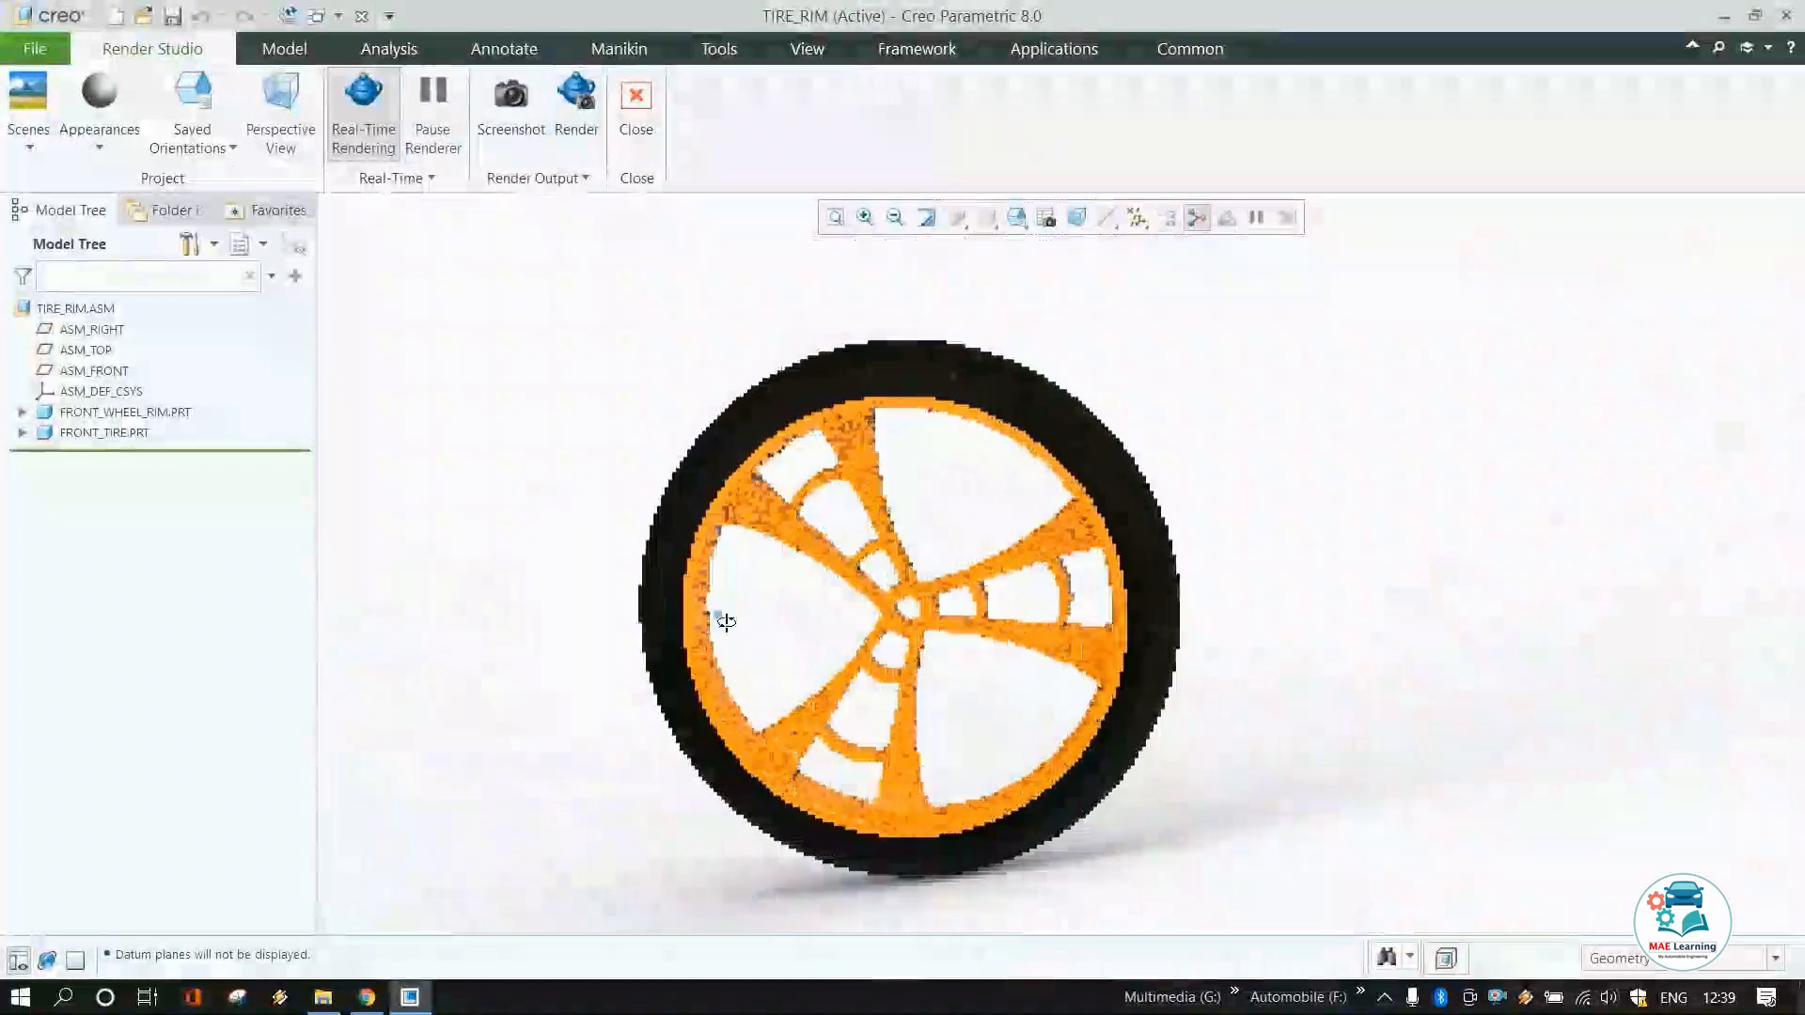
Sketch a vertical centerline through the origin in a new part sketch.
middle_drag(726, 622, 789, 620)
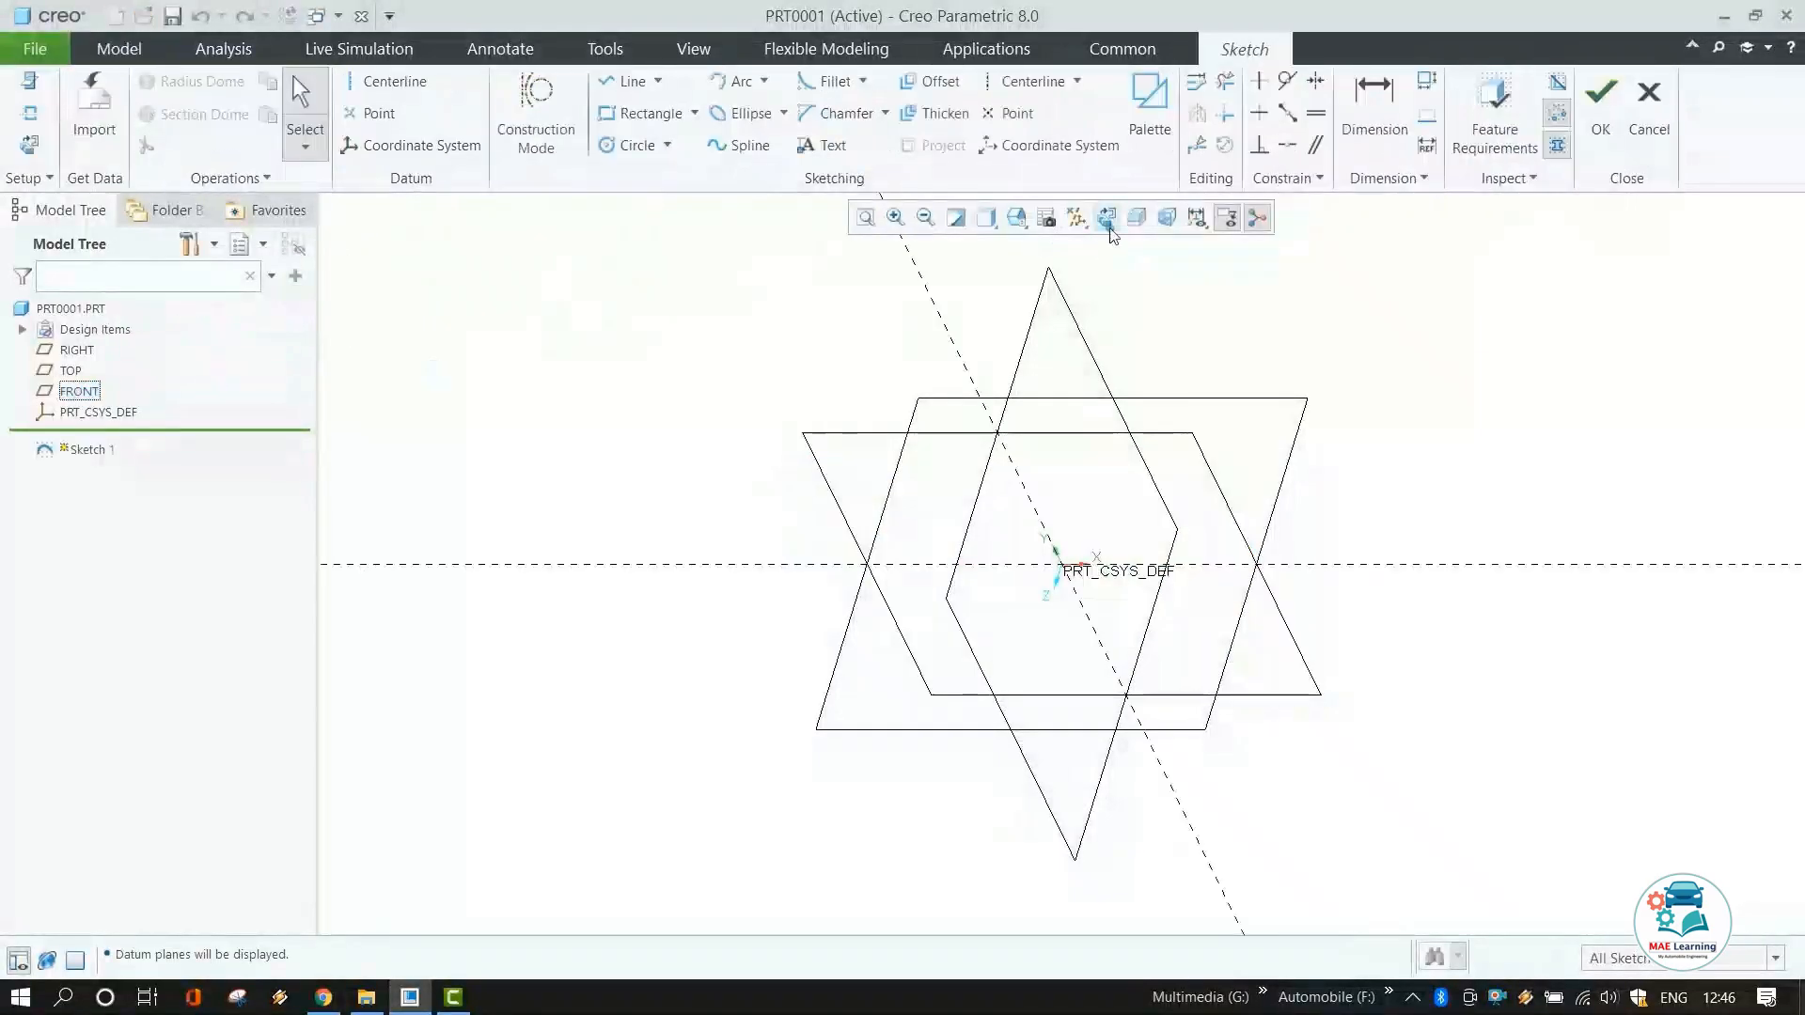
click(1106, 218)
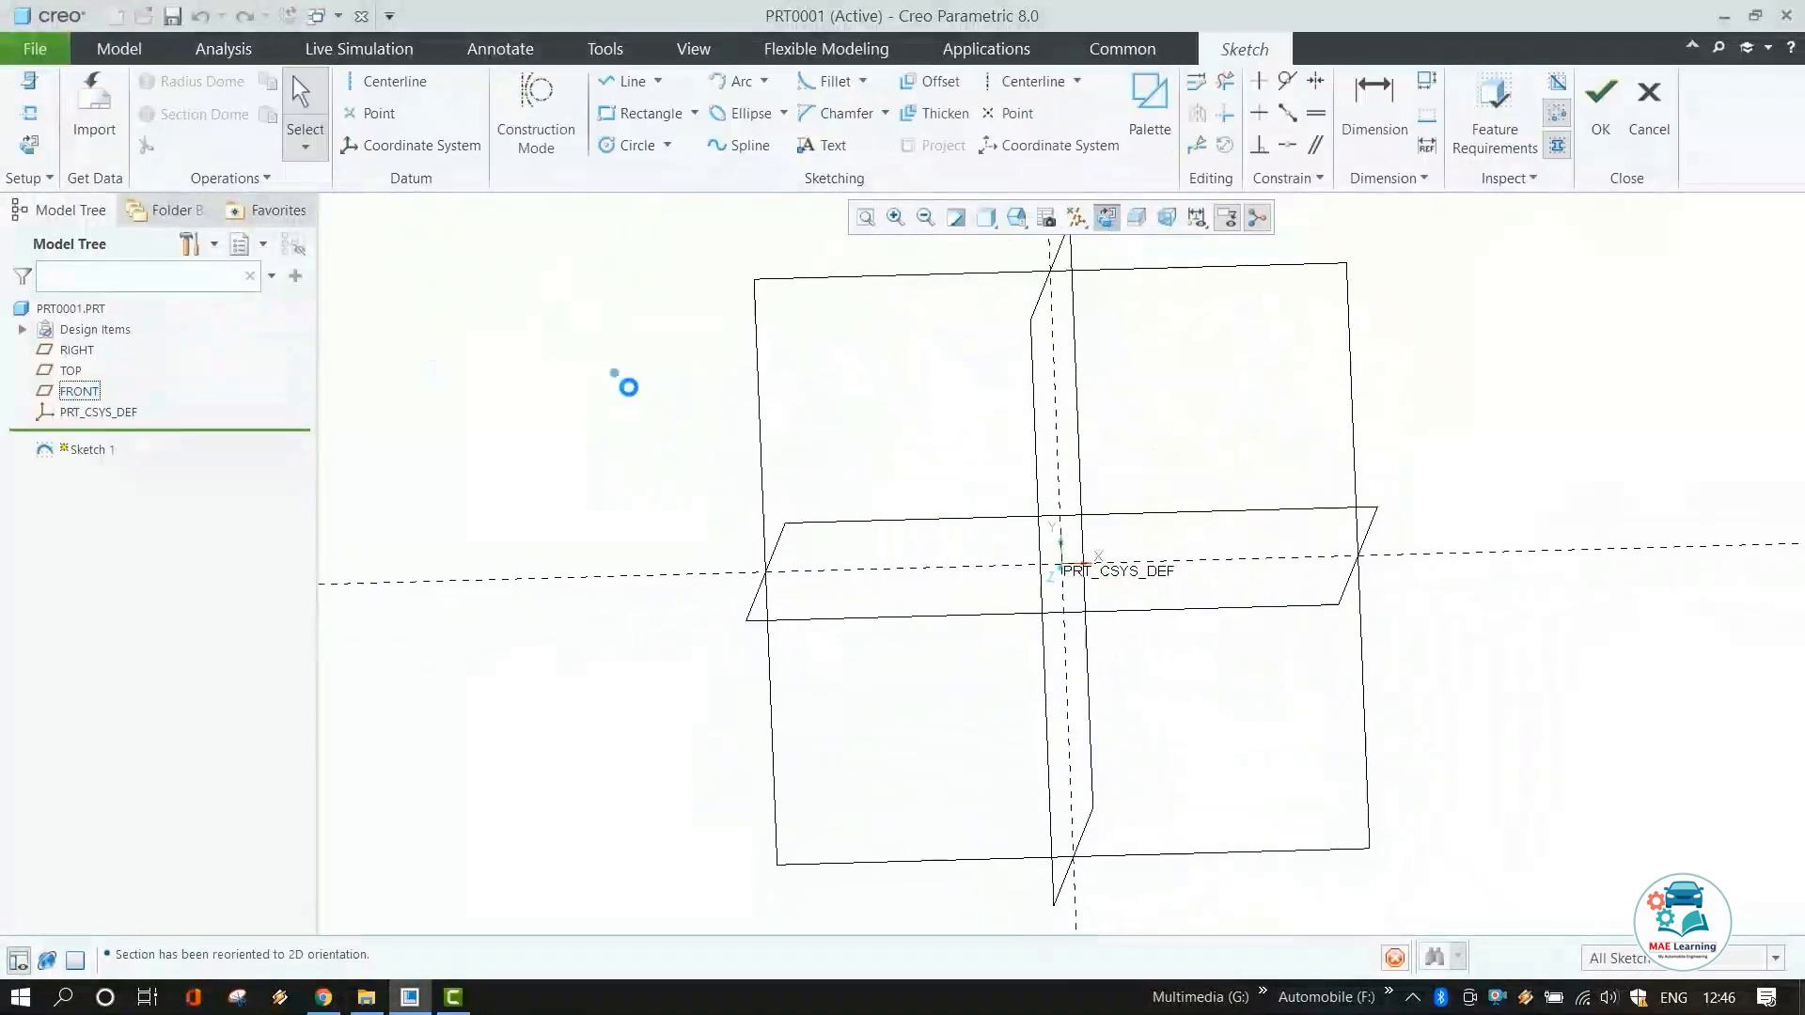
click(385, 81)
click(1063, 564)
click(1053, 432)
middle_click(1288, 440)
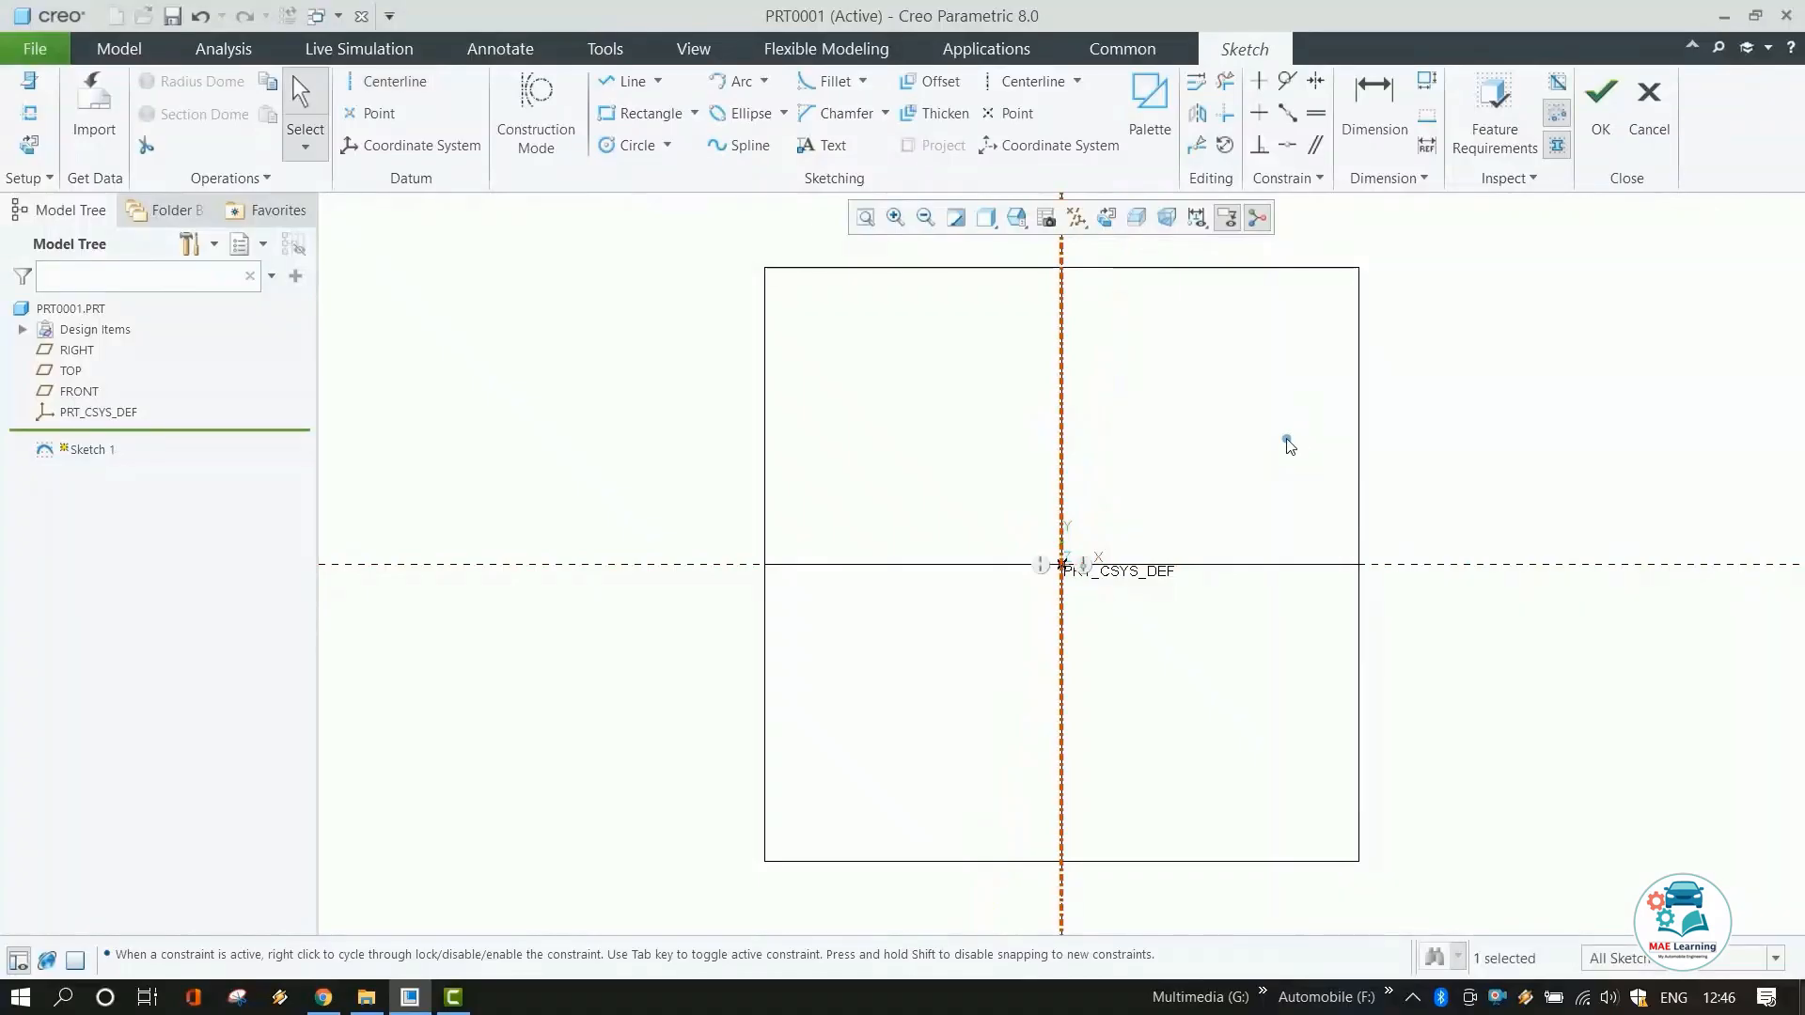
Sketch a three-point arc from above the origin down to near the horizontal reference.
click(617, 269)
click(714, 82)
click(1132, 355)
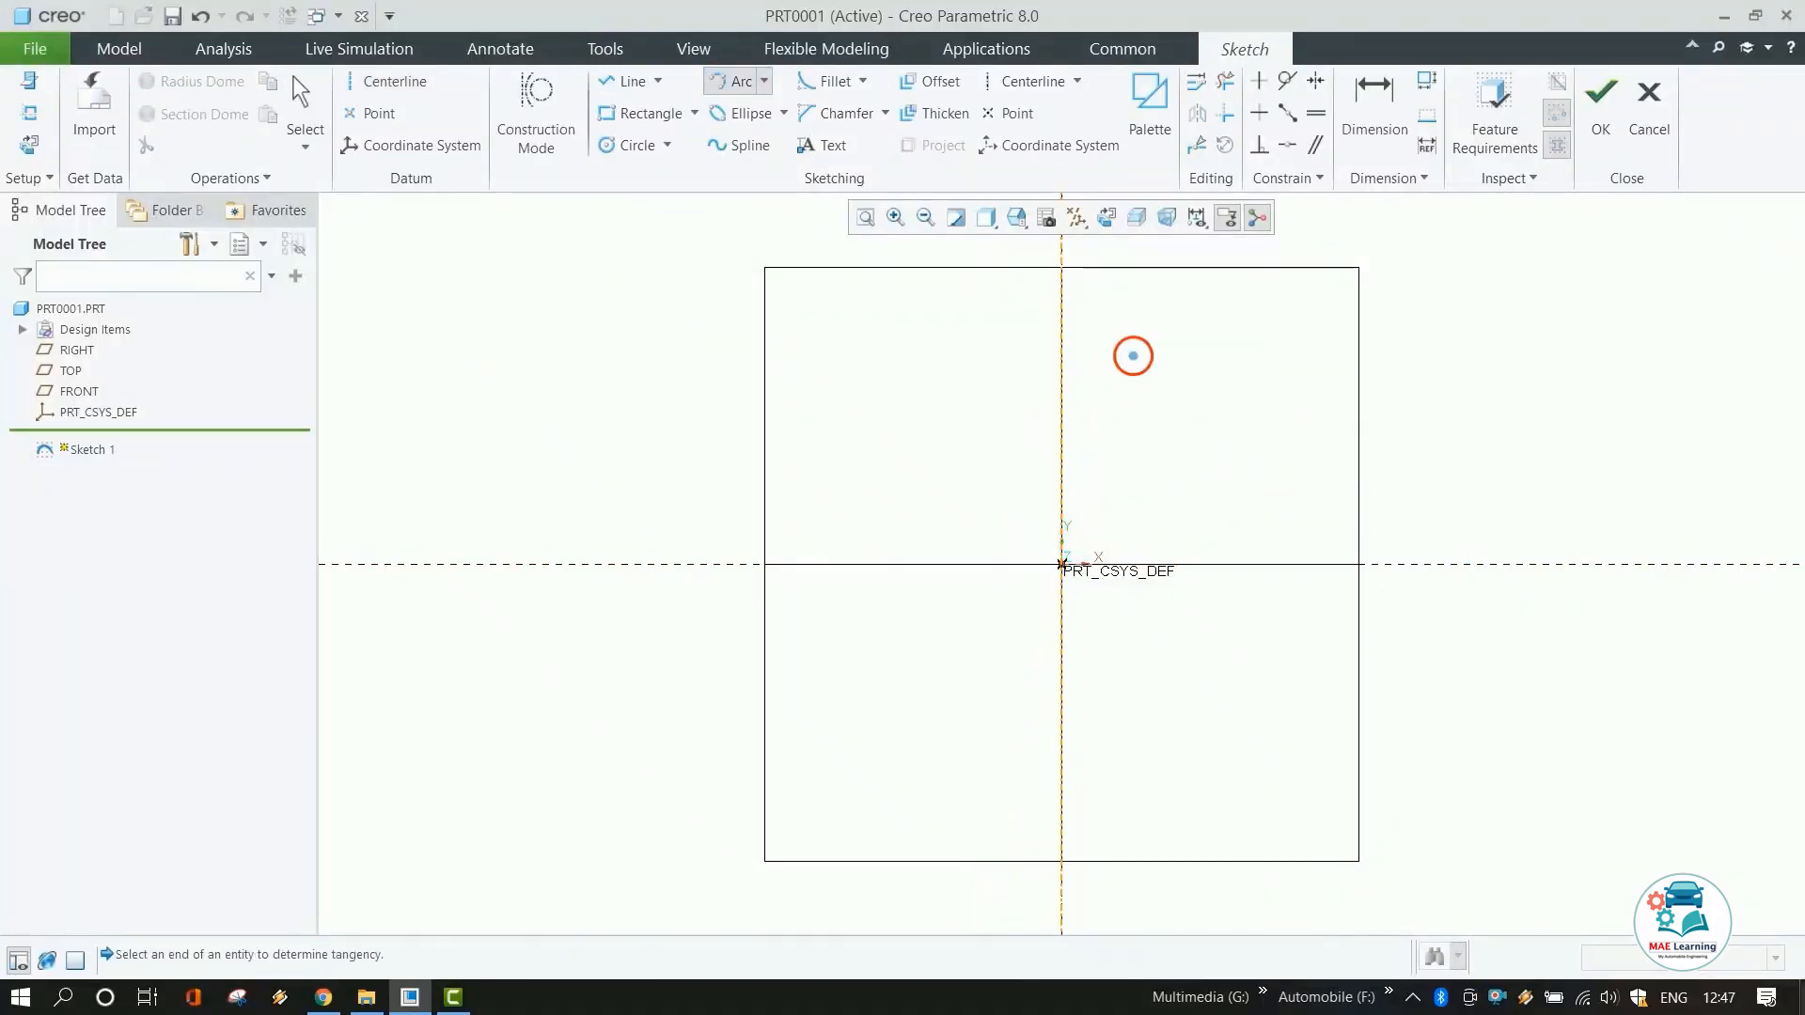
click(1133, 550)
click(1115, 500)
middle_click(1173, 507)
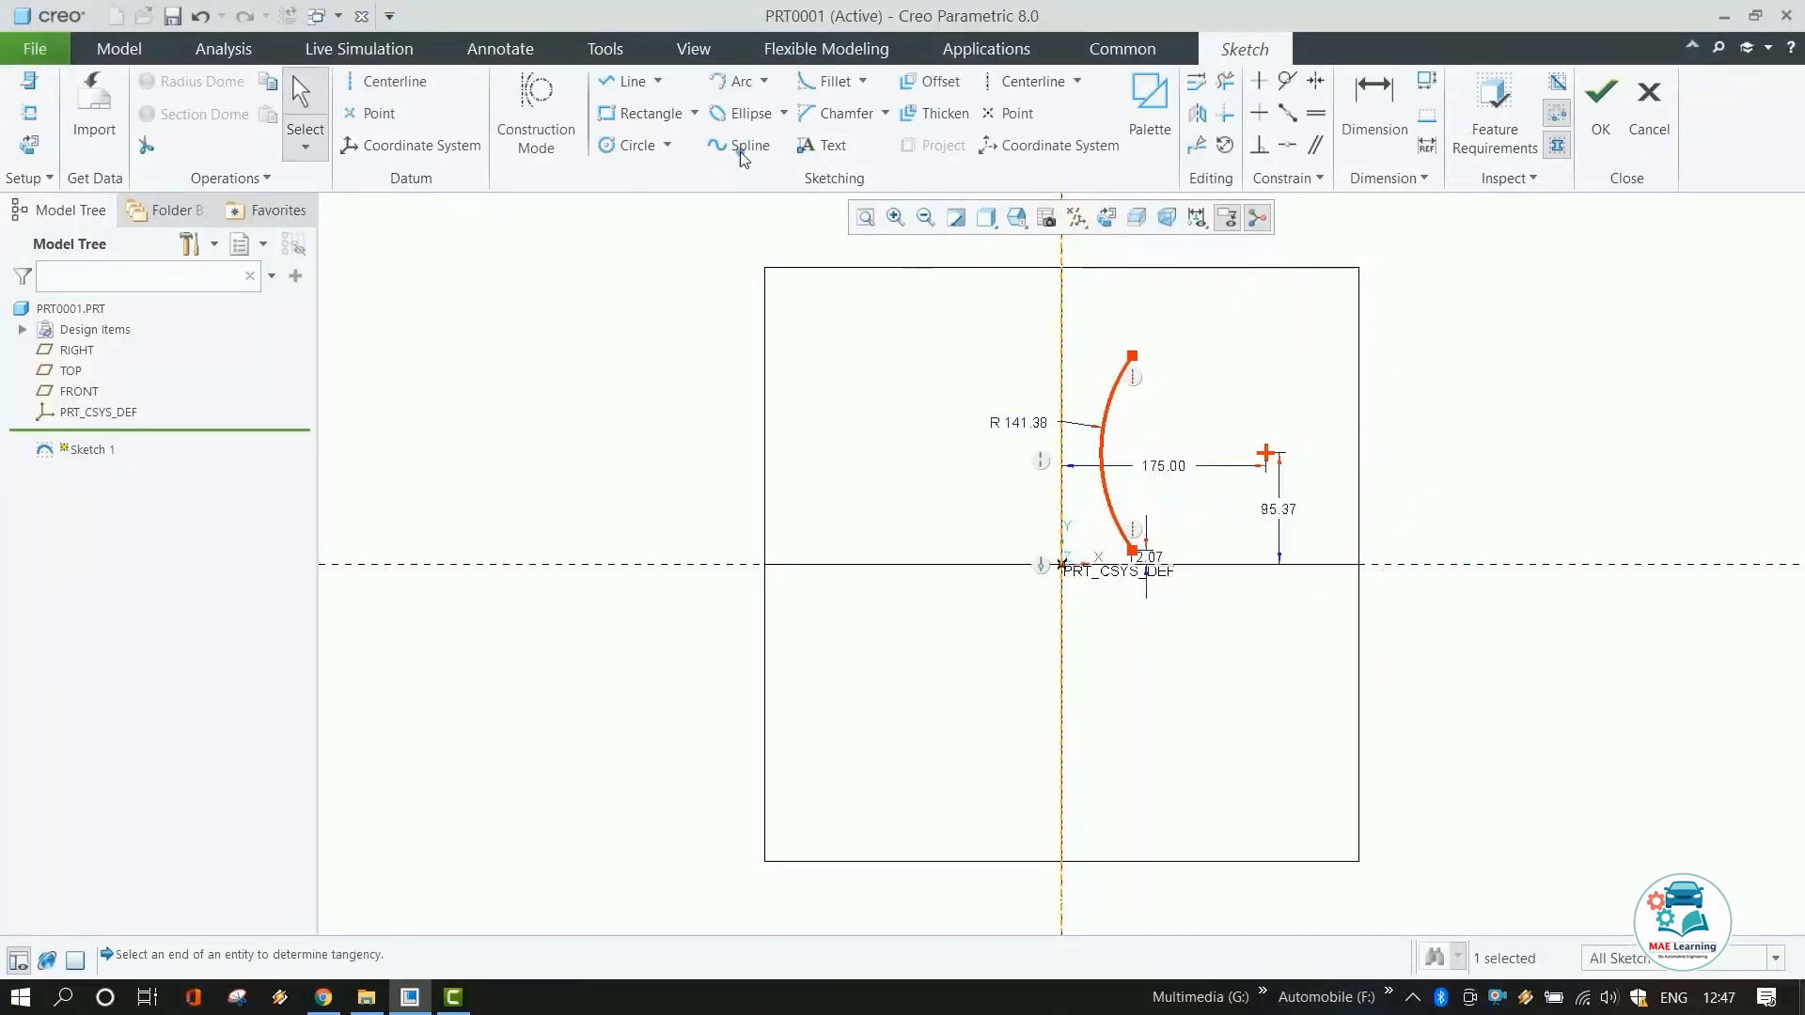
Close the profile with lines from the arc ends to the vertical centerline.
click(628, 81)
click(1133, 355)
click(1074, 367)
middle_click(1118, 451)
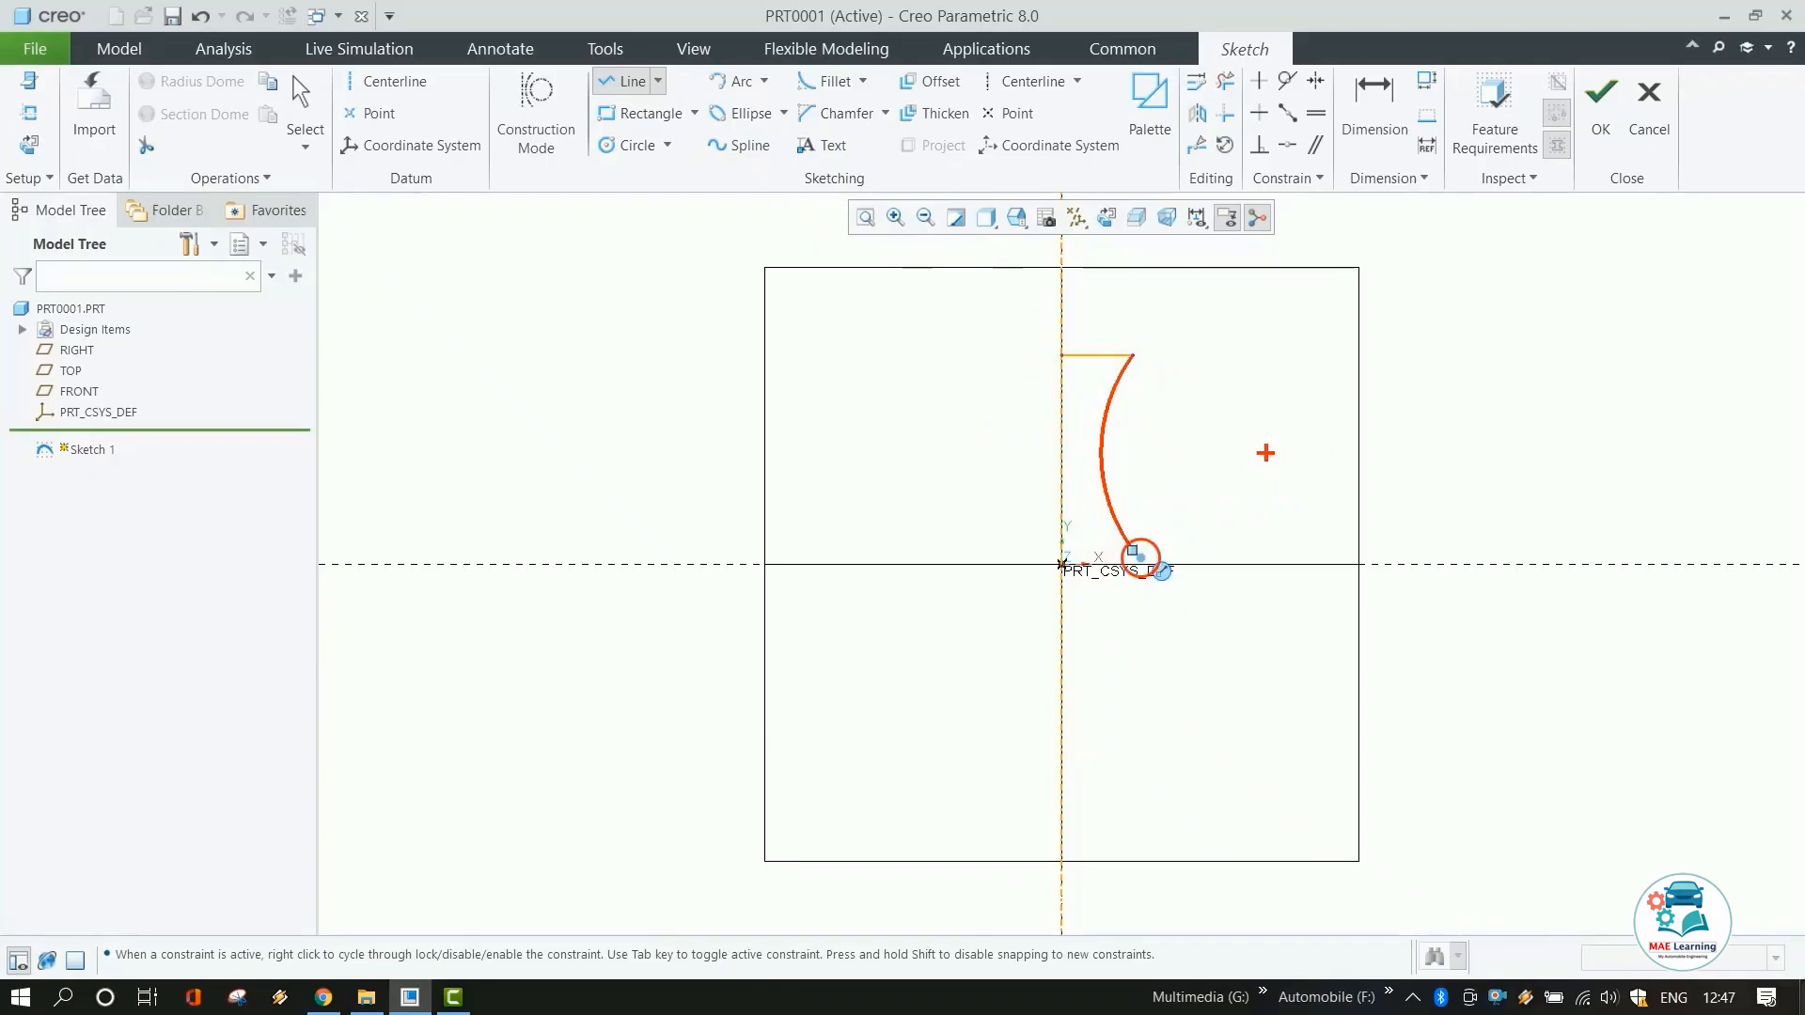
click(1137, 555)
scroll(1141, 557, up, 4)
click(1123, 576)
click(950, 571)
scroll(950, 572, down, 4)
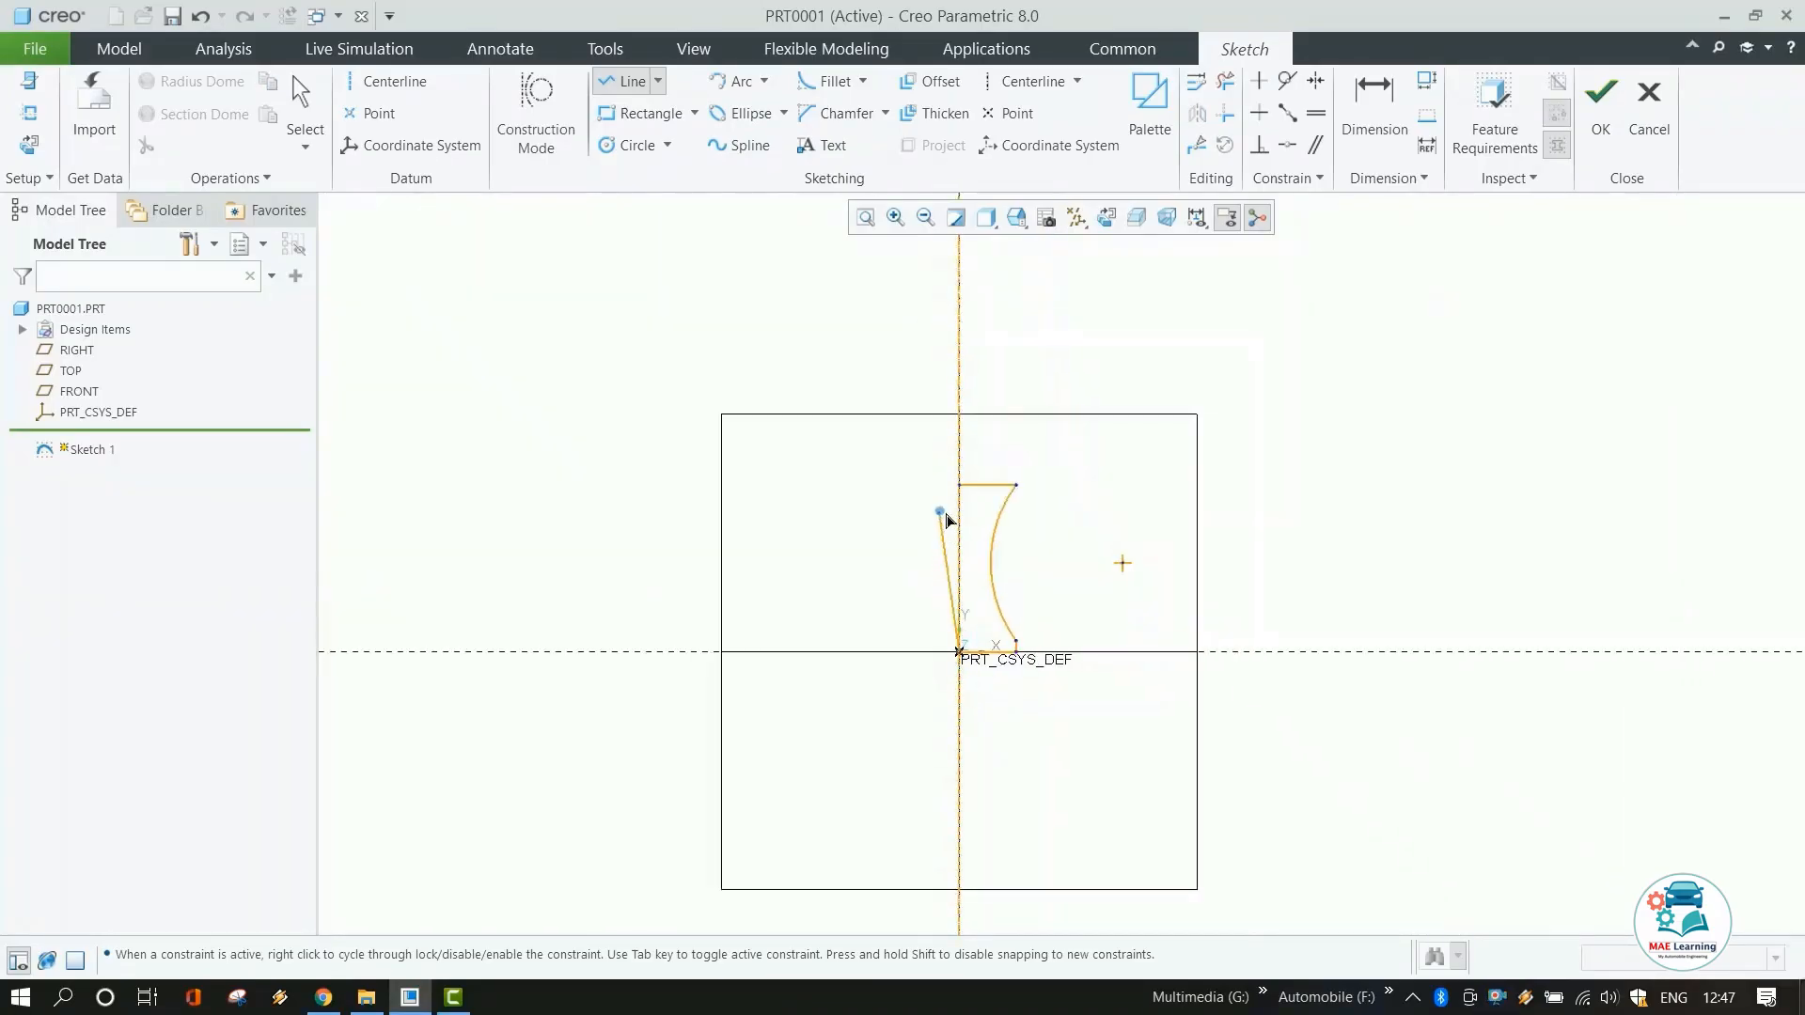
scroll(943, 513, up, 1)
click(961, 480)
middle_click(1161, 466)
Finish the sketch and revolve it around the centerline into a spool-shaped solid.
click(1601, 104)
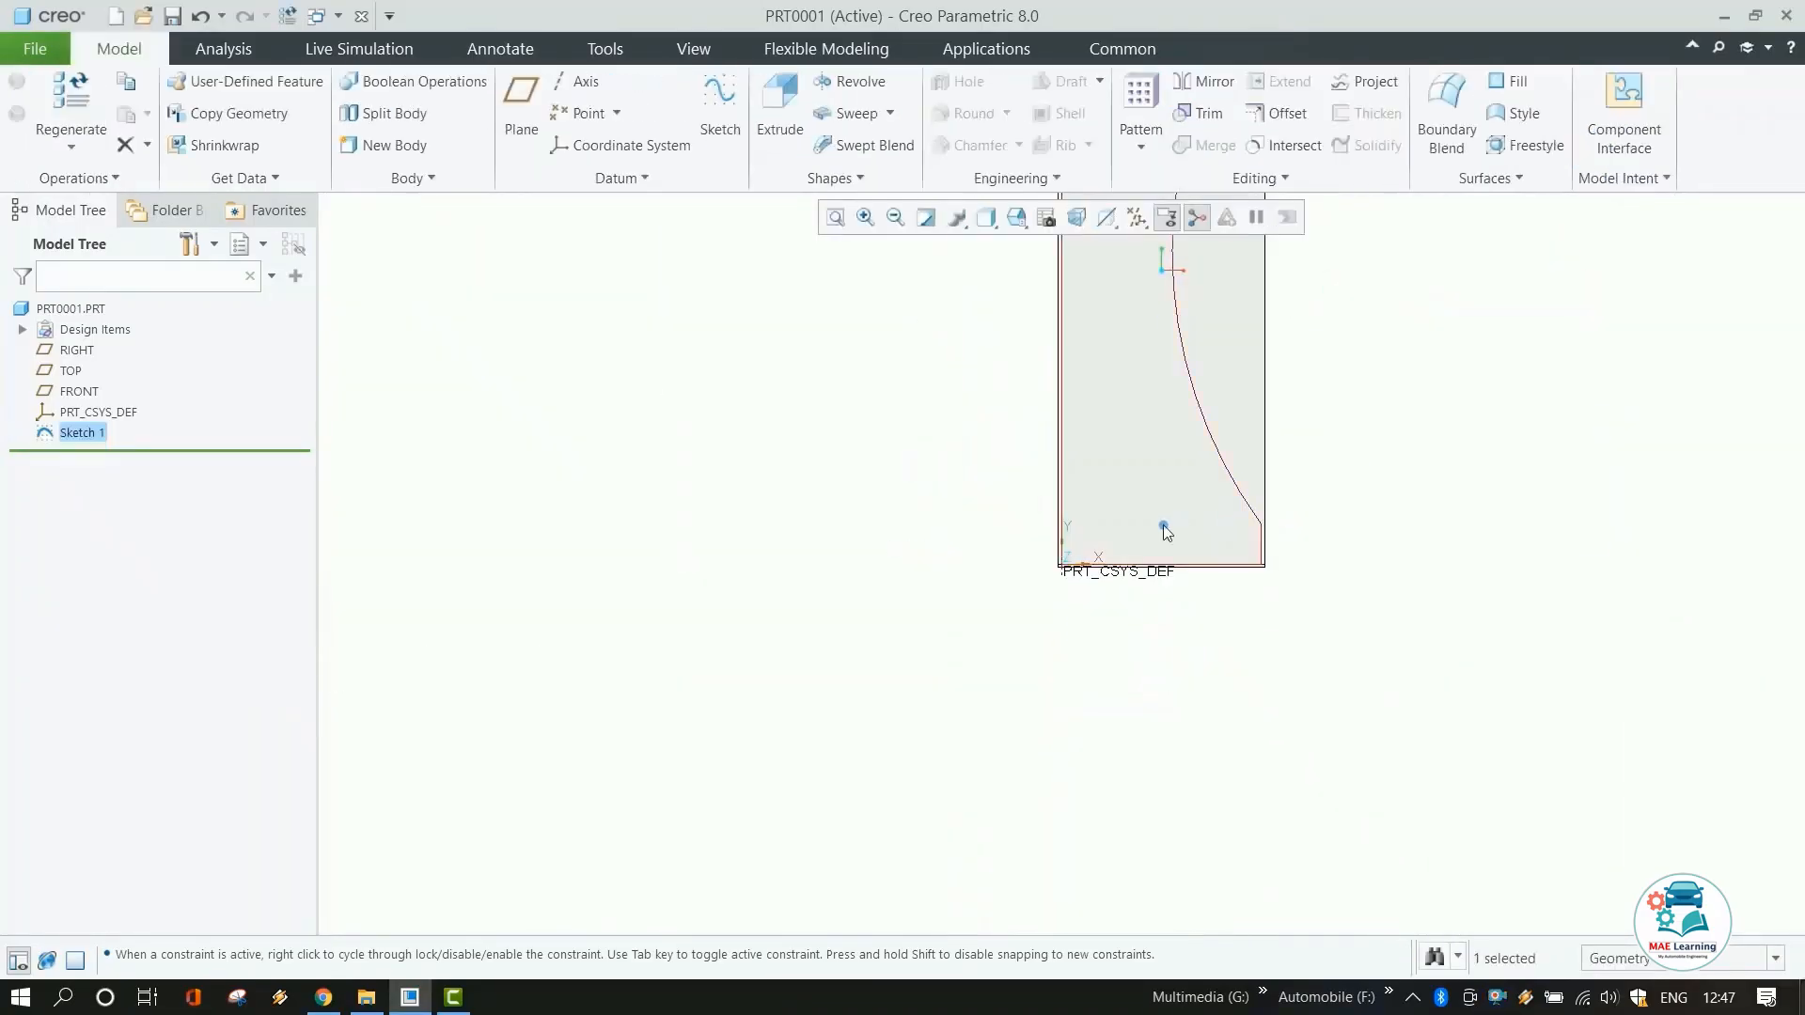
click(827, 81)
mouse_move(1252, 472)
middle_down()
mouse_move(1229, 363)
mouse_move(1282, 367)
middle_up()
middle_click(1233, 393)
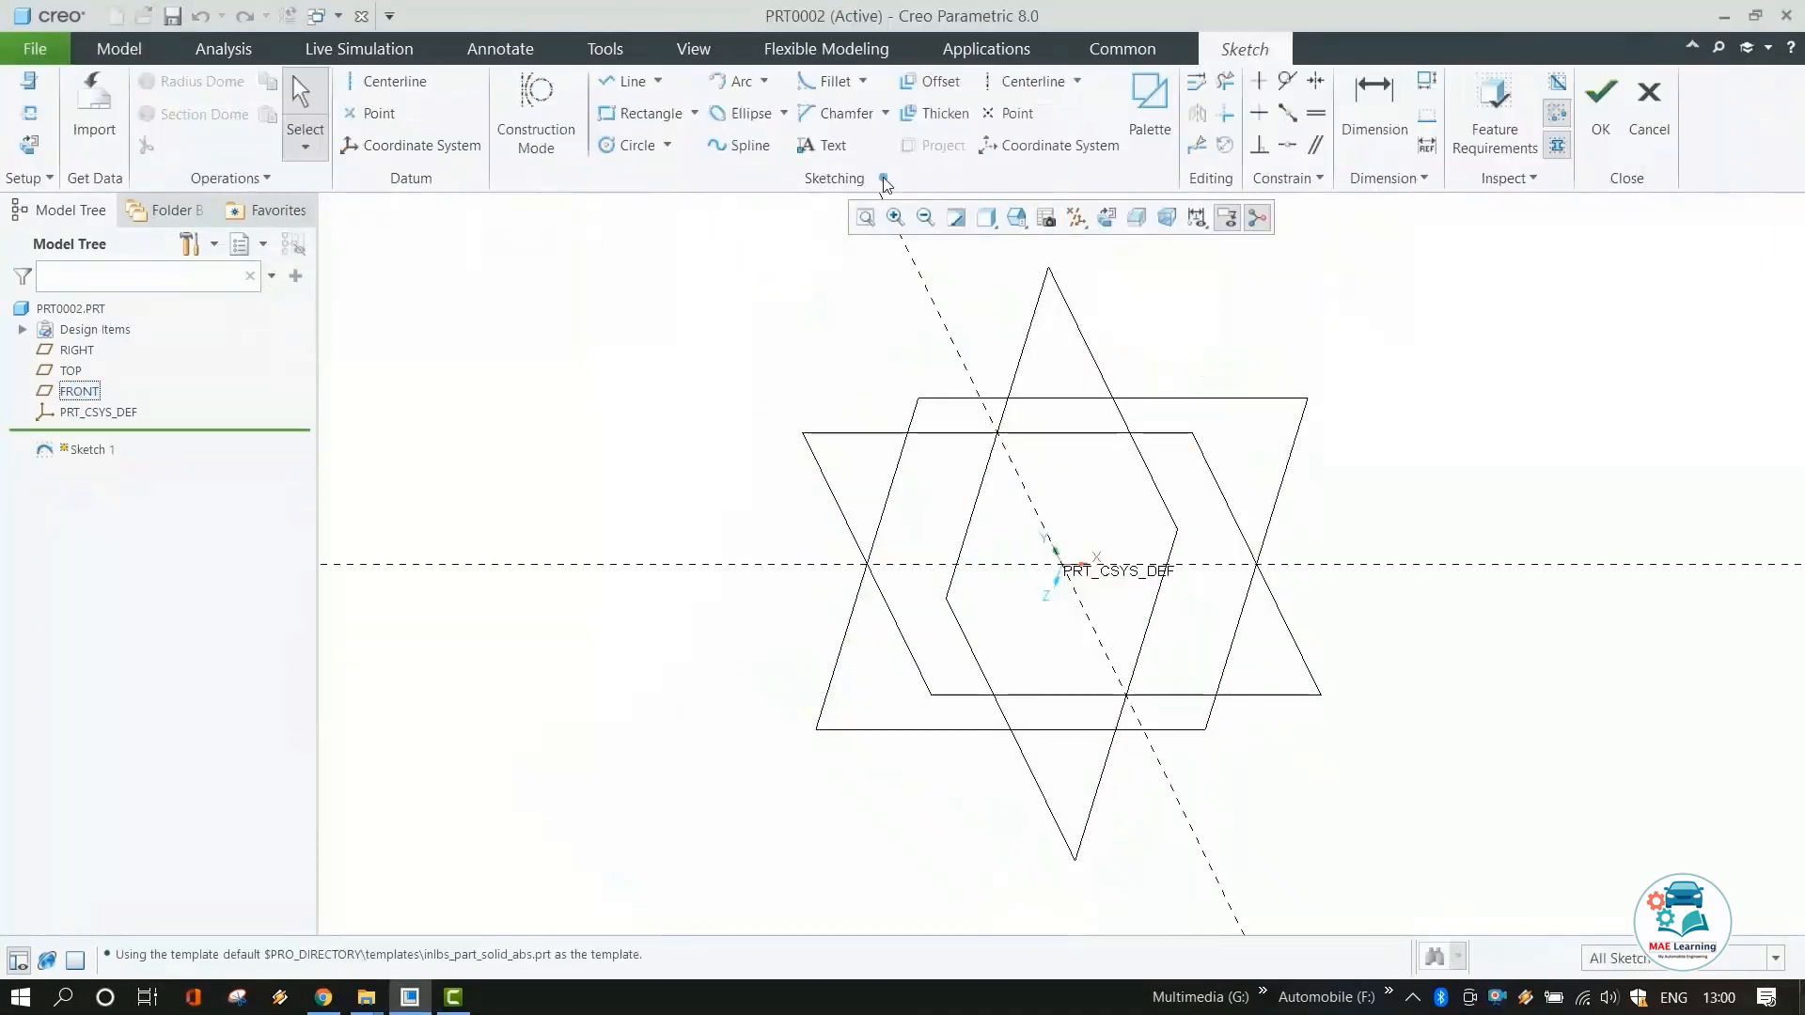
In a new part, sketch a circle above the origin and set its dimension to 130.
click(1107, 218)
click(405, 83)
click(1061, 564)
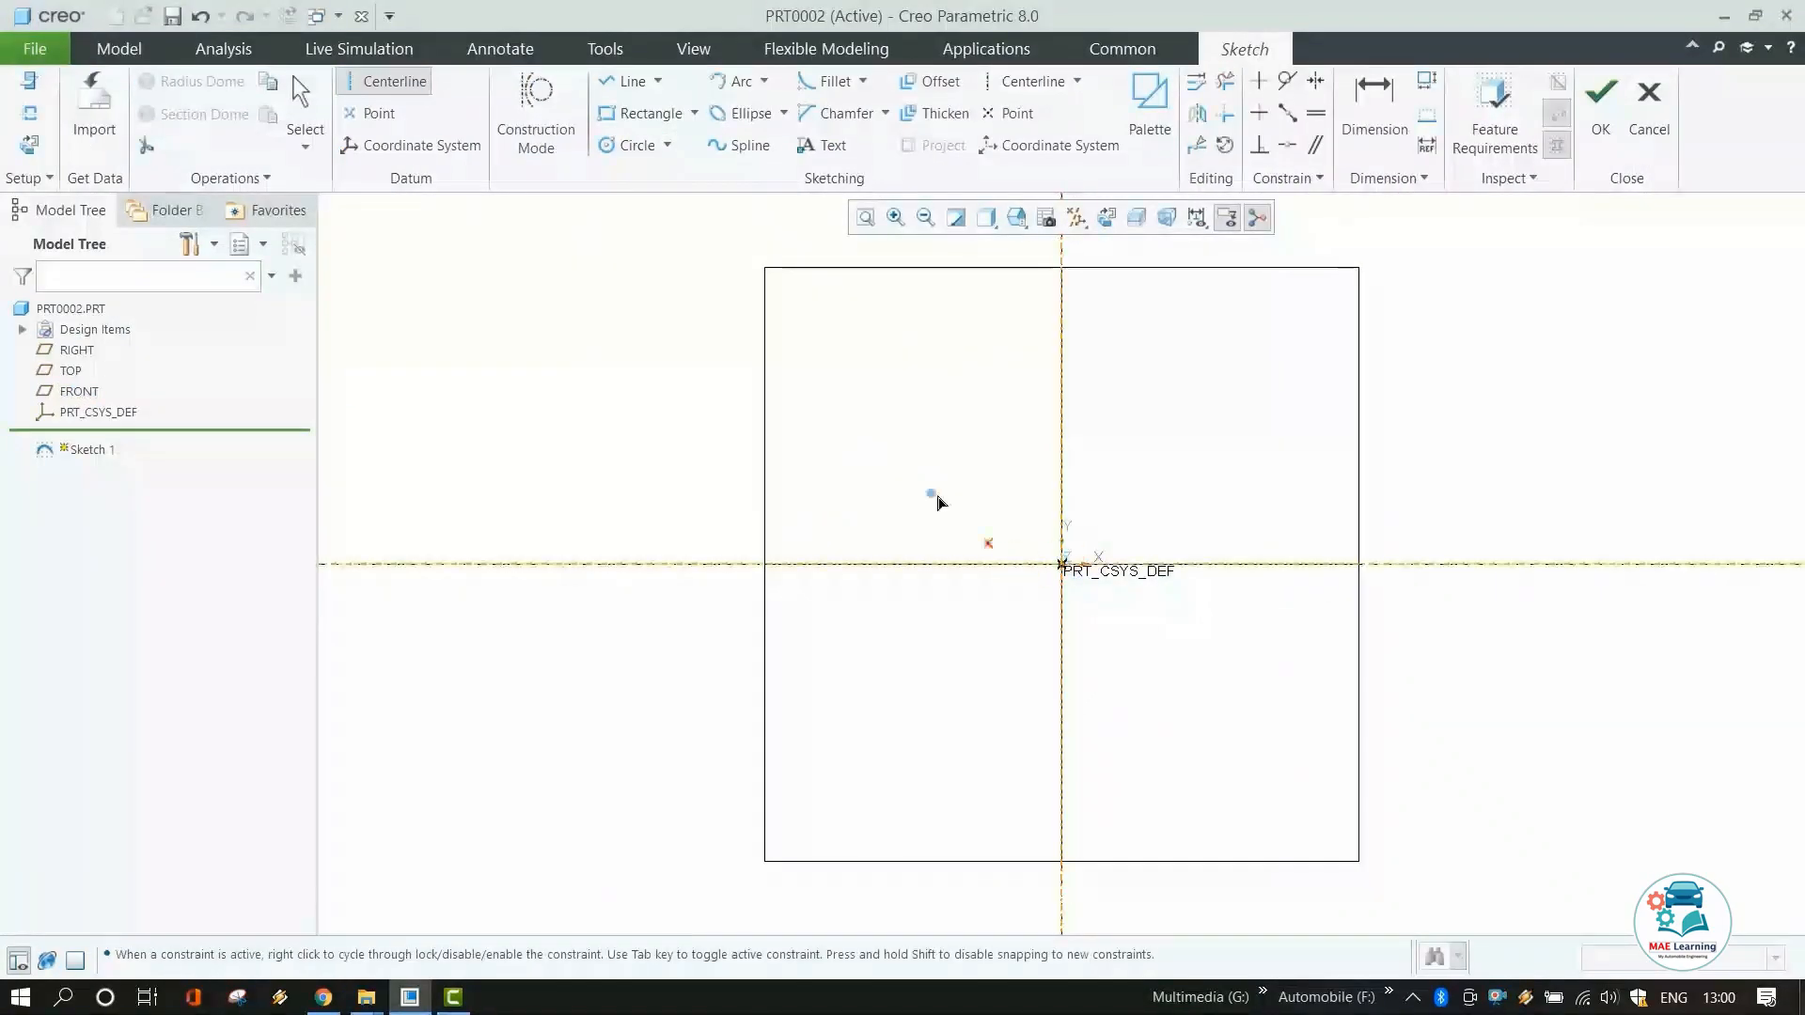
click(638, 146)
click(1062, 416)
click(1077, 435)
double_click(1075, 483)
text(130)
key(Return)
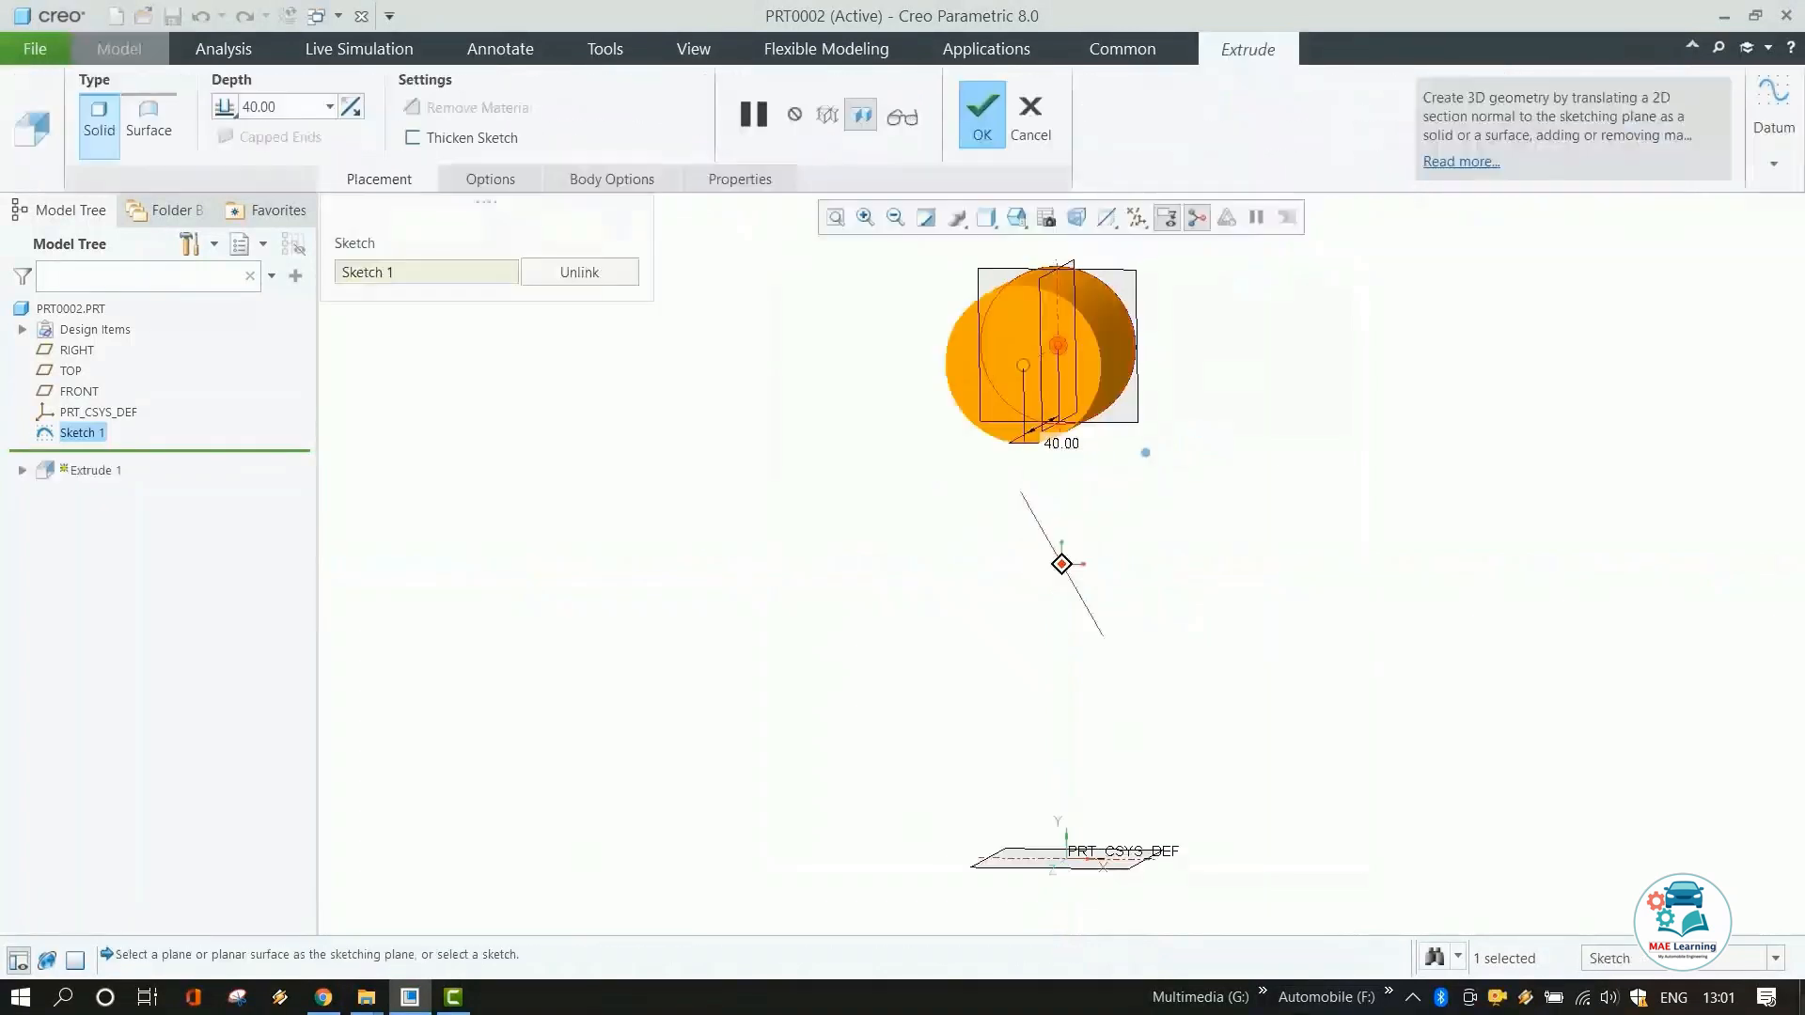
Pattern the extruded cylinder about the central axis with 4 members at 90°.
middle_click(1160, 467)
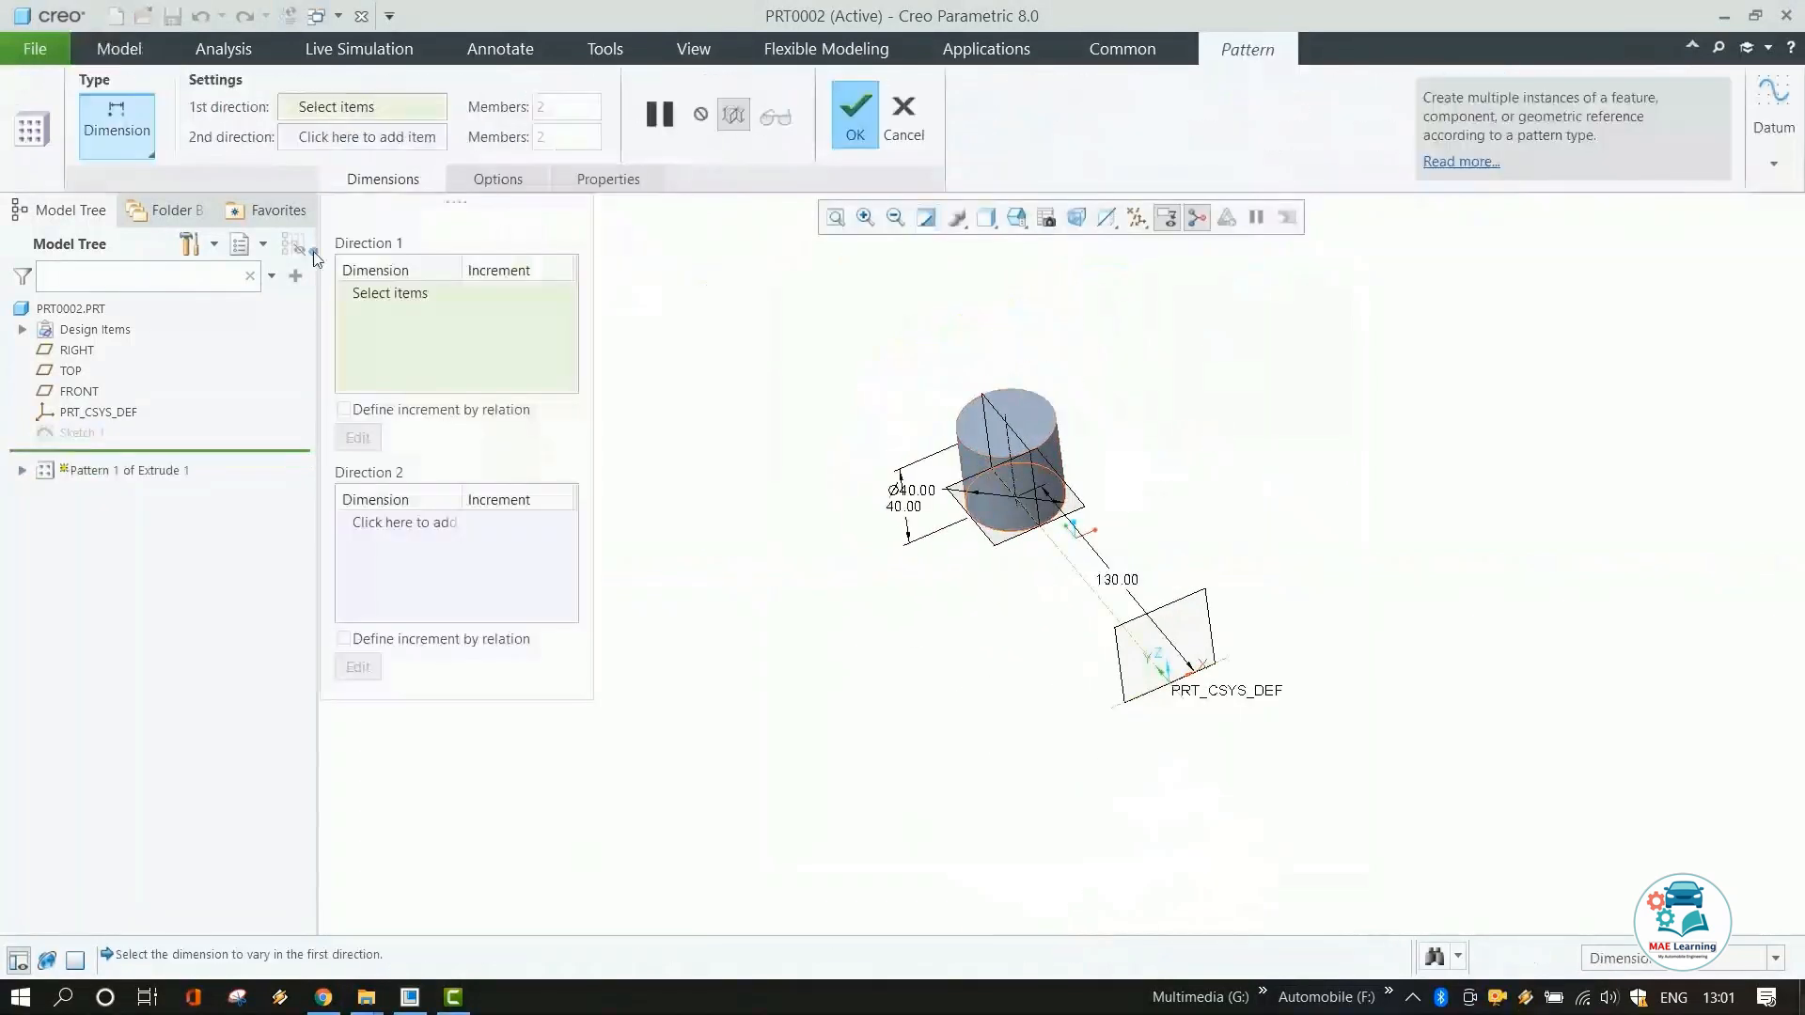
click(117, 131)
click(115, 221)
click(1180, 688)
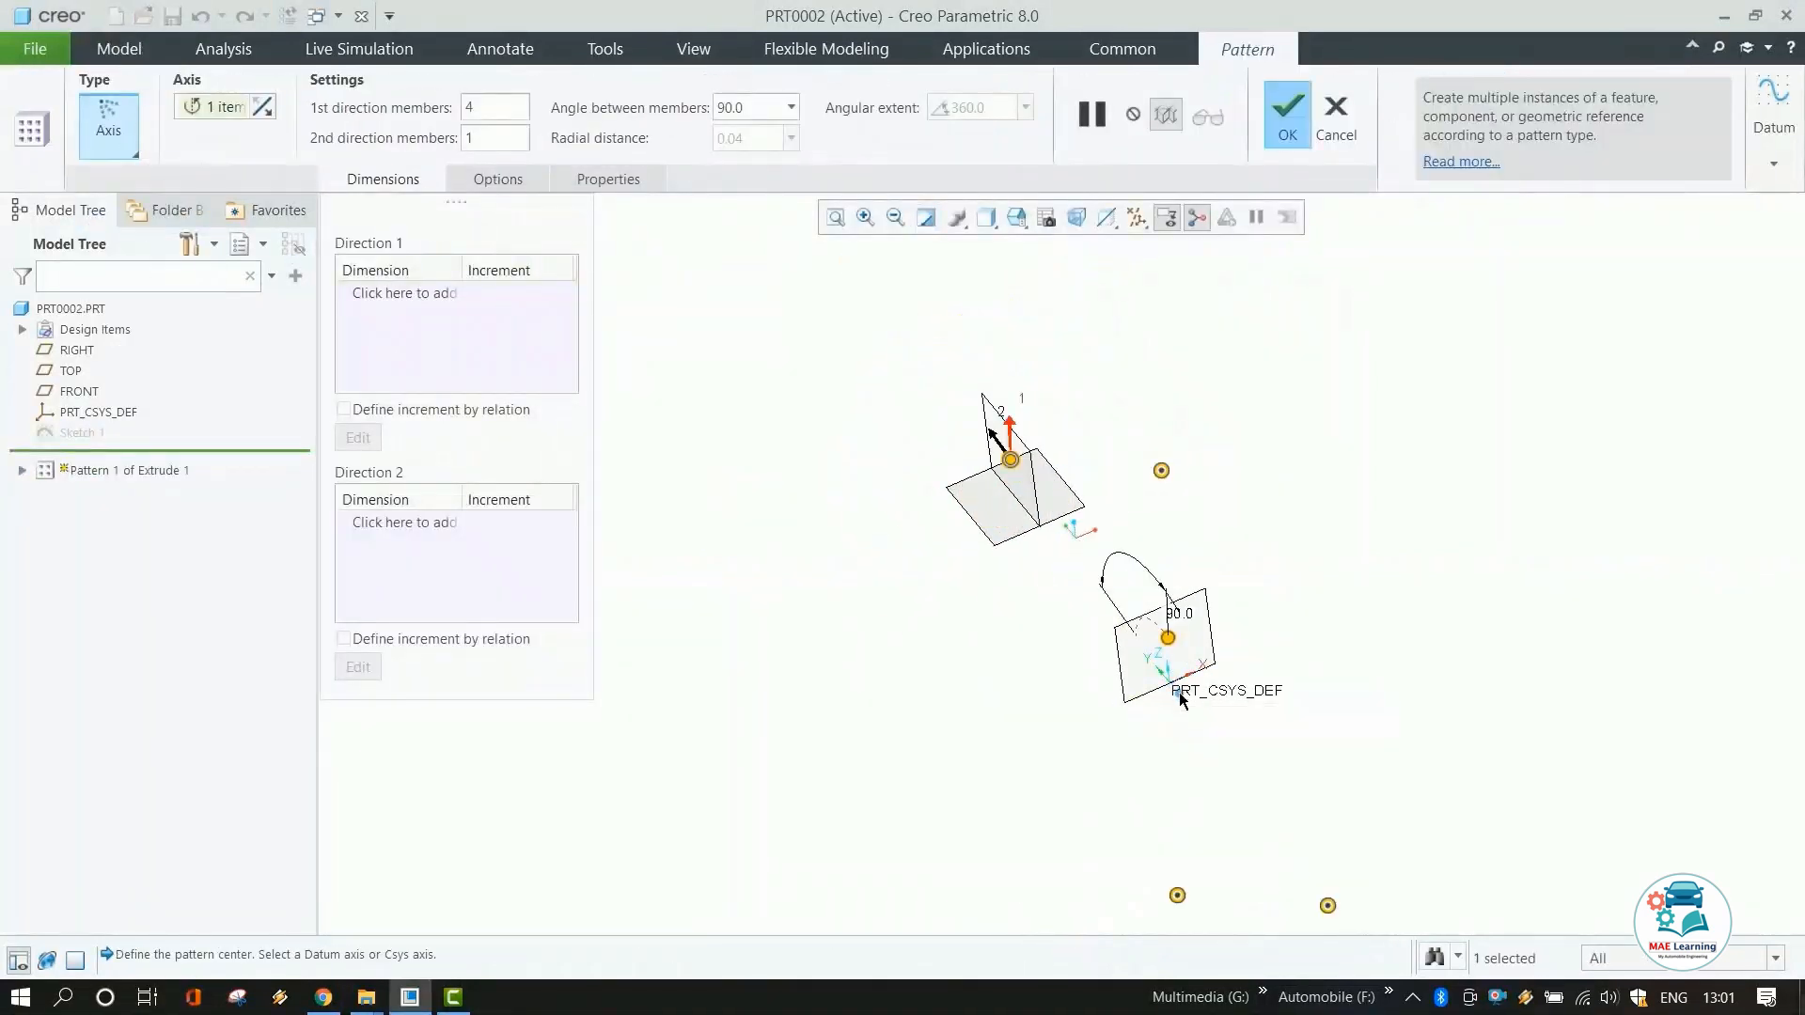
middle_drag(1177, 689, 1161, 621)
scroll(1160, 617, down, 5)
click(1147, 628)
scroll(1147, 628, up, 5)
click(1287, 114)
Edit the pattern definition to use 8 members.
middle_drag(1083, 480, 1044, 545)
right_click(97, 449)
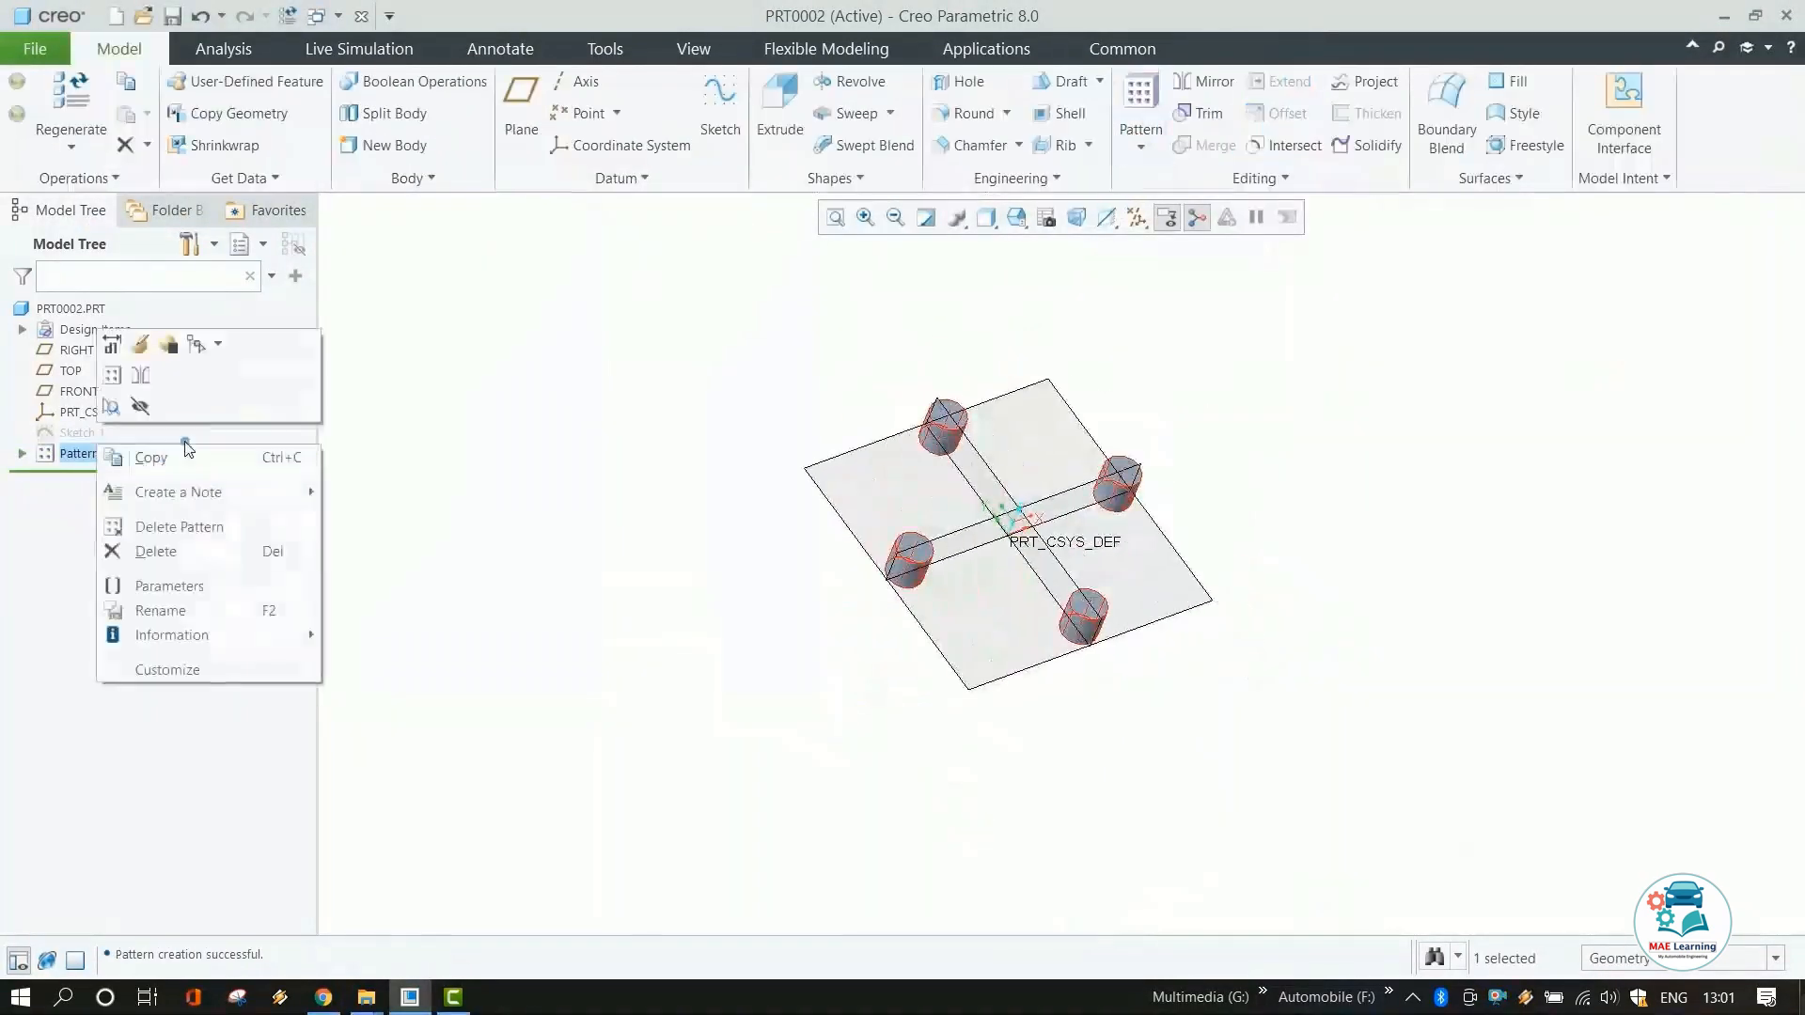
right_click(90, 458)
click(133, 365)
drag(503, 108, 341, 106)
text(8)
key(Return)
middle_click(1181, 717)
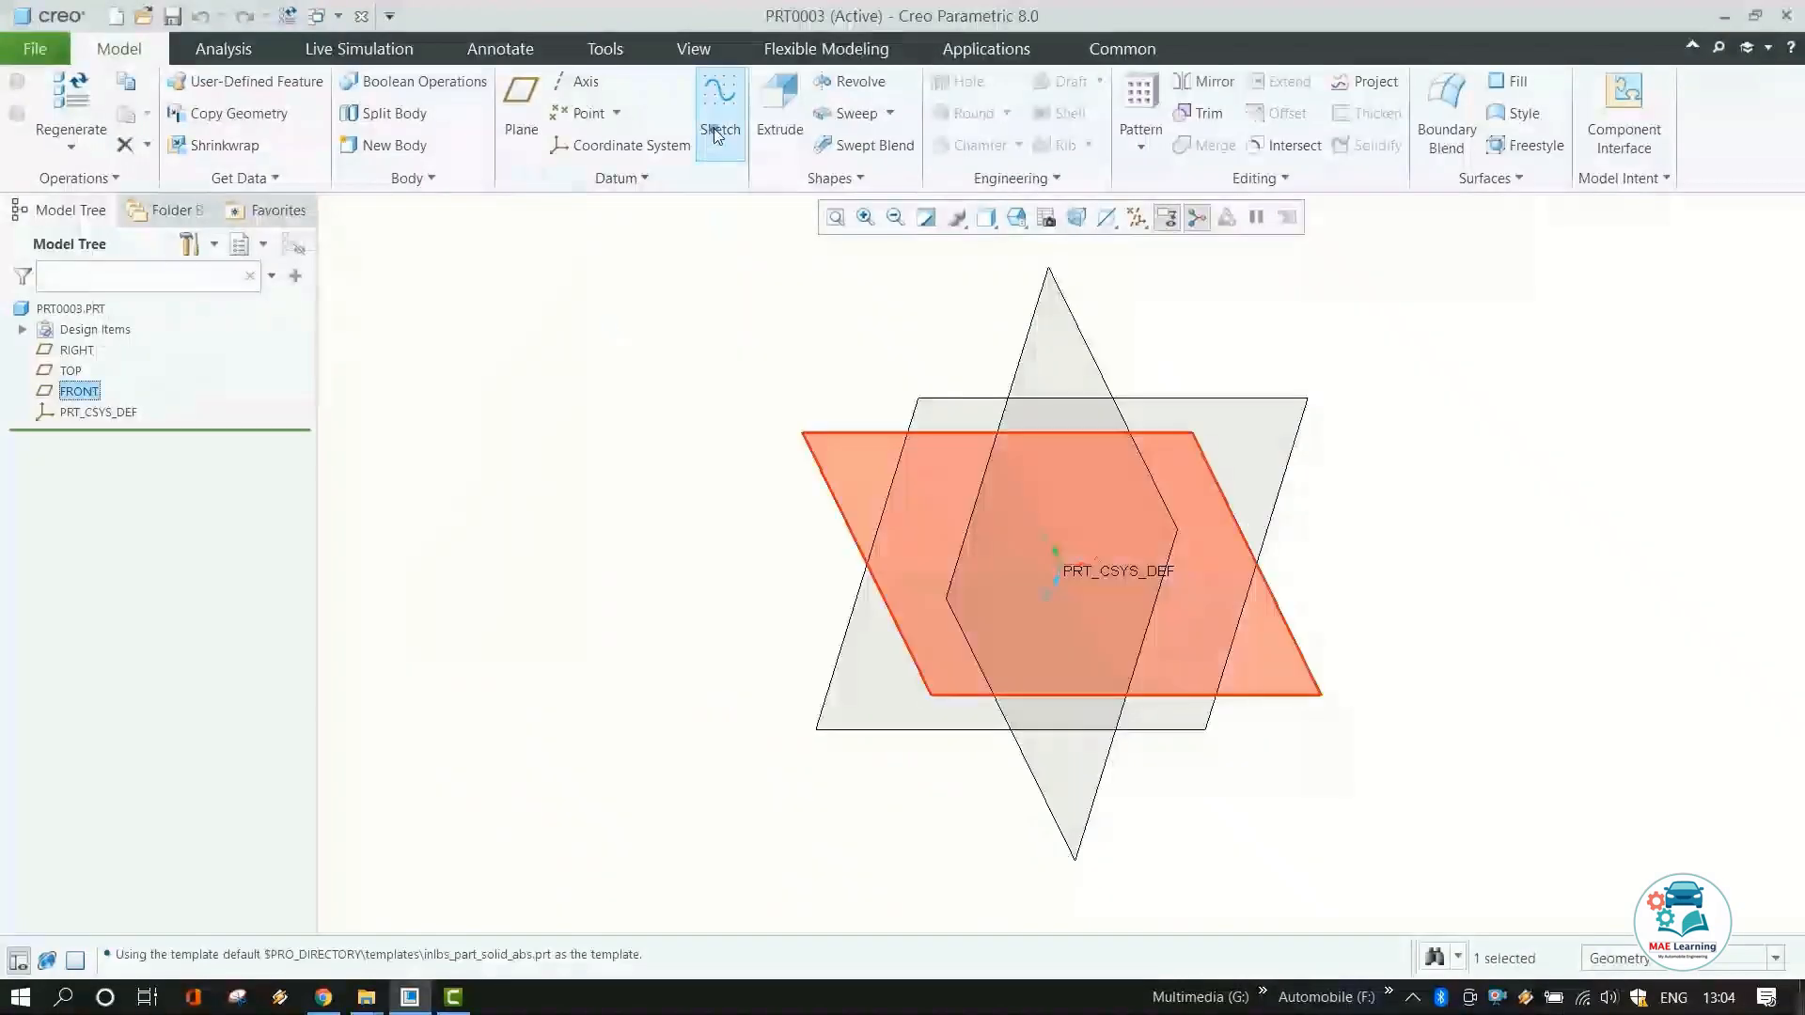
Start a new sketch and draw a horizontal centerline through the origin.
click(718, 120)
click(395, 82)
click(1062, 564)
click(987, 564)
click(649, 114)
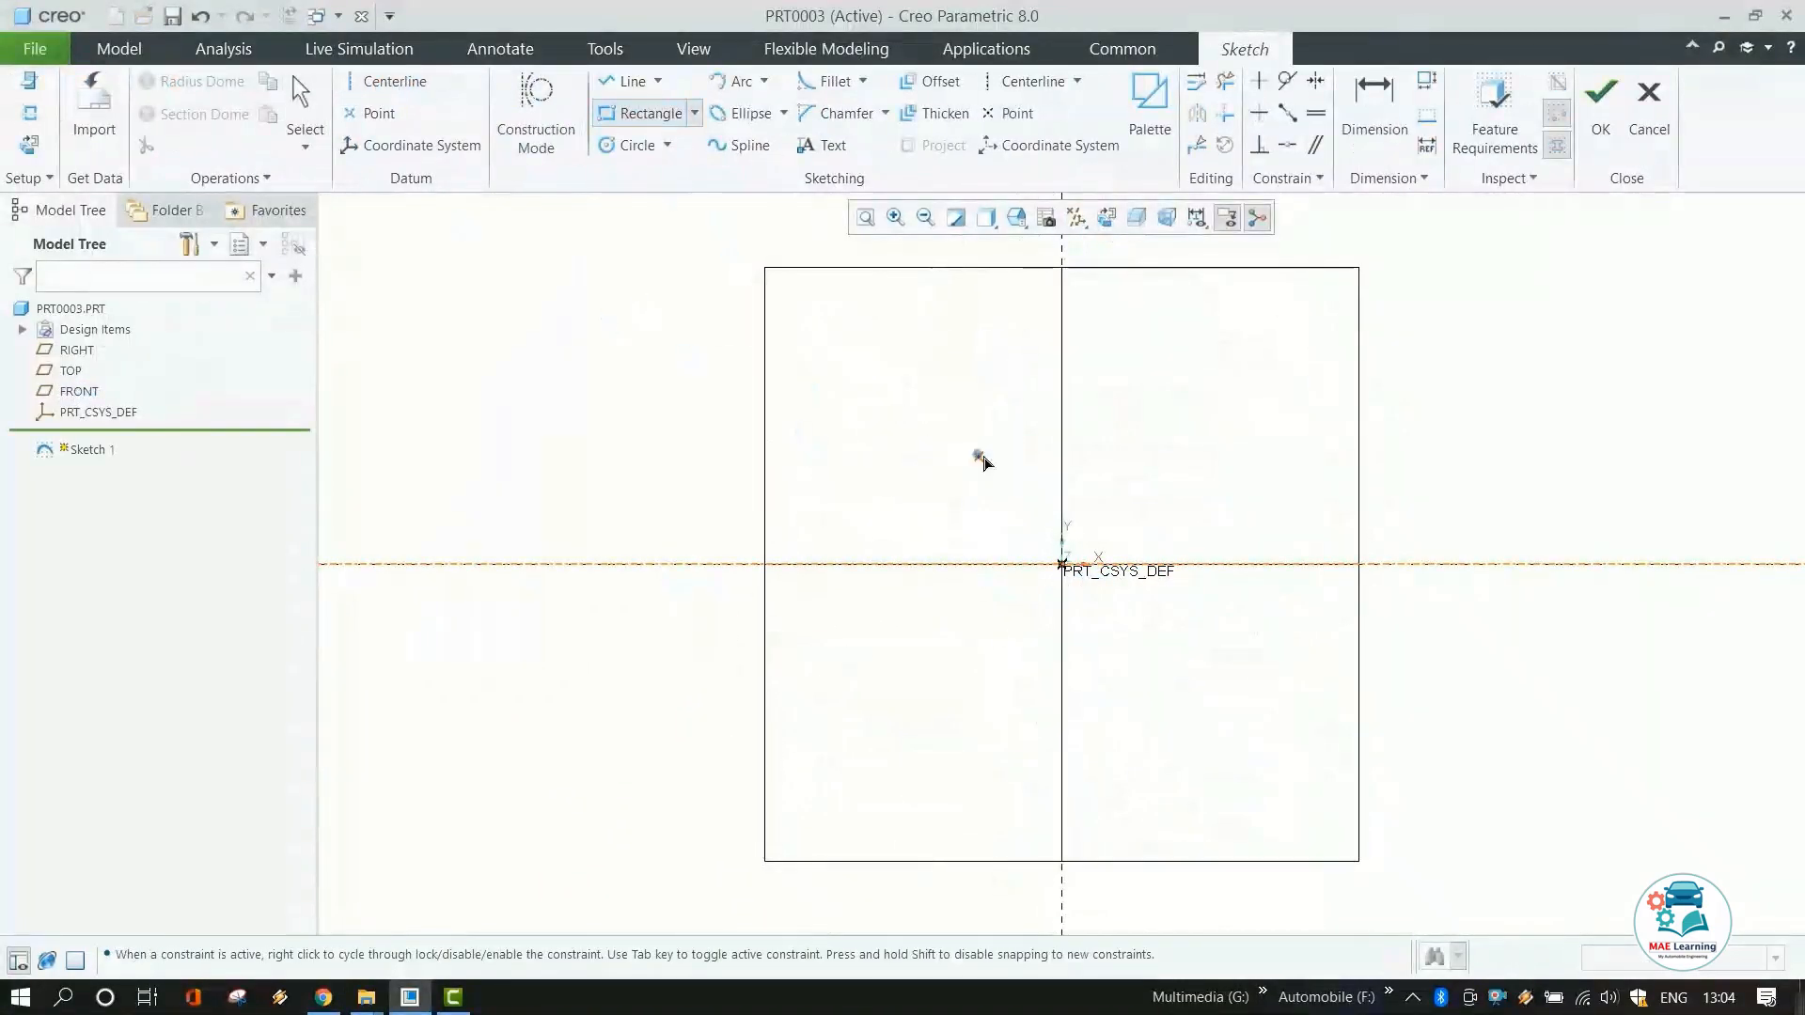
click(973, 405)
scroll(1077, 451, down, 1)
middle_click(1075, 451)
Add a vertical centerline through the origin.
click(120, 49)
click(1223, 51)
click(395, 82)
click(1060, 593)
click(1059, 517)
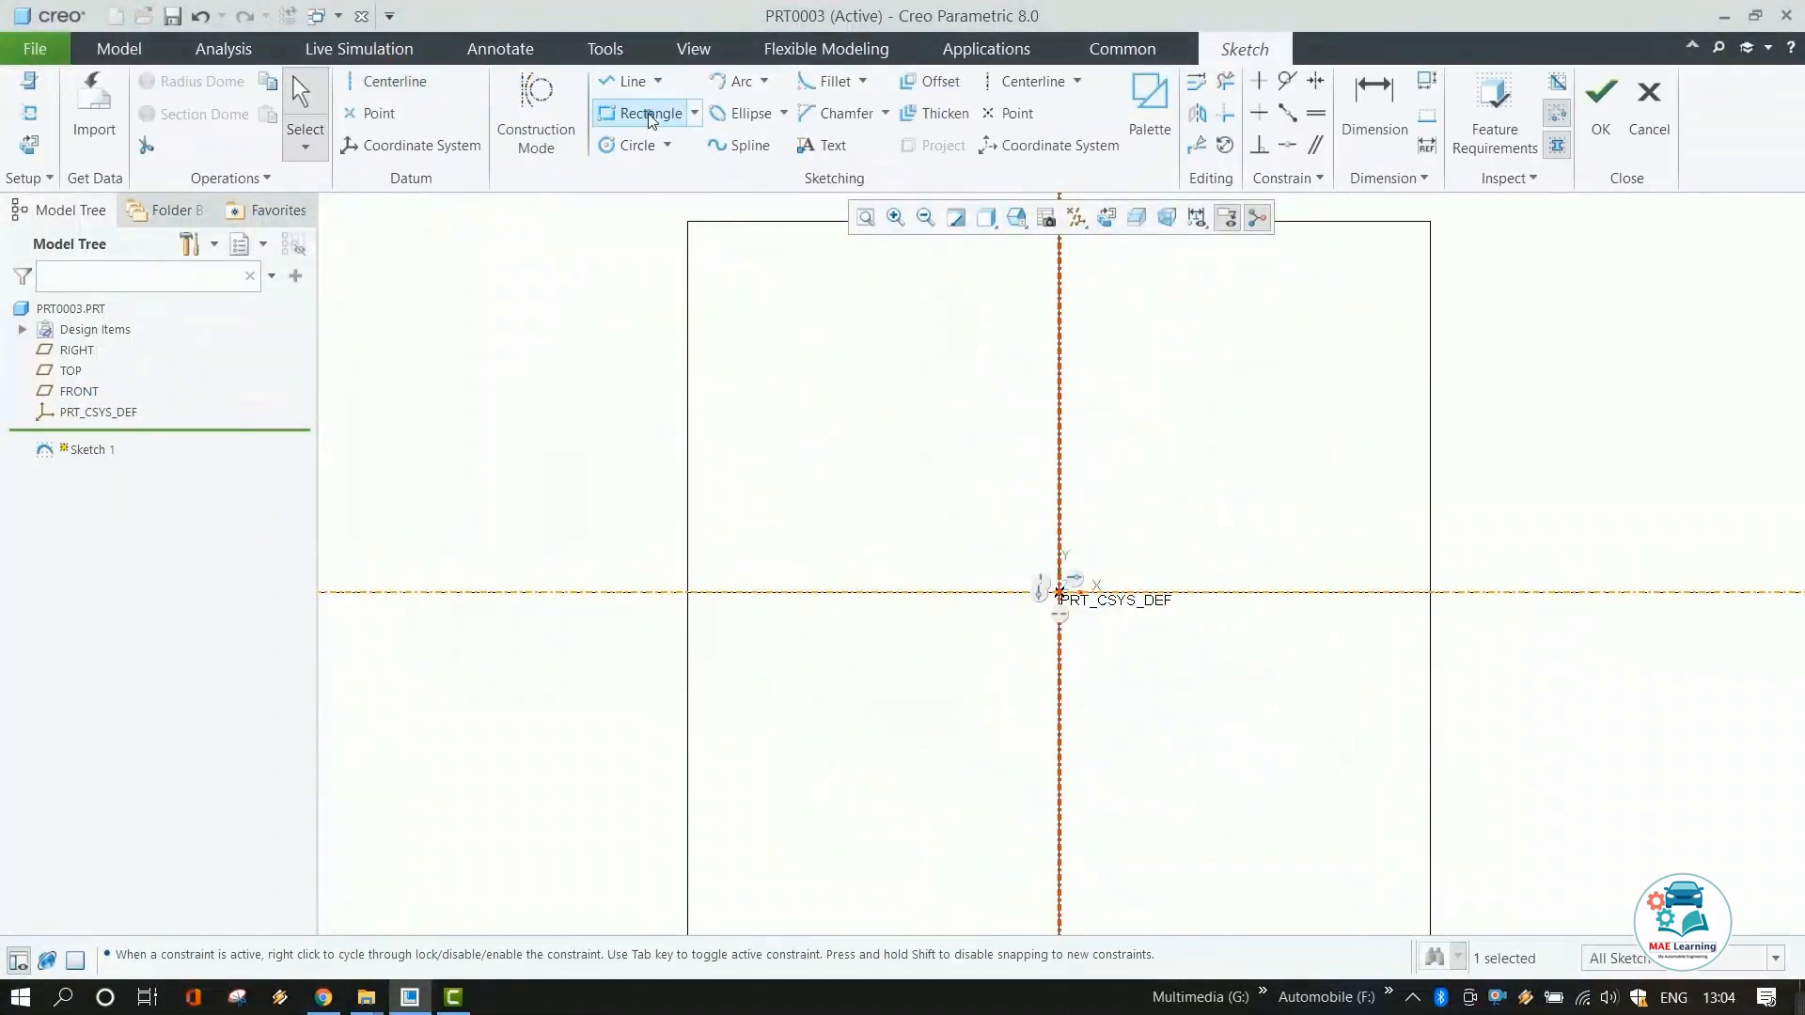
Sketch a rectangle above the origin and set its dimensions to 100, 70 and 30.
click(649, 114)
click(1012, 452)
click(1113, 490)
double_click(1128, 541)
text(100)
key(Return)
double_click(1045, 399)
text(70)
key(Return)
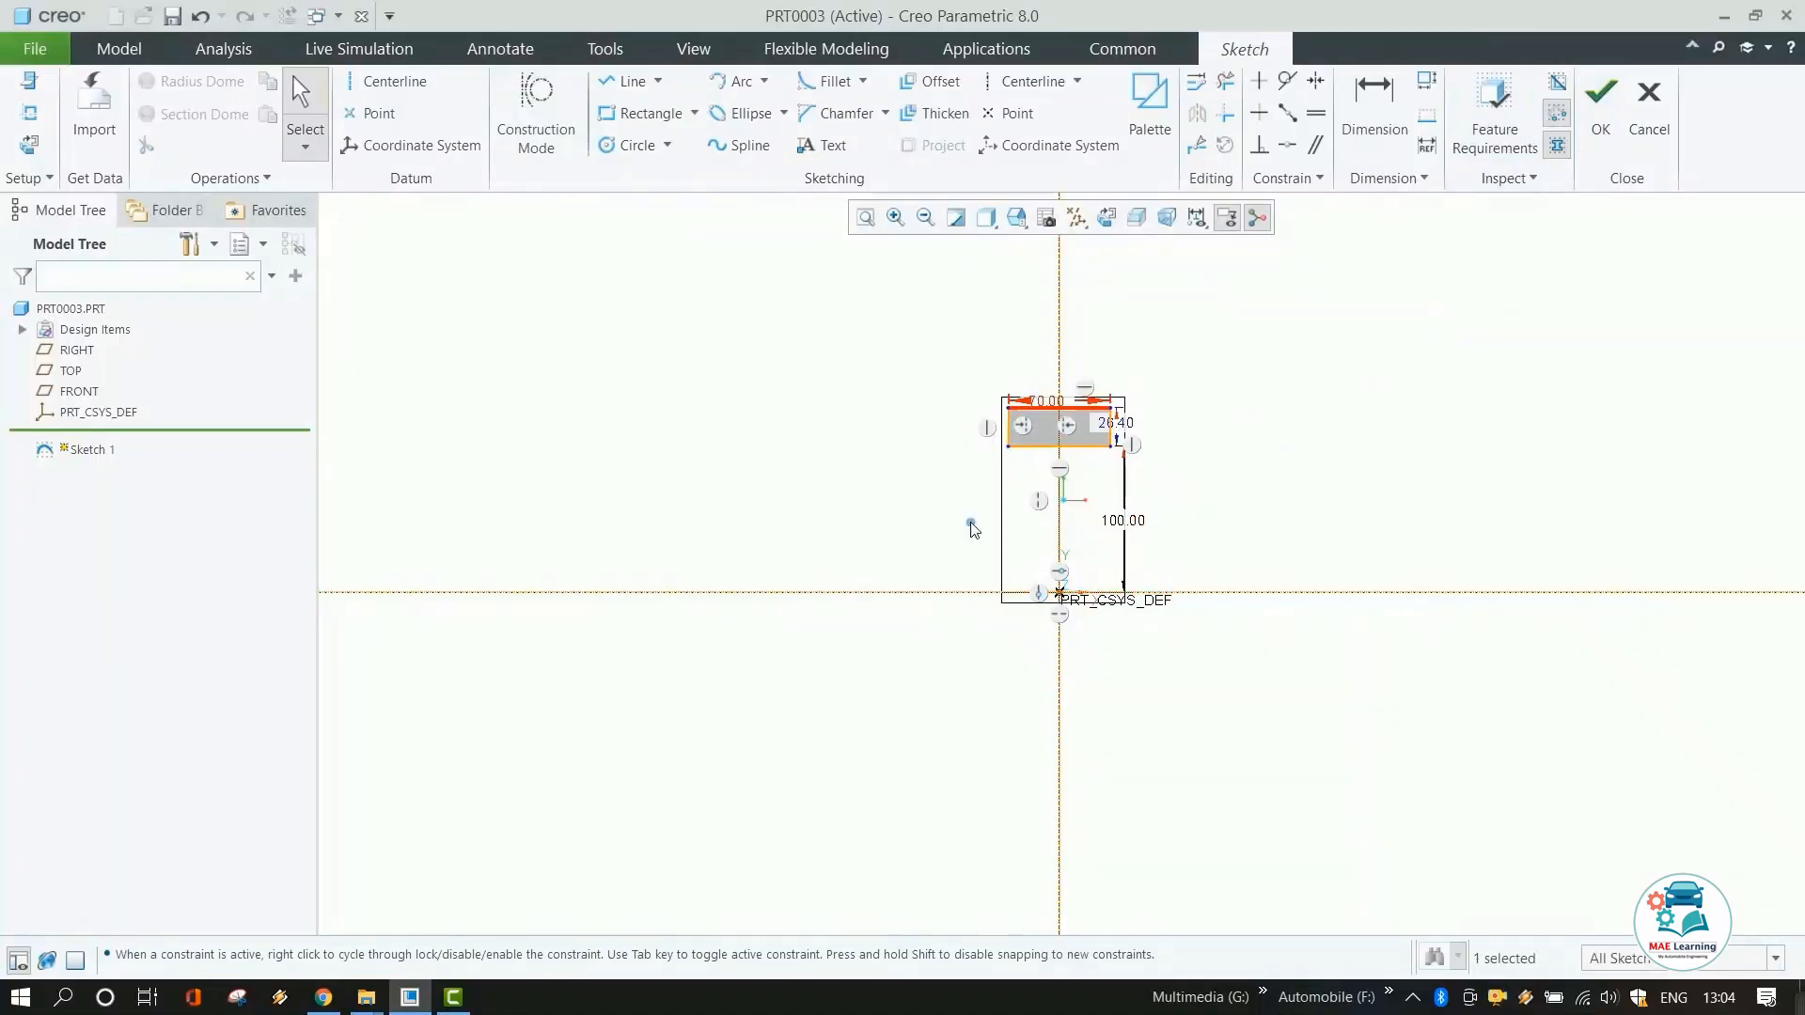
double_click(1119, 423)
text(30)
Finish the sketch and revolve the rectangle into a ring.
click(1601, 105)
scroll(1004, 389, up, 3)
click(1133, 114)
middle_drag(1004, 388, 975, 383)
Sketch an arc across the top of the ring profile and finish the sketch.
click(718, 111)
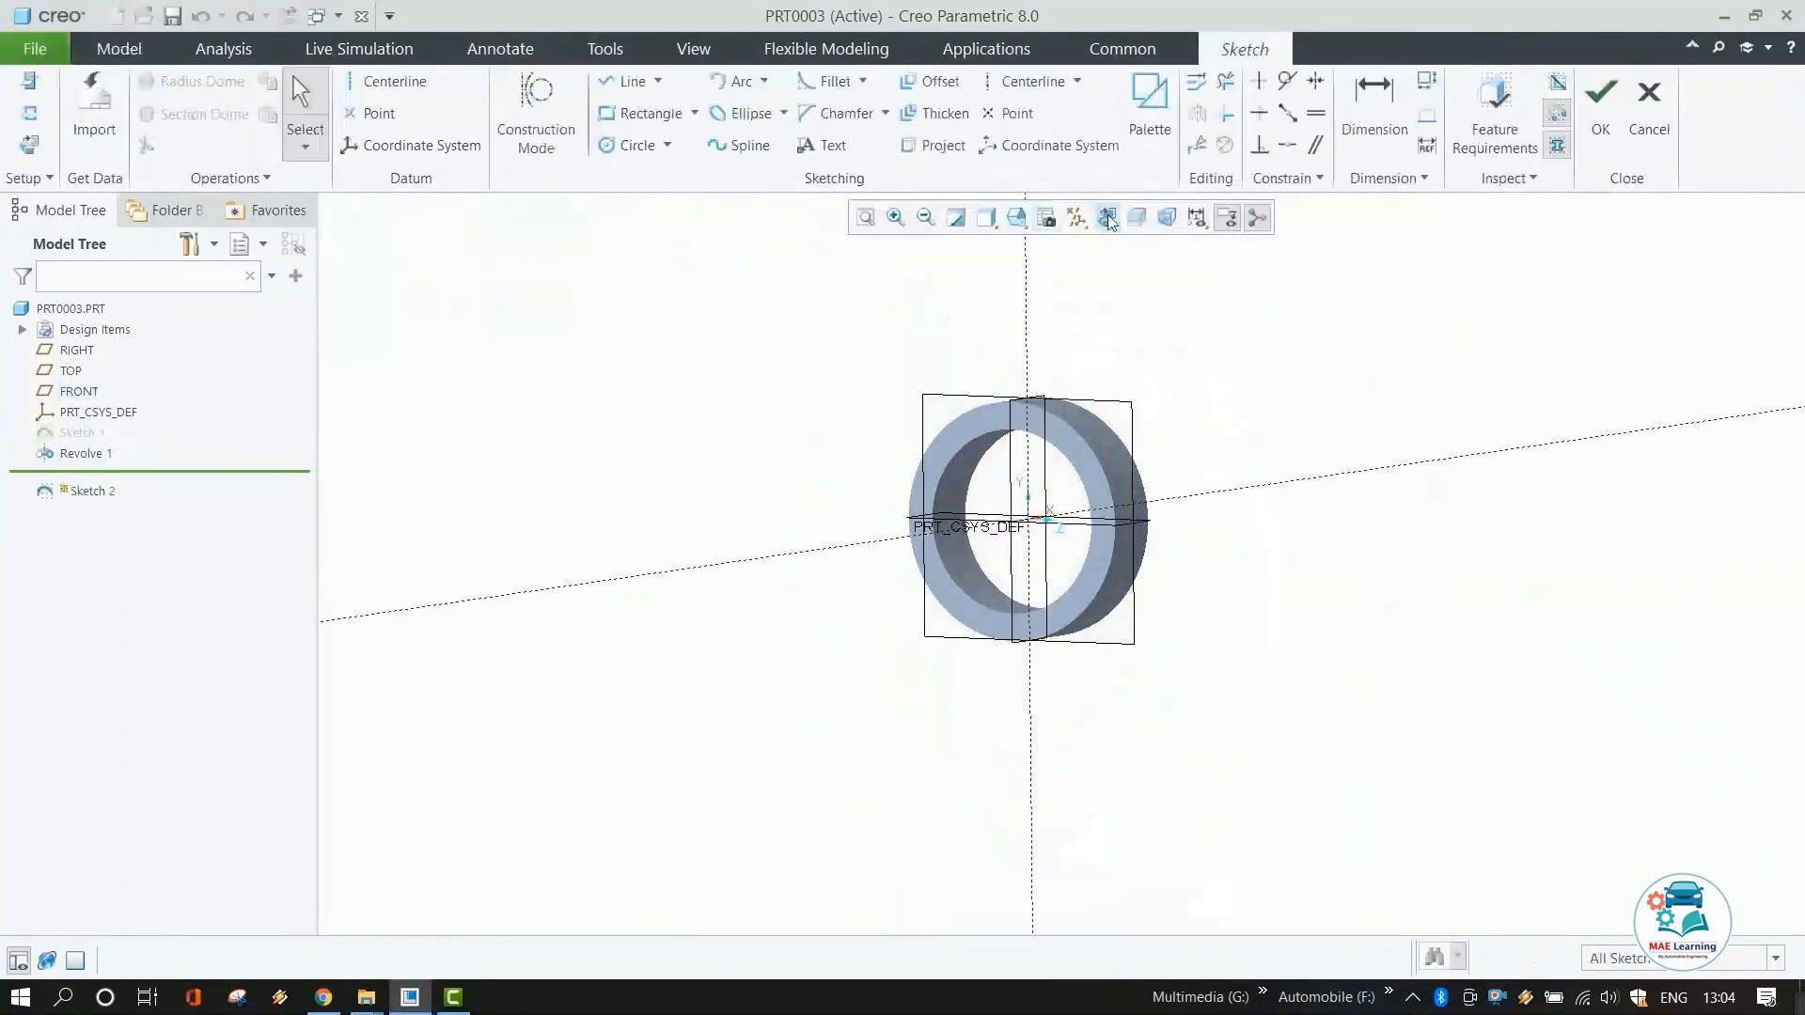
click(1107, 217)
click(741, 82)
click(395, 82)
click(1062, 566)
click(741, 82)
click(955, 314)
click(1172, 314)
click(1081, 296)
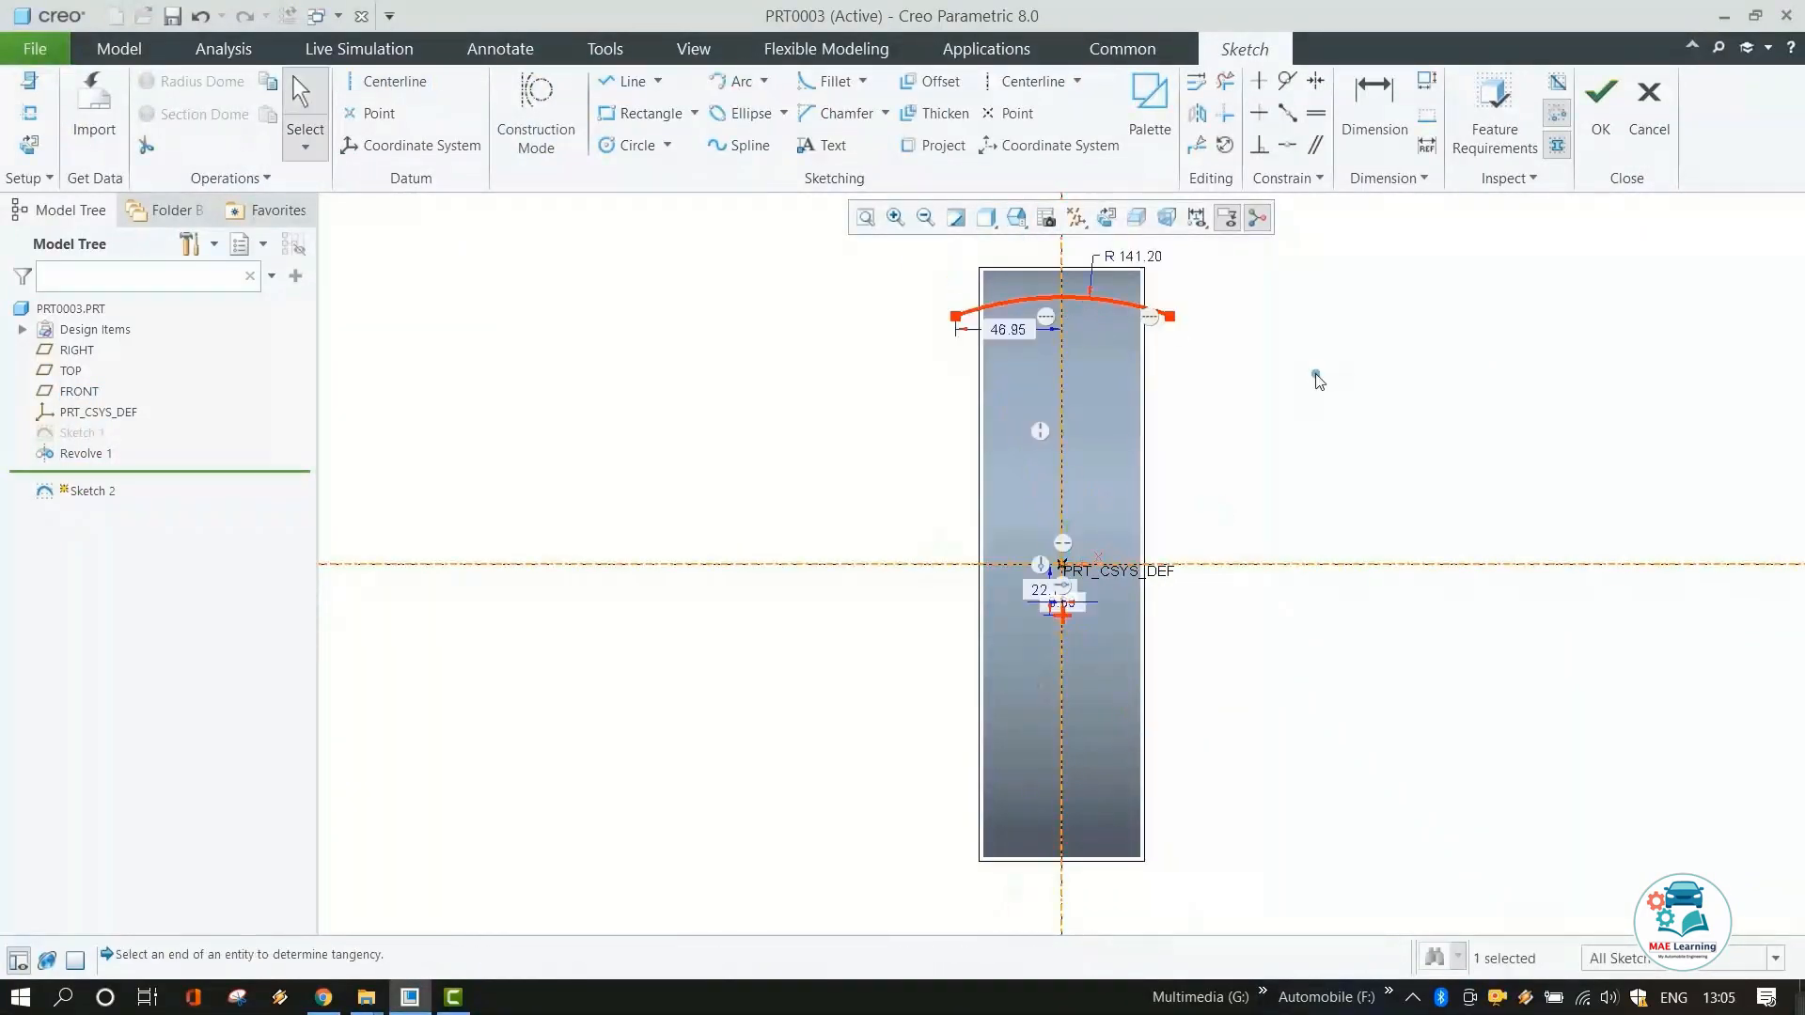
scroll(1127, 636, down, 3)
click(1287, 145)
click(1033, 608)
scroll(1094, 650, up, 5)
click(1617, 77)
Revolve the arc sketch around the ring's axis.
click(850, 82)
click(1136, 112)
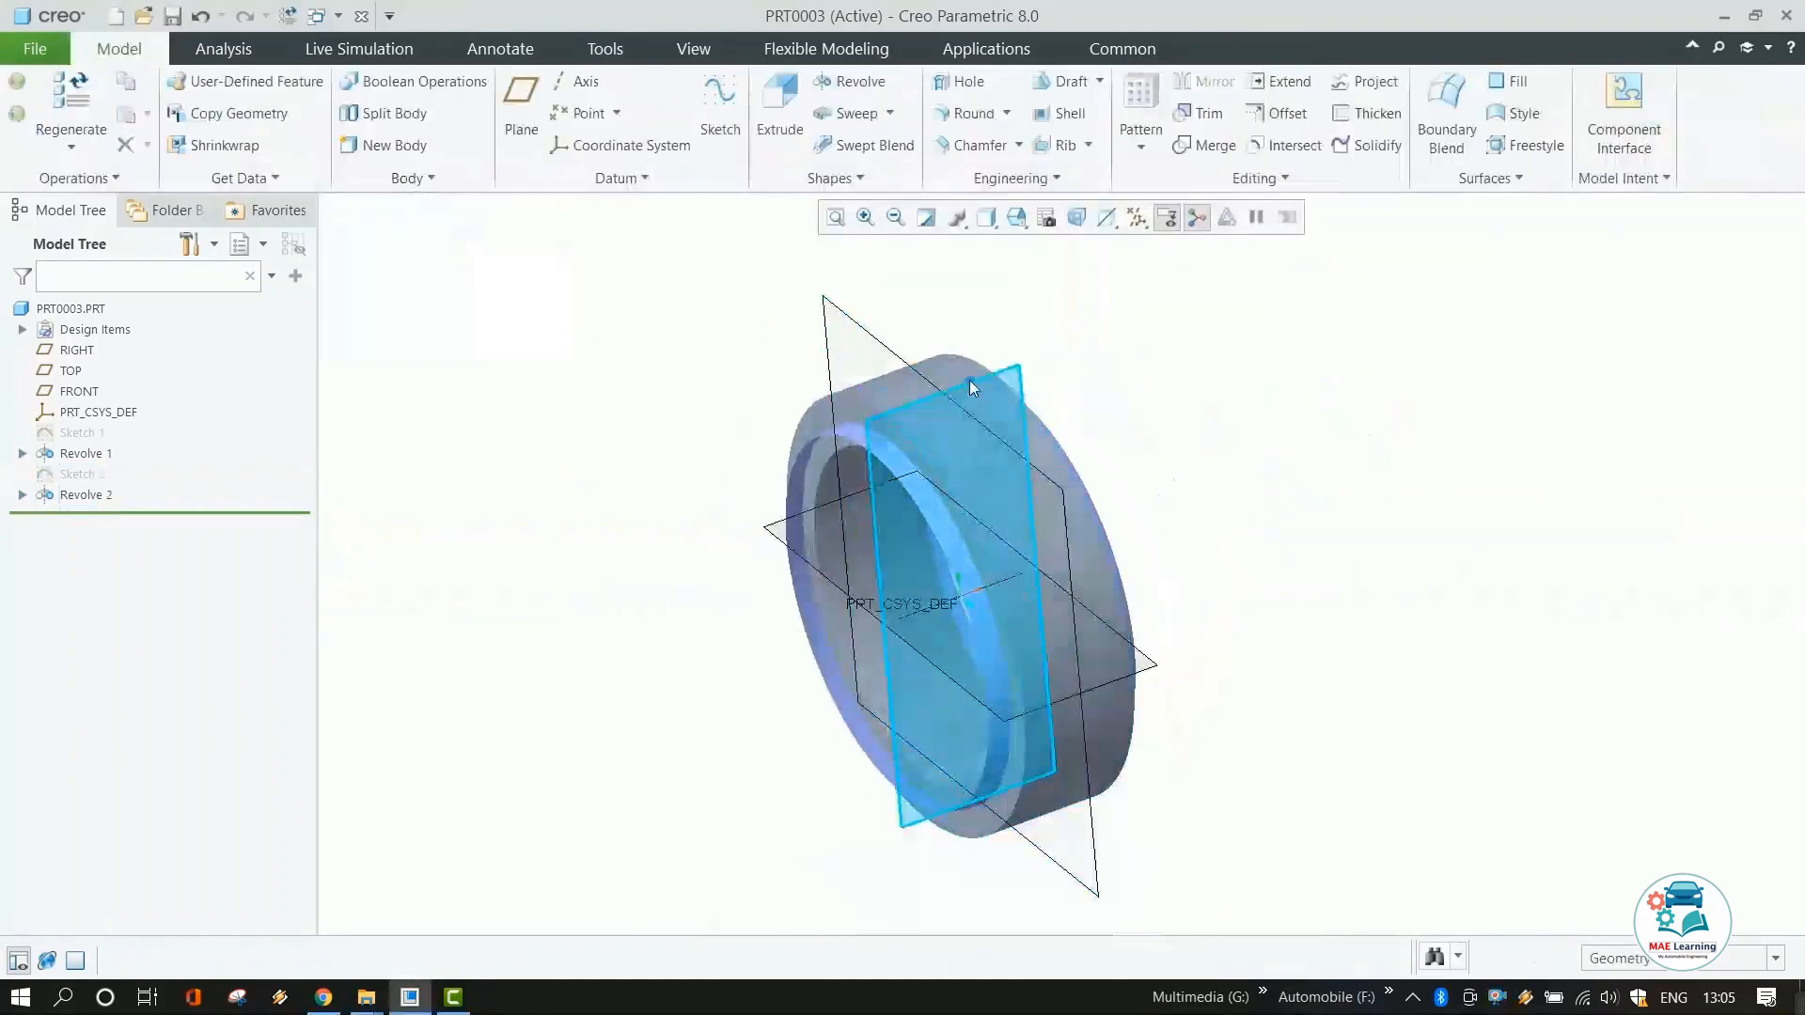
click(968, 380)
Create a datum plane through the ring.
click(522, 105)
drag(959, 605, 1120, 737)
click(1684, 571)
Sketch two slanted rectangles near the origin on the new datum plane.
click(721, 111)
click(1106, 217)
click(611, 114)
click(695, 114)
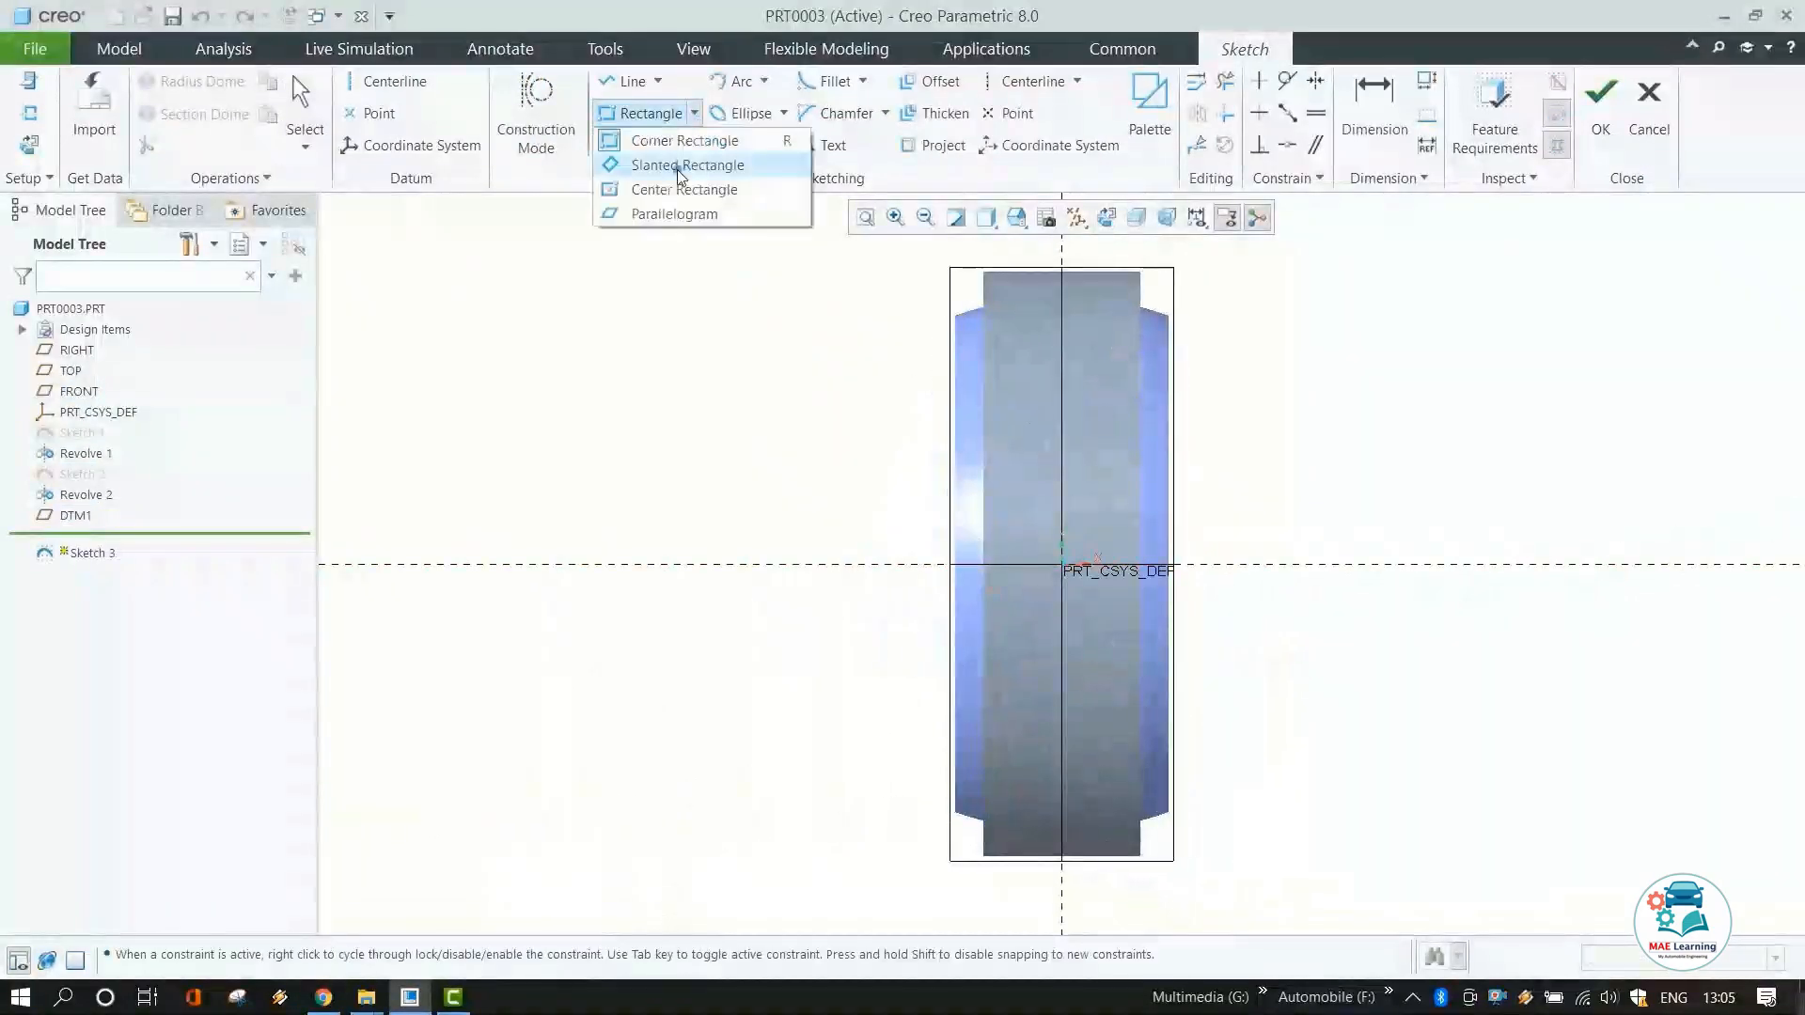
click(676, 166)
click(955, 564)
click(1029, 507)
click(1016, 488)
middle_click(836, 391)
click(1601, 91)
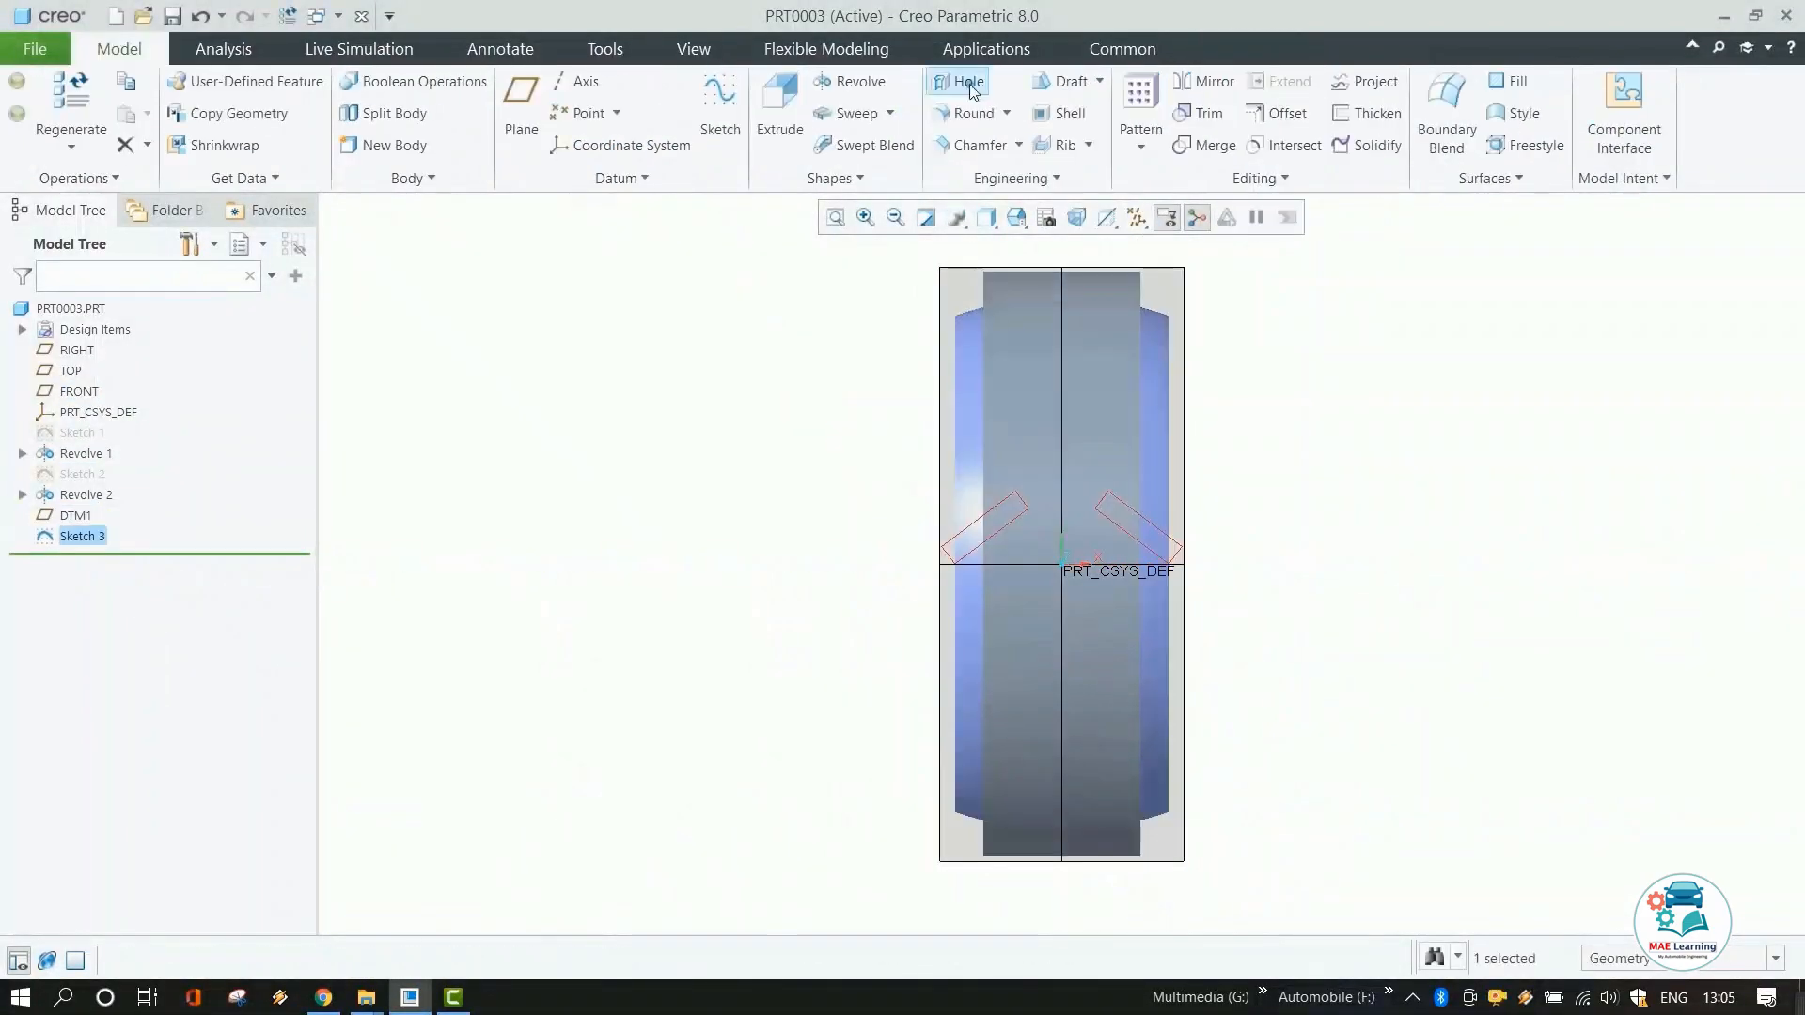
Create a feature from the slanted-rectangle sketch in the ring.
click(963, 83)
middle_drag(1025, 492, 1110, 423)
click(1086, 456)
click(470, 108)
click(1076, 115)
middle_drag(1209, 394, 1211, 511)
scroll(1156, 451, down, 2)
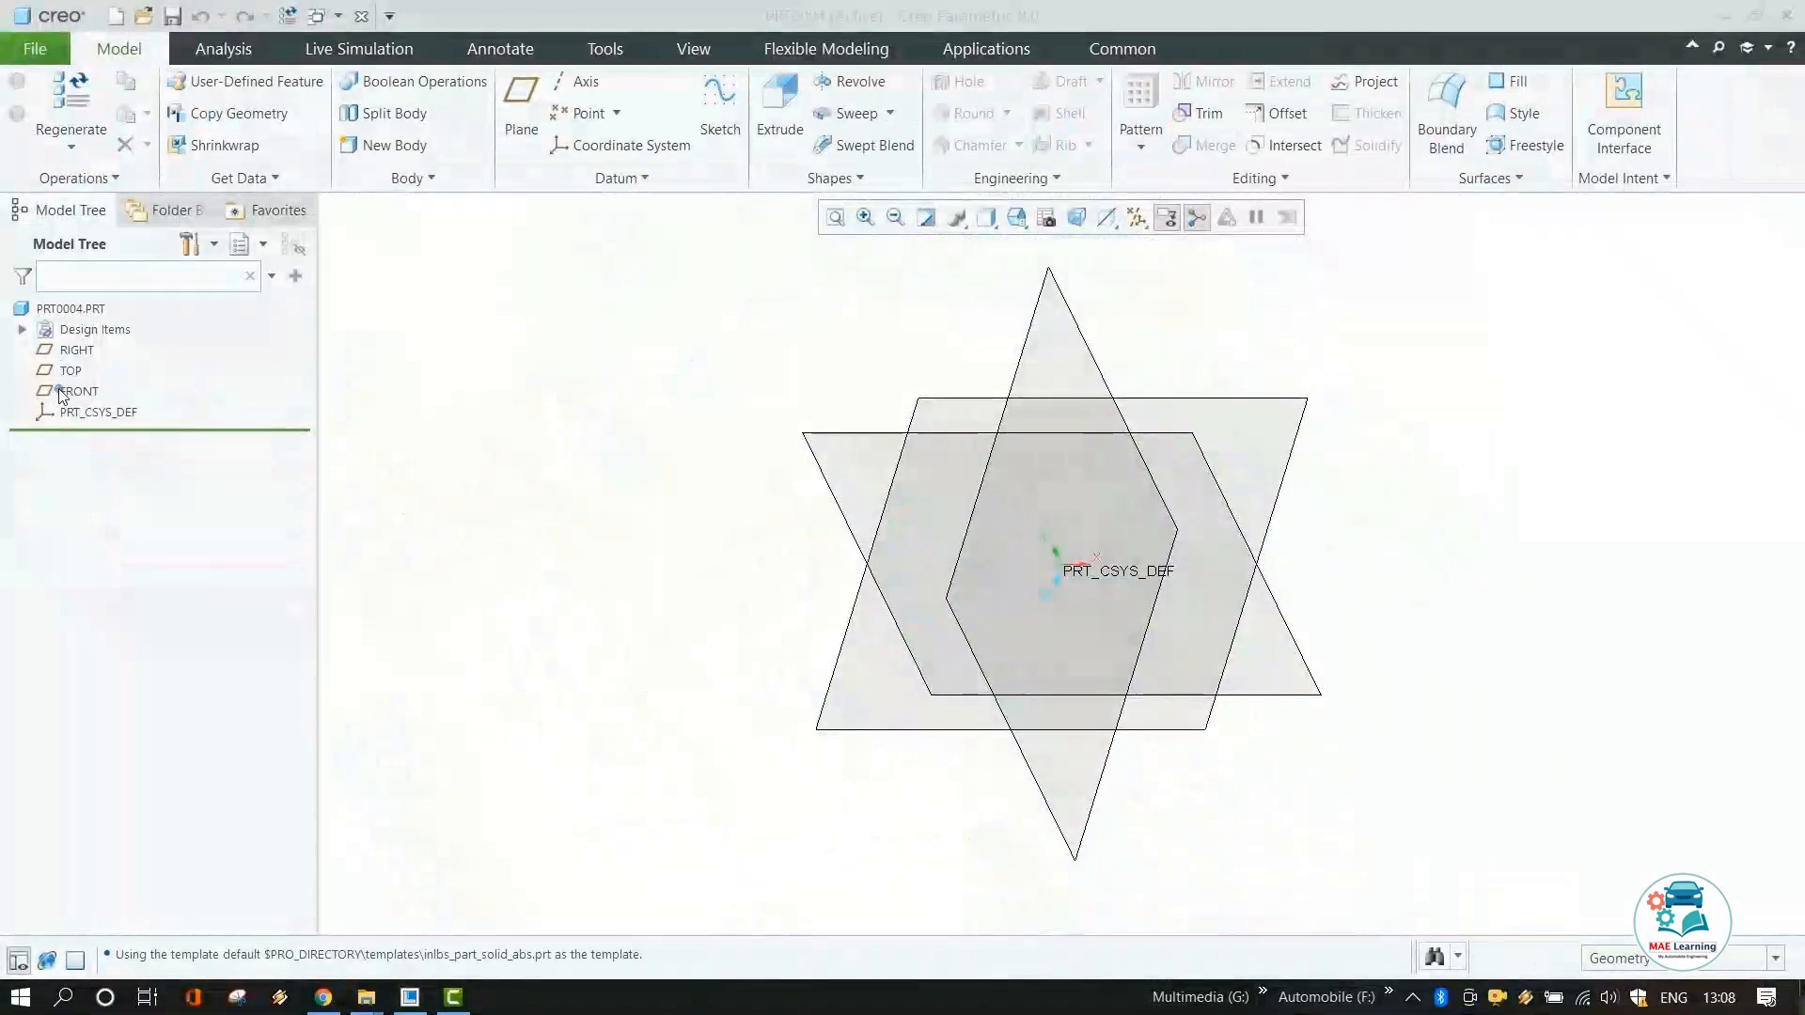
In a new part, sketch a circle centred at the origin on the FRONT plane.
click(79, 391)
click(720, 113)
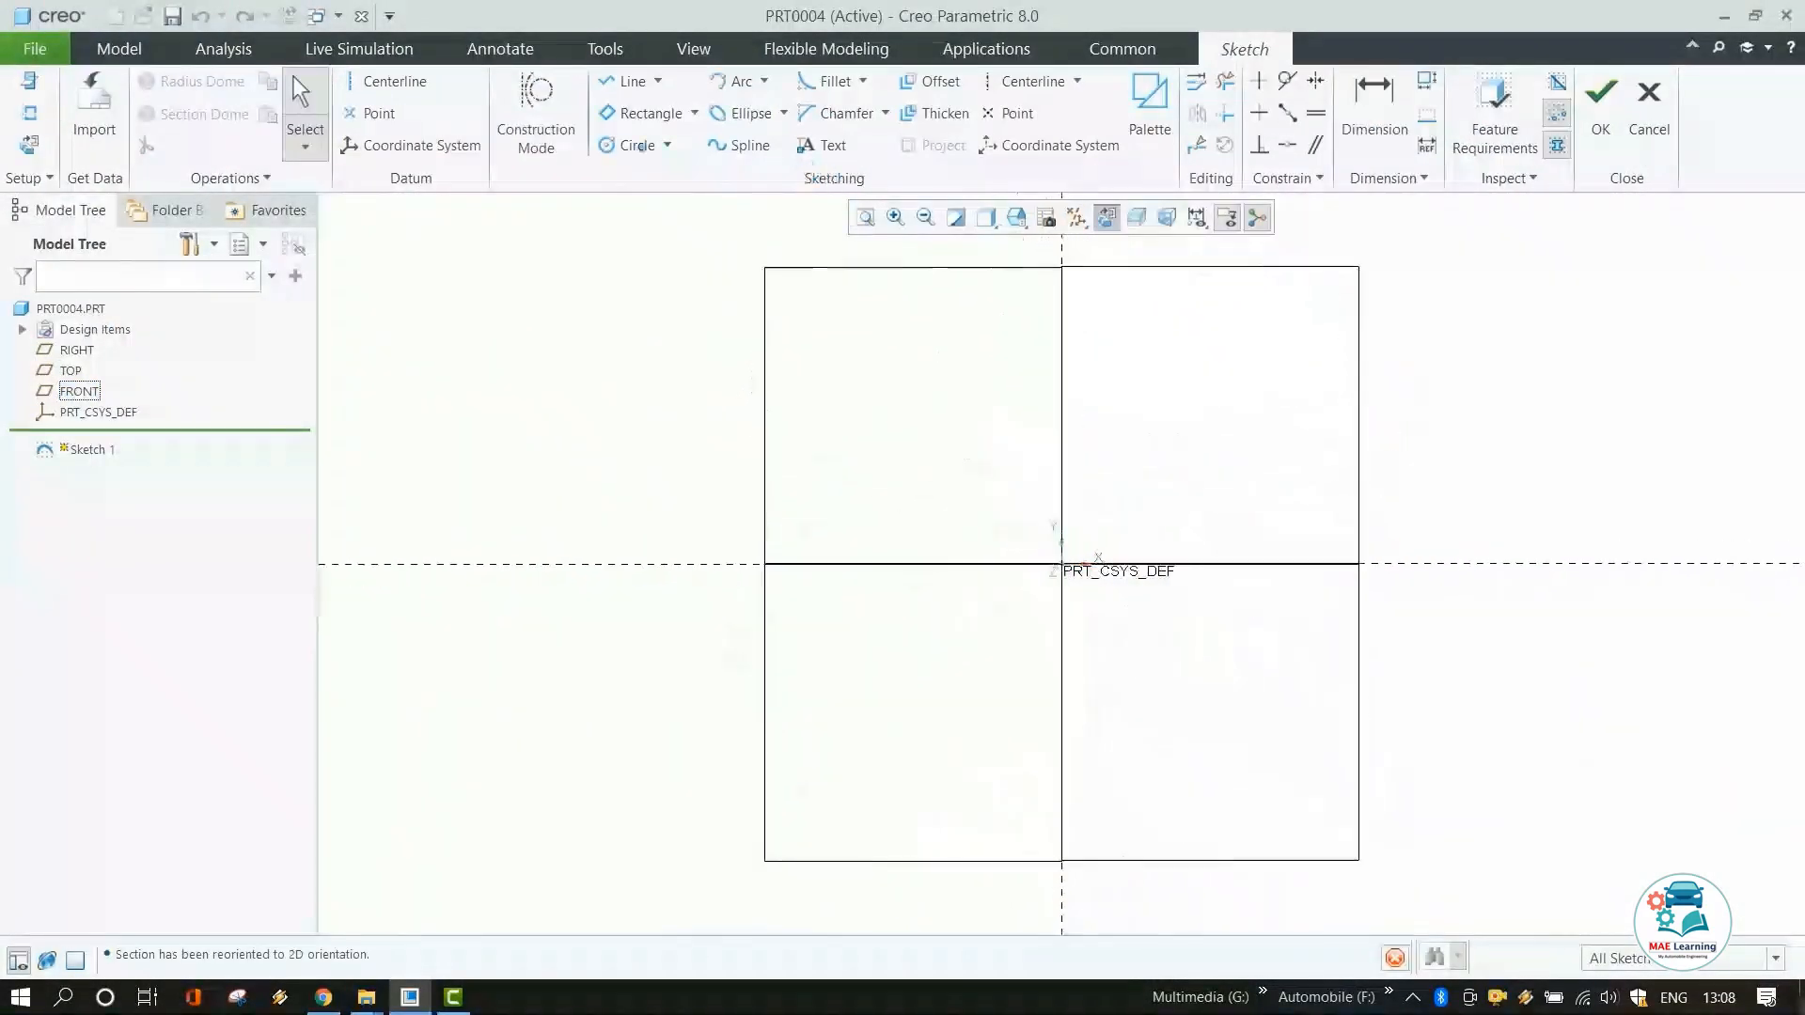
click(637, 145)
click(1061, 564)
click(1117, 658)
middle_click(1173, 375)
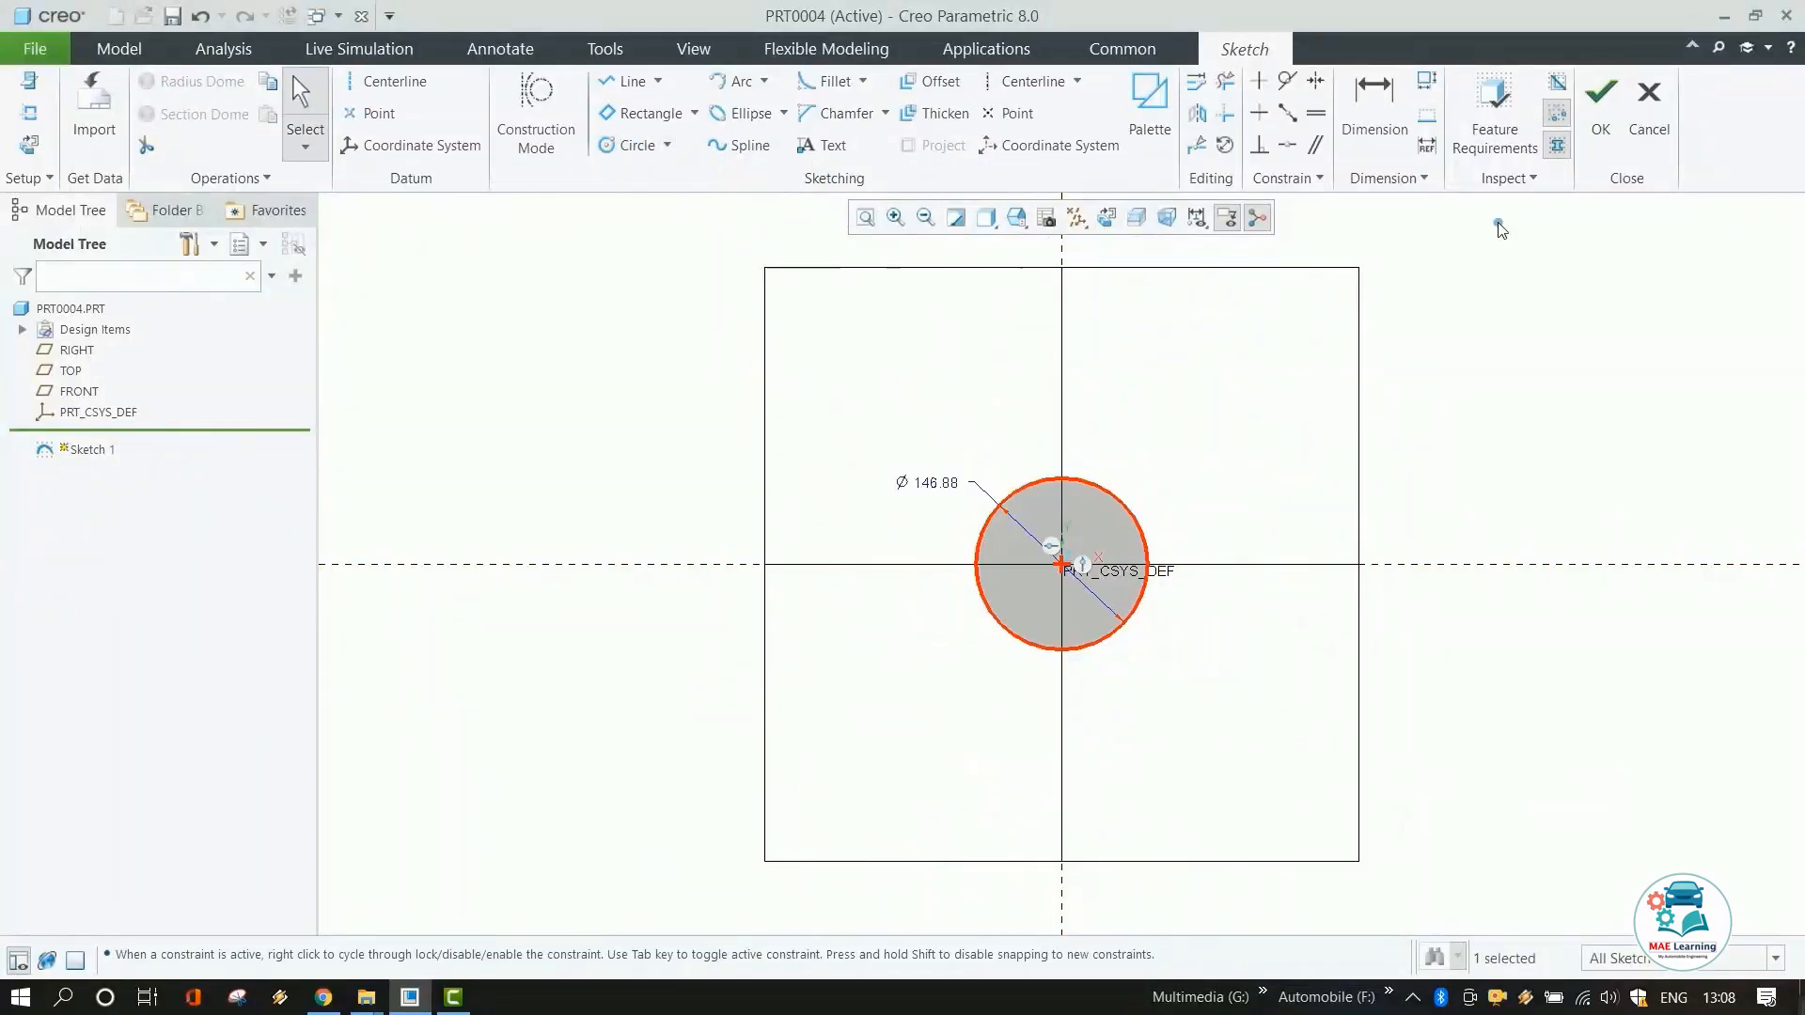
click(1601, 104)
Extrude the circle into a cylinder by dragging its depth.
click(780, 103)
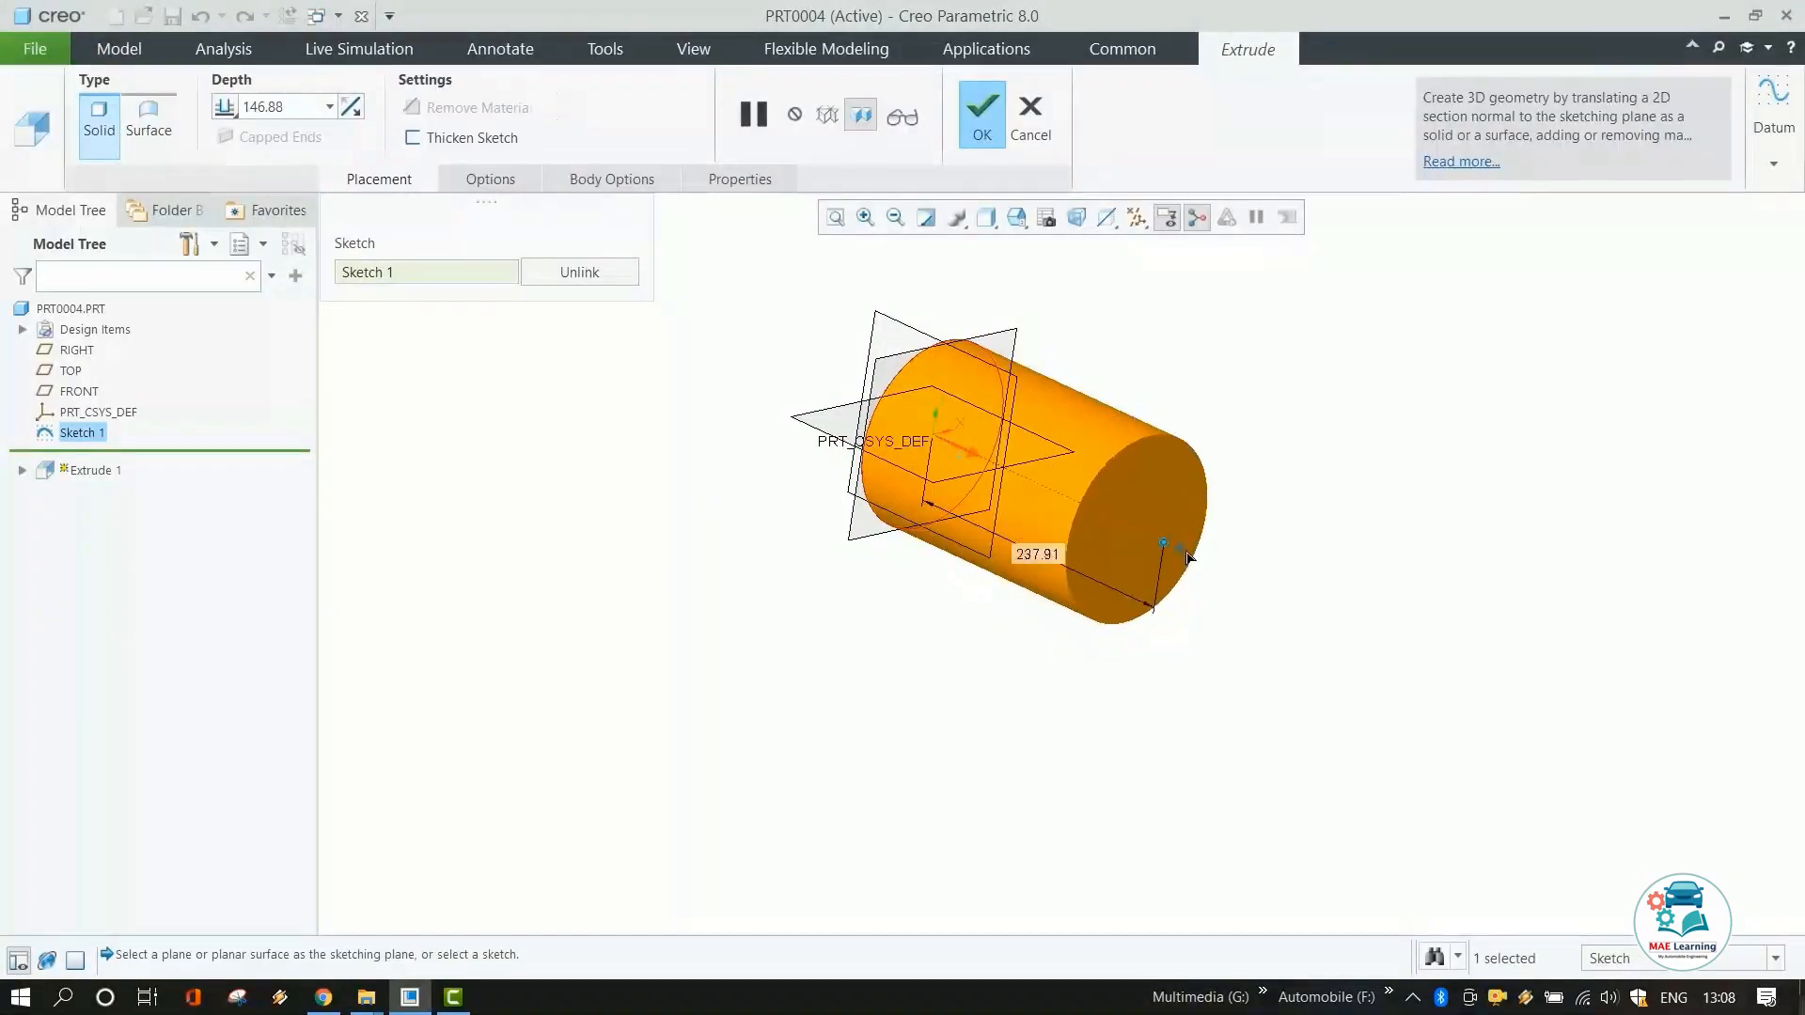
click(978, 113)
click(1051, 107)
click(1199, 526)
middle_drag(1200, 527, 1113, 406)
scroll(1166, 390, down, 4)
scroll(1112, 406, up, 3)
mouse_move(1063, 357)
mouse_down()
mouse_move(1070, 387)
mouse_move(1068, 361)
mouse_up()
middle_click(1203, 456)
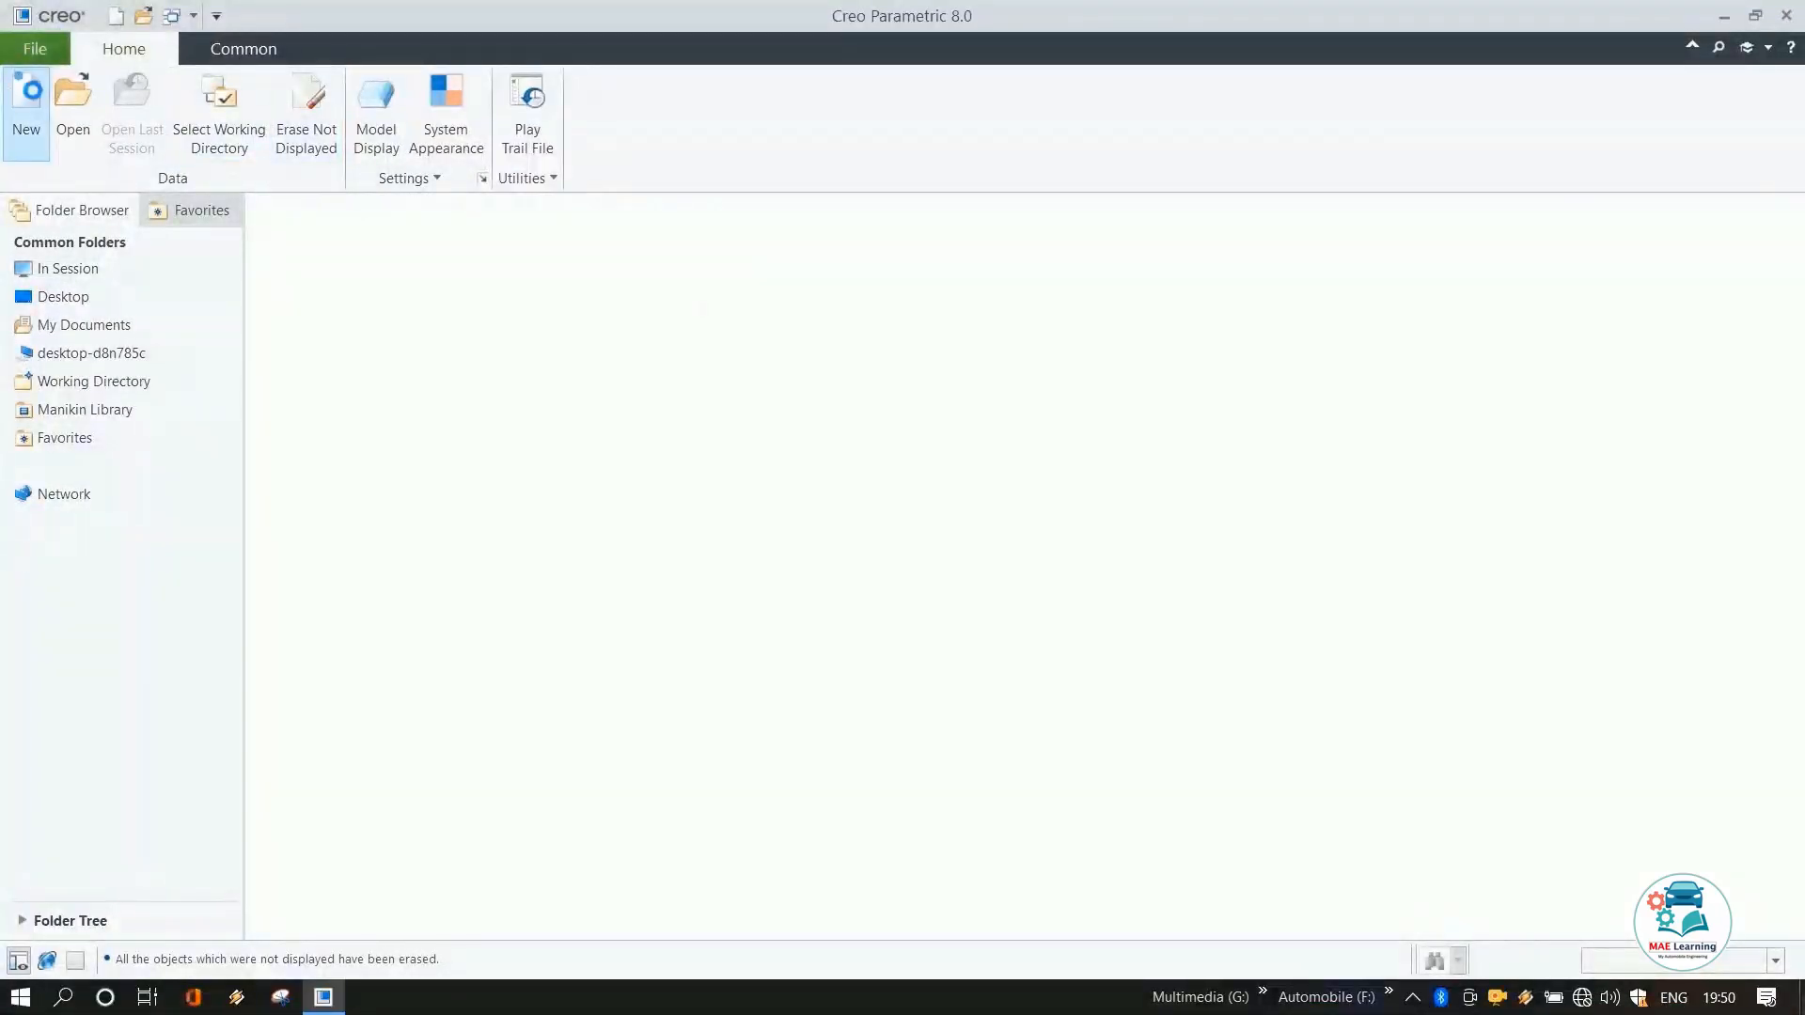
Create a new solid part named Front_Wheel_Rim without the default template.
click(27, 113)
click(746, 393)
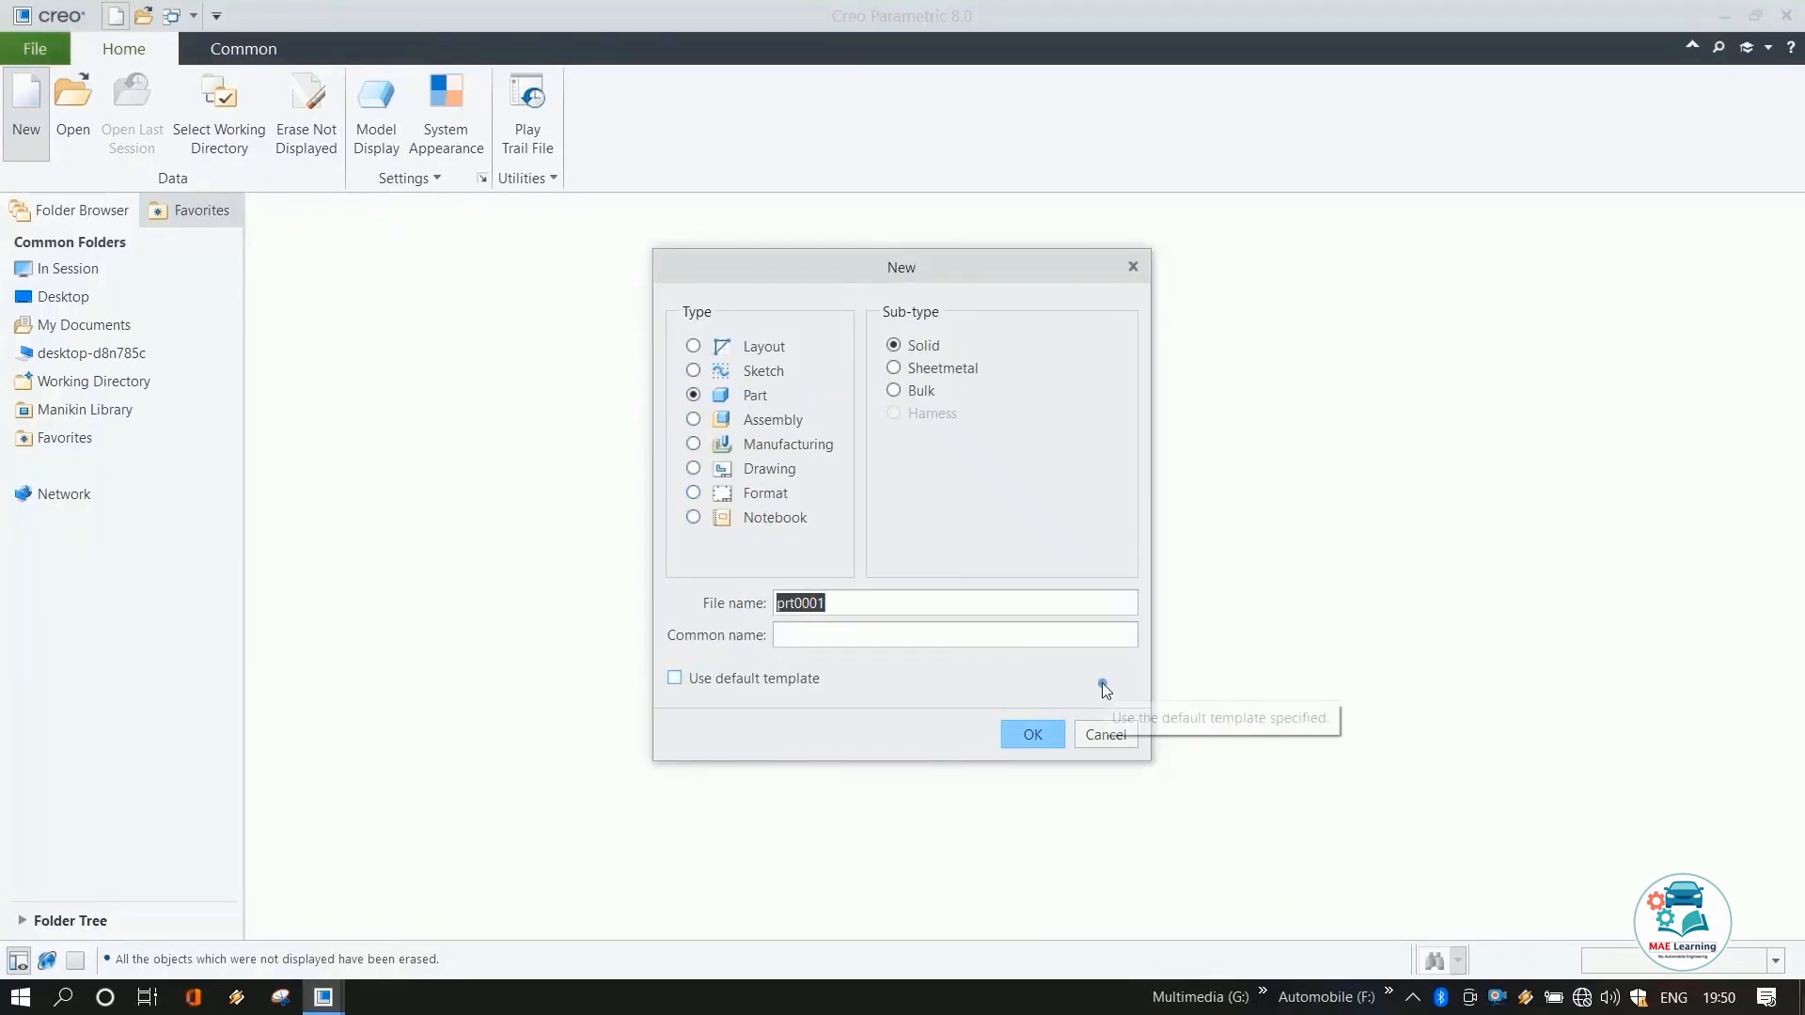
text(Front_Wheel_Rim)
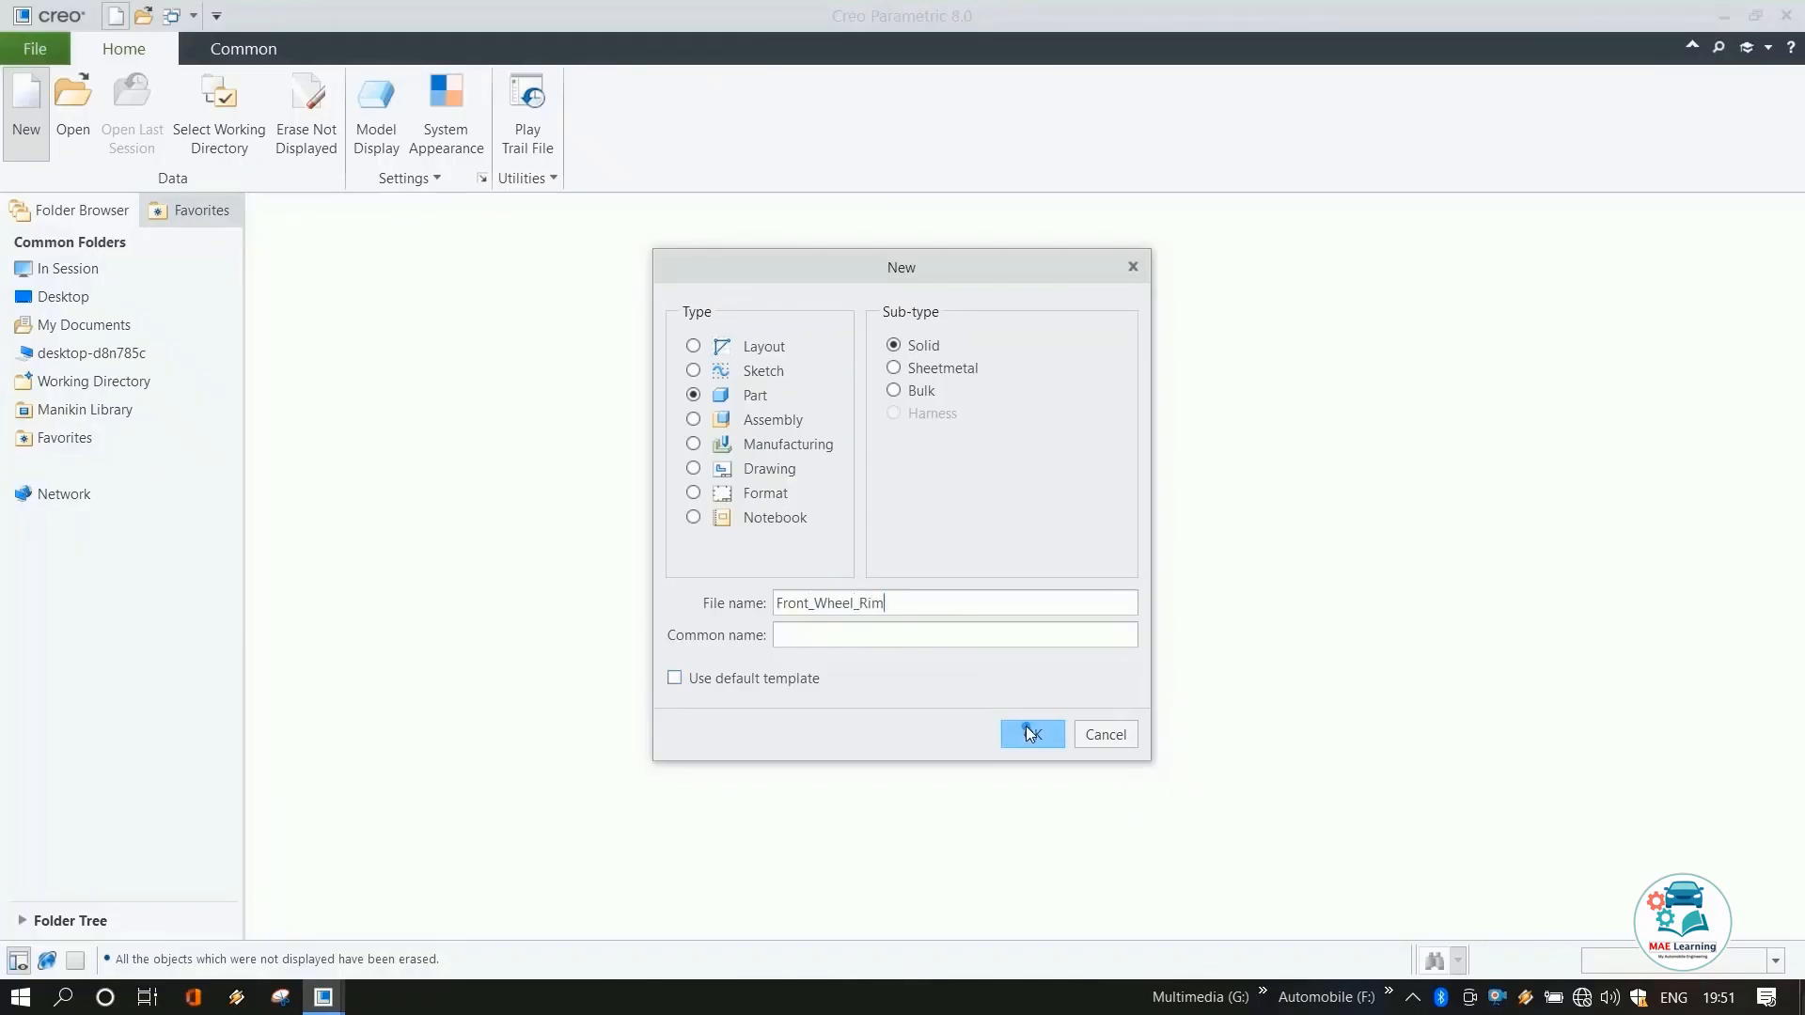
click(1031, 733)
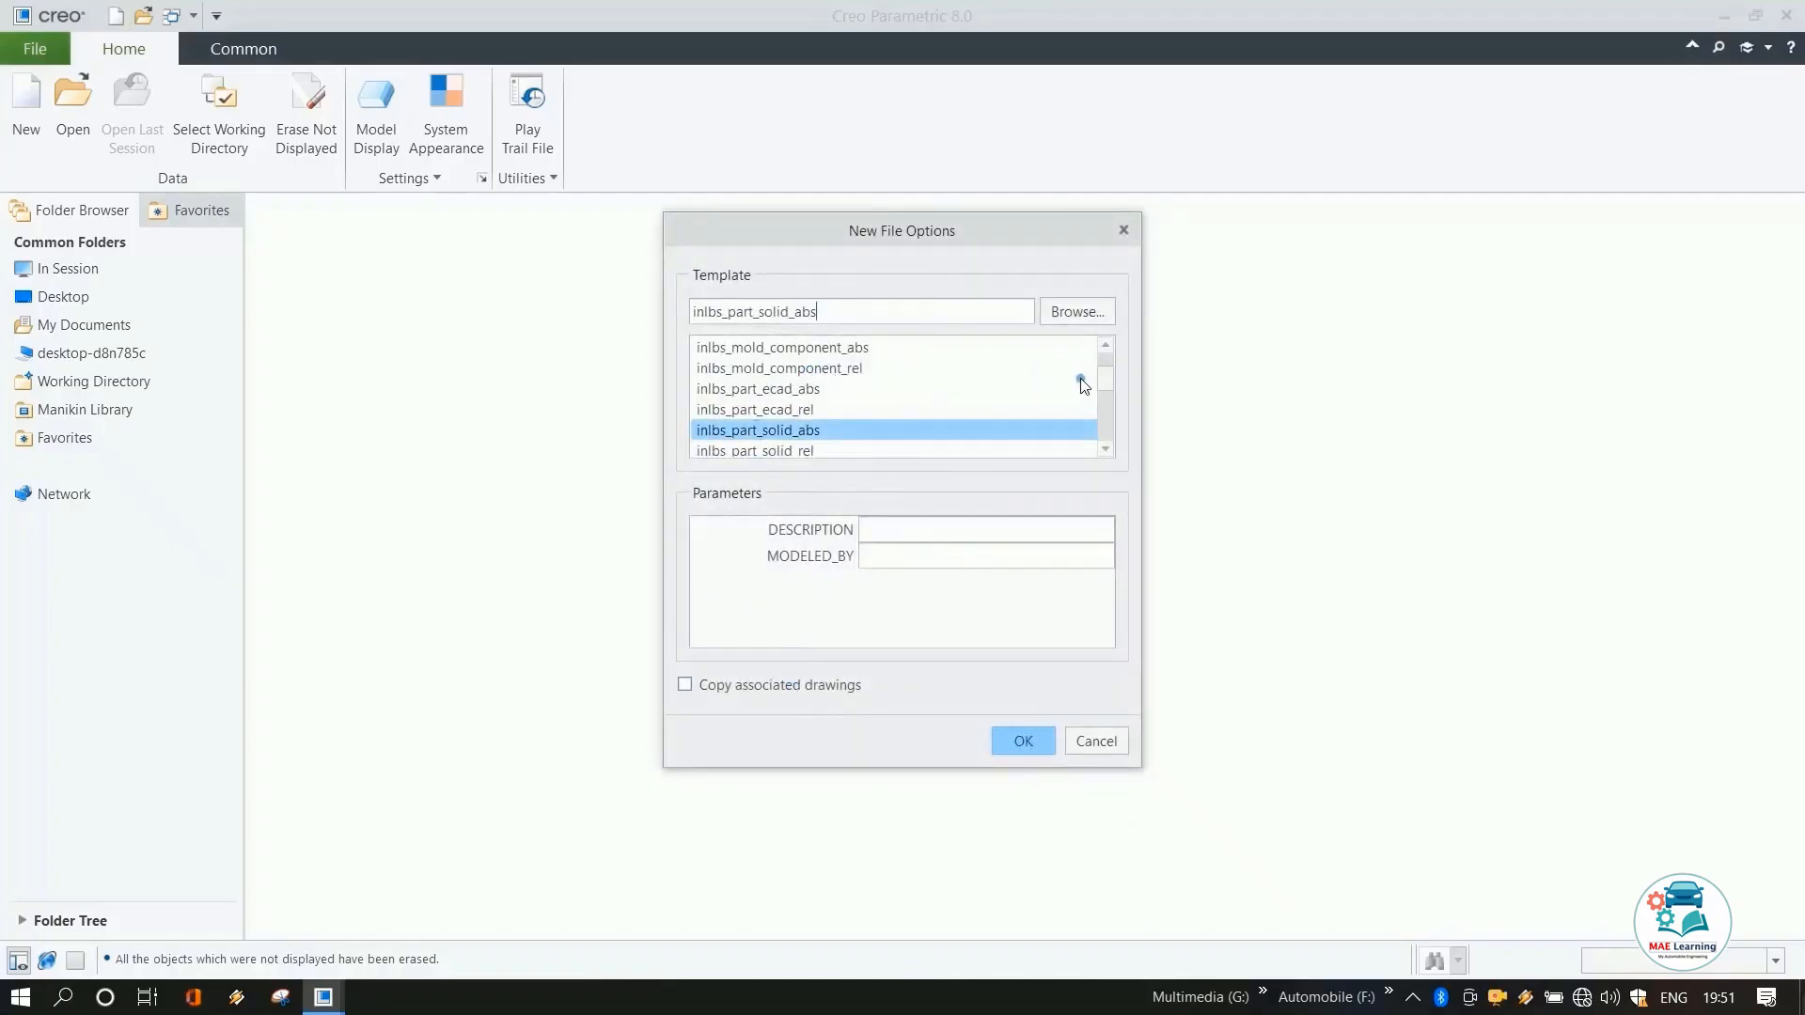
Choose the mmns_part_solid_abs template for the new part.
scroll(1084, 385, down, 6)
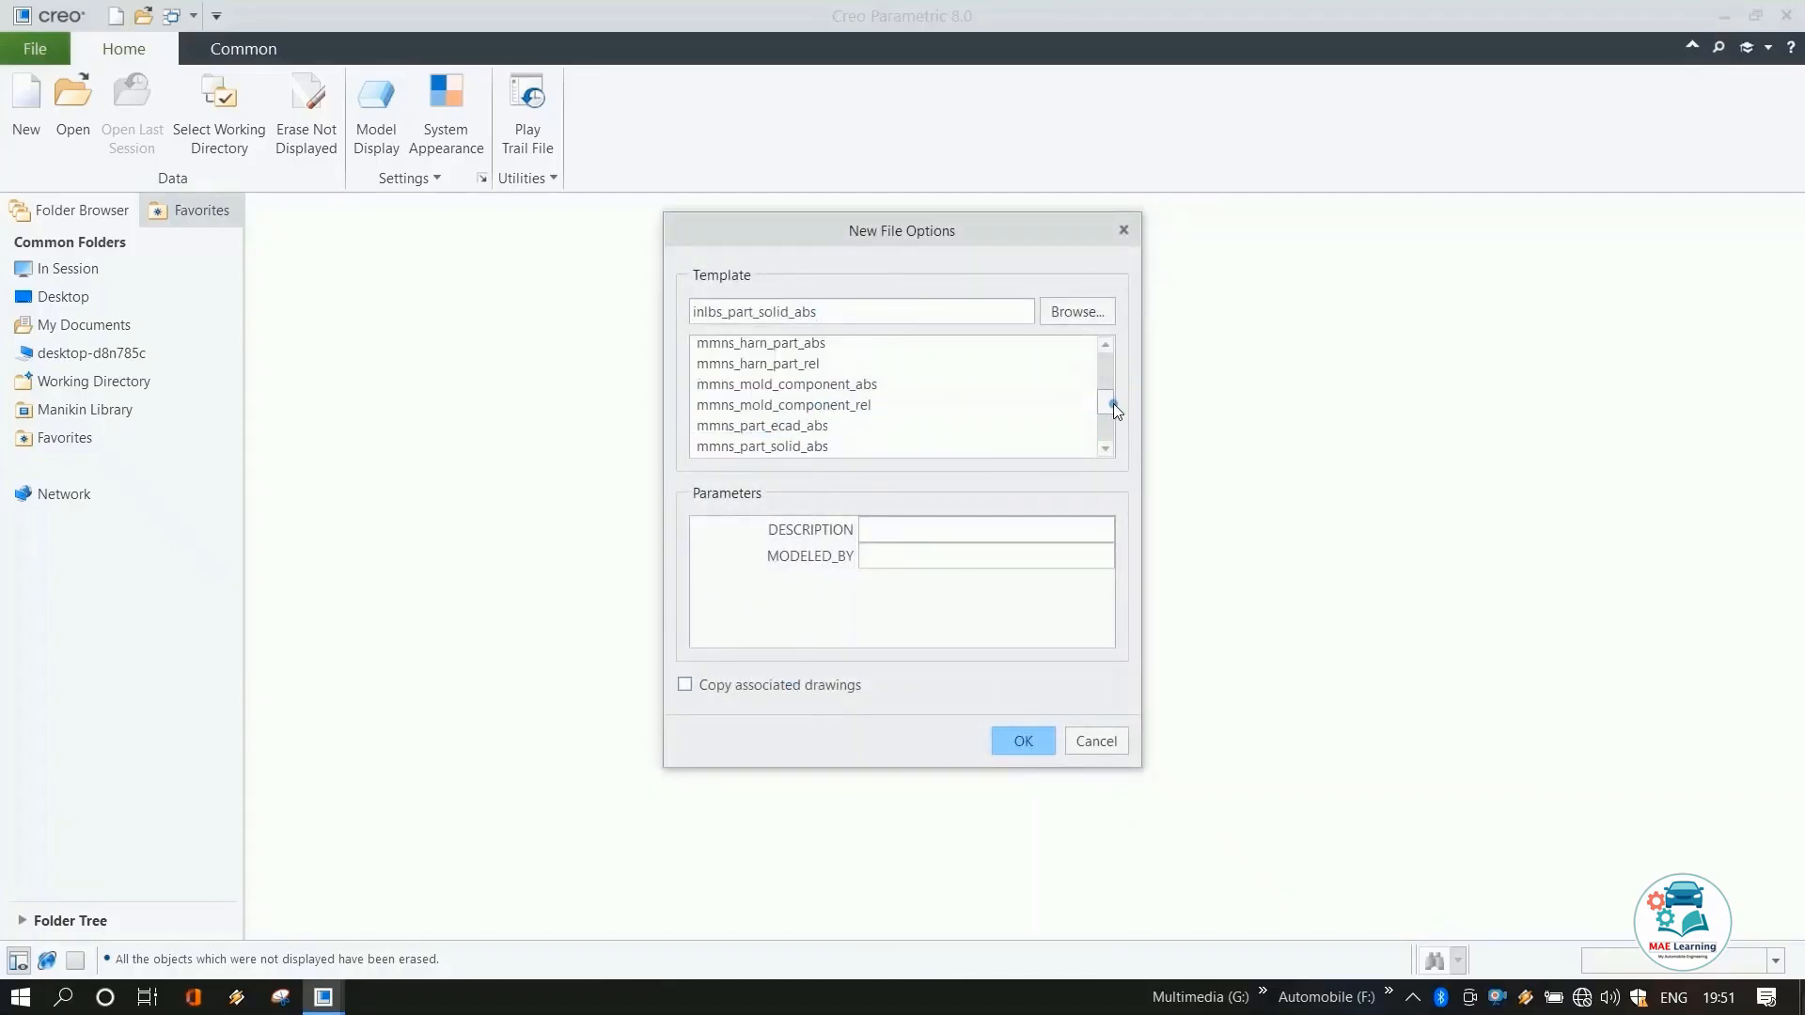
click(1105, 344)
click(1105, 344)
click(762, 346)
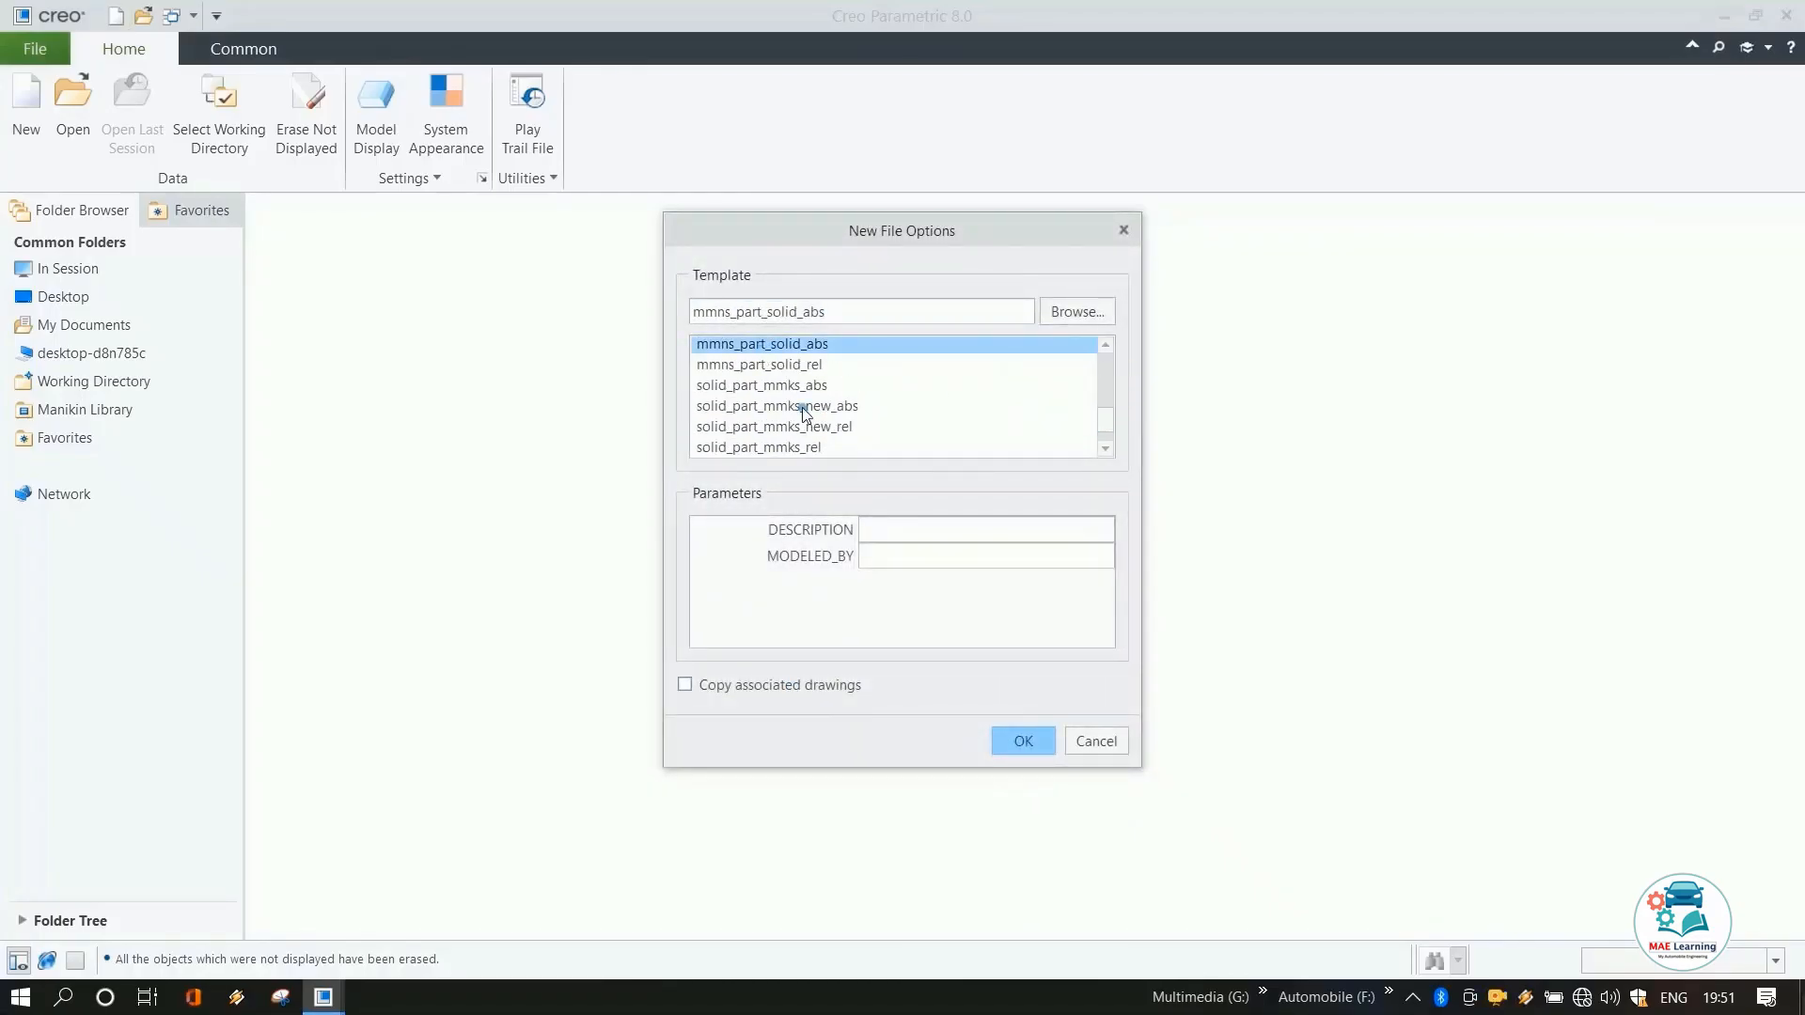
click(1024, 741)
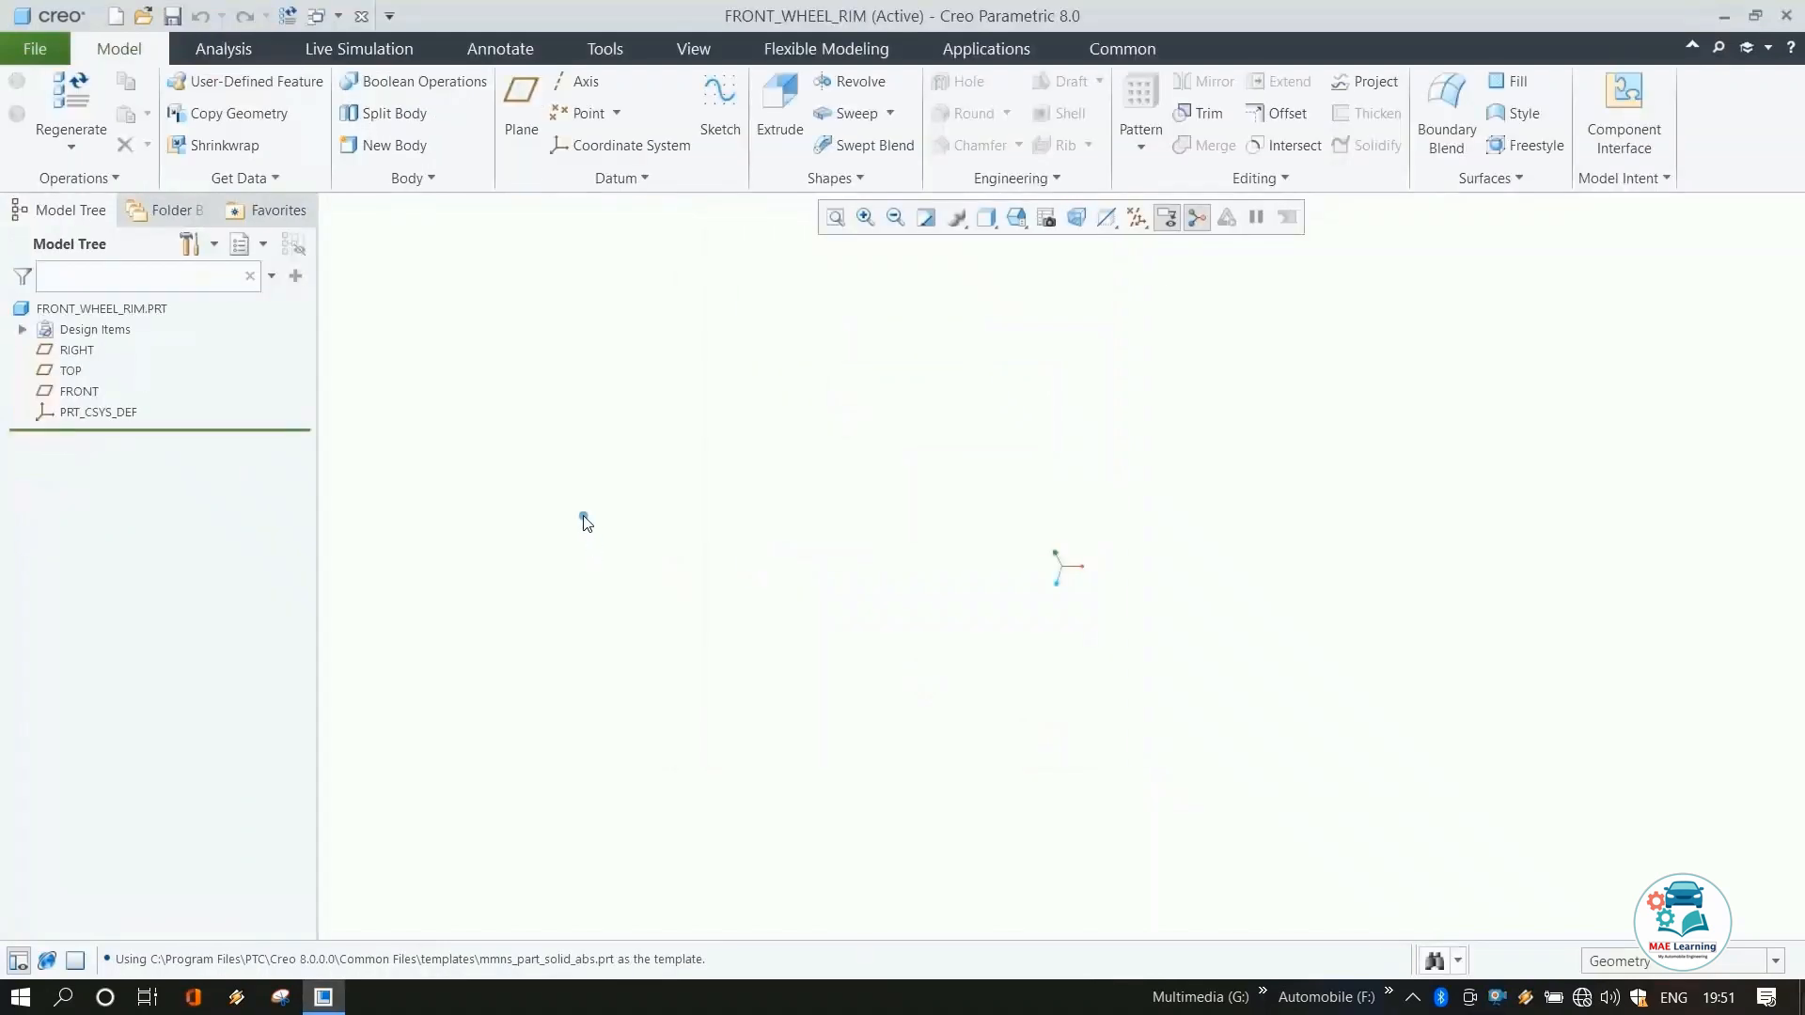
Turn on display of all datum types.
click(1137, 219)
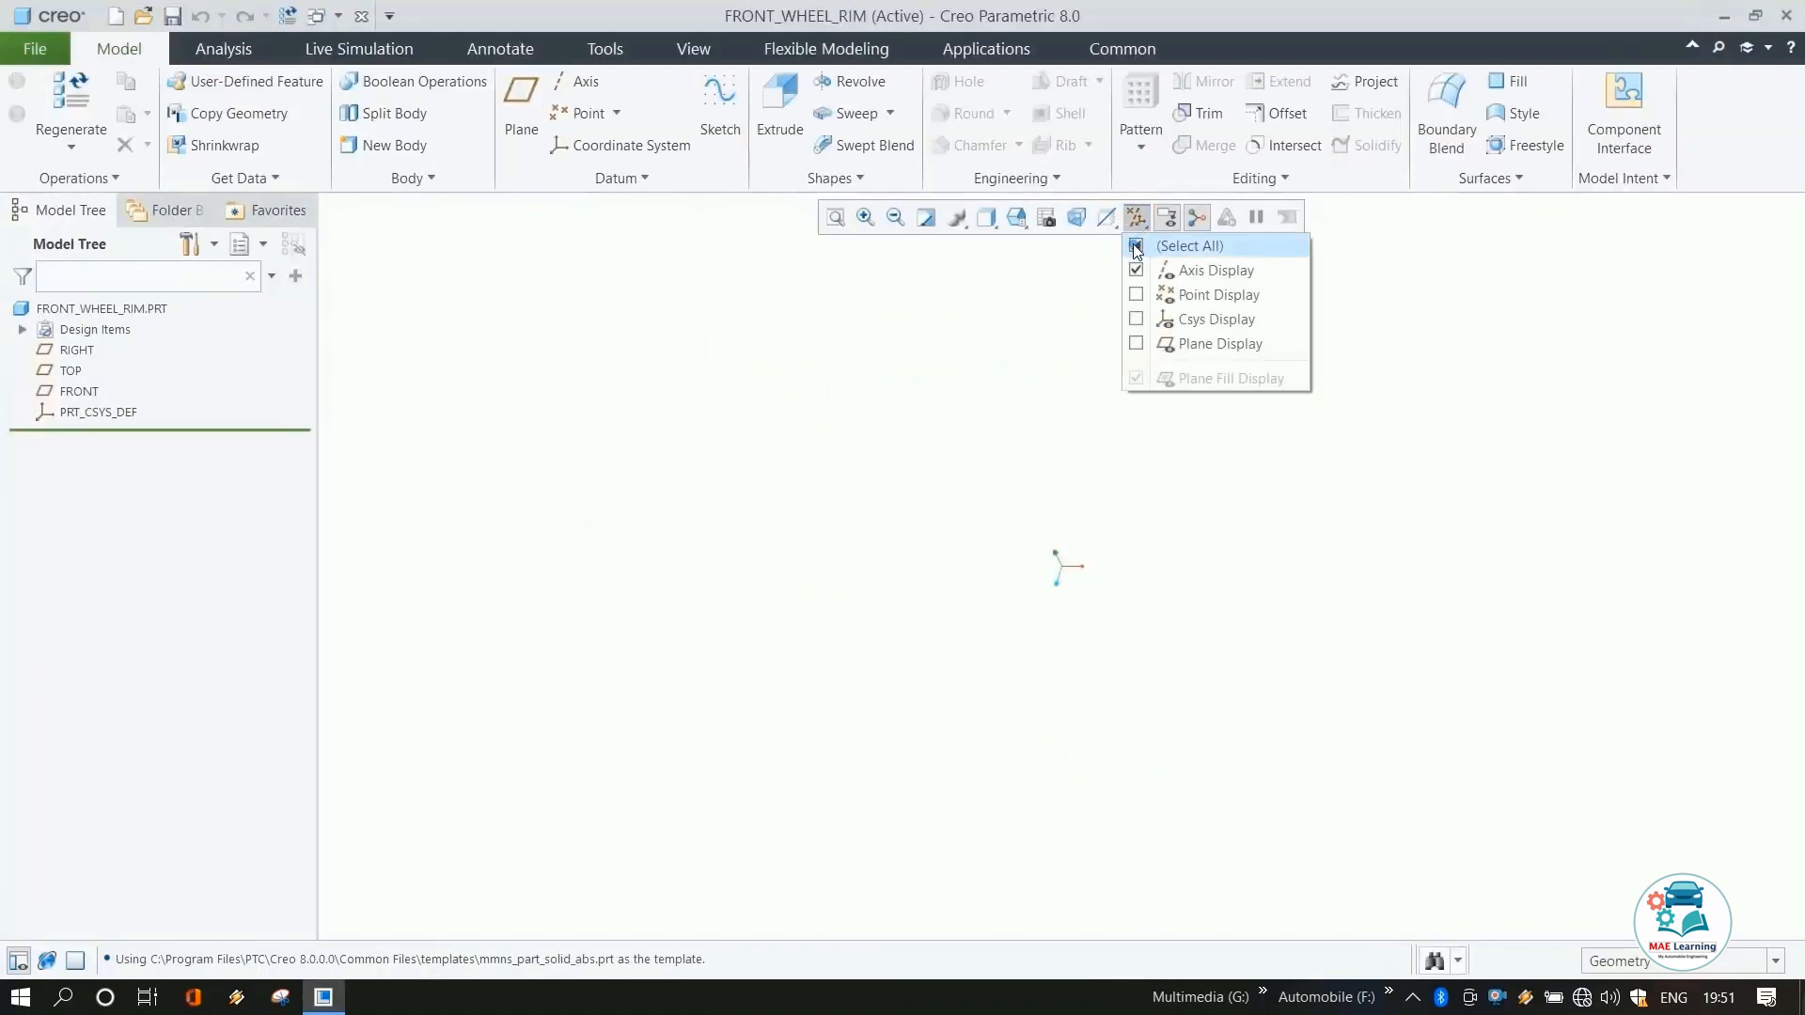
click(1136, 246)
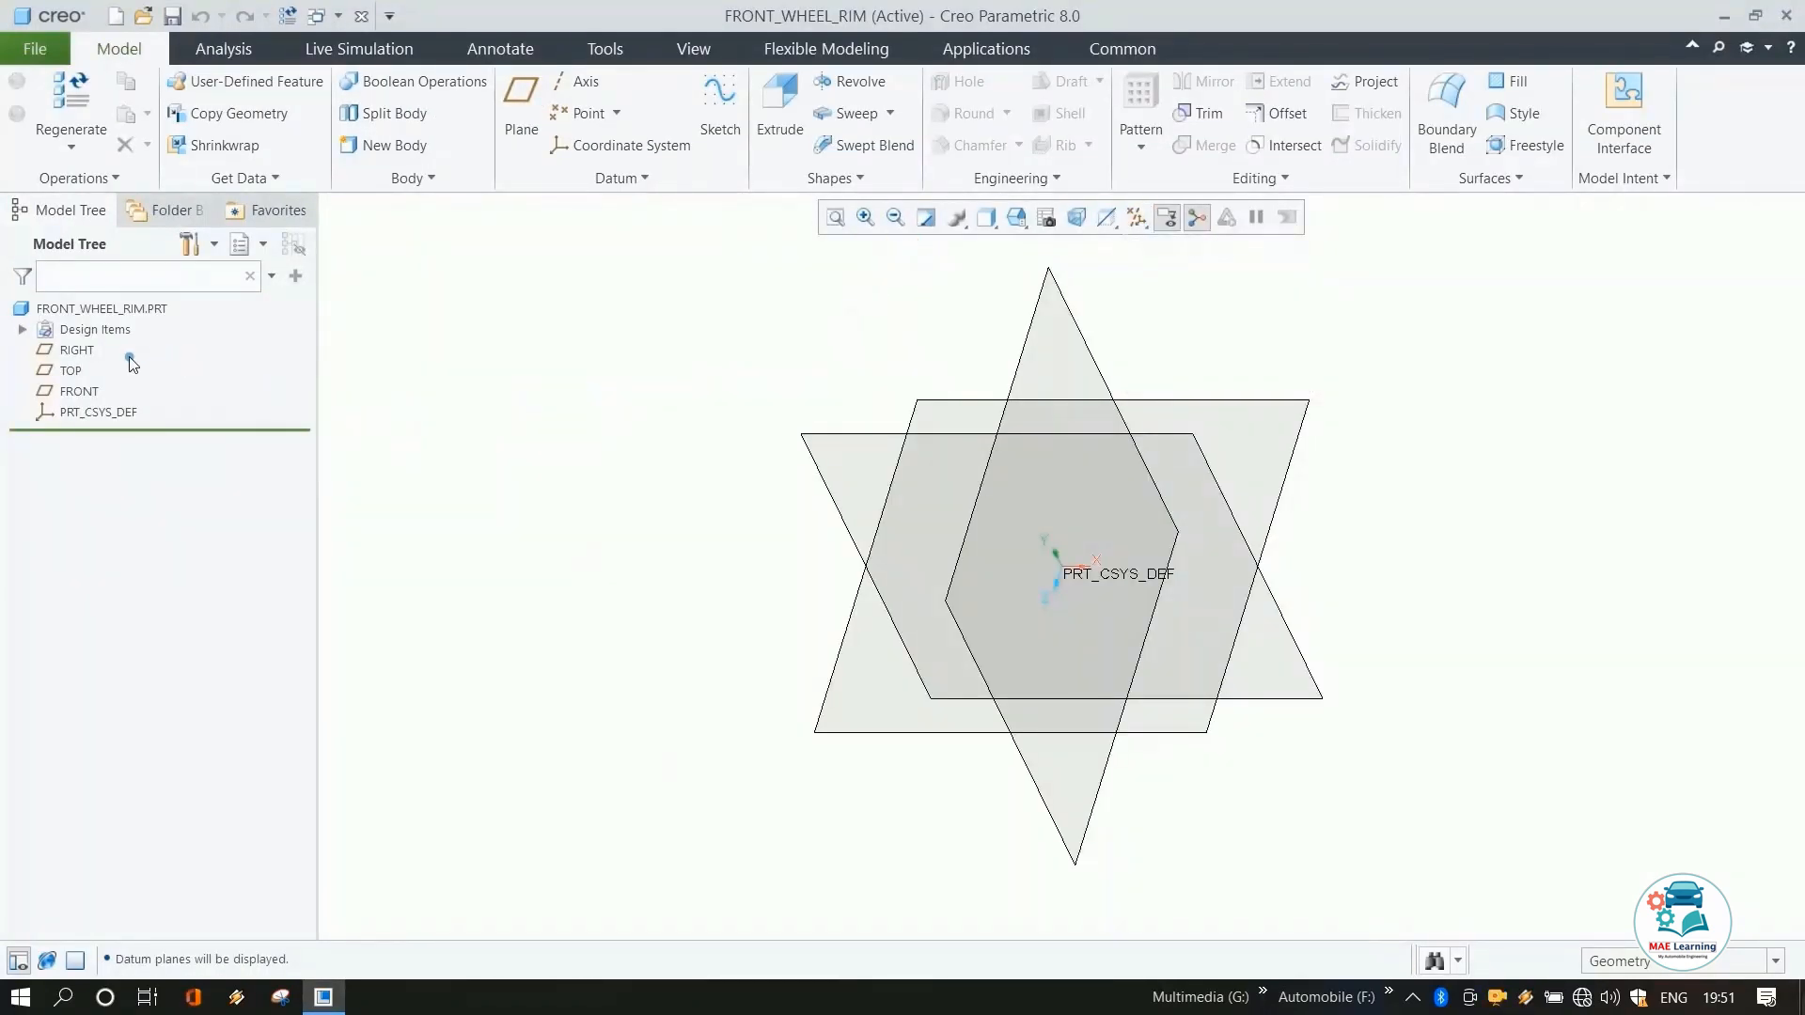
Start a sketch on the FRONT plane, orient it flat to the screen, and hide the datum planes.
click(93, 391)
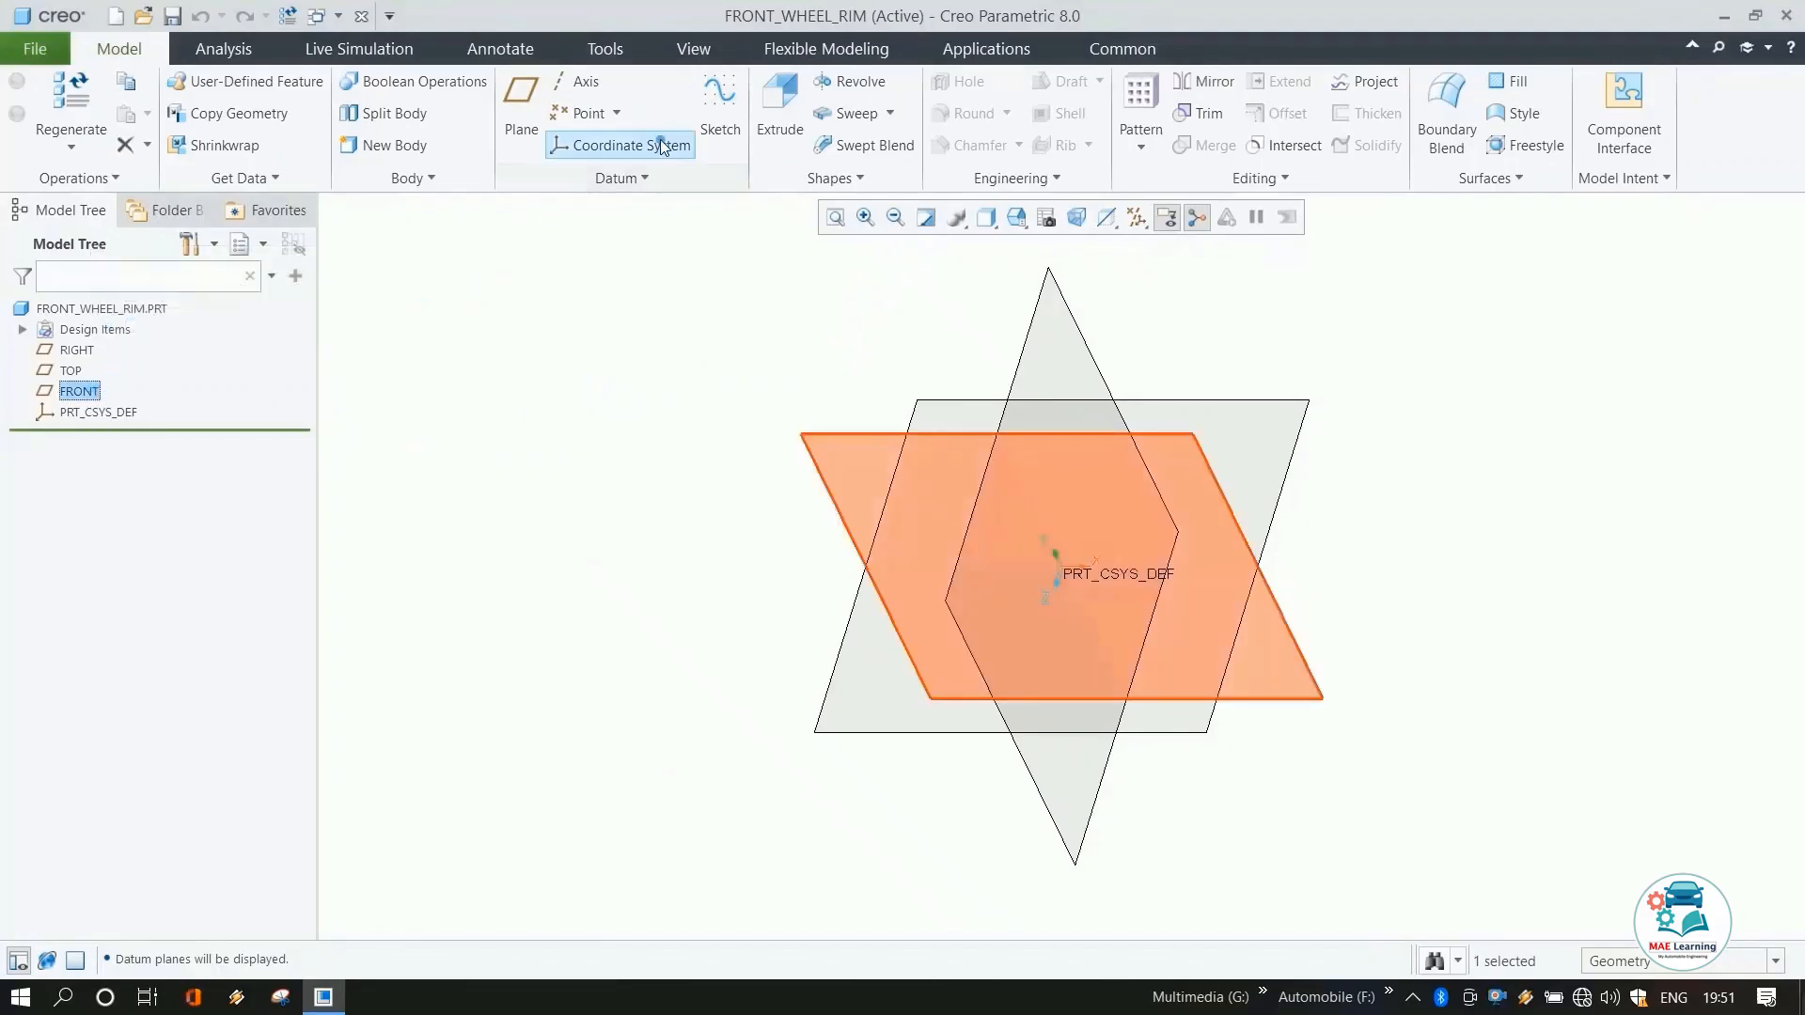
click(720, 103)
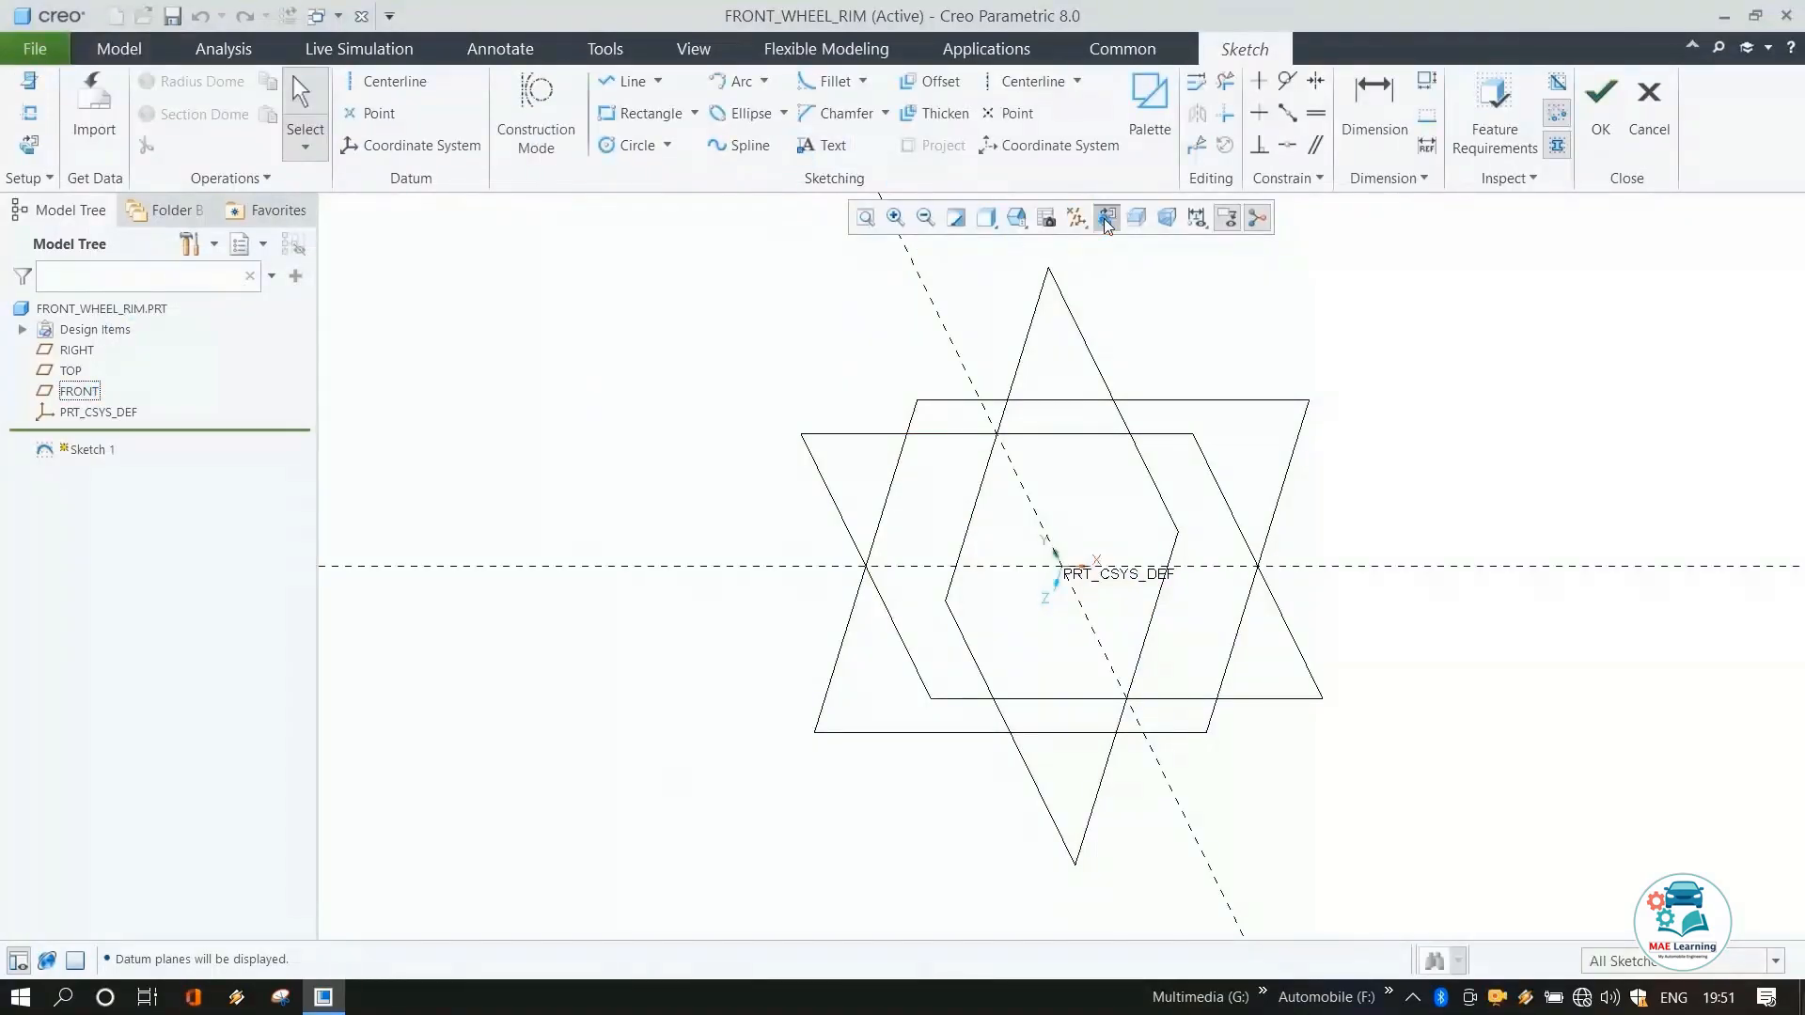
click(1105, 222)
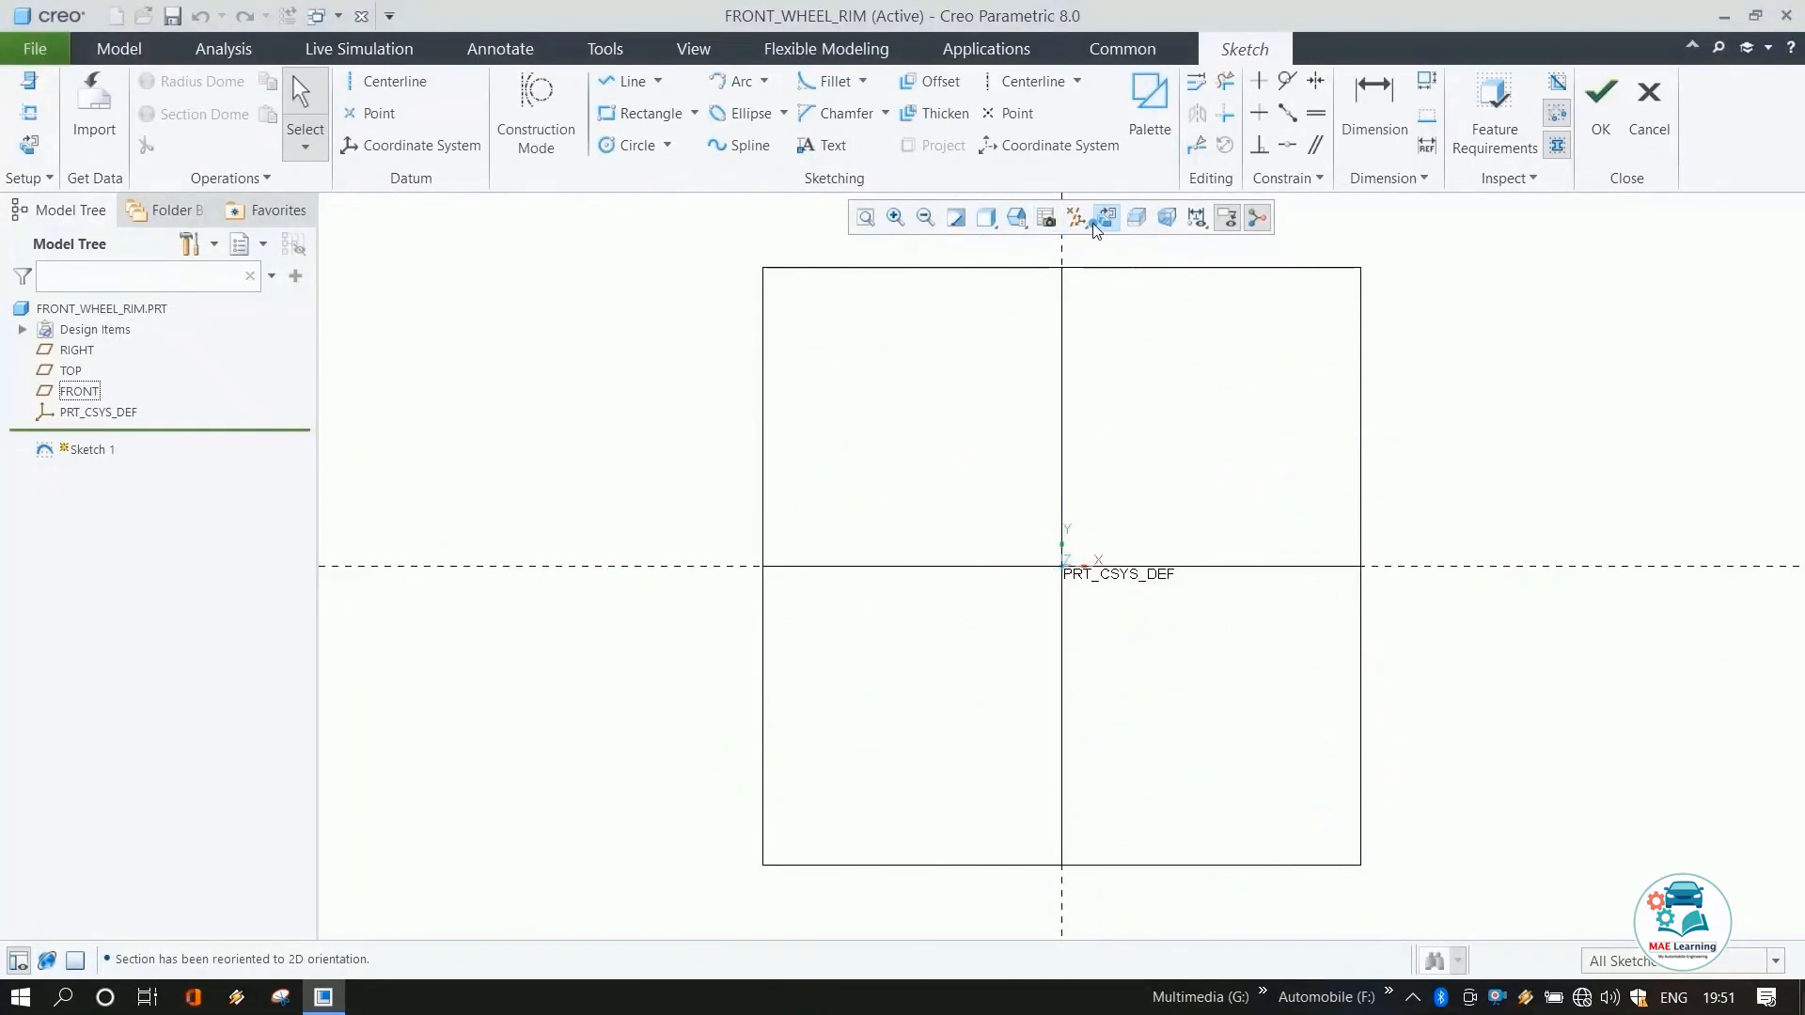
click(1080, 226)
click(1119, 246)
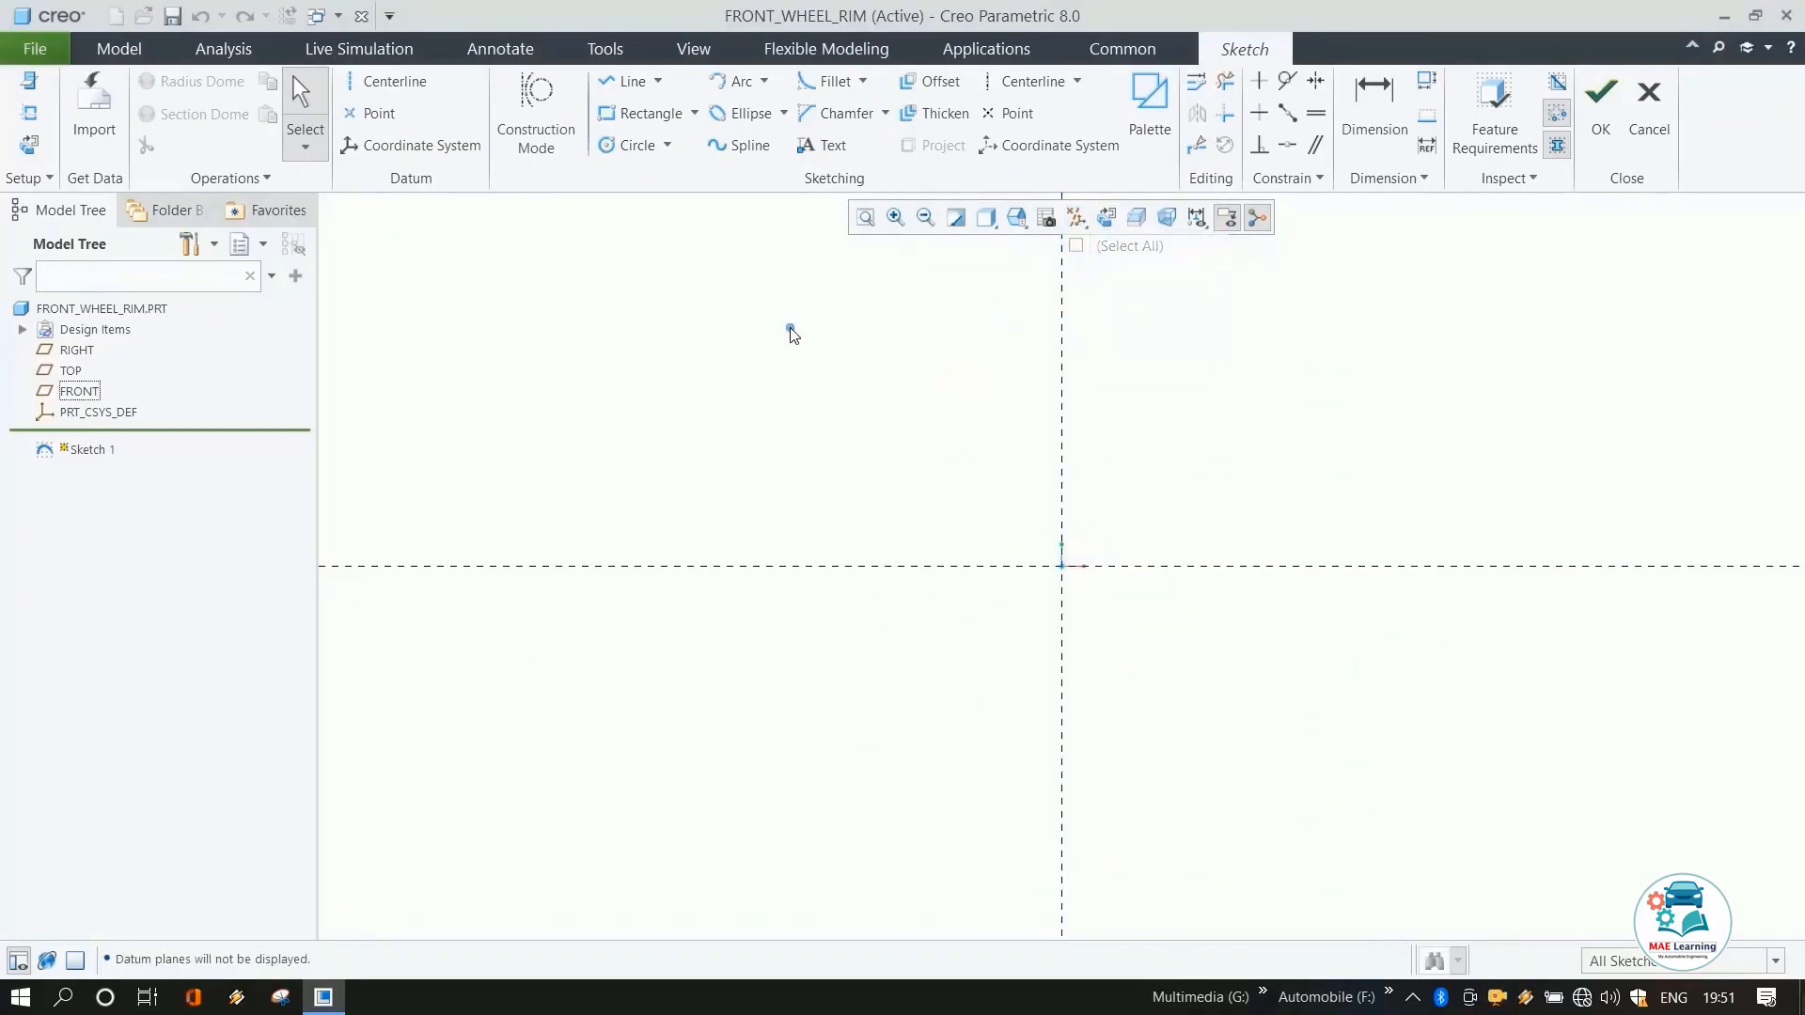
Draw a horizontal and a vertical centerline through the sketch origin.
click(387, 81)
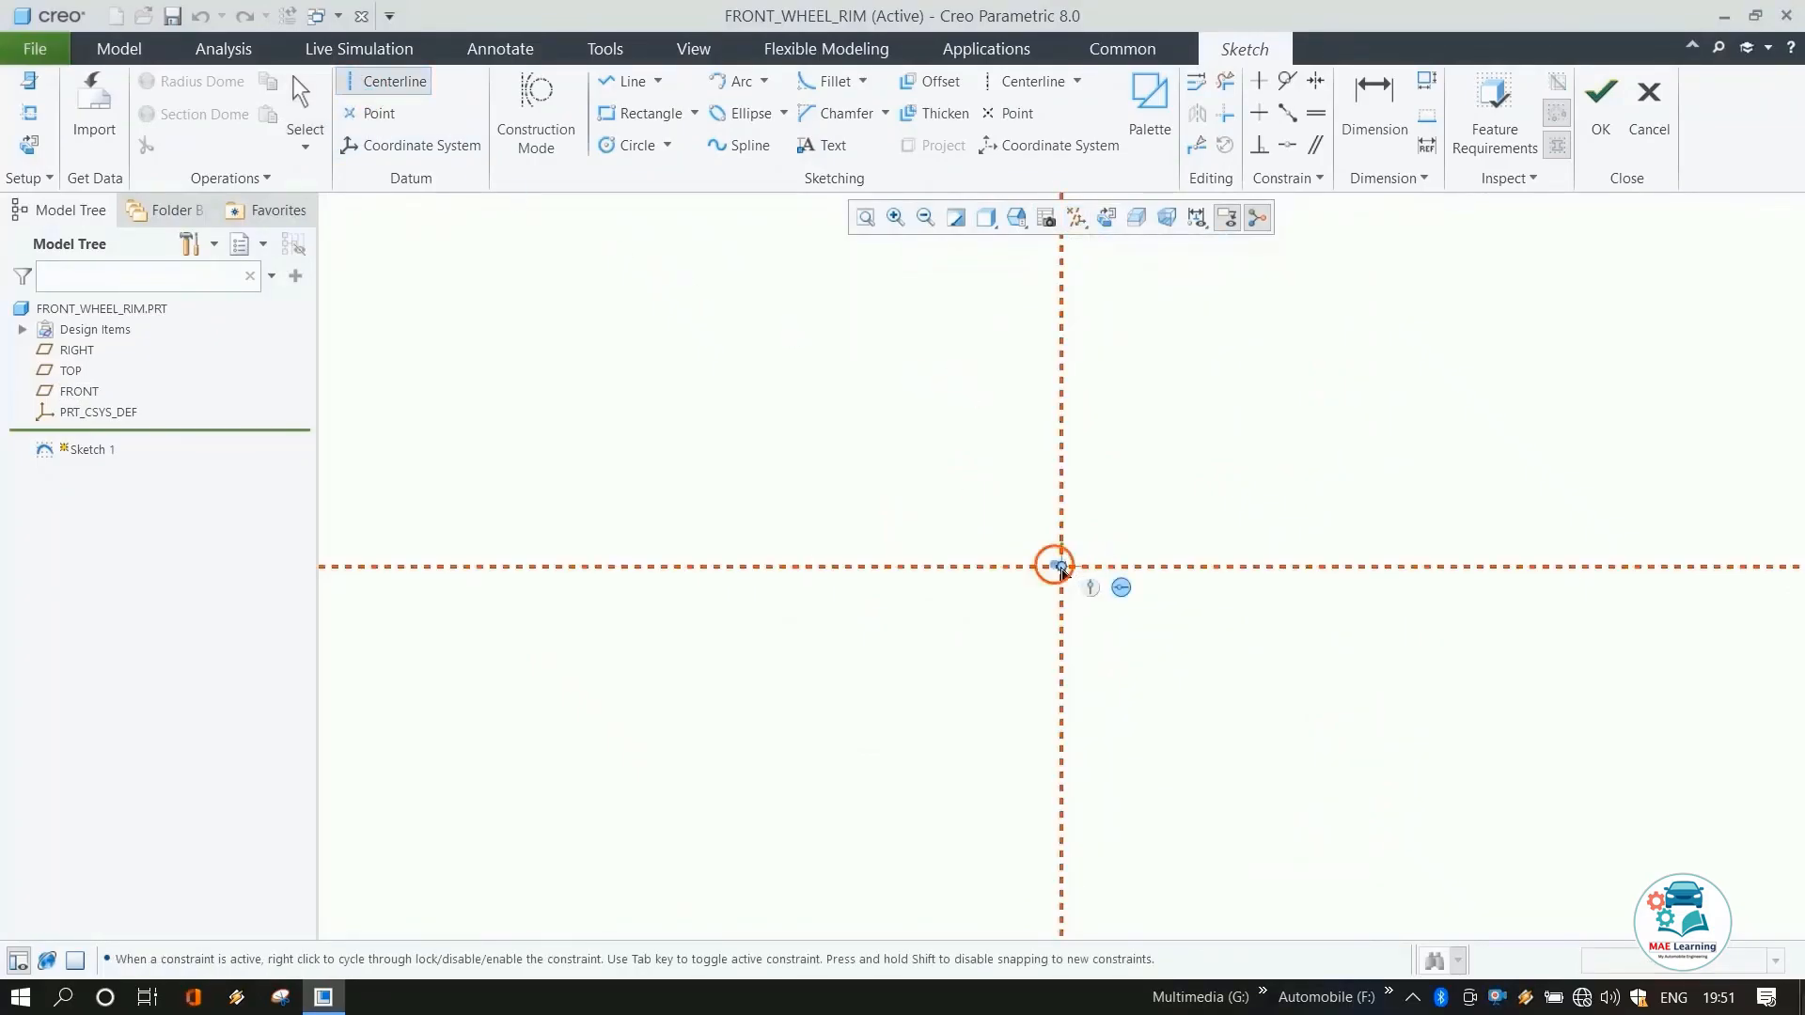
click(1059, 567)
click(983, 568)
middle_click(927, 495)
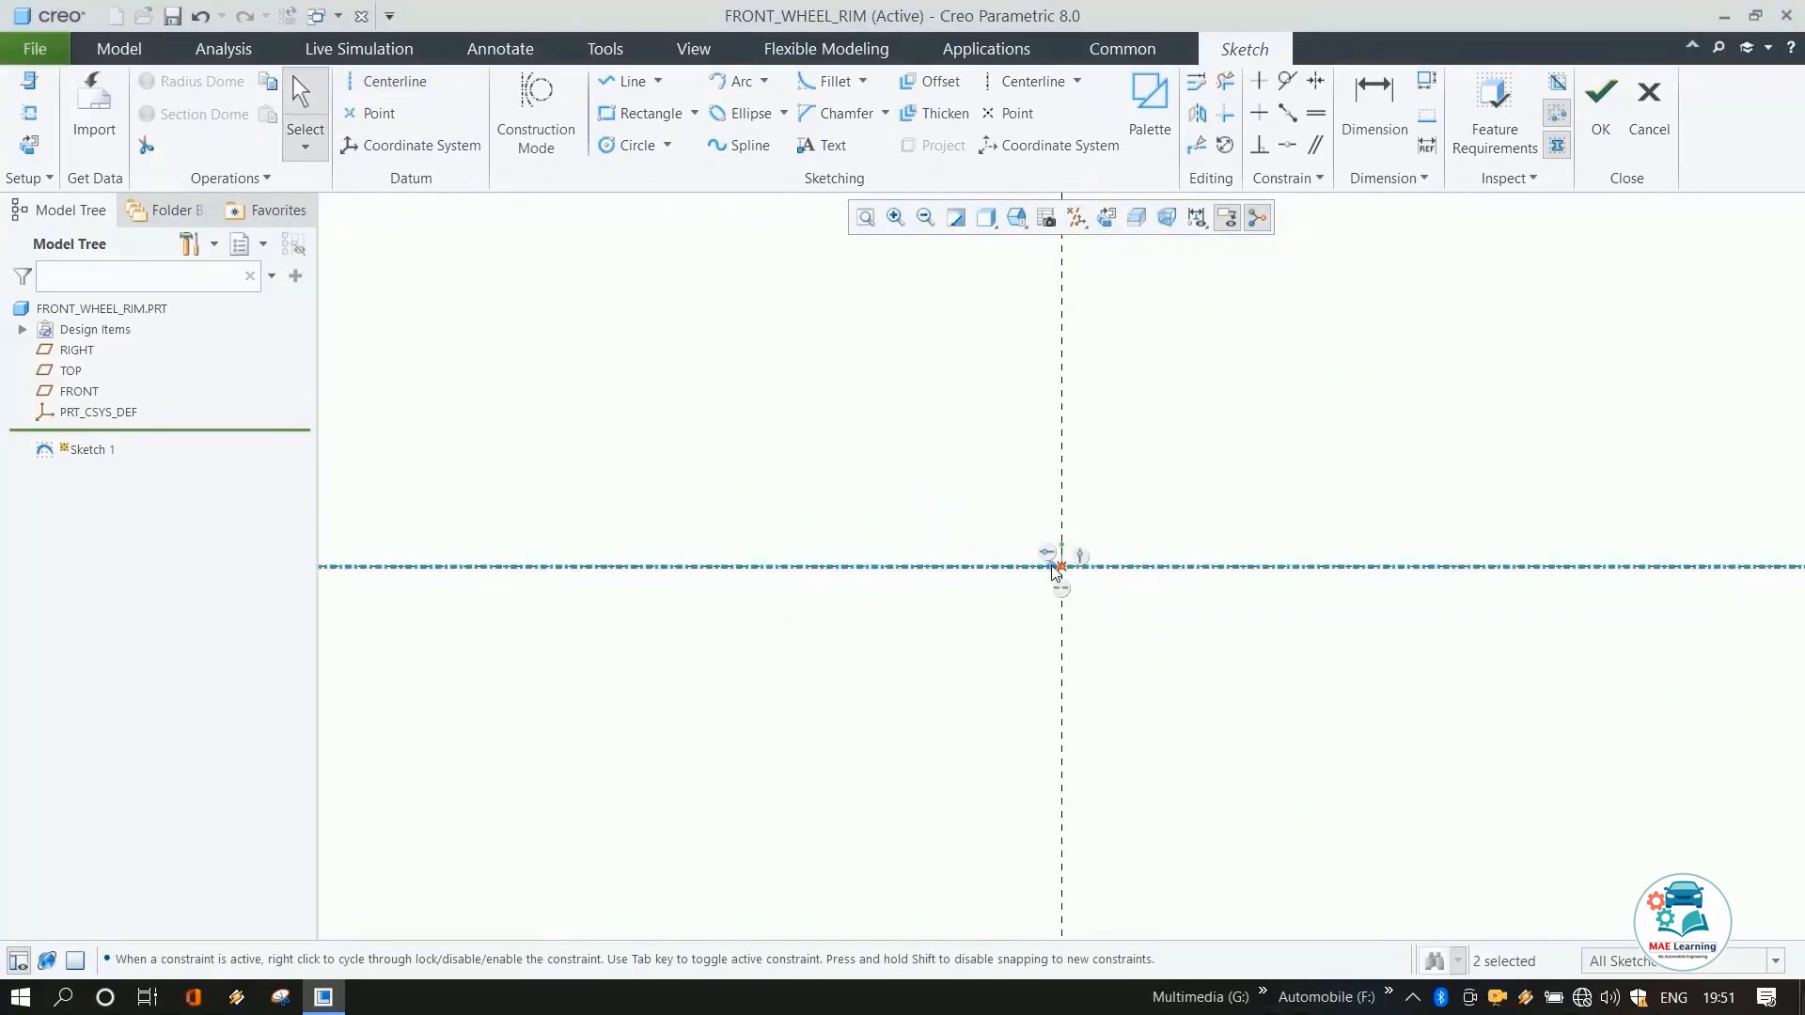
click(410, 83)
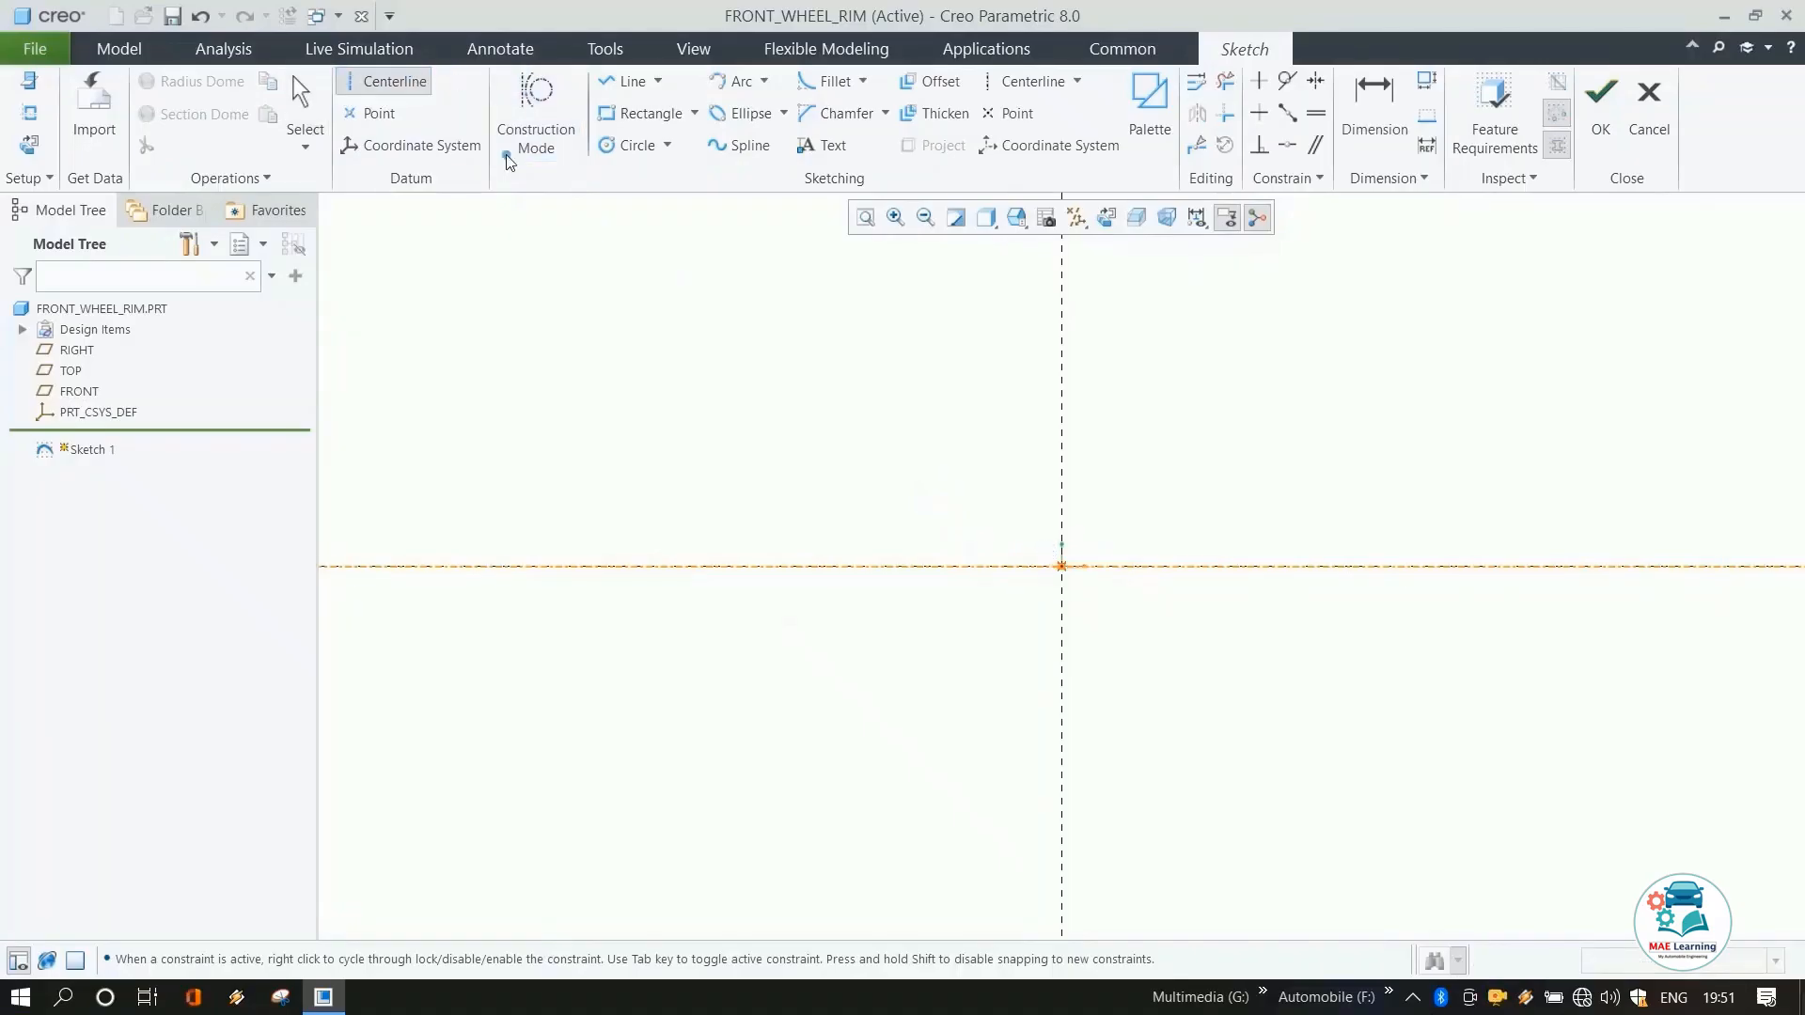
click(1064, 567)
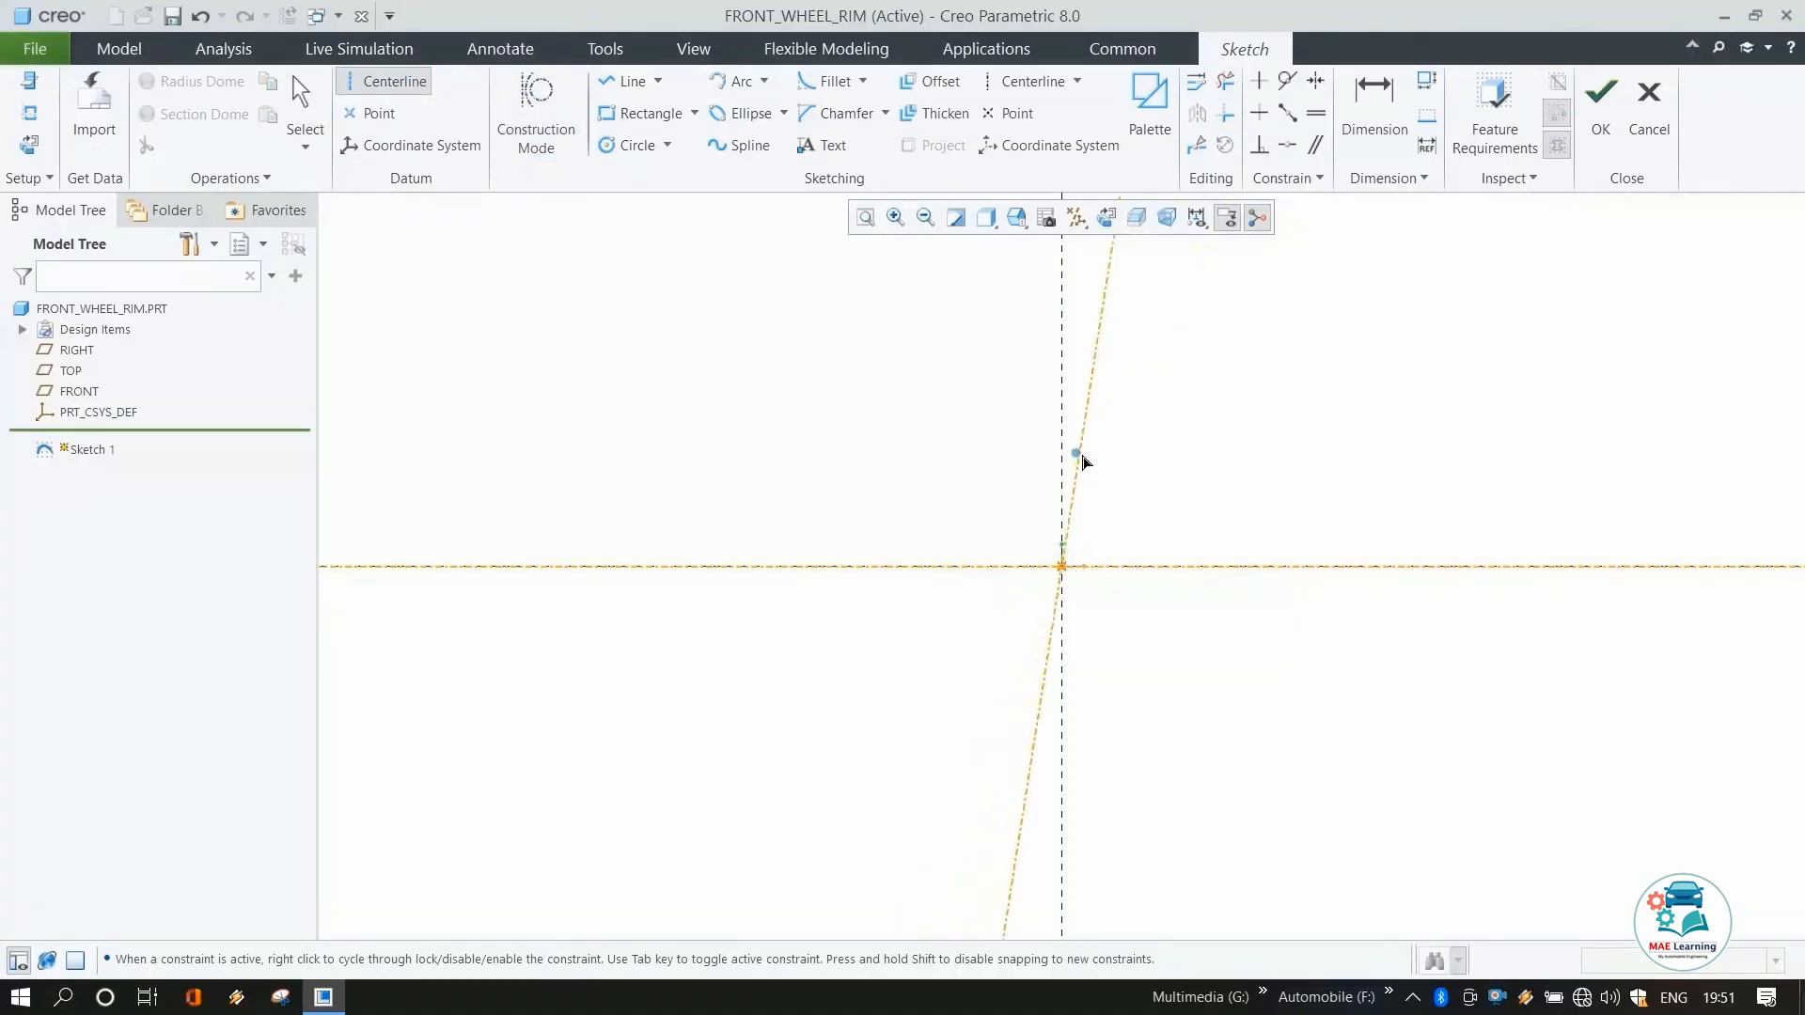
click(1081, 455)
middle_click(1197, 439)
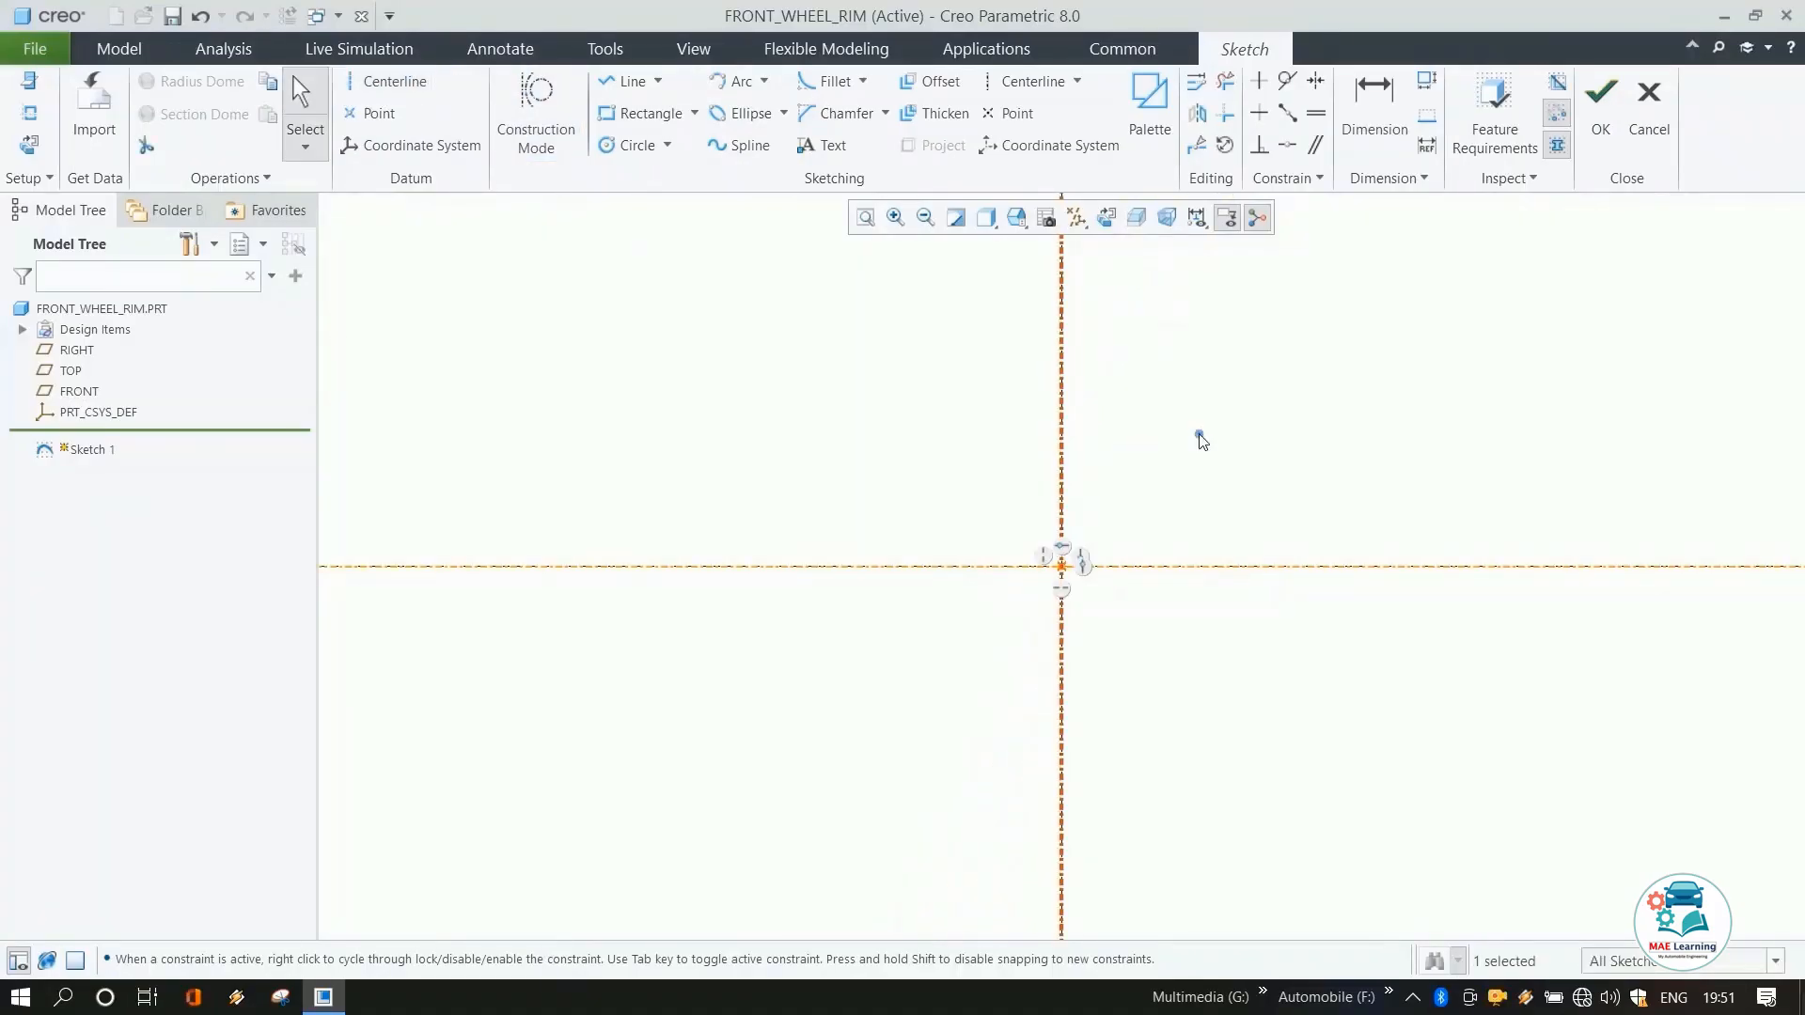
Draw a rectangle about 124 mm wide and 32 mm tall resting on the horizontal centerline, straddling the vertical one.
click(669, 114)
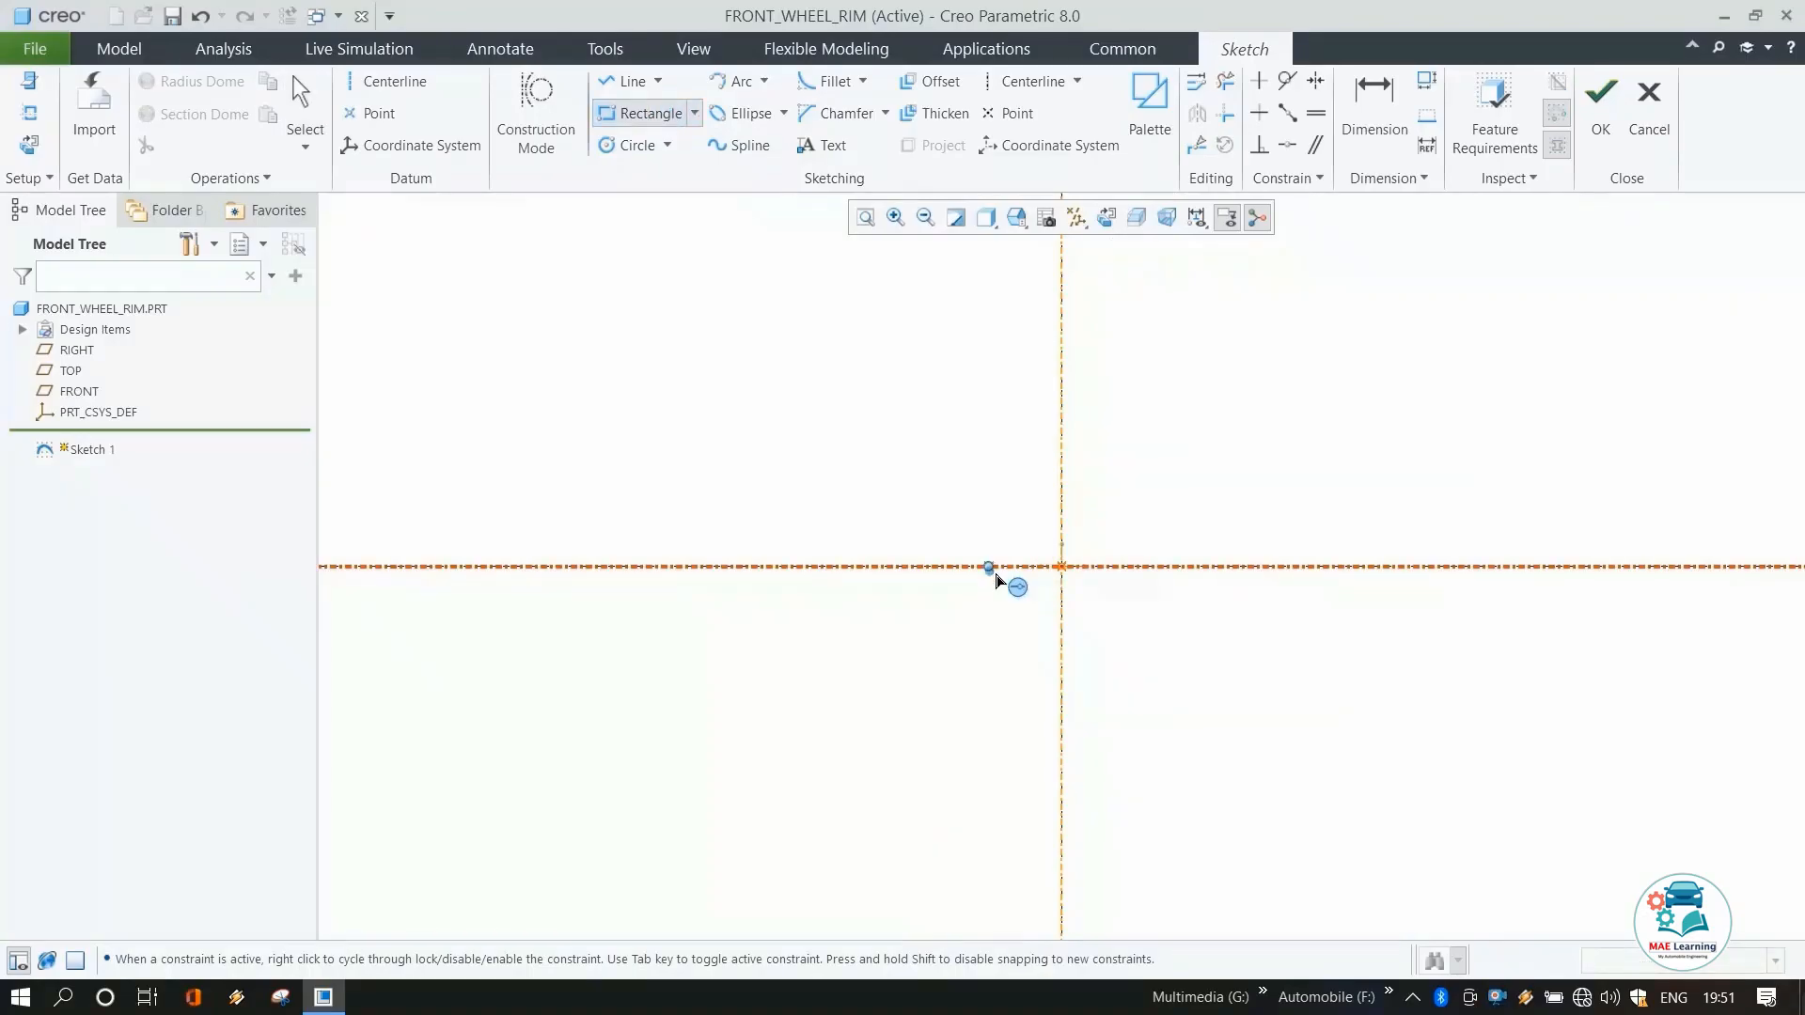
click(989, 567)
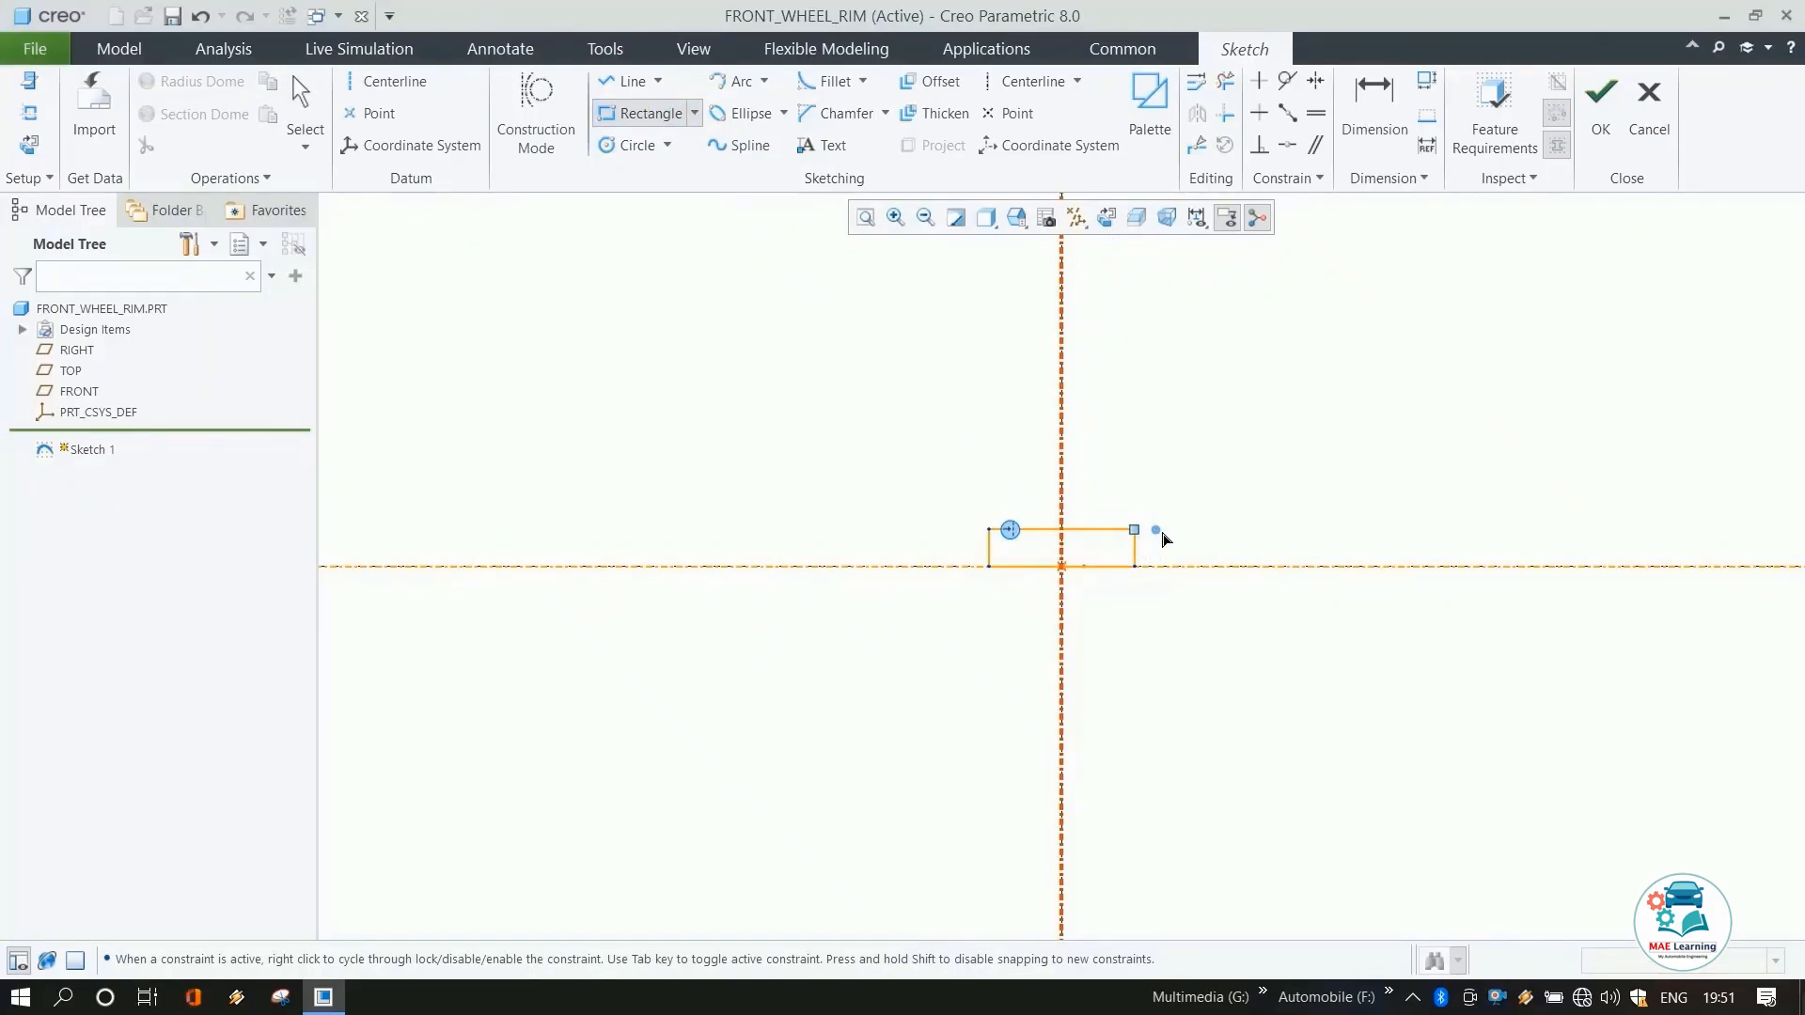
click(1163, 538)
middle_click(1353, 479)
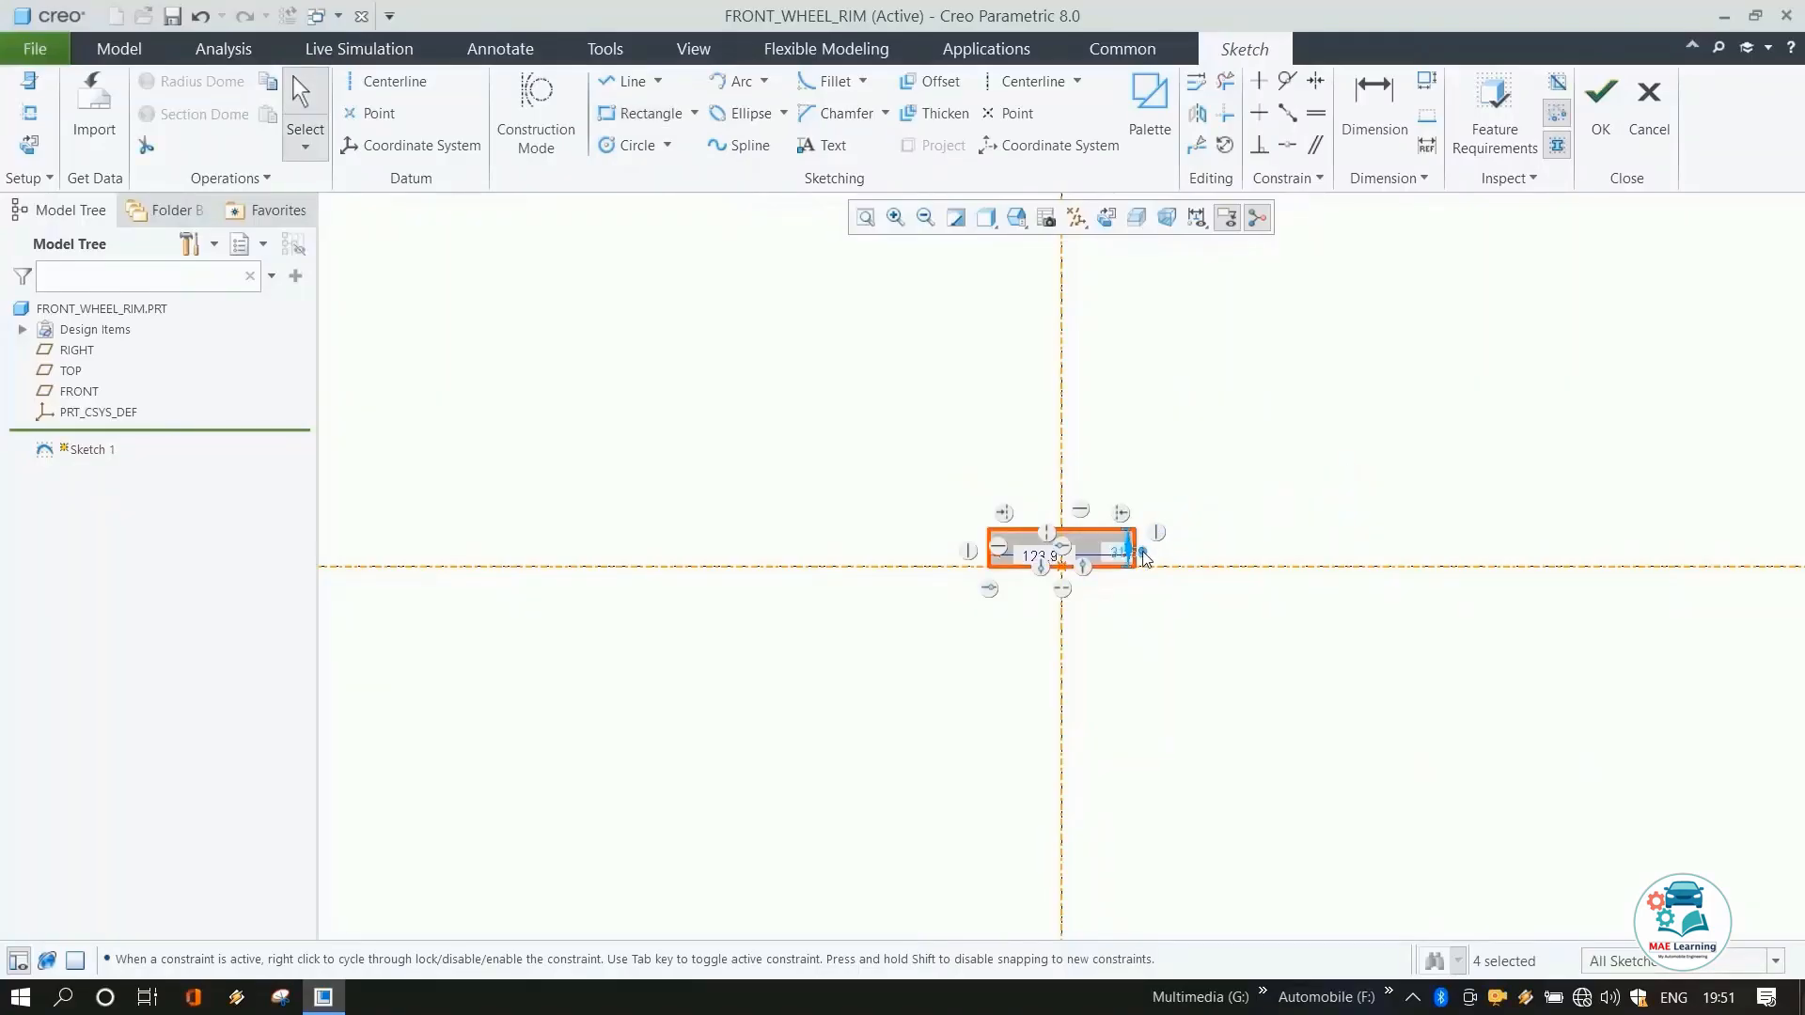
Set the rectangle's height to 40 mm and its width to 110 mm.
drag(1129, 553, 1201, 553)
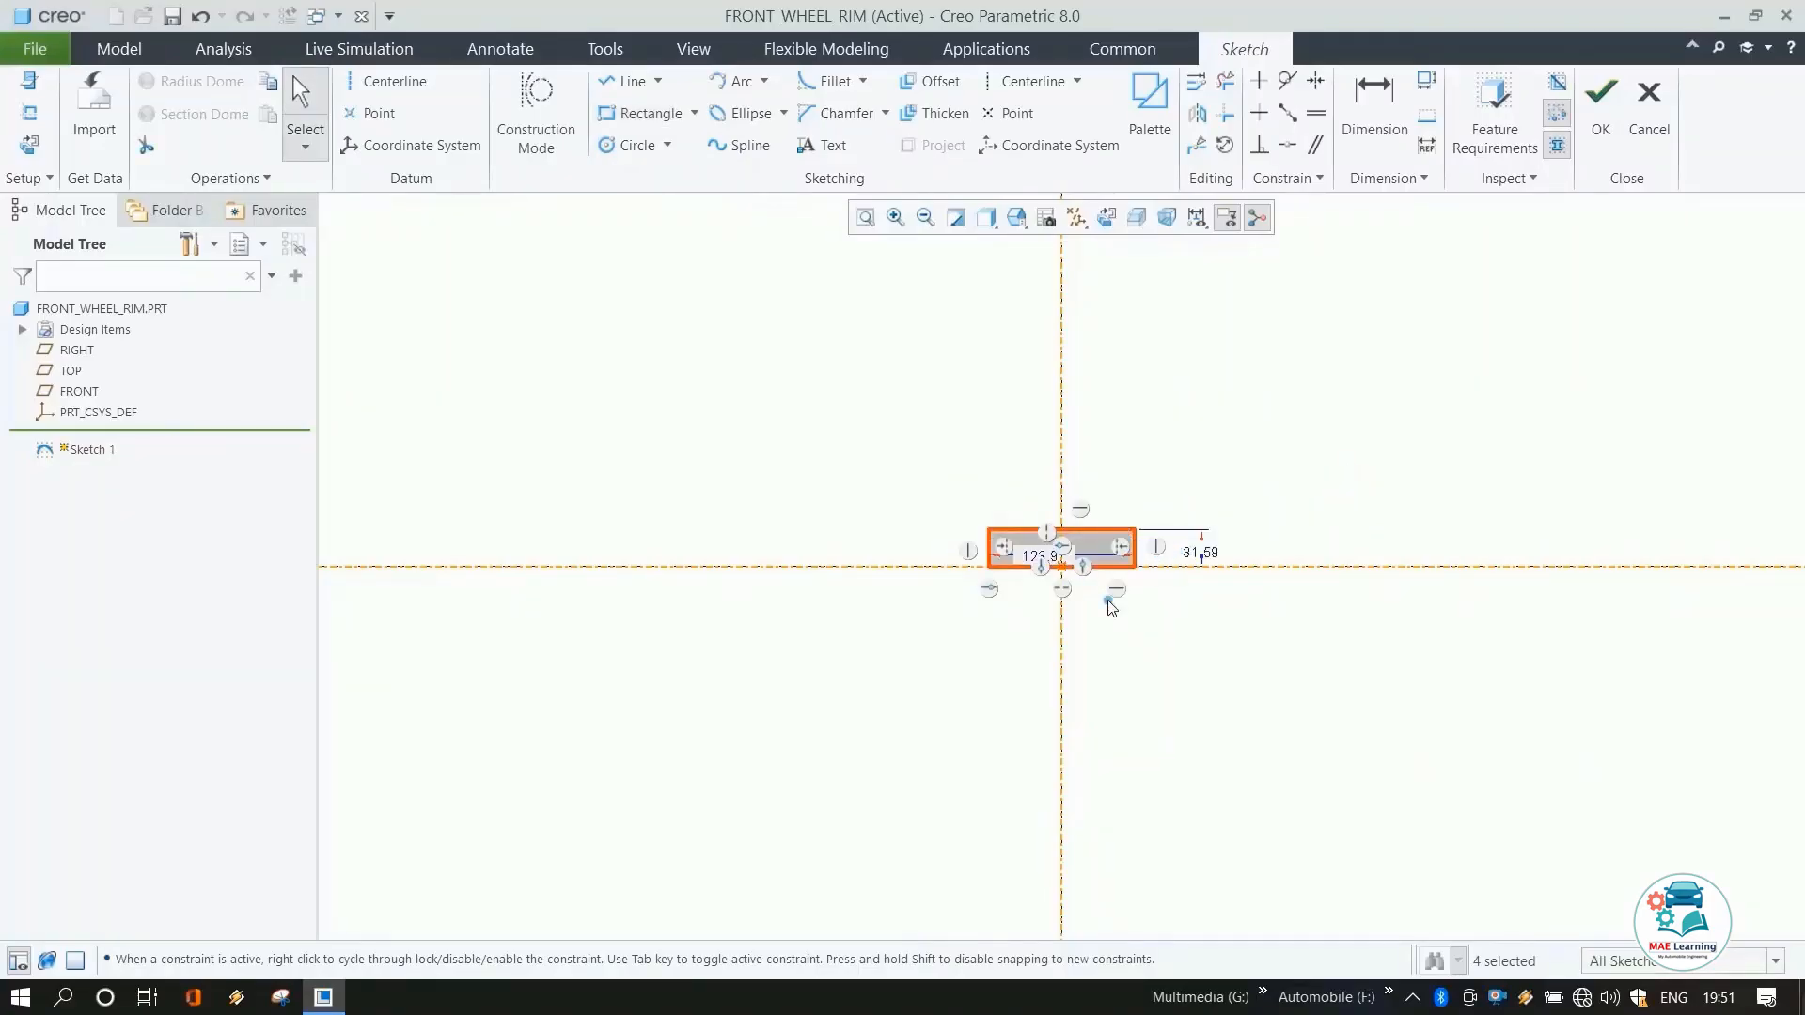
double_click(1203, 554)
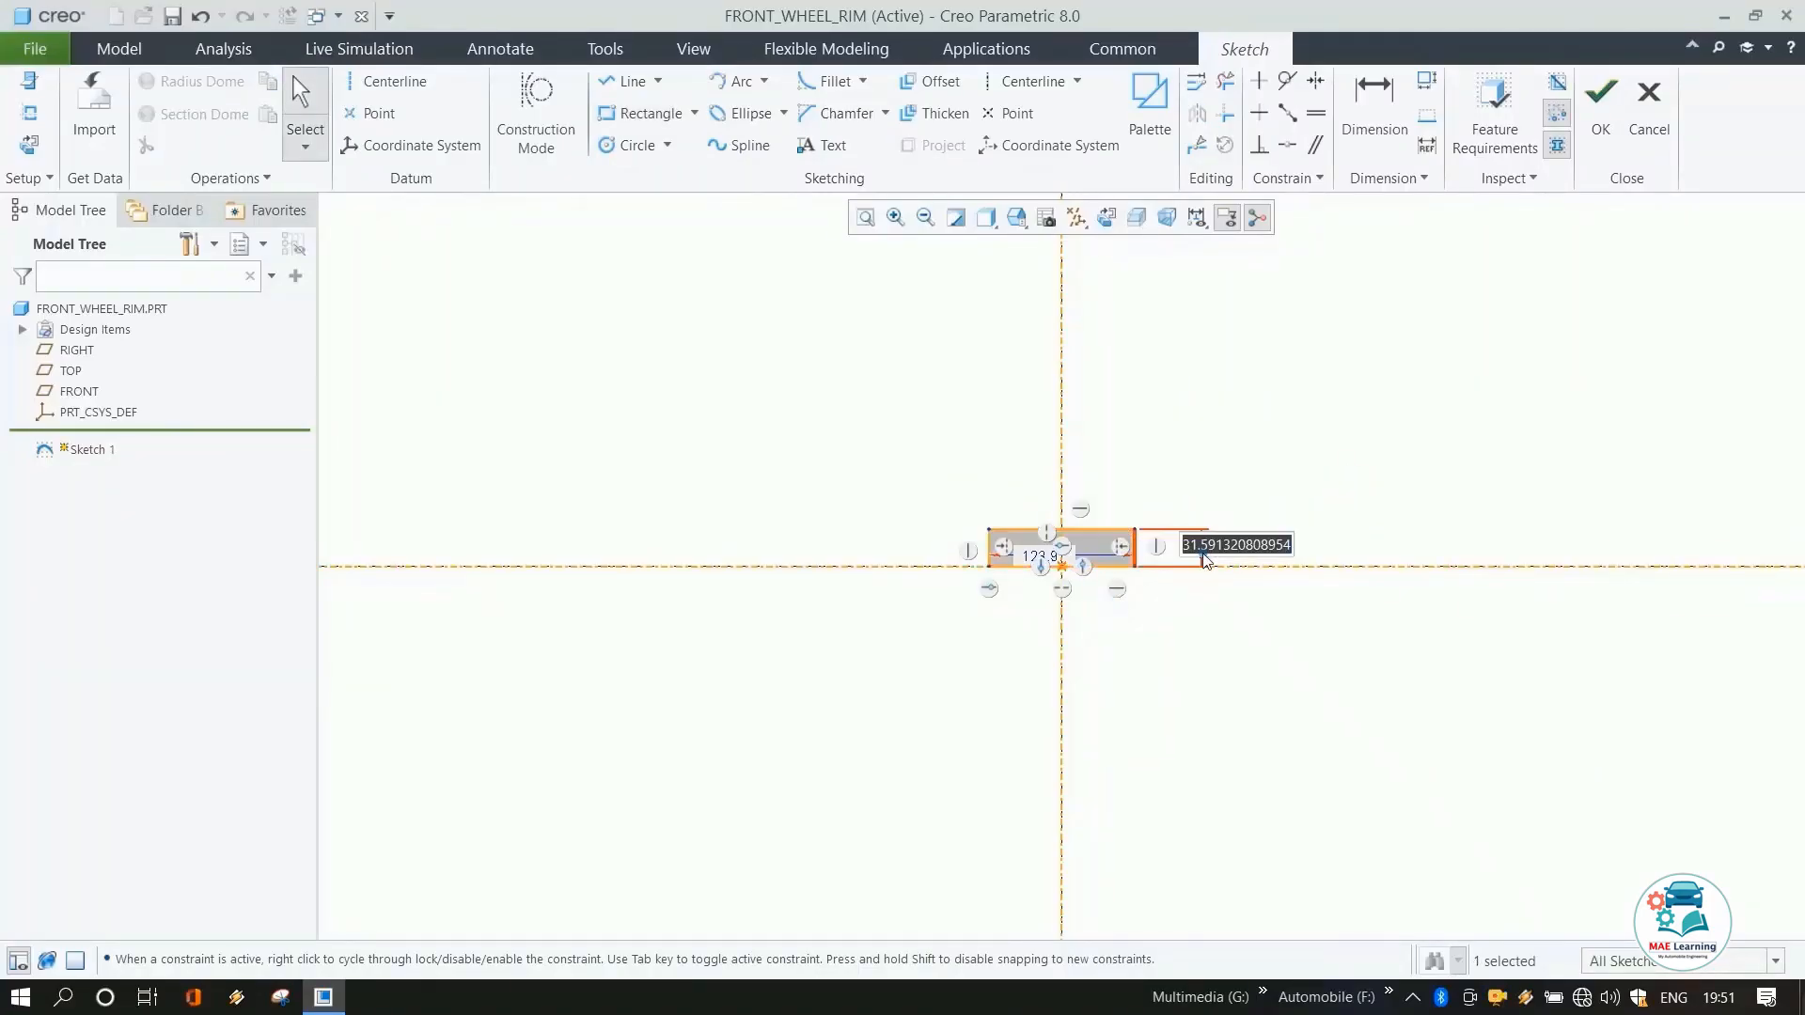
text(40)
key(Return)
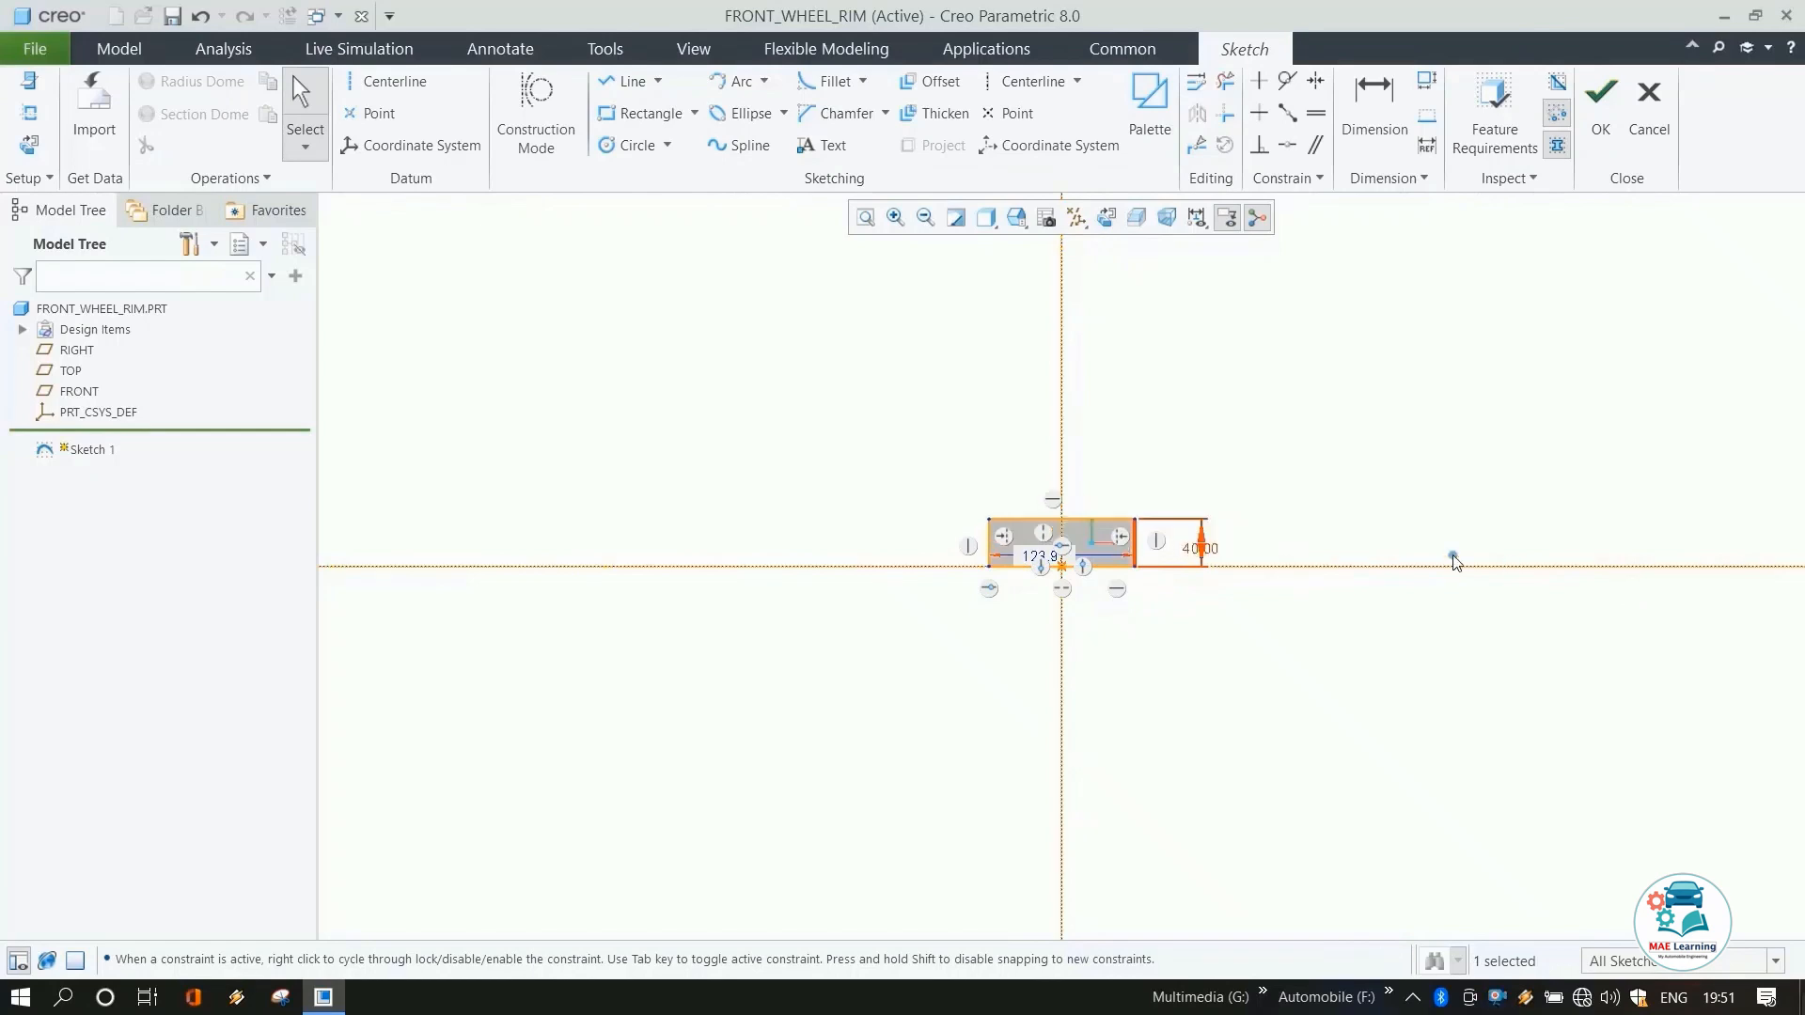
drag(1042, 562, 1041, 591)
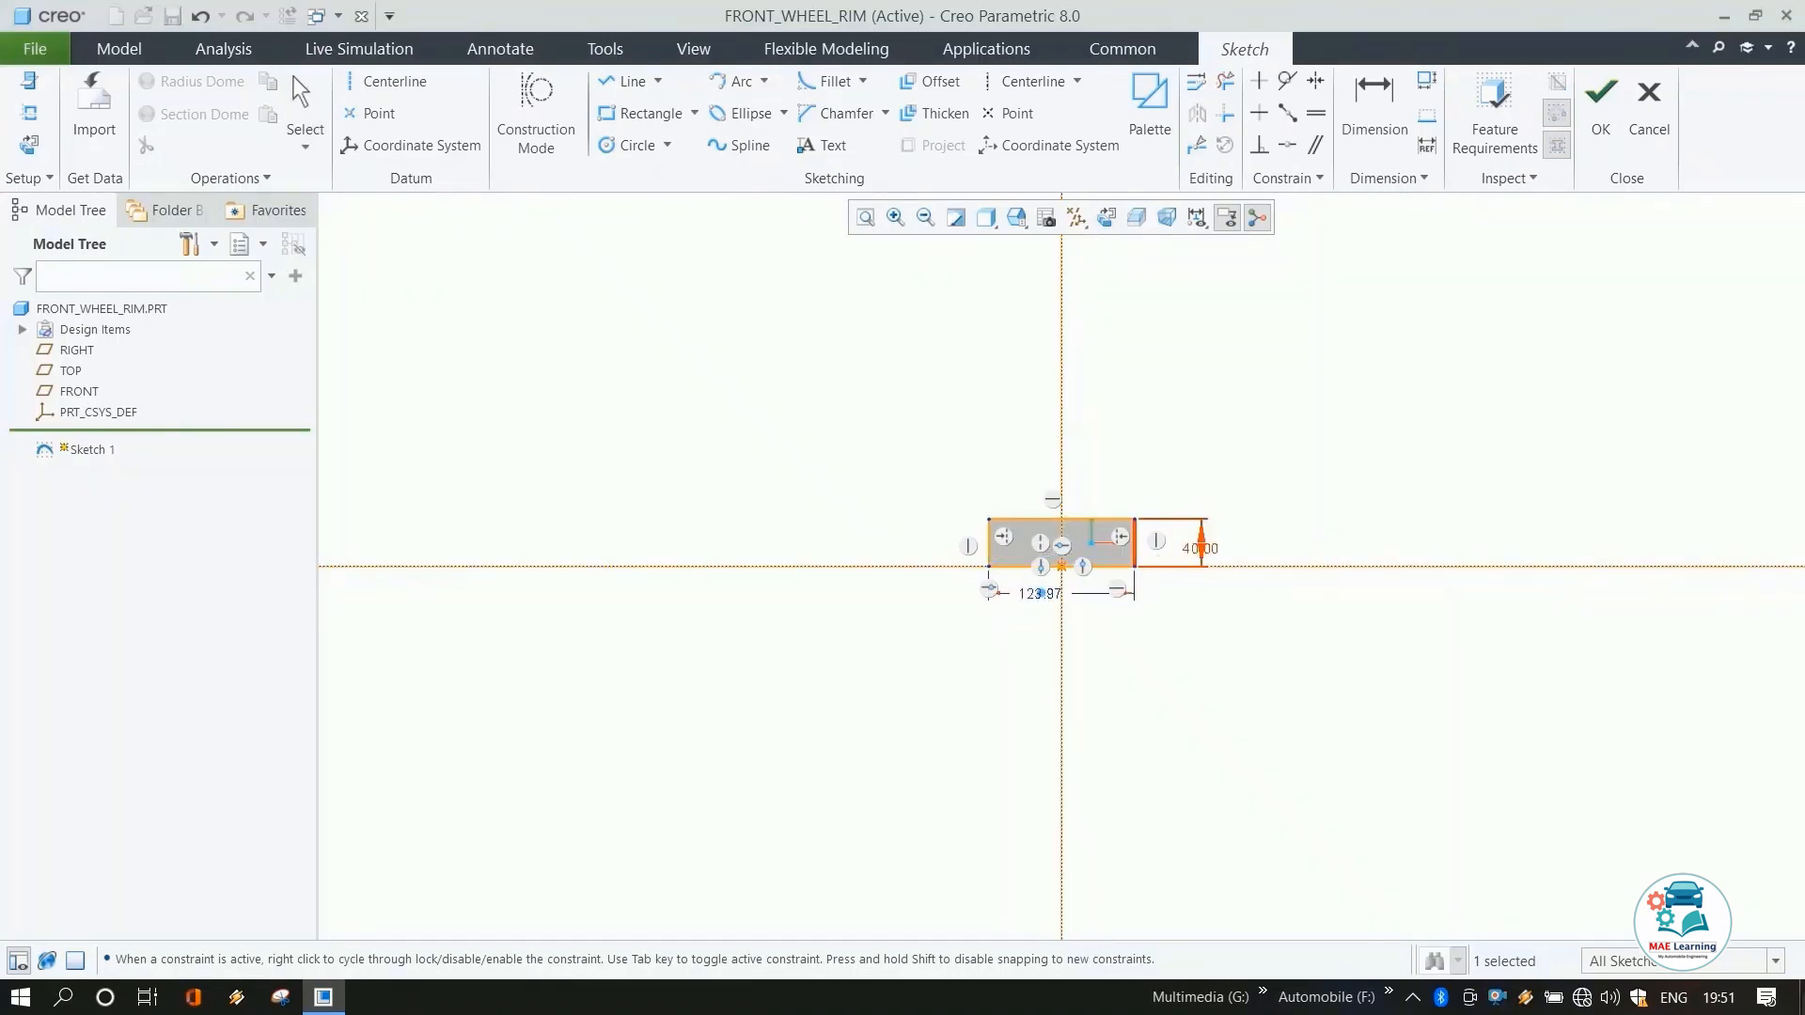
double_click(1042, 590)
text(110)
key(Return)
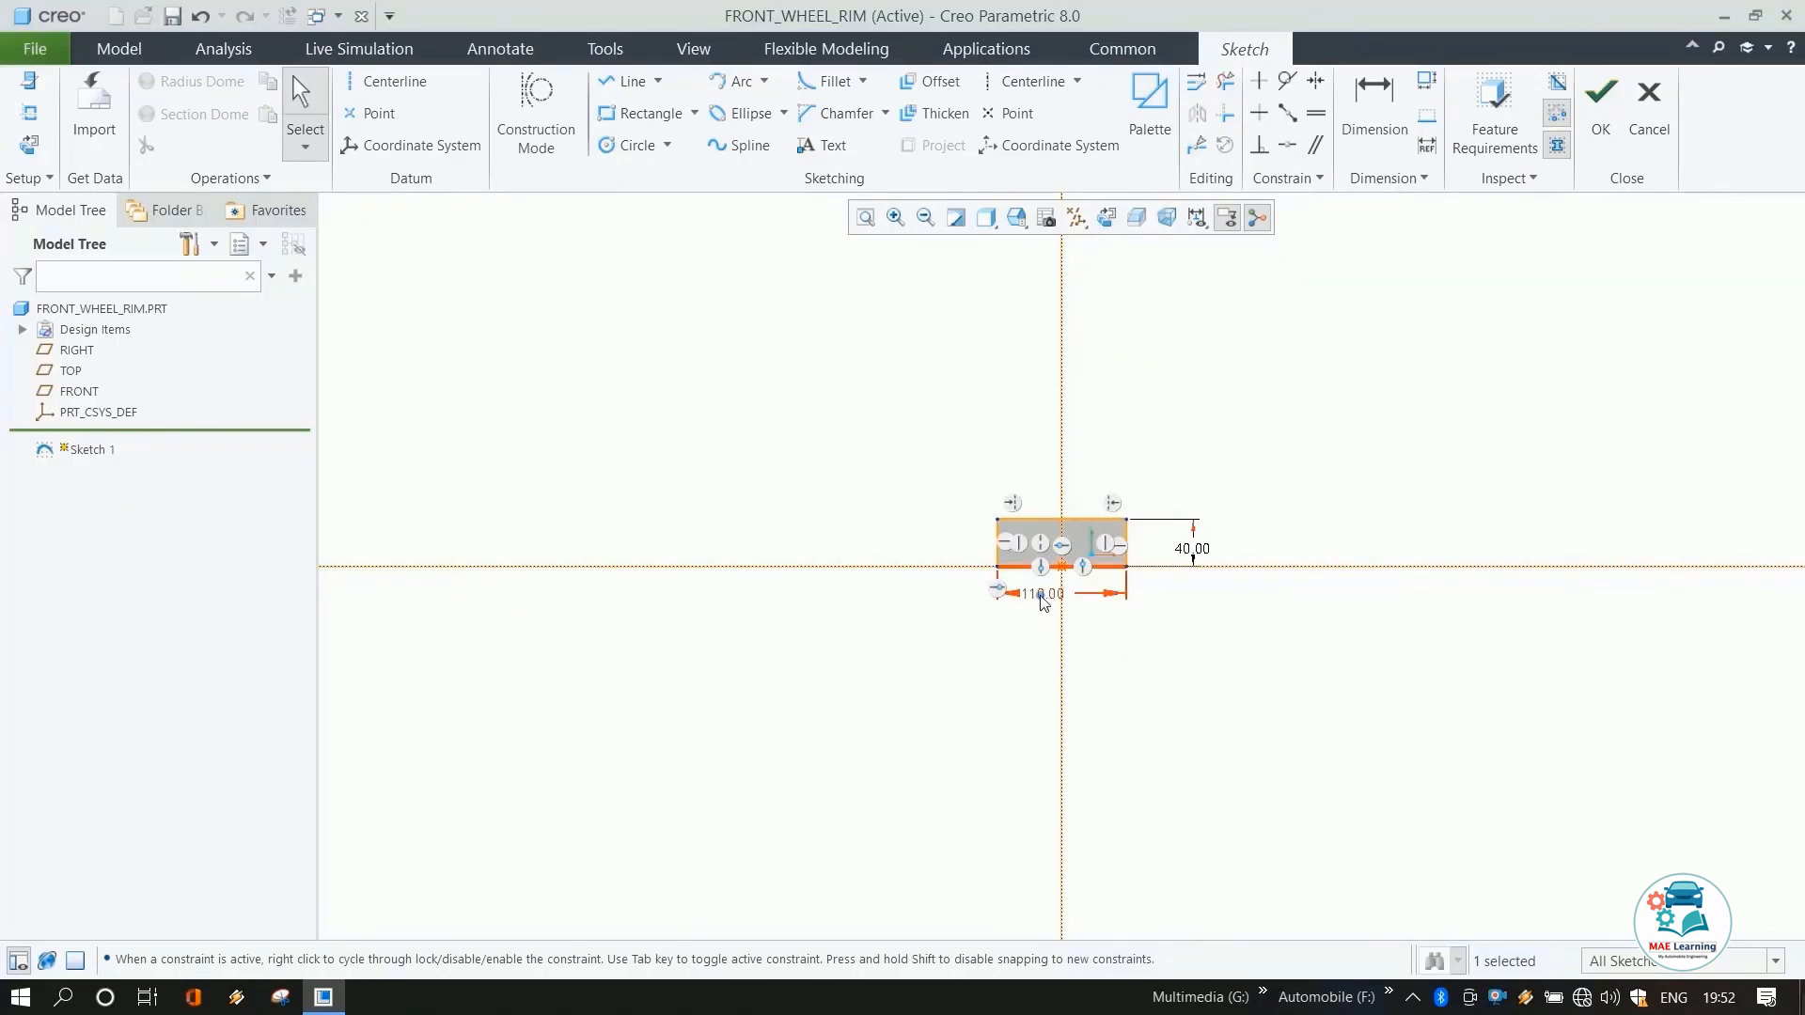
Draw a horizontal line about 163 mm long roughly 221 mm above the rectangle, crossing the vertical centerline.
click(859, 494)
scroll(990, 724, up, 5)
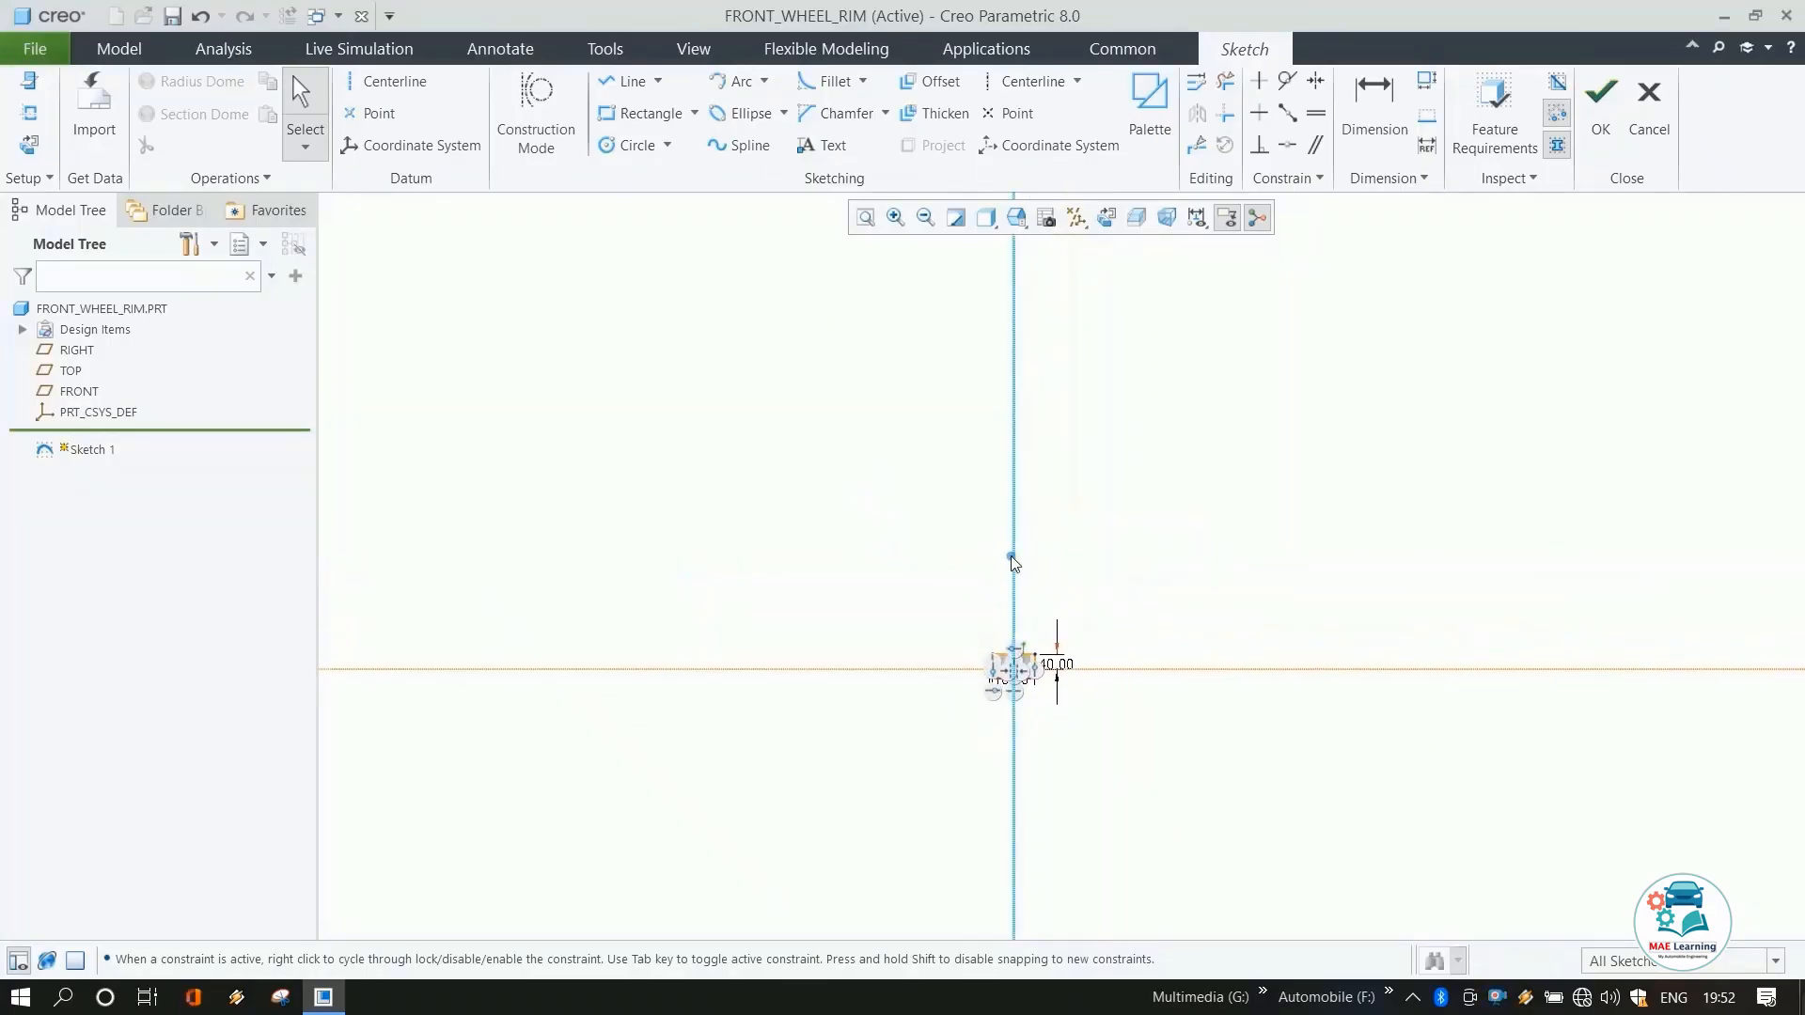
scroll(1074, 653, down, 5)
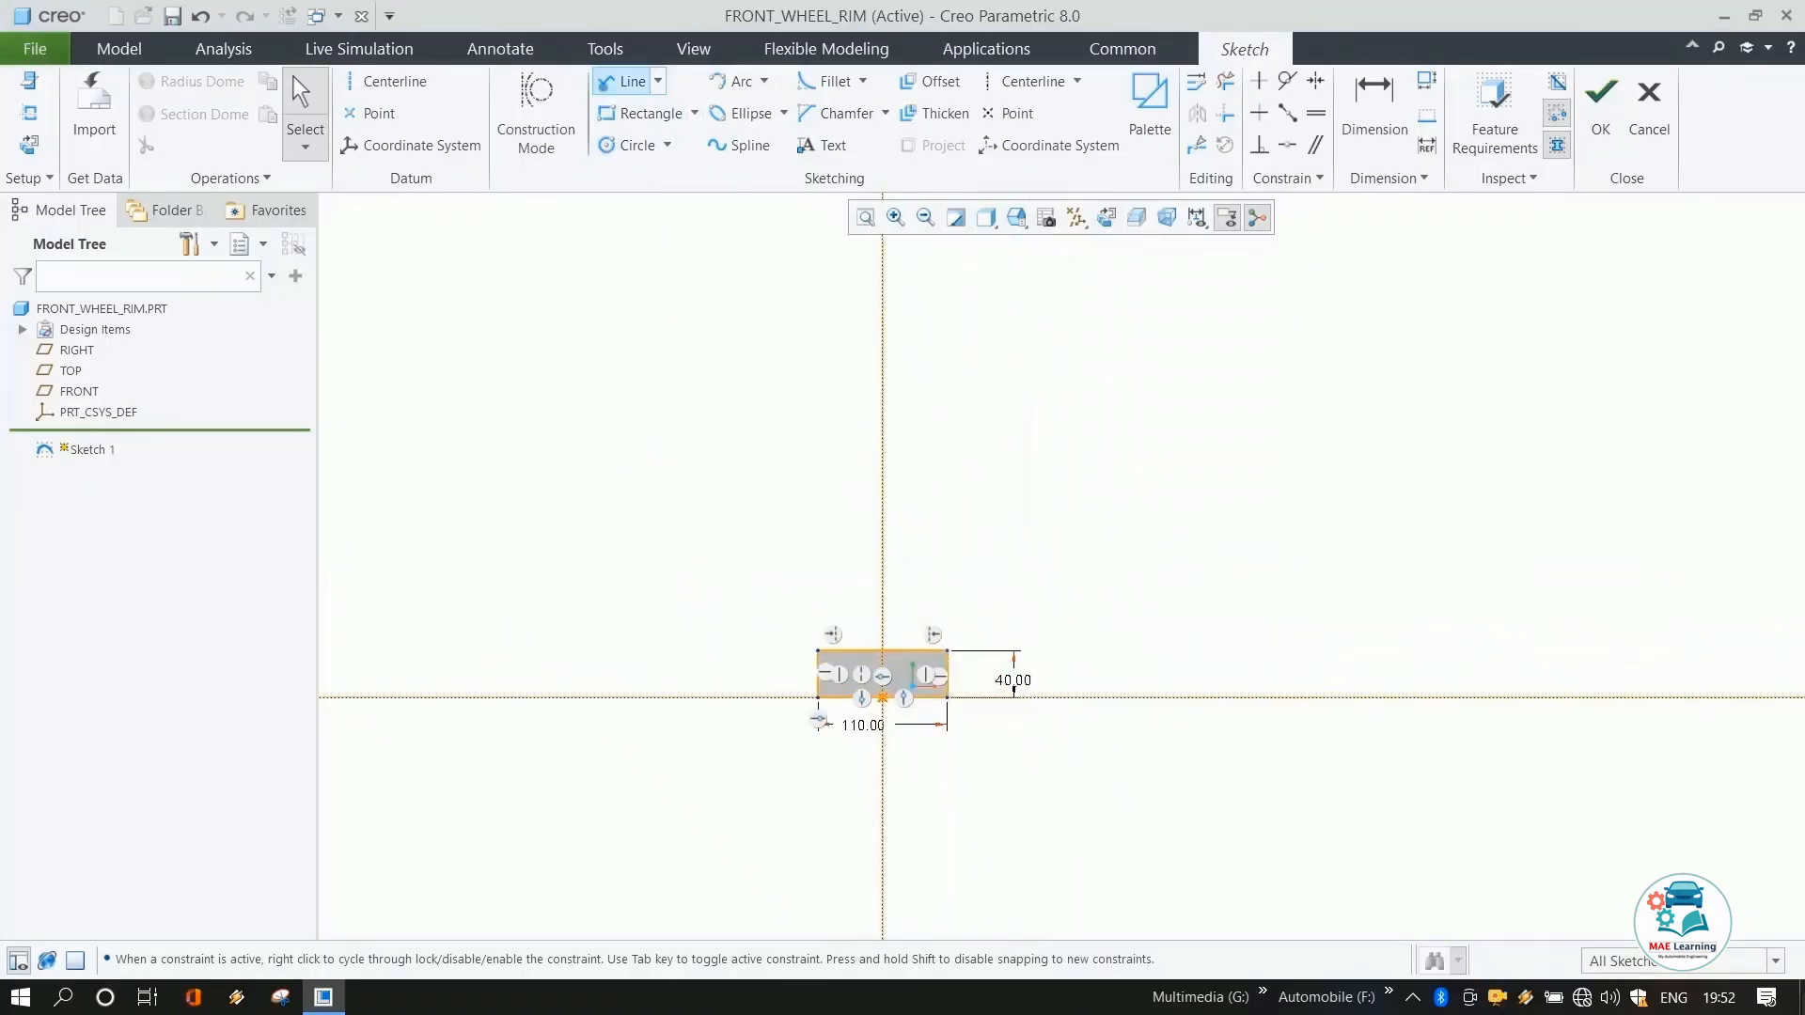
click(785, 390)
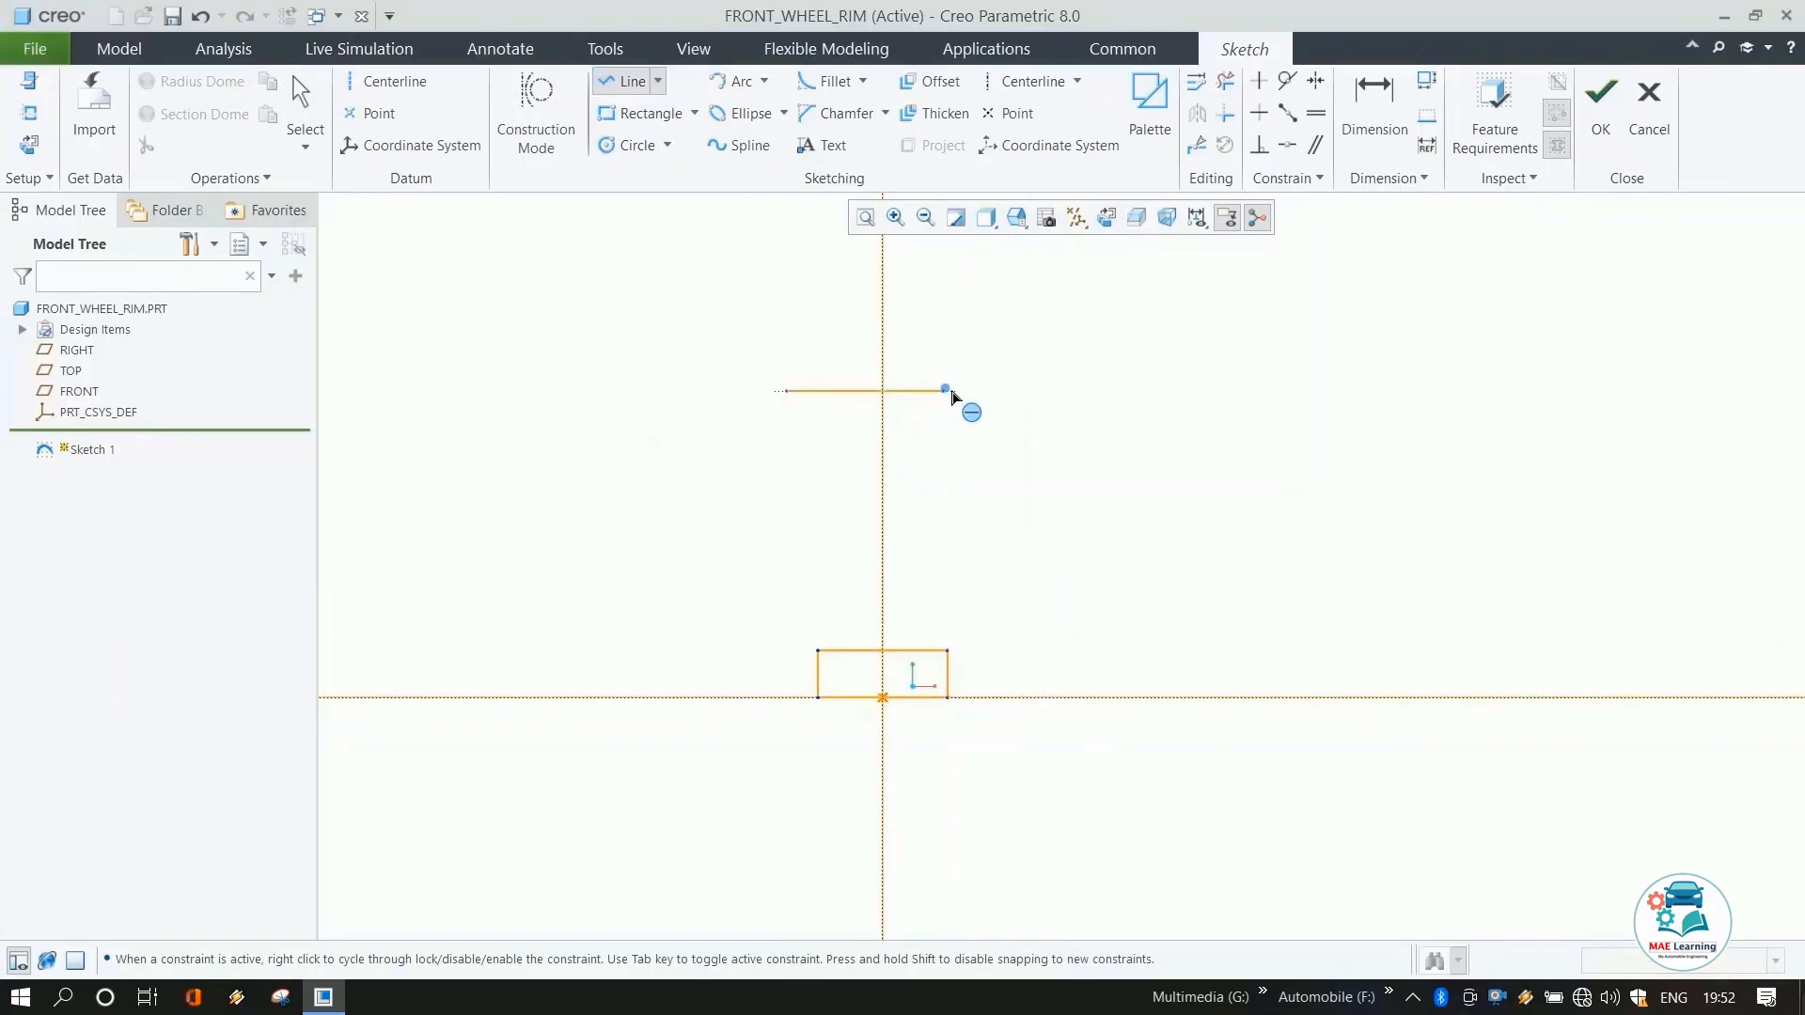
click(977, 391)
middle_click(1056, 371)
middle_click(1003, 374)
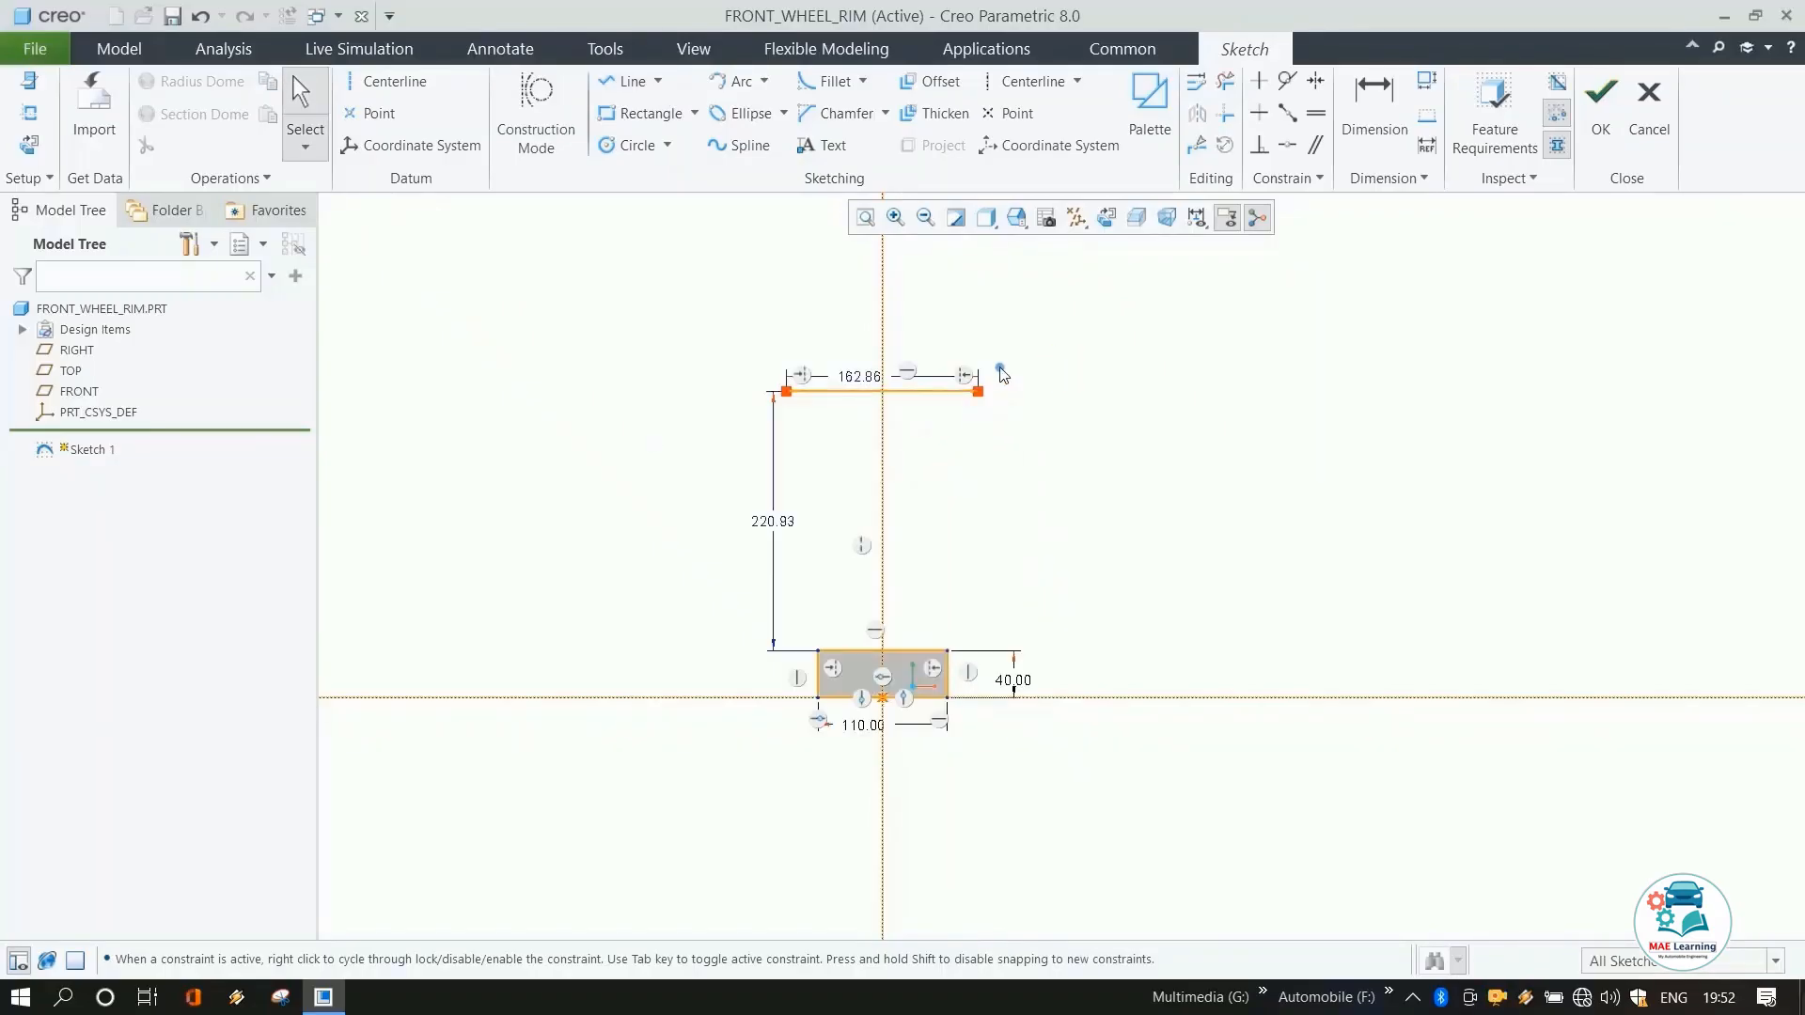
Set the horizontal line's length to 140 mm.
click(847, 393)
double_click(857, 377)
text(1)
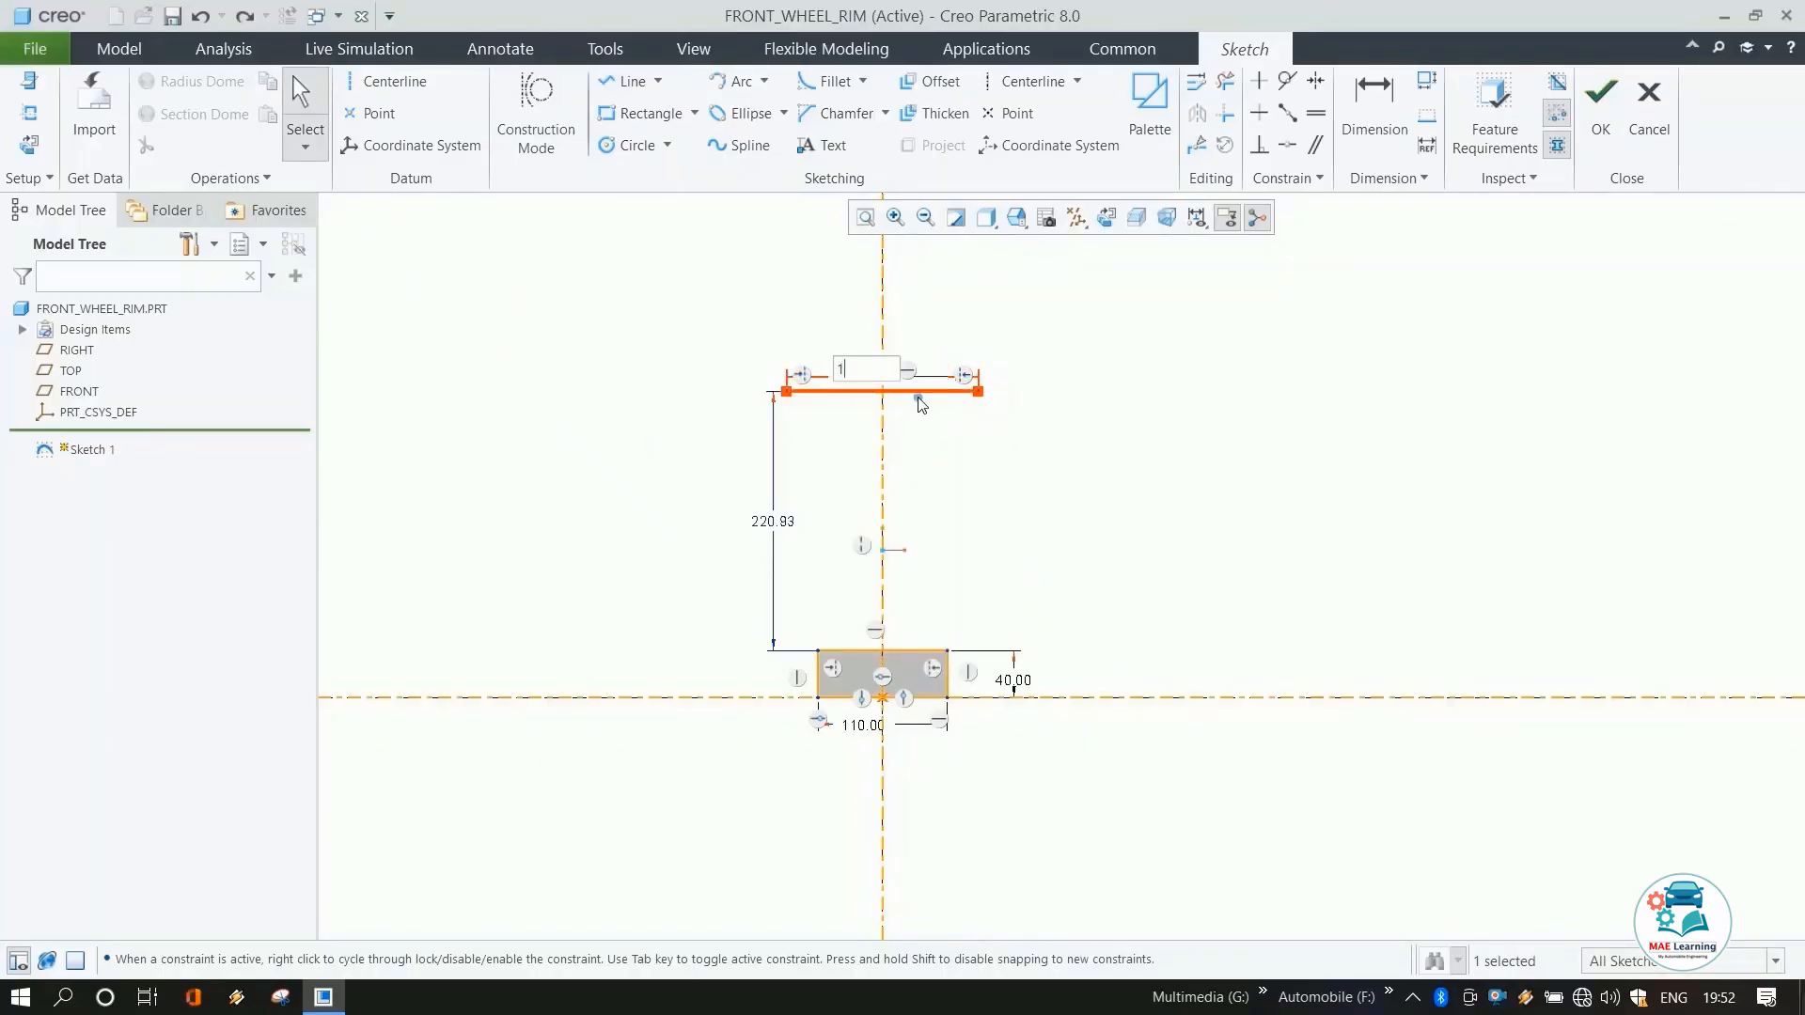
text(40)
key(Return)
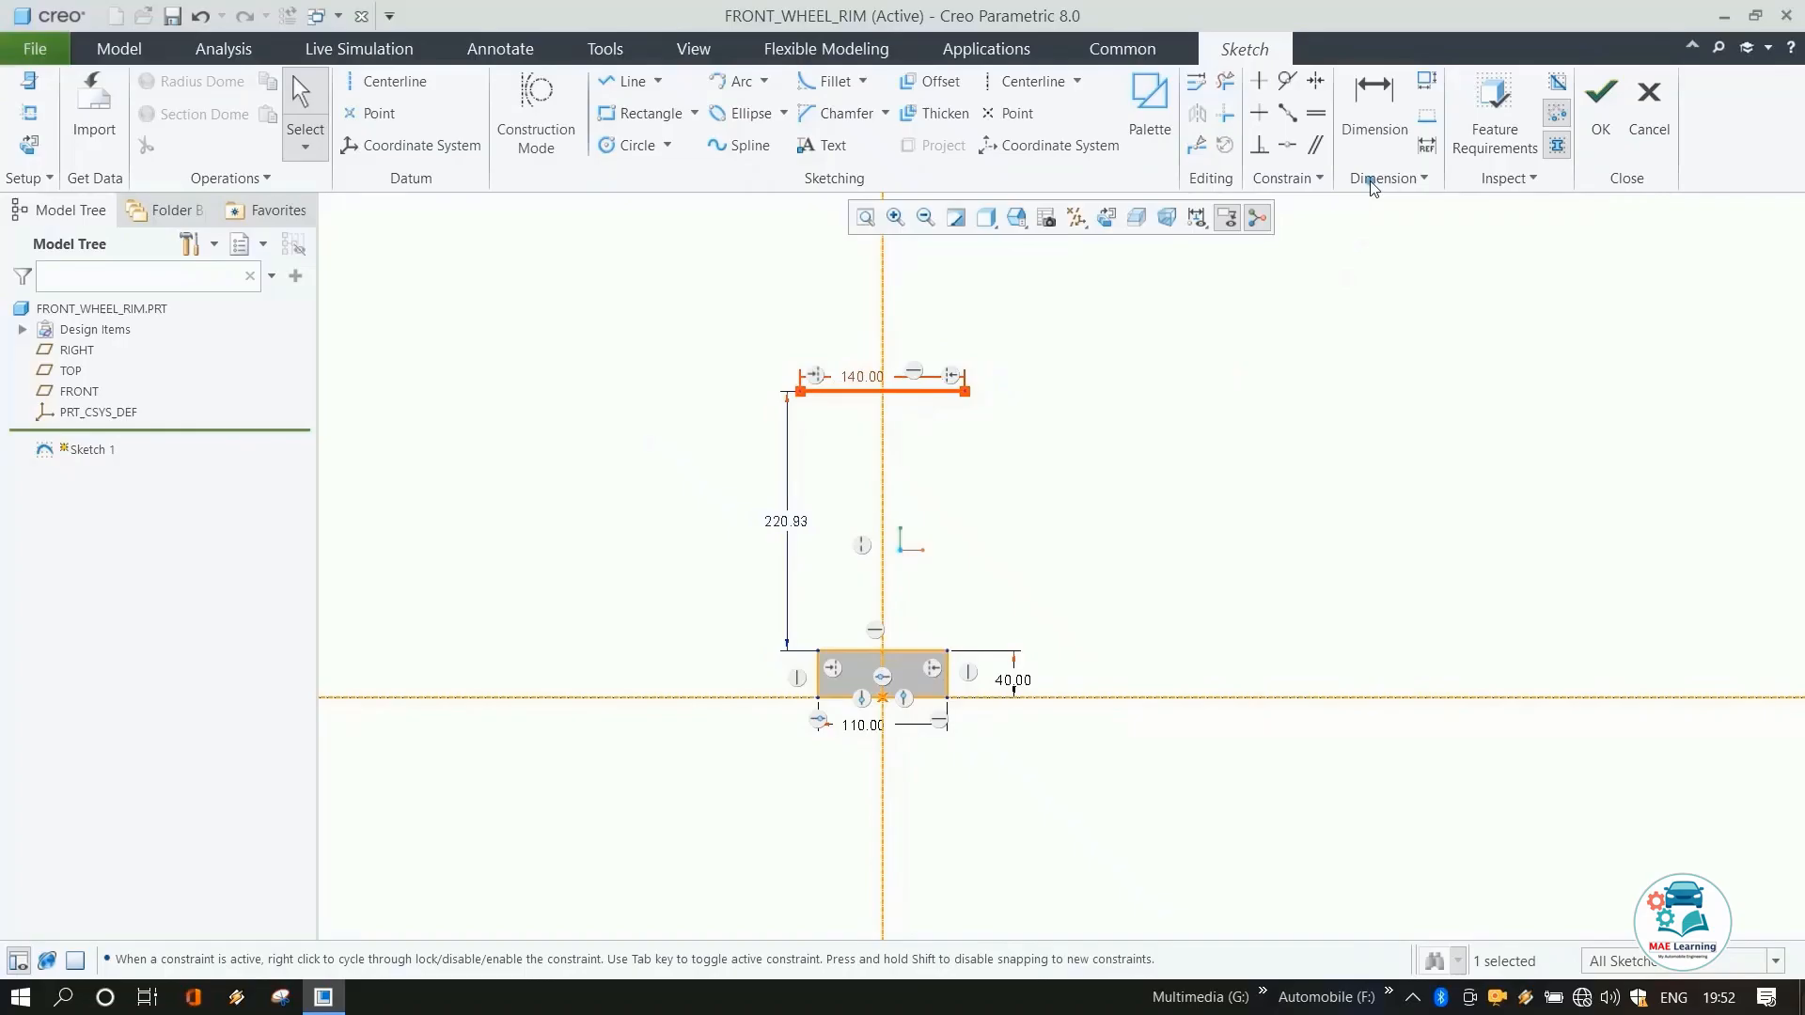
Dimension the horizontal line's height above the horizontal centerline as 330 mm.
click(1368, 141)
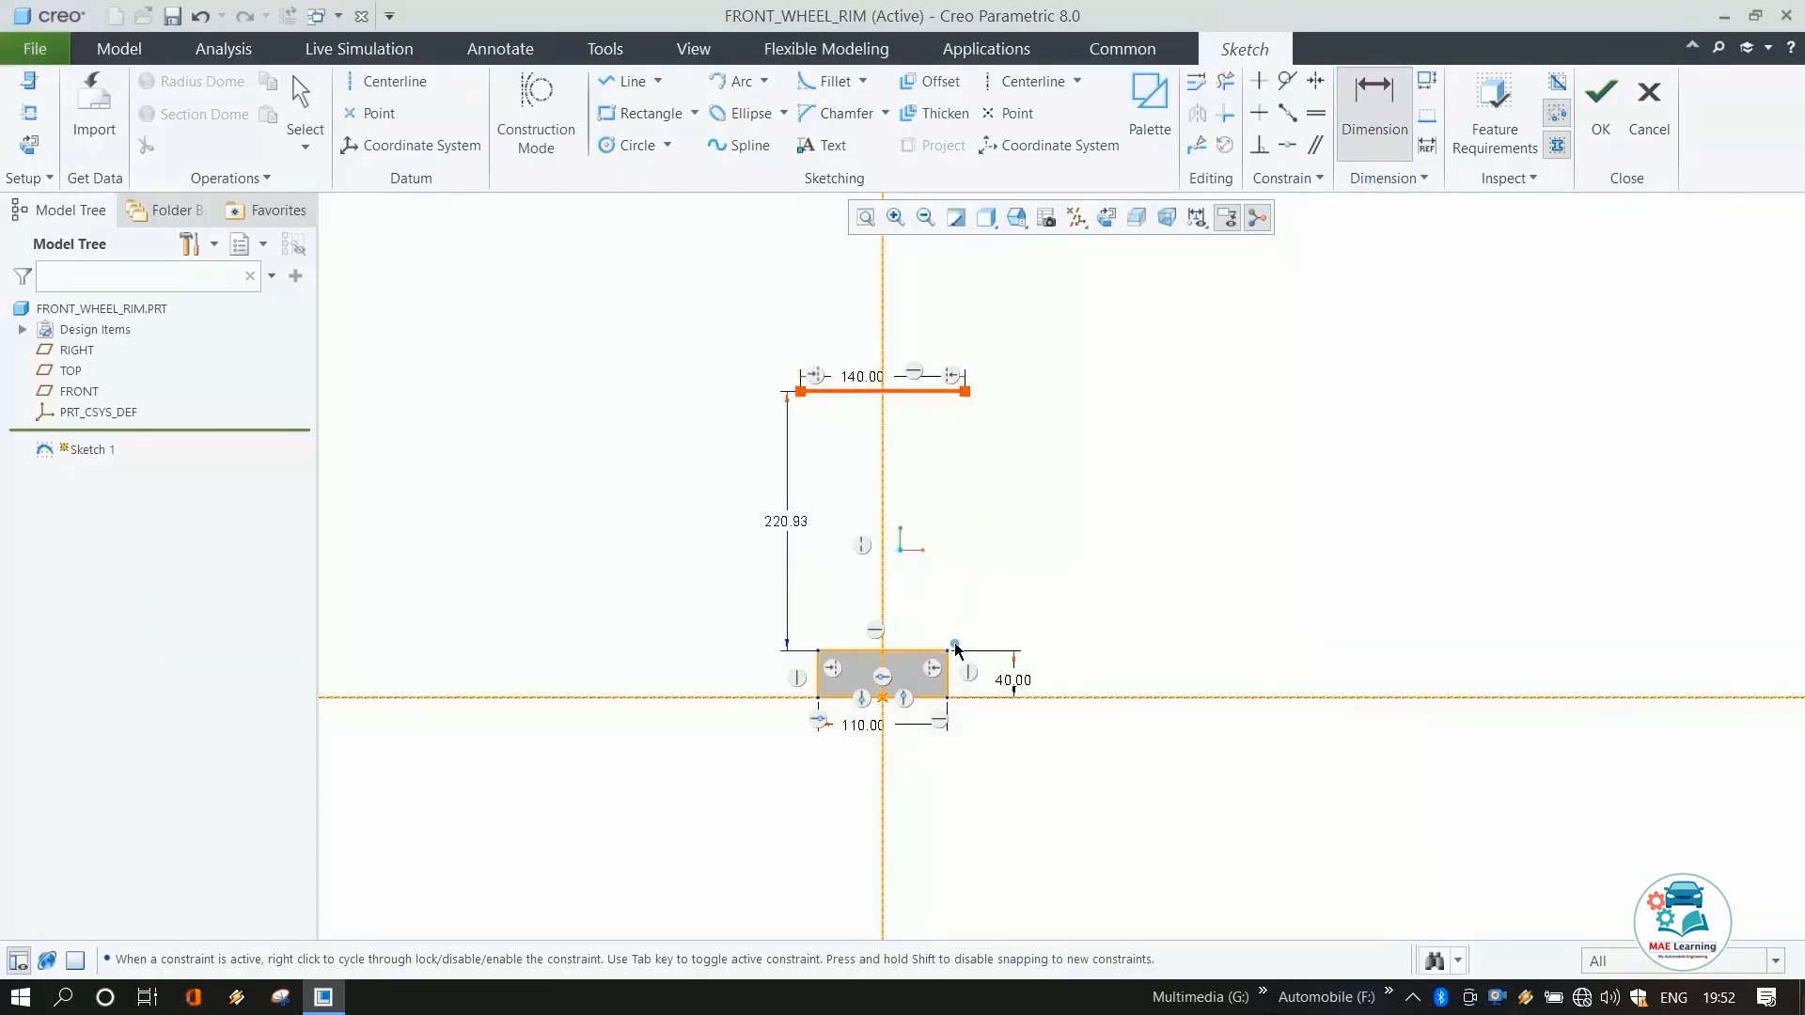
middle_click(1057, 496)
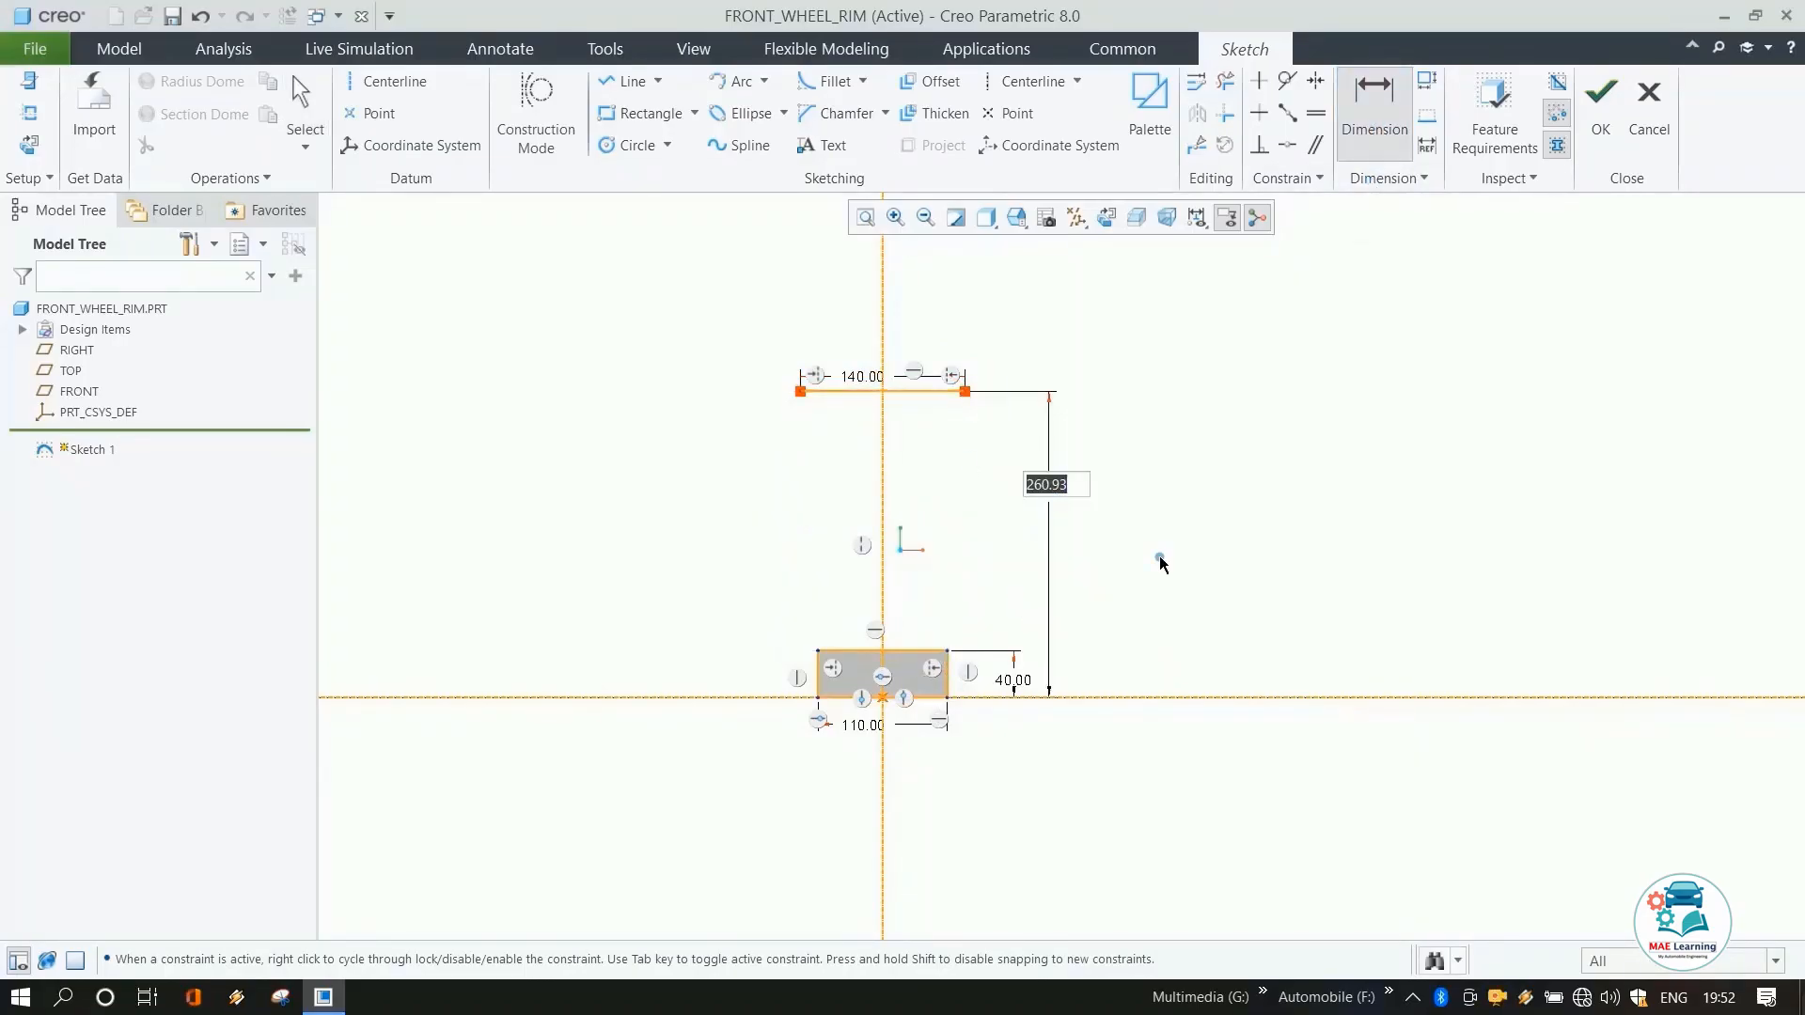
key(Return)
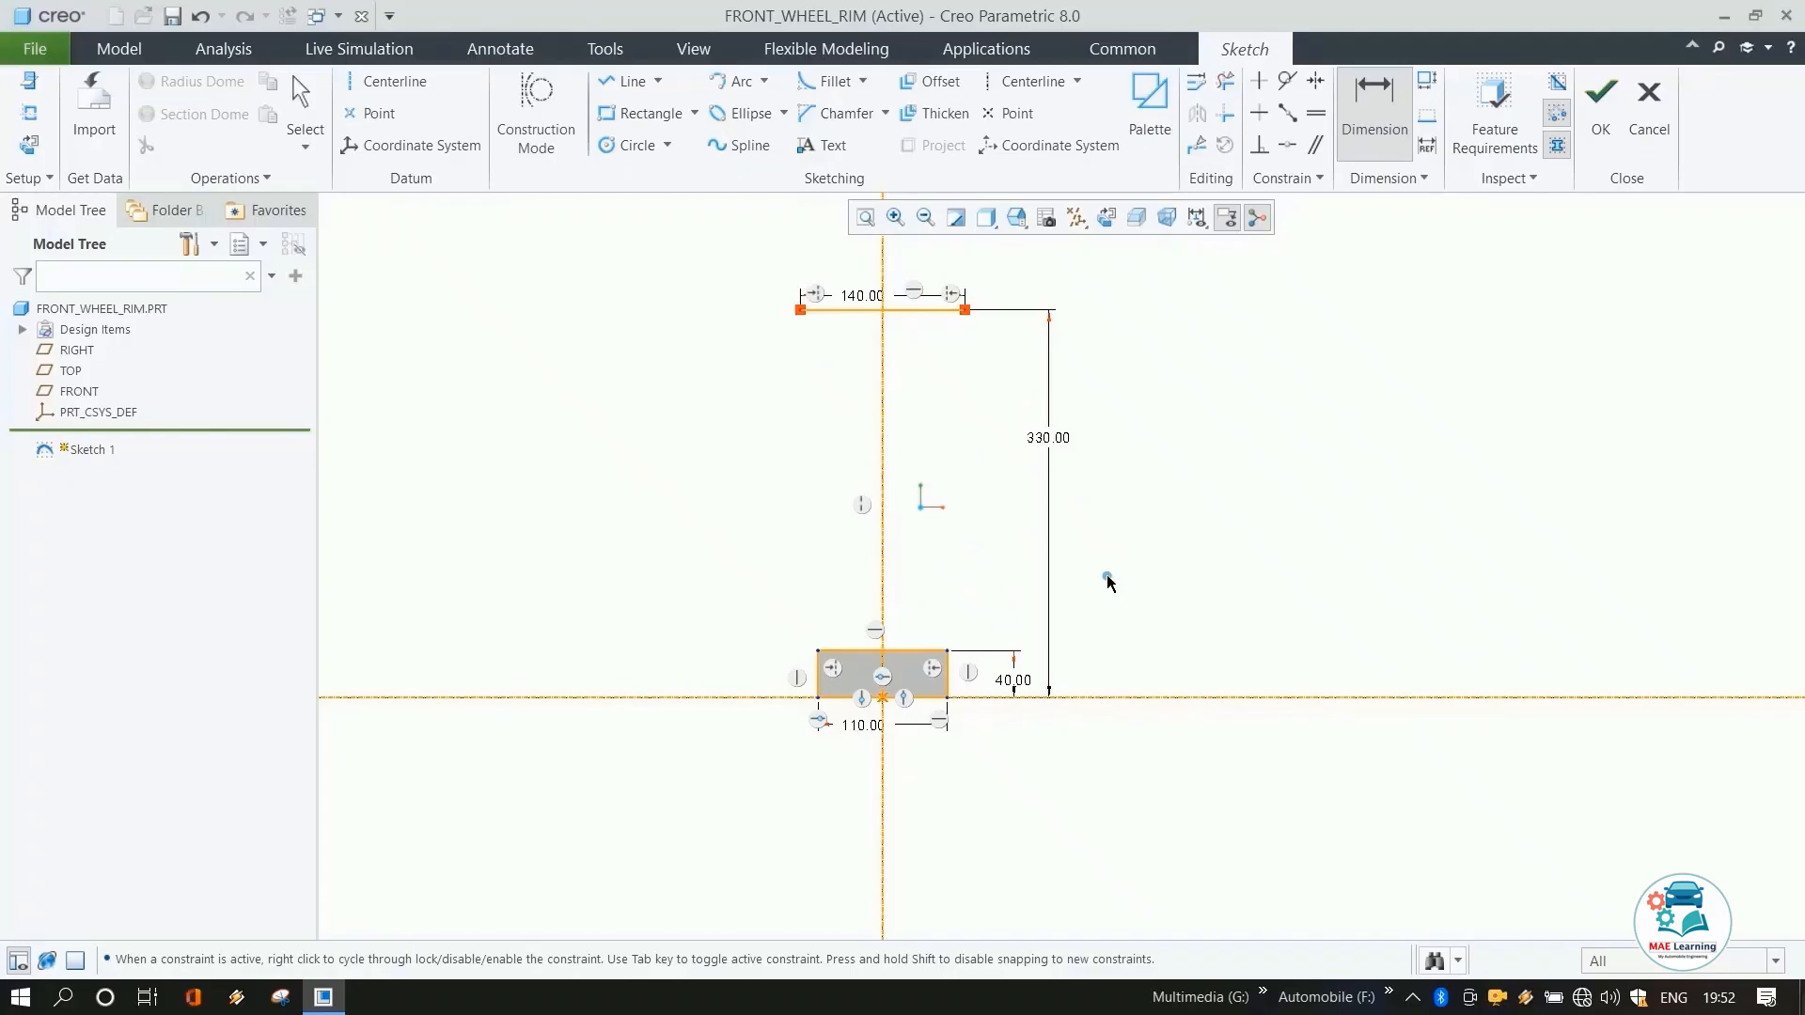
Place a point on the vertical centerline 28 mm below the horizontal line.
click(370, 113)
click(882, 355)
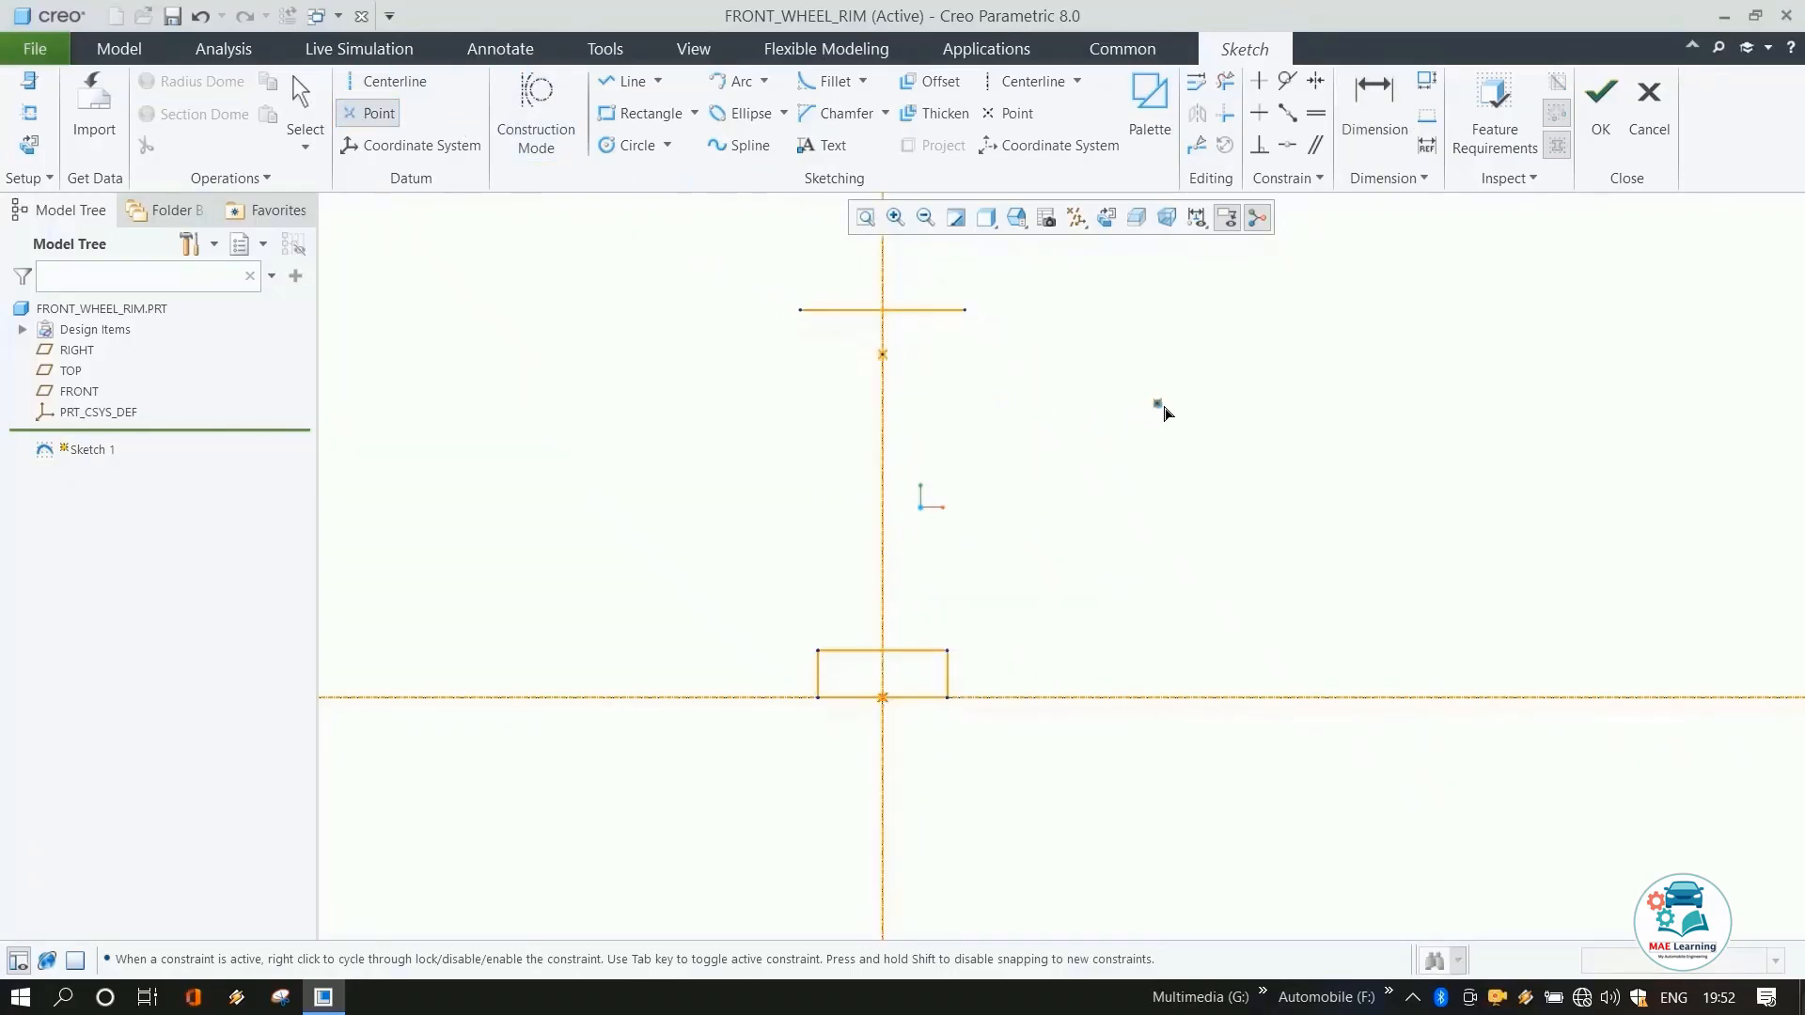
middle_click(1158, 404)
double_click(900, 331)
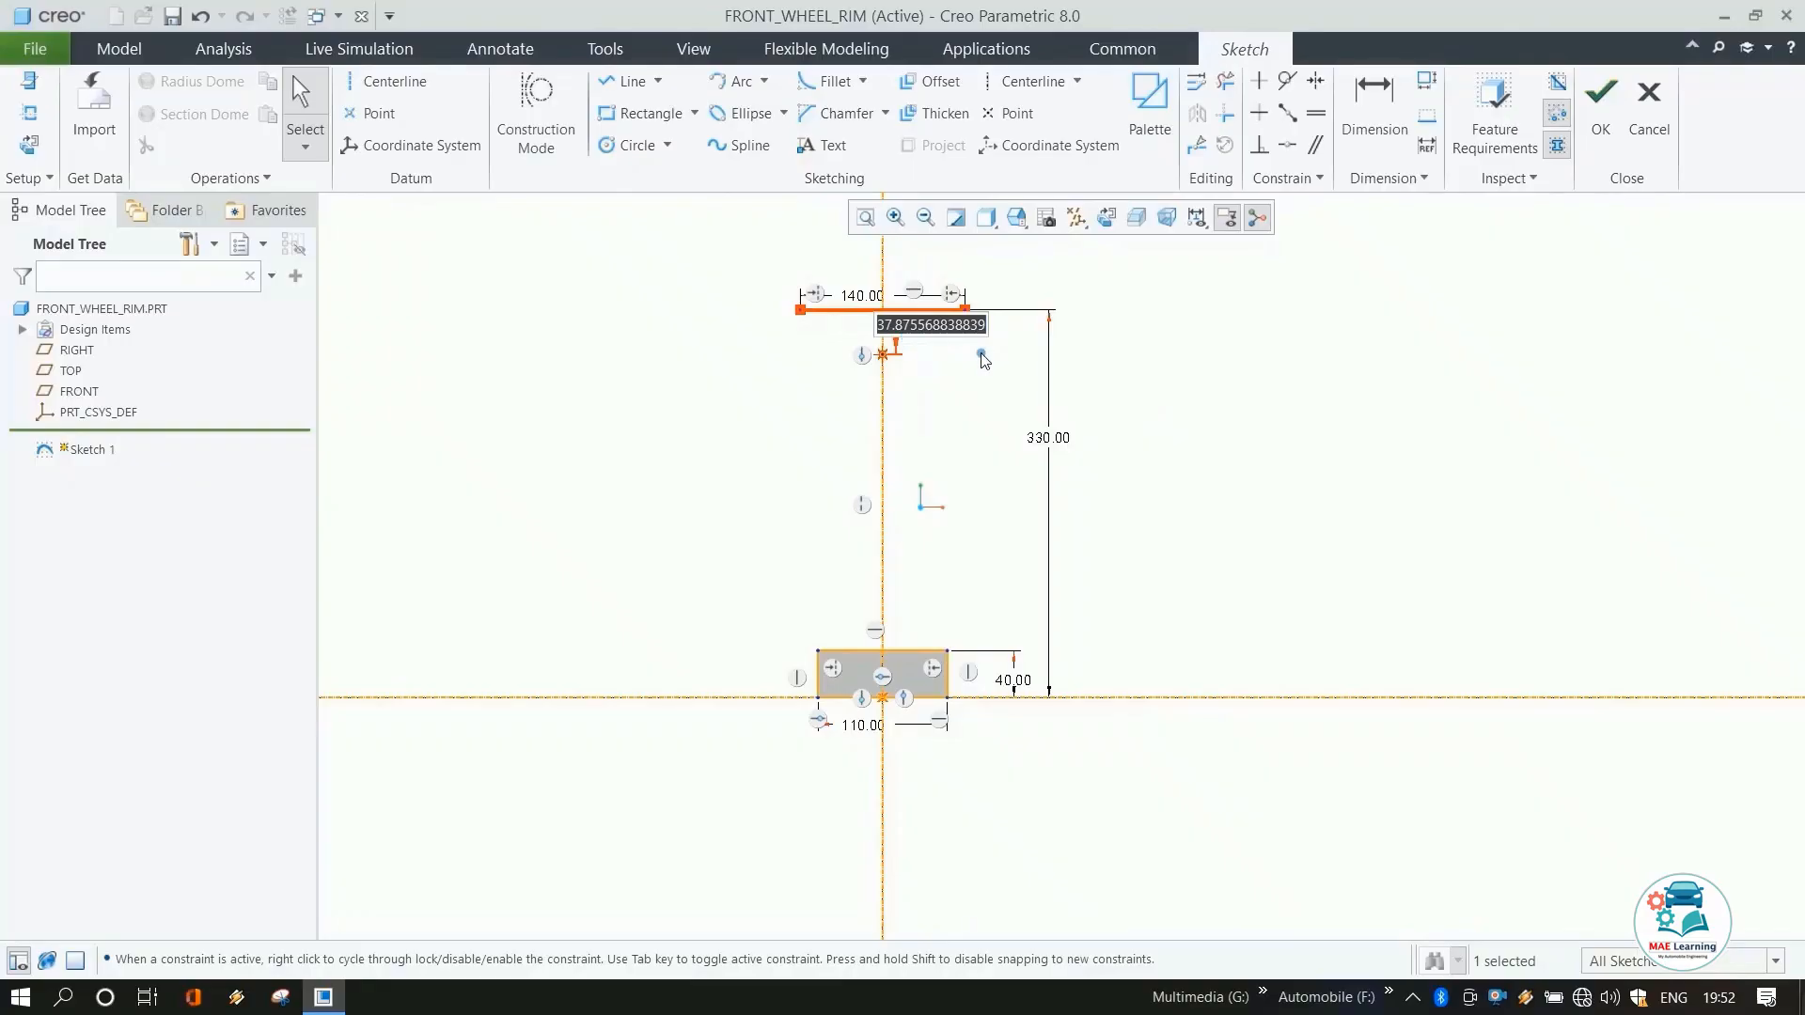
text(28)
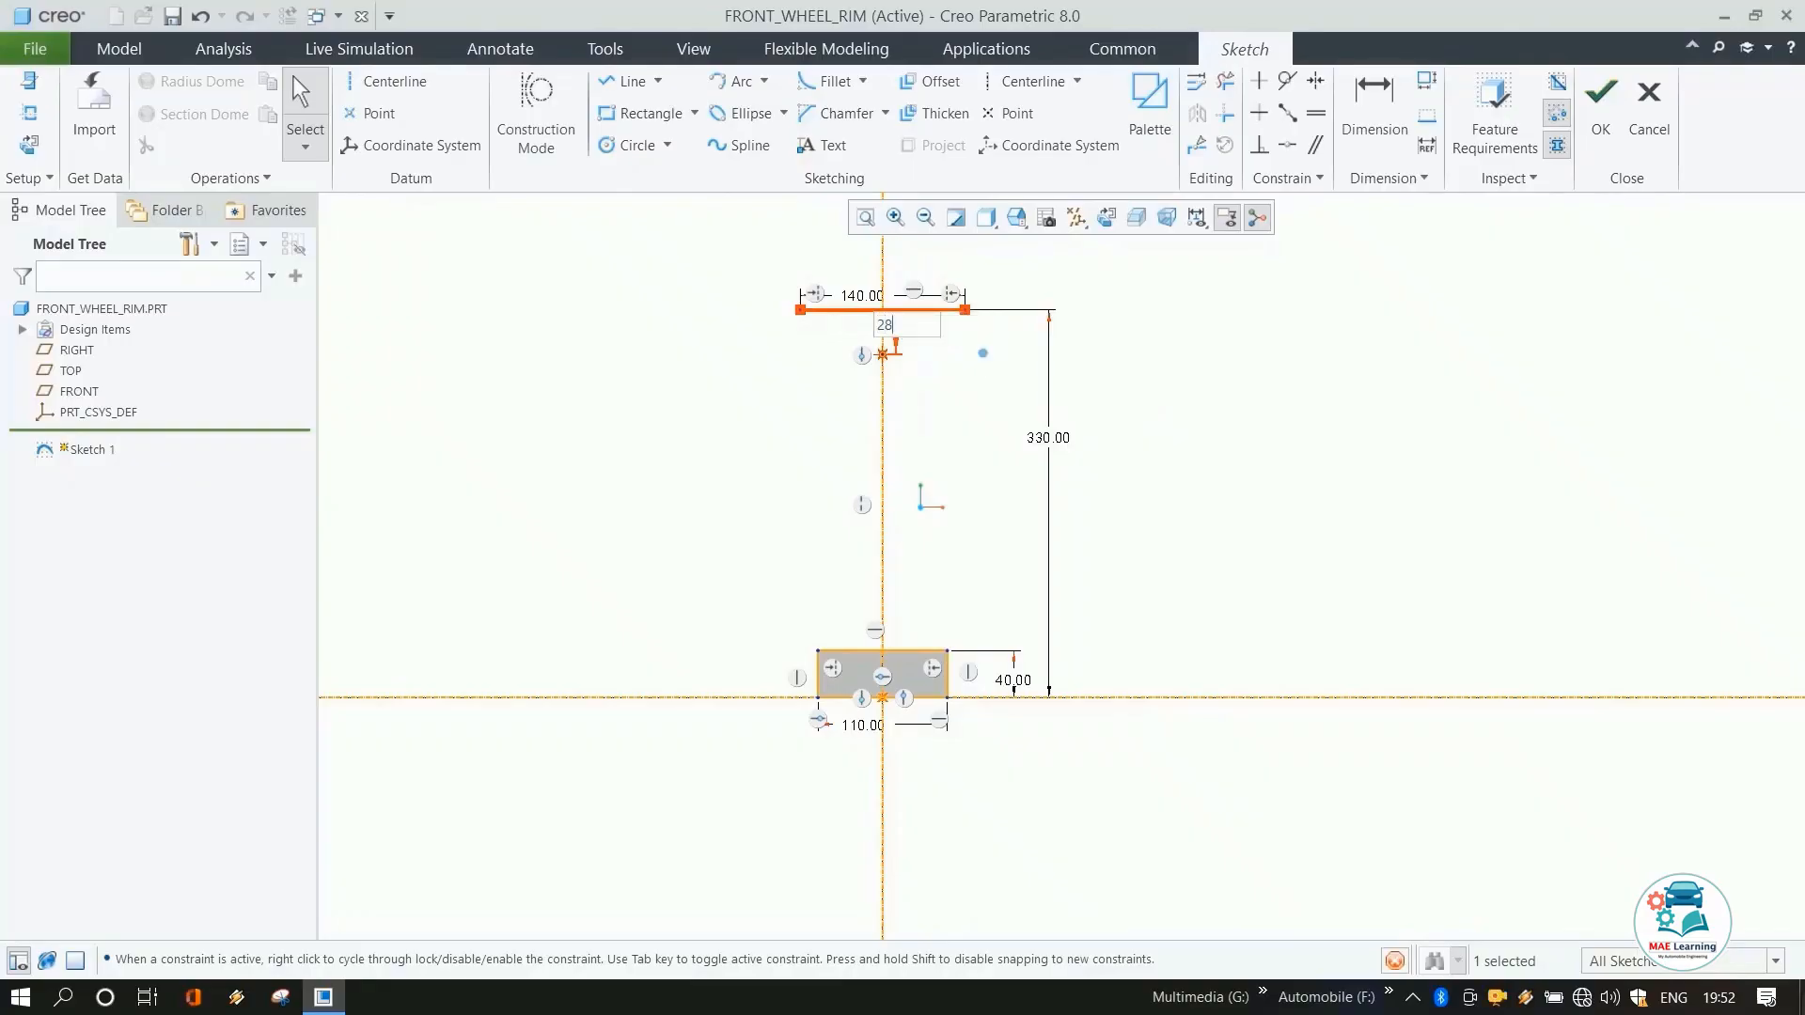
key(Return)
click(1226, 294)
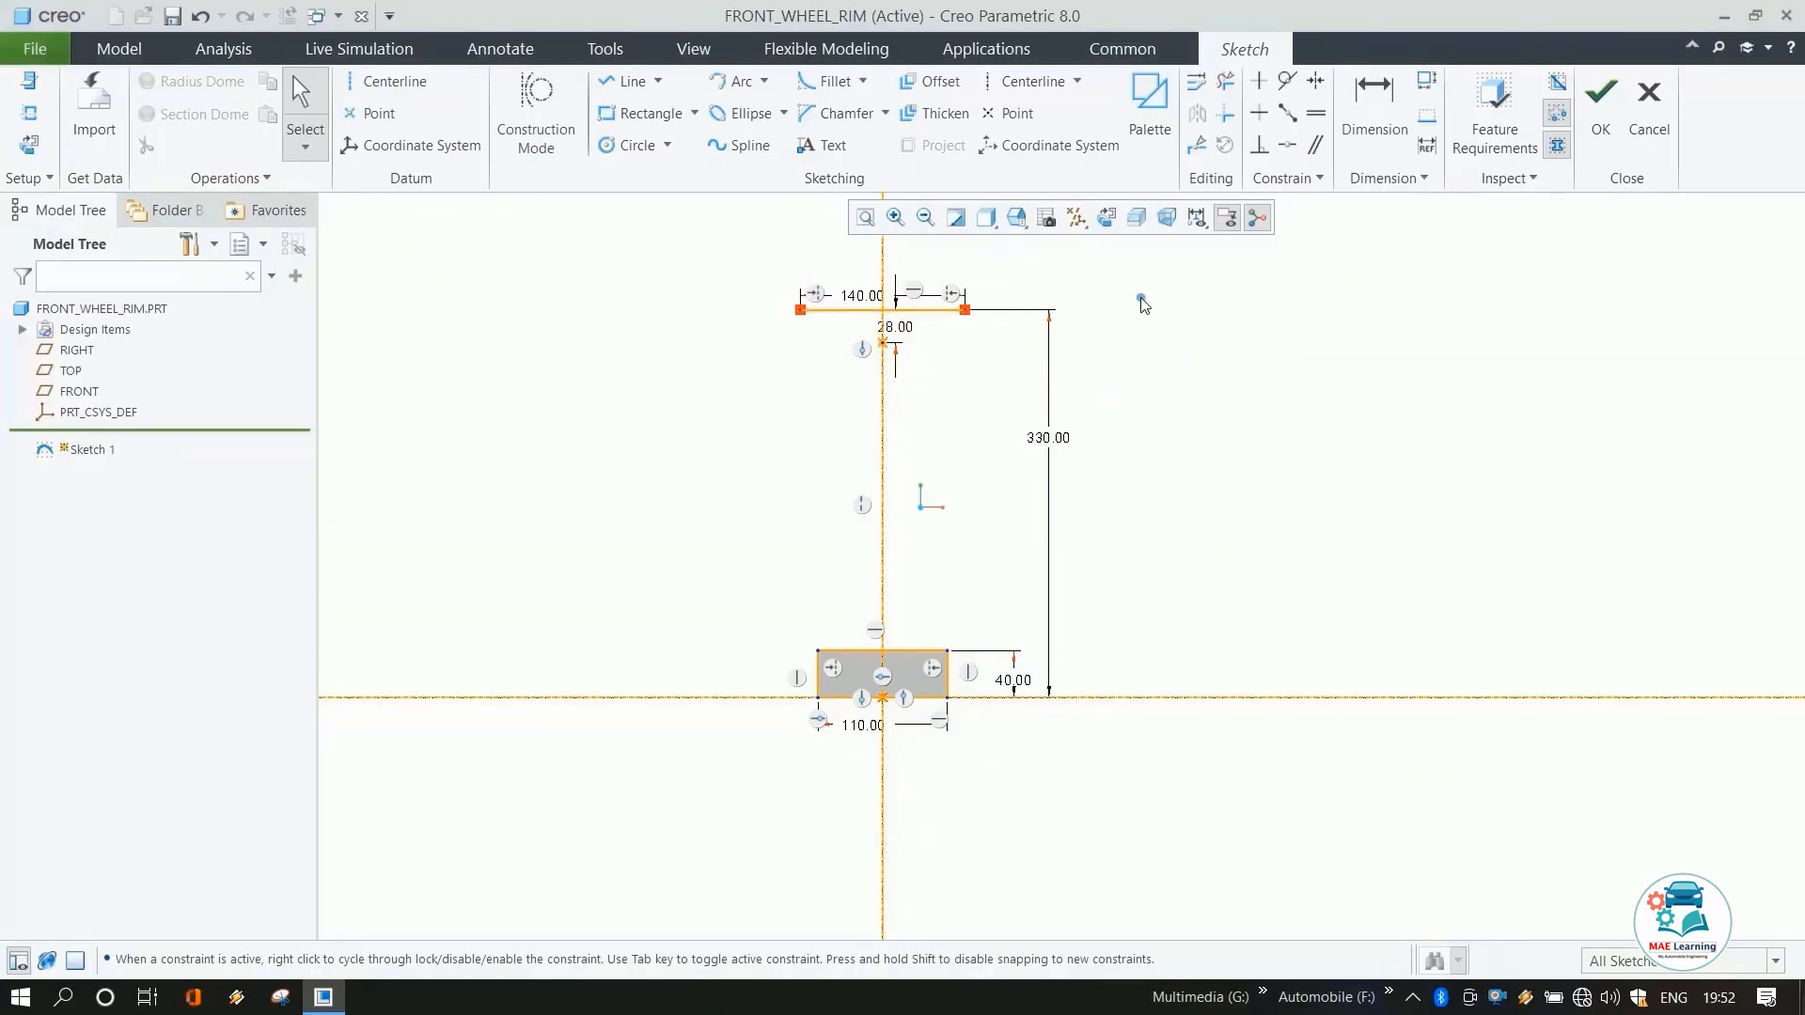
Draw a short slanted line about 19 mm deep downward from the horizontal line's left end.
click(628, 81)
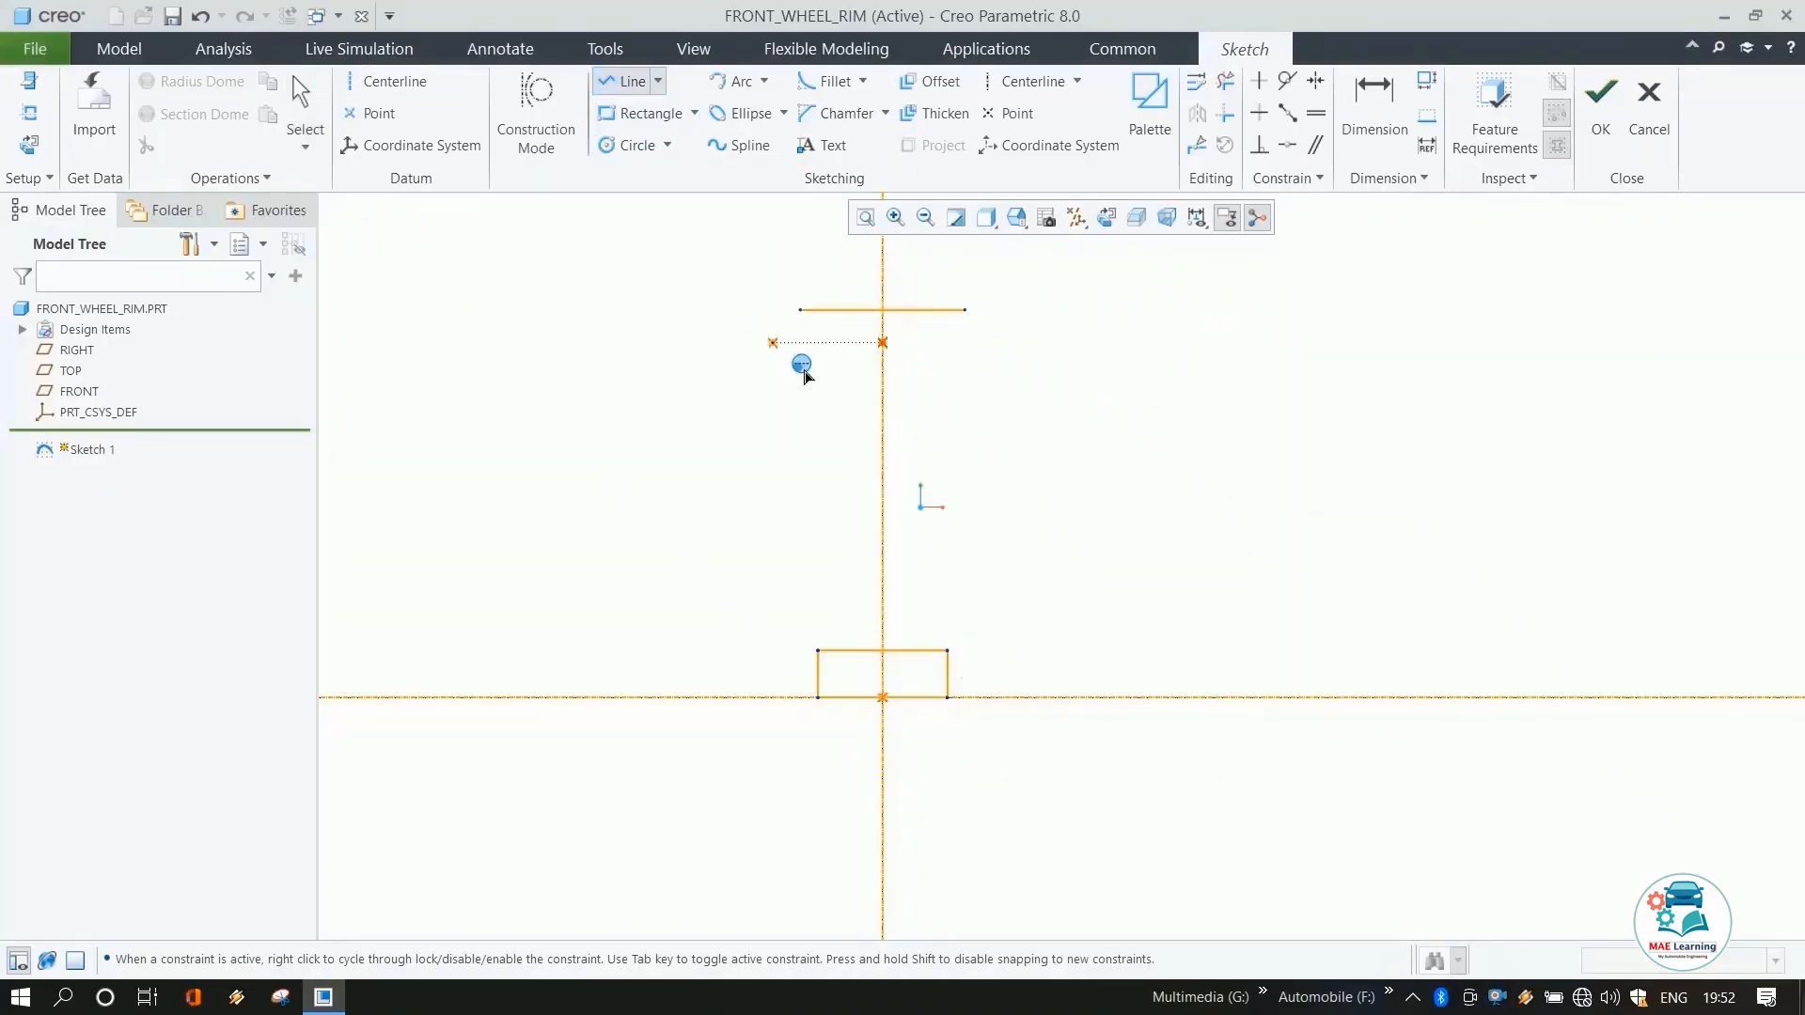
scroll(814, 324, down, 3)
scroll(814, 324, down, 1)
click(811, 307)
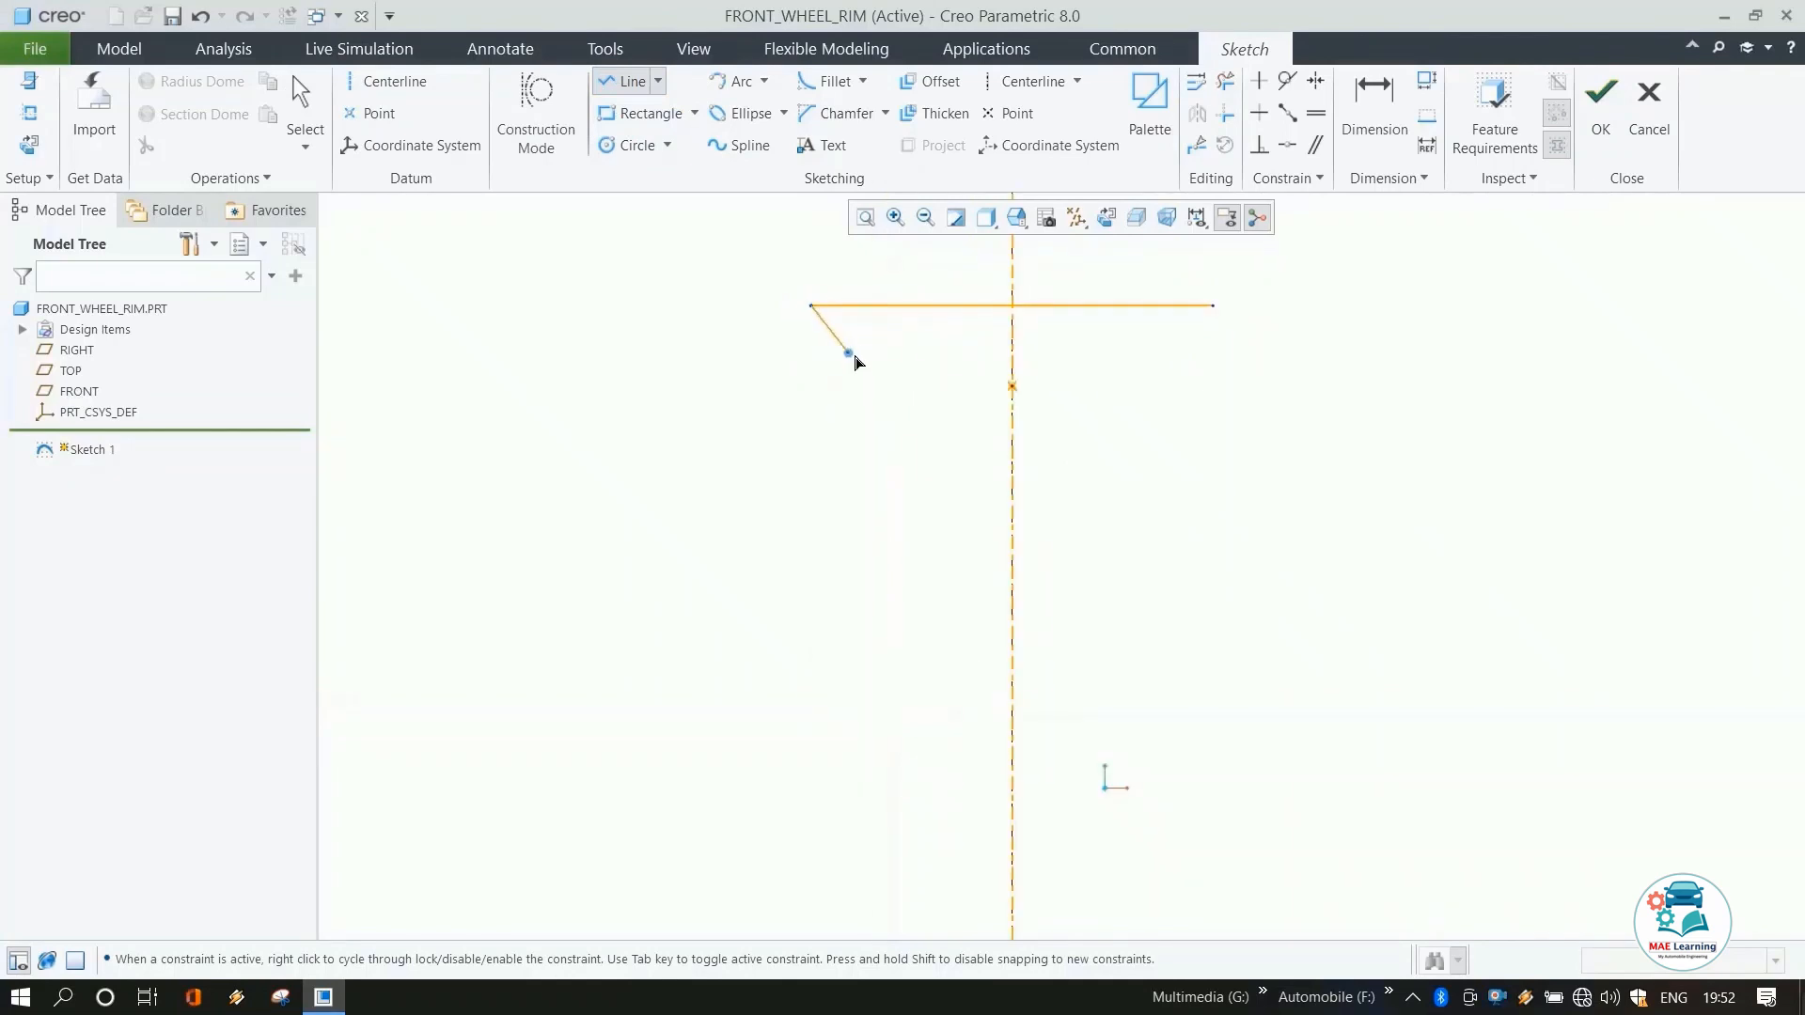
click(846, 360)
middle_click(940, 409)
middle_click(940, 409)
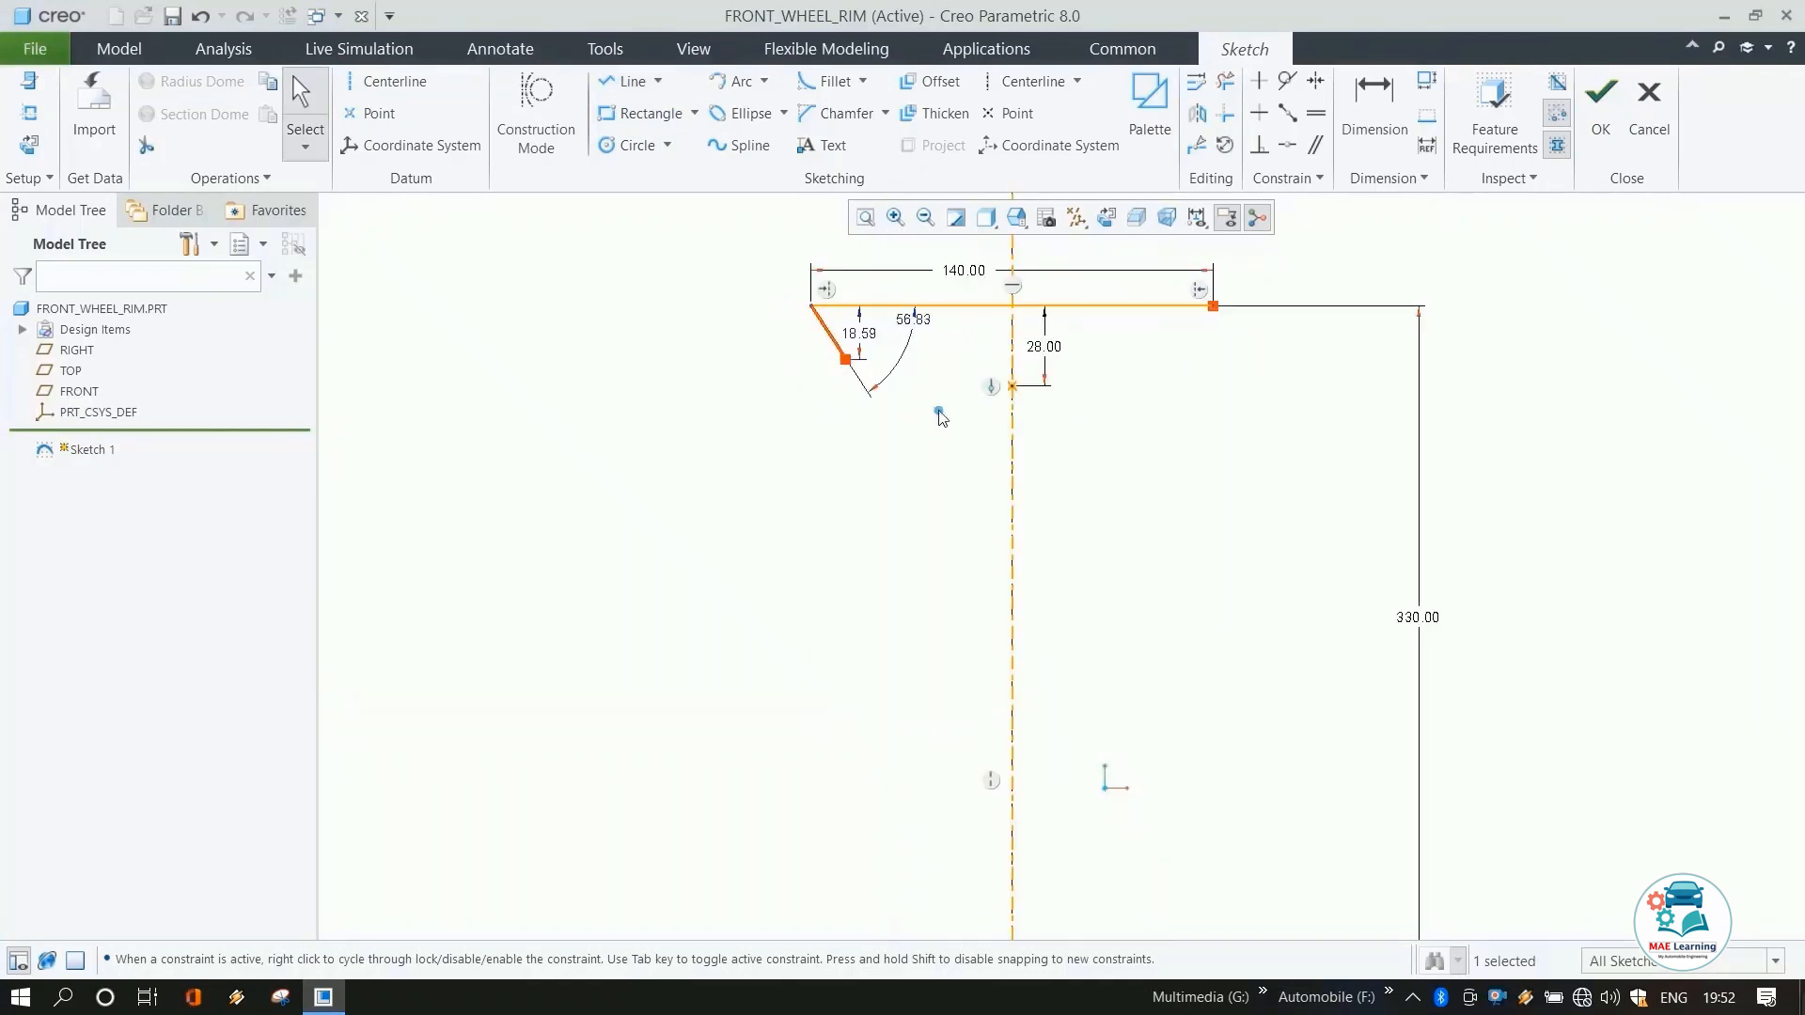
Set the angle between the slanted line and the horizontal line to 75°.
drag(917, 323, 929, 353)
double_click(929, 353)
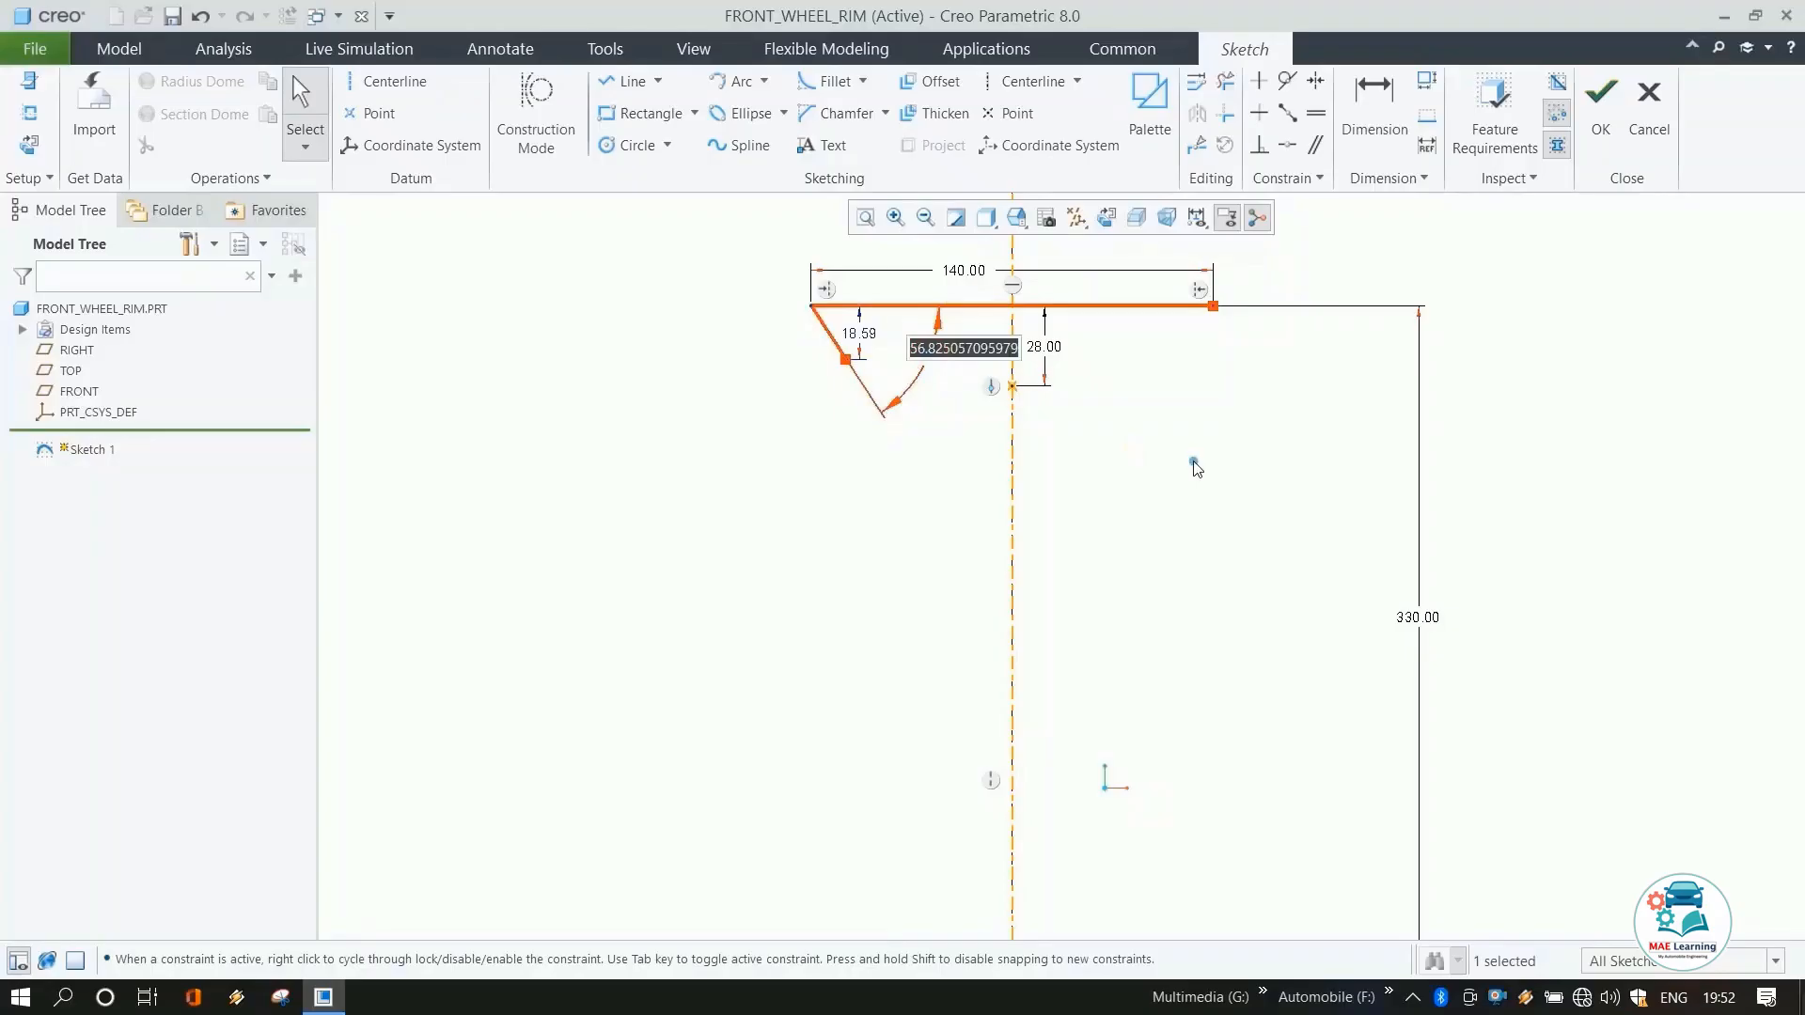
text(75)
key(Return)
click(1133, 480)
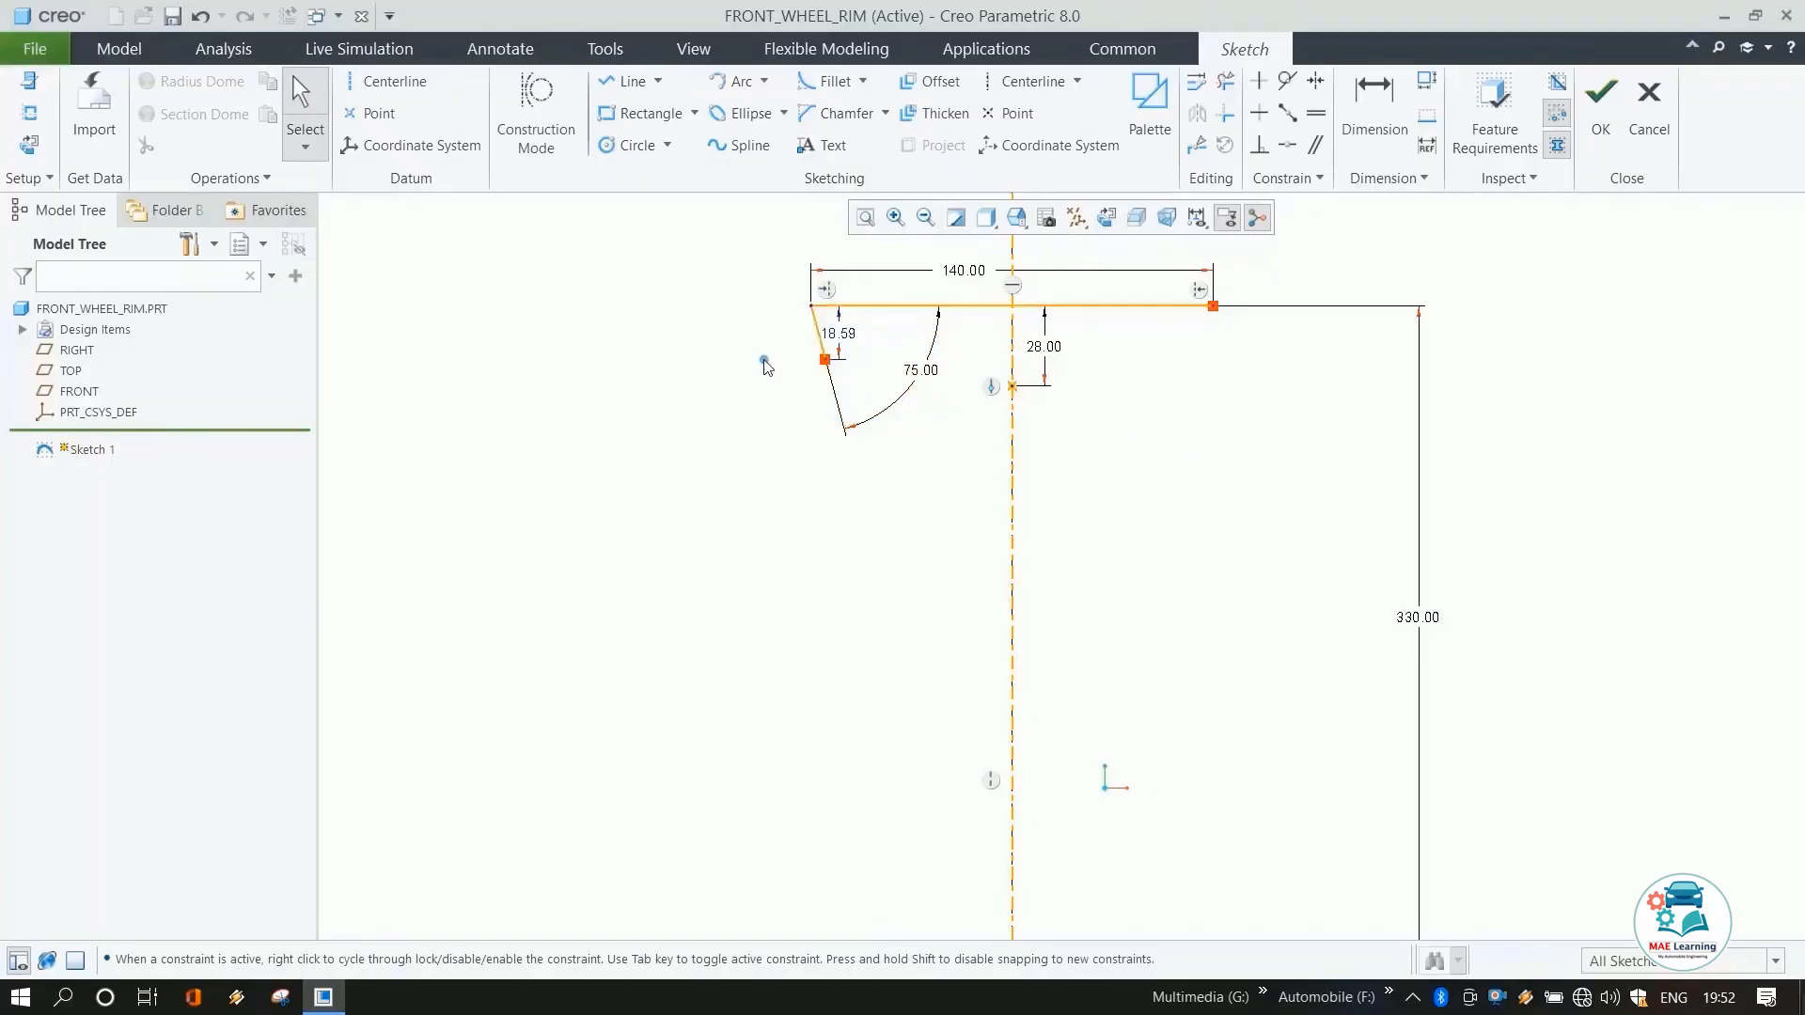
Mirror the slanted line about the vertical centerline.
click(838, 335)
click(924, 489)
click(822, 342)
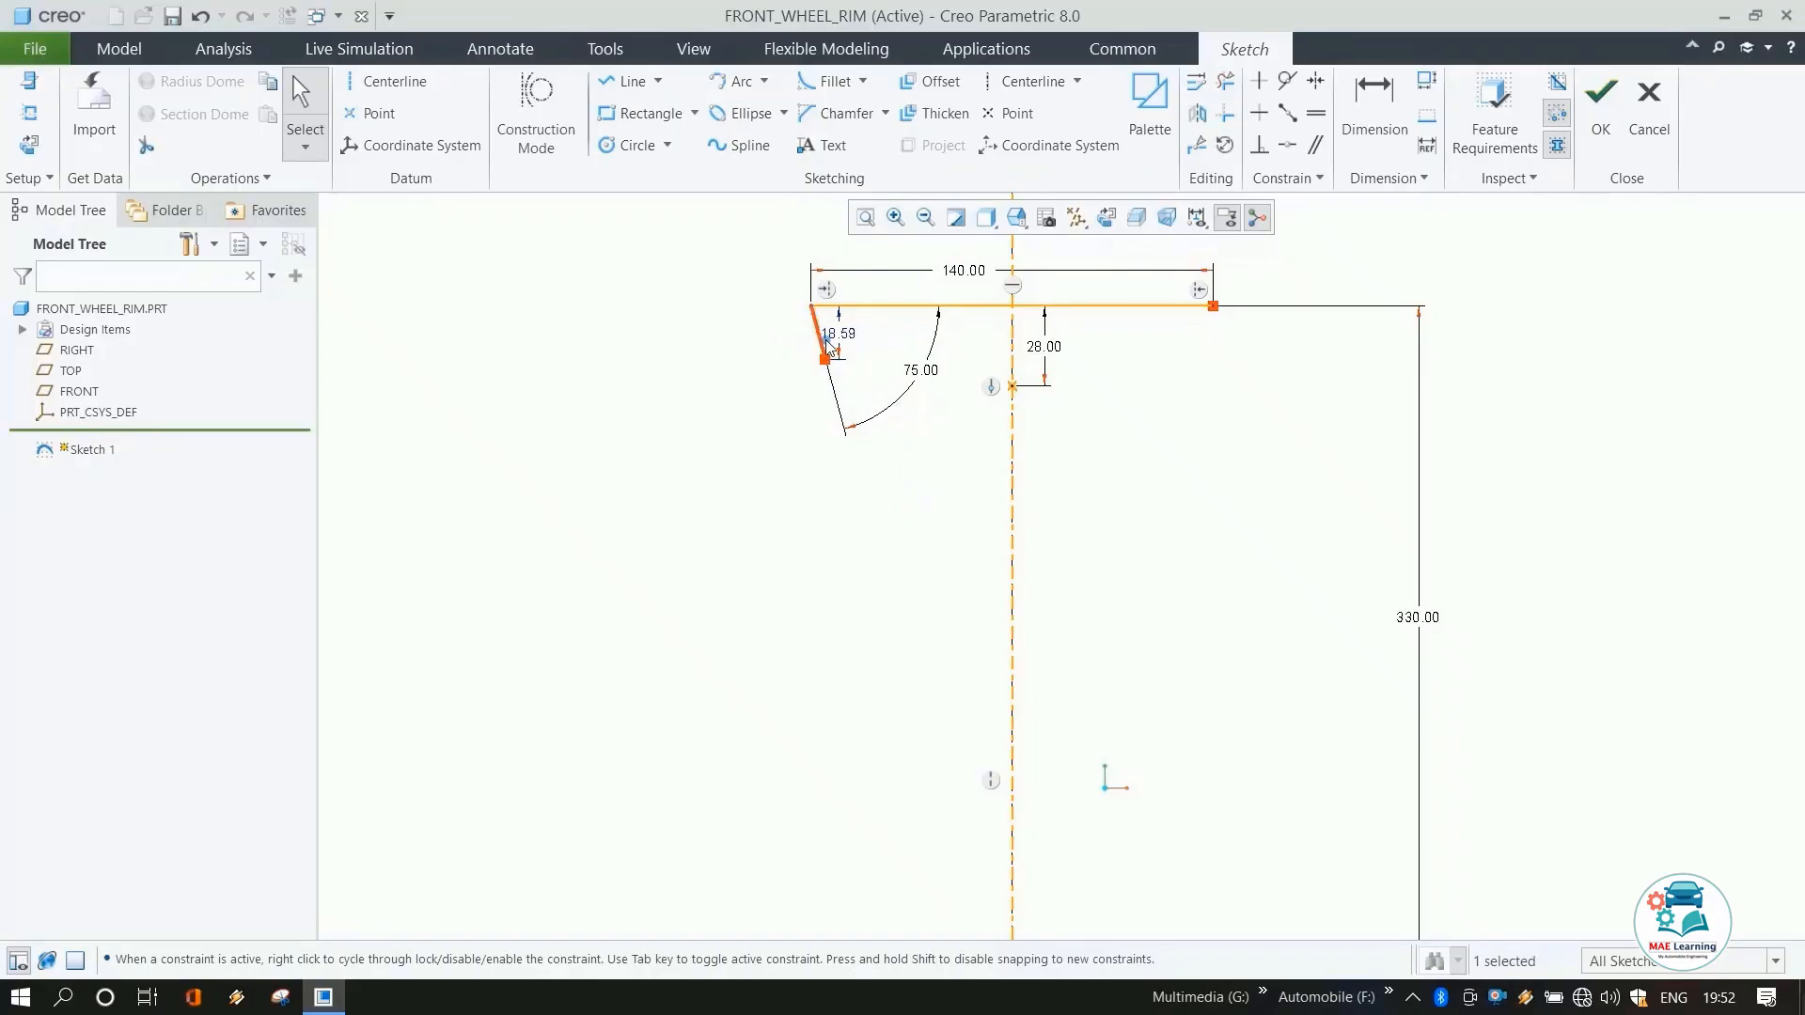
click(1012, 423)
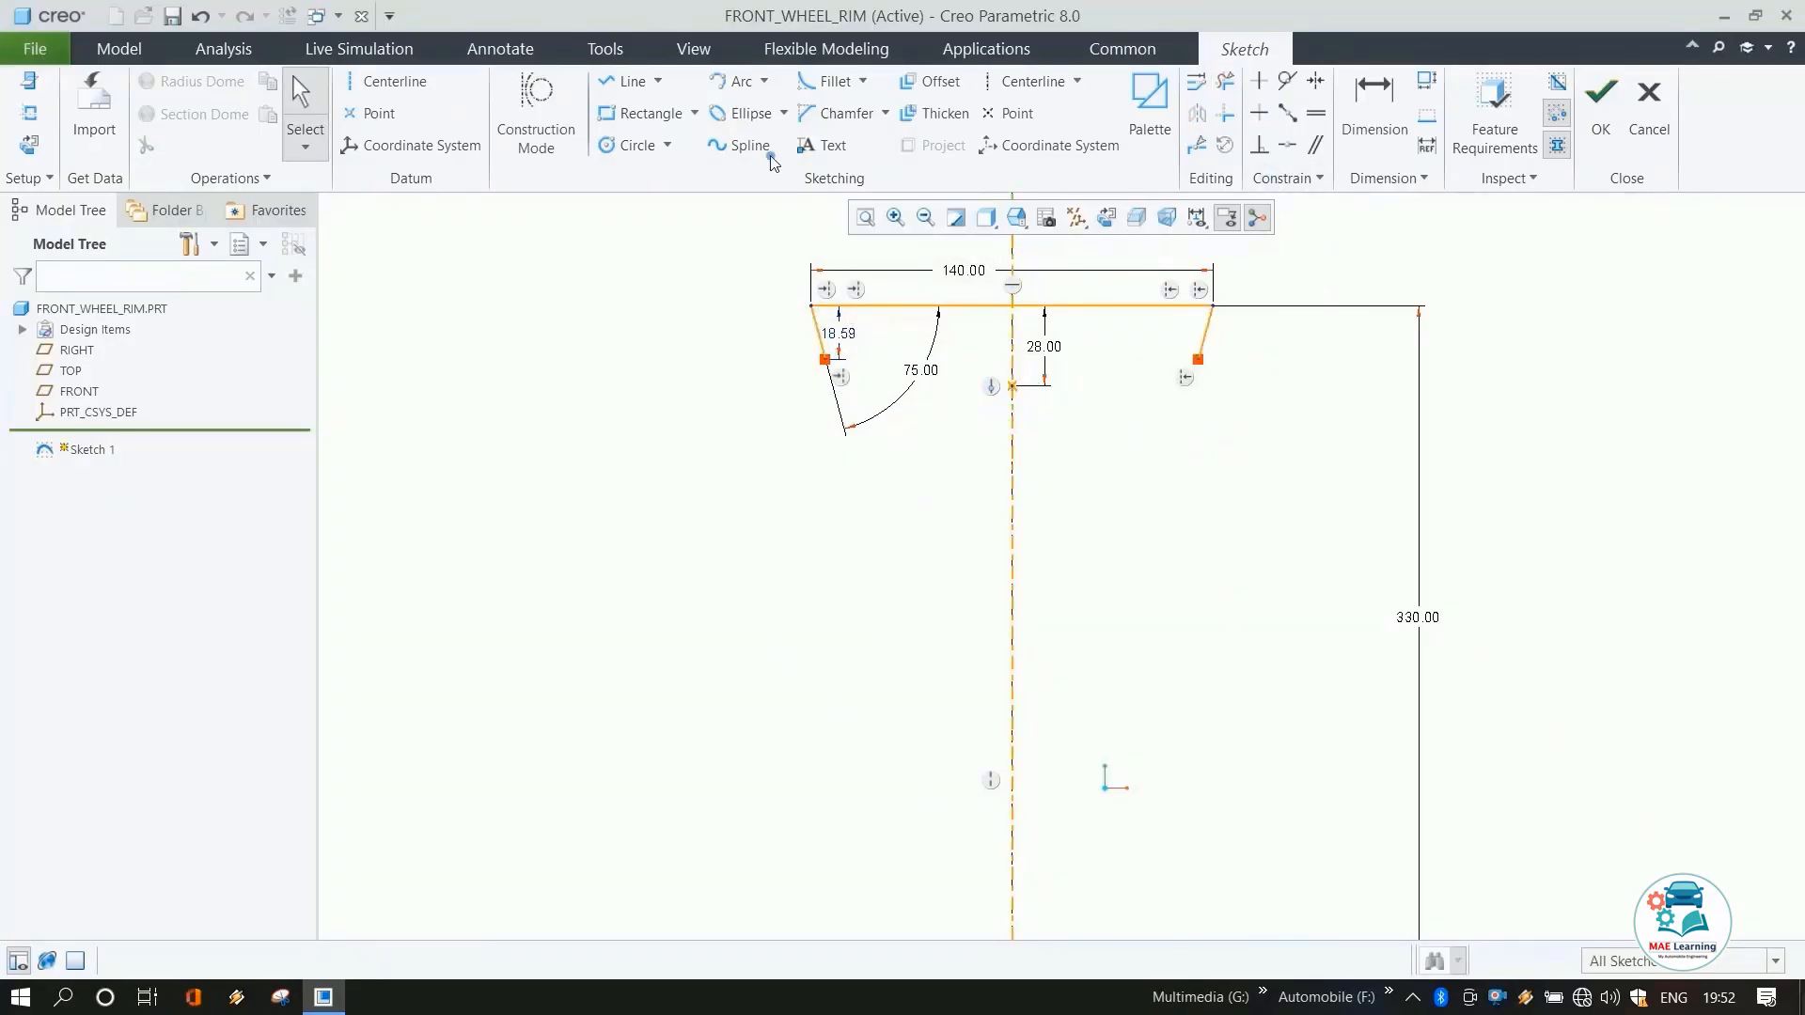
Draw a three-point arc joining the lower ends of the two slanted lines and set its radius to 180 mm.
click(734, 81)
click(1199, 358)
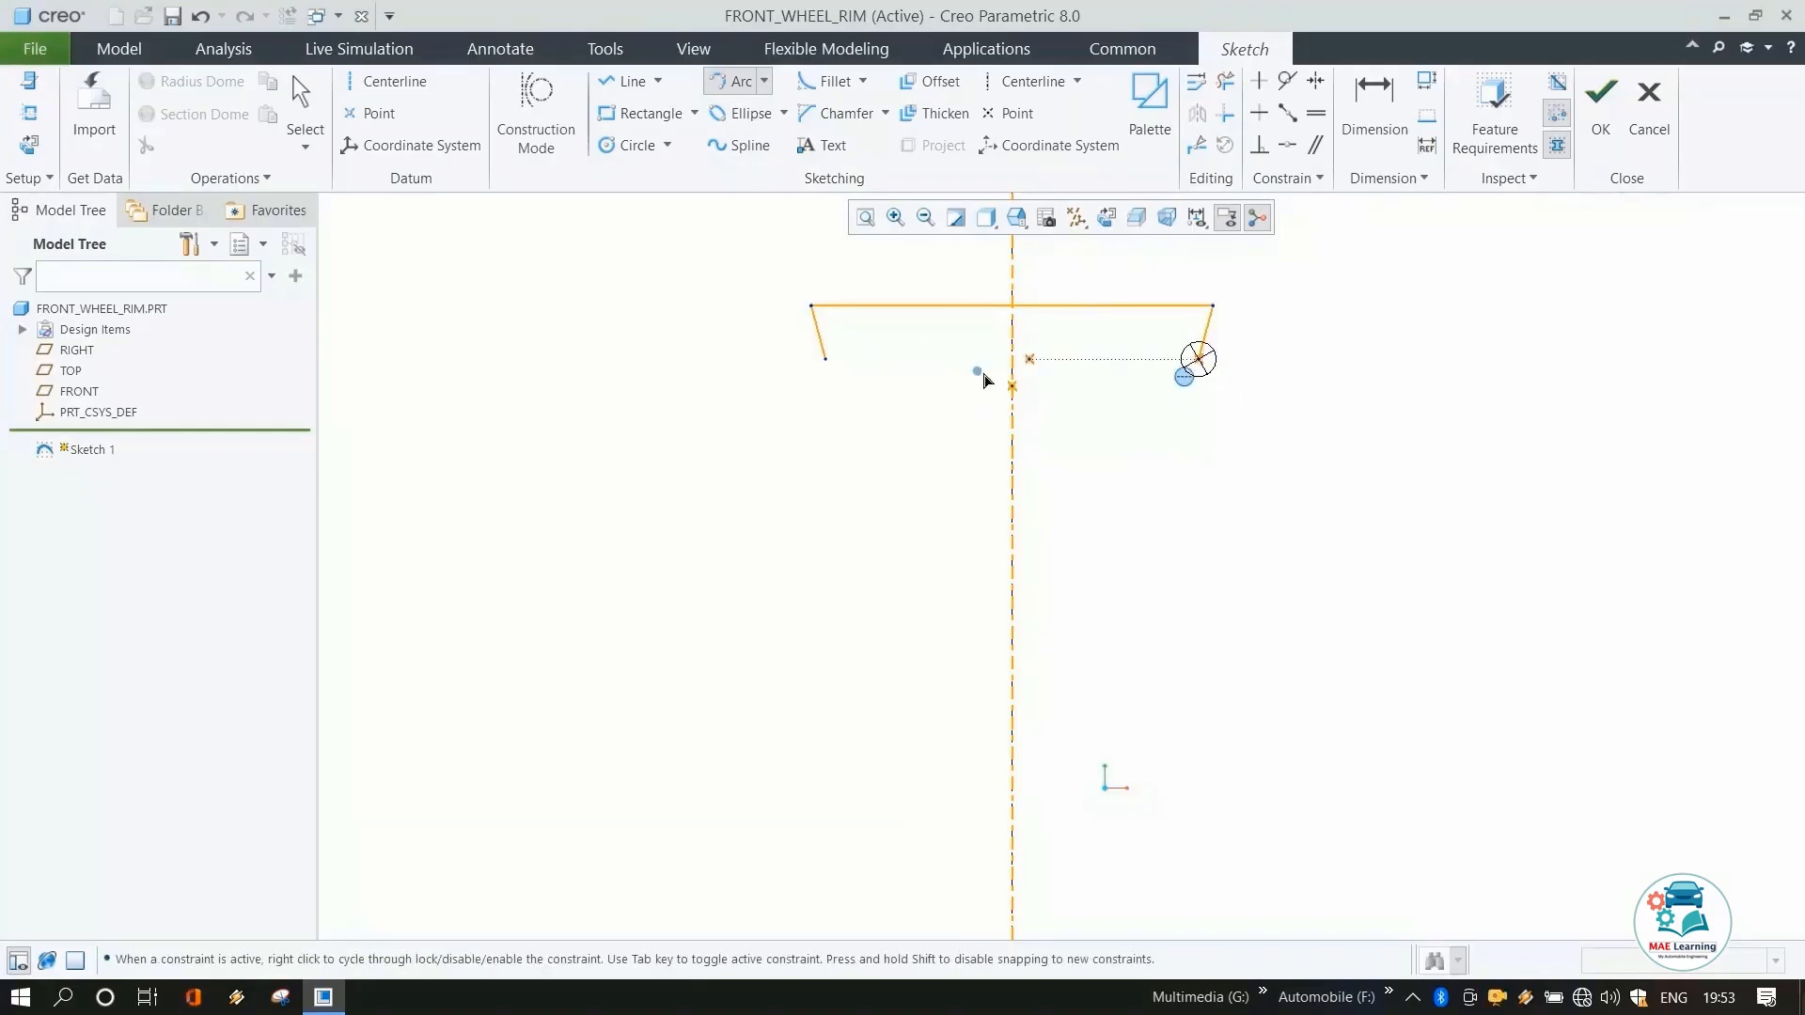
click(825, 358)
click(939, 418)
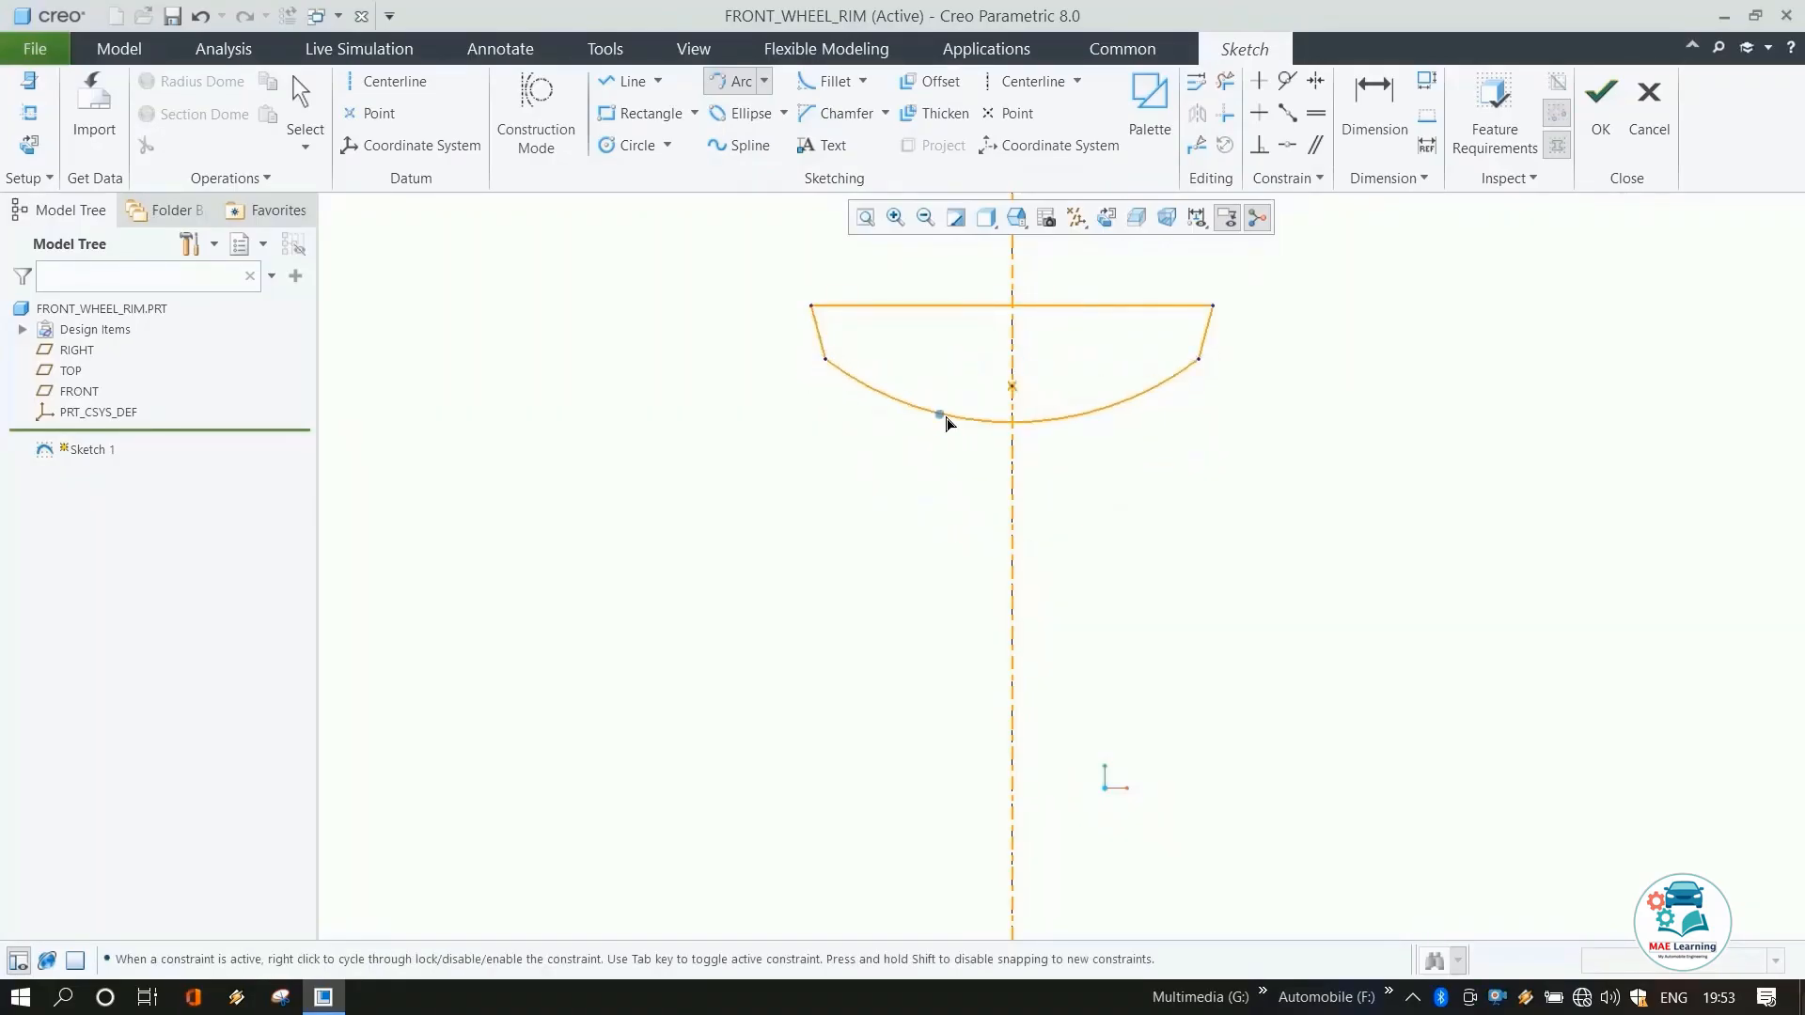
middle_click(933, 371)
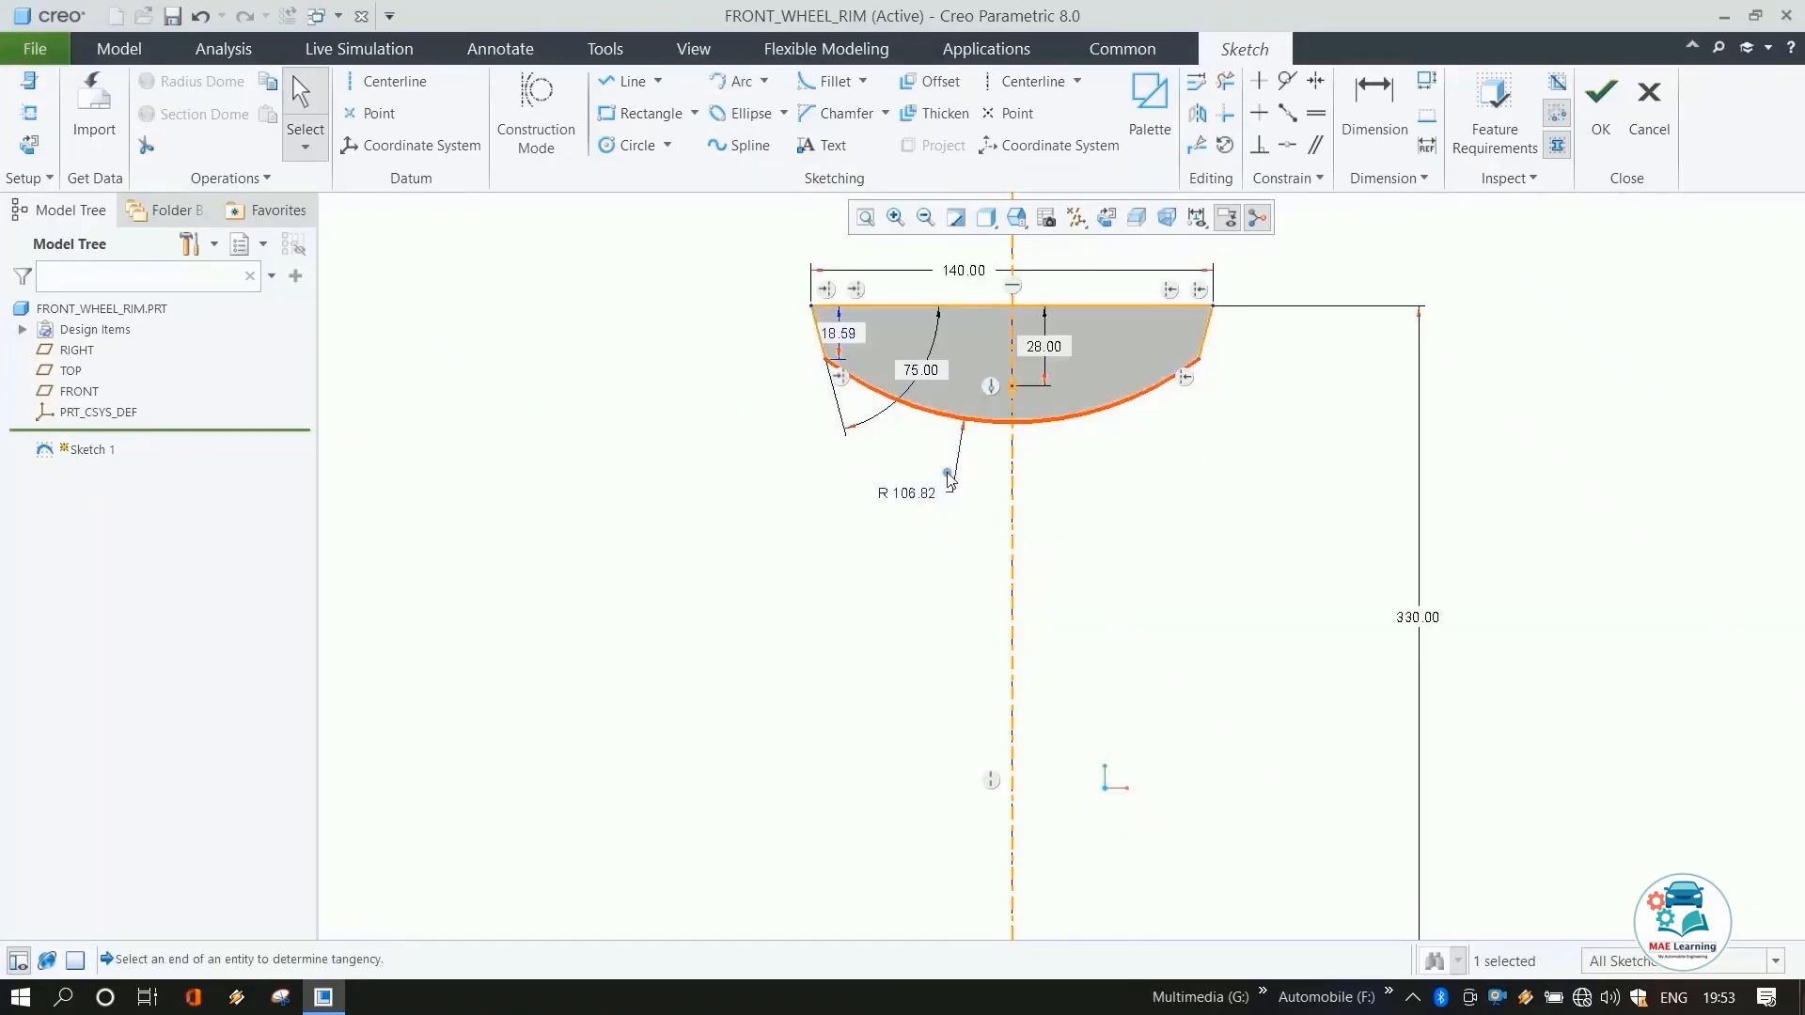
double_click(915, 492)
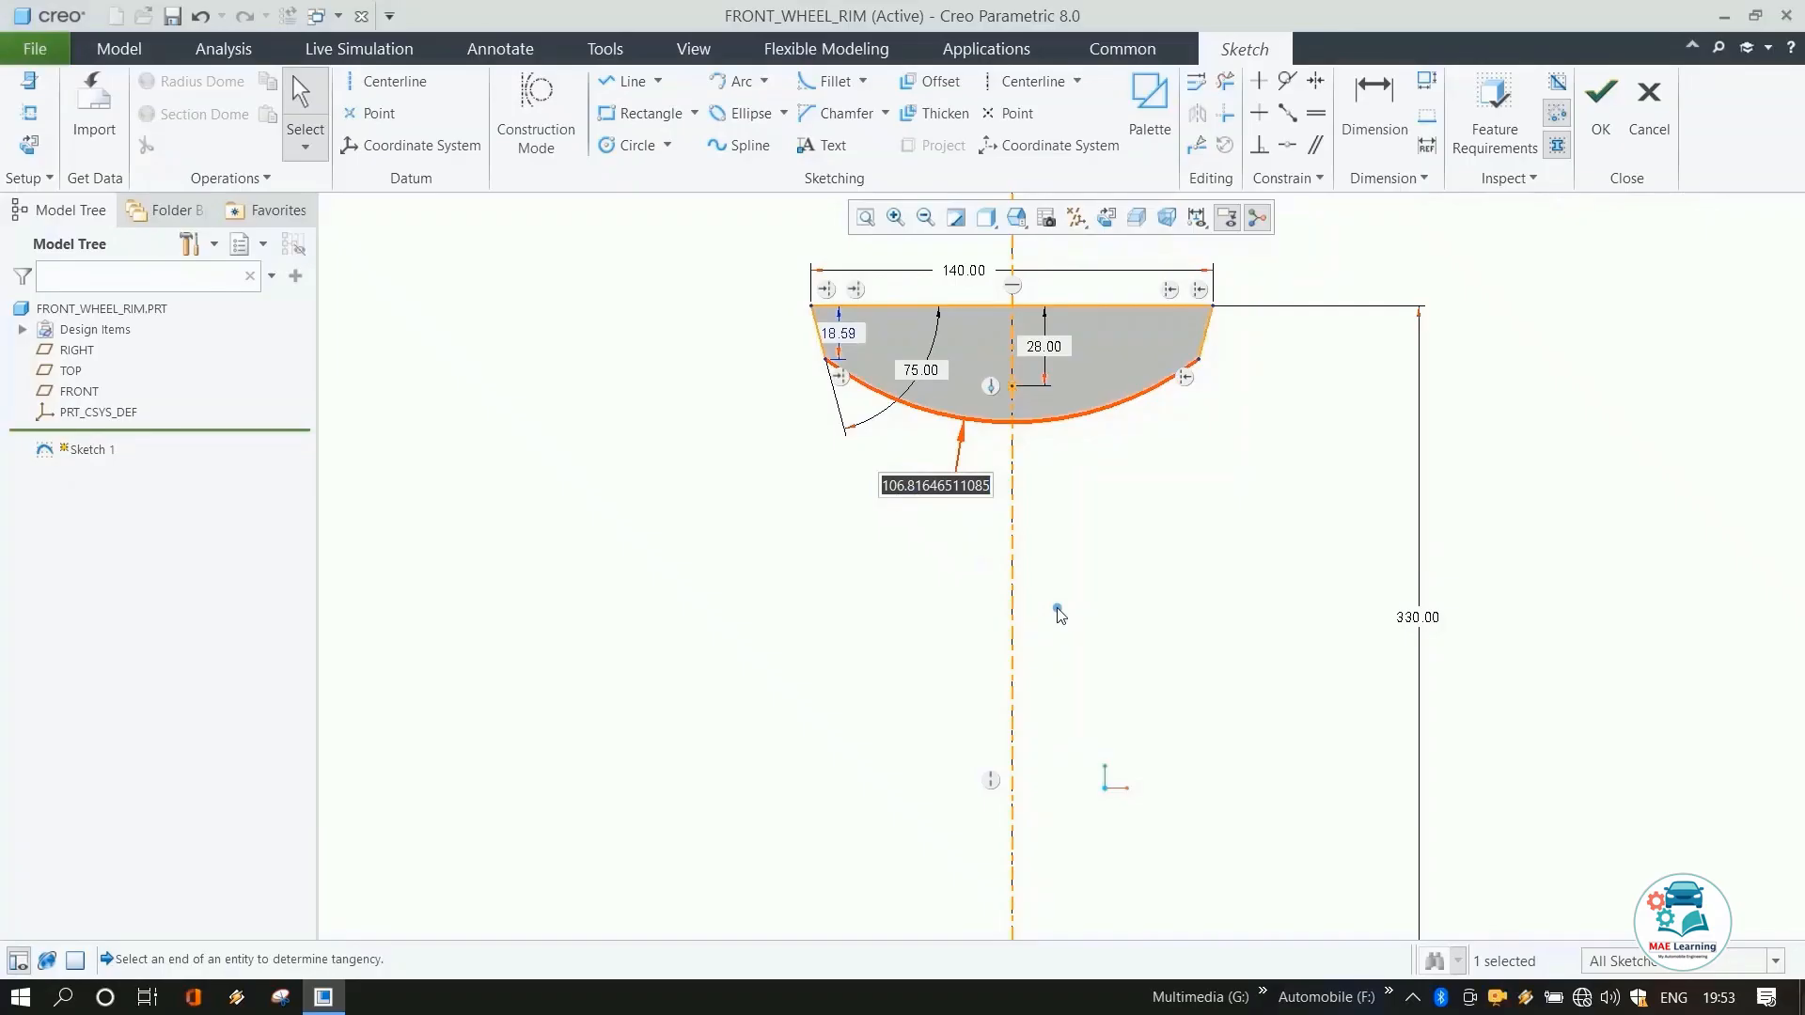
text(190)
key(Return)
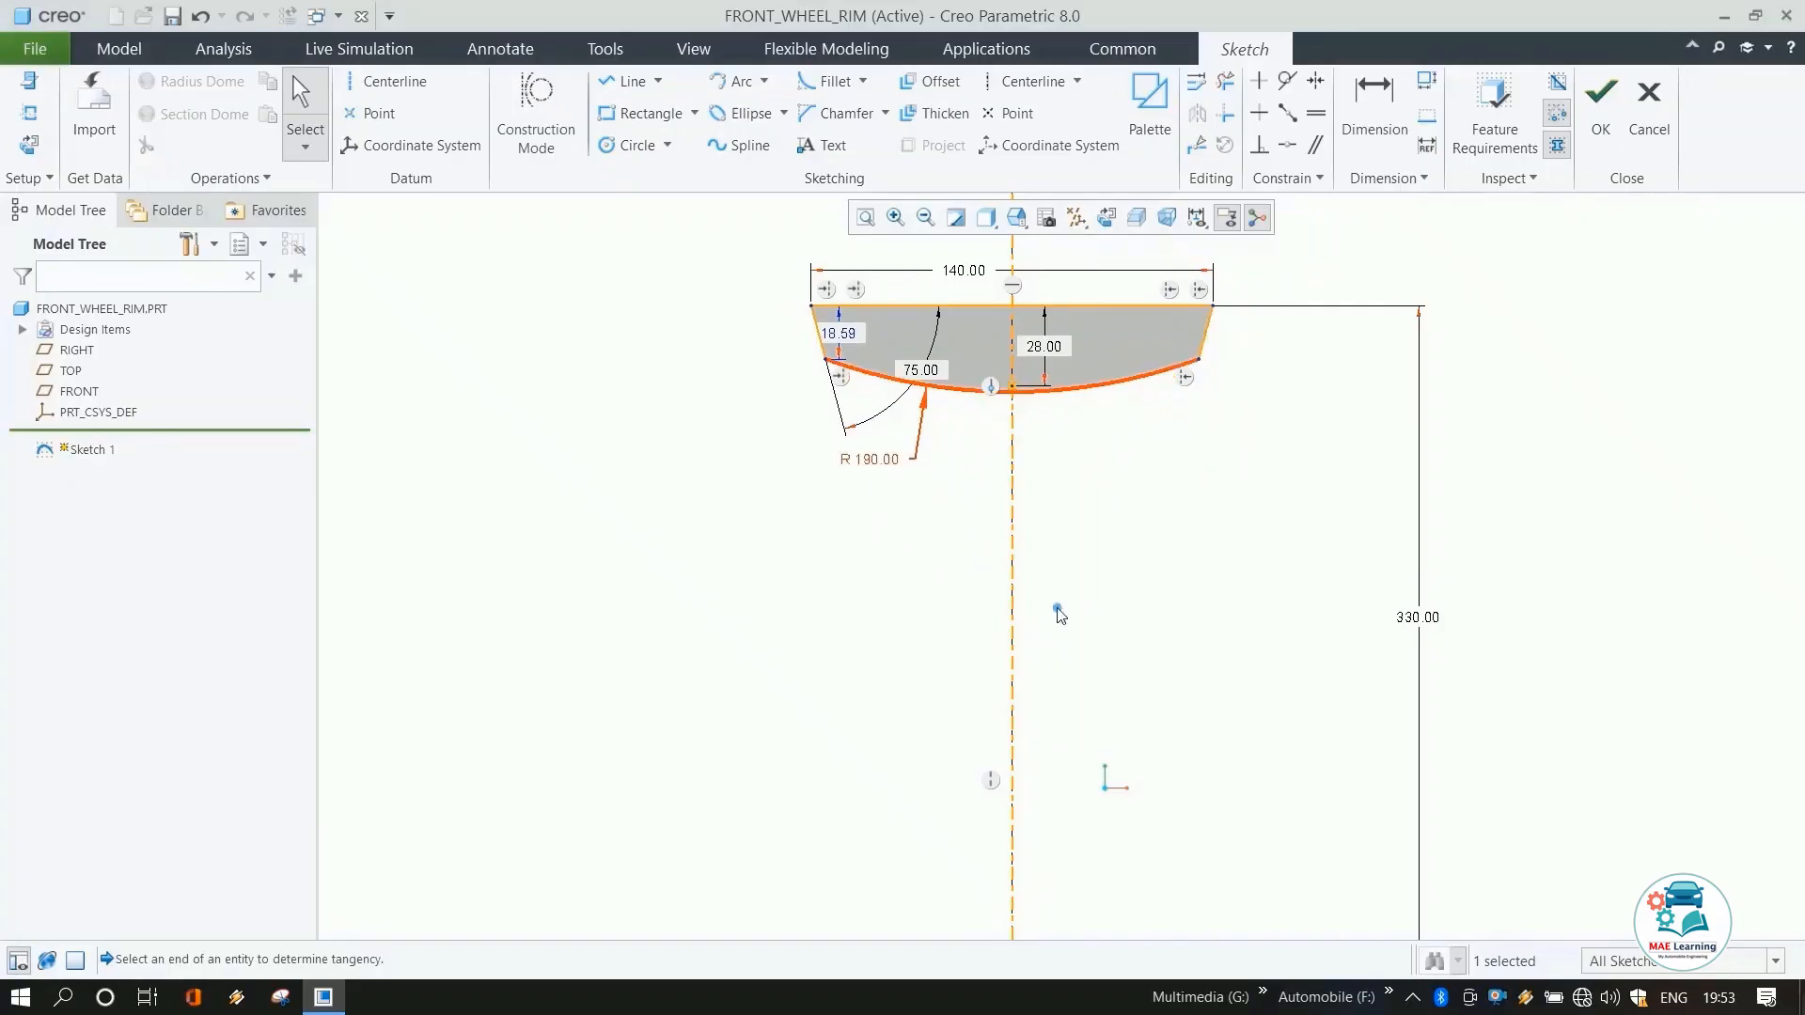
Constrain the arc to pass through the point on the vertical centerline.
click(1116, 501)
scroll(1061, 378, down, 1)
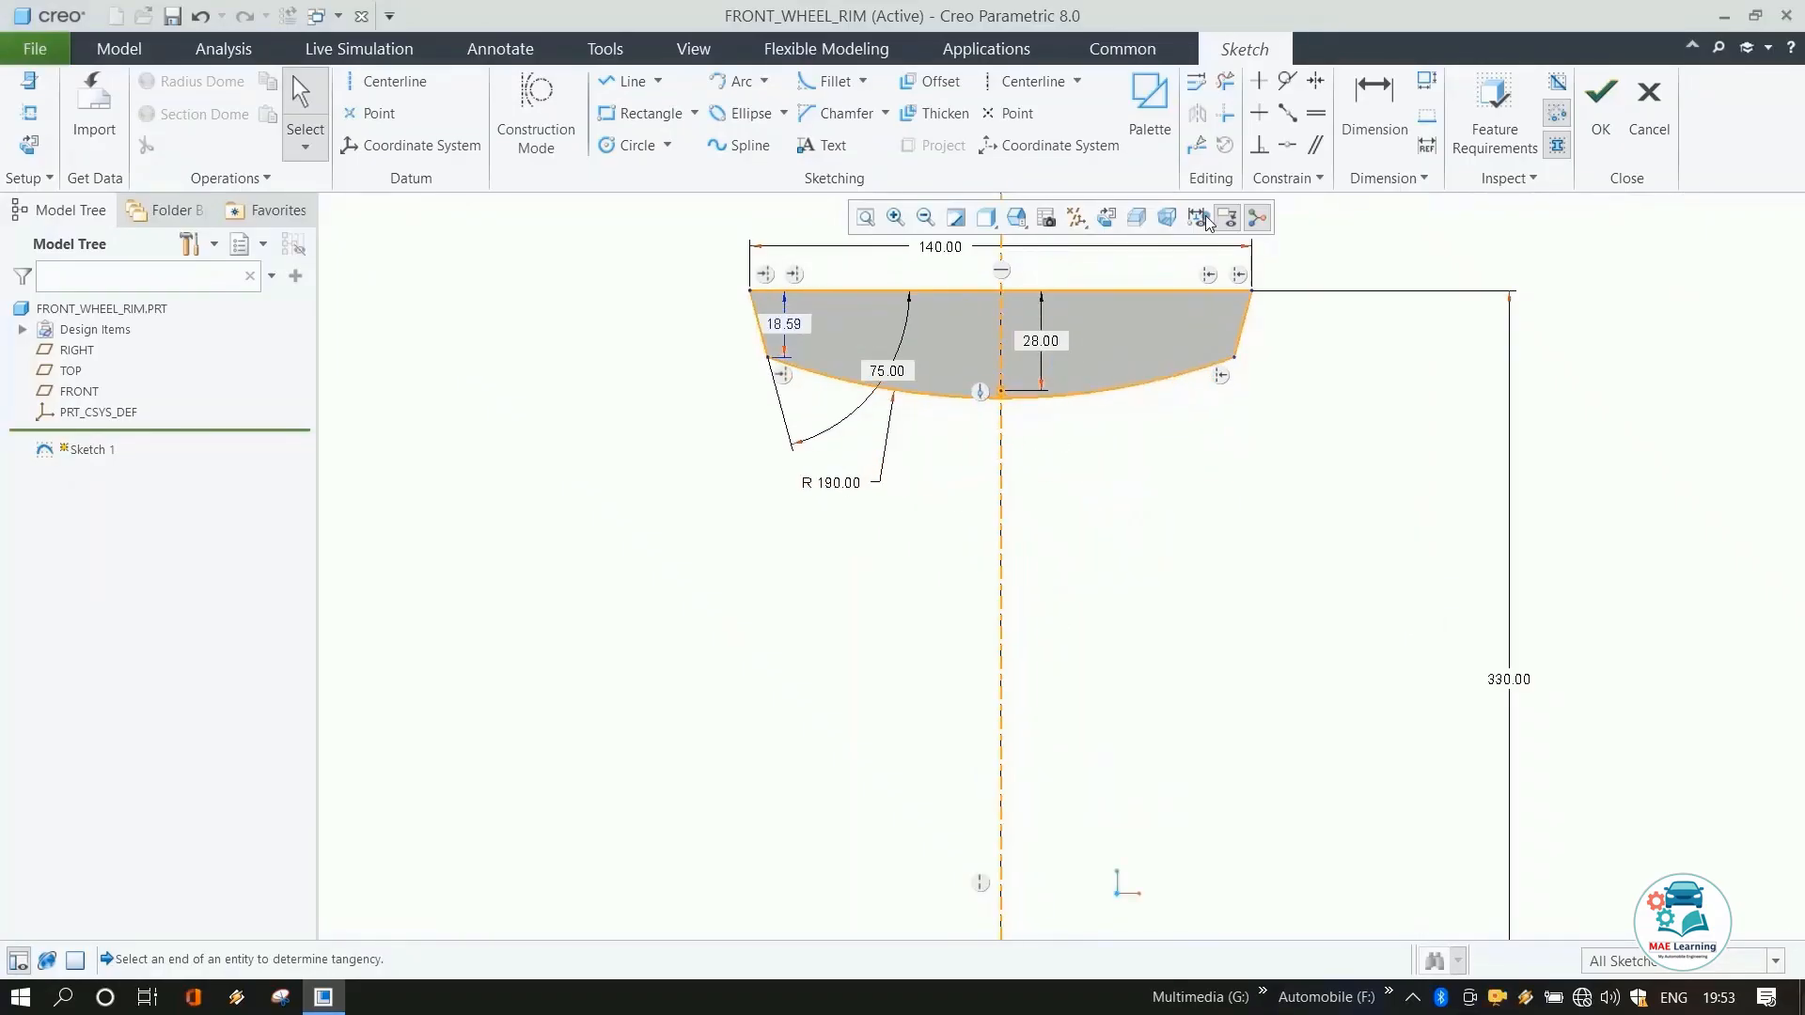
click(1297, 143)
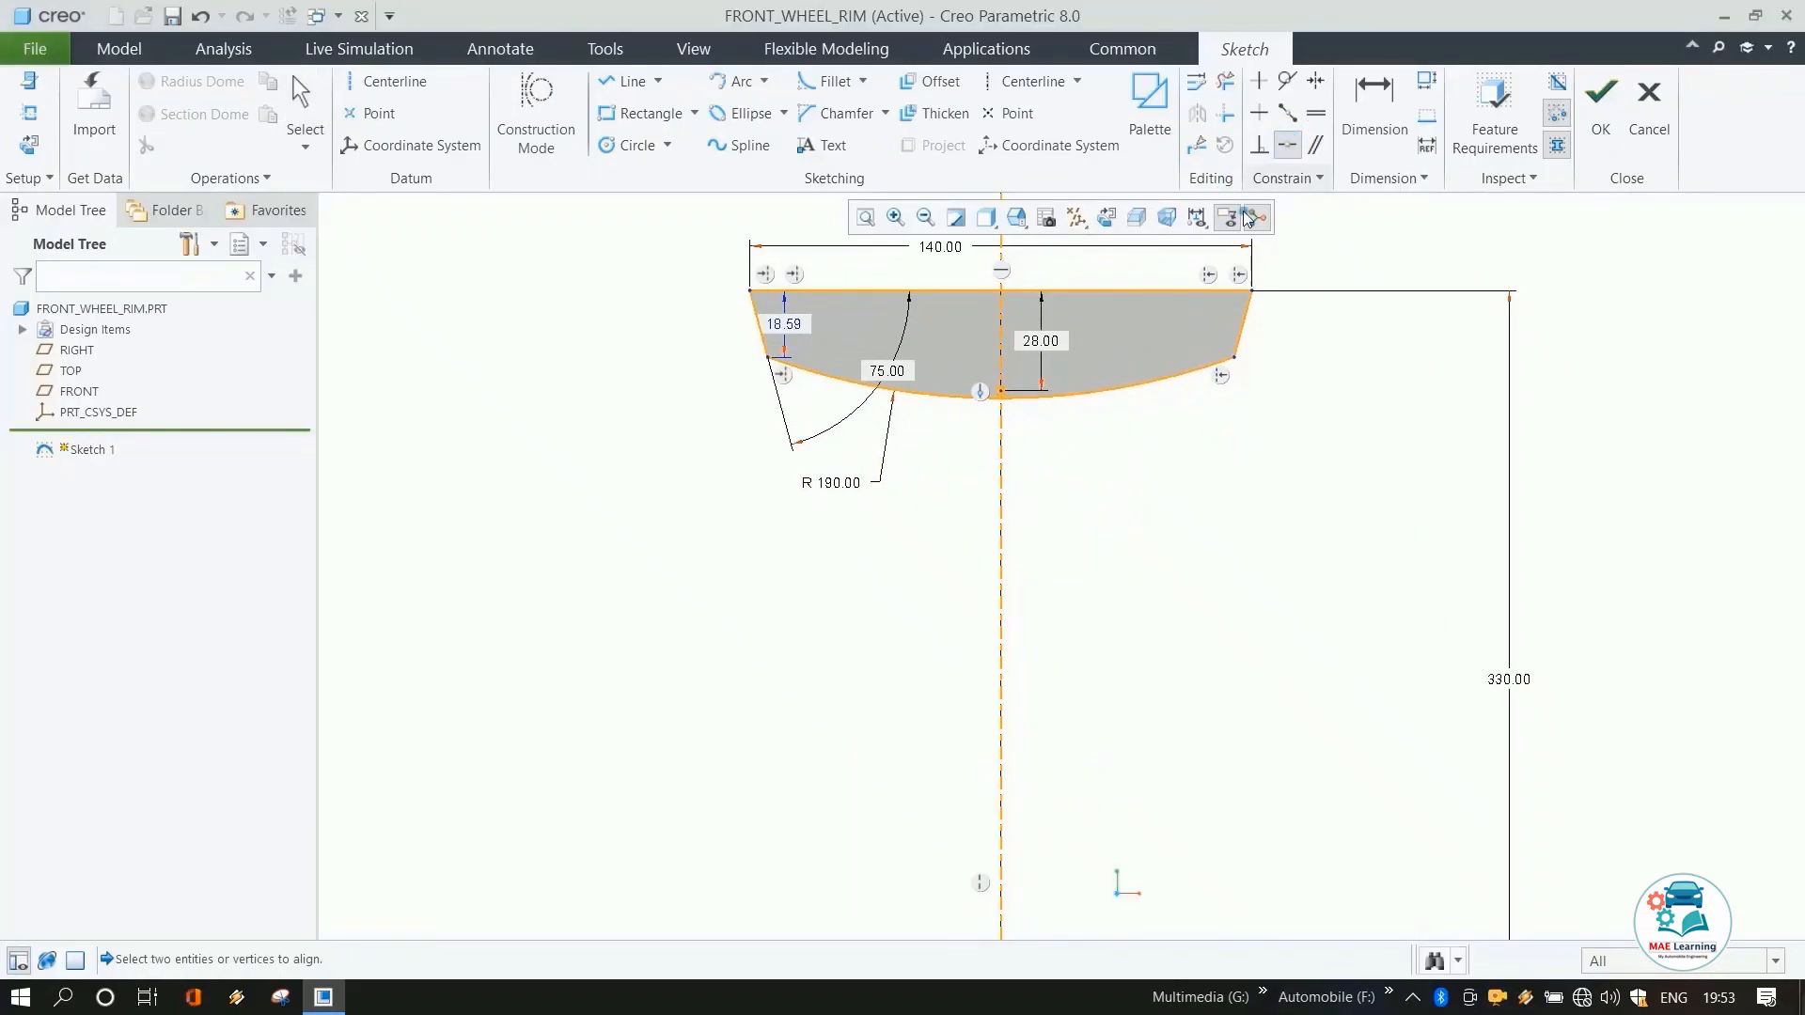
click(1041, 395)
click(1003, 391)
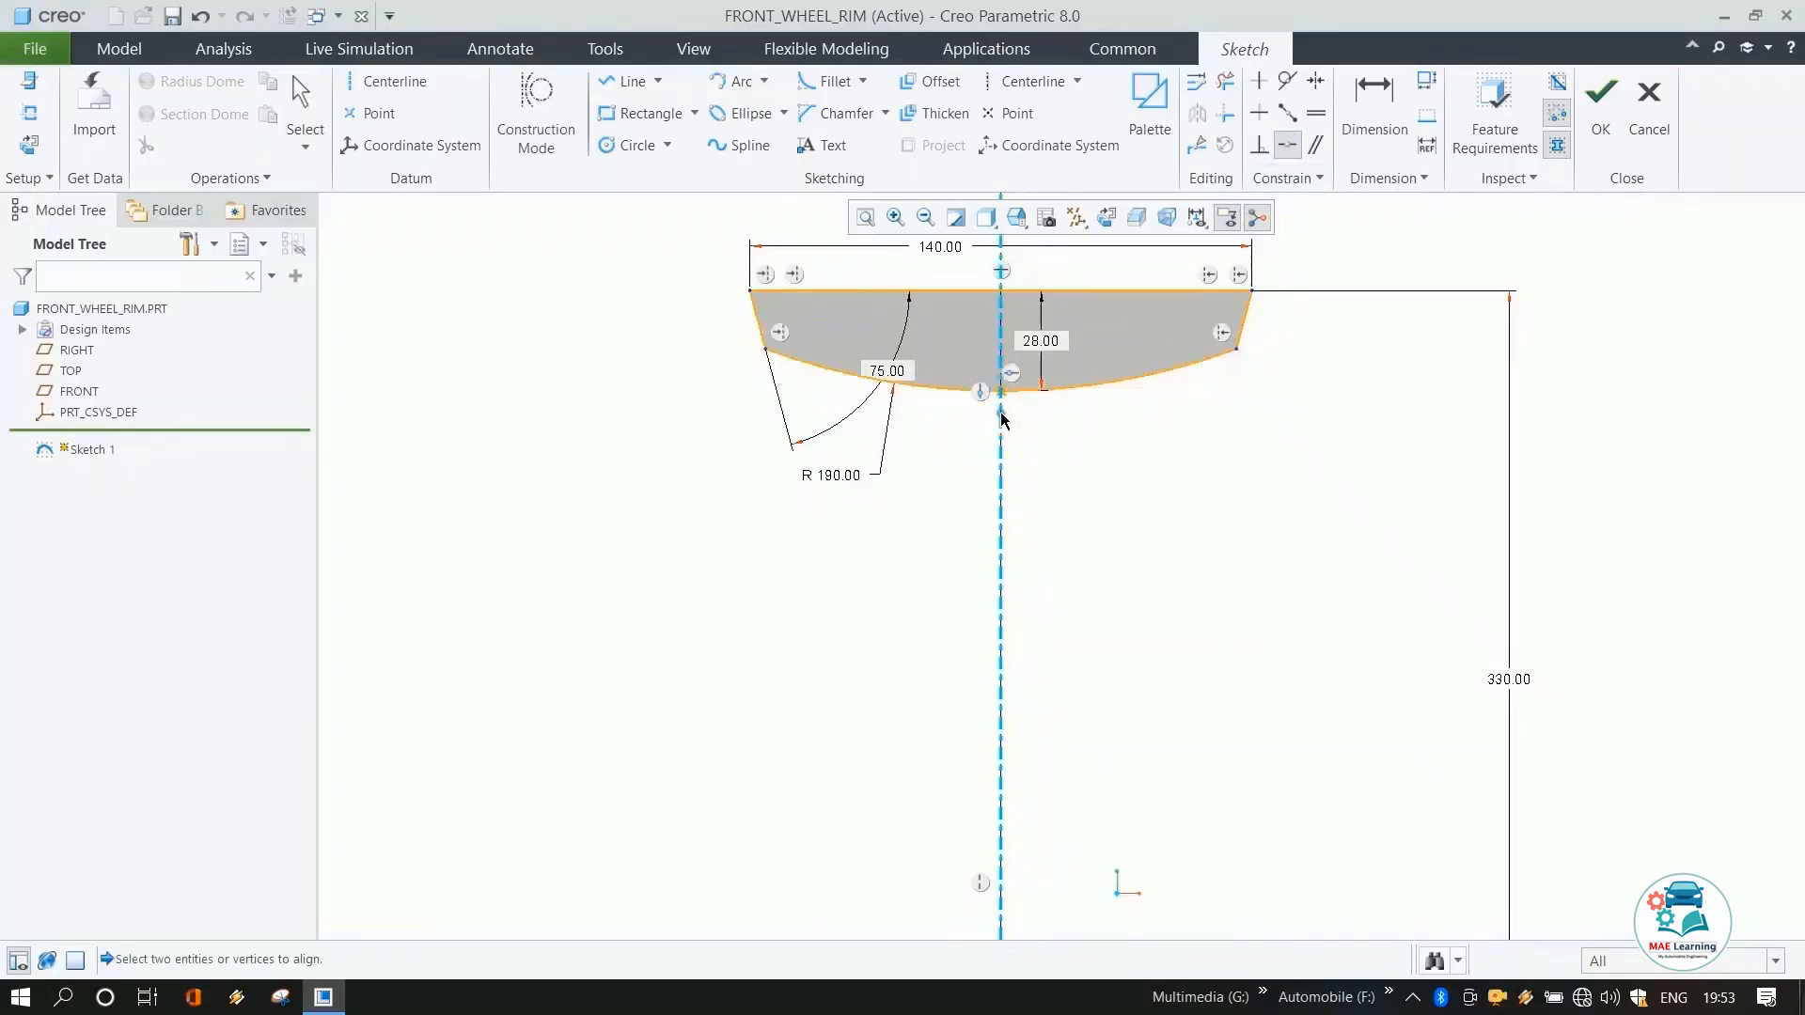
Fillet both corners where the slanted lines meet the arc.
click(829, 82)
click(1233, 348)
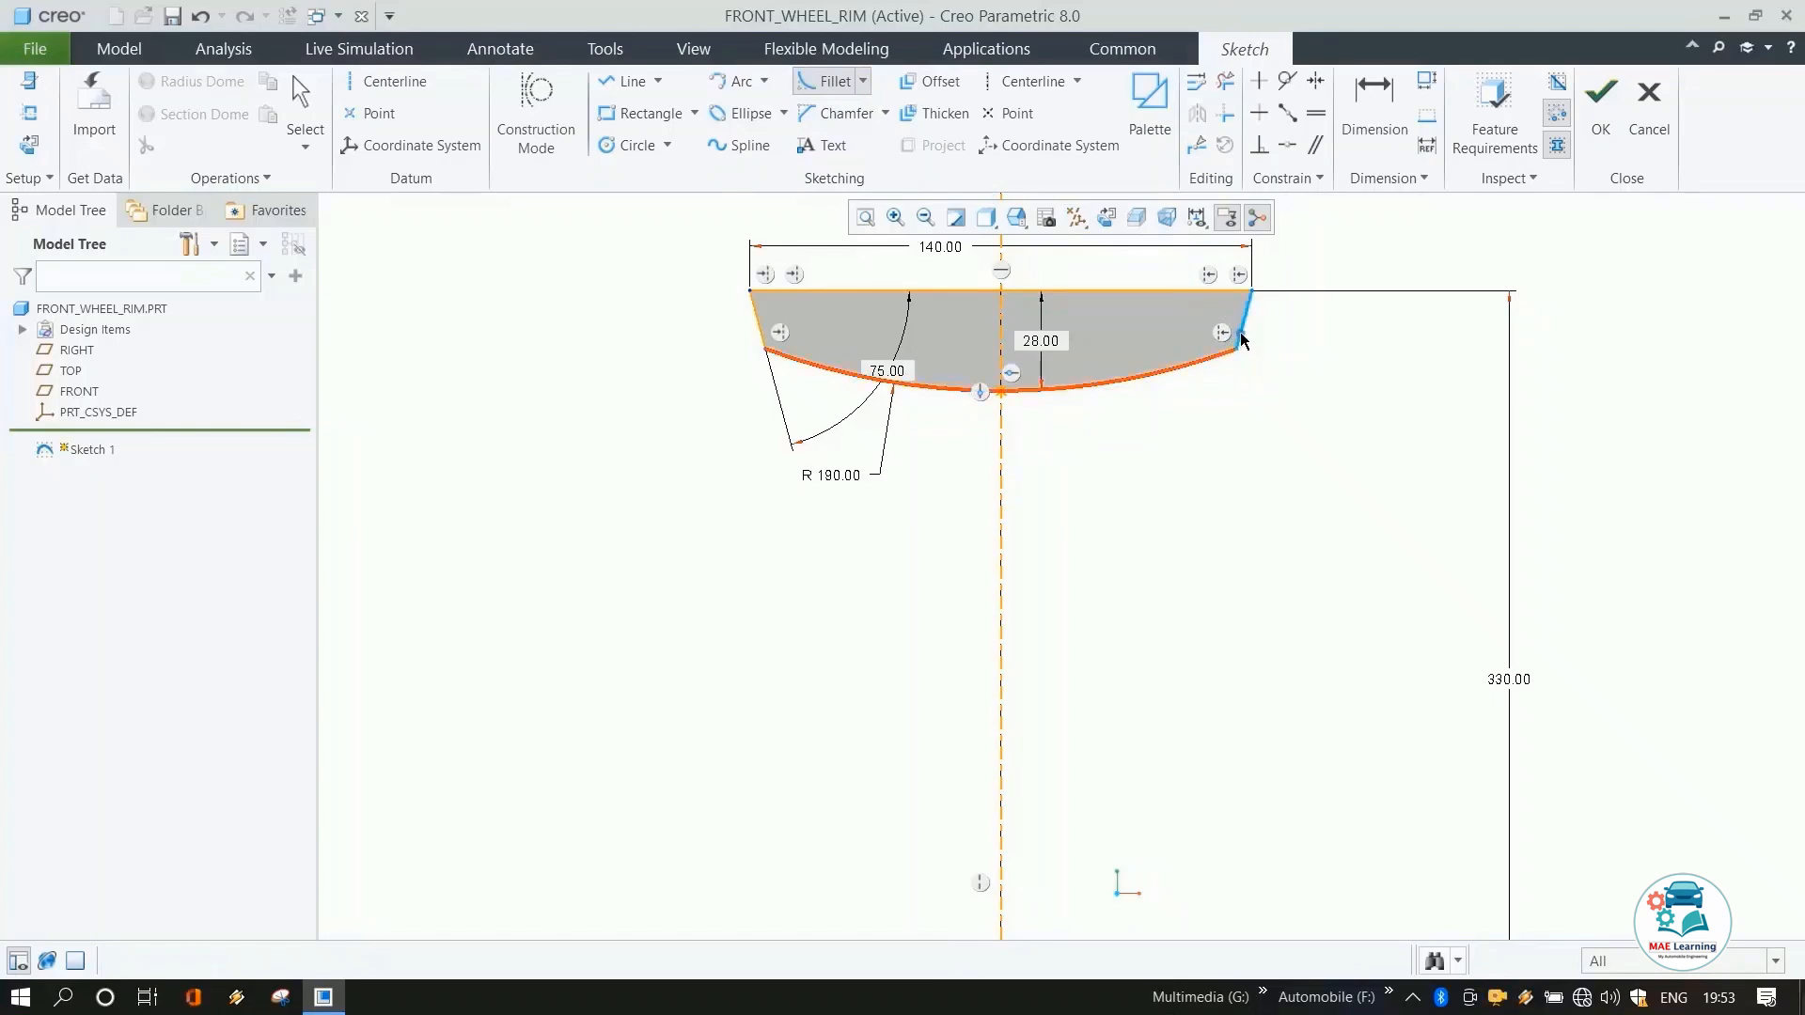
click(1241, 340)
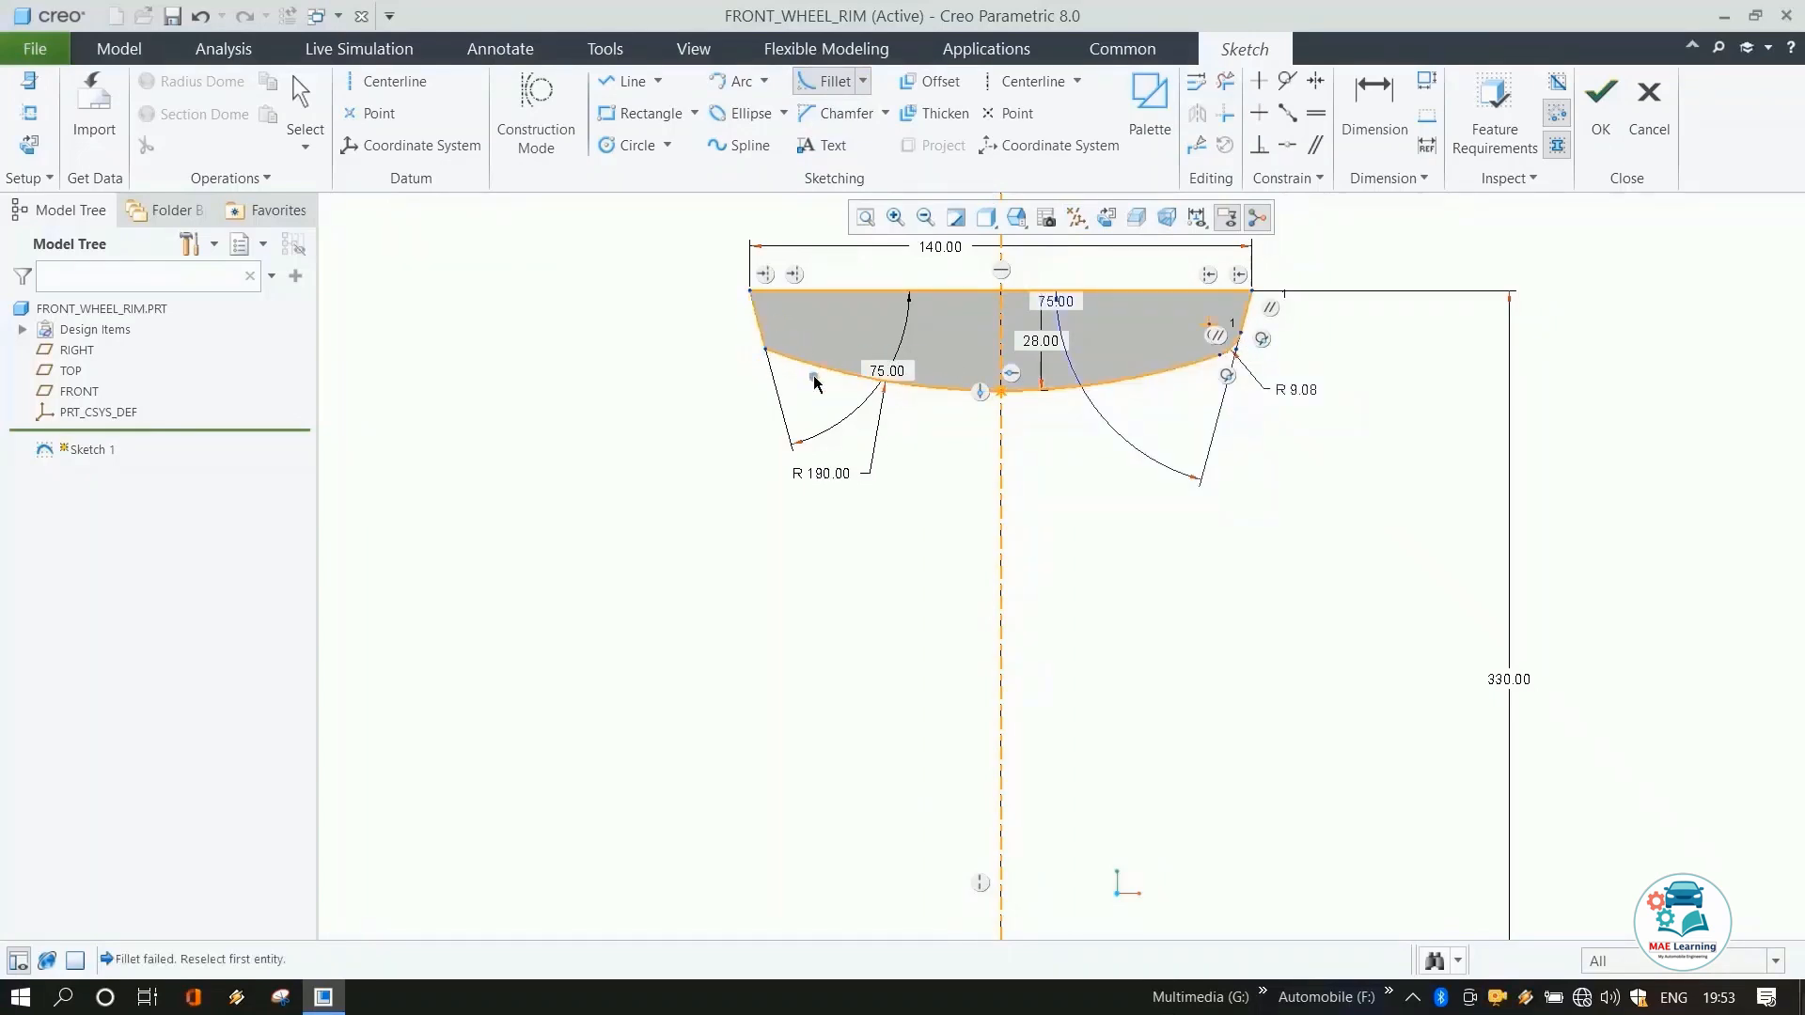
click(775, 353)
click(766, 342)
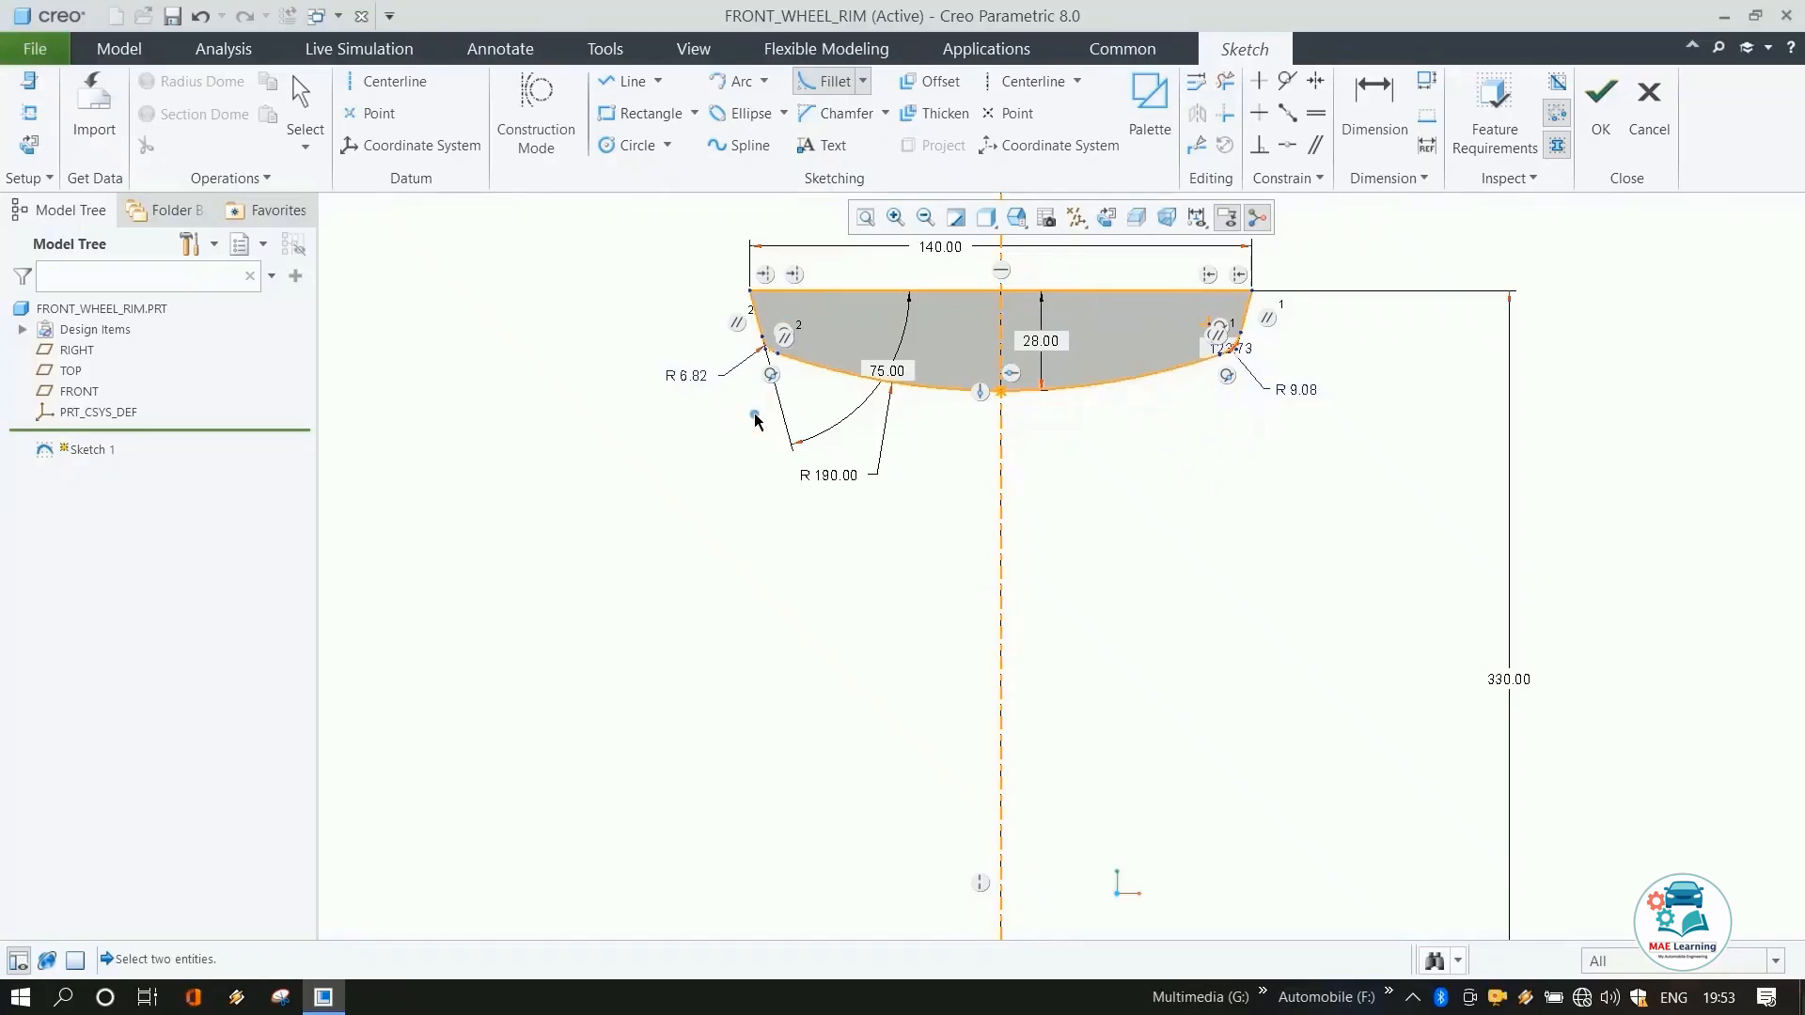
middle_click(1124, 518)
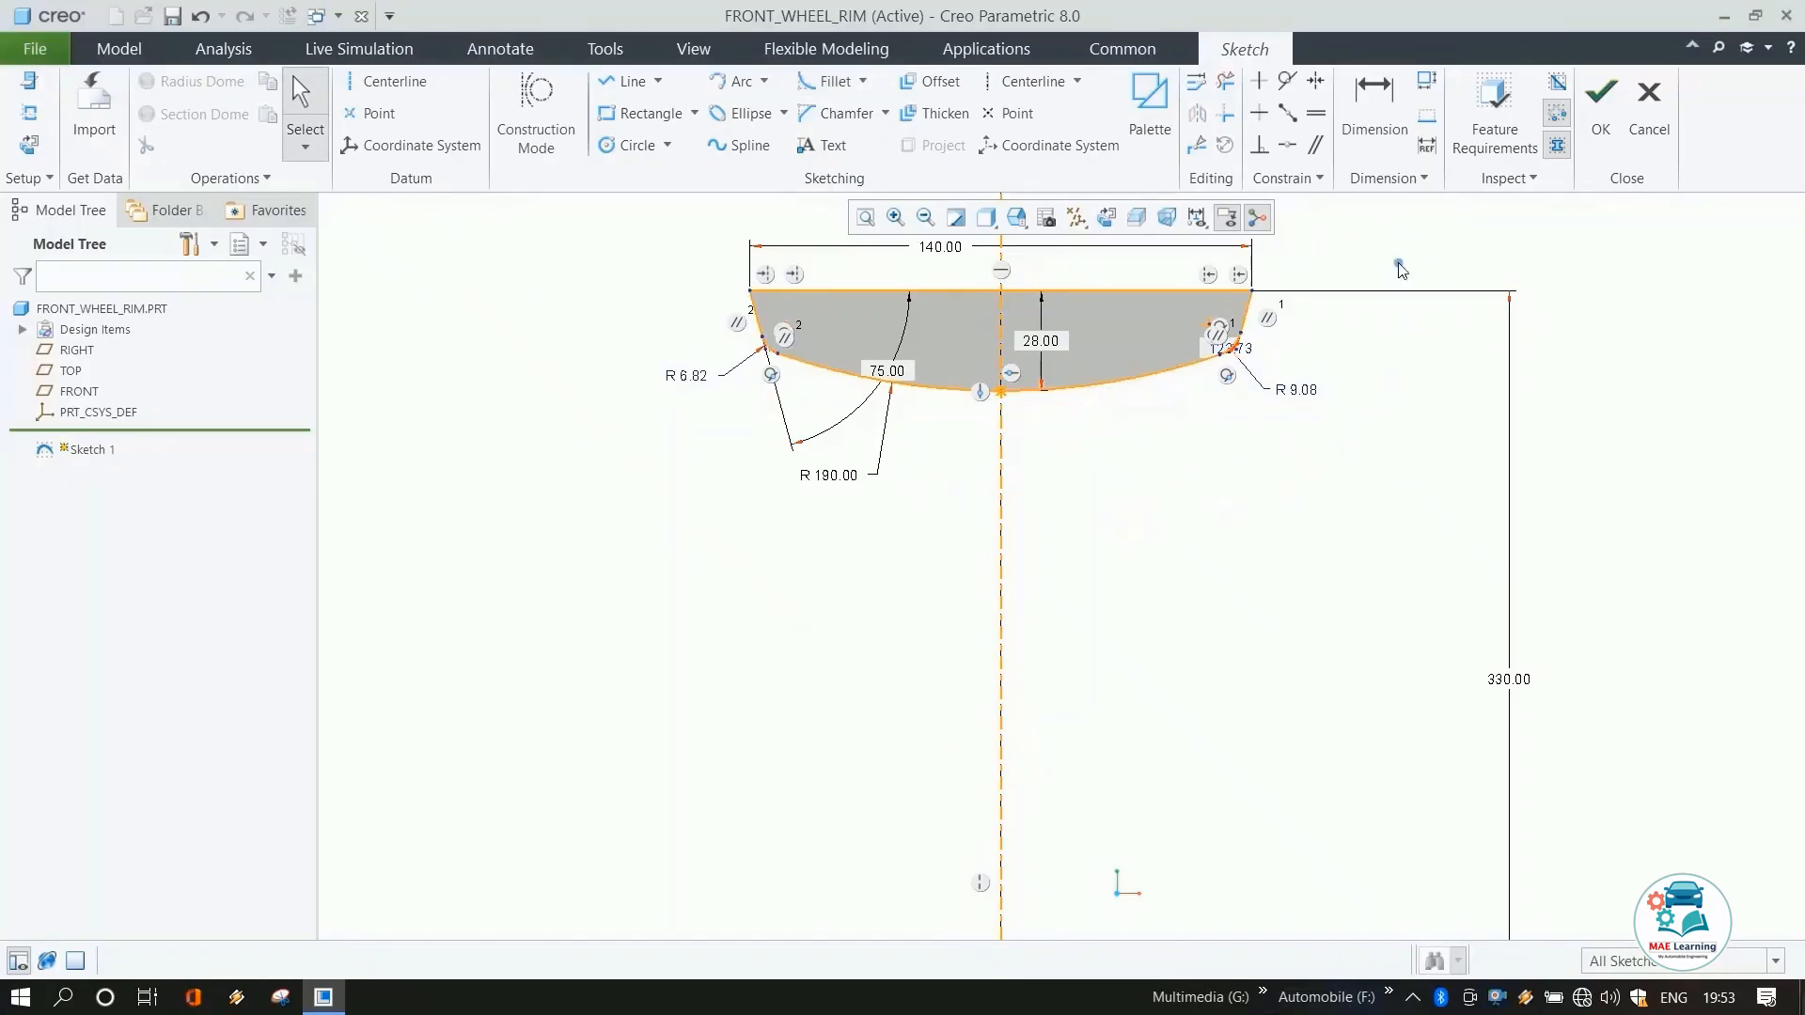
Constrain the two corner fillets to equal radii and set the radius to 5 mm.
click(1317, 113)
click(1309, 391)
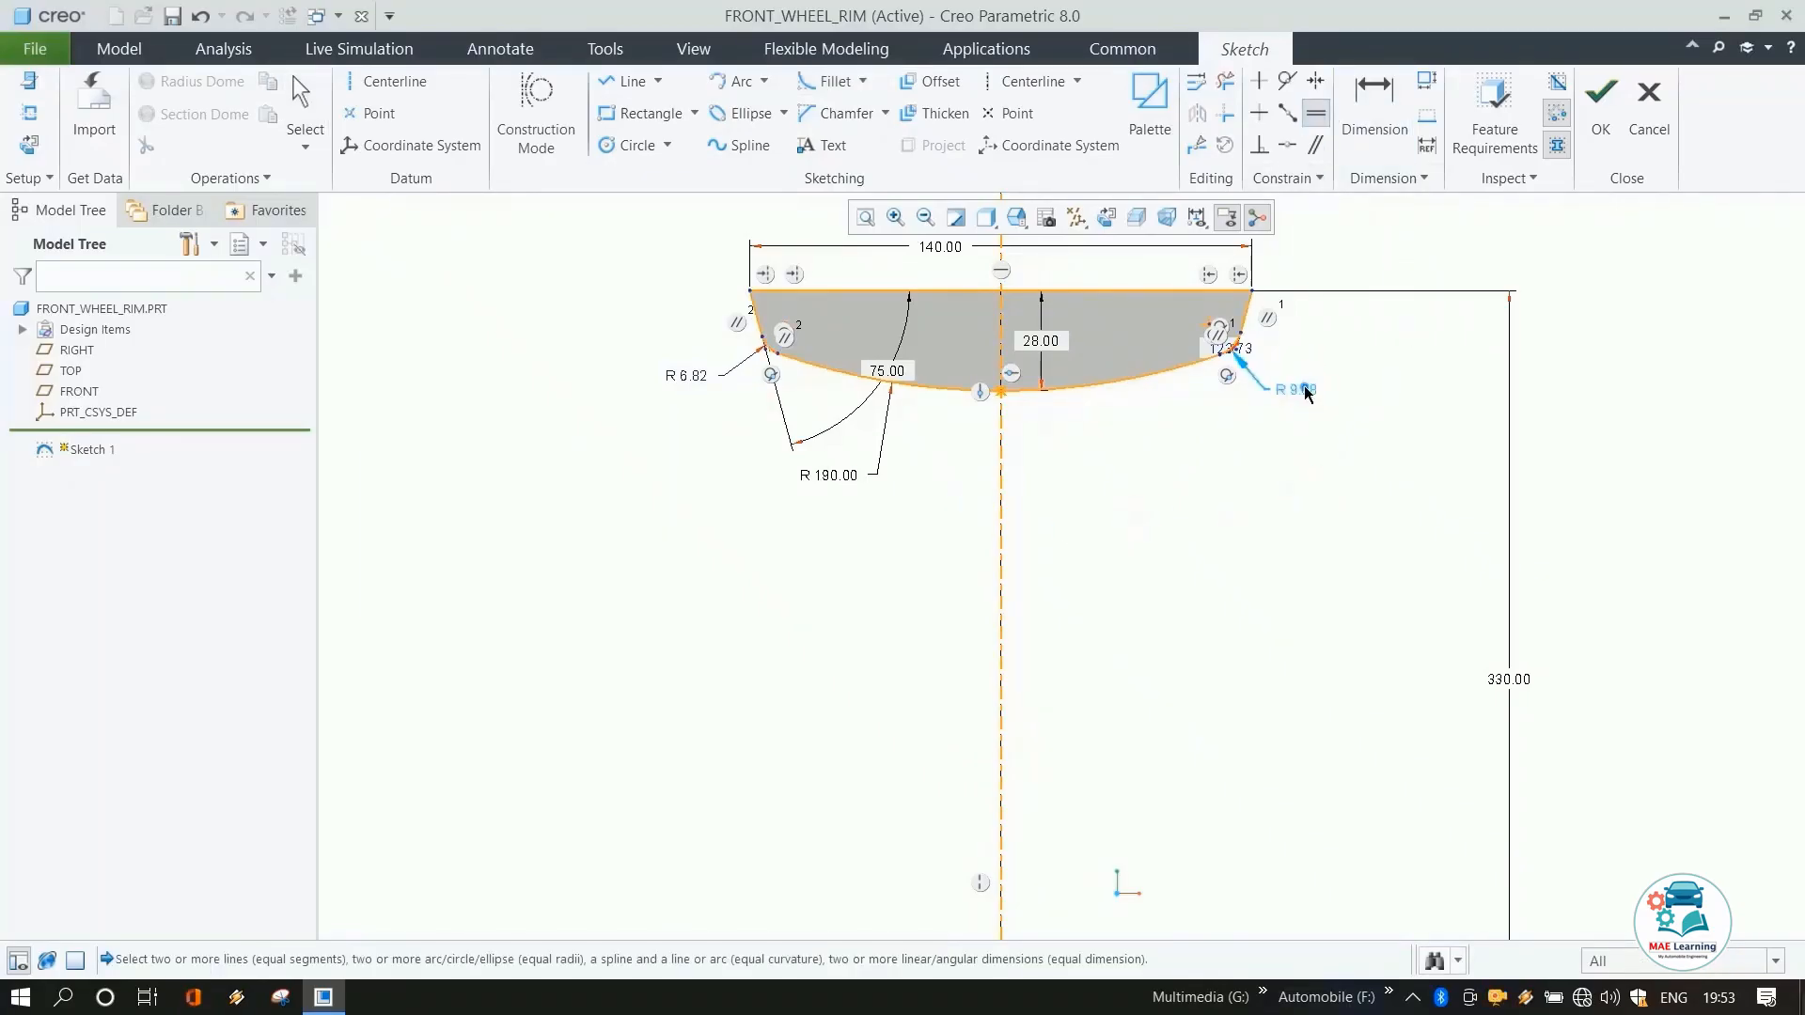
click(667, 375)
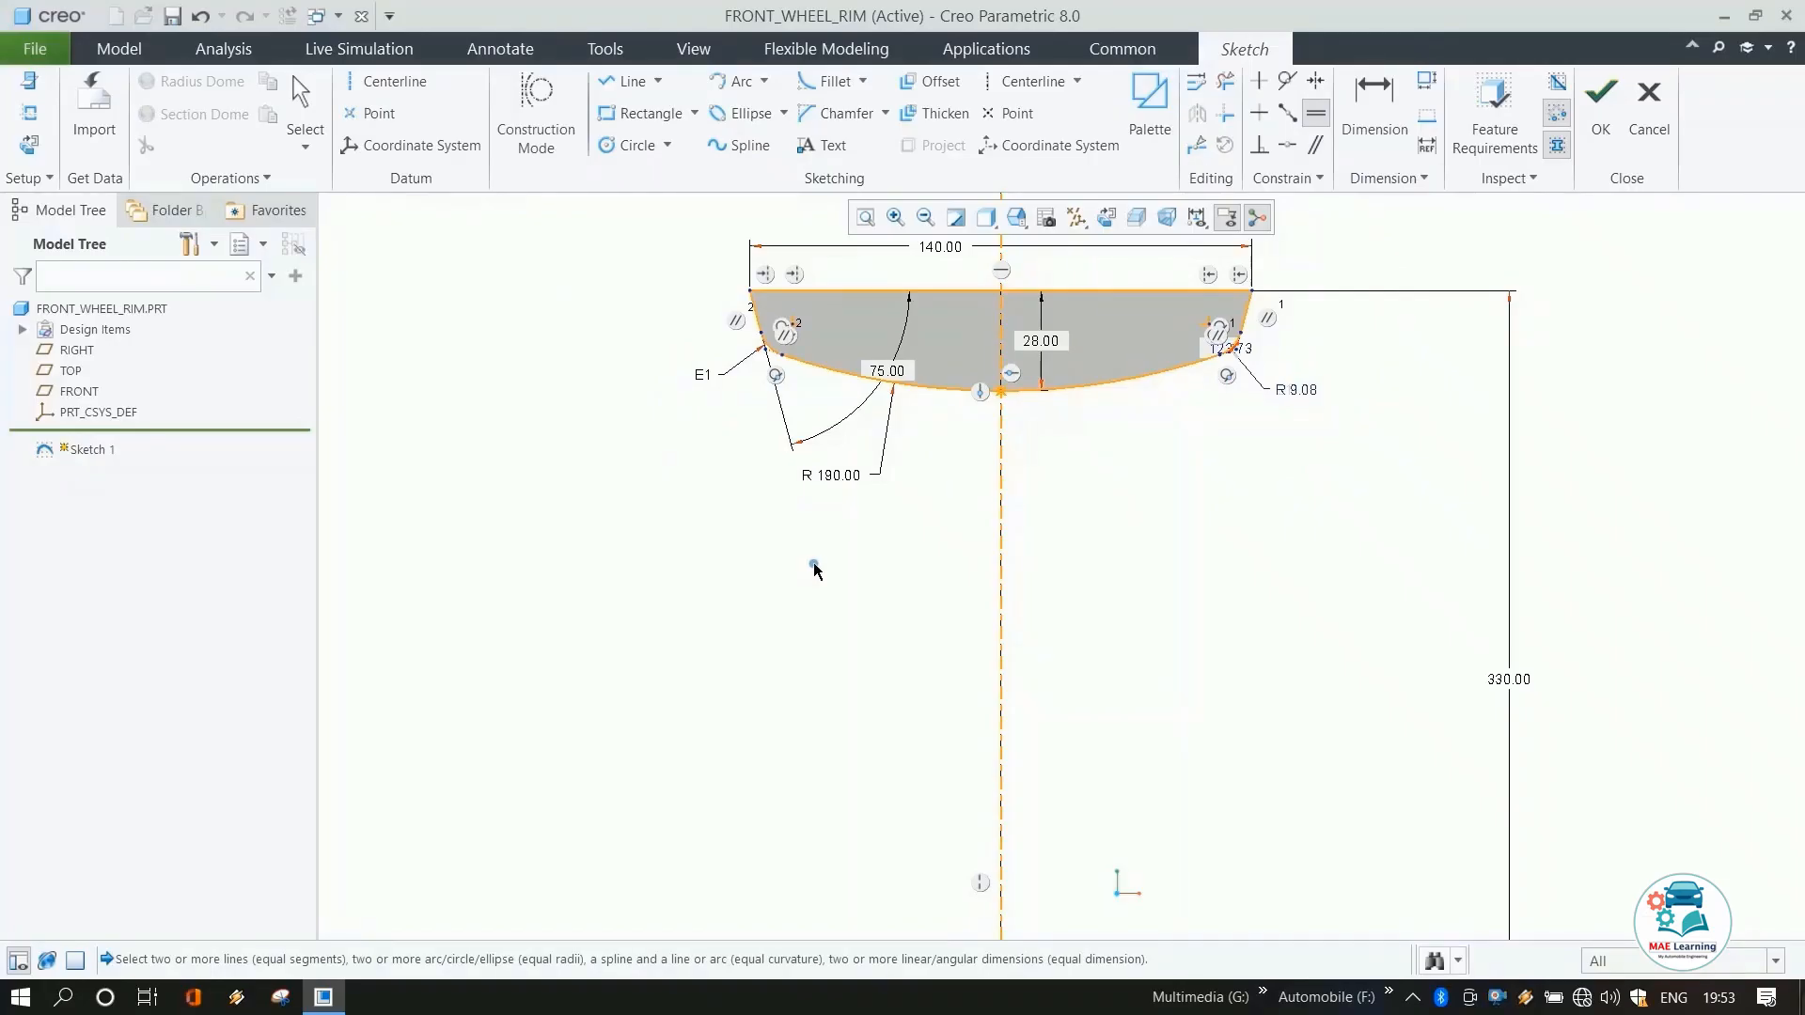
middle_click(1126, 496)
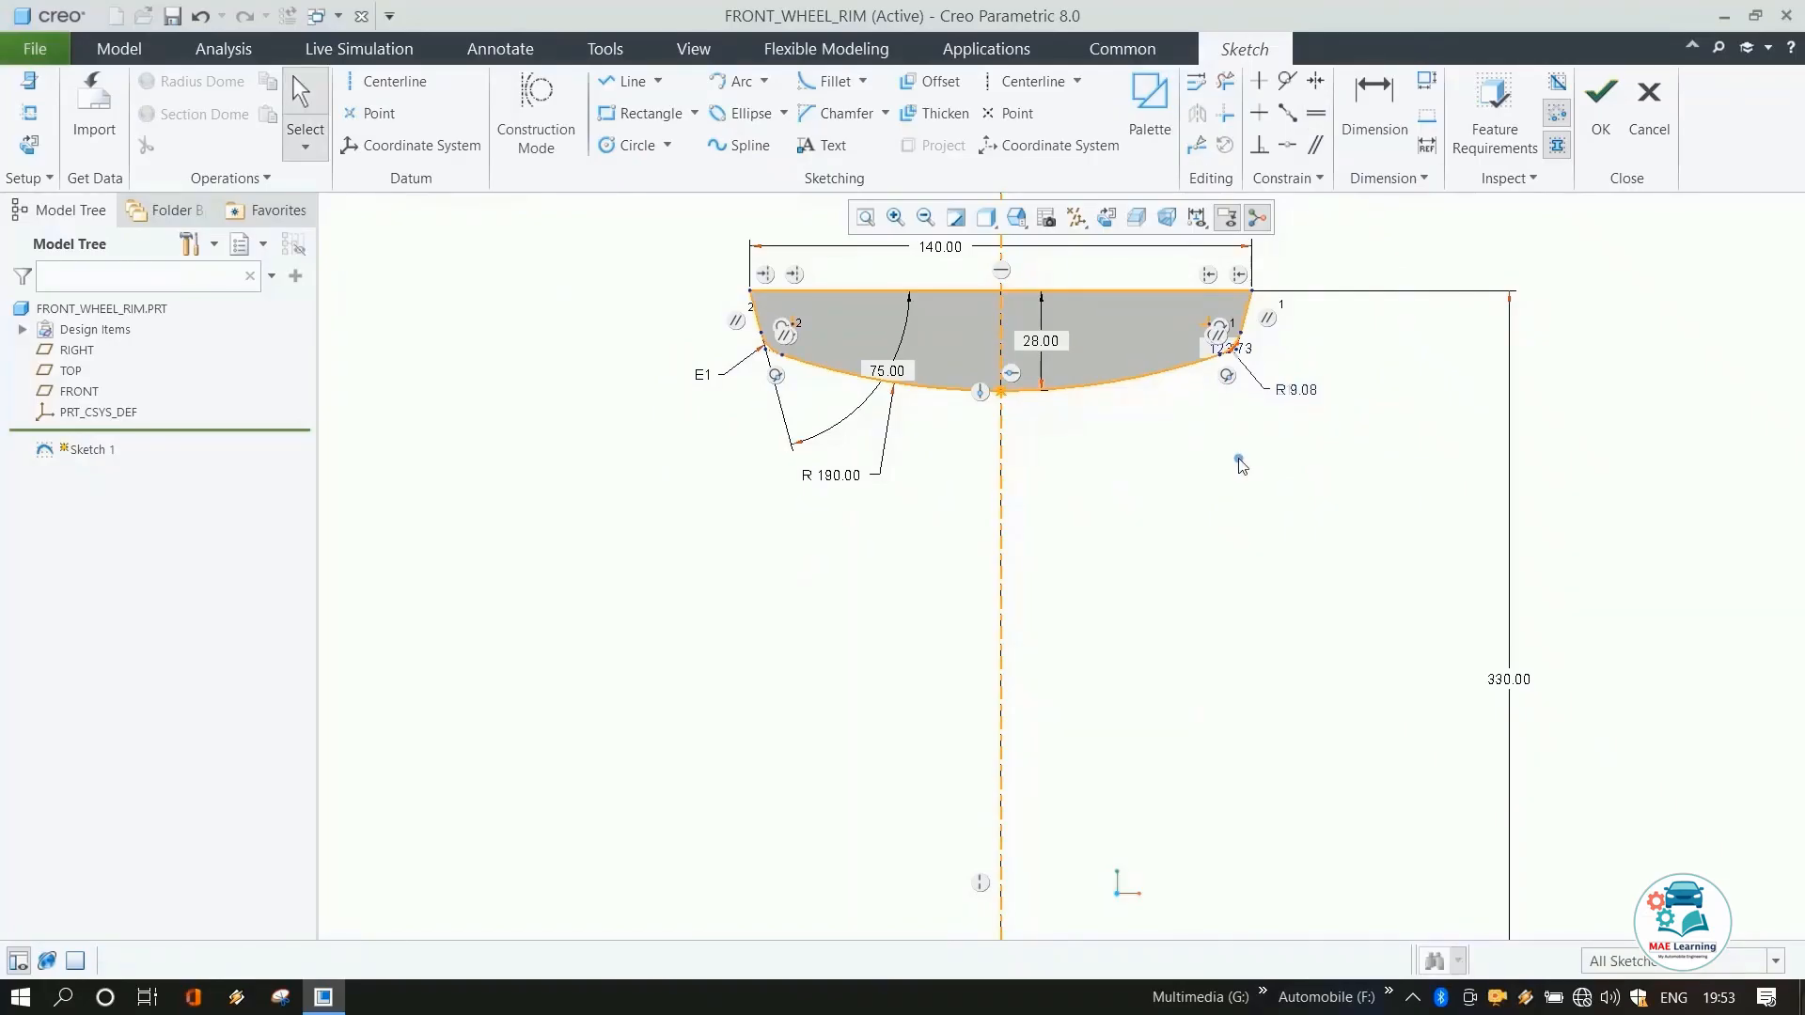
double_click(1296, 393)
text(5)
key(Return)
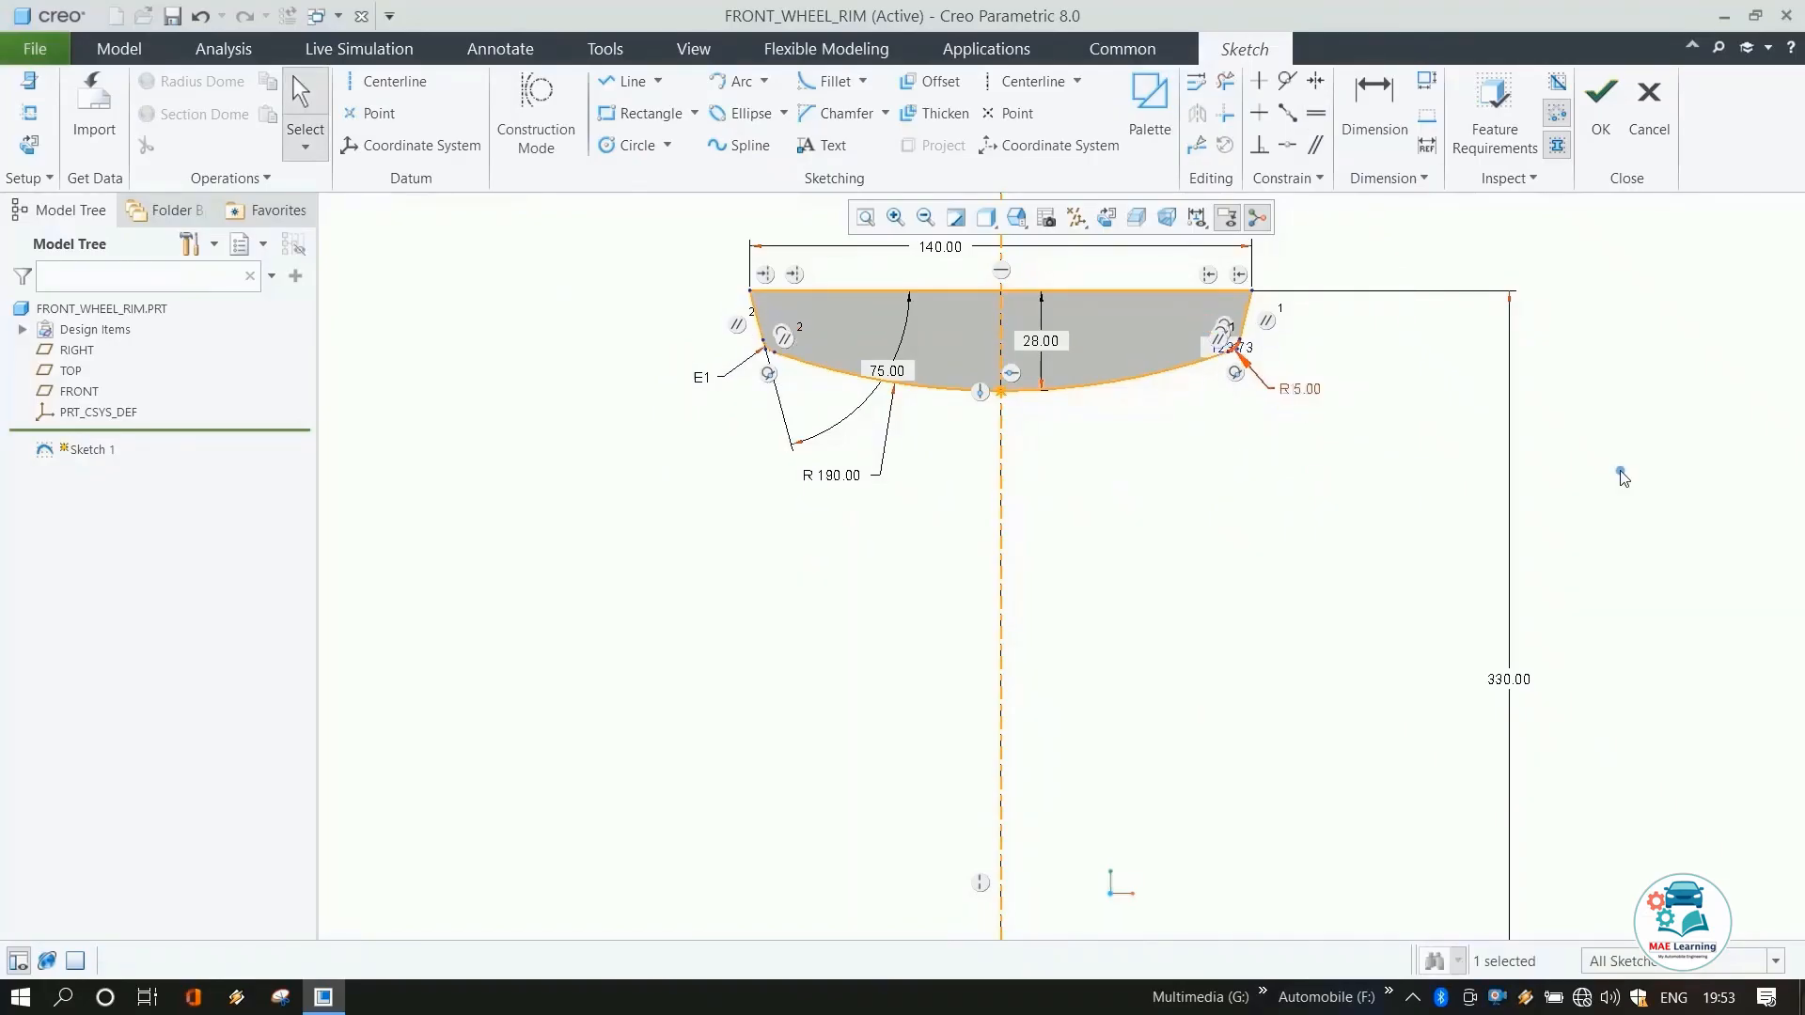
Finish the sketch and revolve it 360° about its internal centerline into a solid.
scroll(994, 609, down, 3)
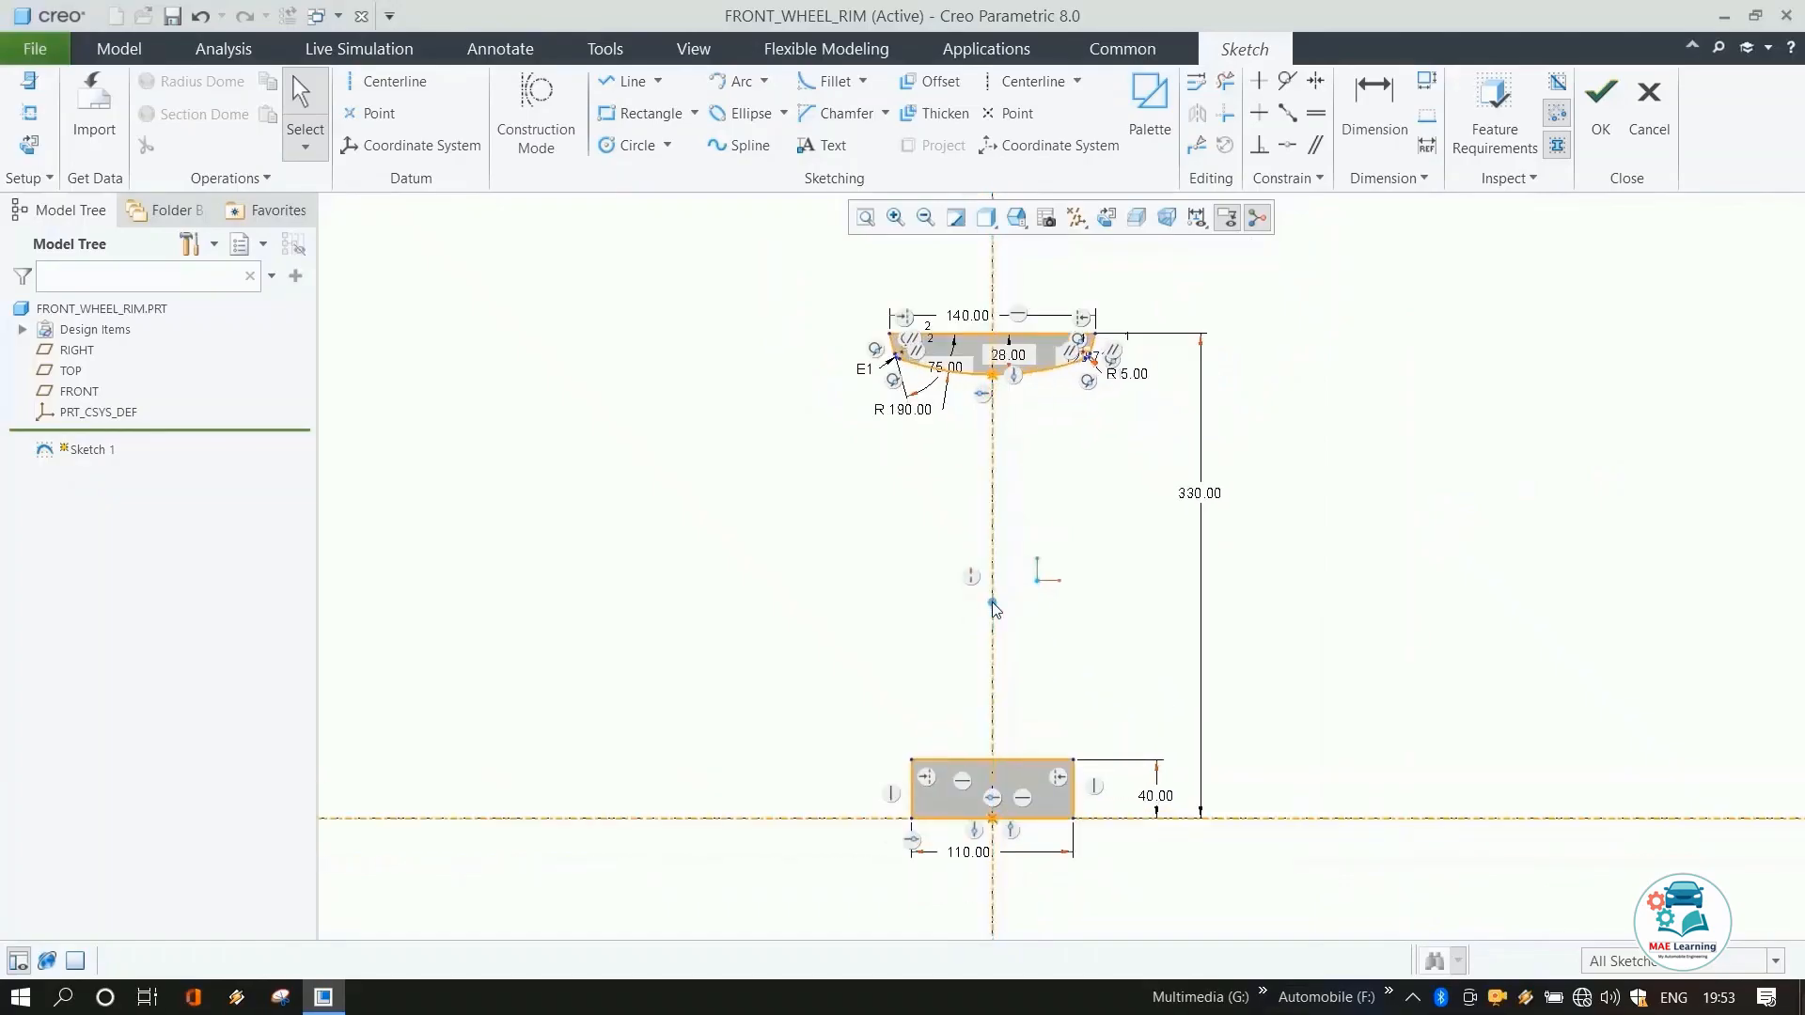
click(1595, 150)
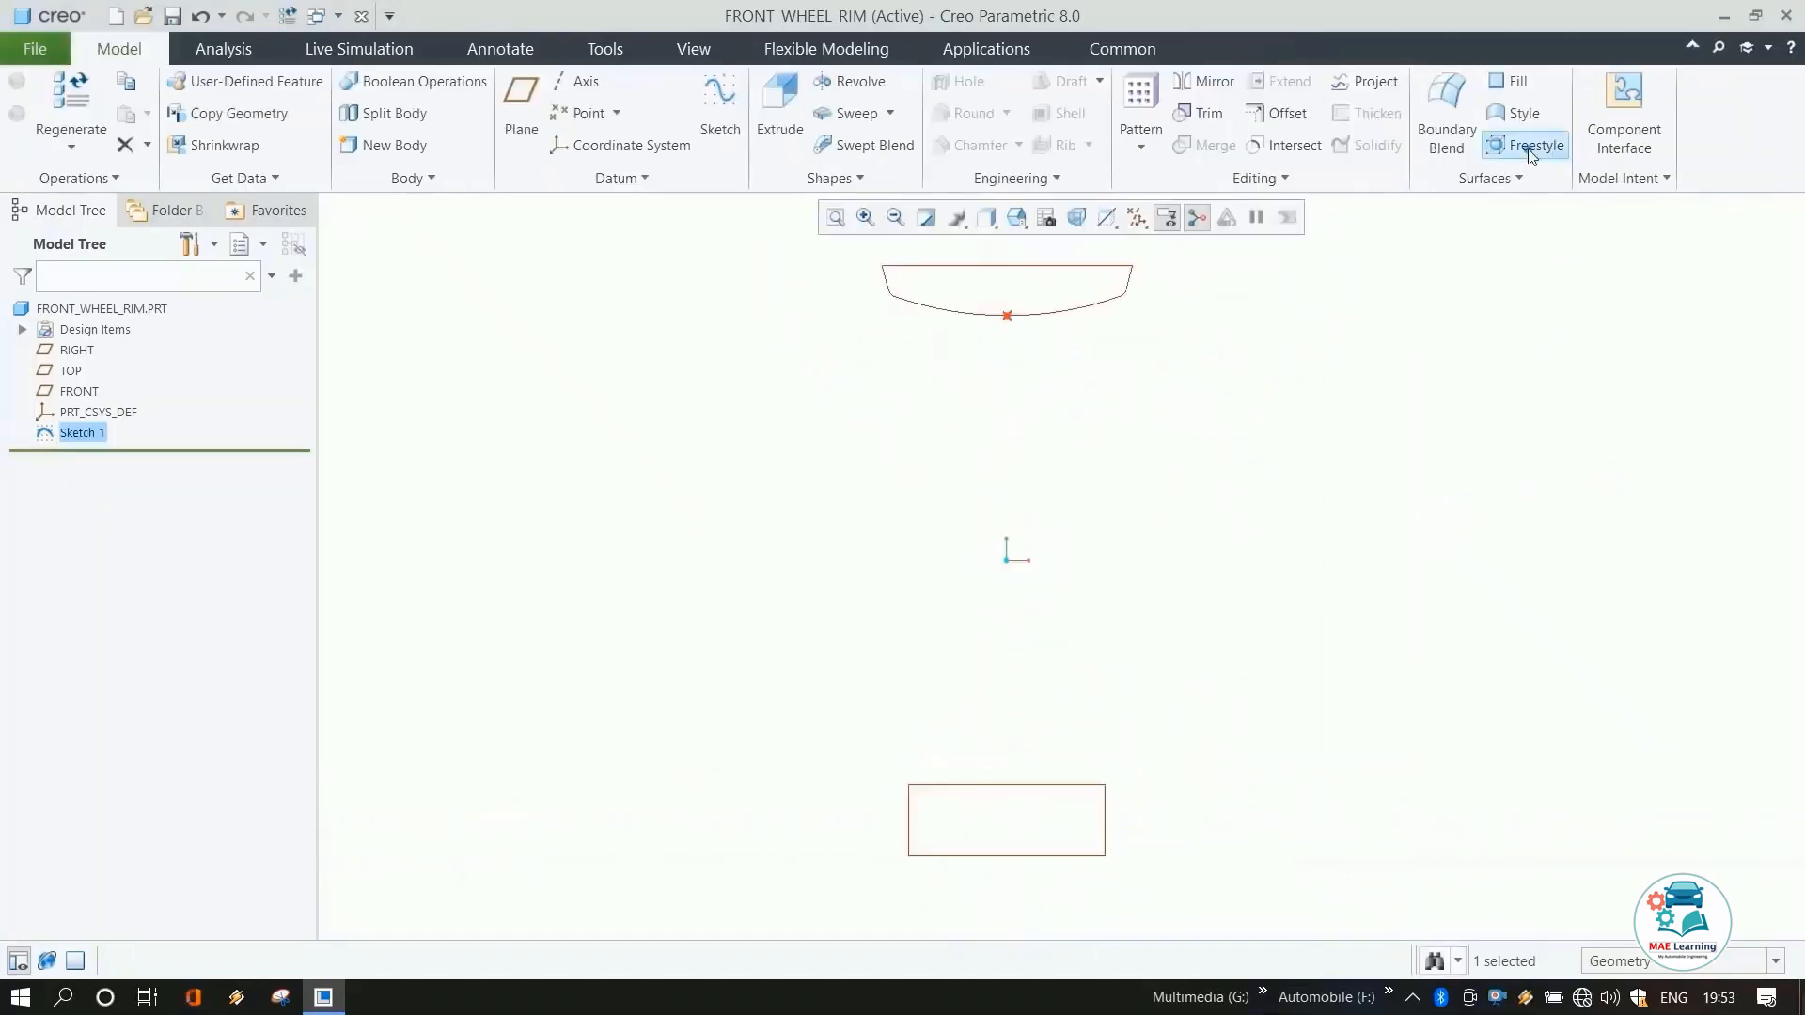
click(849, 80)
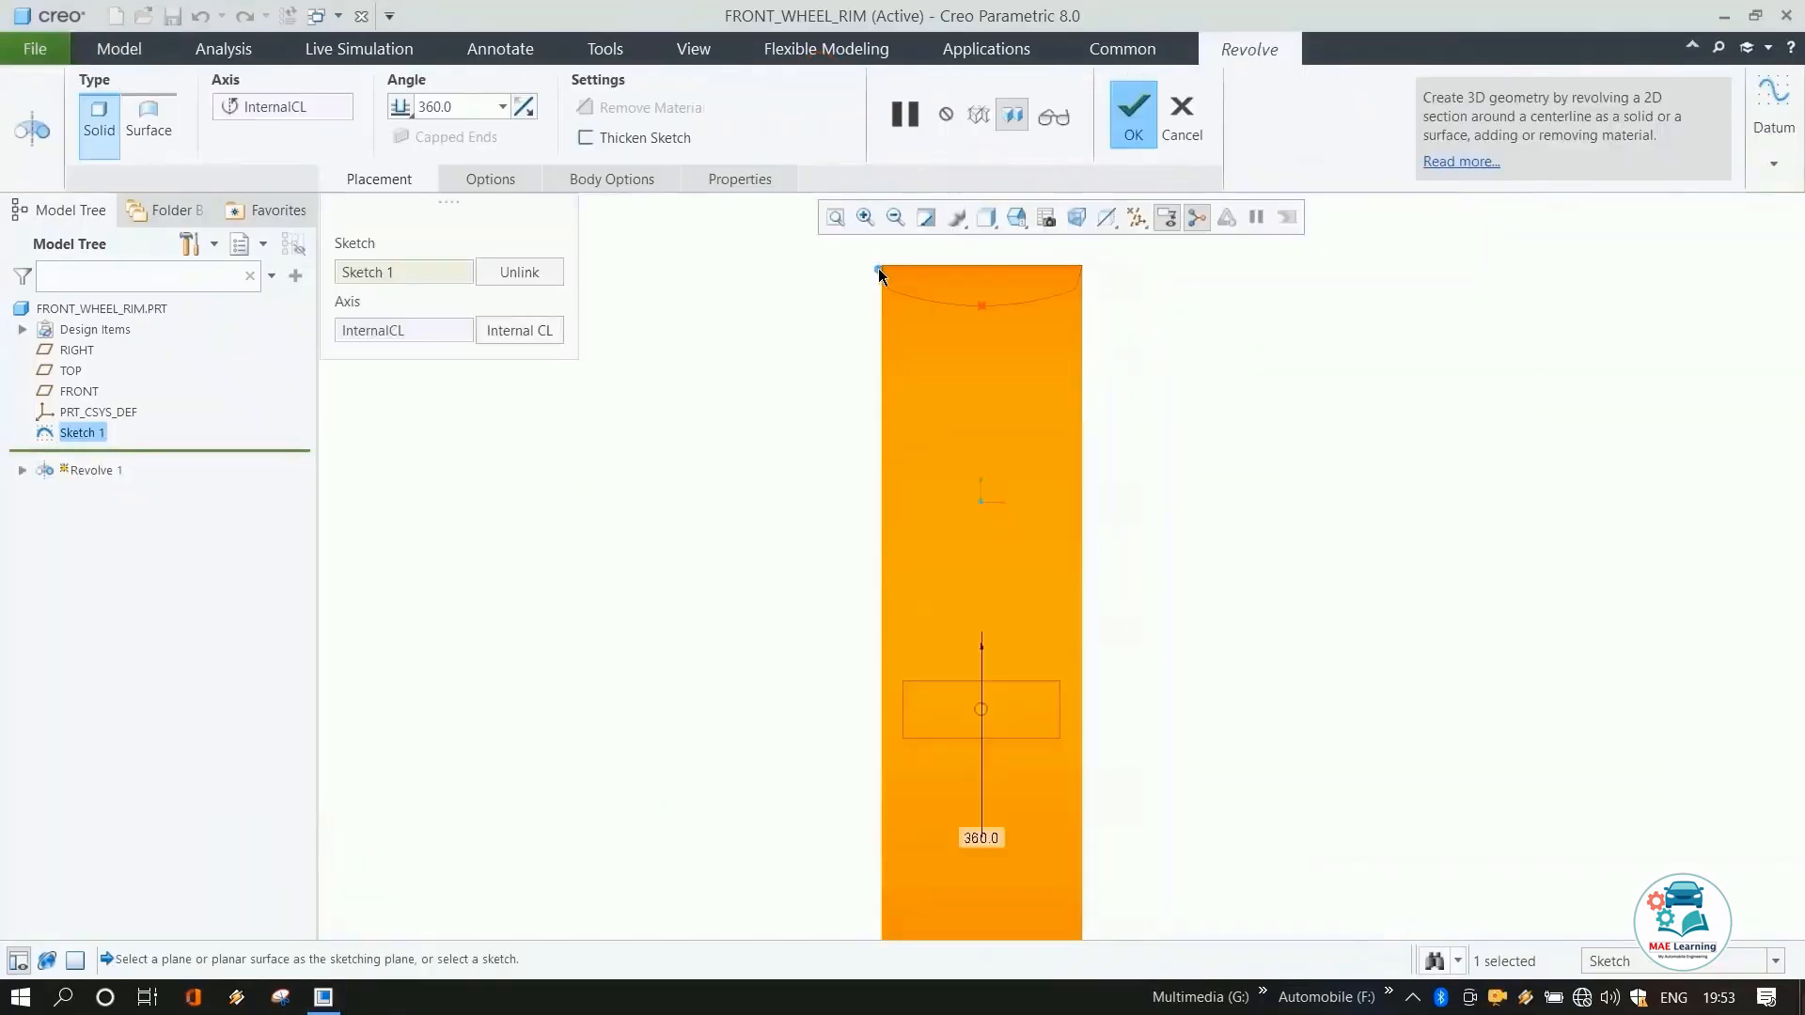
middle_click(969, 419)
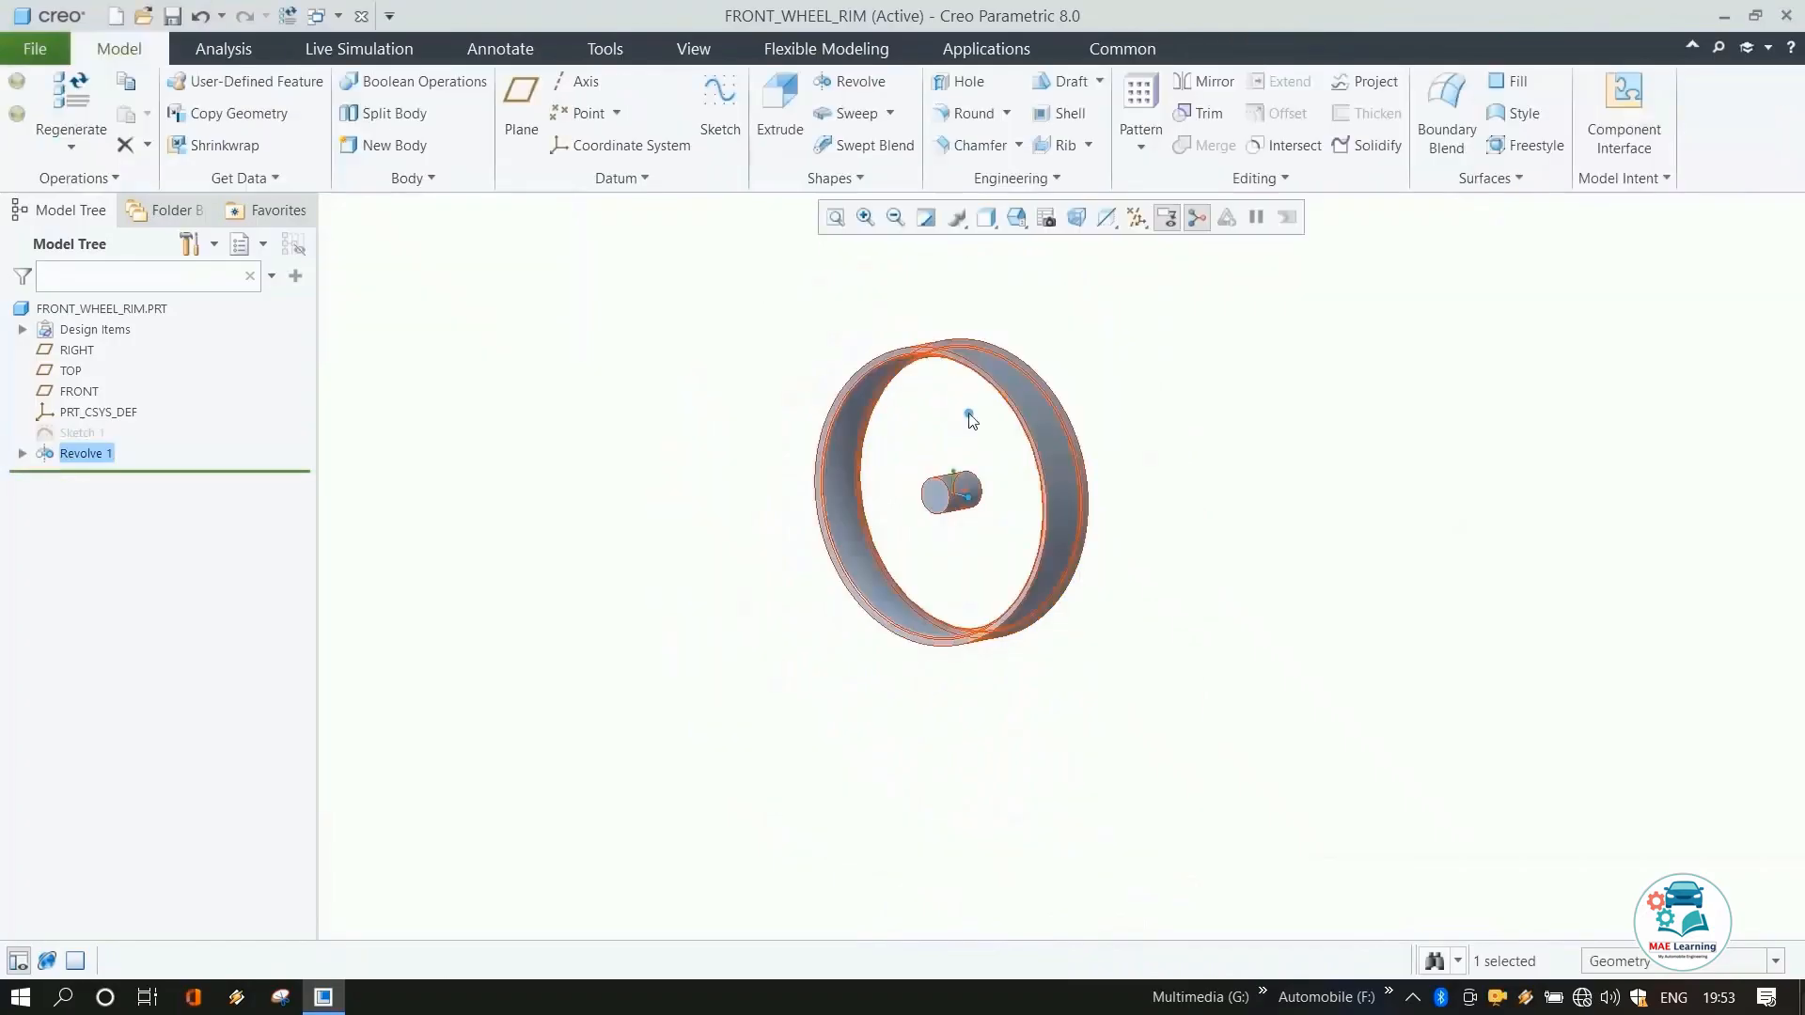
Start a new sketch on the RIGHT plane and orient it to face the screen.
middle_drag(735, 451, 753, 451)
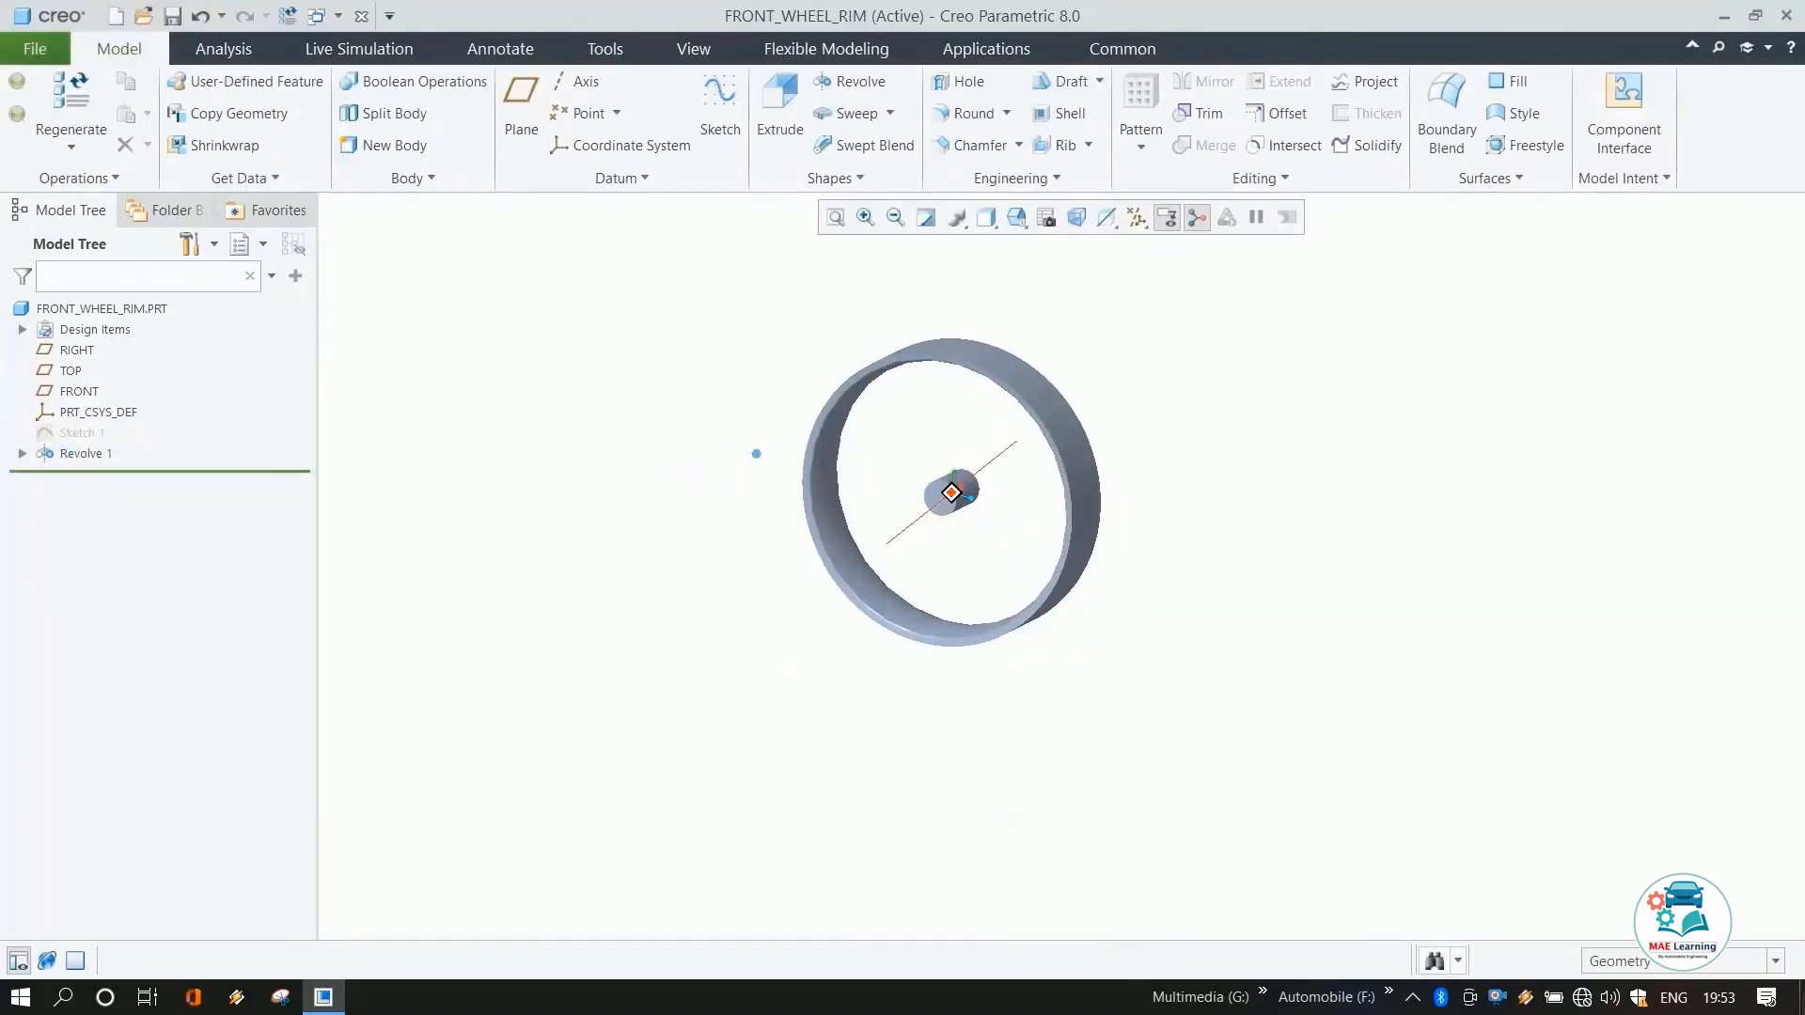
click(83, 348)
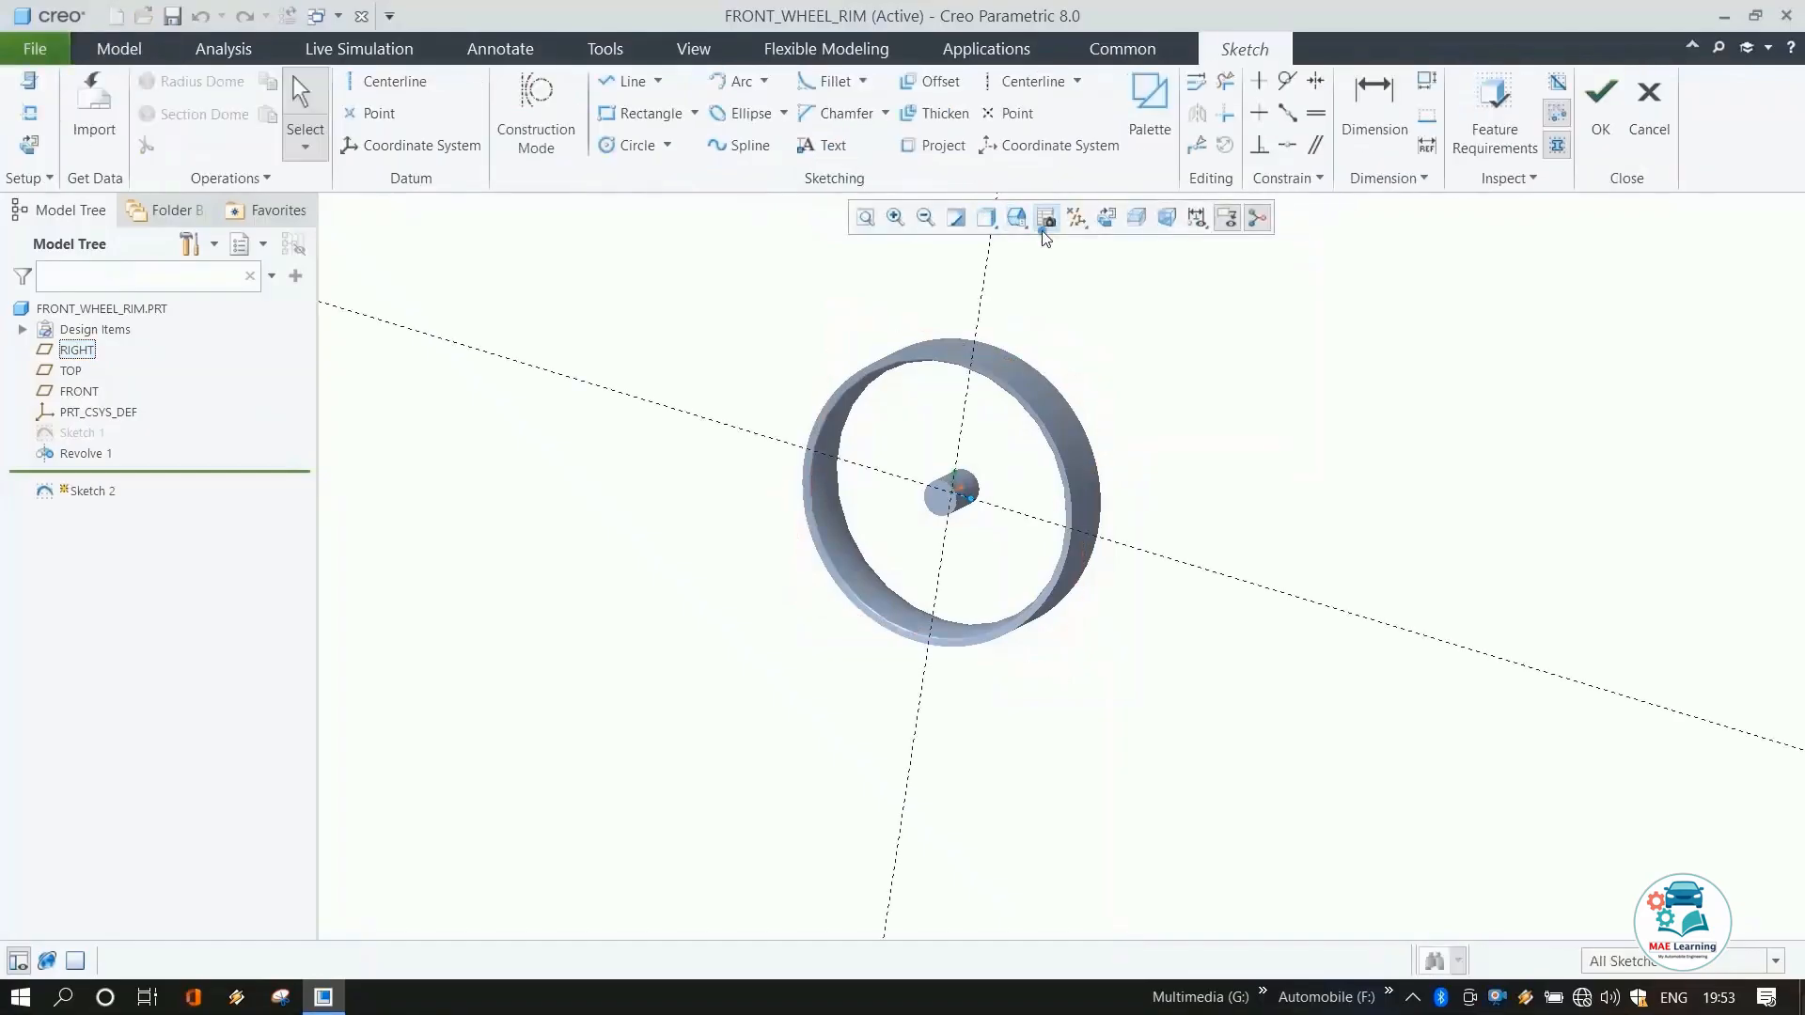
click(1107, 220)
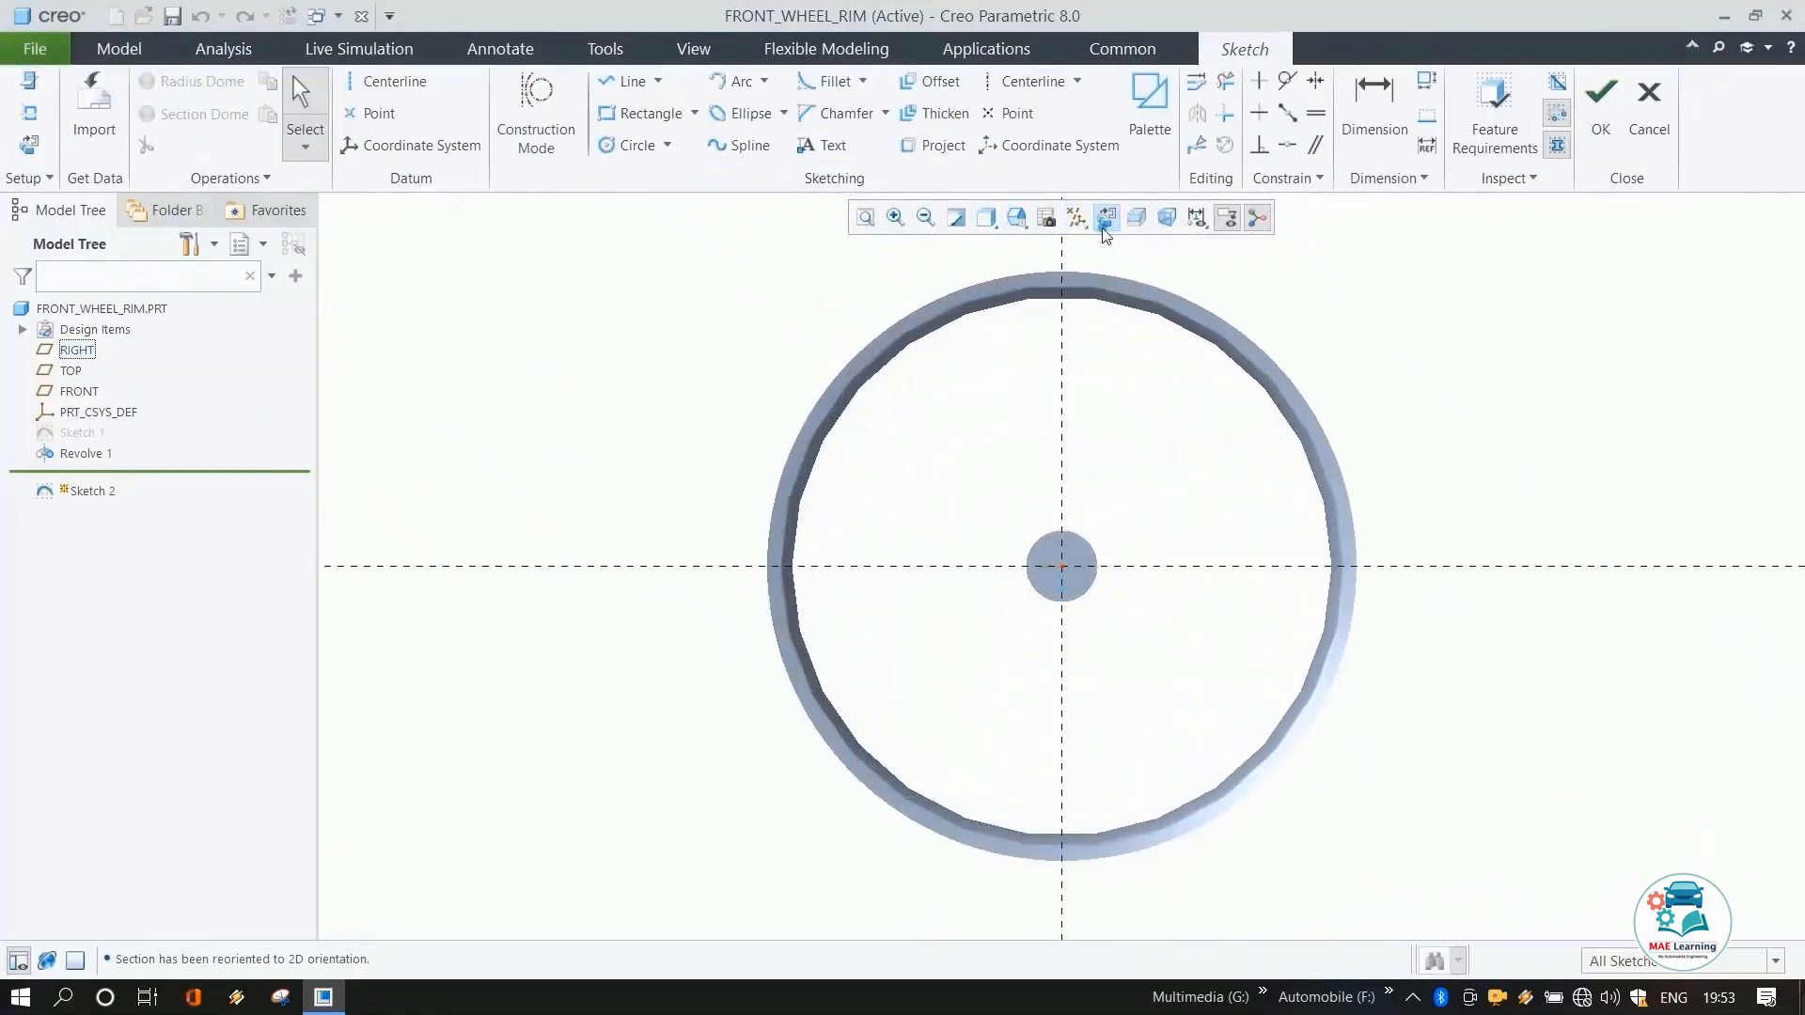
Draw a vertical centerline through the sketch origin.
click(391, 82)
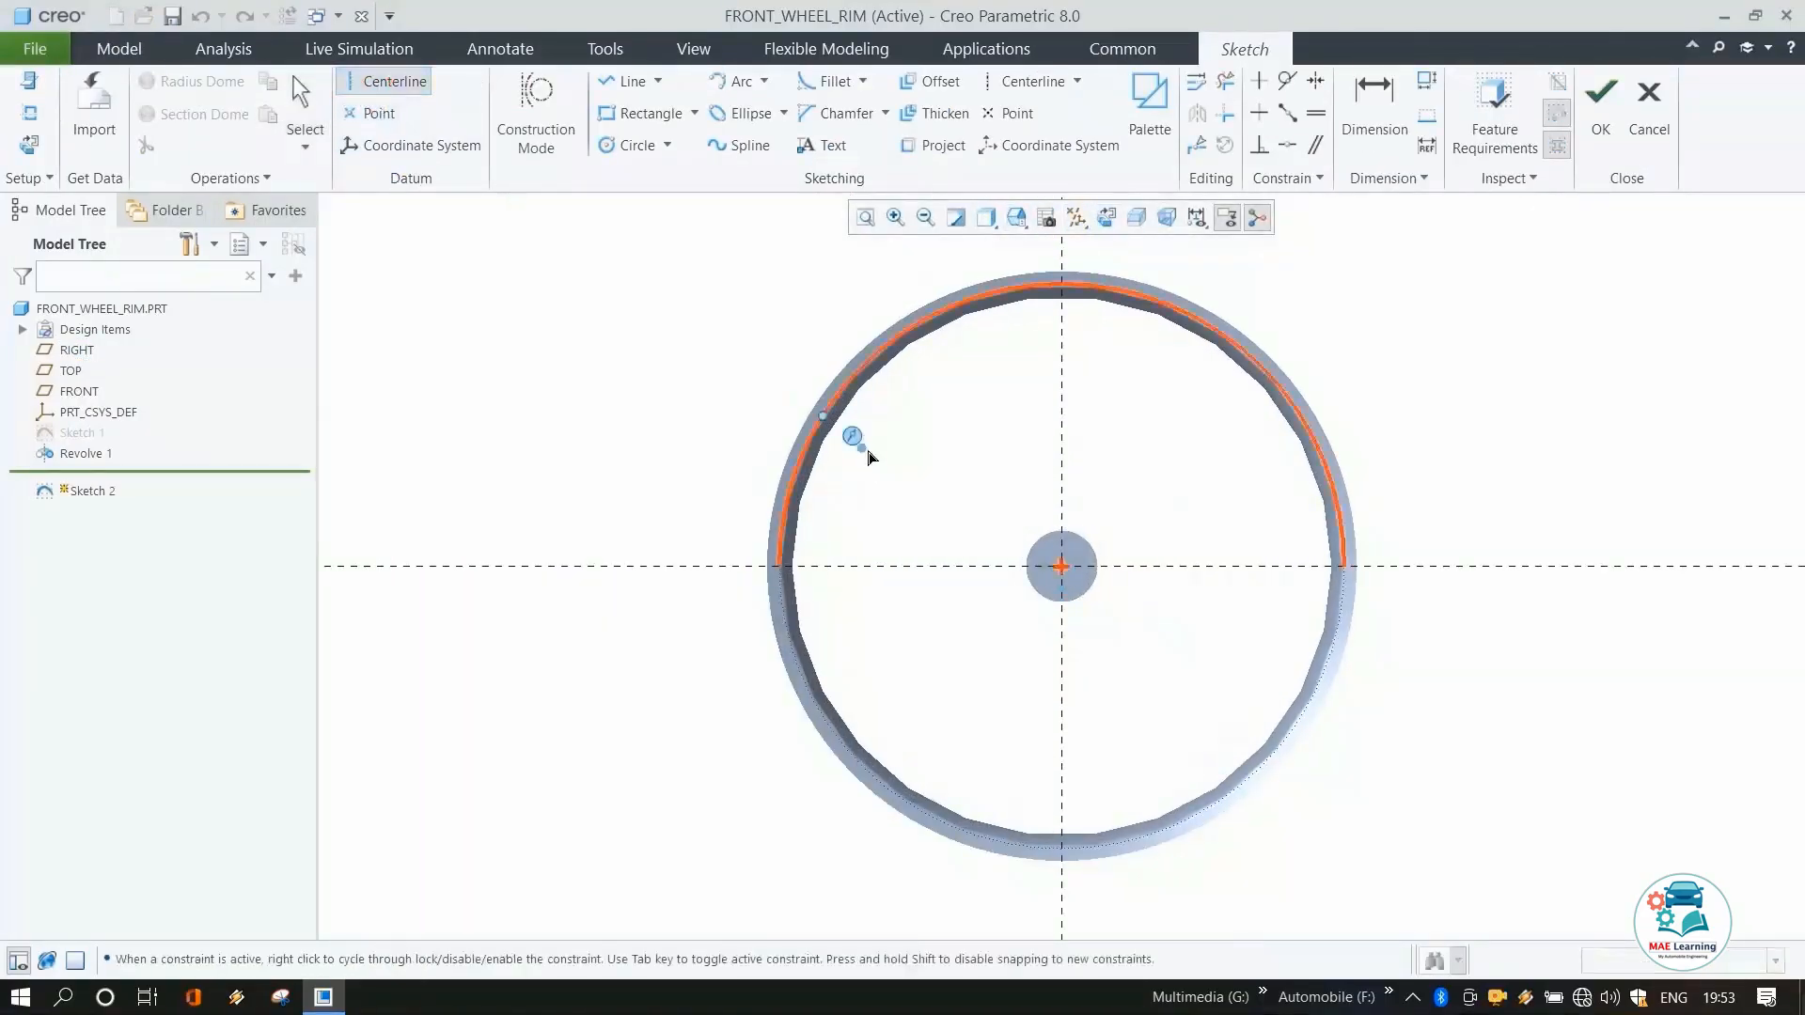
click(1061, 567)
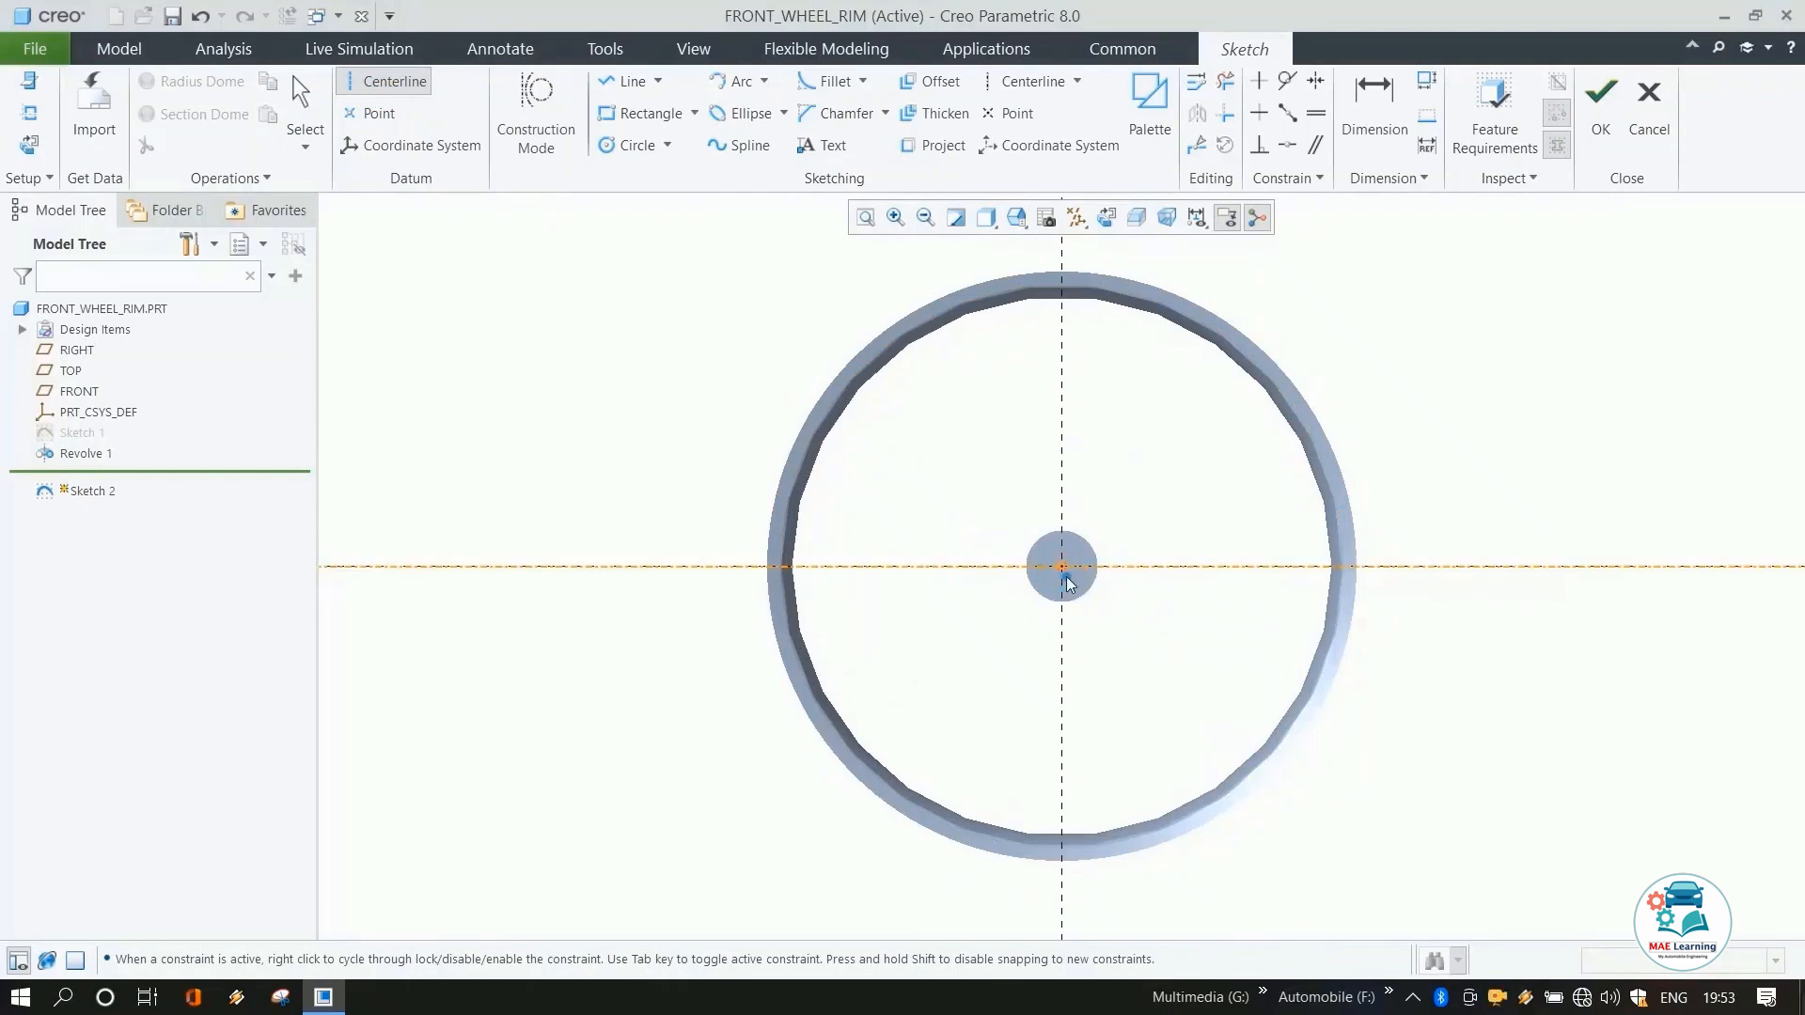
click(1065, 468)
middle_click(1164, 426)
click(1154, 431)
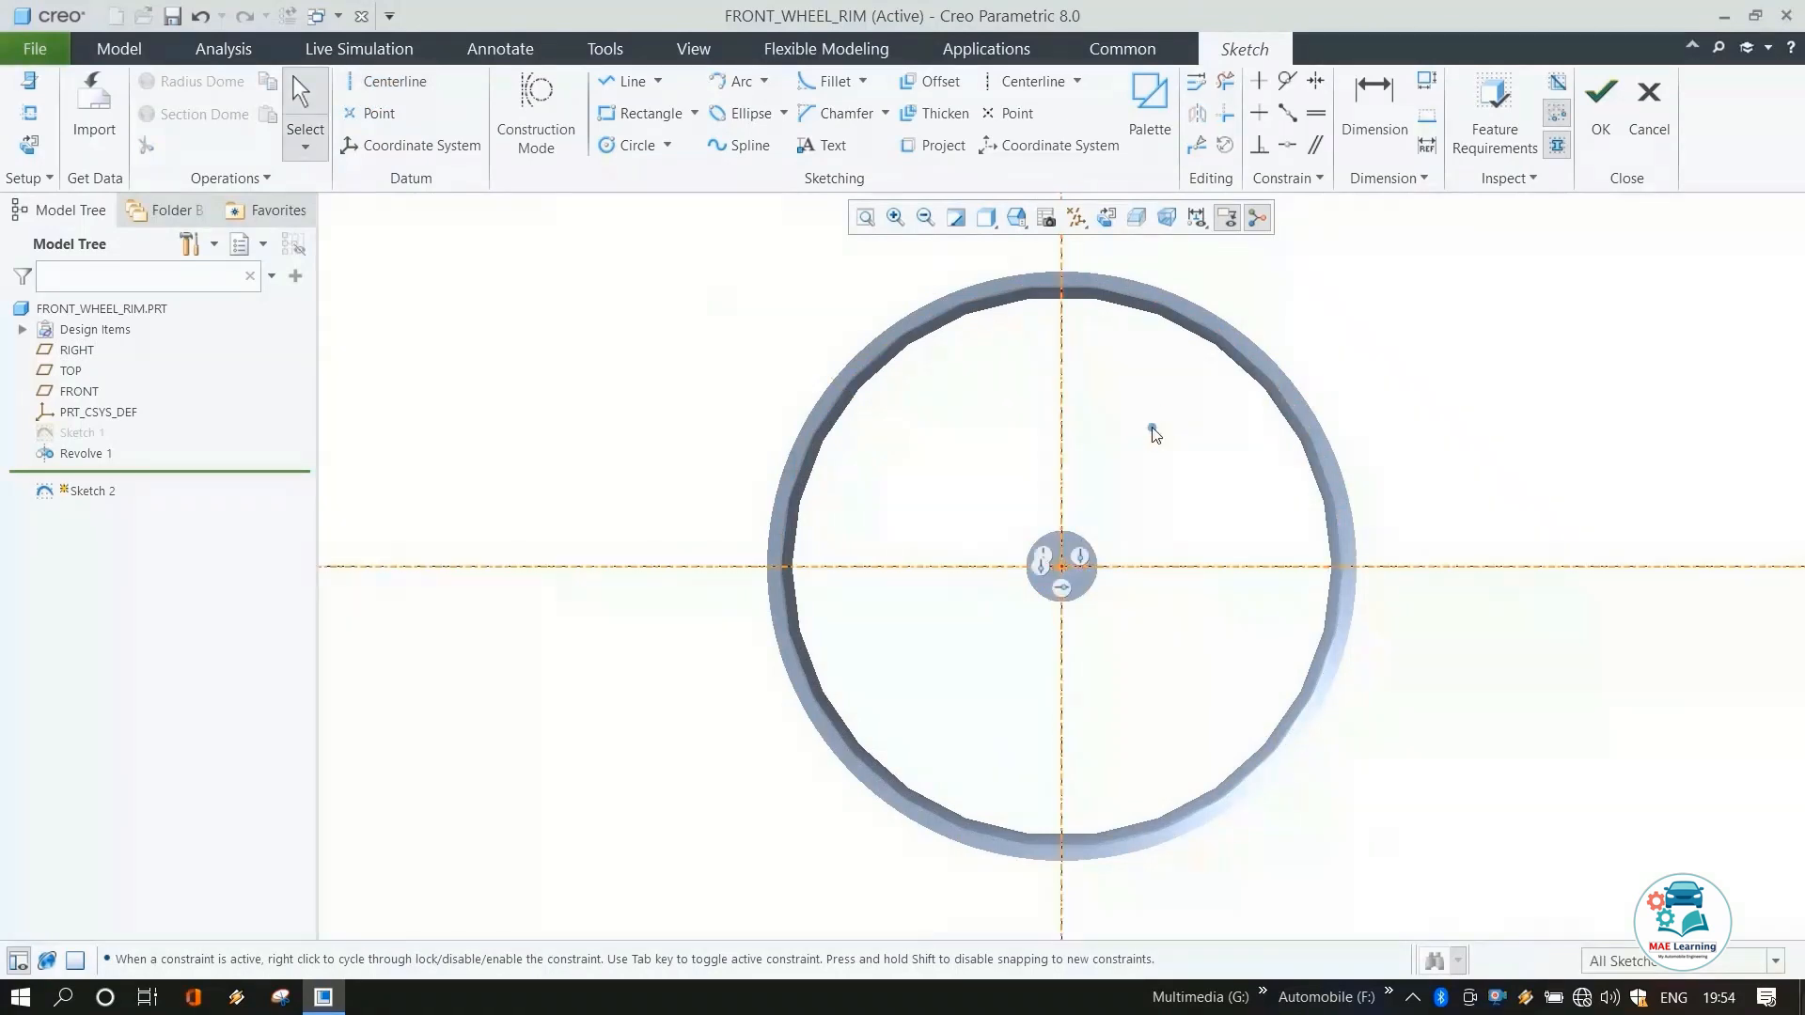
Draw a construction circle centred on the origin with a radius of 320 mm.
click(536, 118)
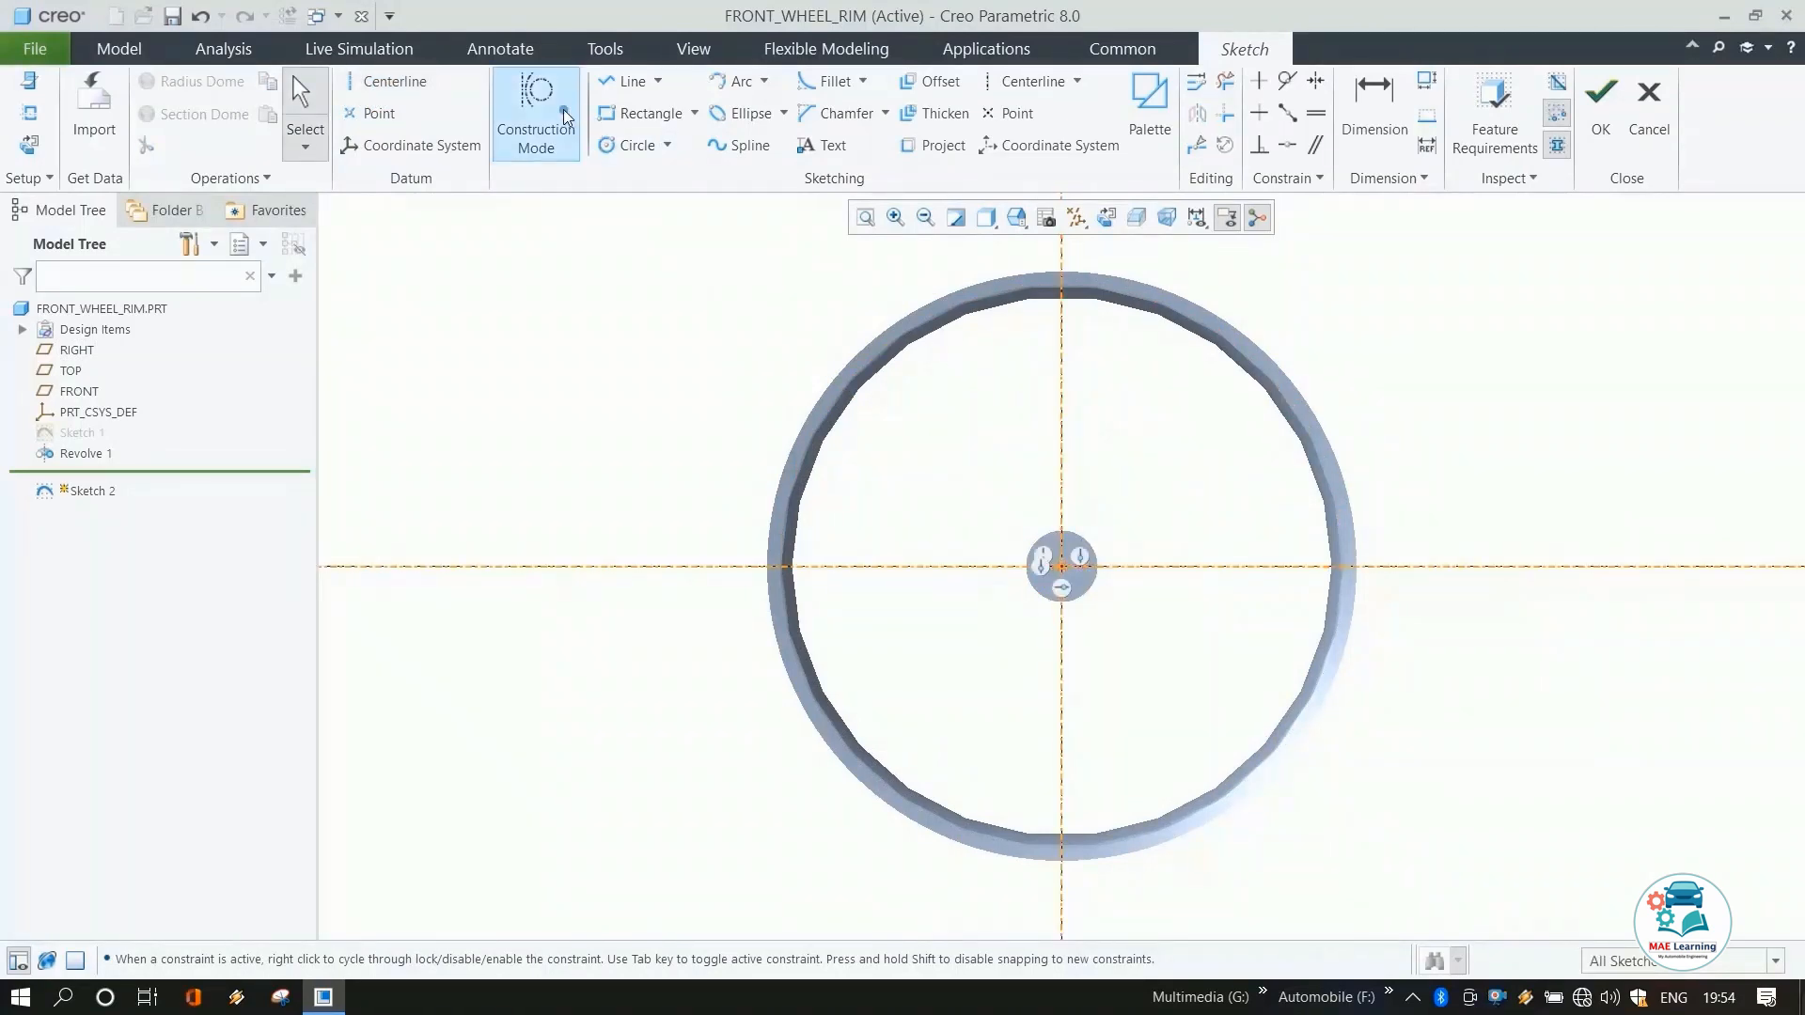
click(628, 146)
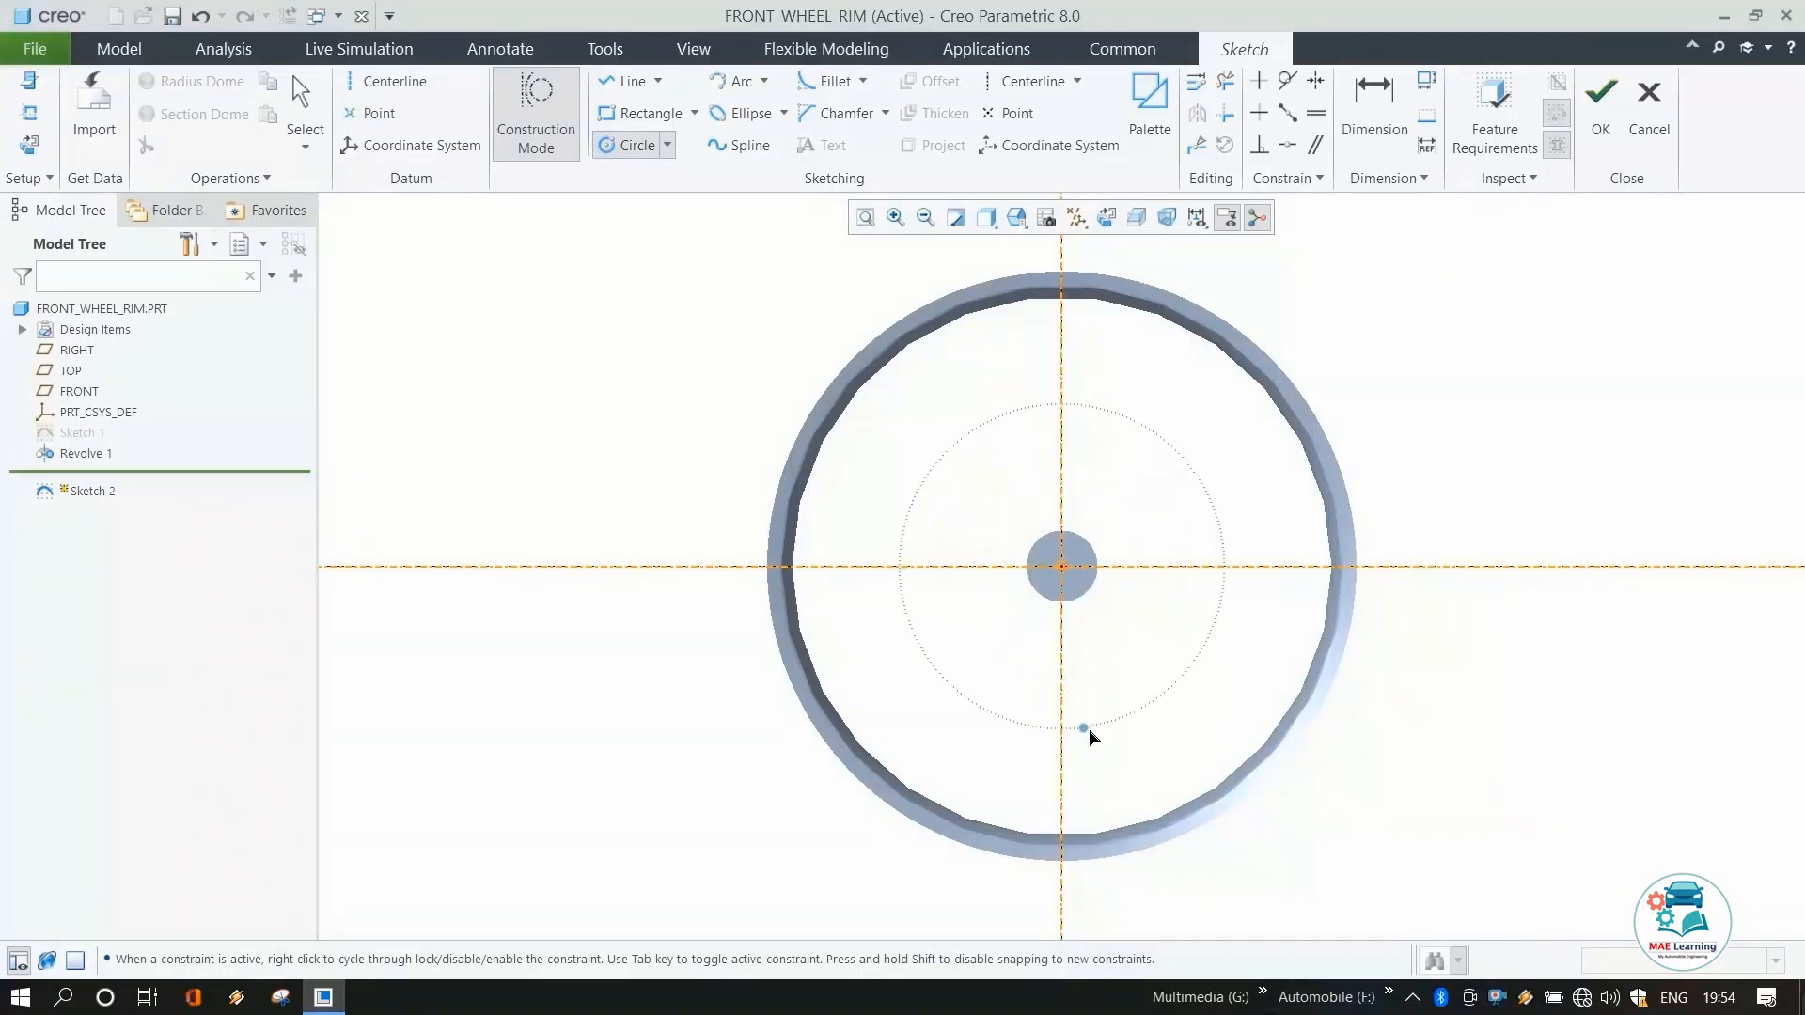
click(1090, 738)
middle_click(826, 449)
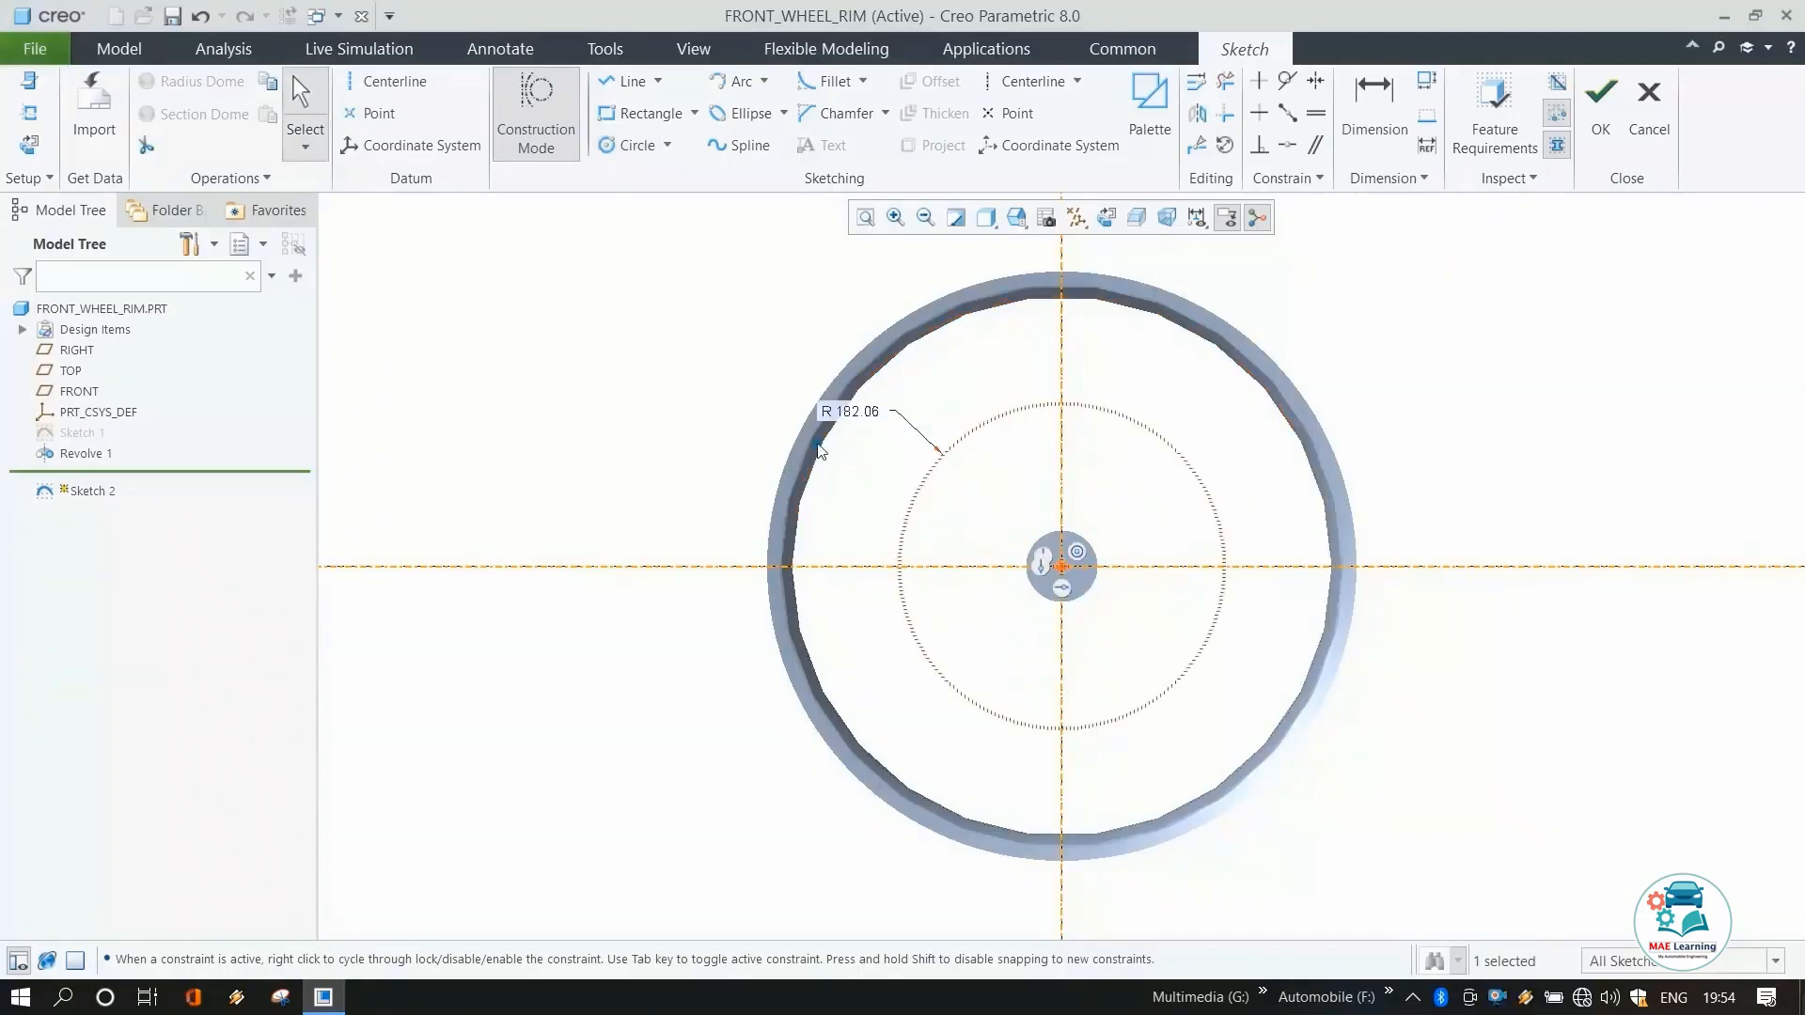
double_click(865, 416)
text(320)
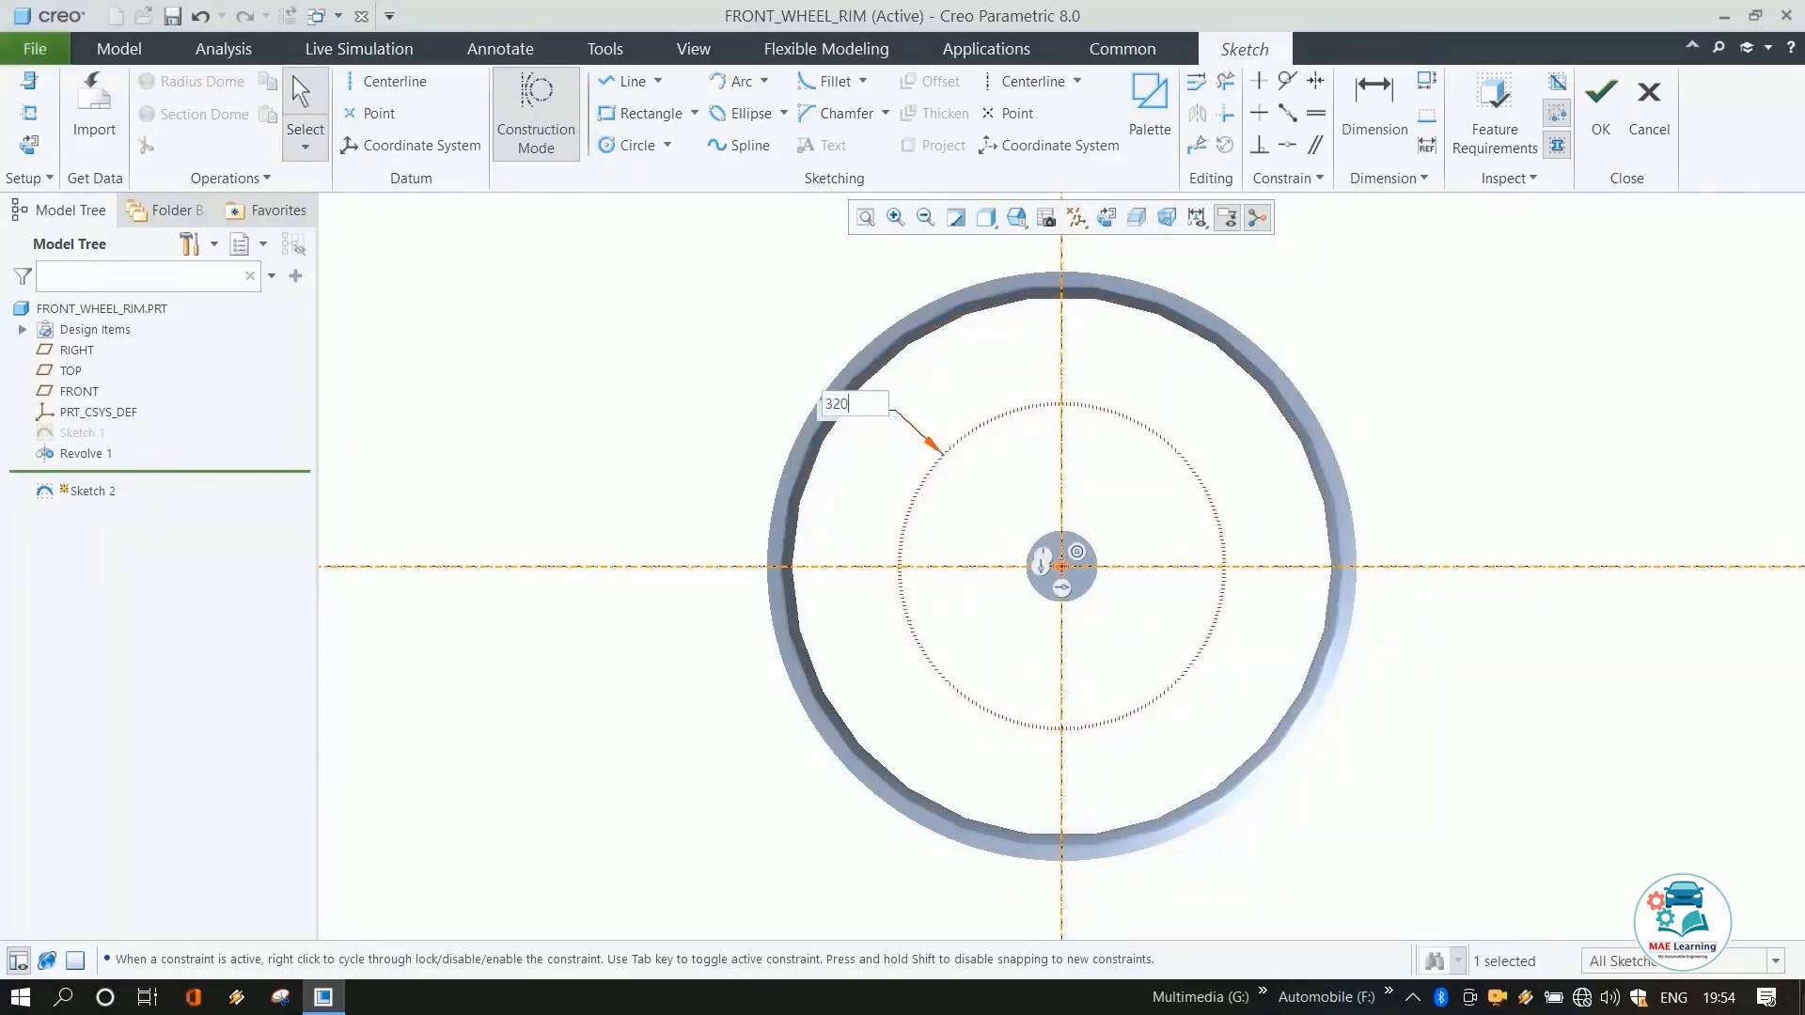
key(Return)
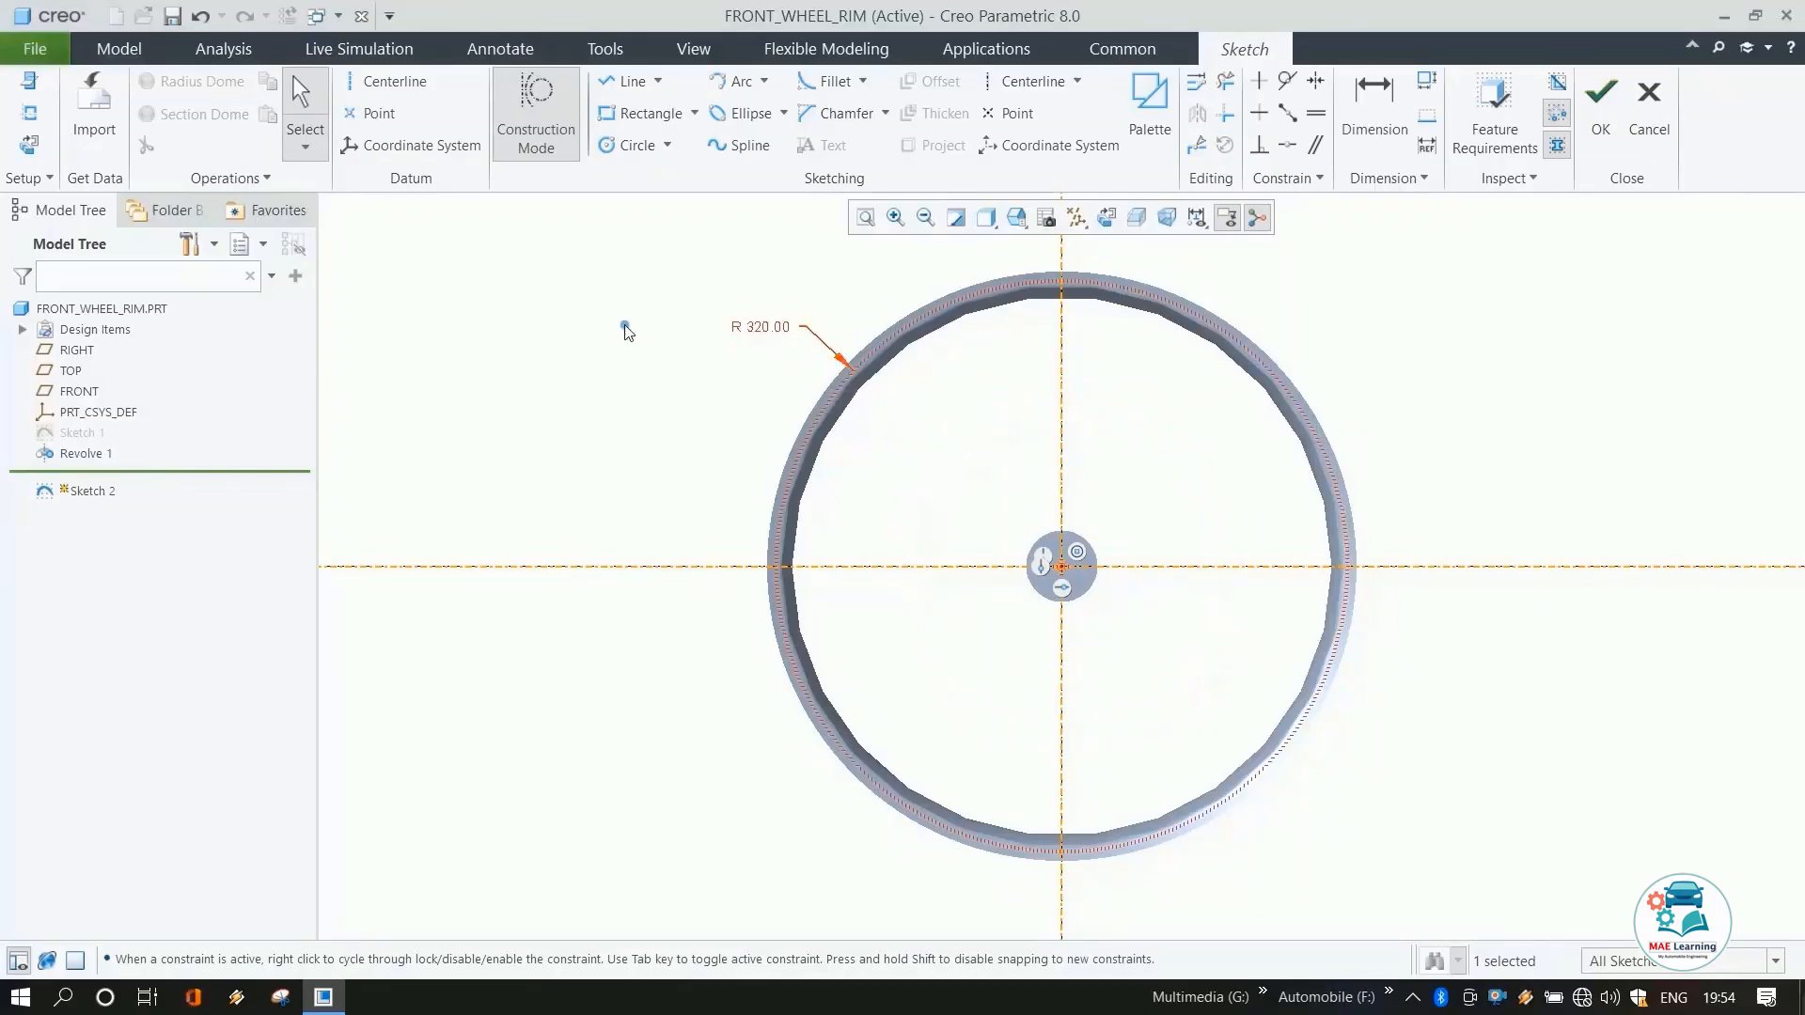
Turn off construction mode and draw a short horizontal line on the horizontal axis left of the origin, 20 mm long.
click(538, 106)
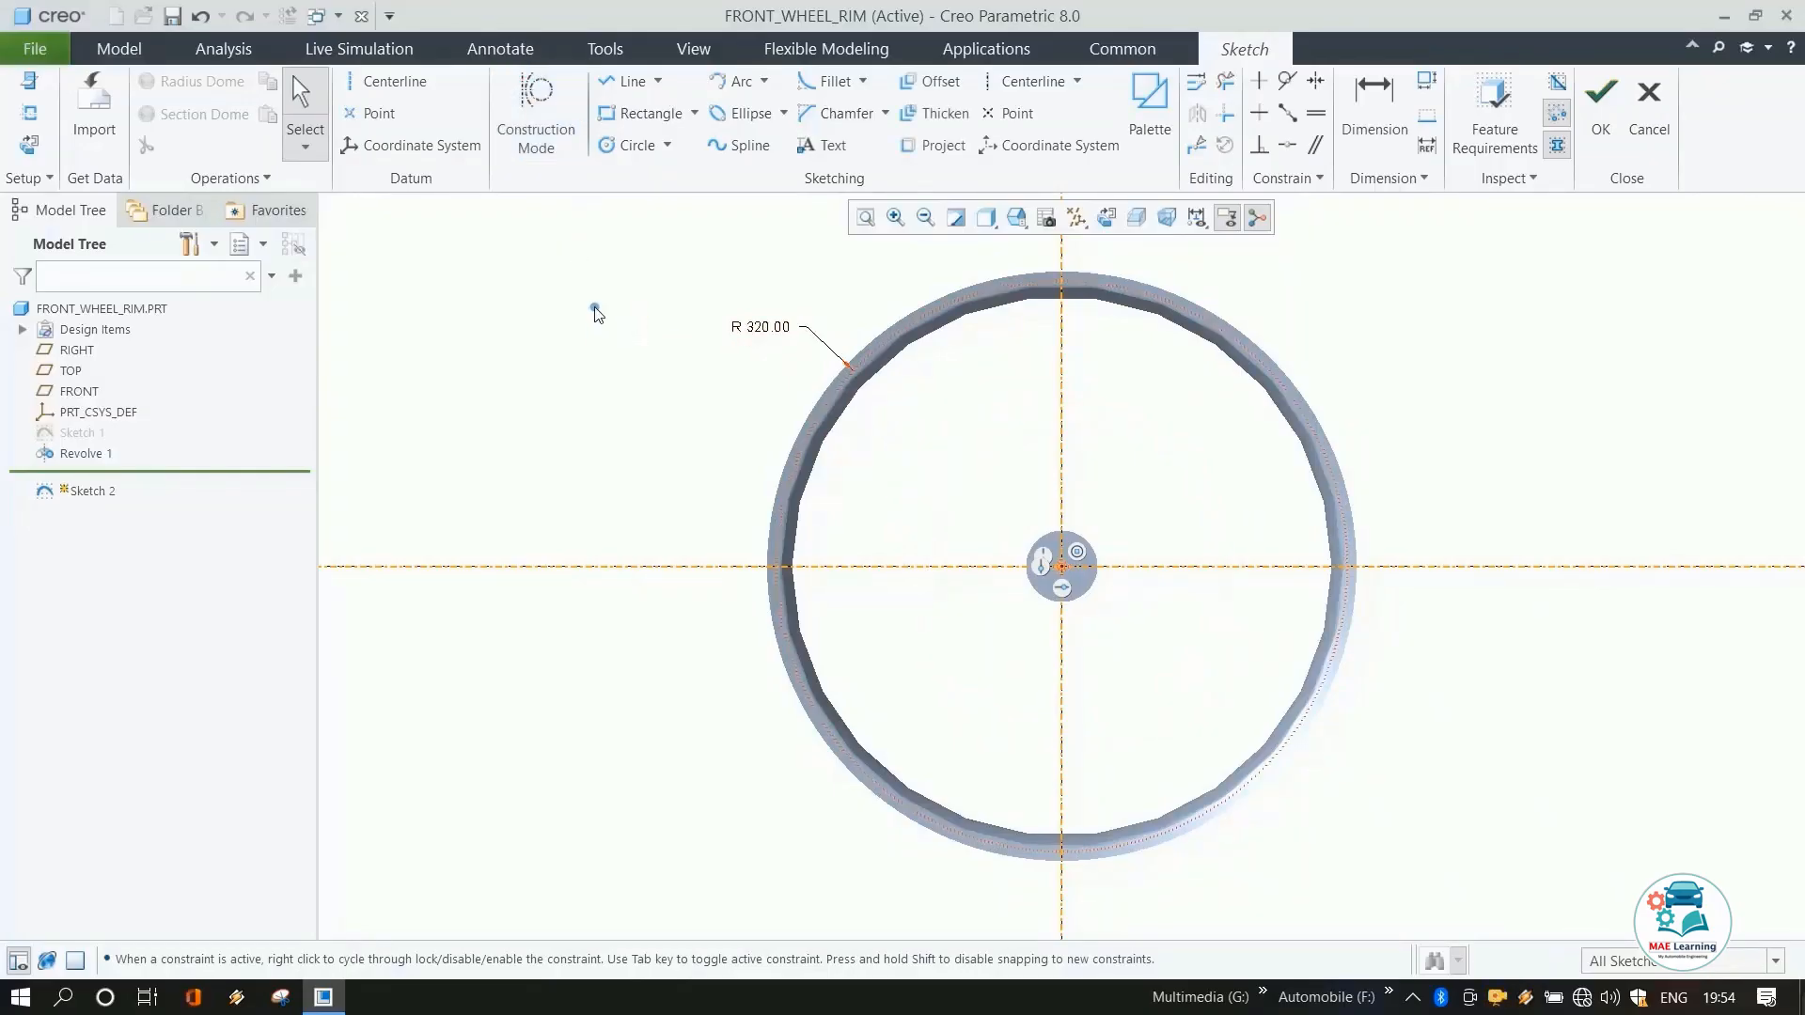
click(626, 81)
scroll(1072, 601, up, 5)
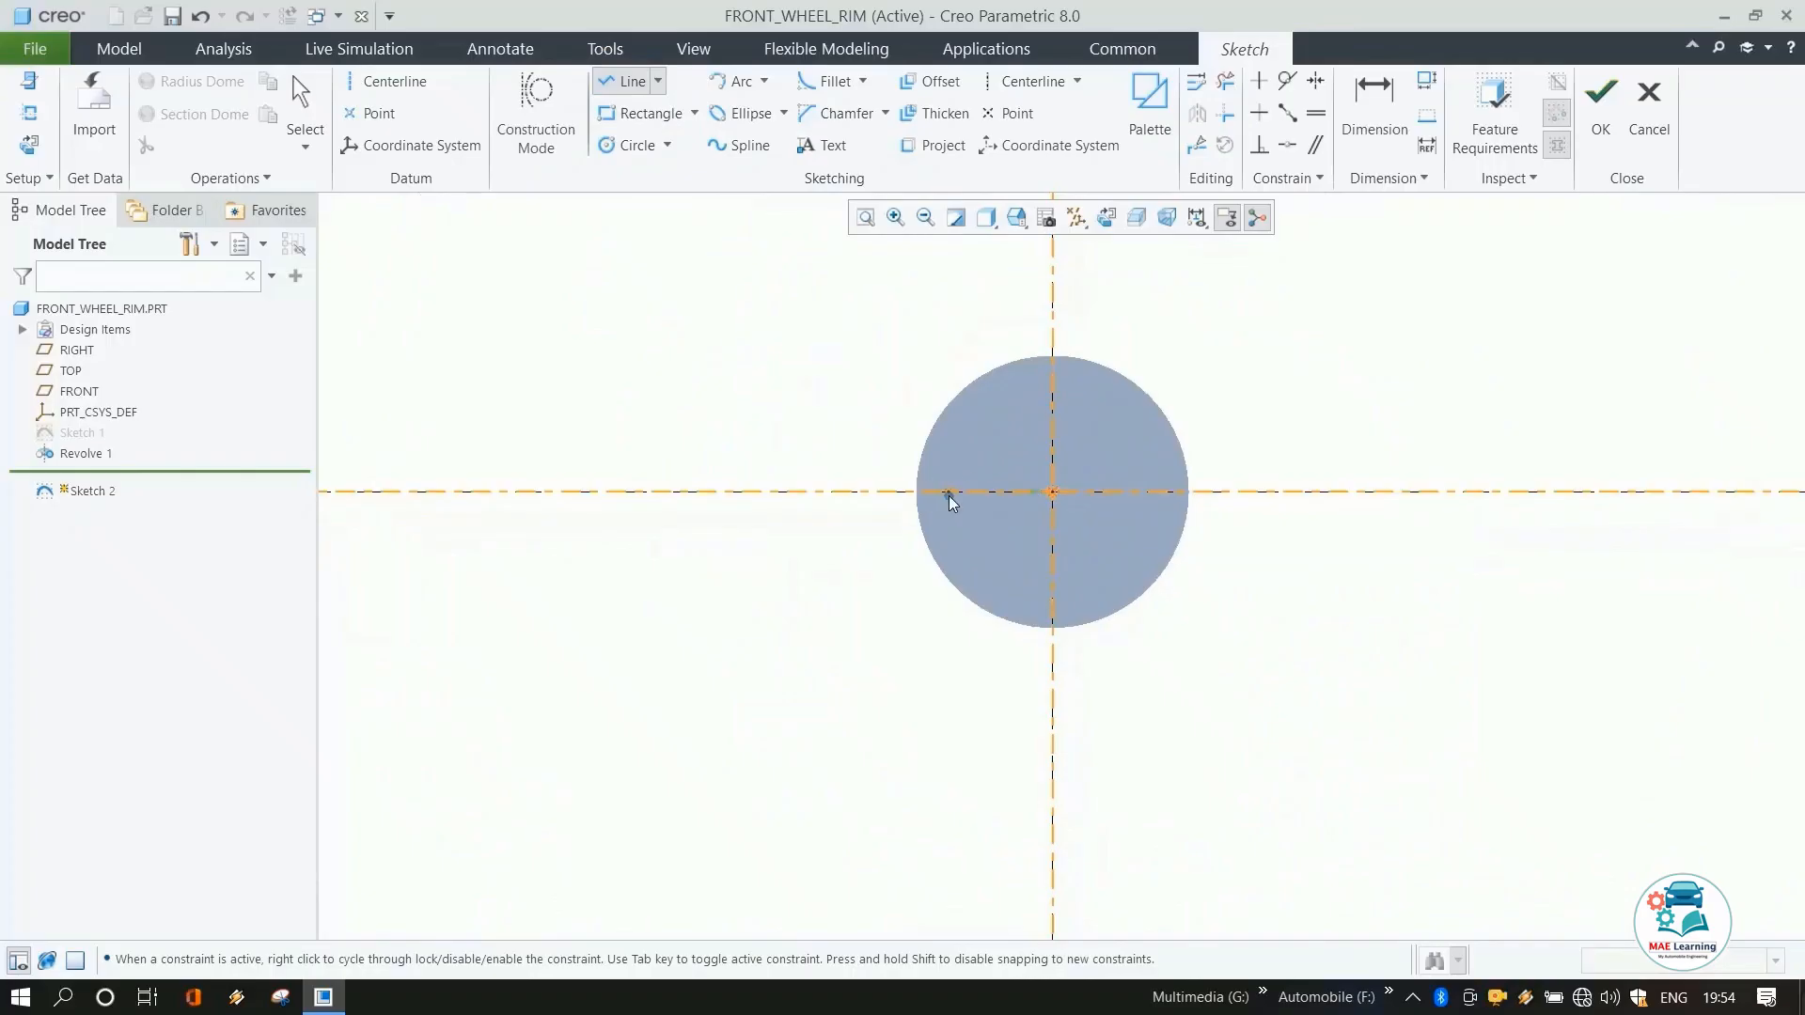
click(1012, 494)
middle_click(1016, 533)
middle_click(1015, 533)
double_click(973, 396)
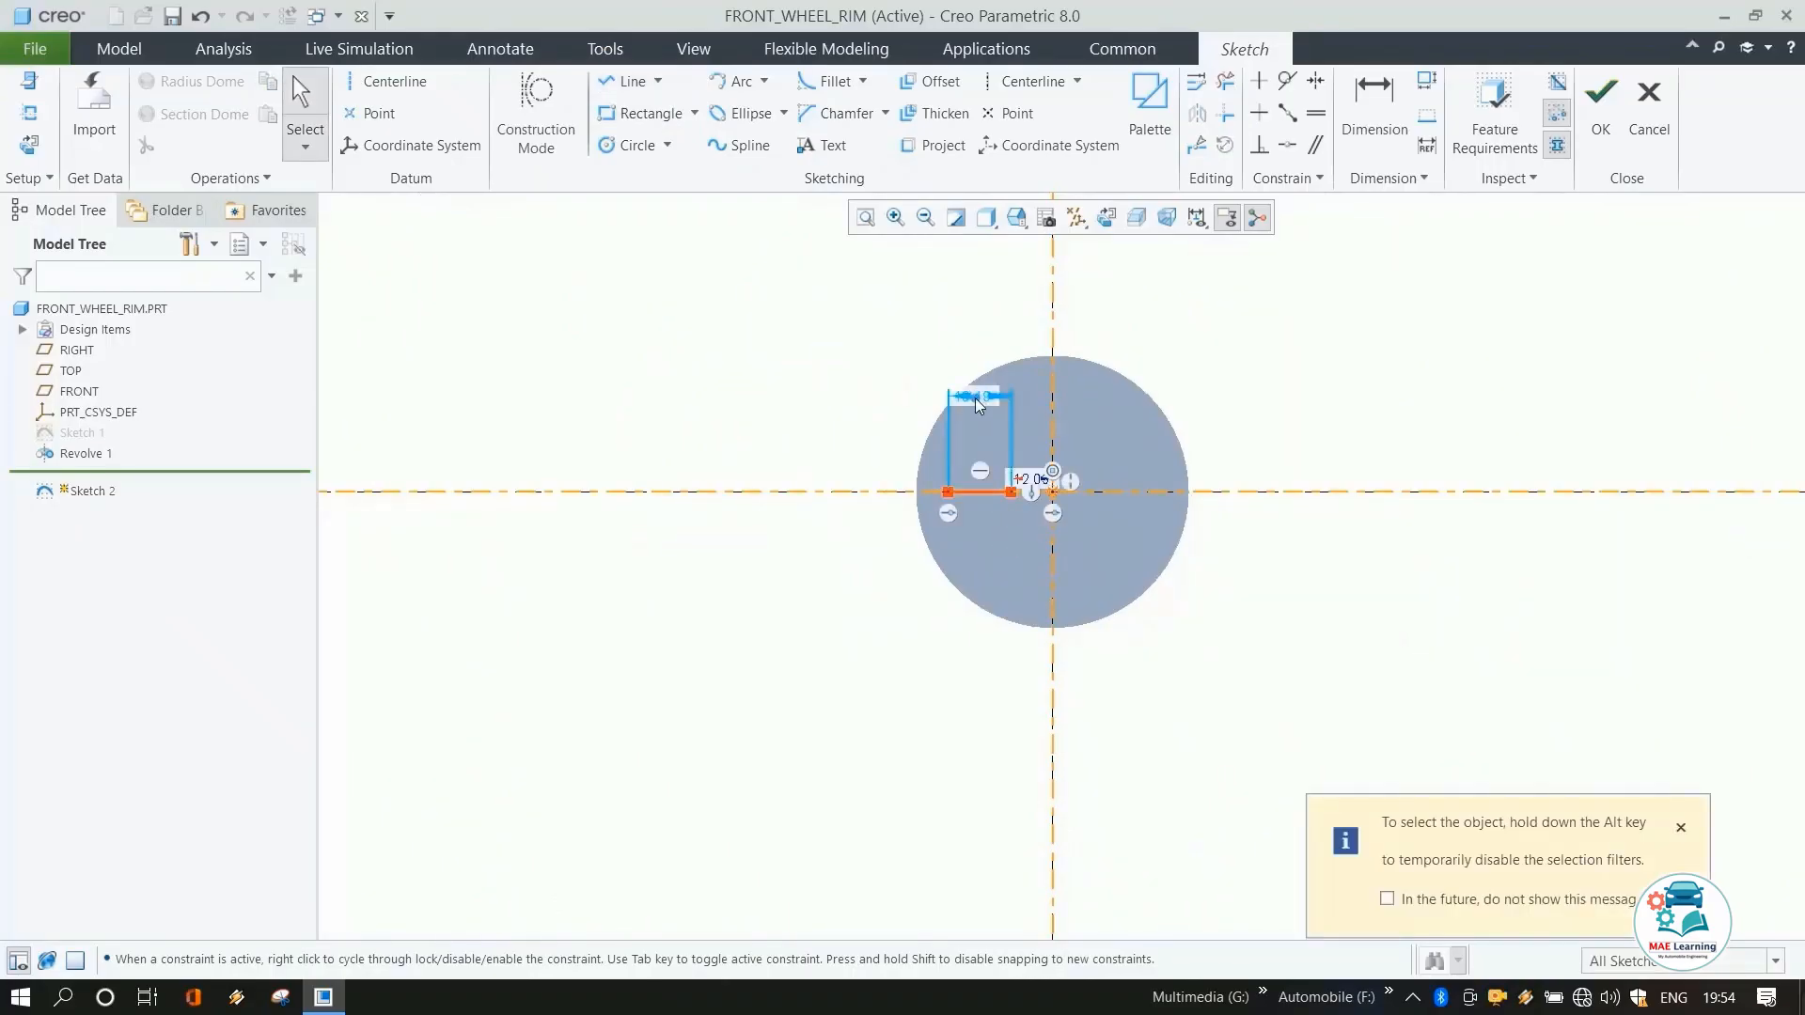
text(20)
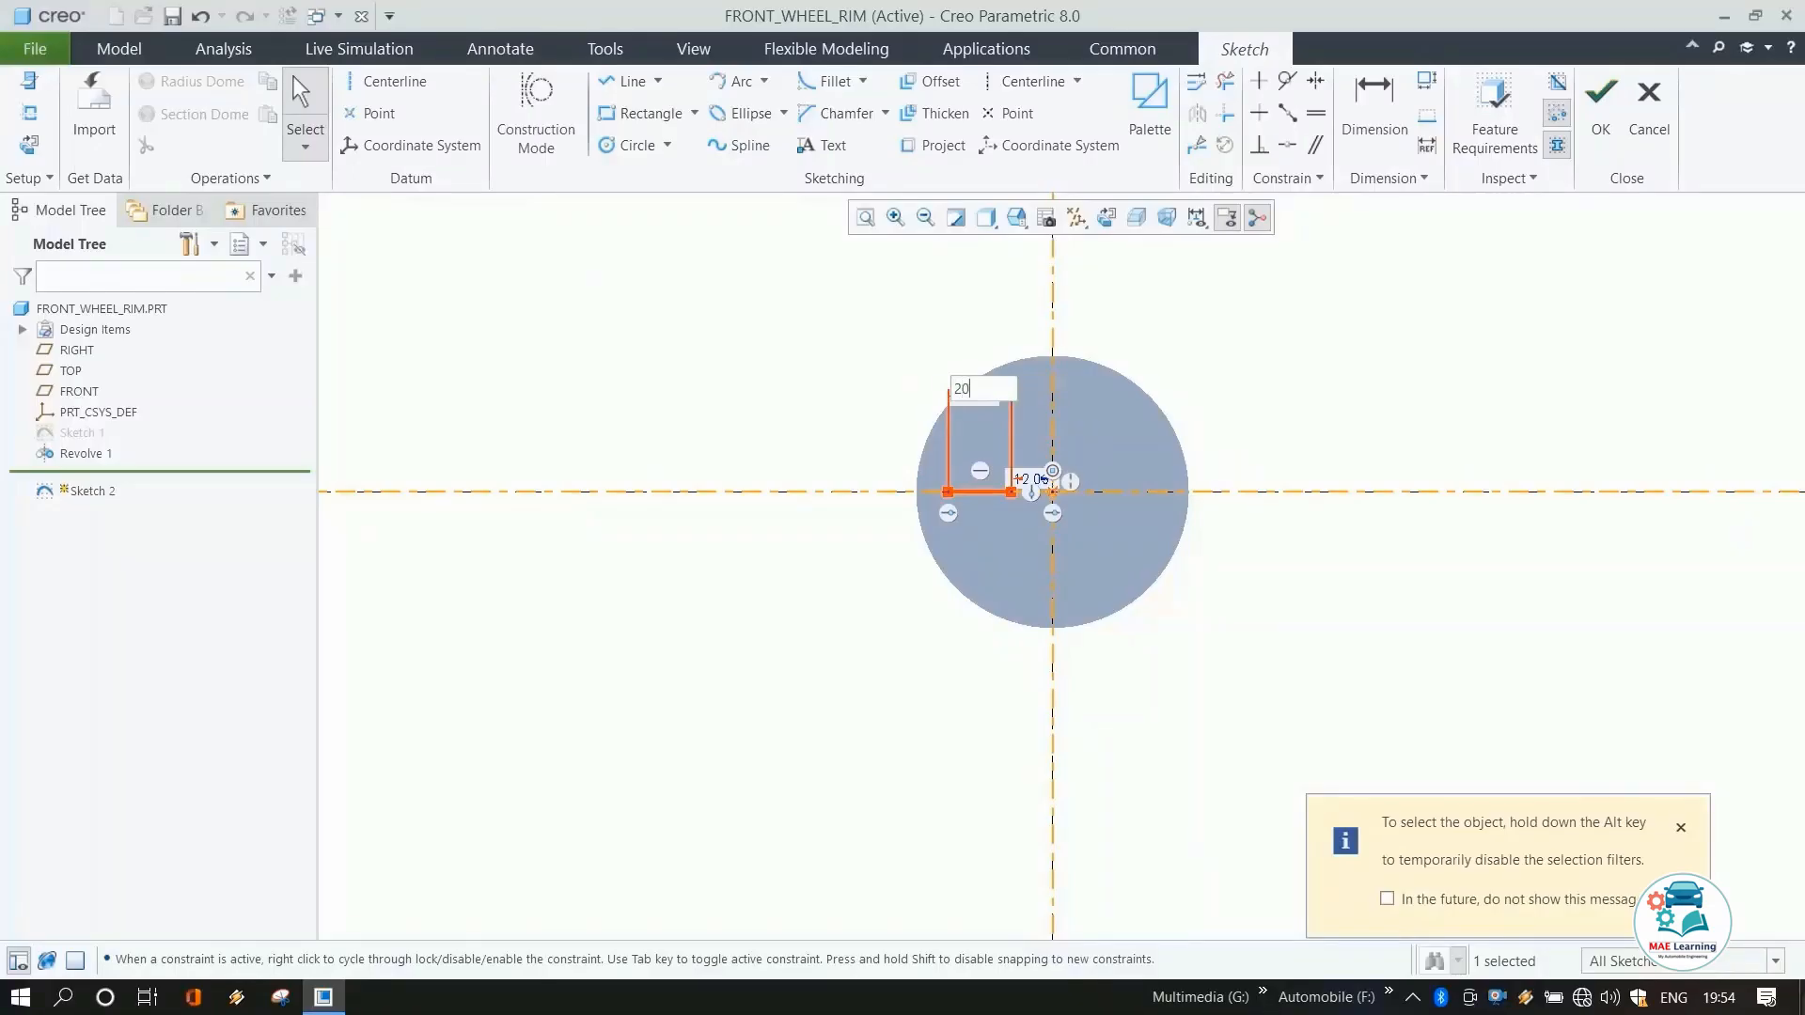
key(Return)
Set the distance from the line's end to the vertical axis to 10 mm.
scroll(1100, 448, up, 3)
double_click(1031, 479)
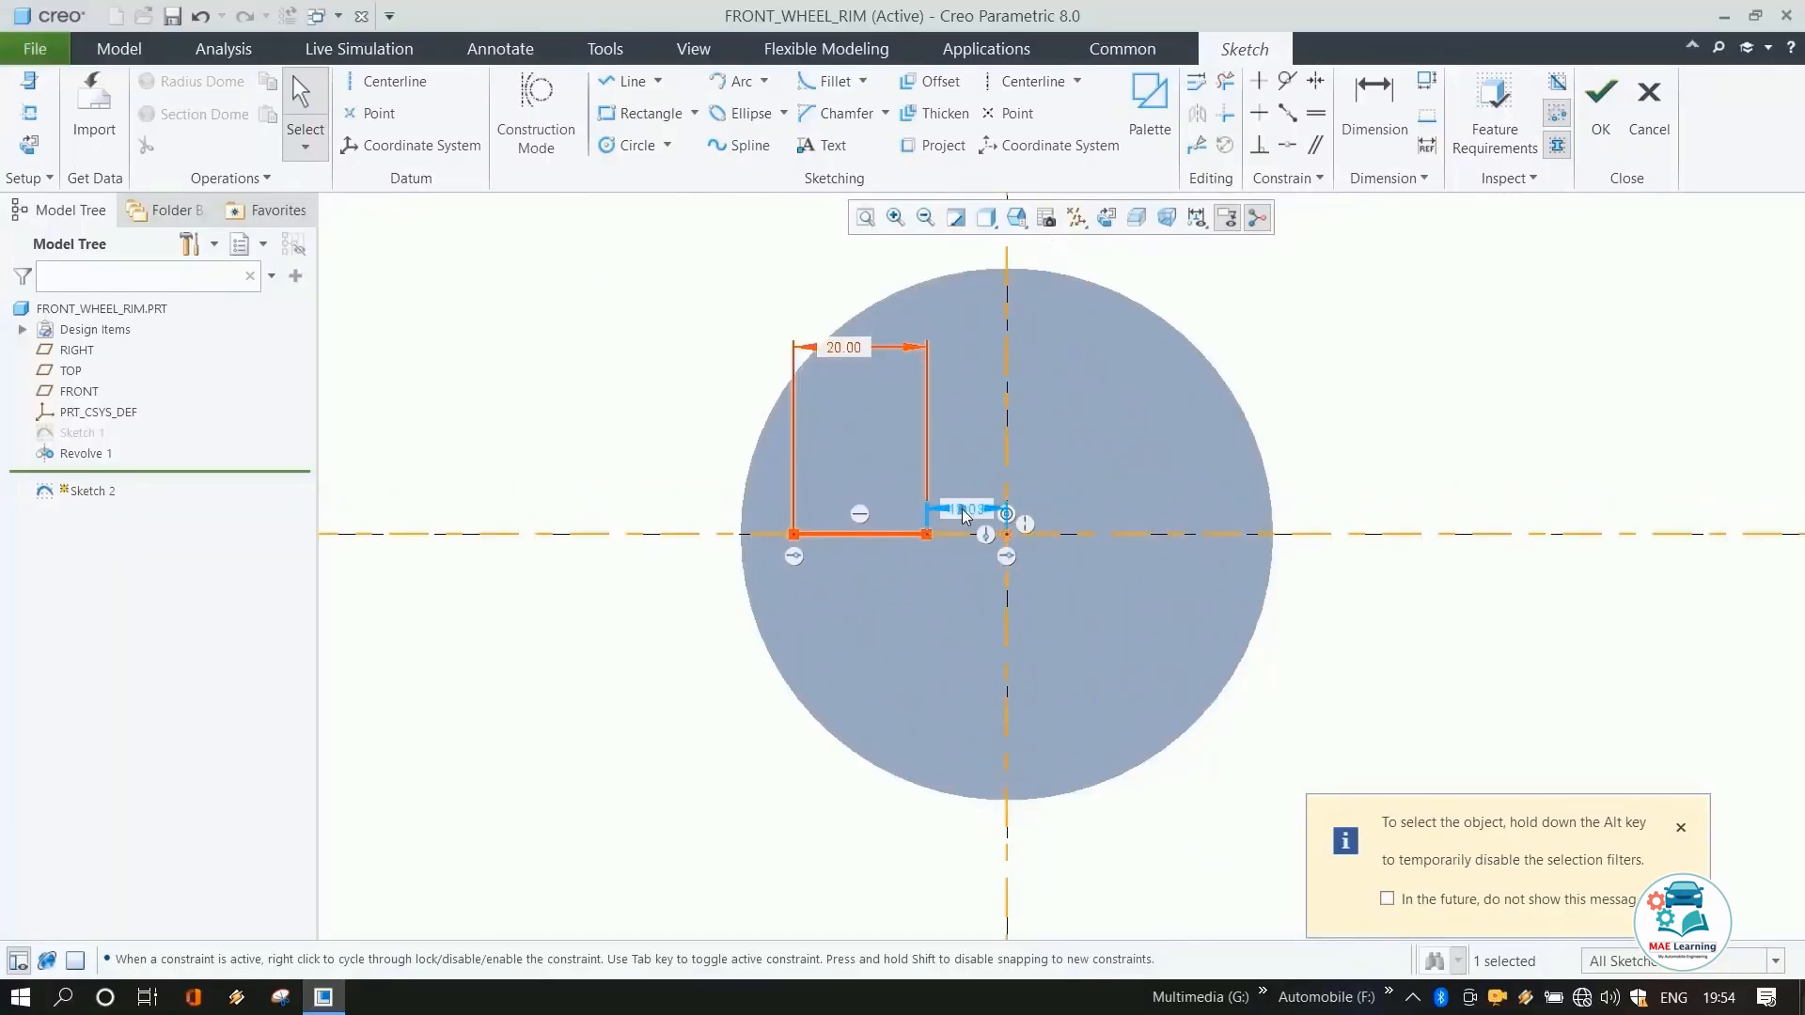
text(10)
key(Return)
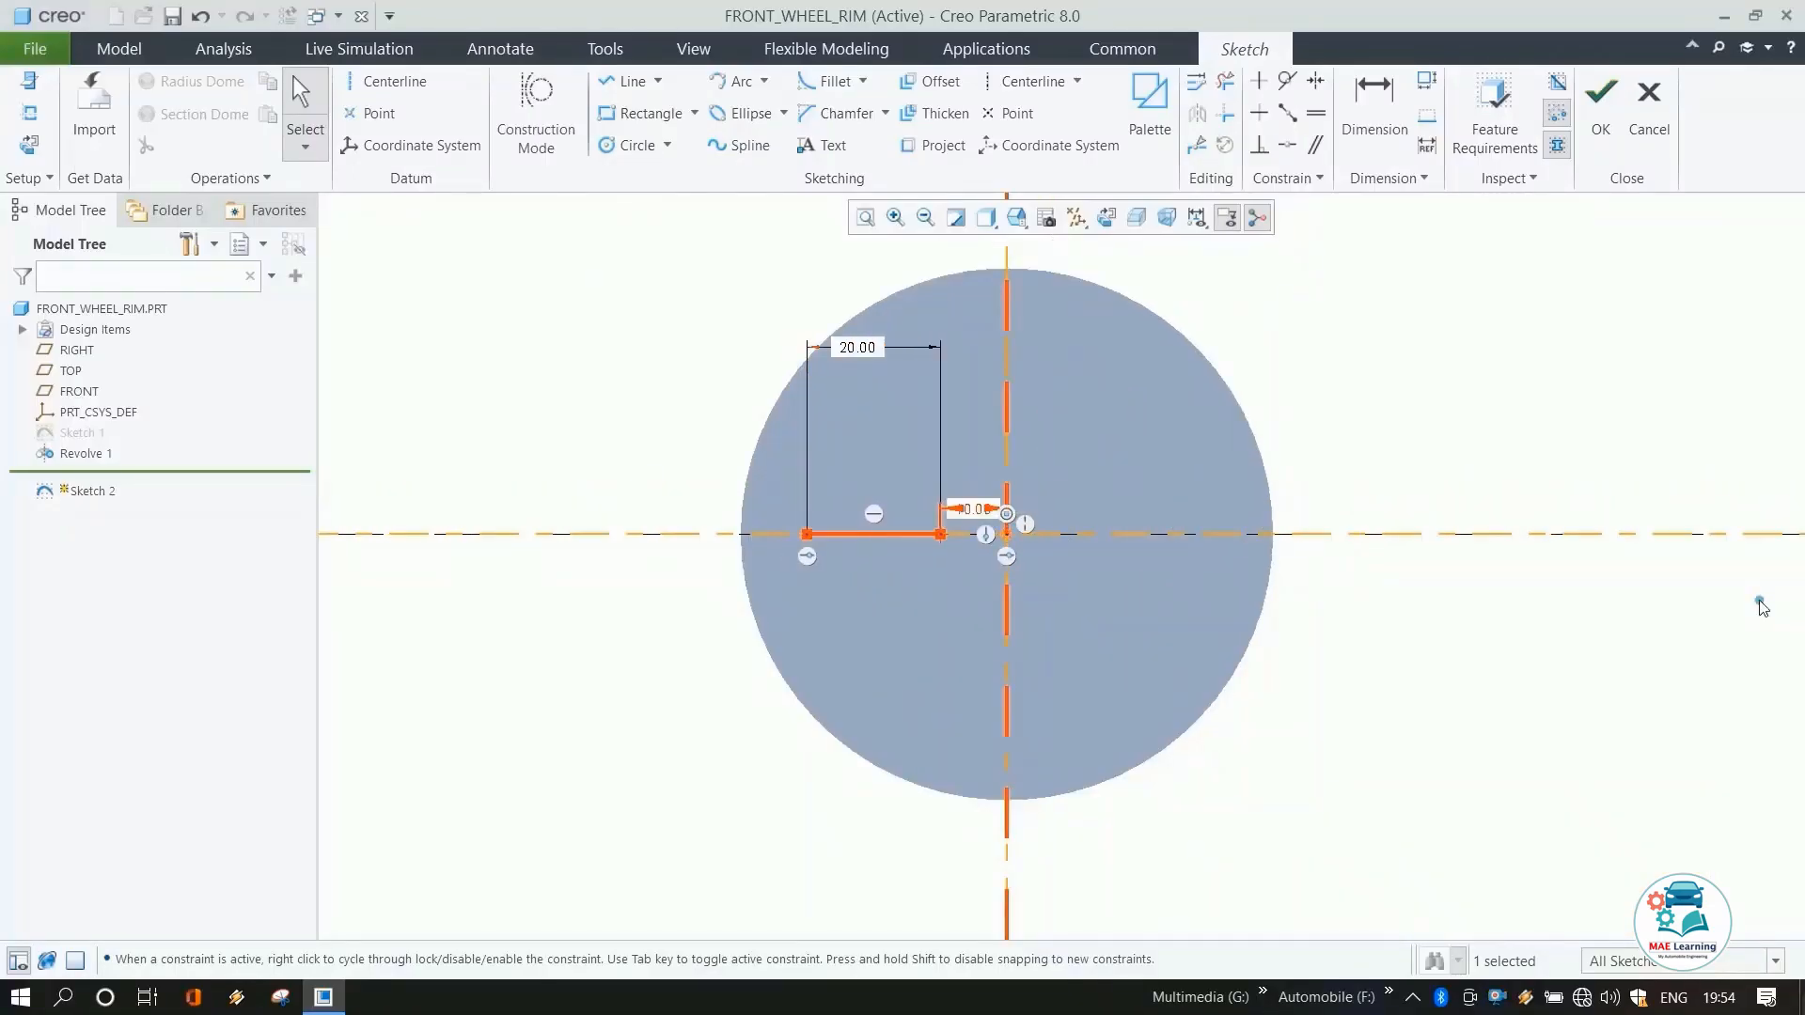
Draw an arc from the line's left end up to the rim's inner edge.
scroll(1466, 658, down, 6)
scroll(1504, 555, up, 2)
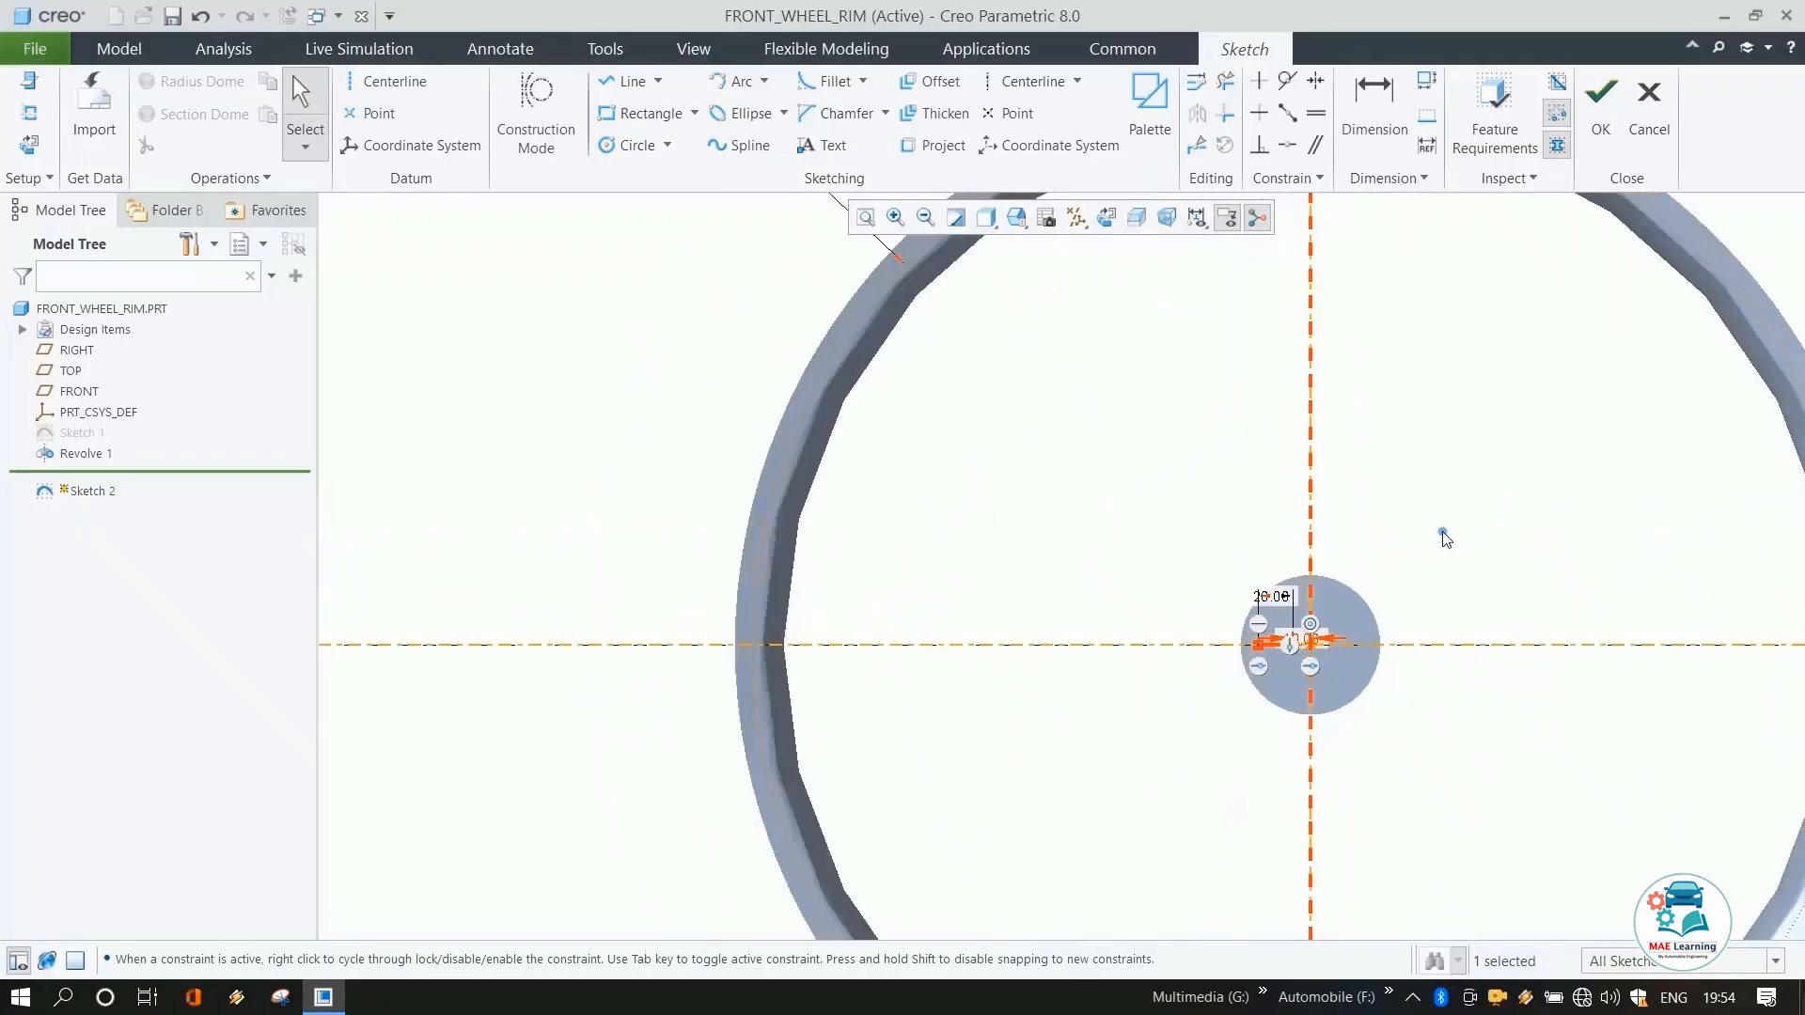
scroll(971, 483, down, 1)
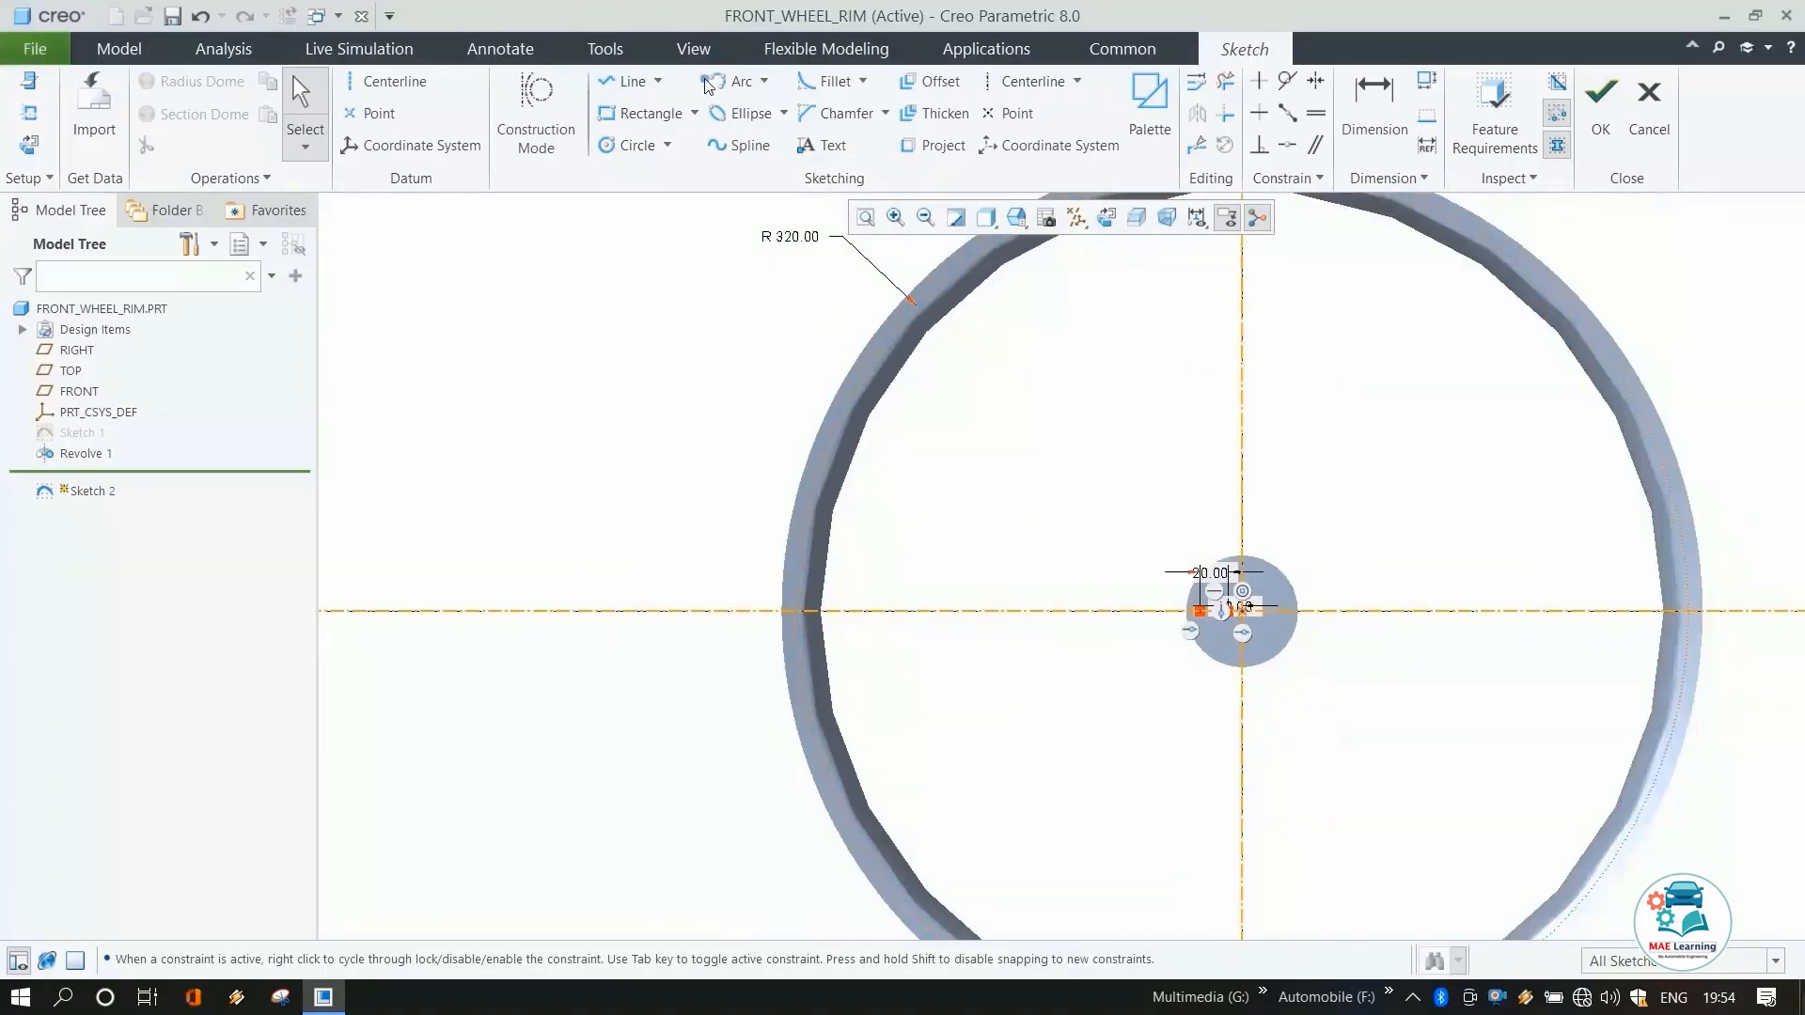
click(735, 81)
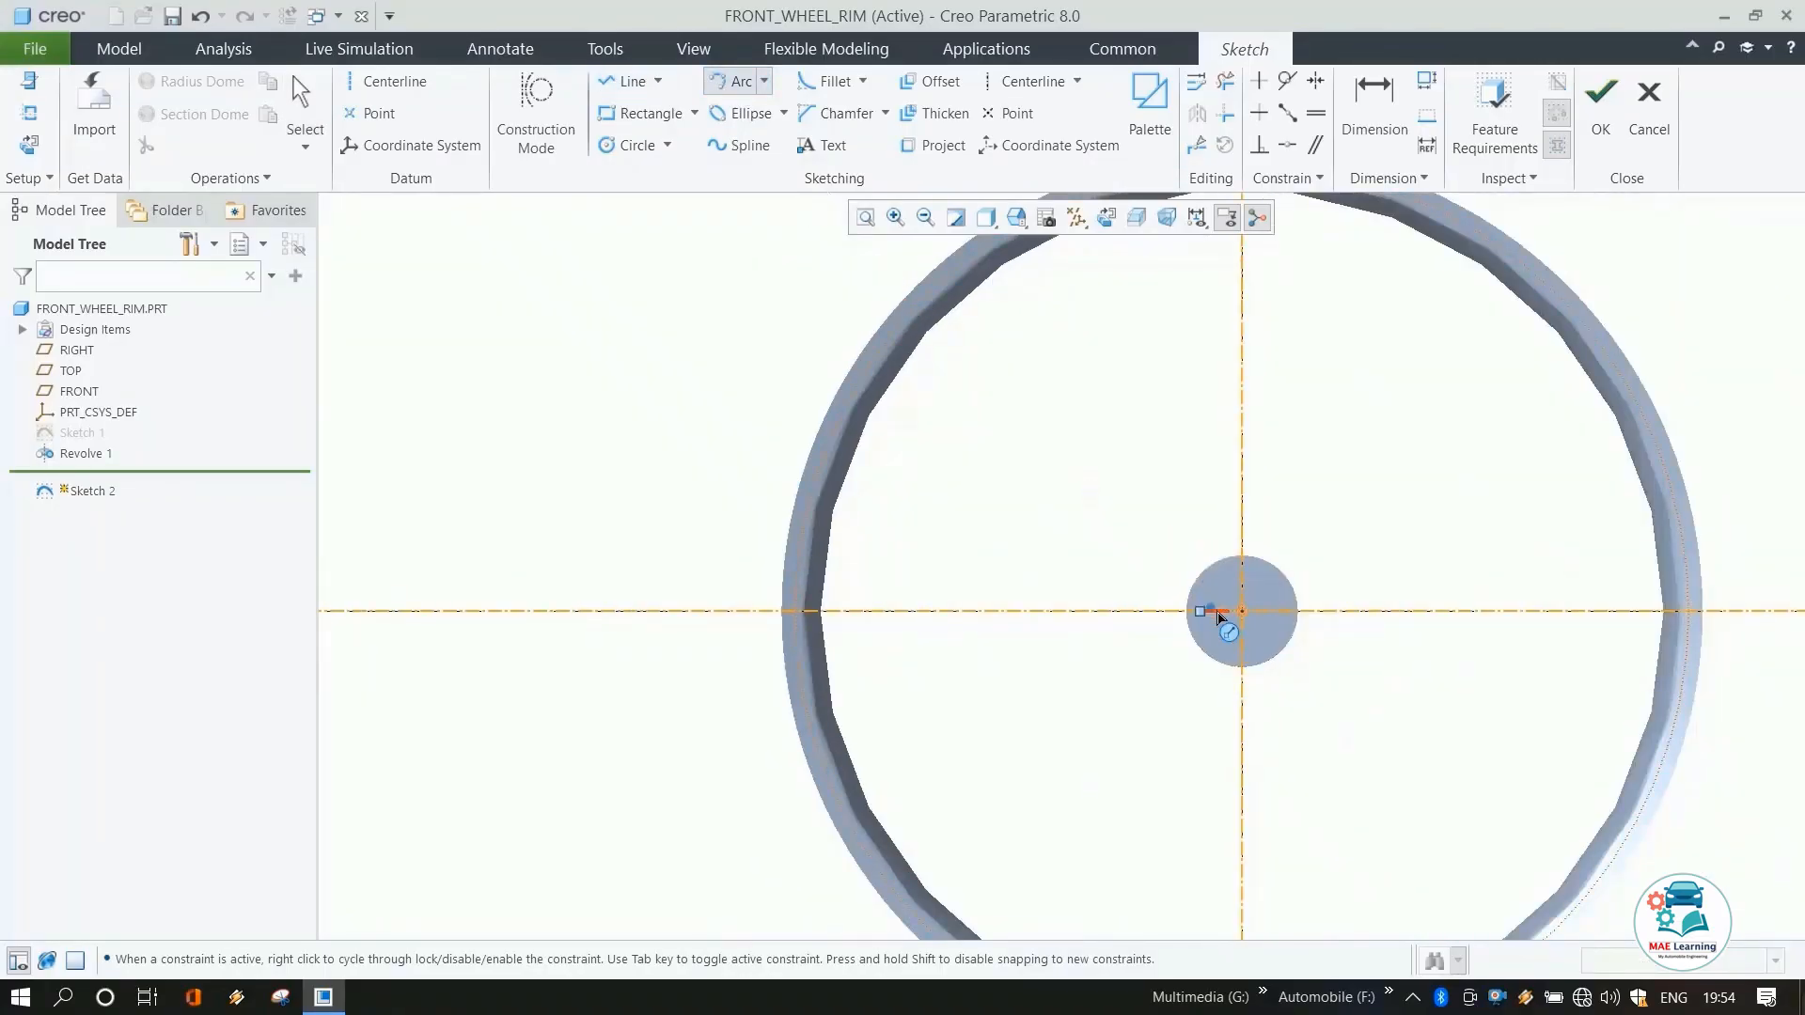
click(1211, 611)
scroll(1116, 403, down, 1)
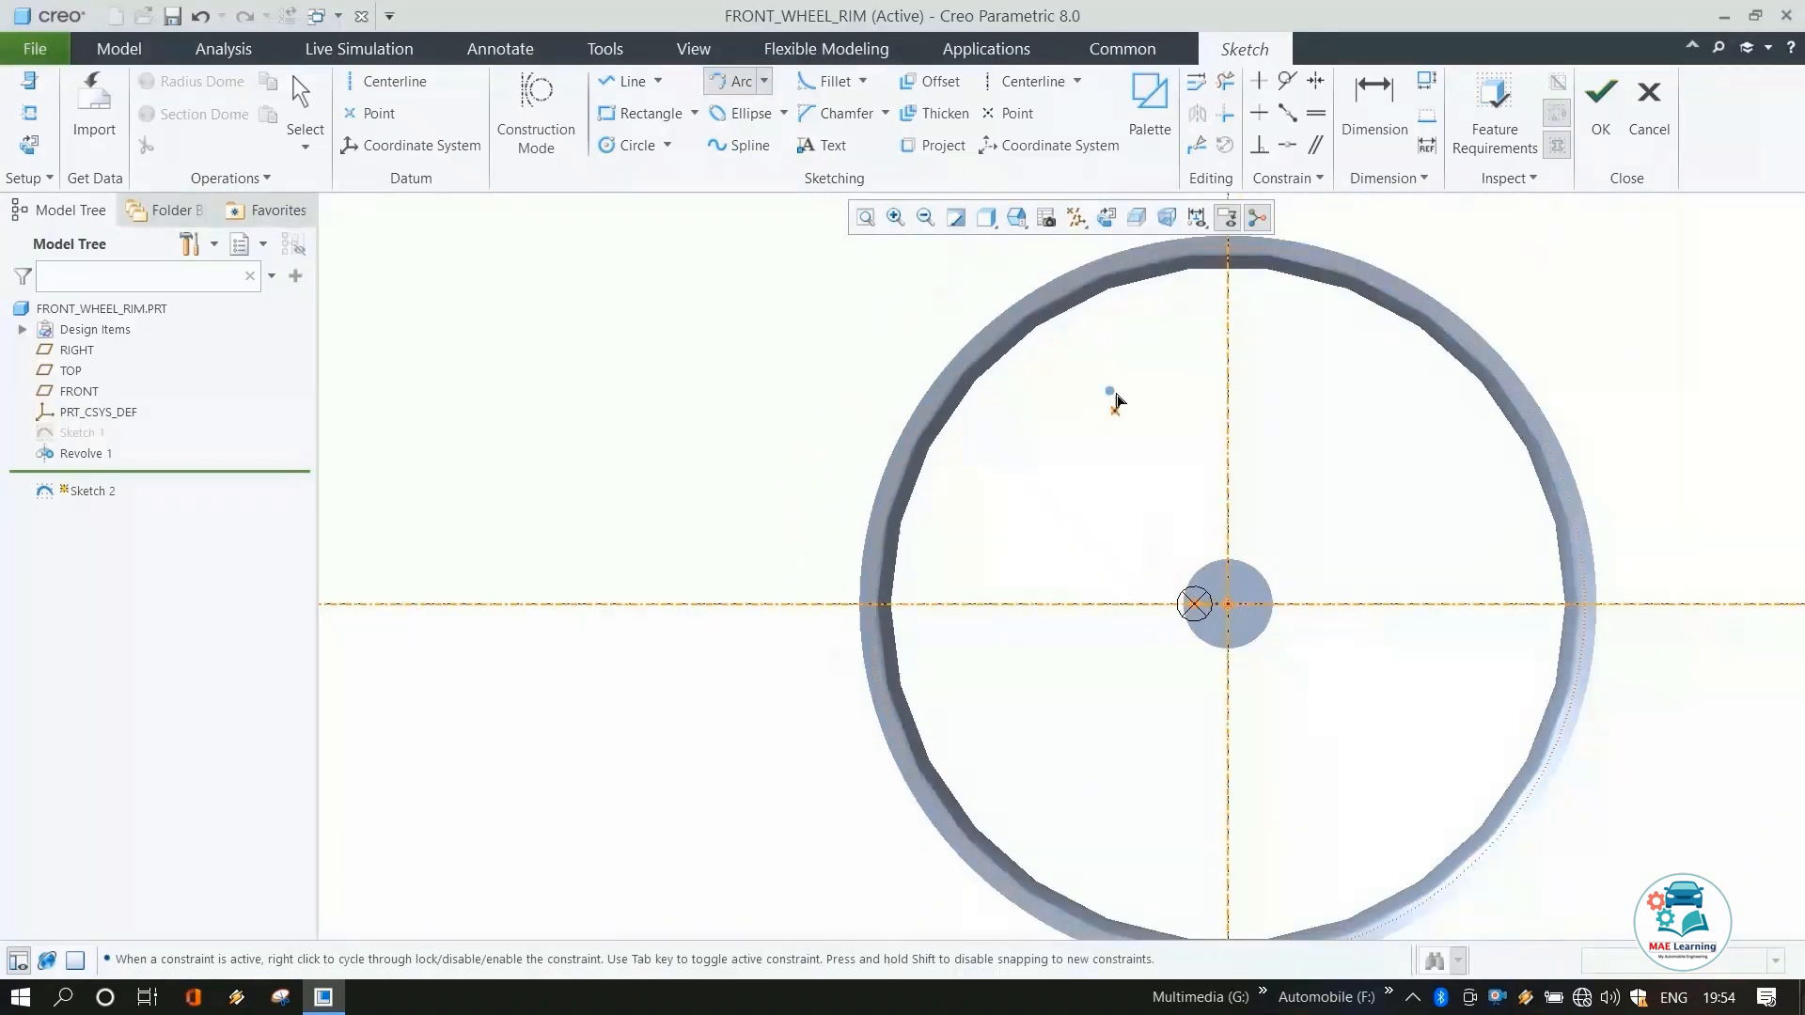
scroll(1081, 294, up, 2)
click(1068, 288)
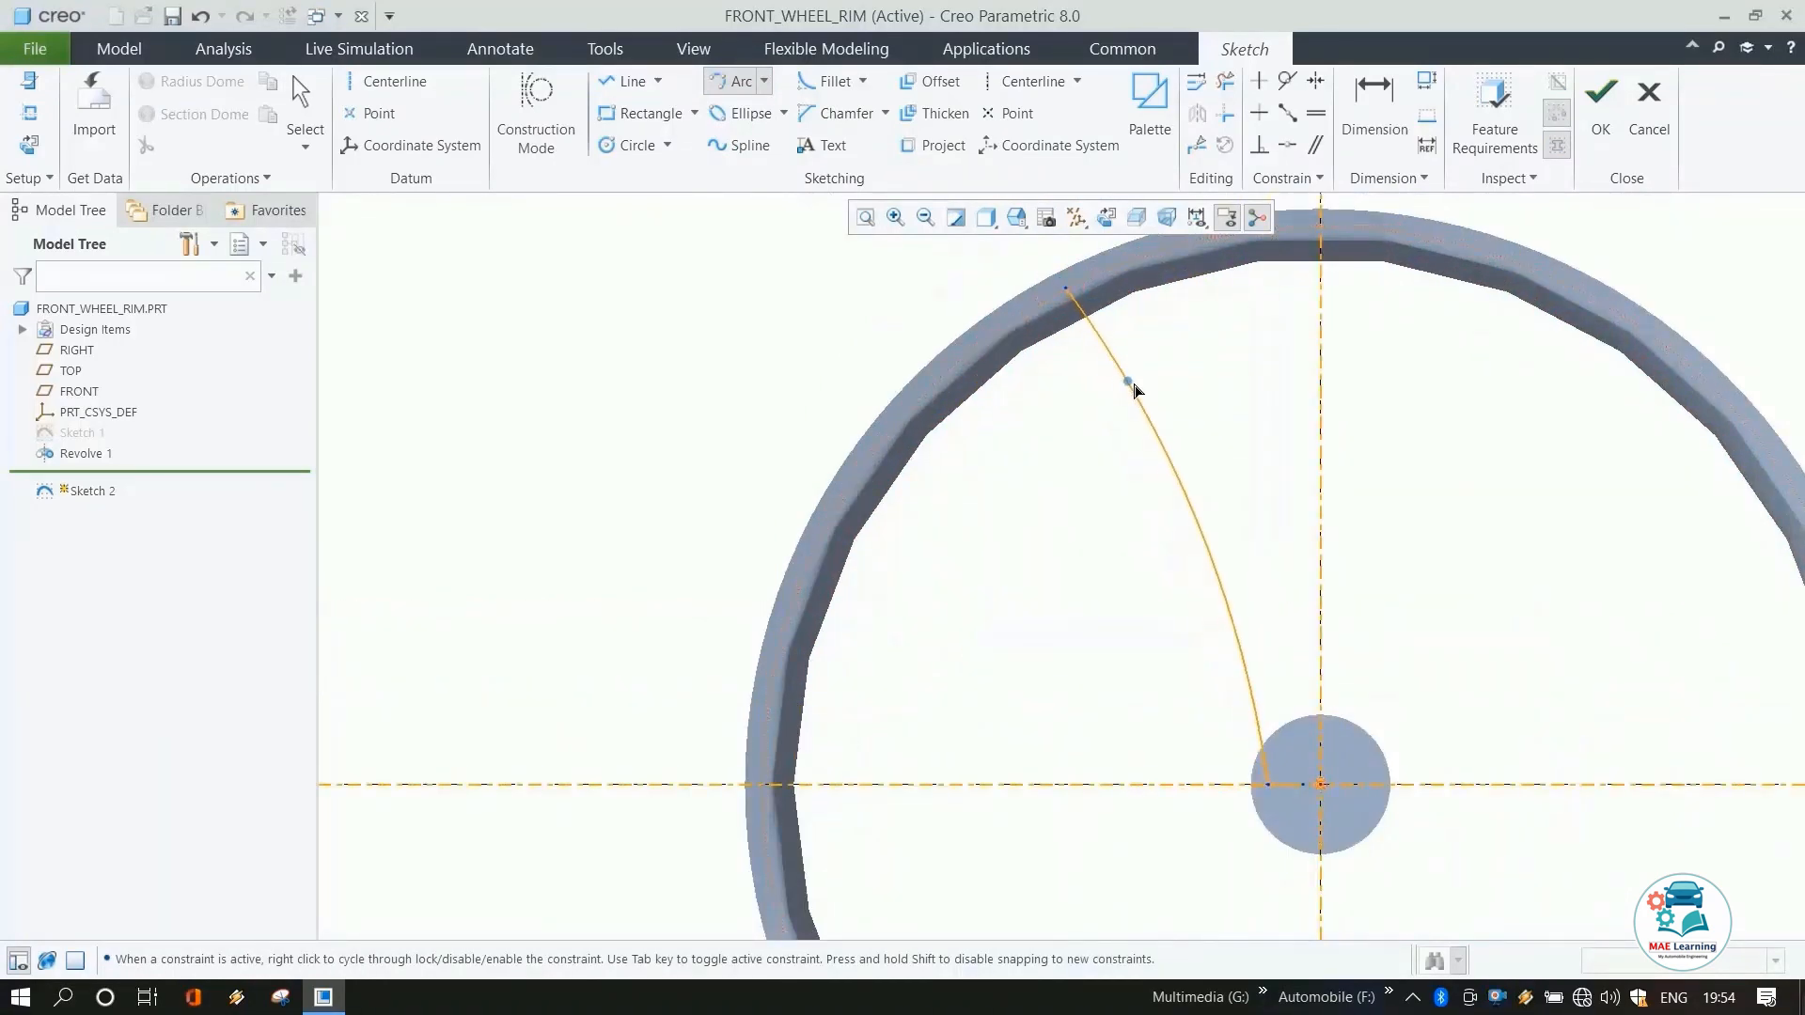
click(1146, 396)
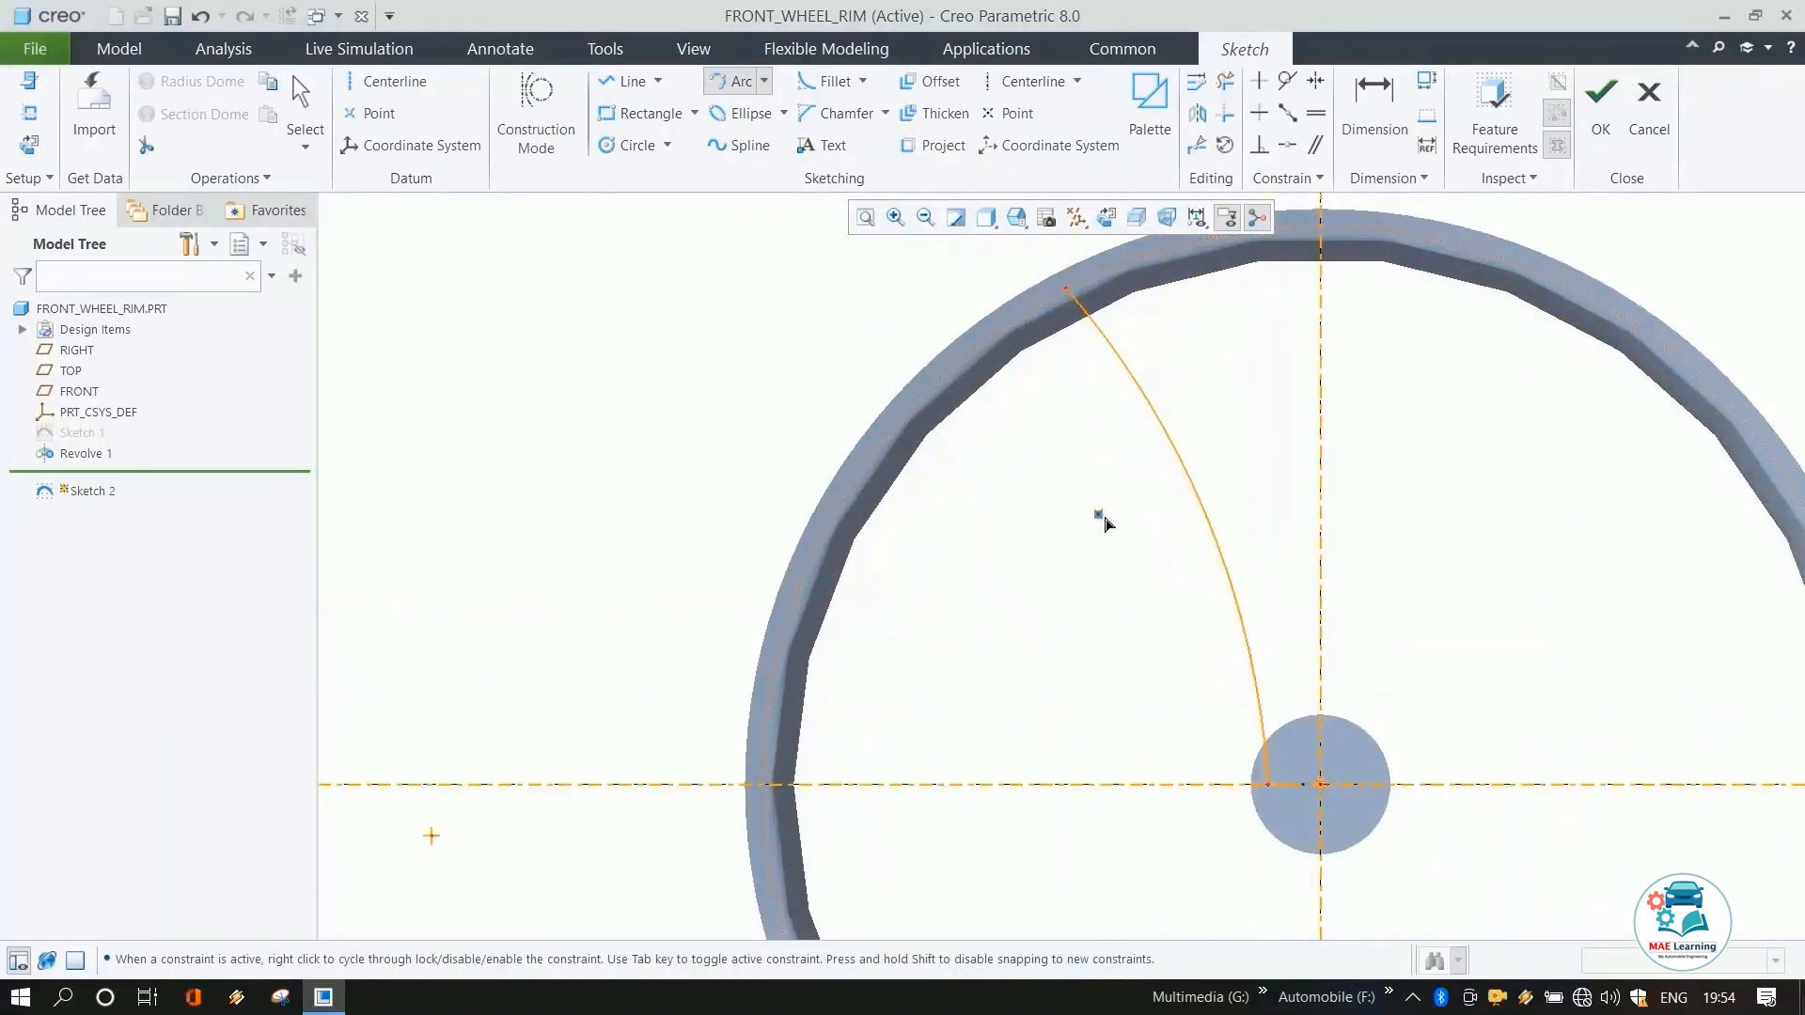
Draw a second arc from the line's right end up to the rim's inner edge, forming the spoke's other side.
click(1302, 783)
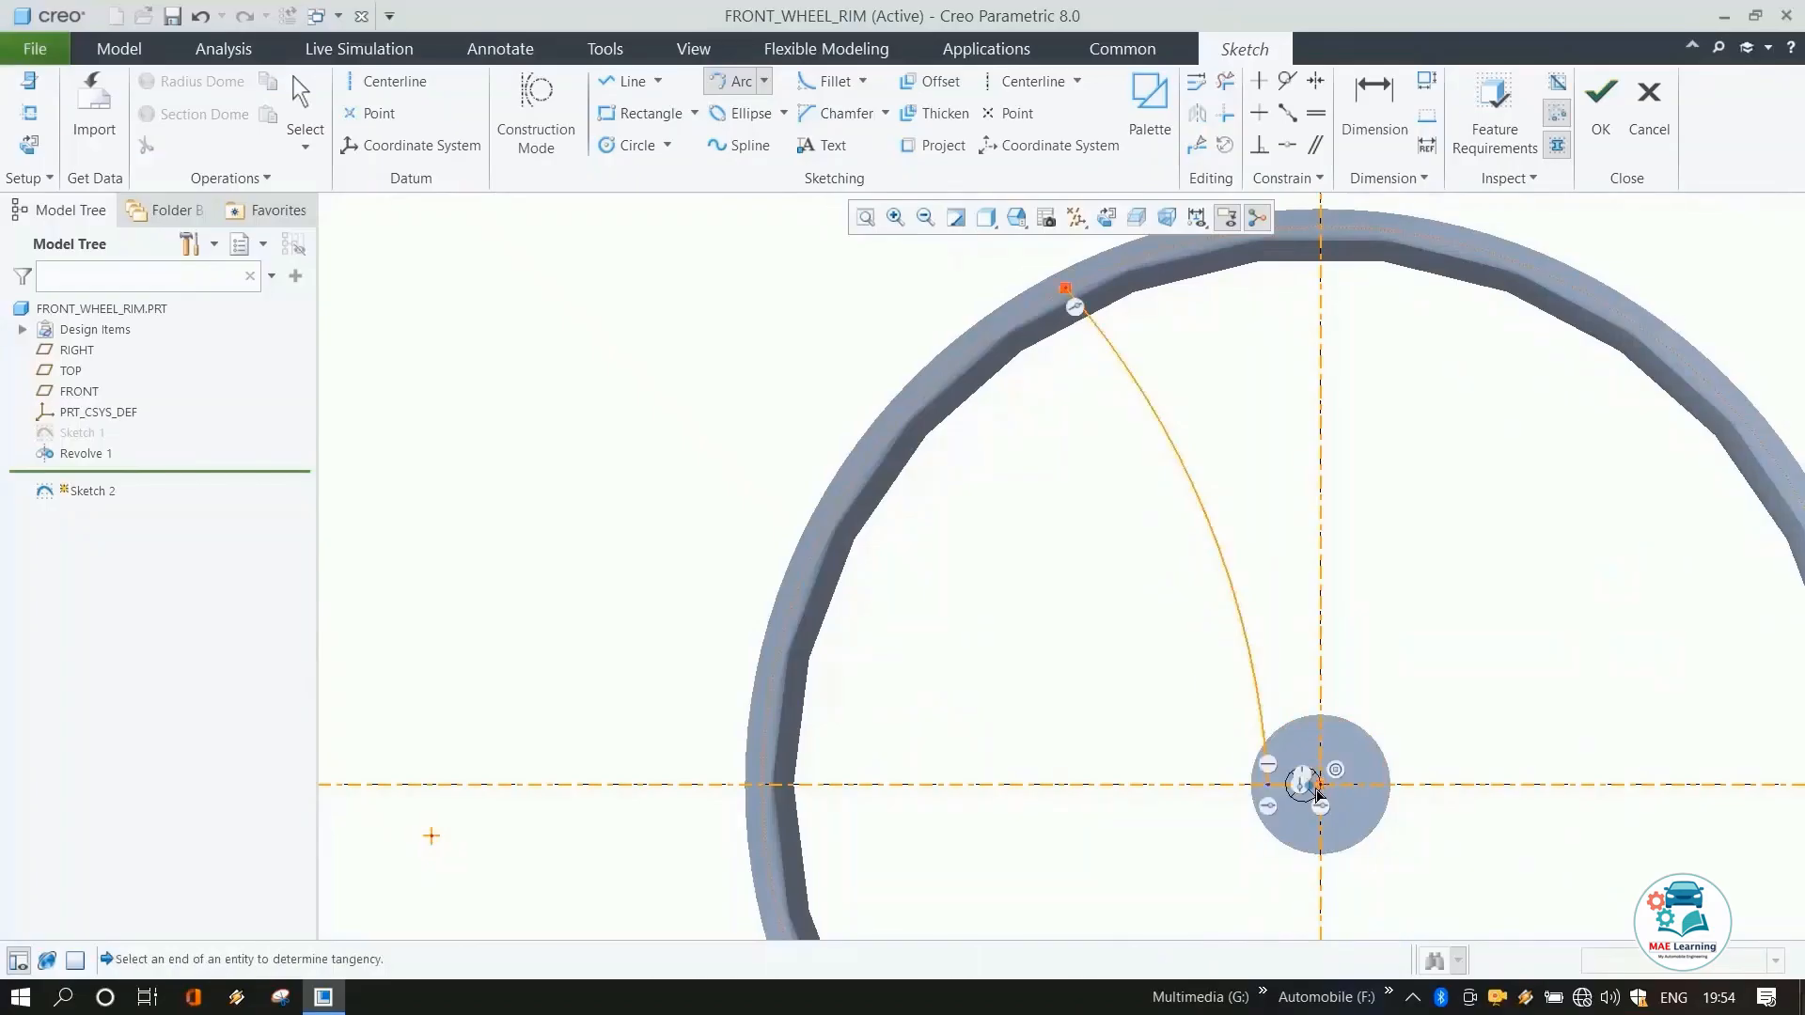
click(1212, 251)
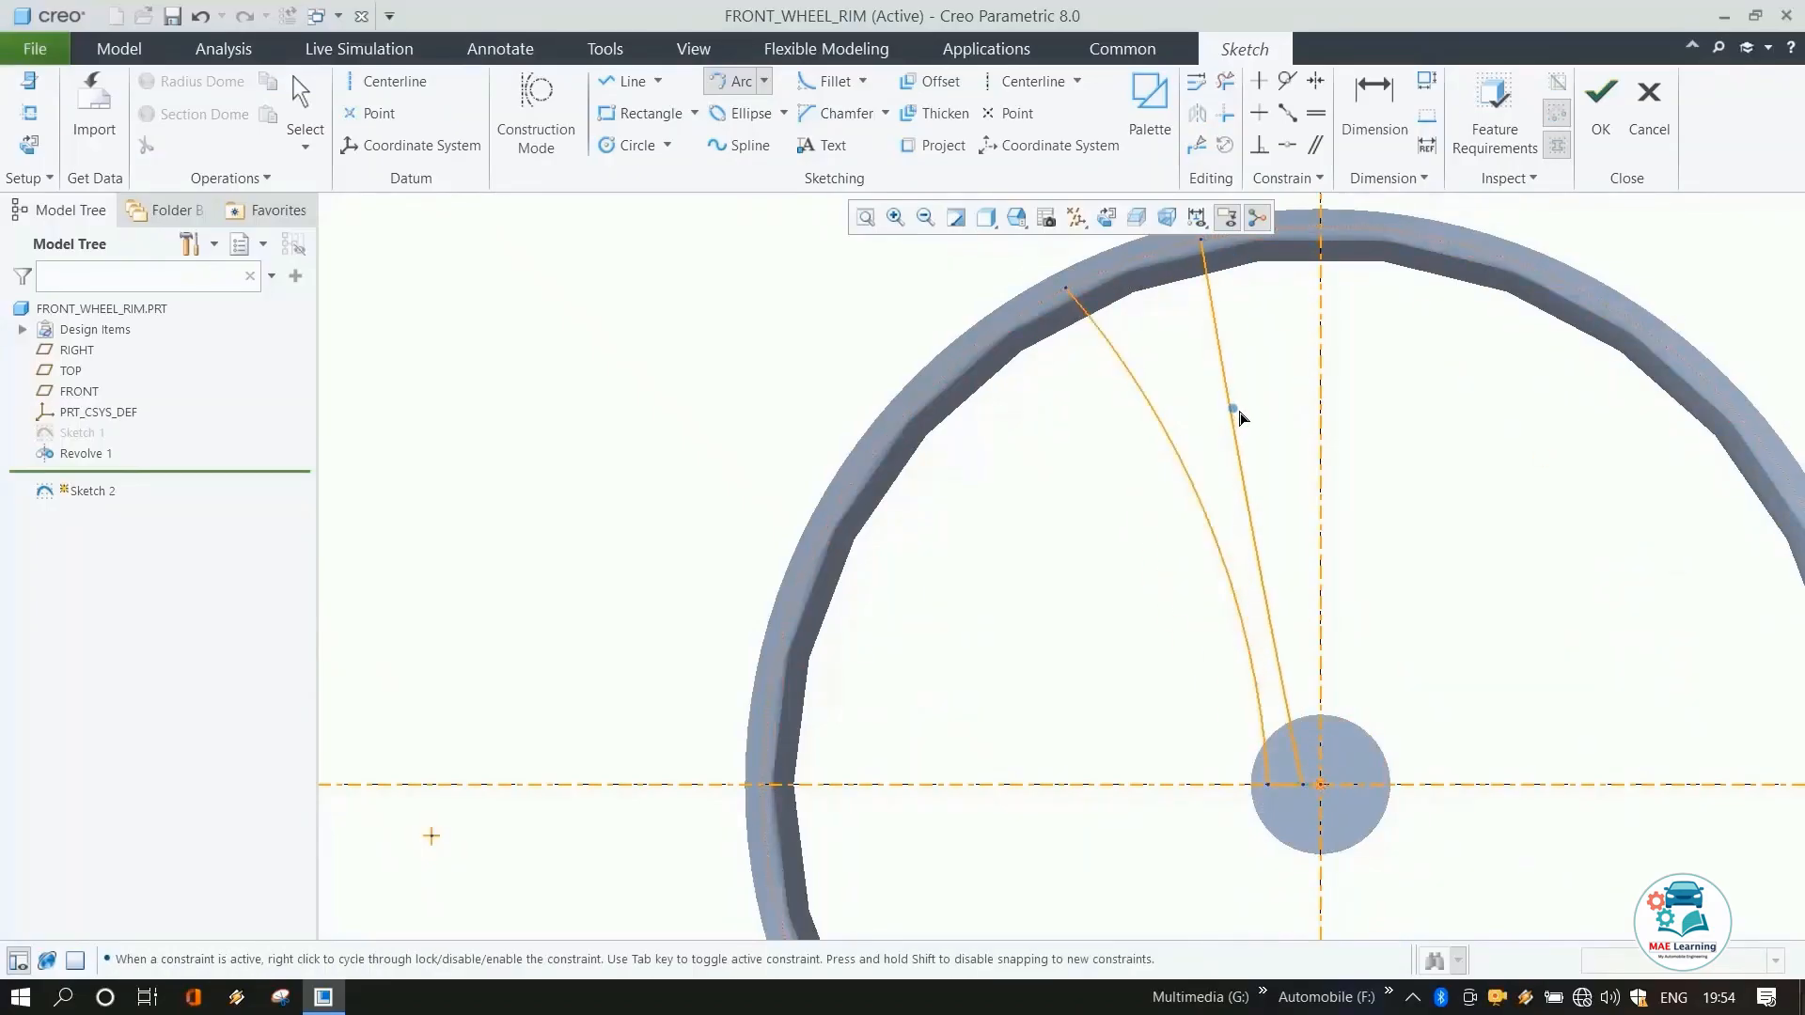
click(1236, 411)
middle_click(1296, 457)
click(1253, 471)
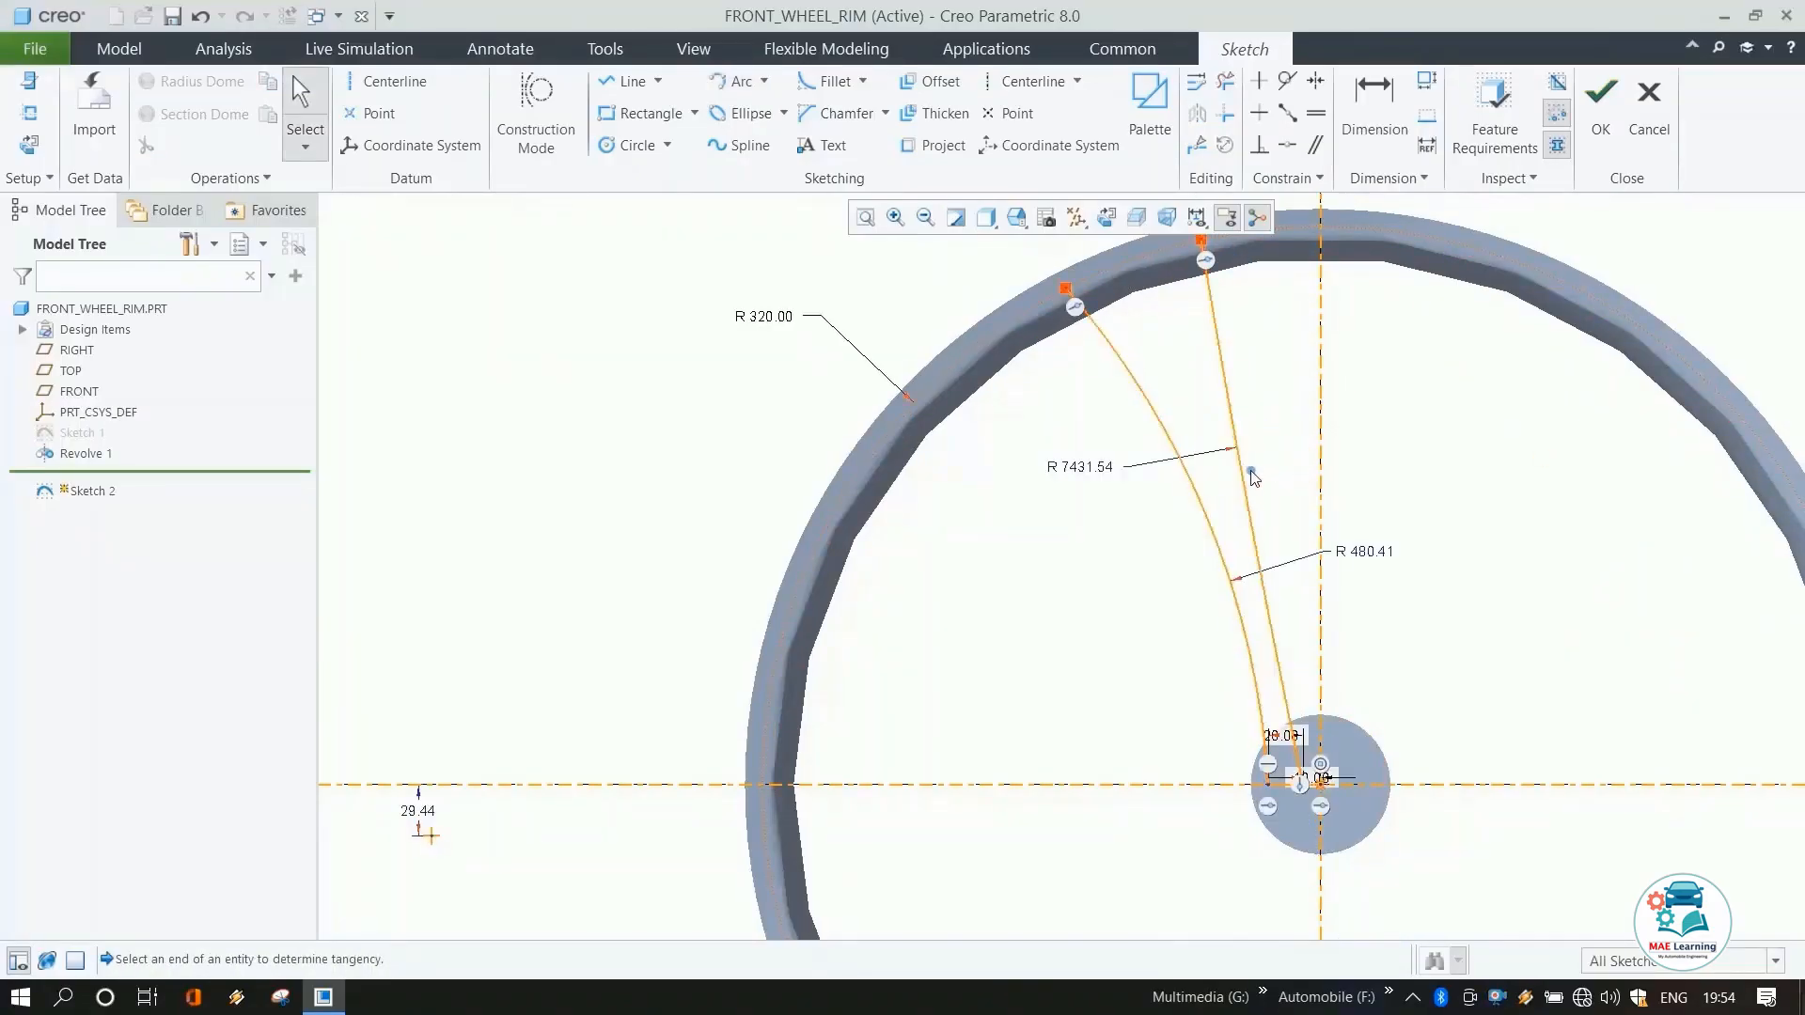
Try to set the right spoke arc's radius to 750 mm.
double_click(1091, 466)
text(7)
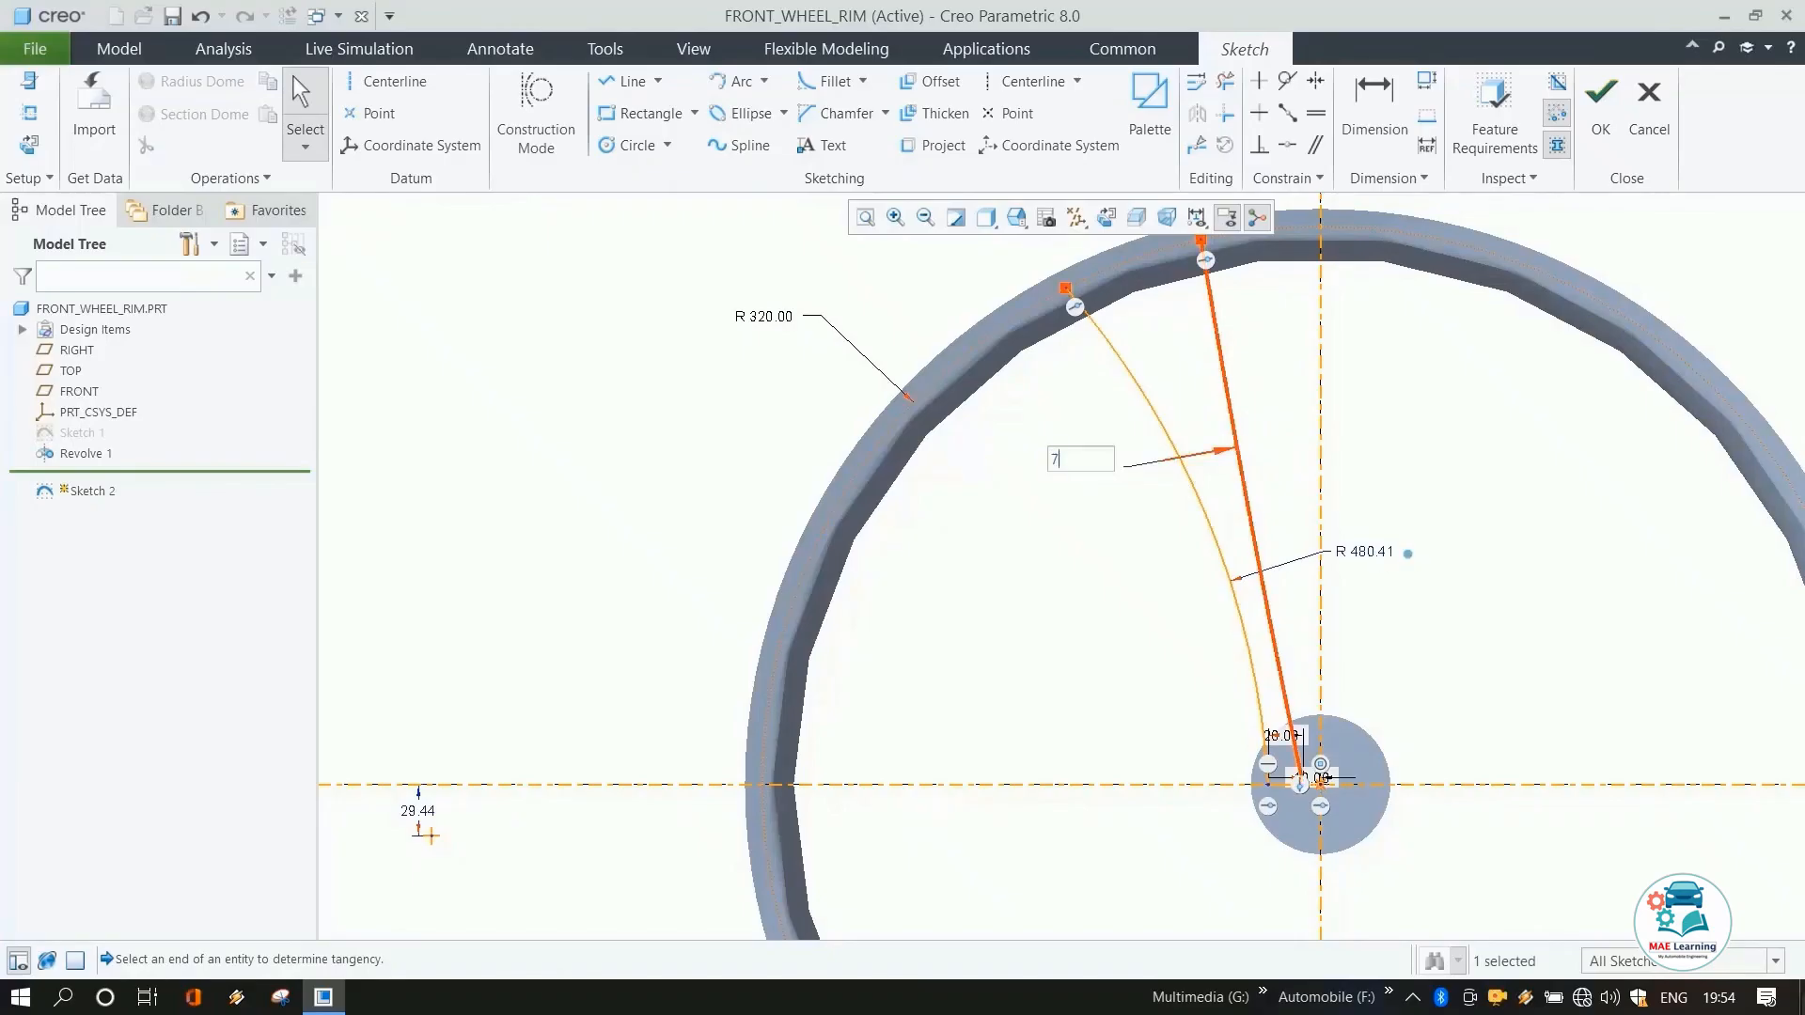
text(50)
key(Return)
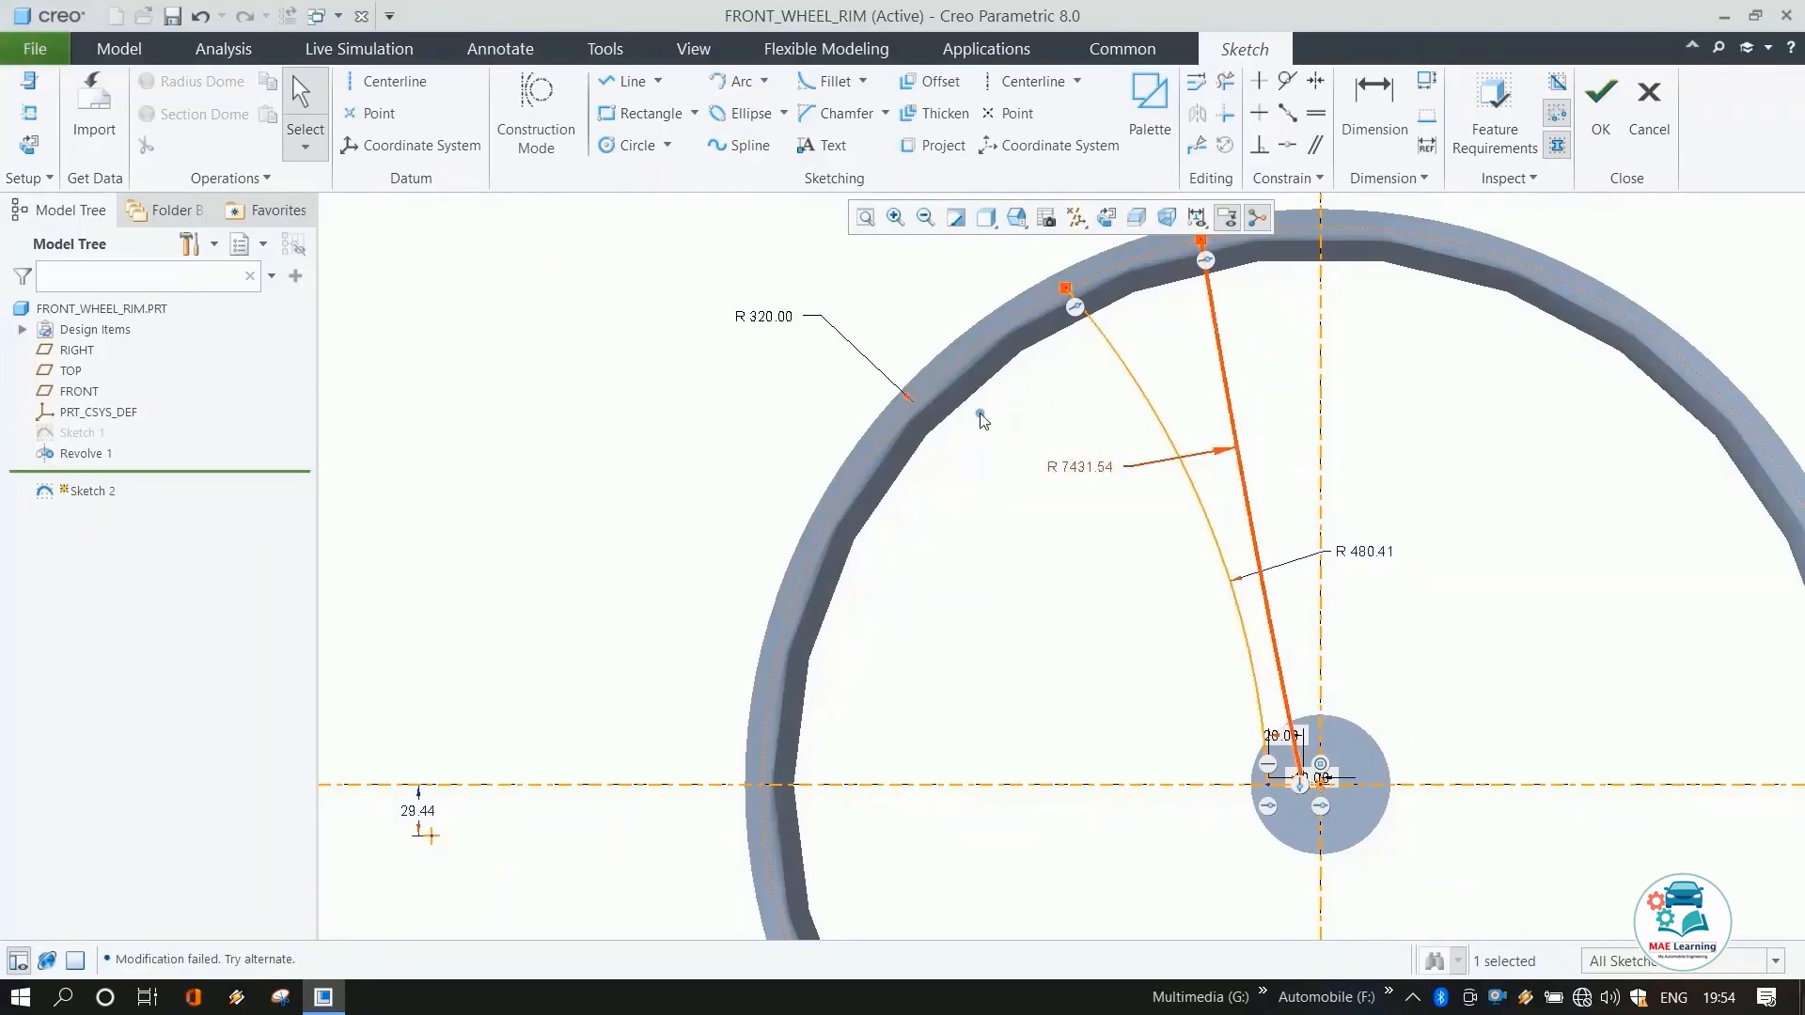
Set the right spoke arc's radius to 7500 mm.
double_click(1089, 467)
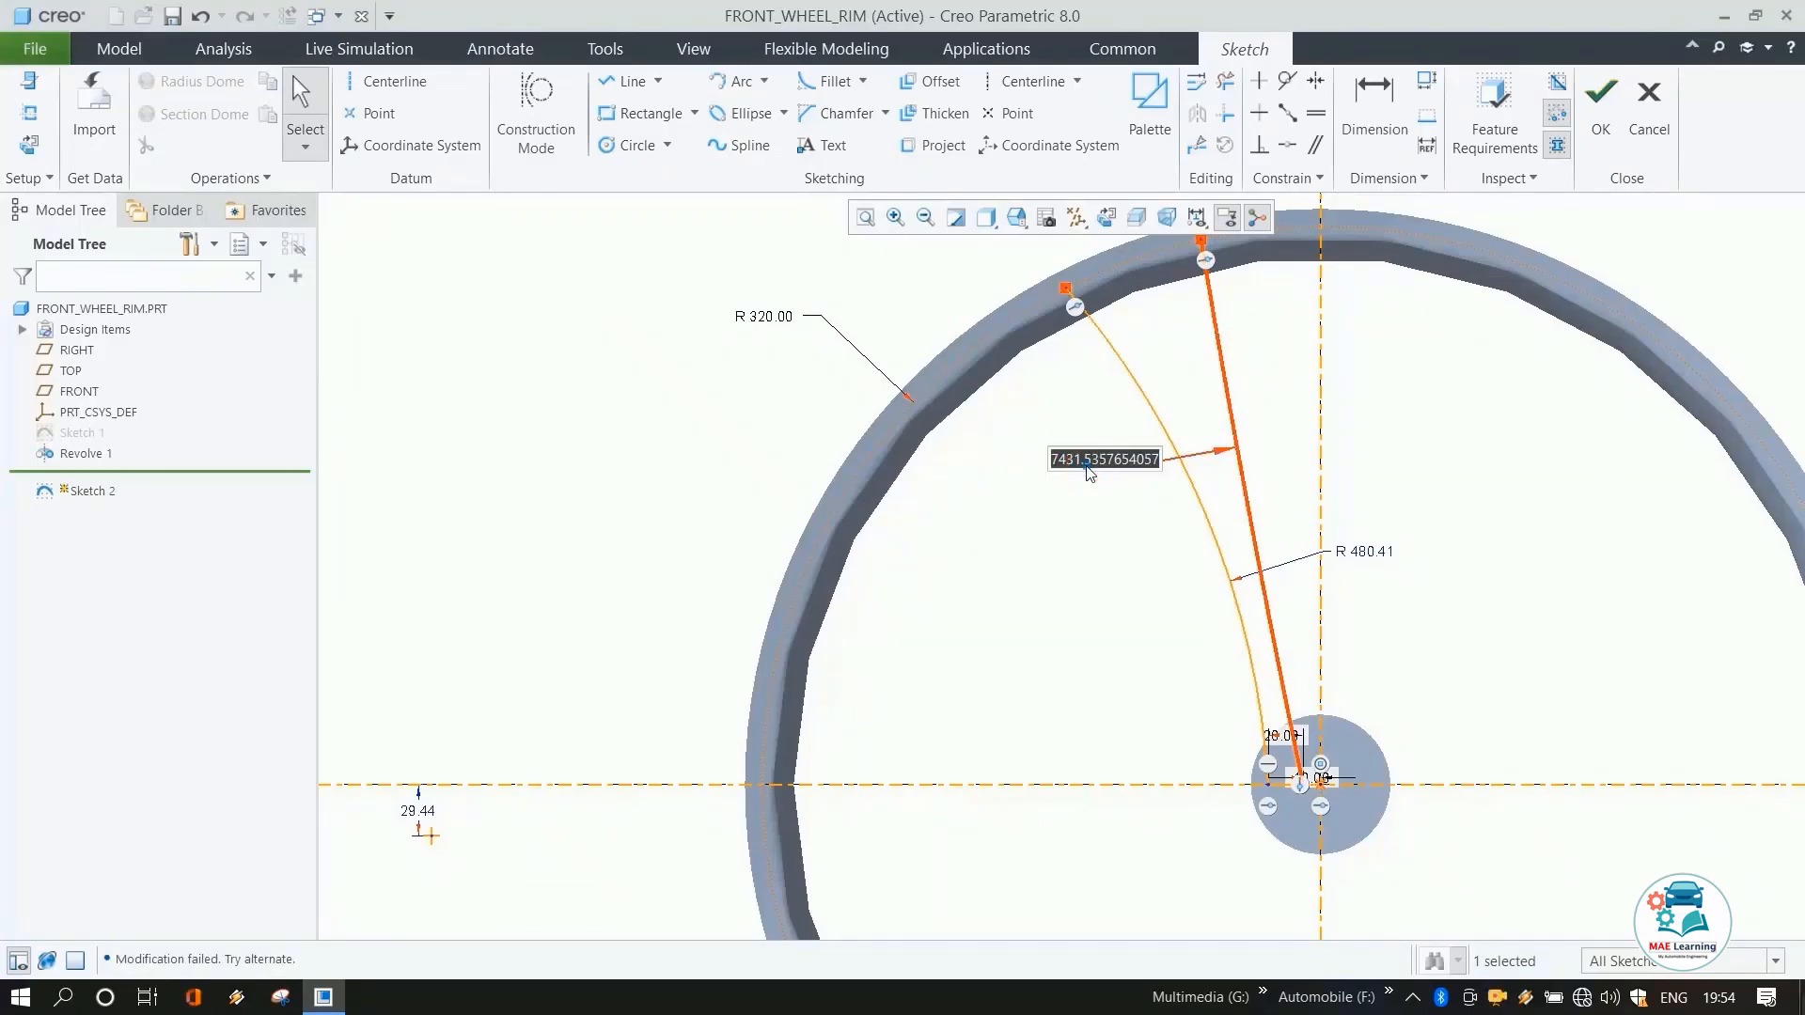
text(7500)
key(Return)
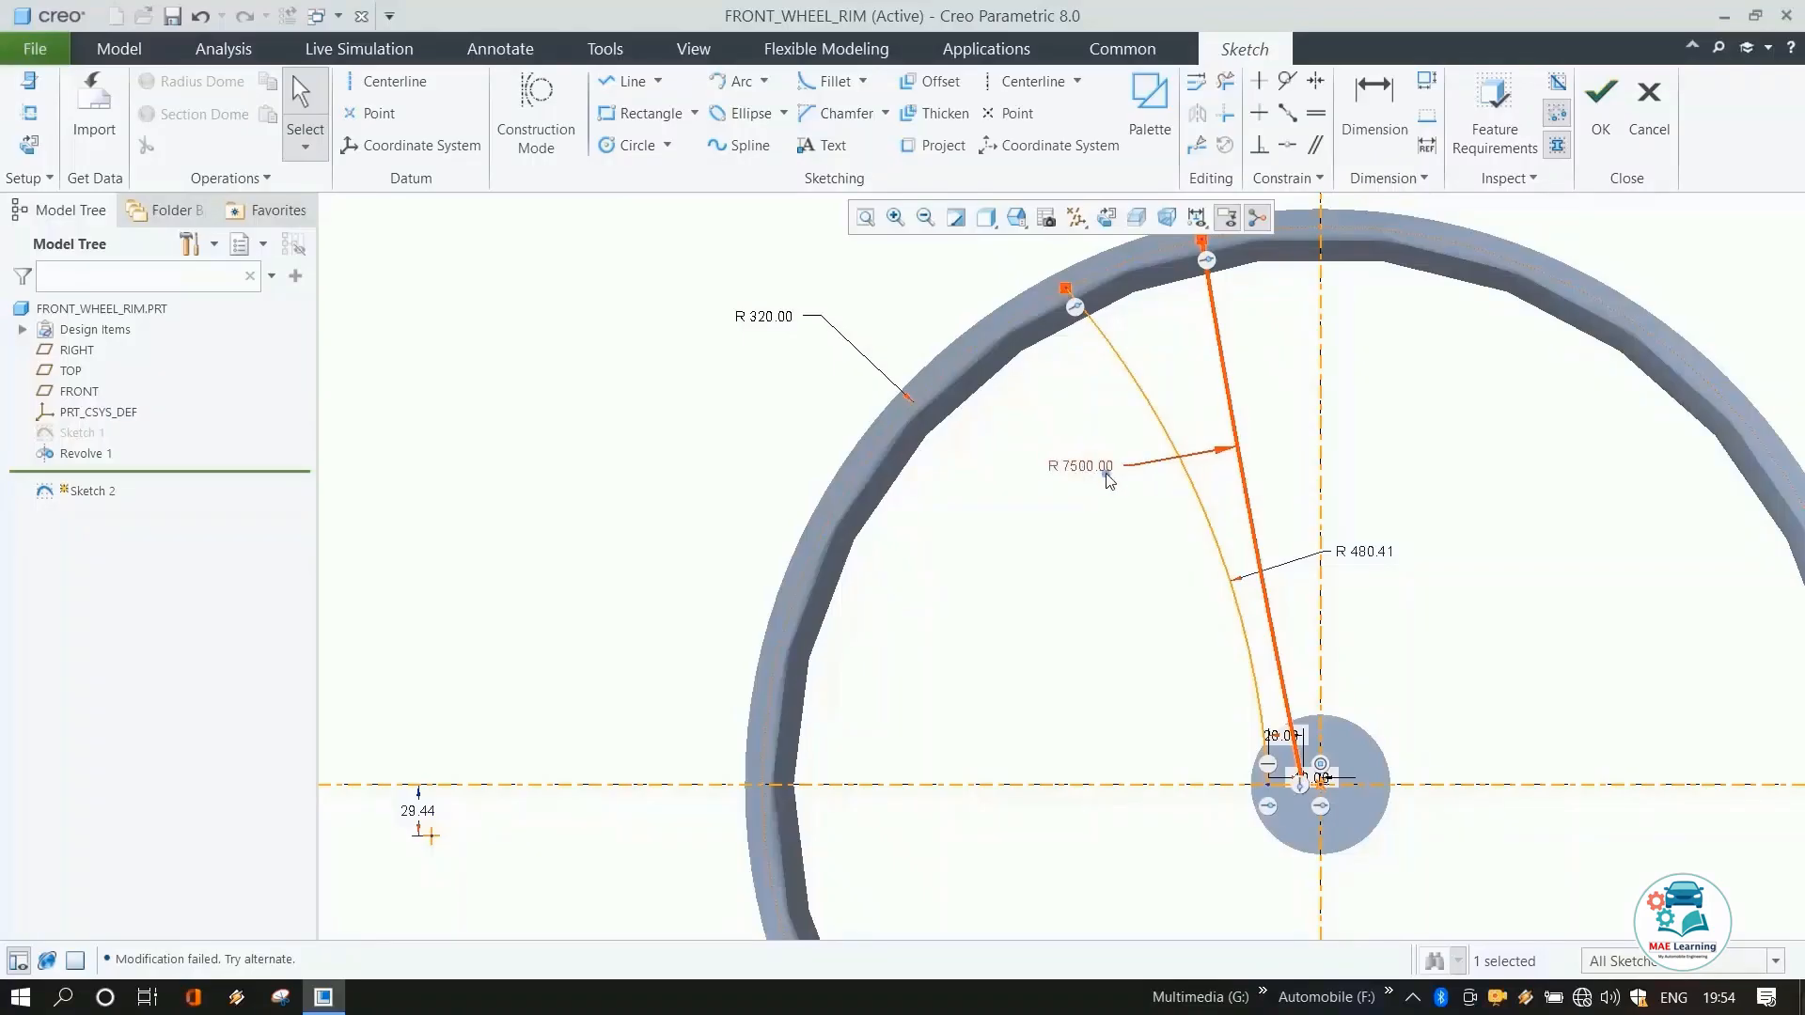
Set the left spoke arc's radius to 500 mm.
click(1361, 555)
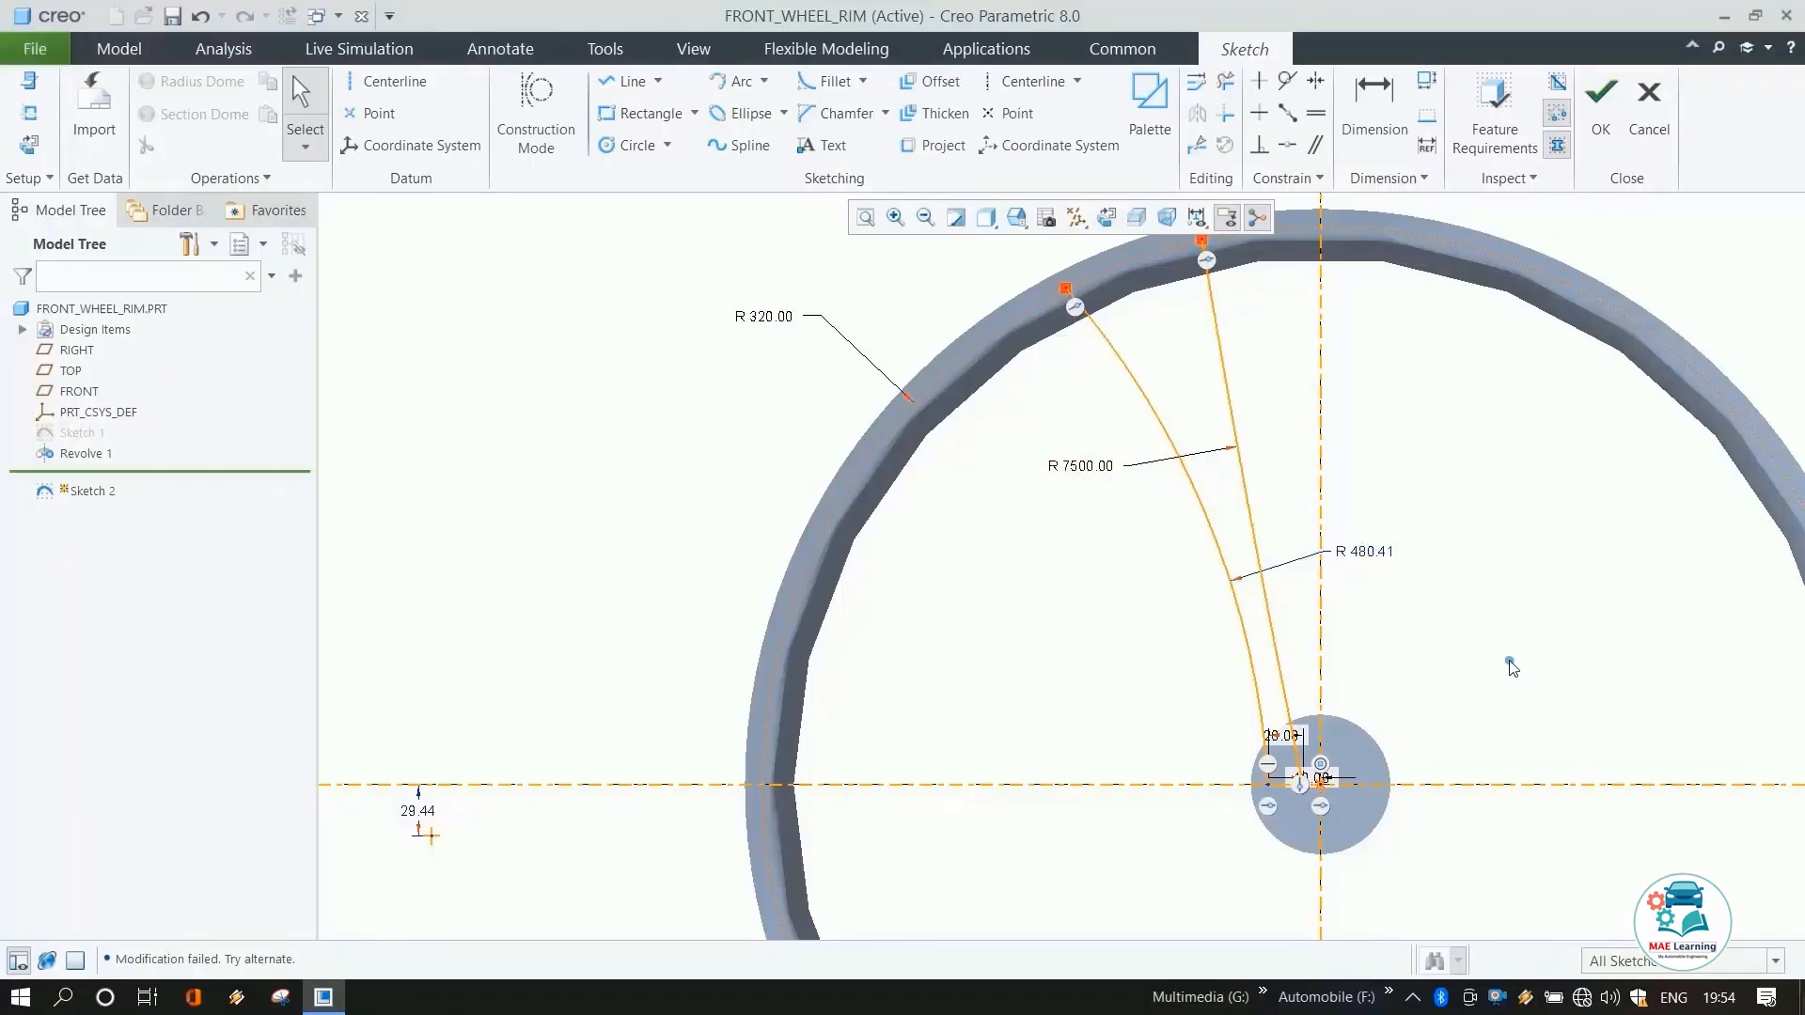
double_click(1364, 552)
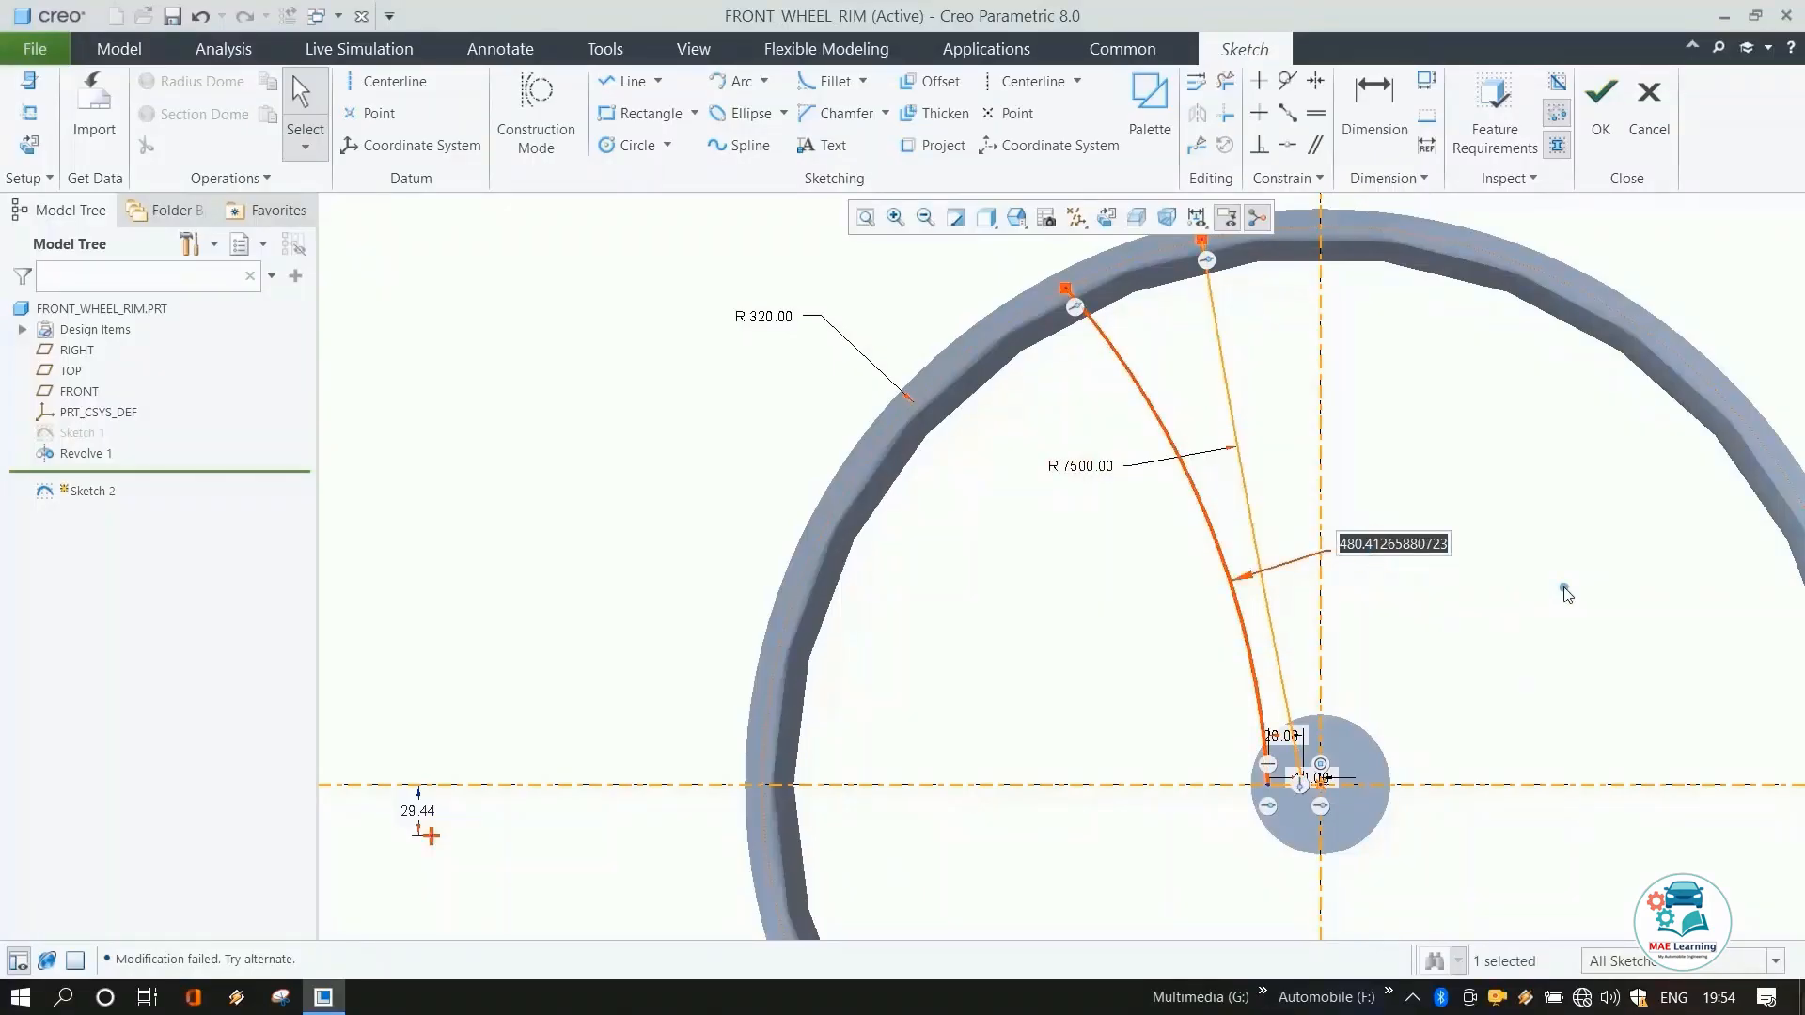
text(500)
key(Return)
click(1467, 623)
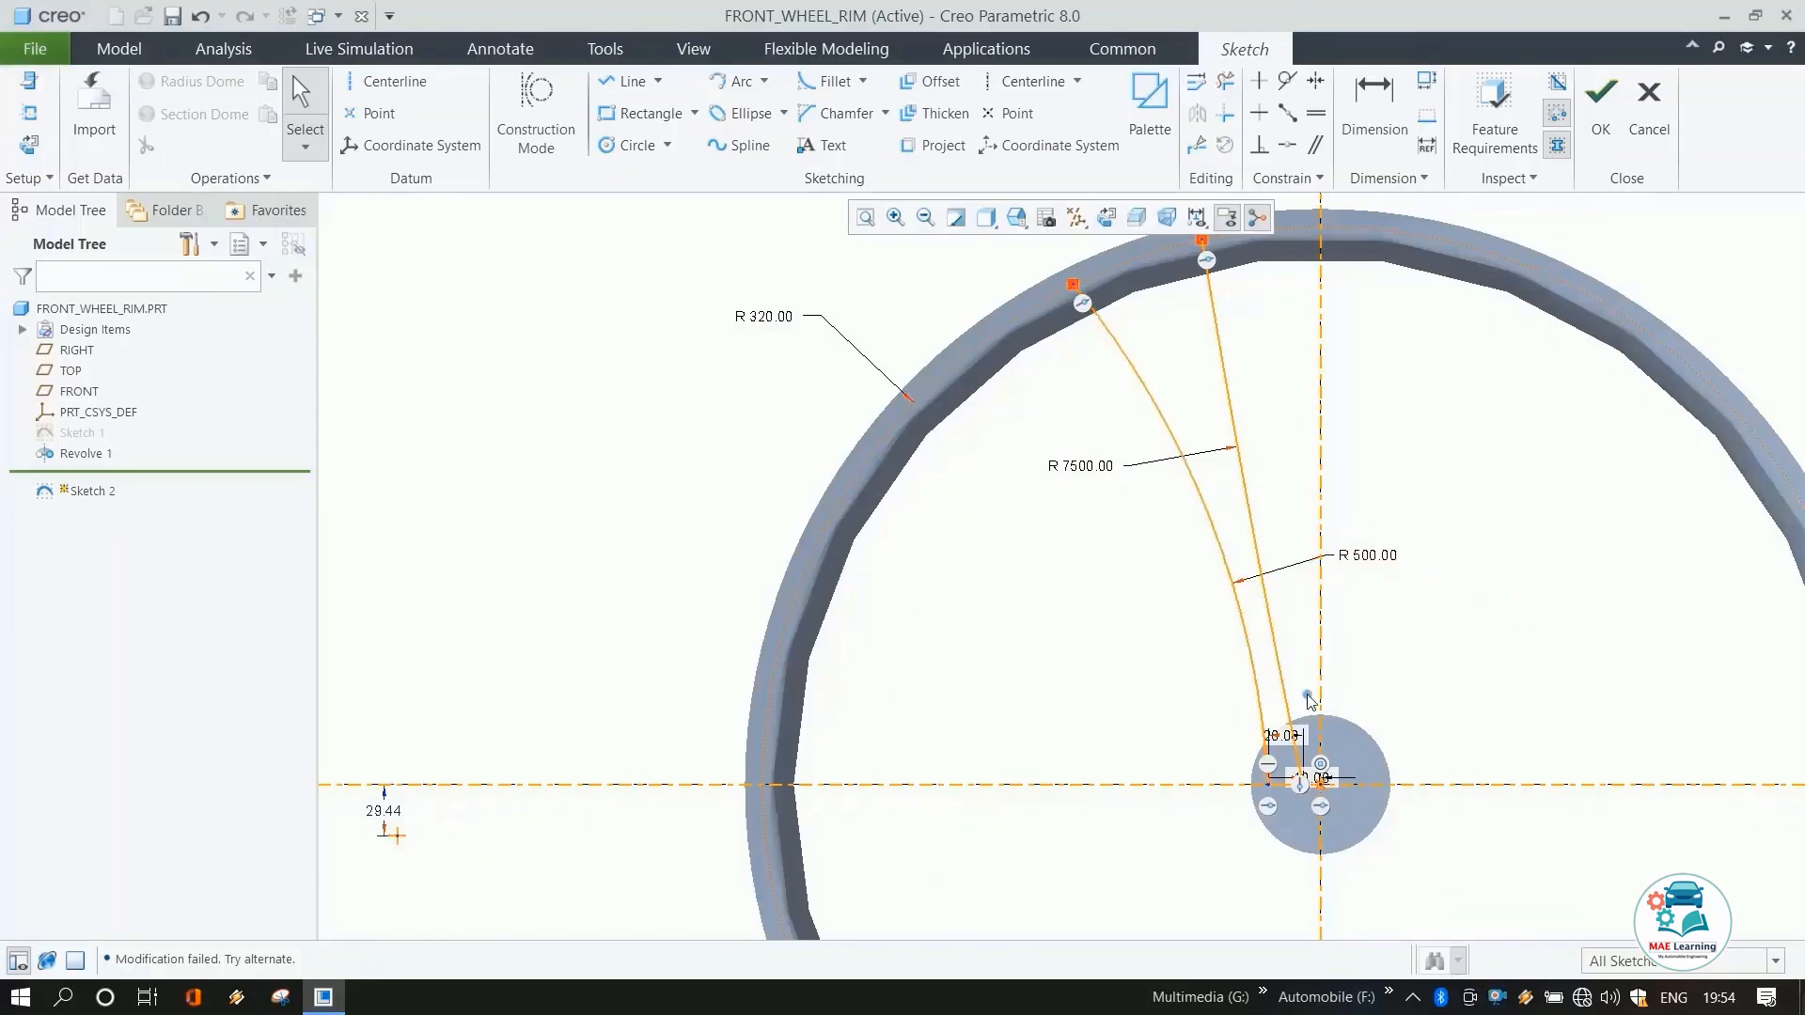
Draw a line joining the outer ends of the two spoke arcs along the rim.
click(615, 83)
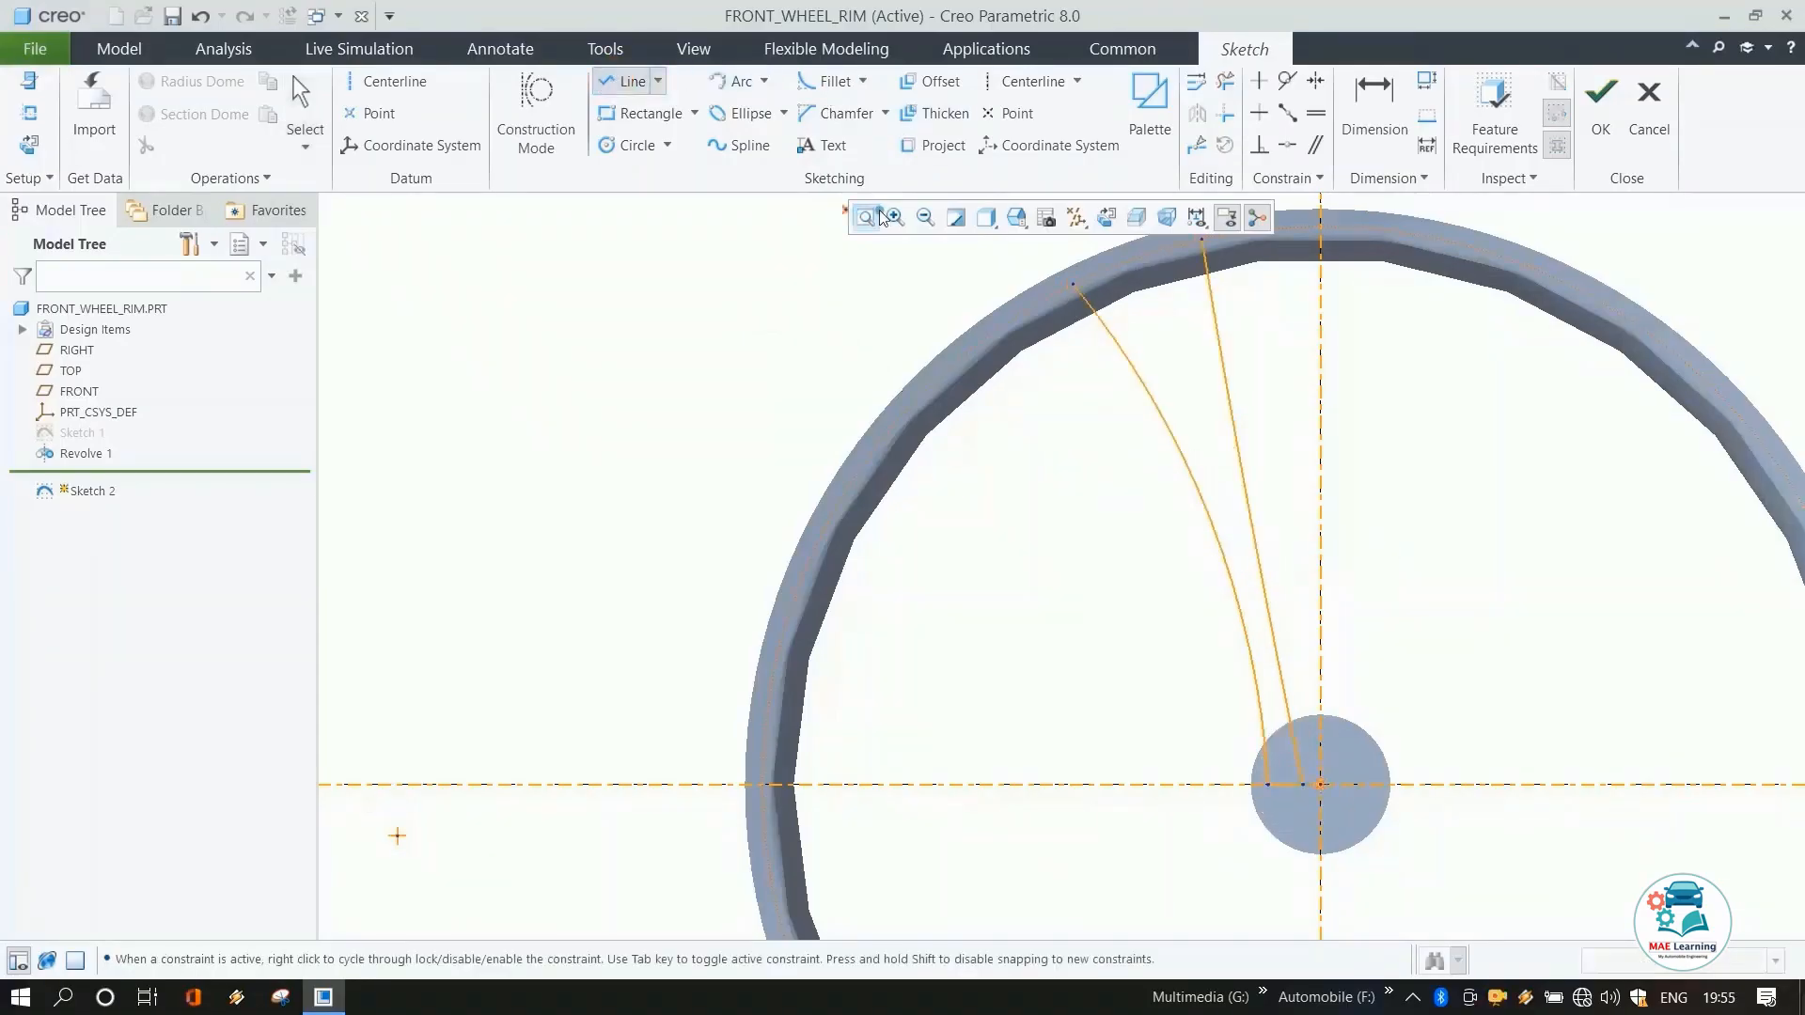
click(1073, 283)
scroll(1148, 522, up, 4)
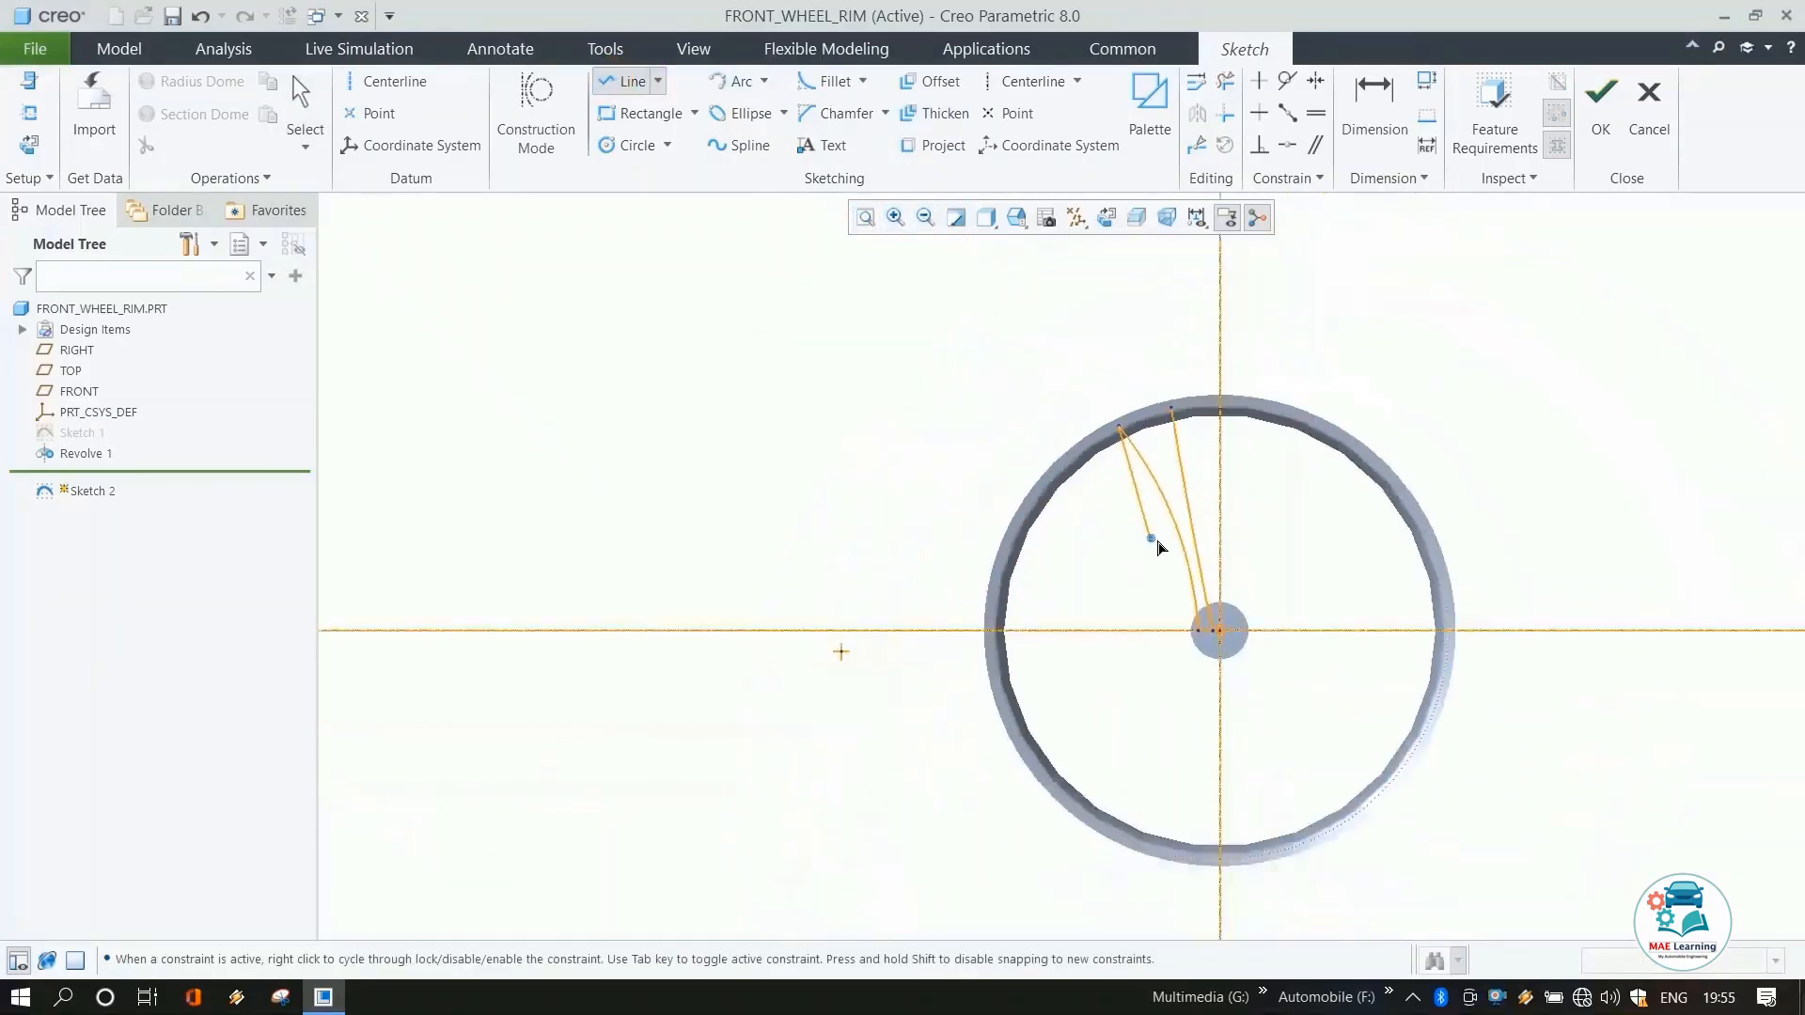
scroll(1161, 447, down, 6)
click(1198, 296)
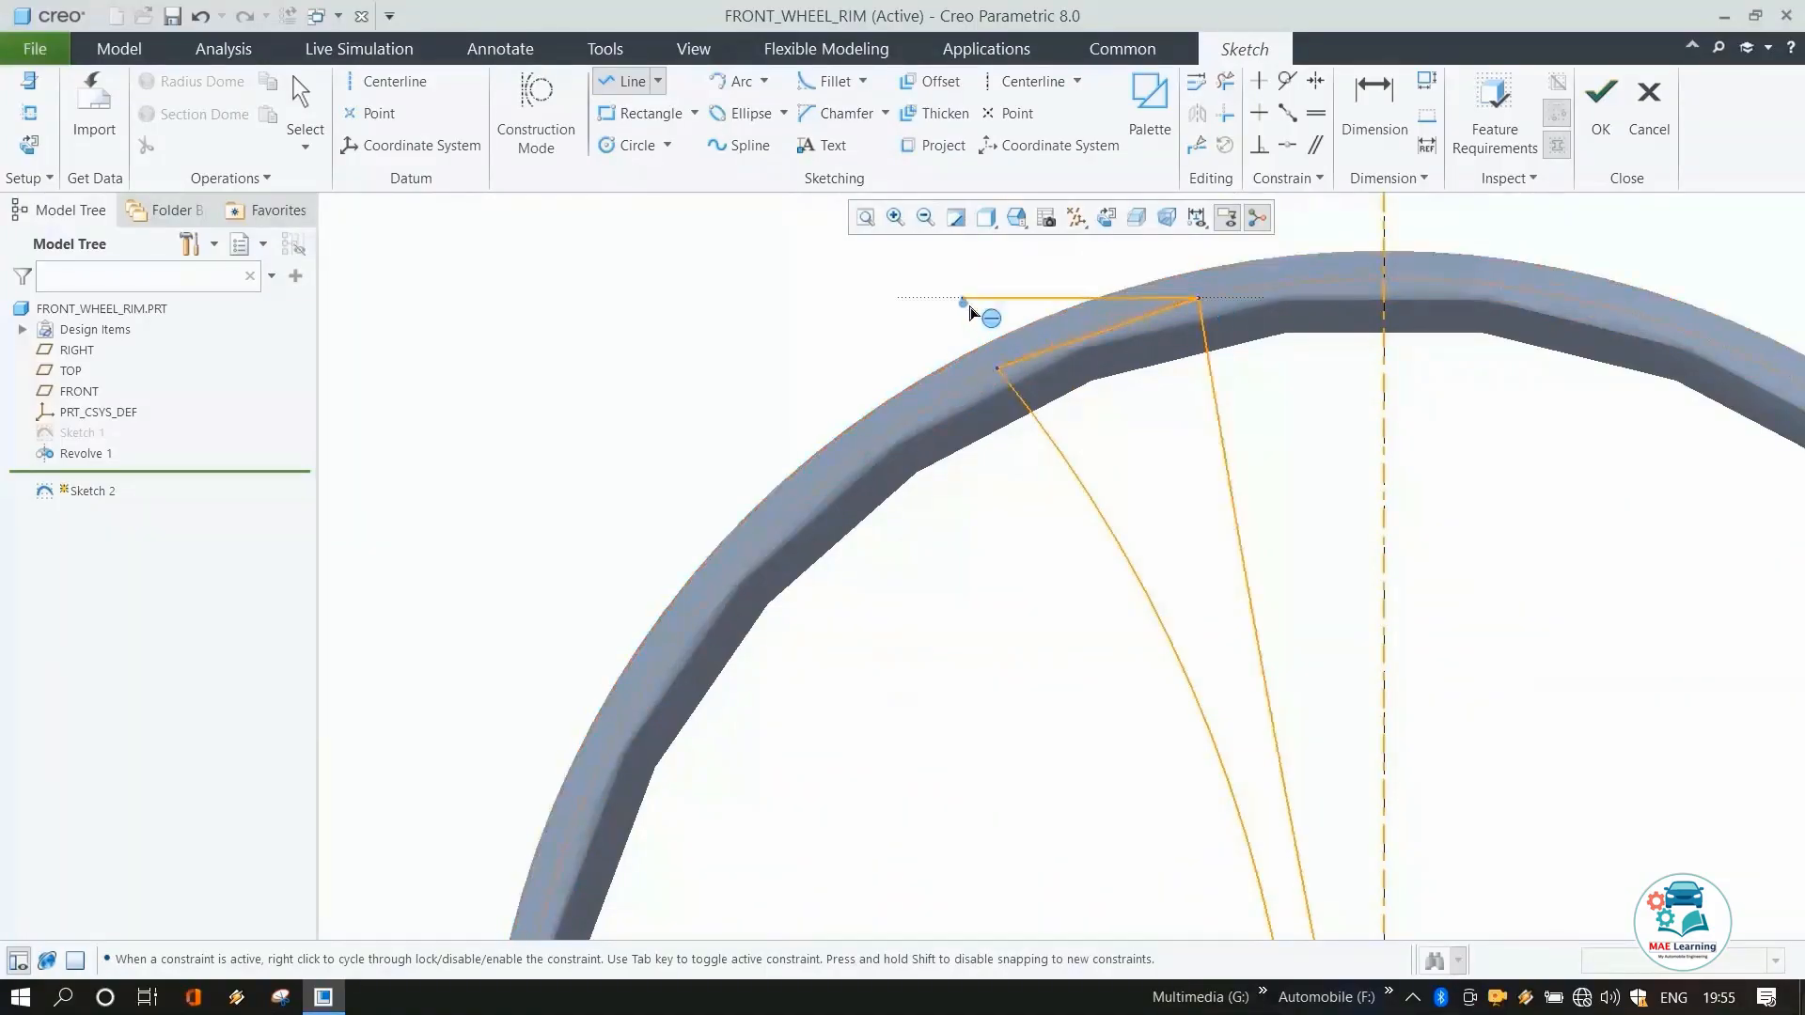
middle_click(962, 302)
middle_click(963, 306)
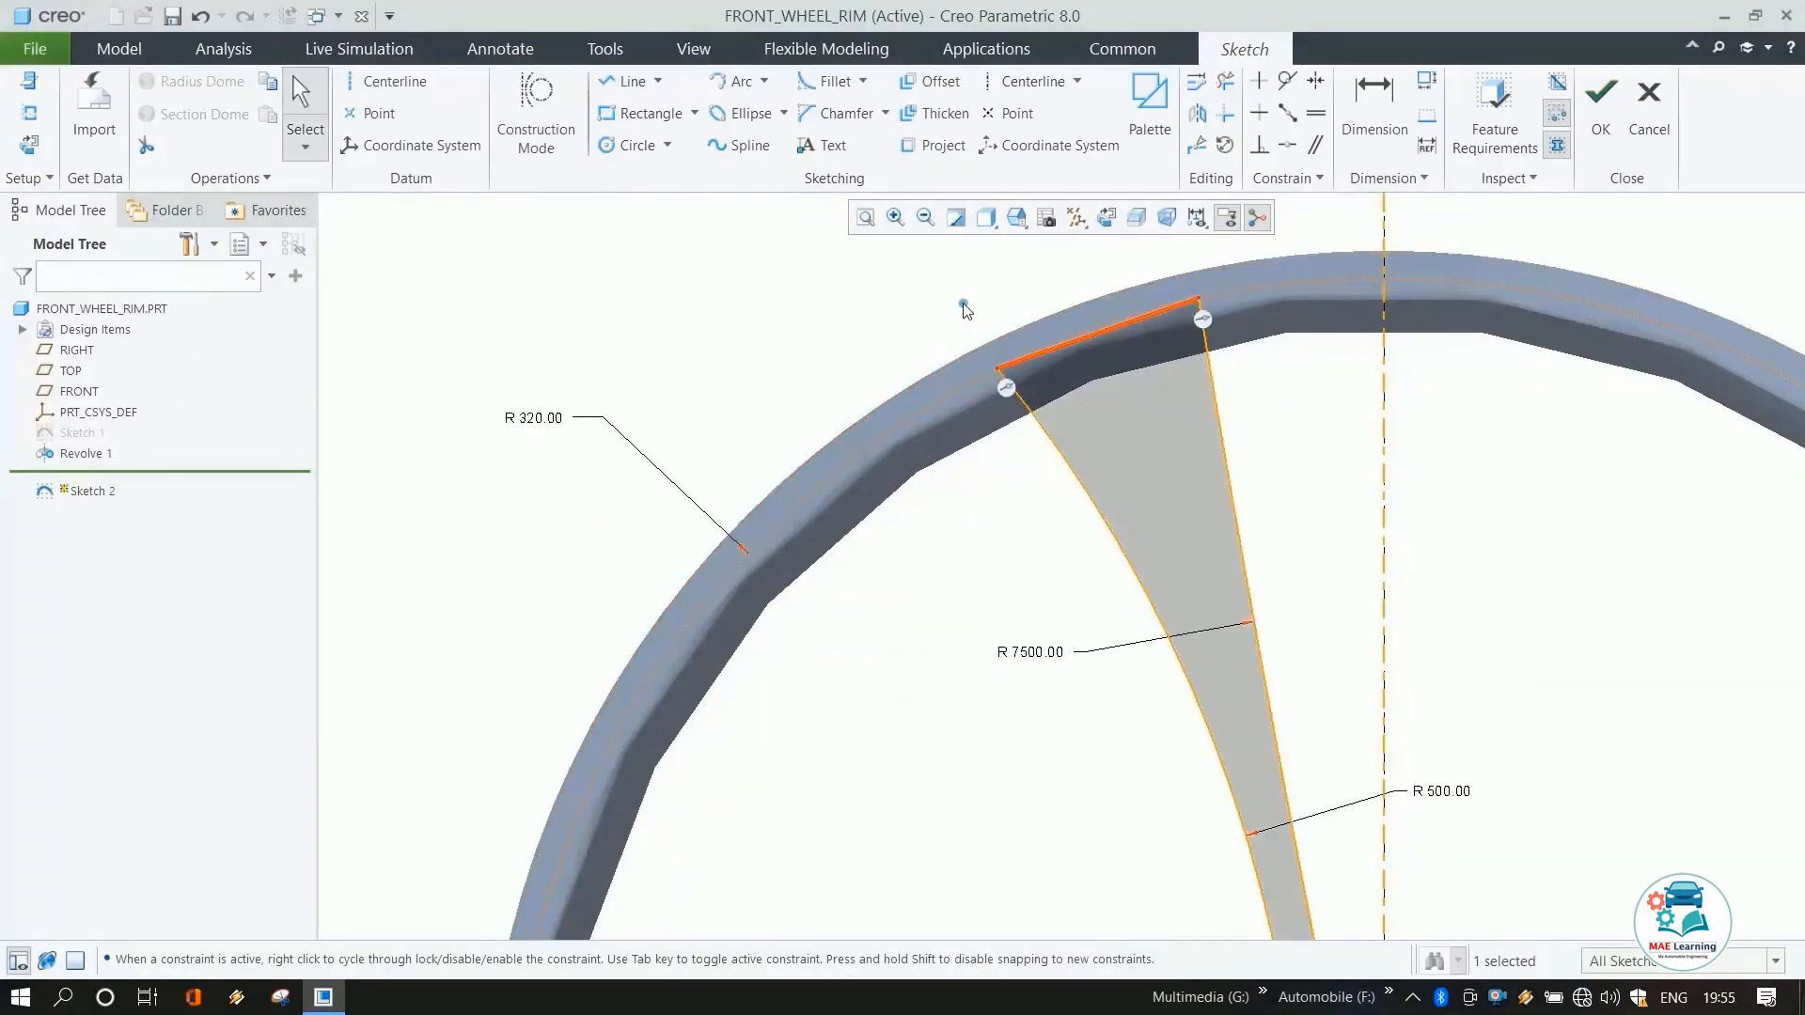
Dimension the horizontal distance from the right arc's outer end to the vertical axis as 70 mm.
scroll(961, 329, up, 2)
click(1373, 106)
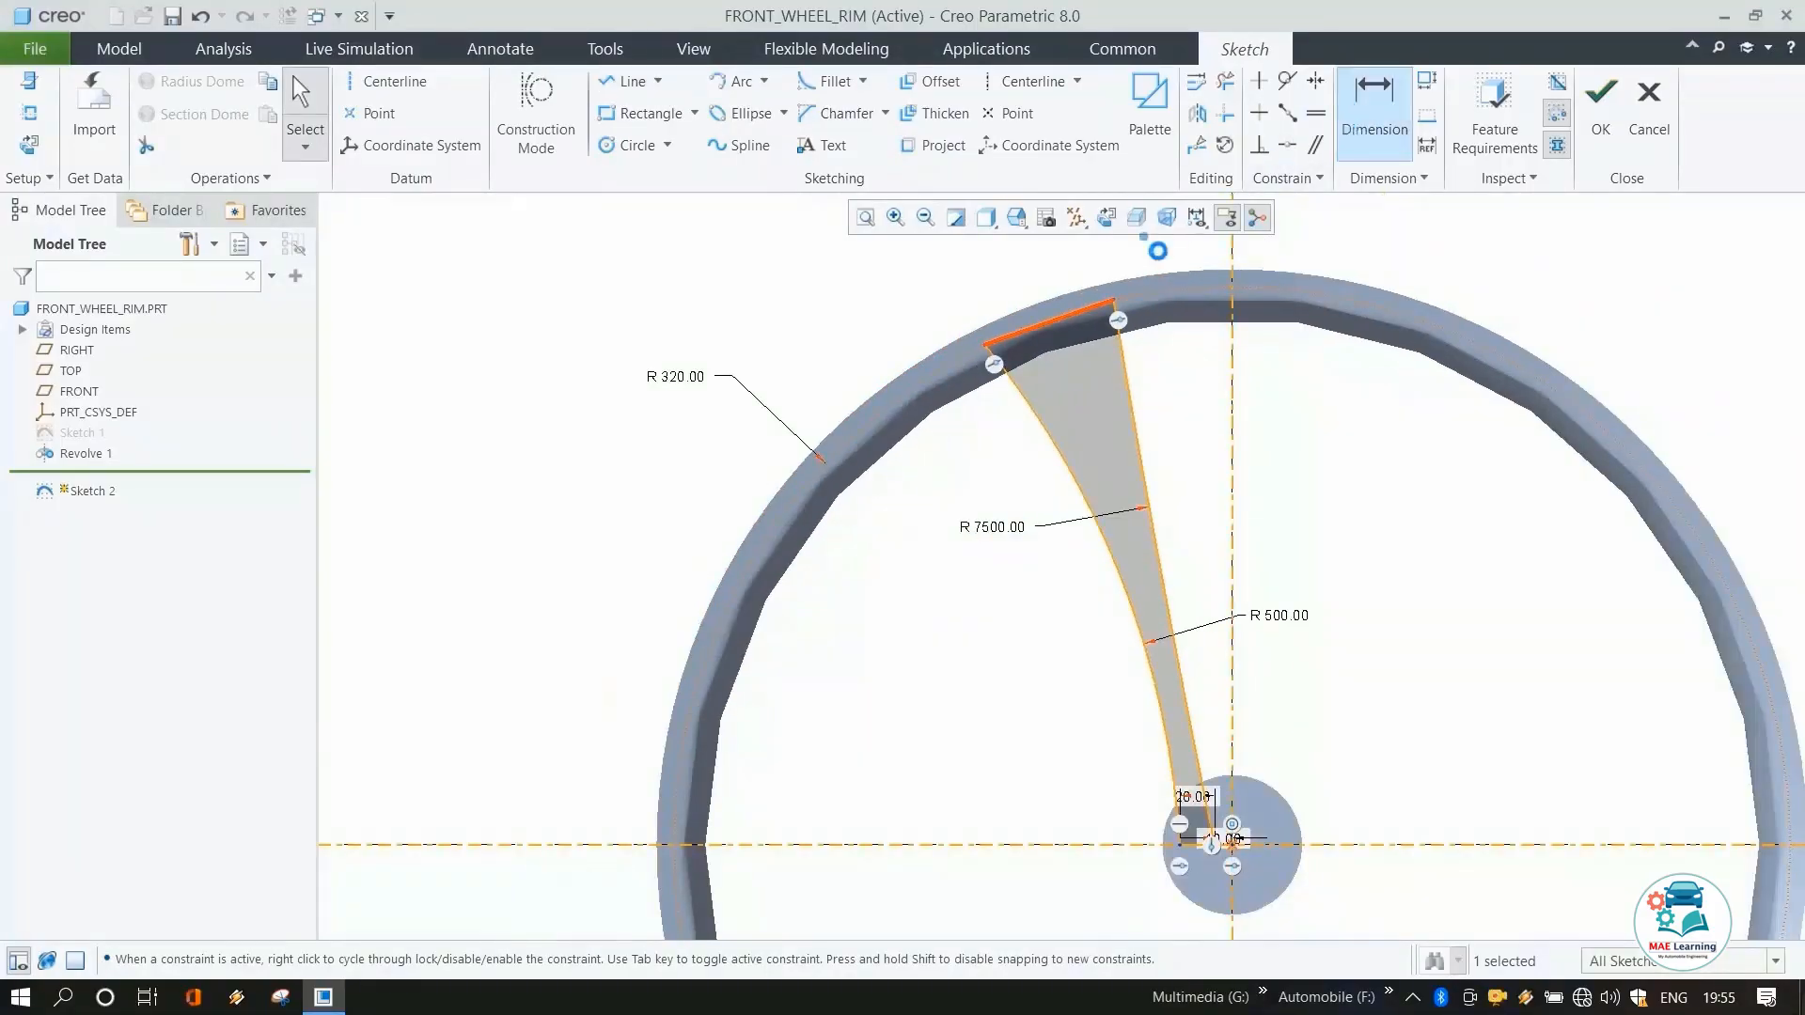
click(1115, 302)
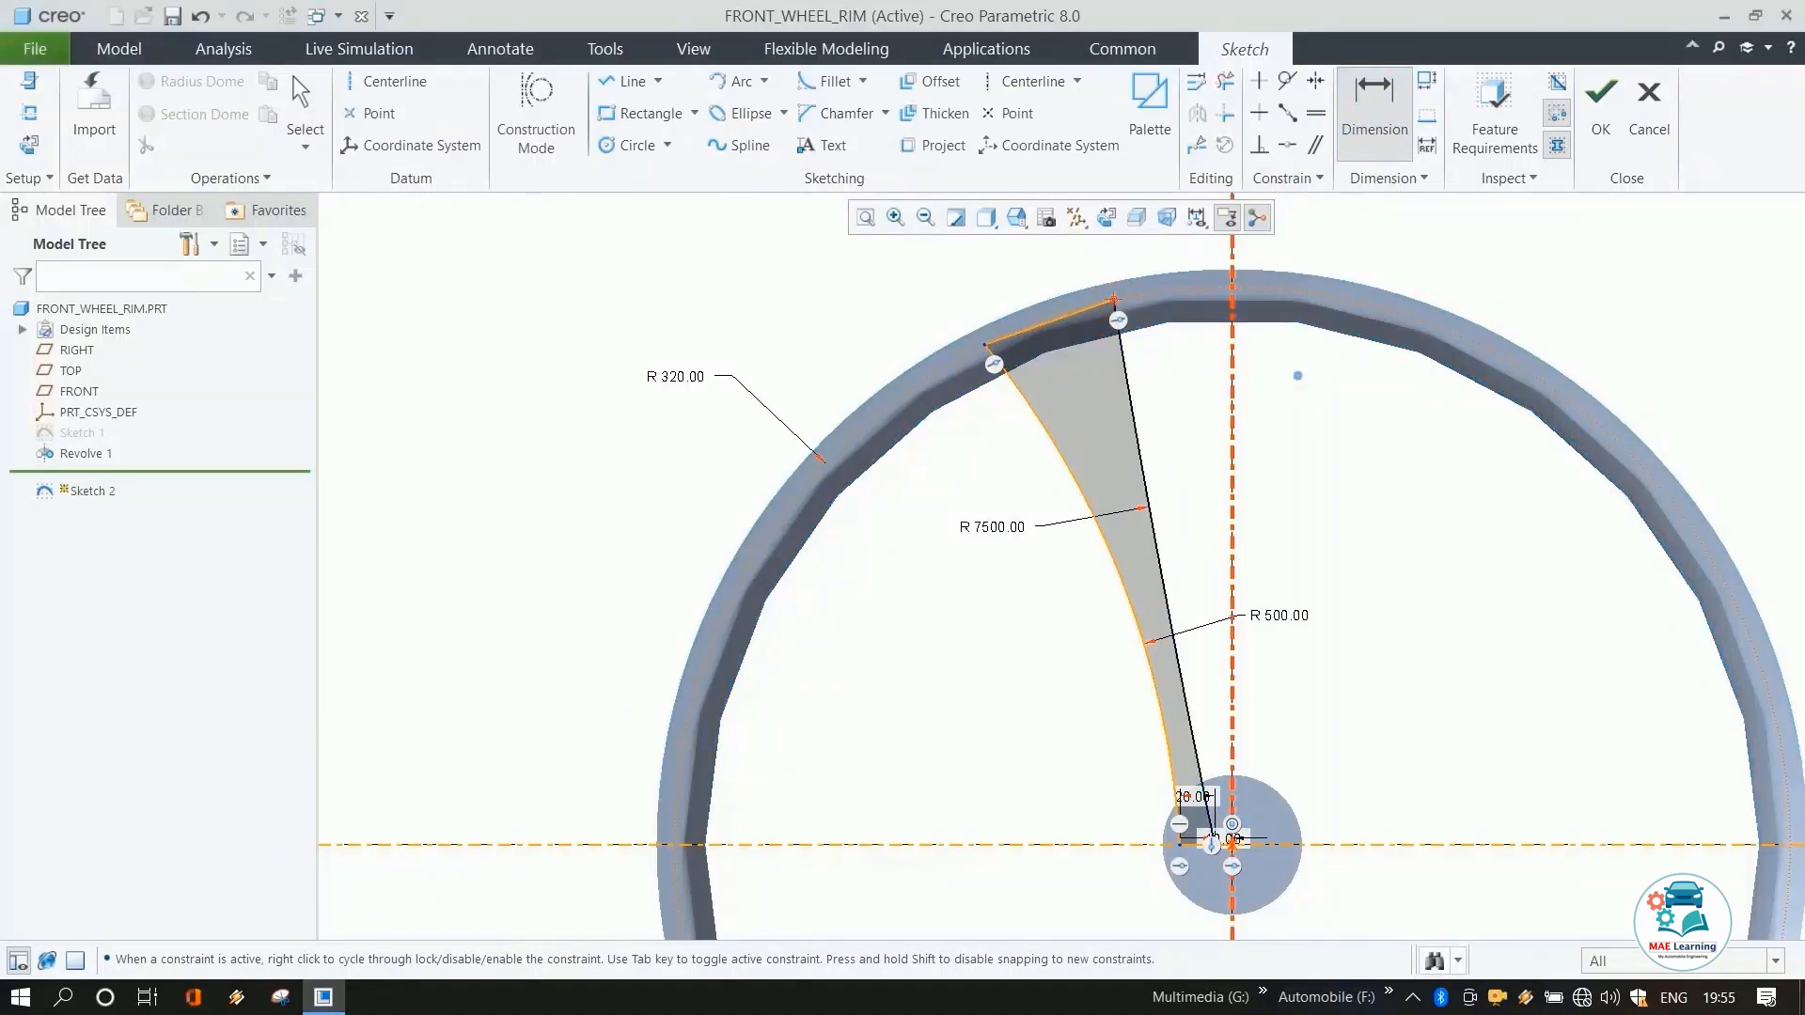
middle_click(1321, 391)
text(70)
key(Return)
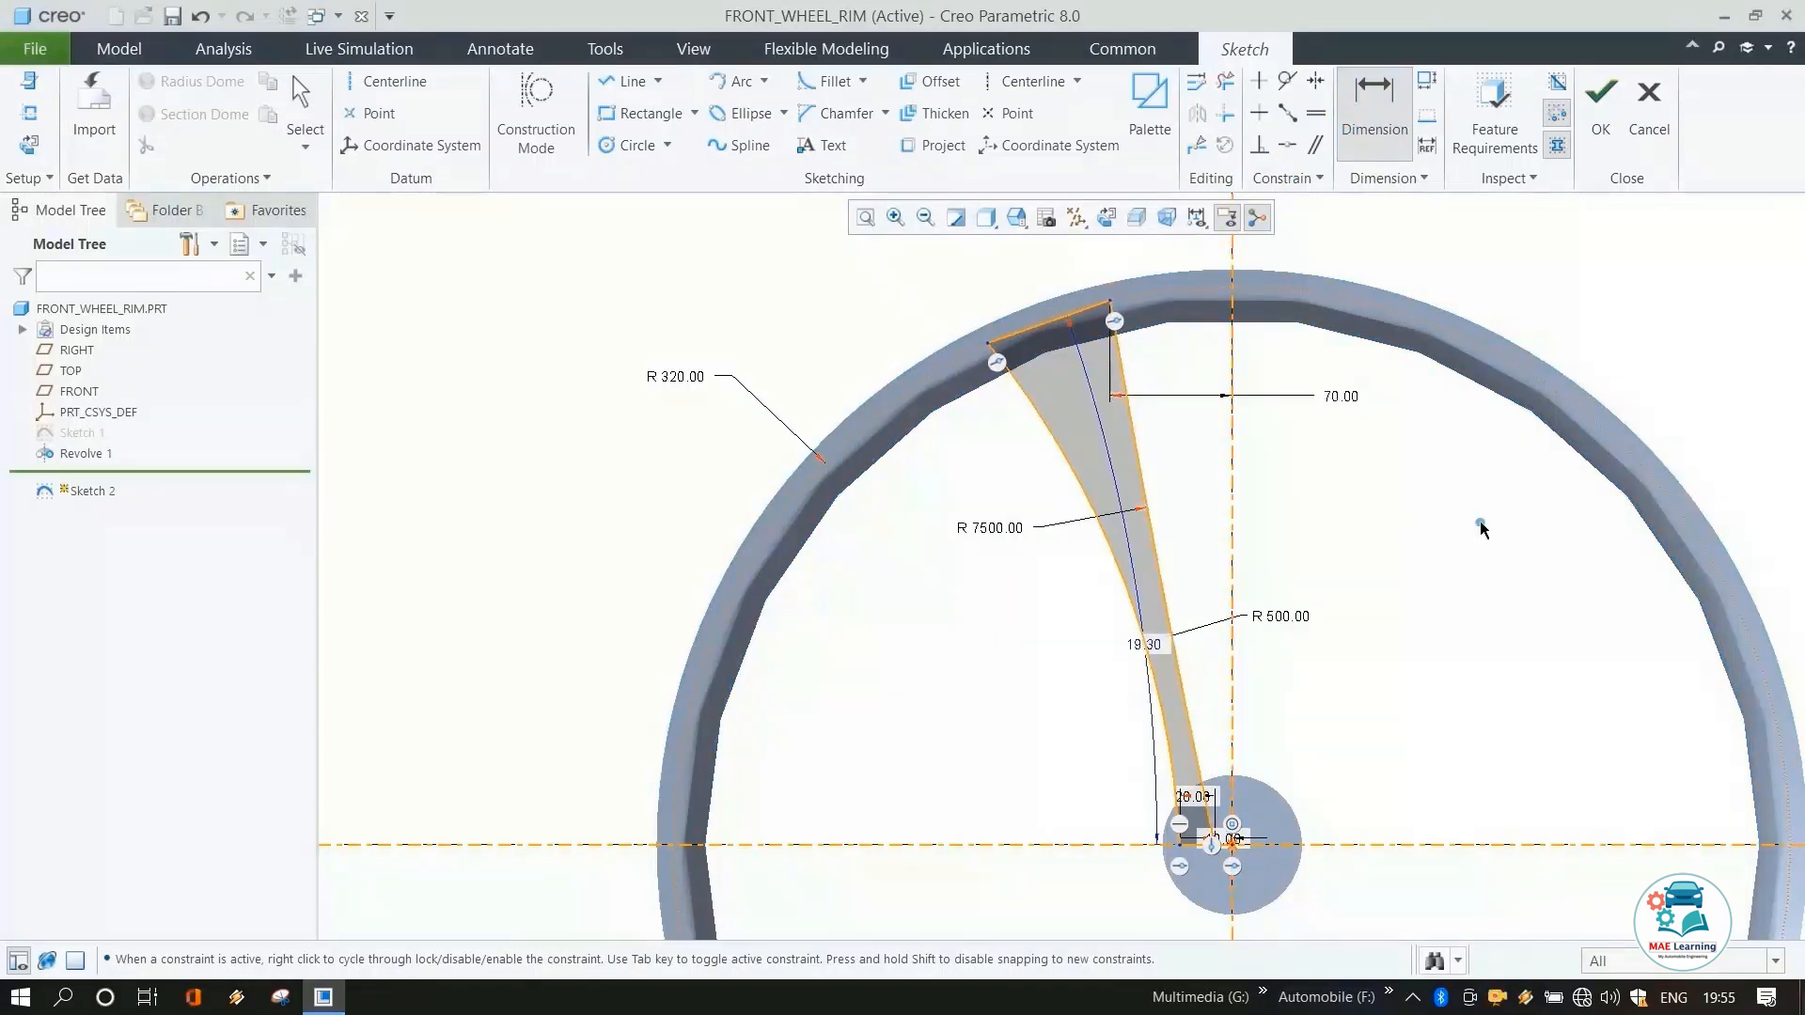
Dimension the horizontal distance from the left arc's outer end to the vertical axis as 150 mm.
click(987, 343)
middle_click(1330, 386)
text(1)
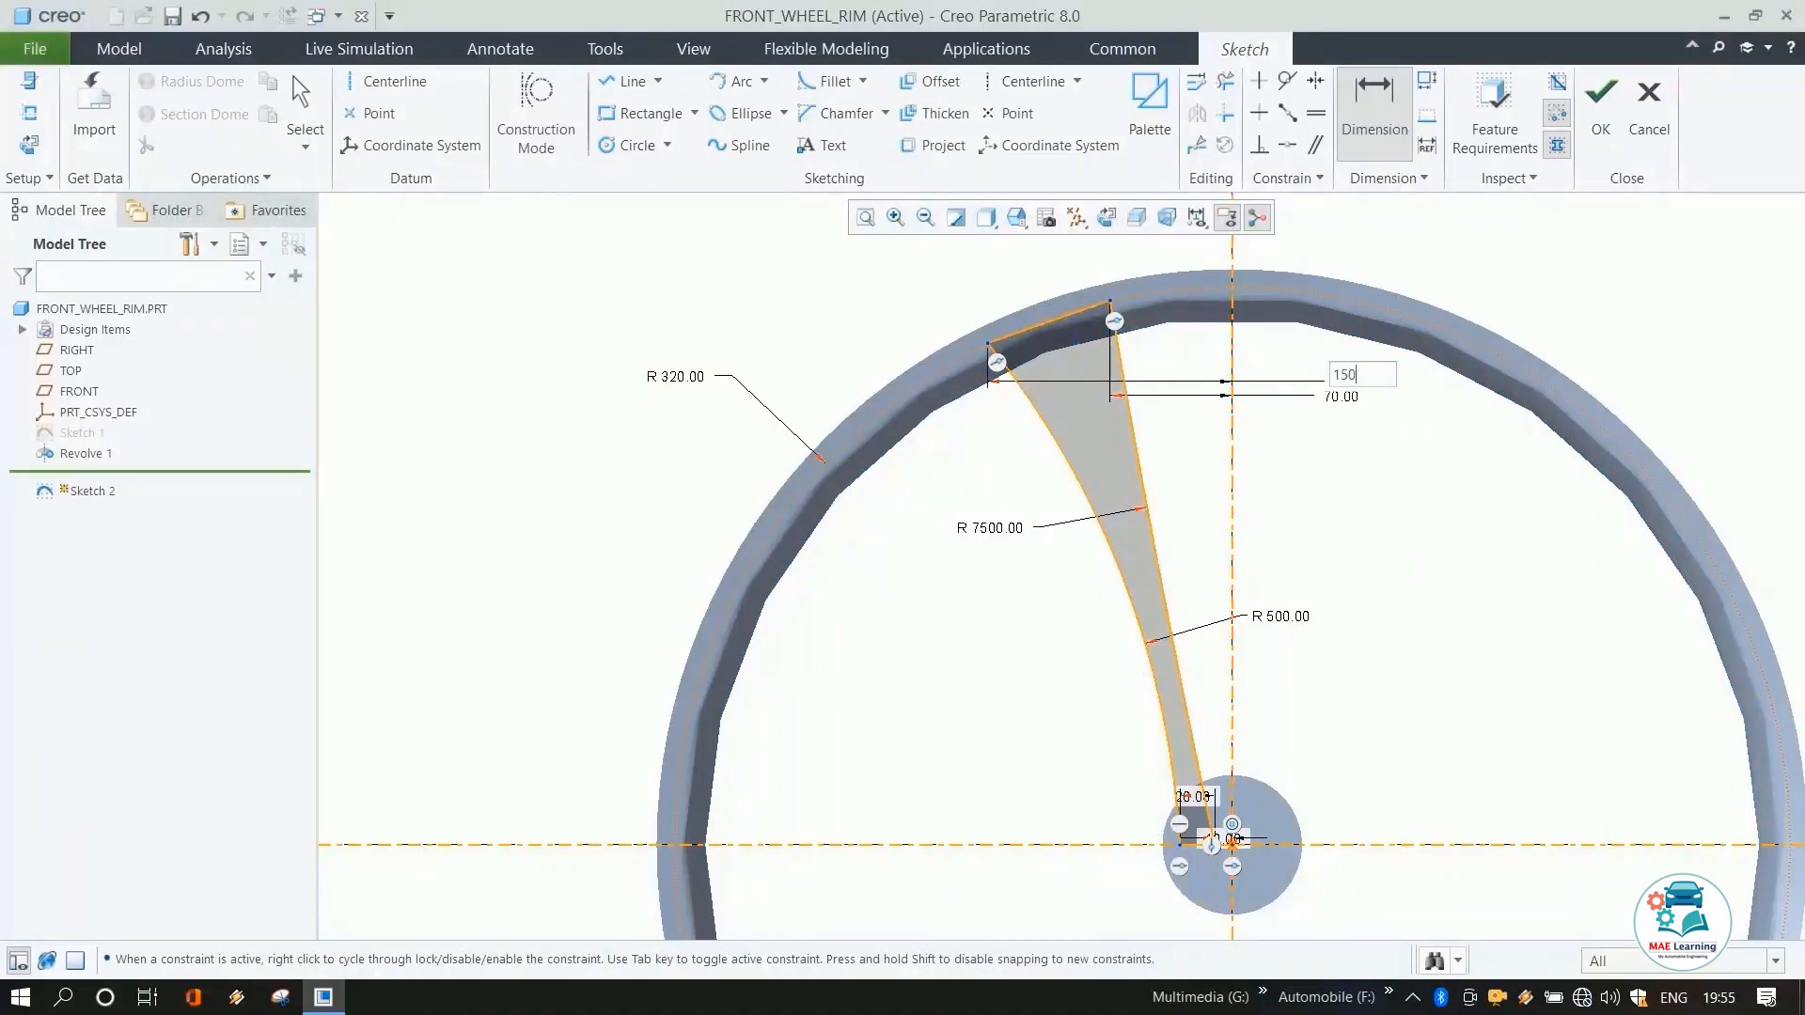
text(50)
key(Return)
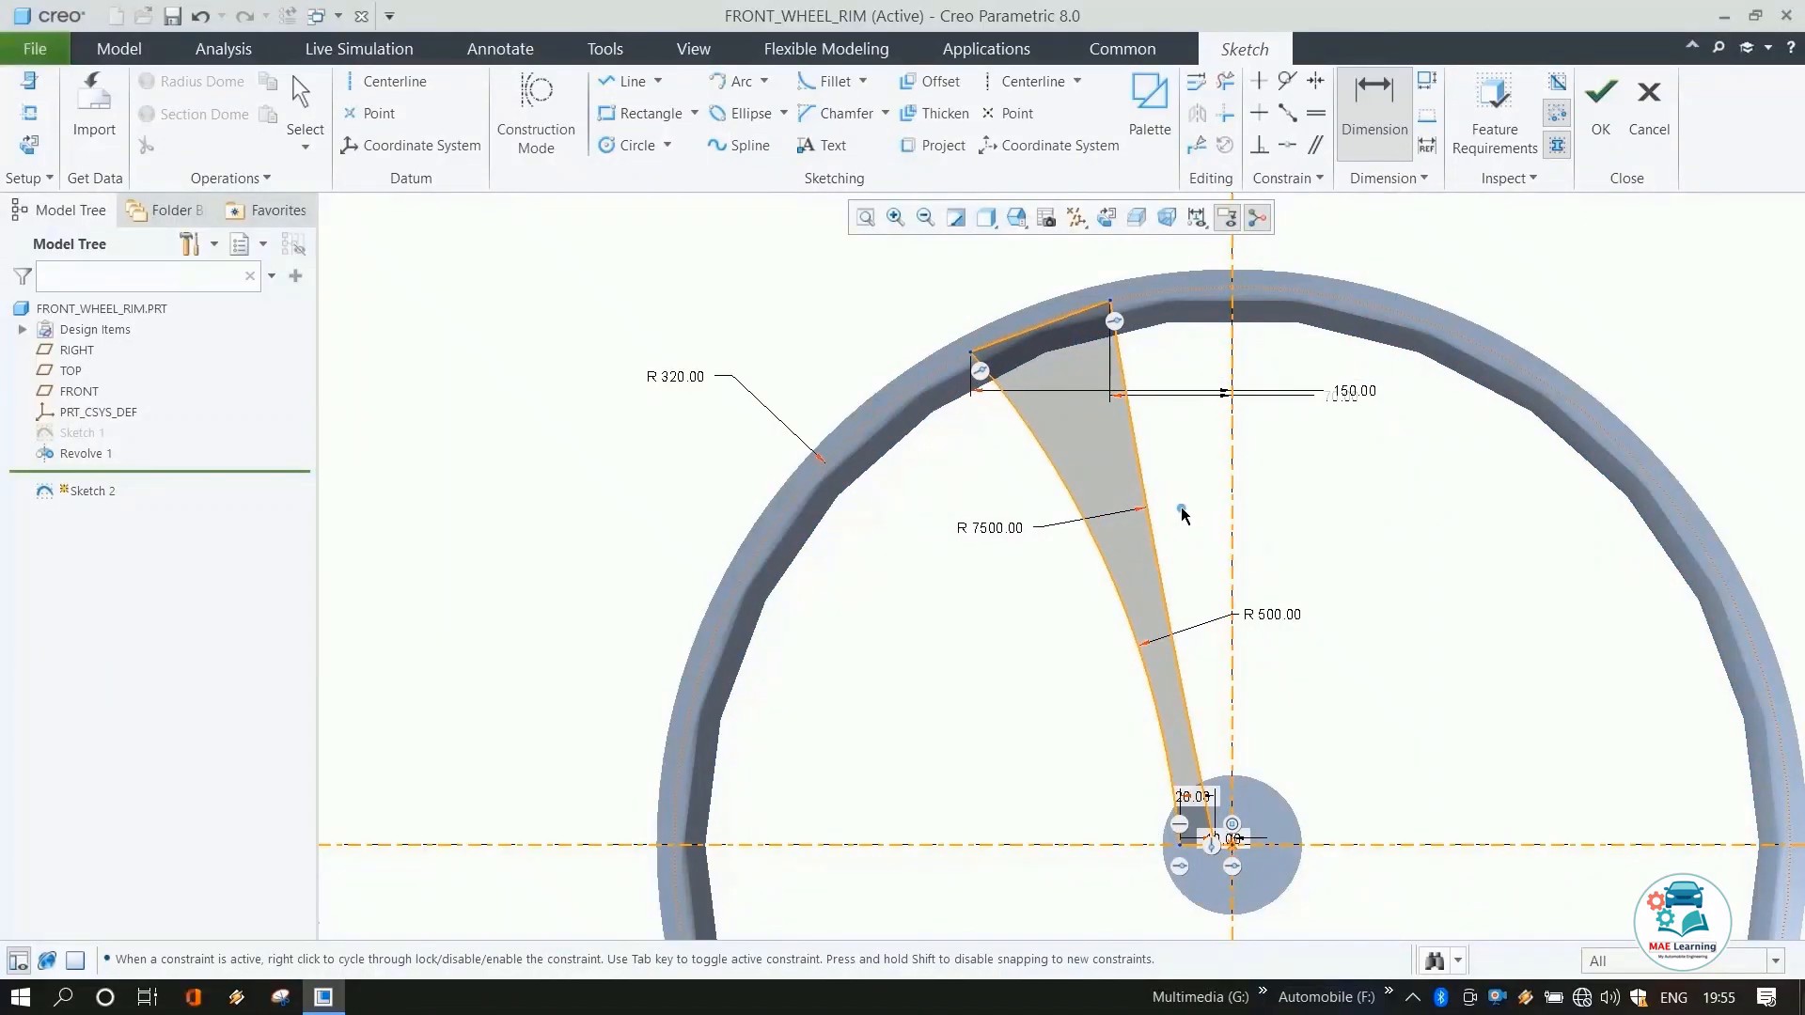
scroll(1182, 512, down, 3)
scroll(1227, 729, up, 3)
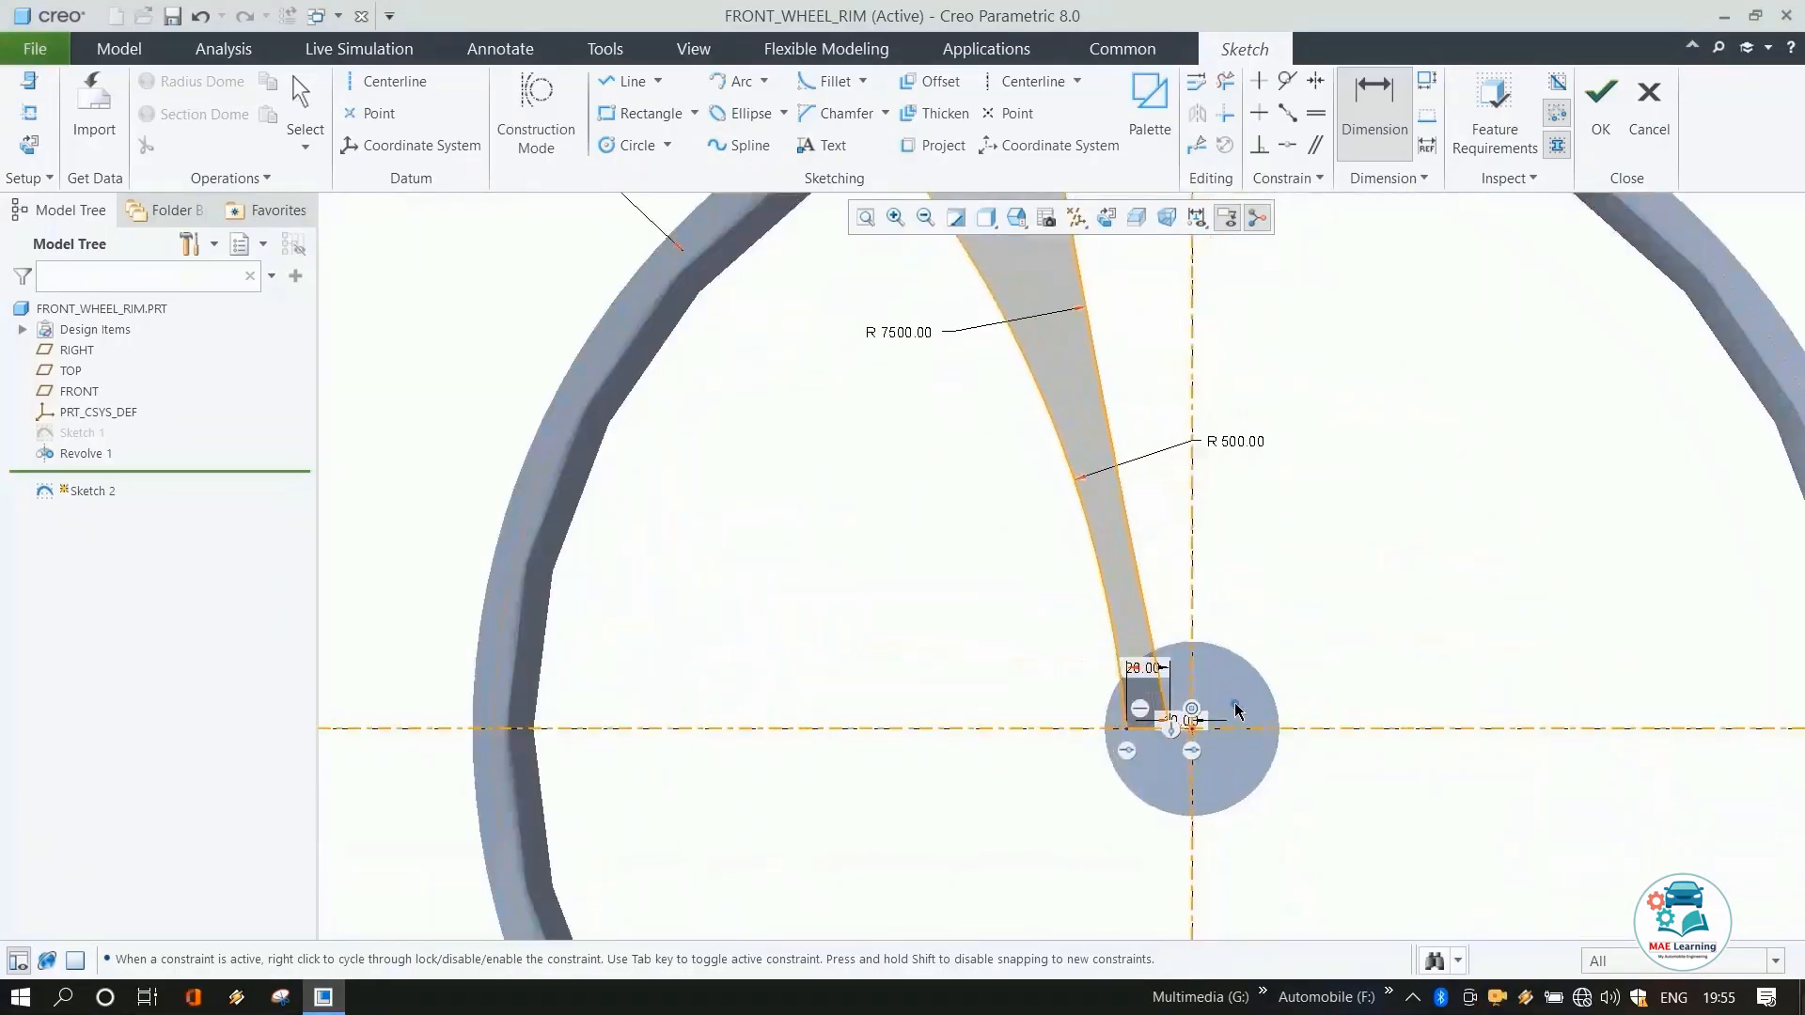
scroll(1156, 730, down, 3)
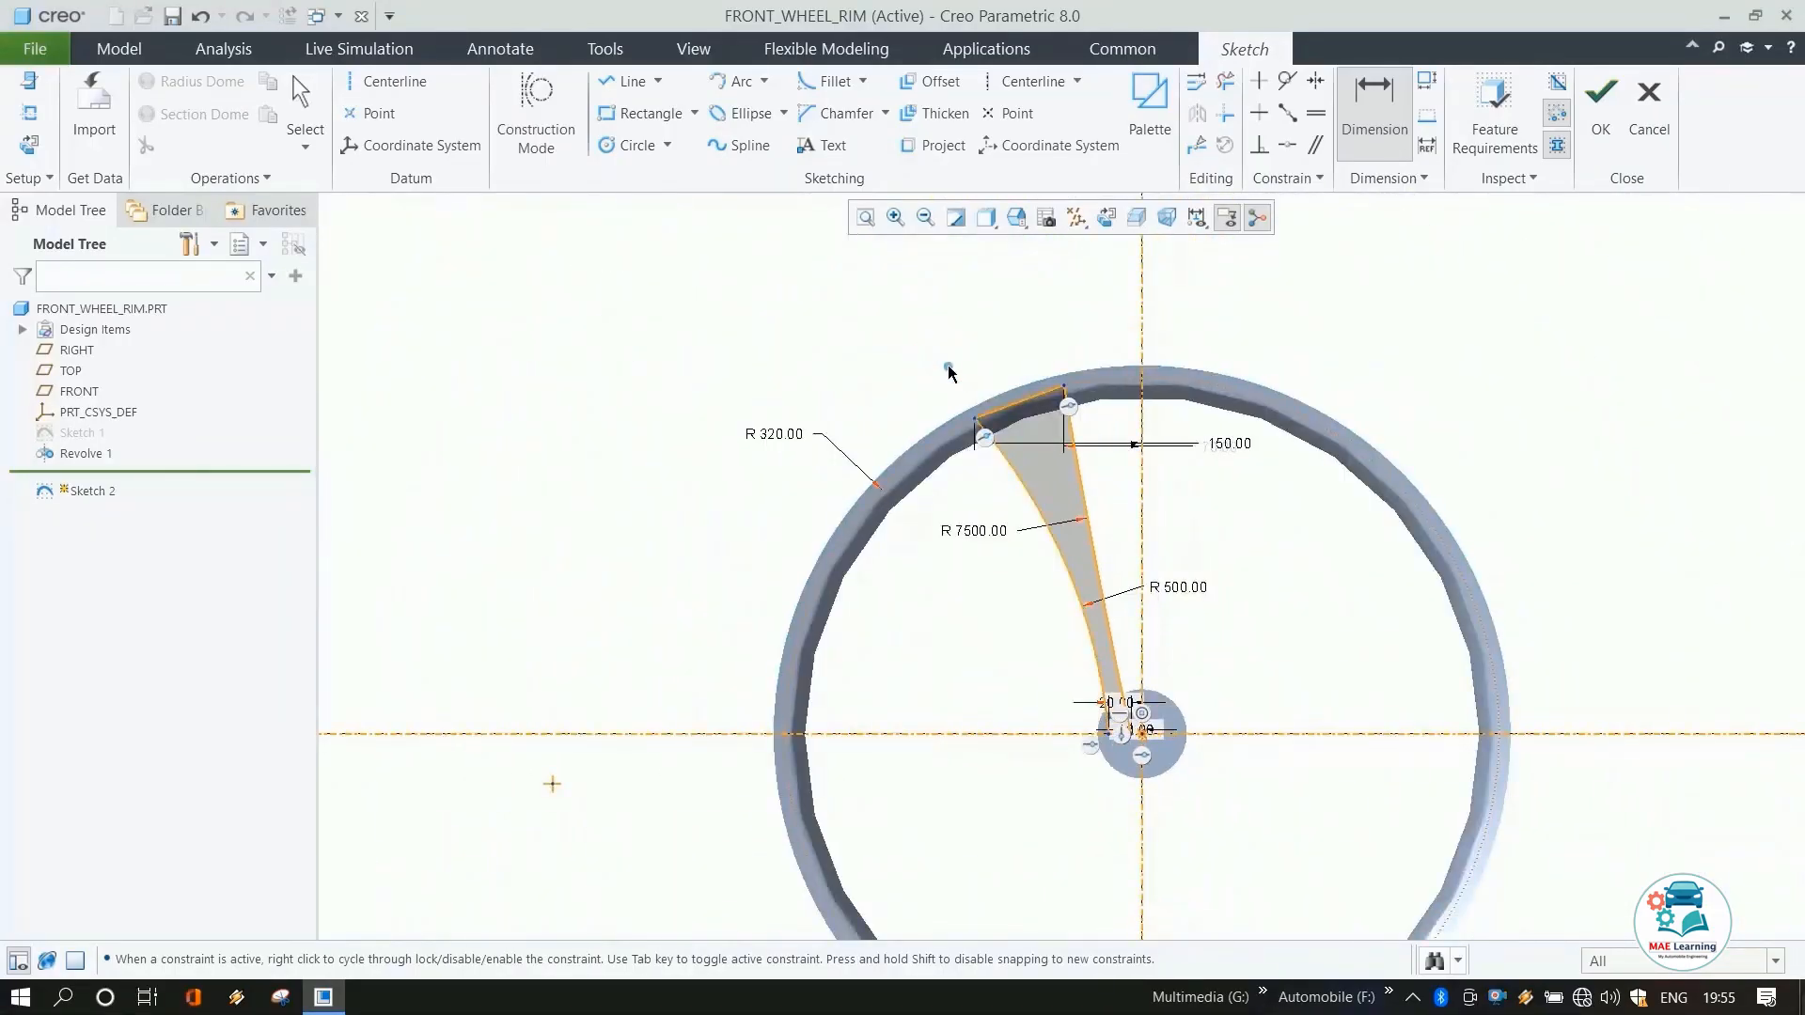
key(Escape)
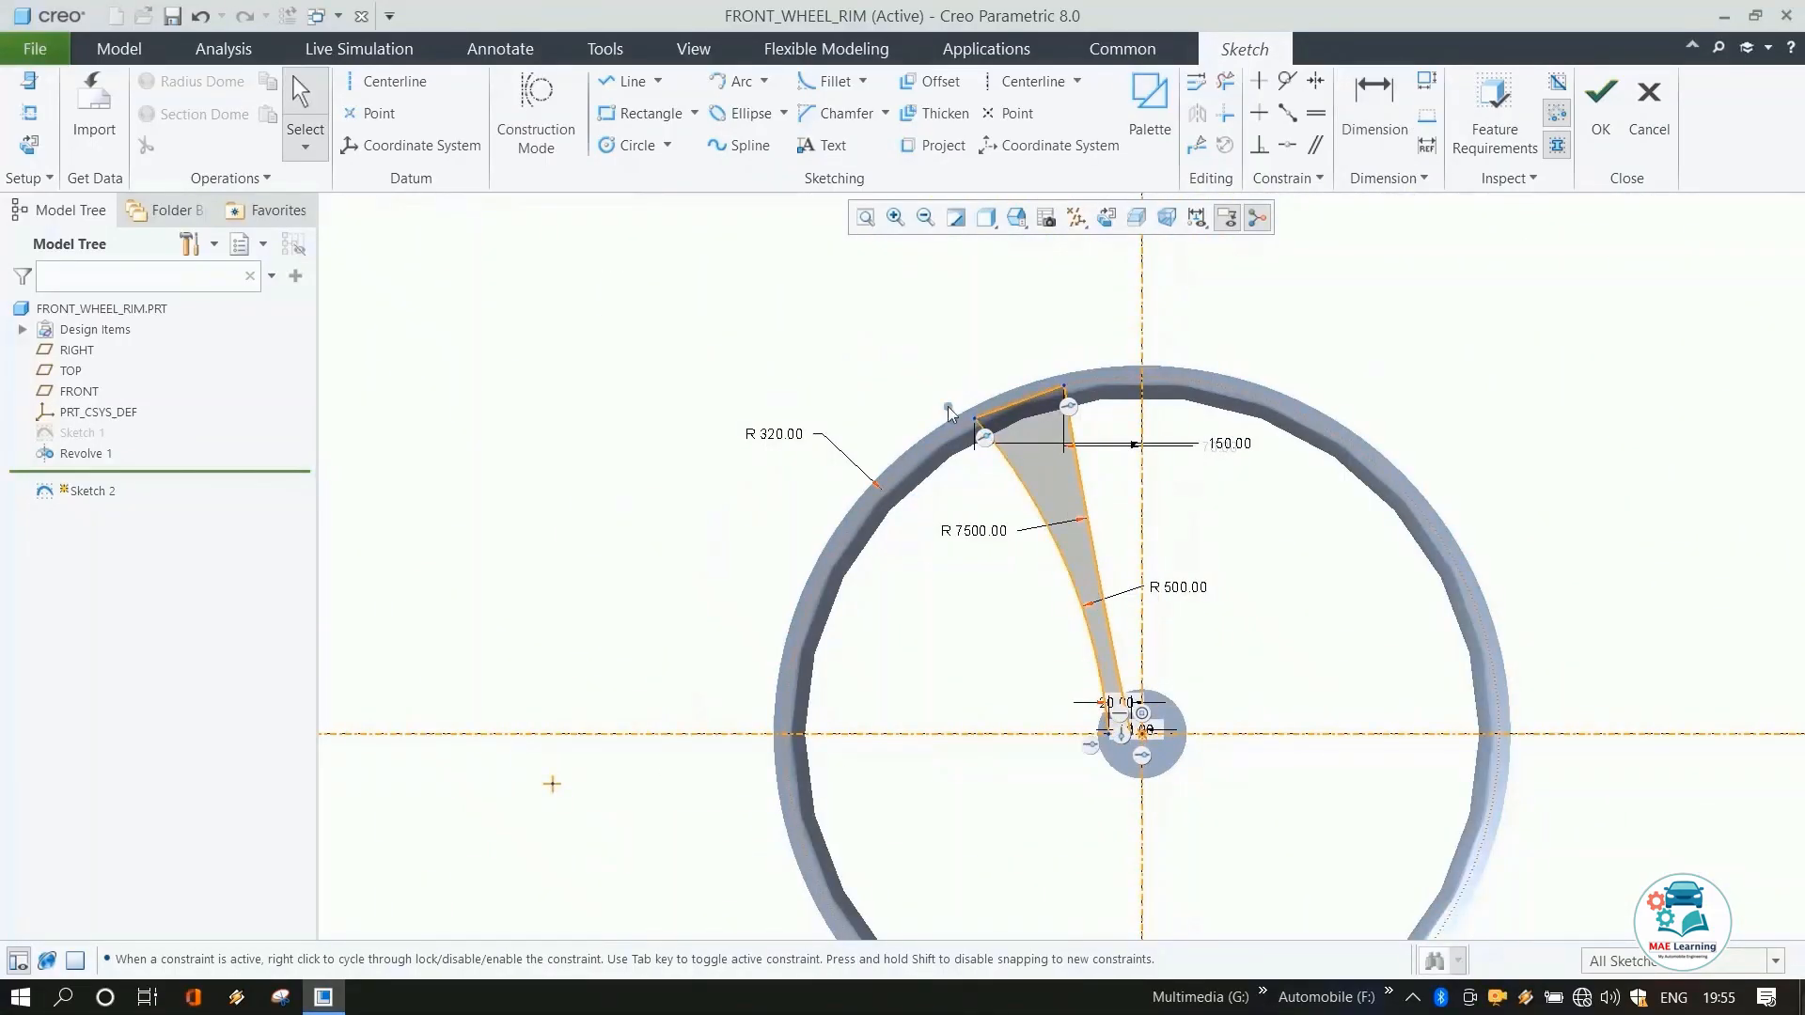
Mirror the left spoke's arcs and lines about the vertical centerline to create the right spoke.
click(1017, 404)
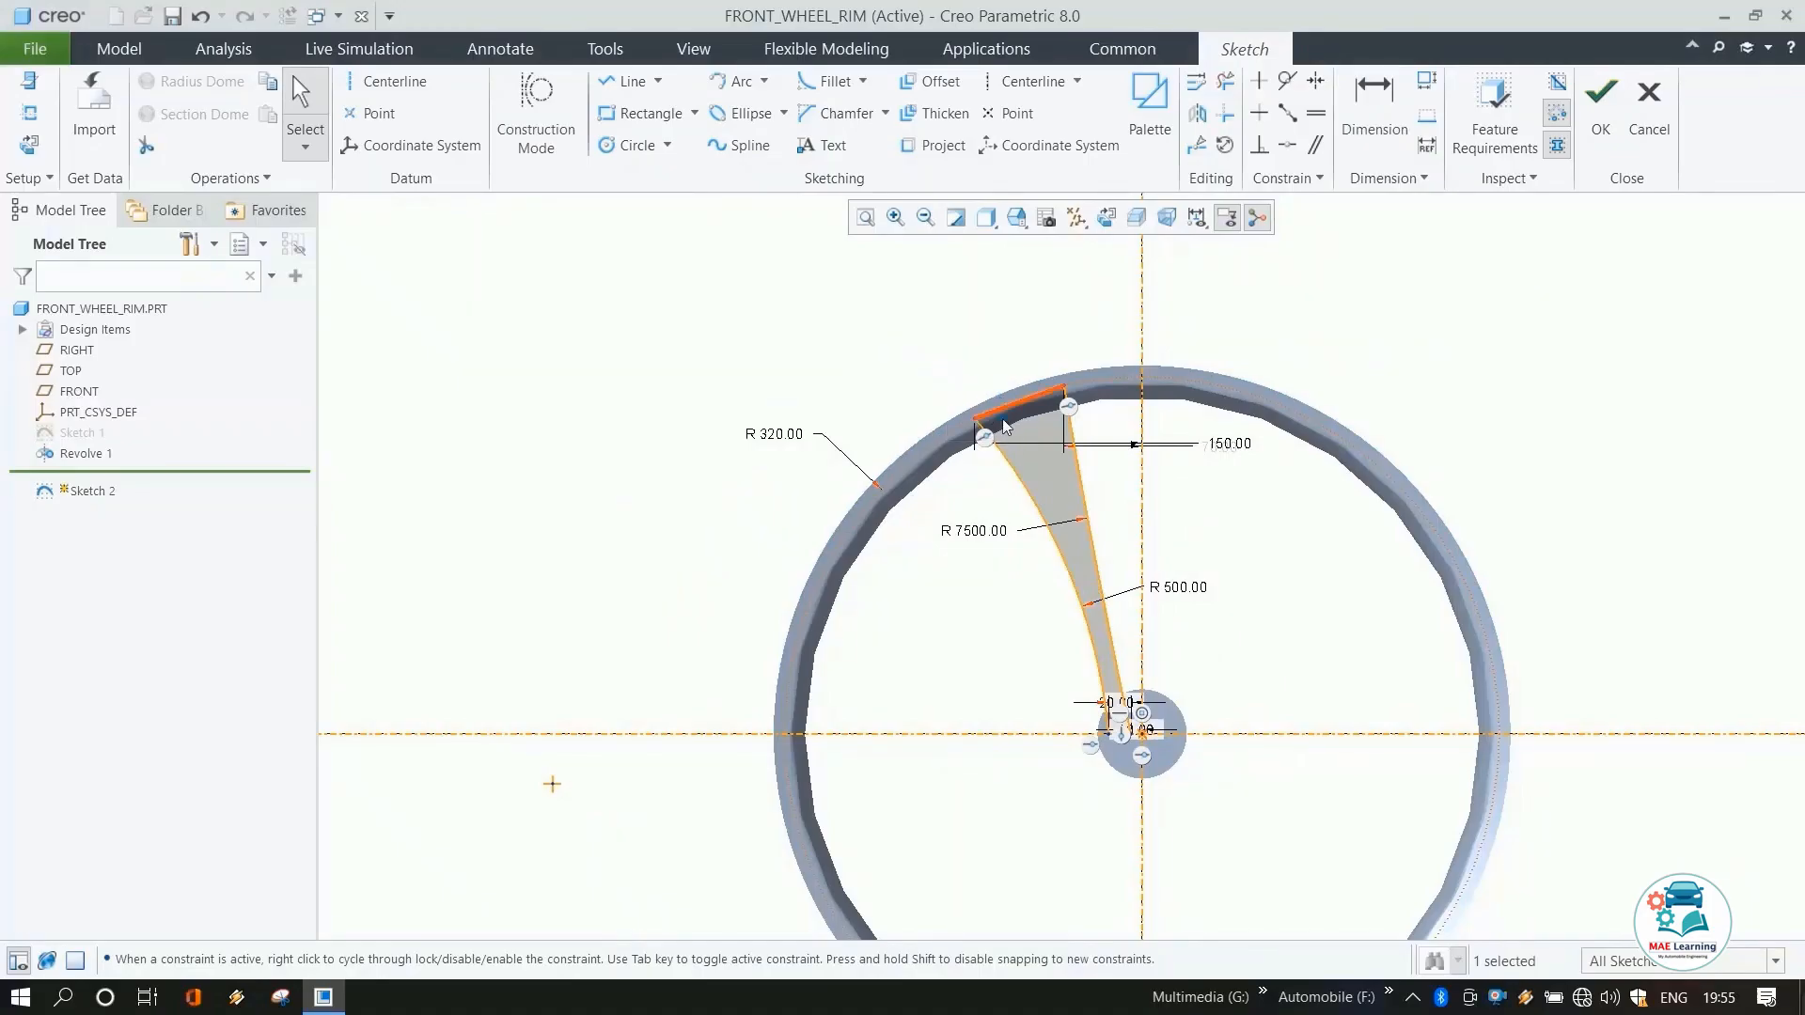
scroll(1006, 427, up, 3)
ctrl+click(1036, 500)
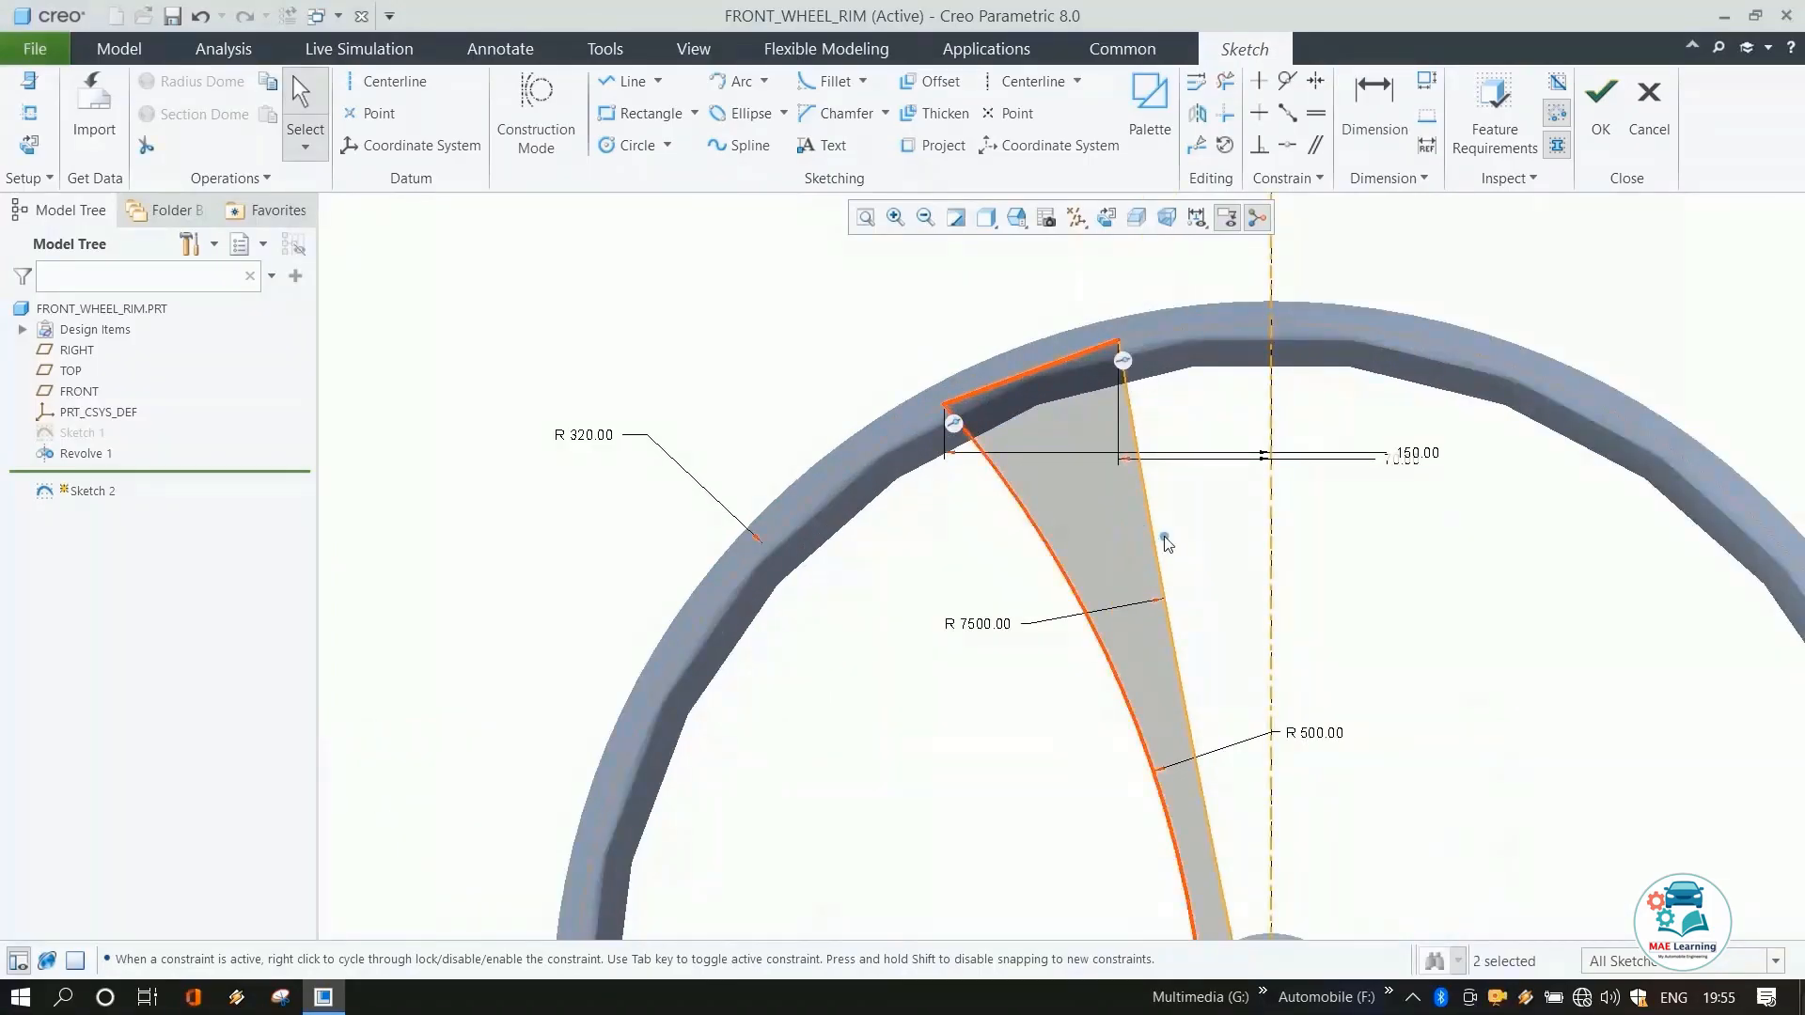
ctrl+click(1164, 540)
scroll(1139, 528, down, 3)
scroll(1166, 888, up, 5)
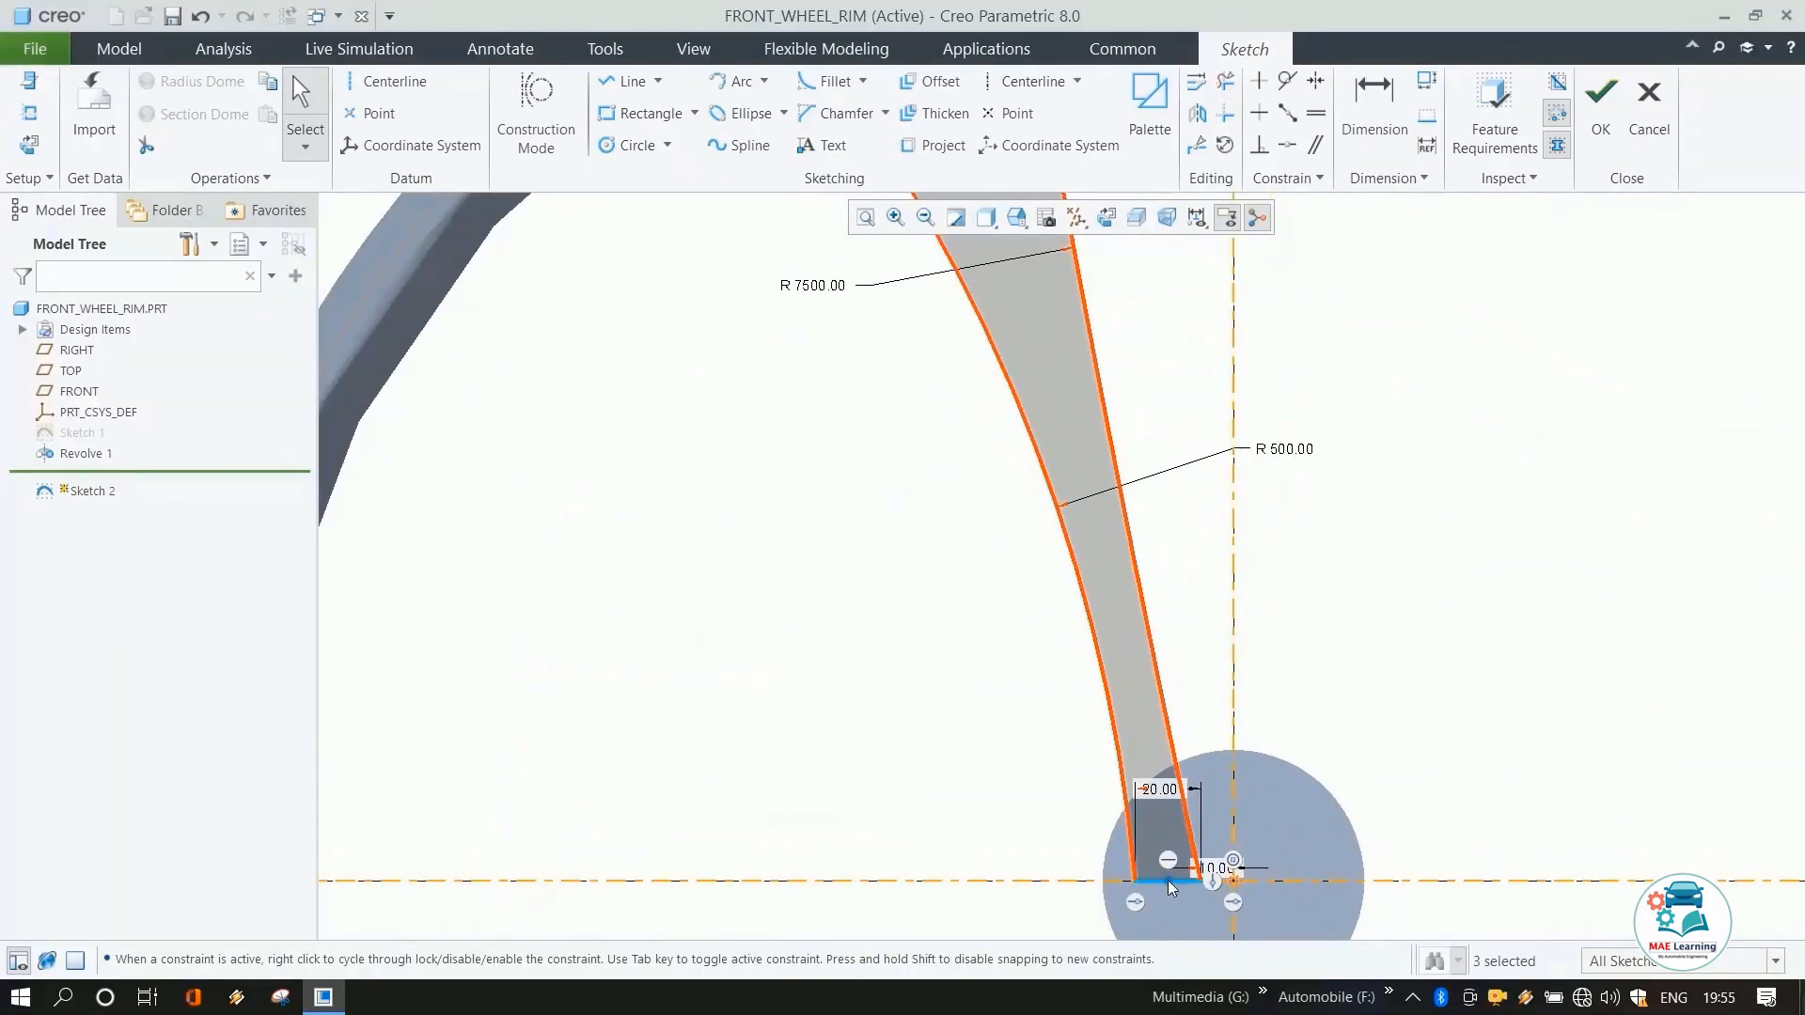
ctrl+click(1168, 879)
scroll(1168, 880, down, 4)
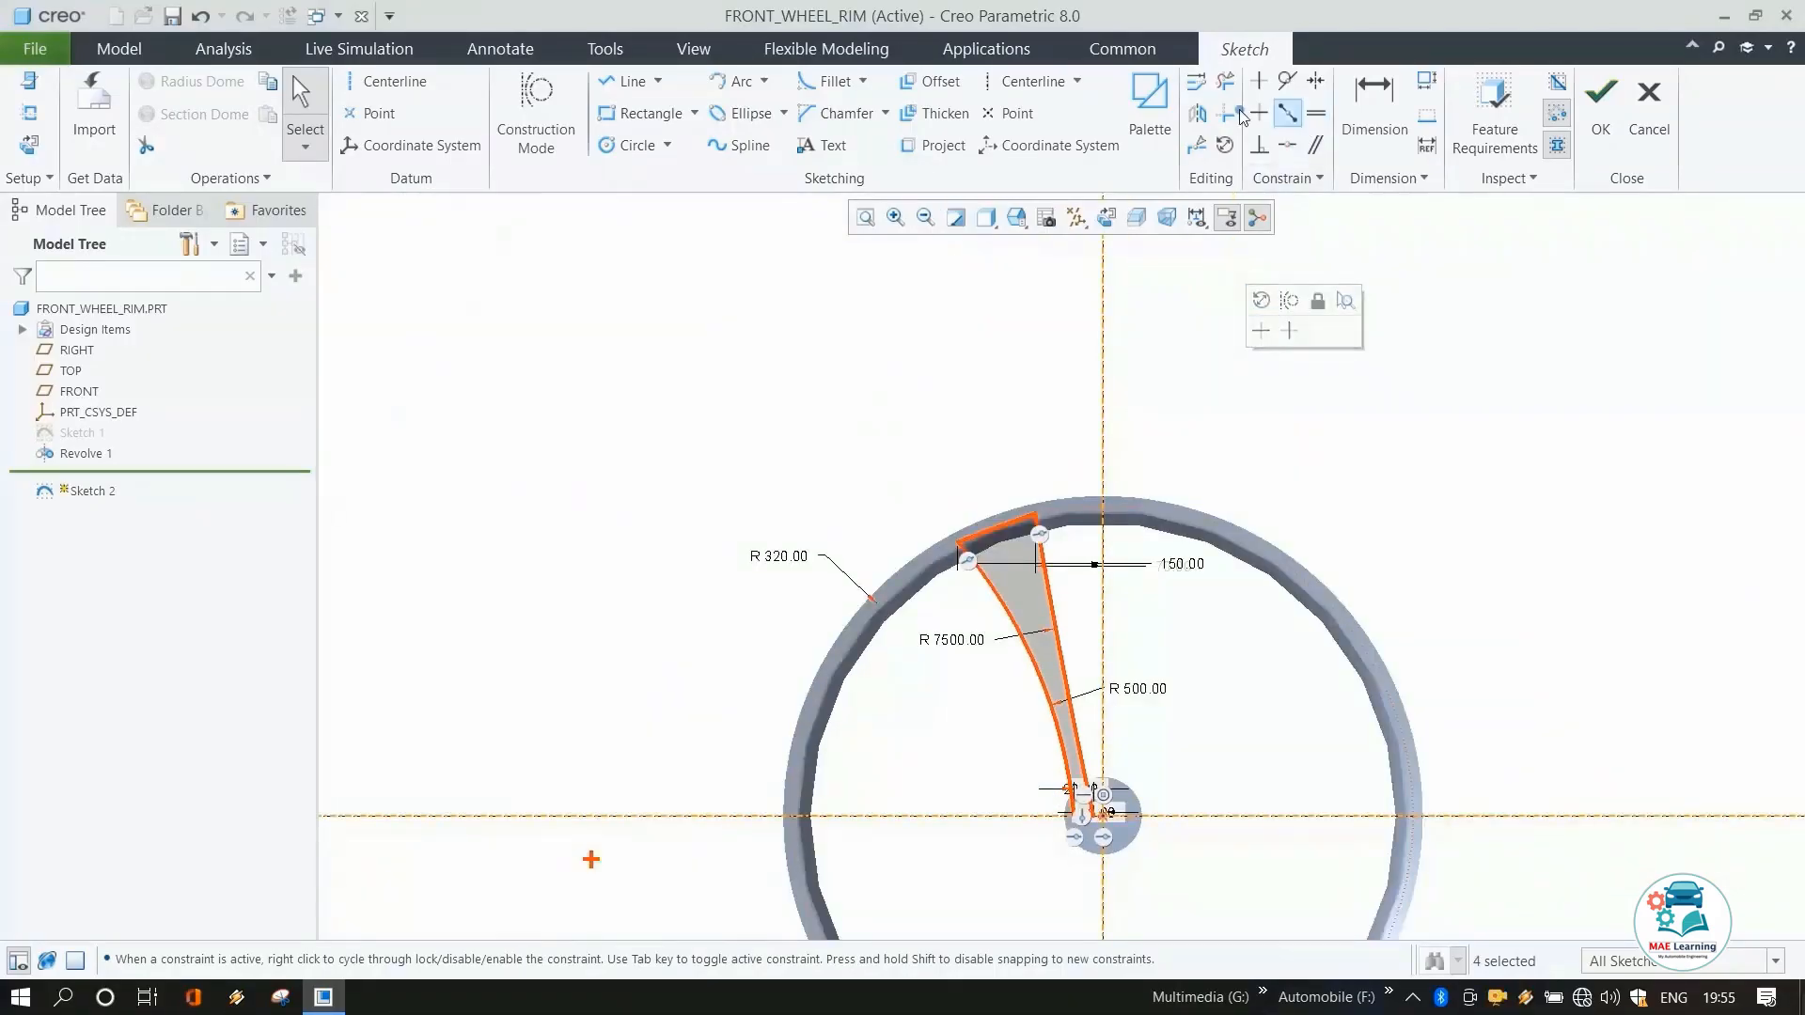
click(1197, 113)
click(1106, 287)
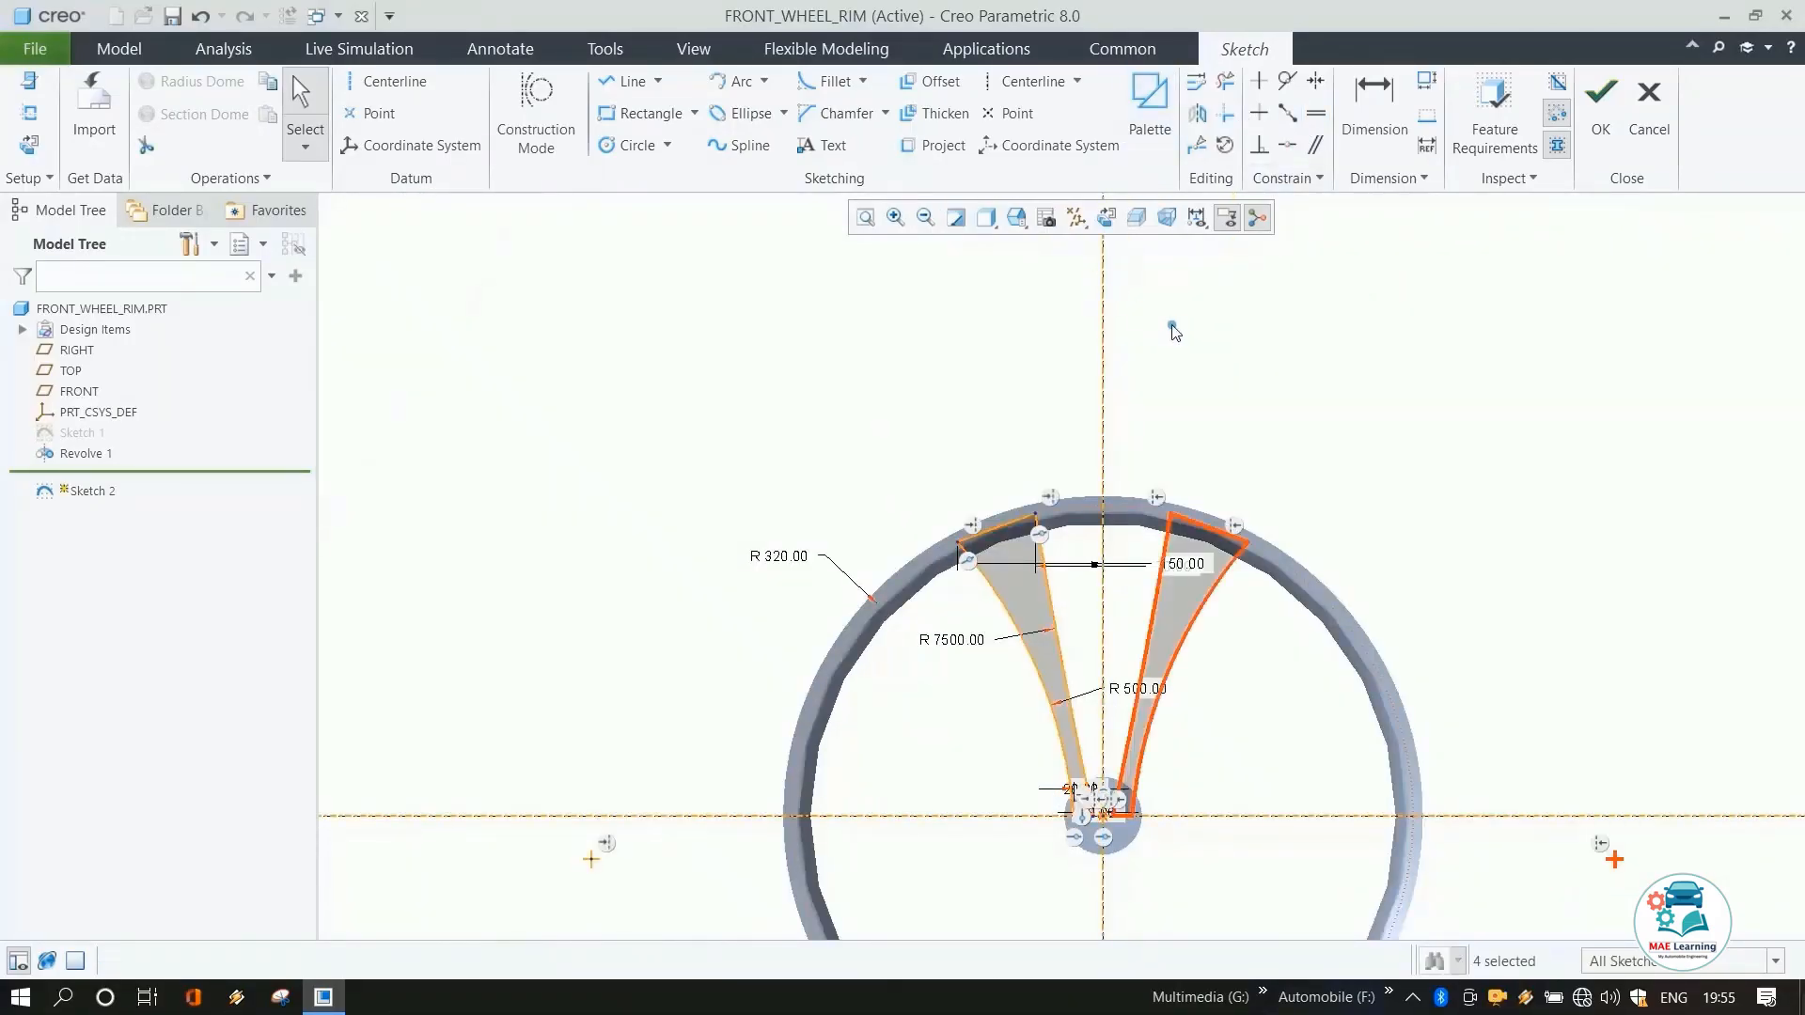
Sketch two concentric arcs bridging between the two spokes above the hub.
click(1215, 374)
scroll(1229, 605, up, 2)
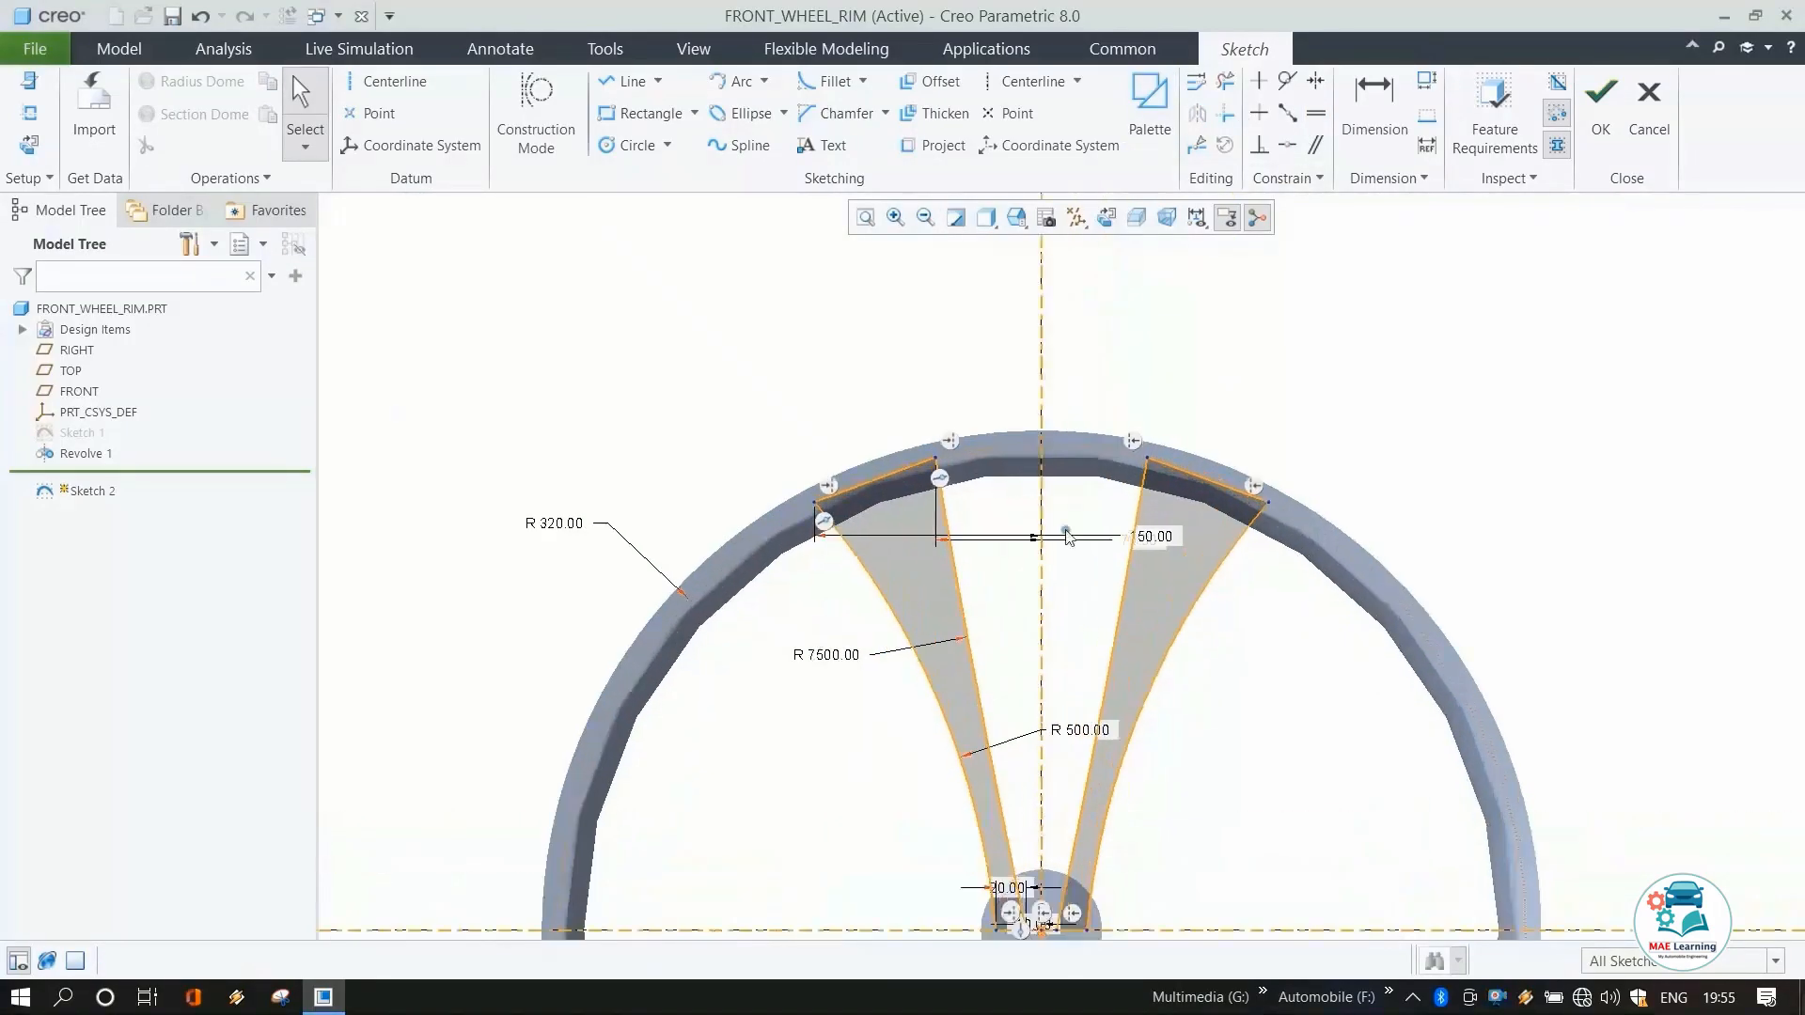
click(721, 80)
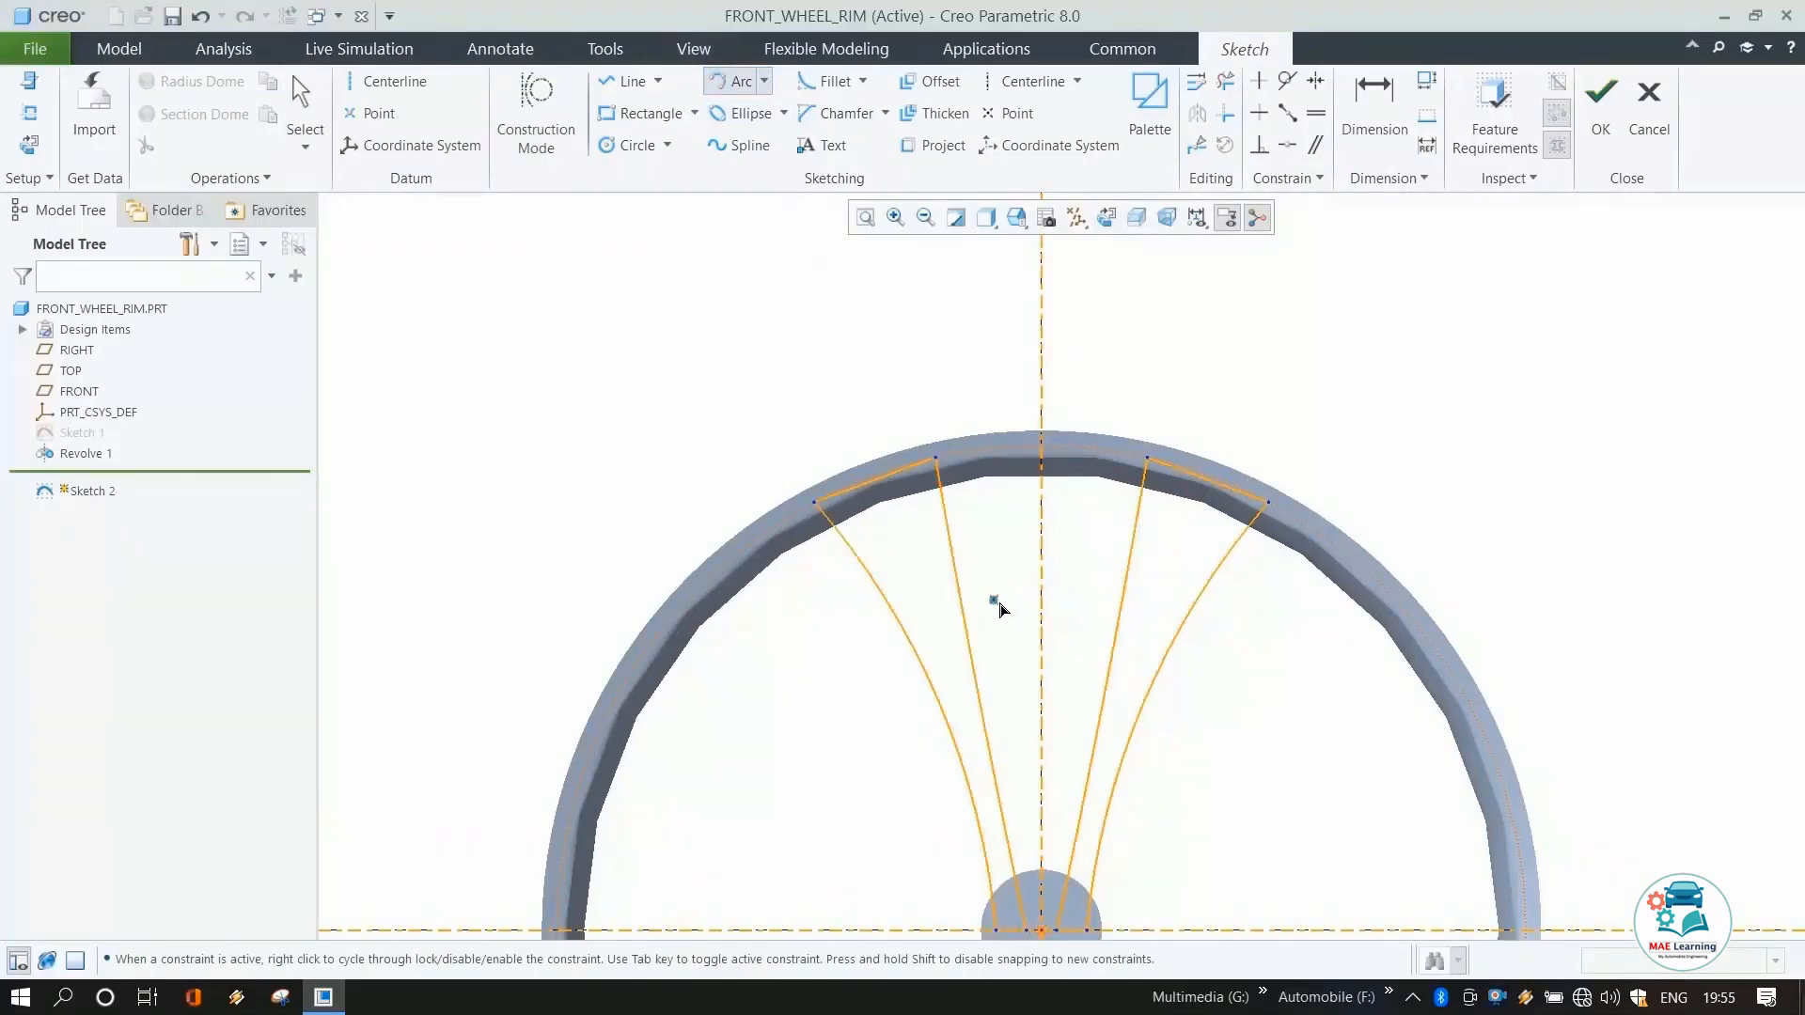
click(959, 578)
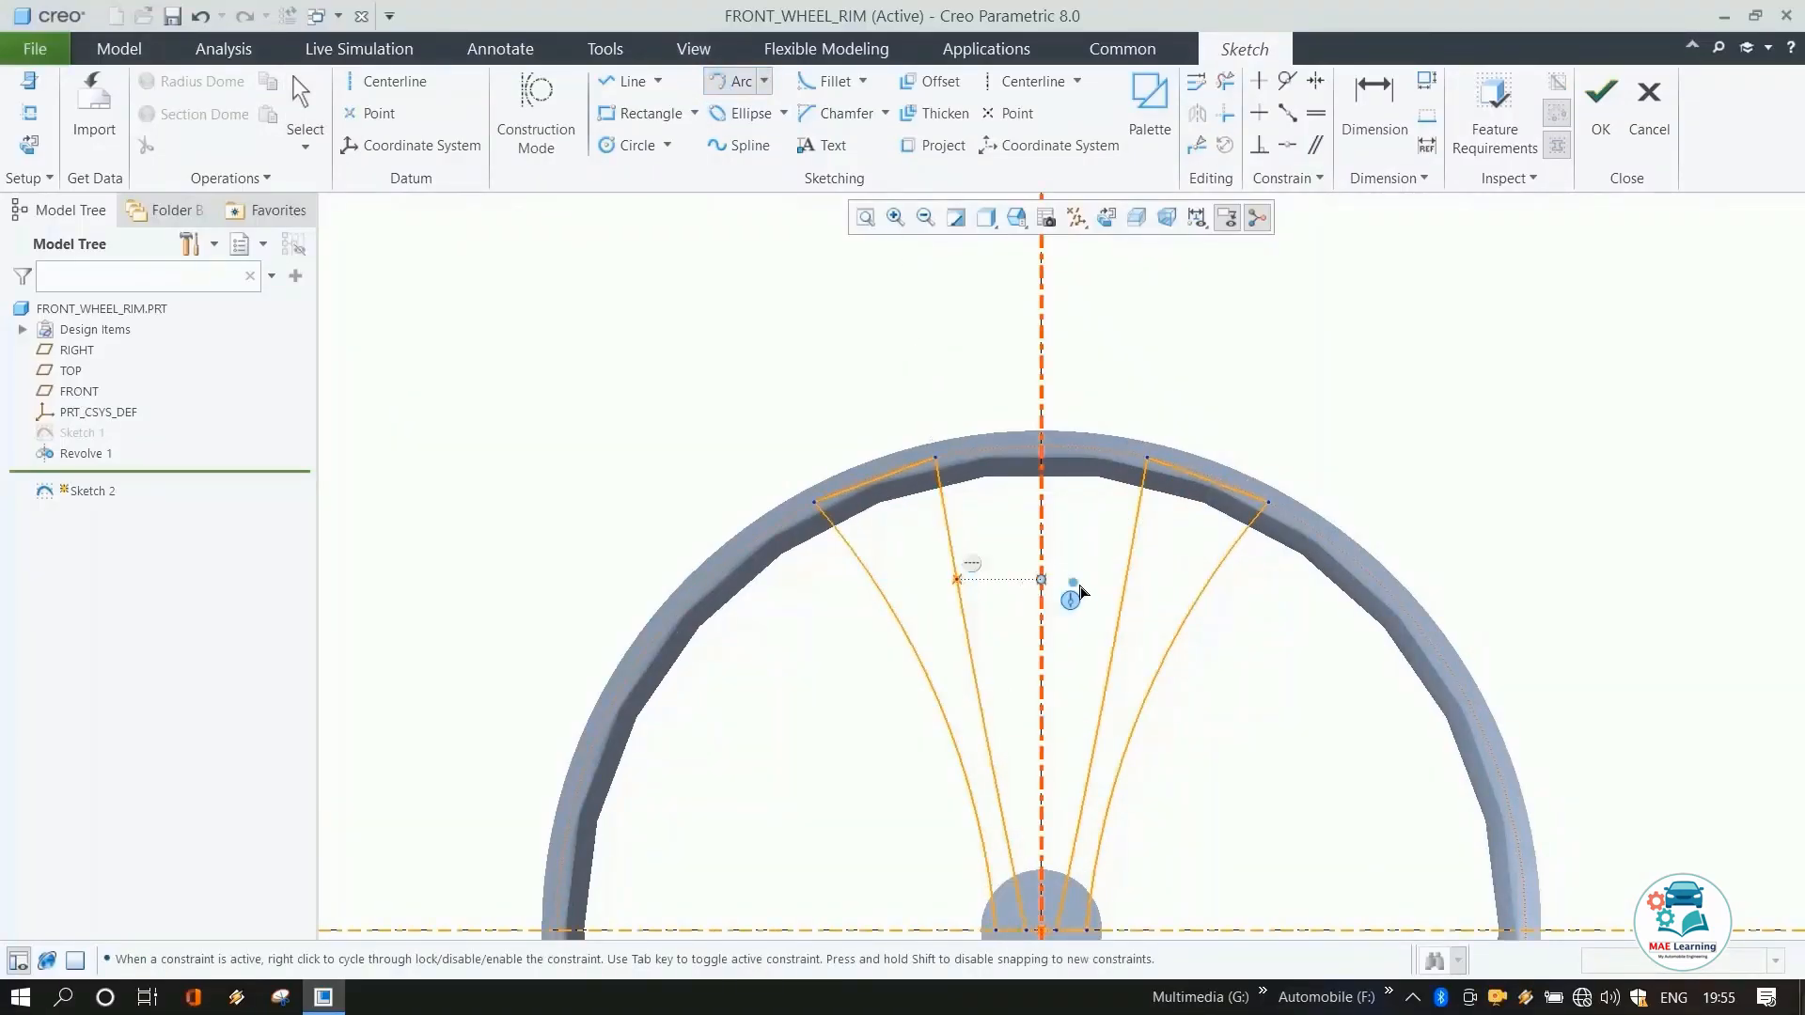
click(1125, 580)
click(1087, 555)
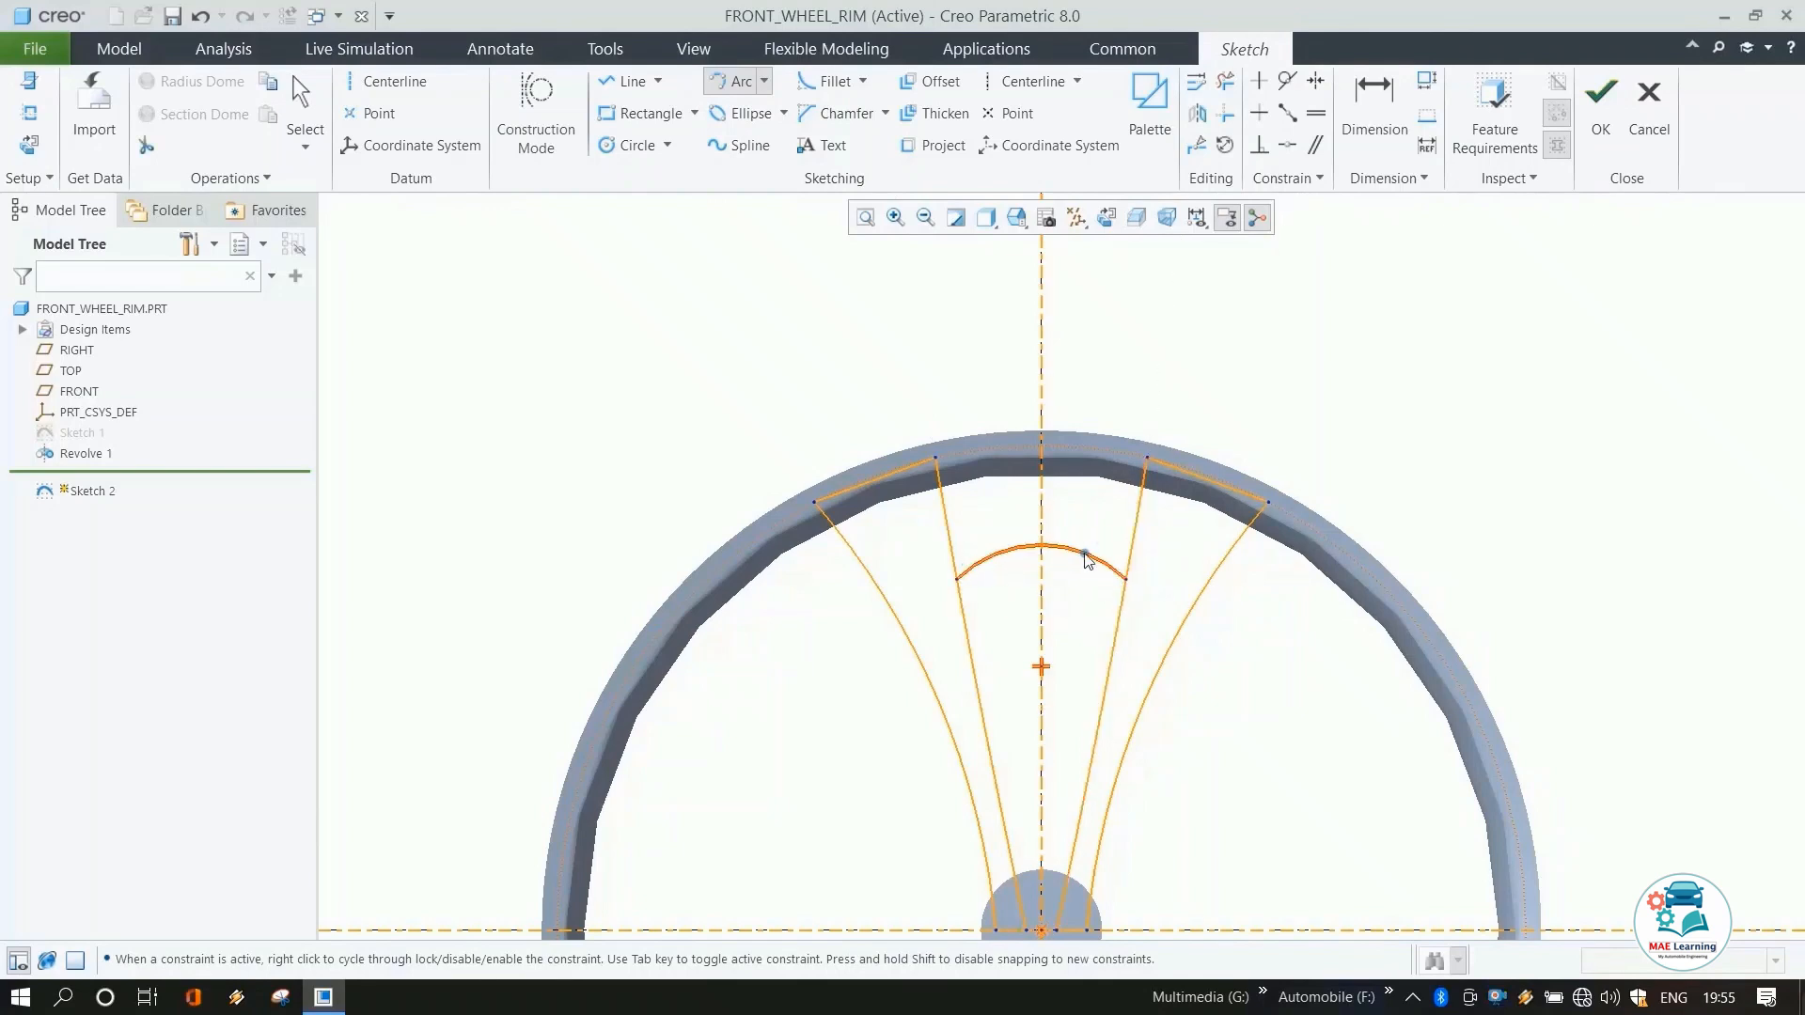
click(961, 608)
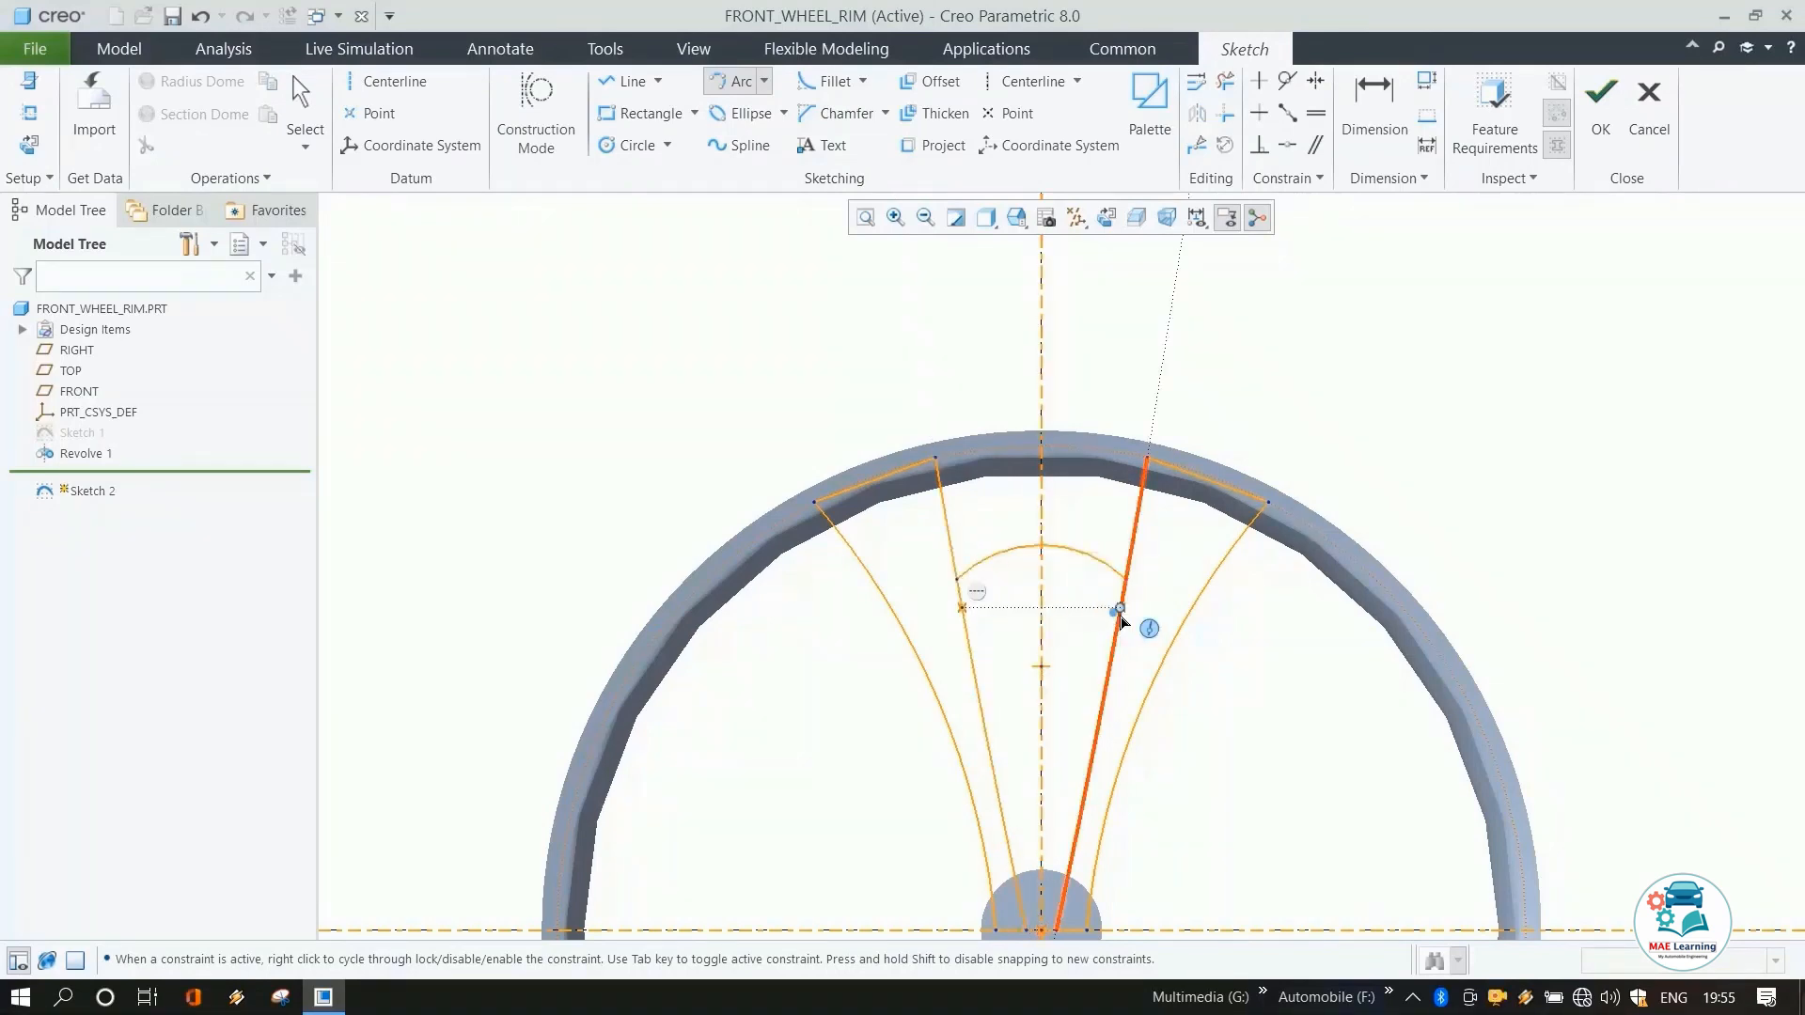
click(1121, 608)
click(1082, 596)
middle_click(1083, 598)
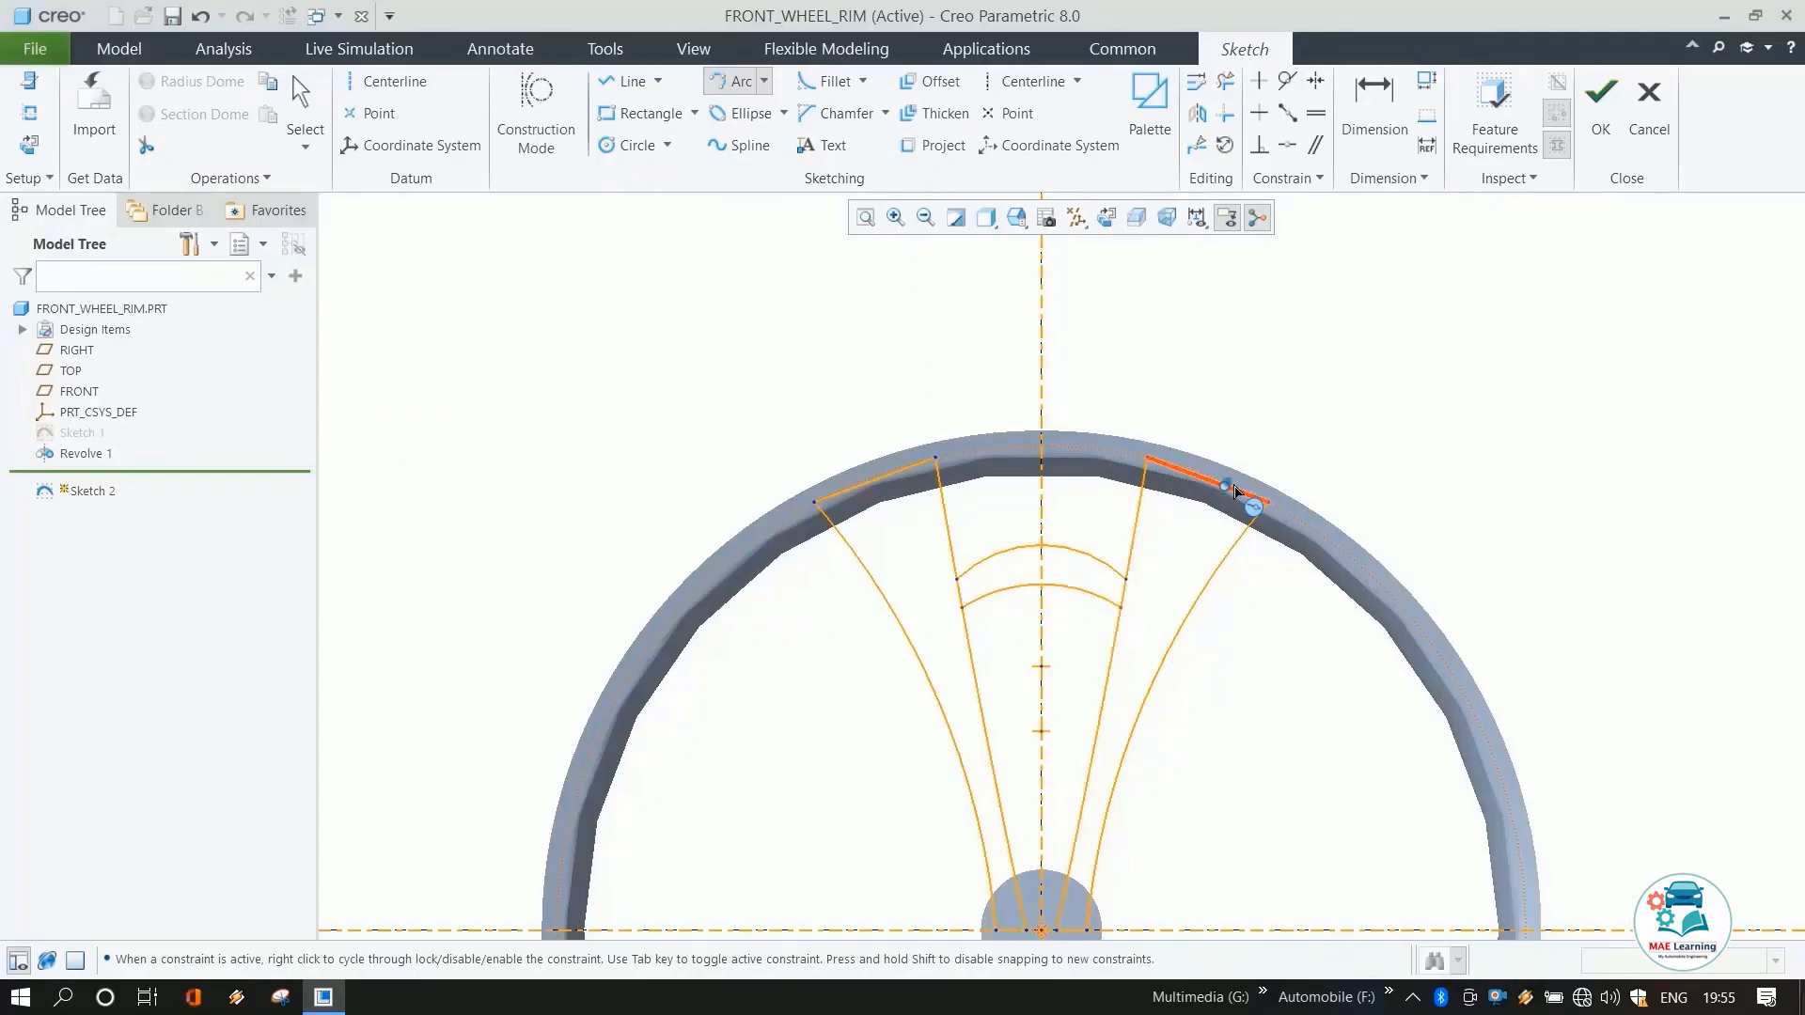
Dimension the distance between the two bridging arcs as 15 mm.
click(1365, 108)
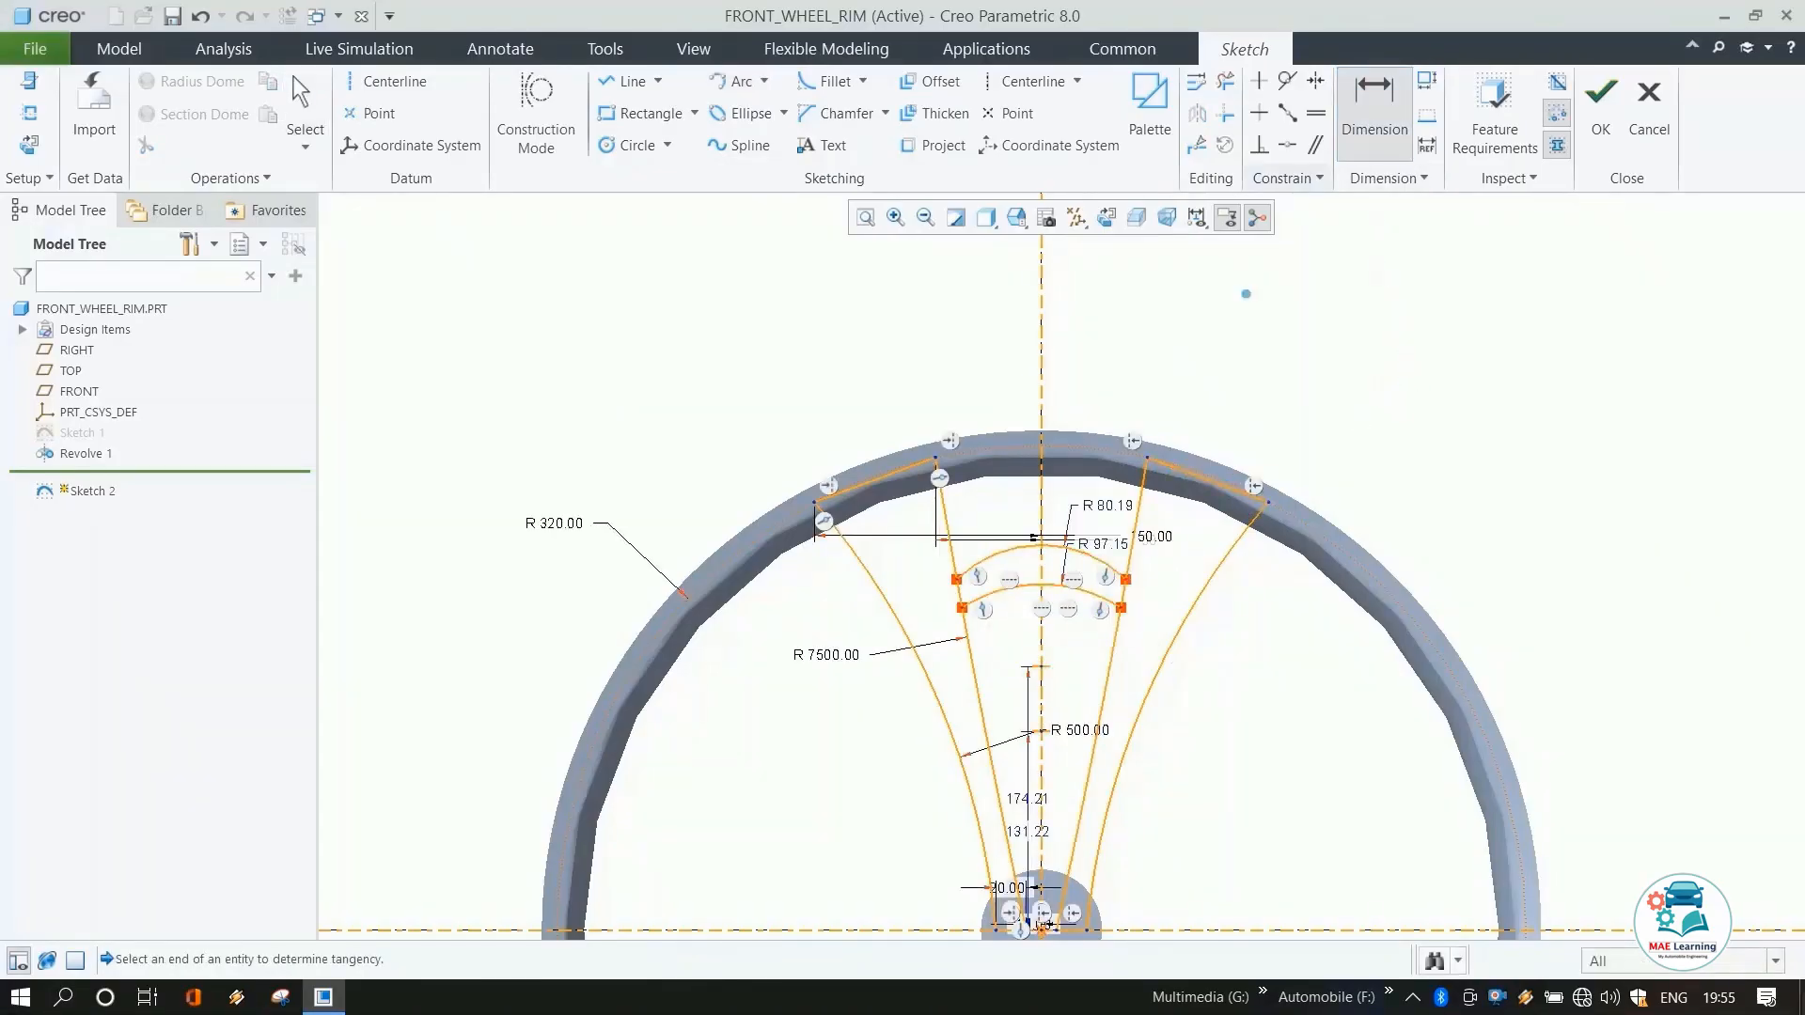
click(1055, 553)
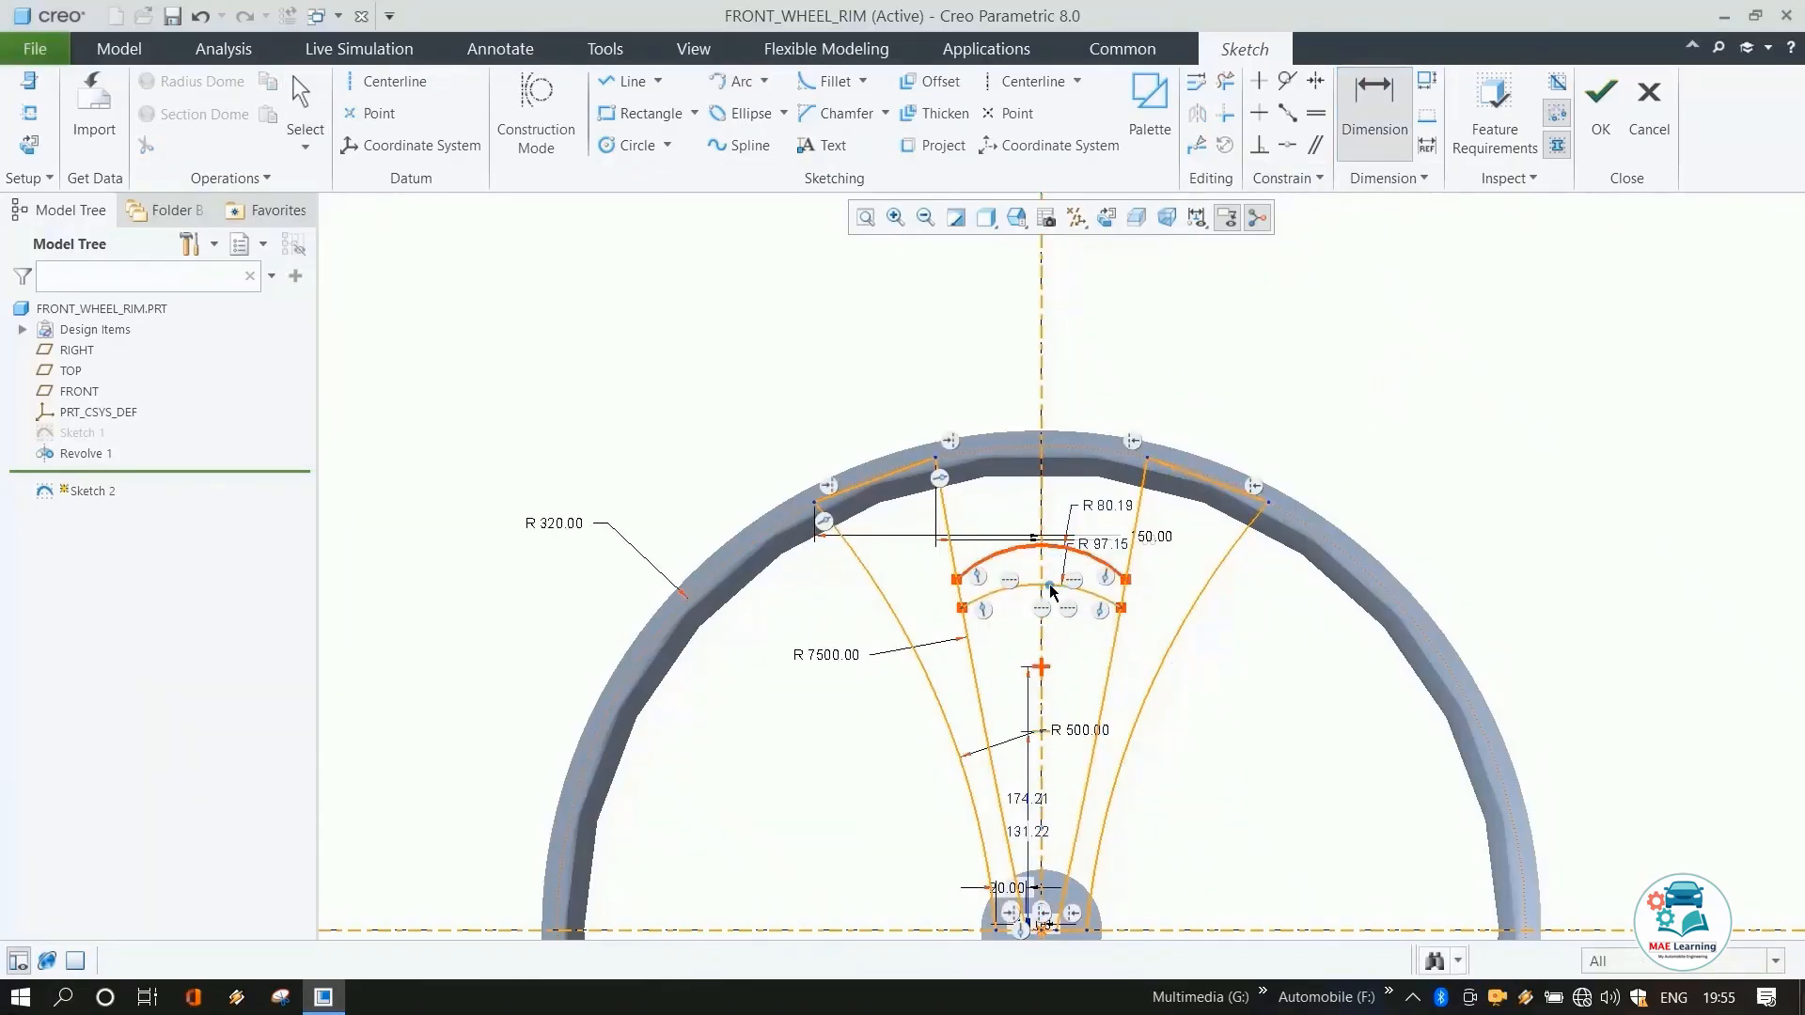
click(1042, 585)
middle_click(1252, 613)
text(15)
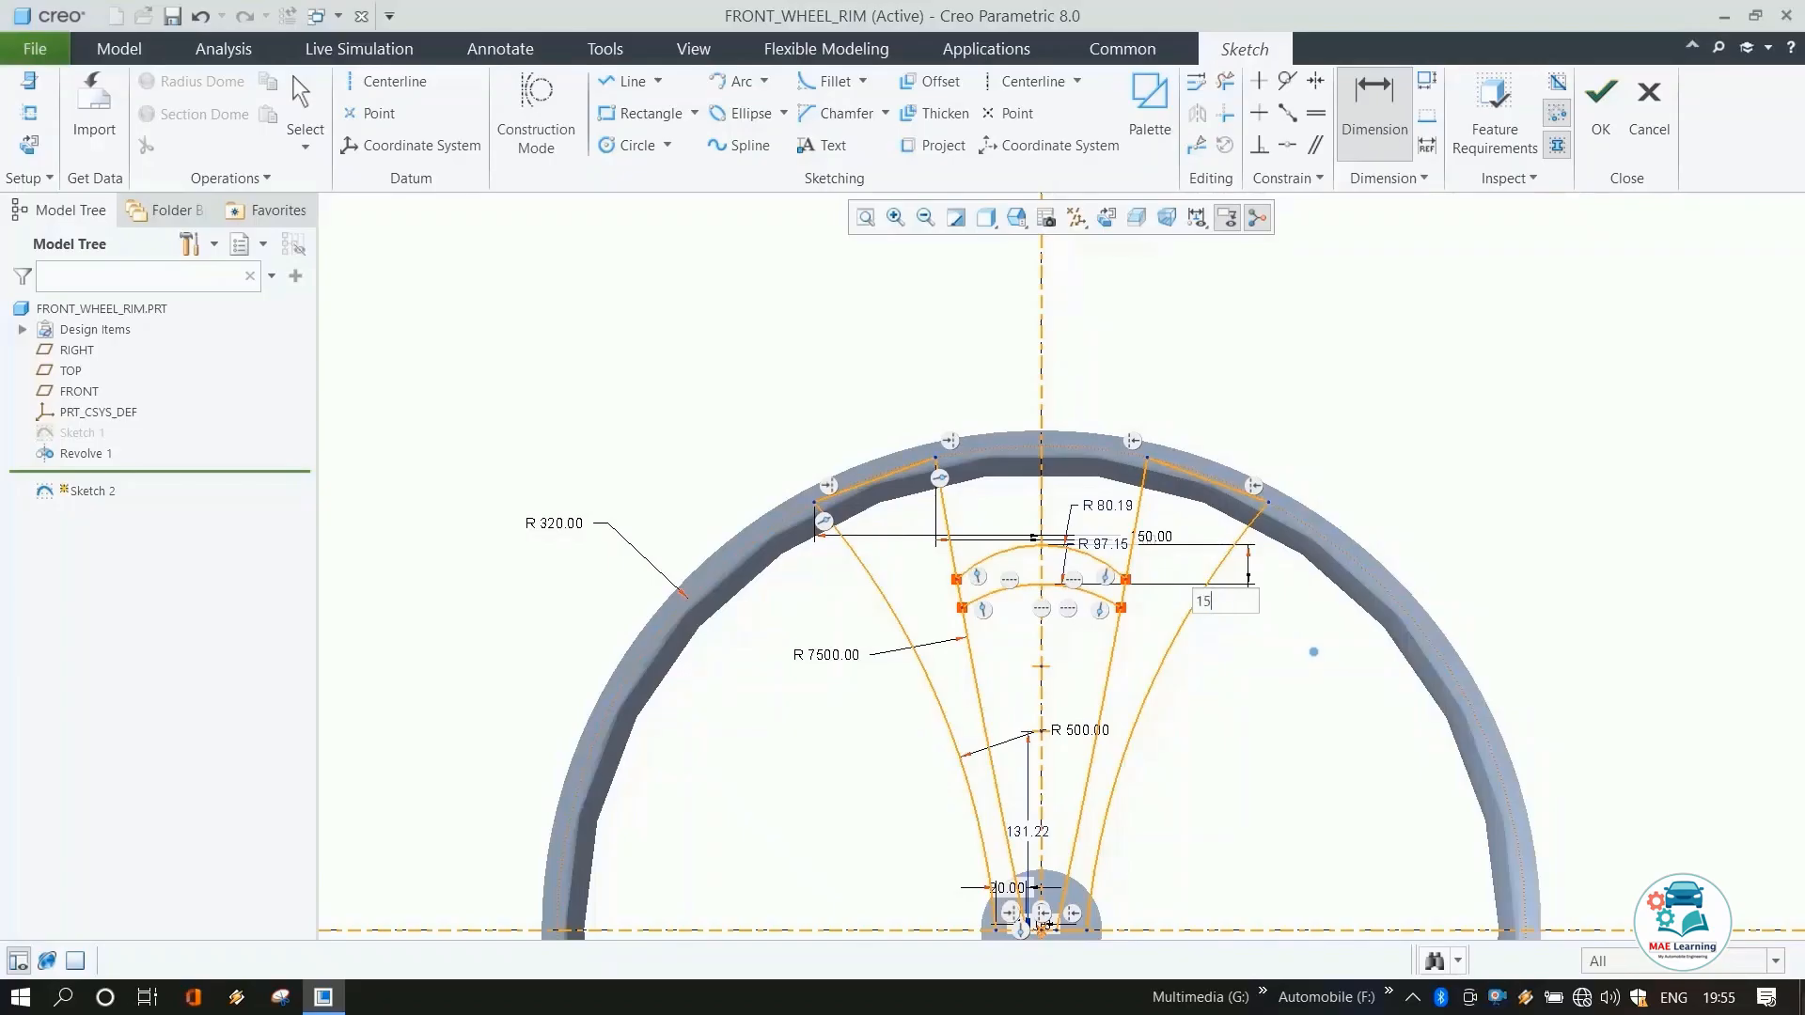
key(Return)
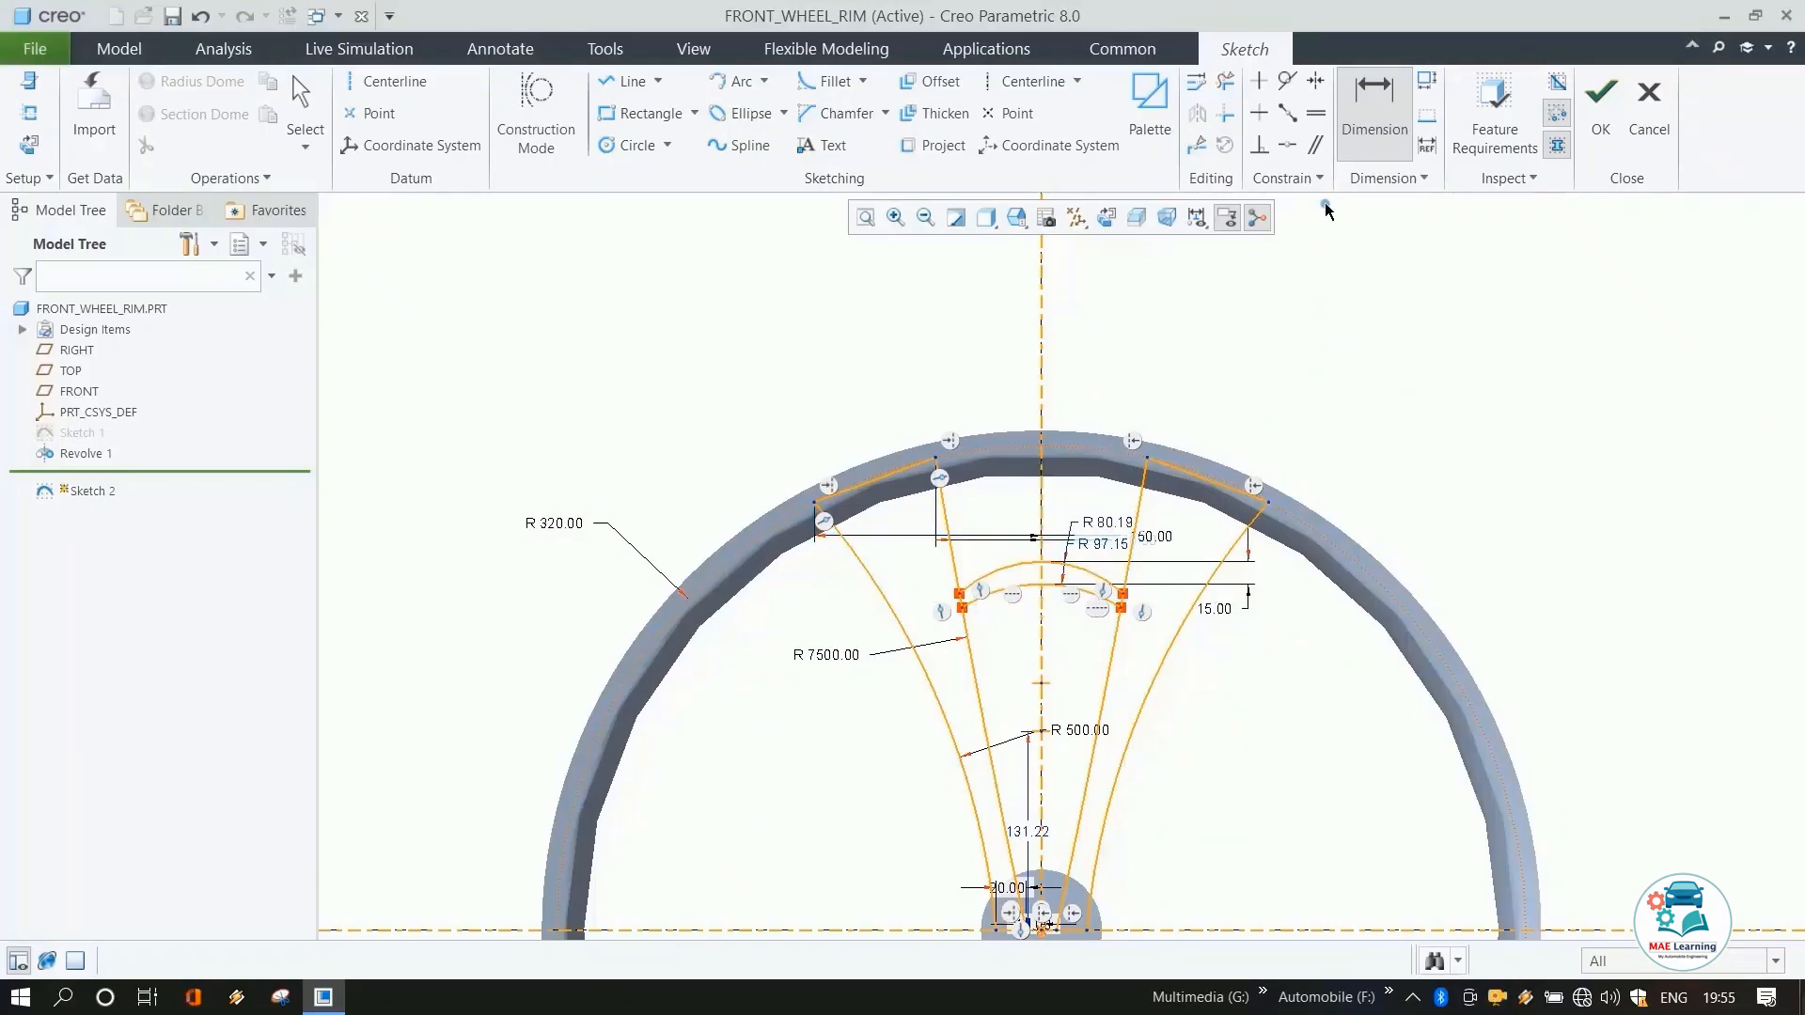
Constrain the two bridging arcs' radius dimensions to be equal.
click(1316, 113)
click(1101, 524)
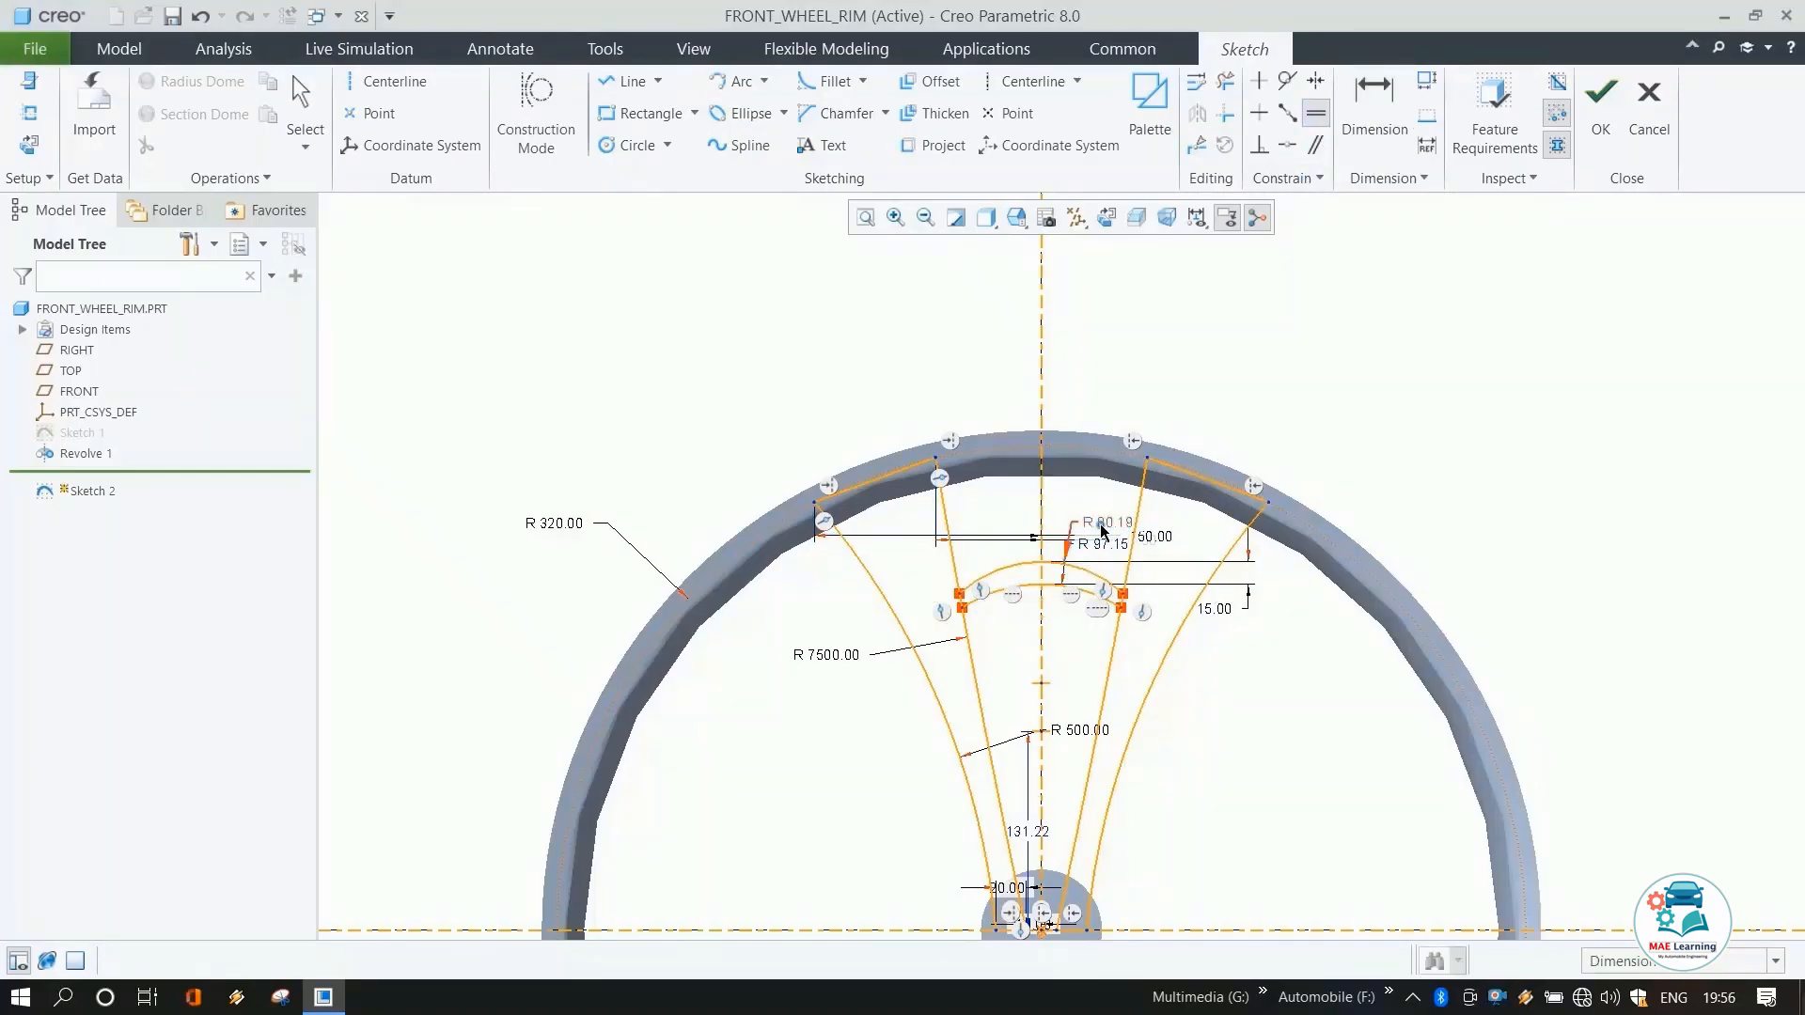
click(1099, 542)
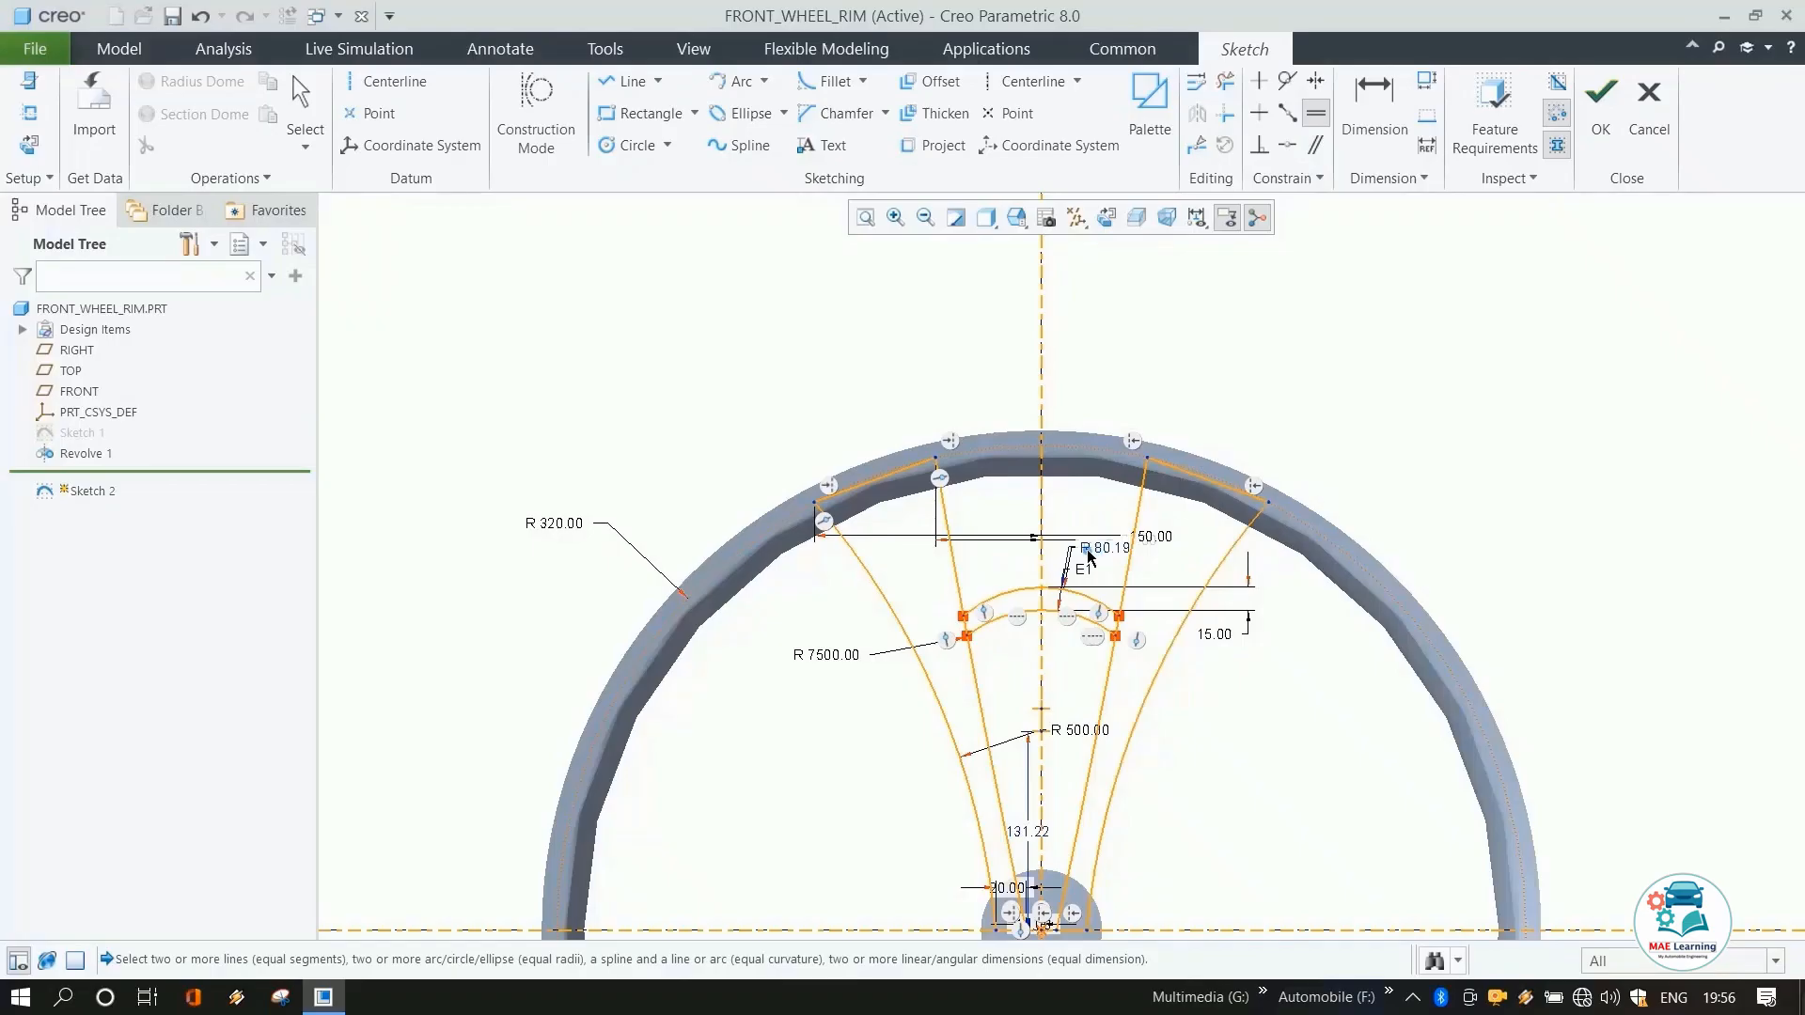
key(Escape)
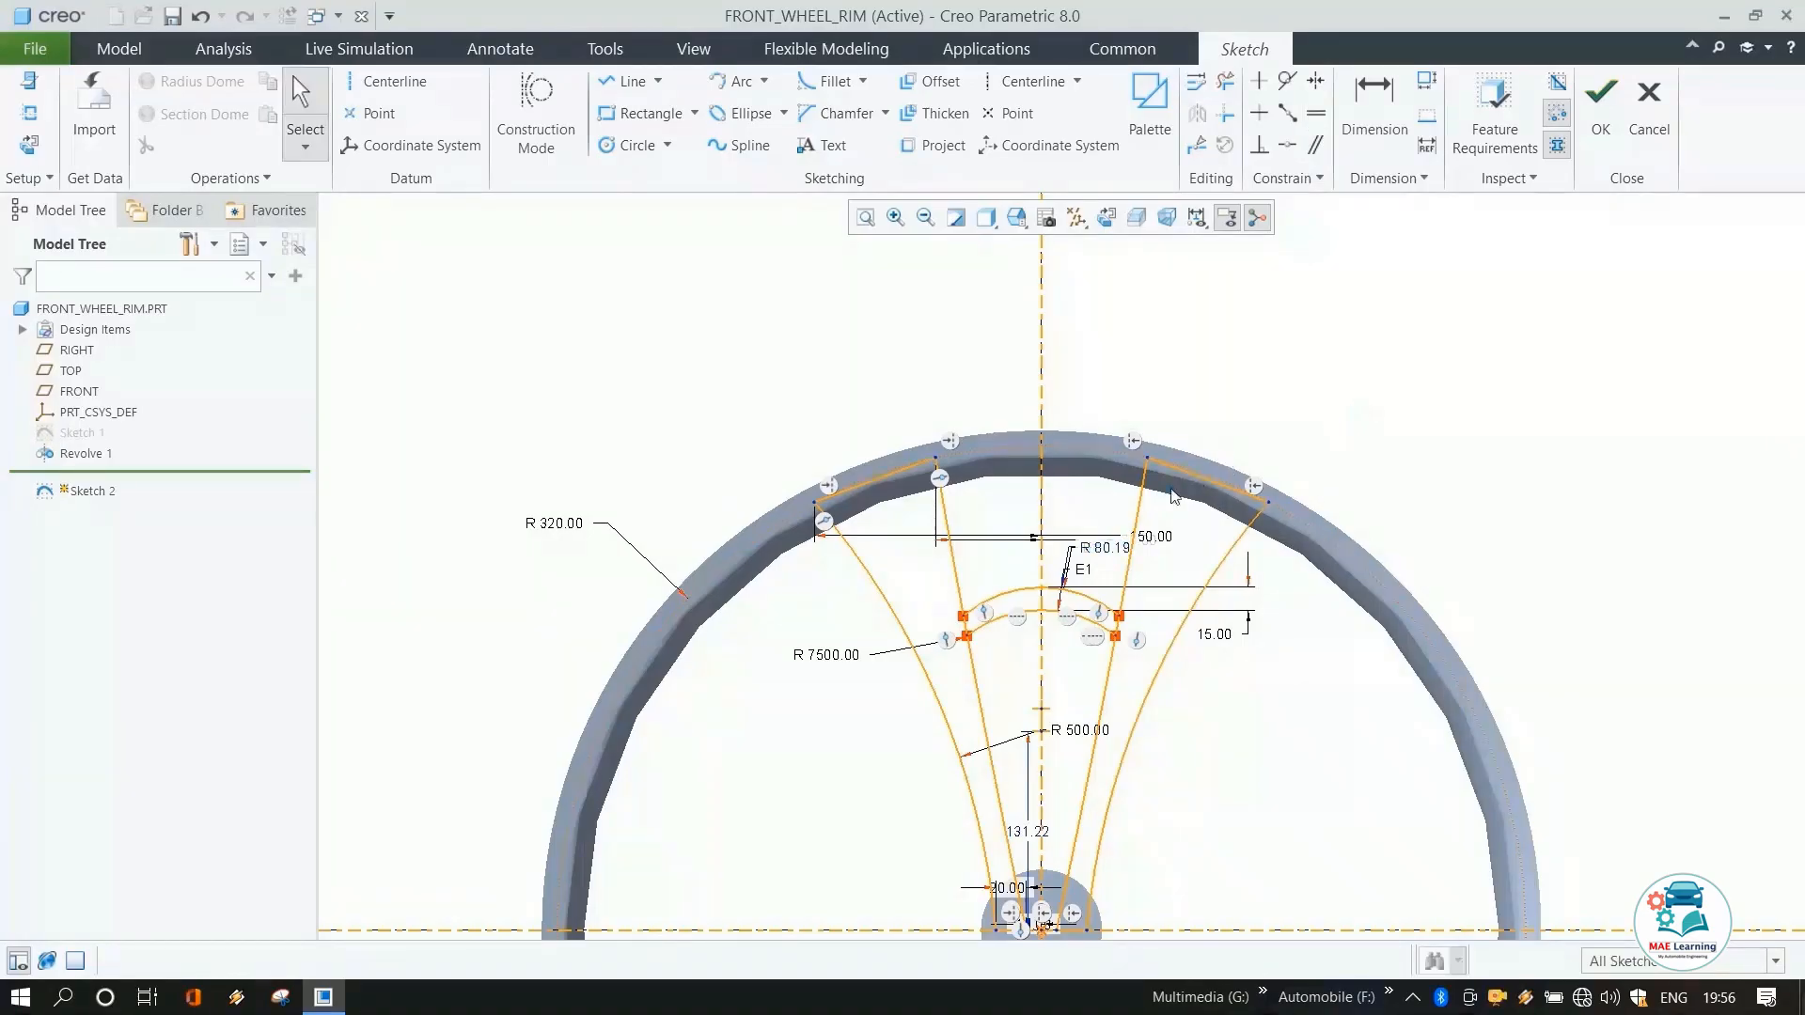
Set the bridging arc radius to 90 mm.
double_click(1105, 547)
text(90)
key(Return)
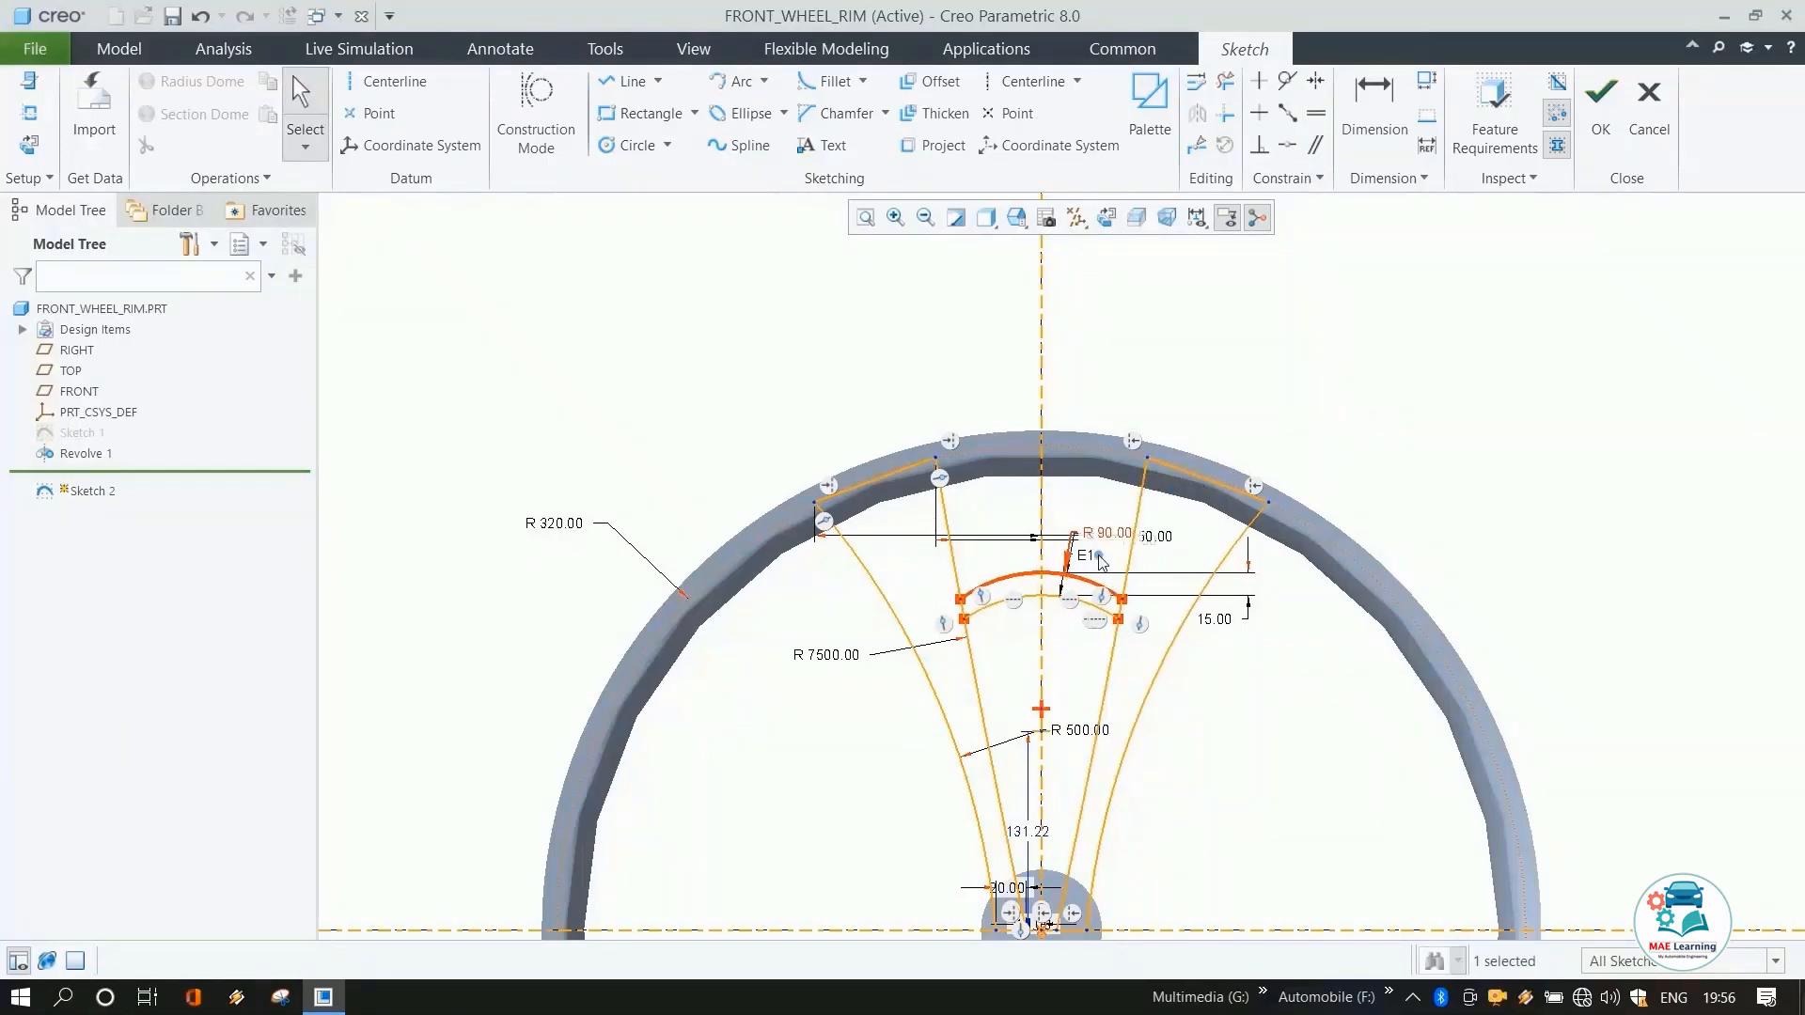
Dimension the bridging arcs' centre height above the horizontal centerline as 150 mm.
scroll(1025, 266, up, 1)
click(1371, 134)
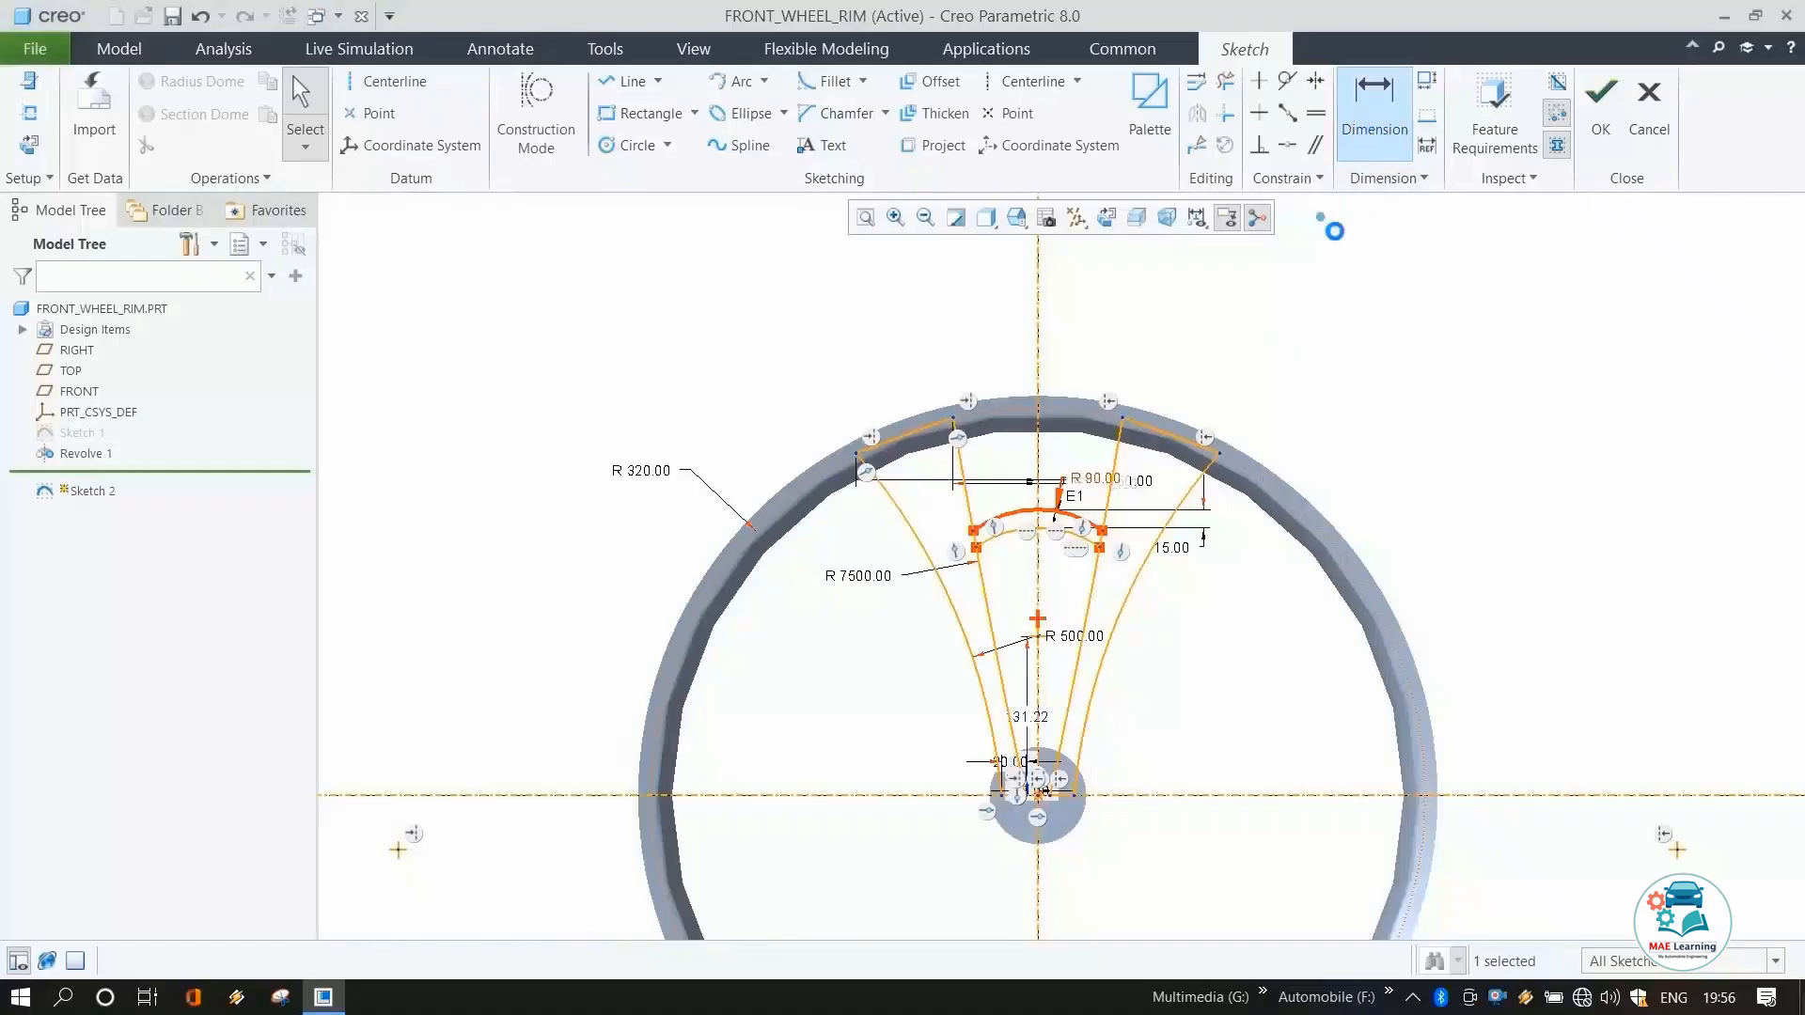
click(1038, 622)
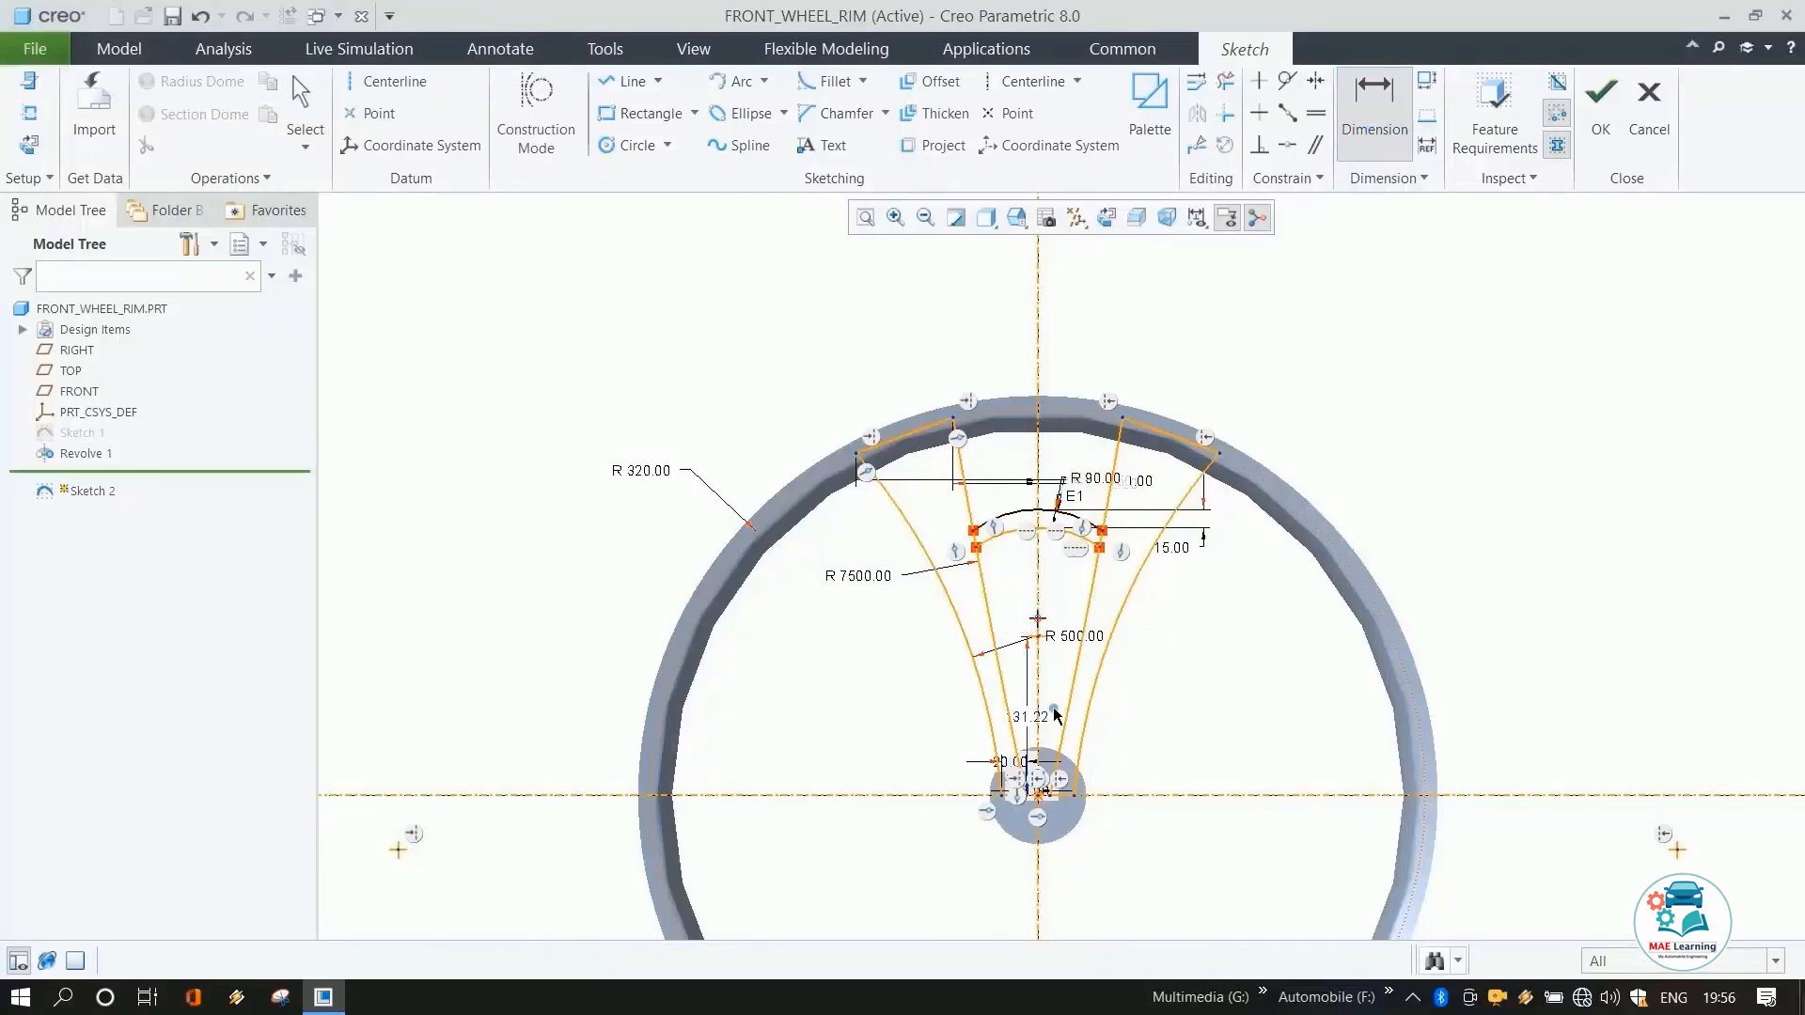
click(1044, 795)
middle_click(1186, 725)
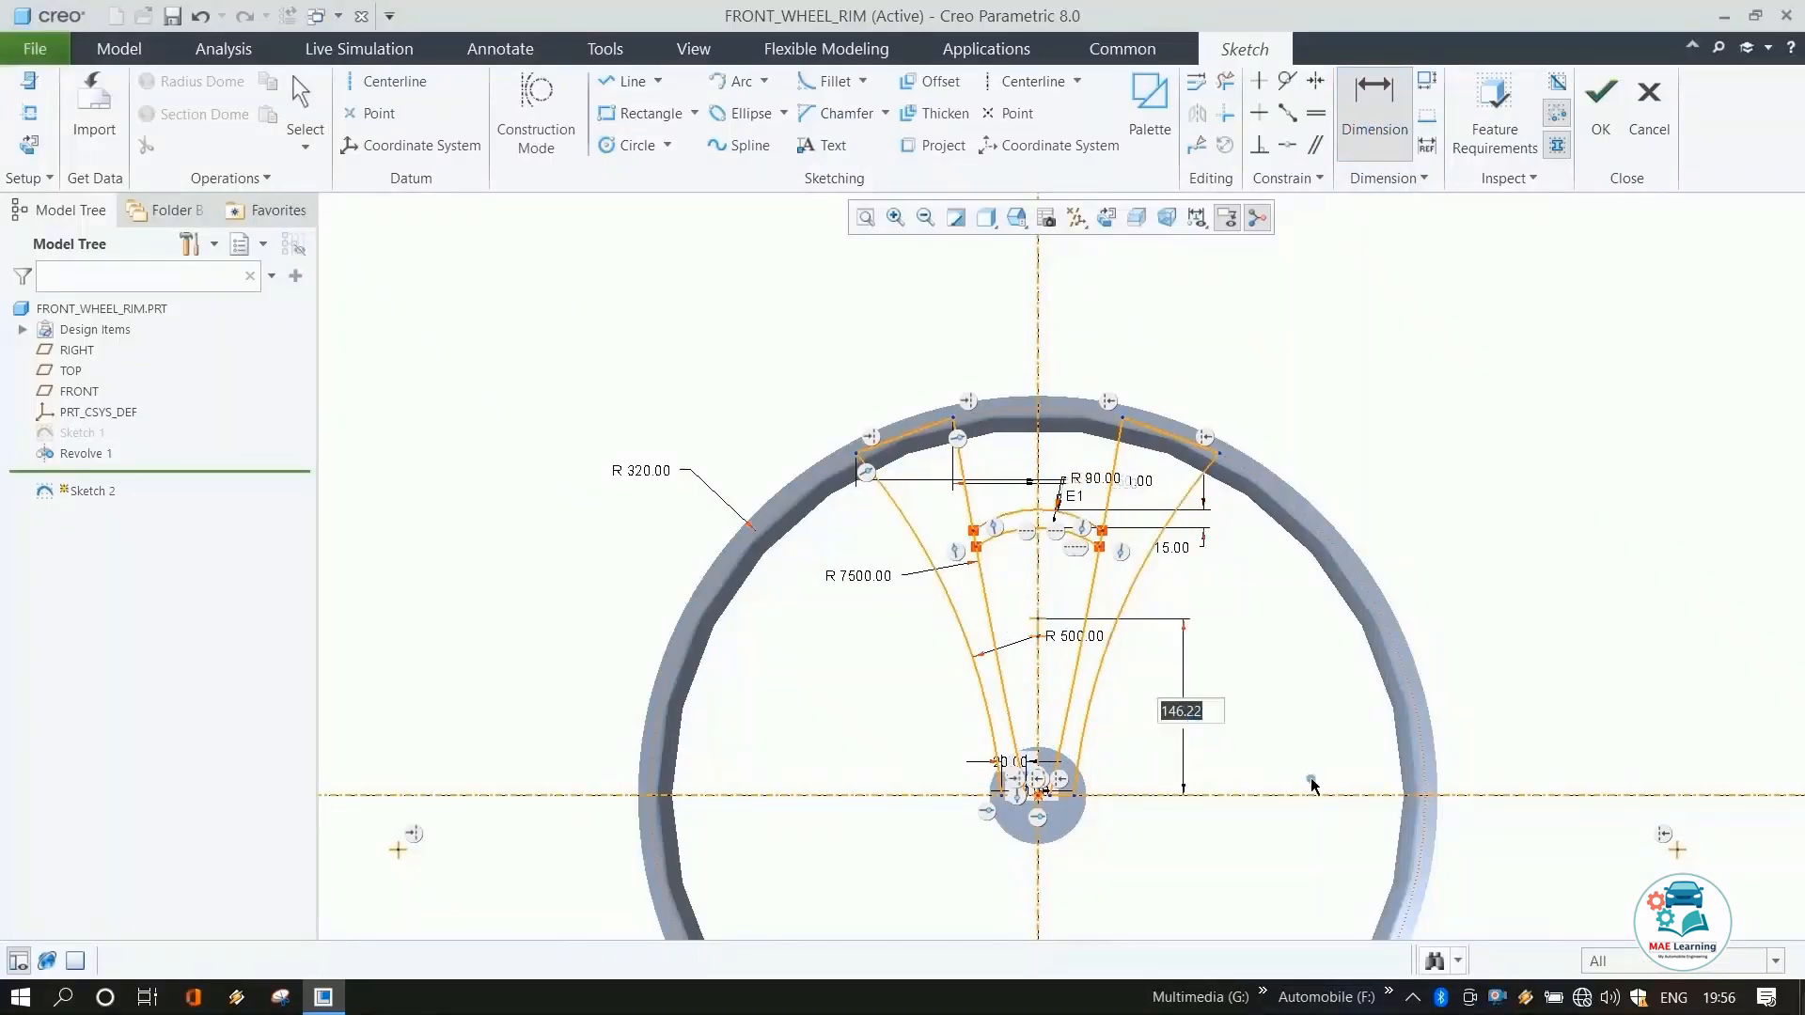
text(150)
key(Return)
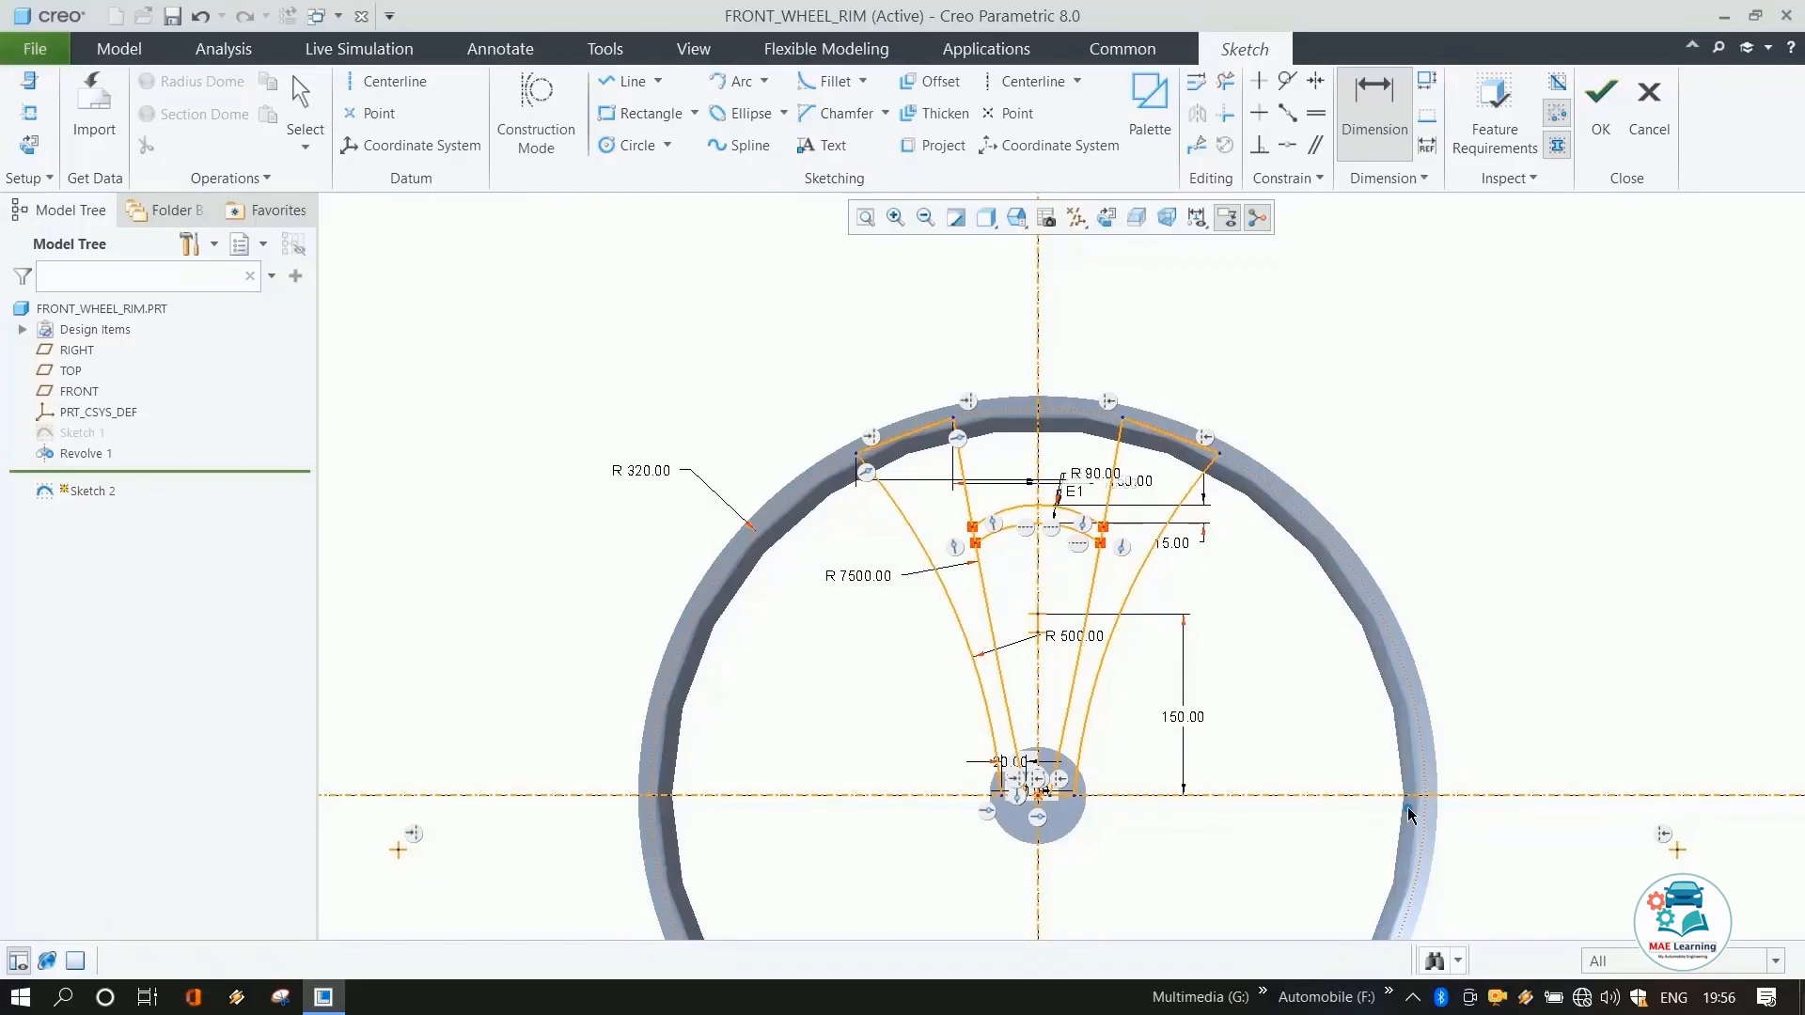
Trim away the spoke line segments lying between the two bridging arcs.
click(1225, 82)
scroll(1053, 580, down, 4)
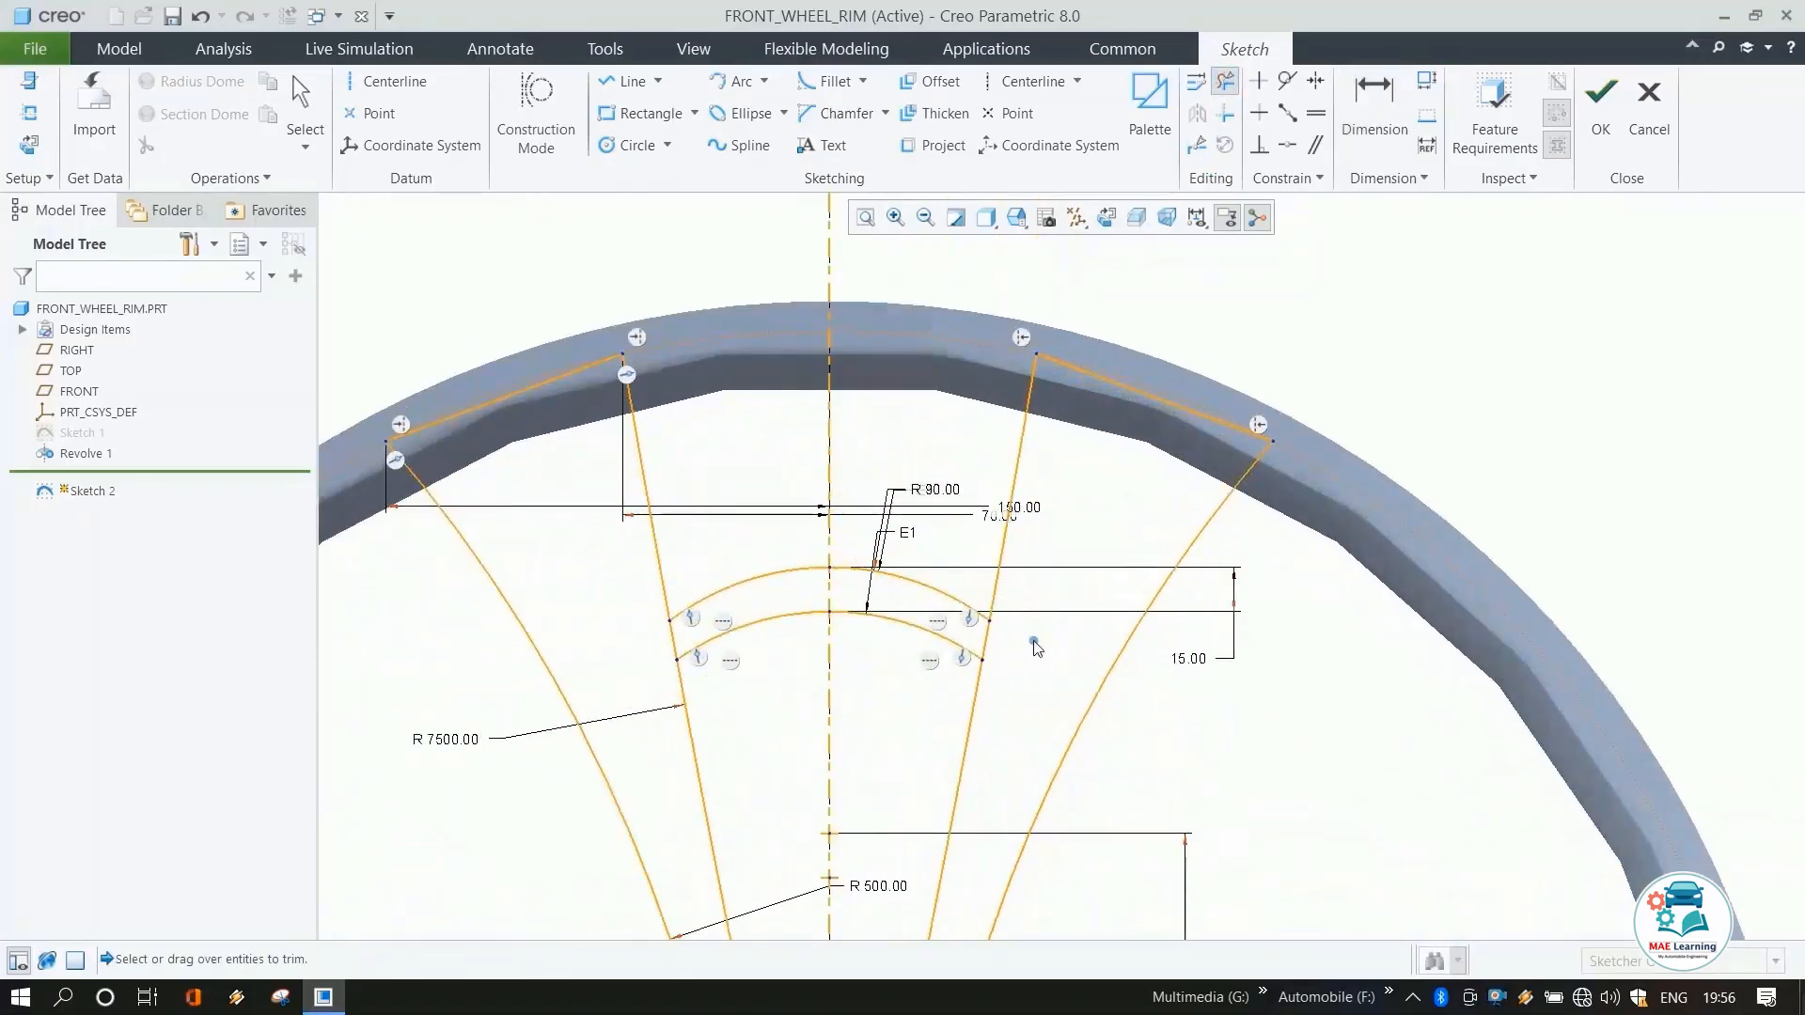
drag(1012, 642, 913, 628)
drag(656, 645, 686, 641)
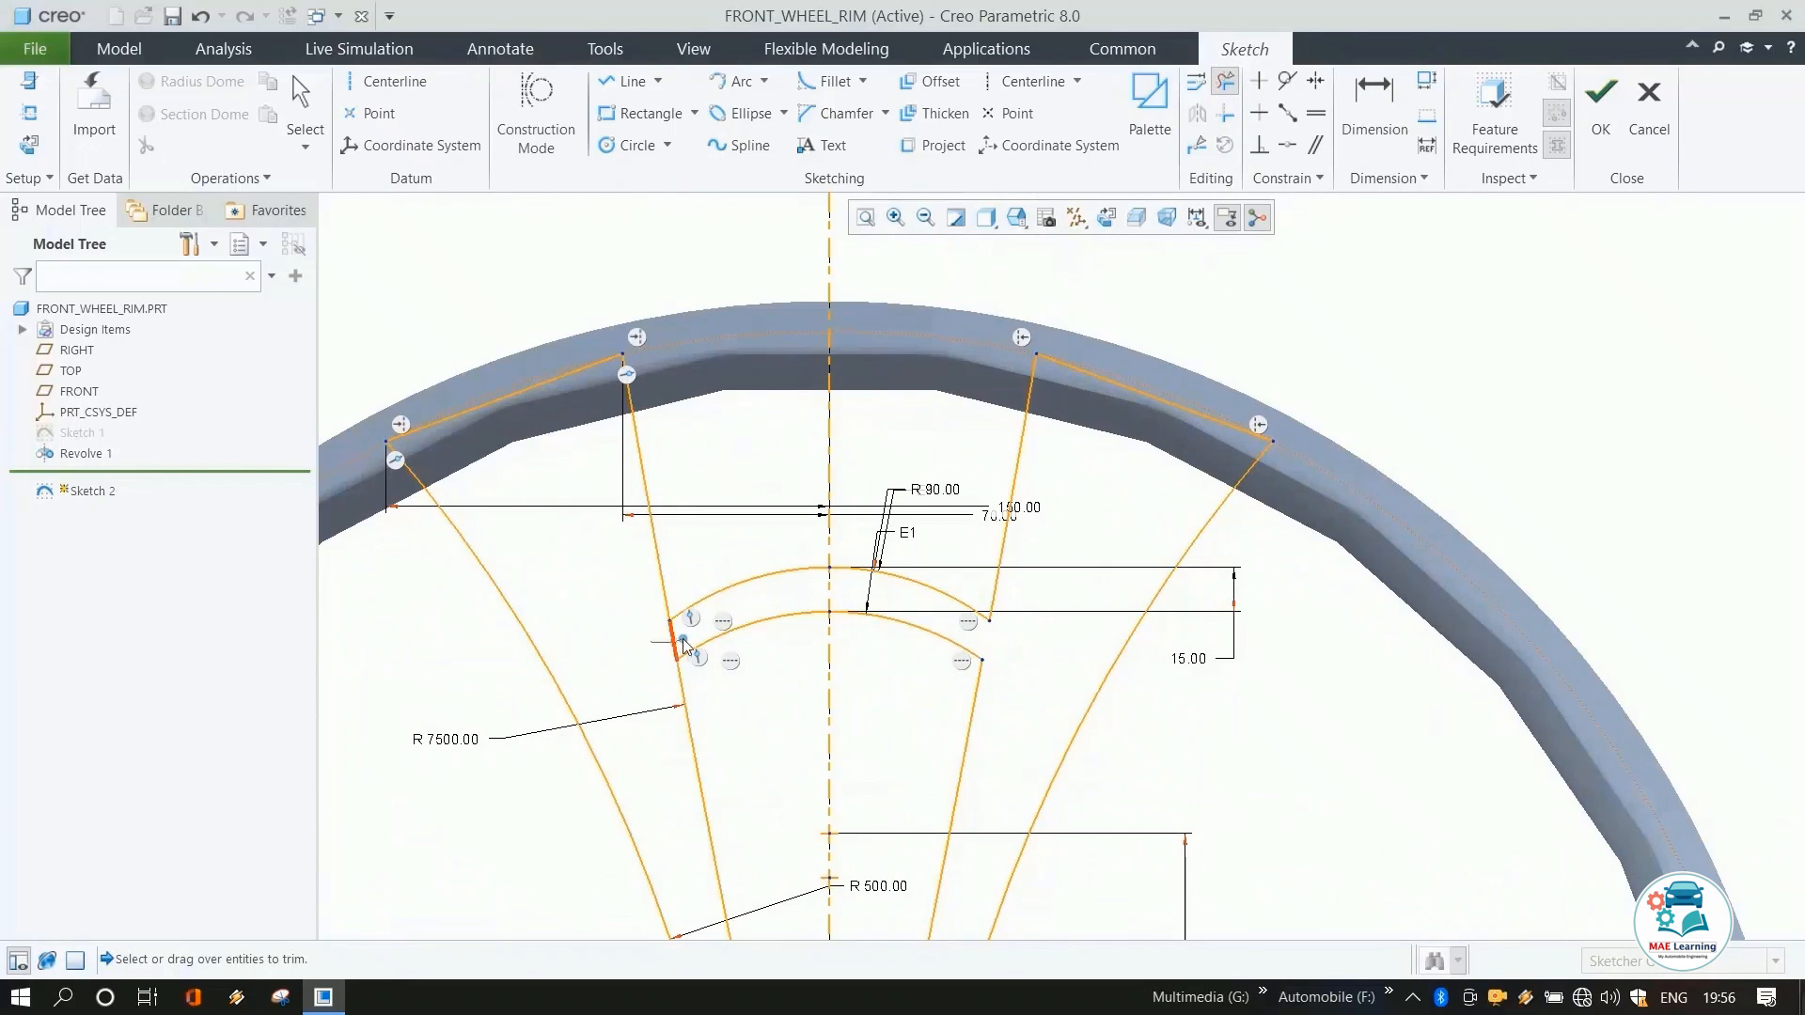
middle_click(800, 460)
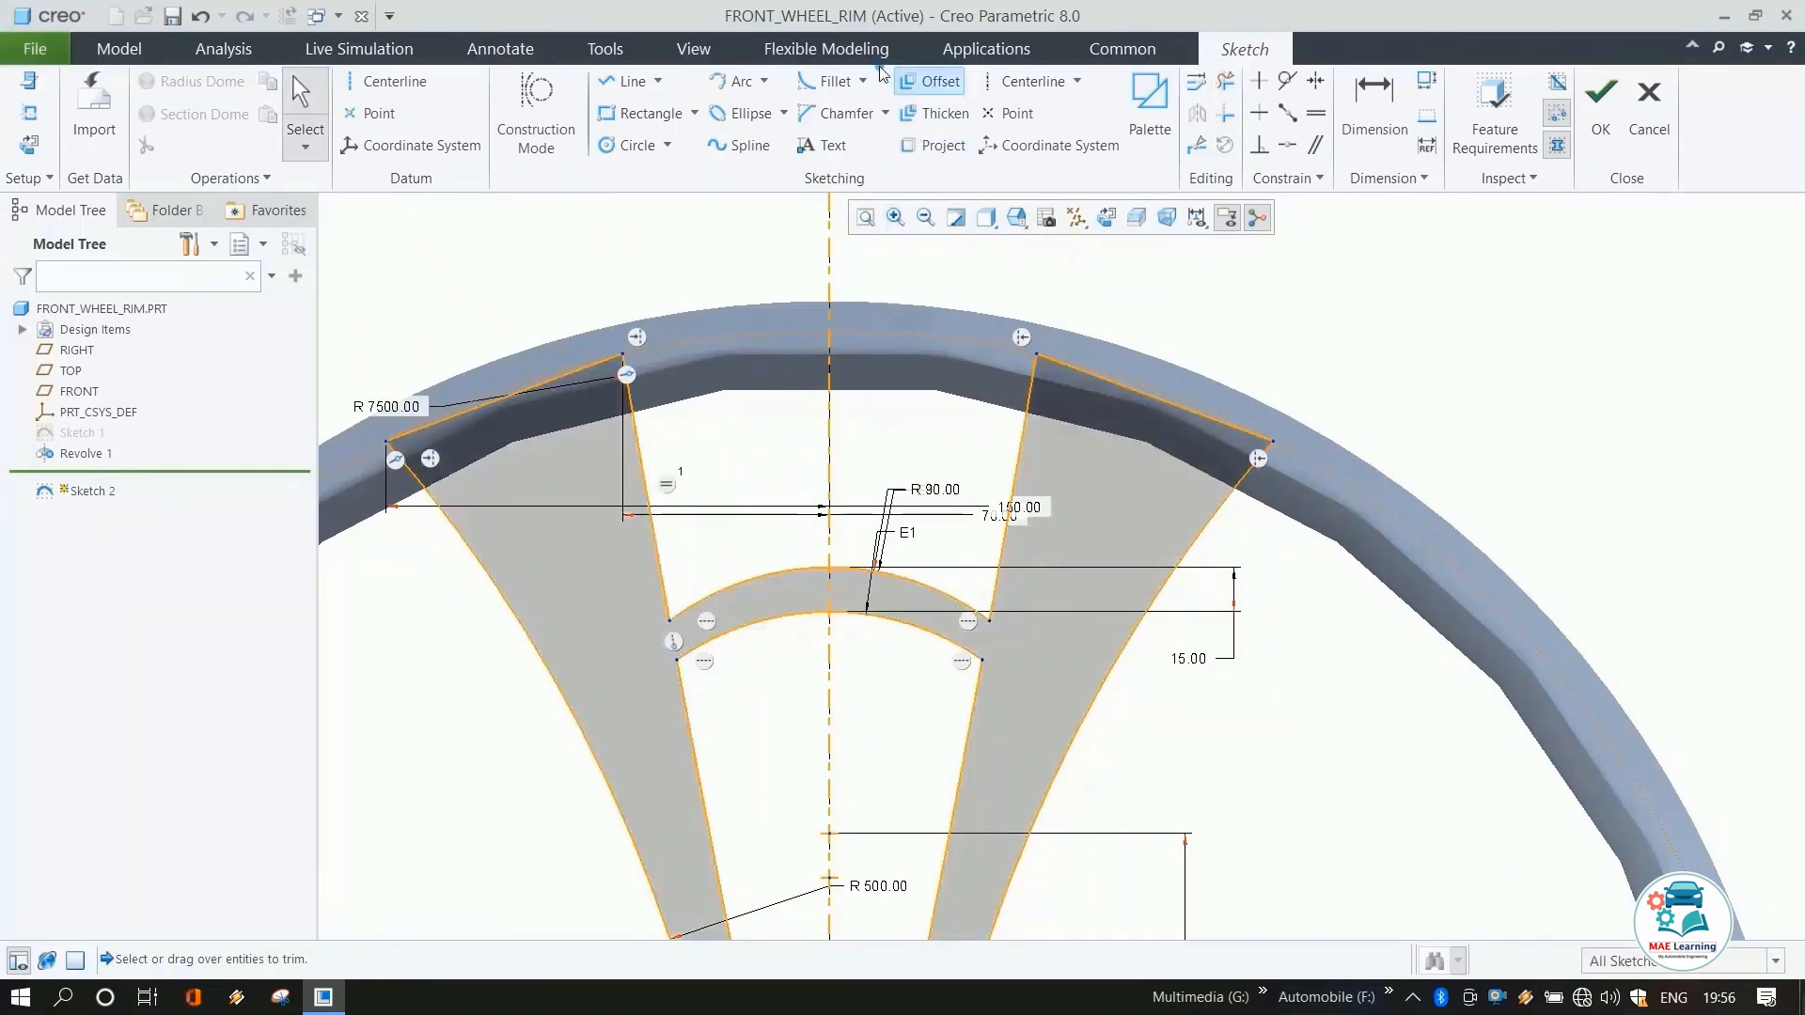
Fillet the four corners where the bridging arcs meet the spoke lines.
click(829, 82)
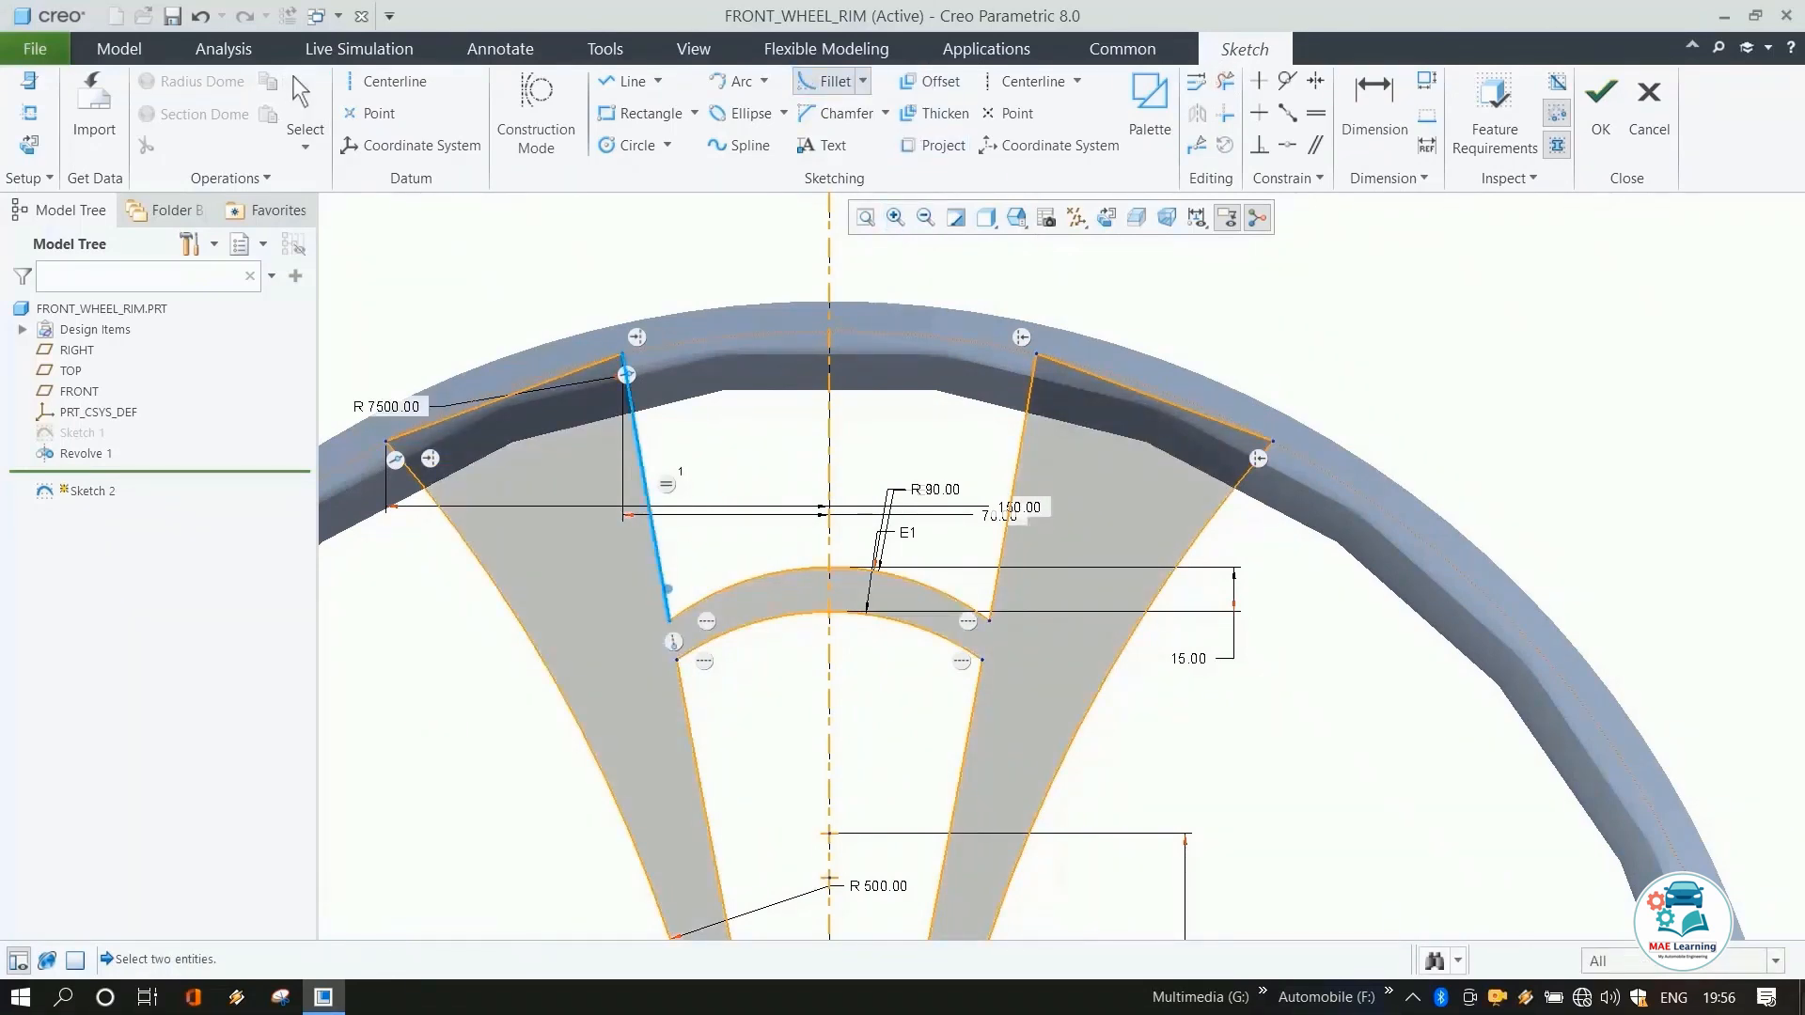
click(667, 588)
click(686, 609)
click(976, 611)
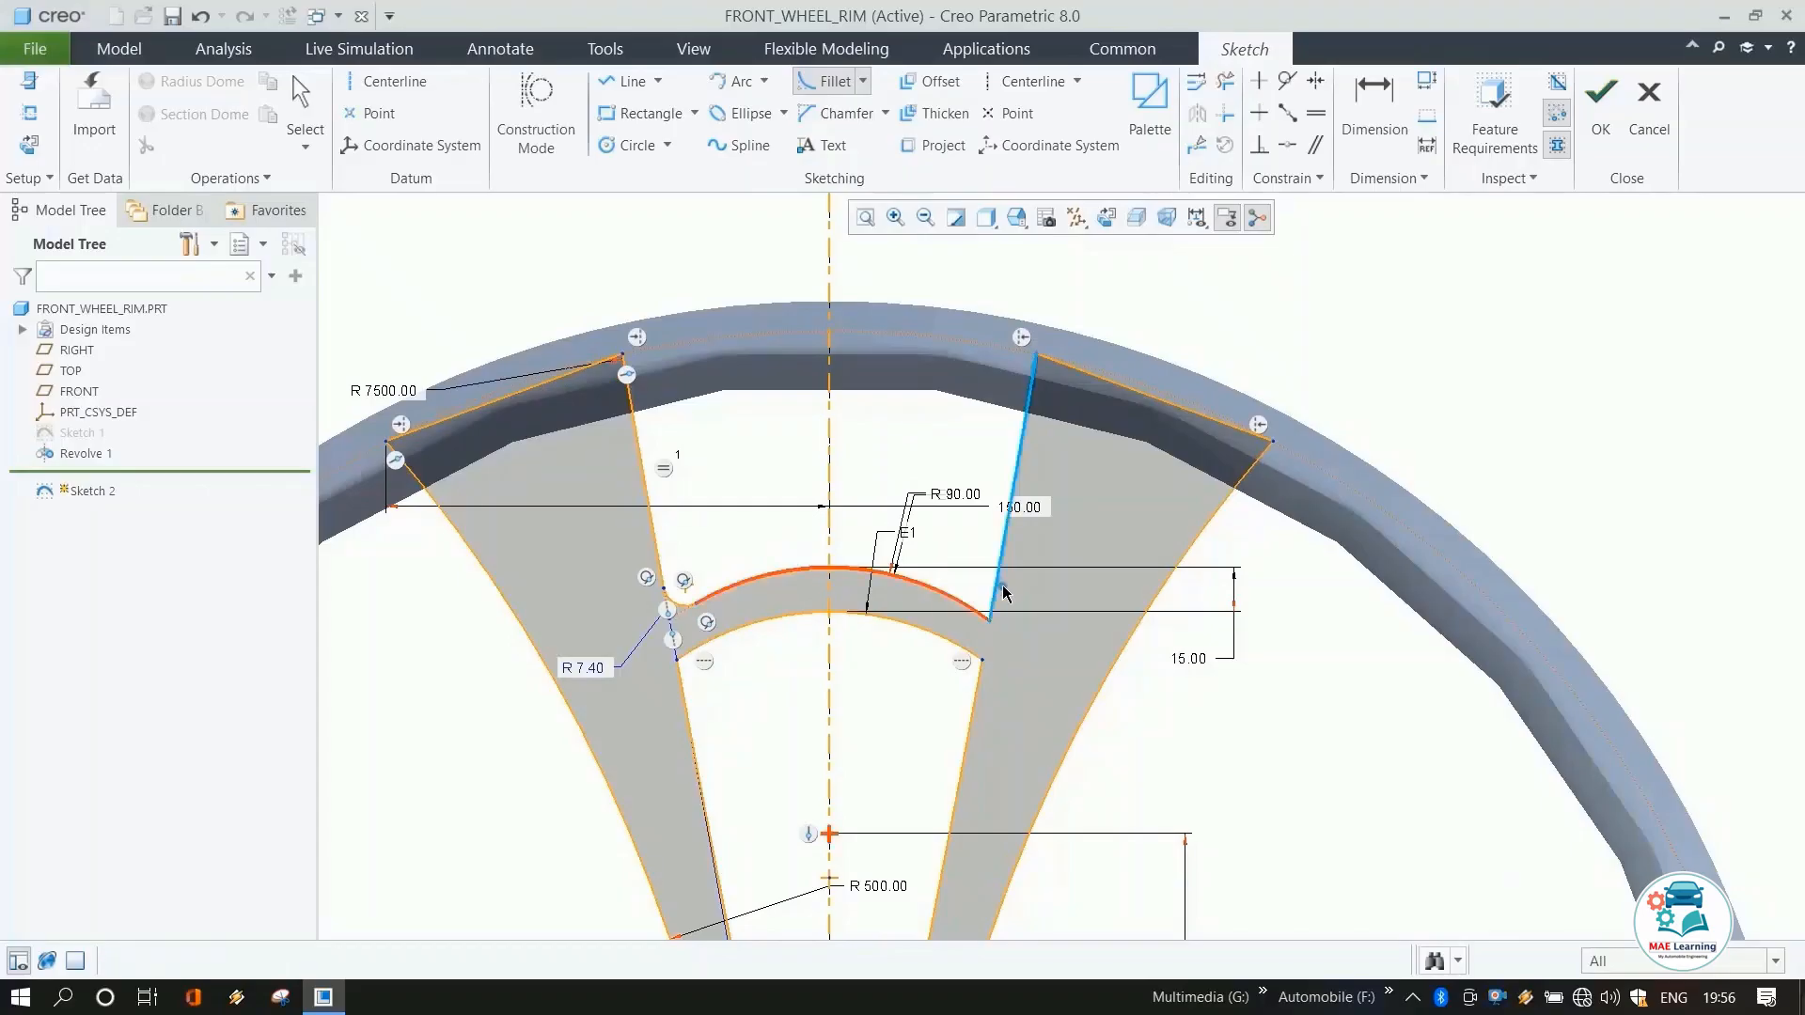
click(1001, 586)
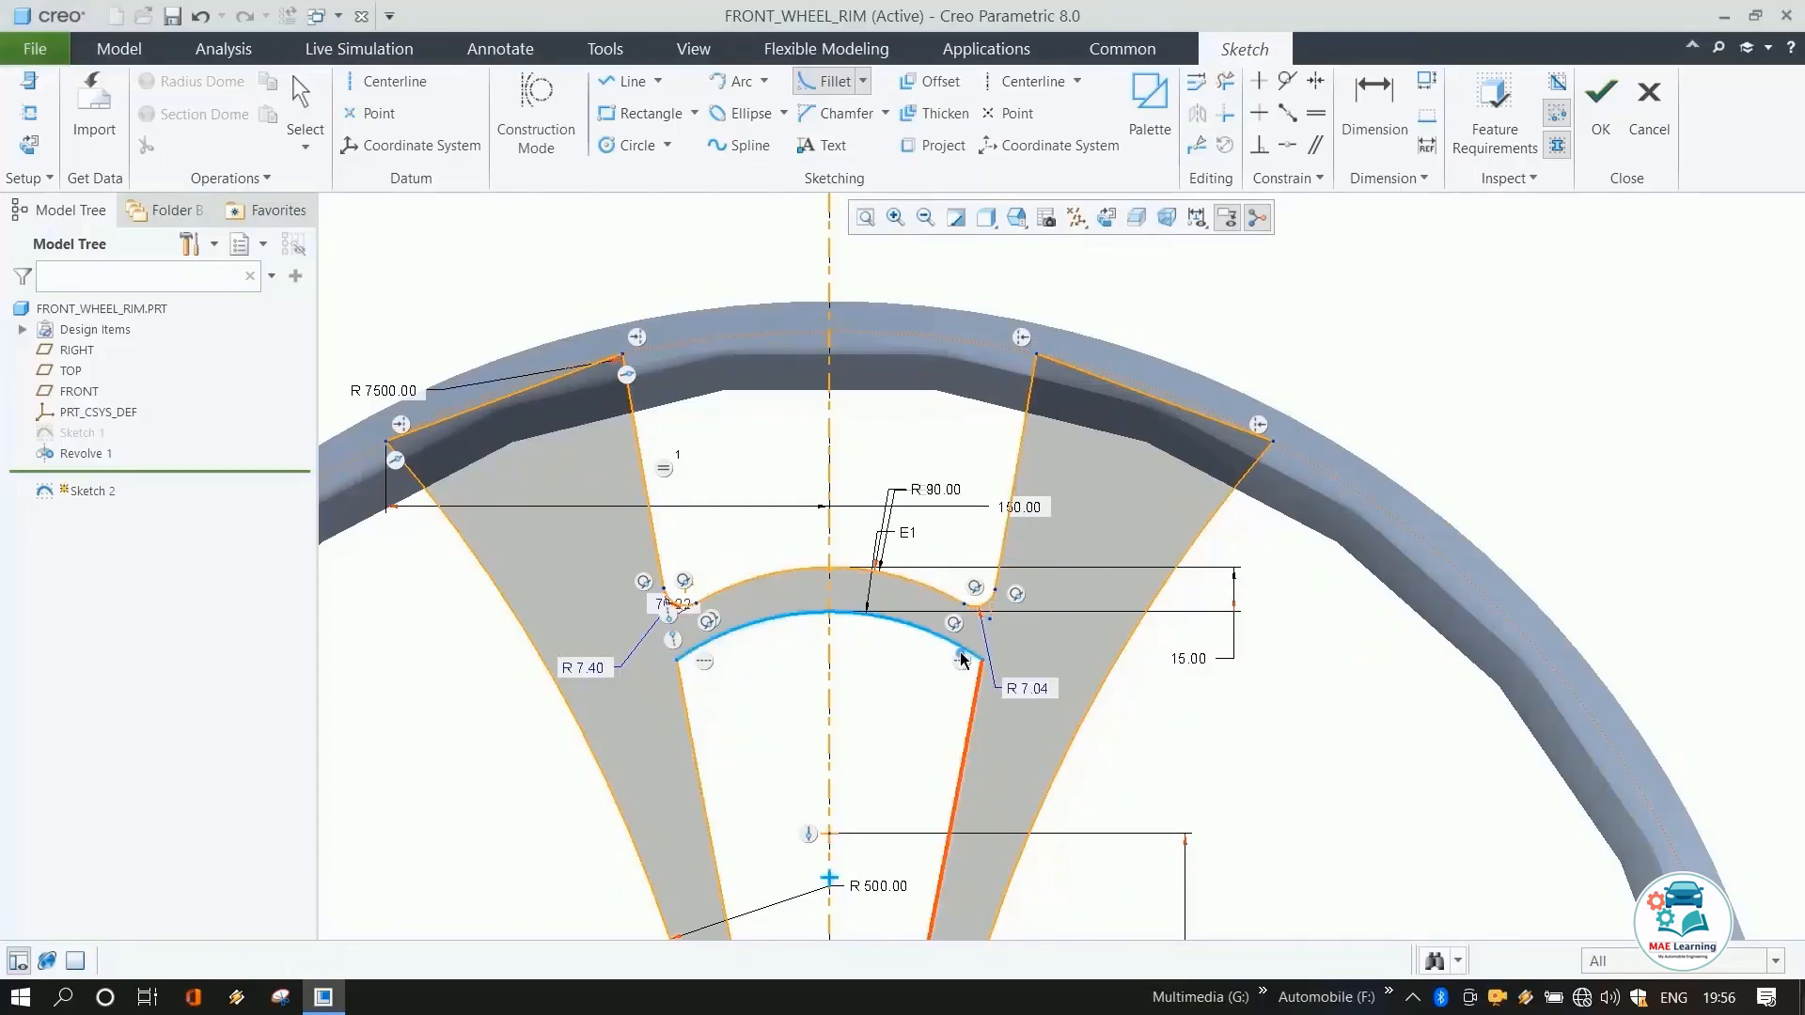
click(960, 650)
click(685, 691)
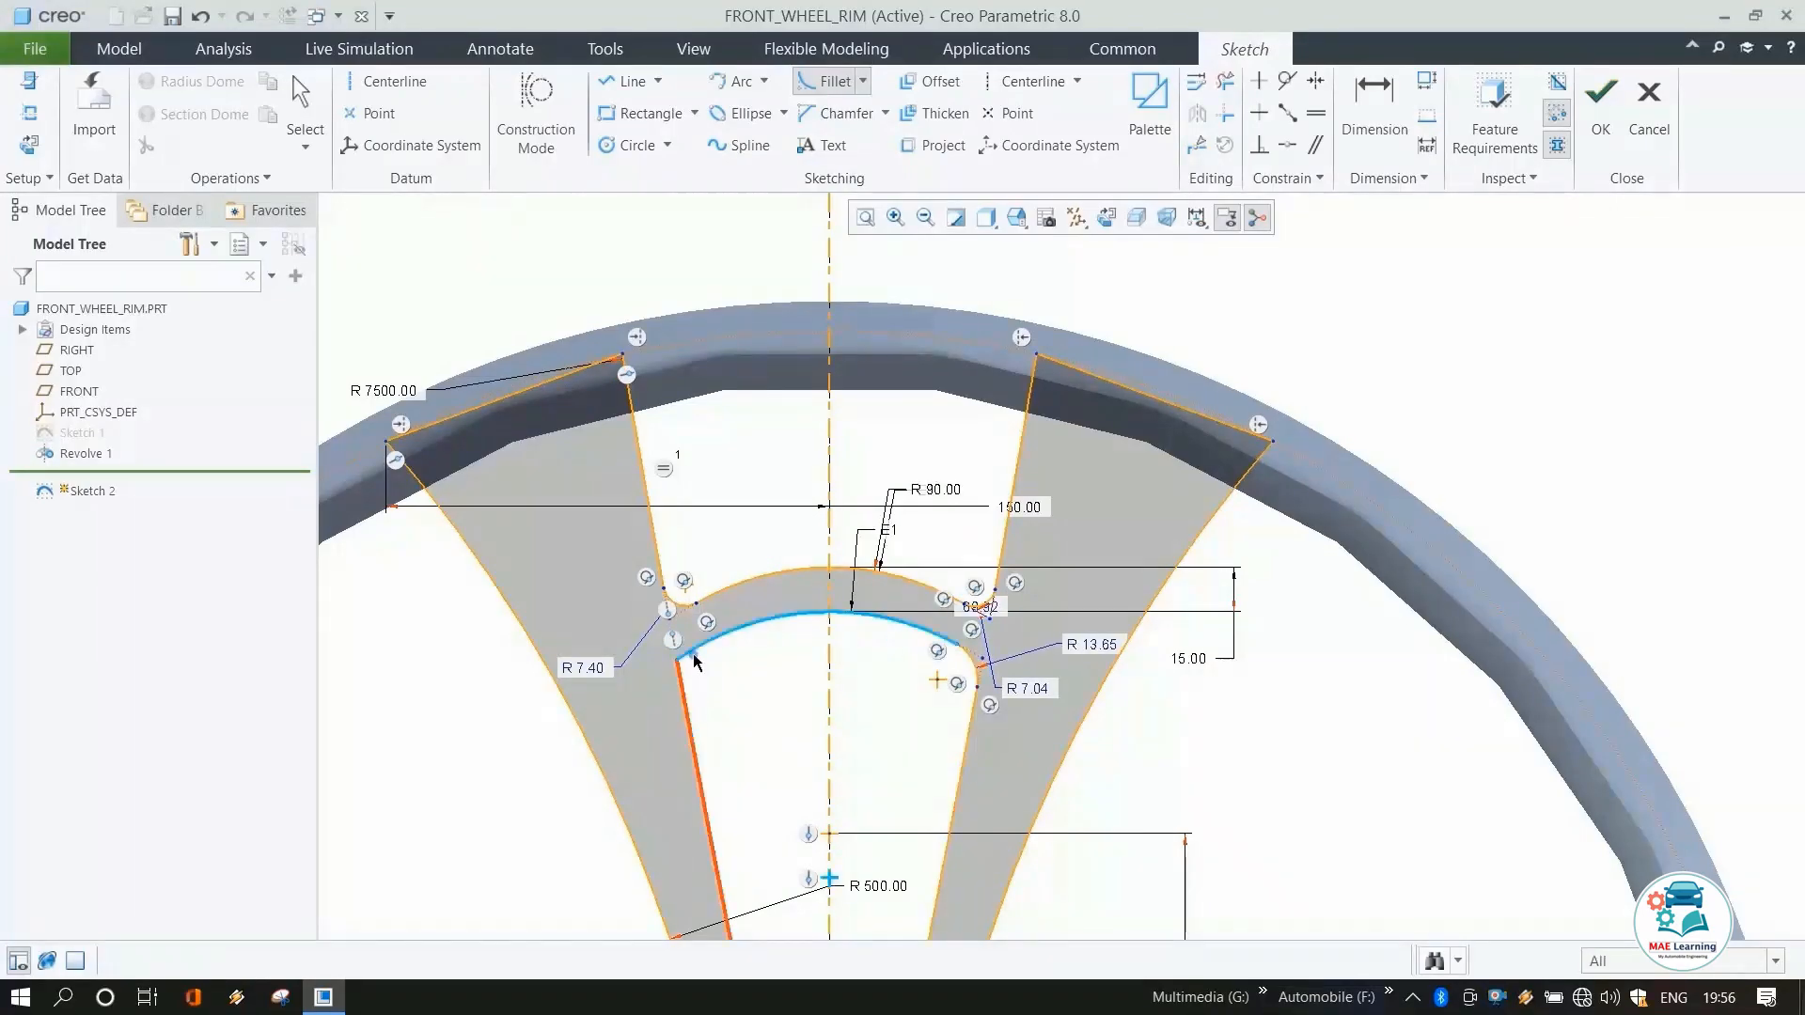
click(694, 651)
click(696, 650)
middle_click(799, 670)
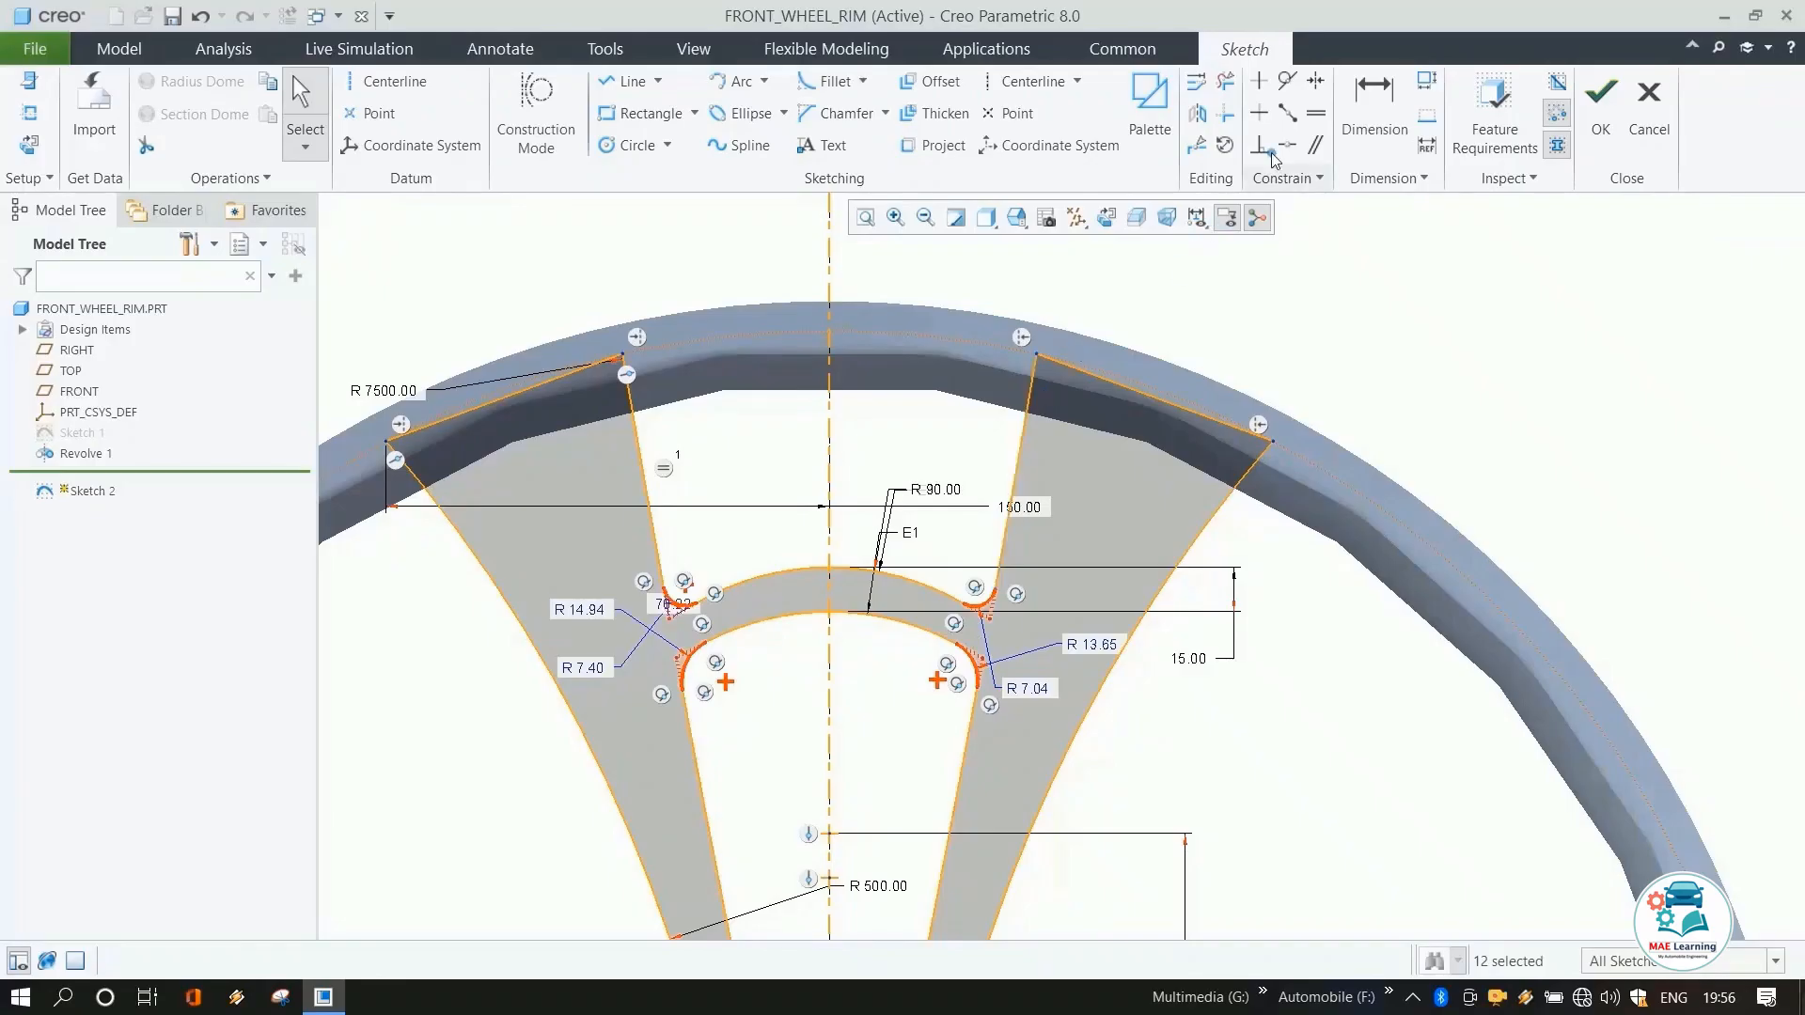
Make the fillet radii equal on the left and right junctions.
click(1317, 114)
click(670, 609)
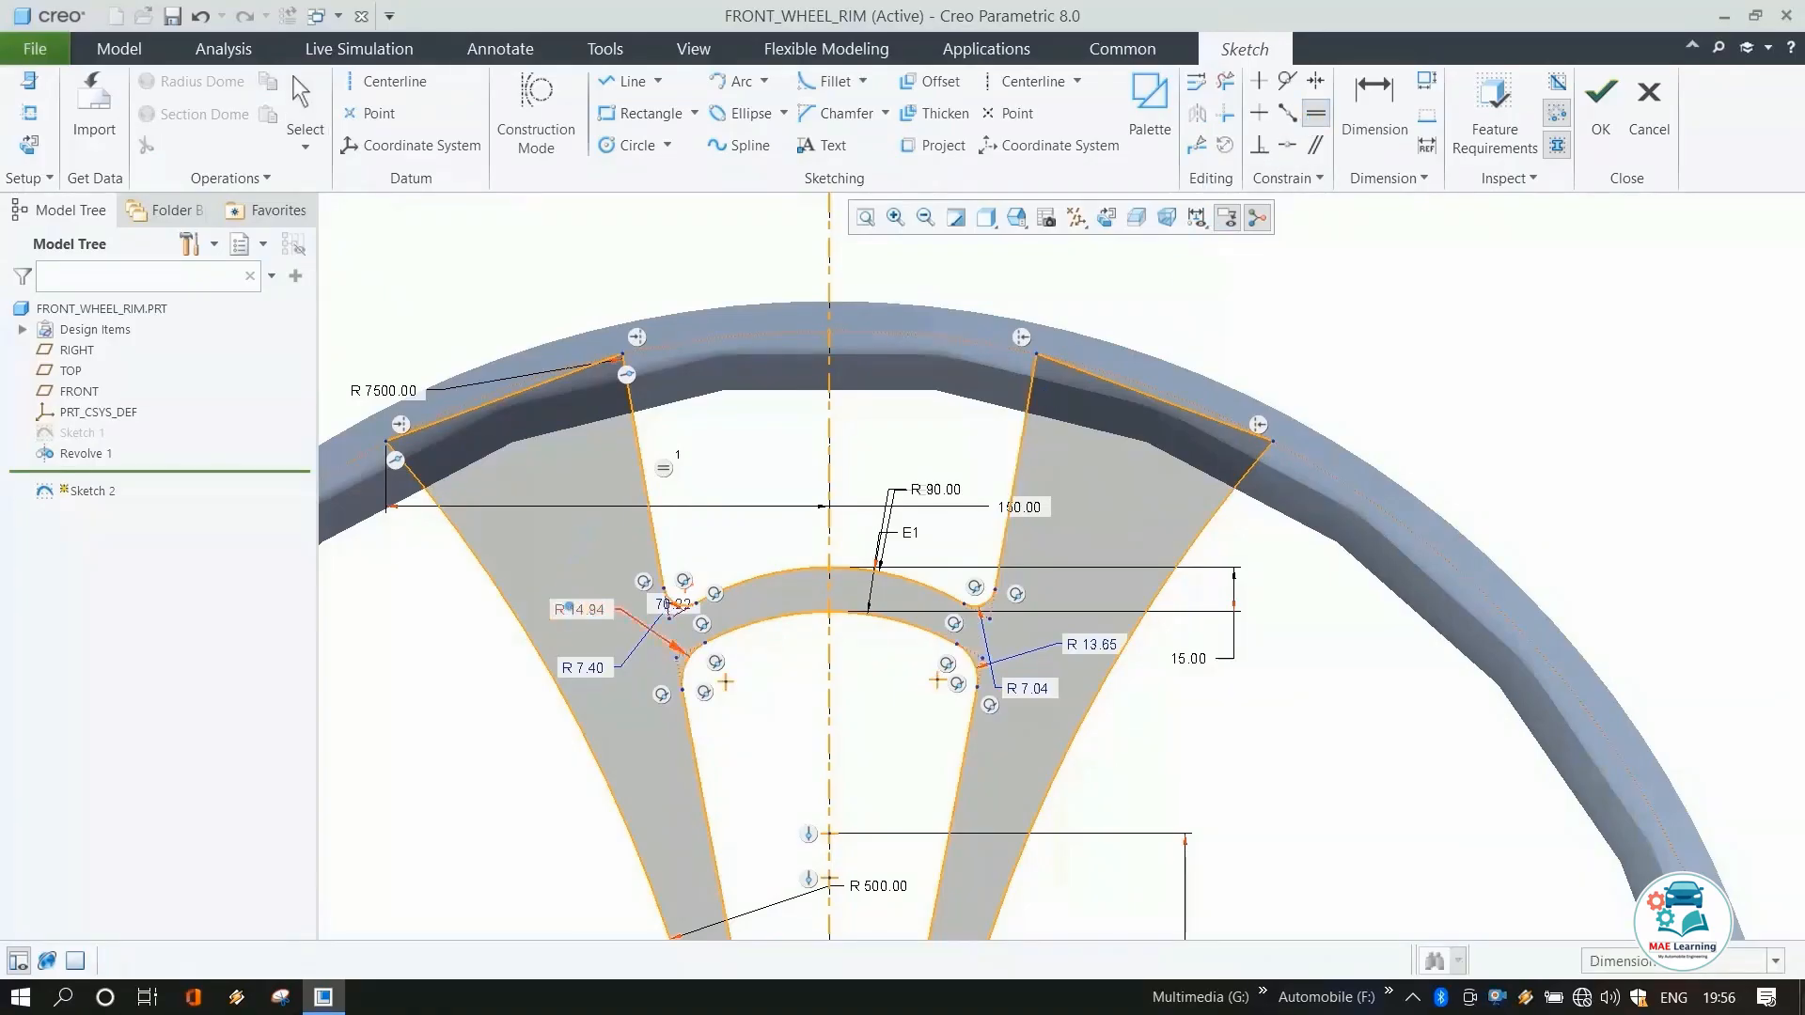
click(683, 663)
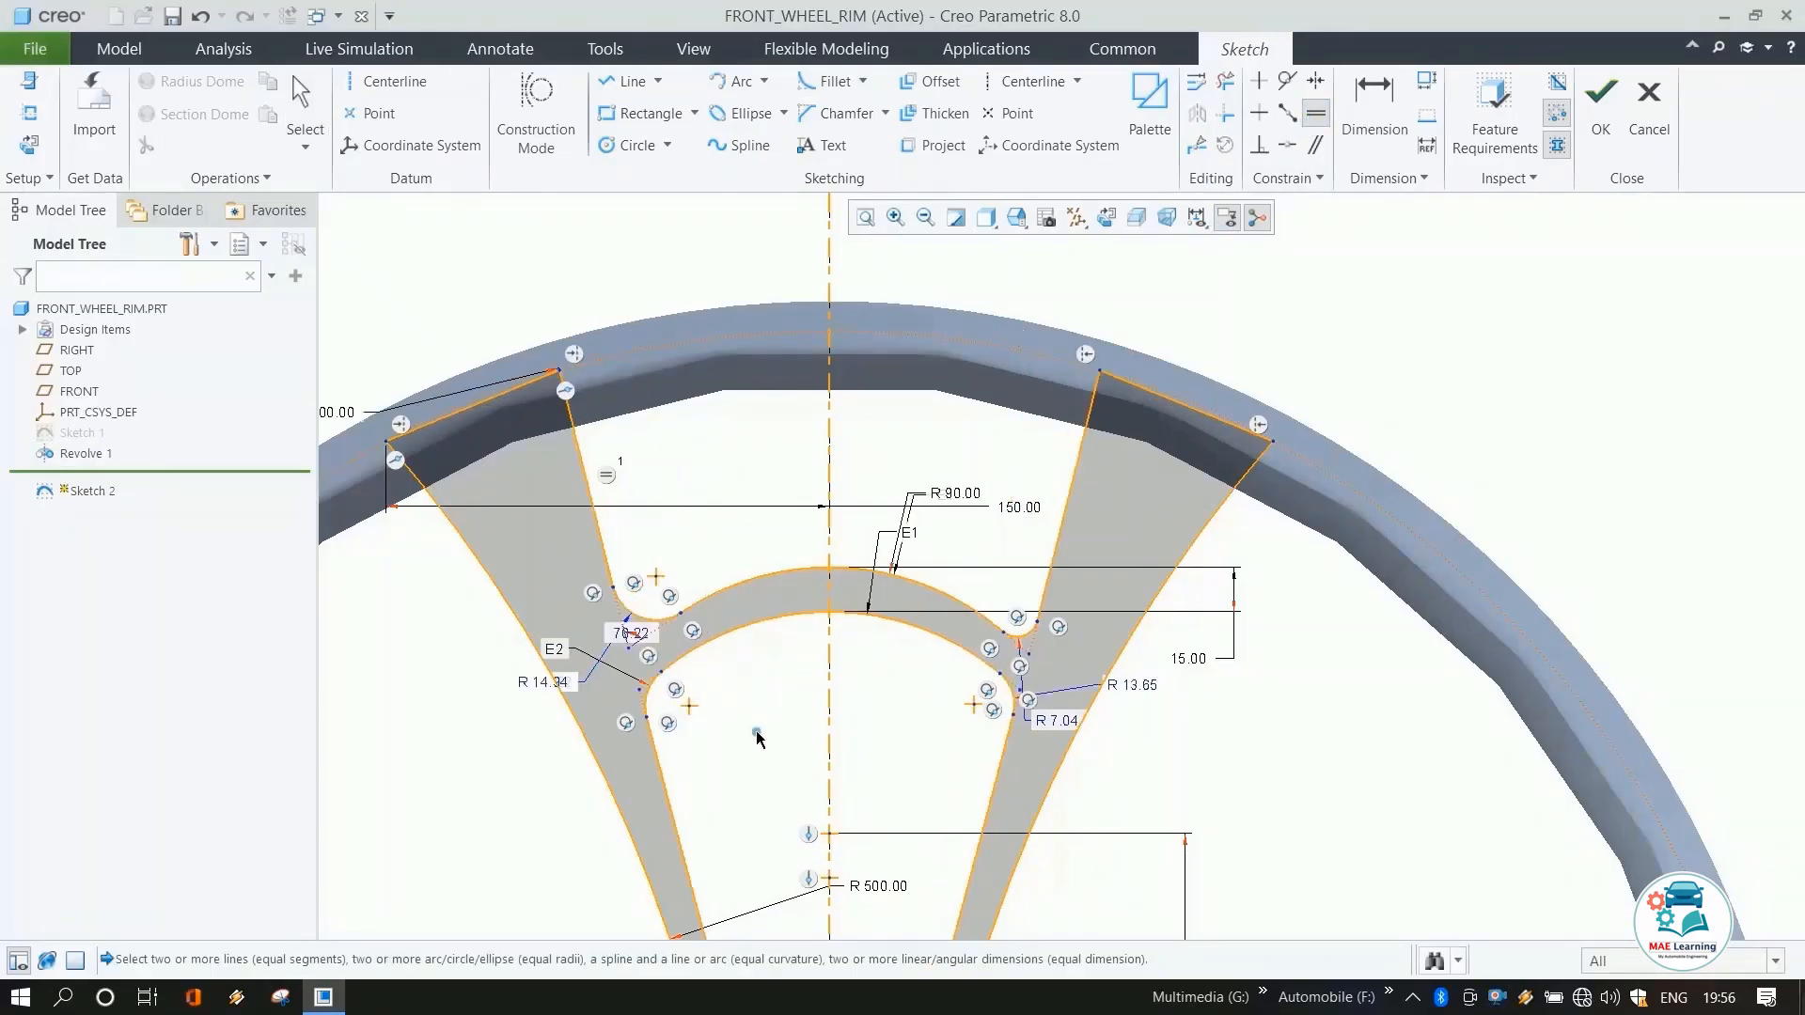
click(1046, 665)
click(1053, 717)
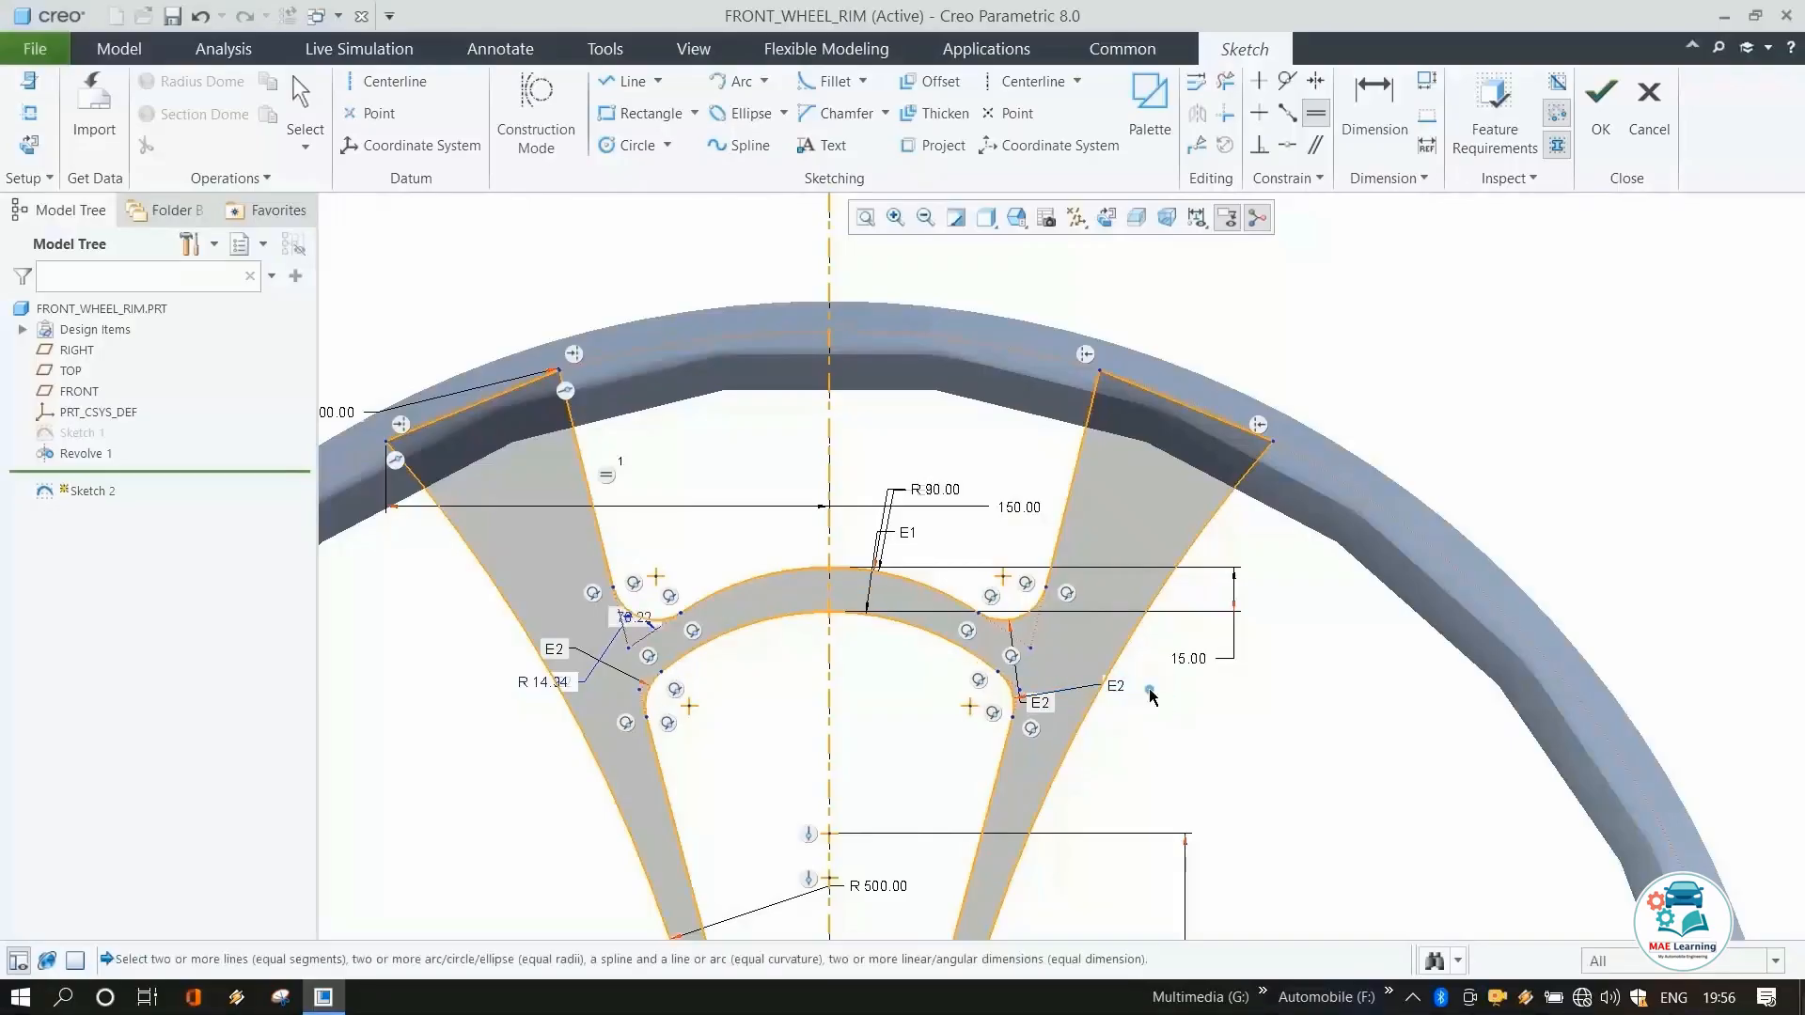
middle_click(541, 675)
middle_click(492, 686)
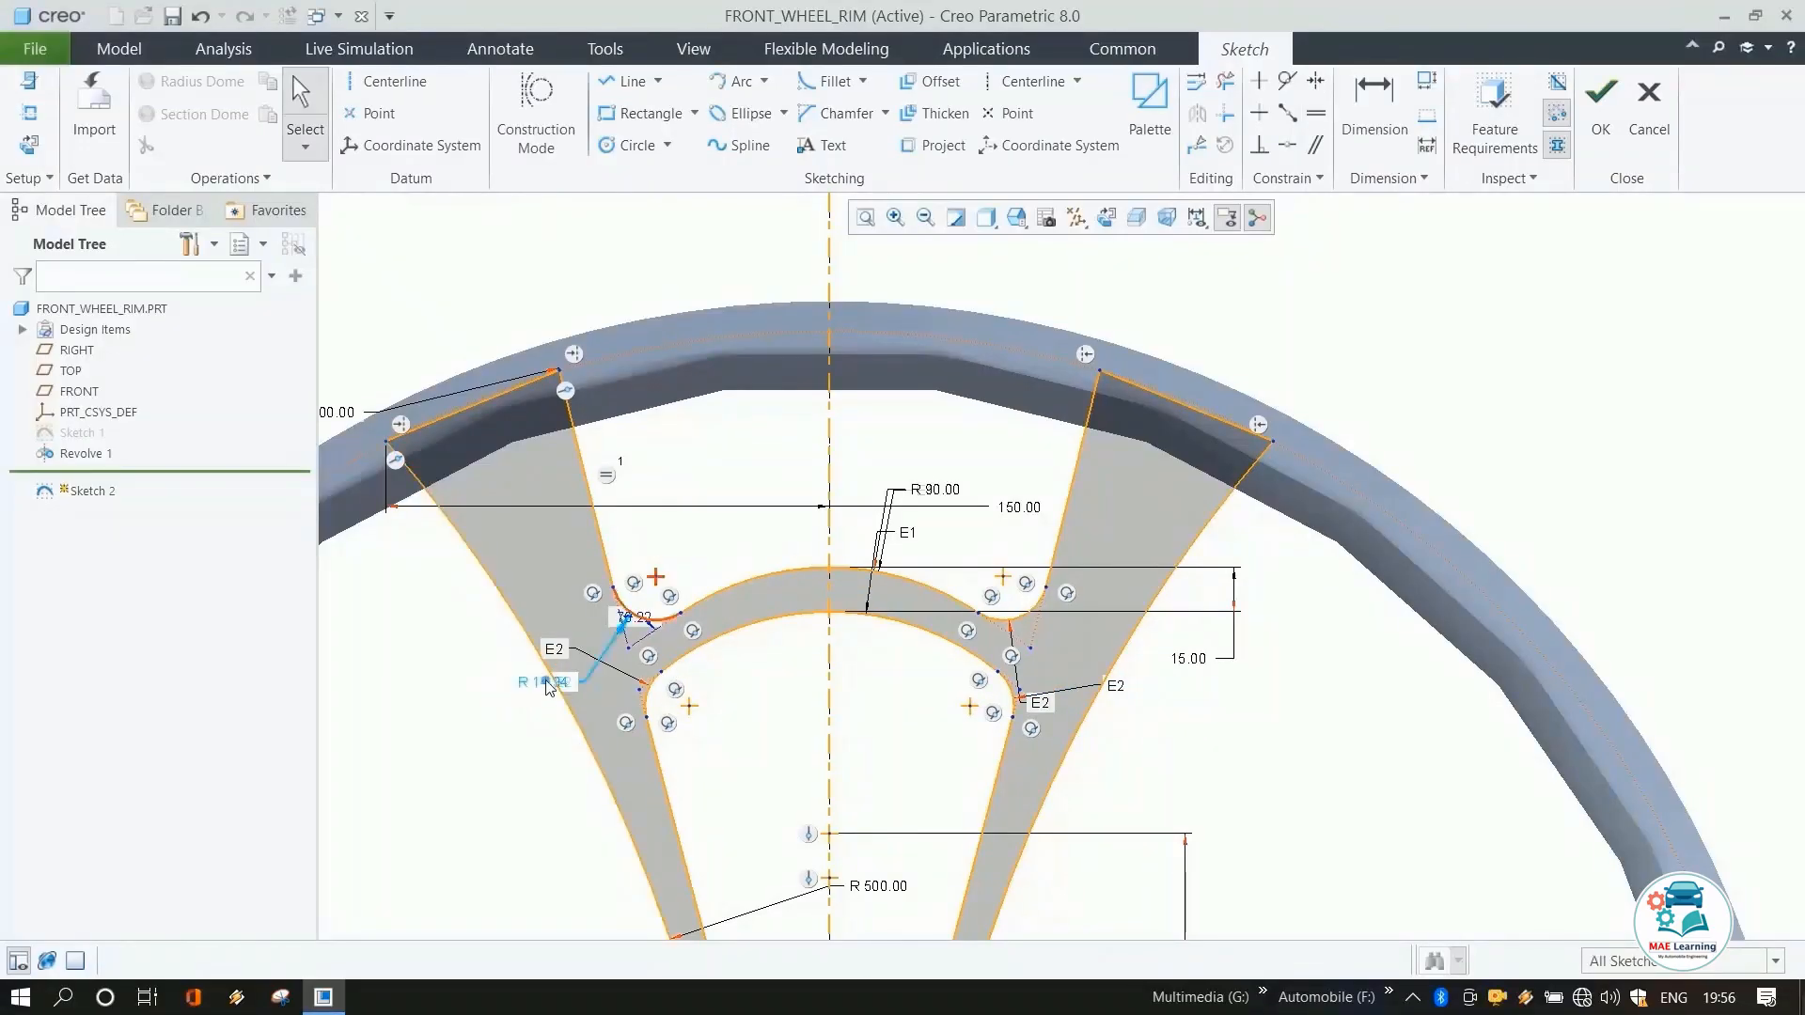
Set the equal fillet radius at the upper spoke junctions to 5 mm.
double_click(544, 682)
text(5)
key(Return)
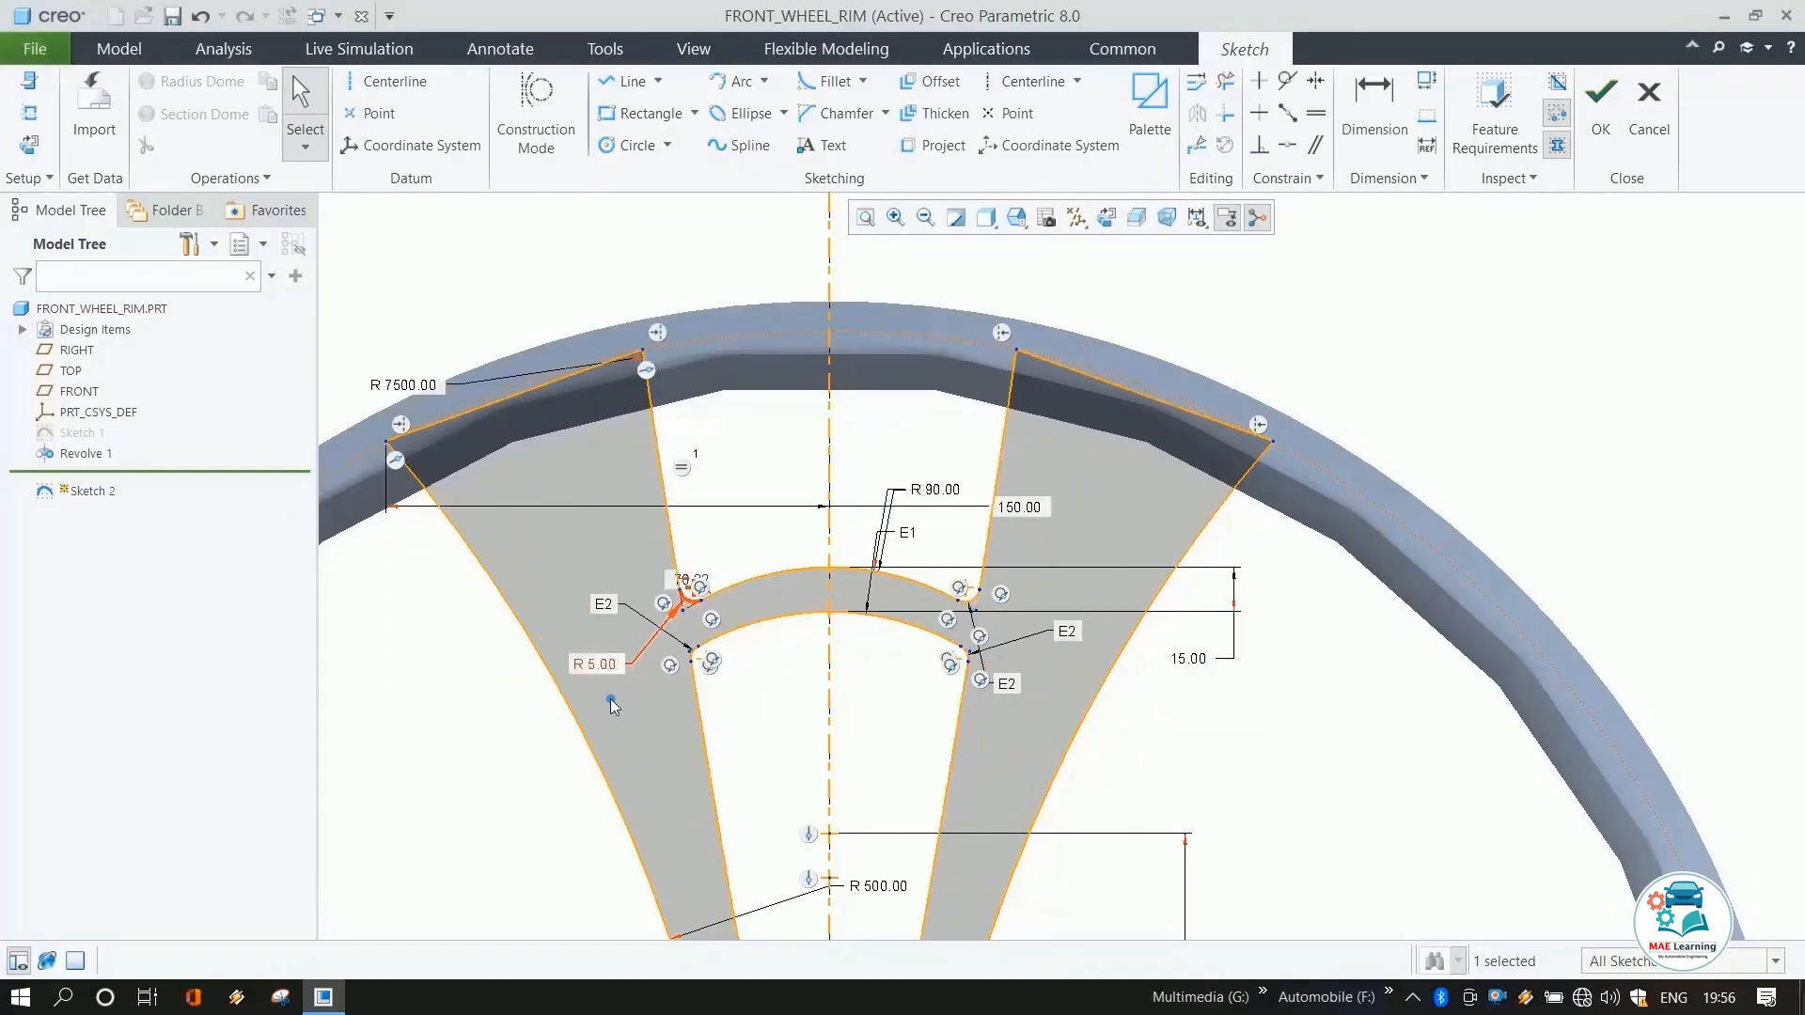
Sketch two 3-point arcs bridging the spoke lines lower down, near the hub.
scroll(713, 307, down, 3)
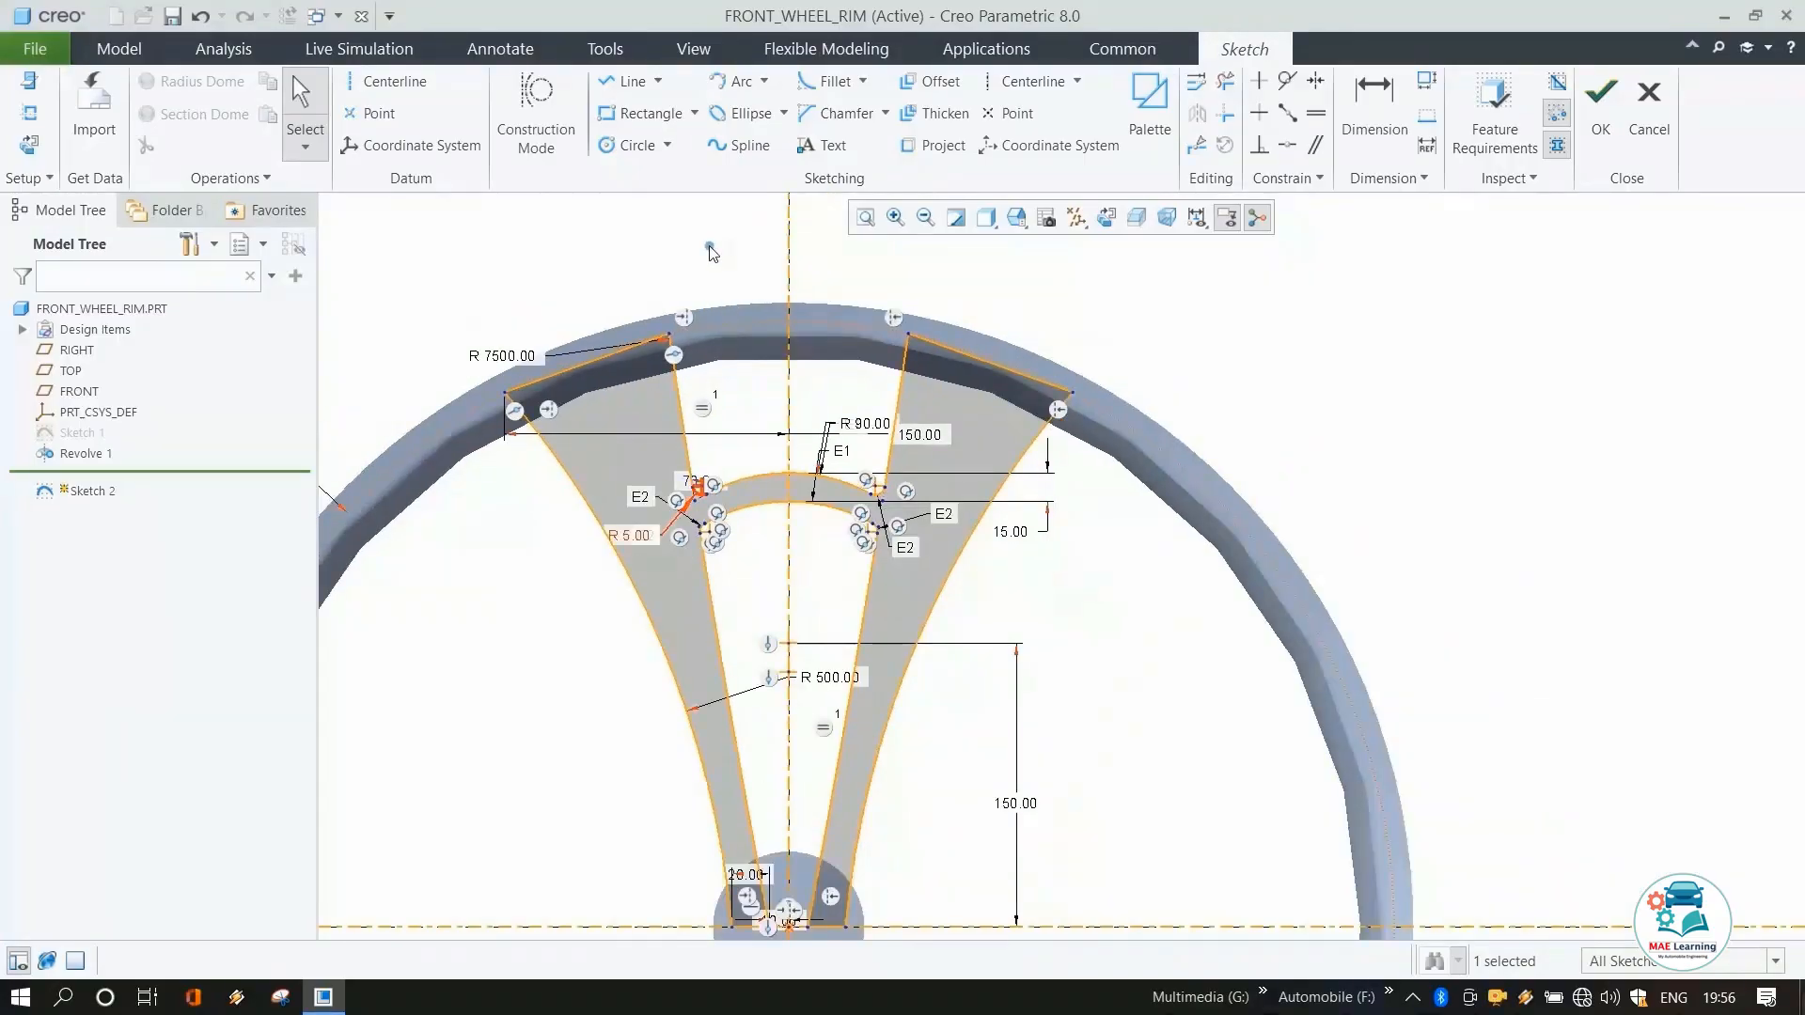
scroll(714, 282, down, 2)
click(738, 94)
scroll(776, 569, up, 3)
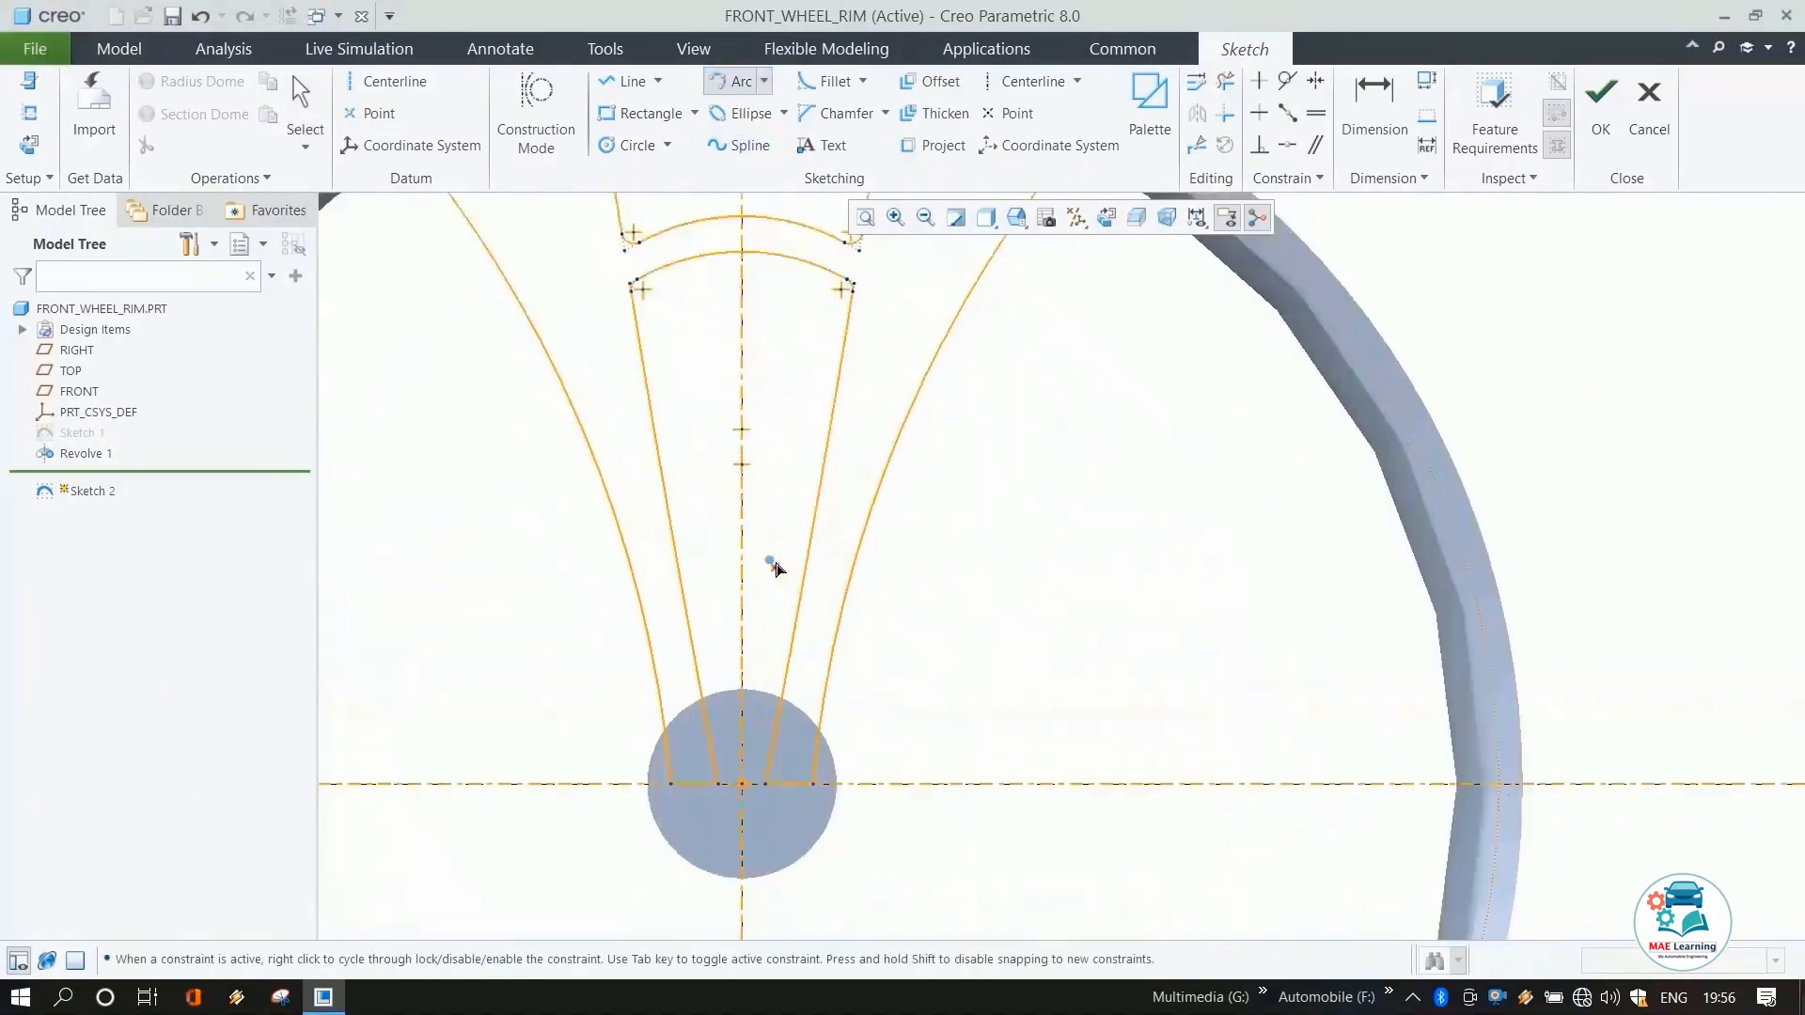
click(675, 538)
click(810, 537)
click(788, 527)
click(679, 571)
click(801, 571)
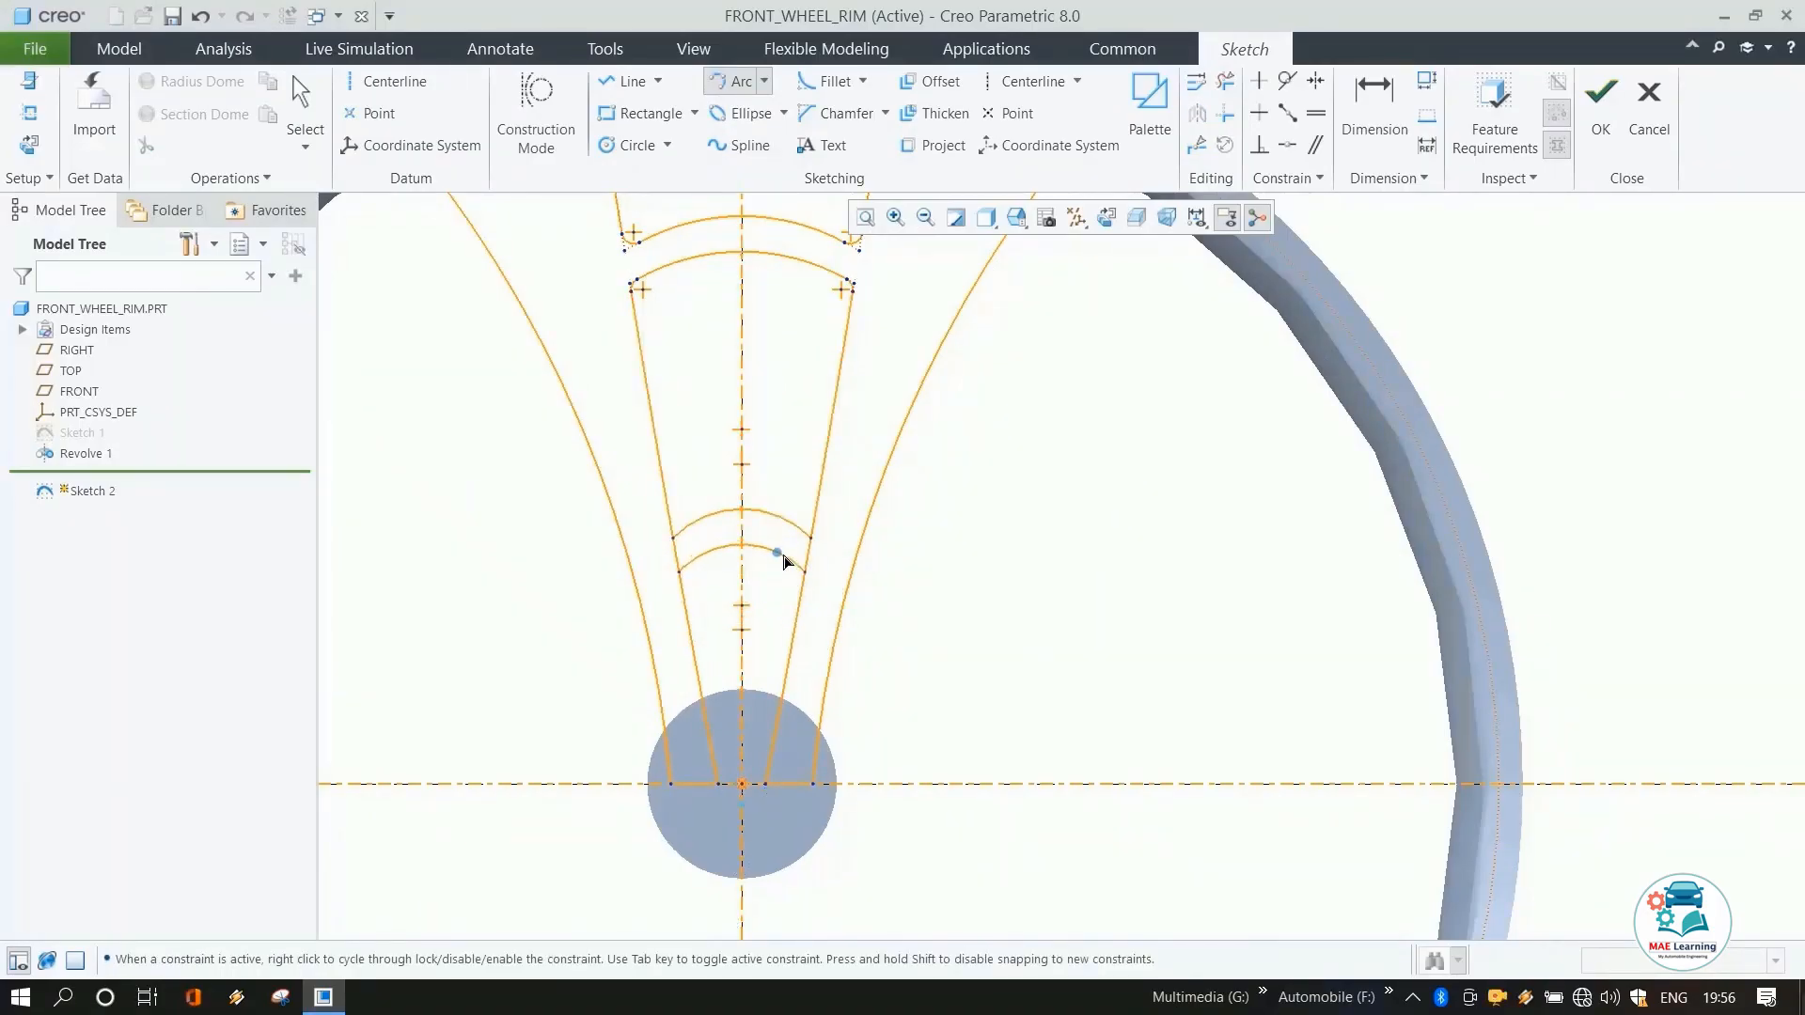
click(784, 557)
middle_click(967, 575)
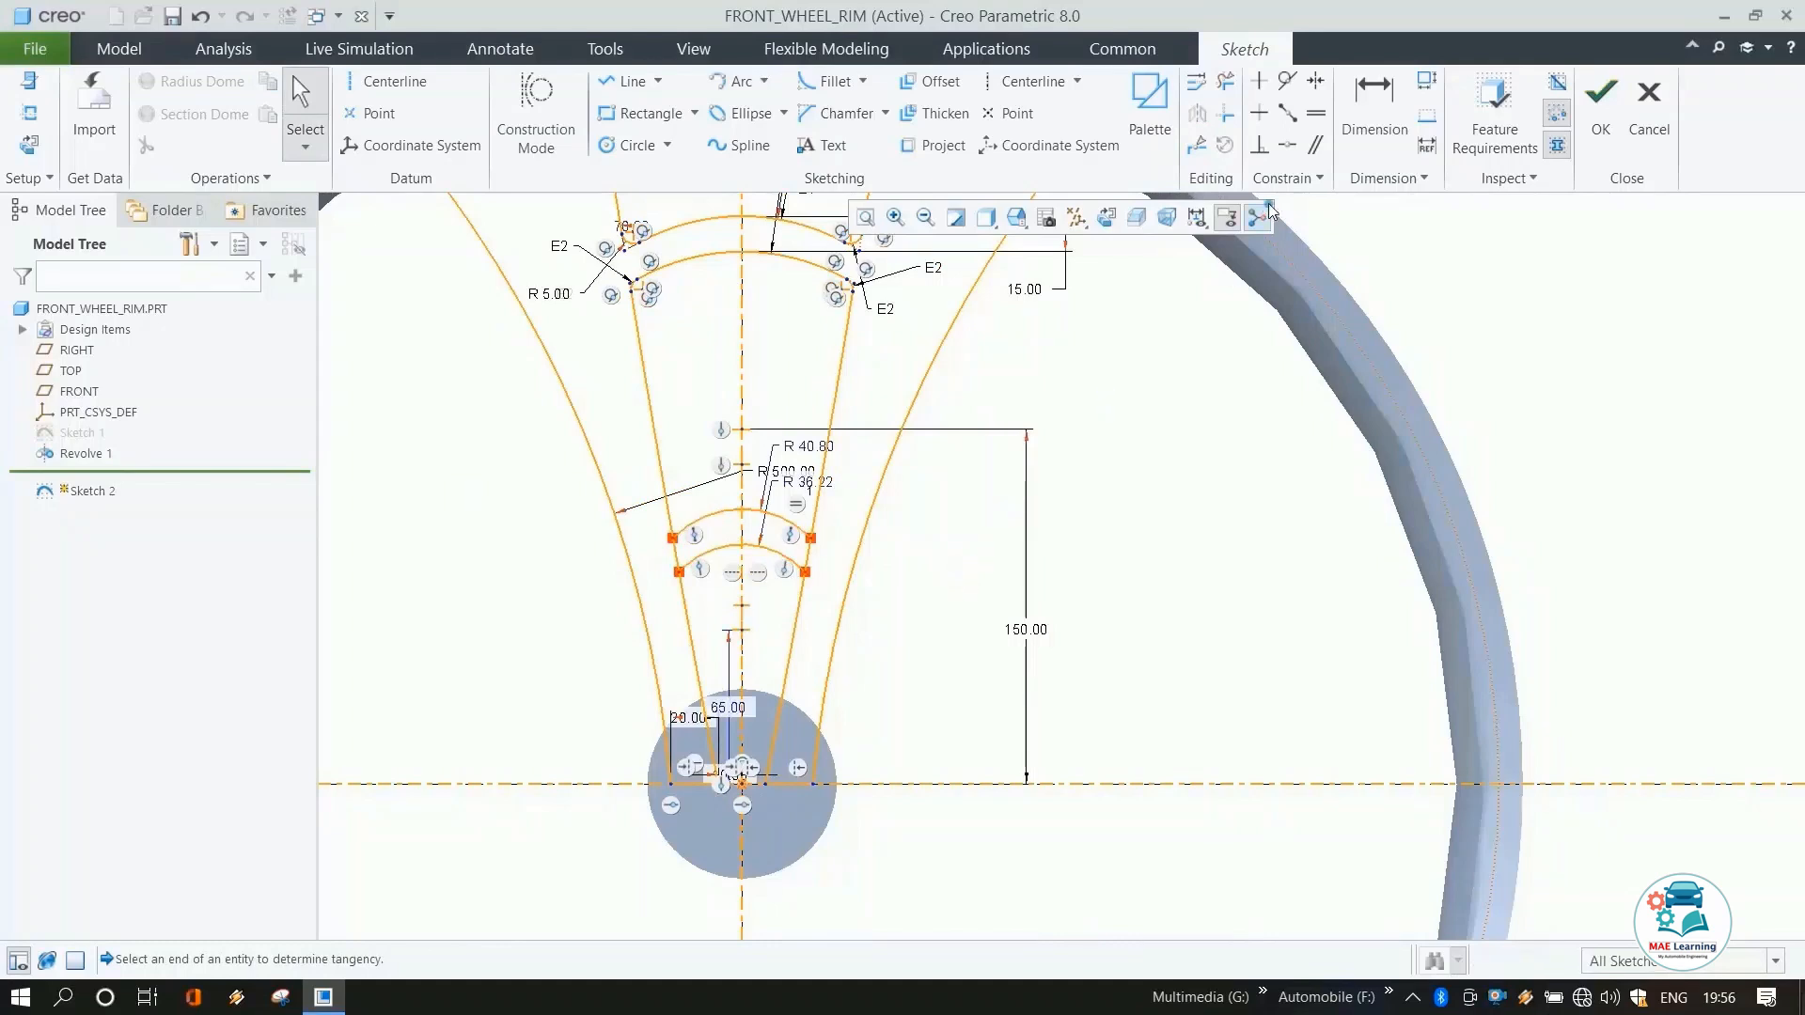
Dimension the distance between the two lower bridging arcs as 15 mm.
click(1368, 103)
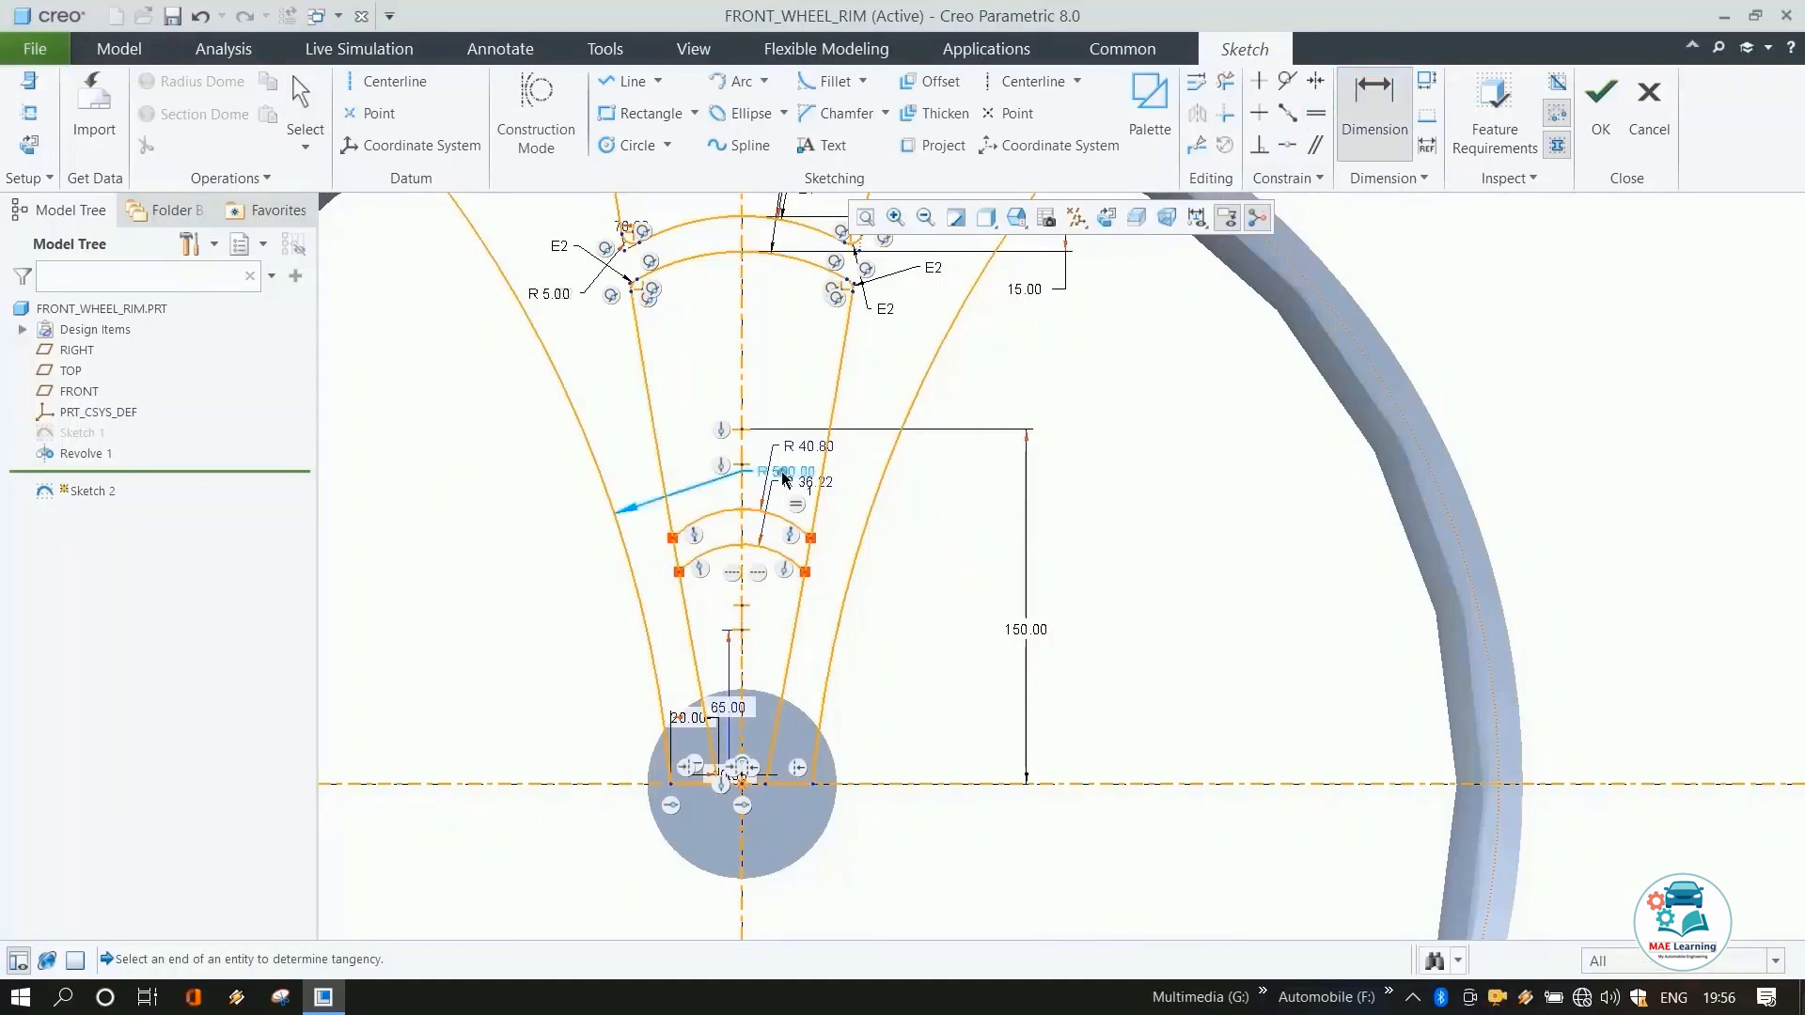
click(729, 511)
click(752, 545)
middle_click(981, 582)
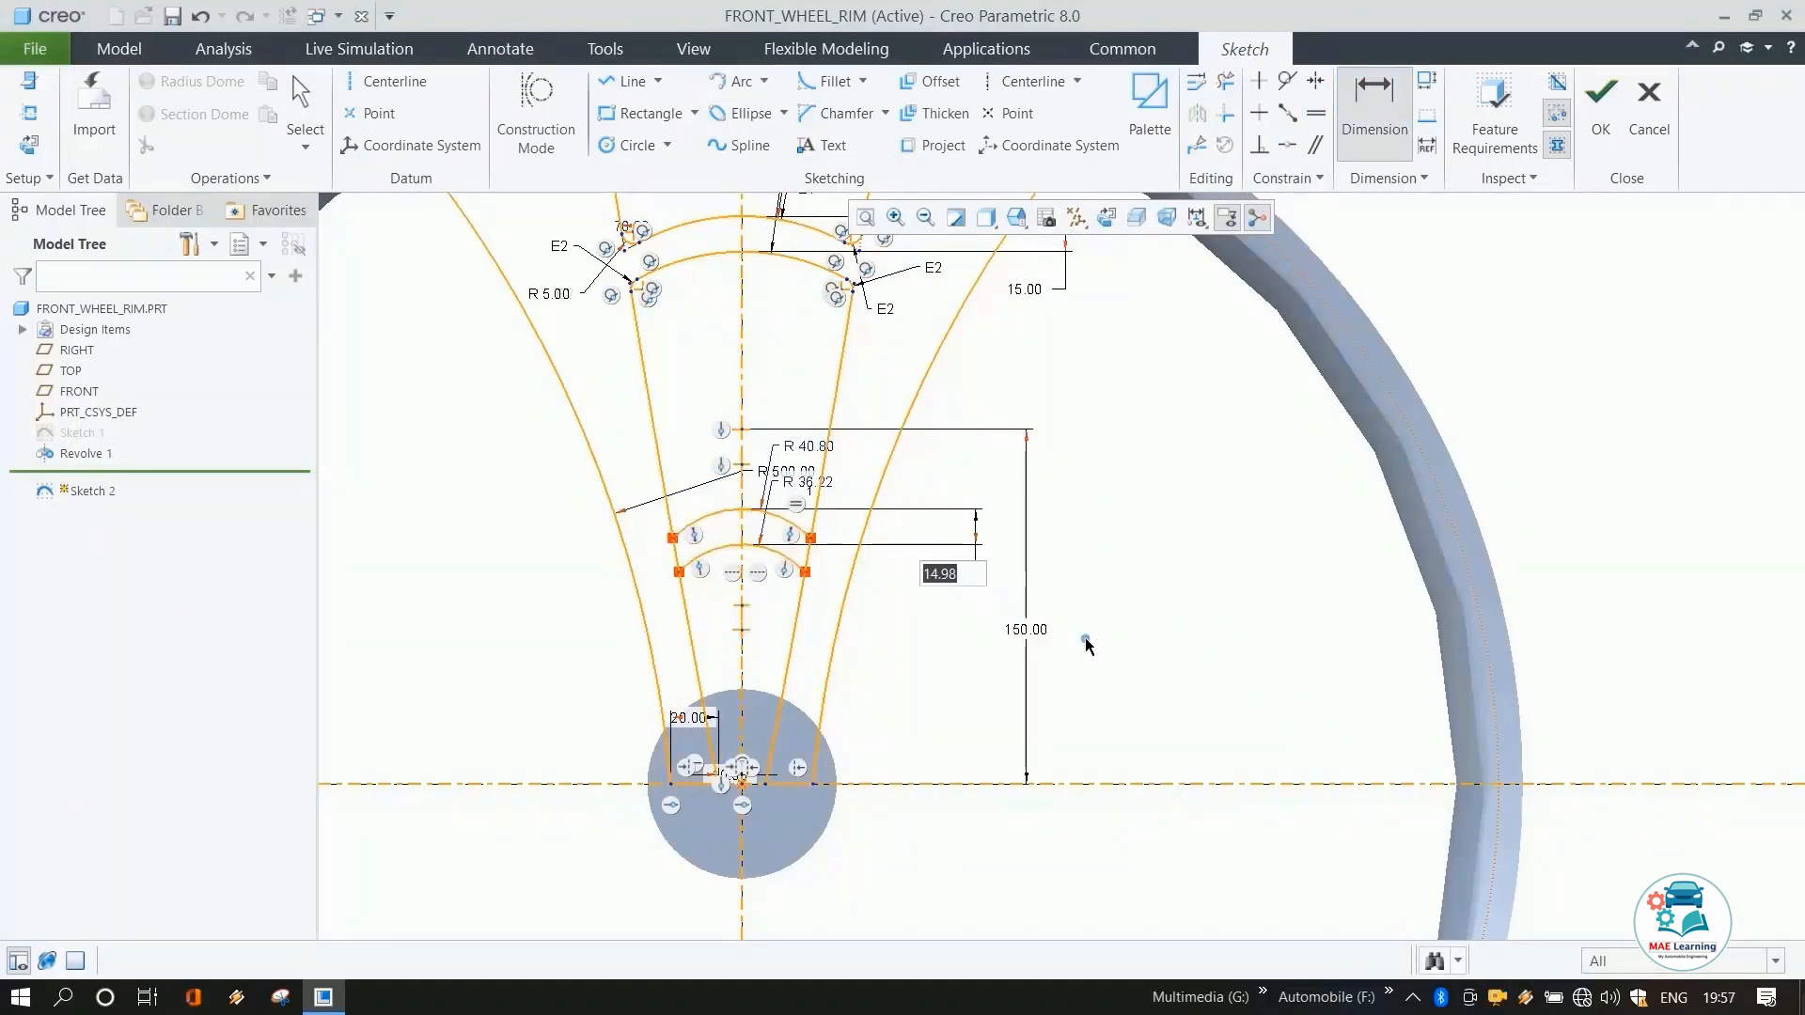
text(15)
key(Return)
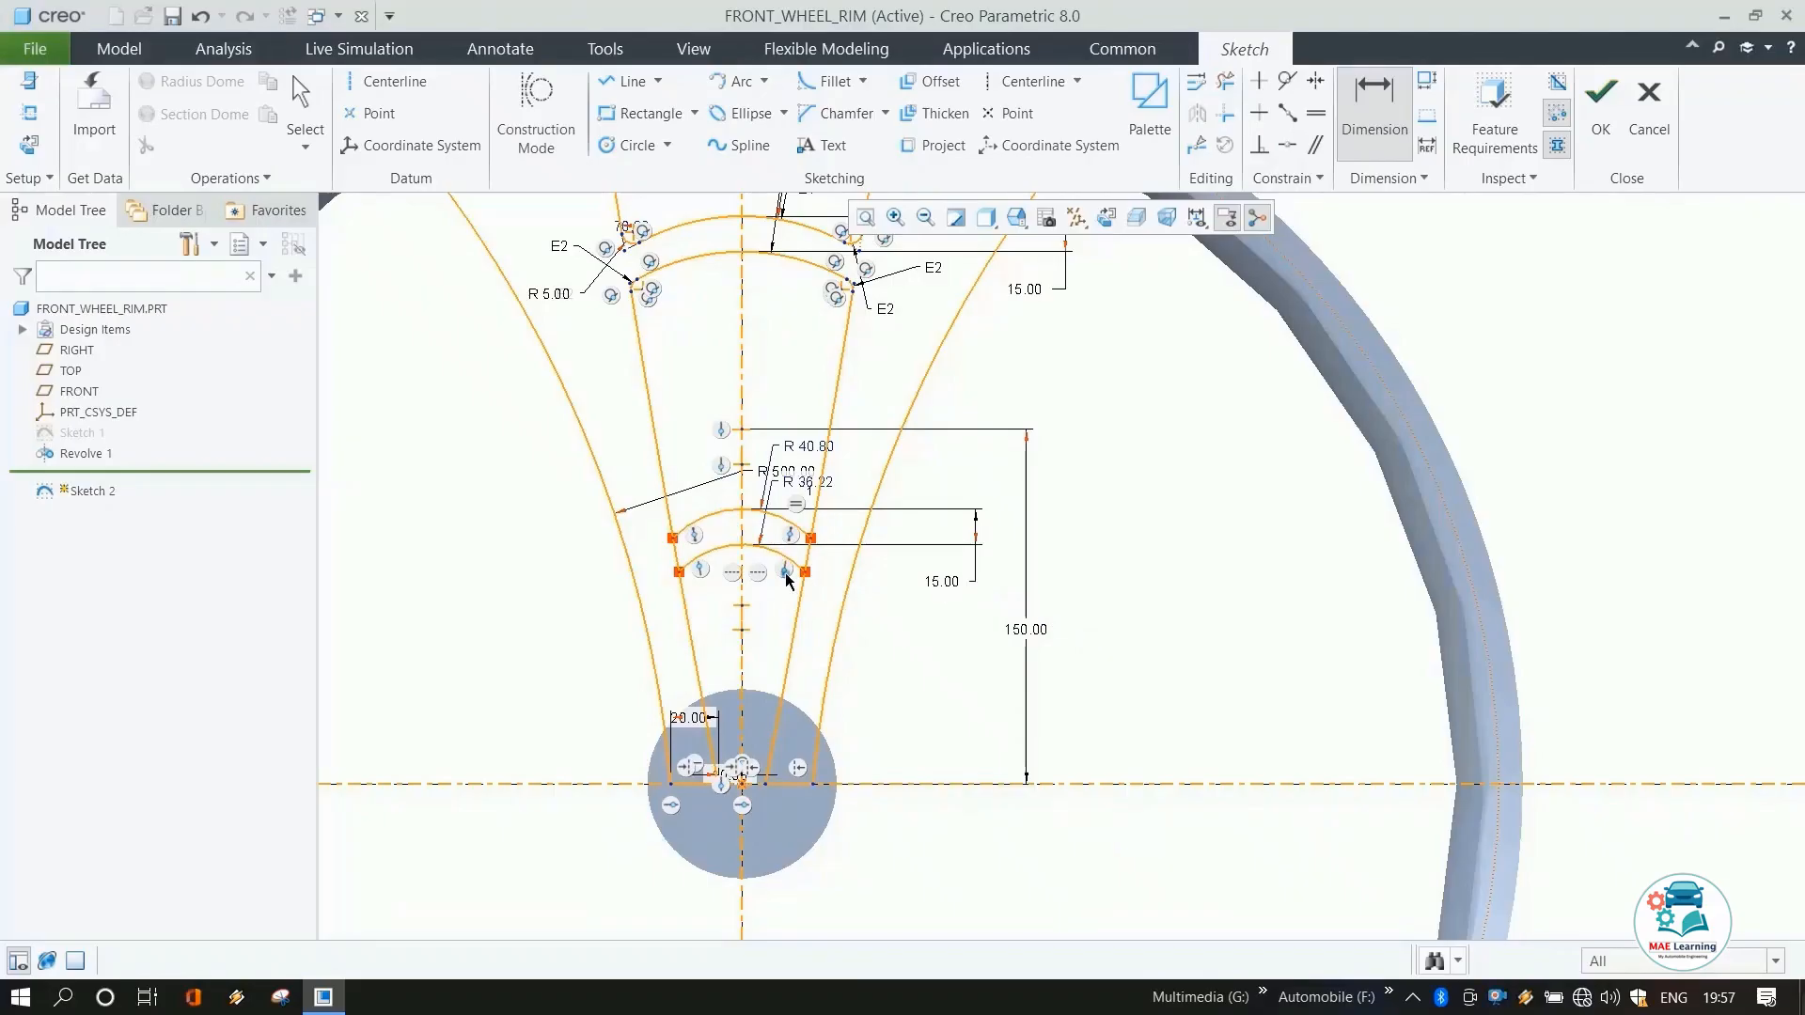
Make the two lower bridging arcs equal in radius and set that radius to 45 mm.
click(1317, 112)
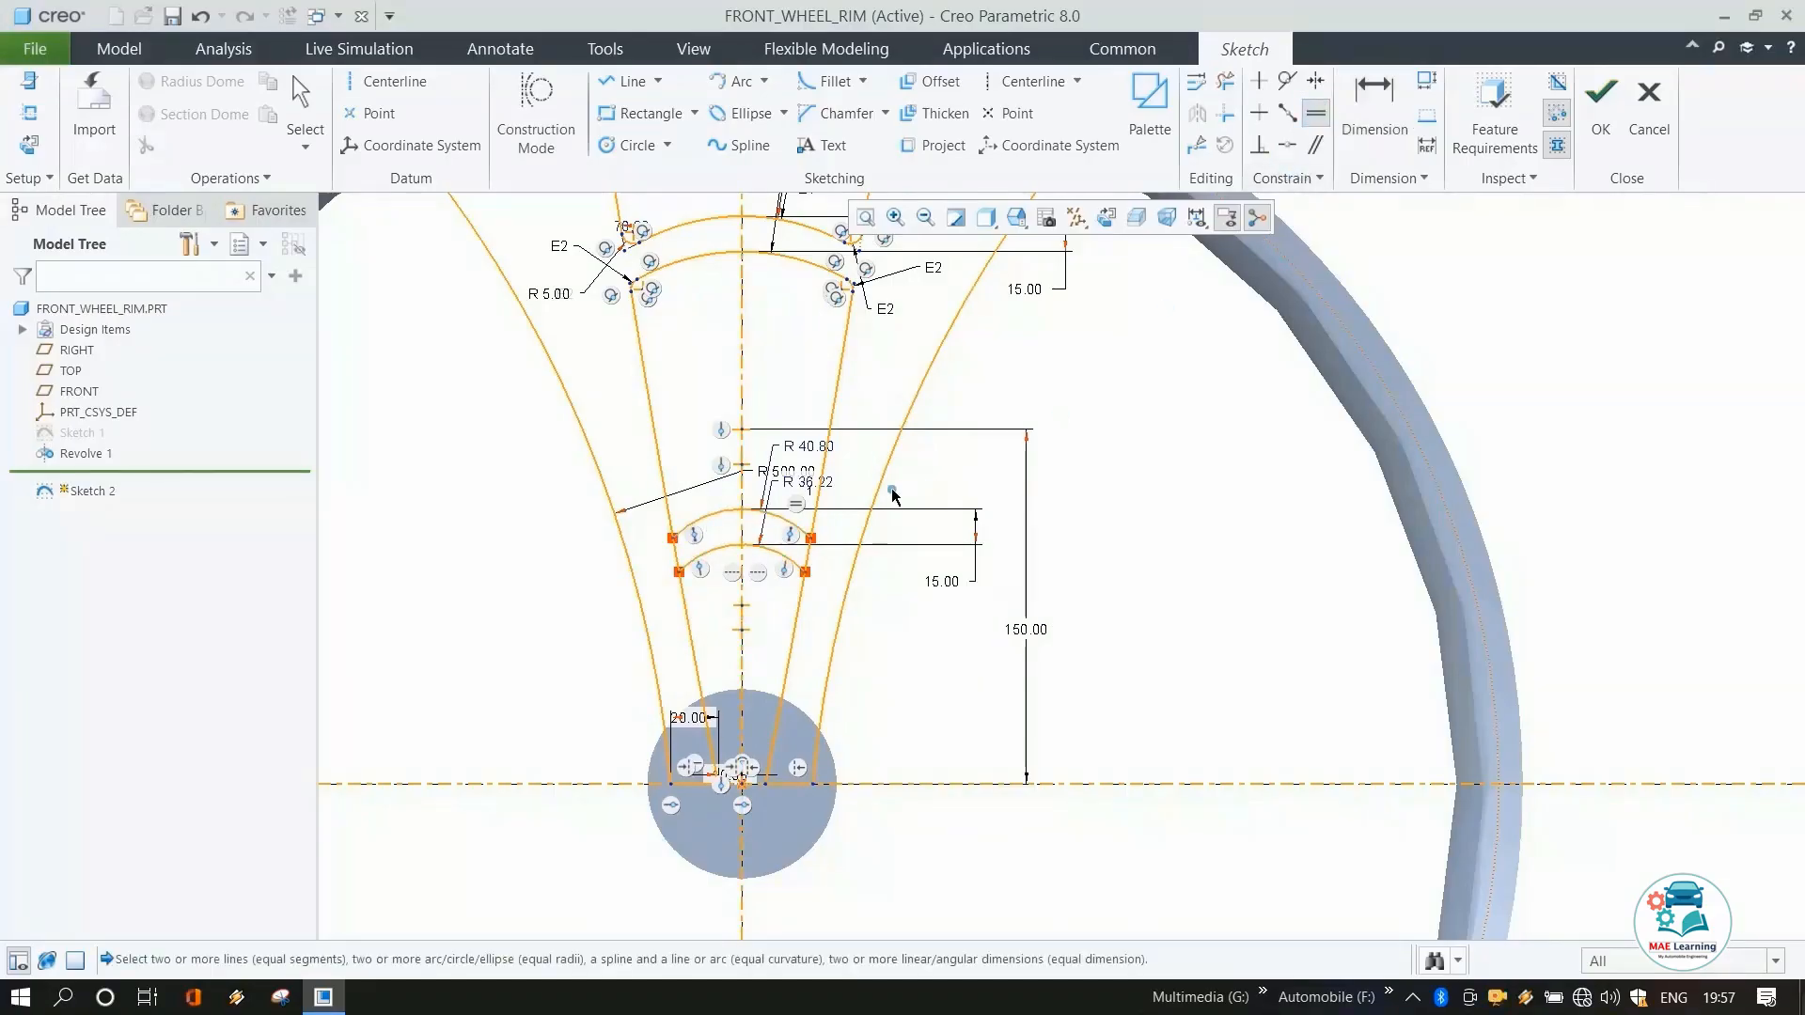
click(808, 451)
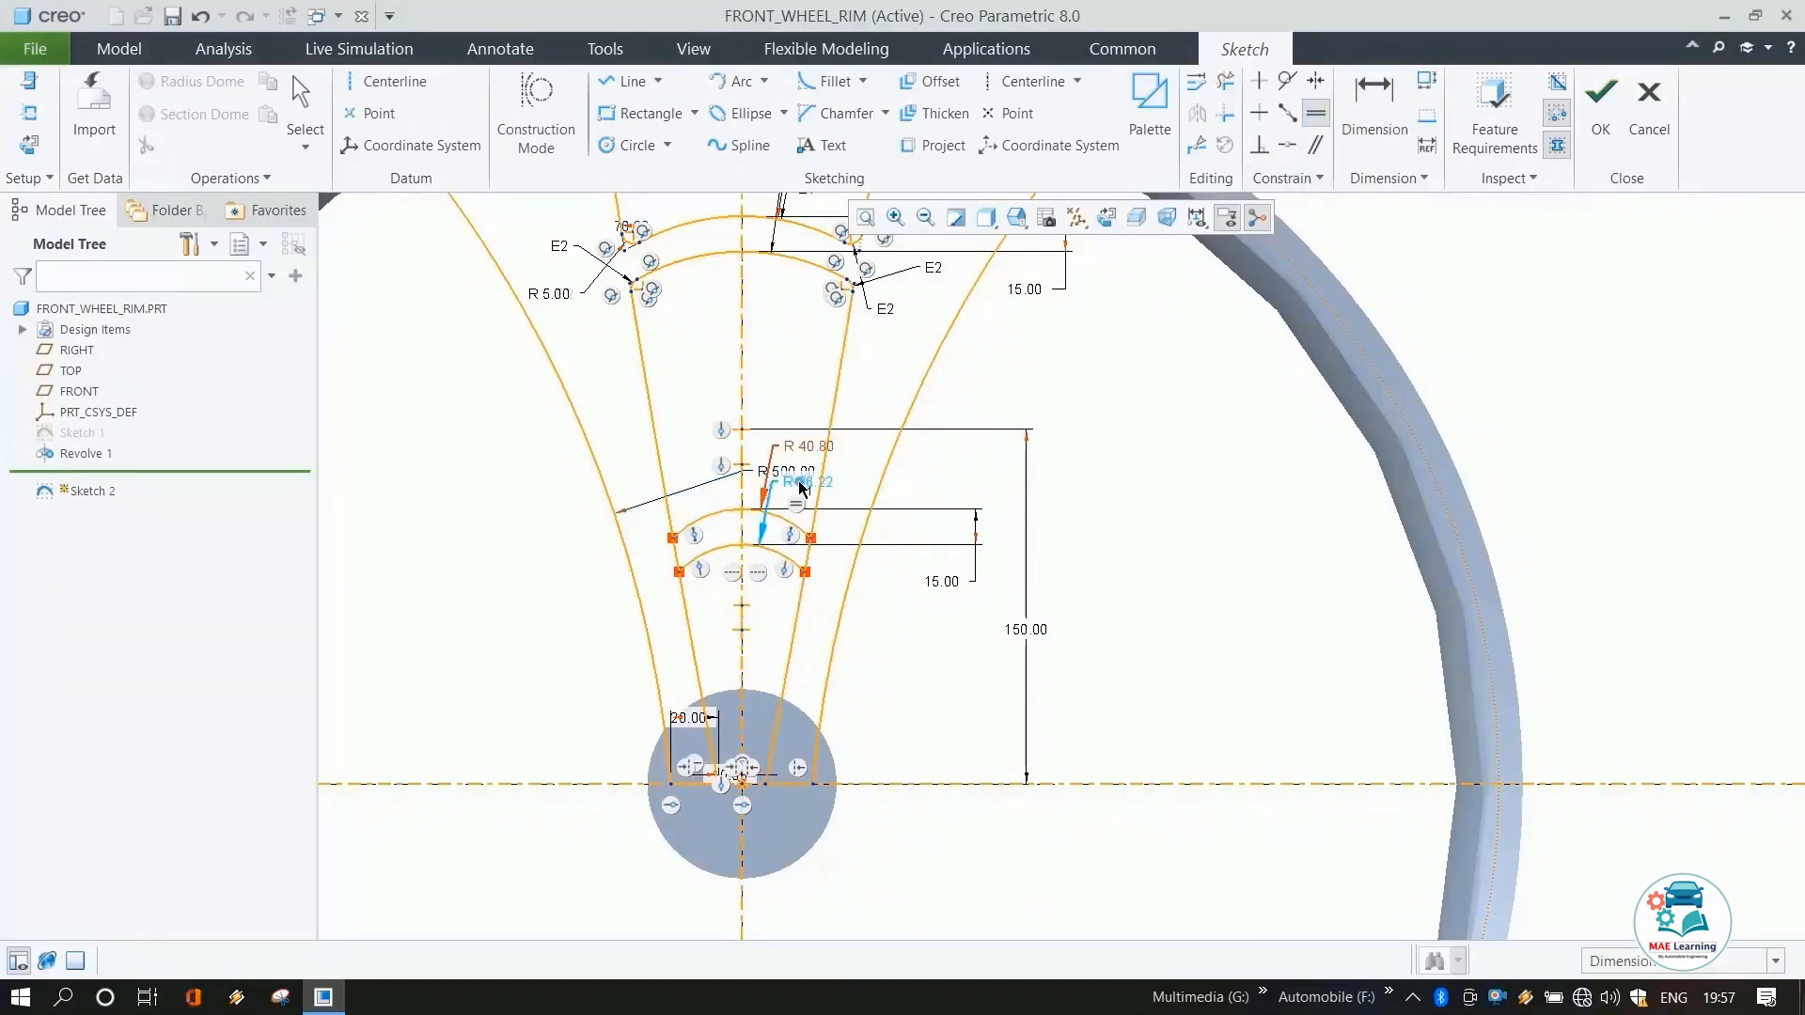
click(800, 485)
middle_click(1055, 555)
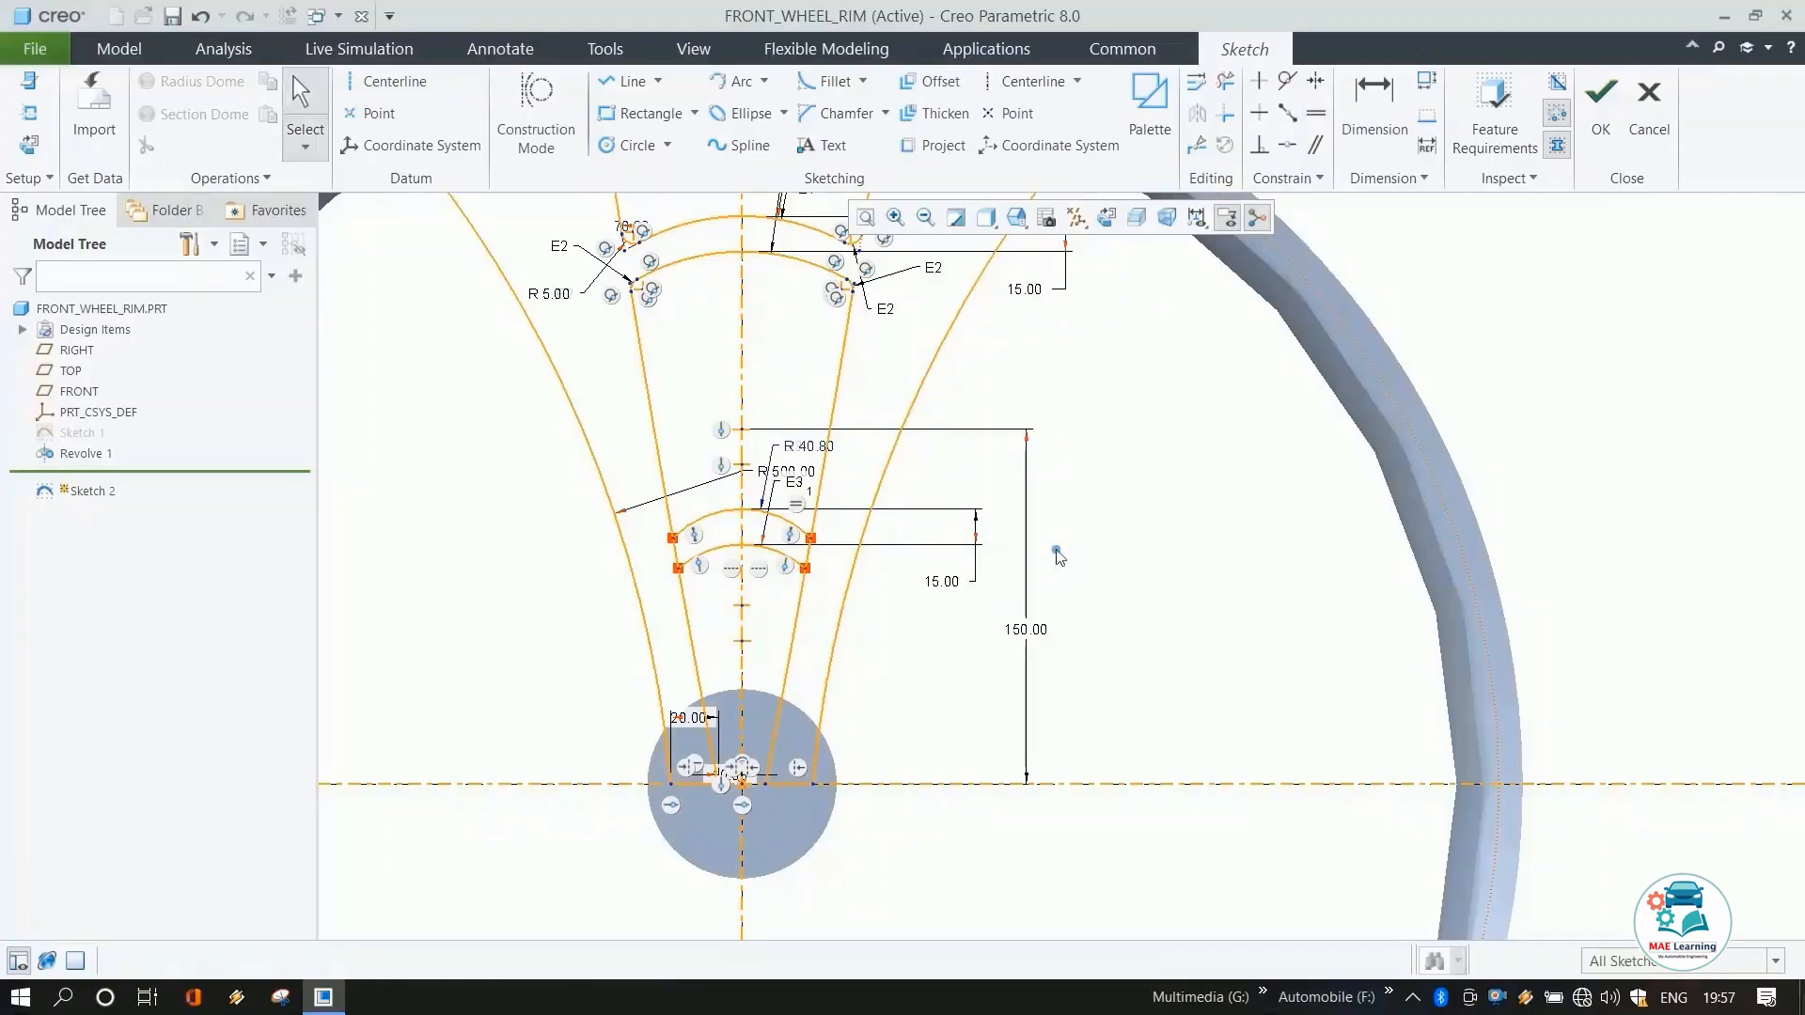
double_click(811, 447)
text(4)
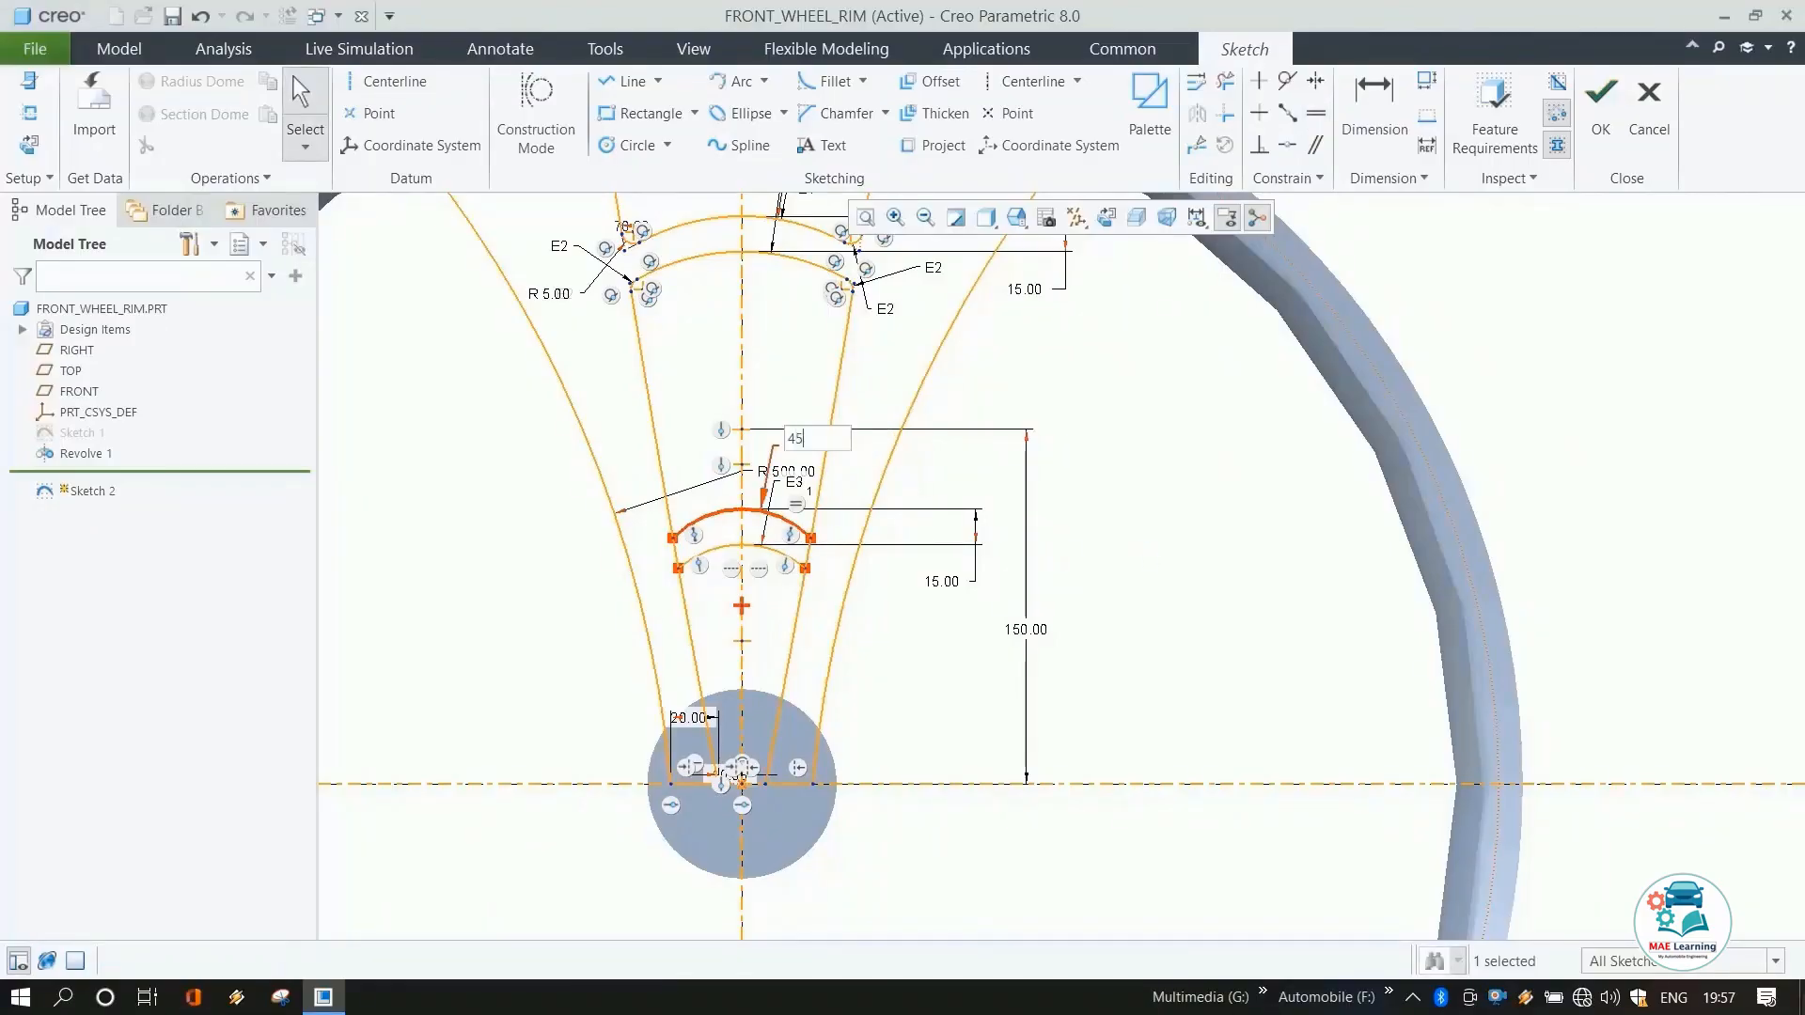
text(5)
key(Return)
click(1193, 605)
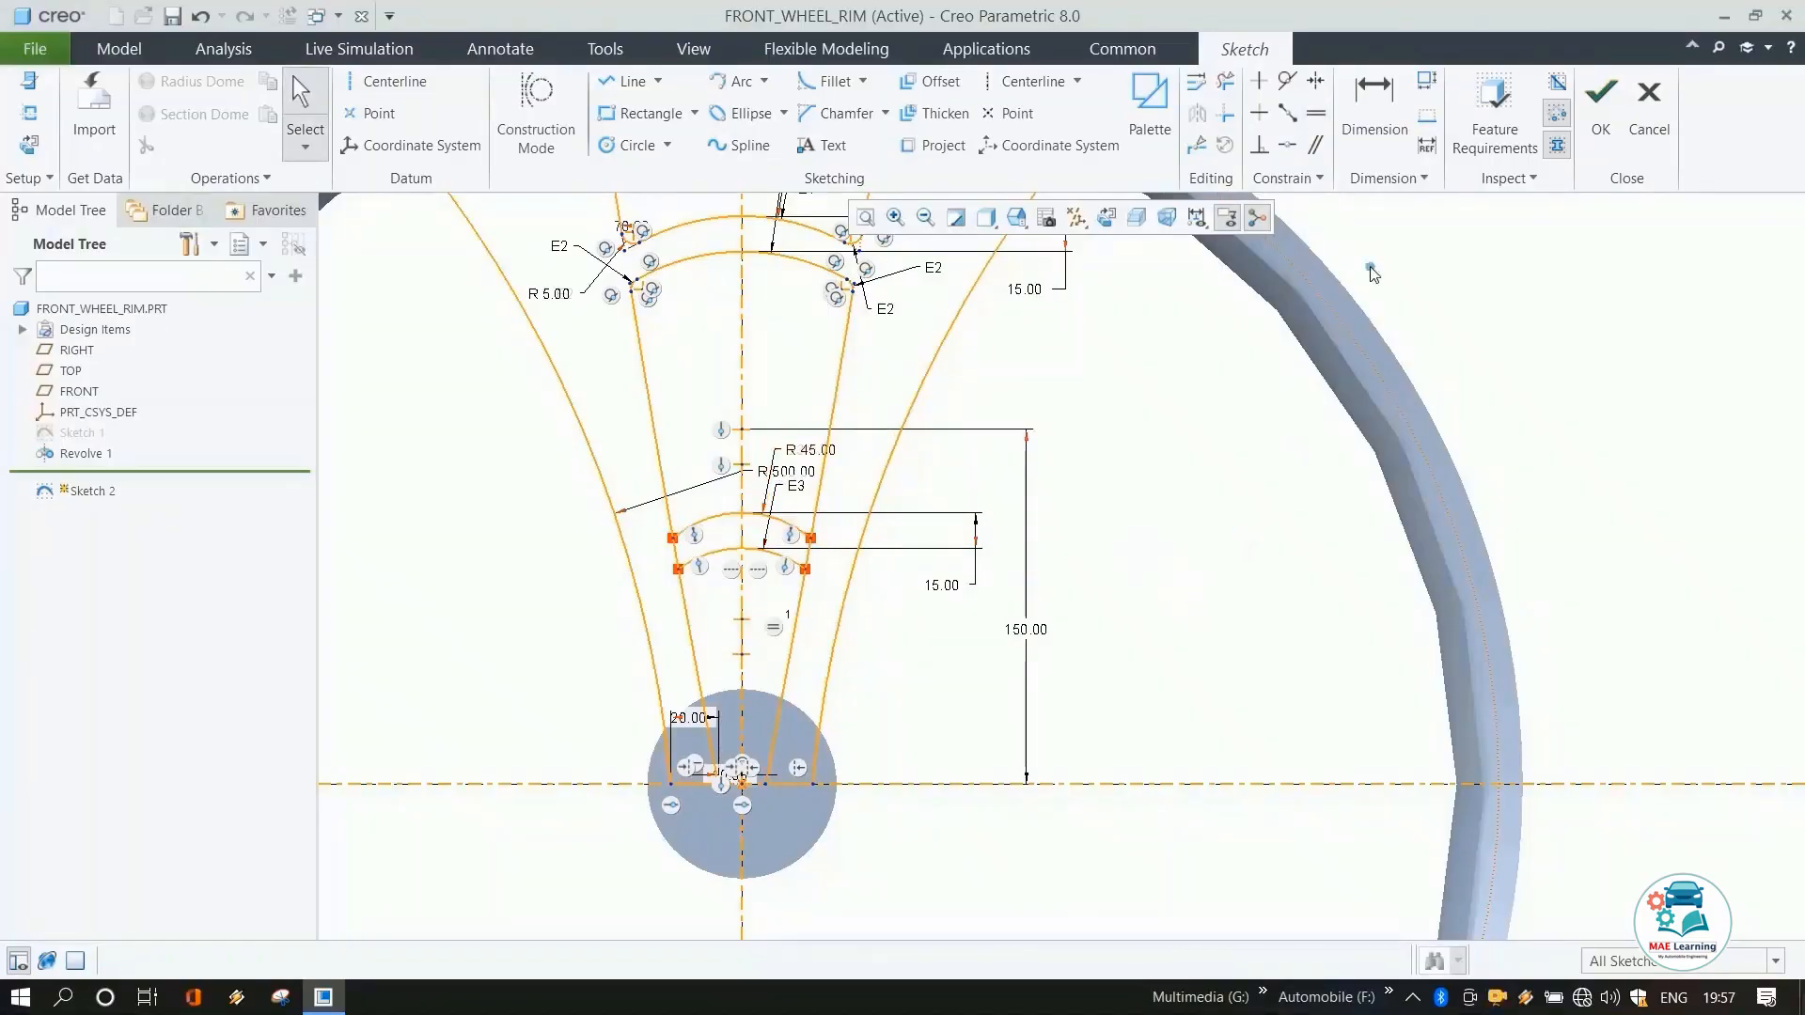
Dimension the lower arcs' centre height above the horizontal centerline as 70 mm.
click(1373, 104)
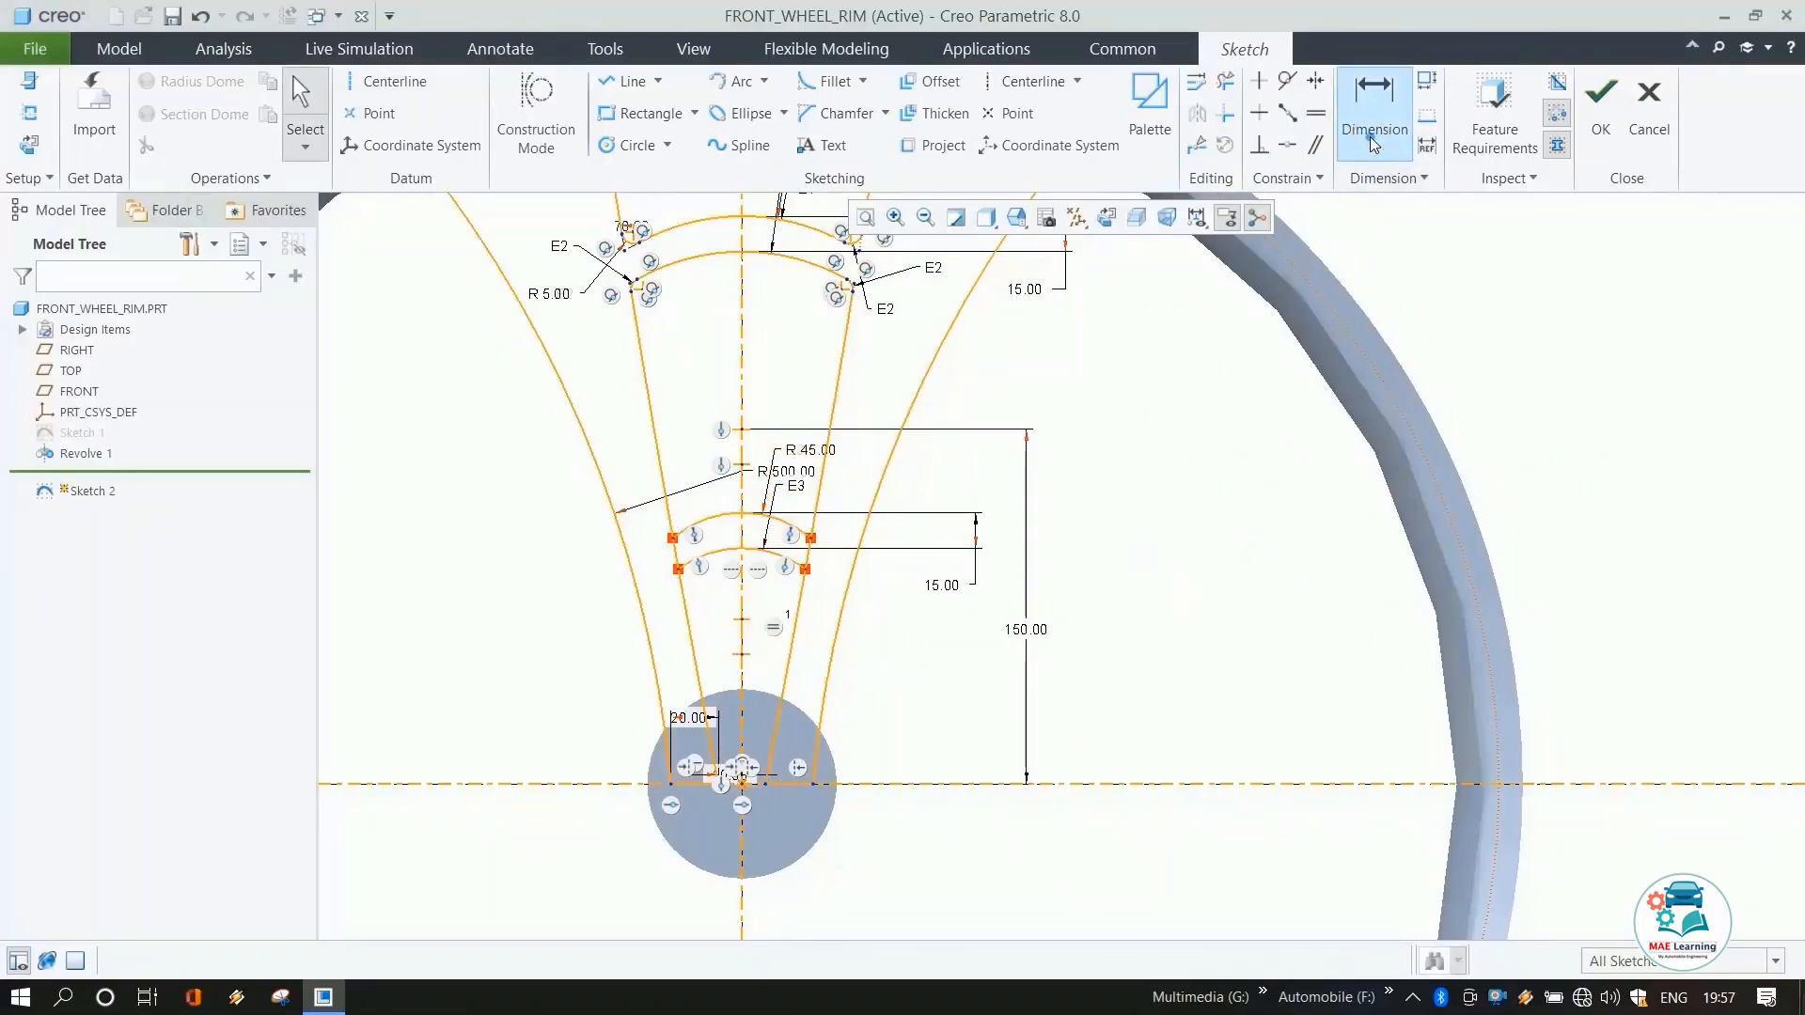
click(741, 622)
click(743, 785)
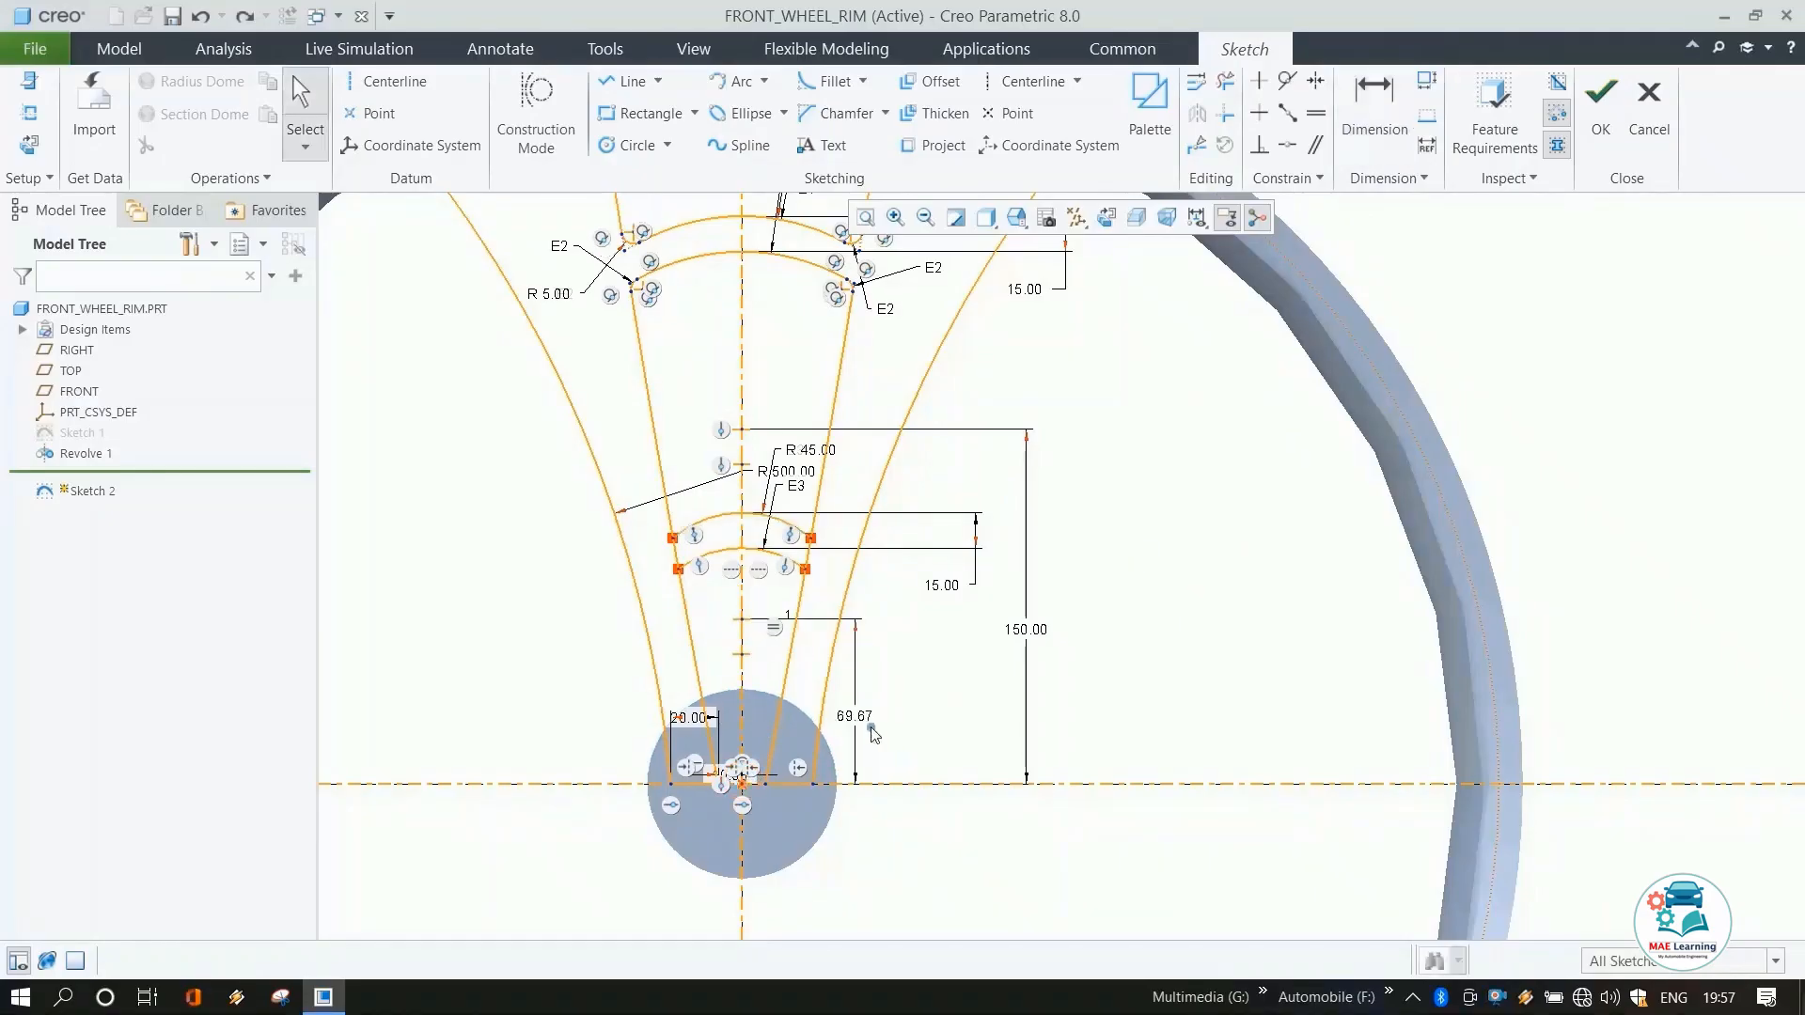
middle_click(858, 730)
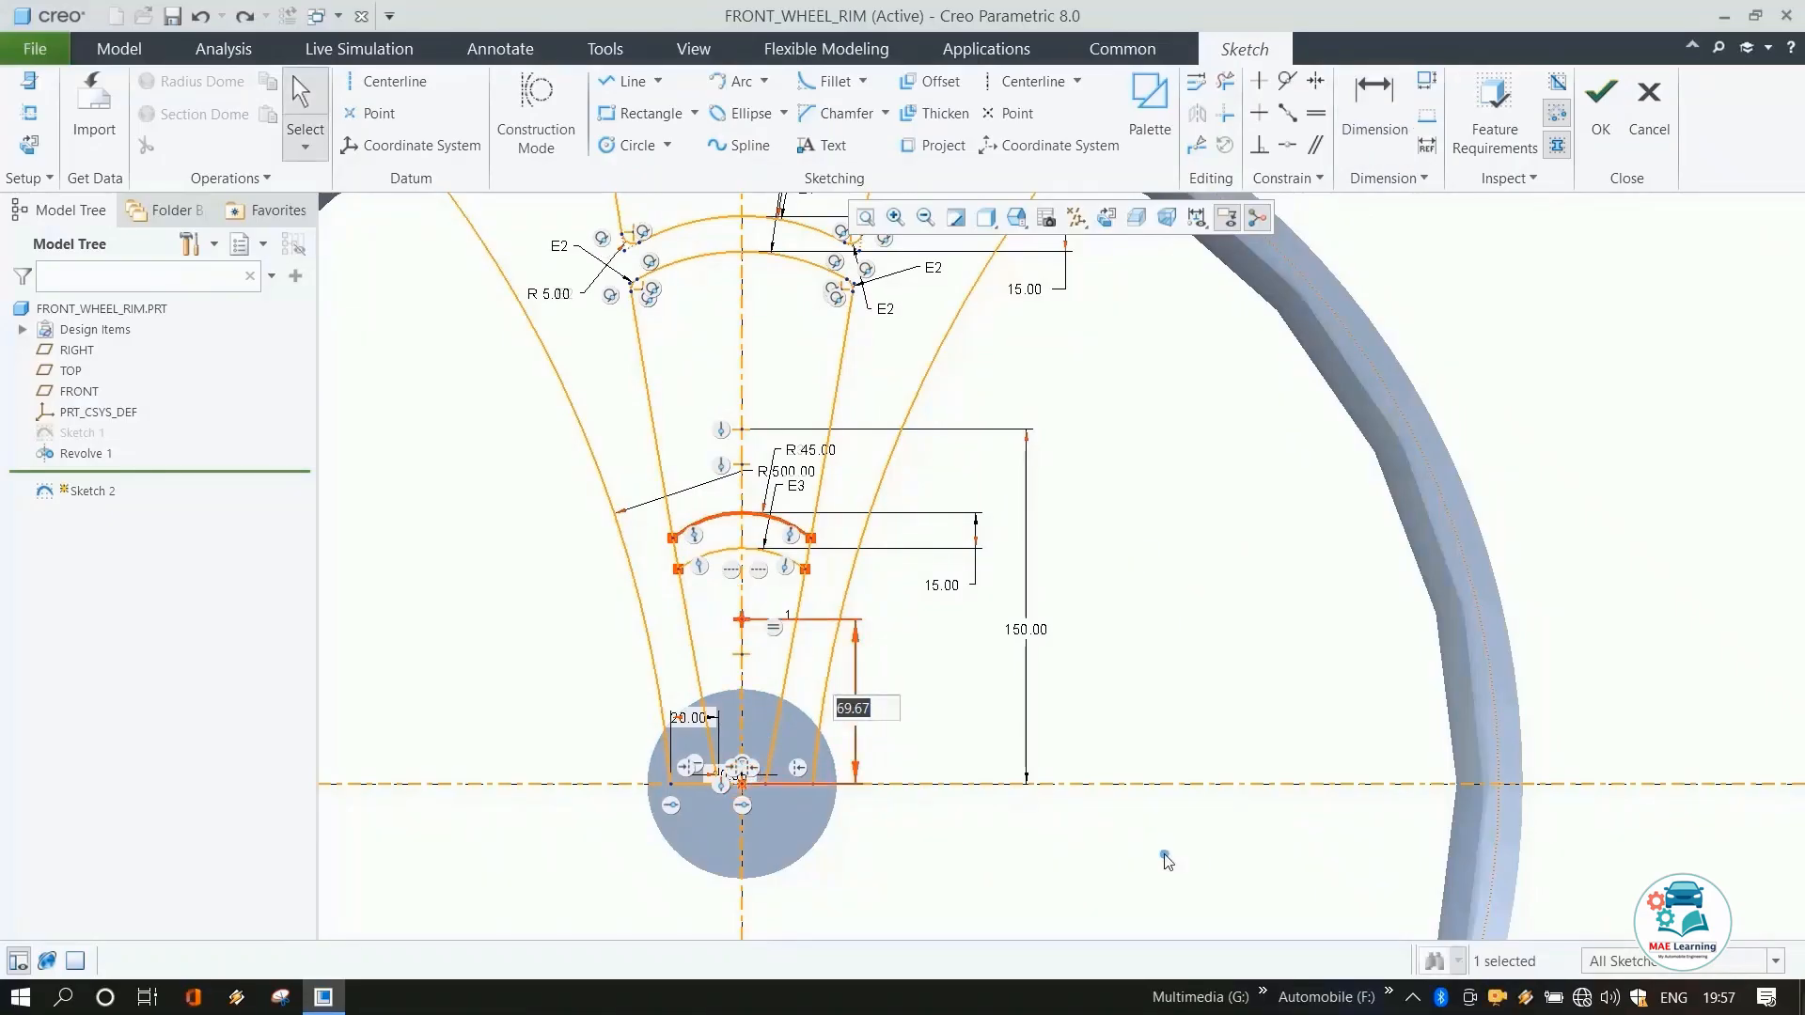
text(70)
key(Return)
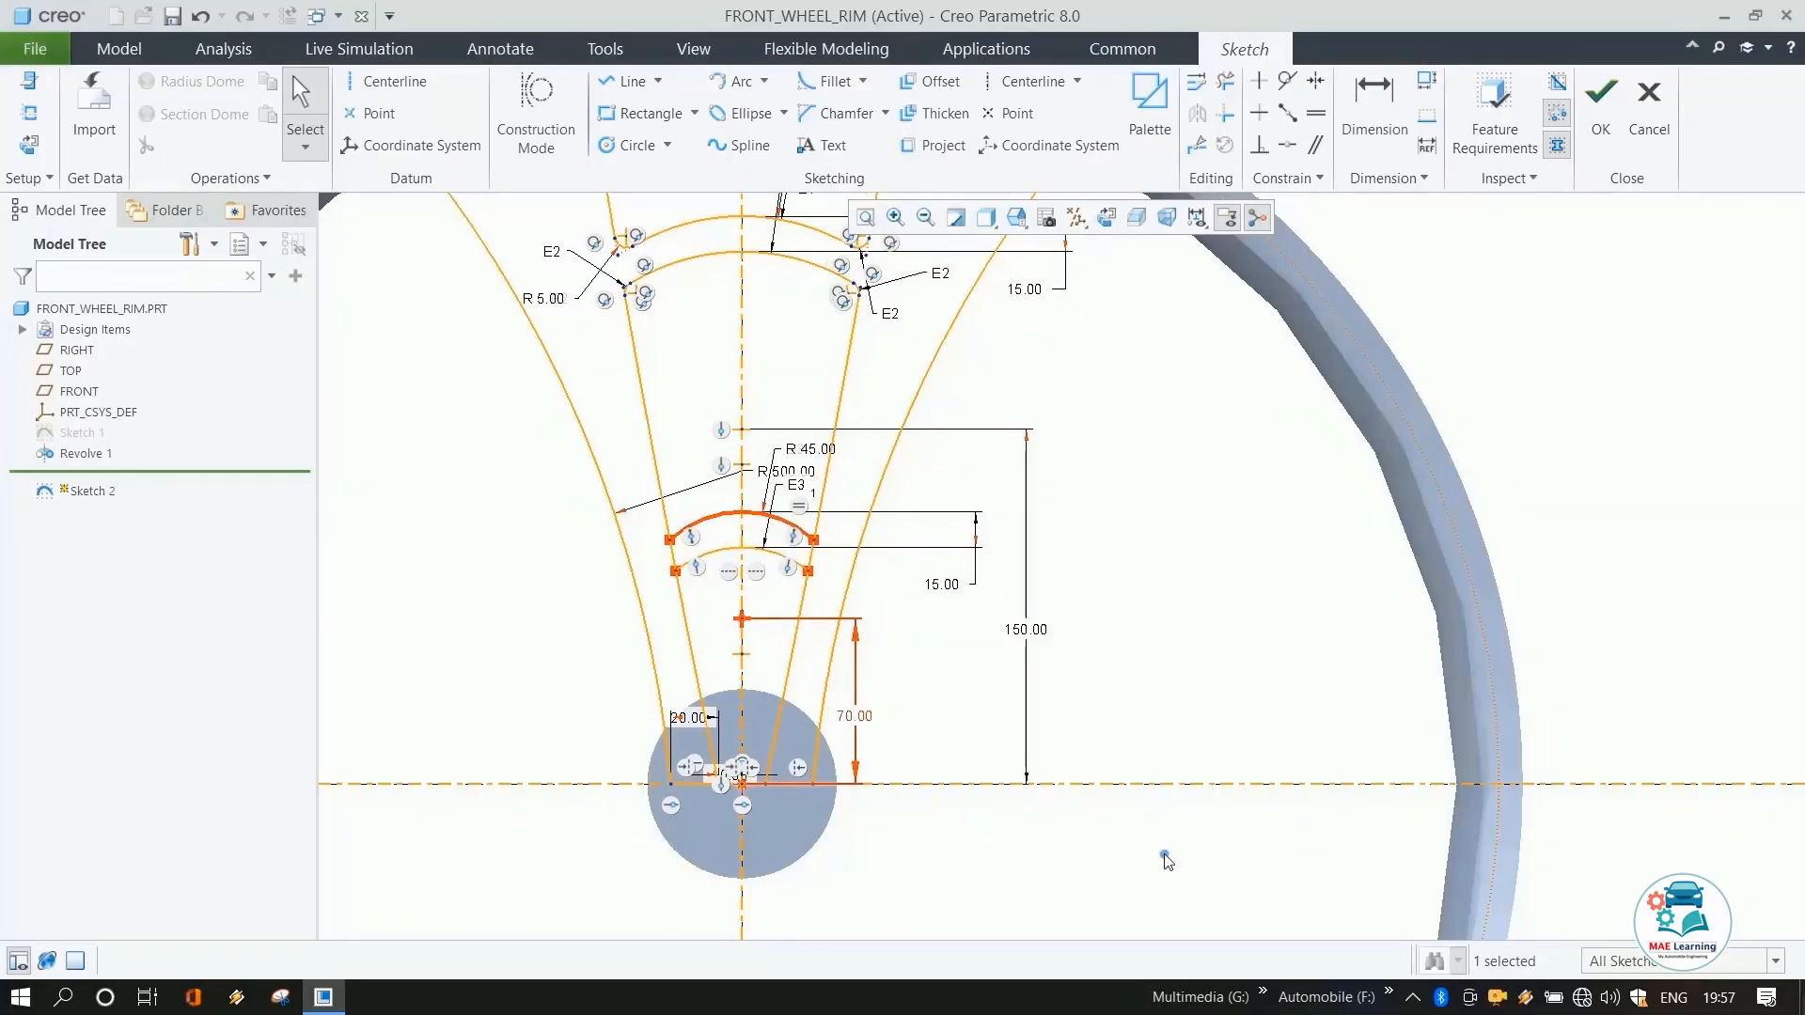
Trim away the spoke line segments lying between the two lower bridging arcs.
scroll(1071, 807, down, 2)
scroll(1041, 632, up, 1)
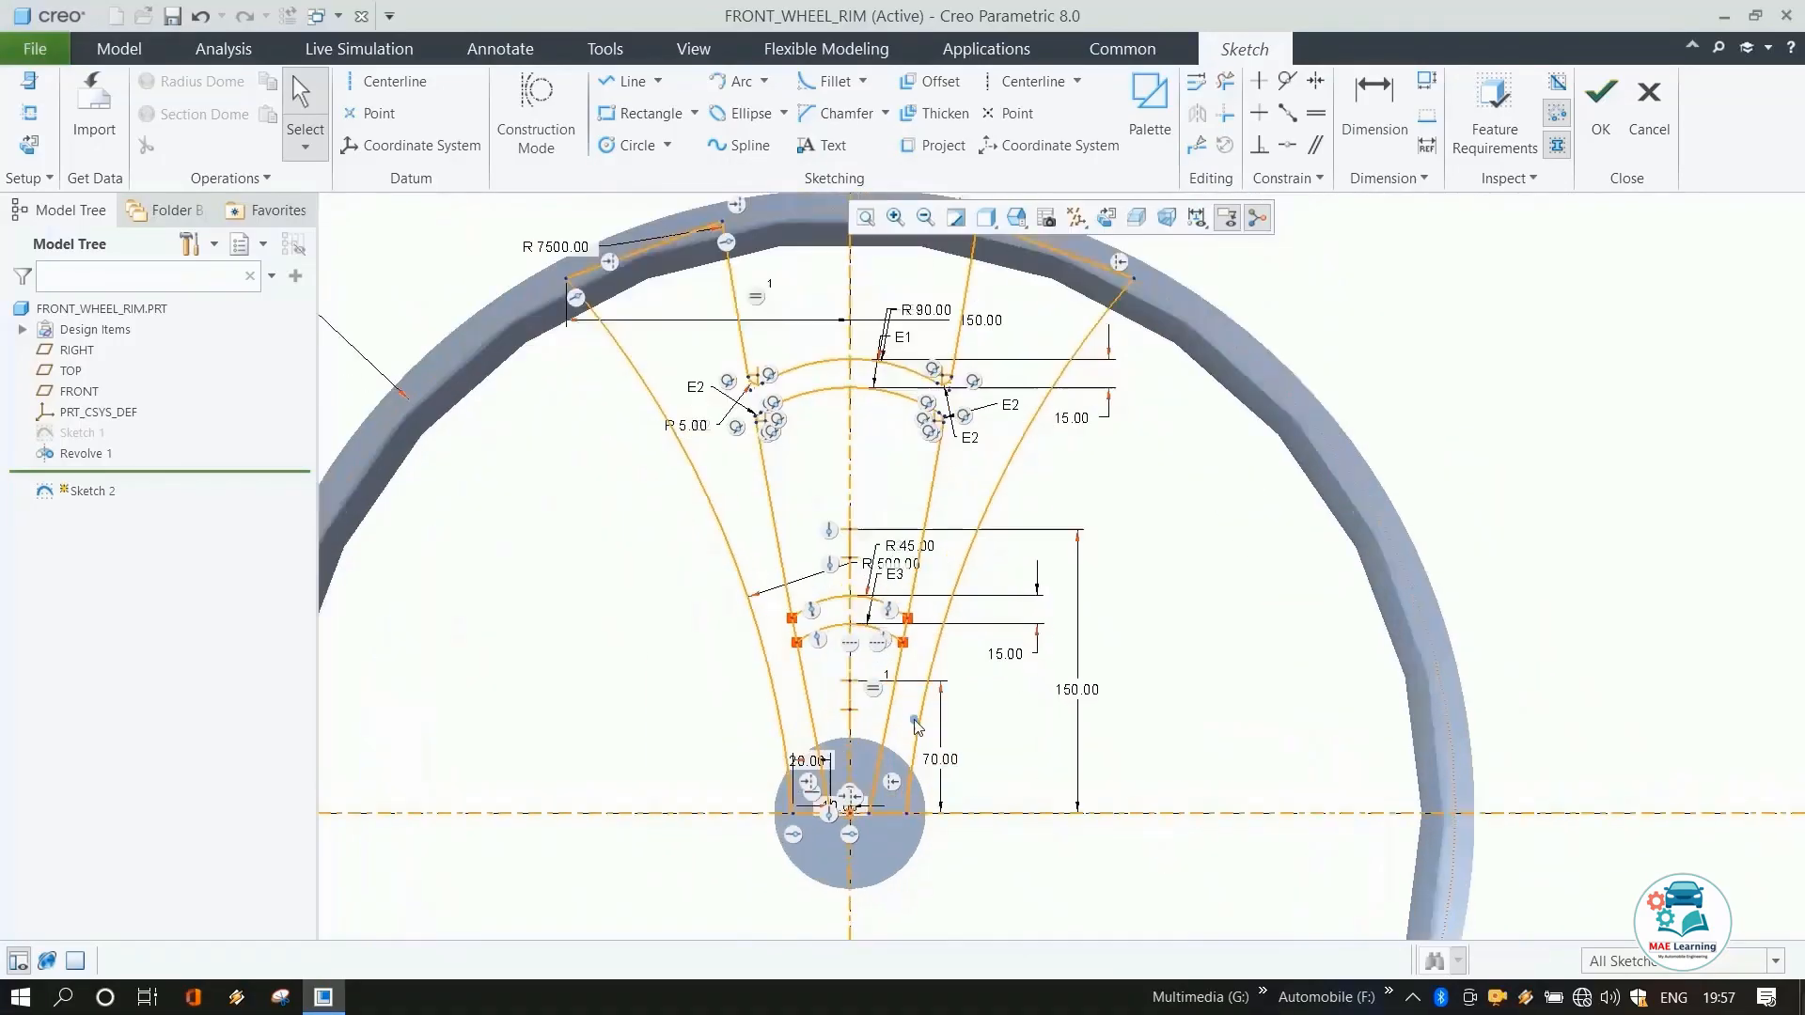
click(1004, 778)
click(1225, 81)
scroll(927, 620, up, 5)
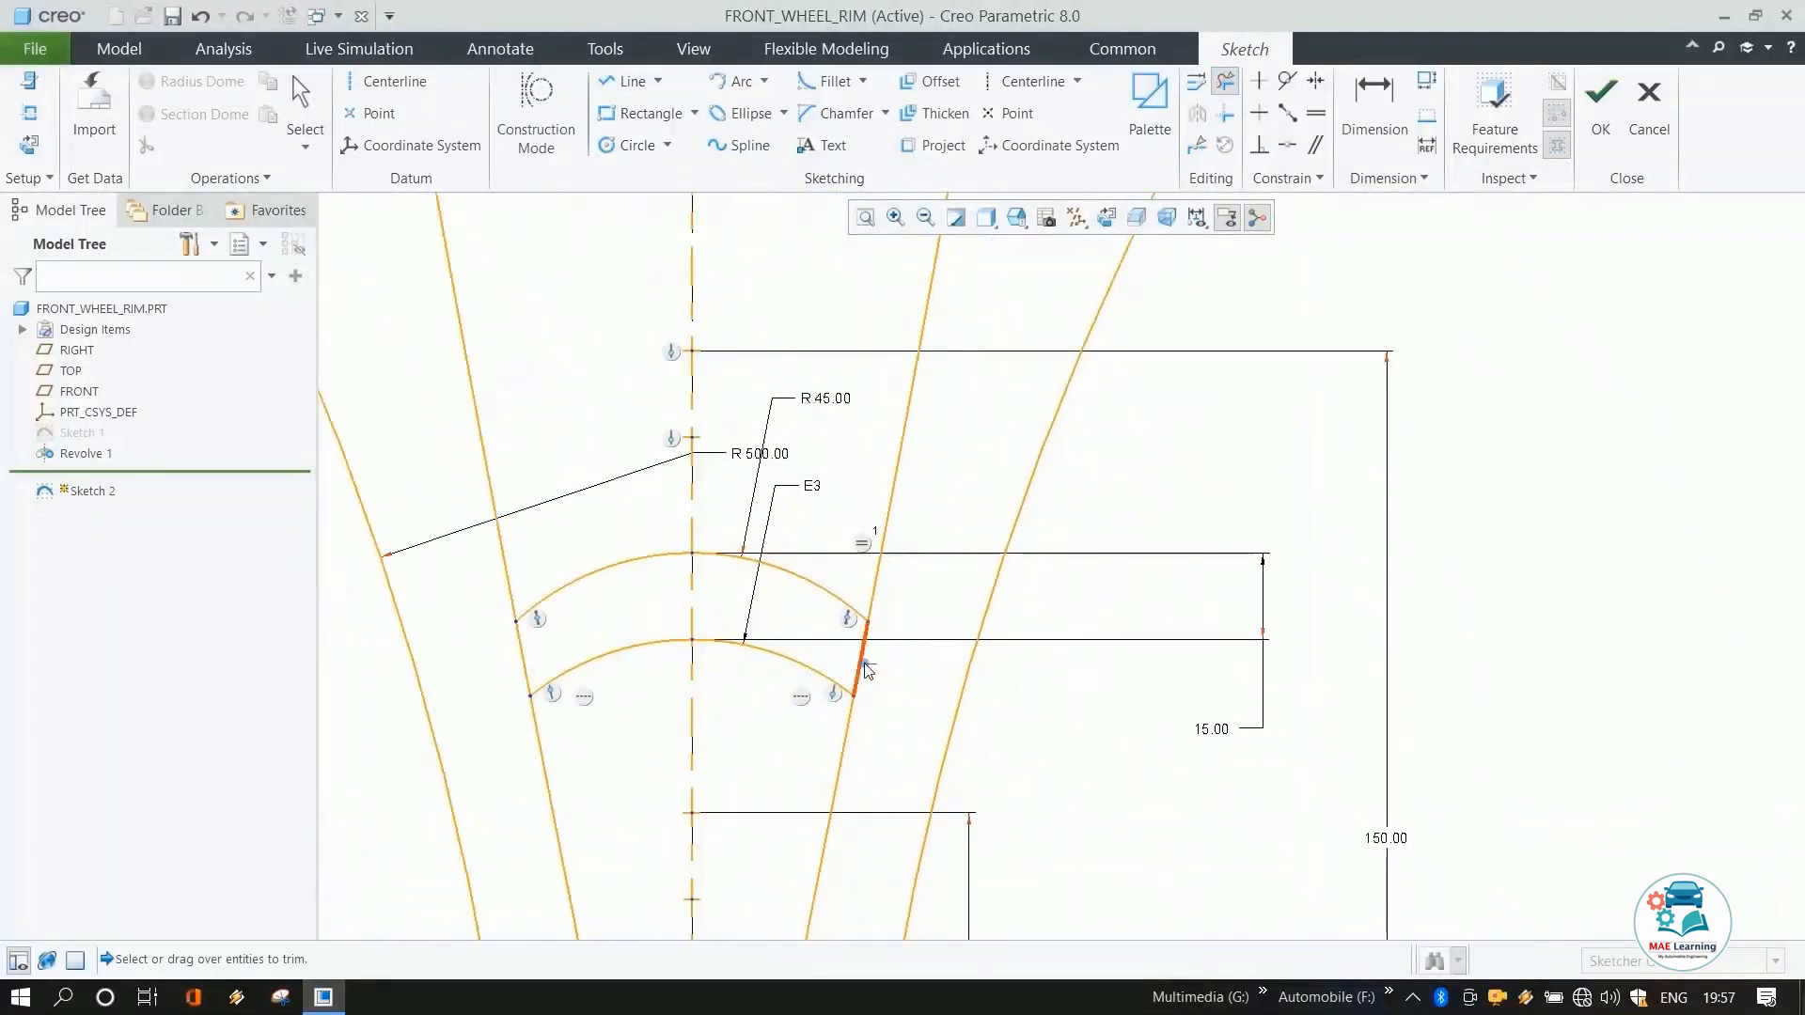
drag(504, 664, 535, 656)
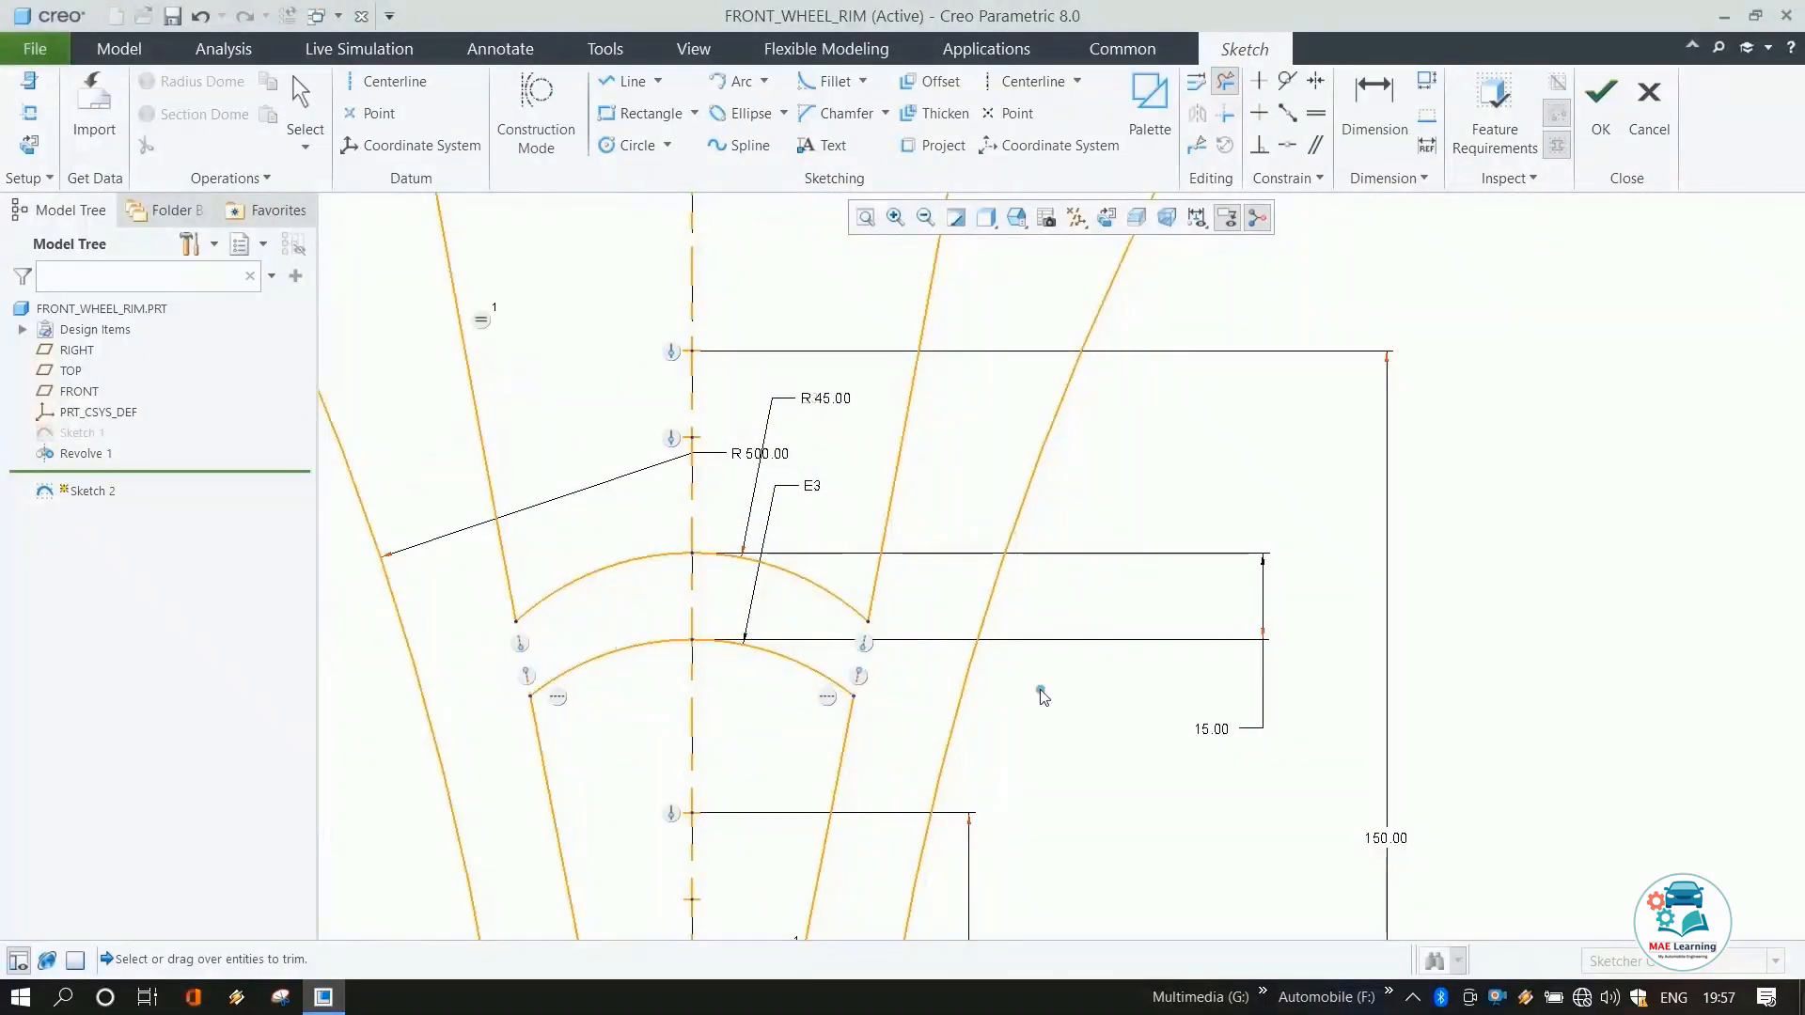
scroll(1042, 688, down, 2)
middle_click(1107, 670)
scroll(1102, 665, down, 3)
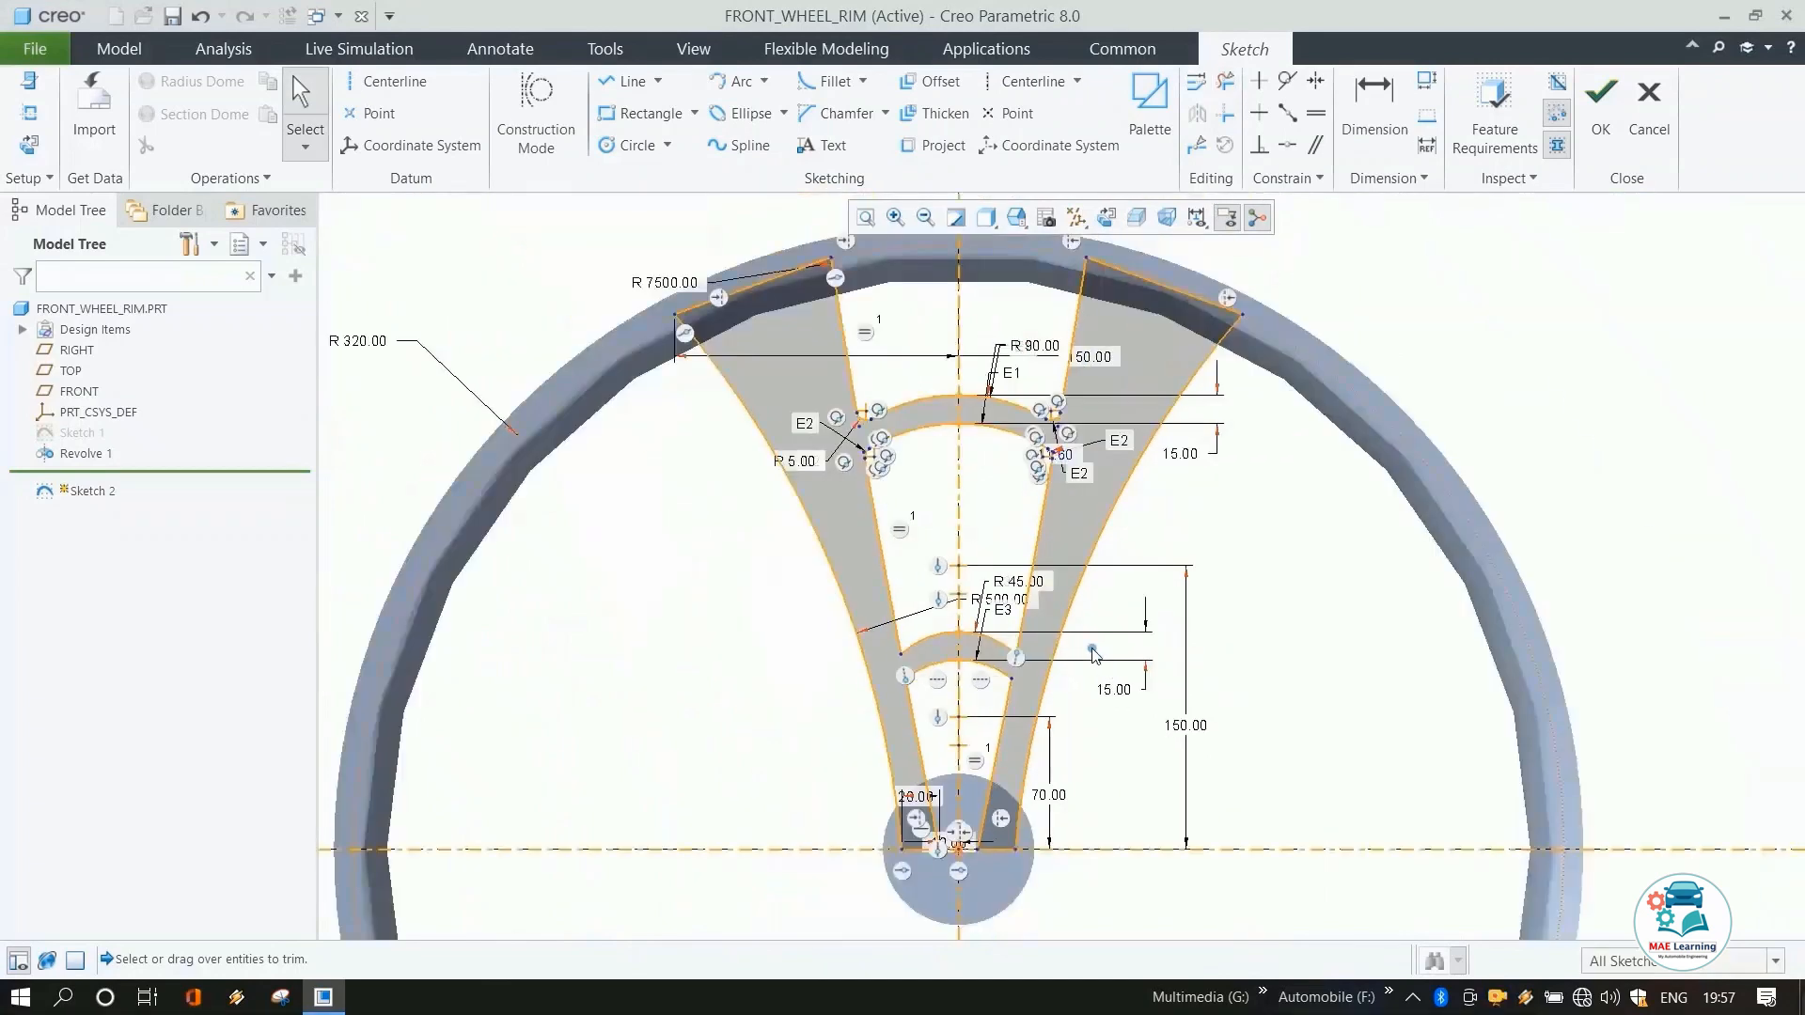
Fillet the four corners where the lower bridging arcs meet the spoke lines.
click(829, 81)
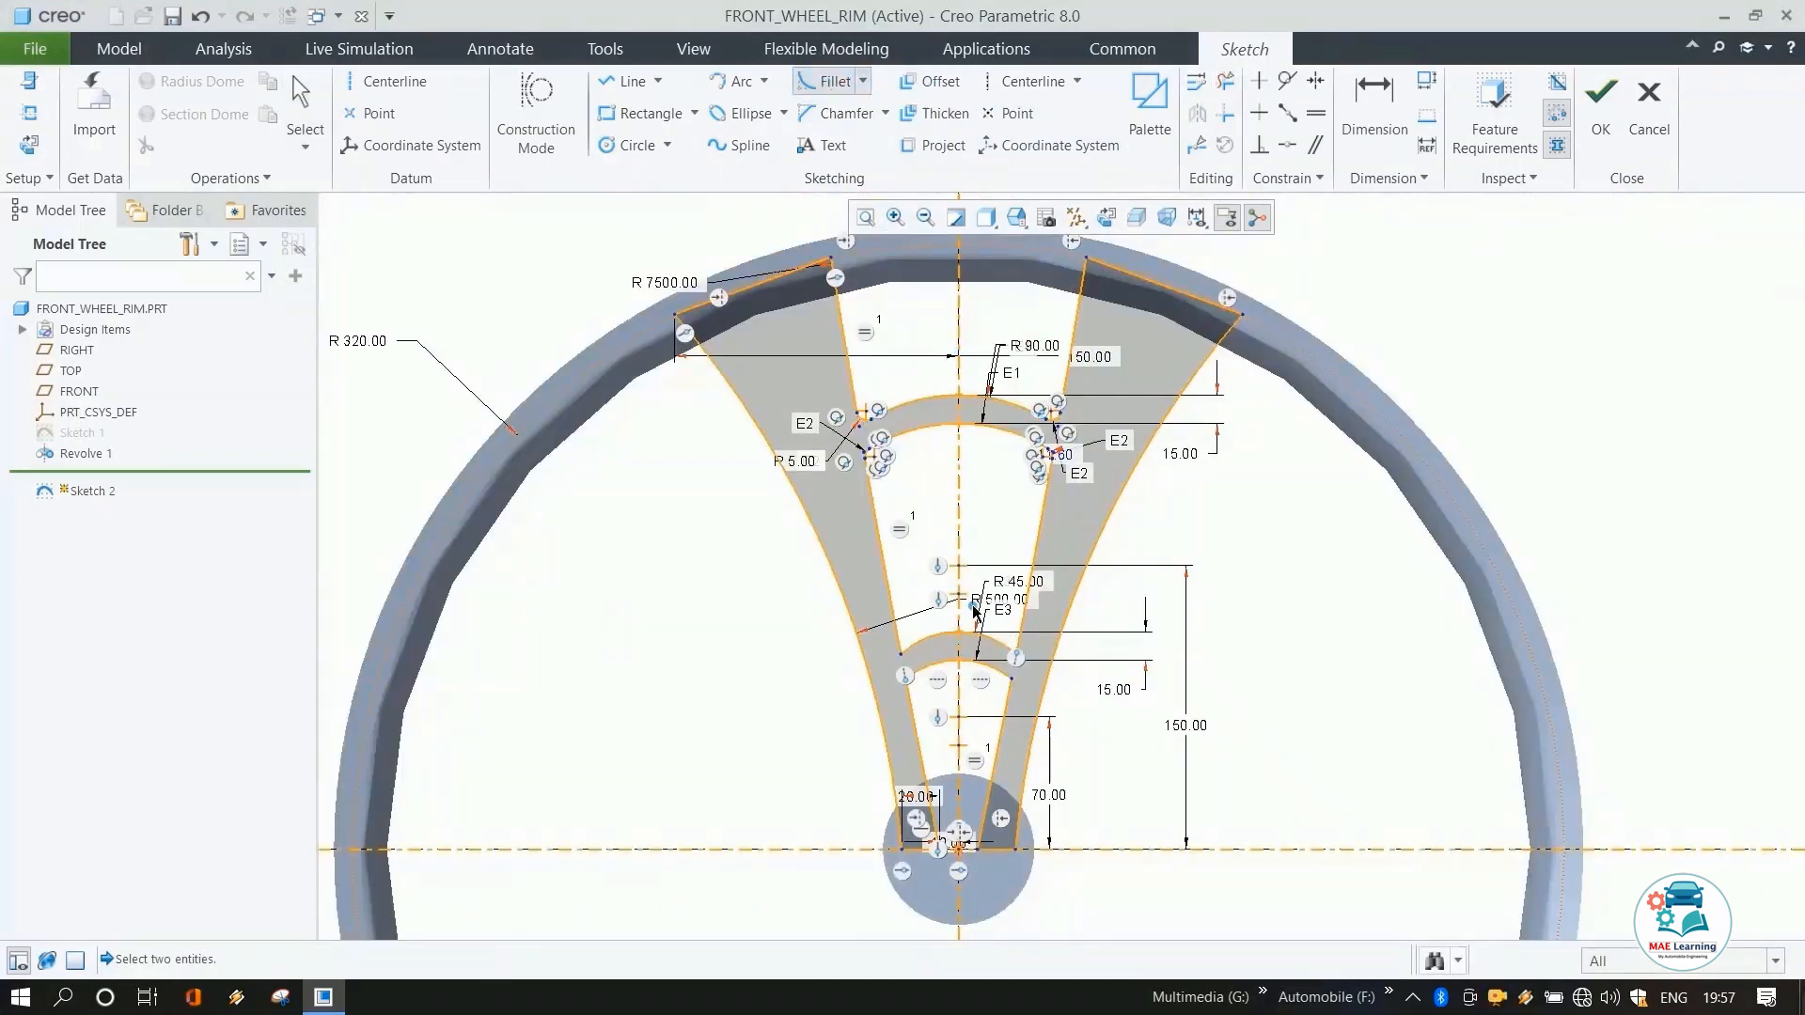
scroll(890, 645, up, 5)
click(884, 633)
click(858, 622)
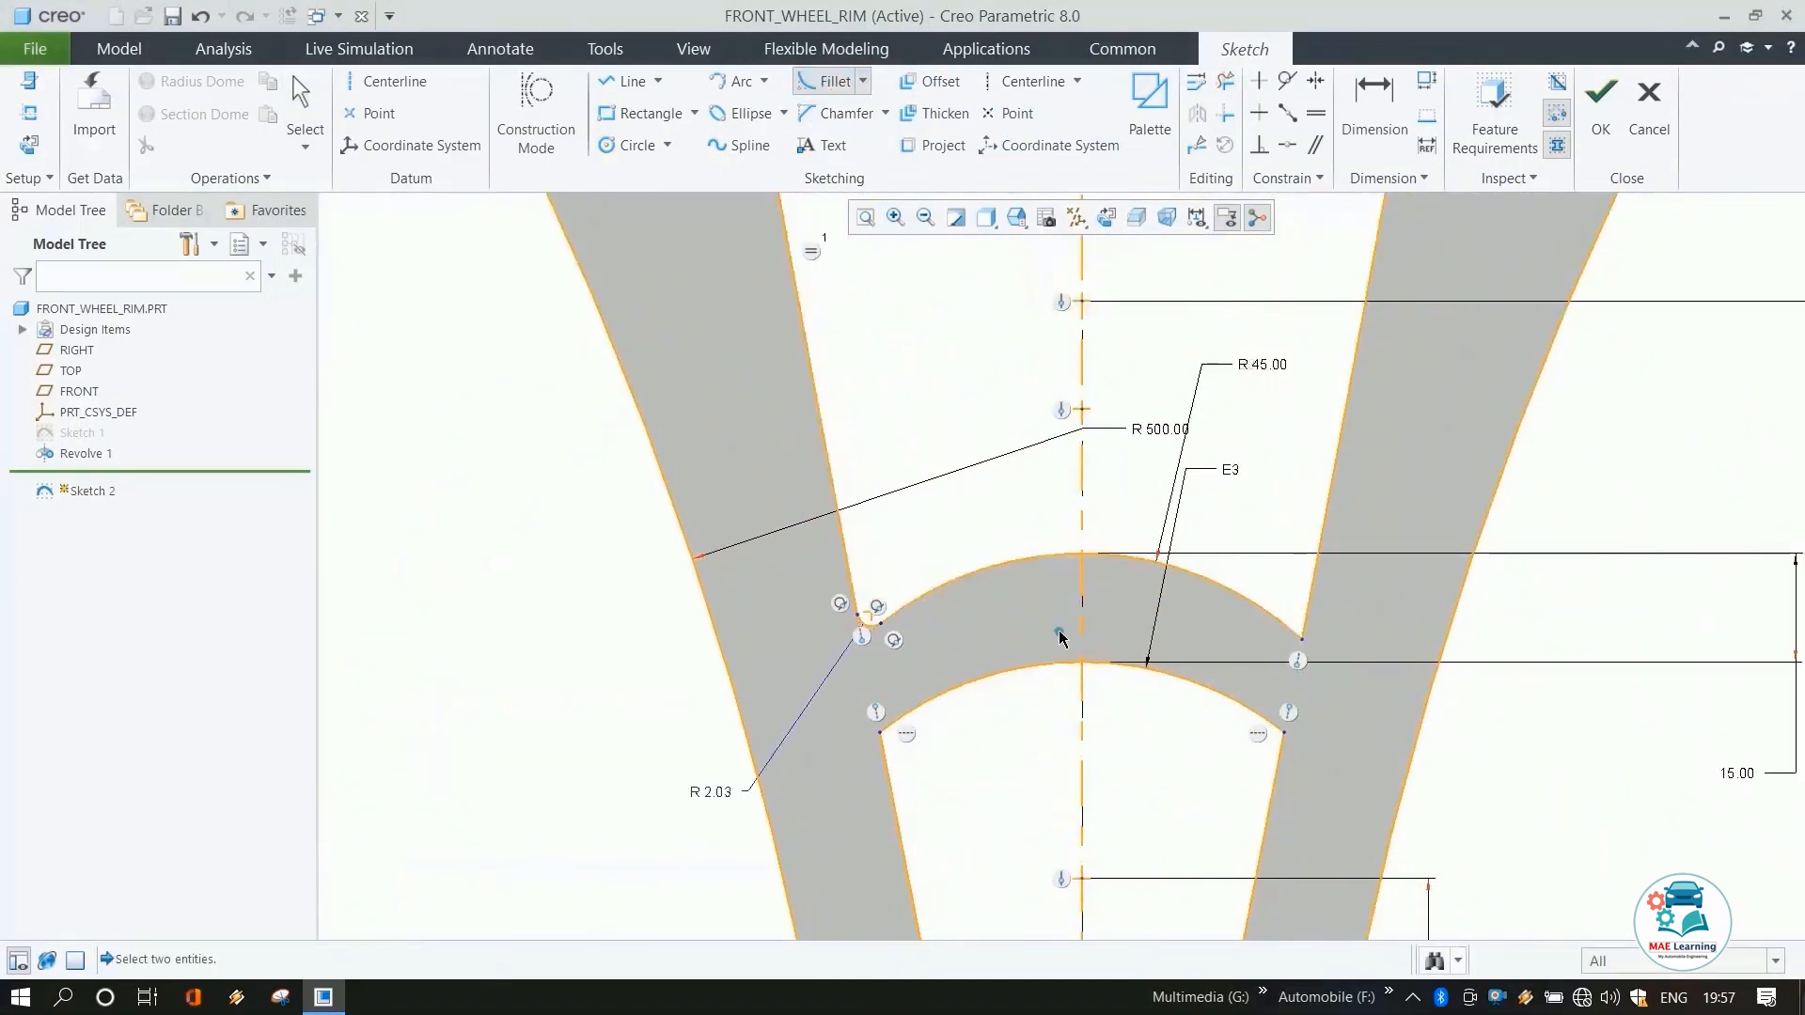
click(1280, 649)
click(1307, 613)
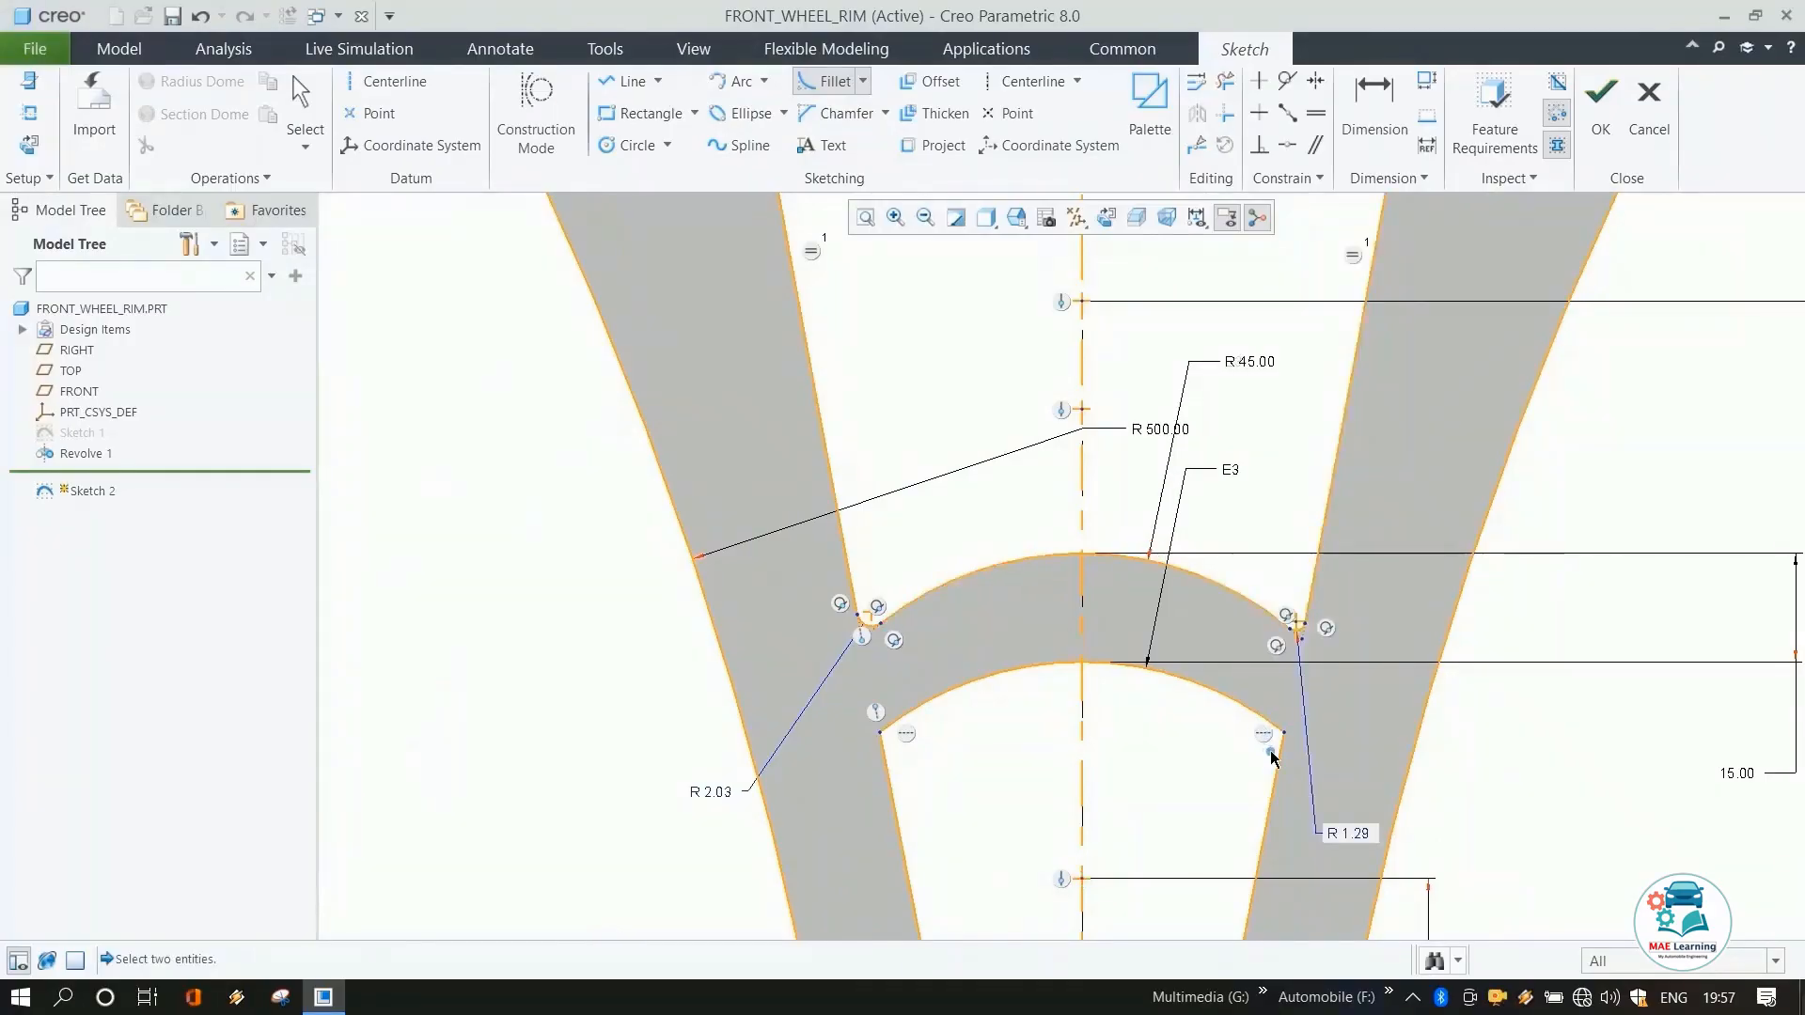
click(1281, 757)
click(1267, 722)
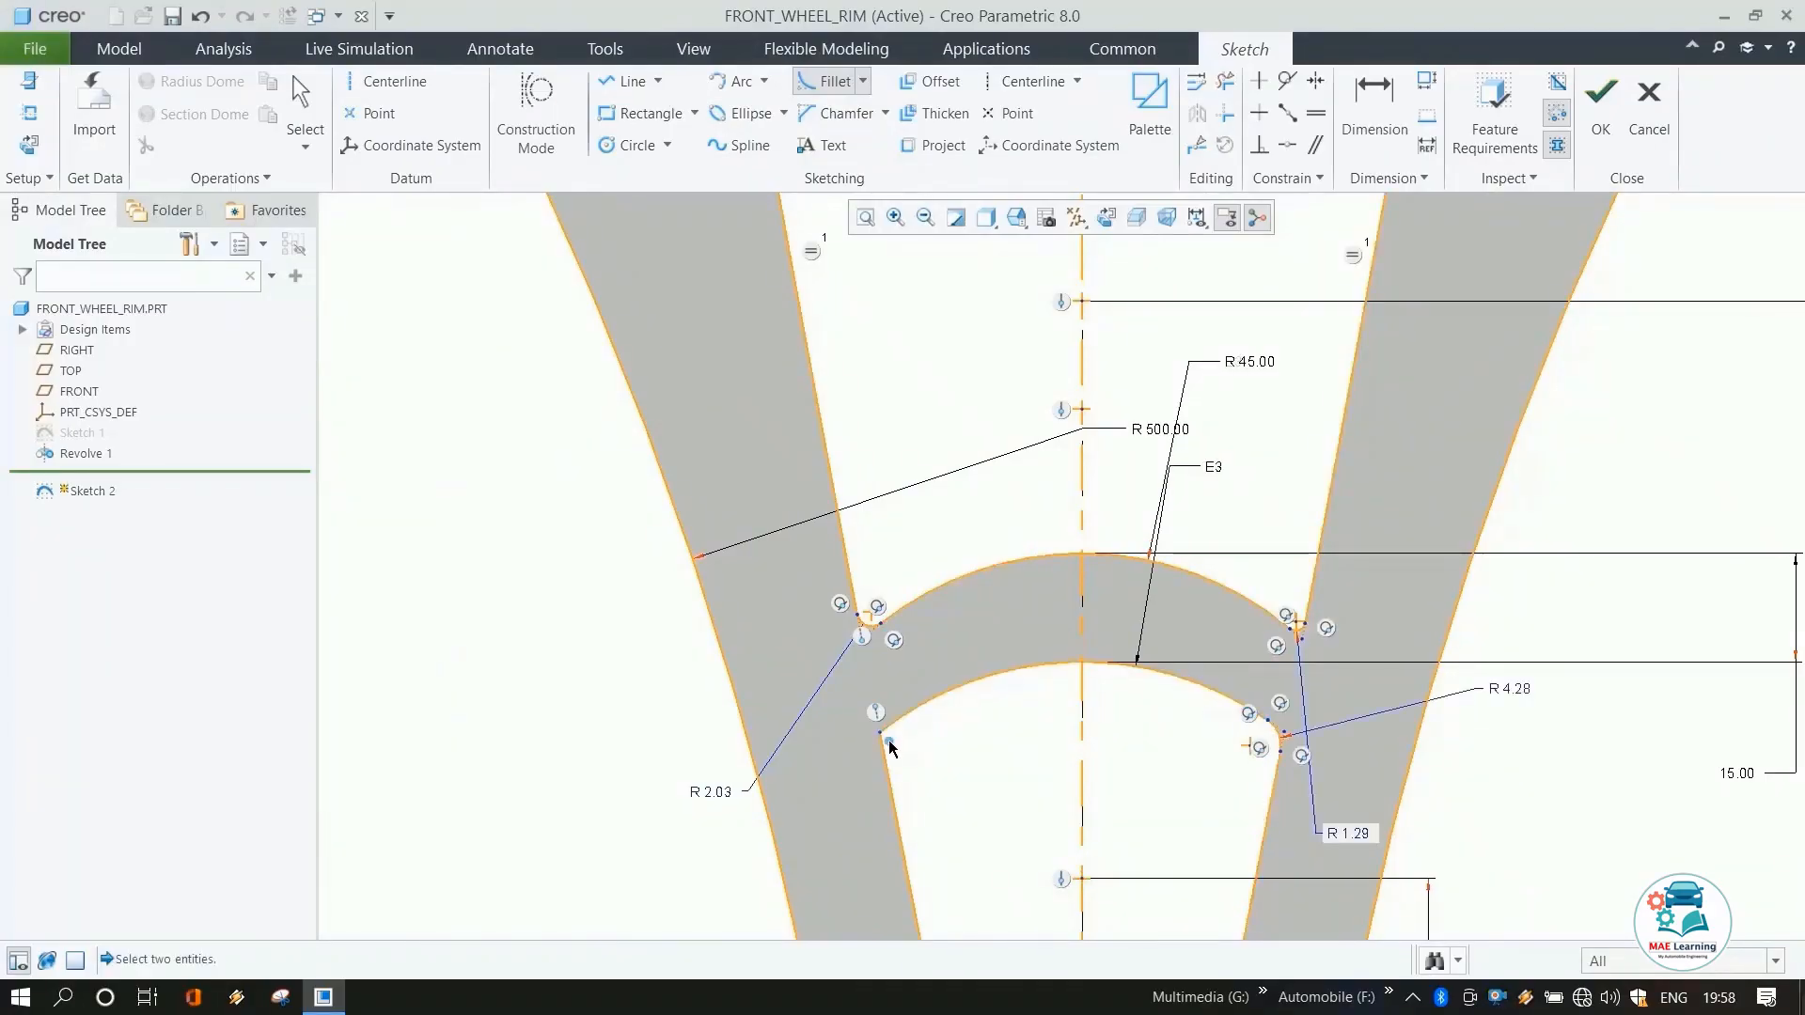
click(883, 752)
click(899, 720)
middle_click(930, 625)
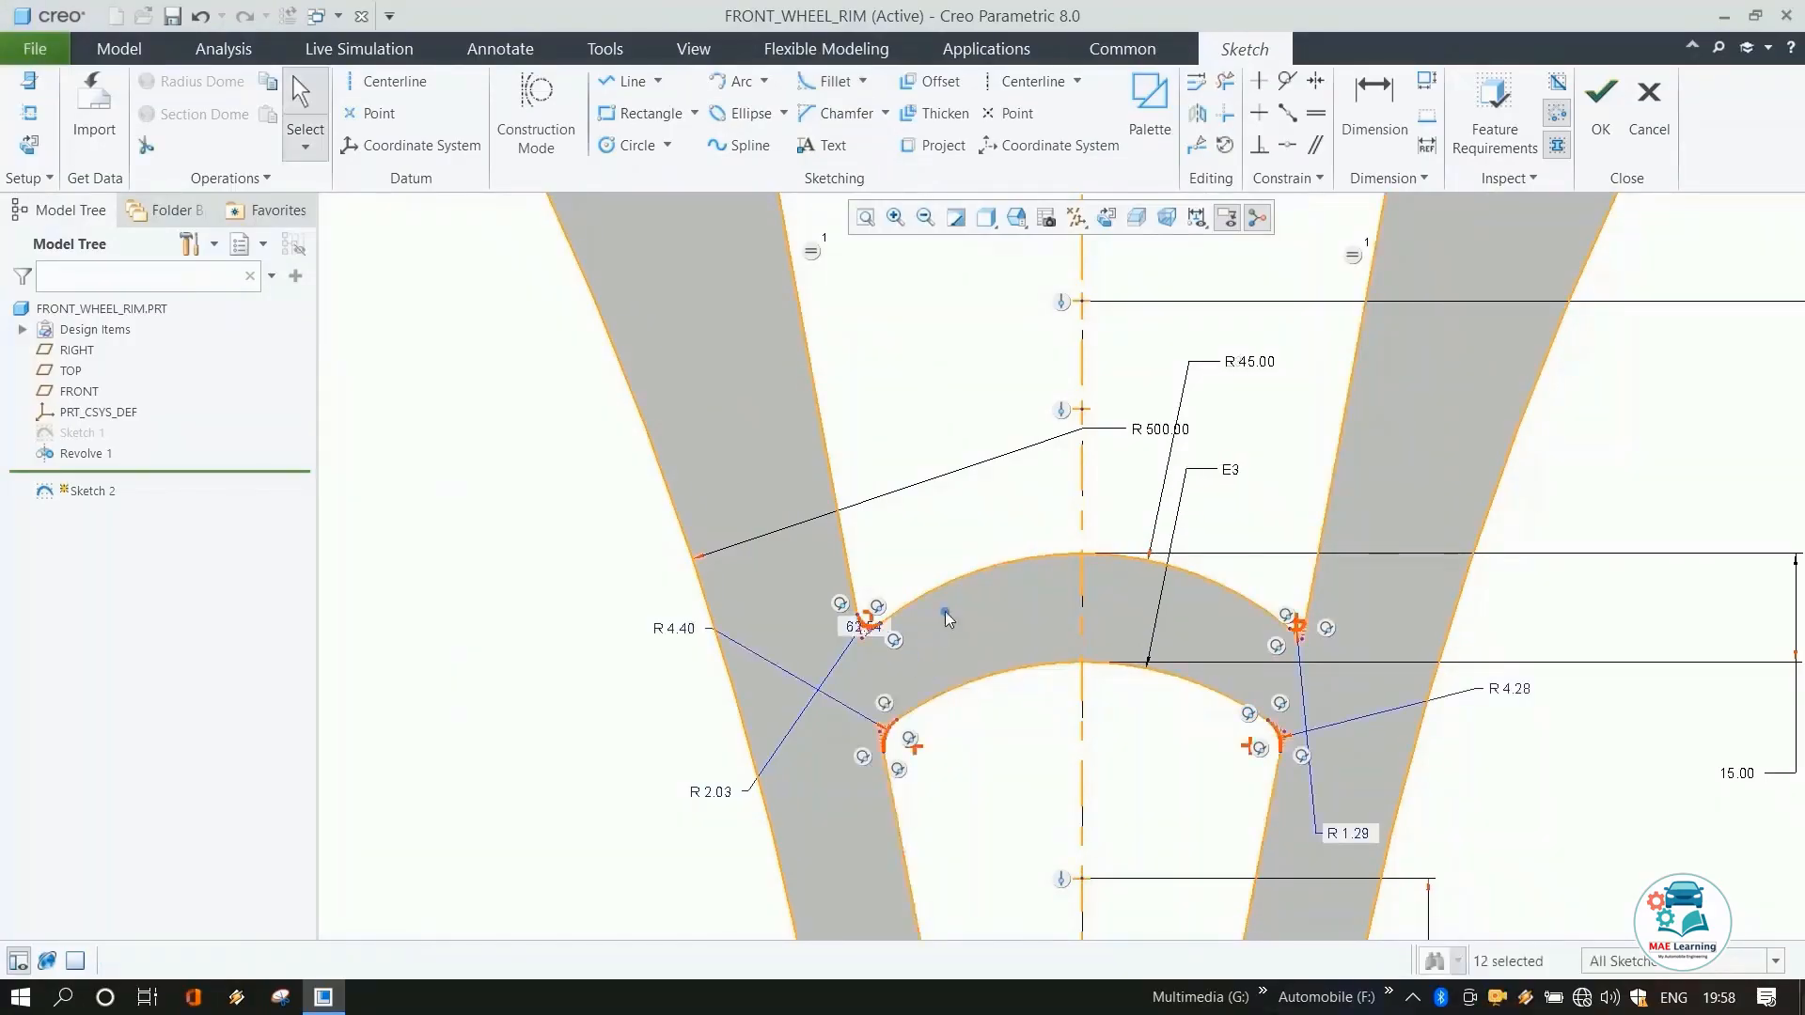
Make the lower fillet radii equal and set them to 5 mm.
scroll(930, 630, down, 5)
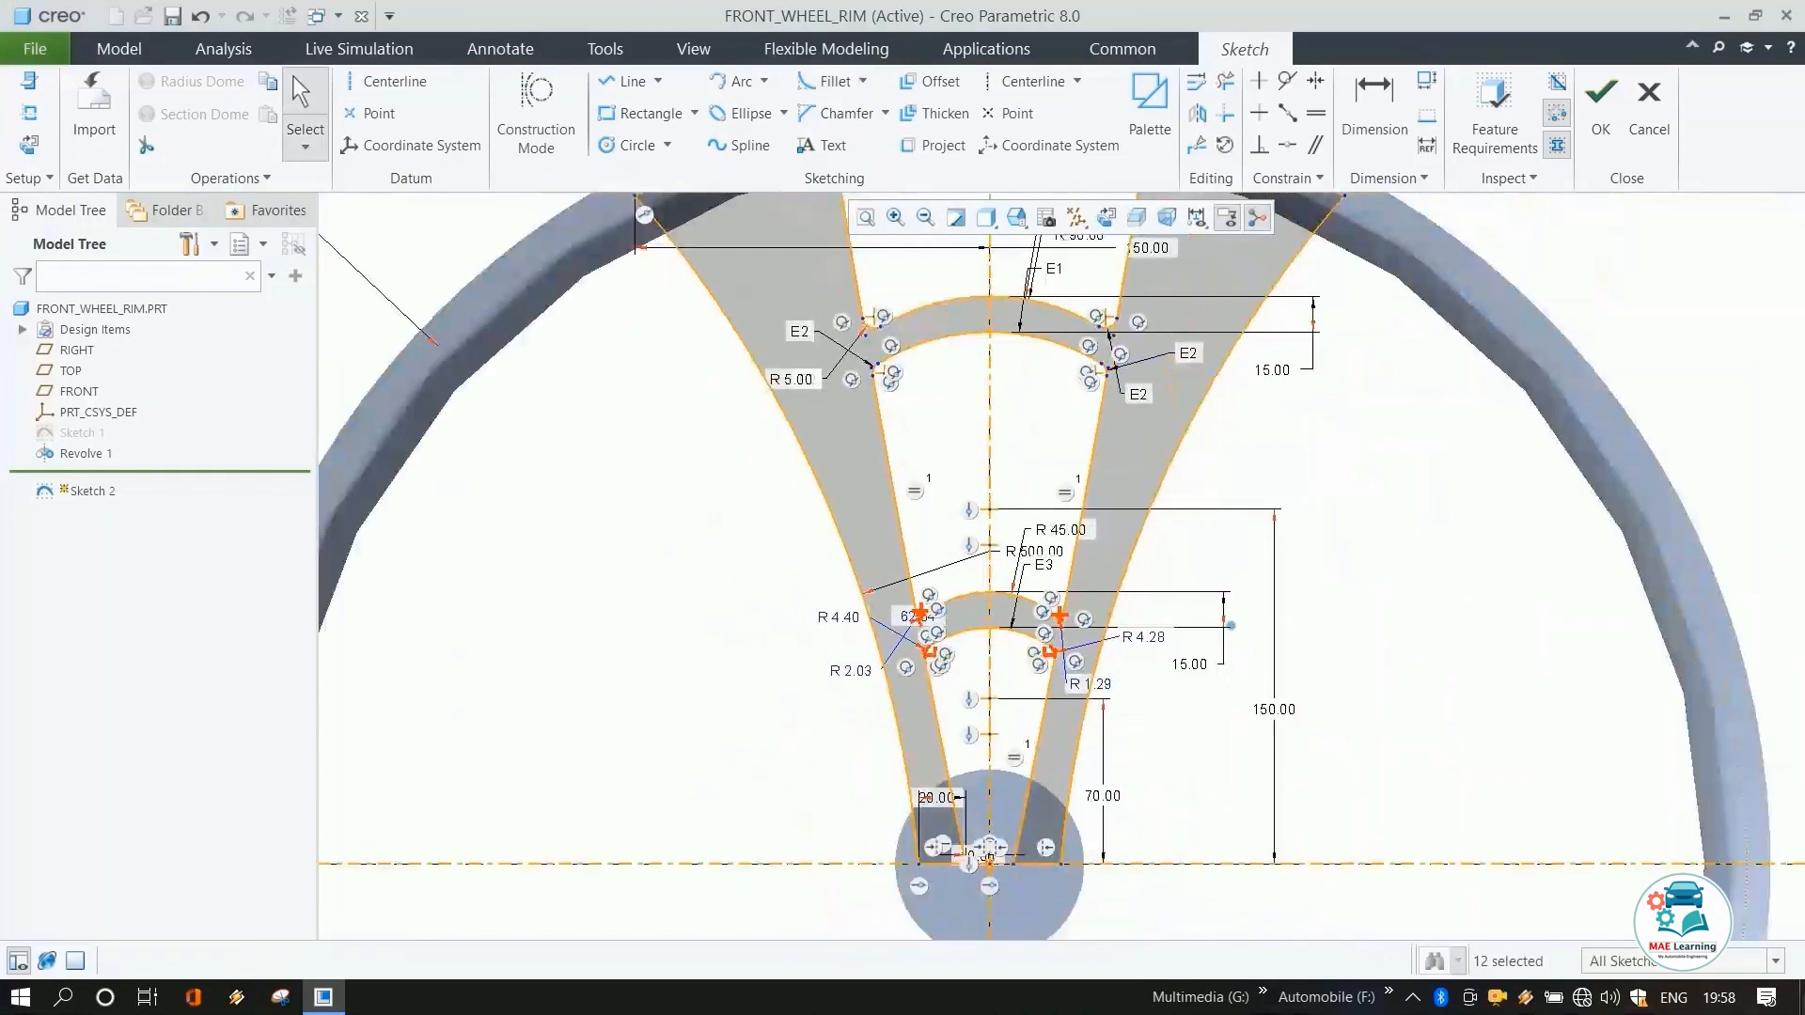
click(1316, 113)
click(849, 670)
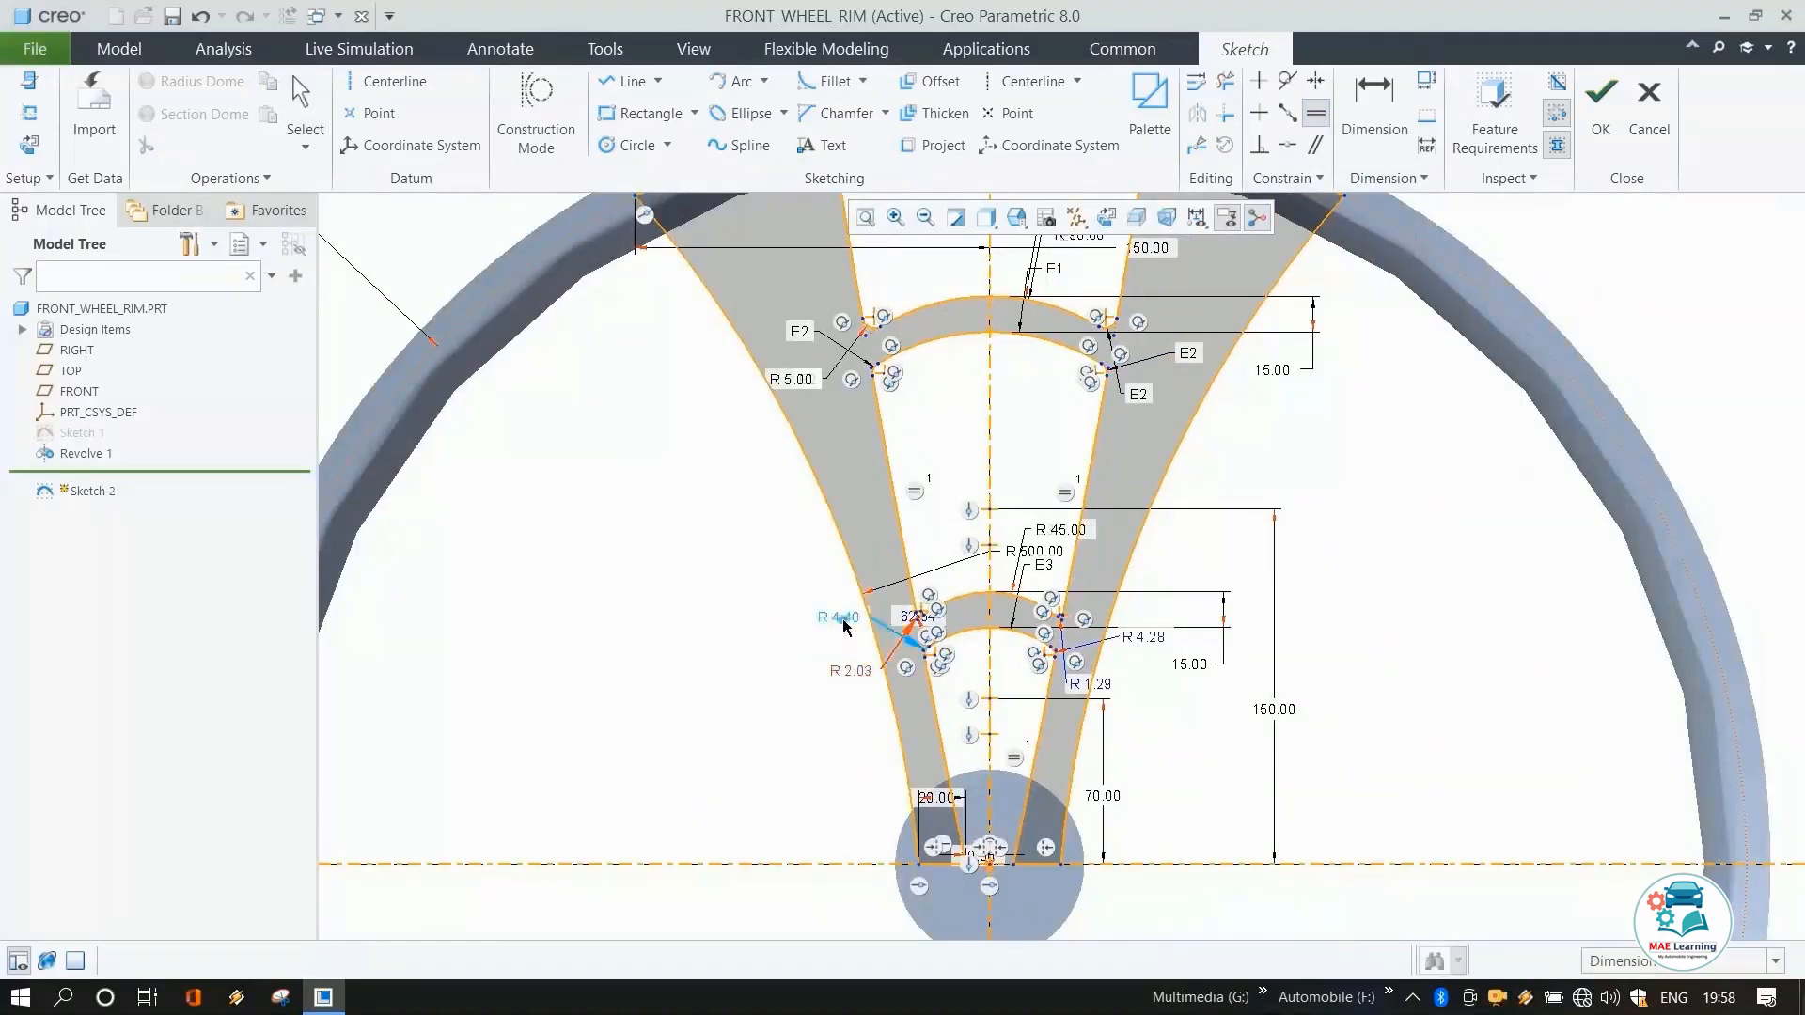
click(843, 620)
click(1132, 637)
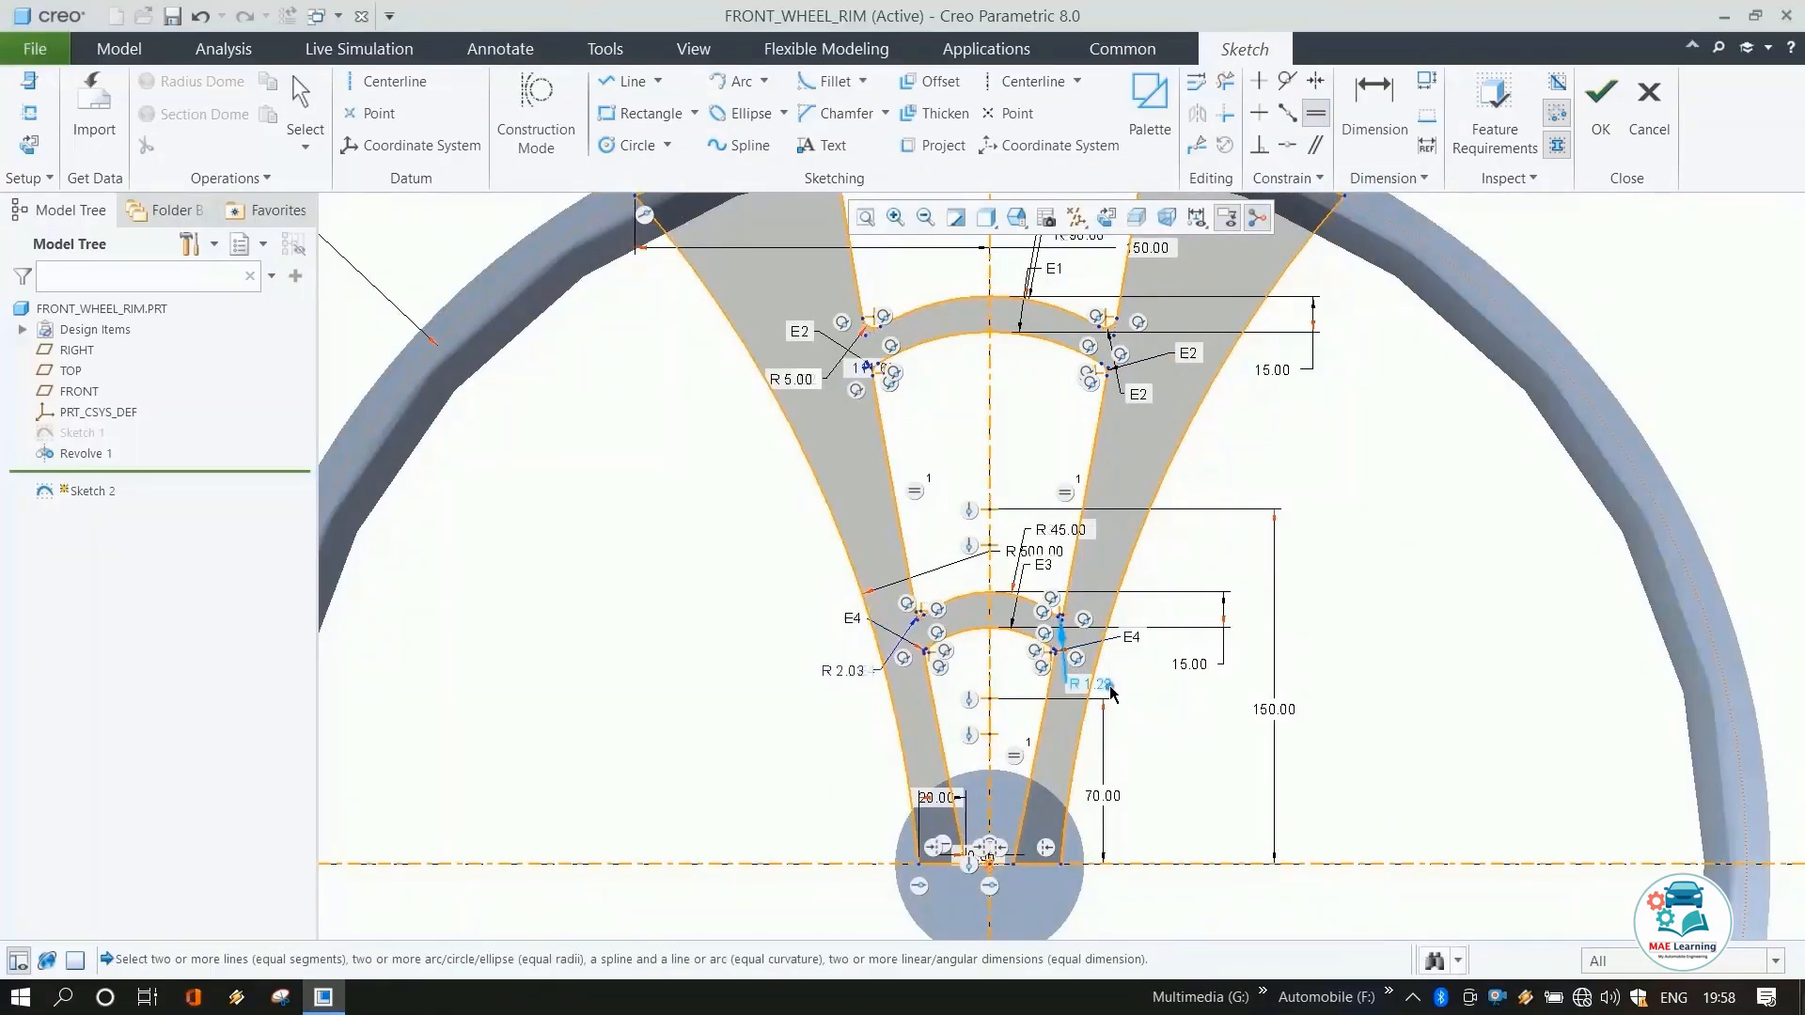
middle_click(1155, 734)
click(841, 673)
double_click(841, 673)
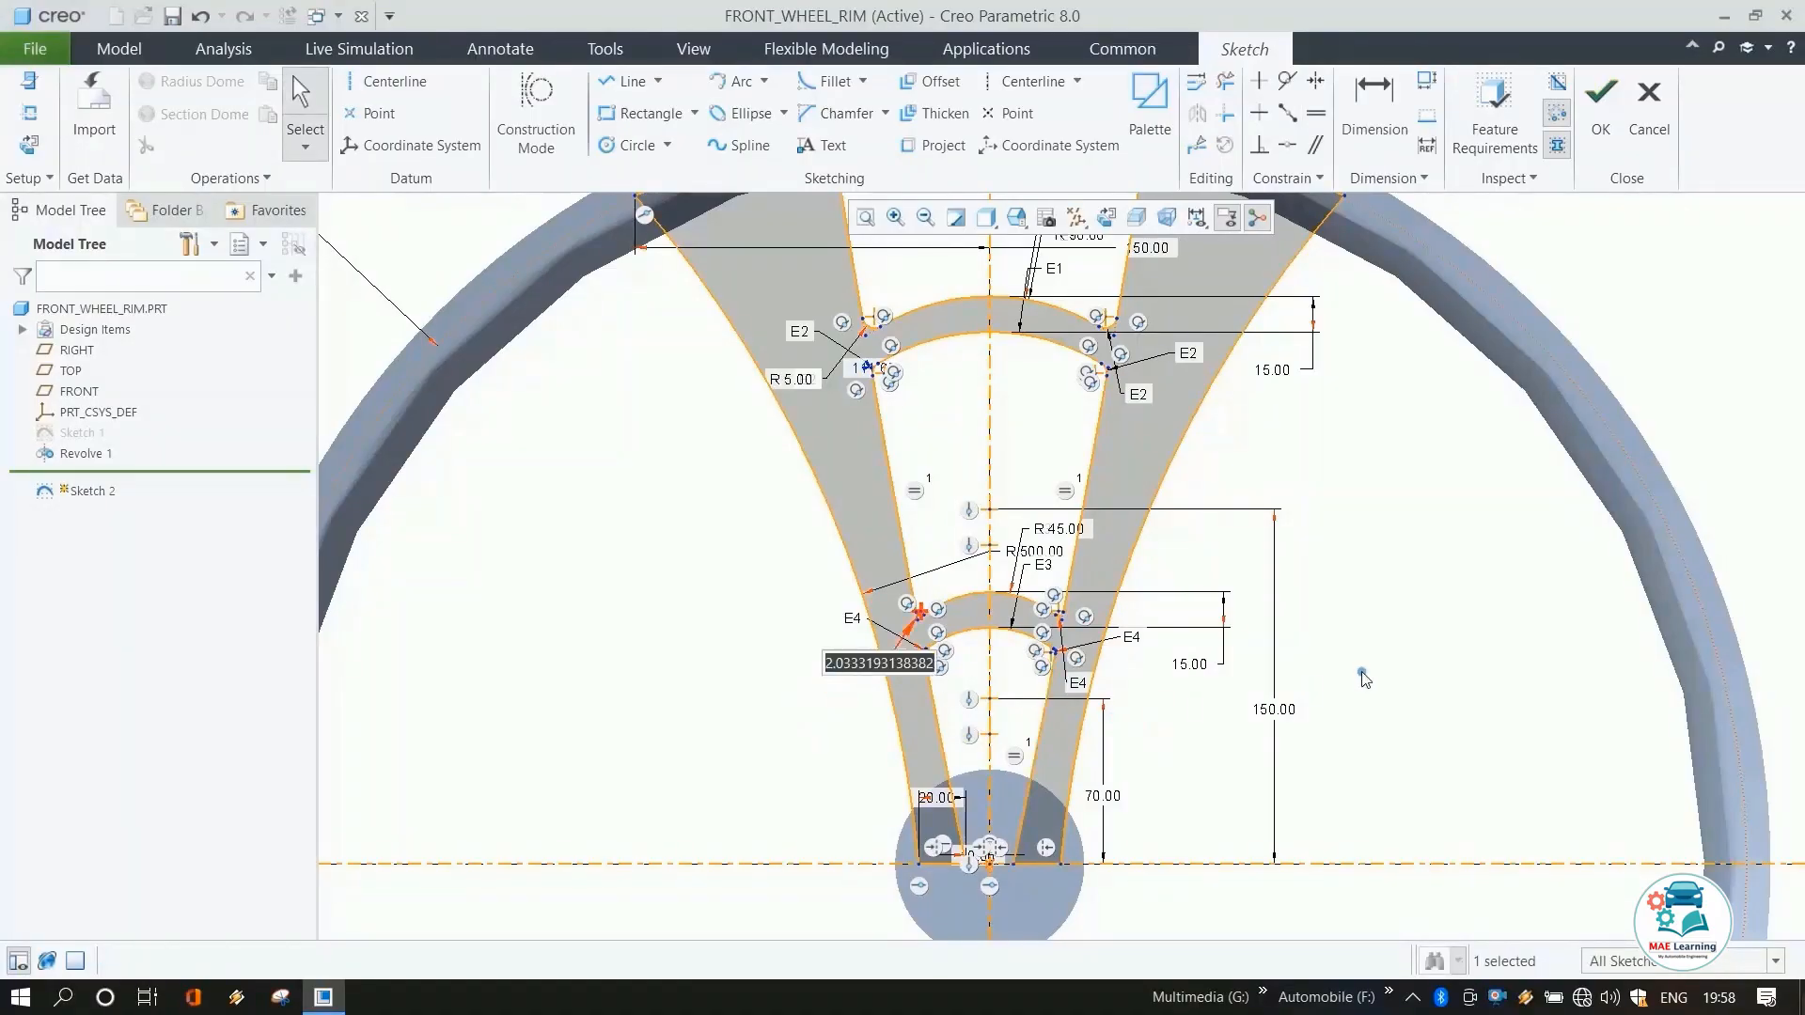
text(5)
key(Return)
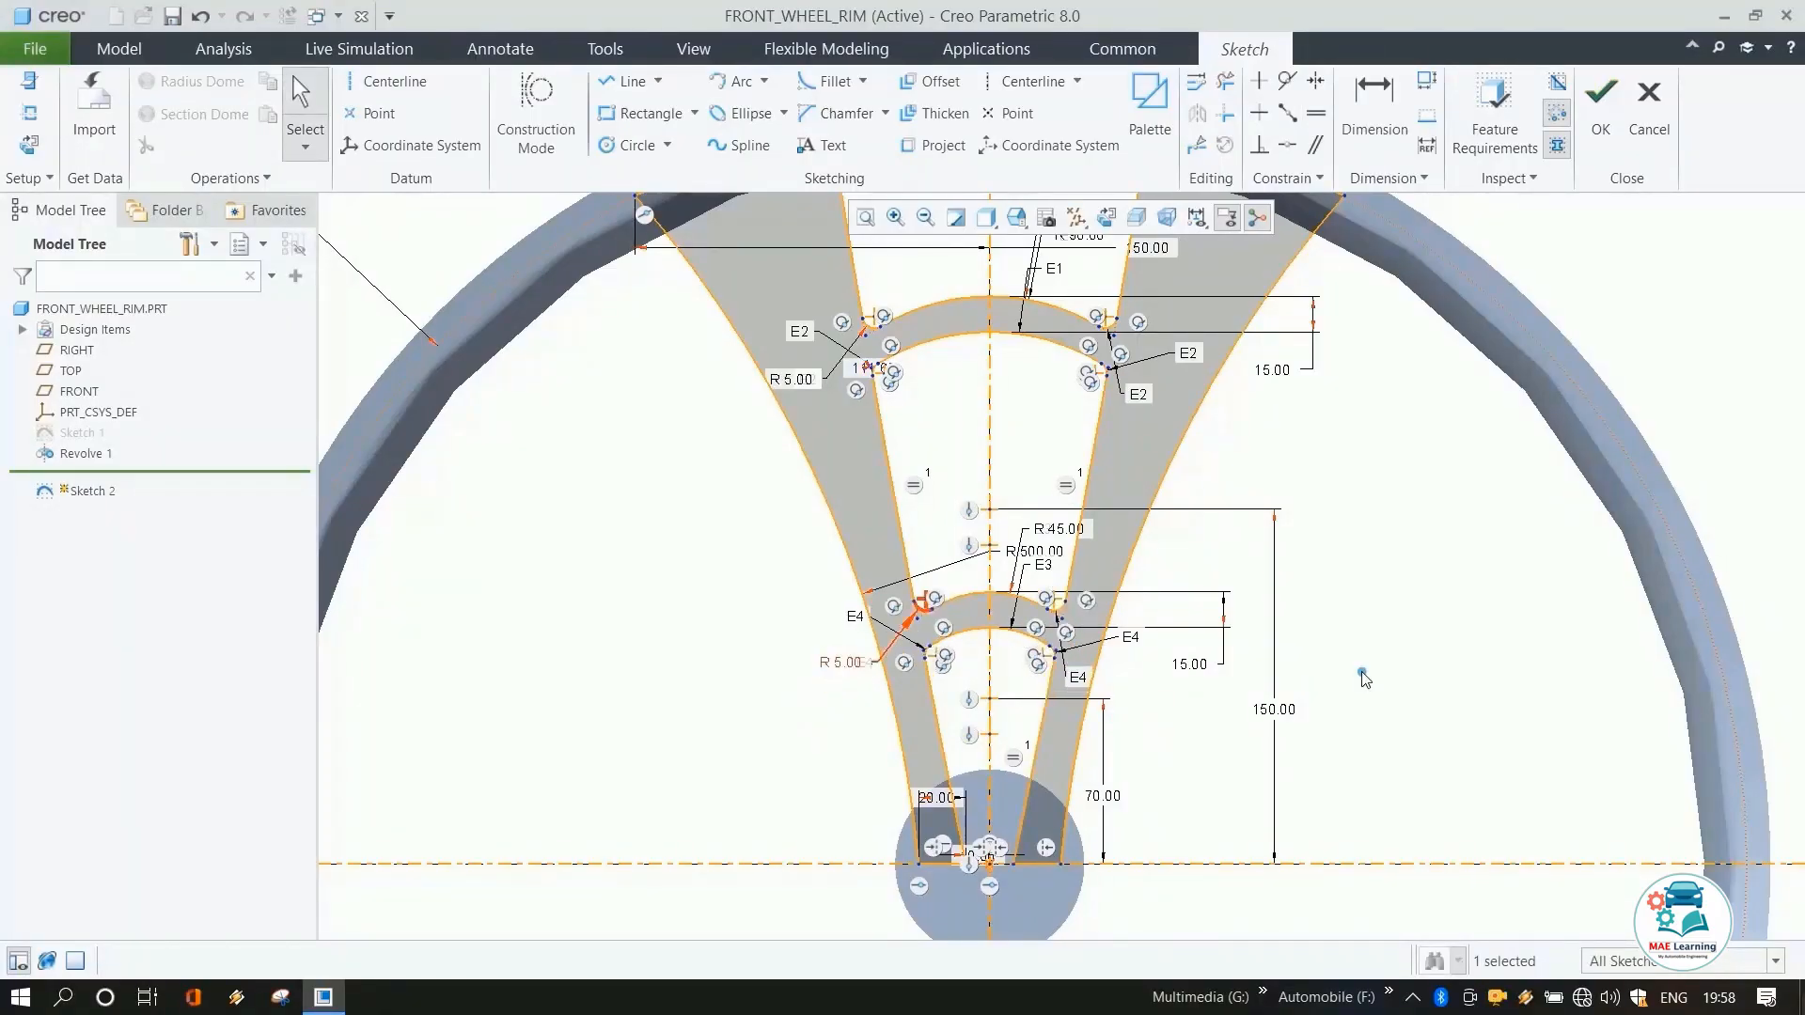
Finish the spoke sketch and extrude it symmetrically to a depth of 125 mm.
scroll(1261, 615, down, 5)
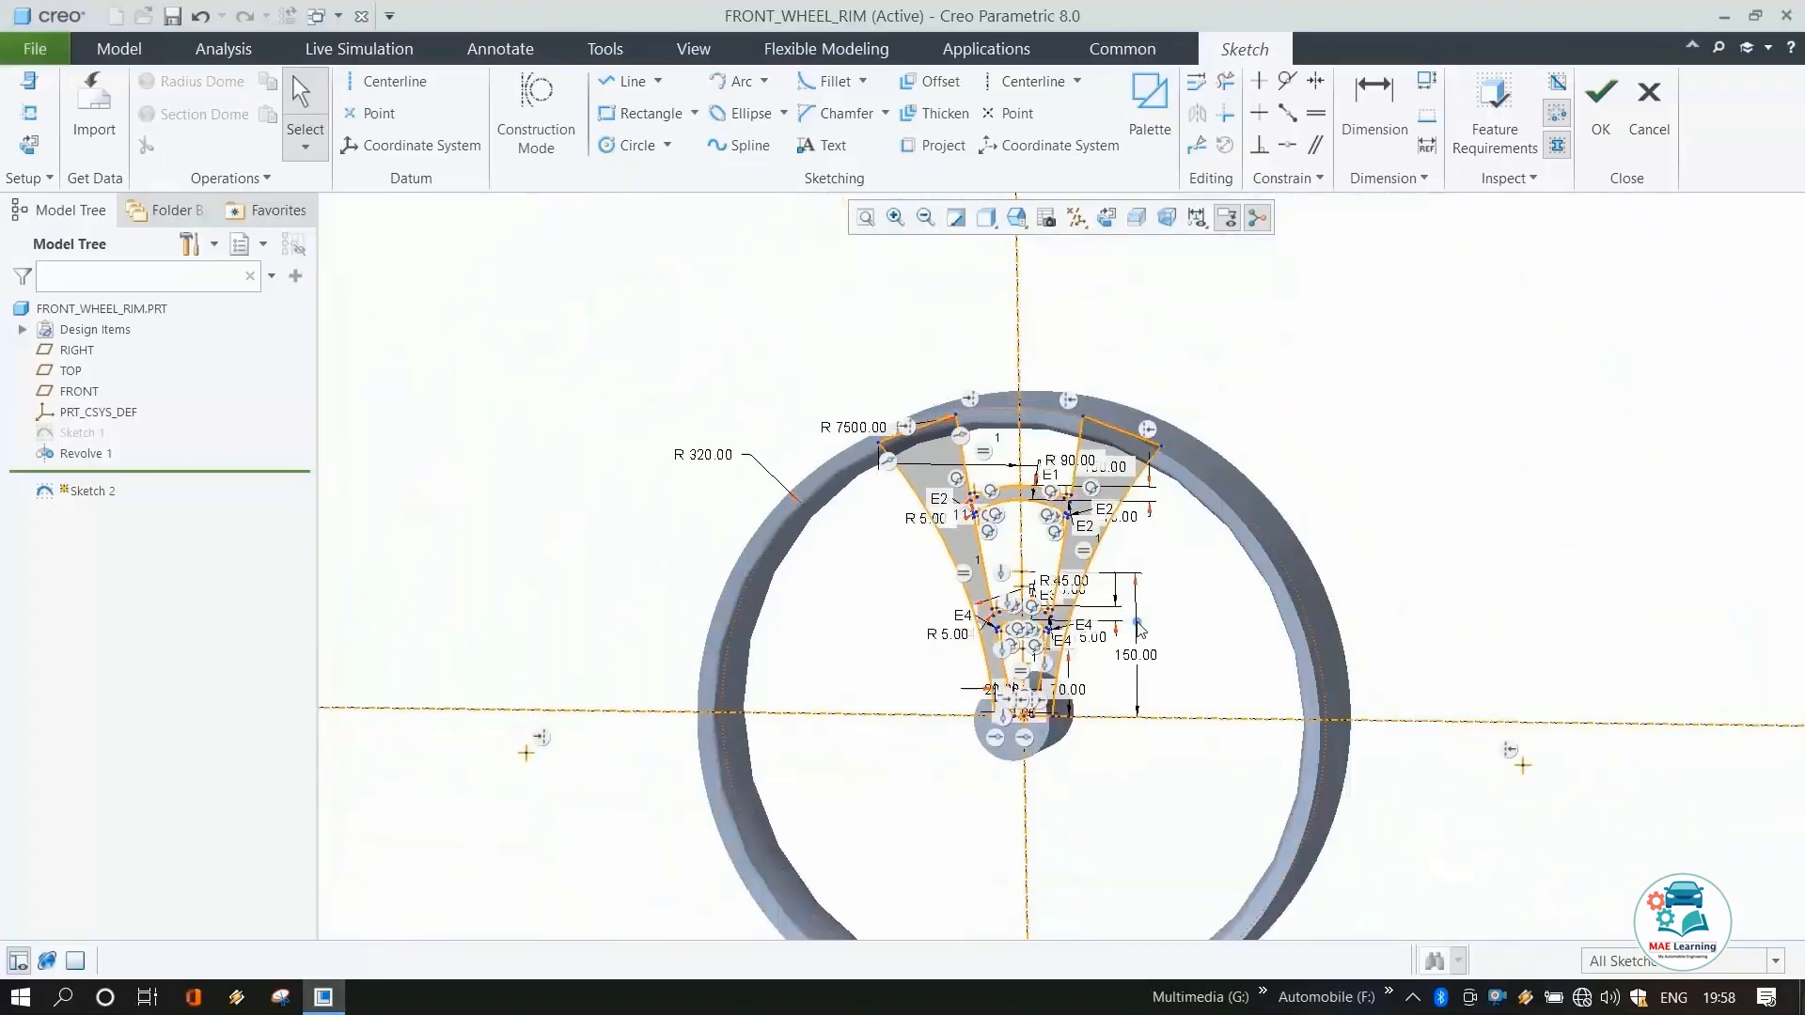
click(1617, 134)
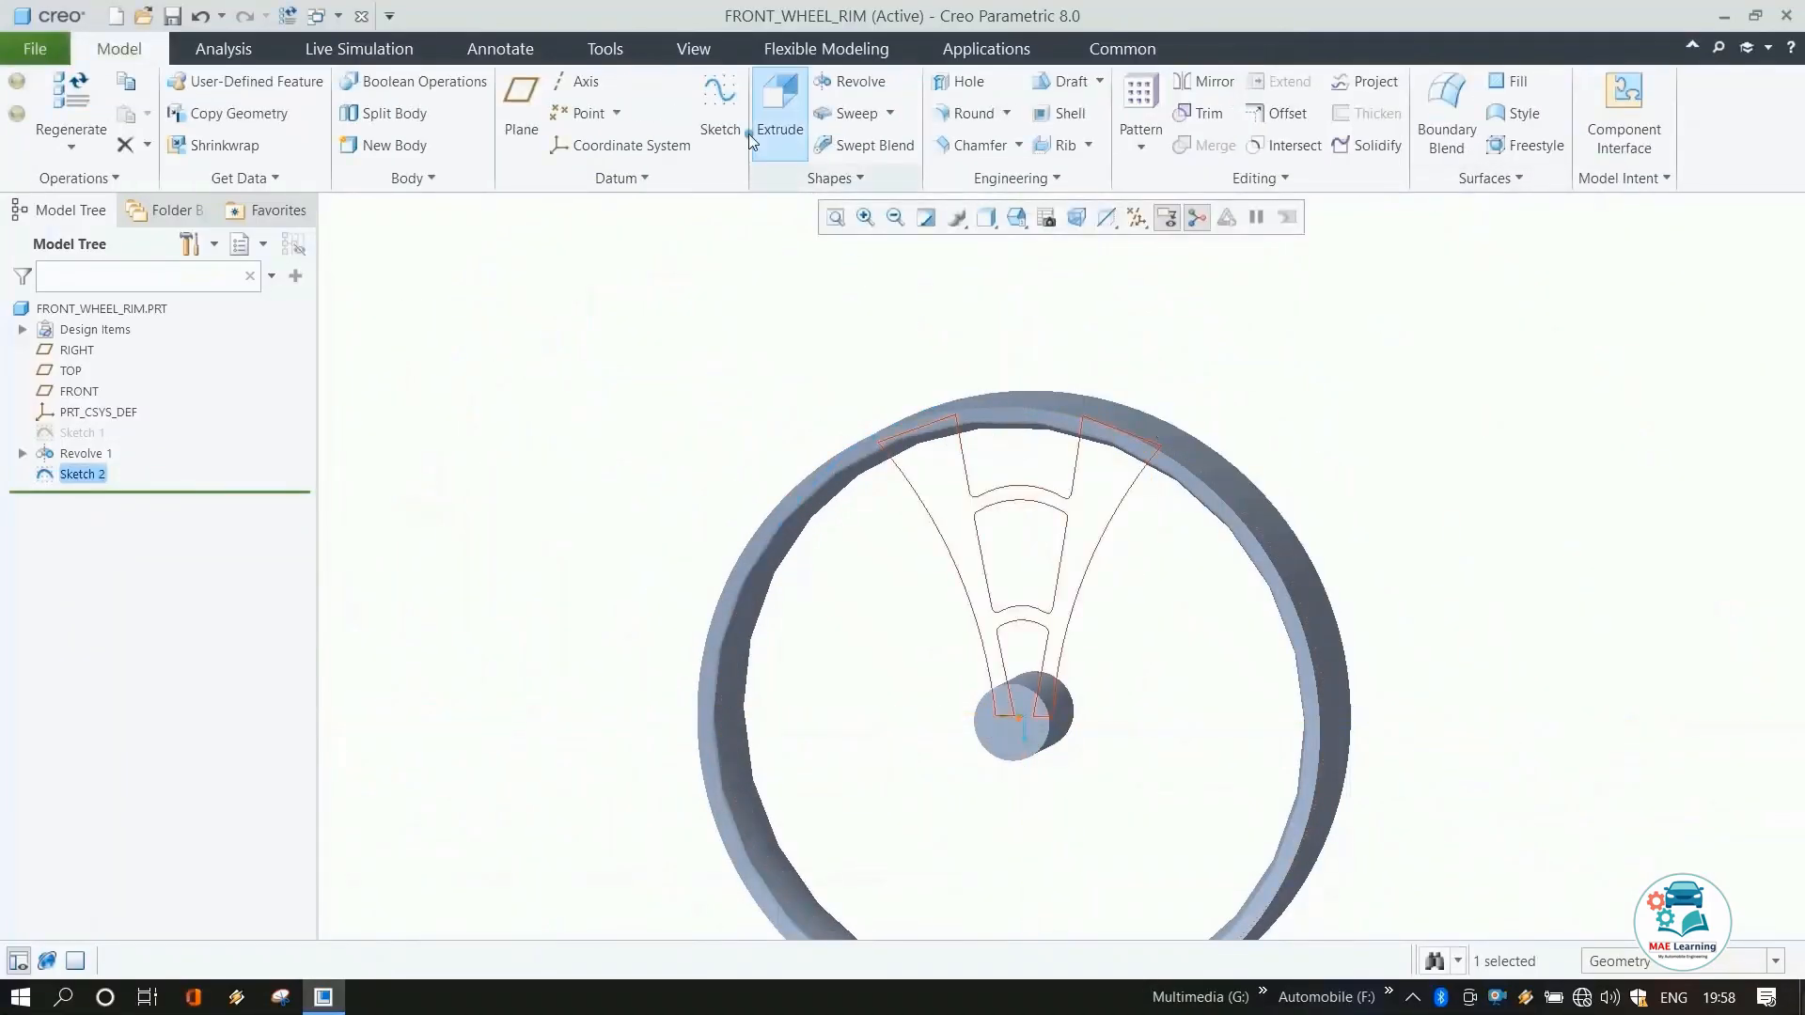
click(786, 135)
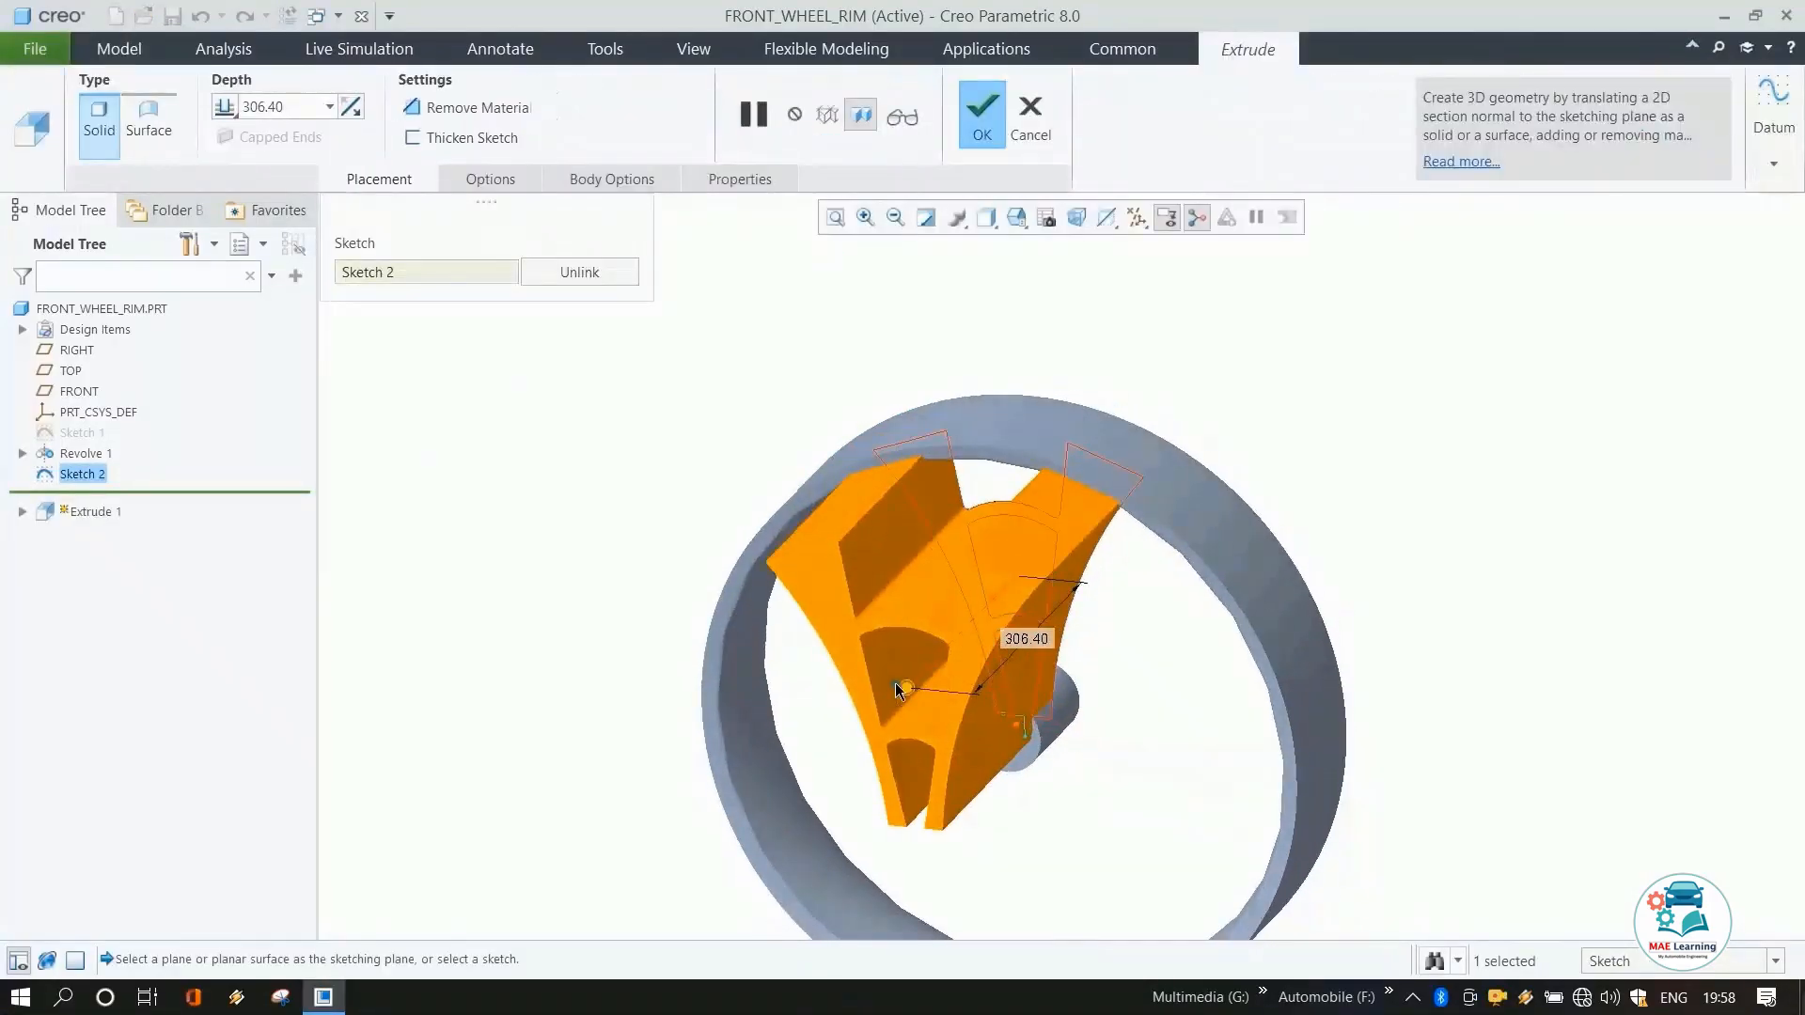
right_click(906, 689)
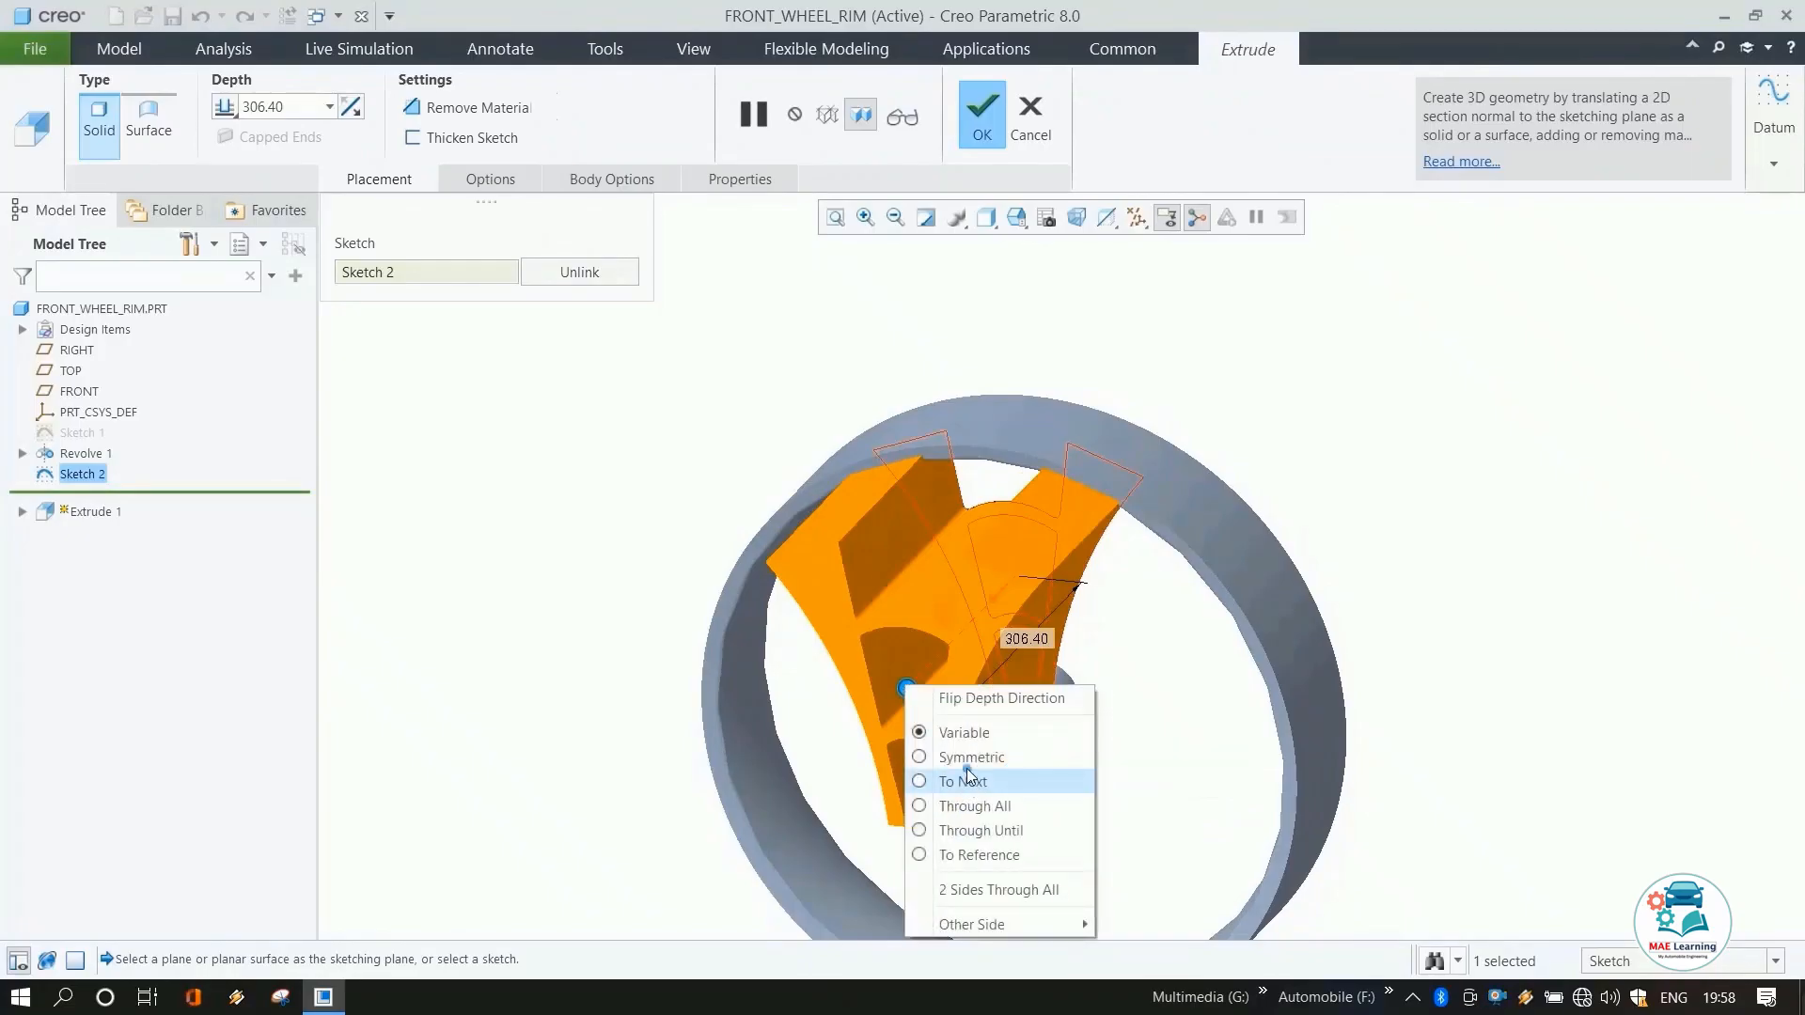
click(940, 752)
double_click(1081, 583)
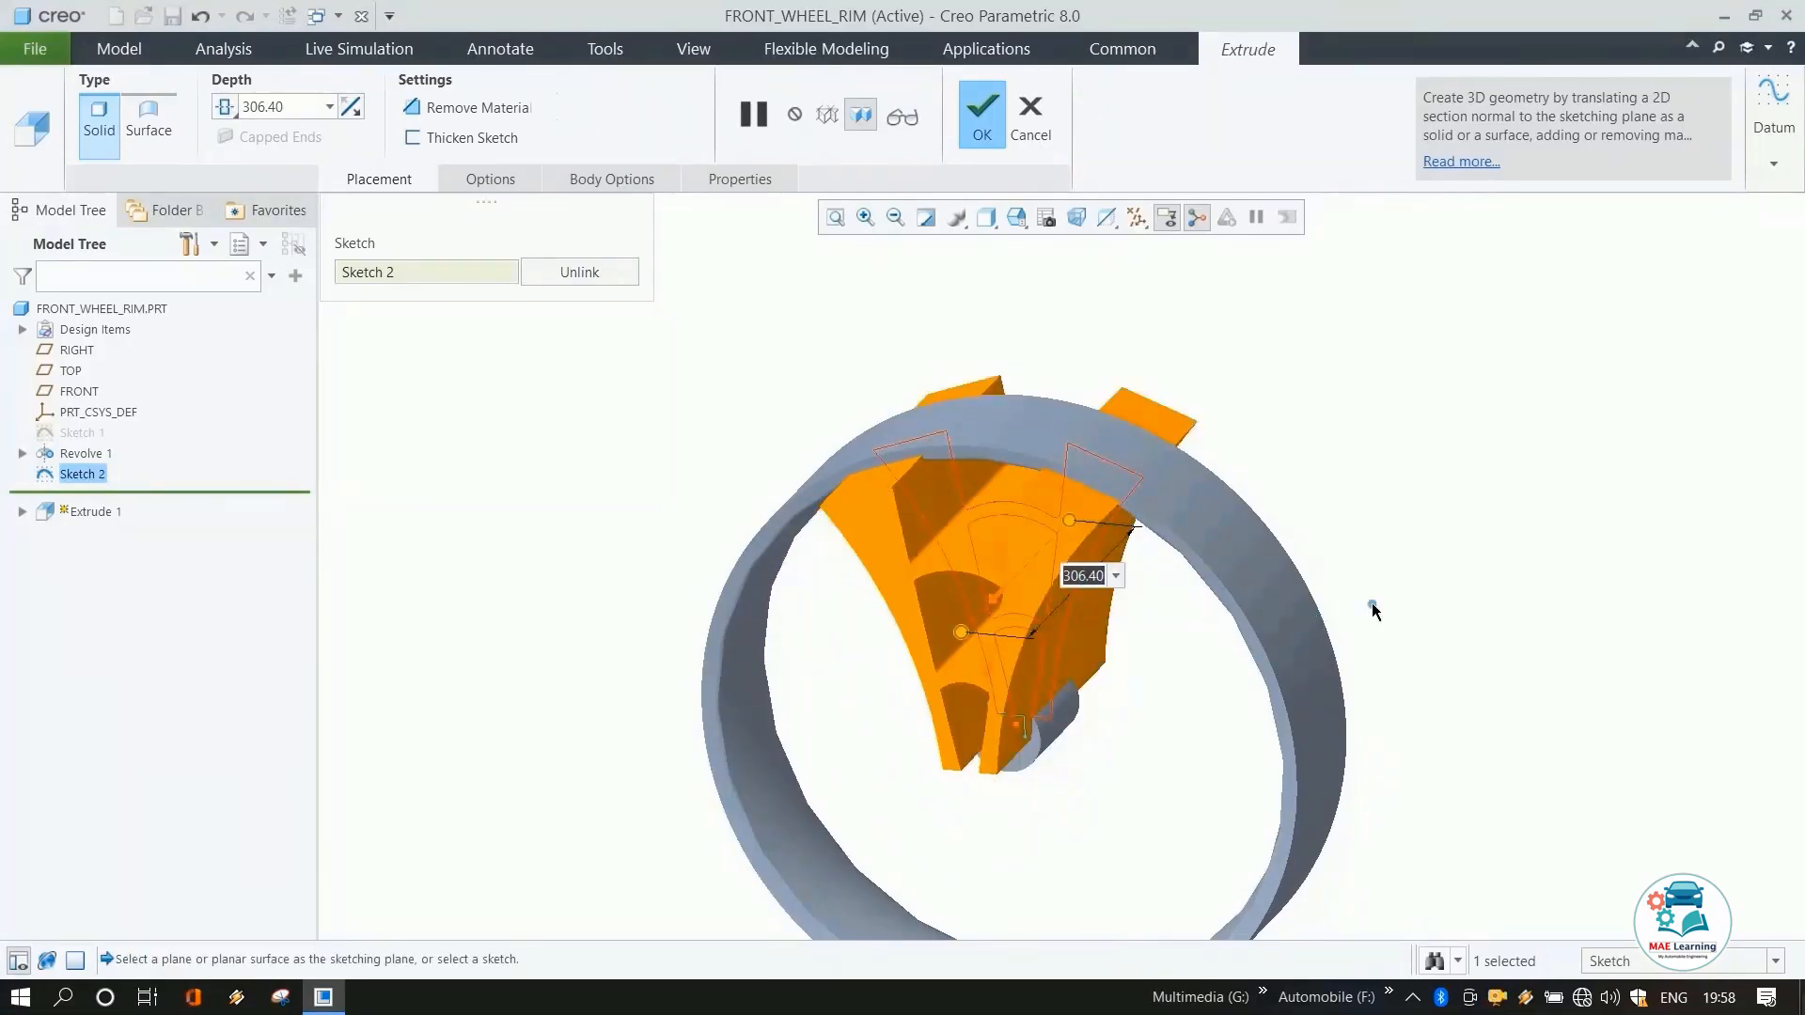
text(125)
key(Return)
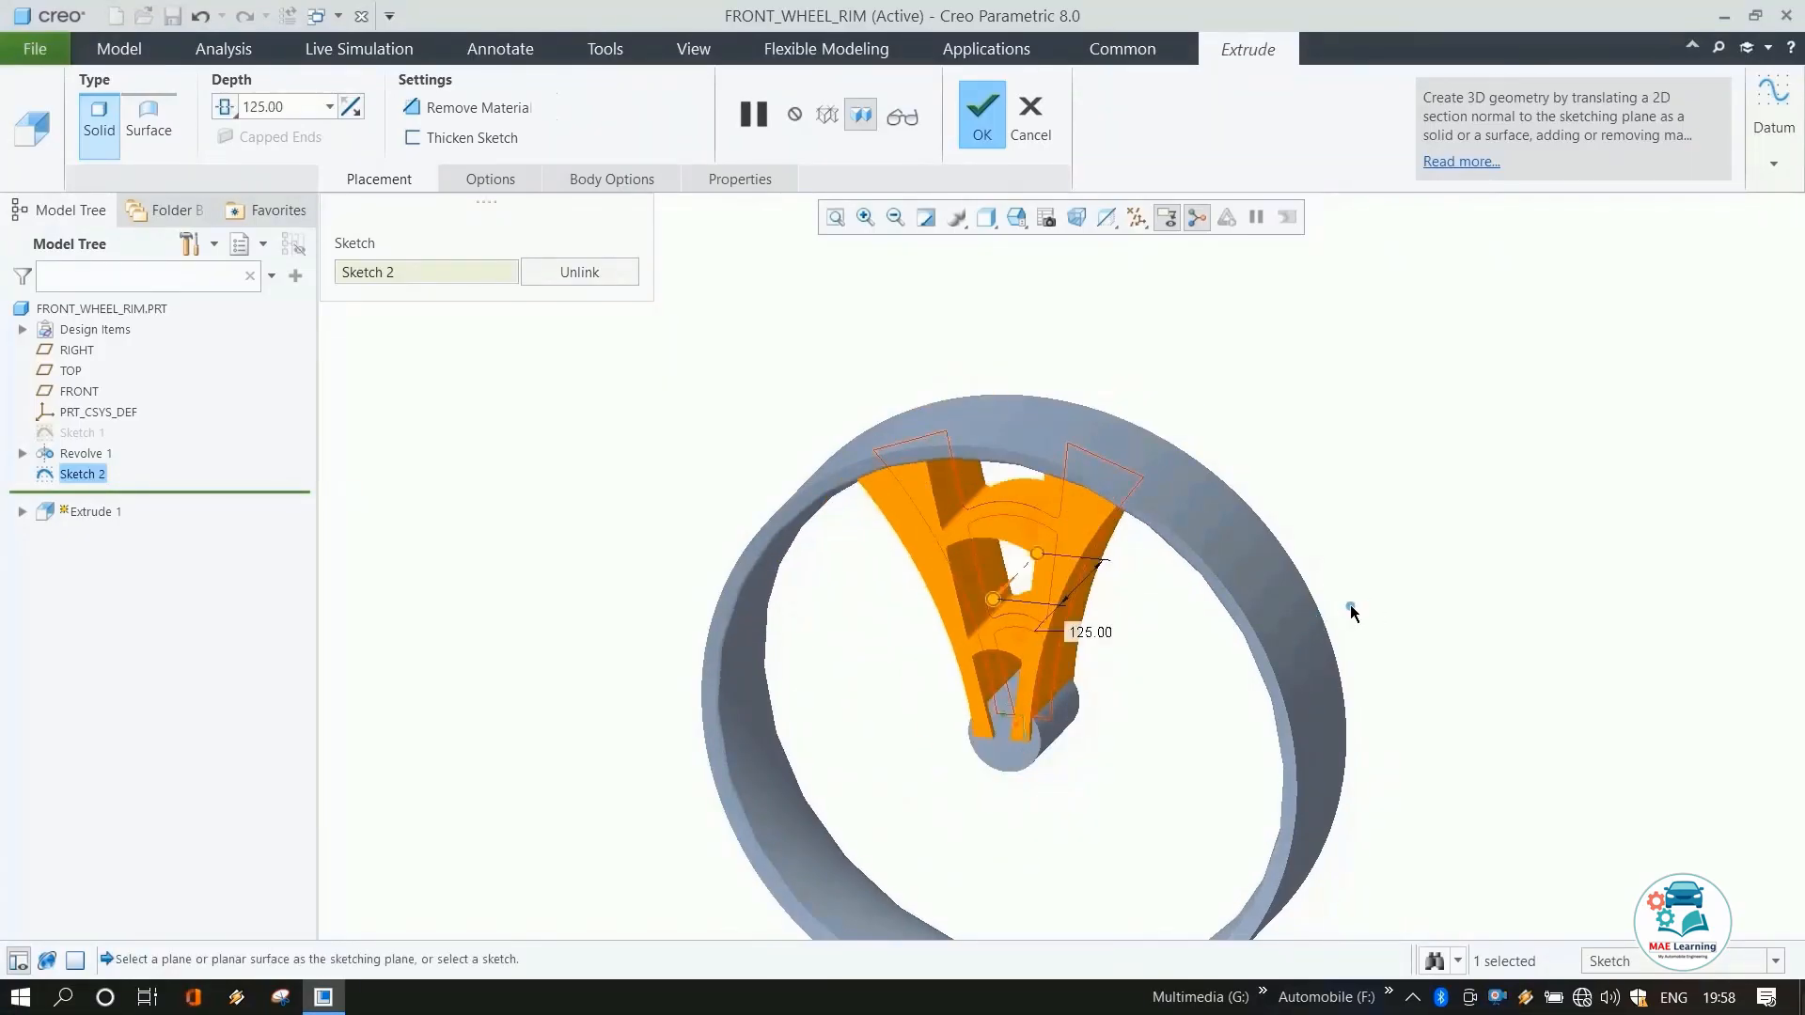
middle_click(1343, 527)
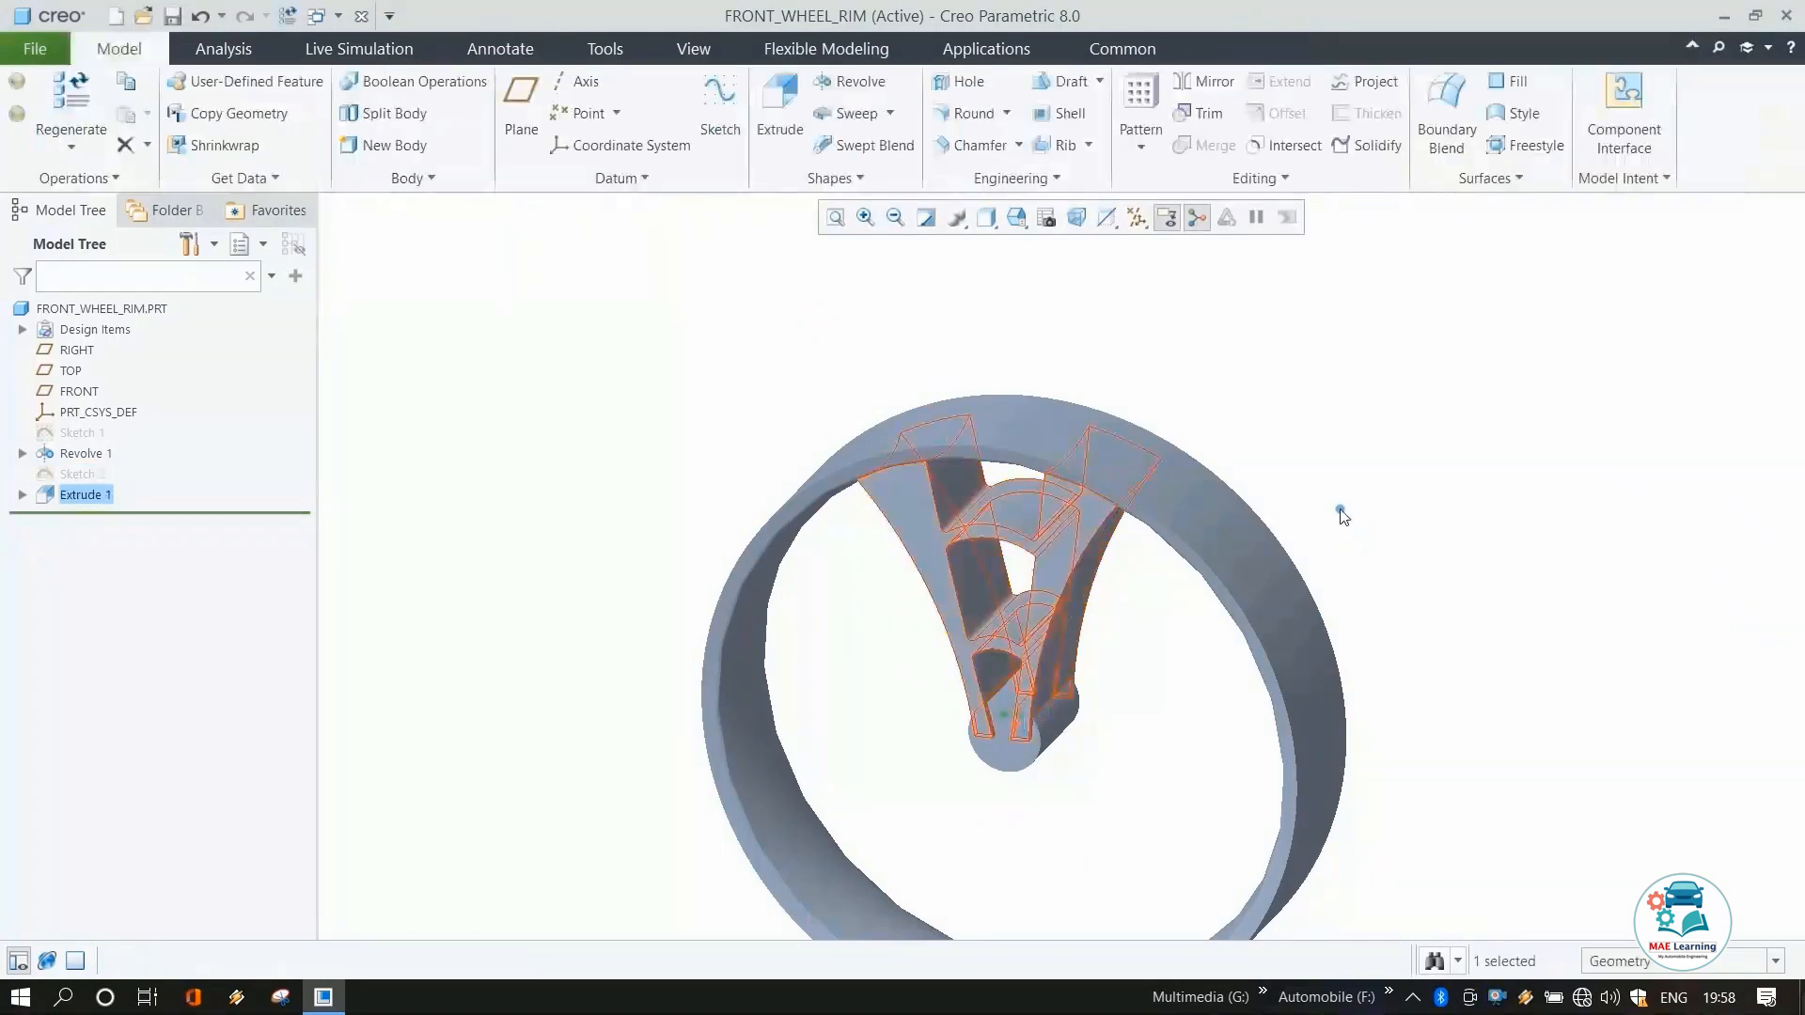
Pattern the spoke extrusion around the central axis with 3 members over a 360° angular extent.
click(1137, 217)
click(1137, 271)
click(1140, 108)
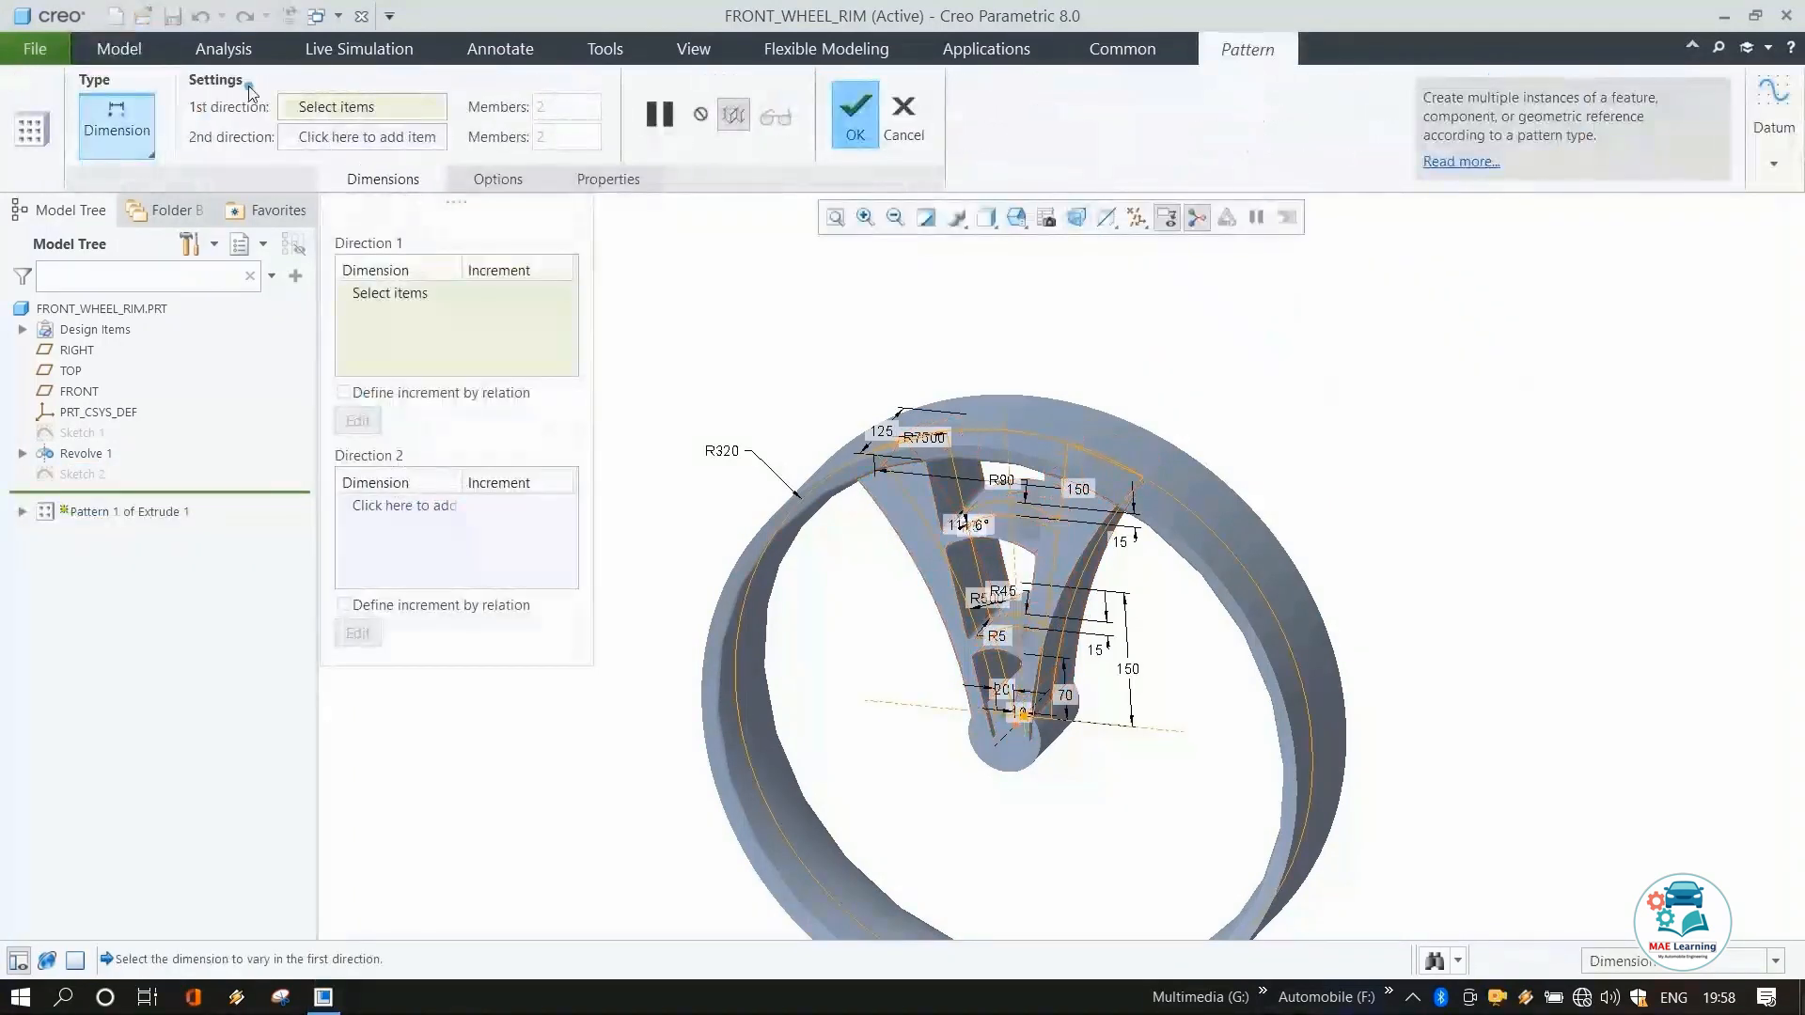
click(121, 127)
click(137, 222)
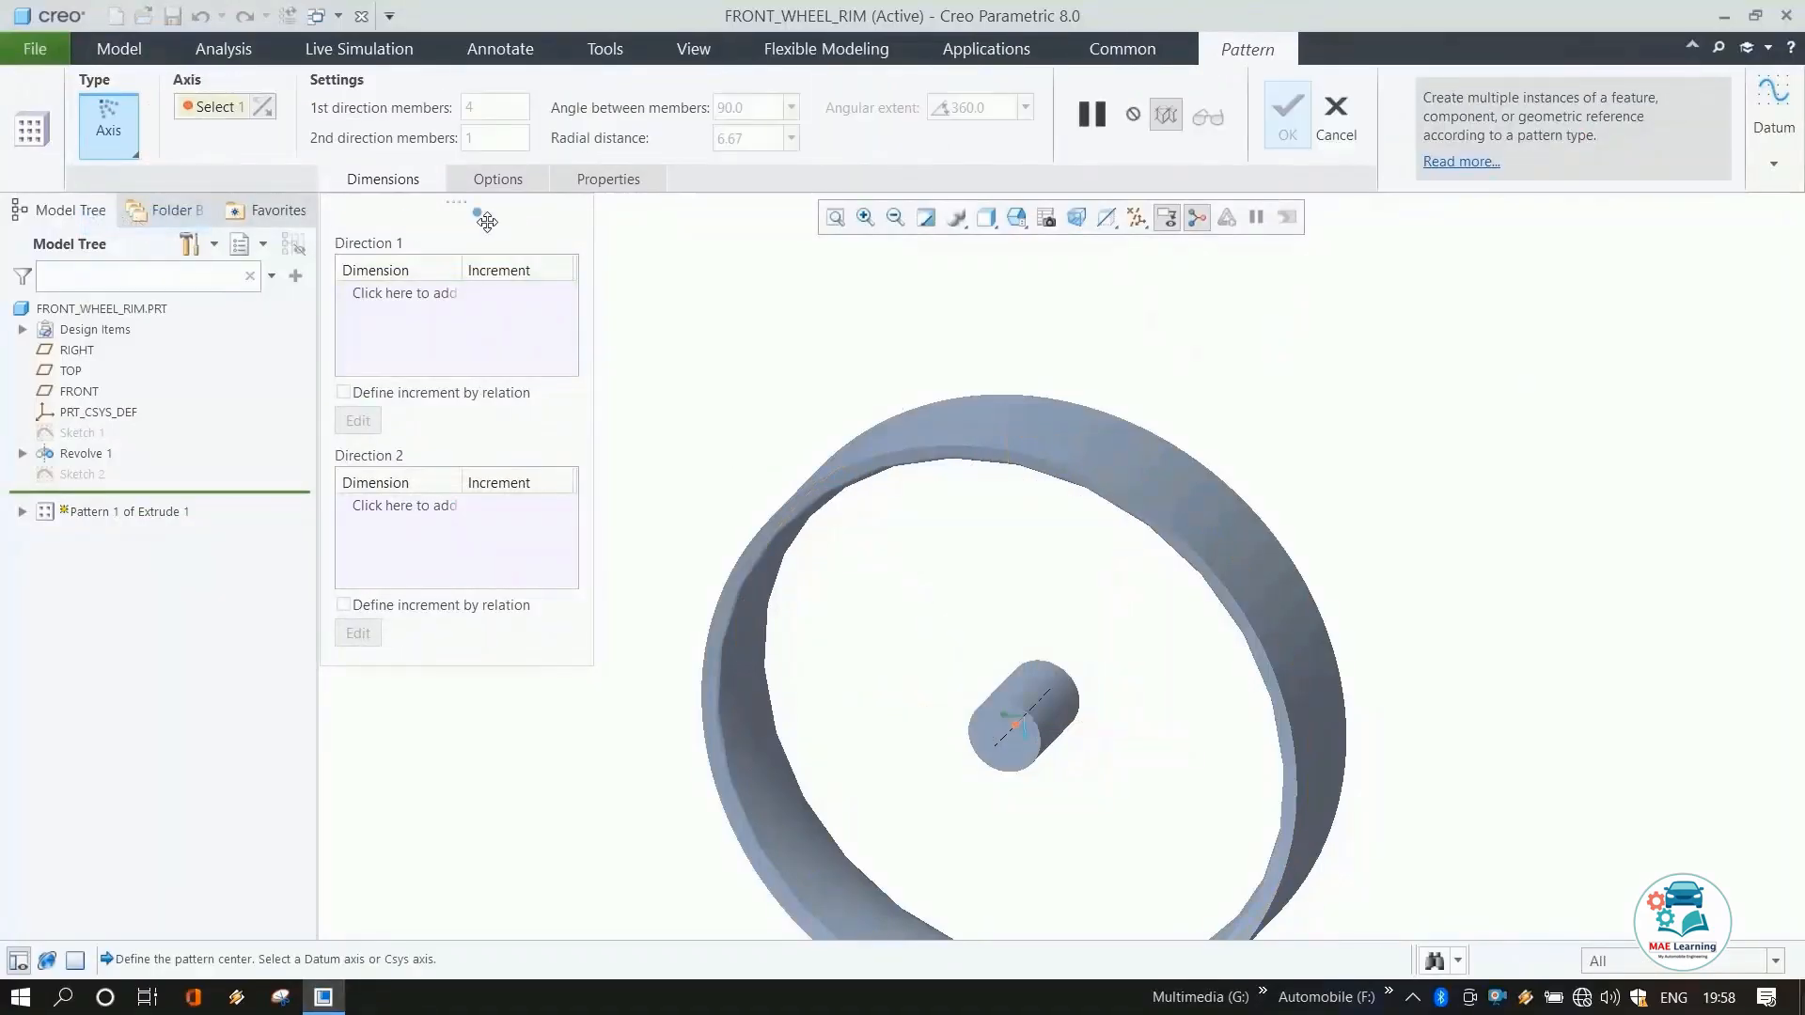
click(1004, 743)
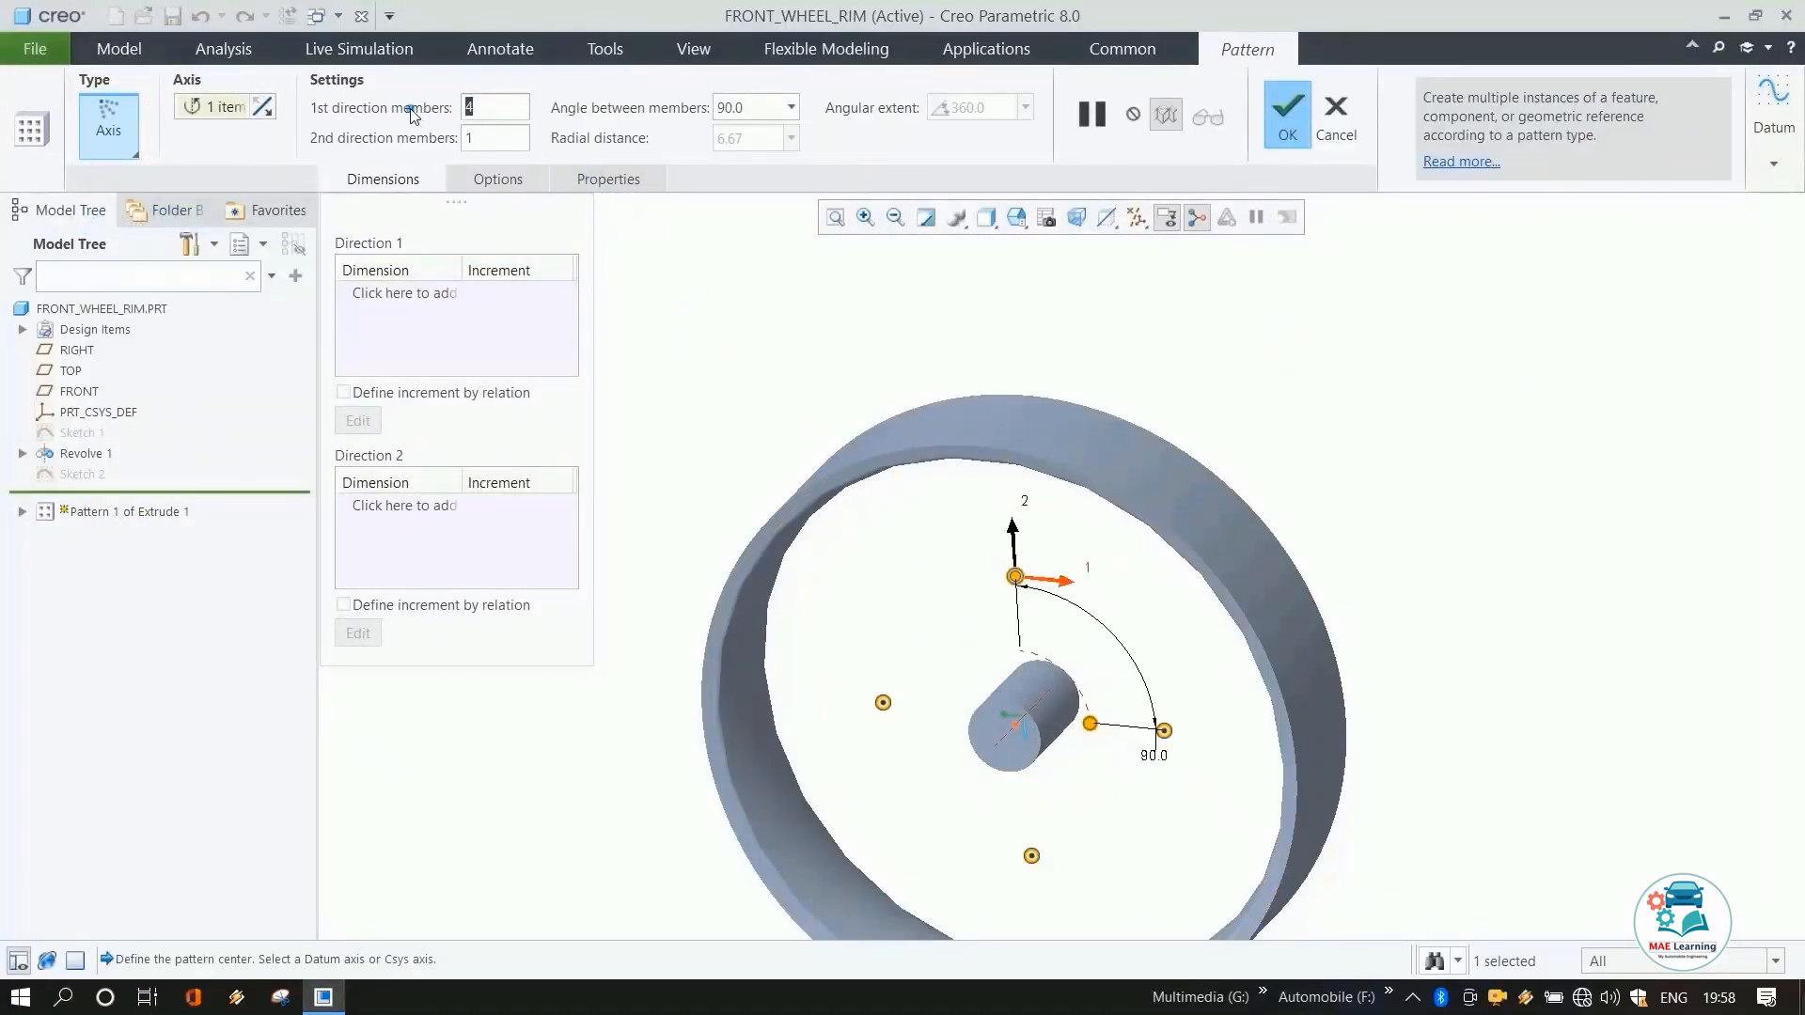
text(3)
key(Return)
click(825, 108)
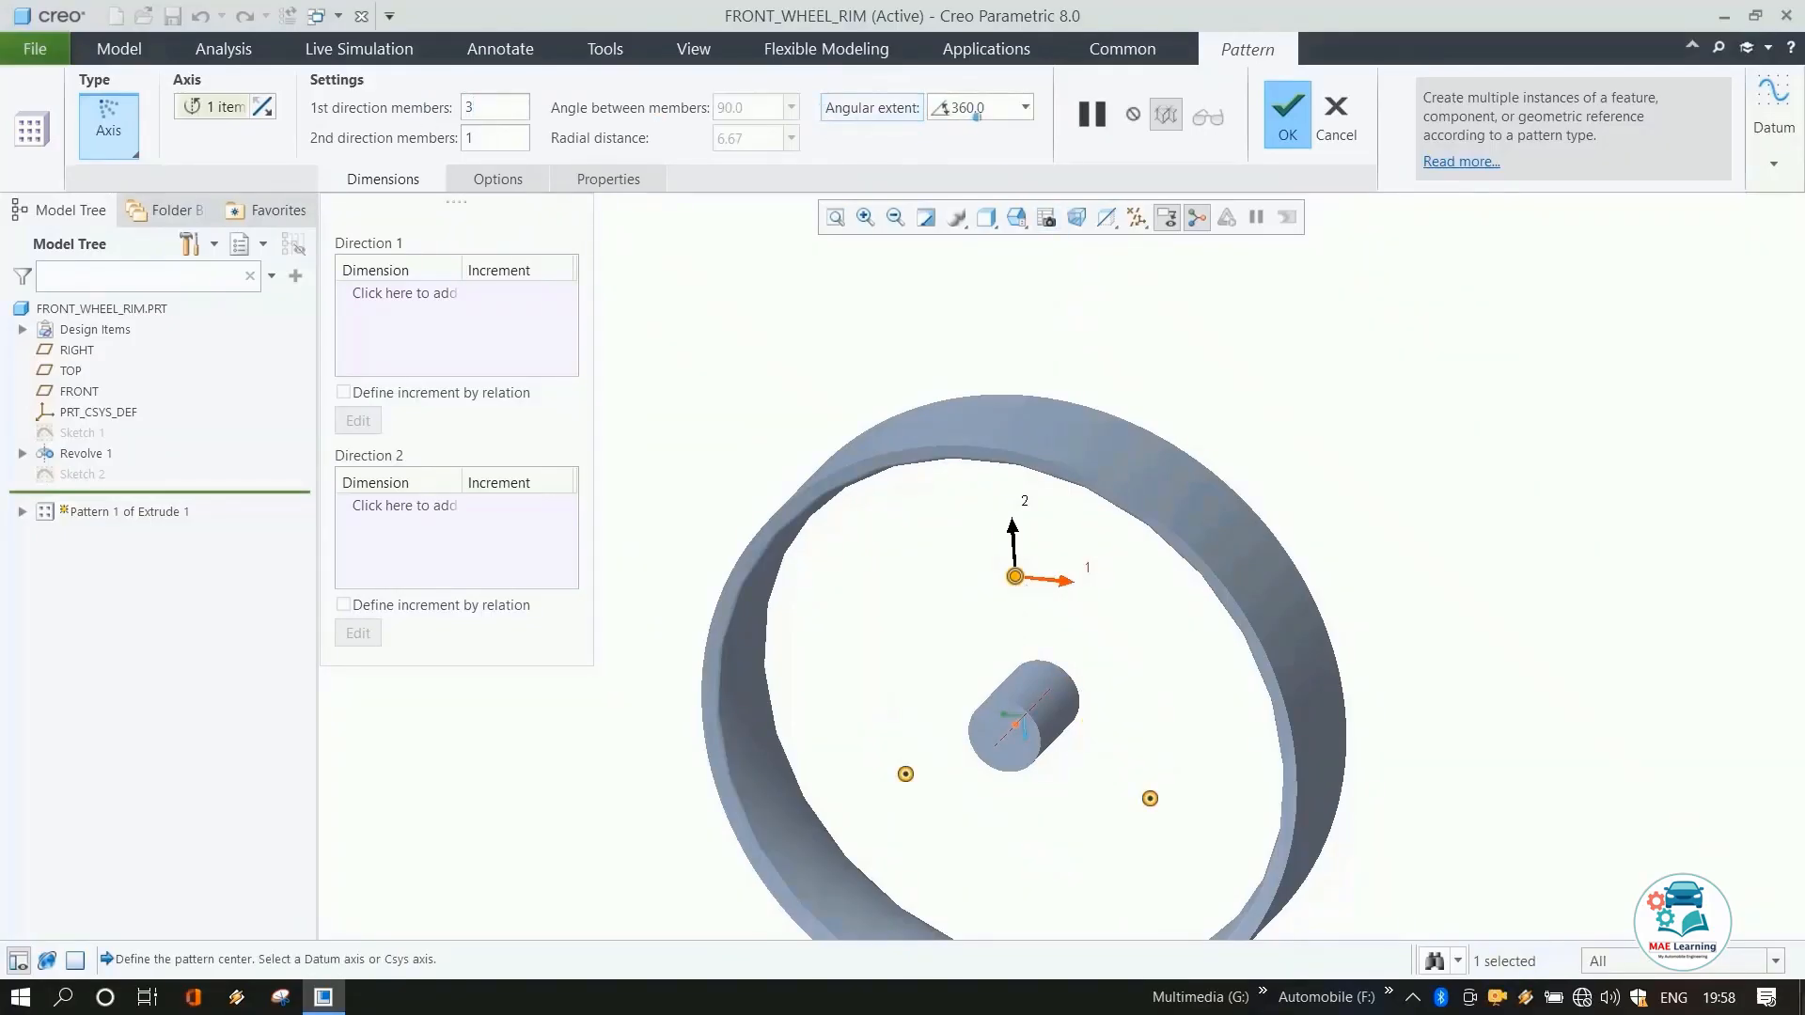
click(1290, 121)
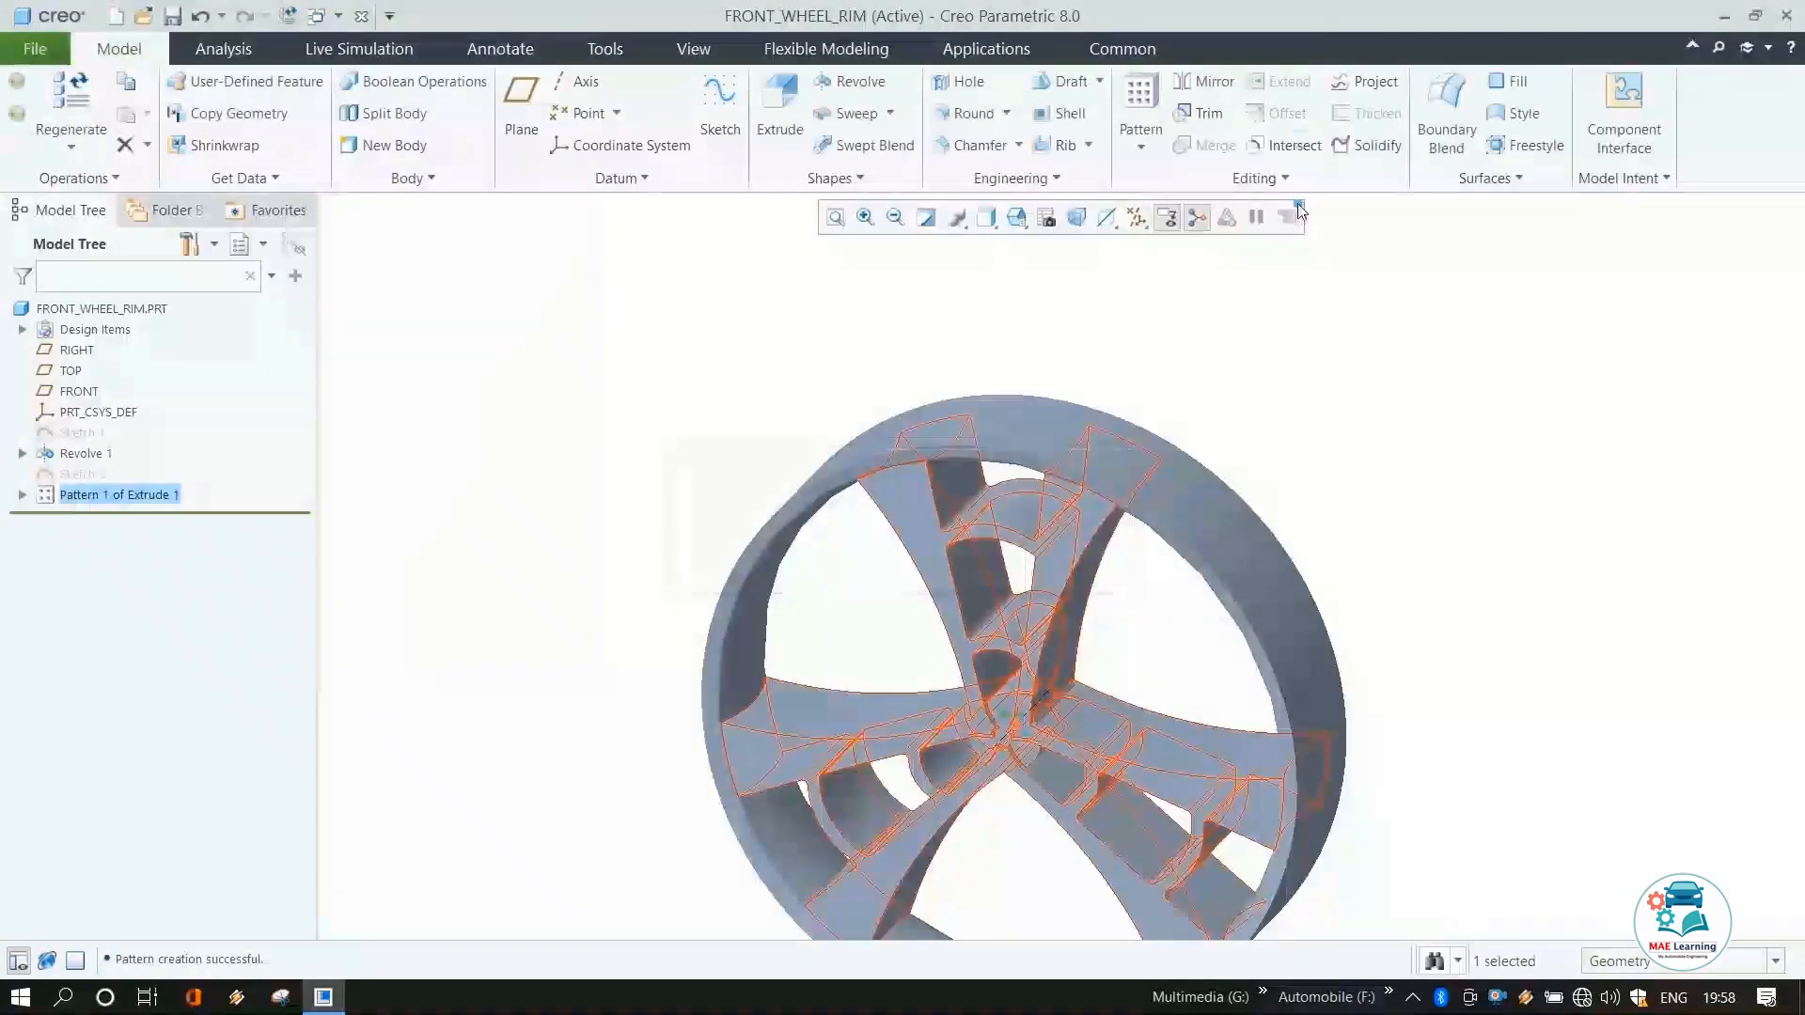
Start a new sketch on the FRONT plane and draw a horizontal centerline through the origin.
middle_drag(1189, 415, 1237, 414)
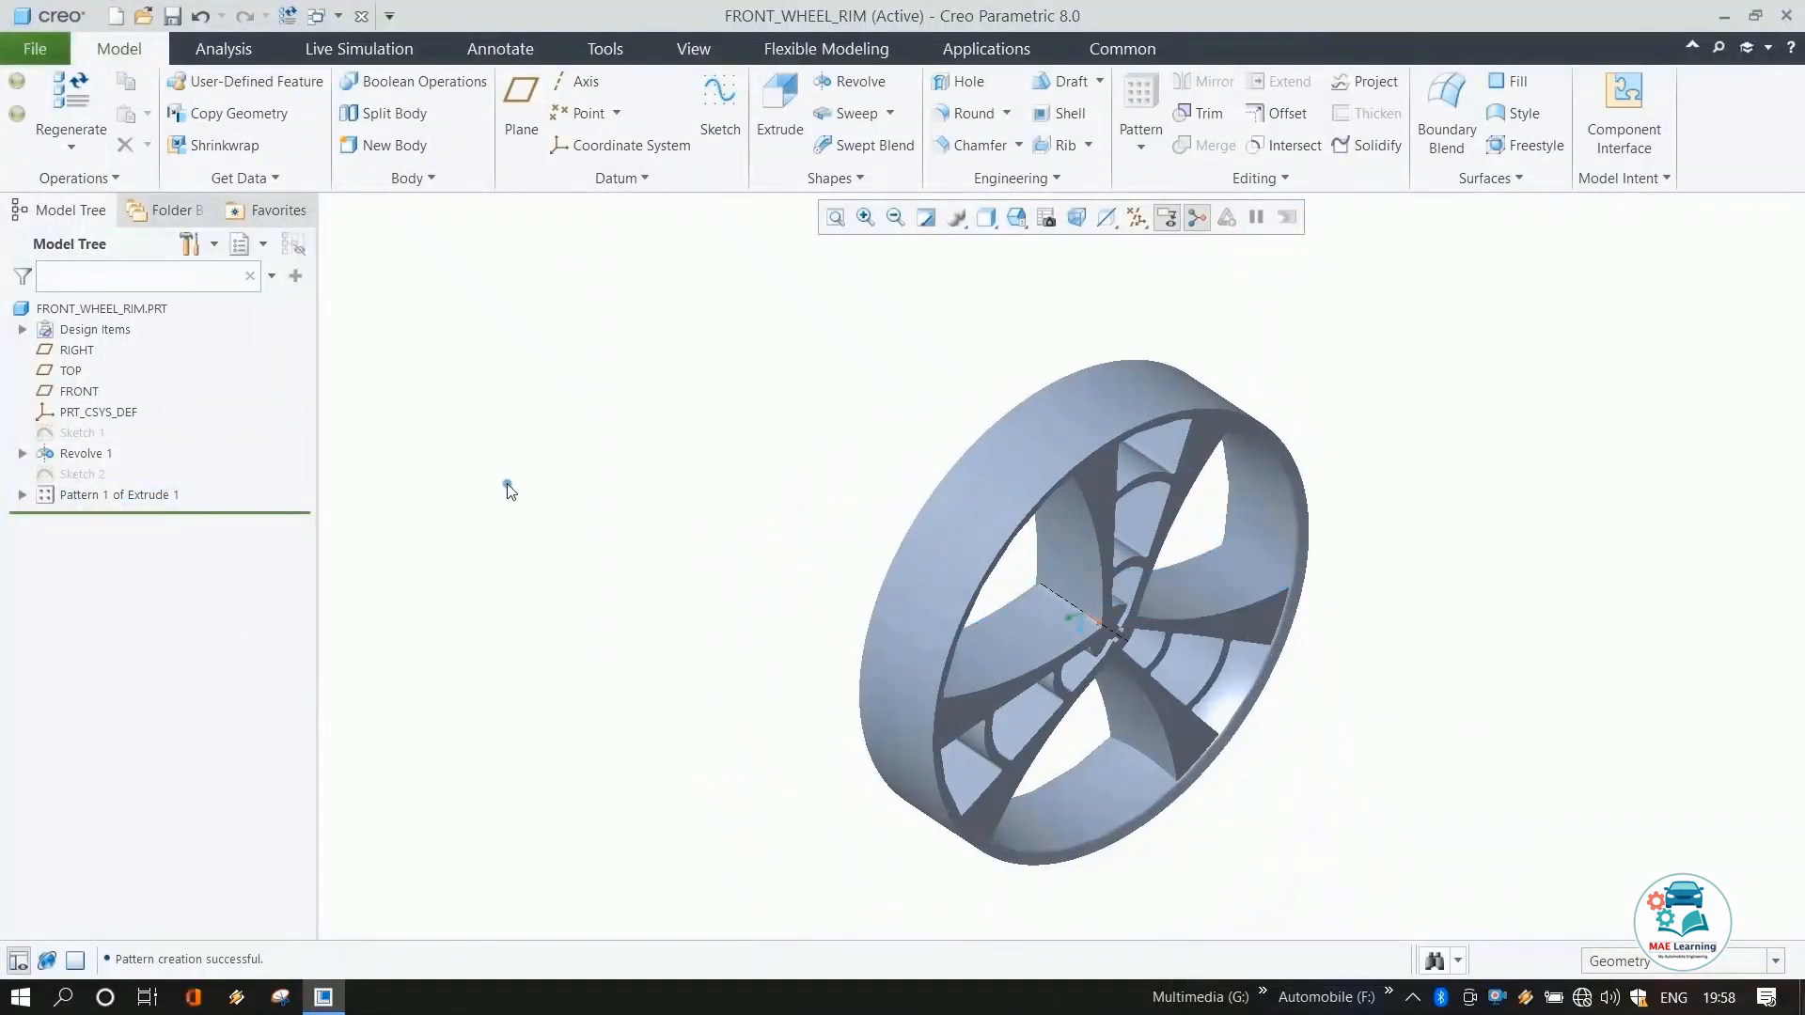
click(74, 393)
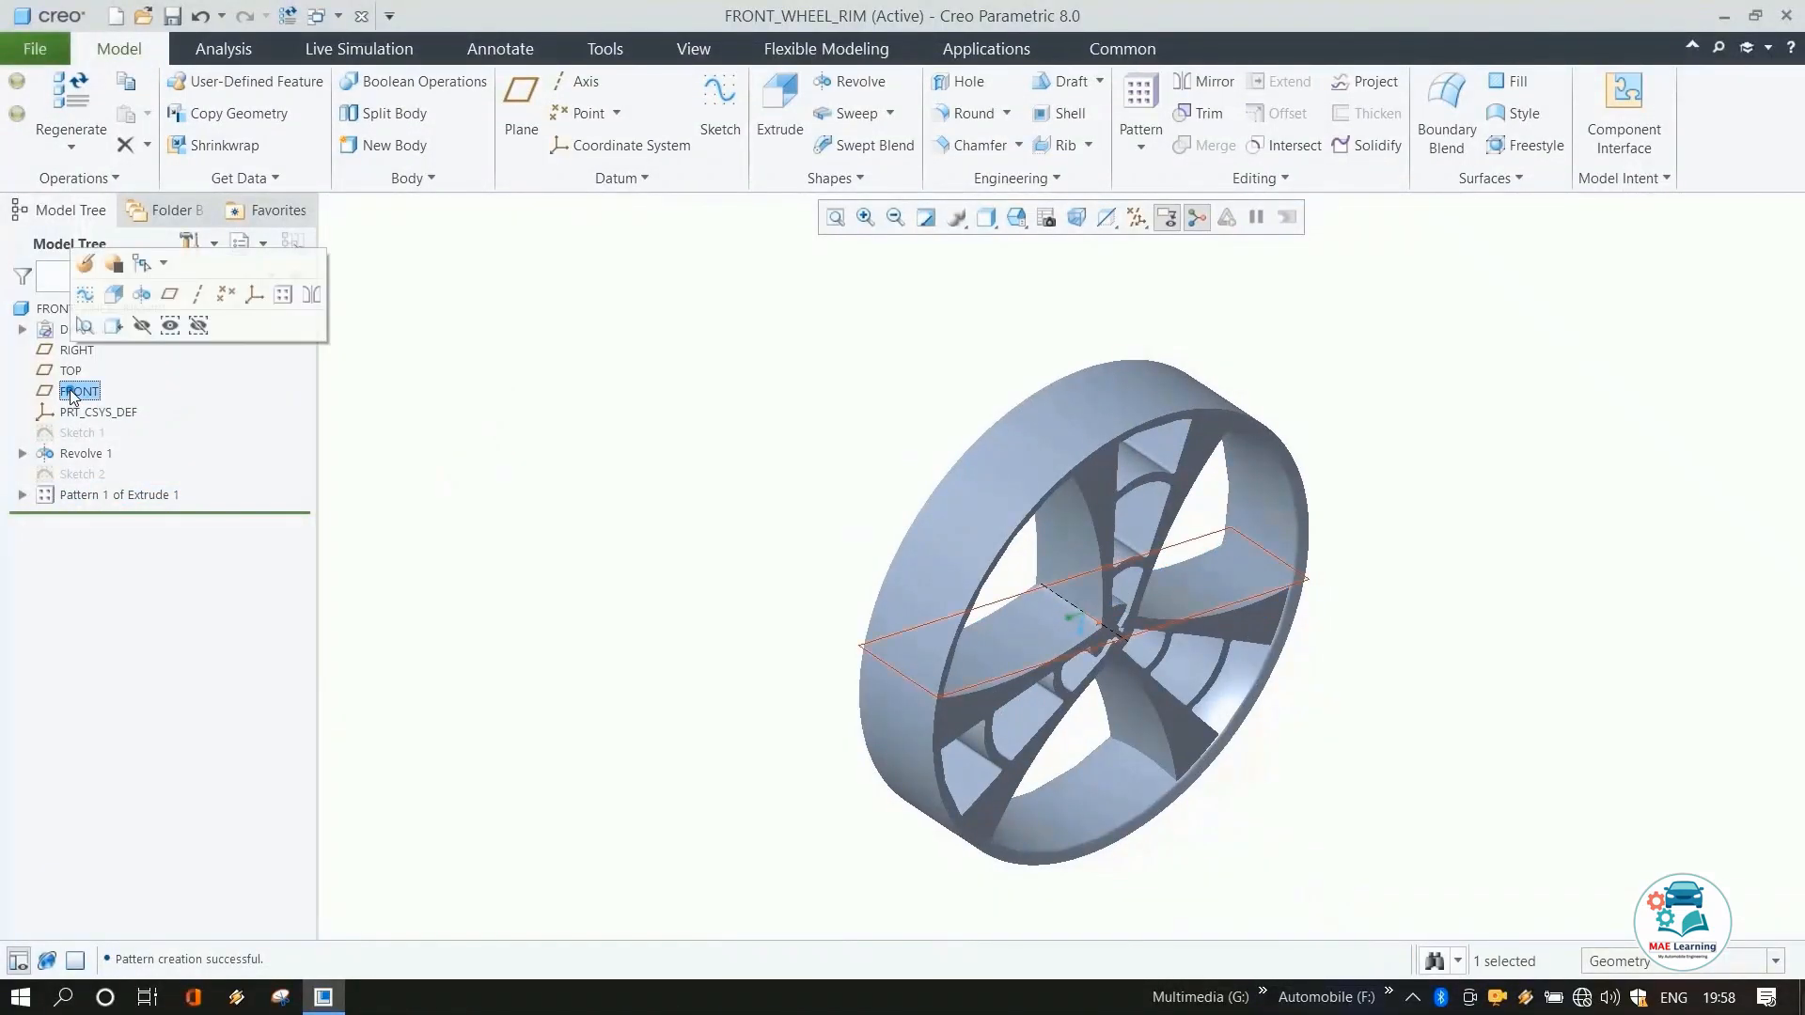
click(84, 294)
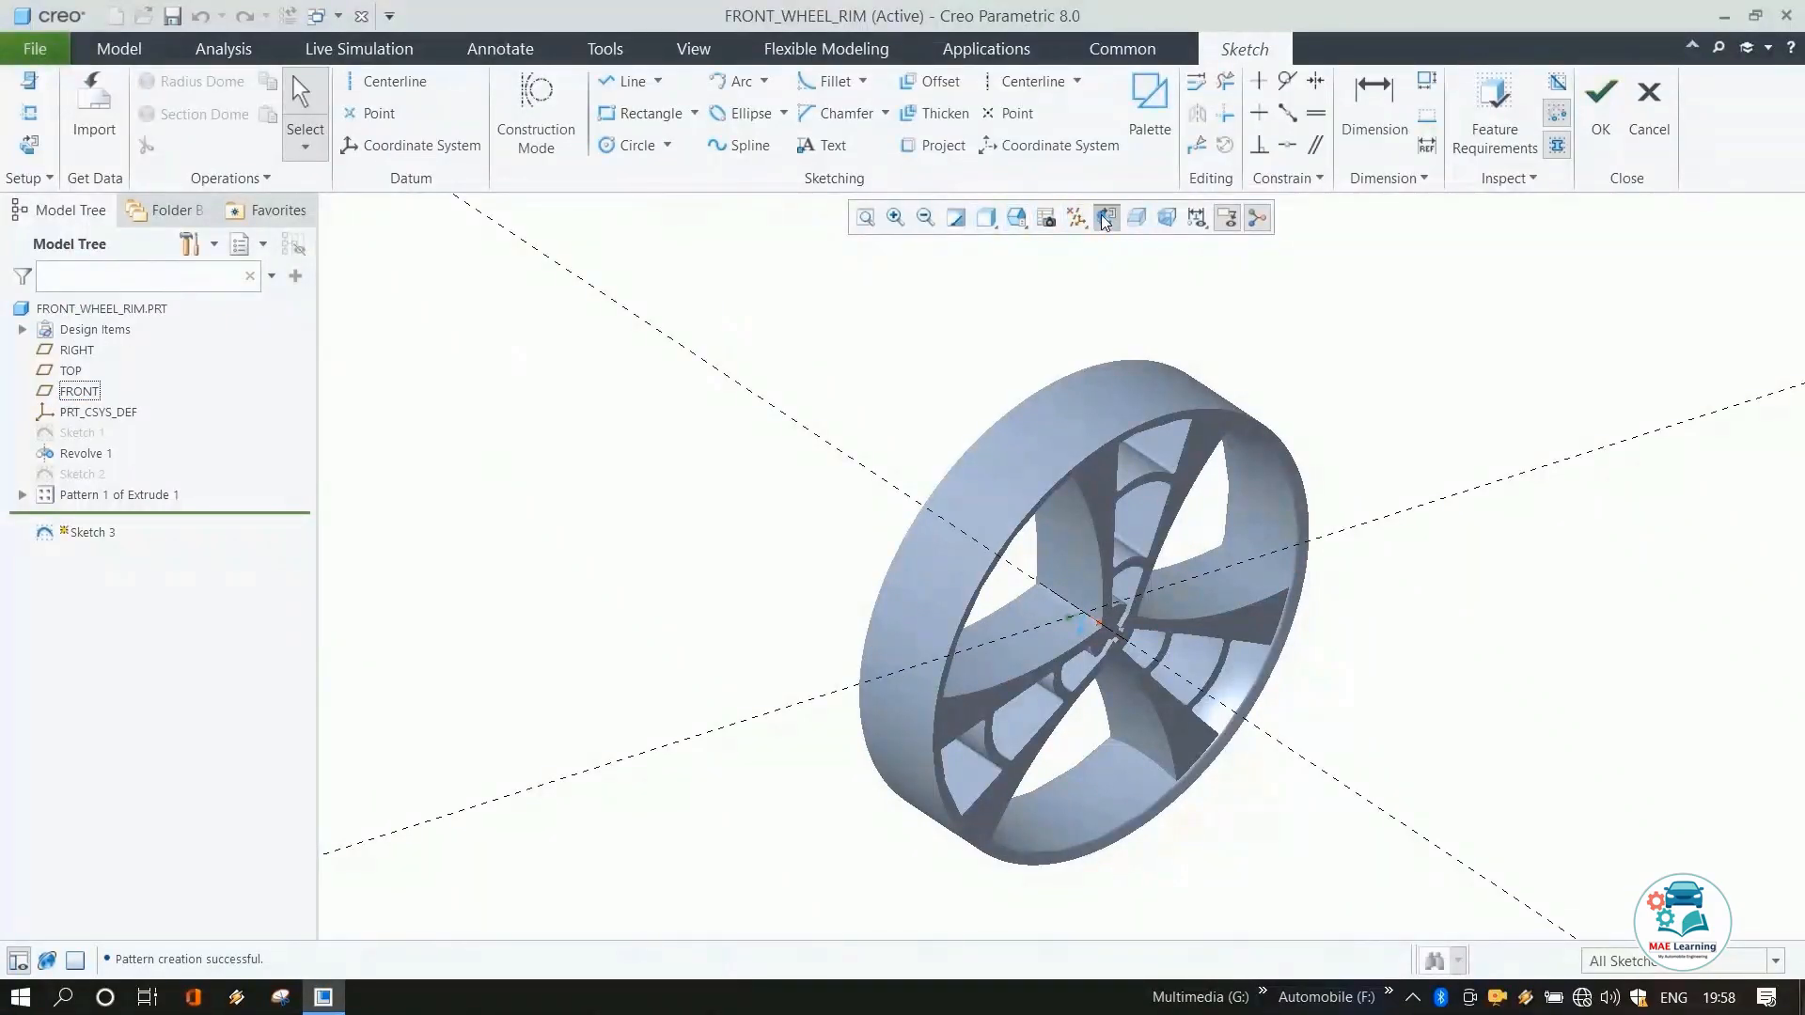
click(1106, 218)
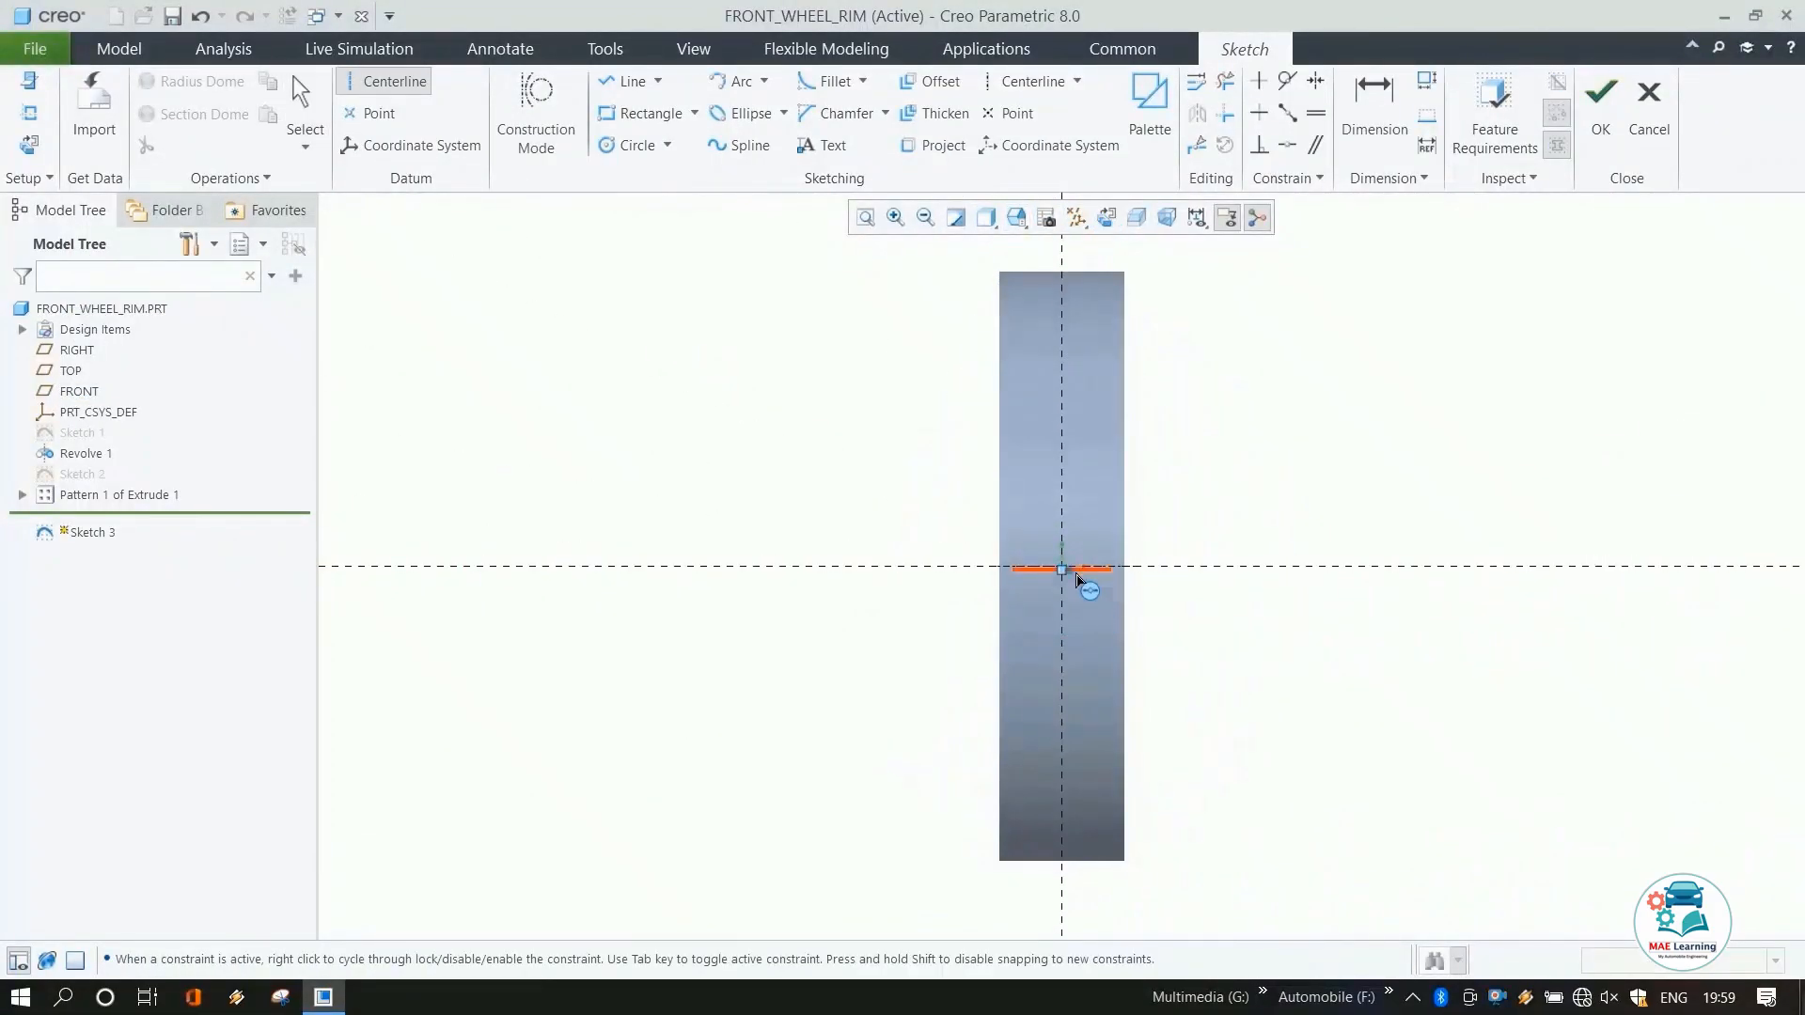
scroll(1069, 574, down, 5)
click(1065, 572)
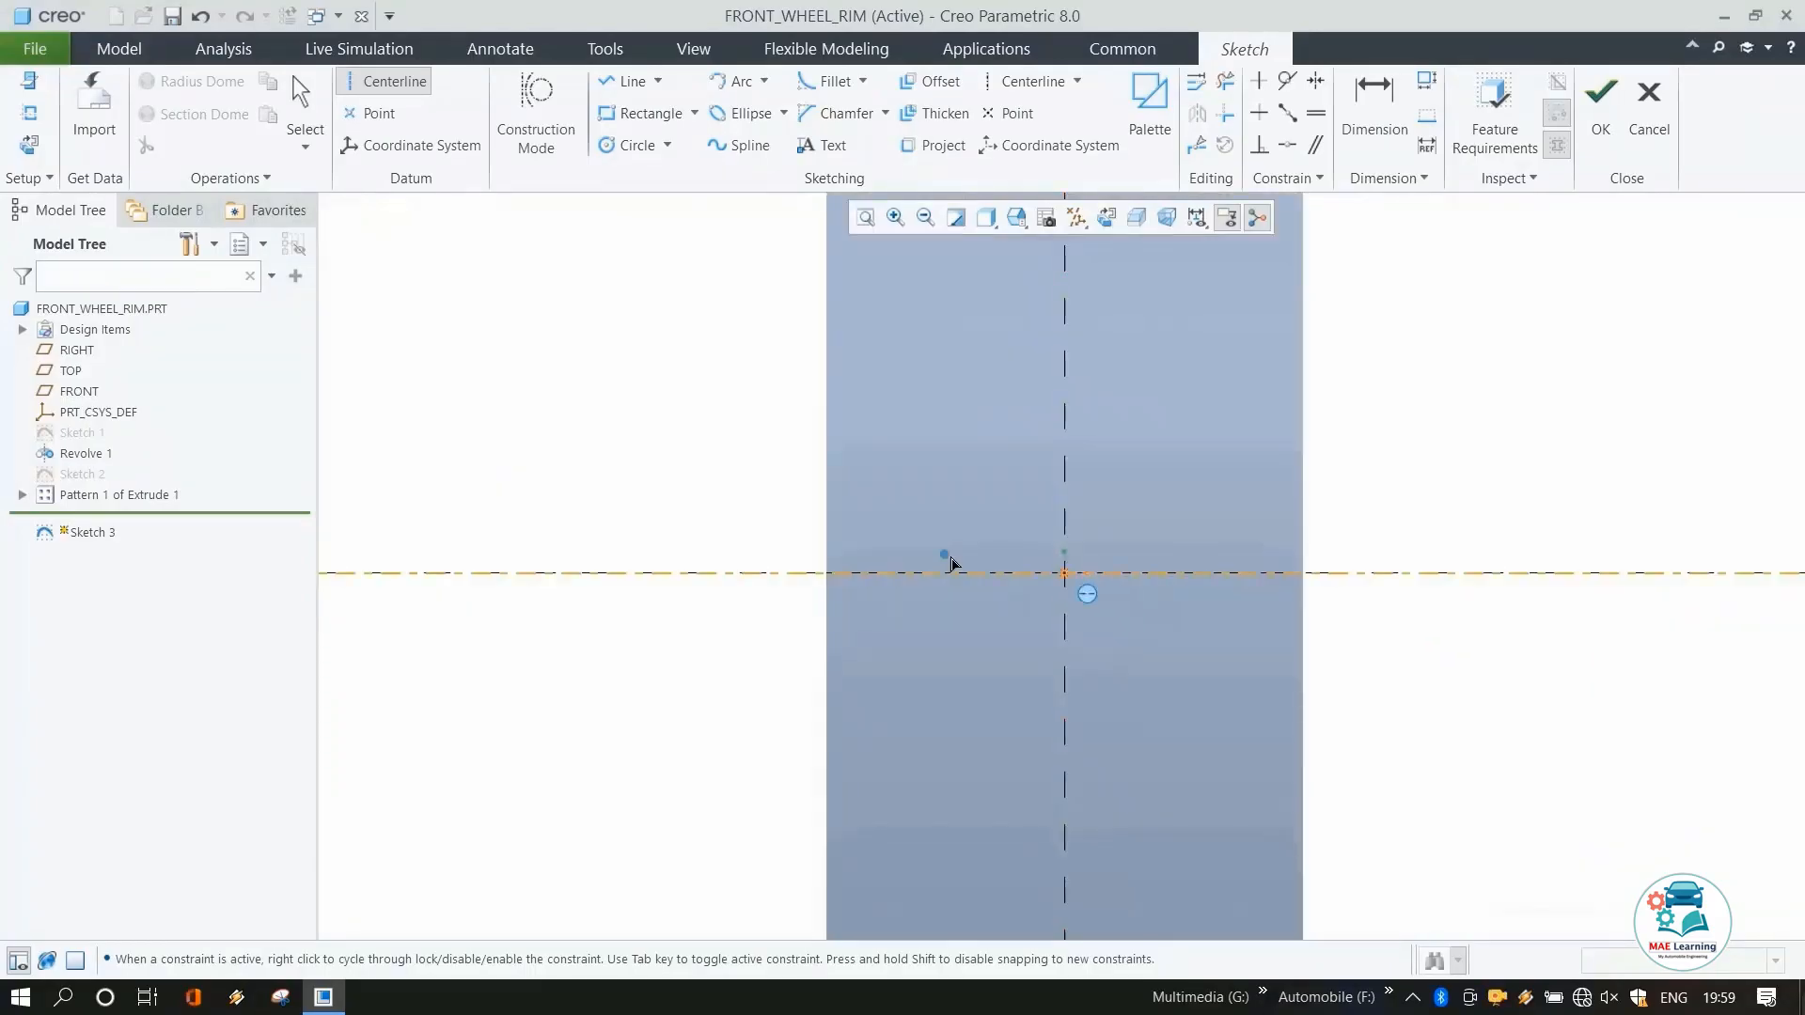
click(820, 575)
click(1066, 574)
middle_click(1181, 504)
Add the rim's upper inner edge as an extra sketch reference, switching to a hidden-line display while picking it.
scroll(1313, 536, up, 6)
scroll(677, 524, up, 2)
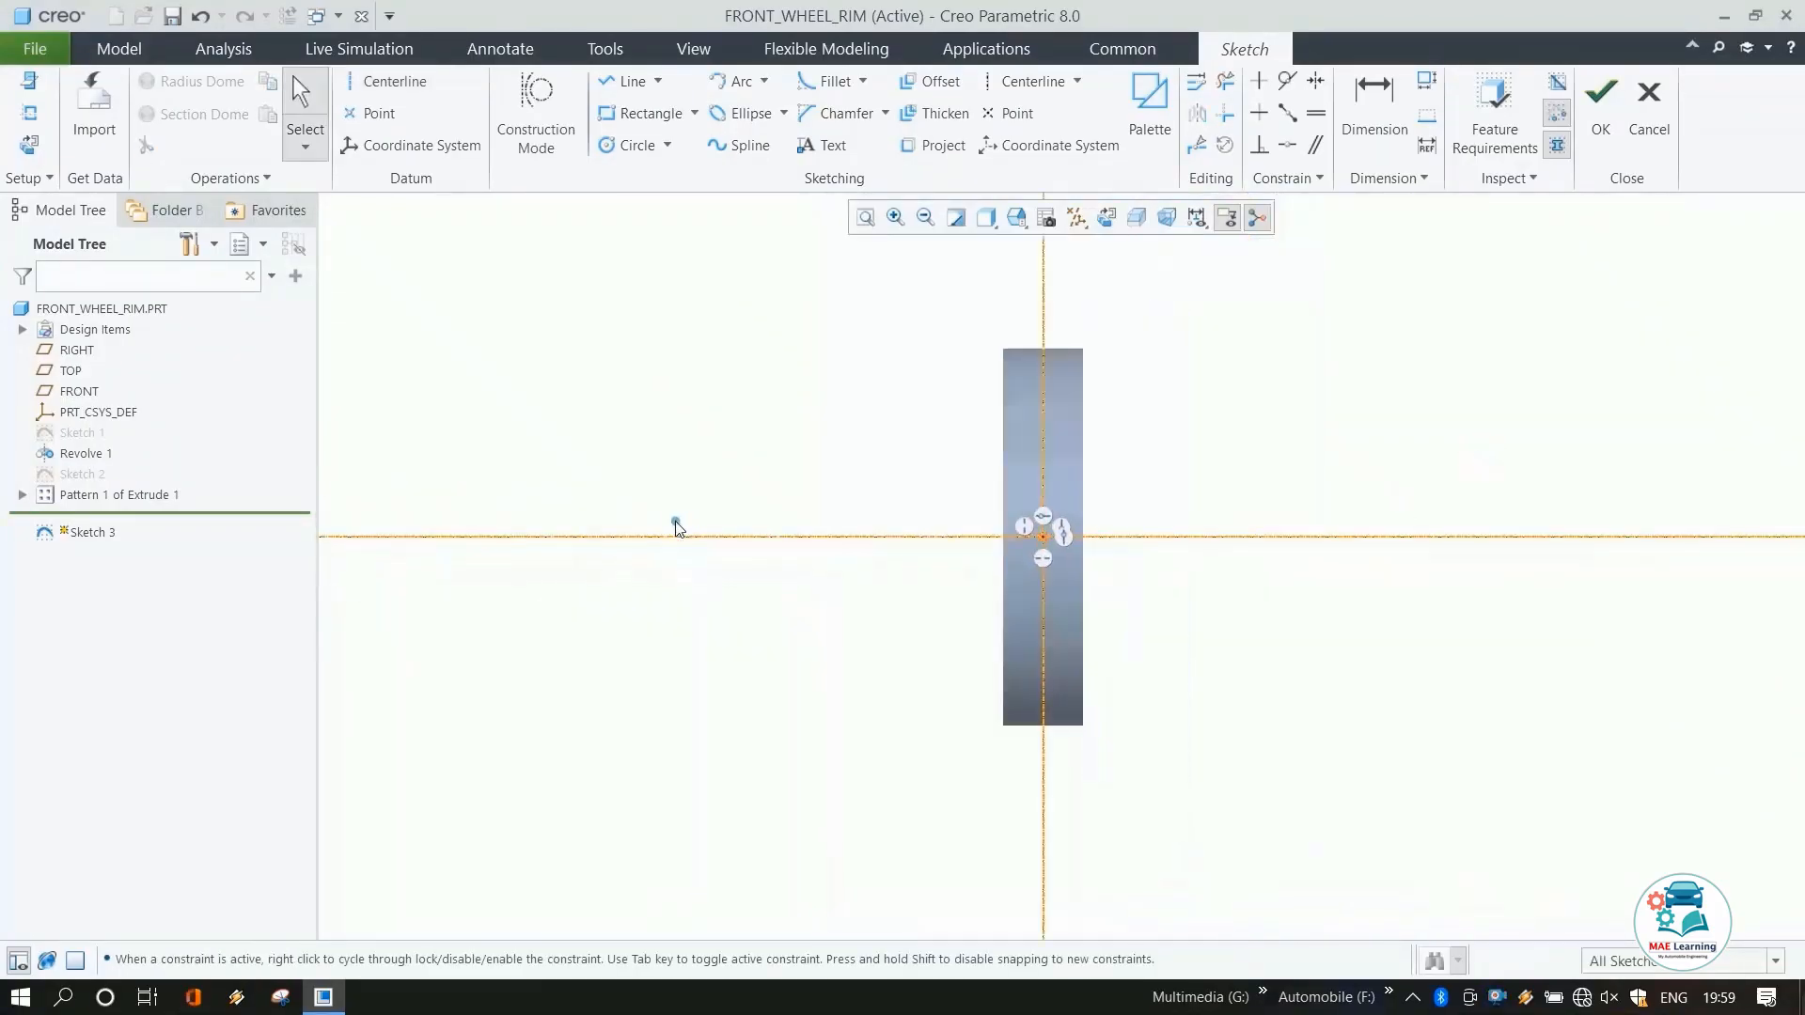
scroll(1161, 448, down, 1)
scroll(1161, 449, down, 1)
click(986, 218)
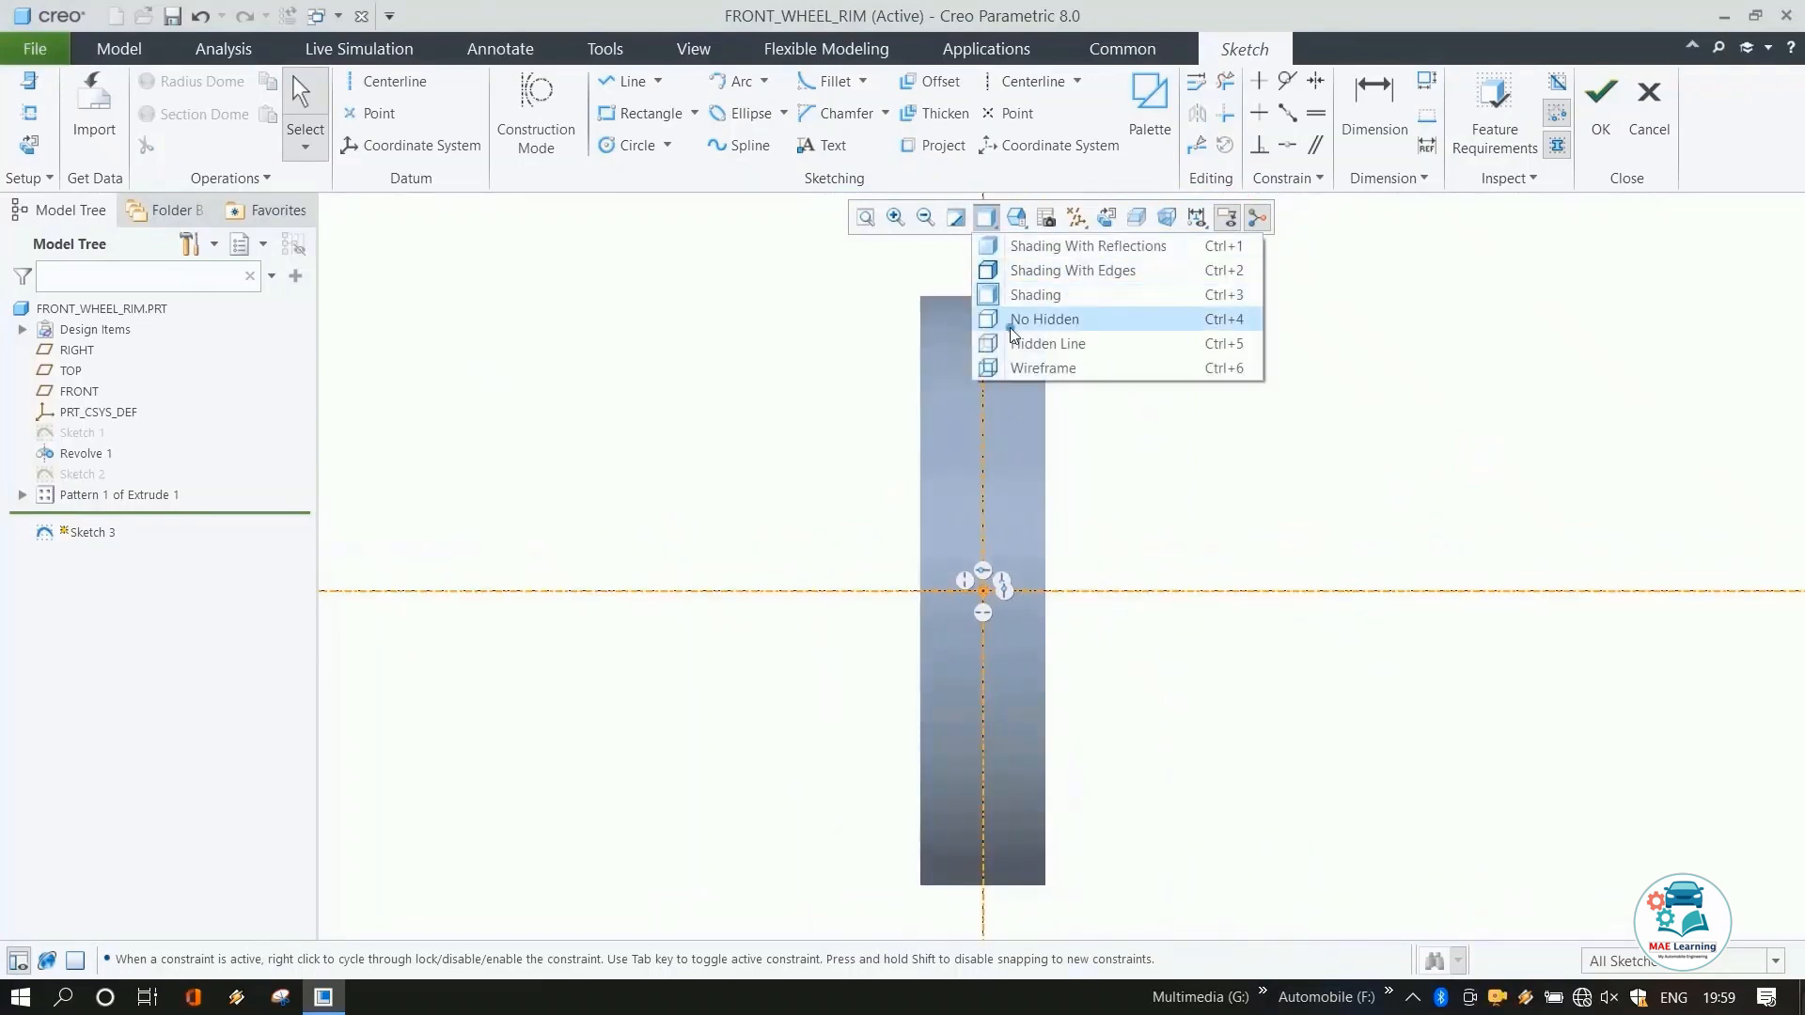
click(1031, 348)
right_click(1171, 389)
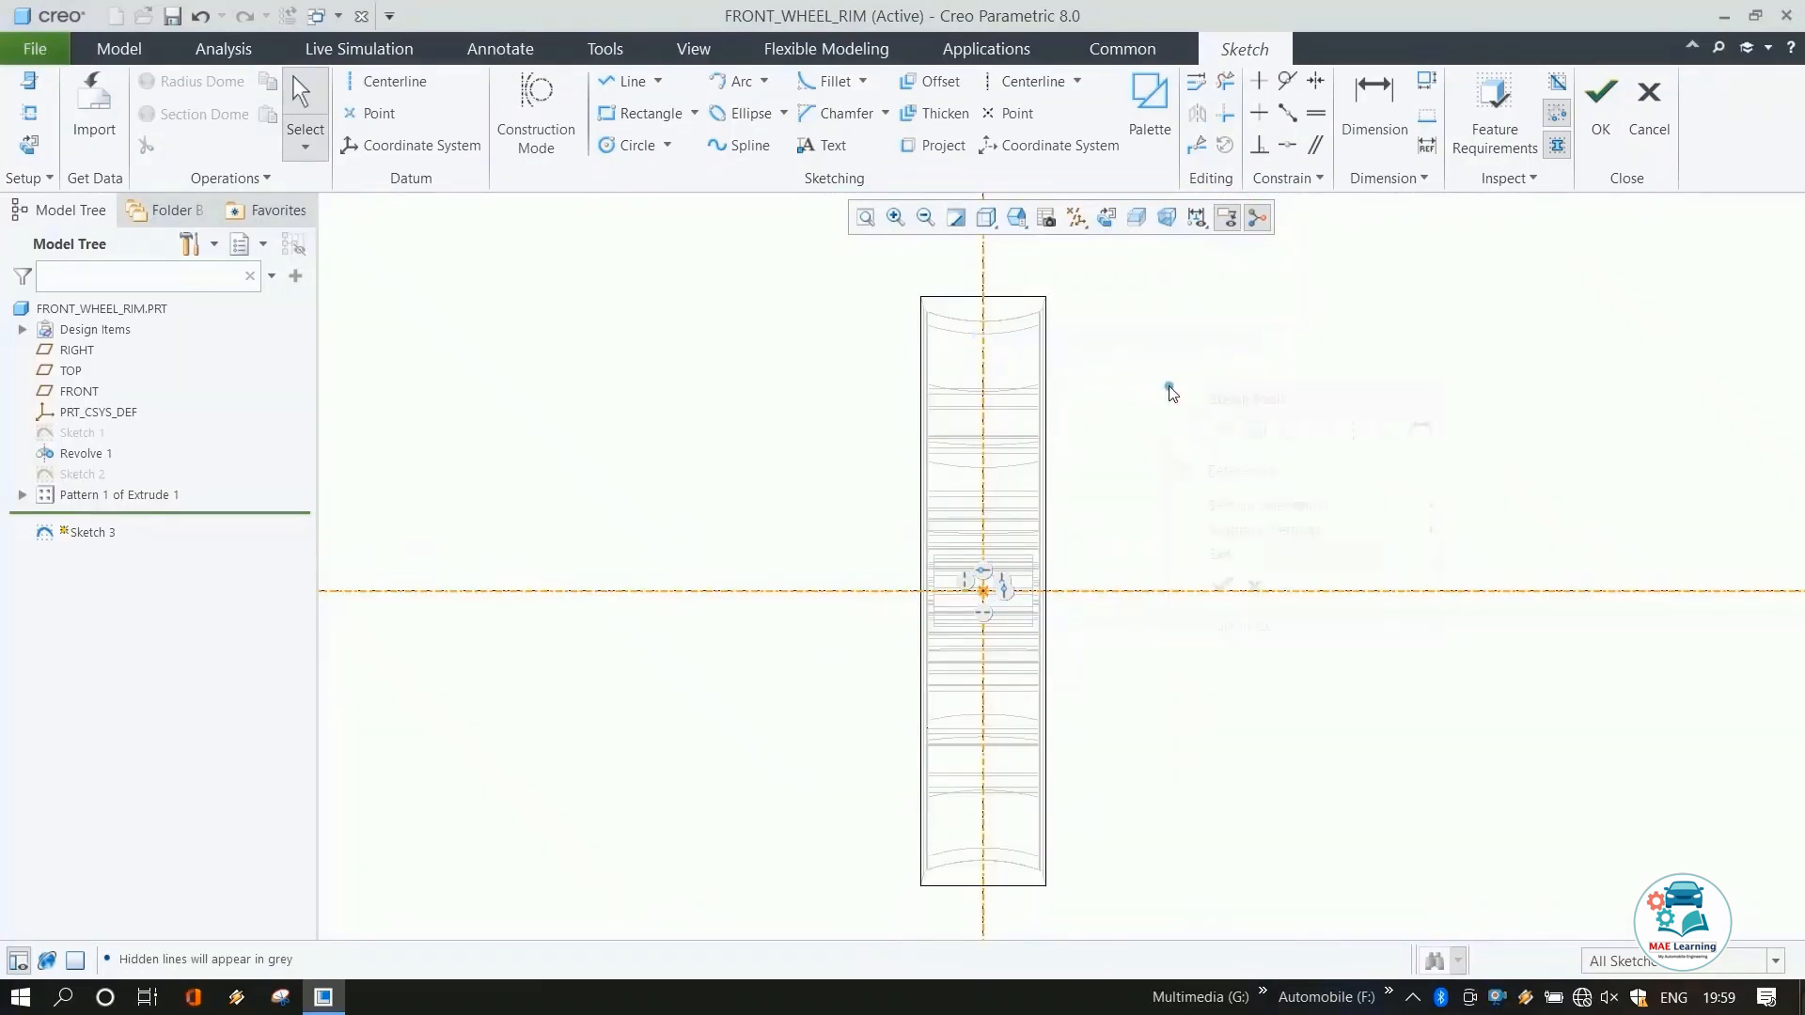
click(1190, 482)
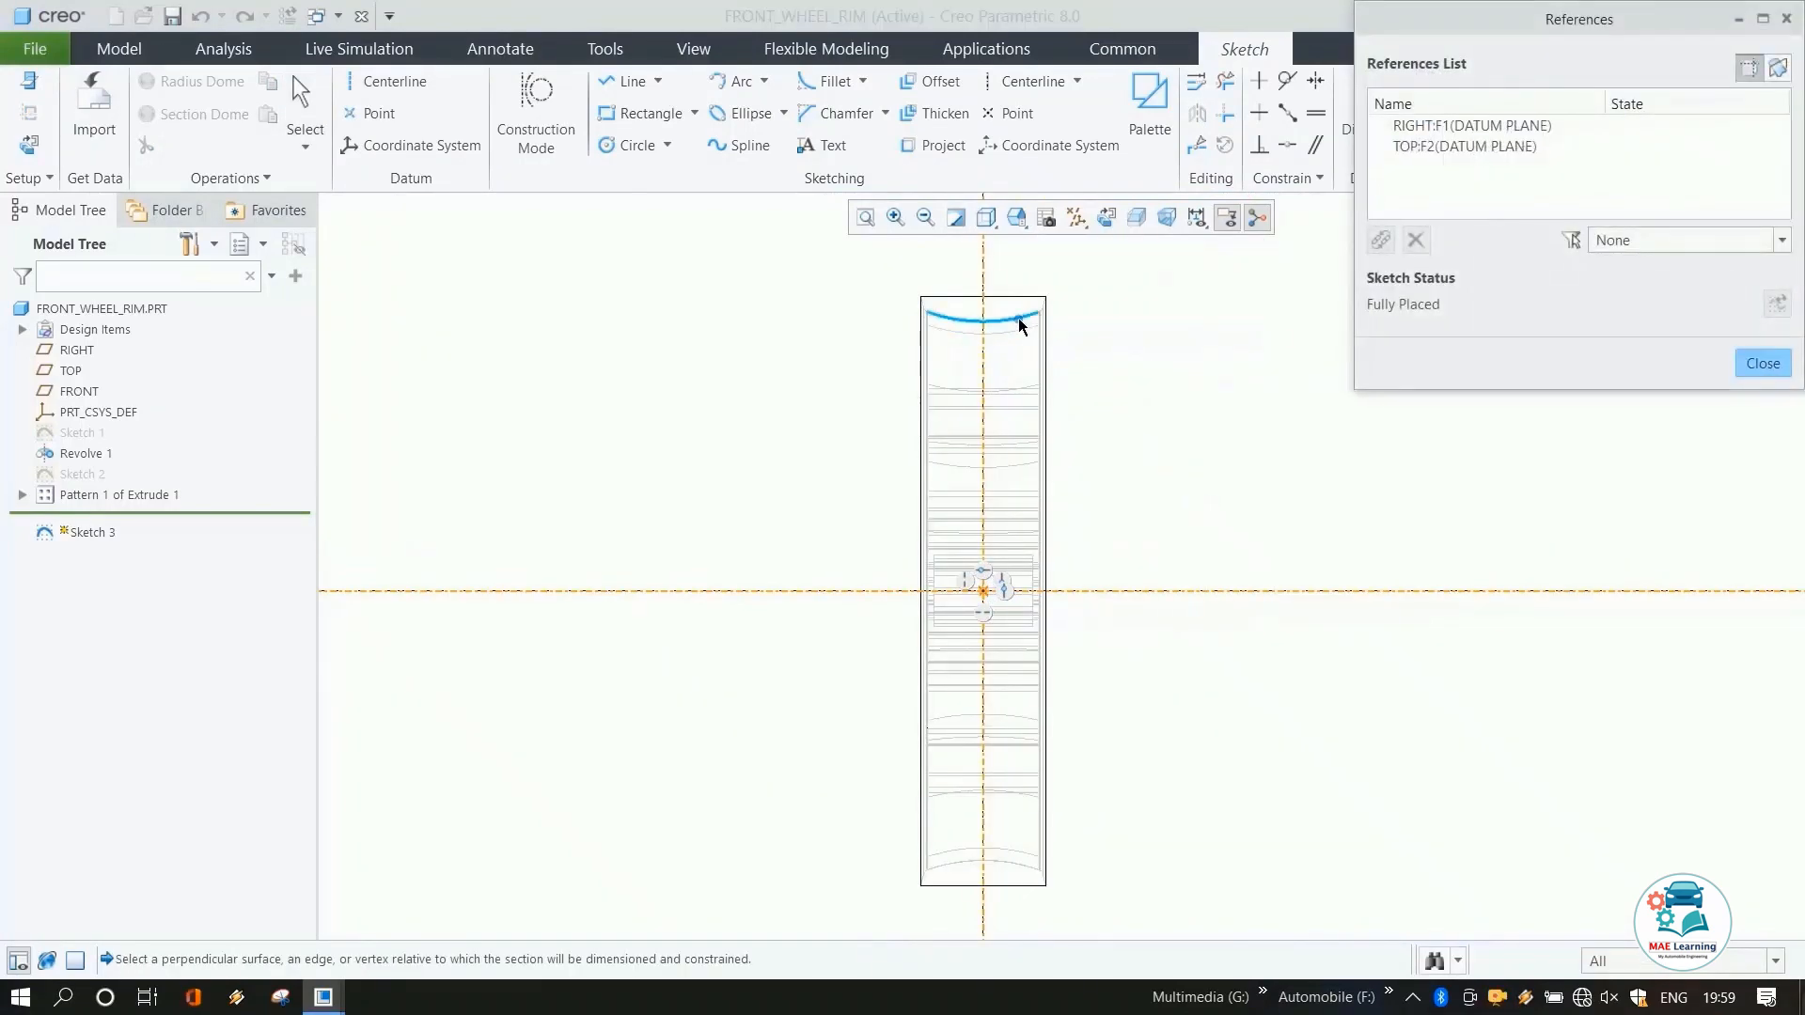
click(1018, 317)
click(1763, 363)
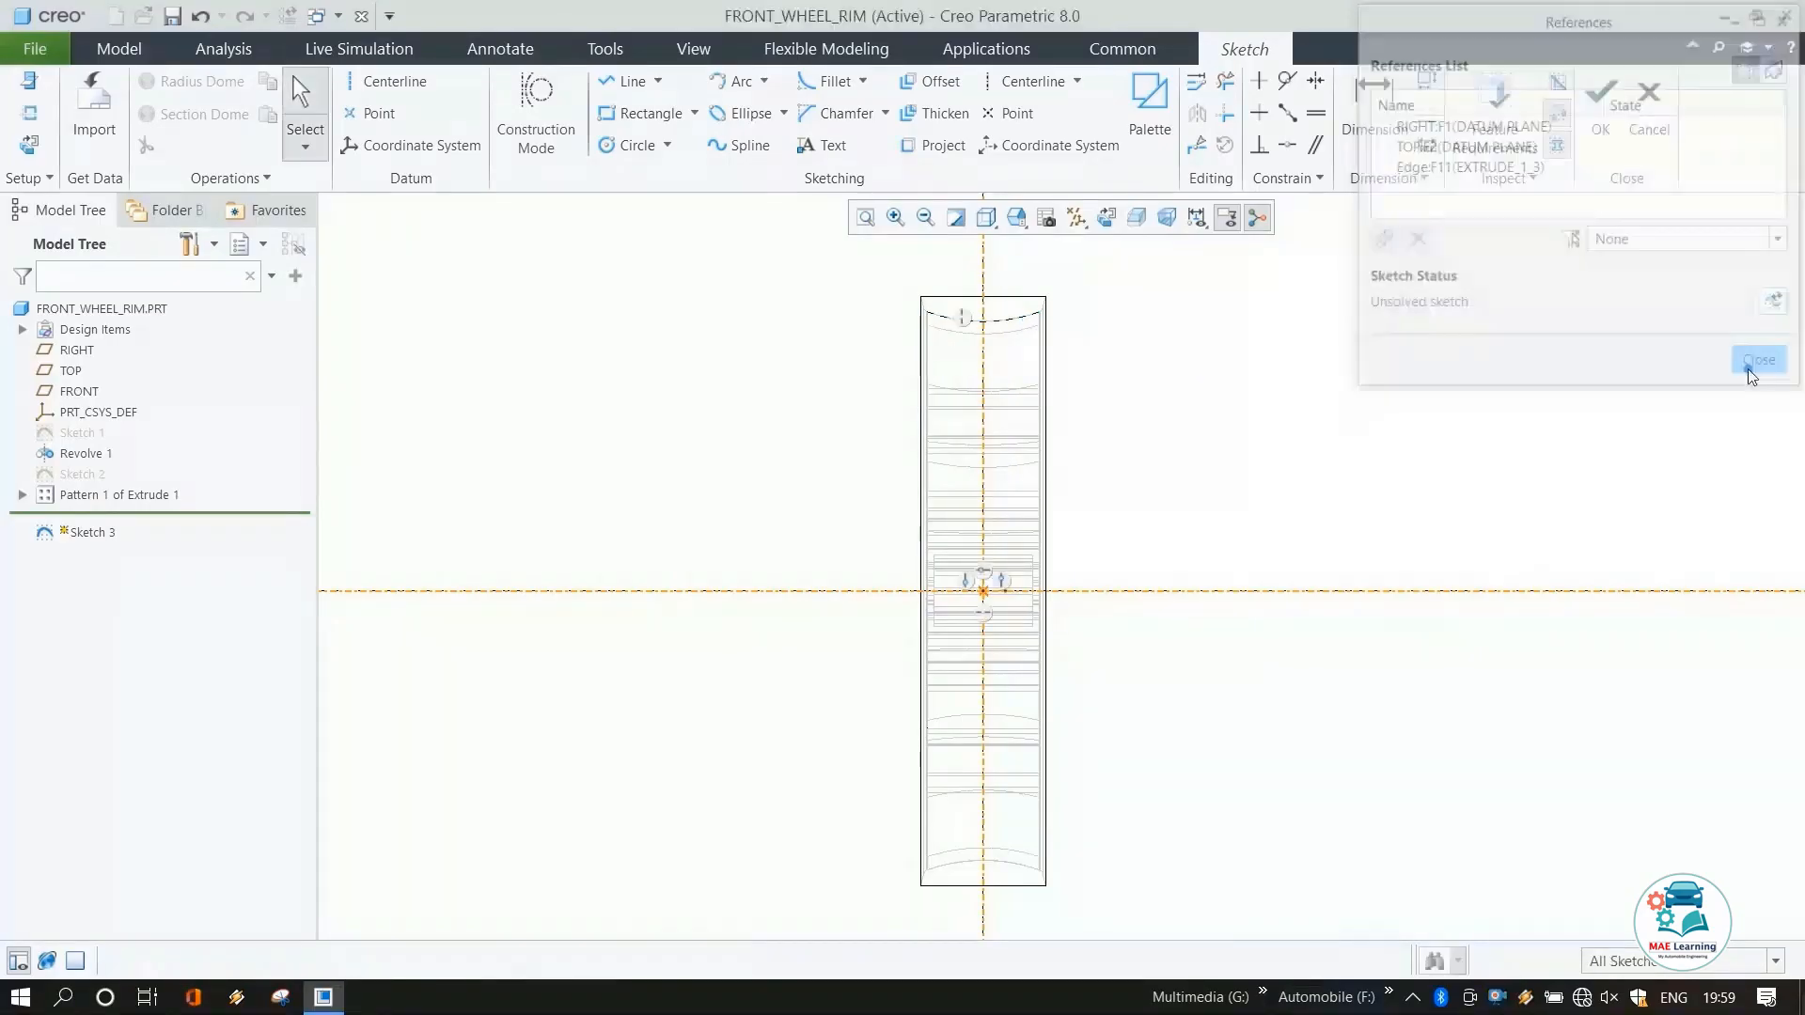
click(984, 229)
click(1044, 294)
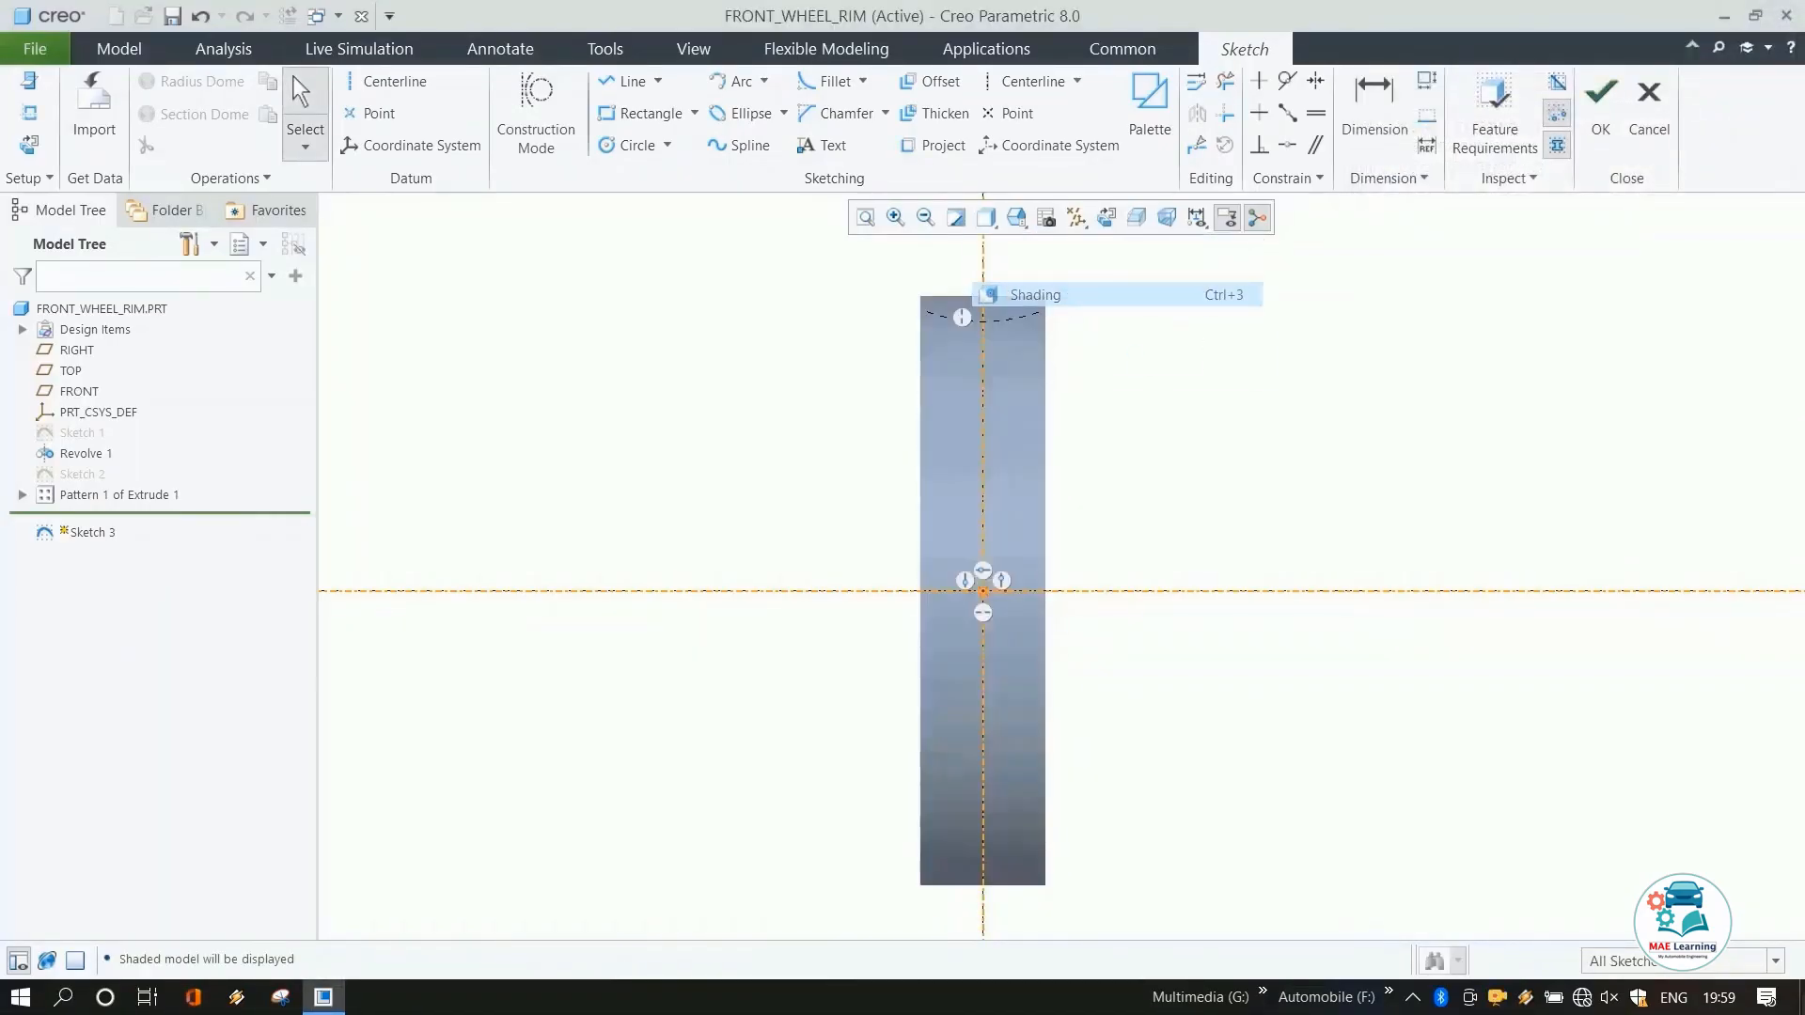
Sketch a line profile up the rim's left edge, with a short base segment and an inner vertical line about 186 mm tall.
click(622, 81)
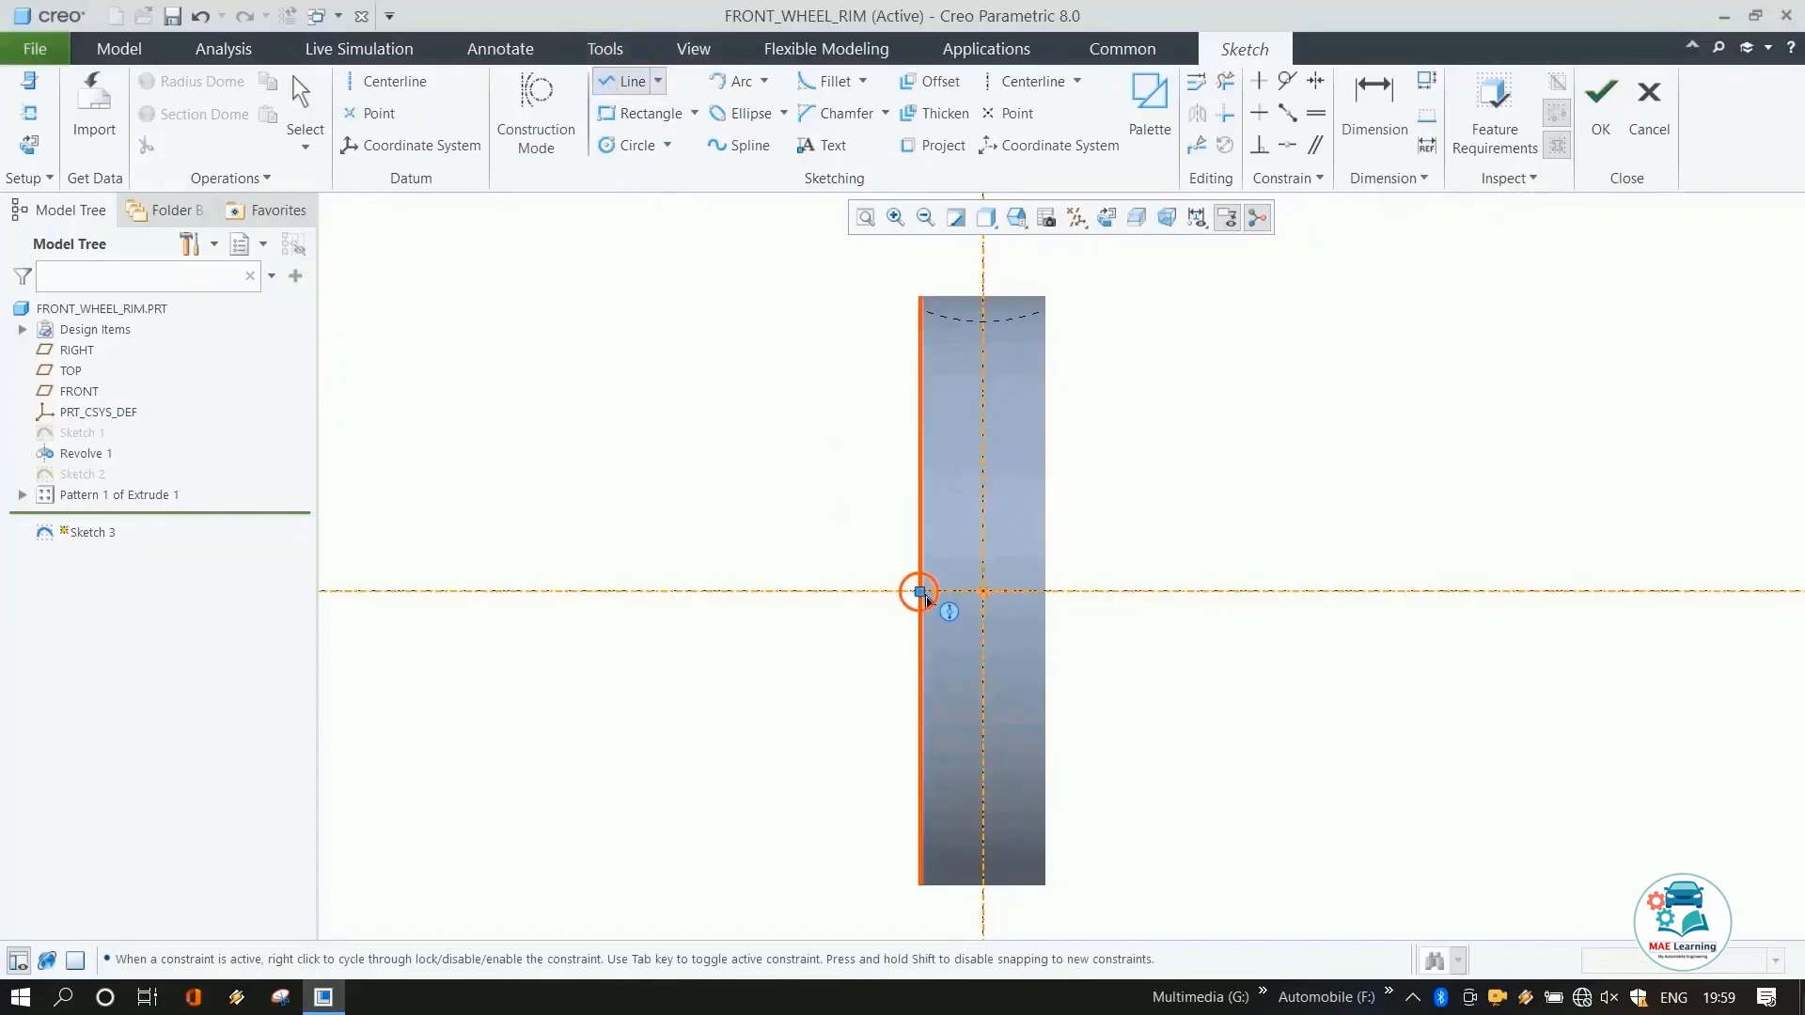
click(921, 592)
scroll(933, 248, up, 5)
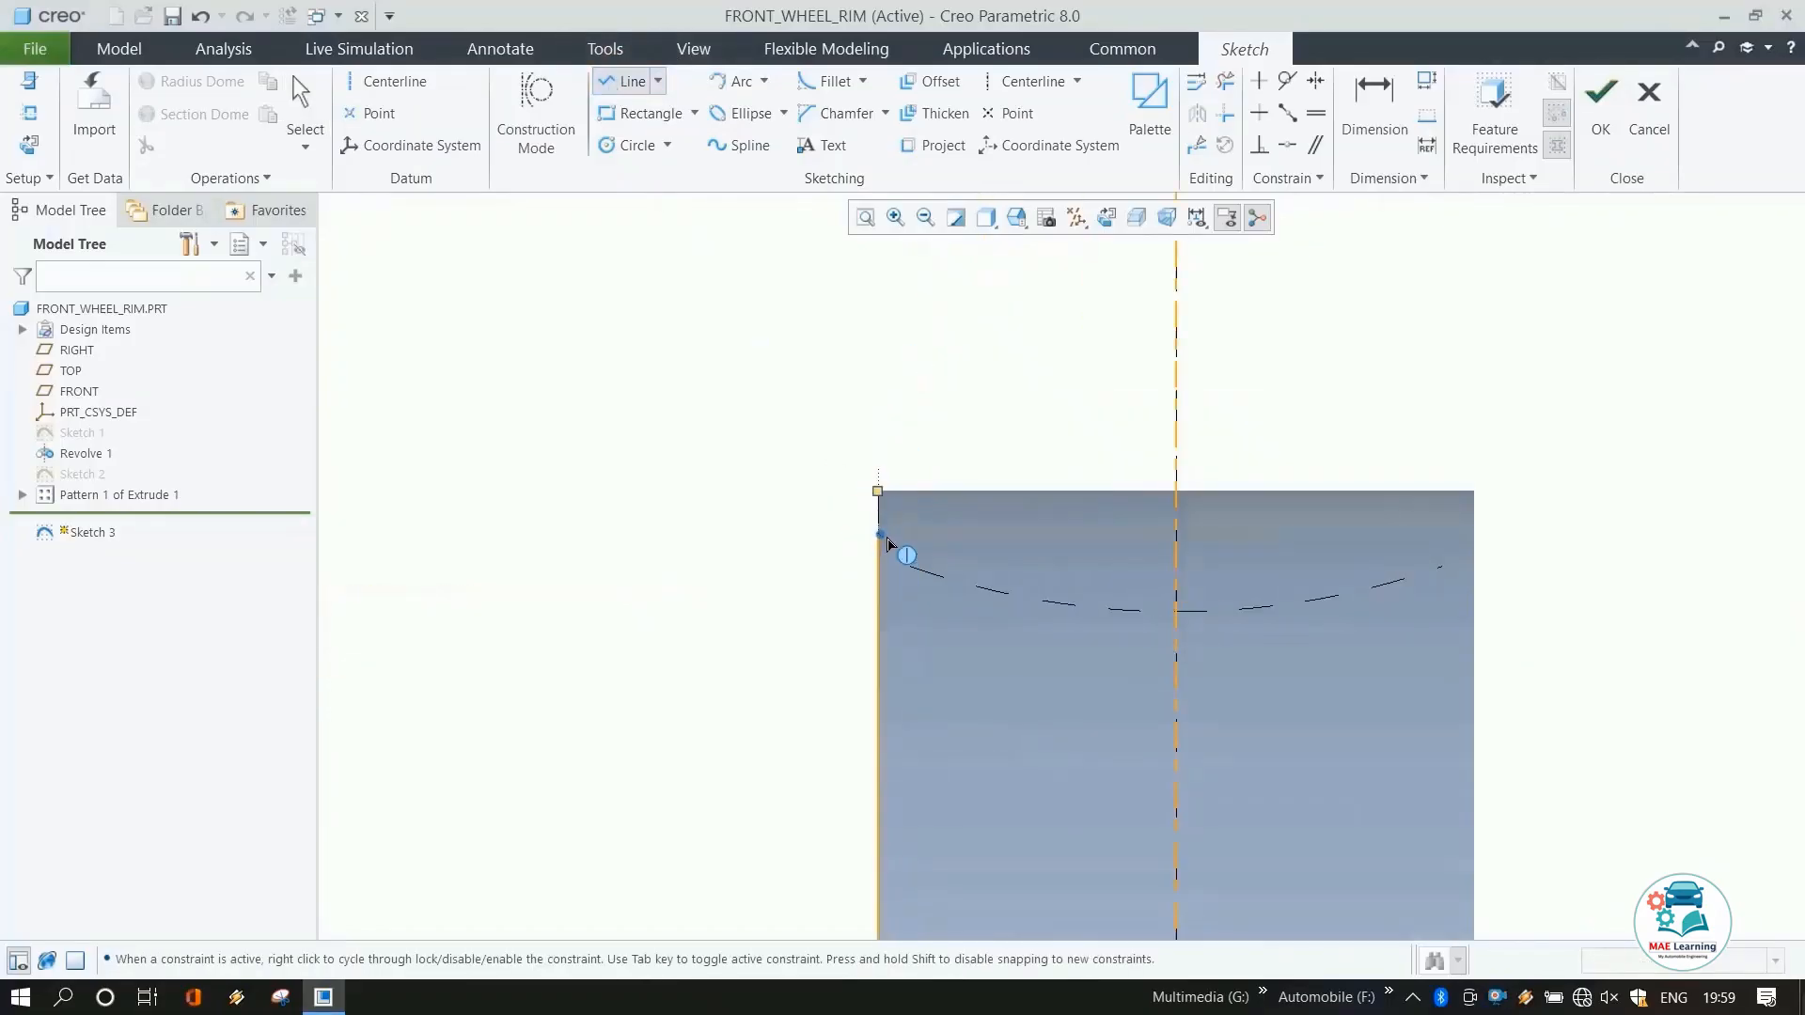
click(881, 534)
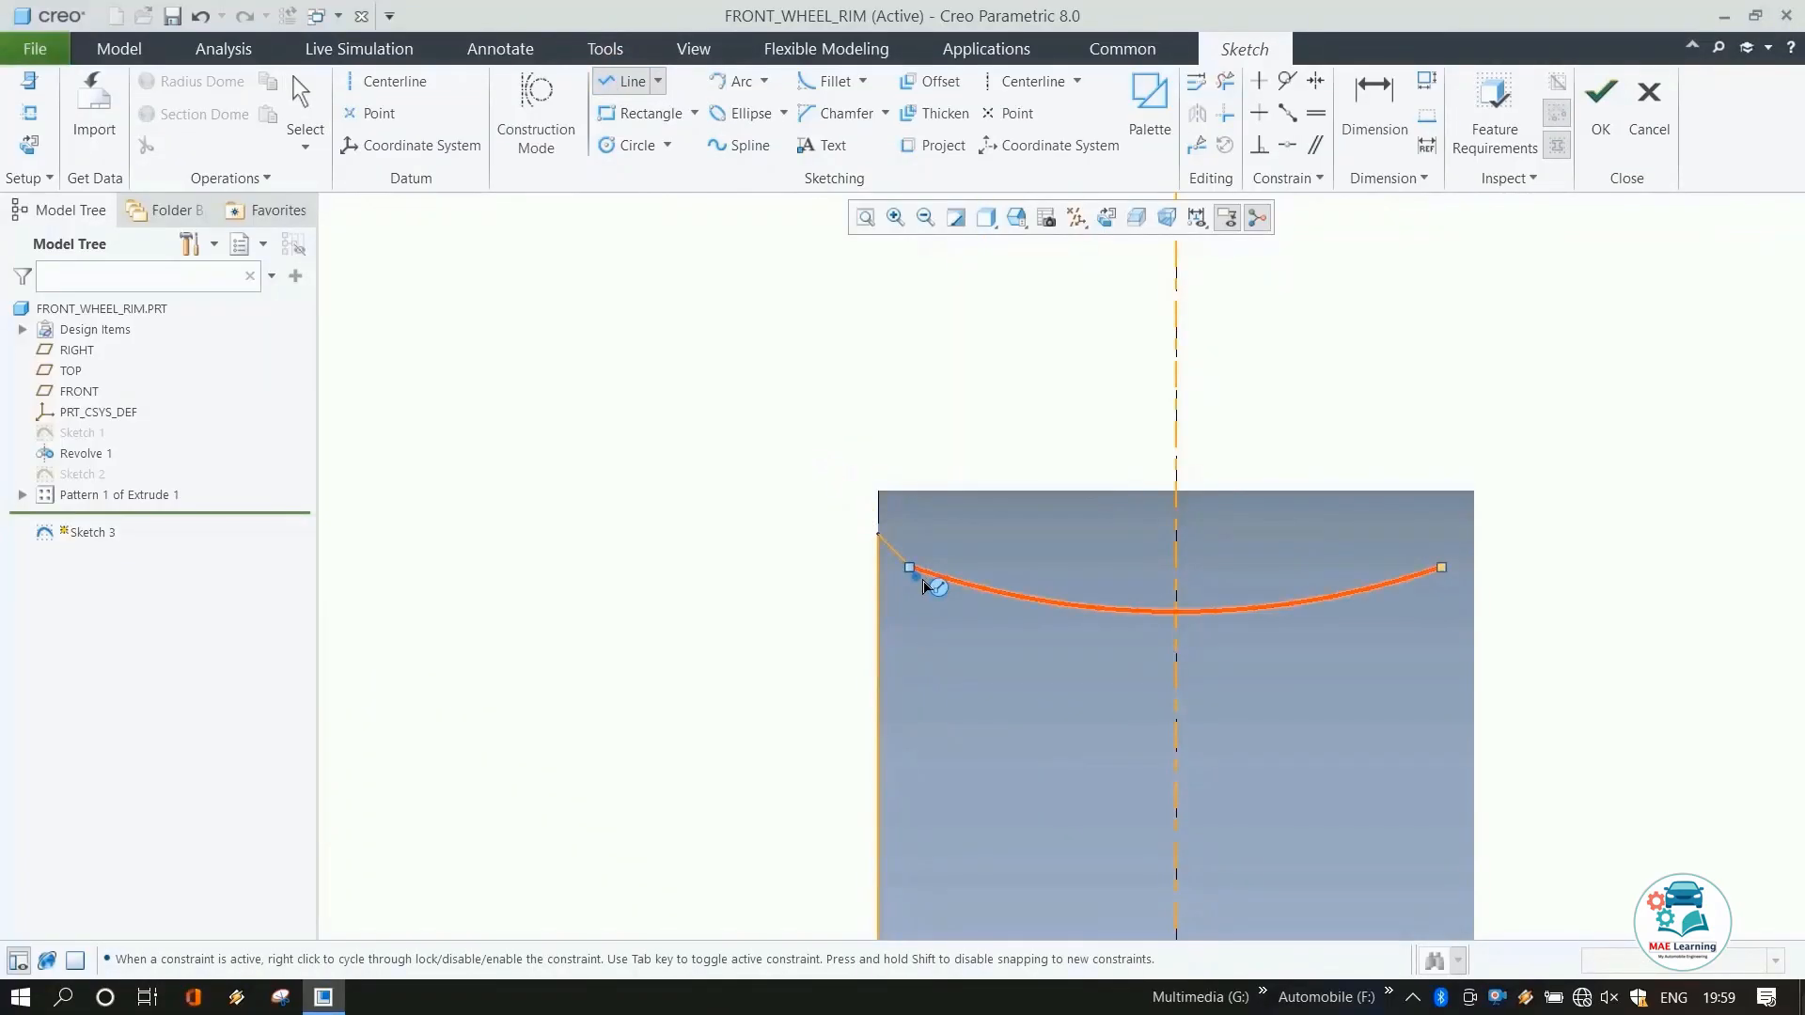
scroll(806, 301, down, 3)
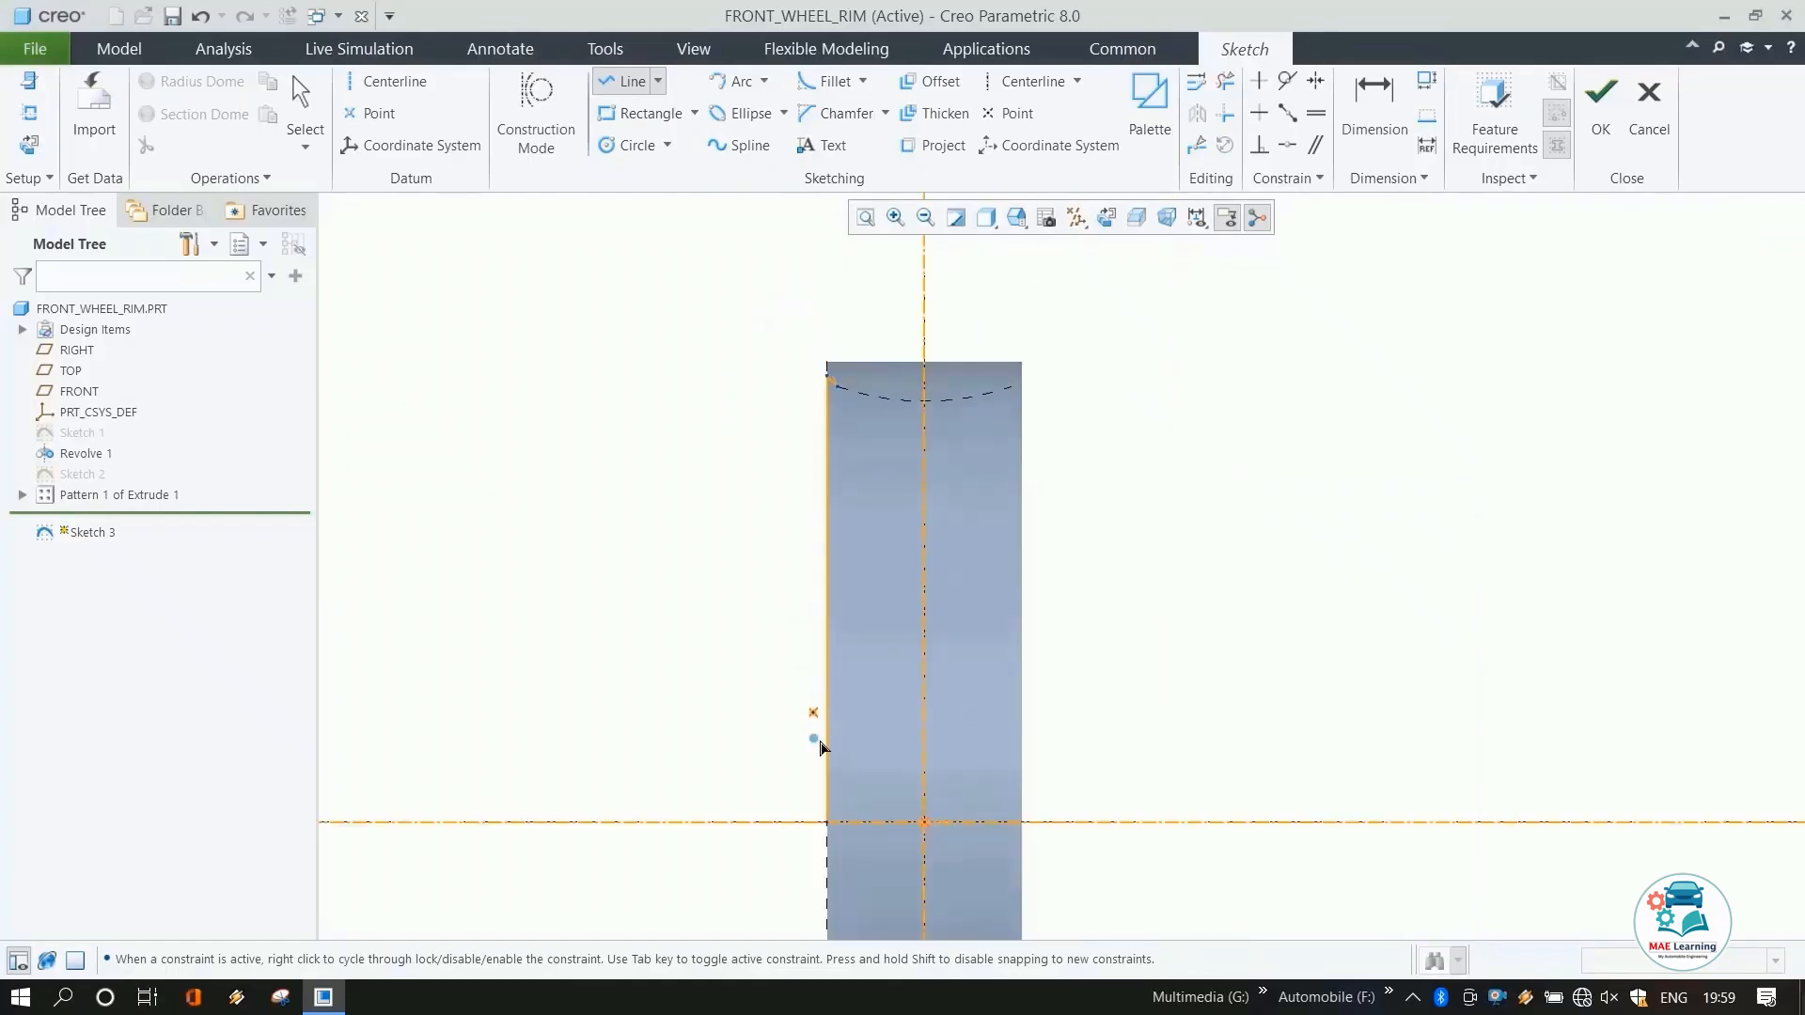
click(879, 823)
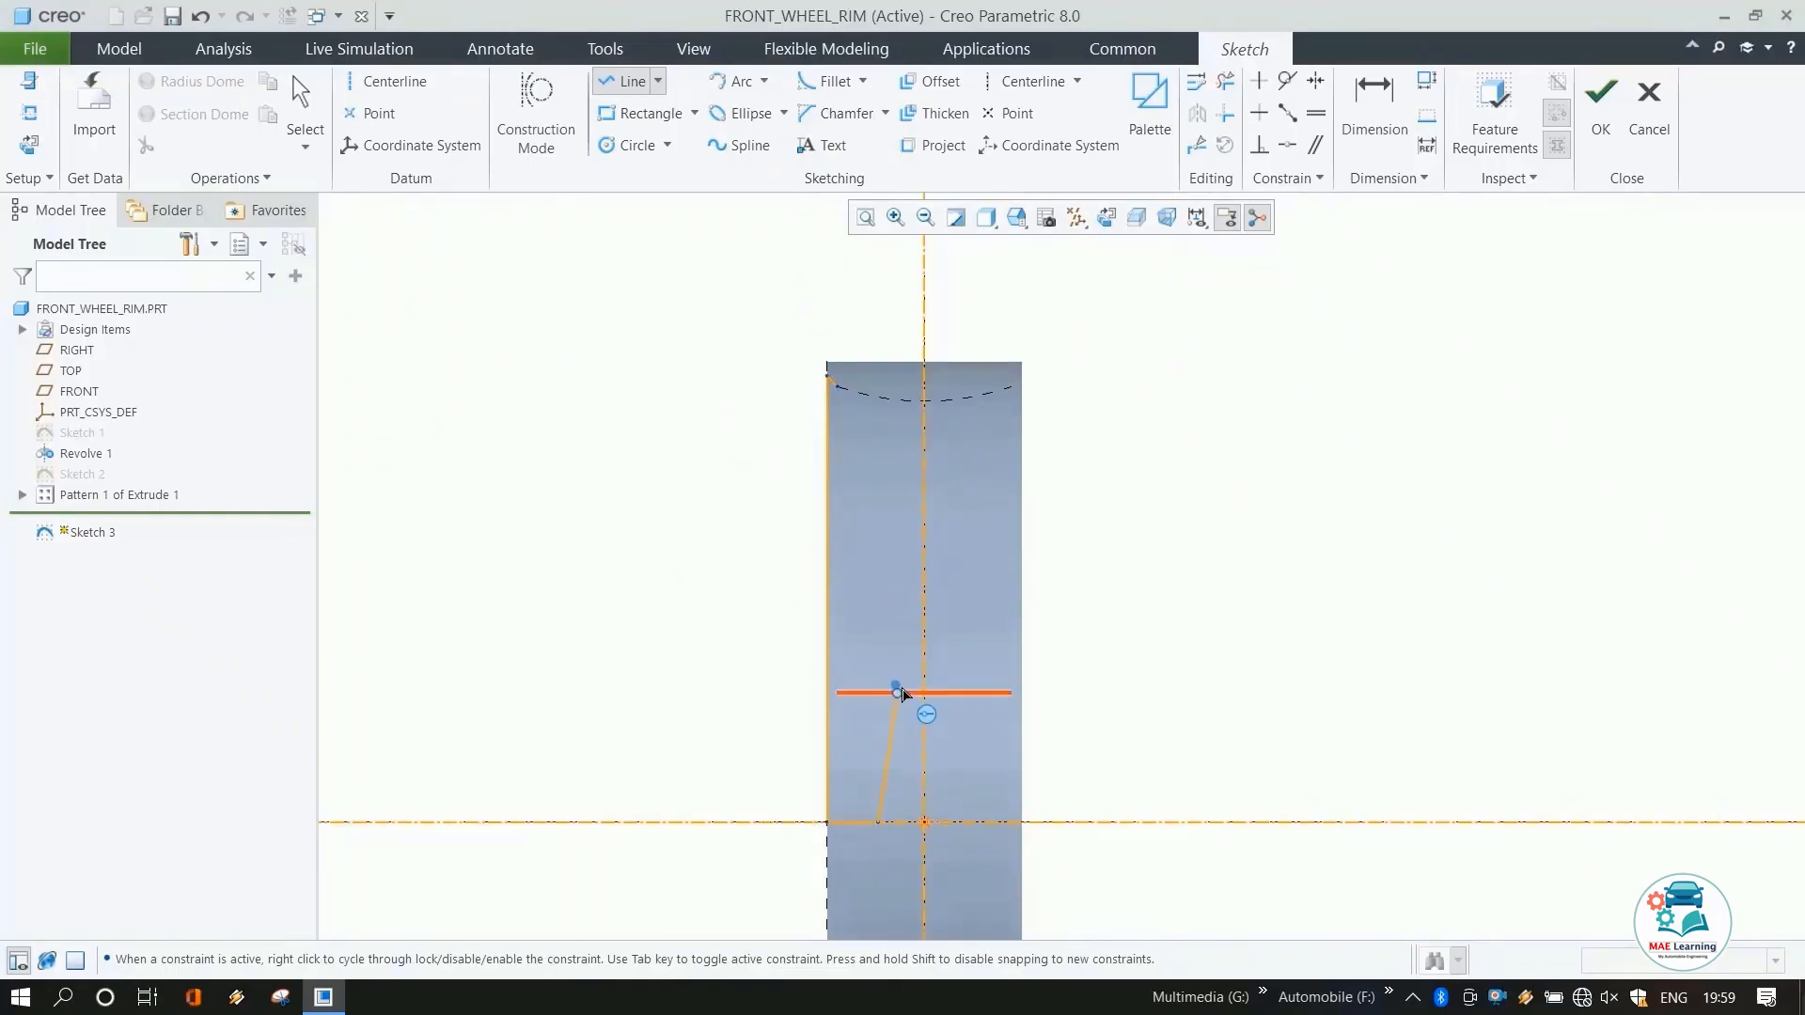
click(891, 566)
middle_click(1153, 526)
middle_click(1153, 526)
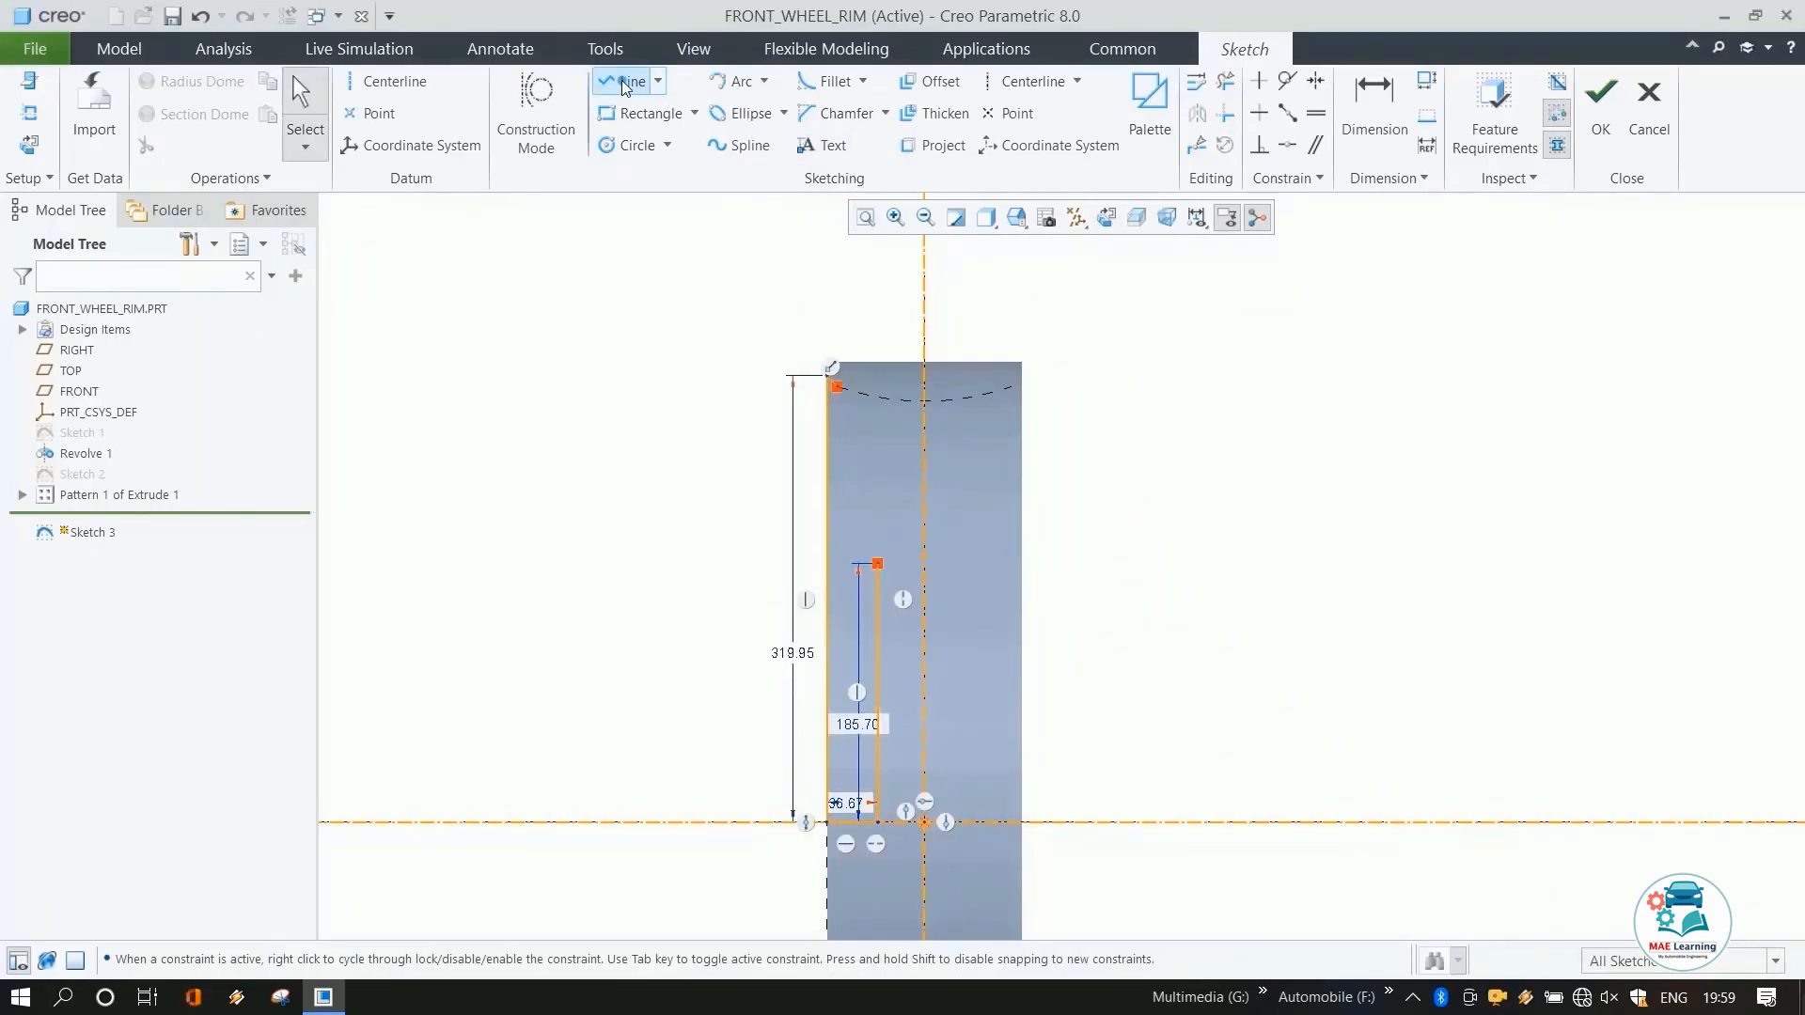
Make the short top corner line tangent to the rim edge reference.
click(1286, 82)
scroll(827, 390, down, 2)
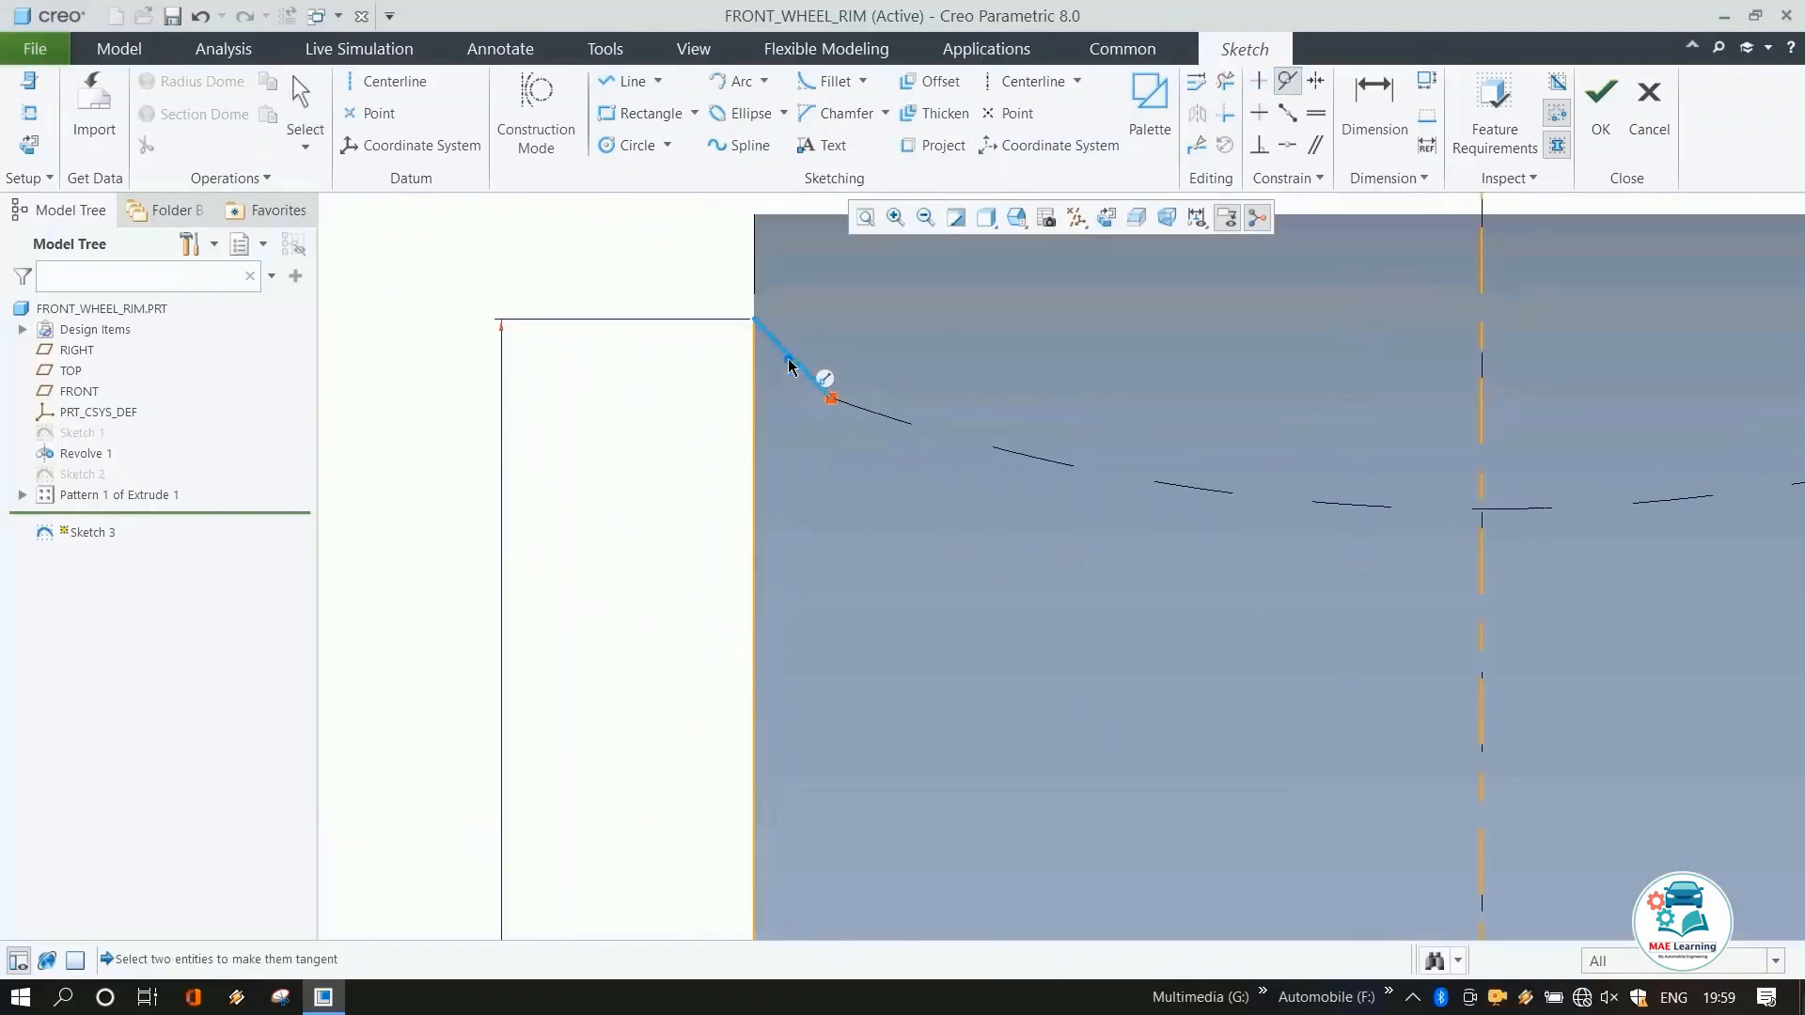
click(825, 380)
click(827, 391)
scroll(779, 348, up, 3)
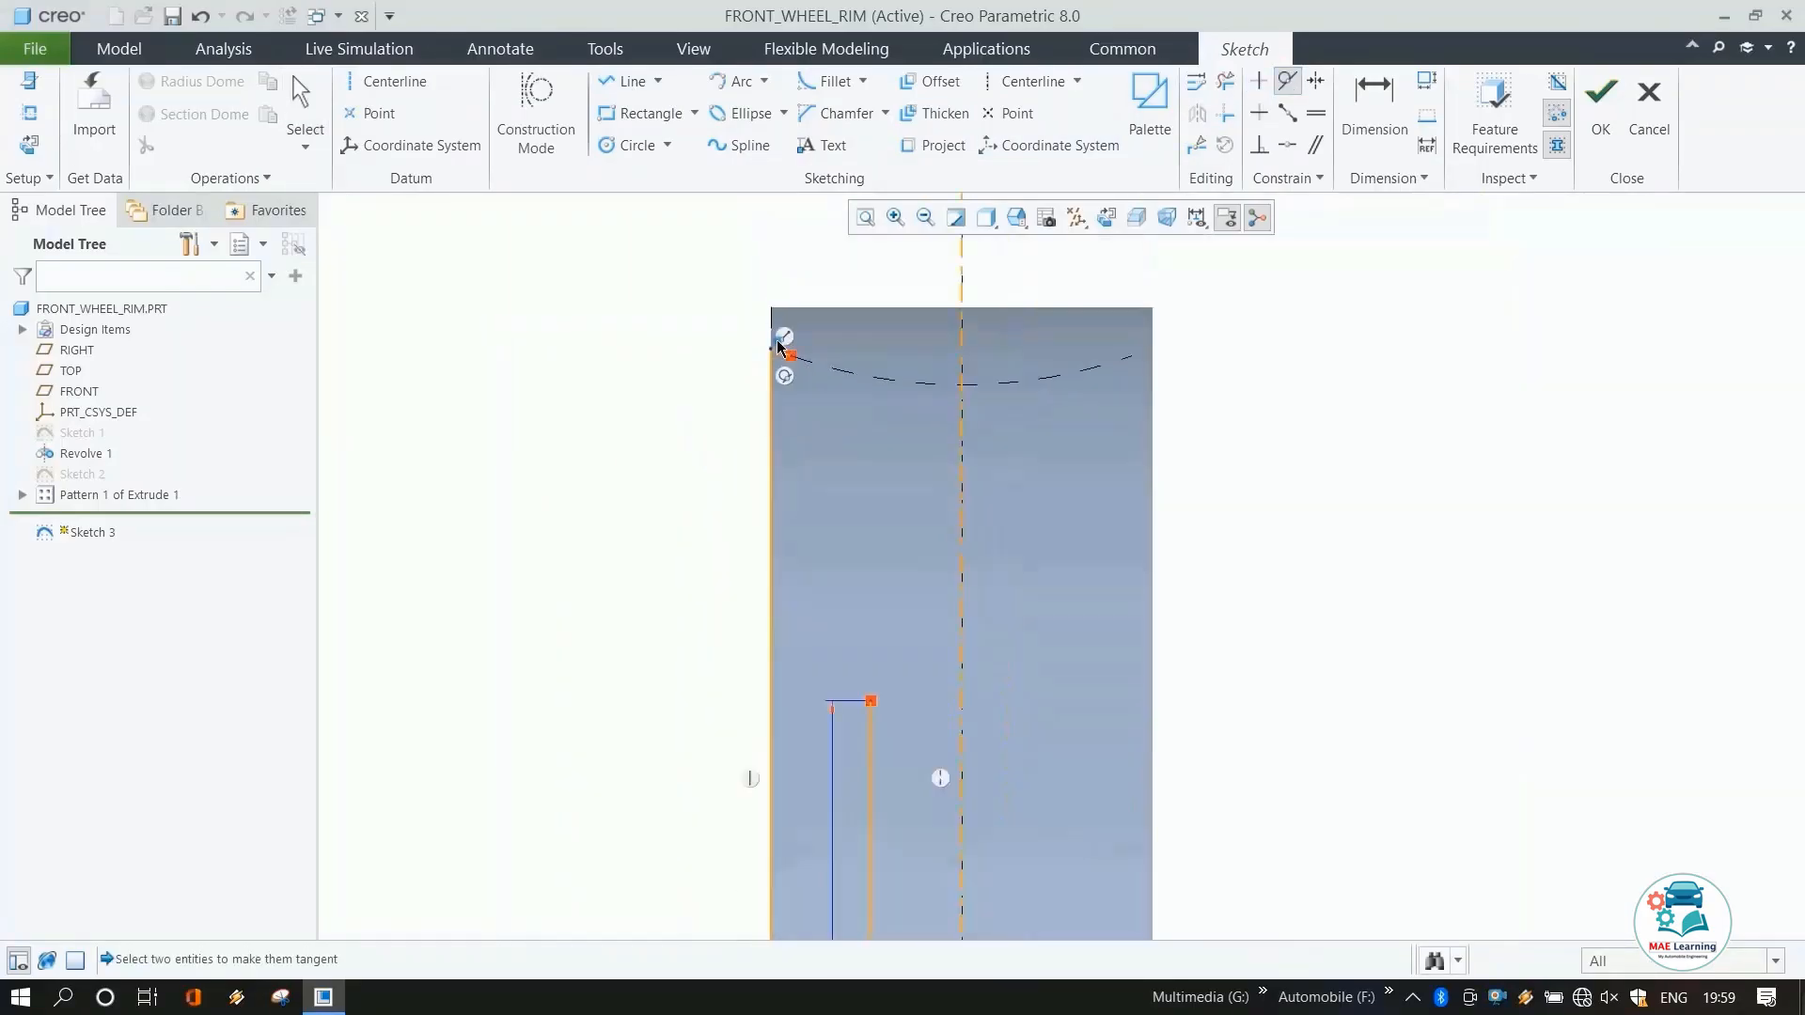
Draw a tangent arc from the inner vertical line's top to the upper corner, radius about 288 mm.
click(730, 82)
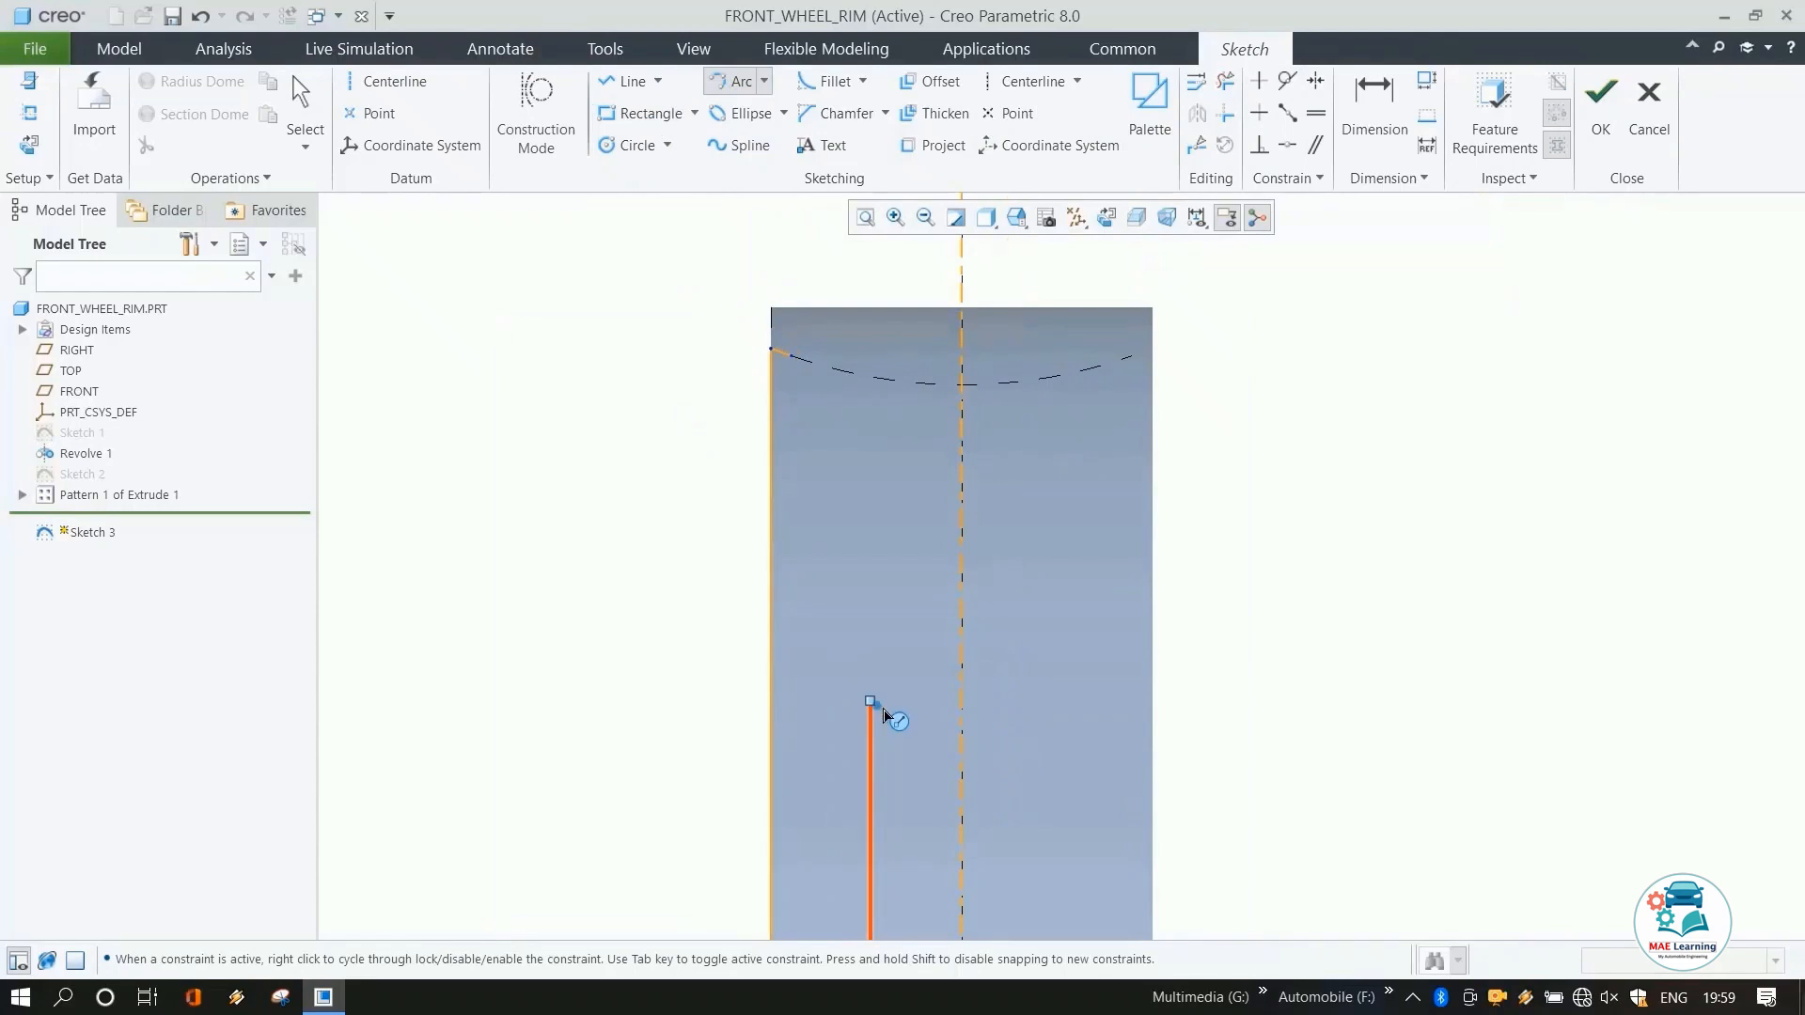
click(872, 704)
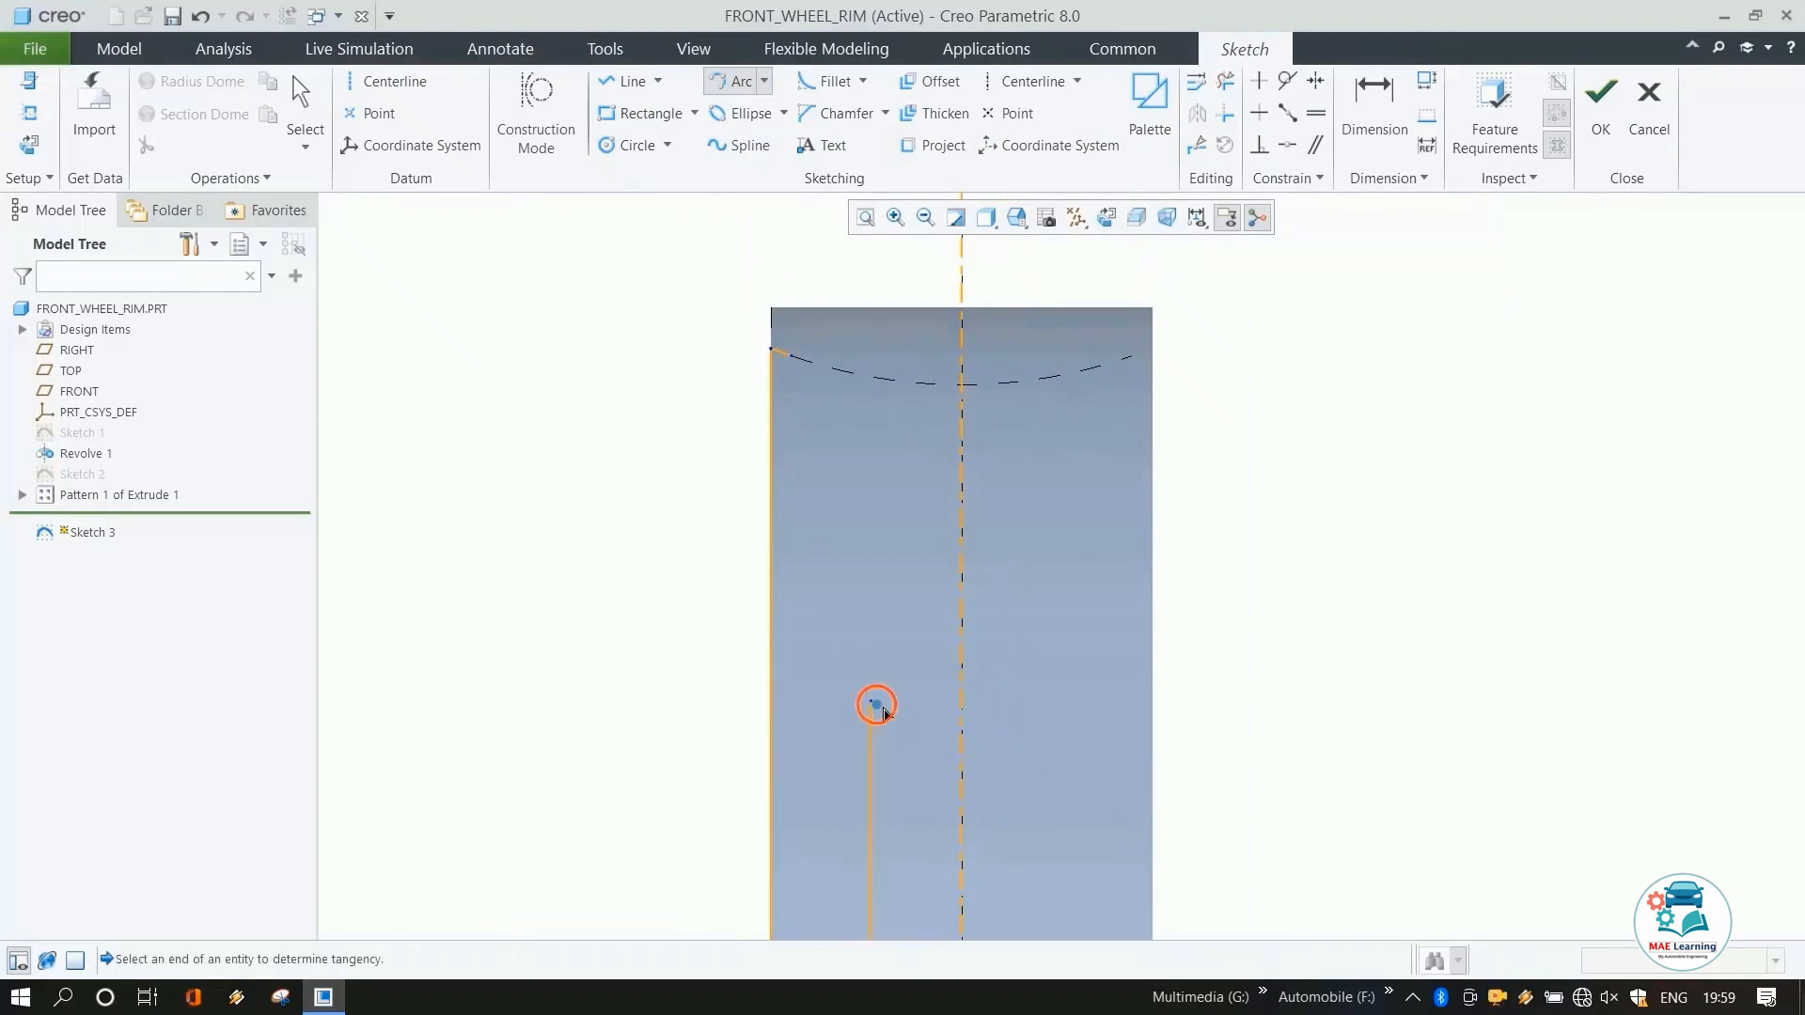
click(804, 369)
middle_click(987, 479)
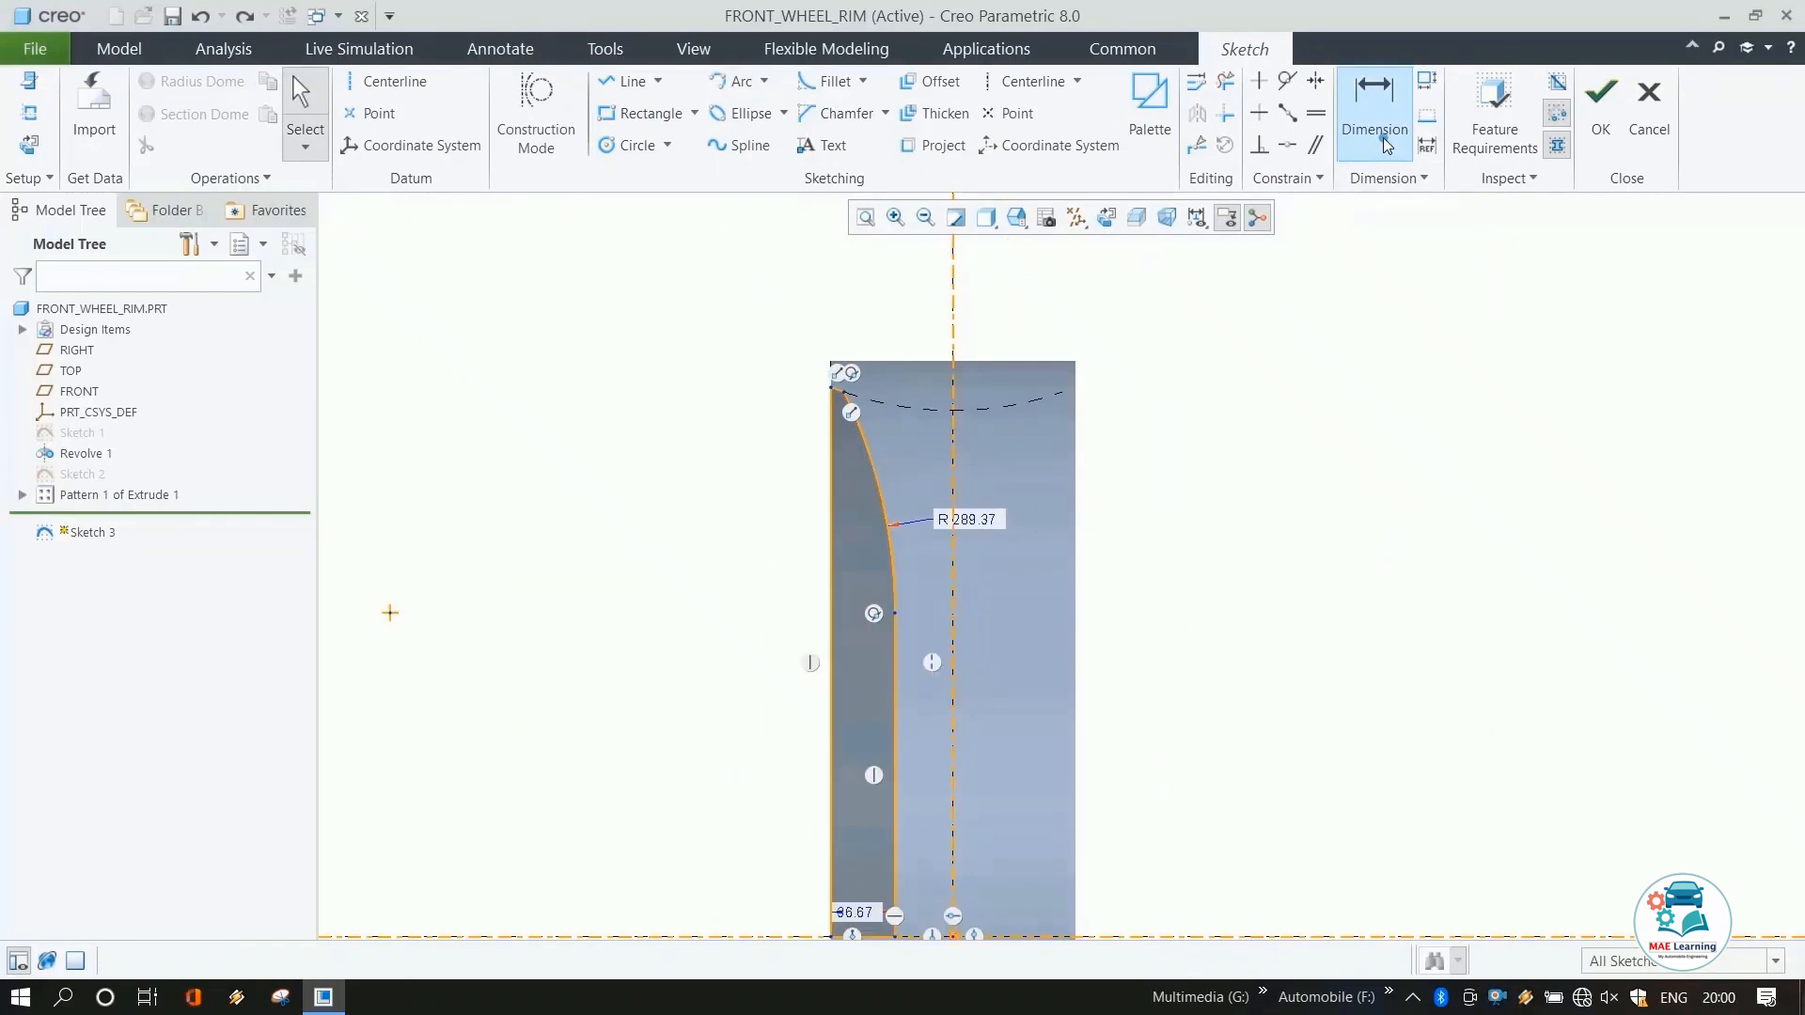
Dimension the distance between the inner vertical line and the vertical centerline as 20 mm.
click(1384, 137)
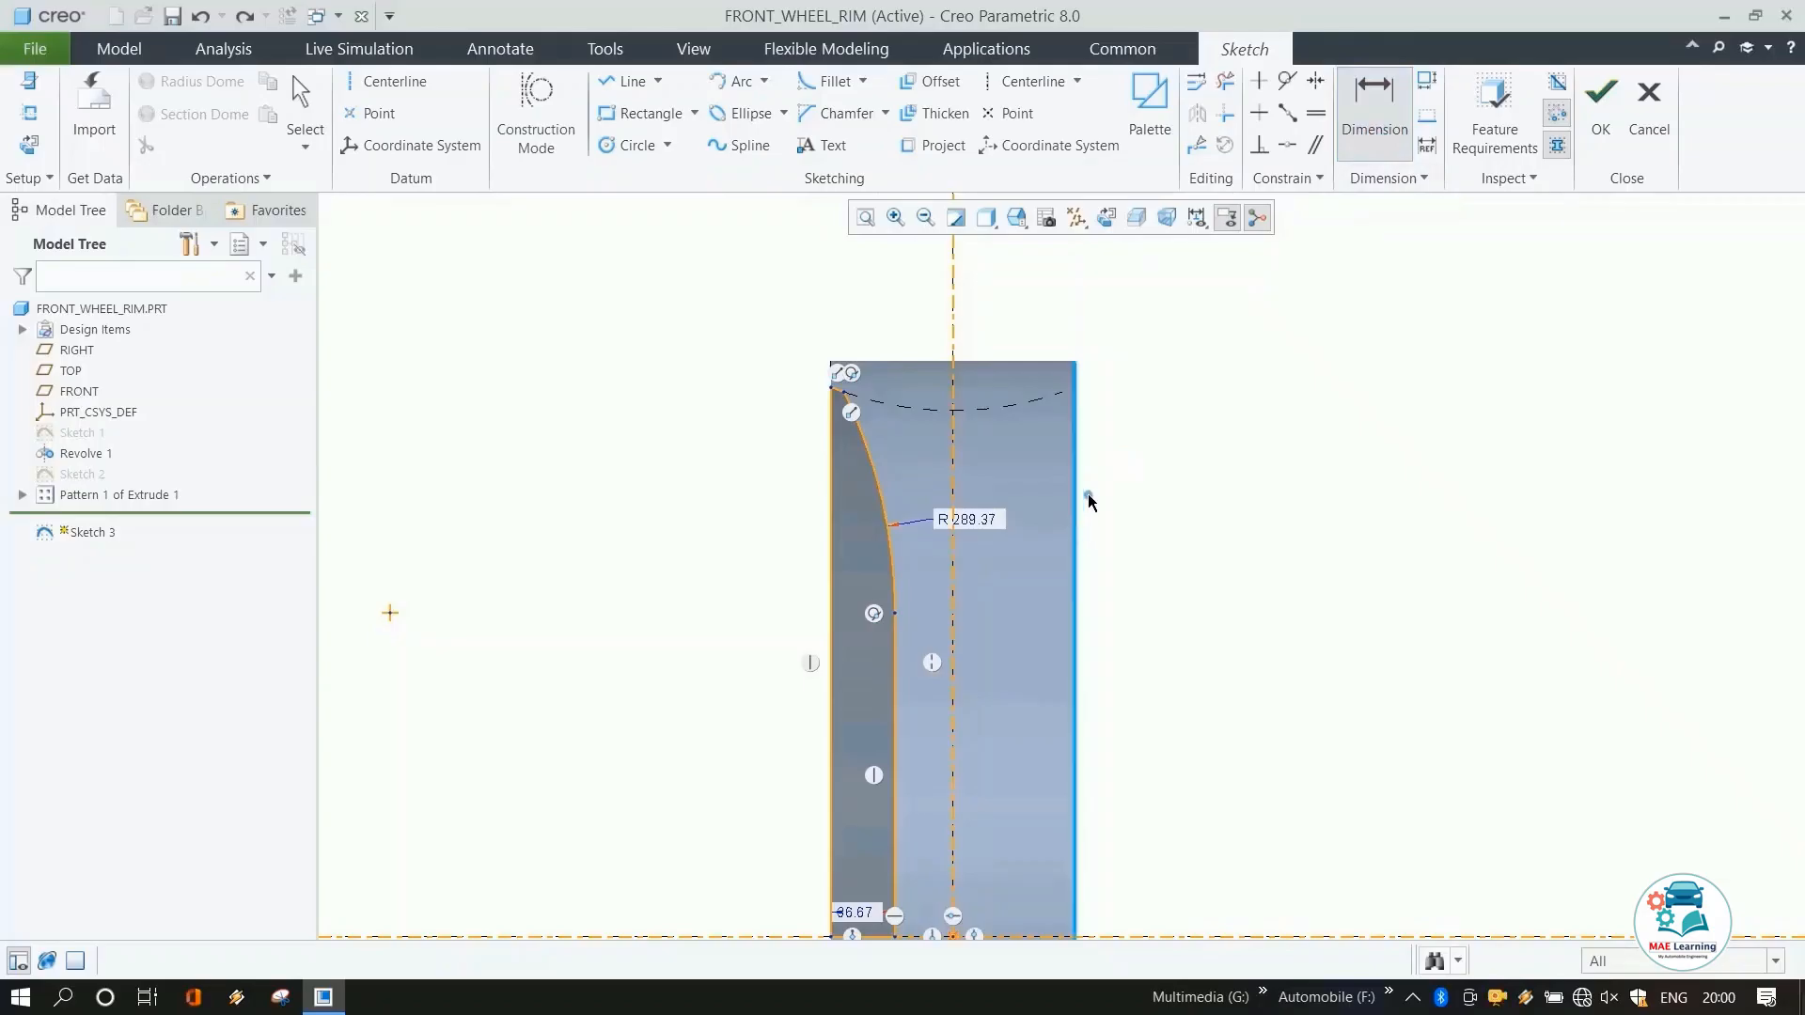
scroll(1086, 496, up, 3)
scroll(1010, 707, down, 4)
click(953, 743)
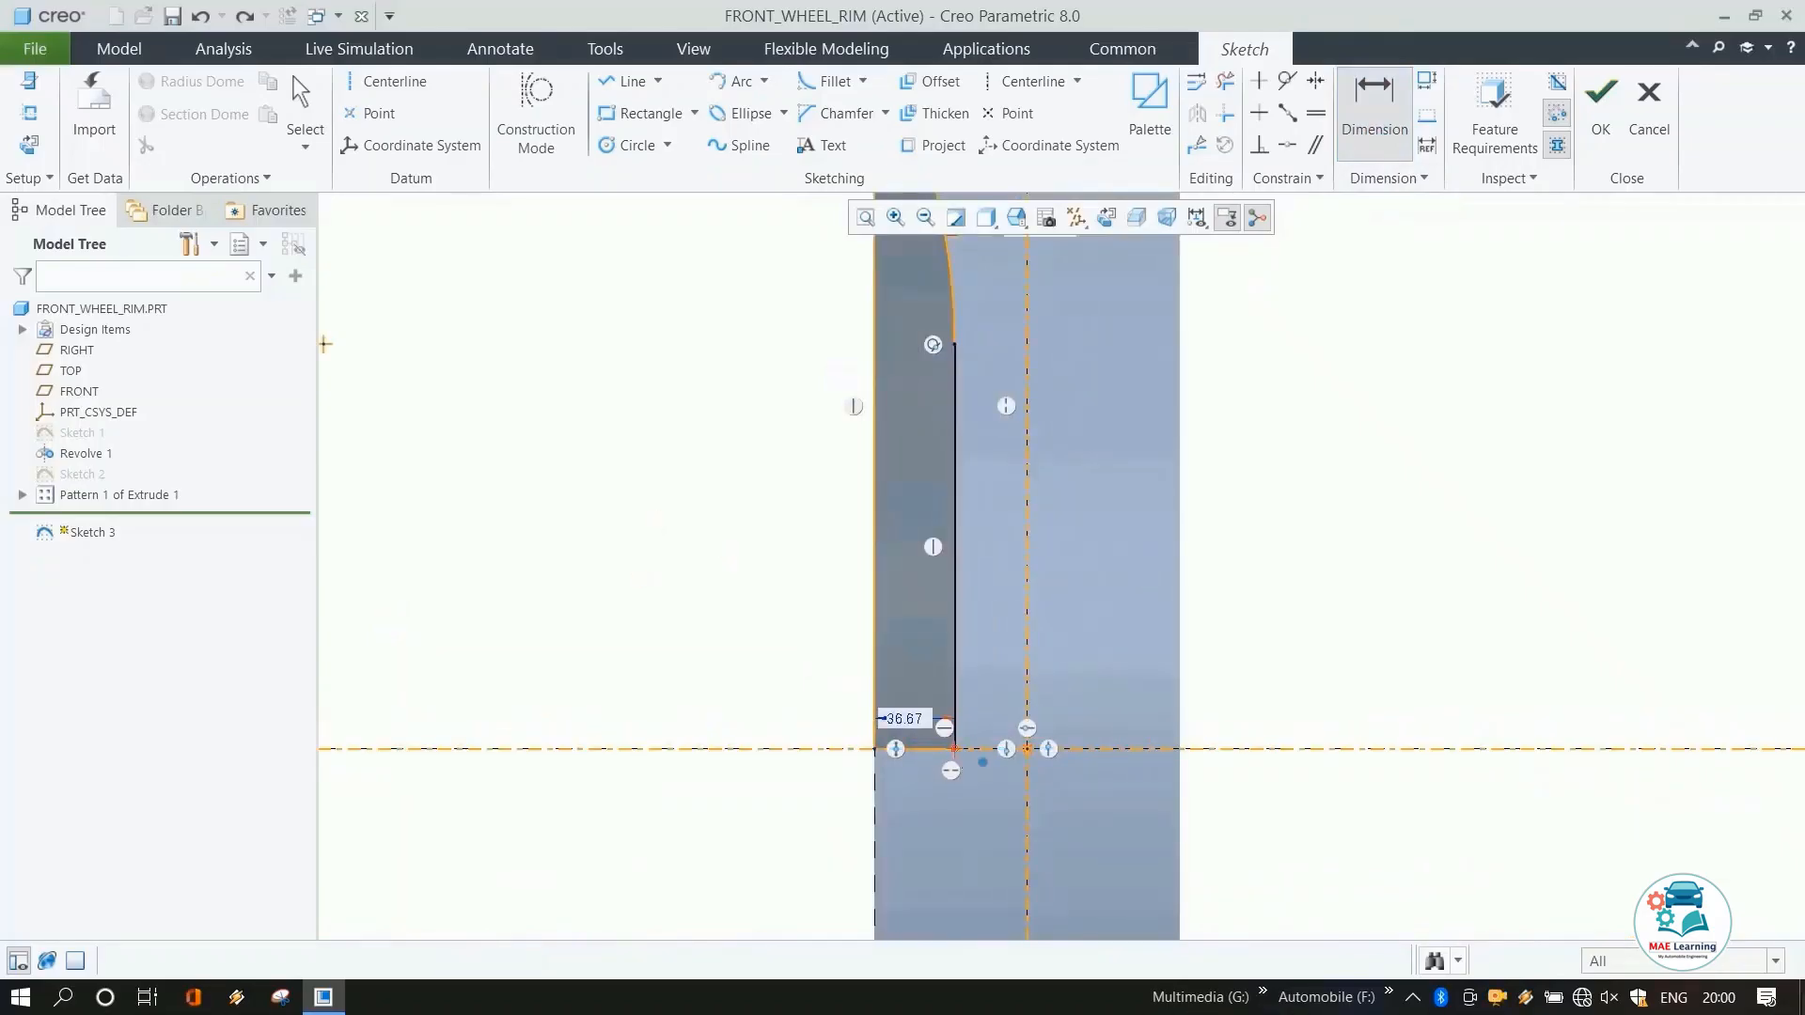
click(1042, 768)
middle_click(1168, 691)
text(20)
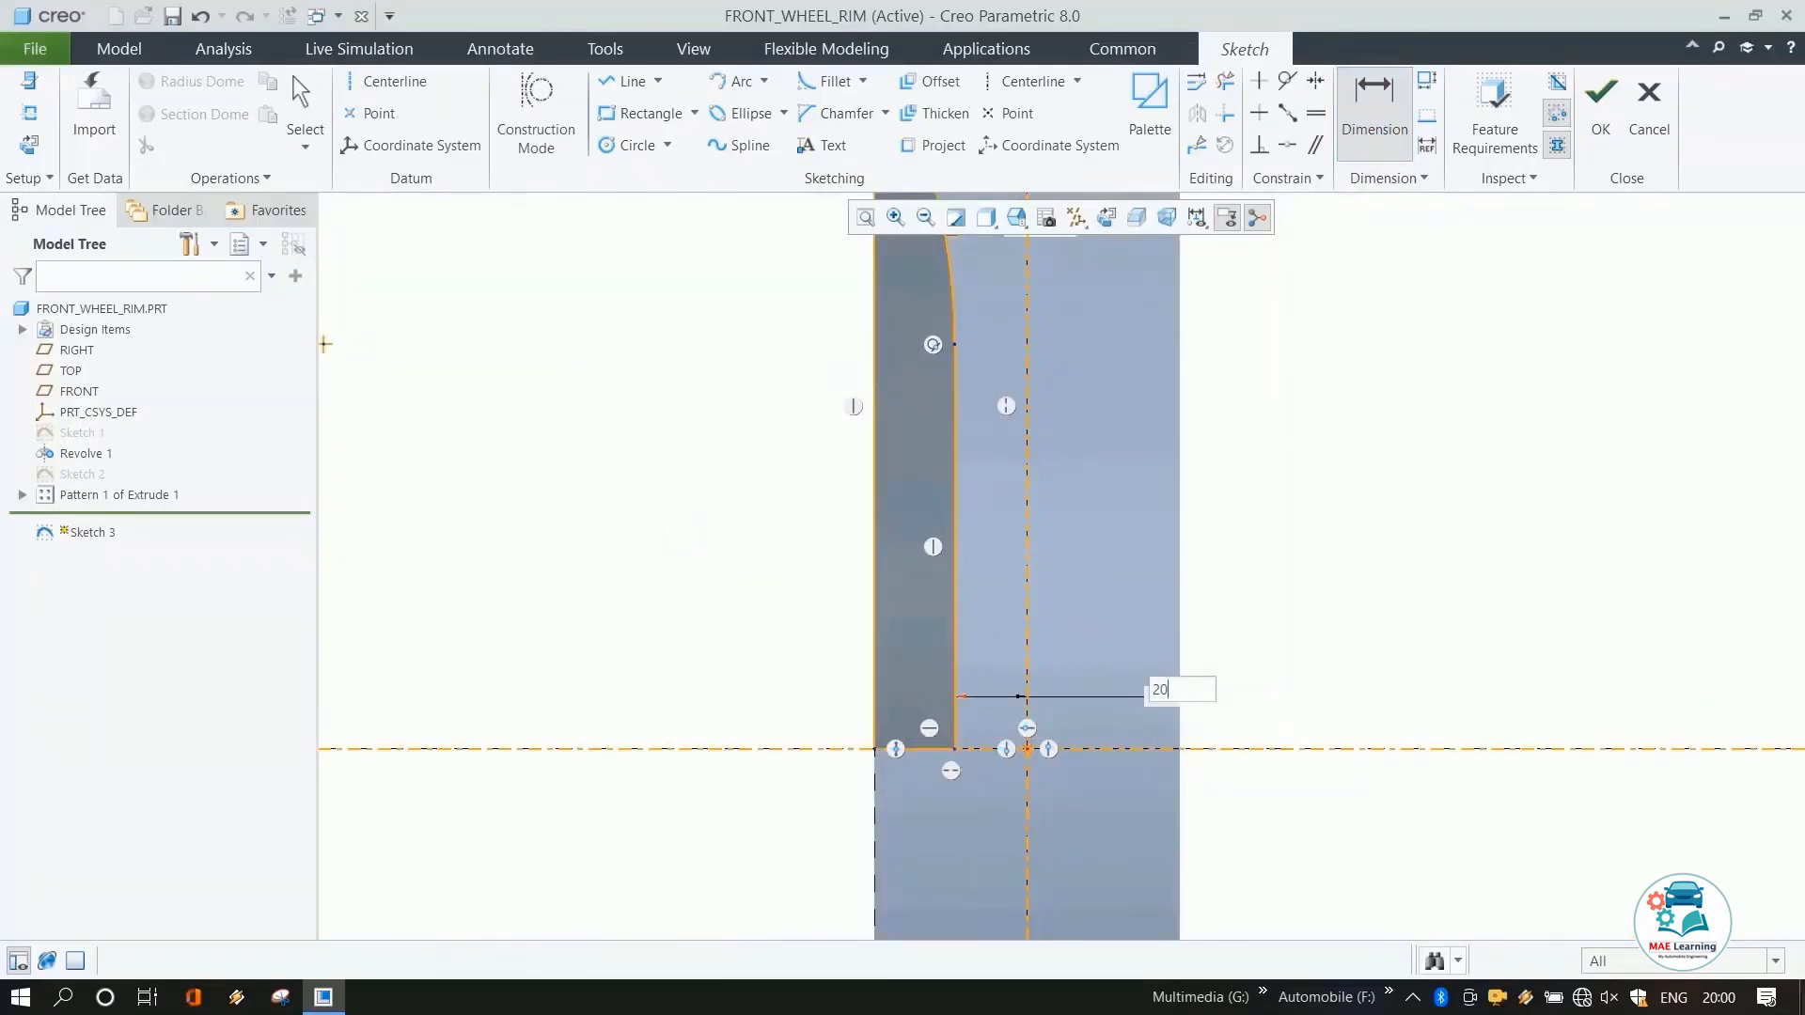
key(Return)
Make the arc tangent to the rim's curved upper edge reference.
scroll(873, 879, up, 3)
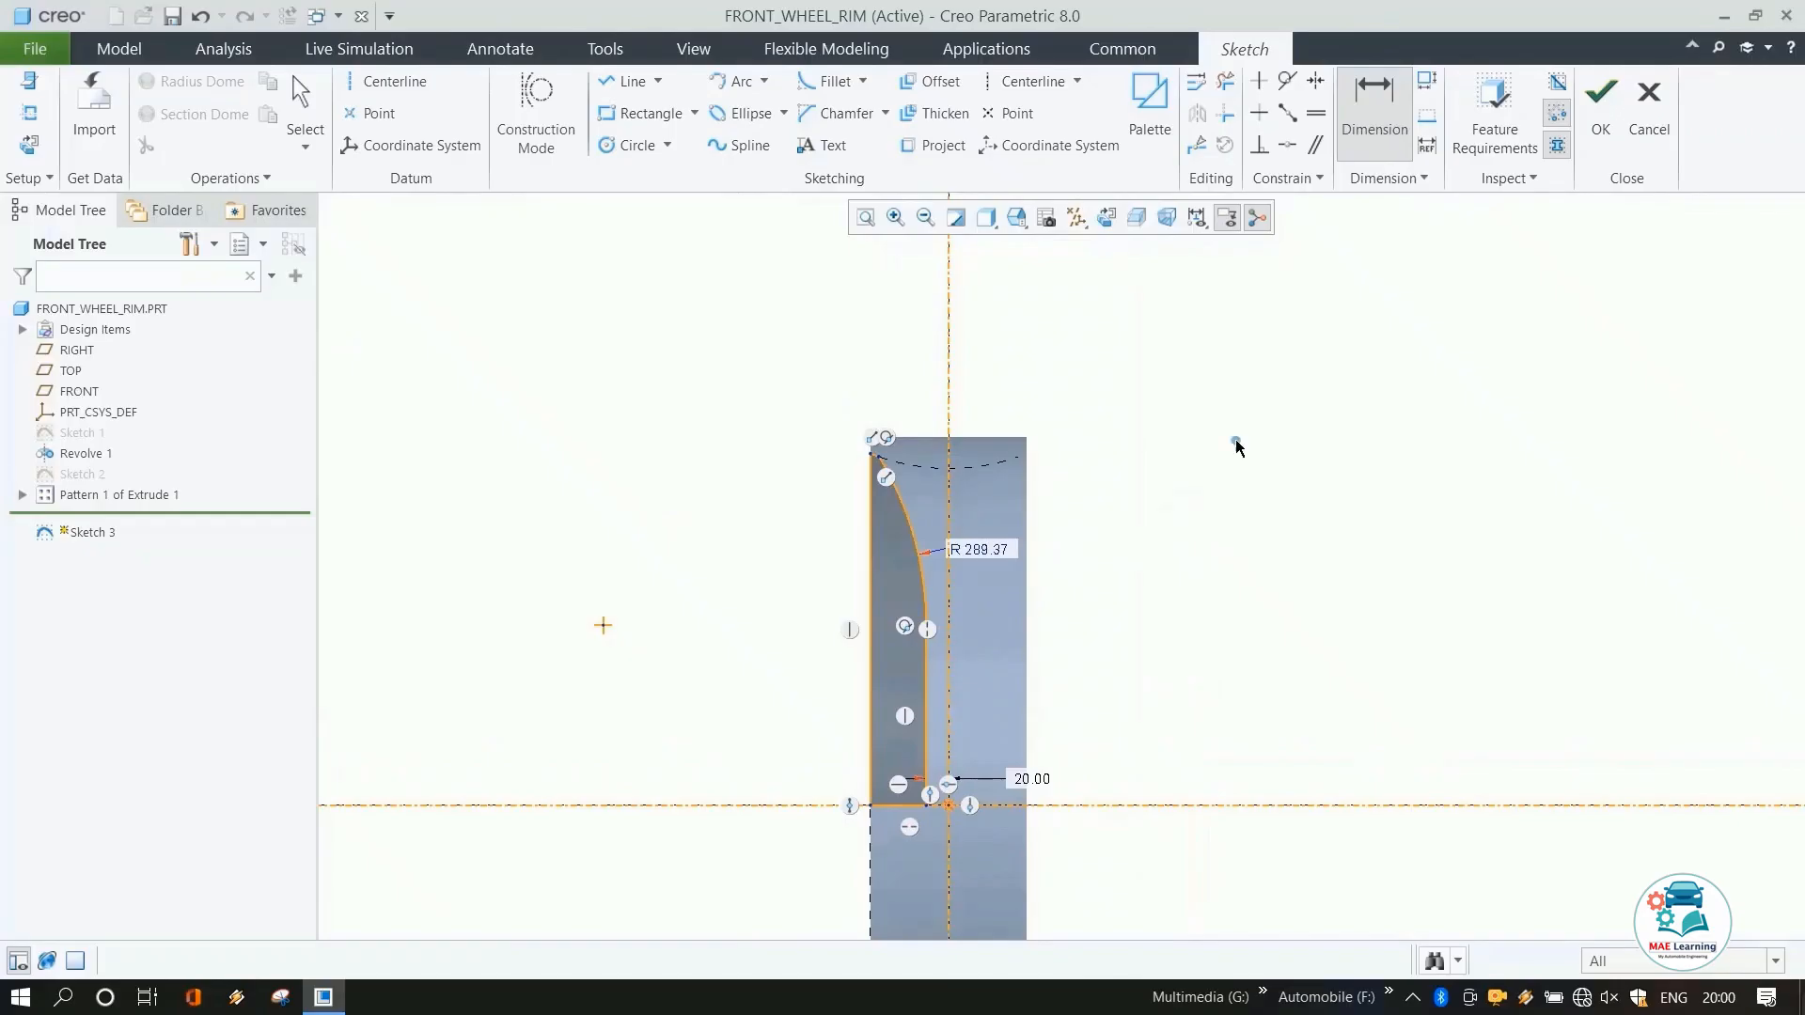
click(1287, 81)
scroll(884, 475, down, 3)
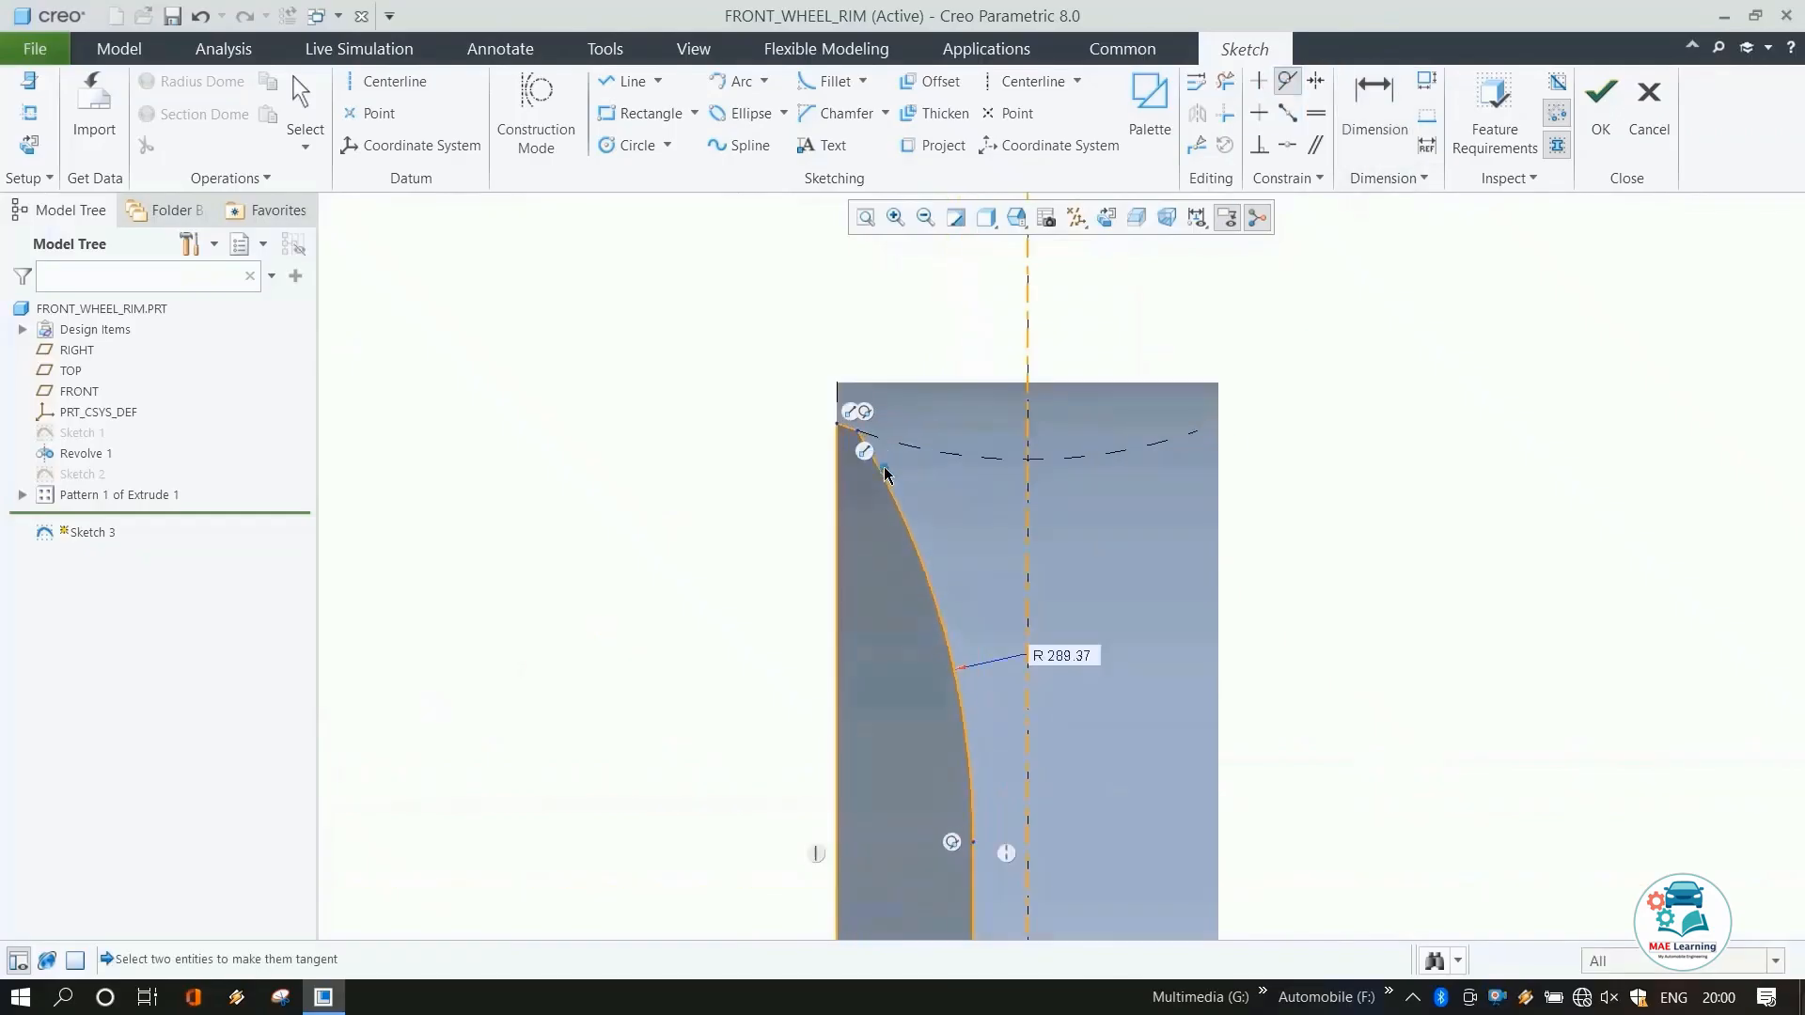
scroll(884, 475, down, 2)
click(887, 469)
click(909, 437)
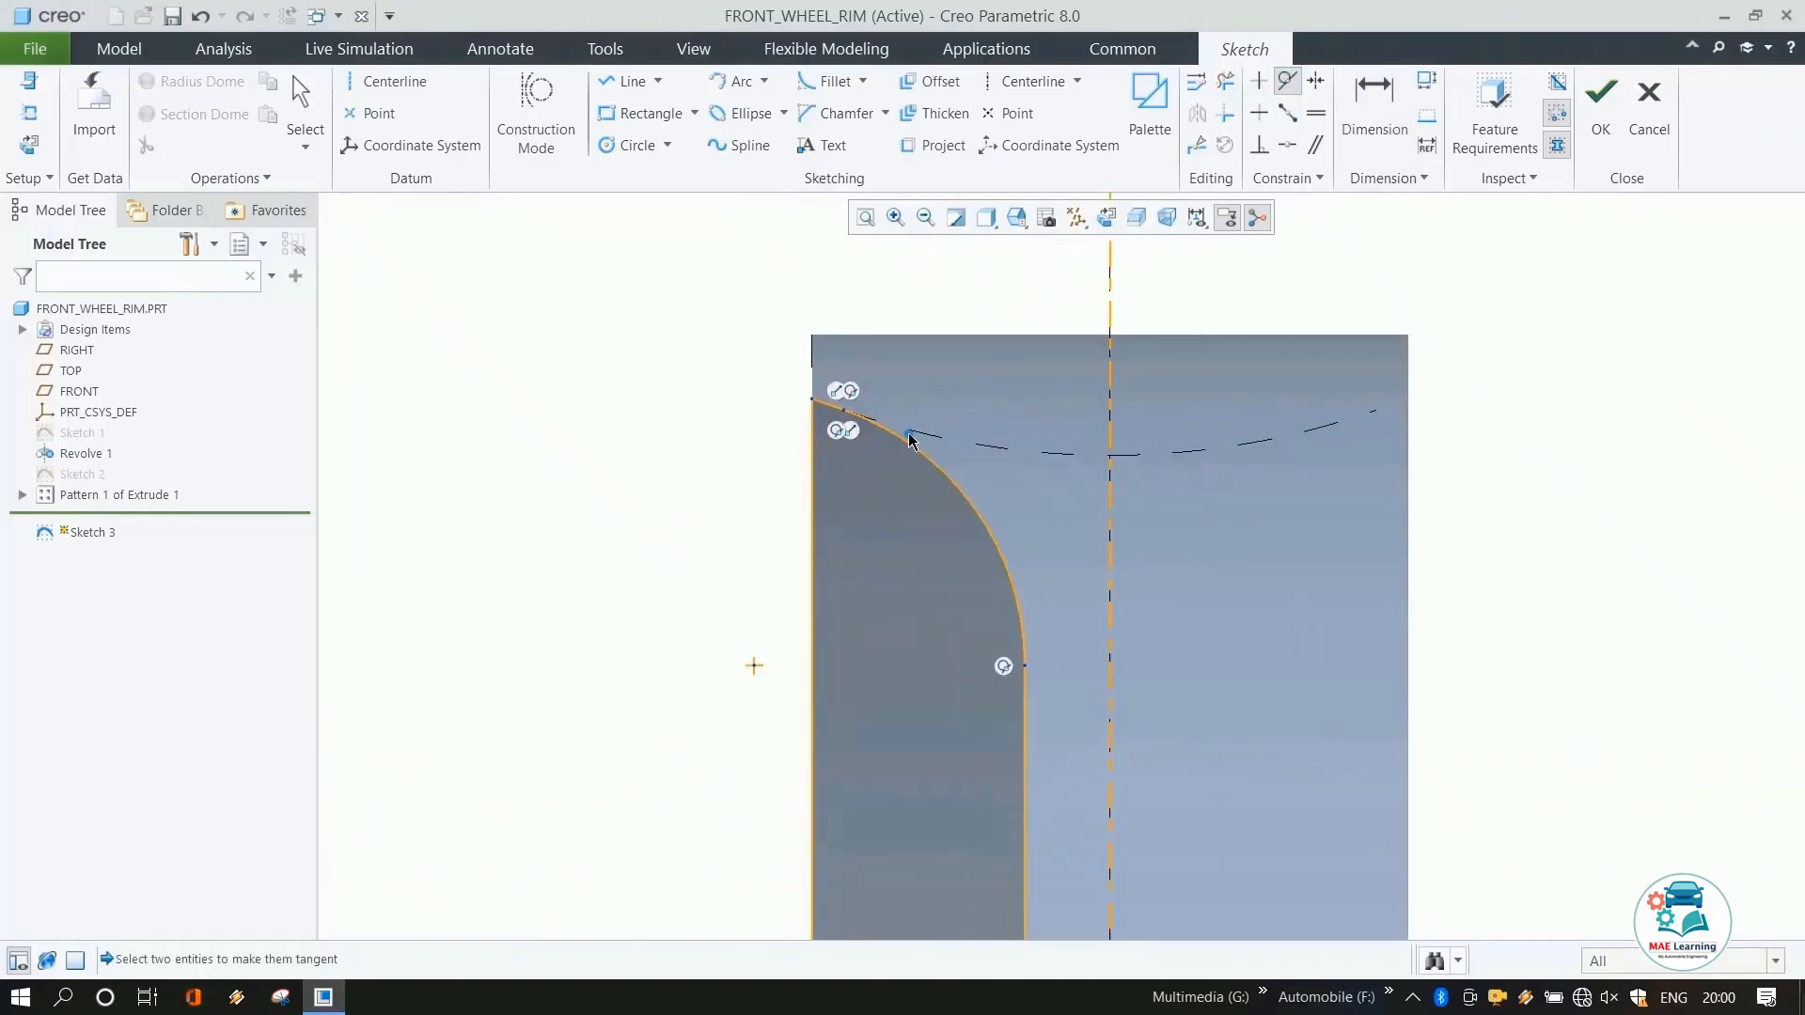
scroll(909, 437, up, 2)
middle_click(1135, 381)
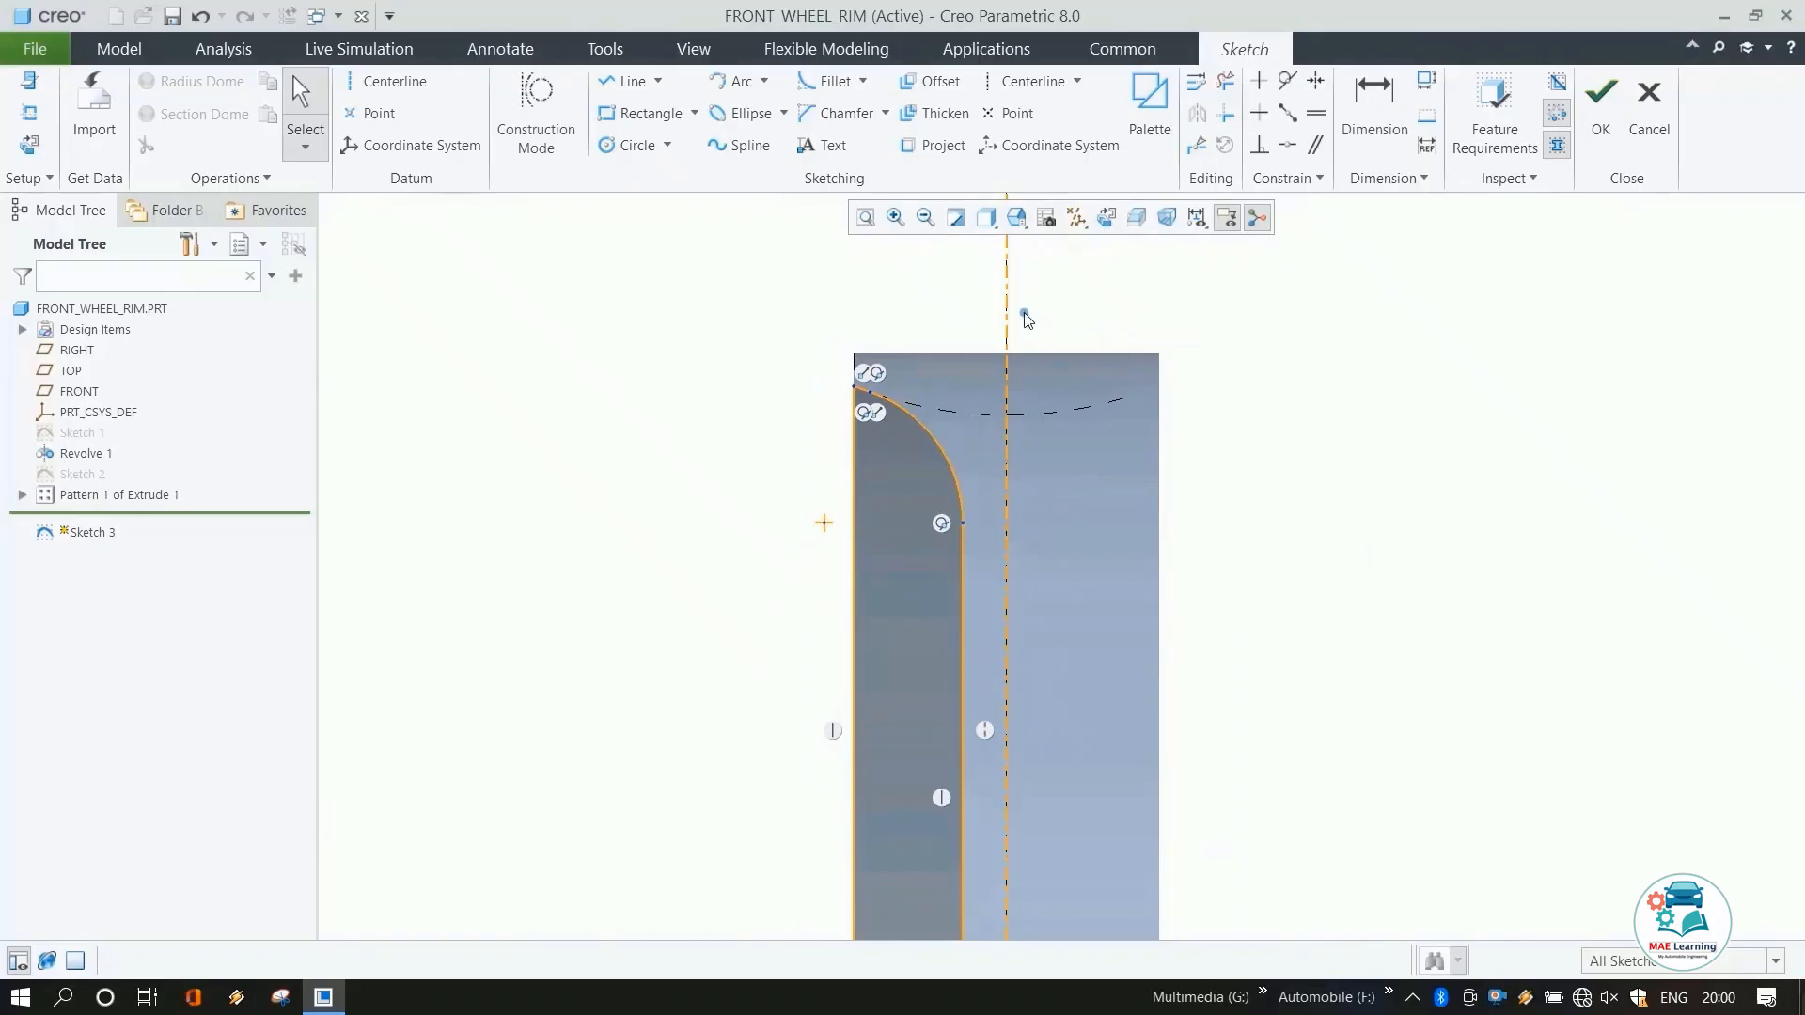
Mirror the whole profile about the vertical centerline and finish the sketch.
scroll(1027, 314, up, 3)
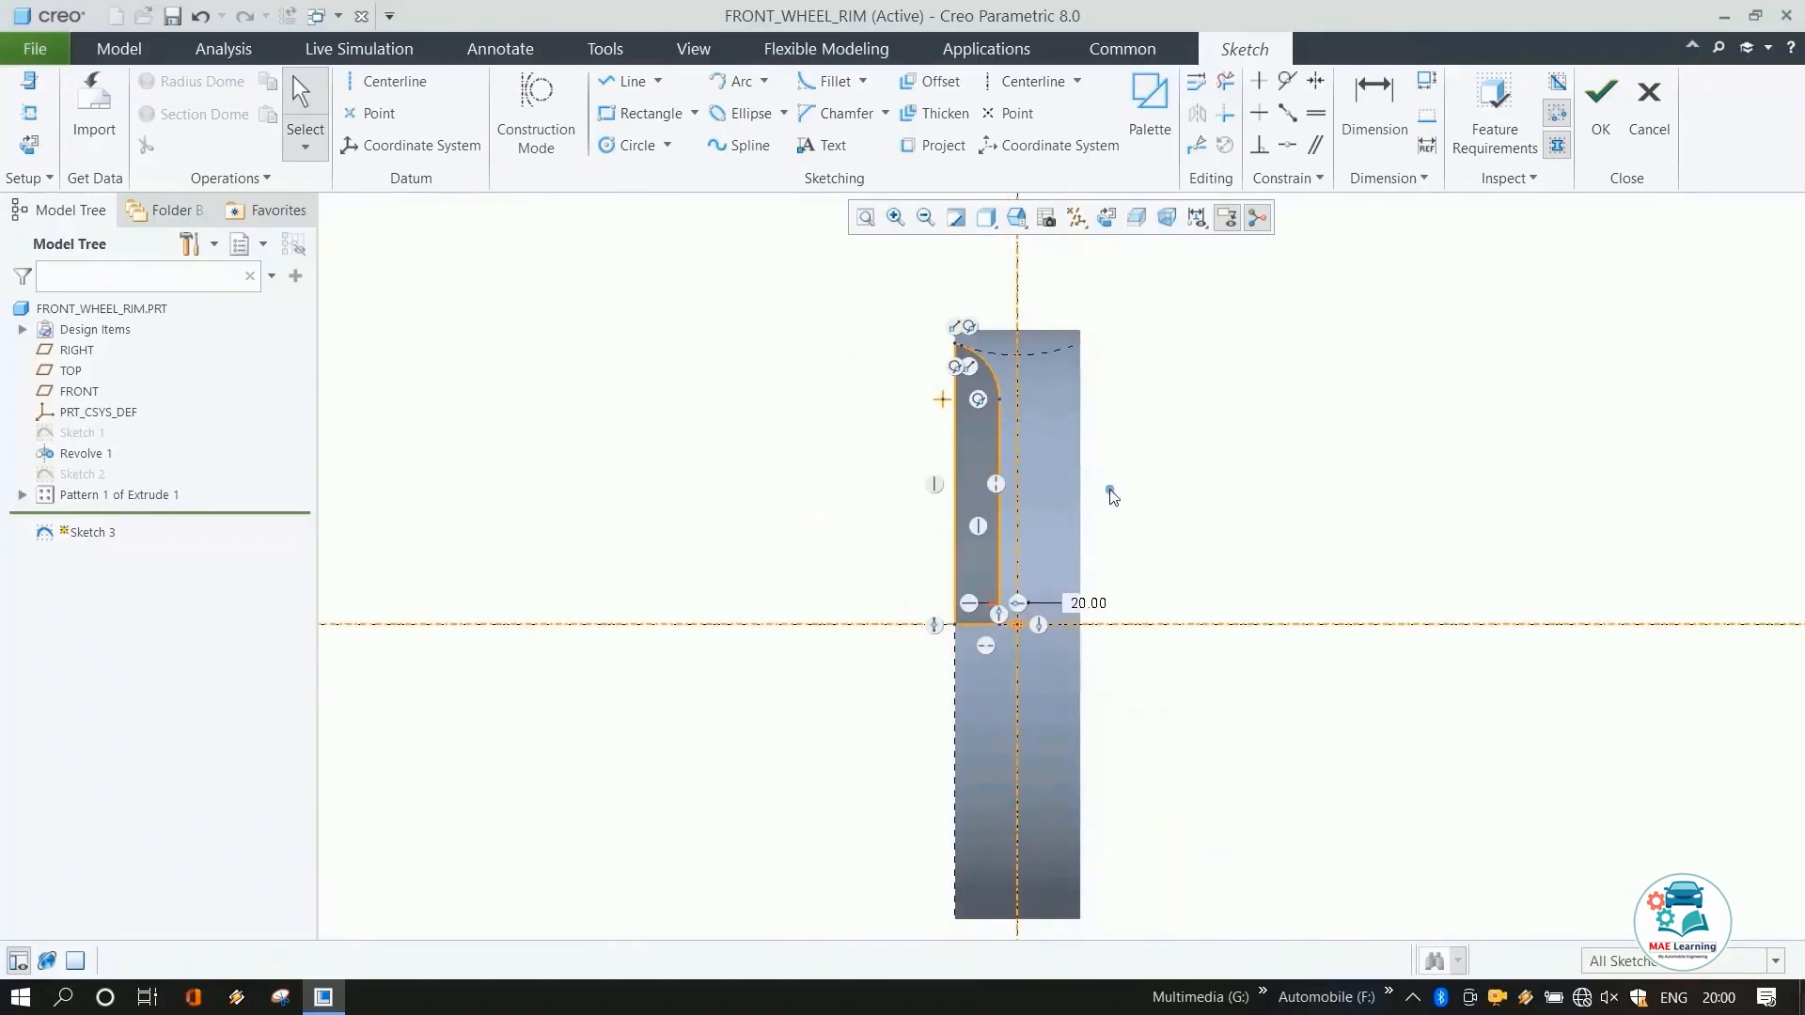
scroll(1112, 494, down, 2)
scroll(1119, 490, up, 2)
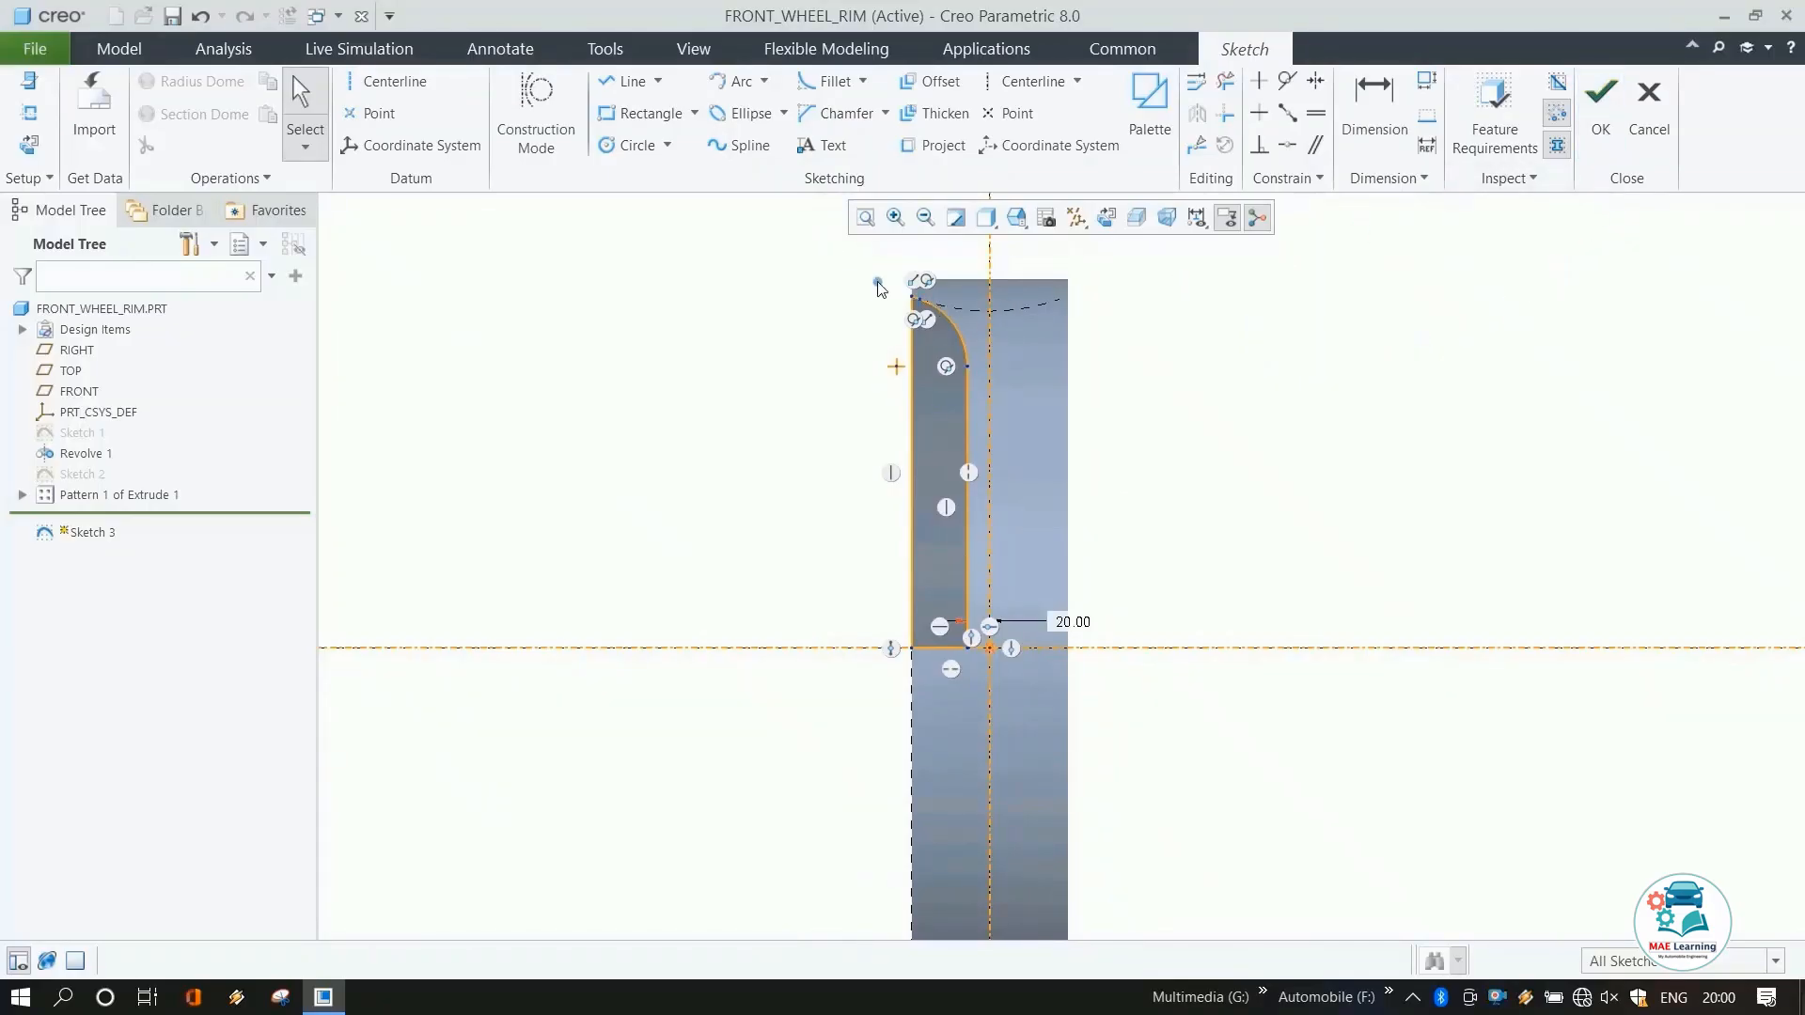
drag(962, 380, 985, 663)
click(1196, 113)
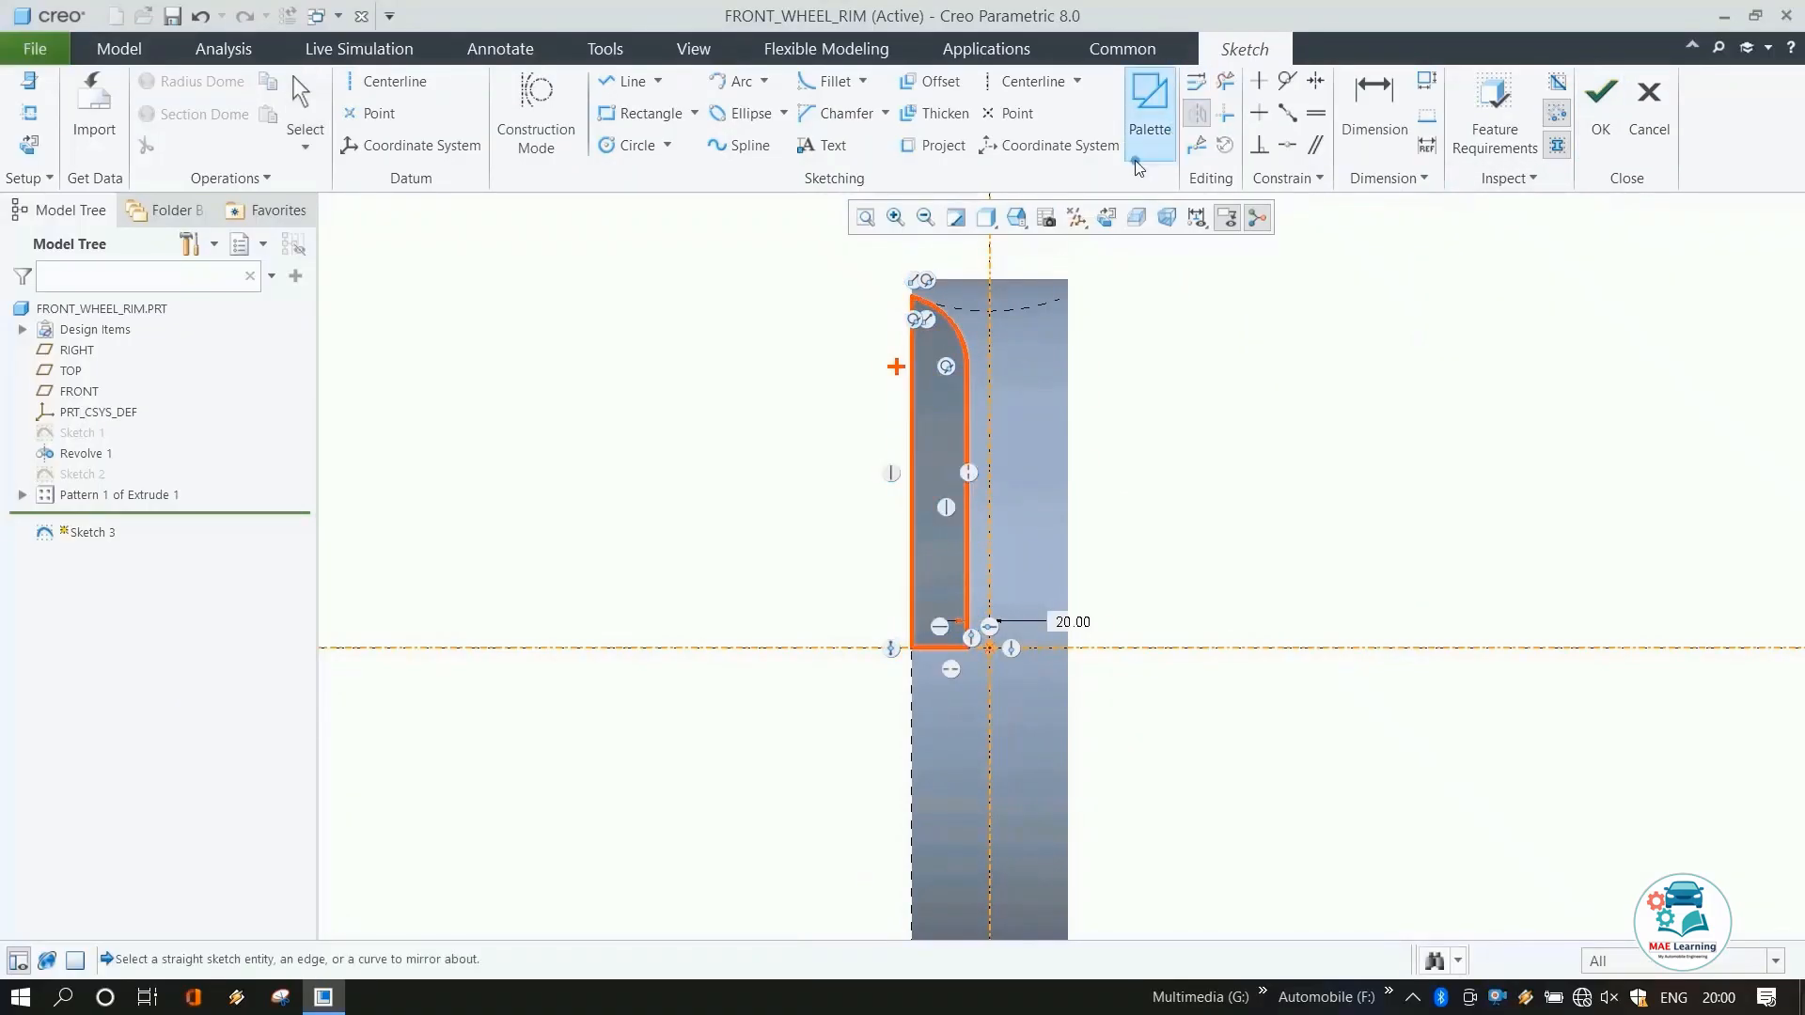
click(990, 268)
click(1338, 410)
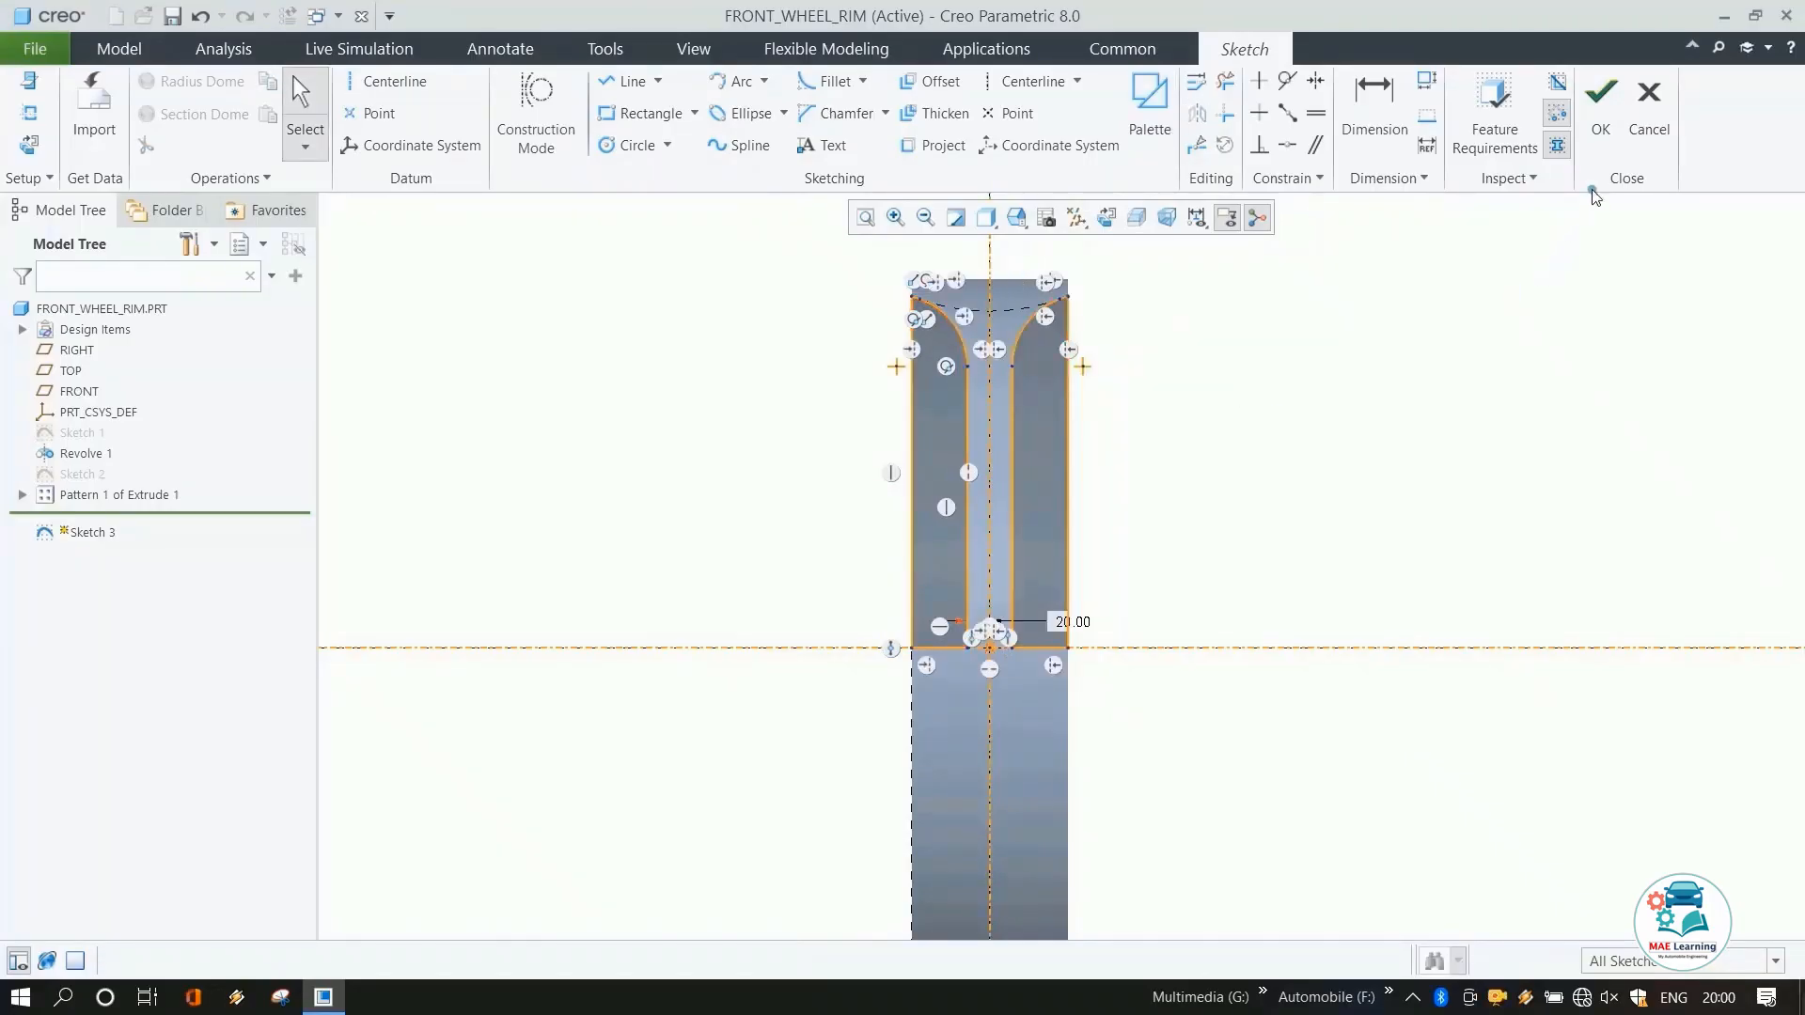
click(1600, 94)
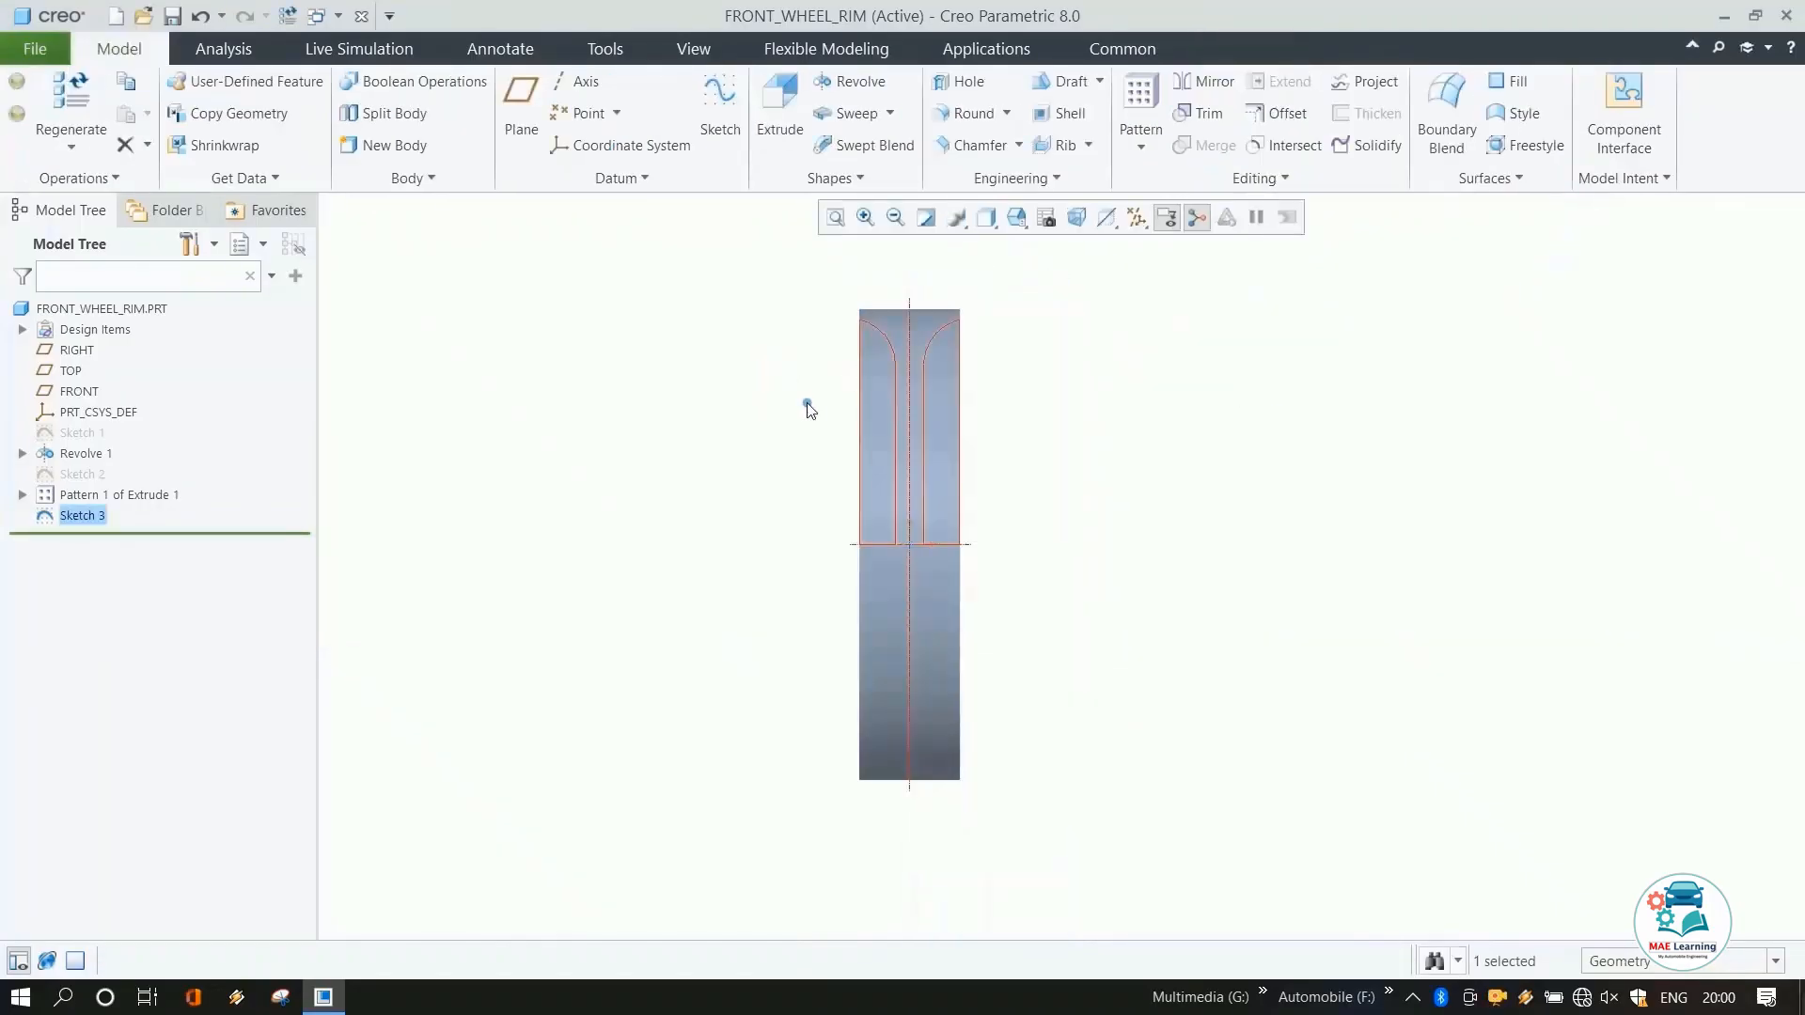
Revolve the mirrored sketch 360° as a material-removing cut.
click(844, 83)
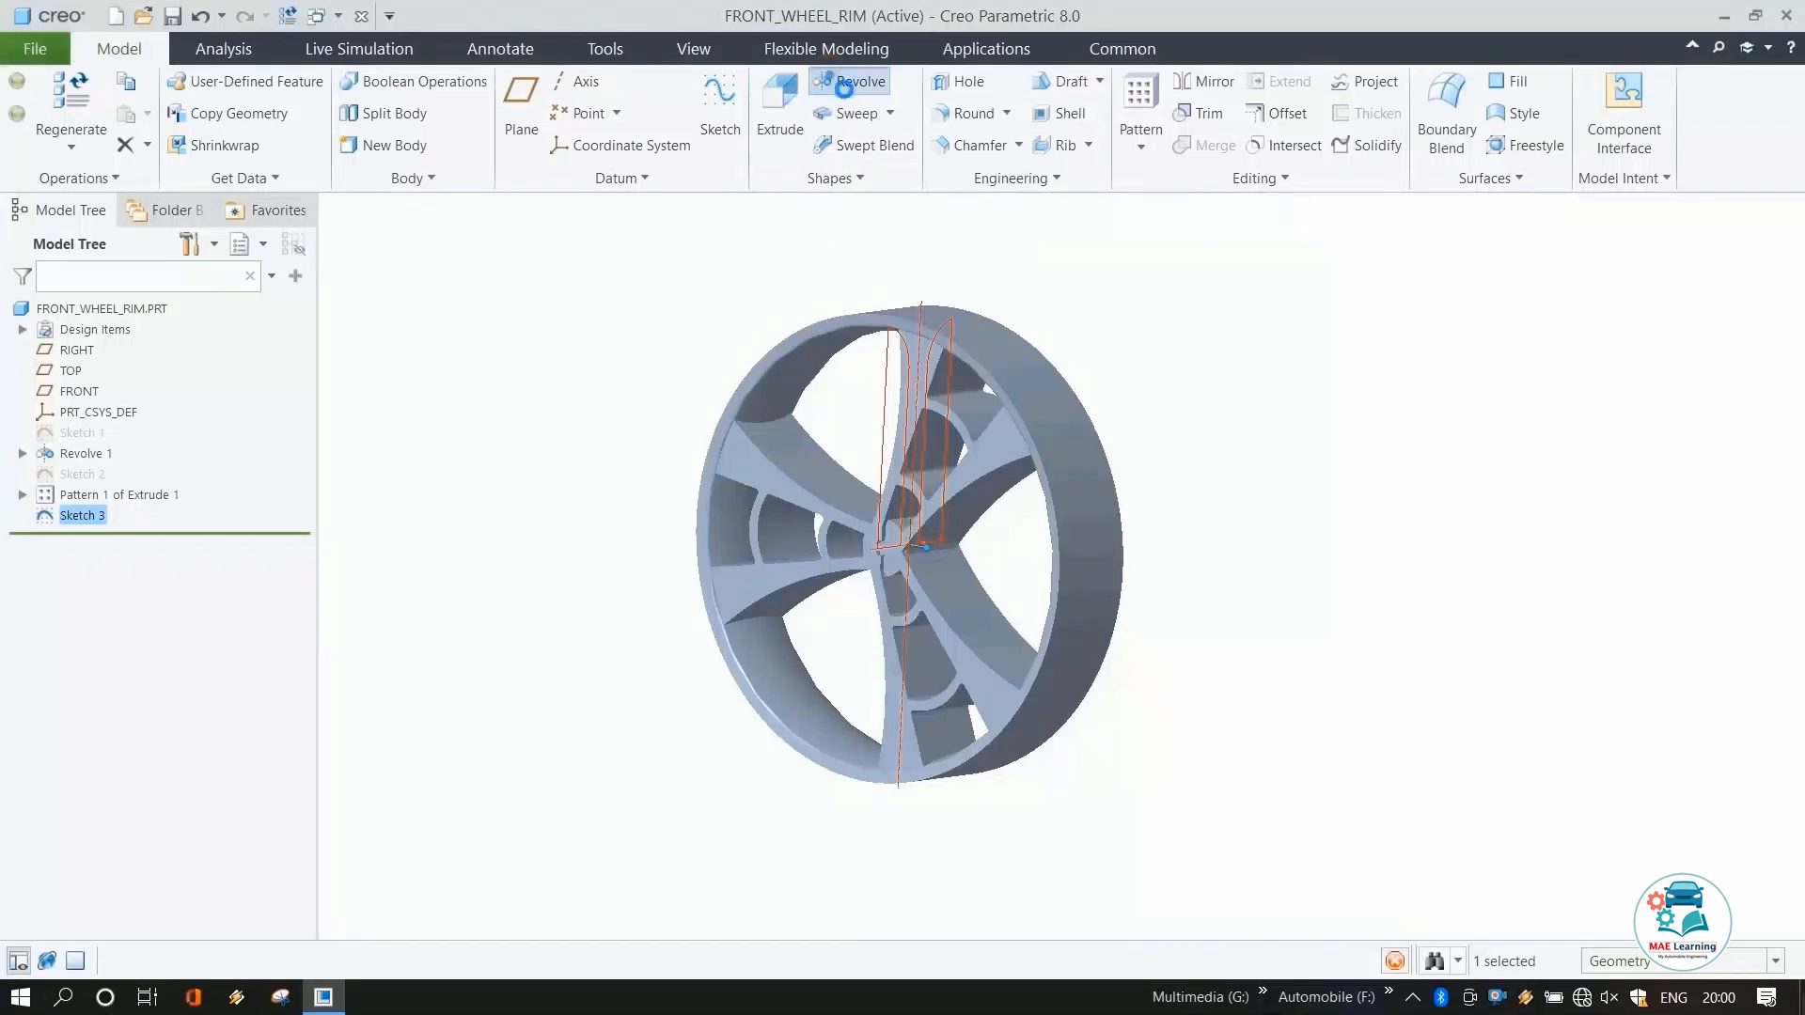
click(599, 108)
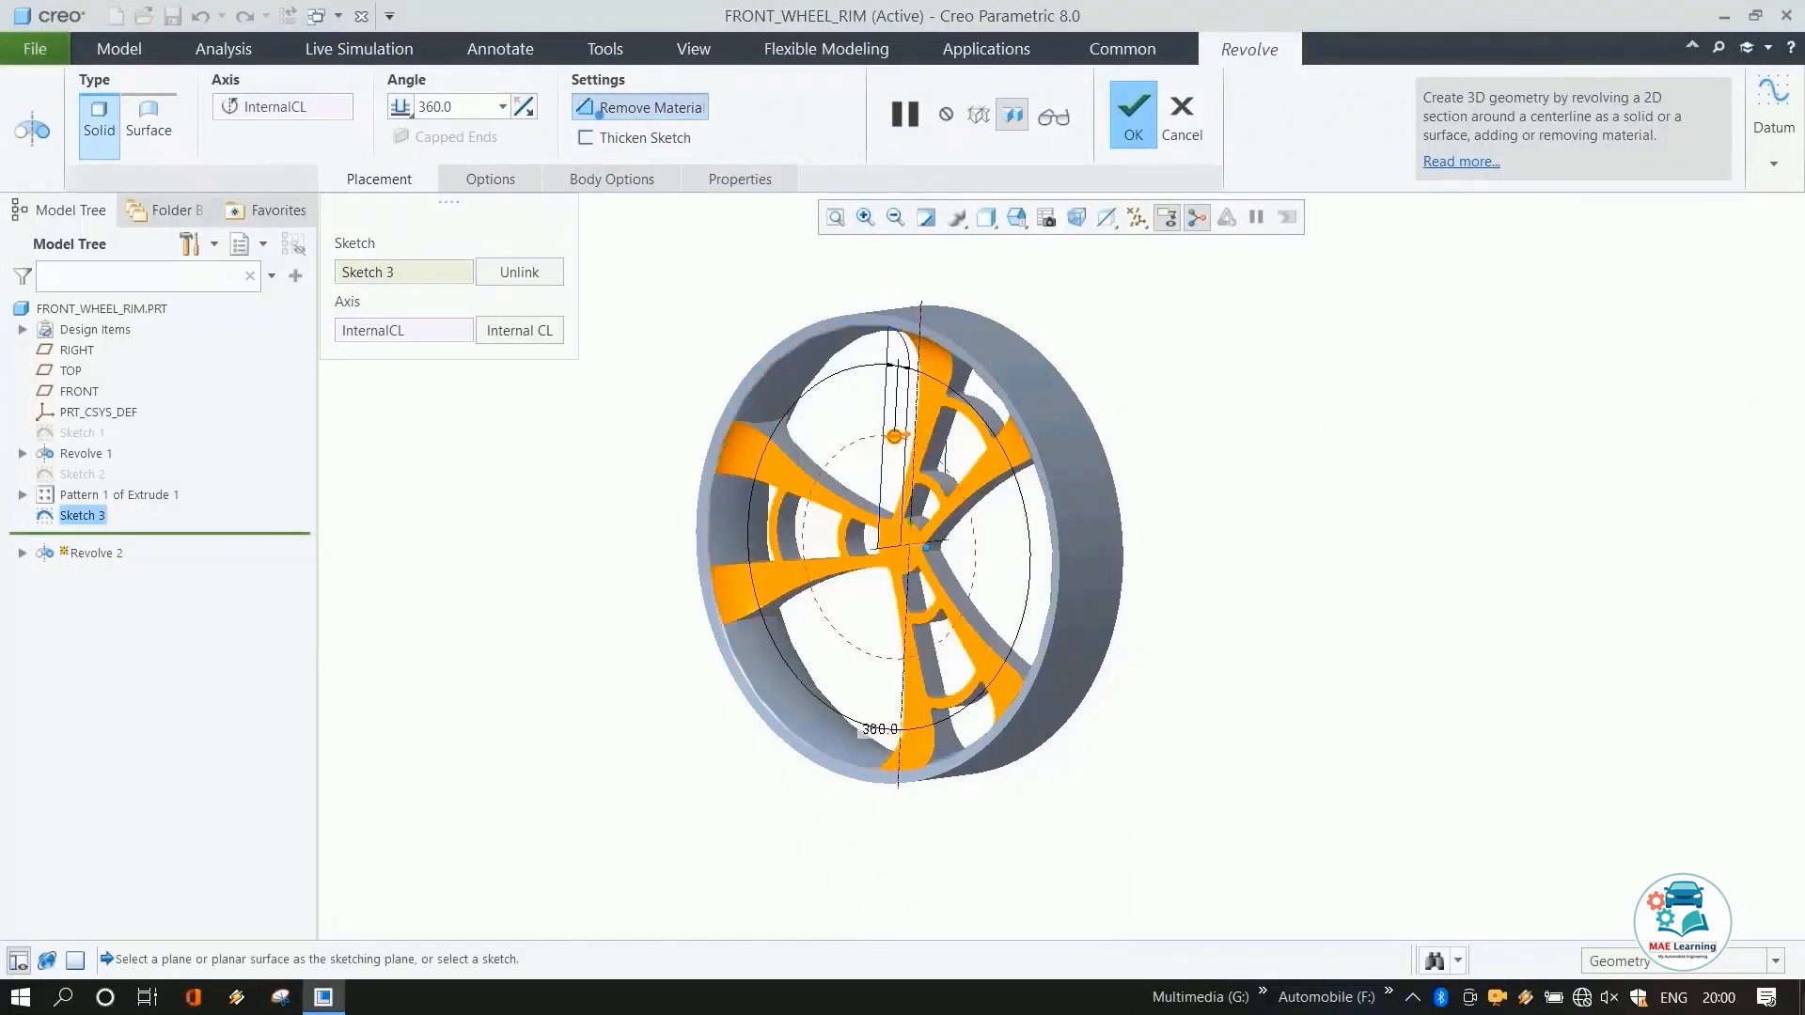
middle_click(1205, 611)
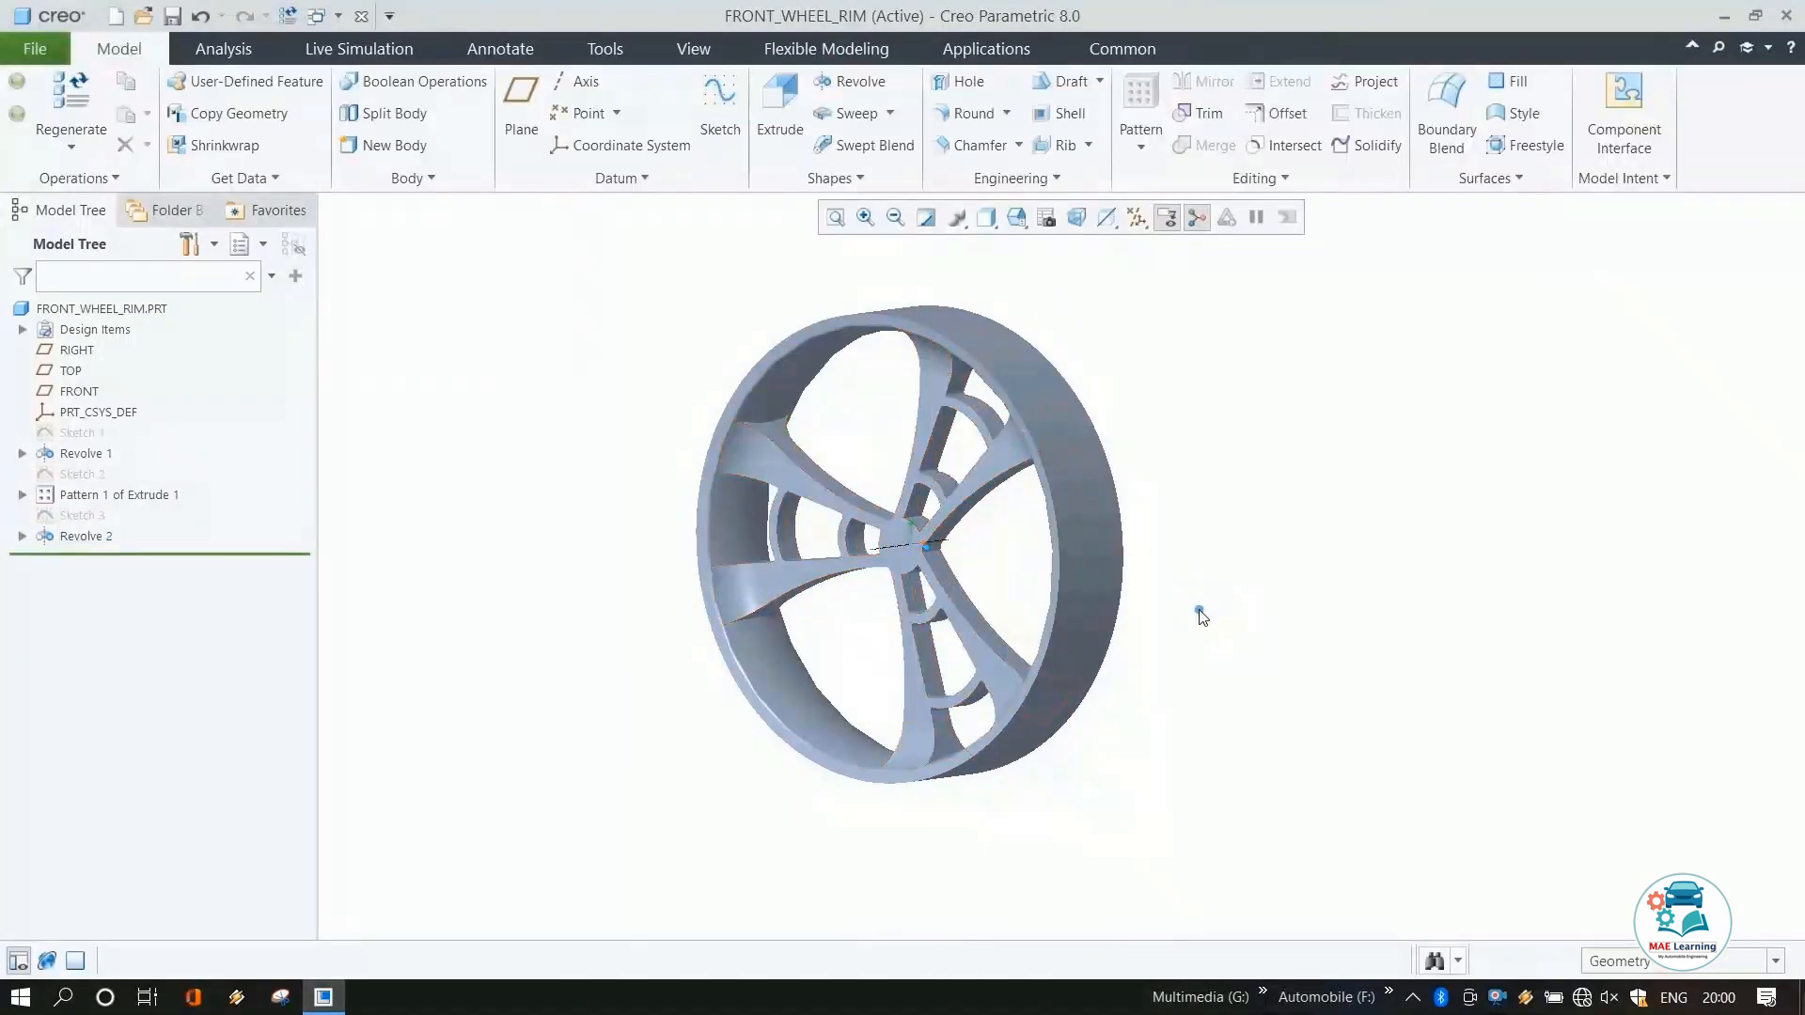
On the RIGHT plane, sketch a circle at the wheel centre with a 40 mm diameter.
middle_drag(1197, 617, 1340, 554)
middle_drag(1091, 672, 1085, 667)
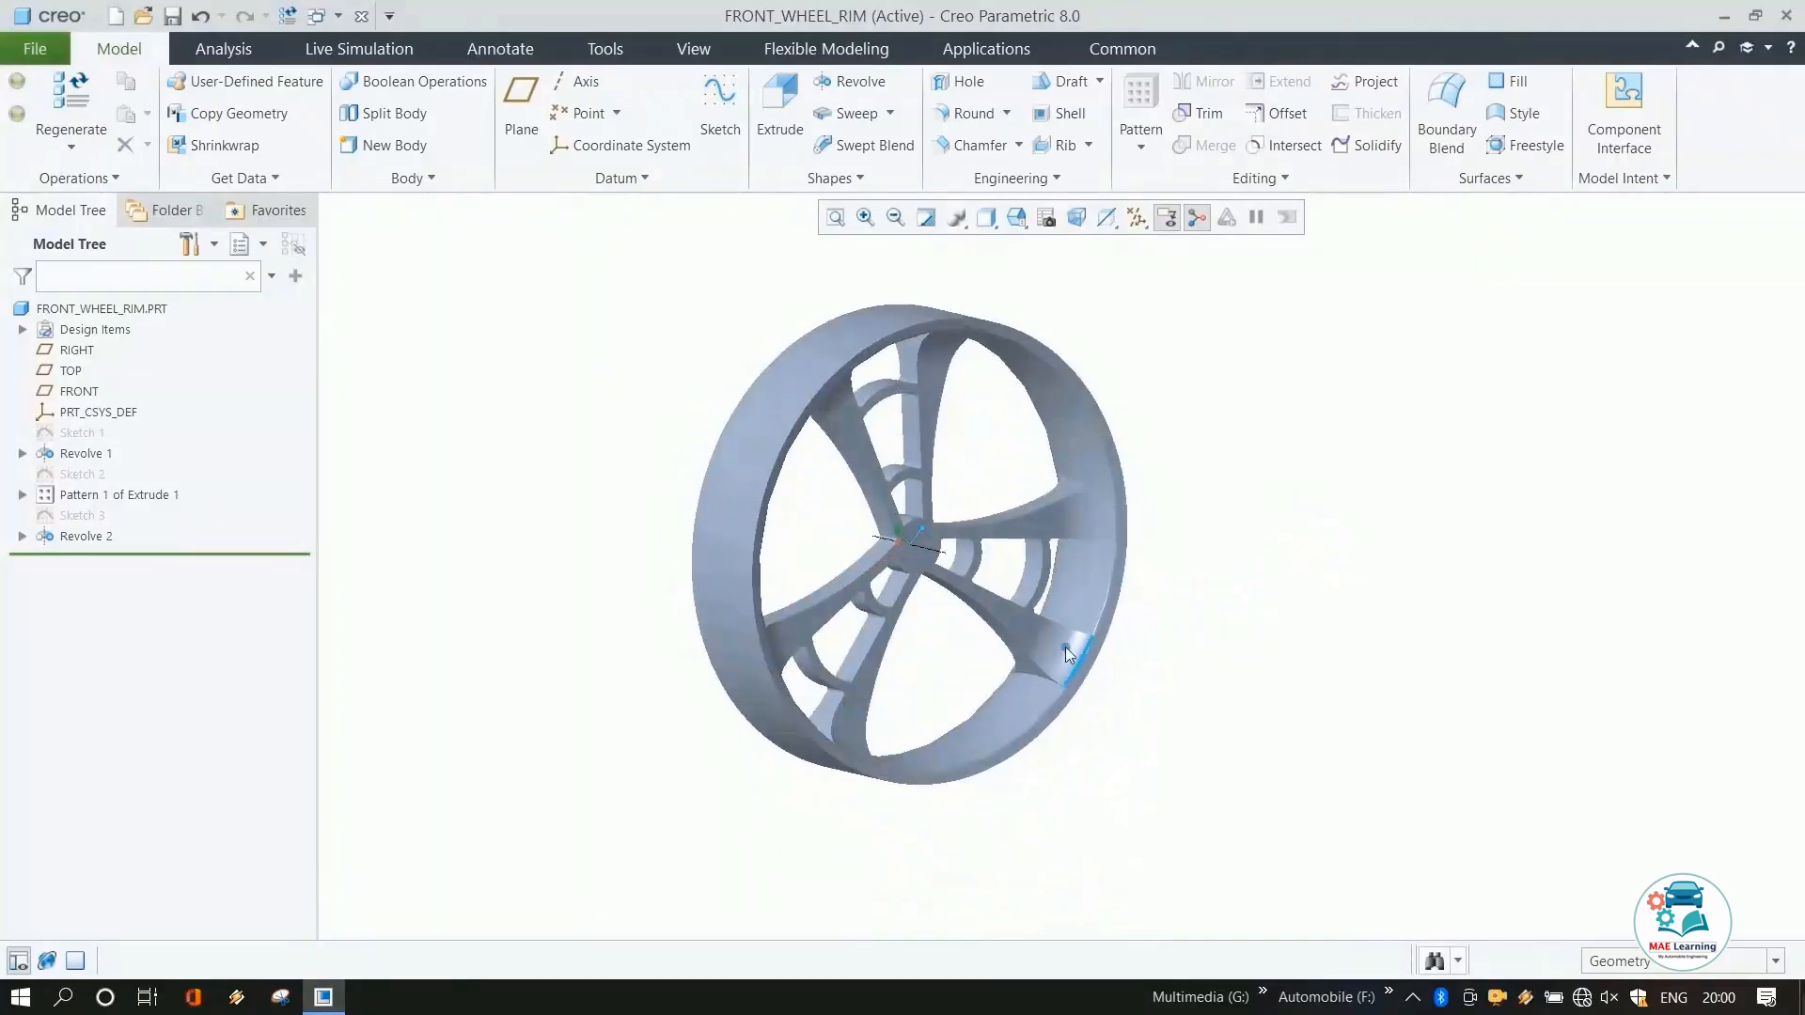
scroll(914, 496, down, 2)
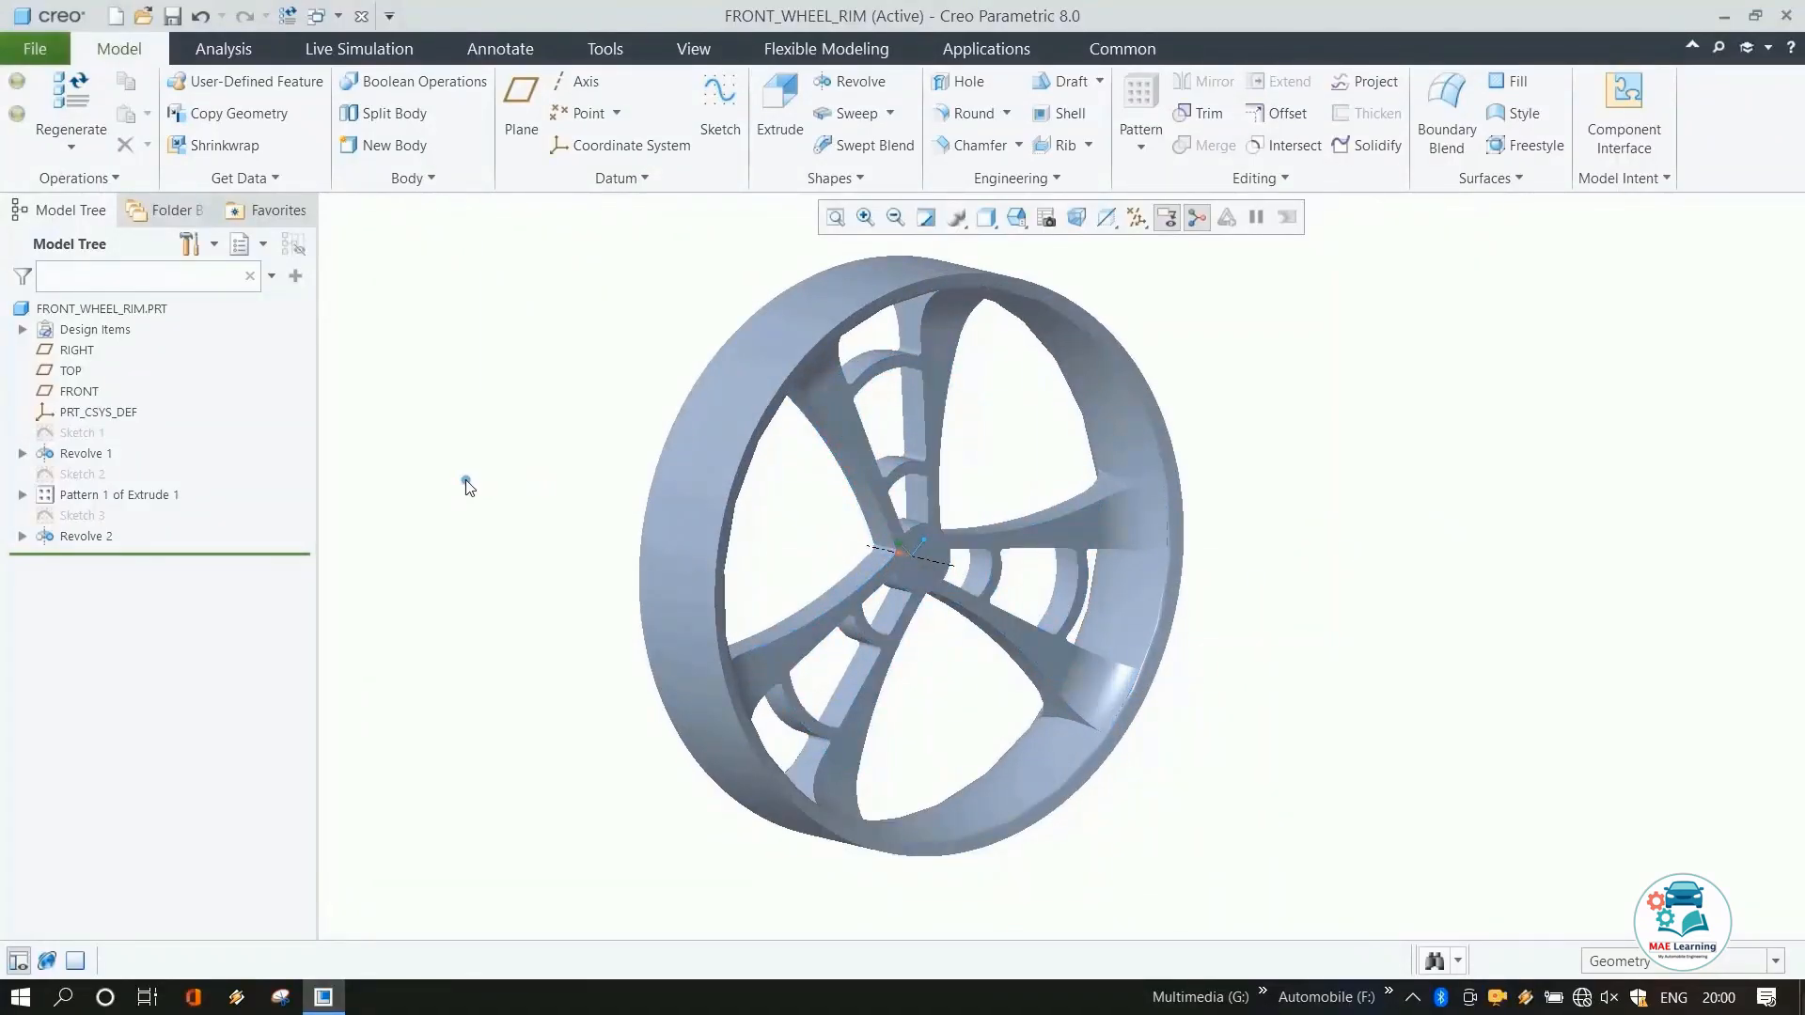
click(76, 350)
click(714, 120)
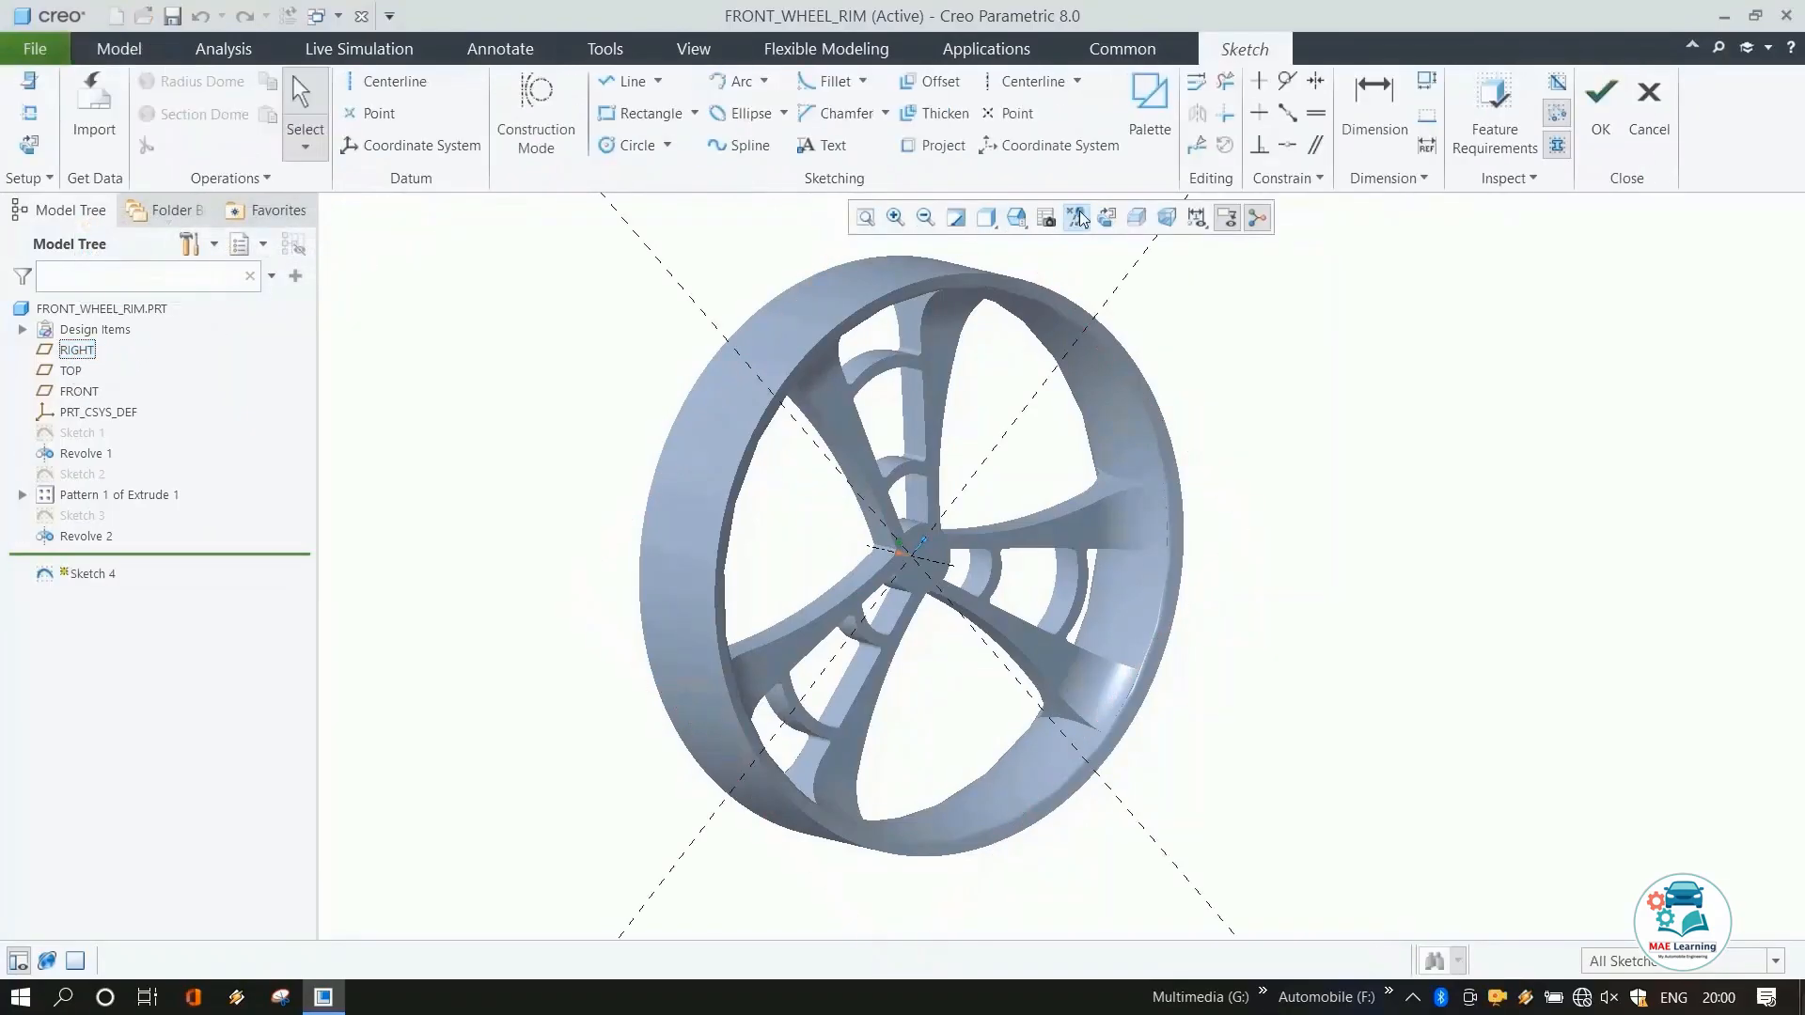
click(1107, 217)
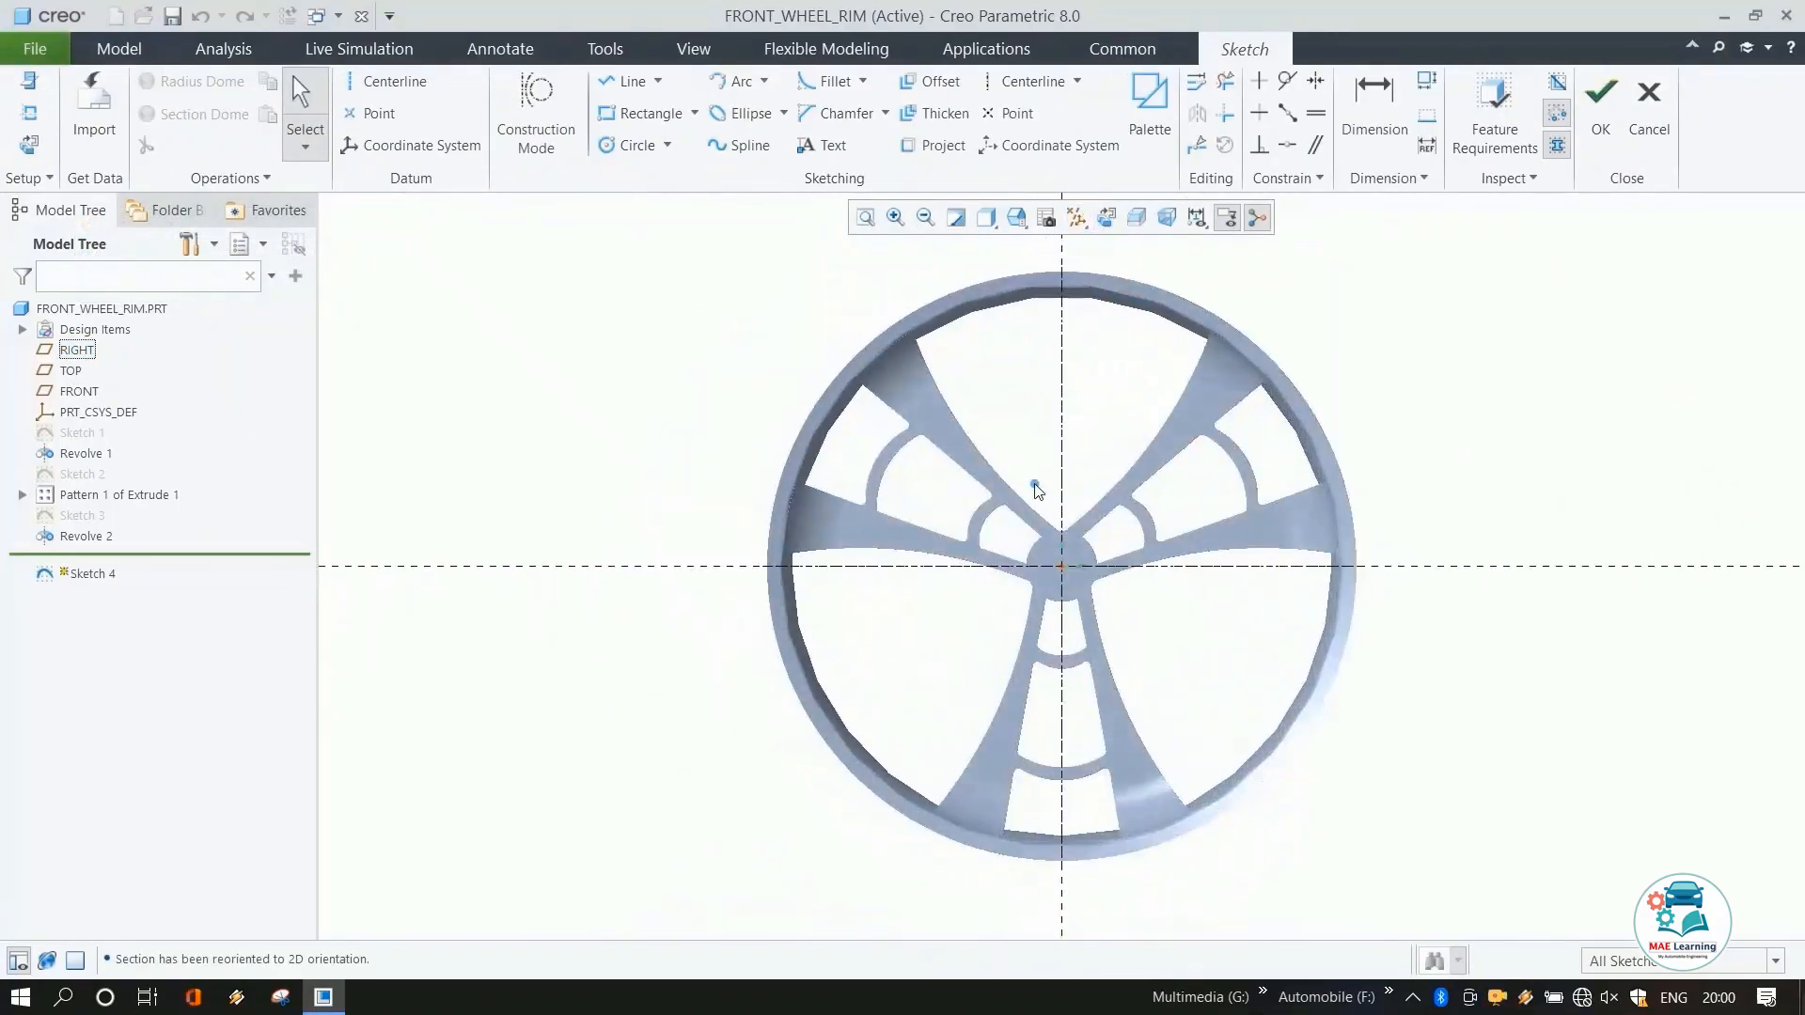
click(625, 146)
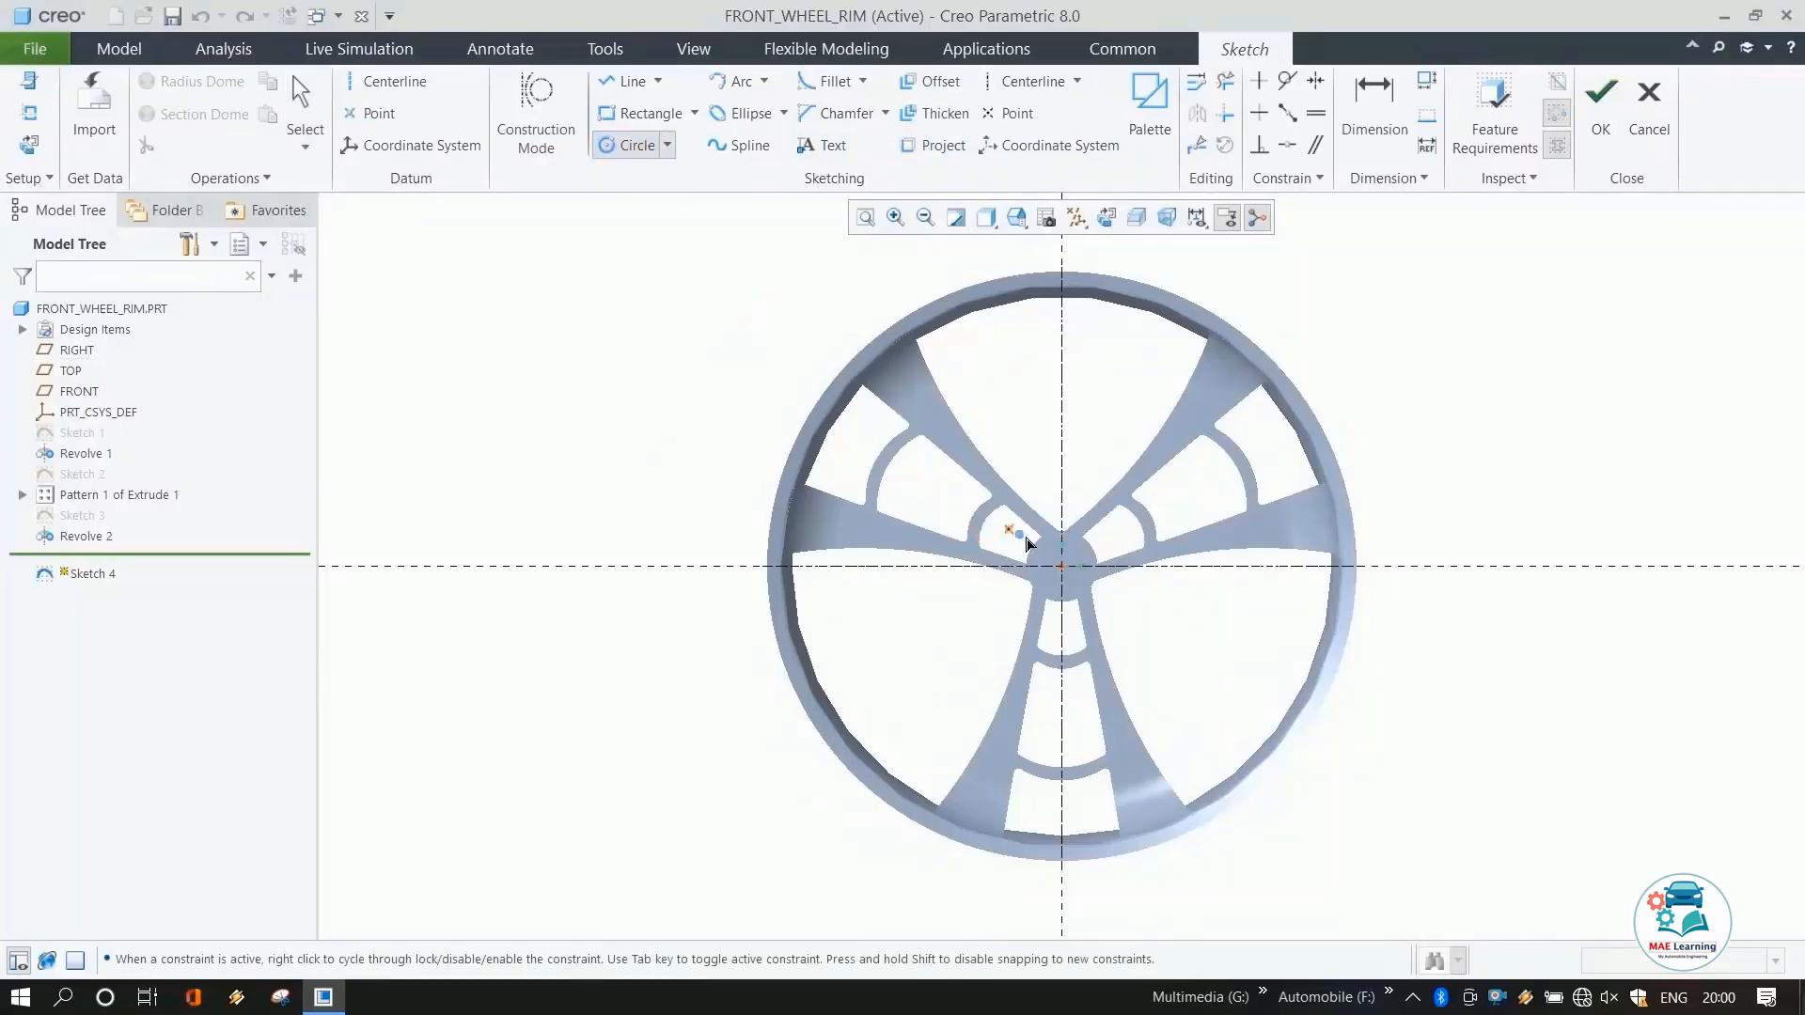
click(1061, 565)
scroll(1061, 567, up, 3)
click(1070, 589)
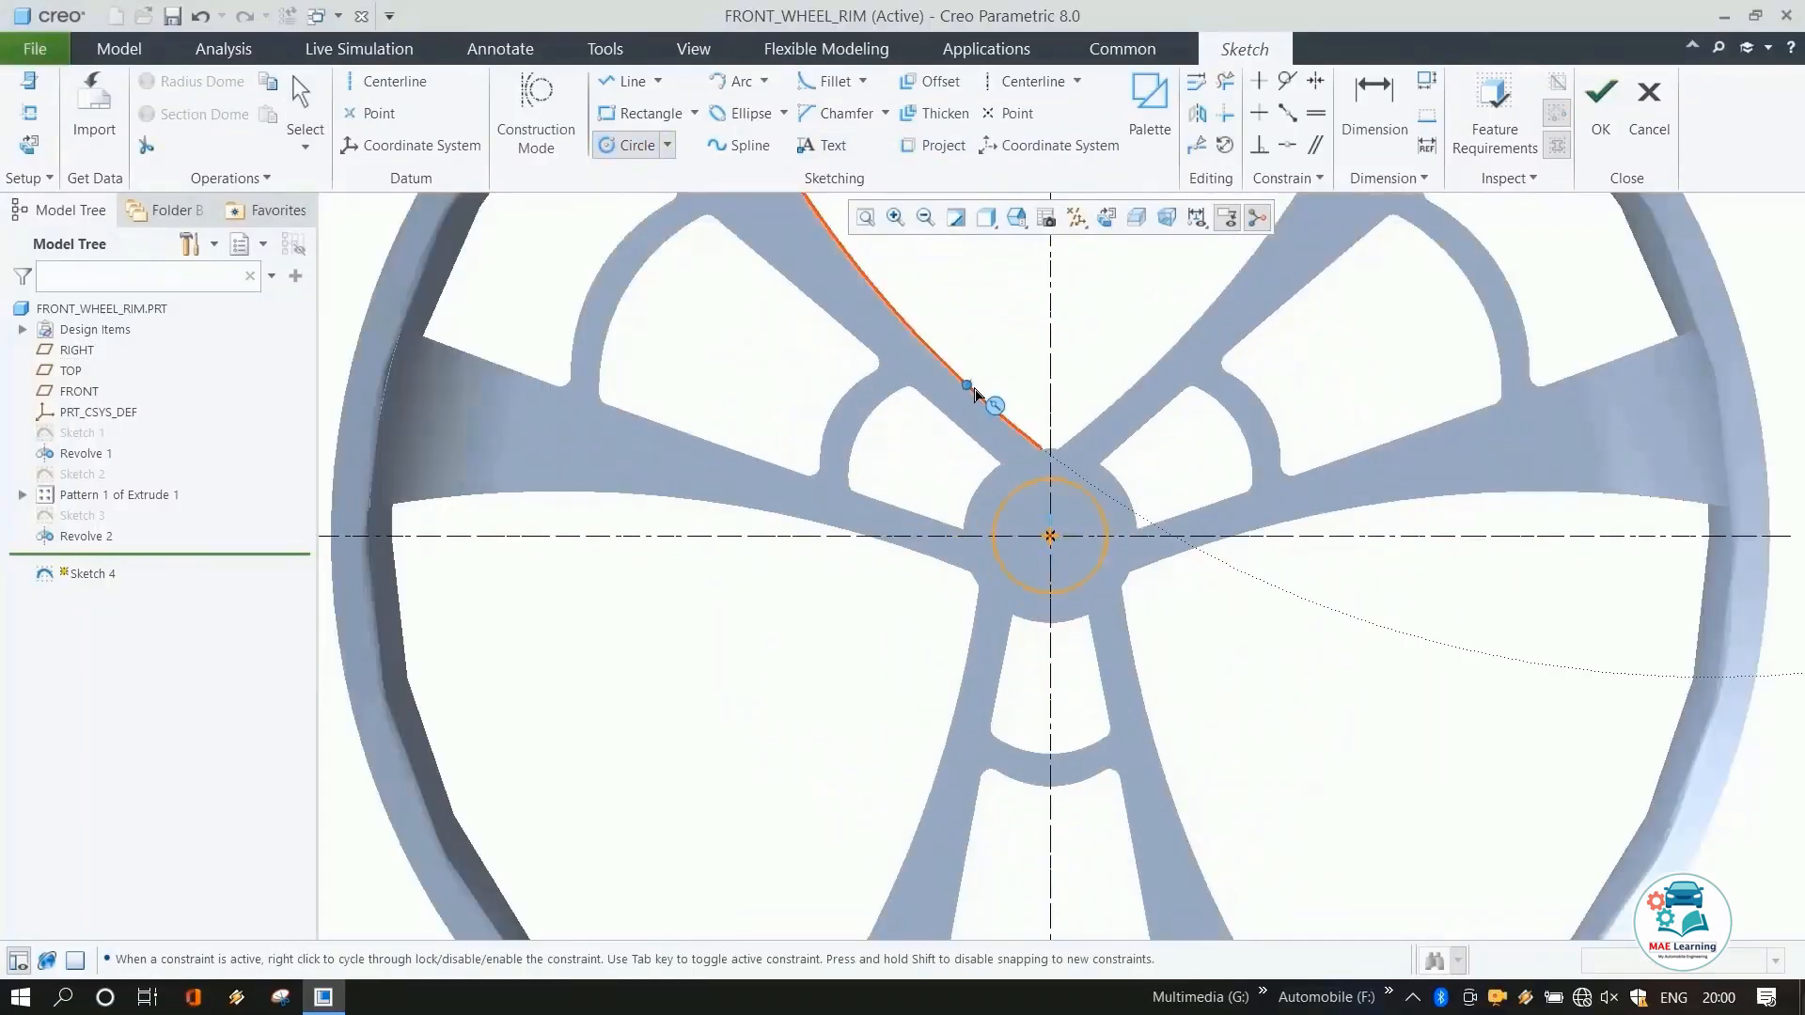
middle_click(978, 402)
double_click(957, 483)
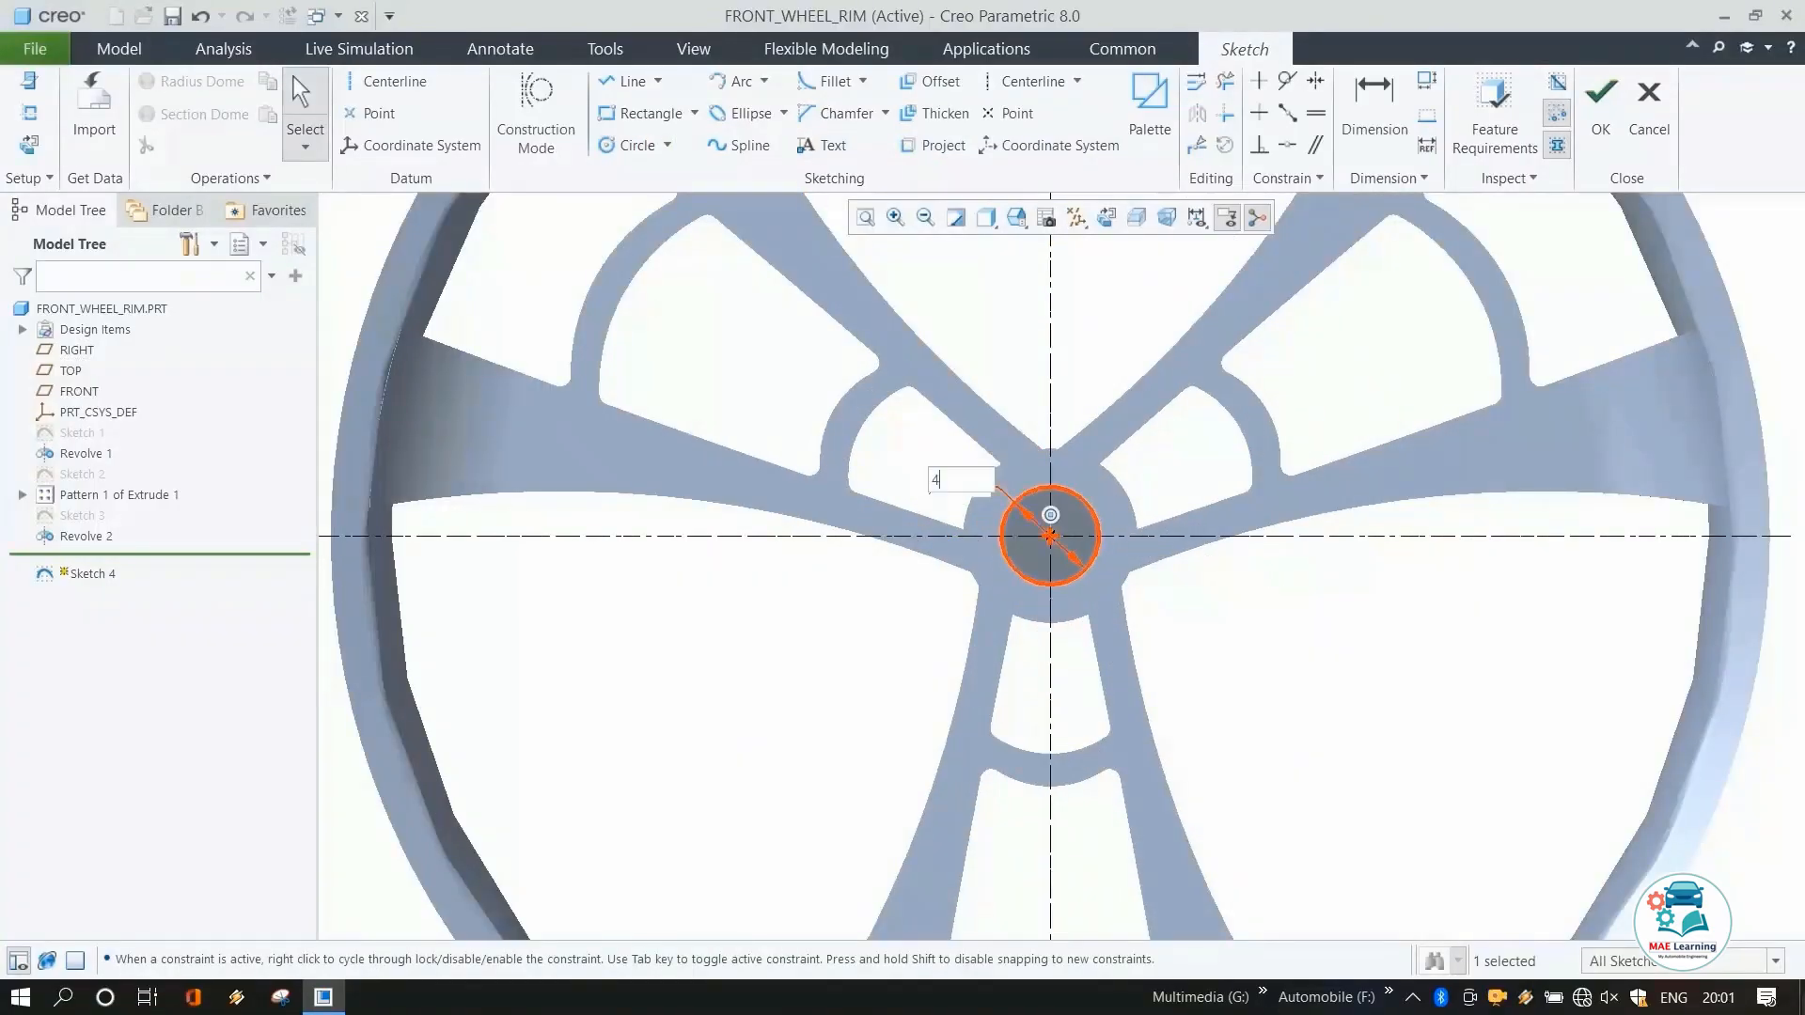
text(40)
key(Return)
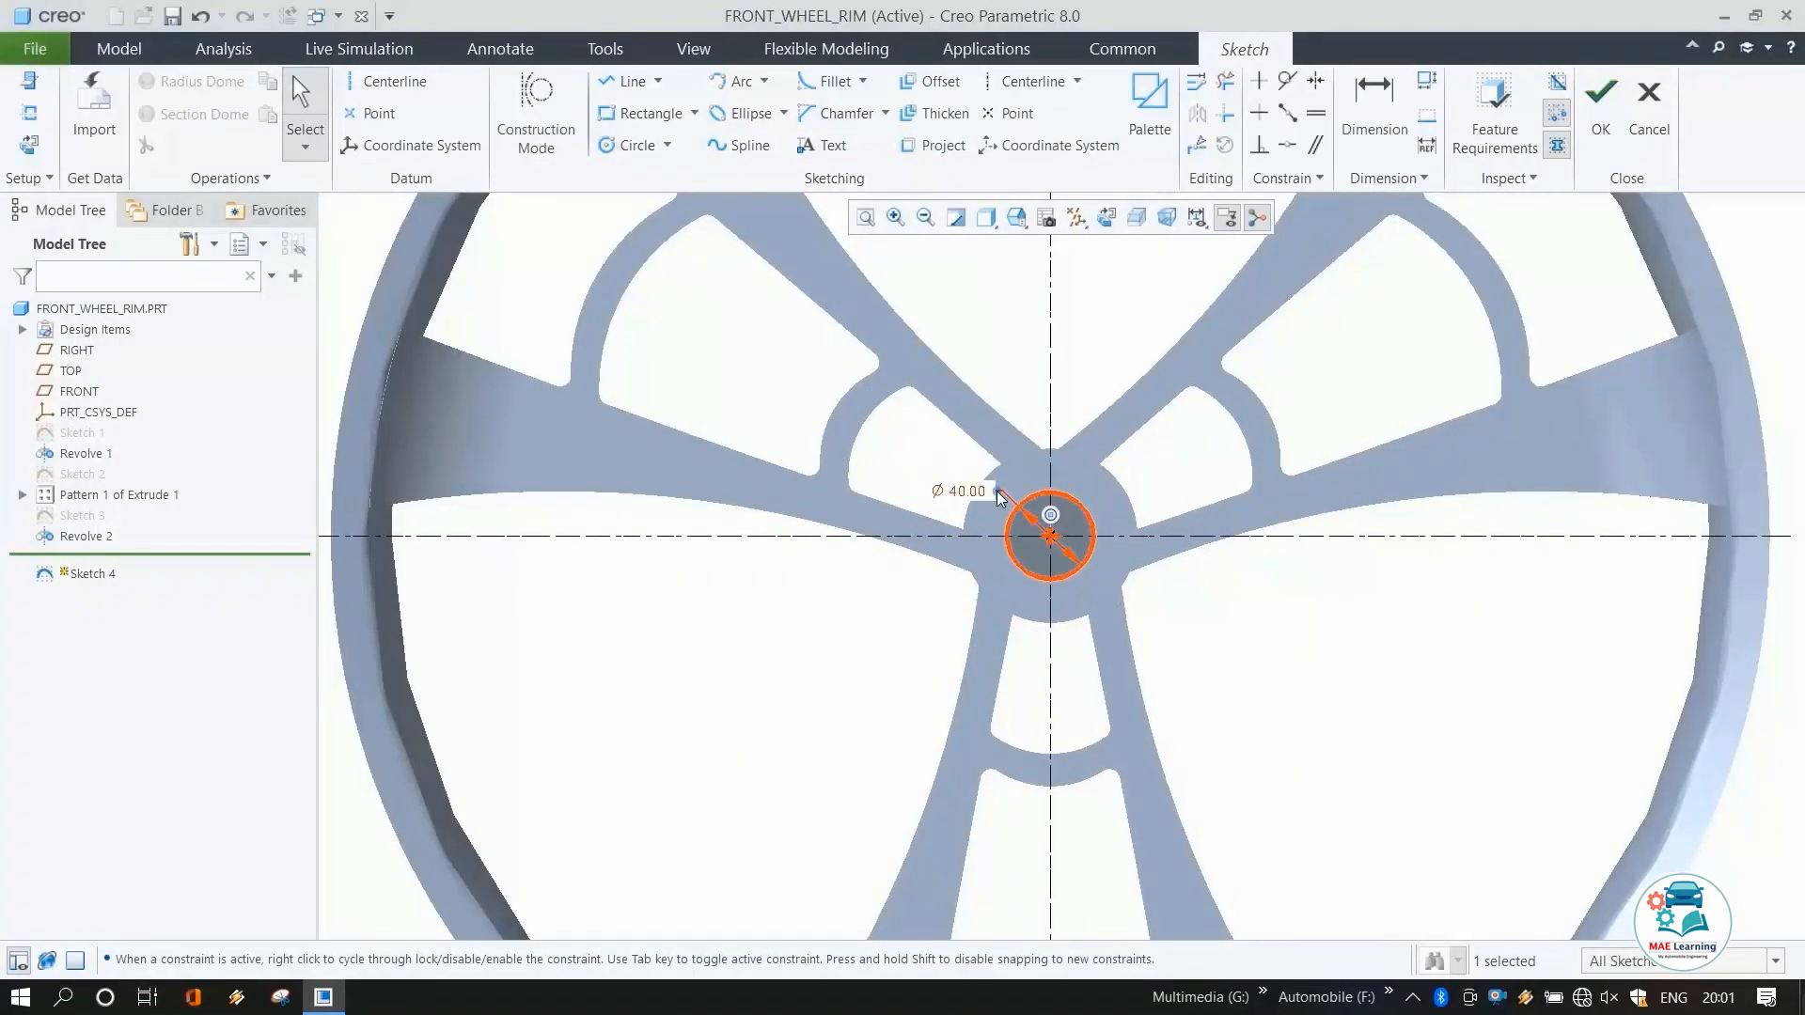
click(1601, 103)
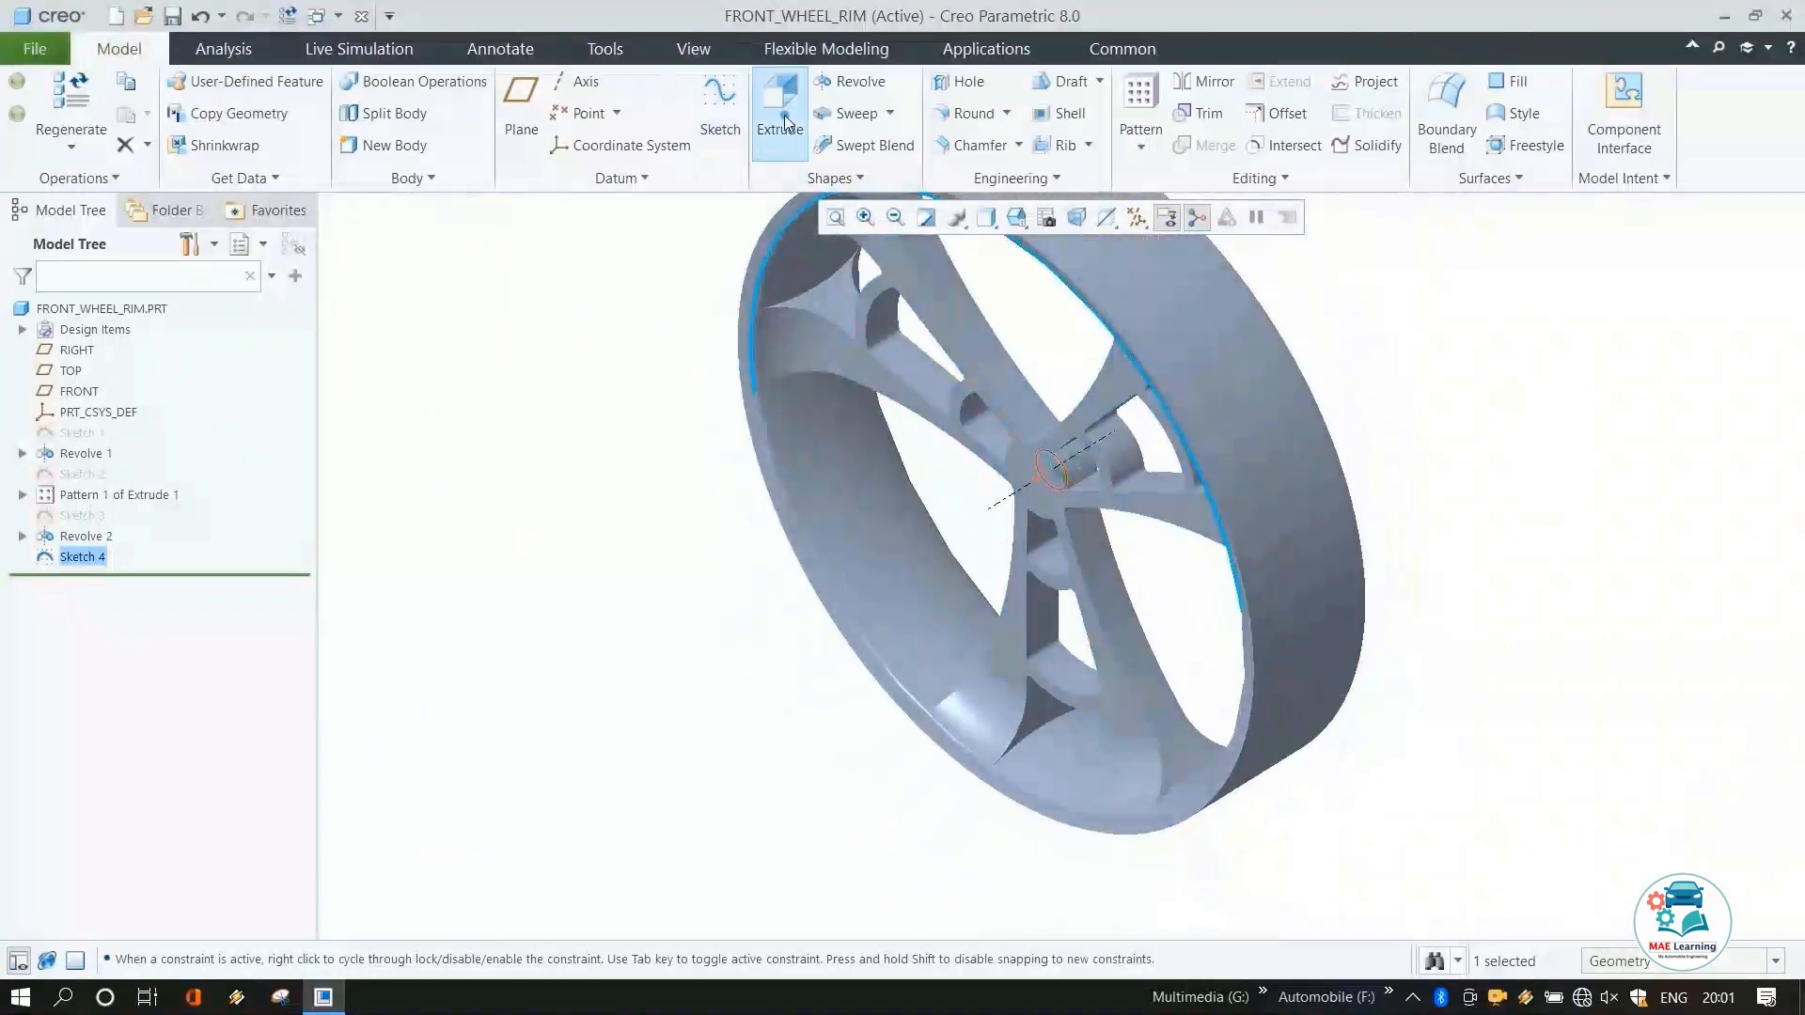
Extrude the 40 mm circle as a material-removing cut through the hub, changing its depth option.
click(776, 118)
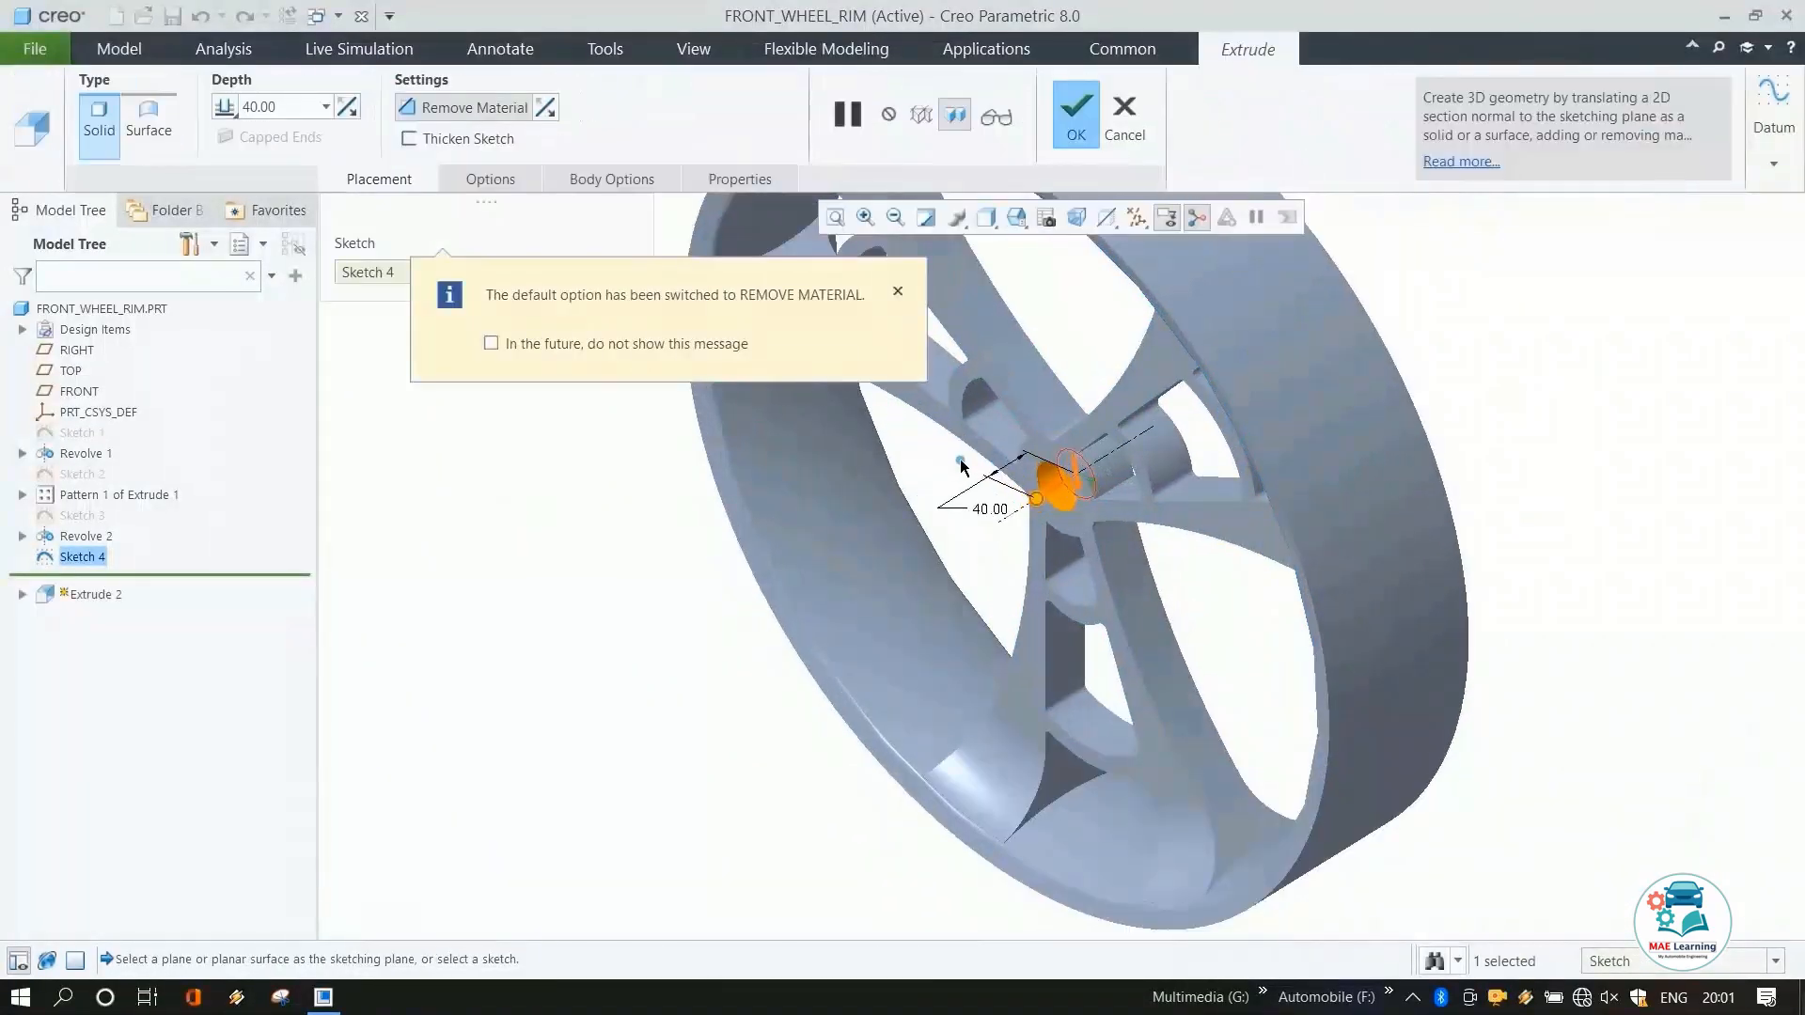
click(226, 106)
click(273, 156)
middle_drag(1015, 549, 1090, 506)
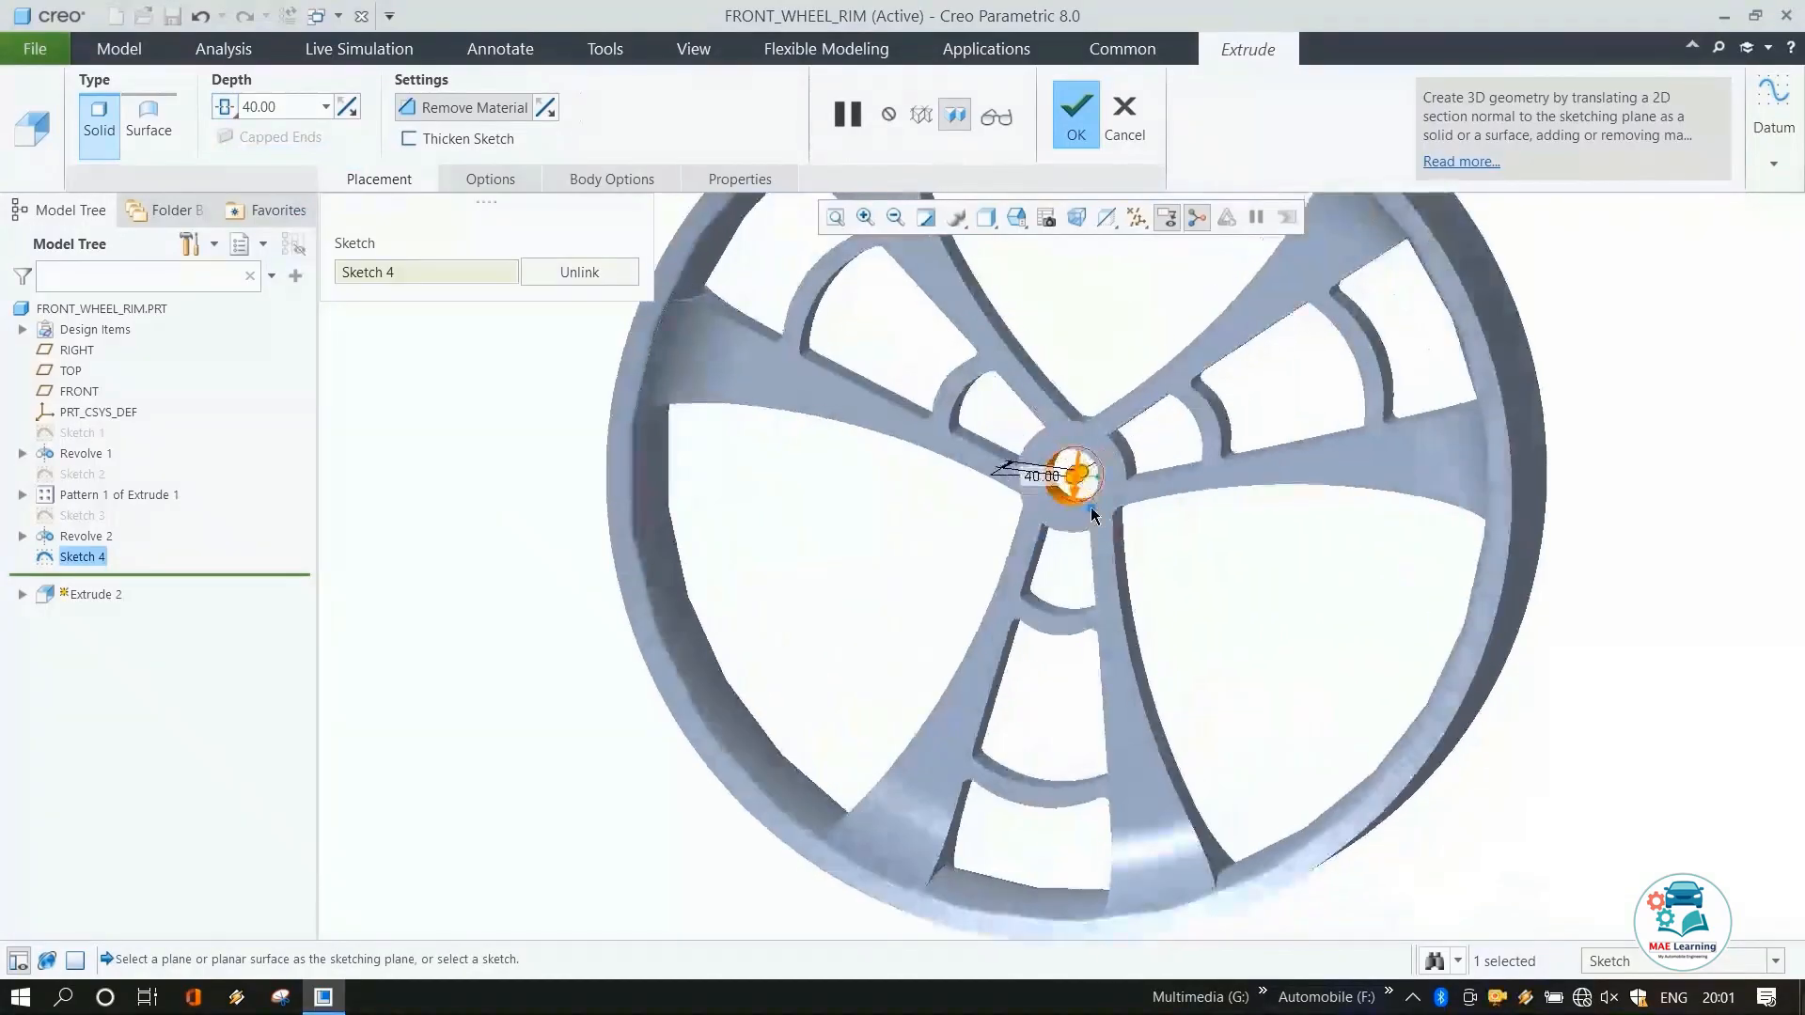
middle_click(1273, 600)
Finish the hub cut and start a Round on the spokes with a 5 mm radius.
middle_drag(1042, 568, 1171, 507)
scroll(1105, 583, up, 3)
scroll(1175, 390, down, 2)
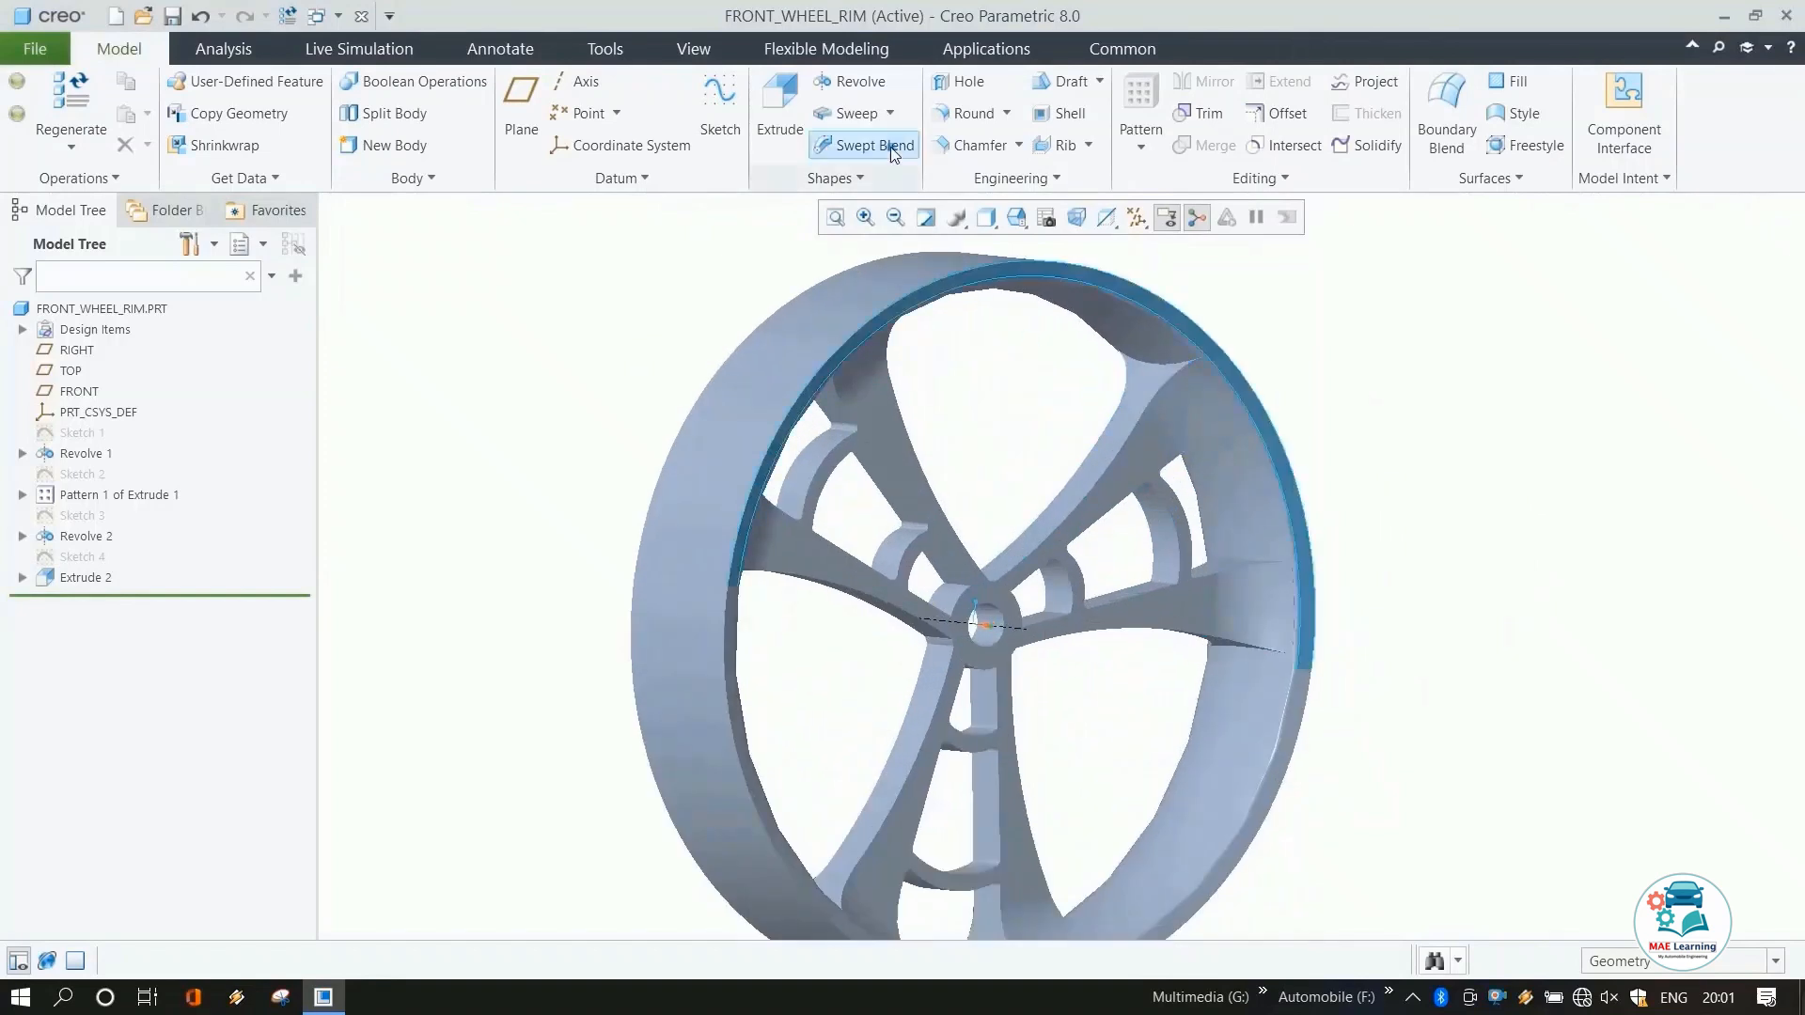
click(950, 113)
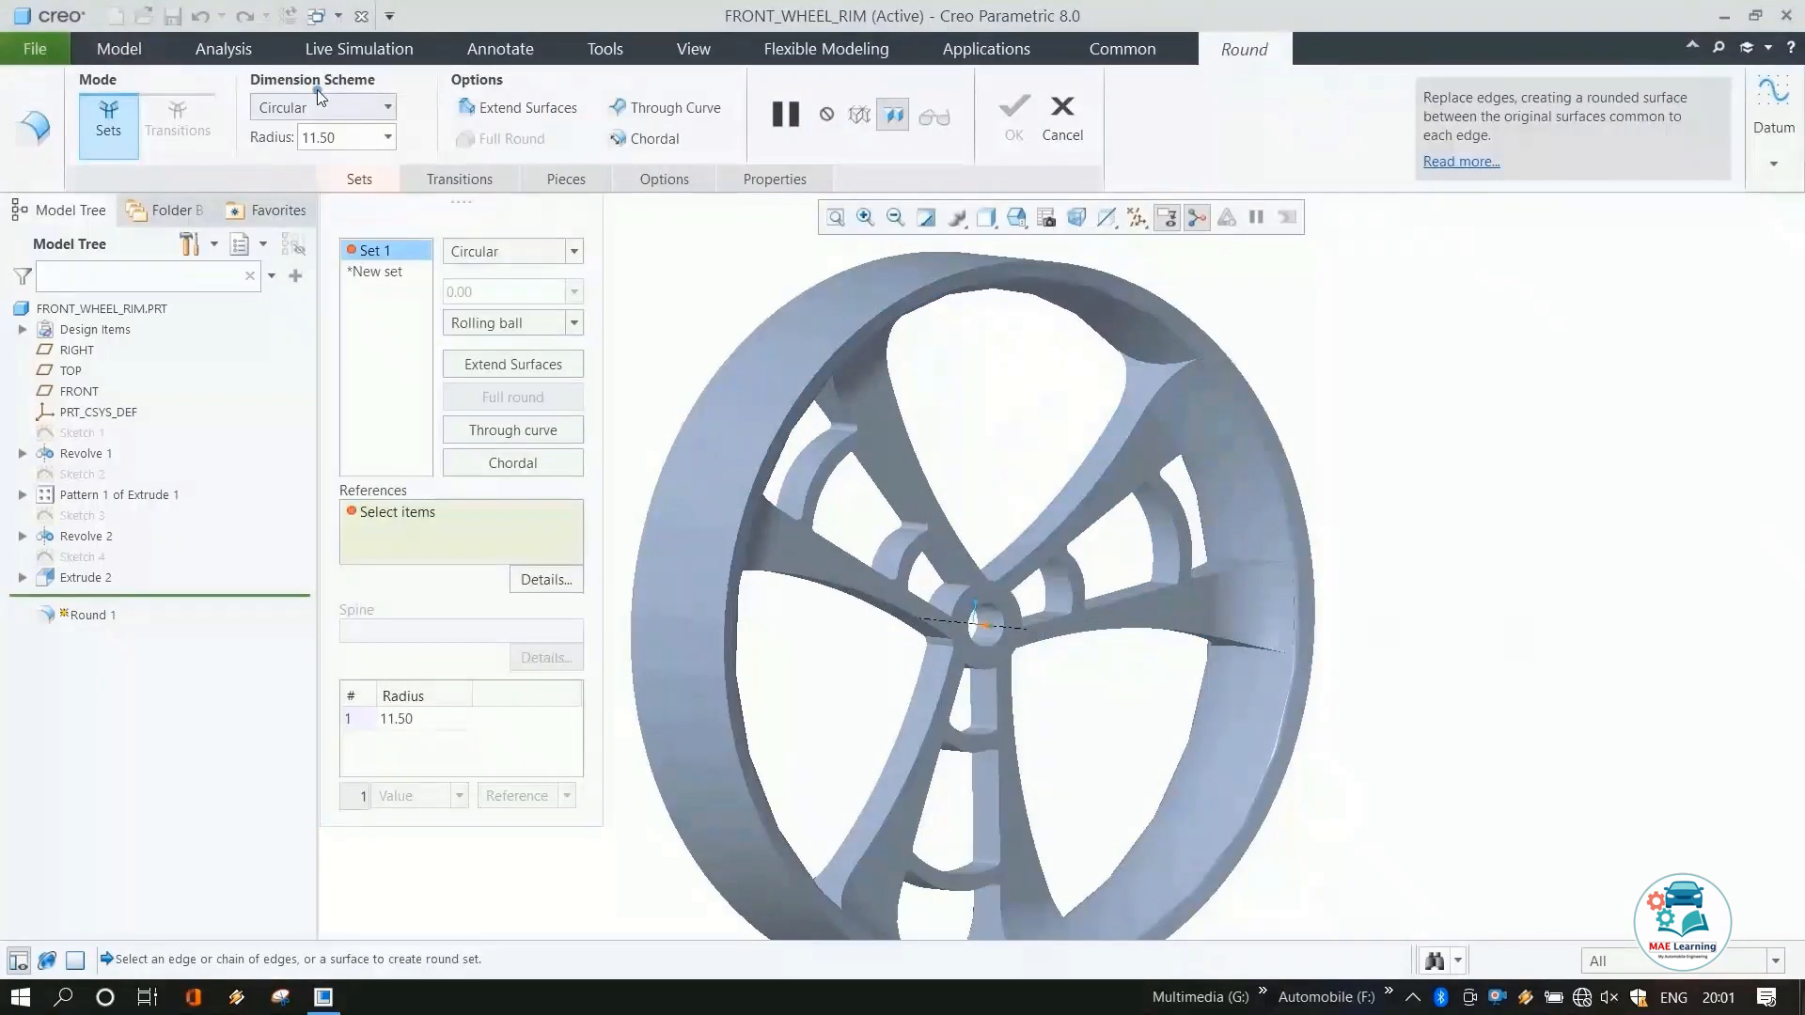
click(319, 137)
text(5)
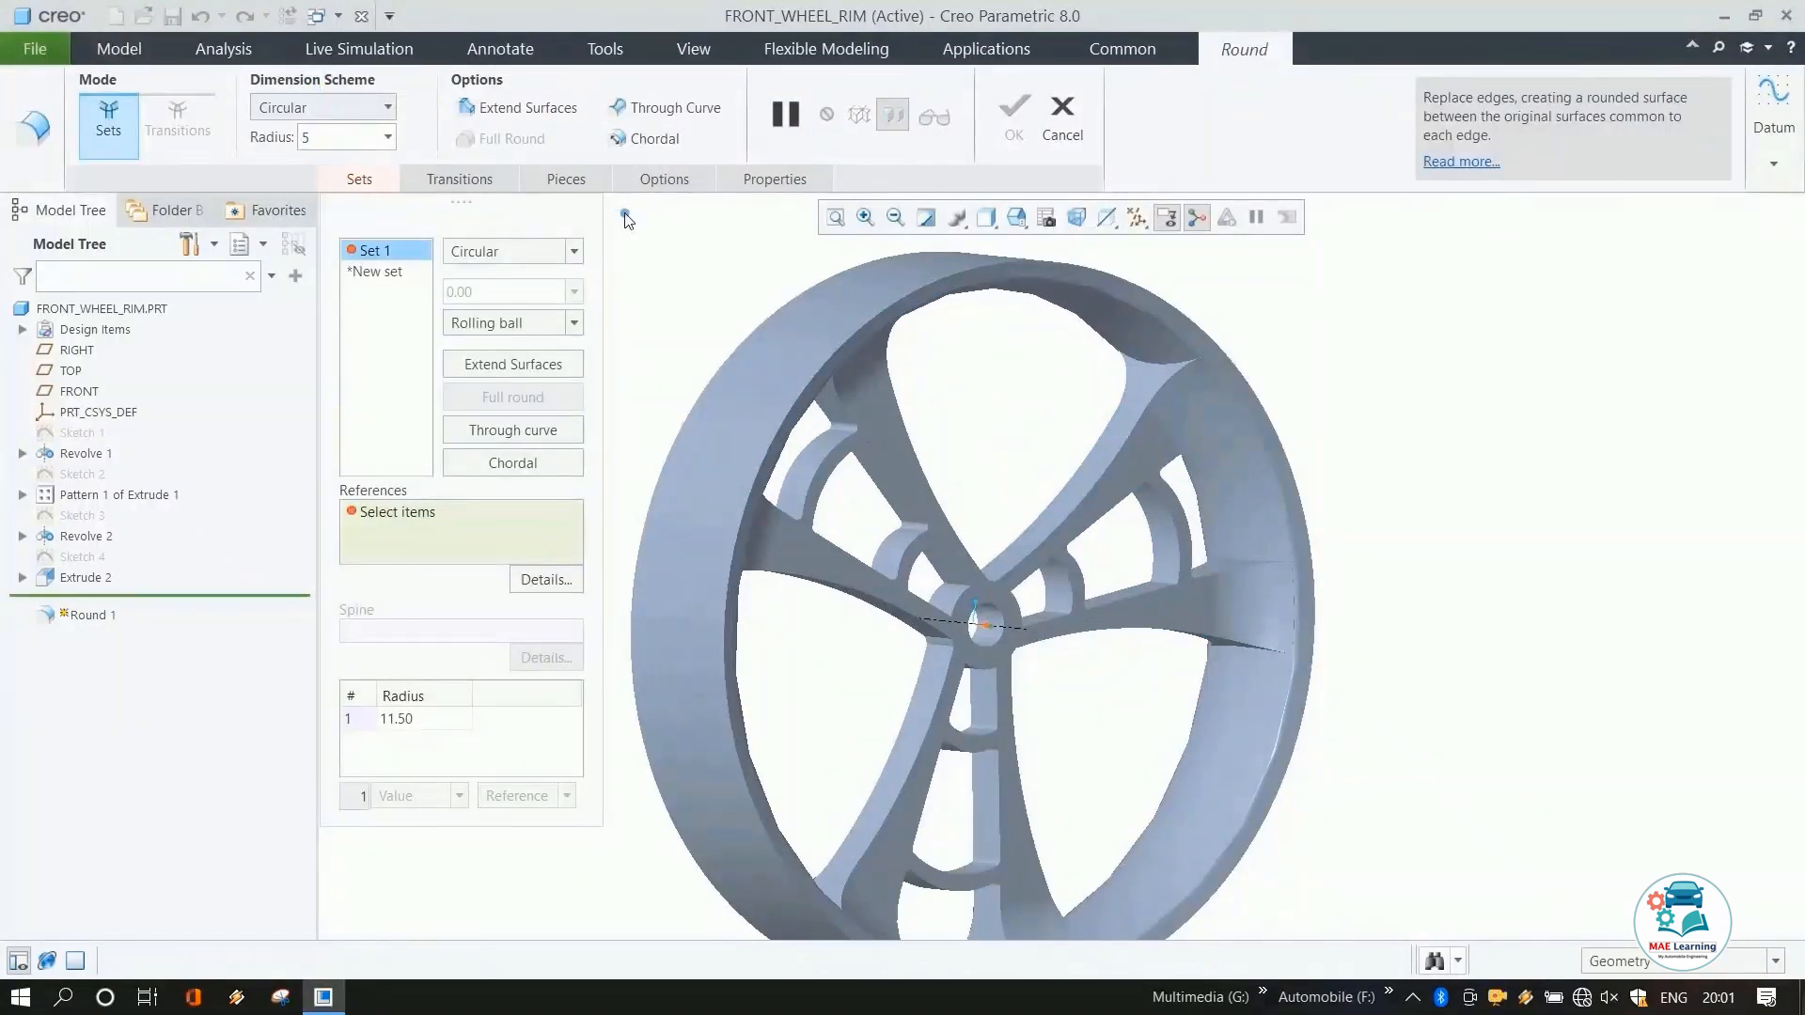
key(Return)
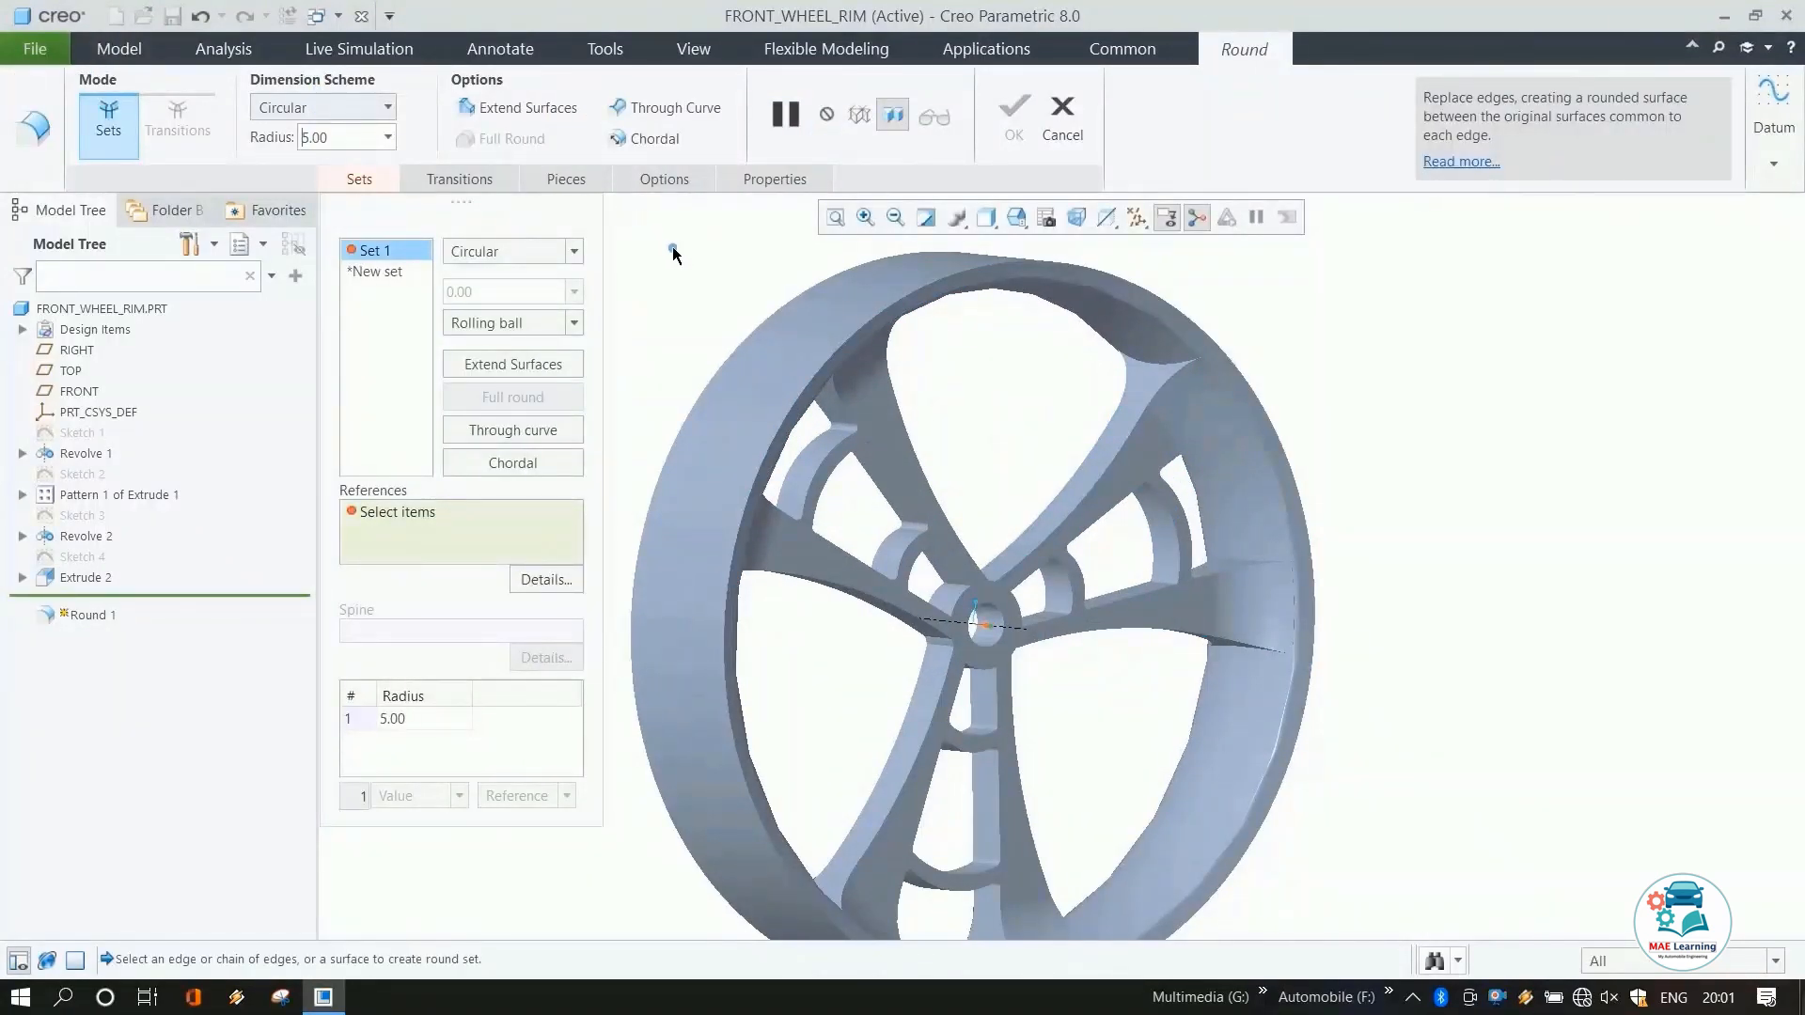
Select the side edges of the spokes around the hub as round references, each as its own 5 mm set.
click(1088, 493)
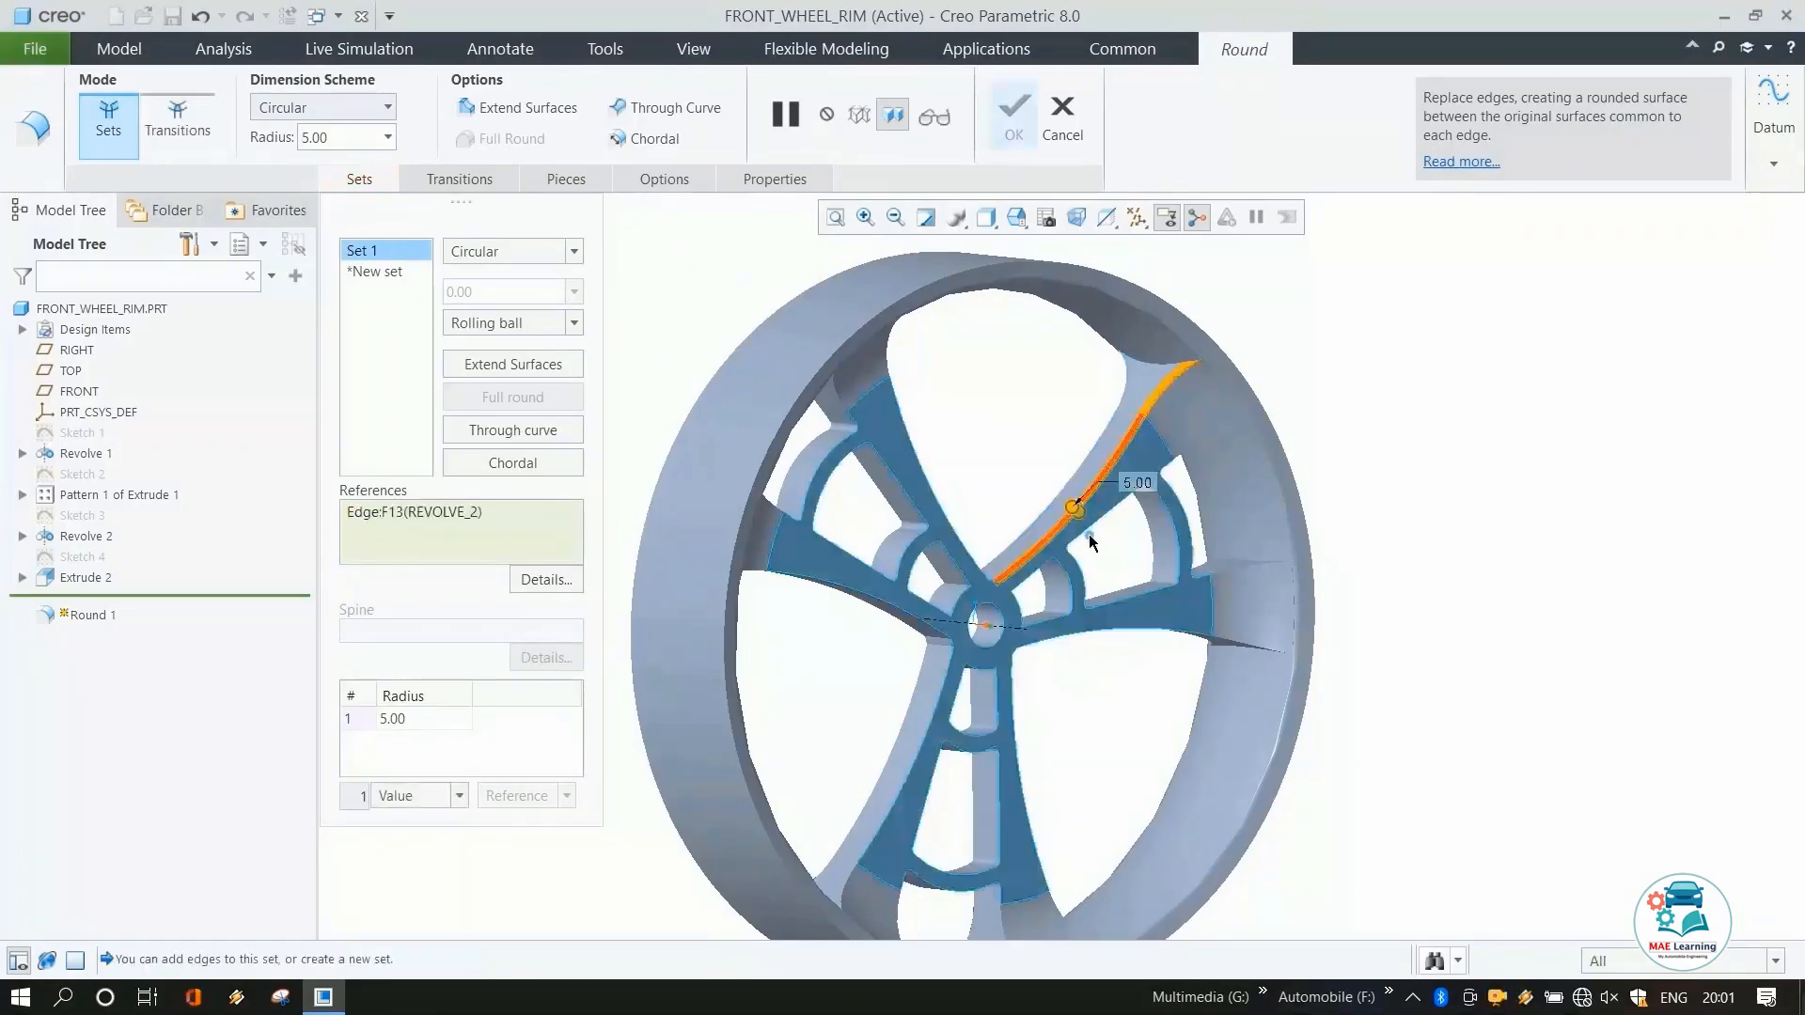
click(966, 540)
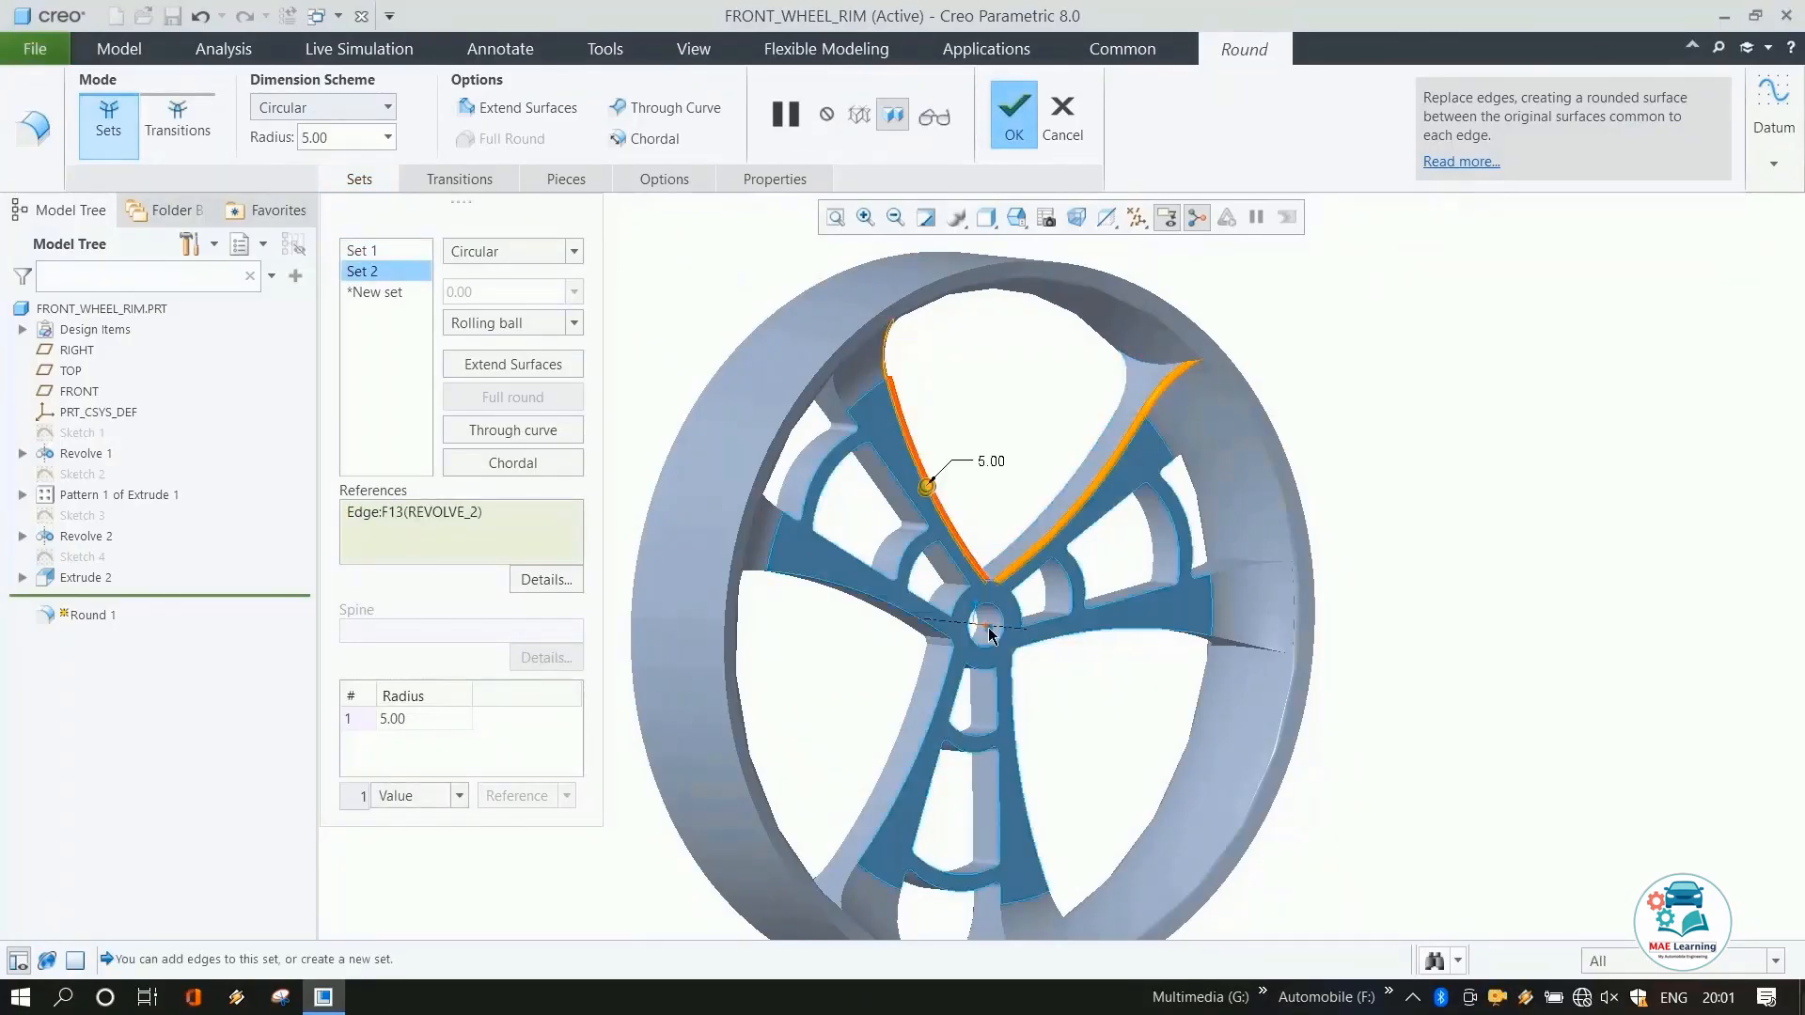
click(935, 637)
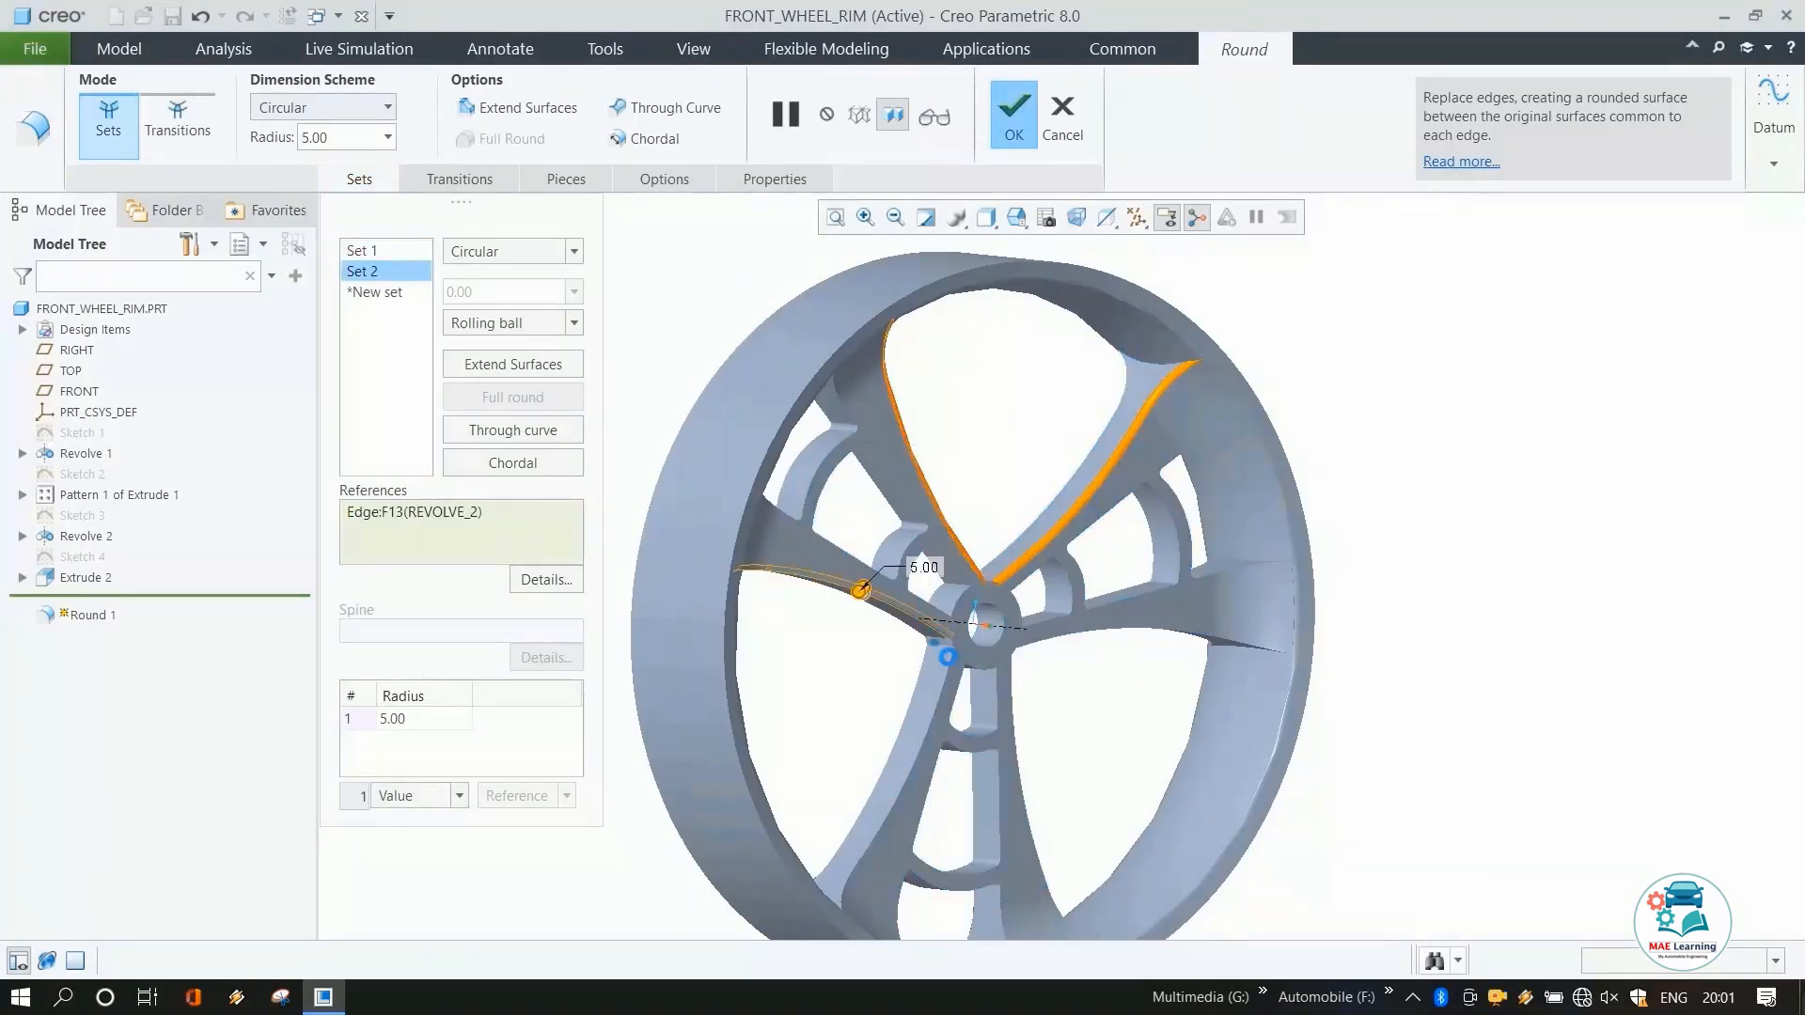
click(1017, 731)
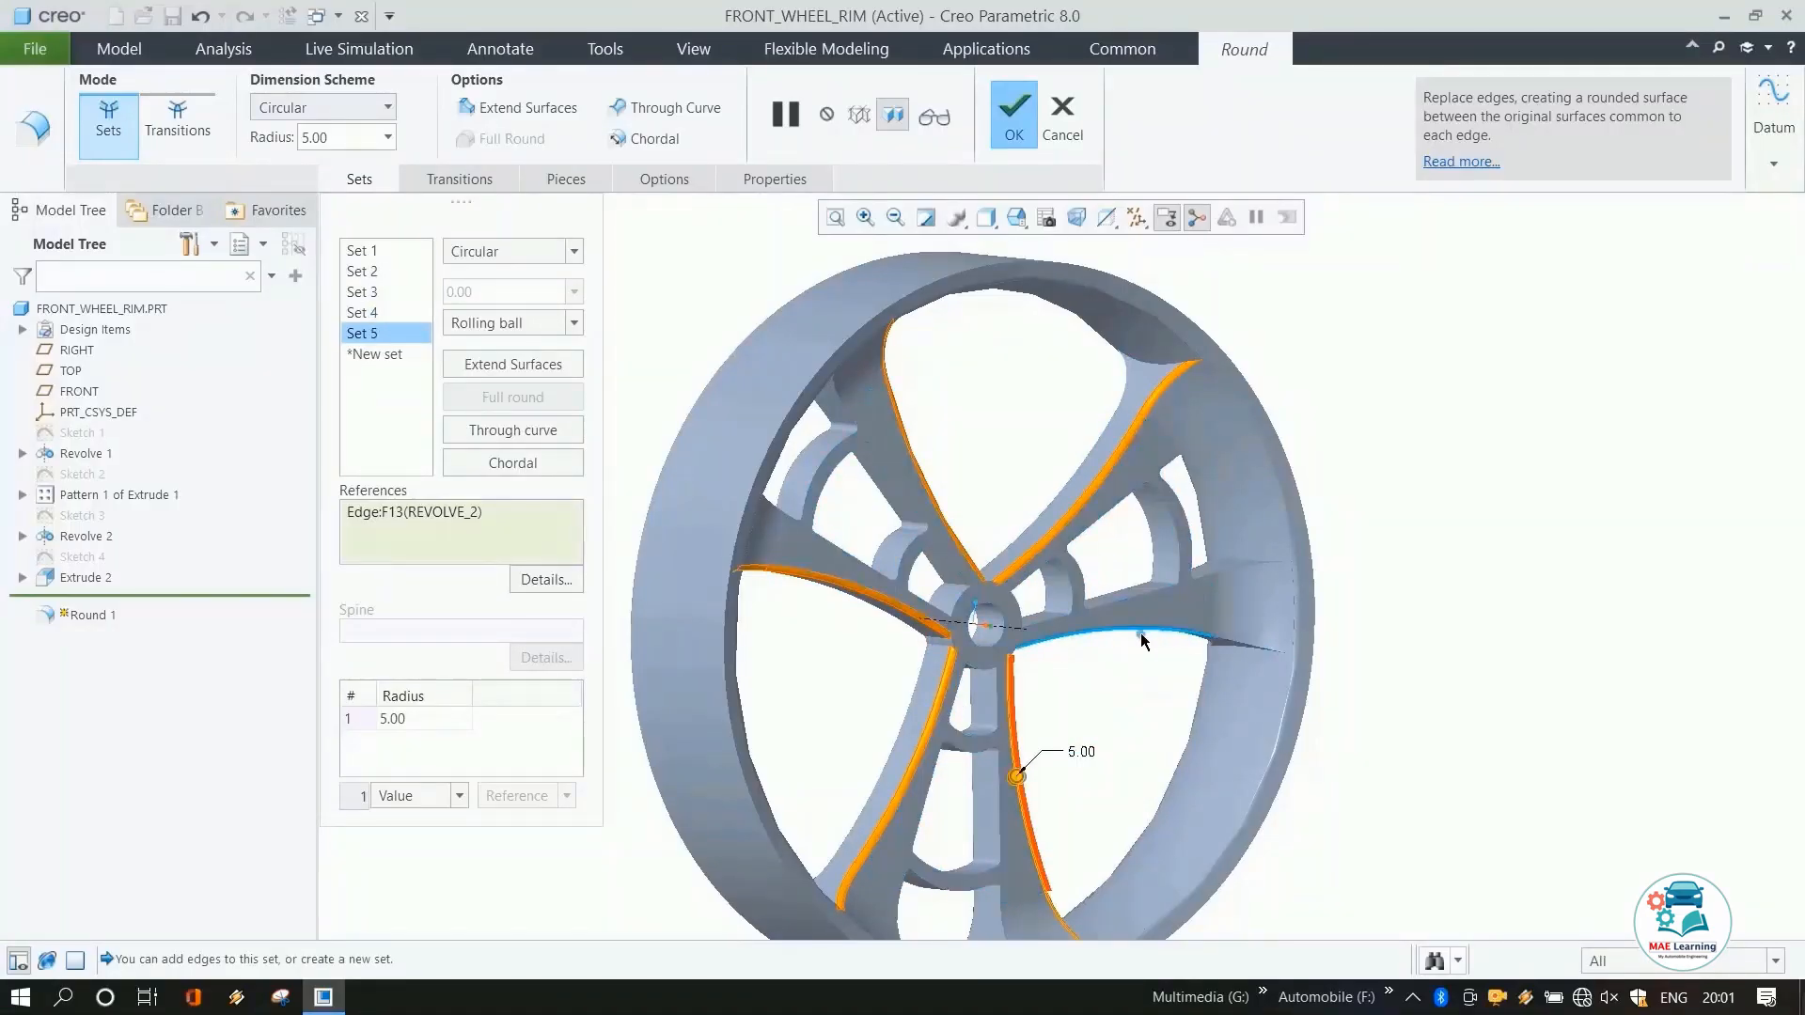
scroll(1144, 633, down, 5)
click(1093, 703)
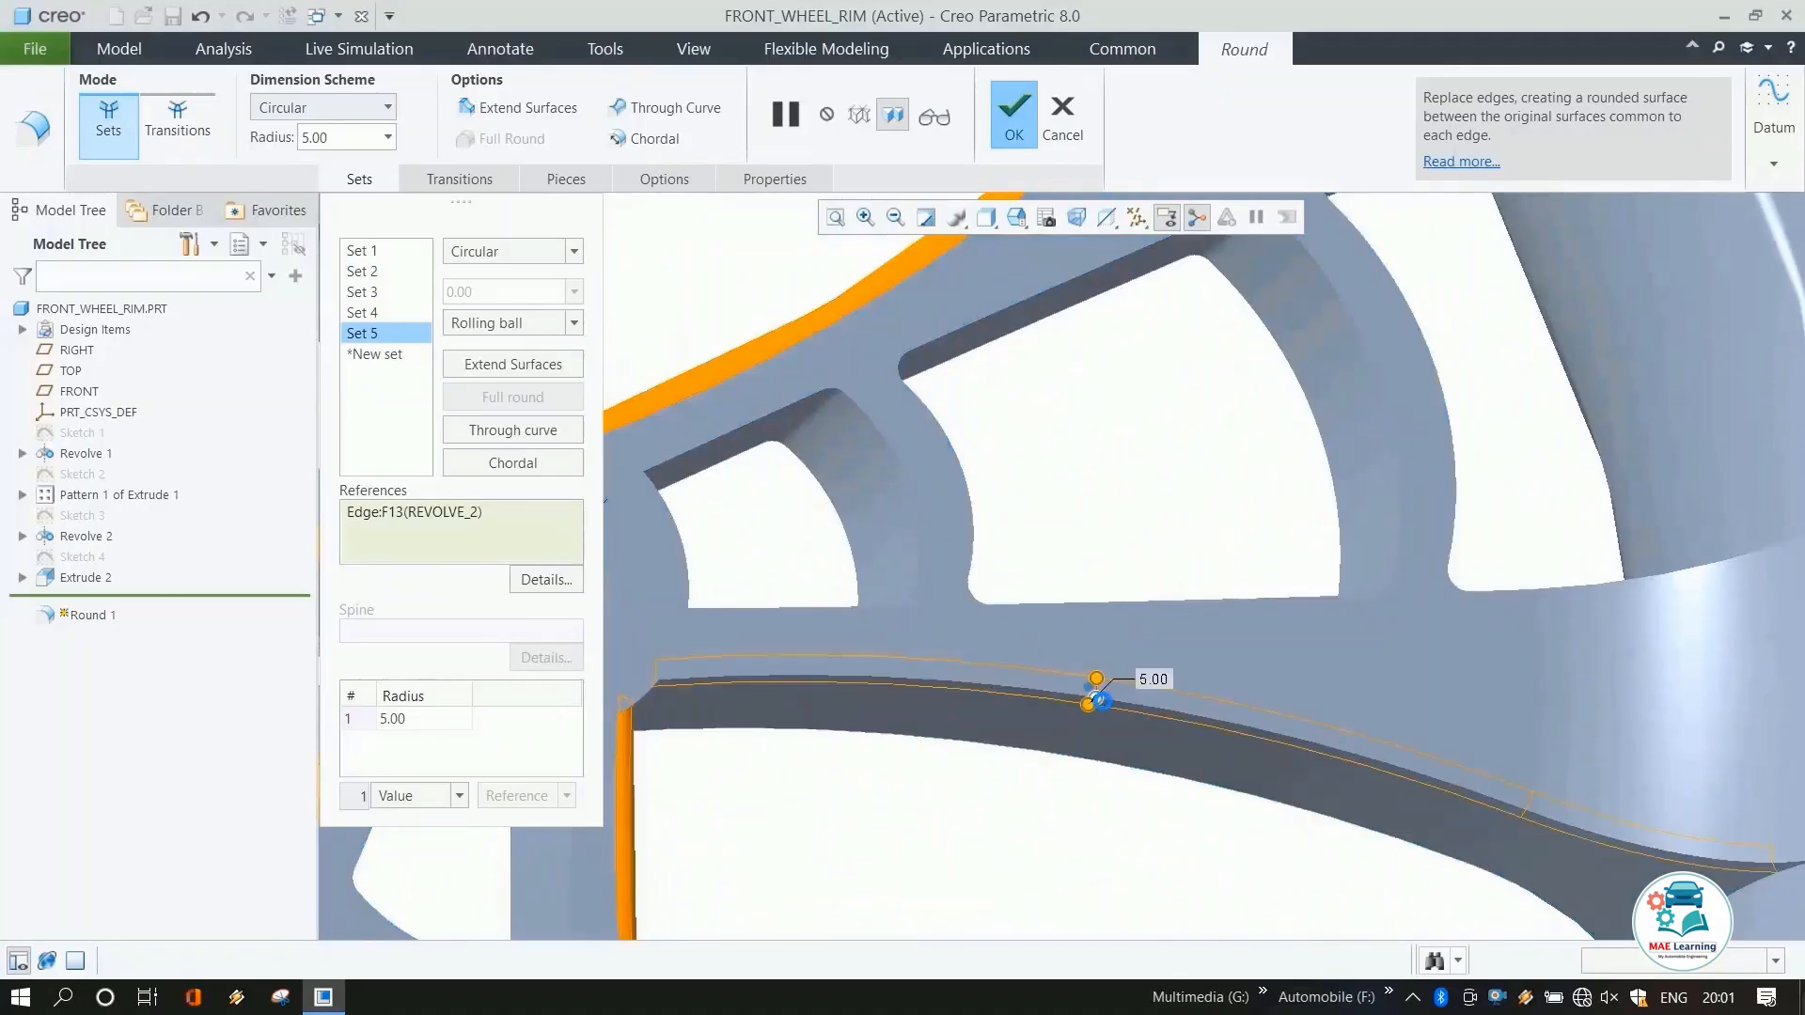
Add another spoke edge on the opposite side of the wheel to the 5 mm round.
scroll(1034, 551, up, 5)
scroll(1034, 551, up, 3)
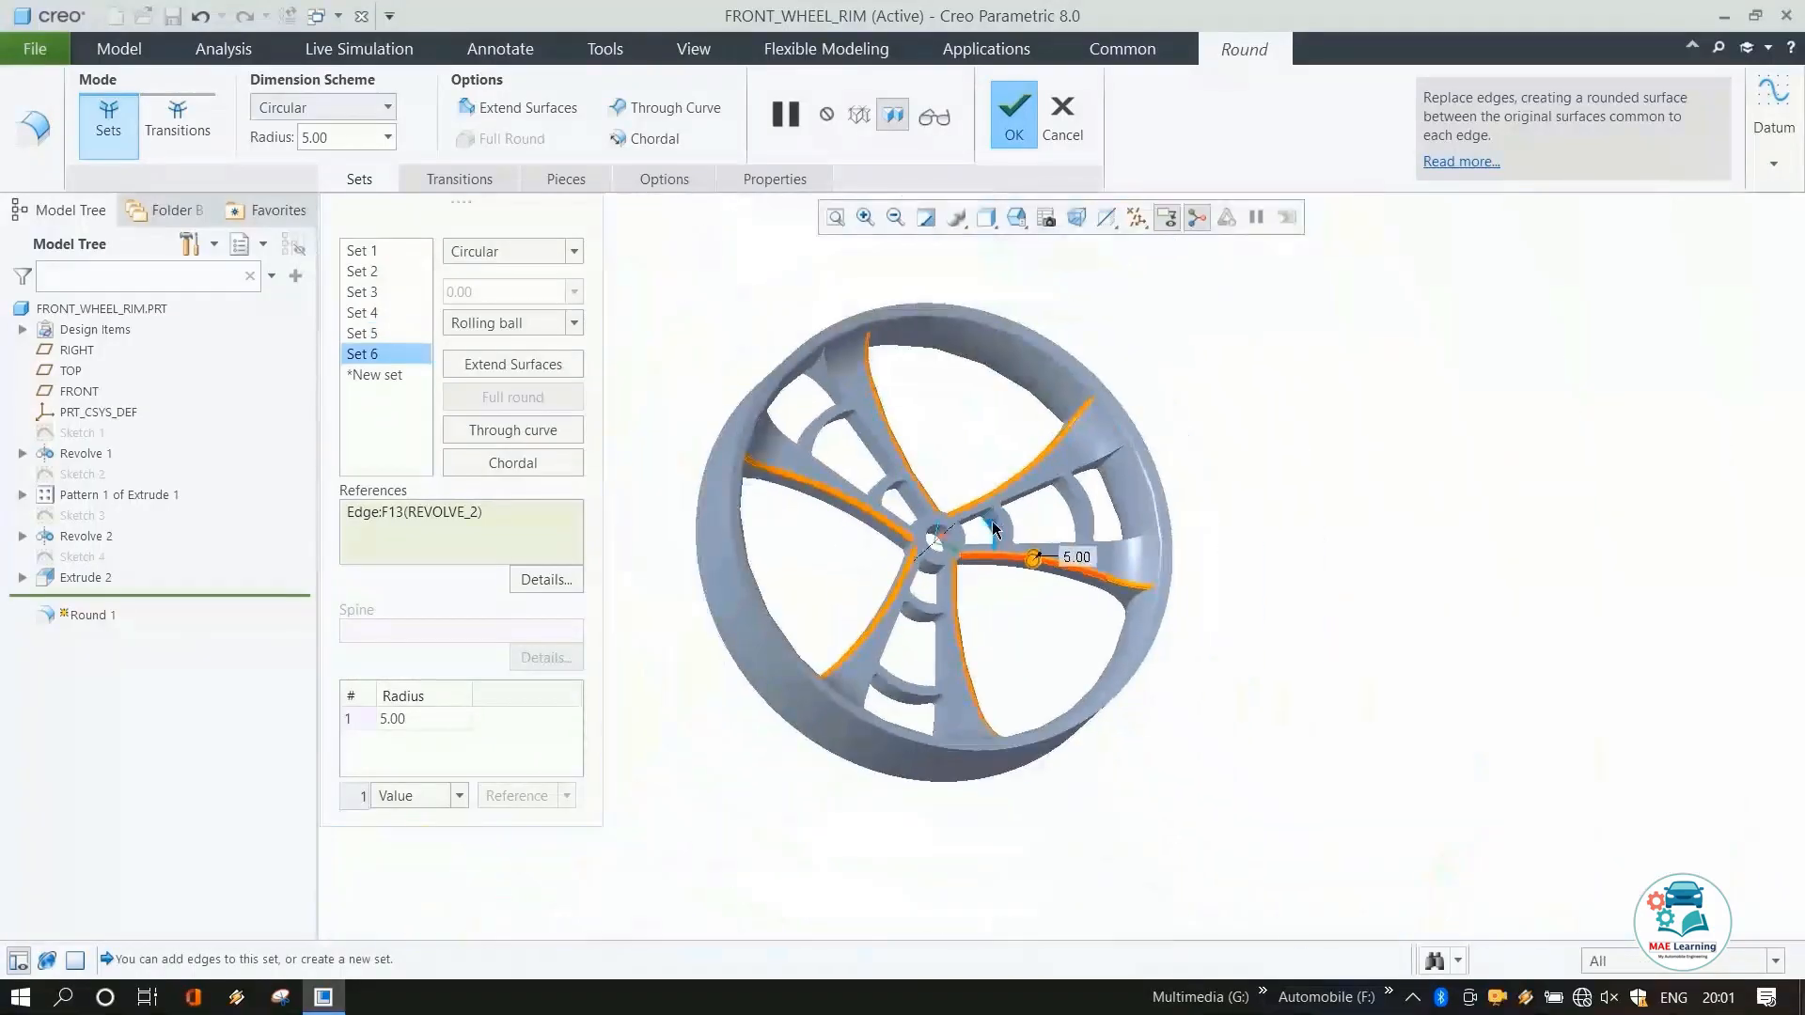
middle_drag(999, 528, 1265, 560)
scroll(1067, 504, down, 4)
mouse_move(1067, 504)
middle_down()
mouse_move(1034, 512)
mouse_move(1055, 499)
middle_up()
click(898, 423)
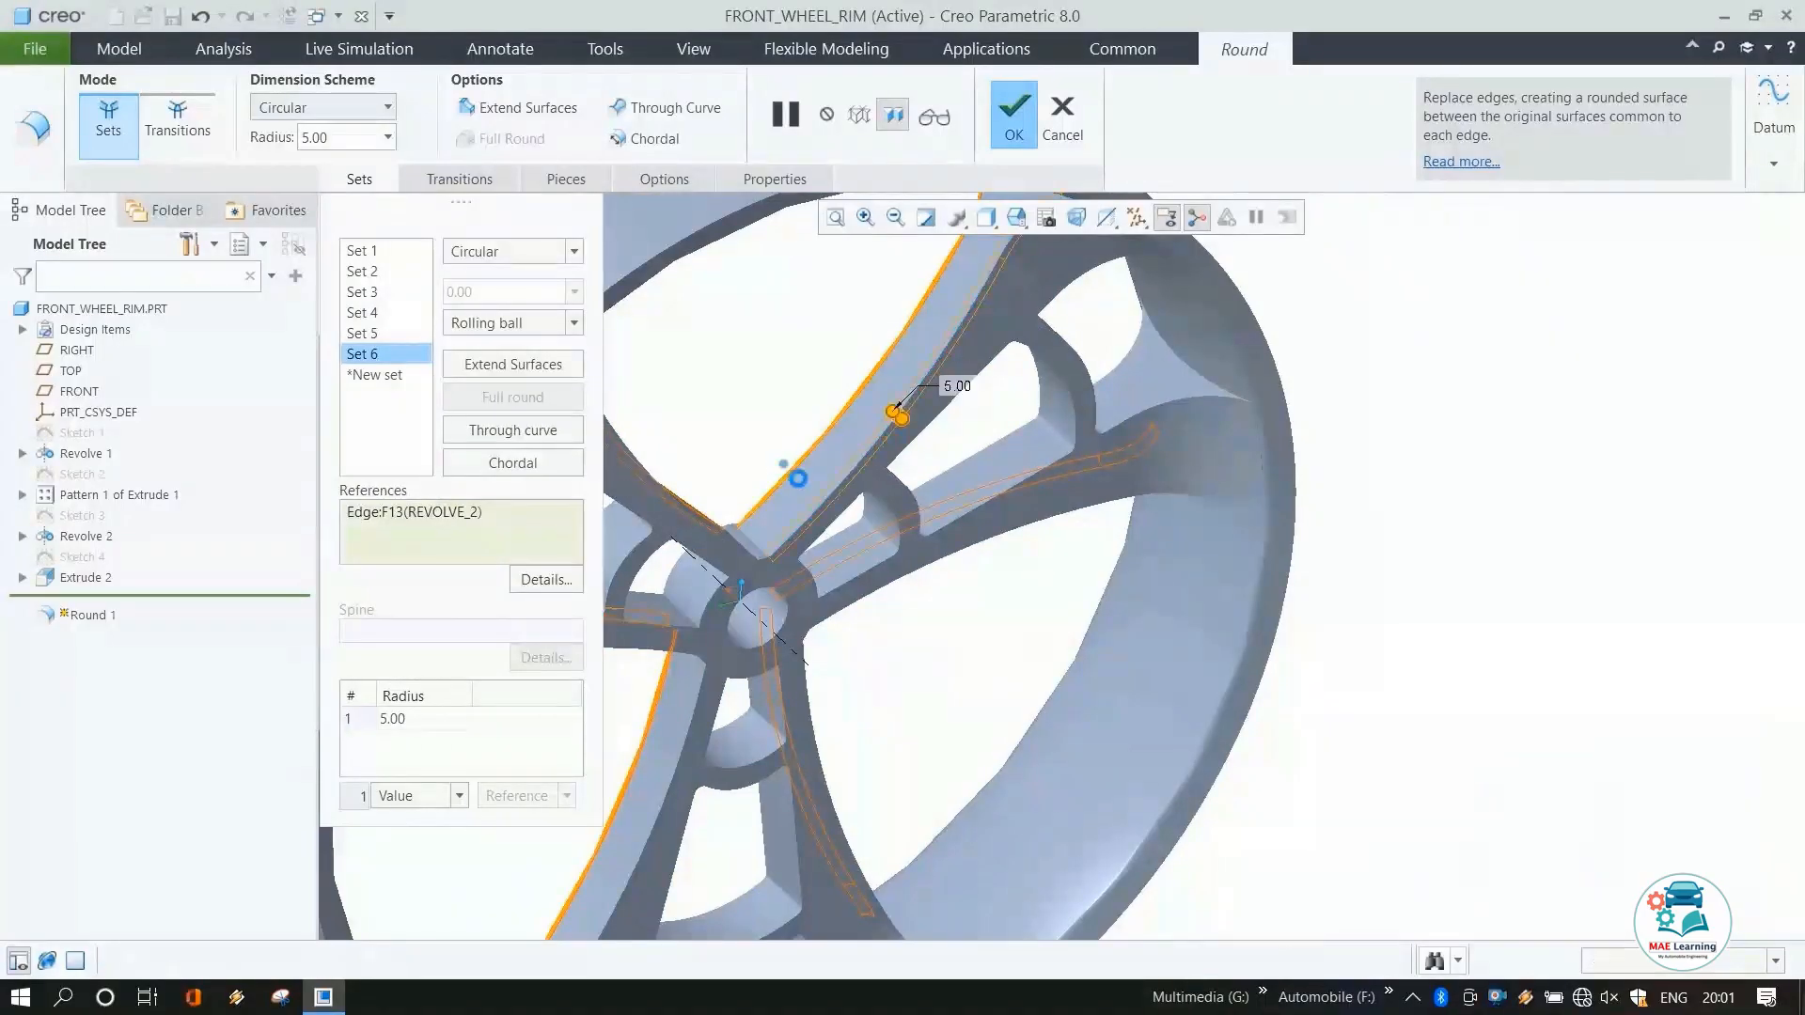
Add two more spoke edges near the hub to the 5 mm round.
scroll(829, 451, up, 4)
middle_drag(840, 461, 781, 494)
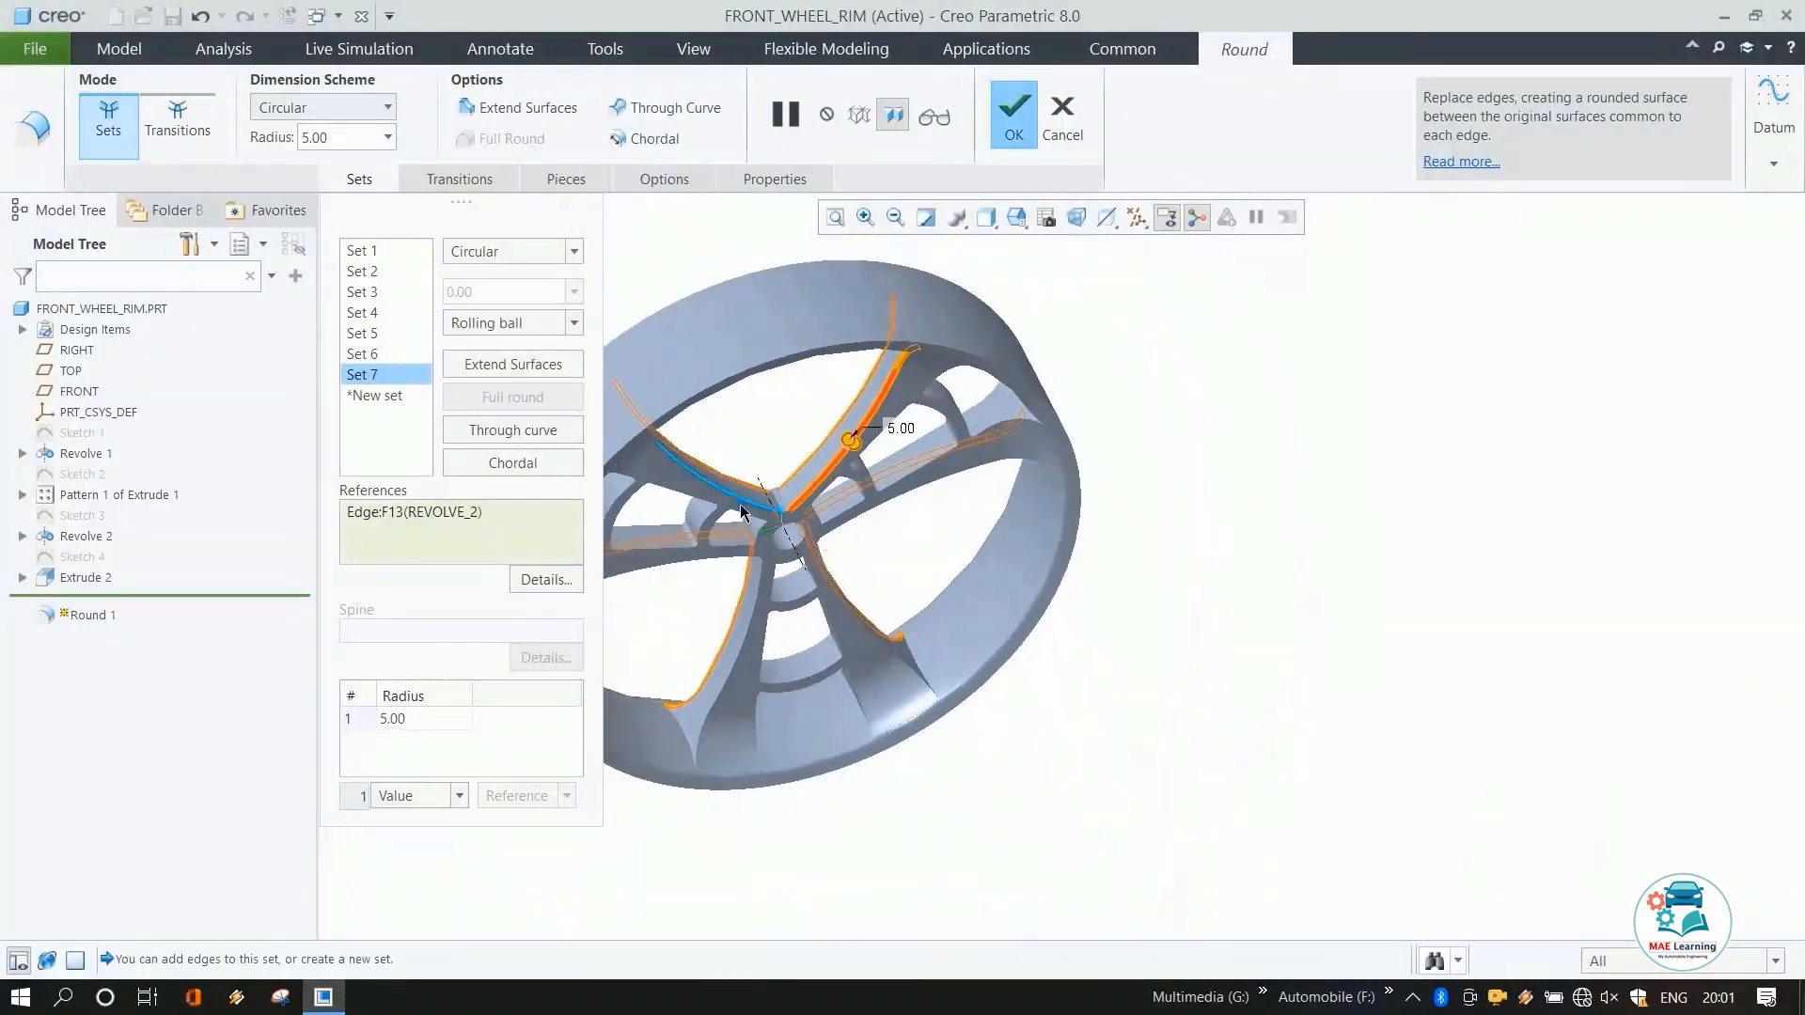
click(740, 506)
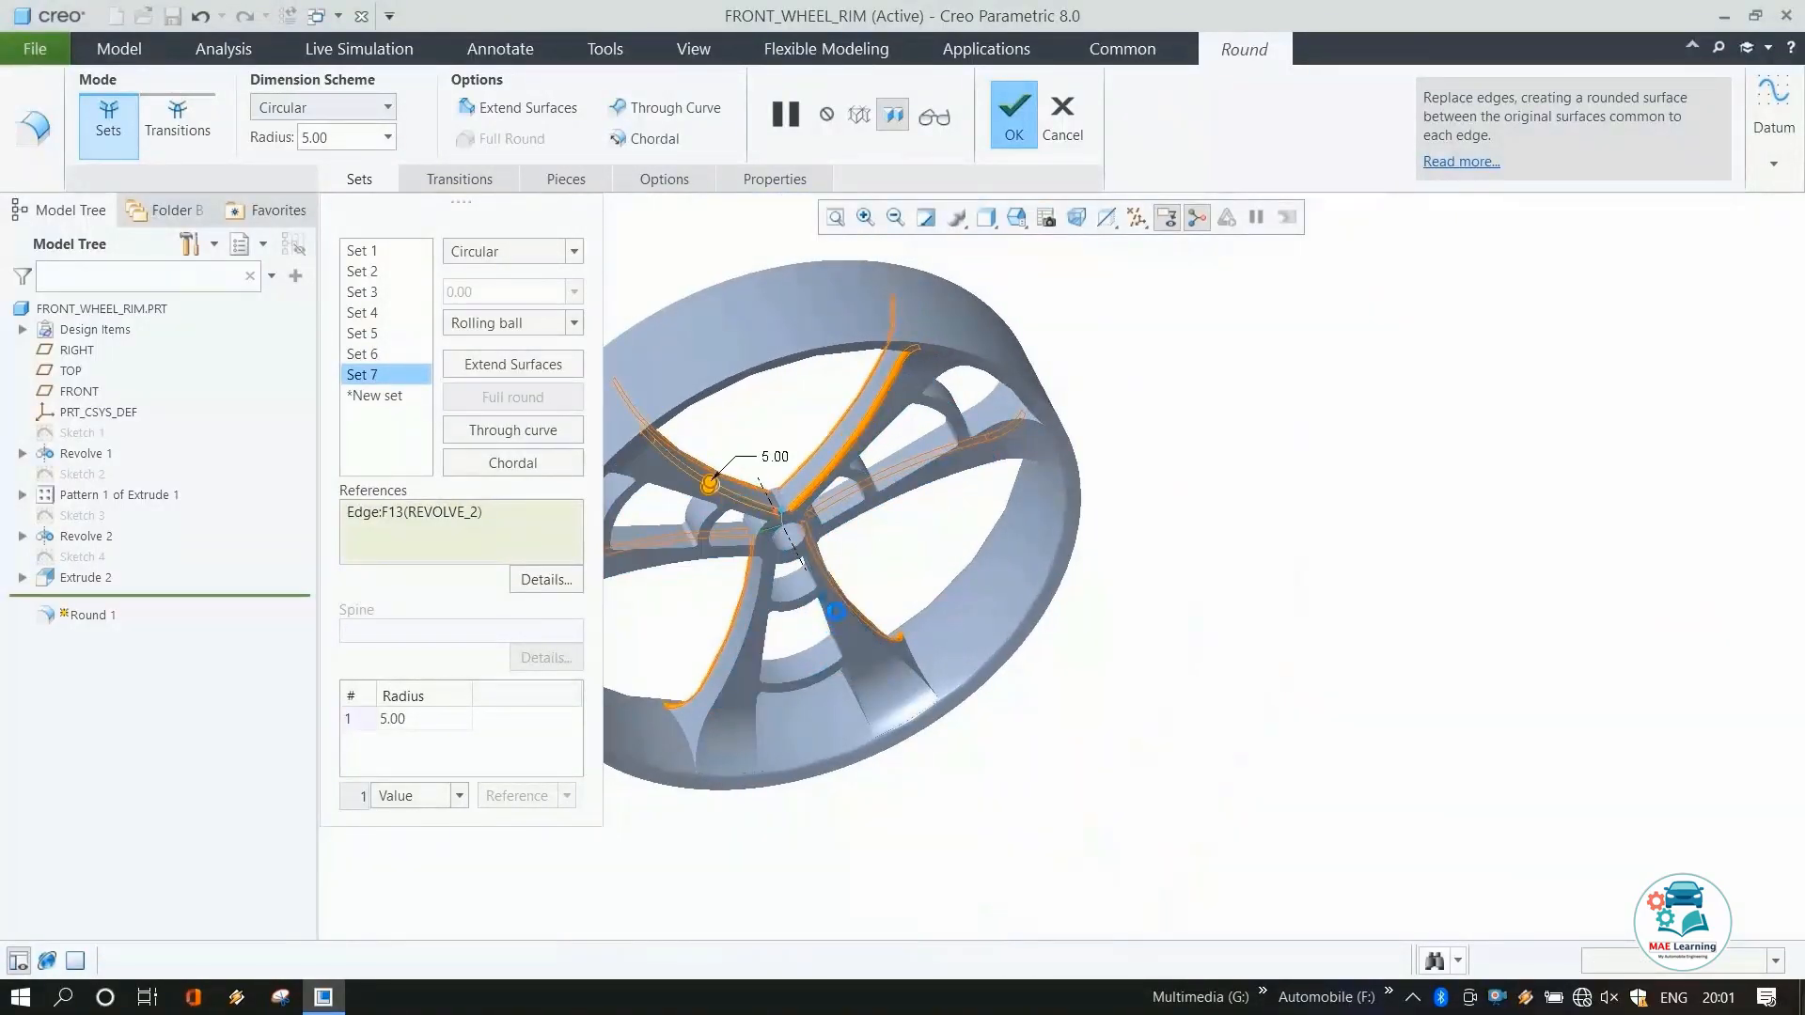
middle_drag(821, 596, 707, 512)
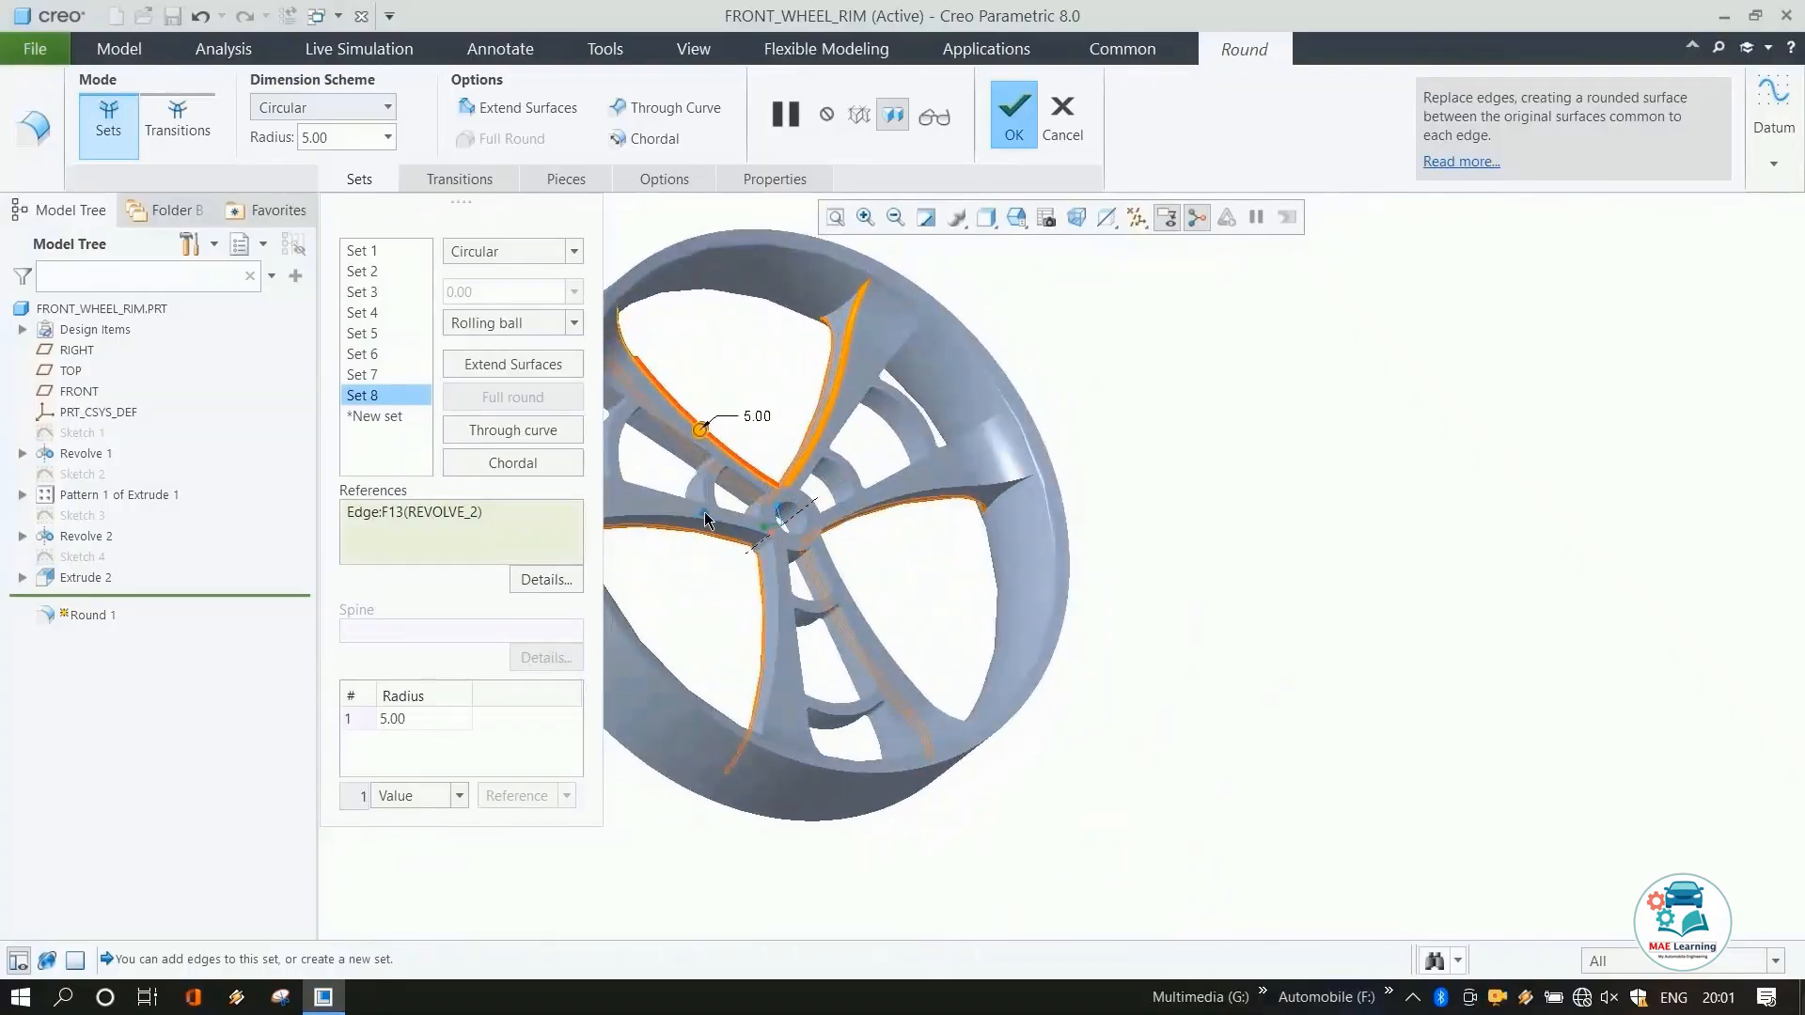
scroll(705, 519, down, 4)
click(706, 526)
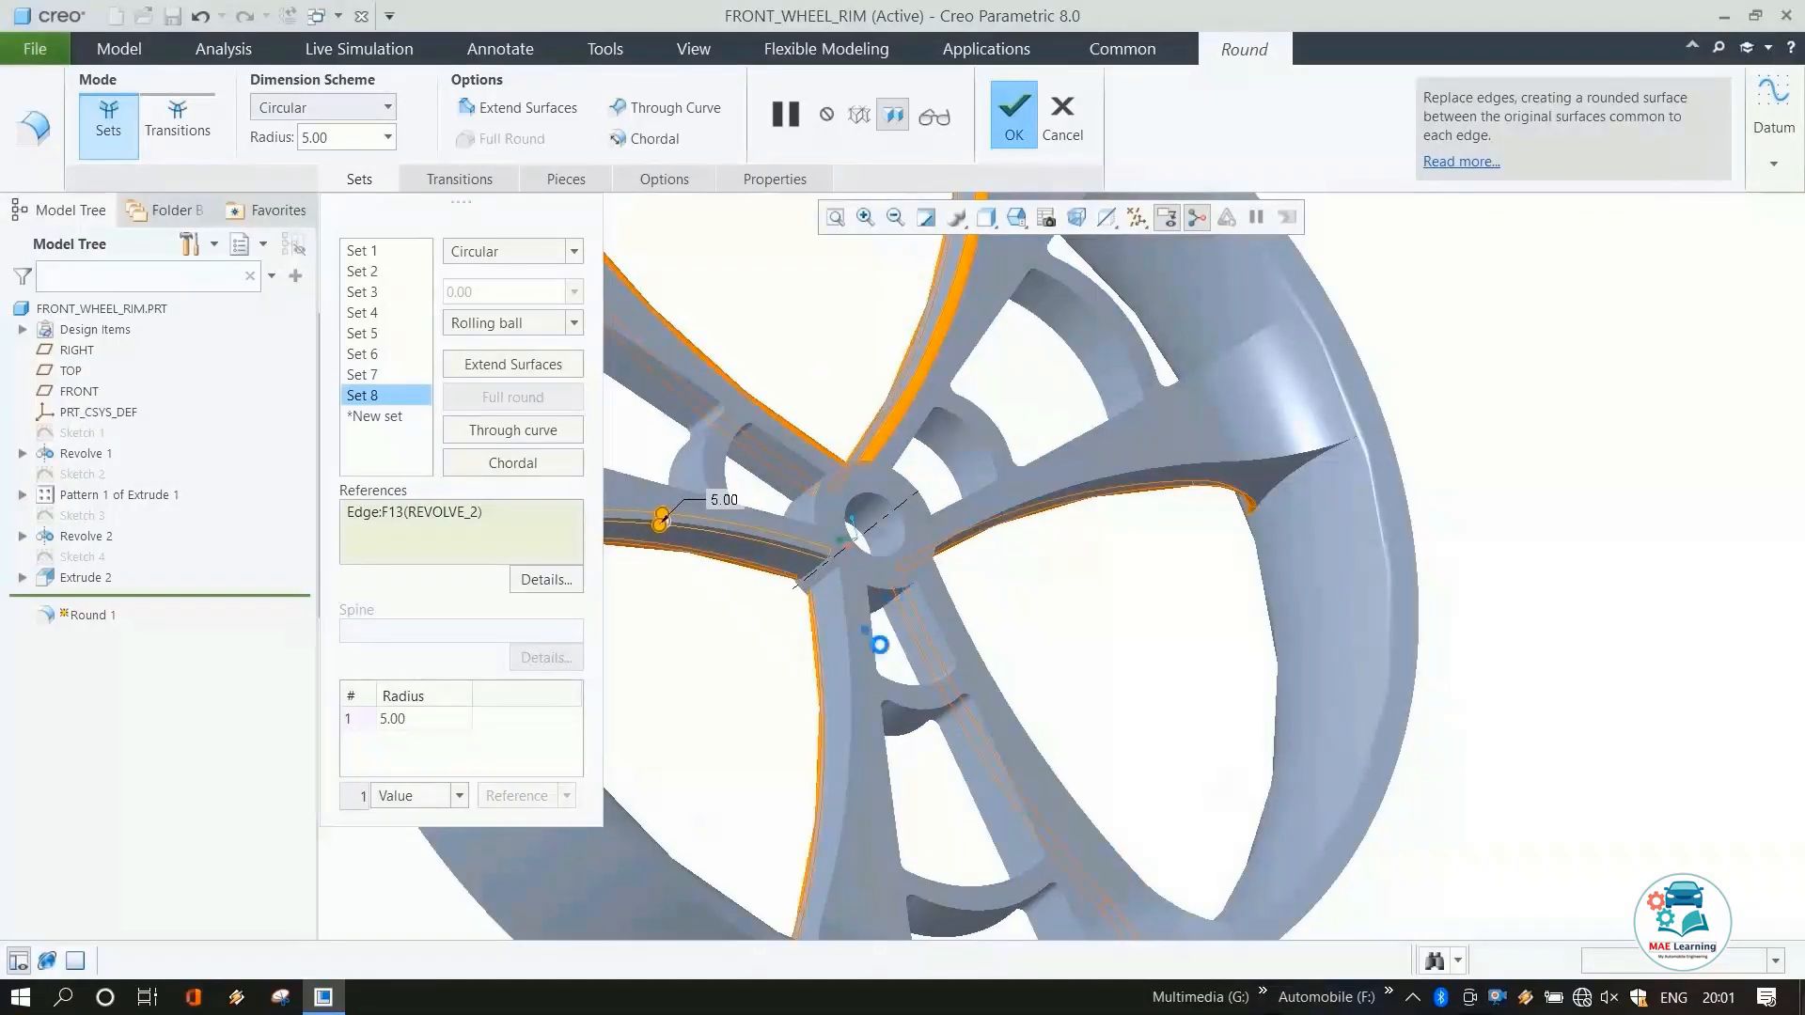
Add the remaining spoke edges to the round and finish the 5 mm Round feature.
click(840, 661)
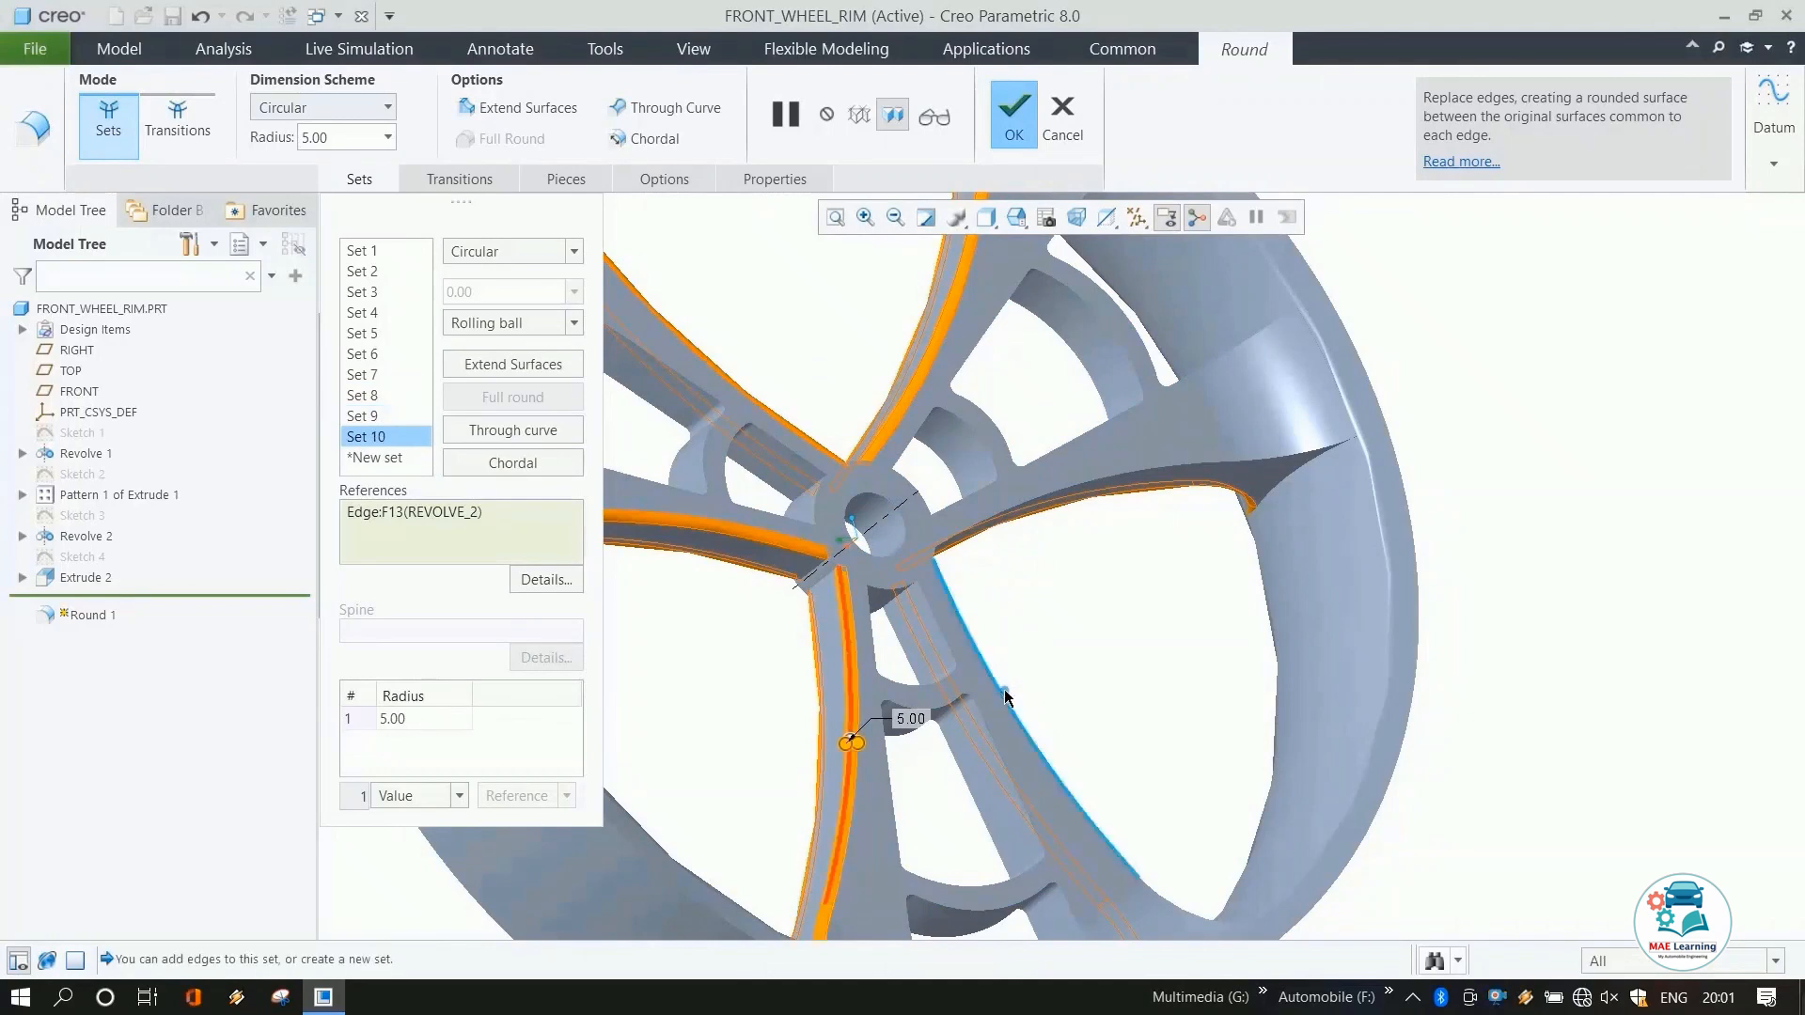
click(1005, 693)
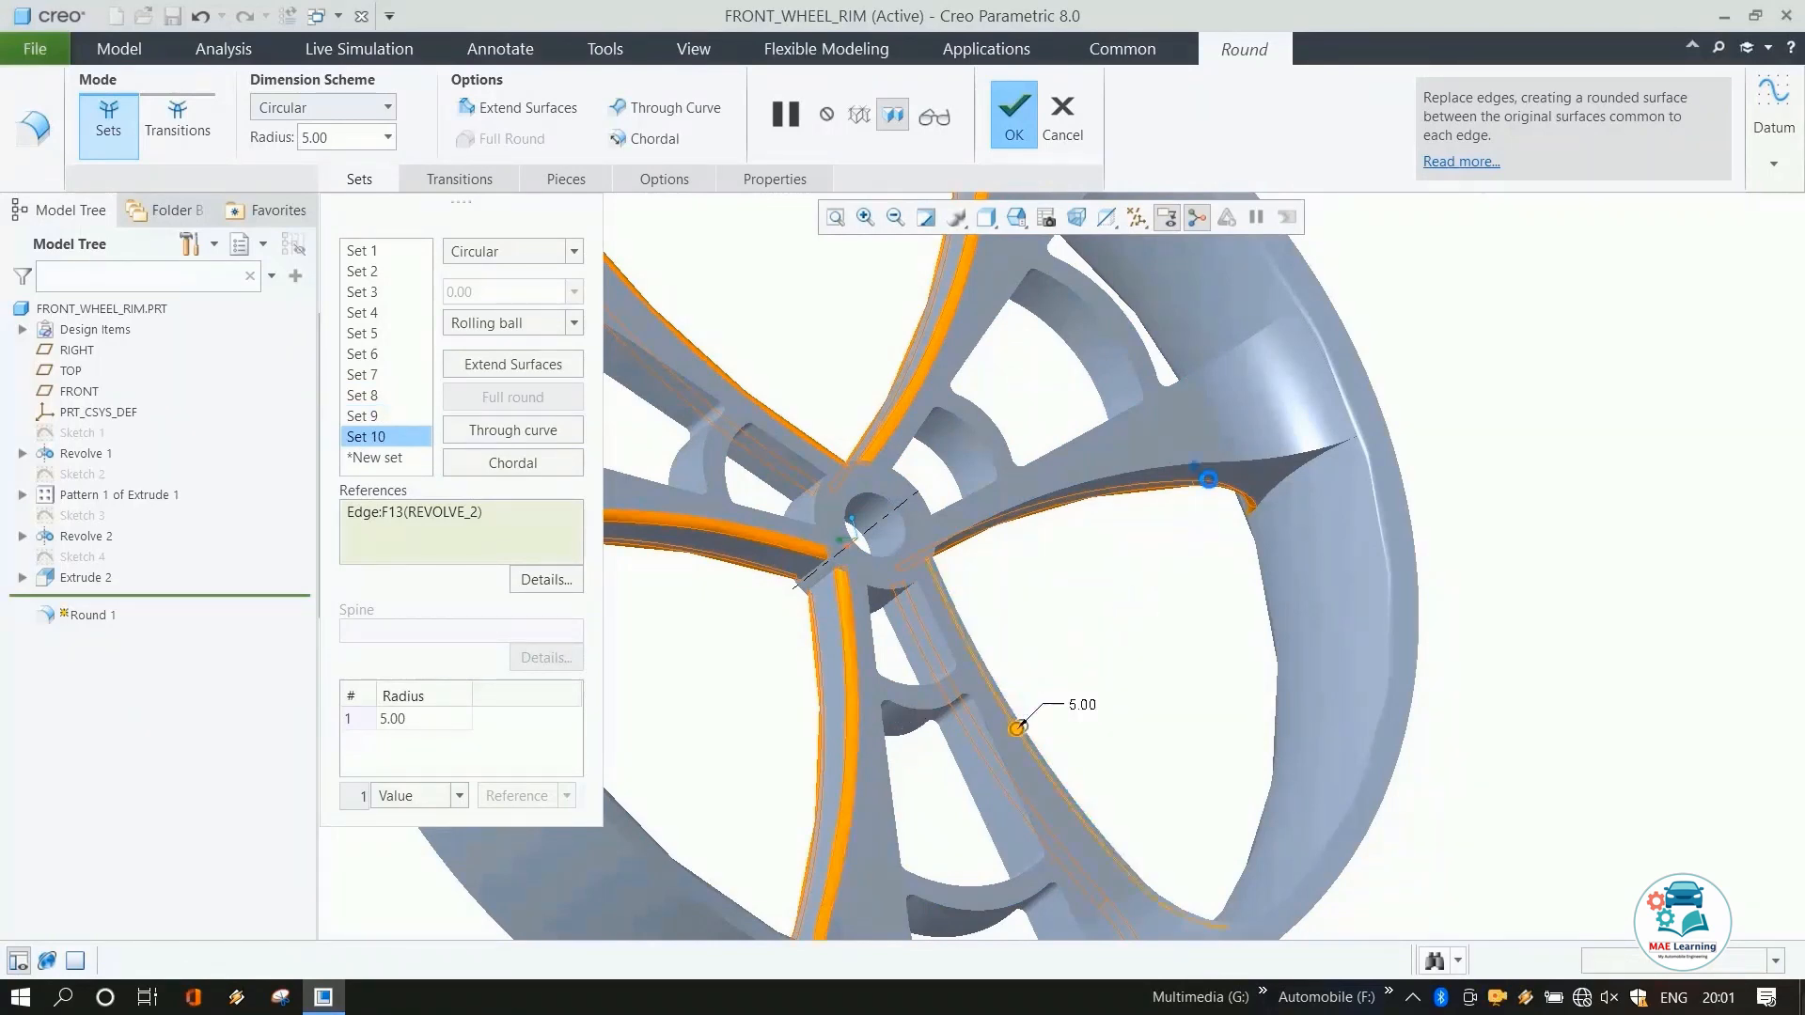
click(1208, 479)
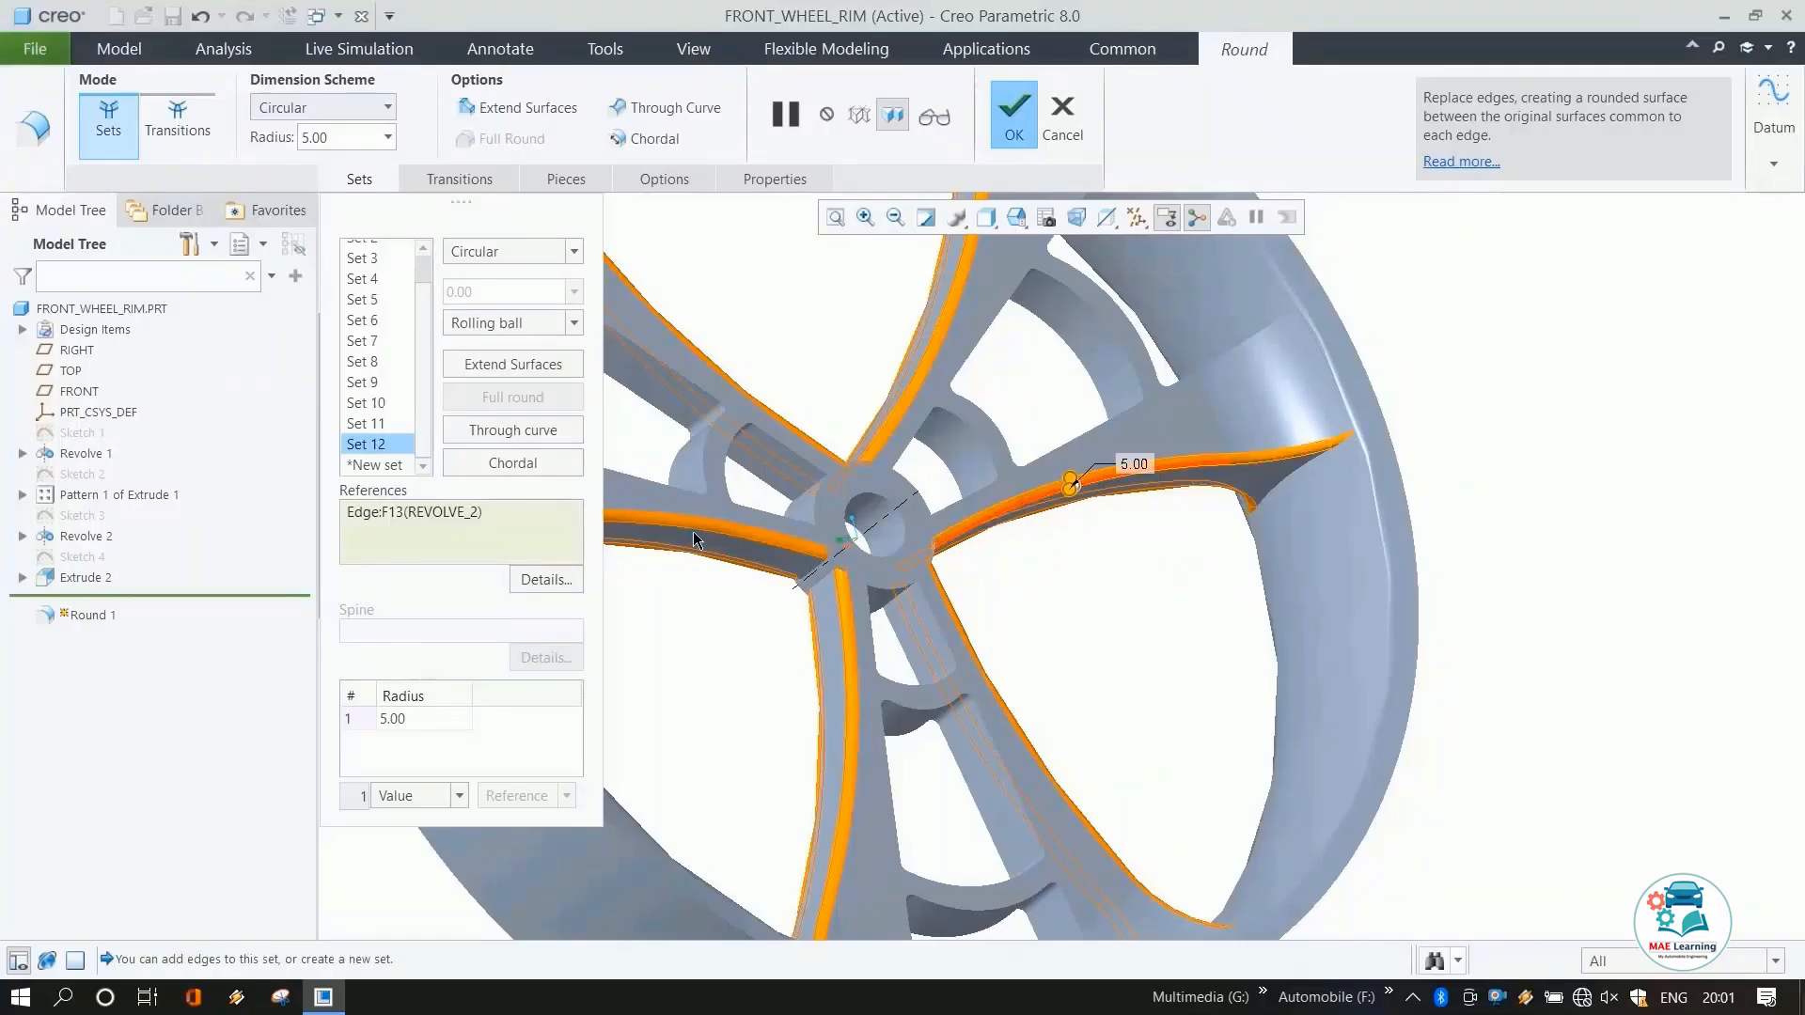
click(1015, 118)
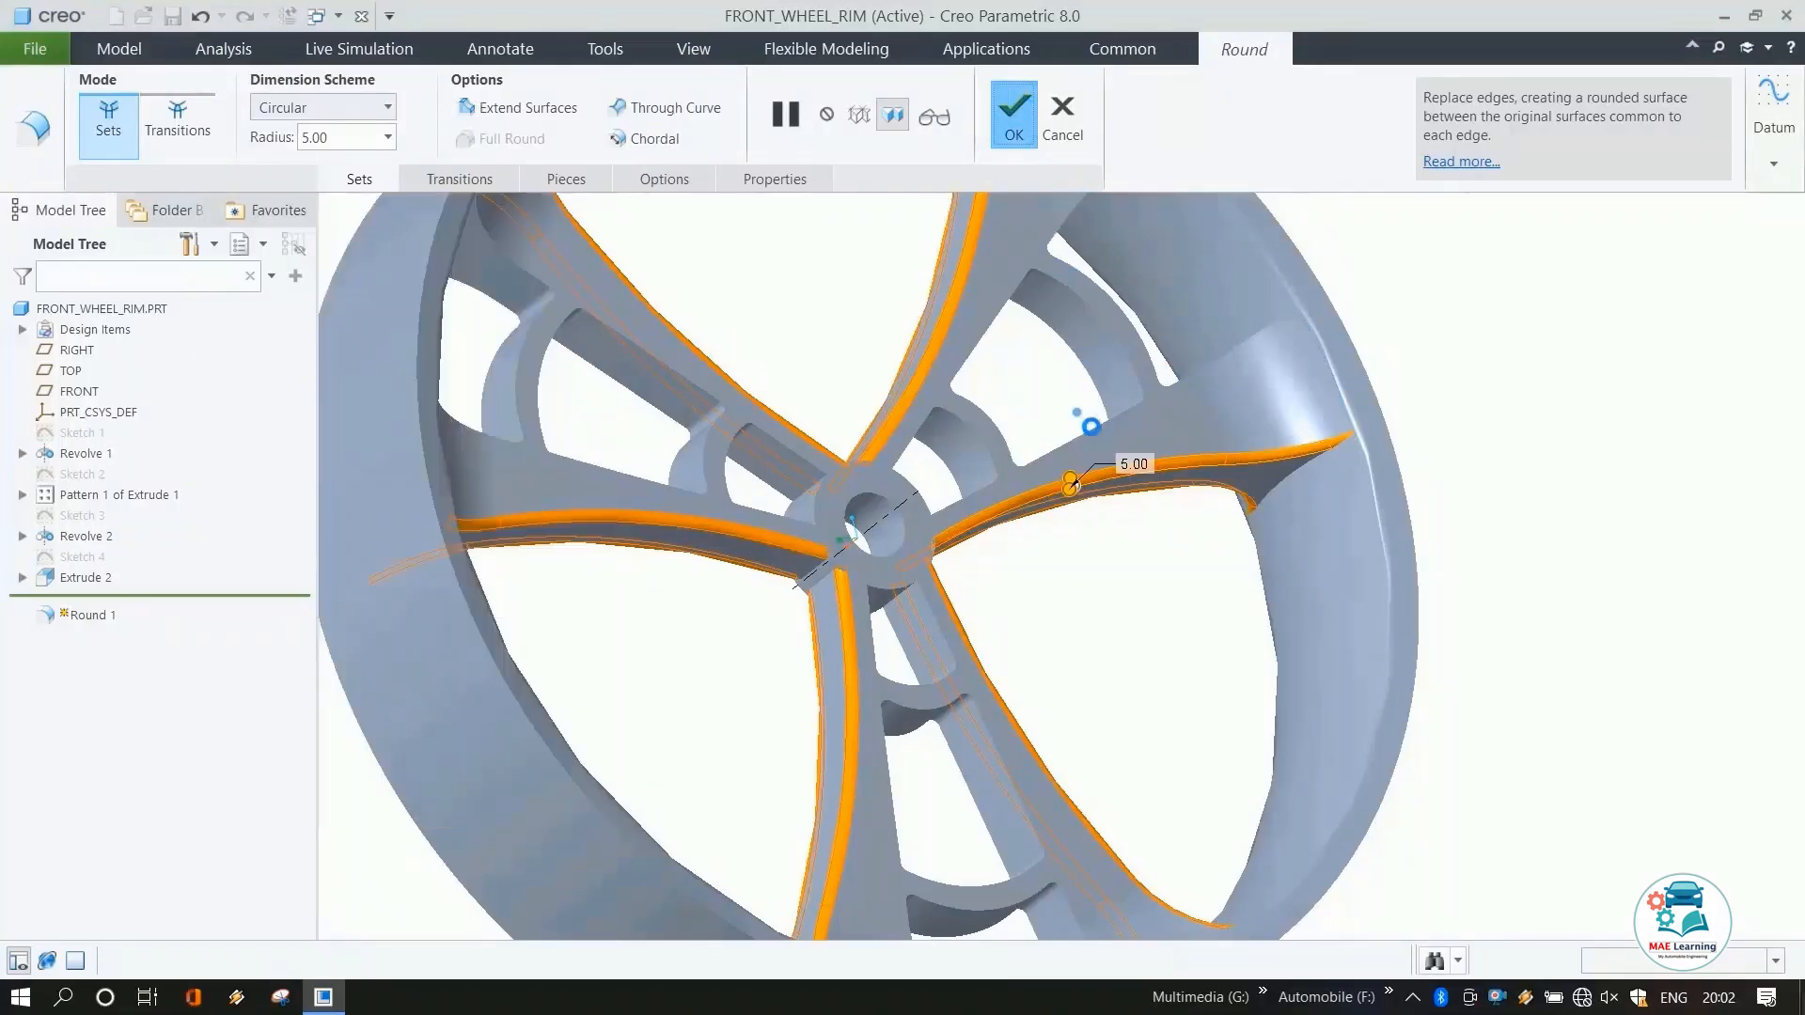
click(1066, 405)
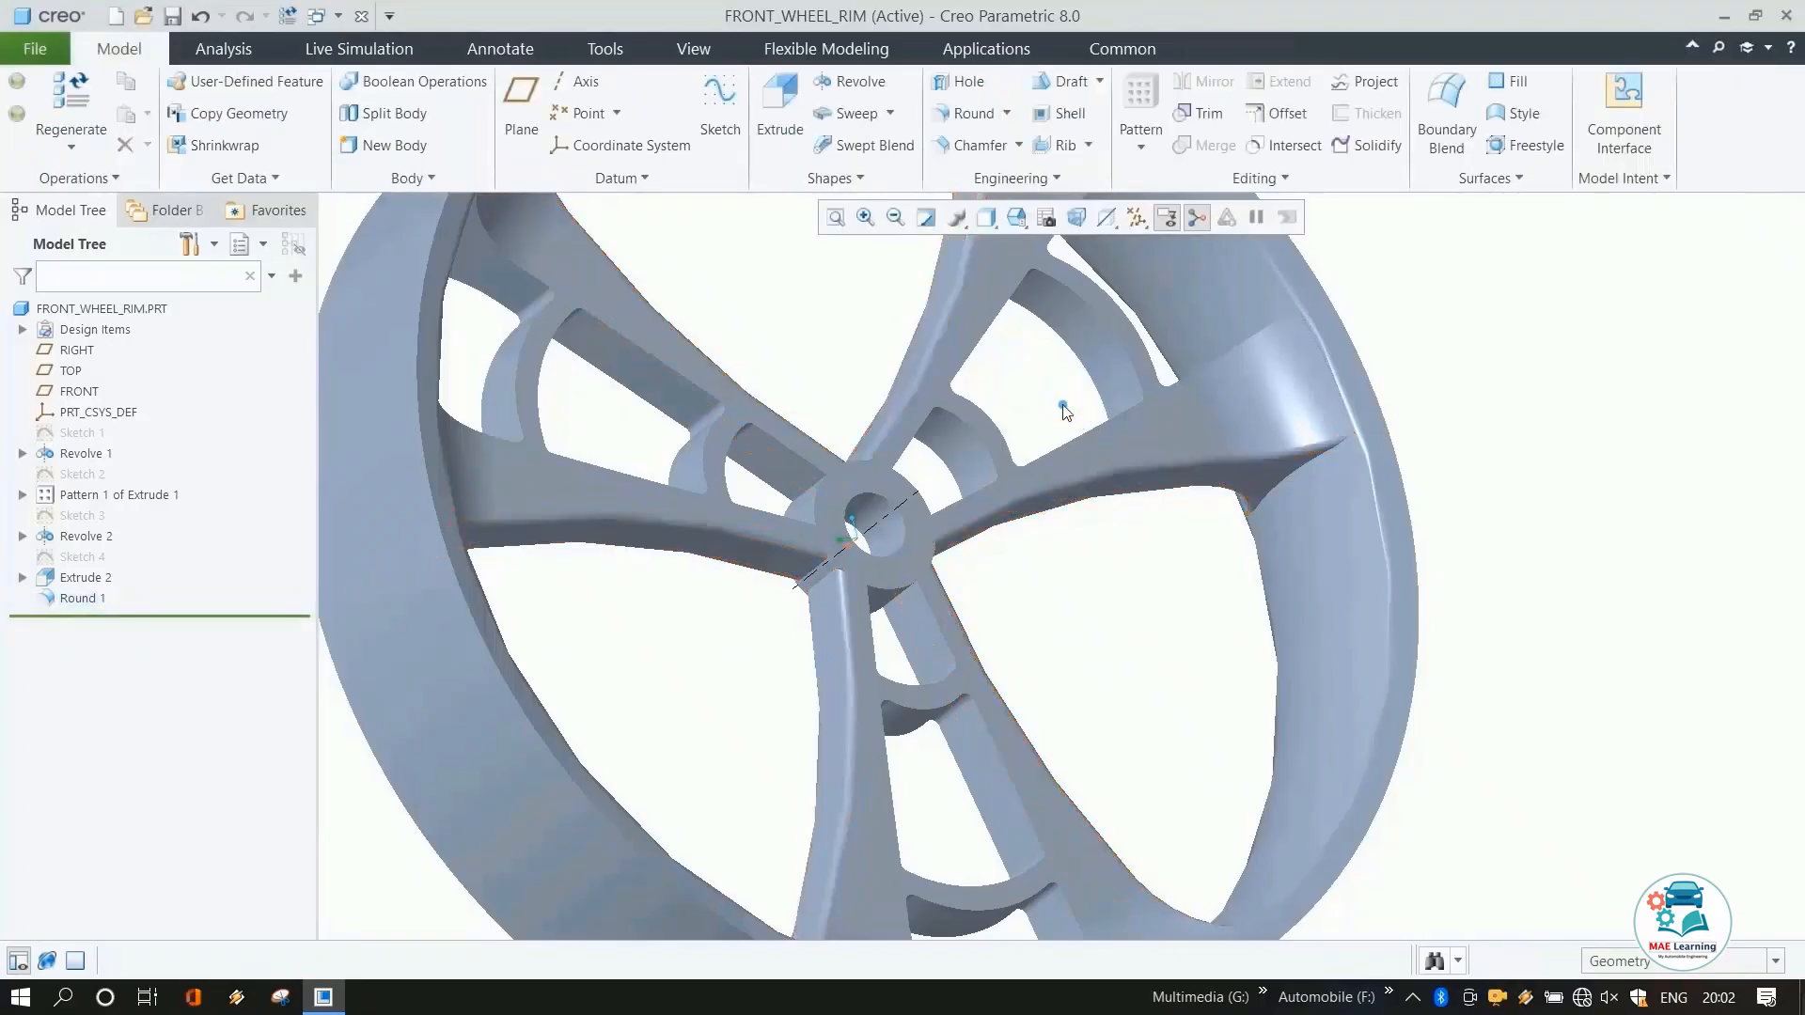
scroll(1064, 406, up, 4)
mouse_move(1063, 408)
middle_down()
mouse_move(1005, 456)
mouse_move(1070, 446)
mouse_move(1038, 456)
mouse_move(1101, 519)
mouse_move(955, 761)
middle_up()
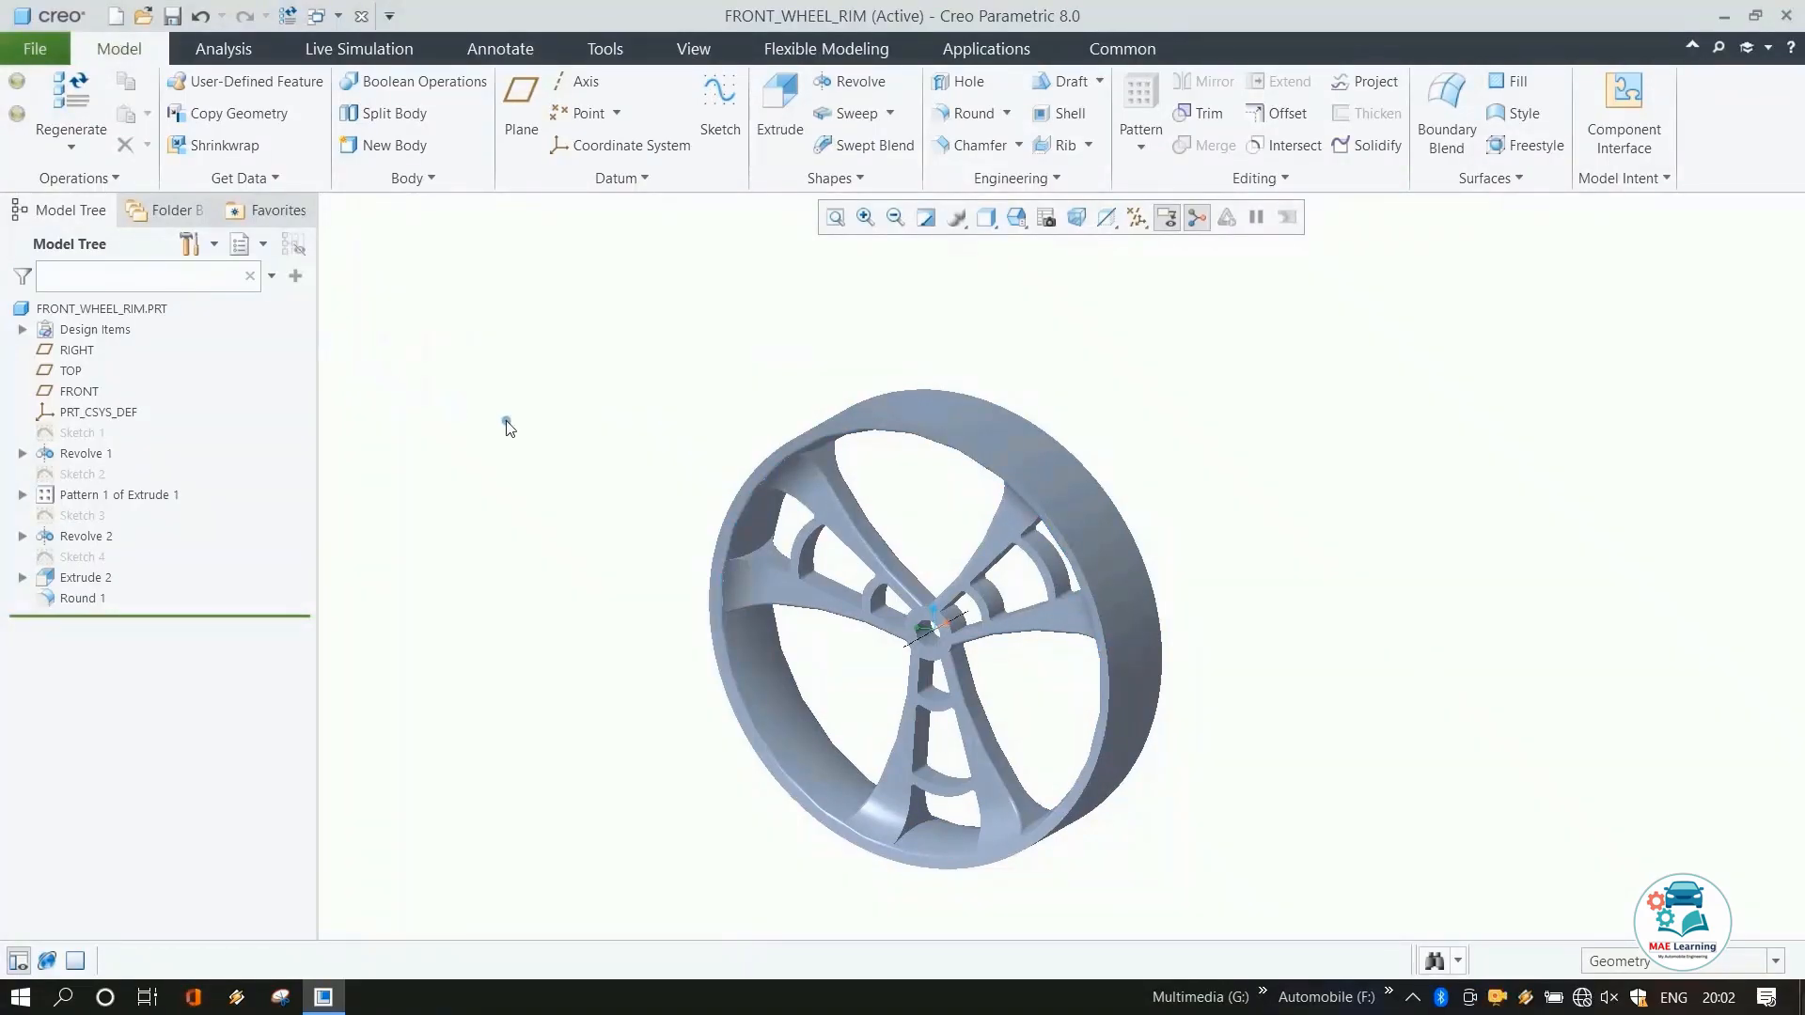
Save the FRONT_WHEEL_RIM part.
click(172, 17)
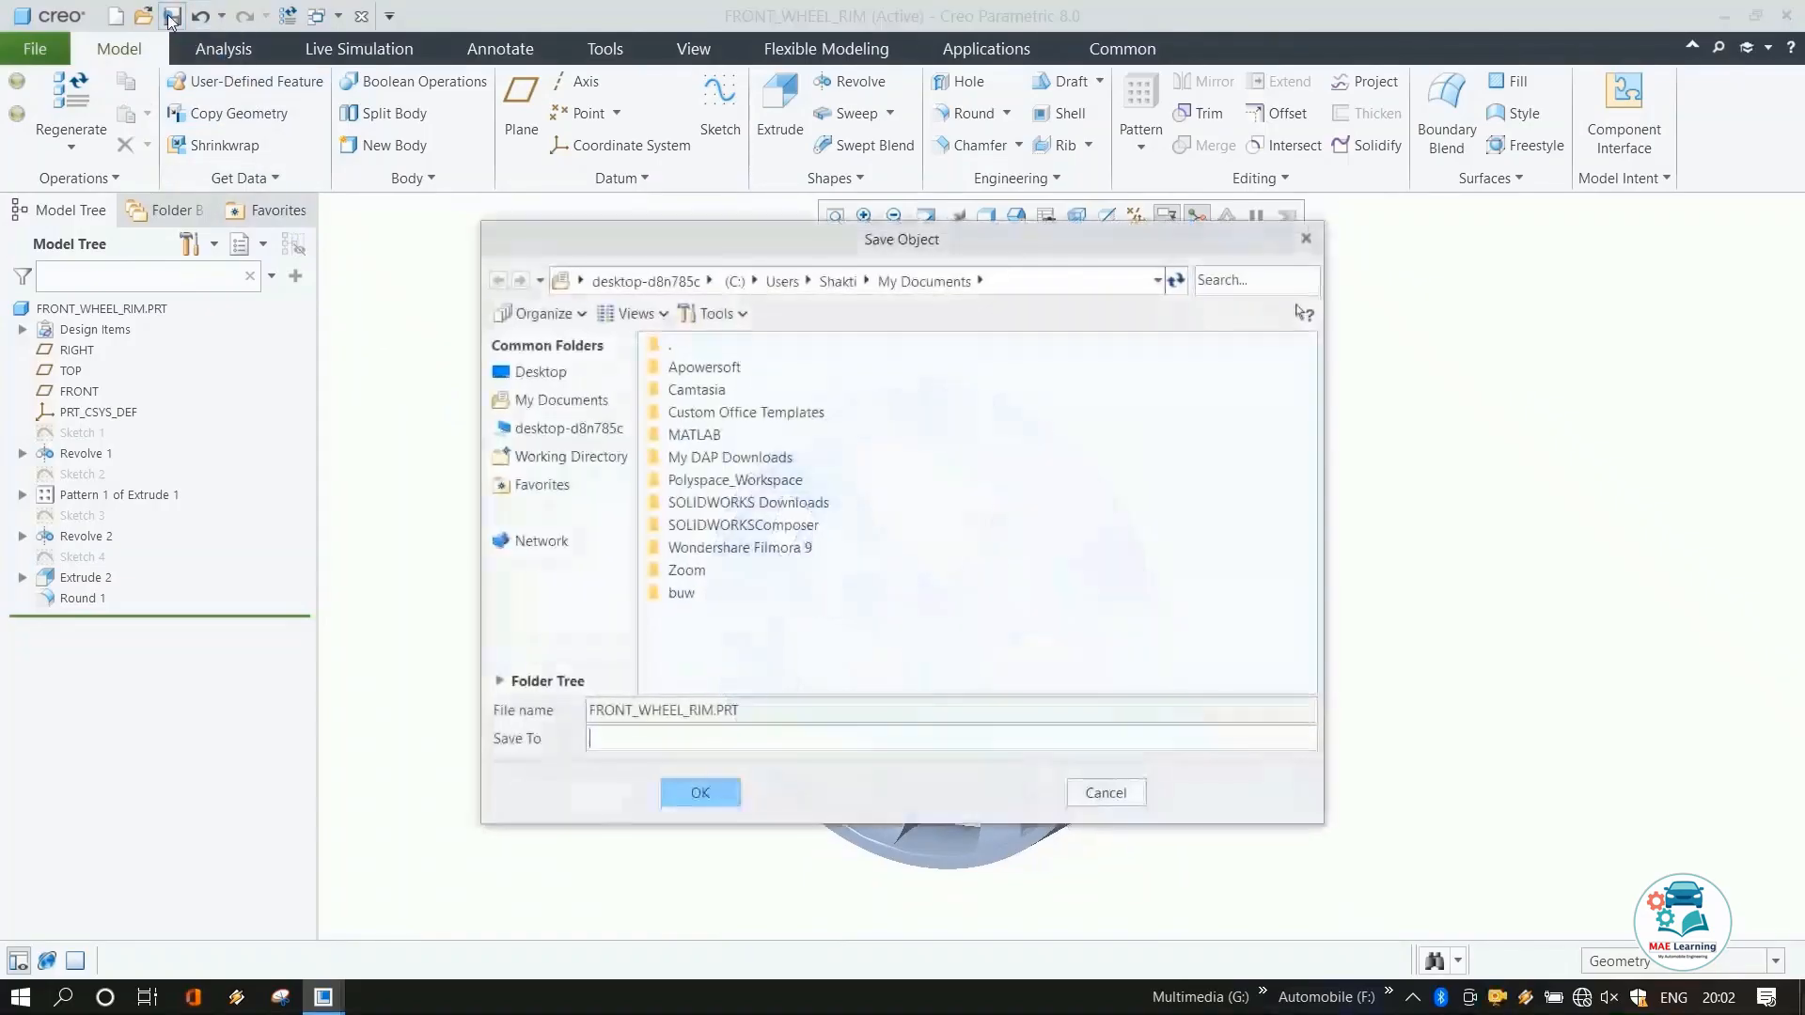
click(701, 793)
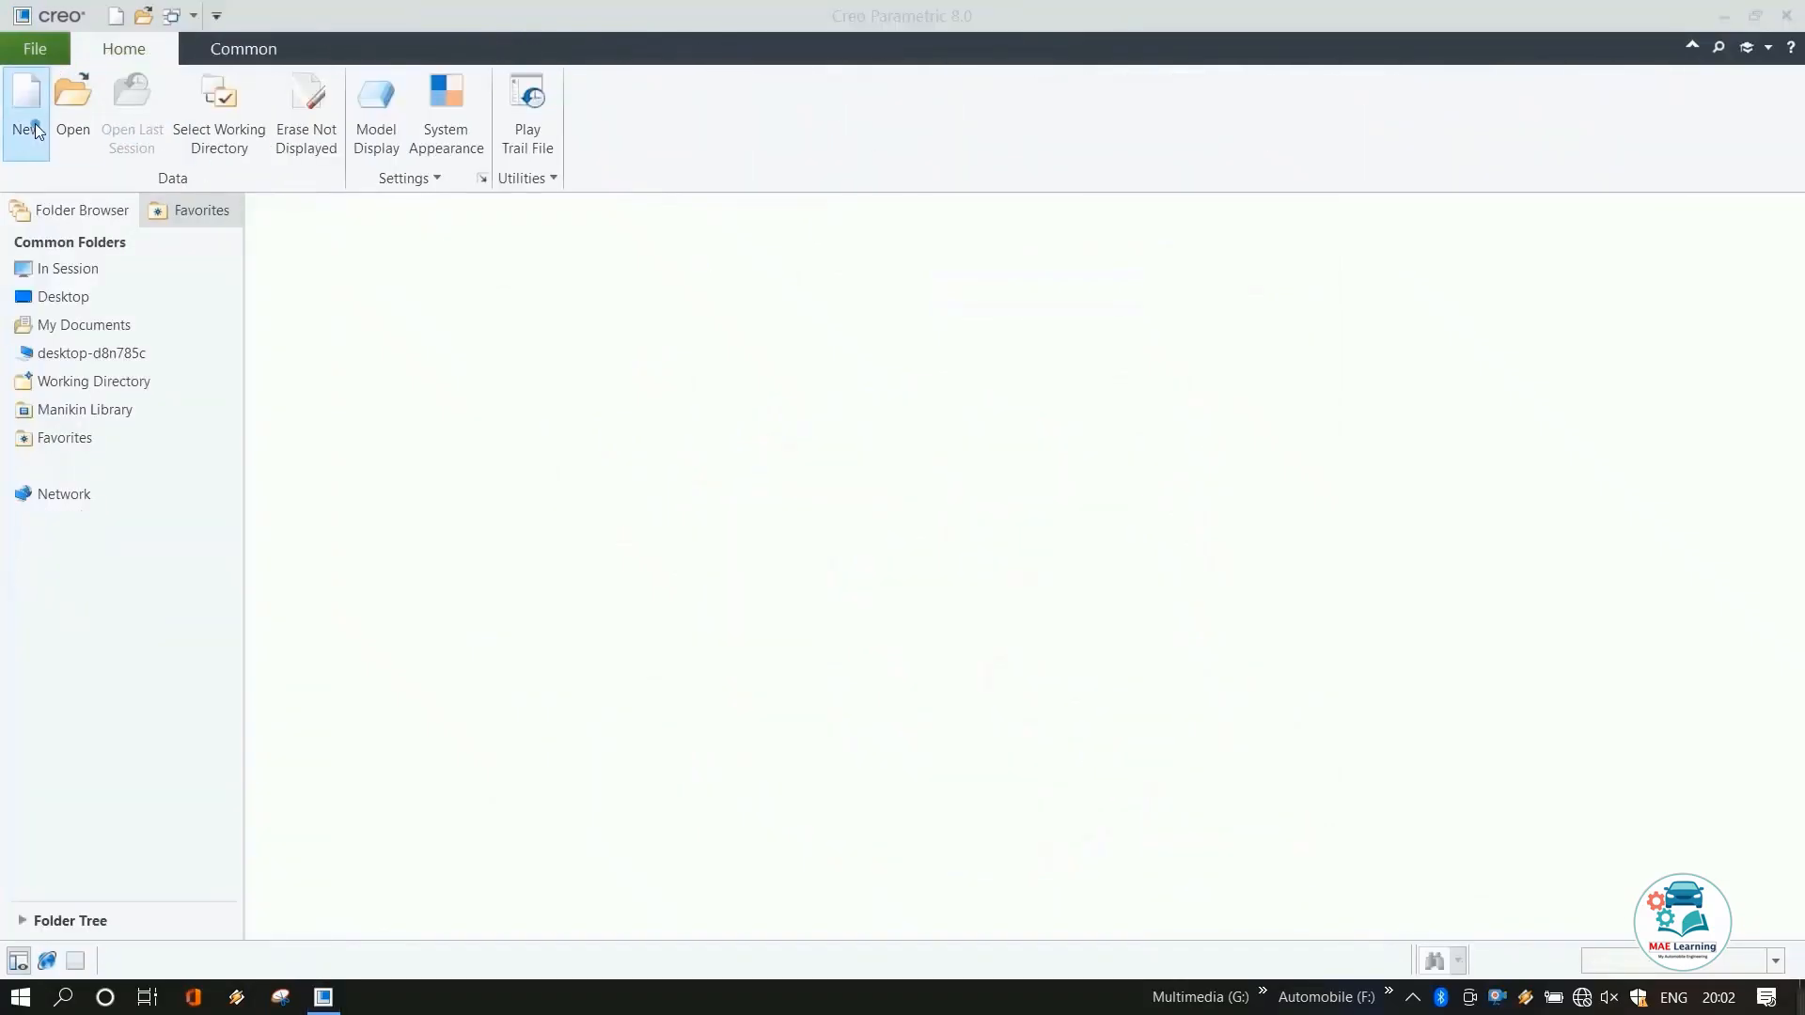
Create a new solid part named FRONT_TIRE using the mmns_part_solid_abs template.
click(27, 113)
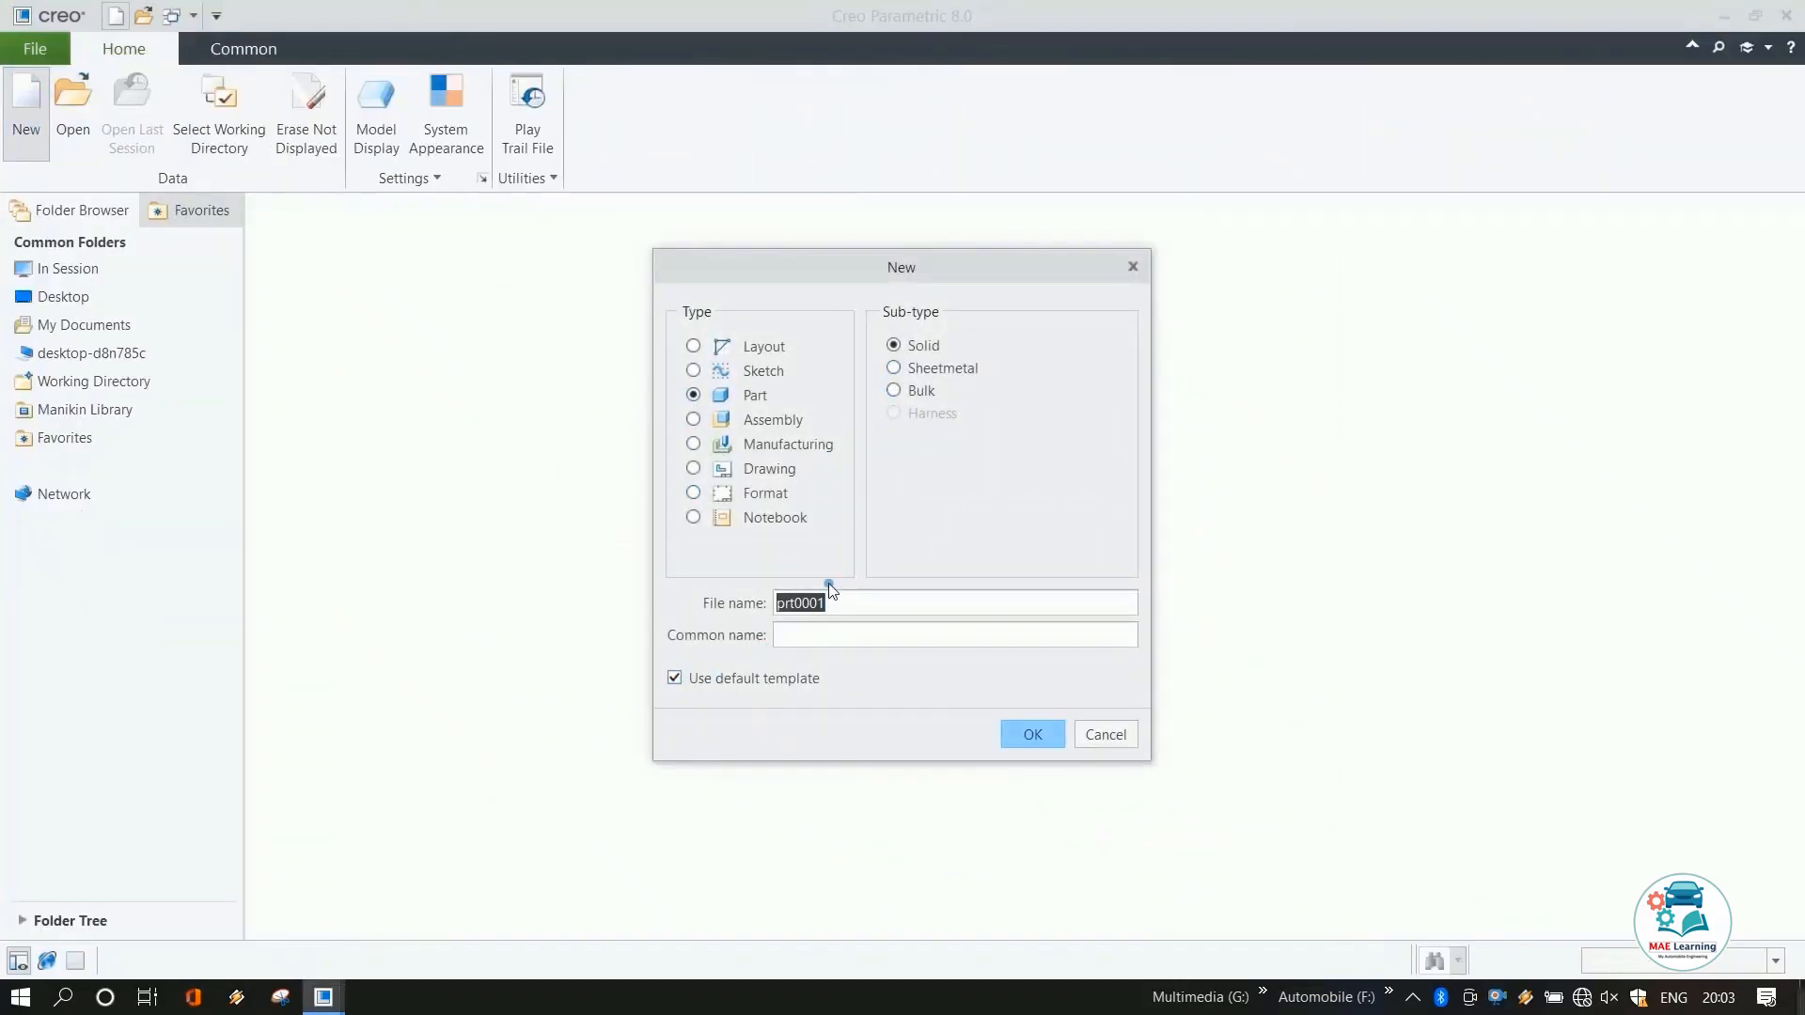
text(Front_tire)
click(1017, 737)
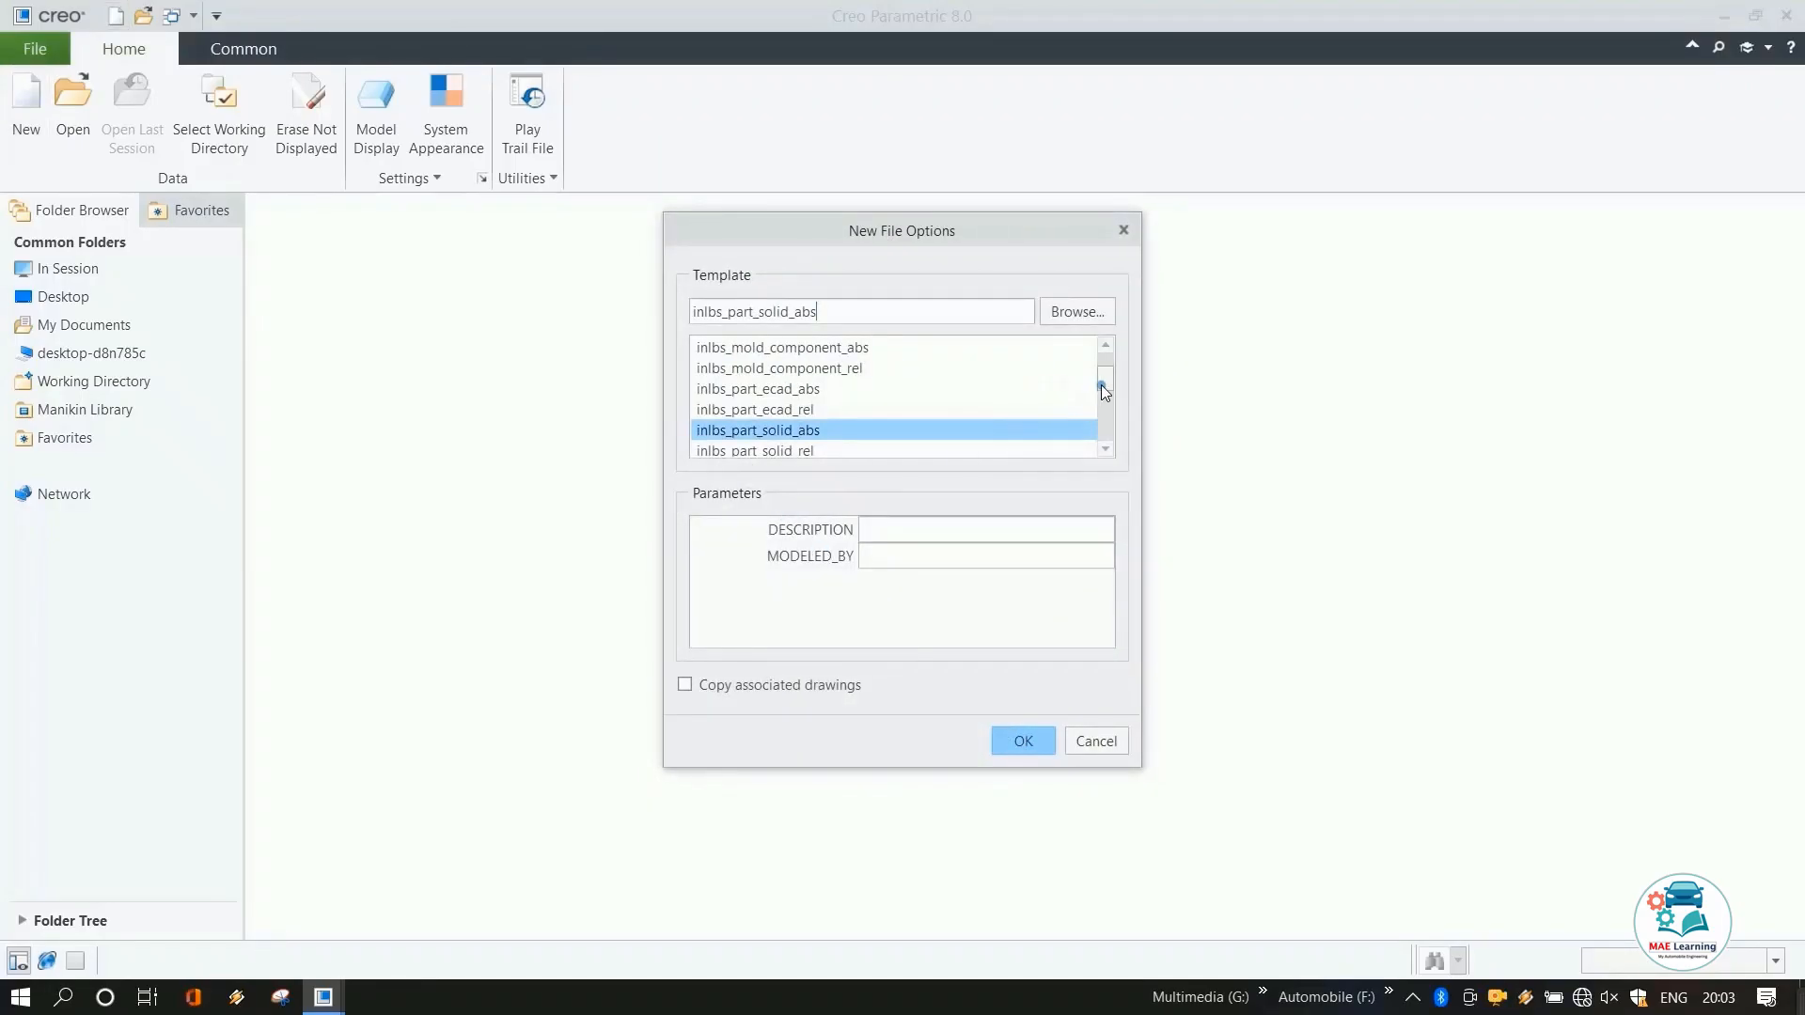
drag(1102, 386, 1109, 438)
click(1107, 347)
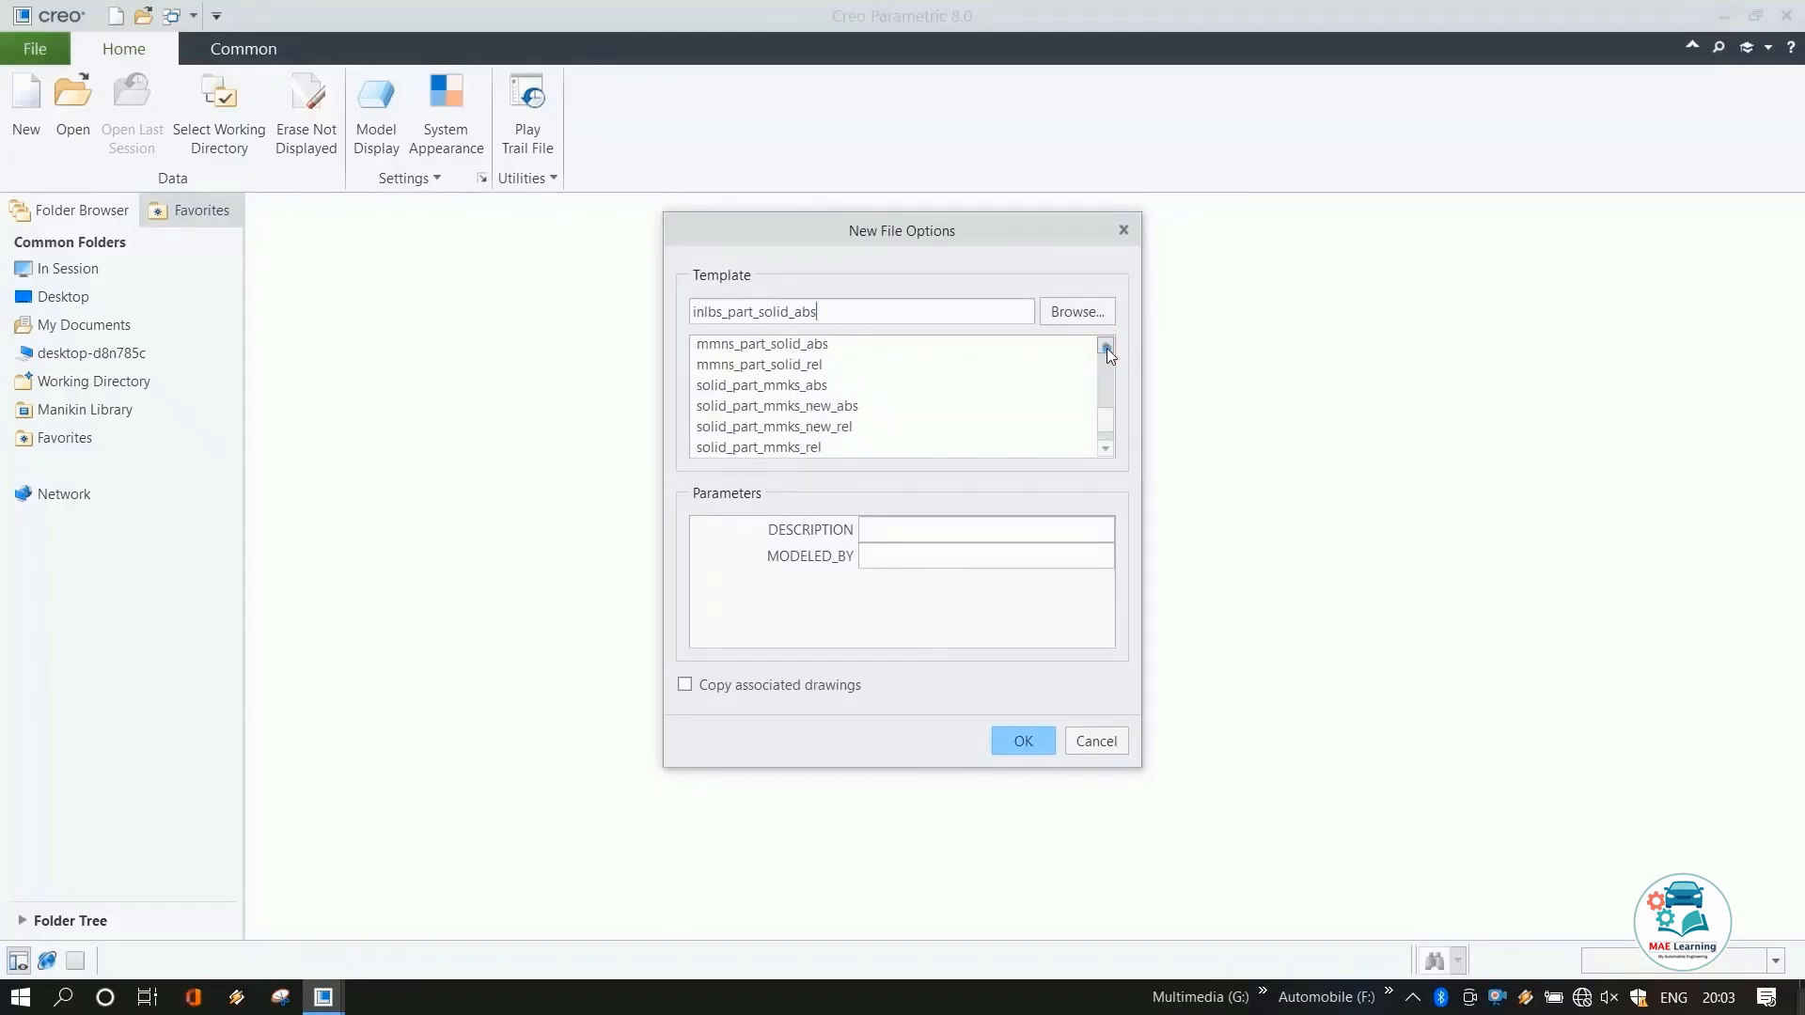
click(821, 345)
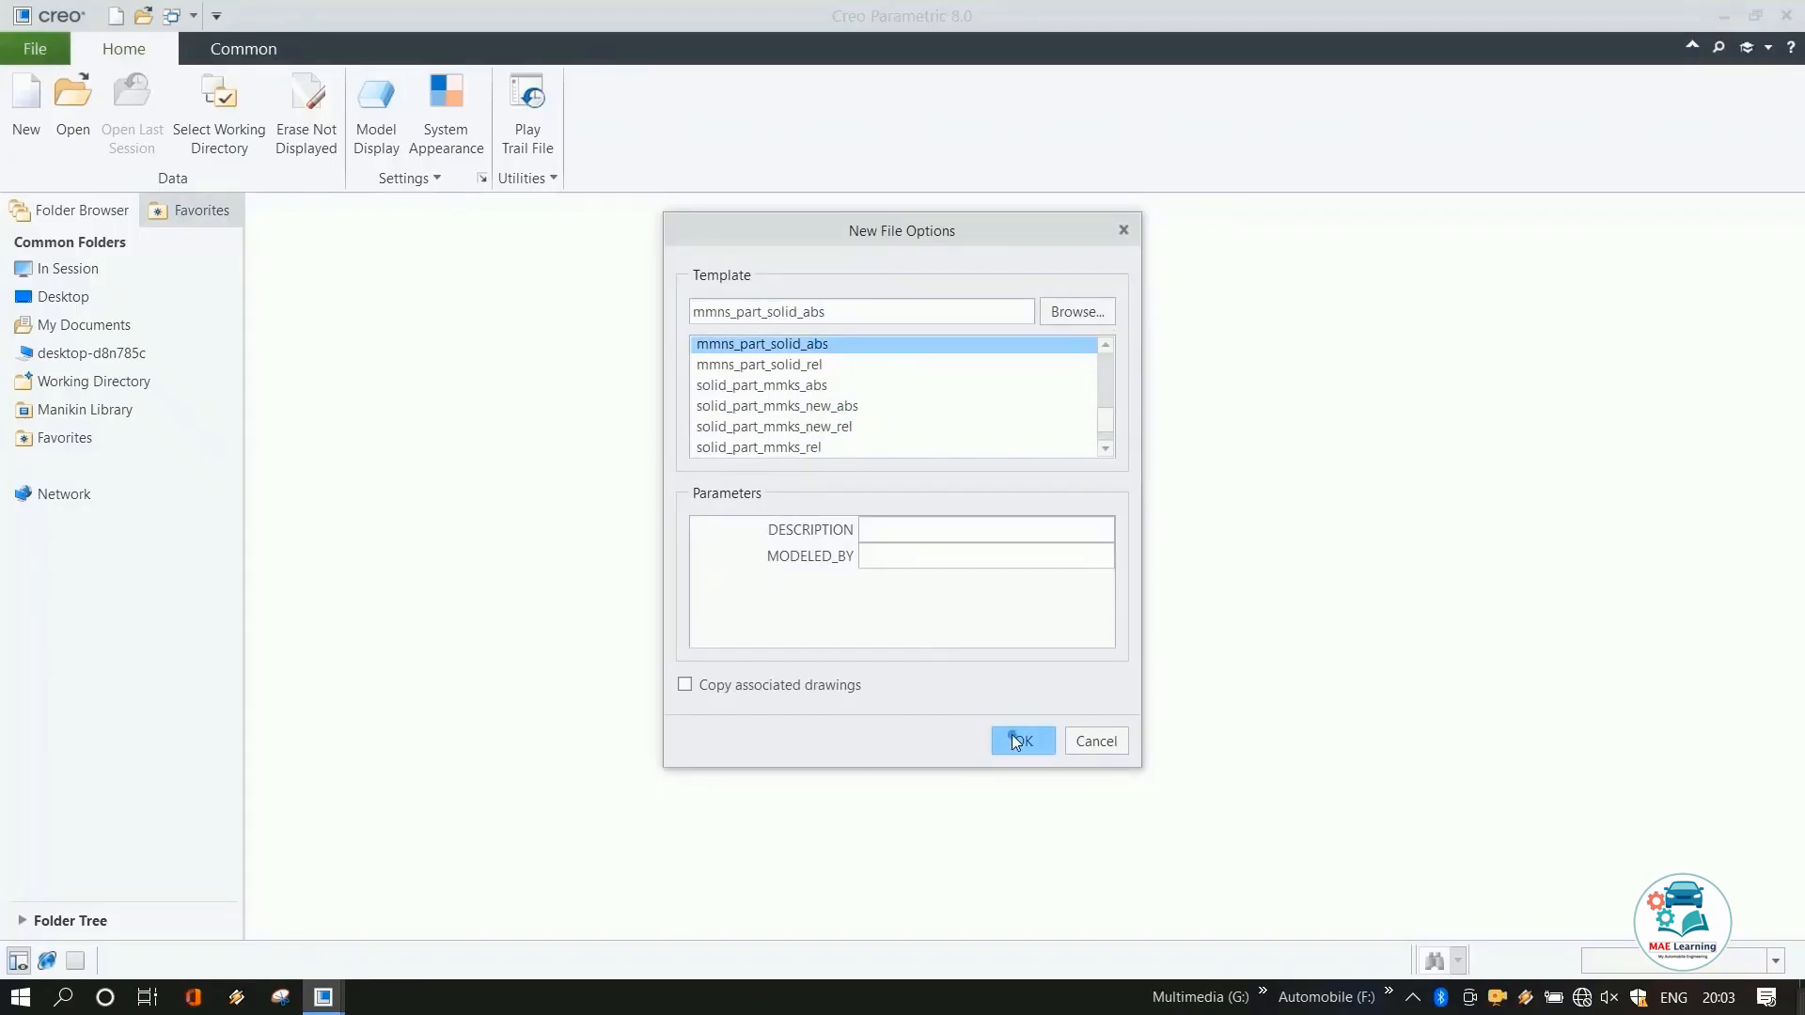
click(1015, 741)
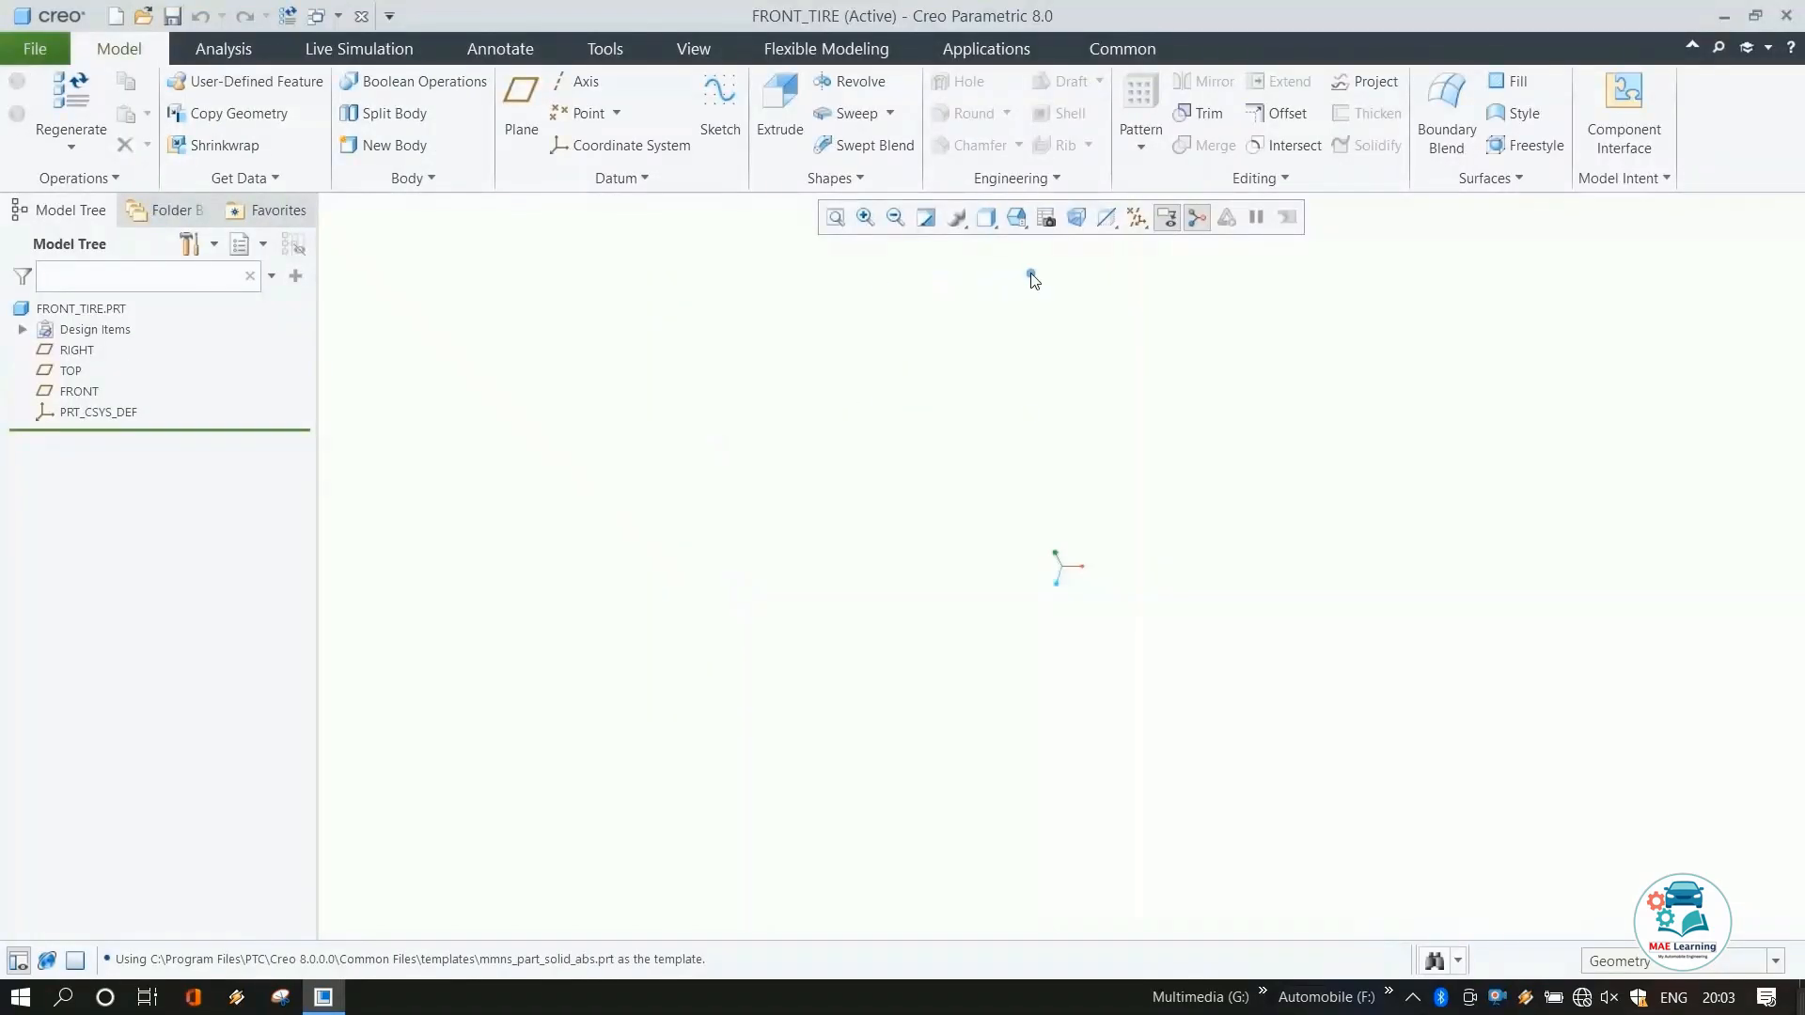
Start a sketch on the FRONT plane and draw a vertical centerline through the origin.
click(79, 391)
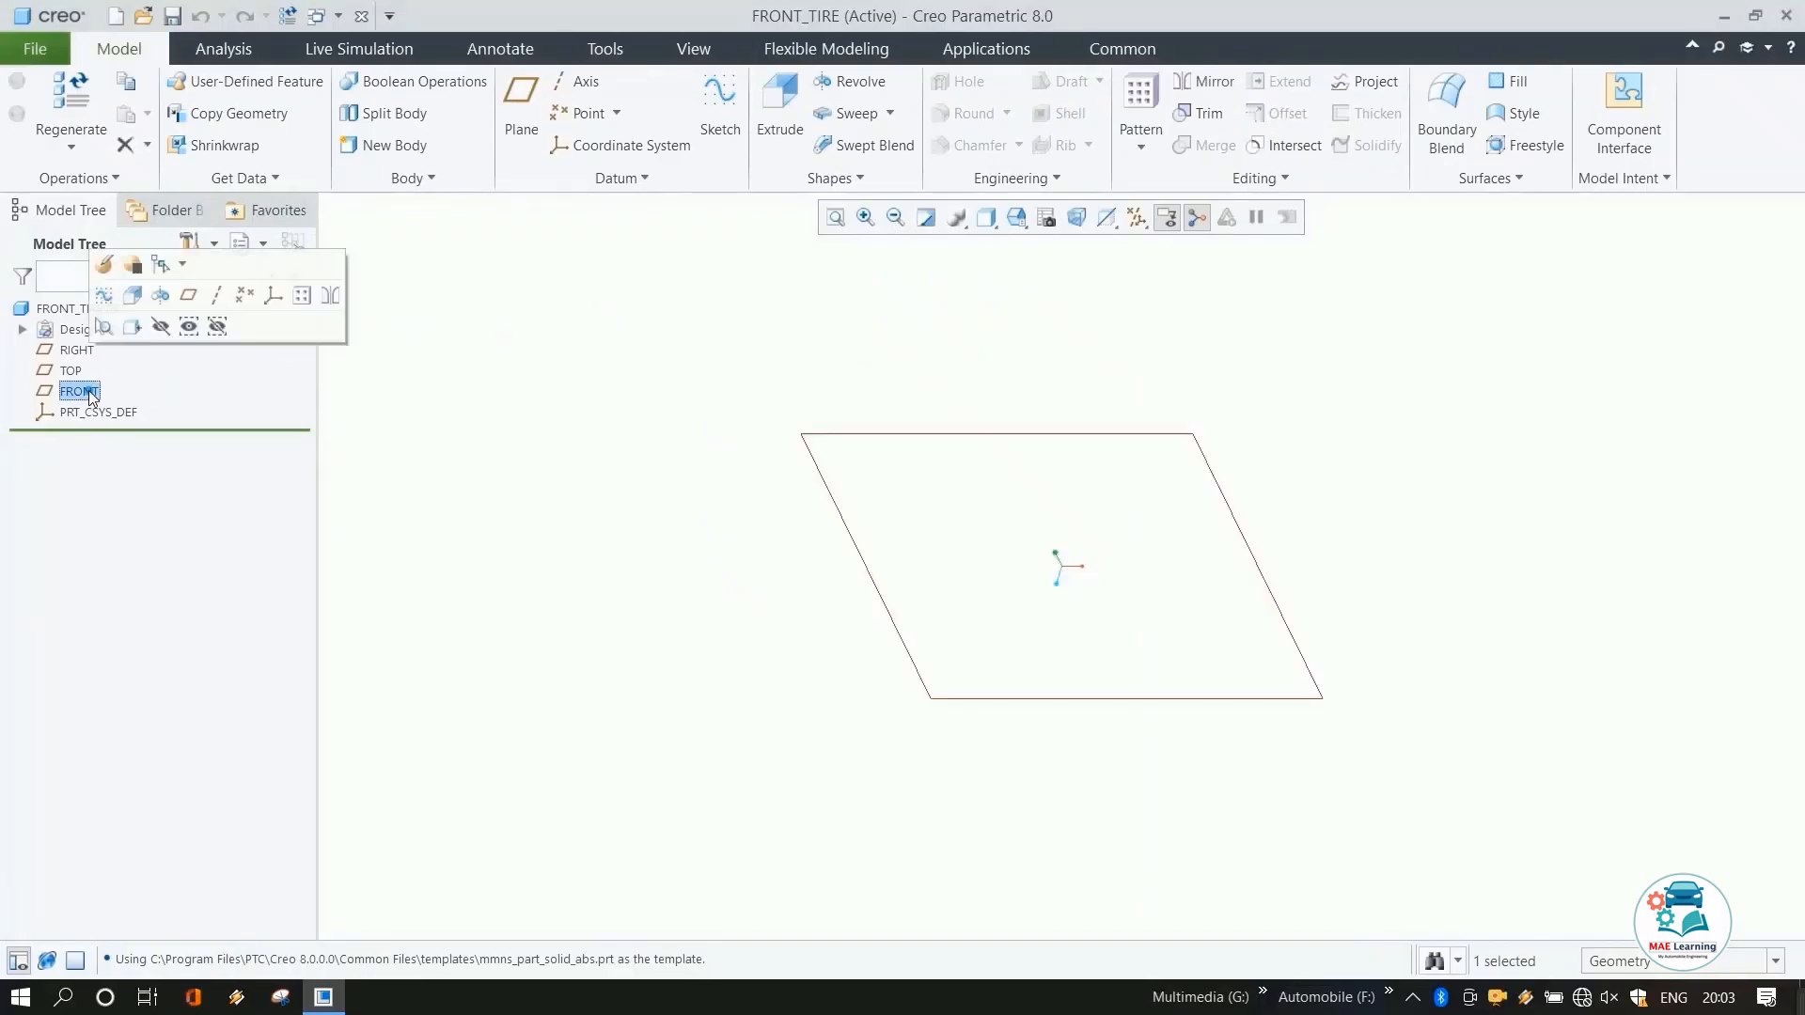
click(720, 99)
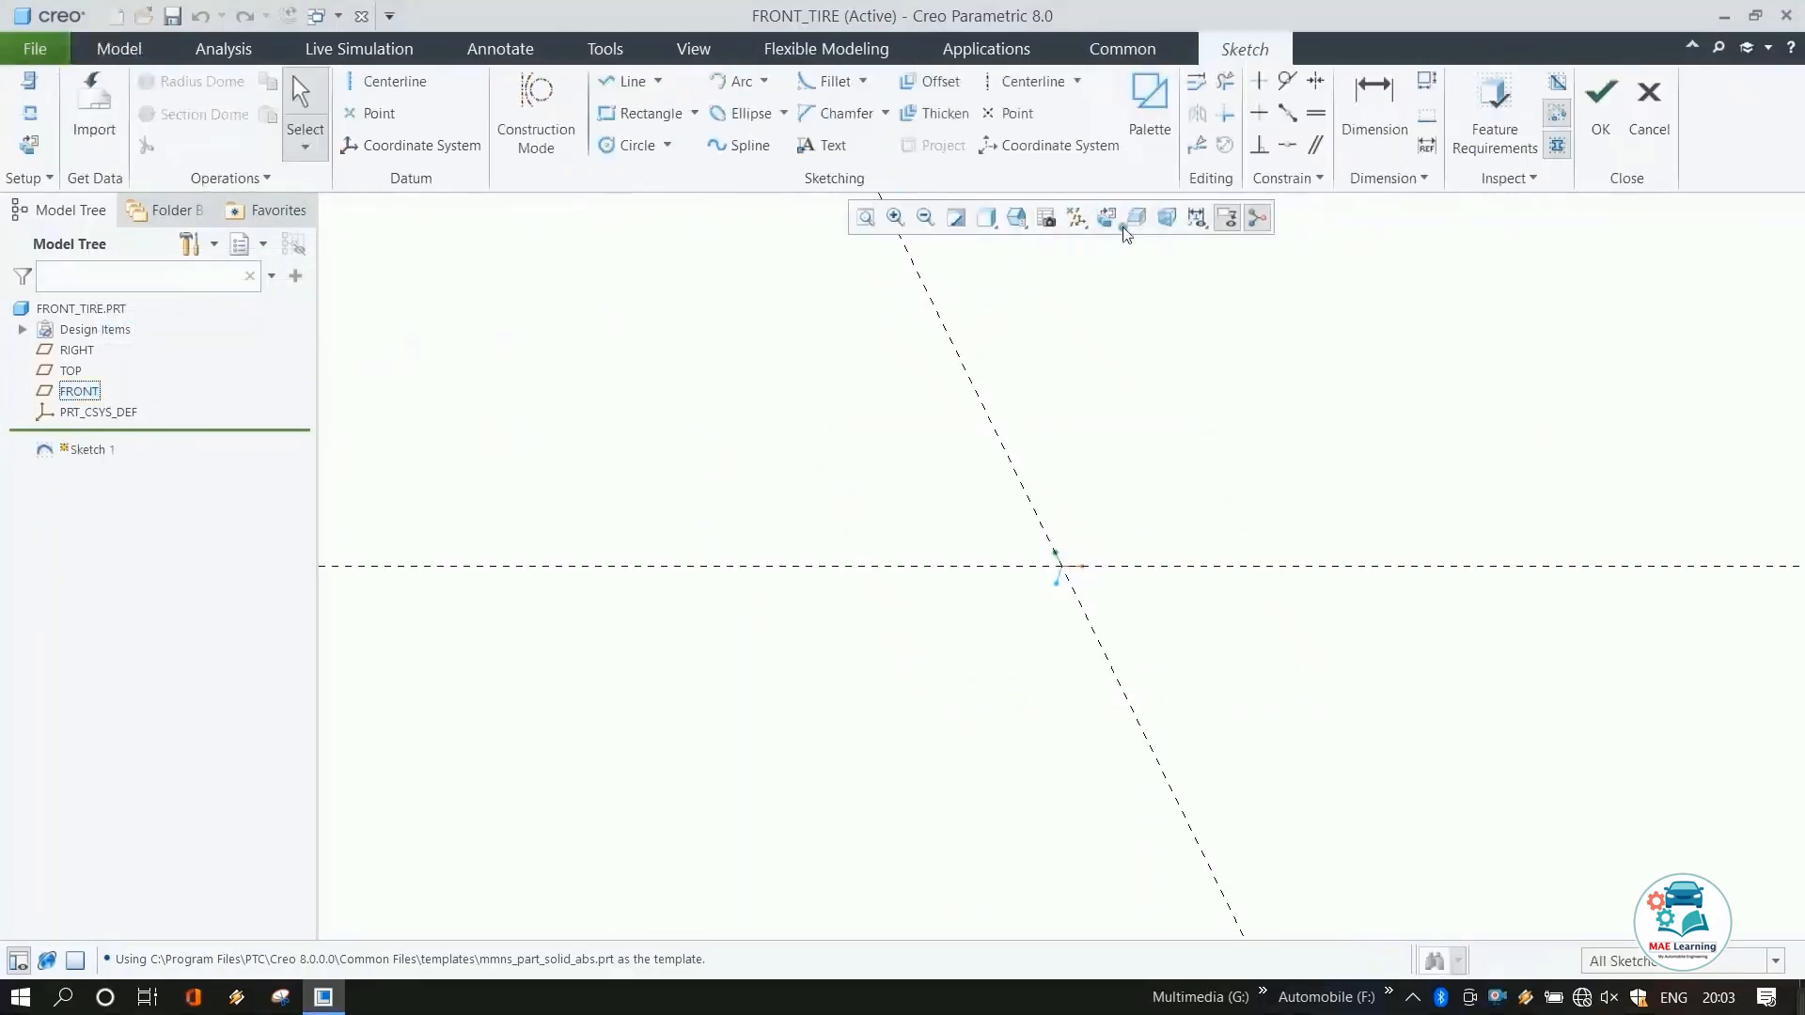
click(375, 82)
click(1062, 568)
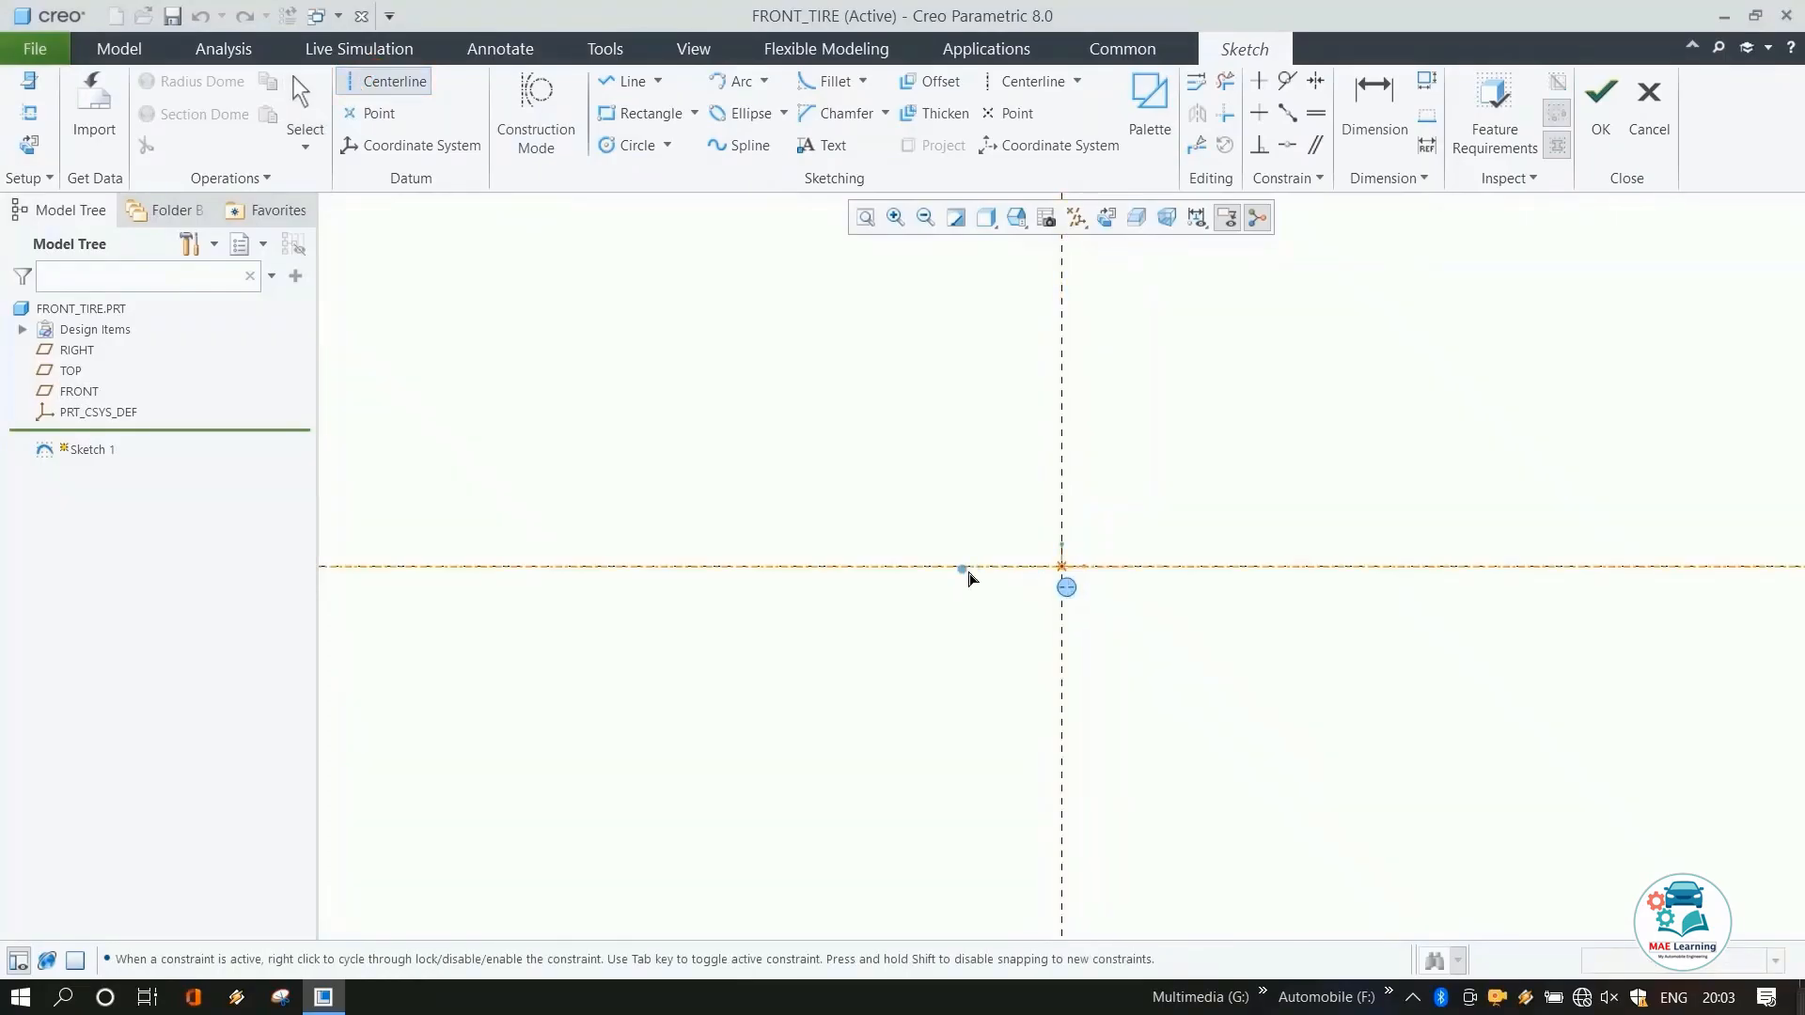
click(964, 568)
click(1062, 566)
click(1056, 423)
middle_click(1149, 473)
click(1147, 469)
scroll(950, 483, up, 3)
scroll(1035, 403, down, 3)
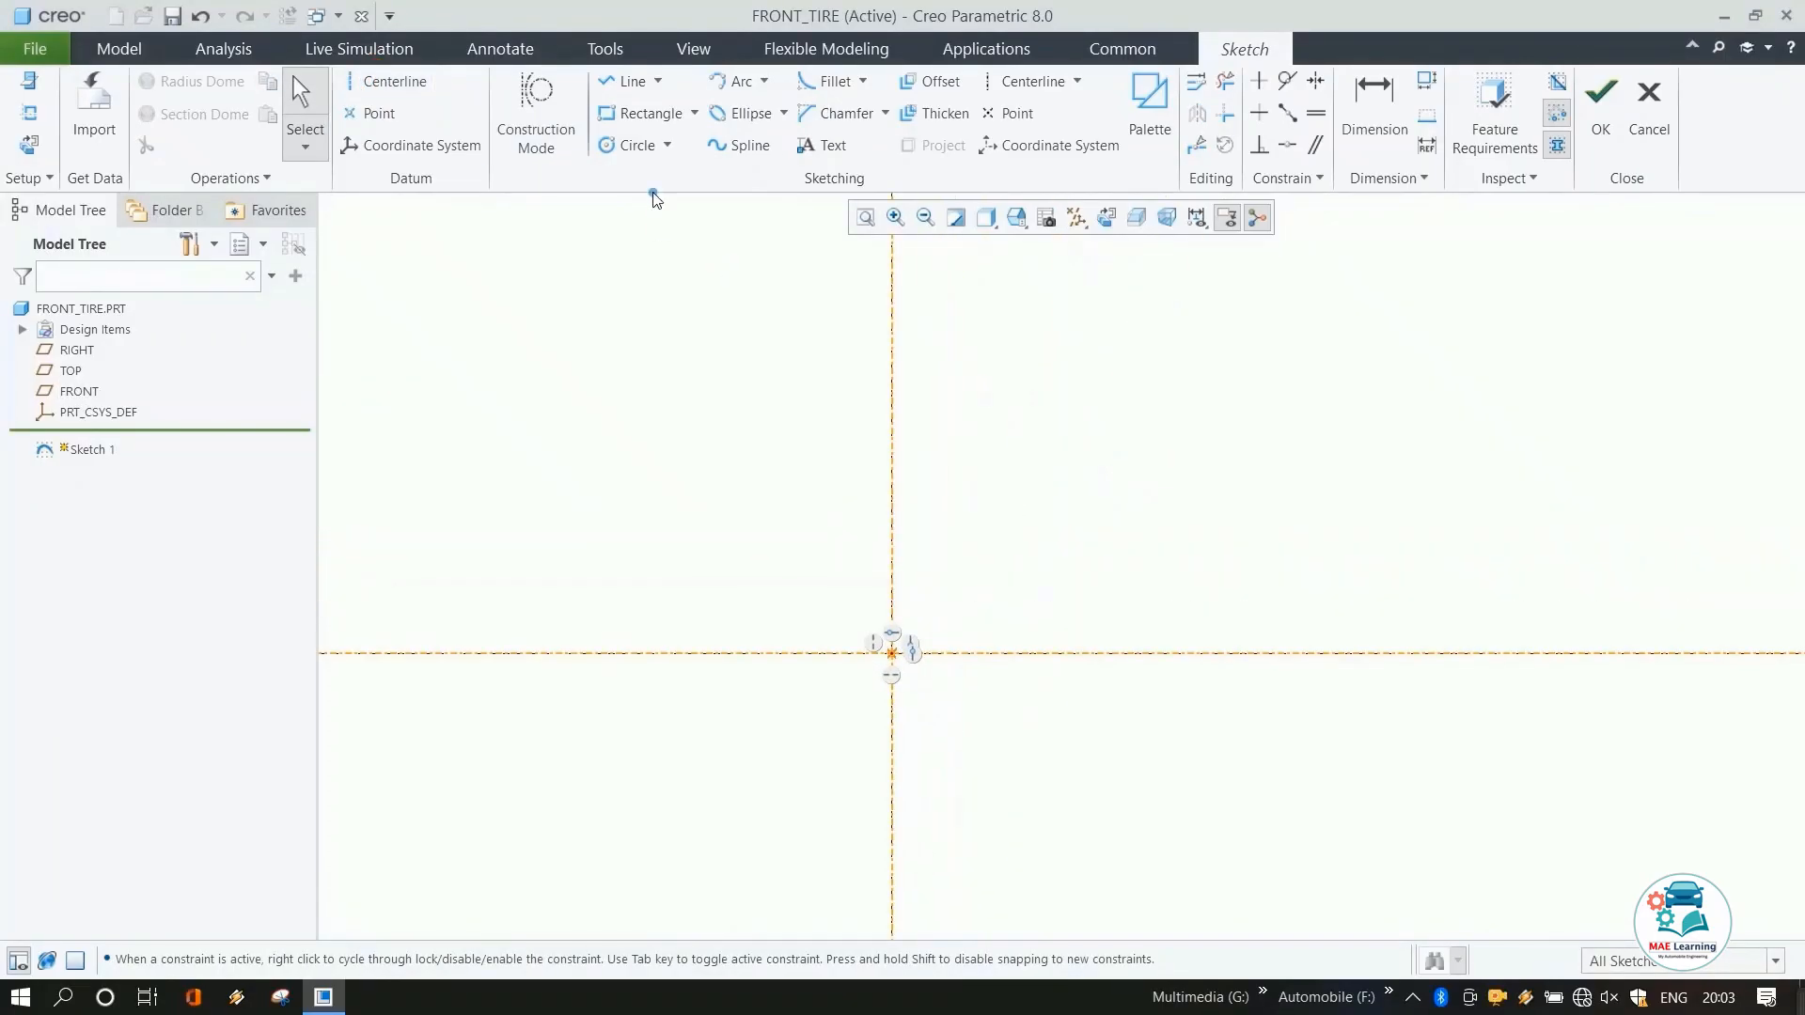
Draw a horizontal line above the origin across the centerline and set its length to 140 mm.
click(625, 81)
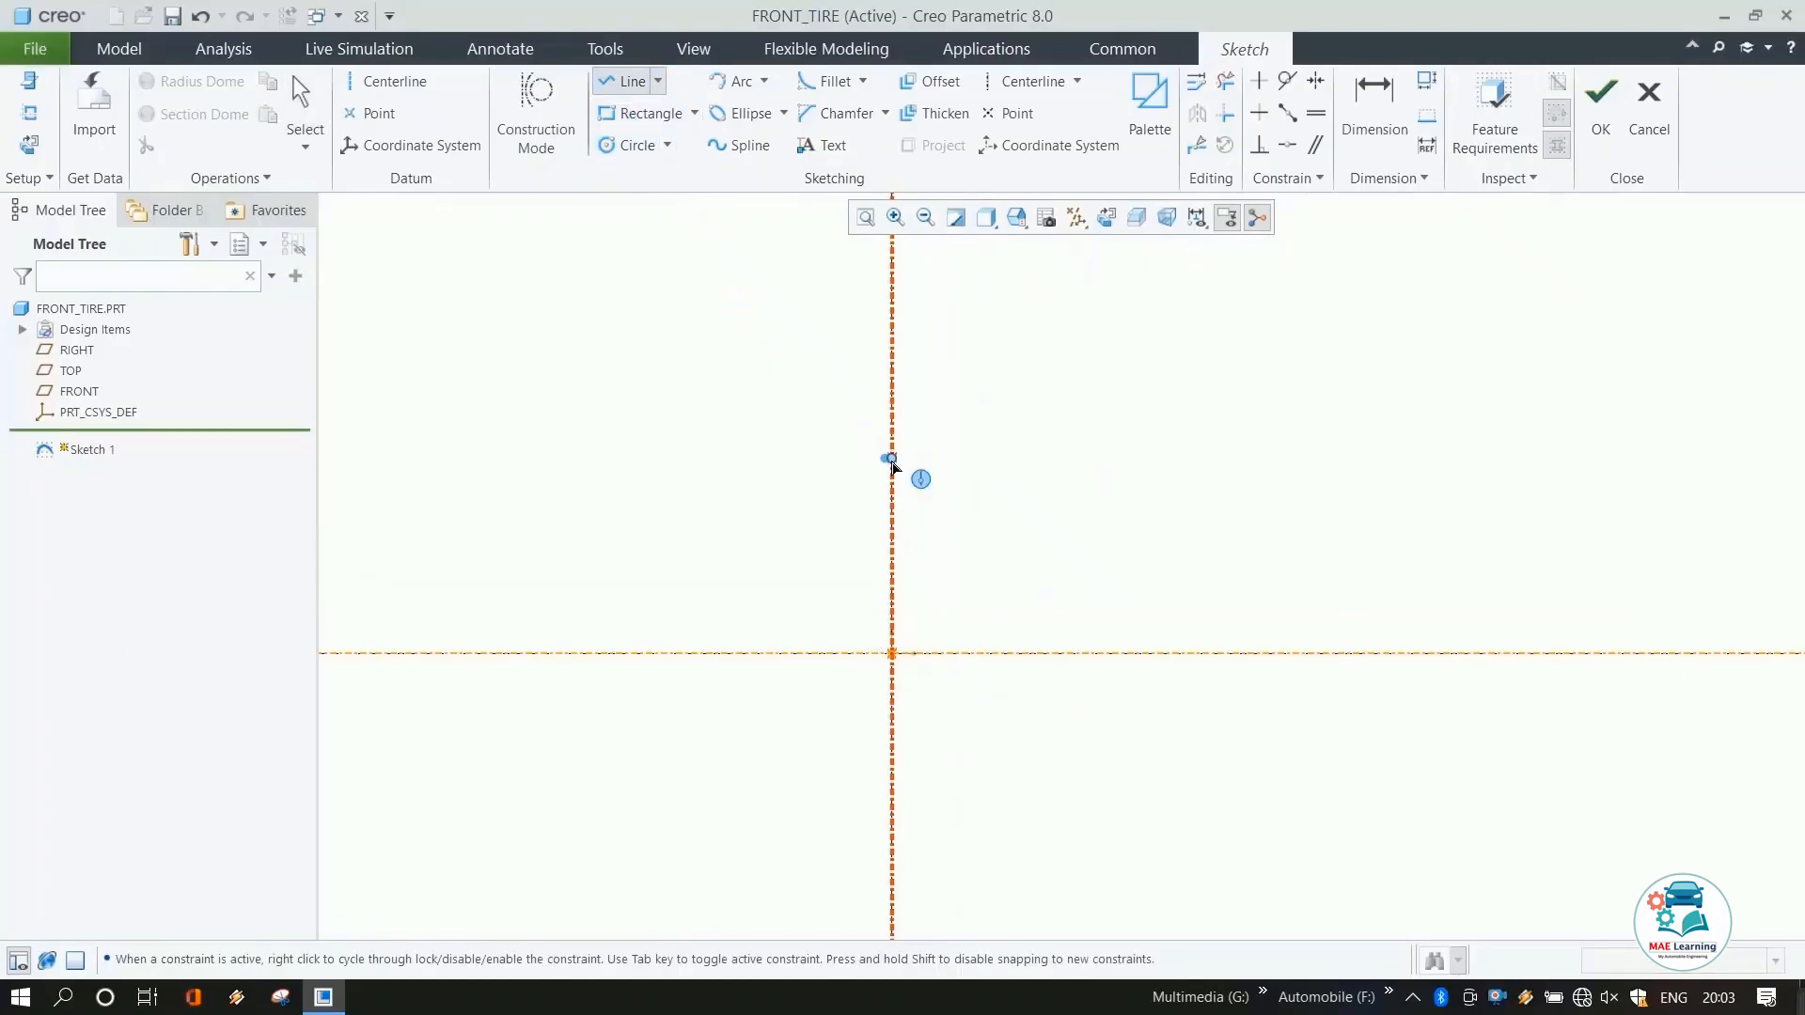
click(851, 409)
click(933, 409)
middle_click(1068, 395)
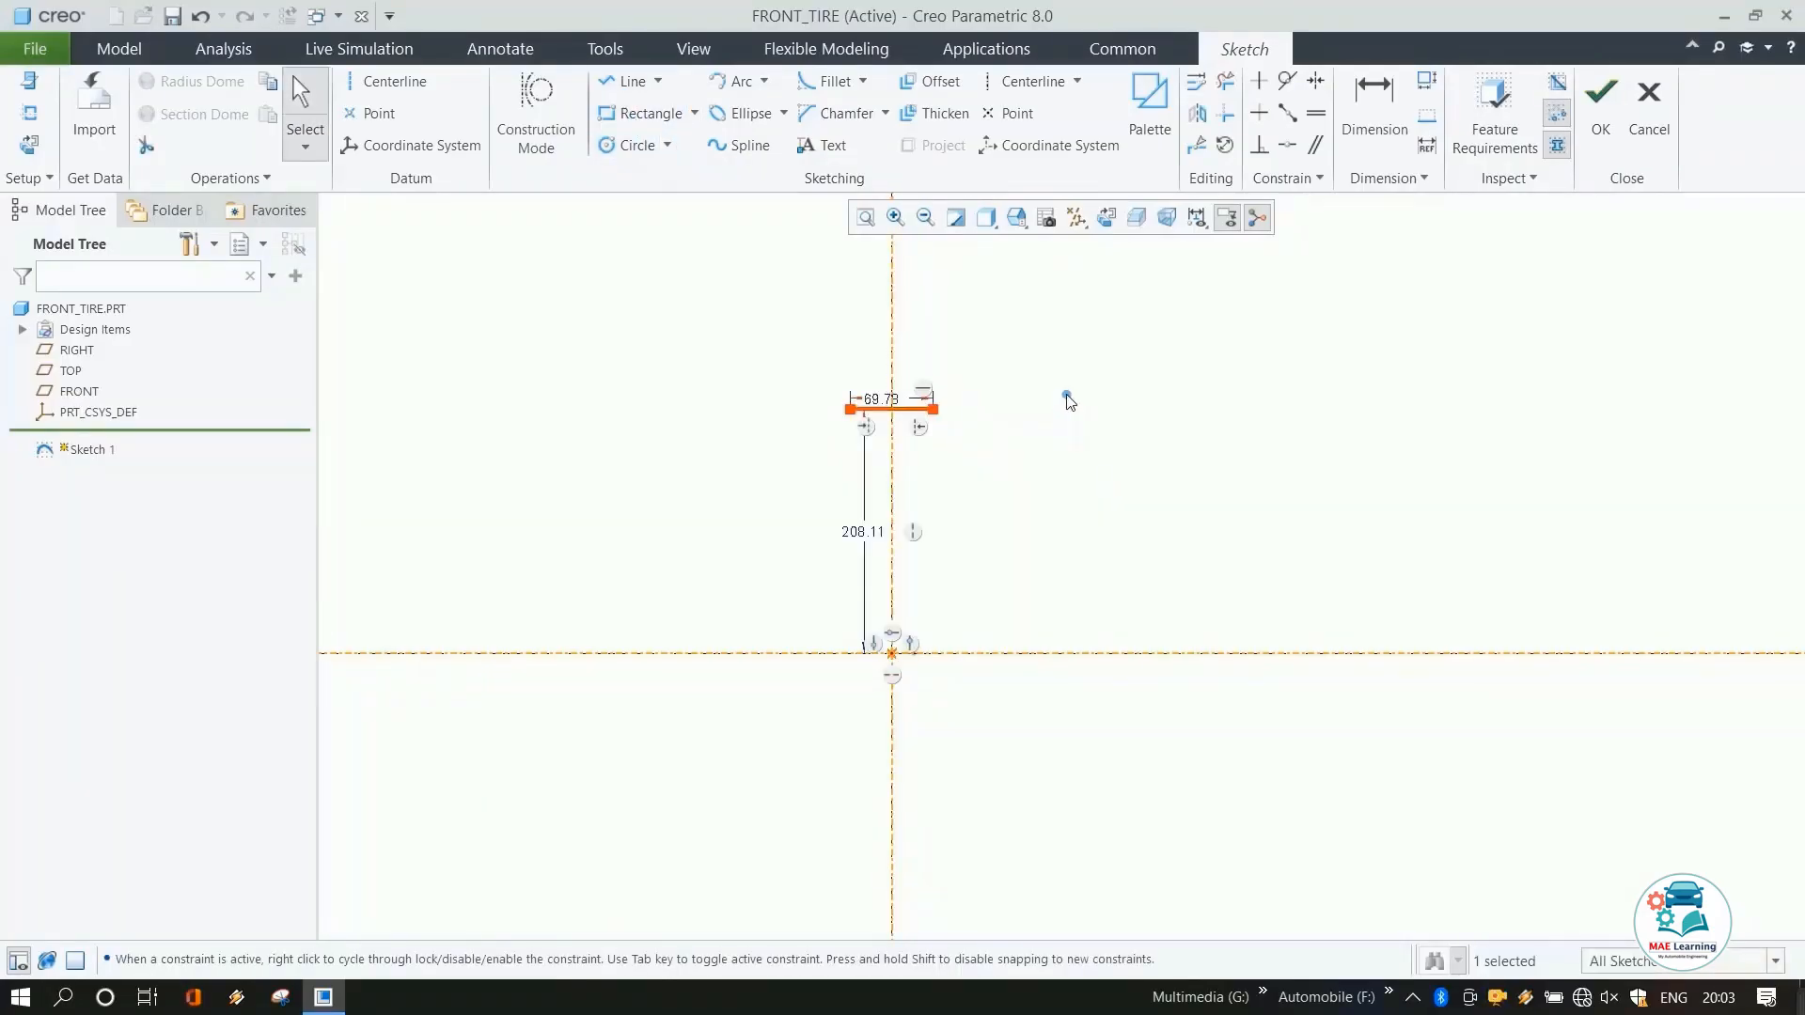
double_click(895, 396)
text(1)
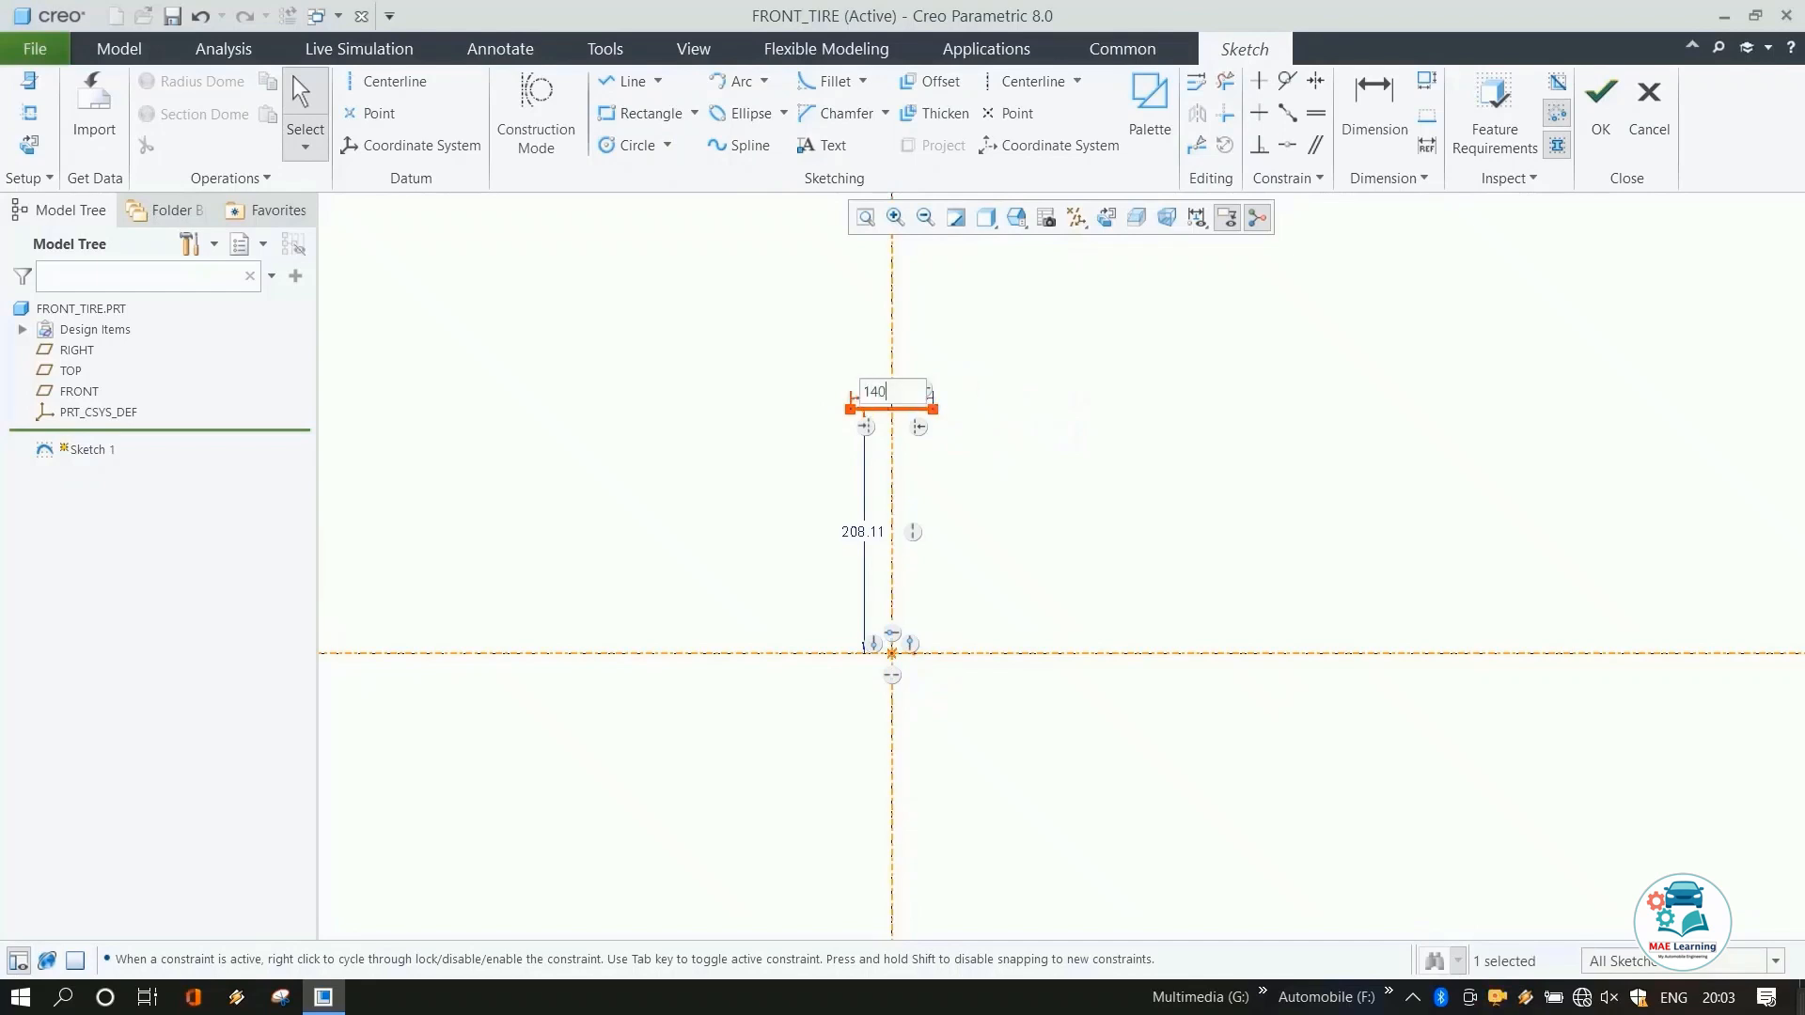
text(40)
key(Return)
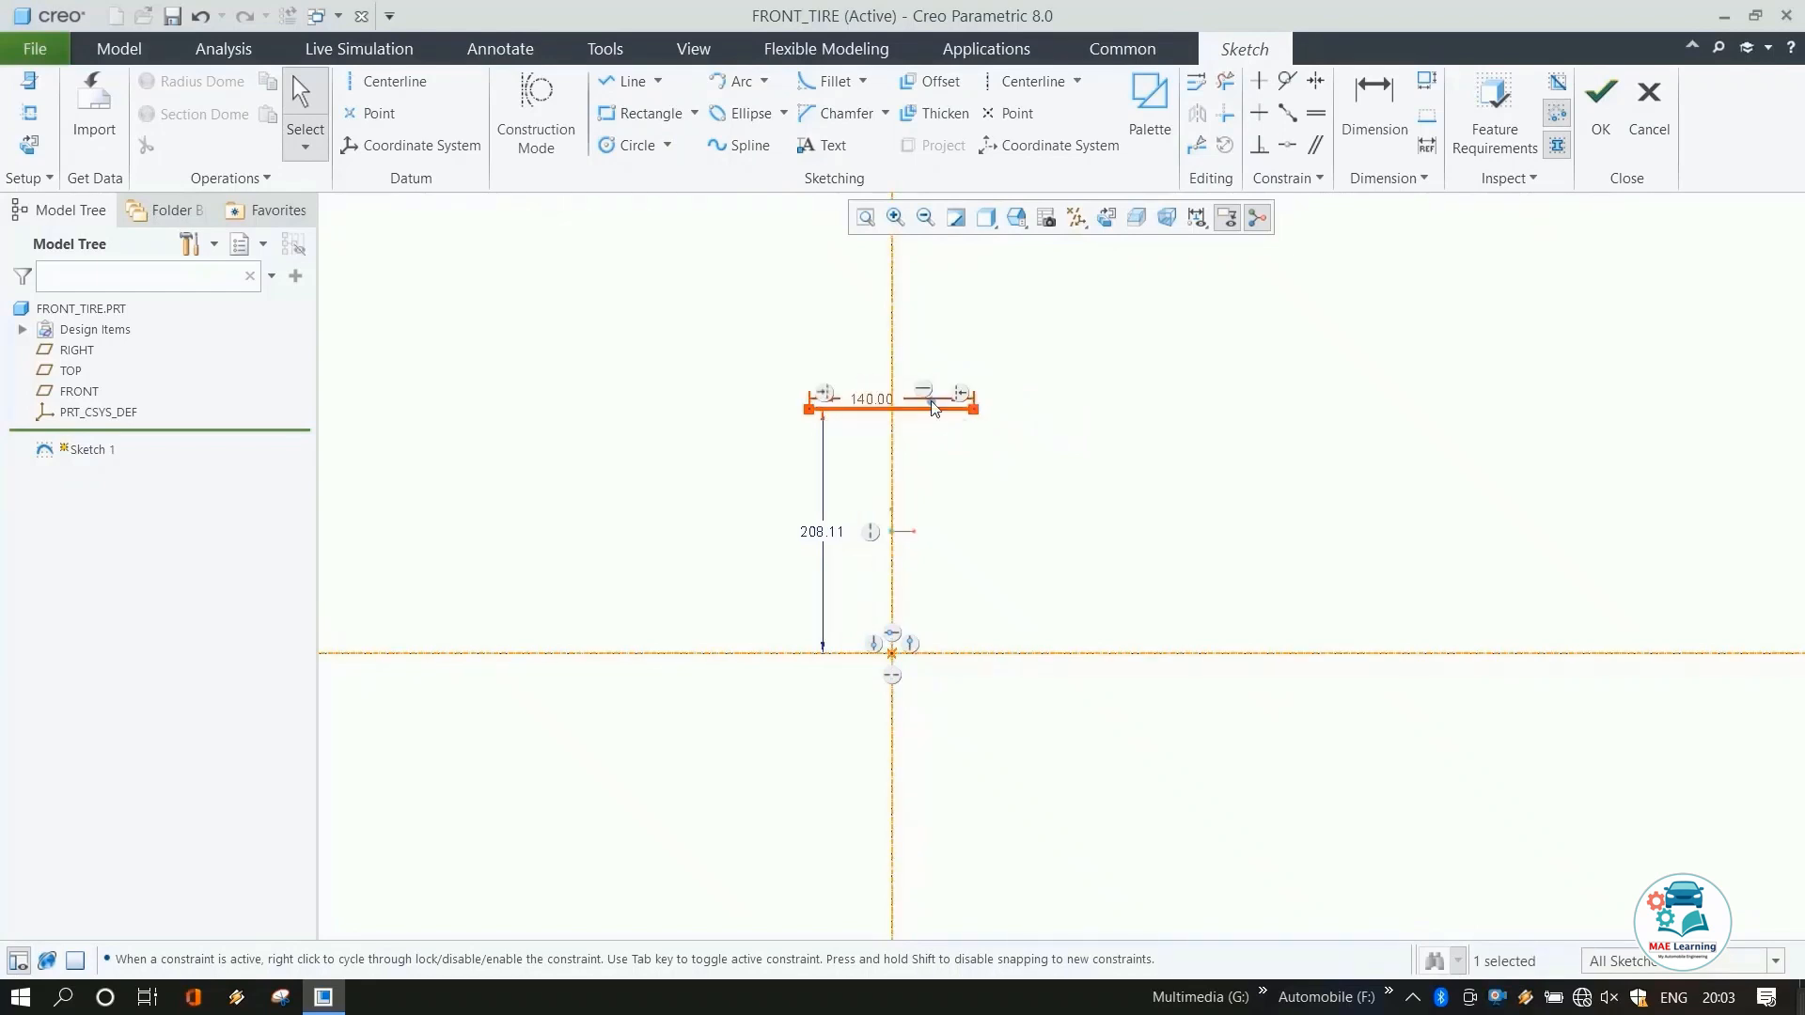
Set the horizontal line's height above the horizontal axis to 330 mm.
double_click(809, 532)
text(330)
key(Return)
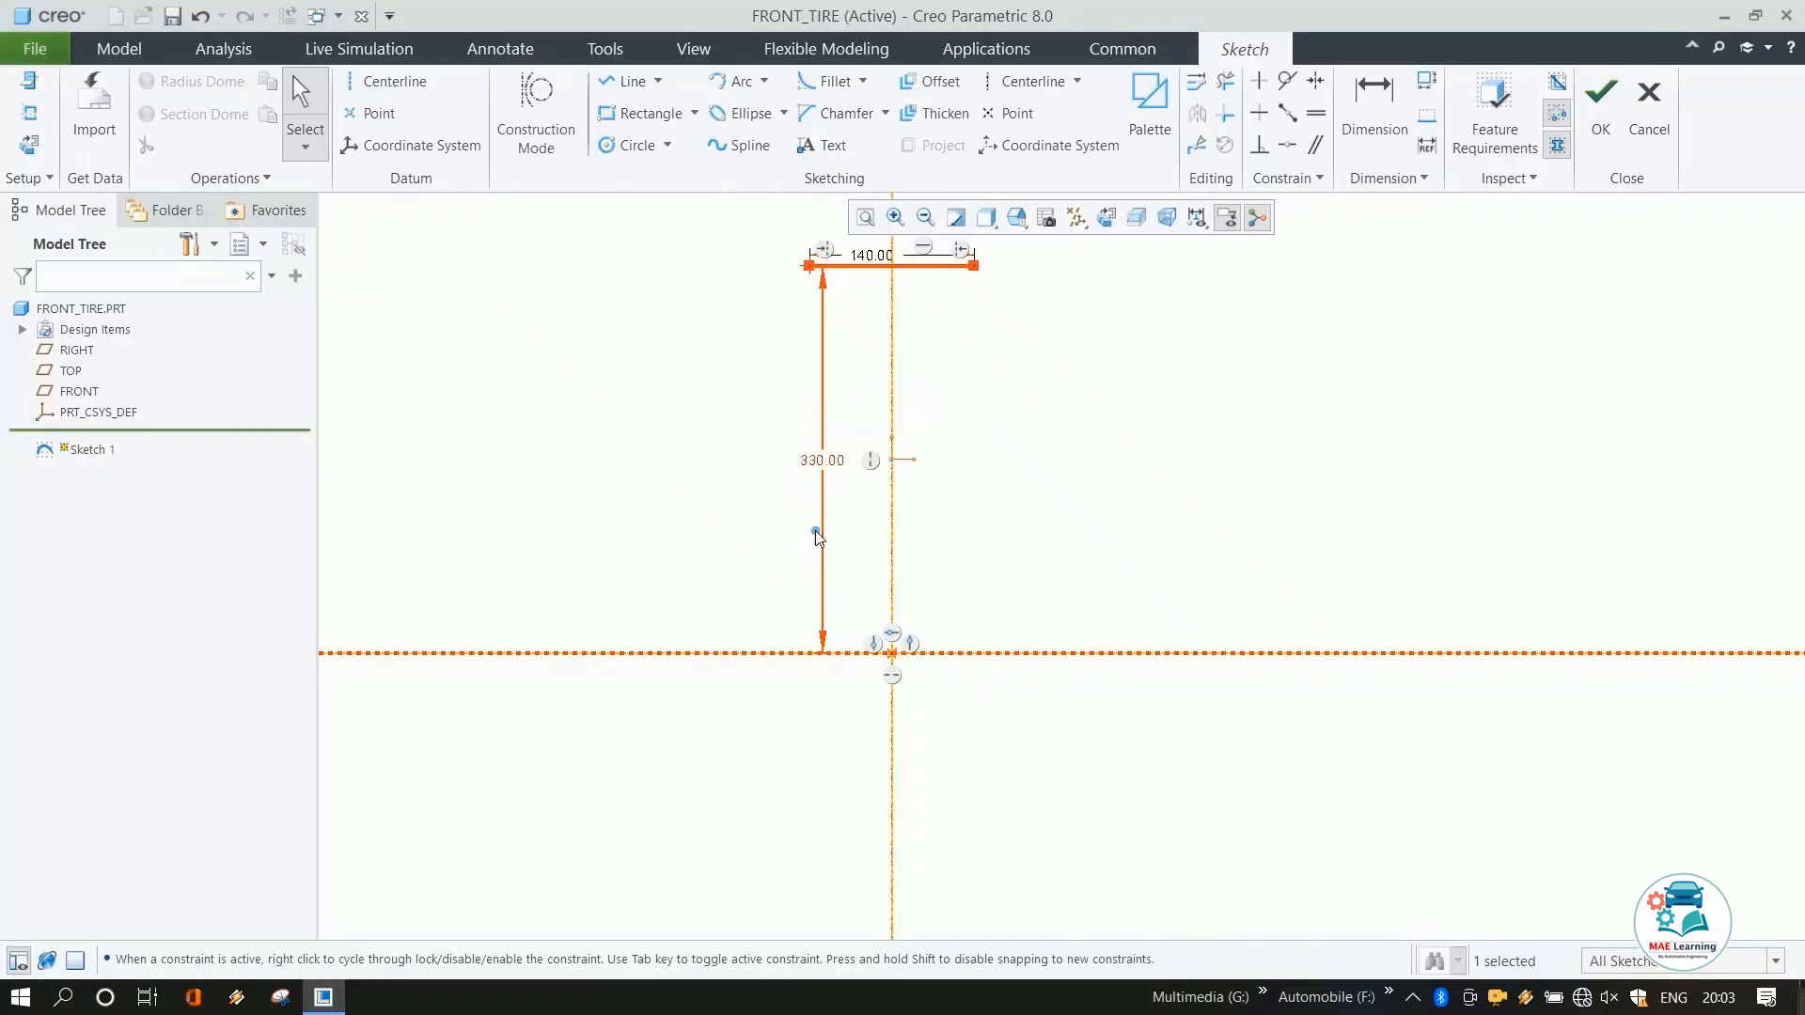
Draw a short slanted line rising up and outward from the horizontal line's left end.
click(624, 81)
scroll(870, 353, up, 3)
click(805, 430)
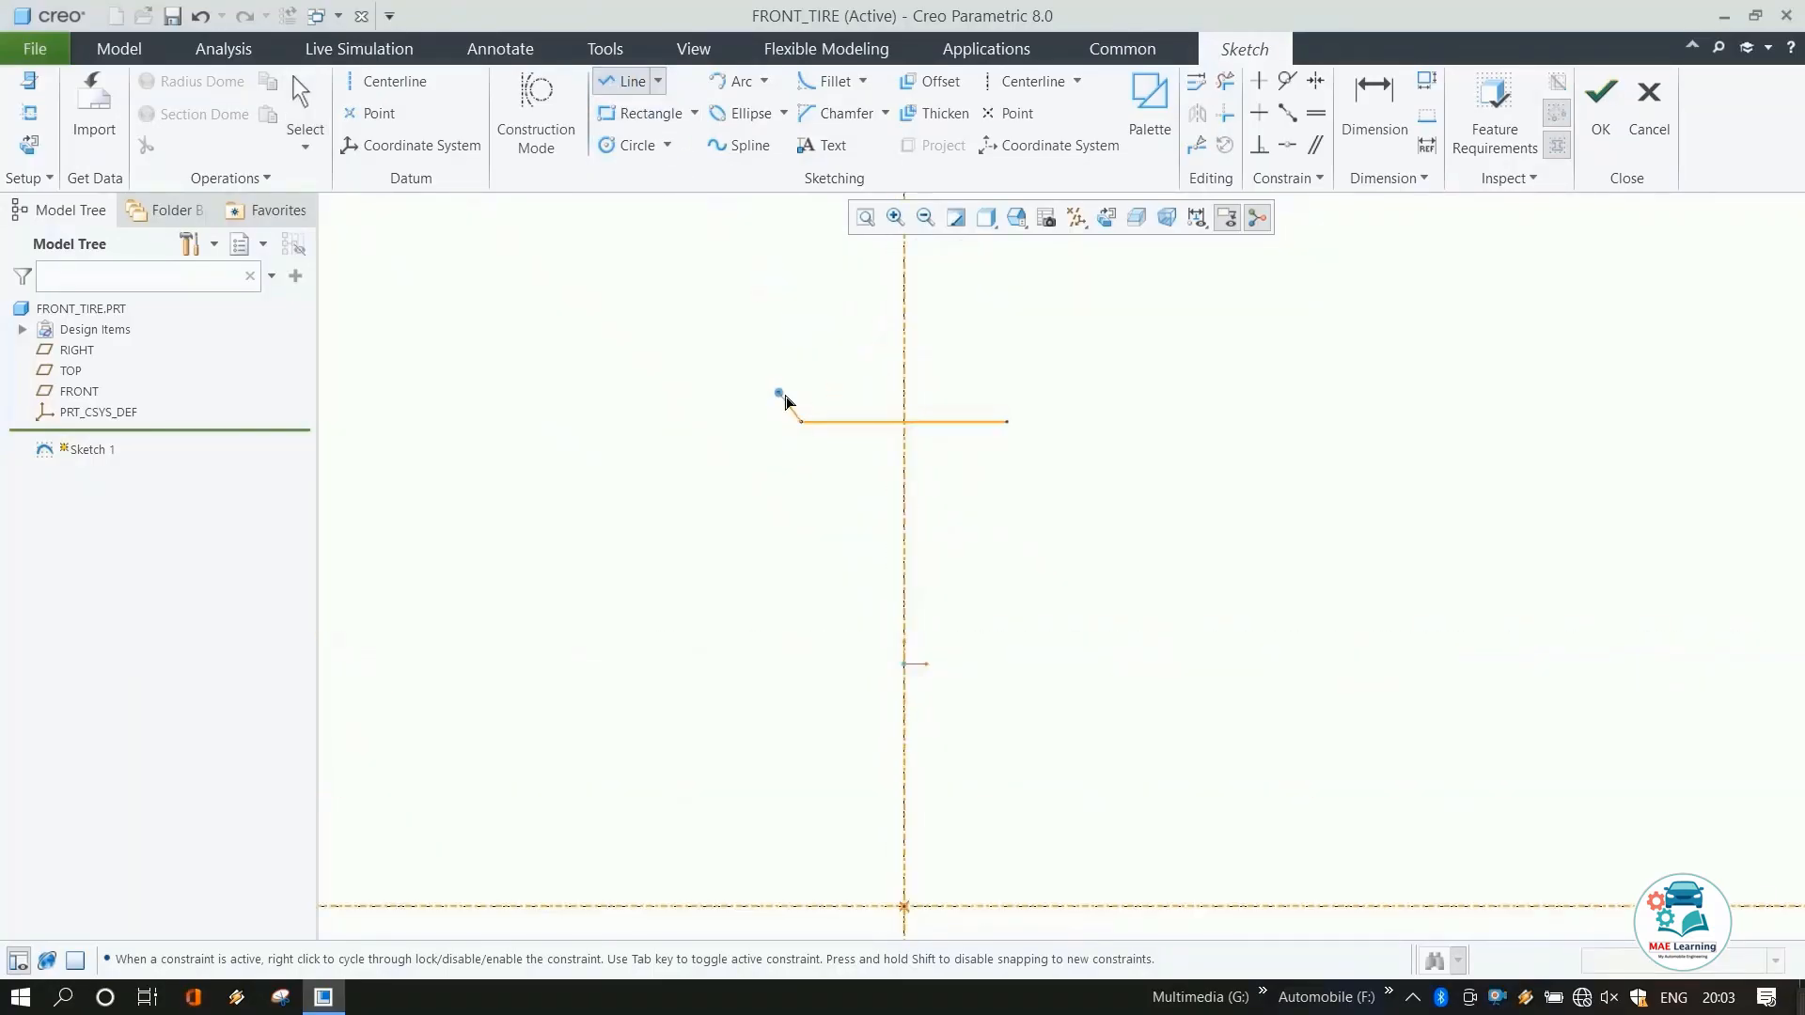
click(683, 350)
middle_click(683, 350)
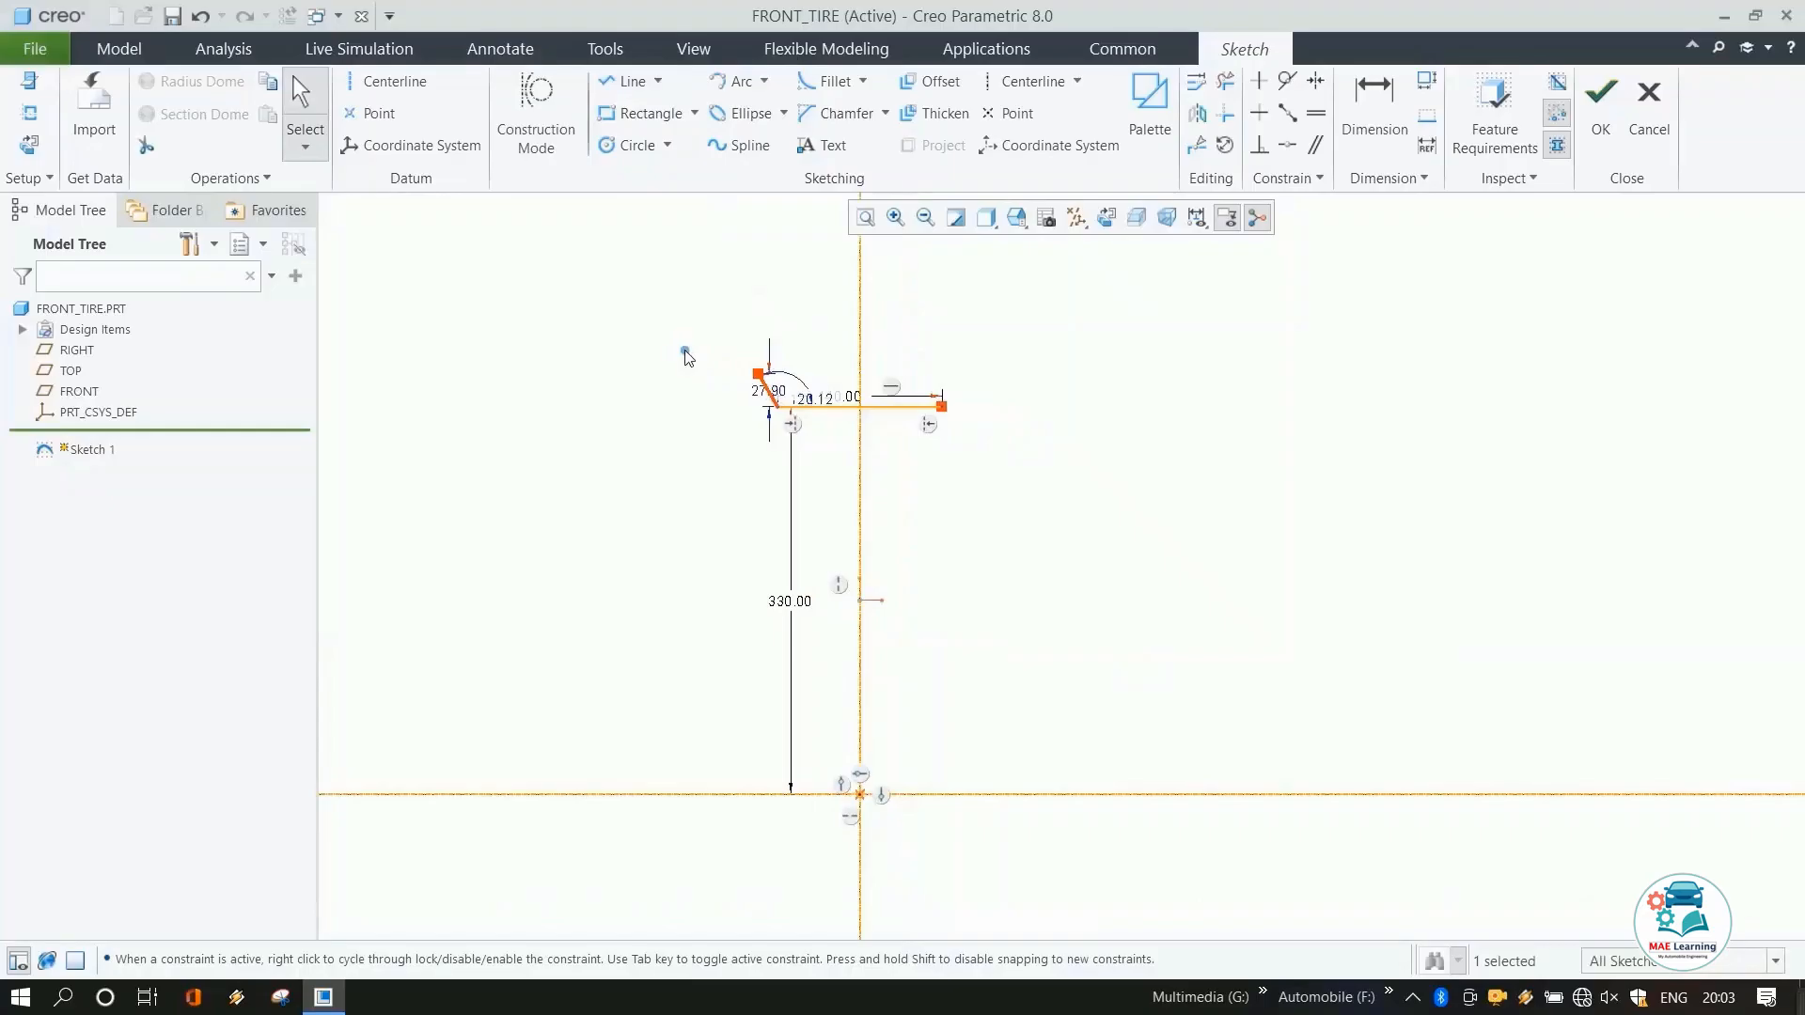
Dimension the slanted line's upper end from the centerline as 154/2.
click(1389, 134)
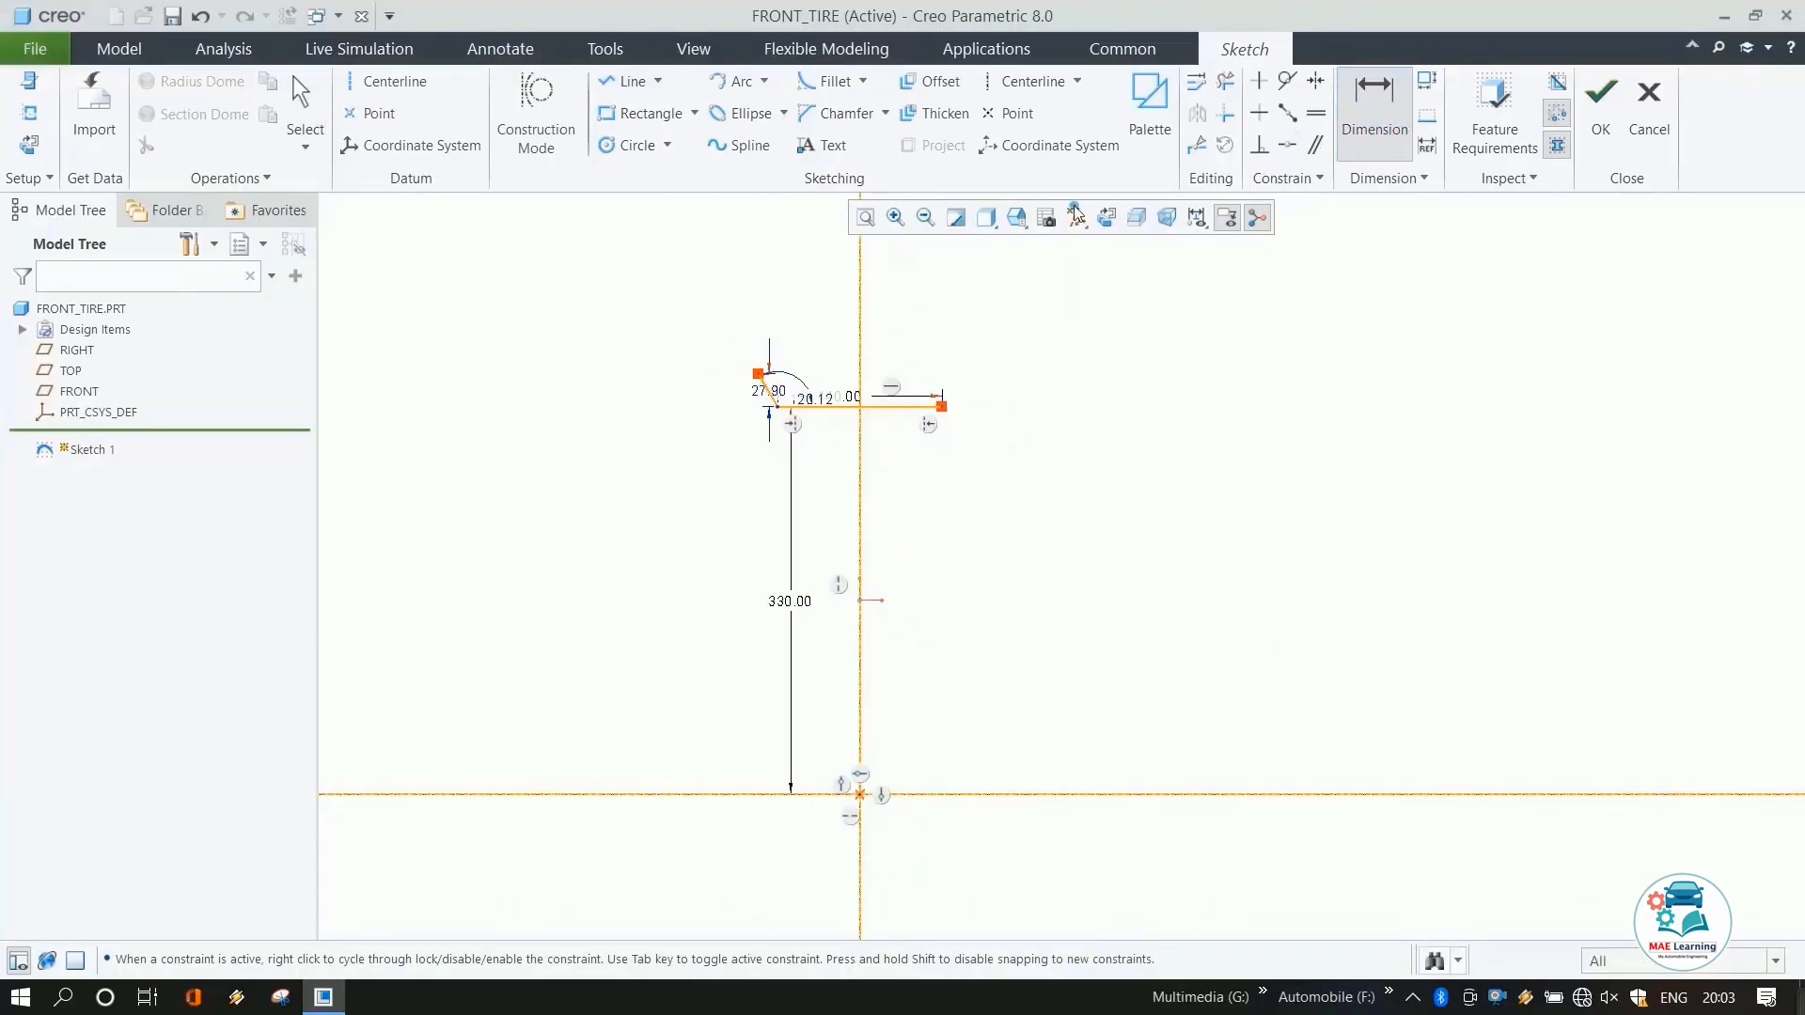
click(758, 375)
click(860, 365)
middle_click(801, 346)
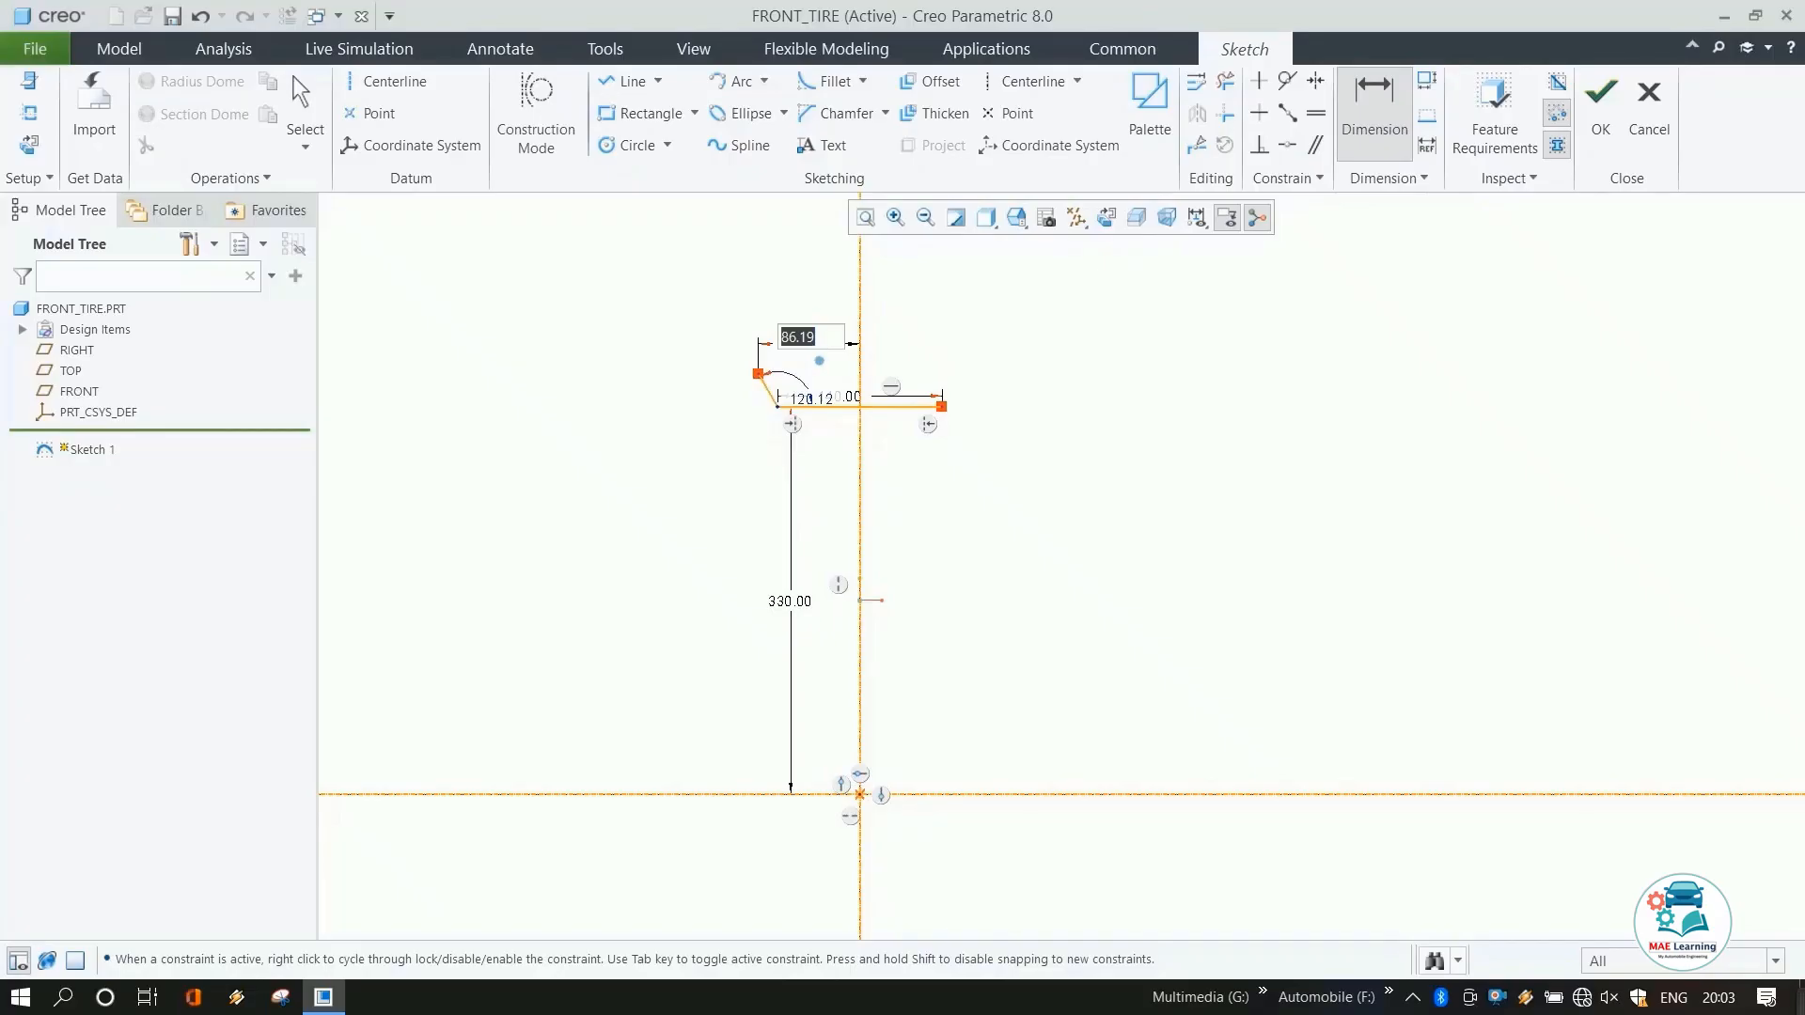
text(1)
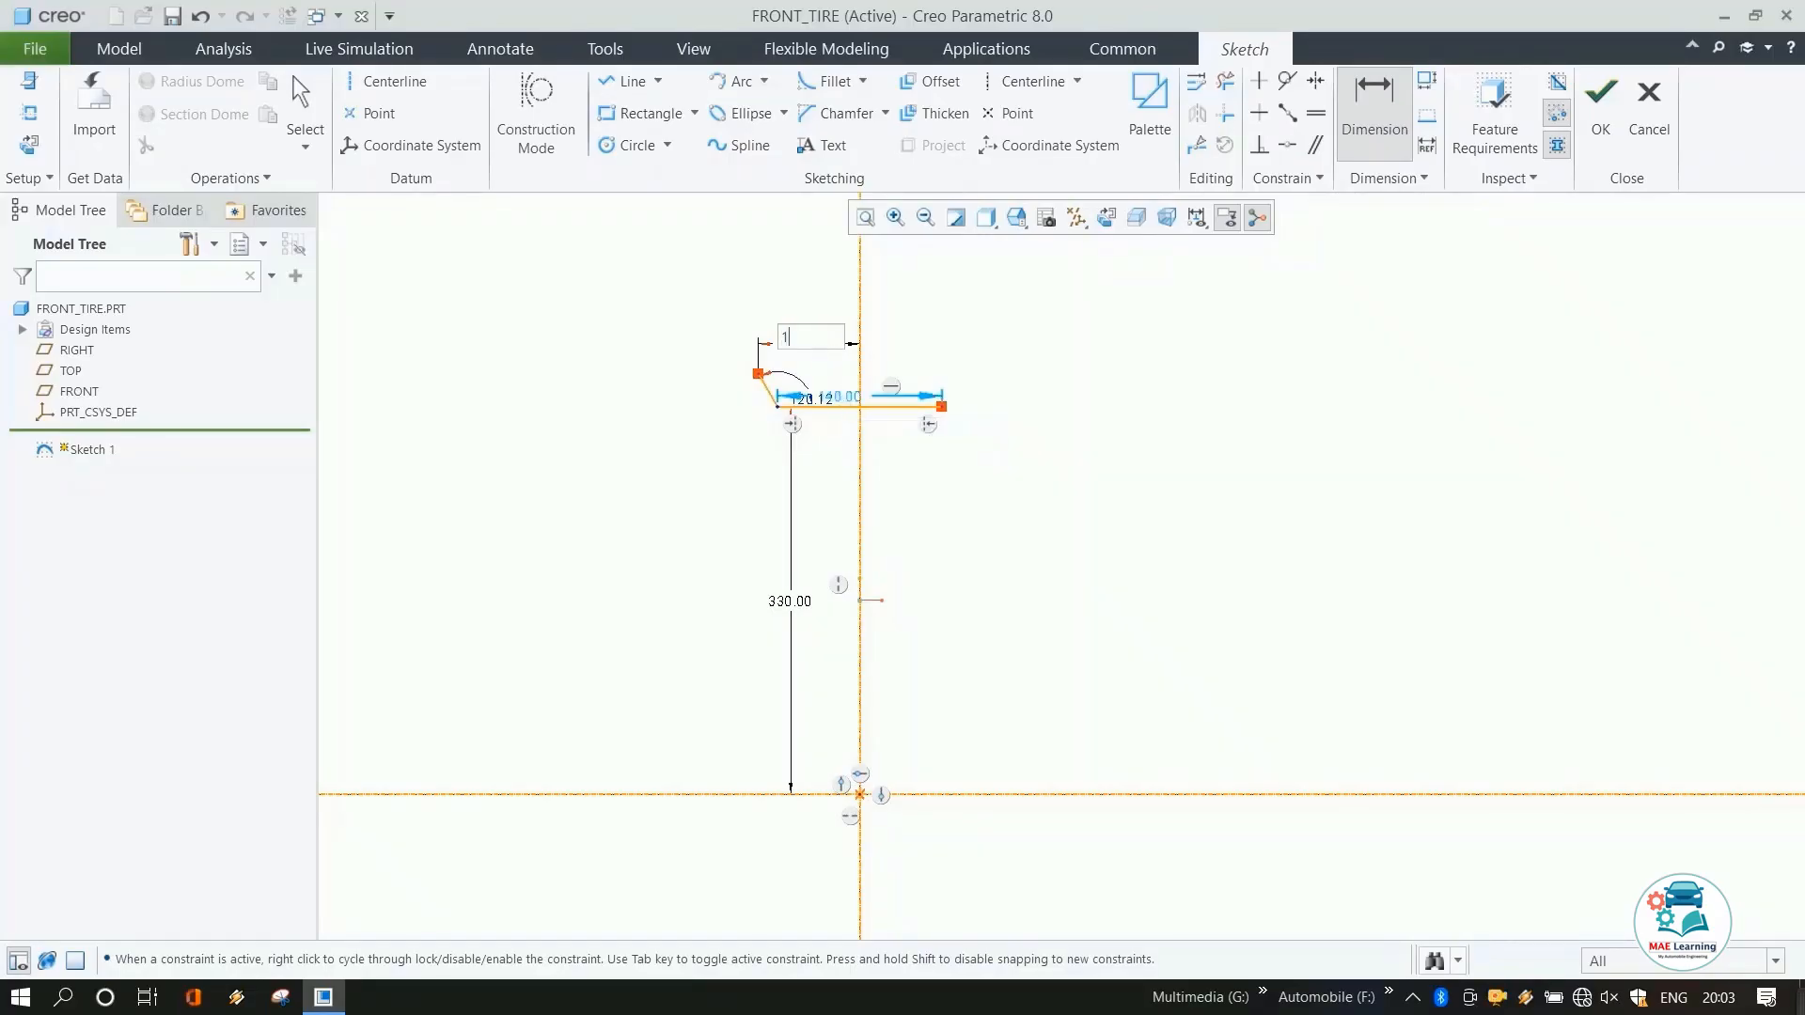
text(54/2)
key(Return)
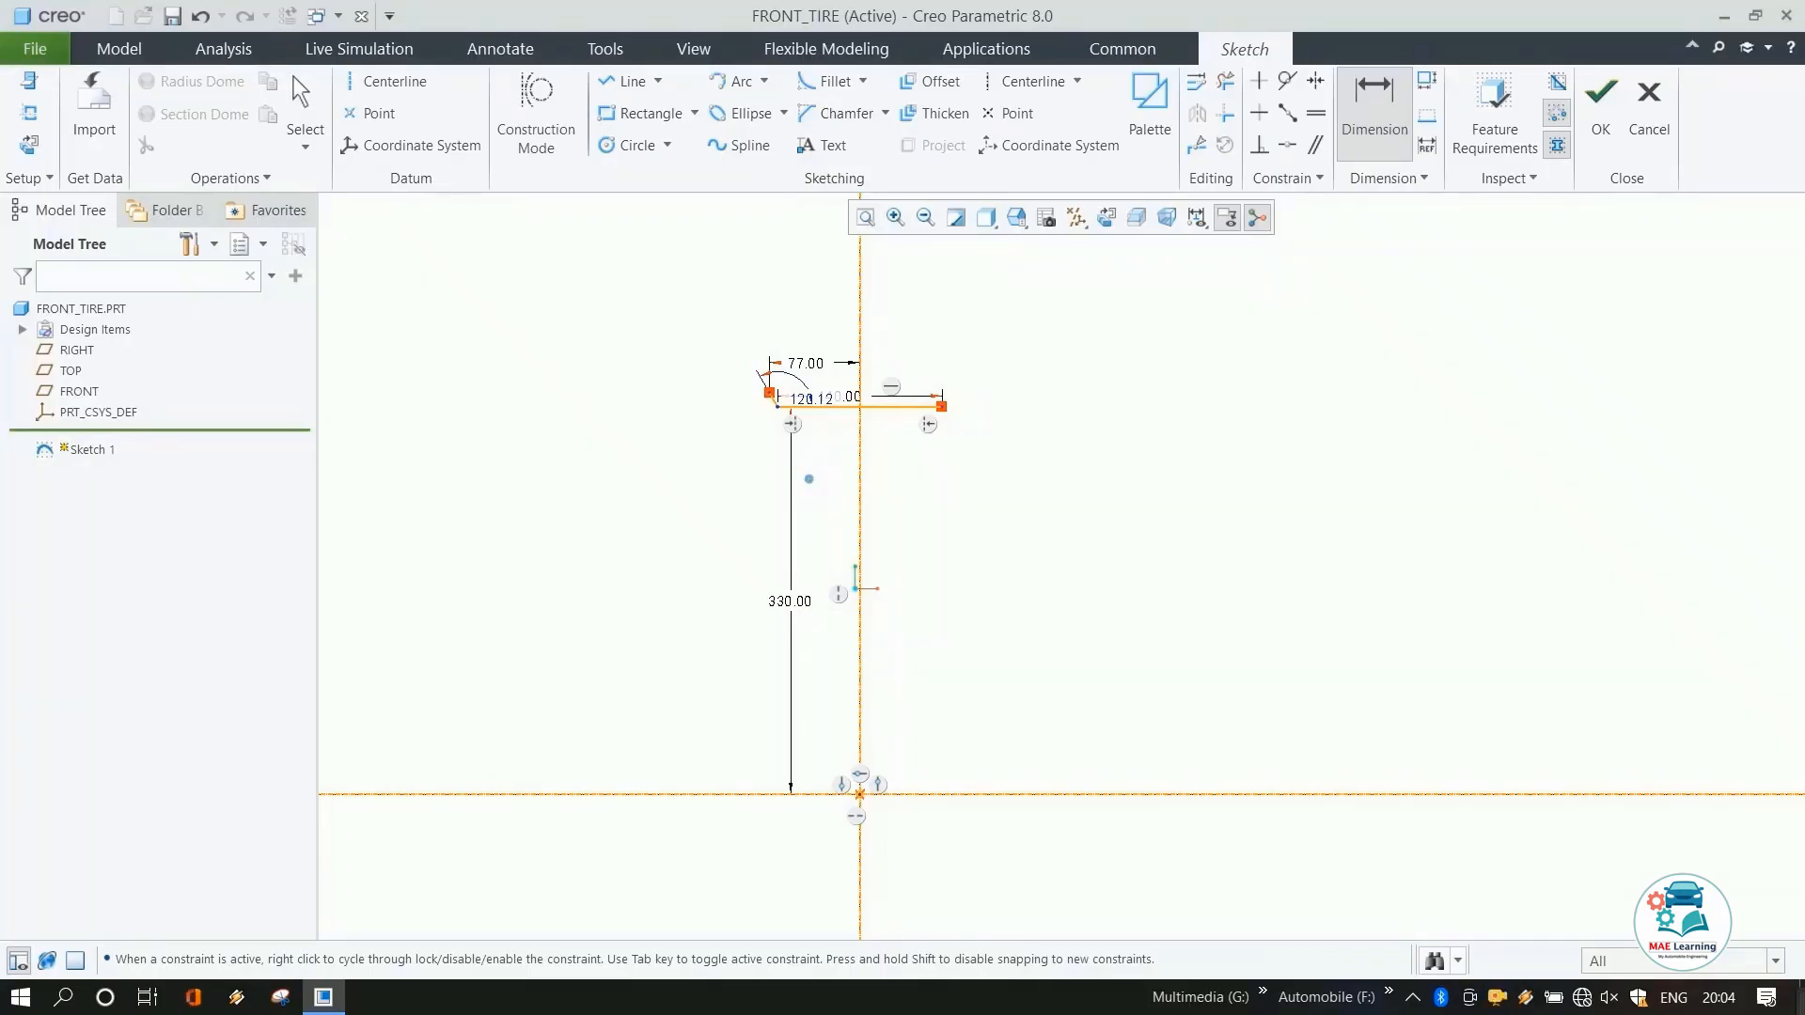
Mirror the slanted line about the vertical centerline.
middle_click(808, 478)
scroll(789, 428, down, 5)
click(743, 345)
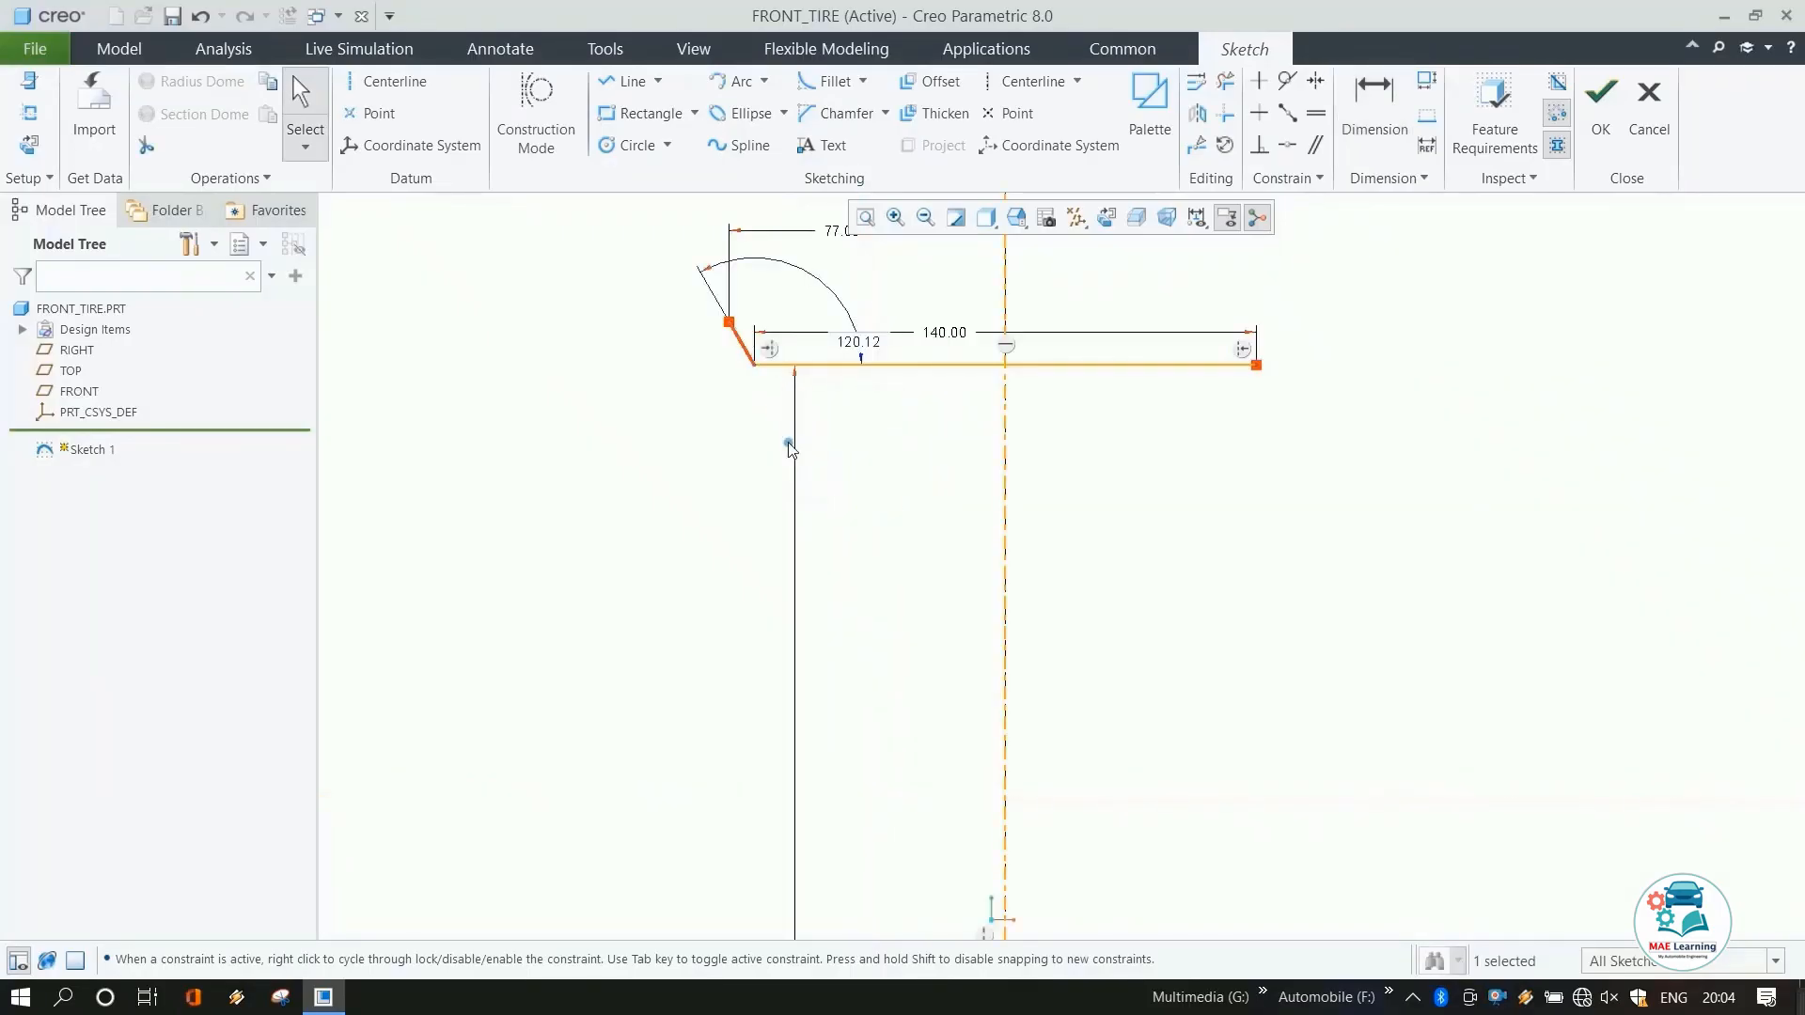
click(1197, 114)
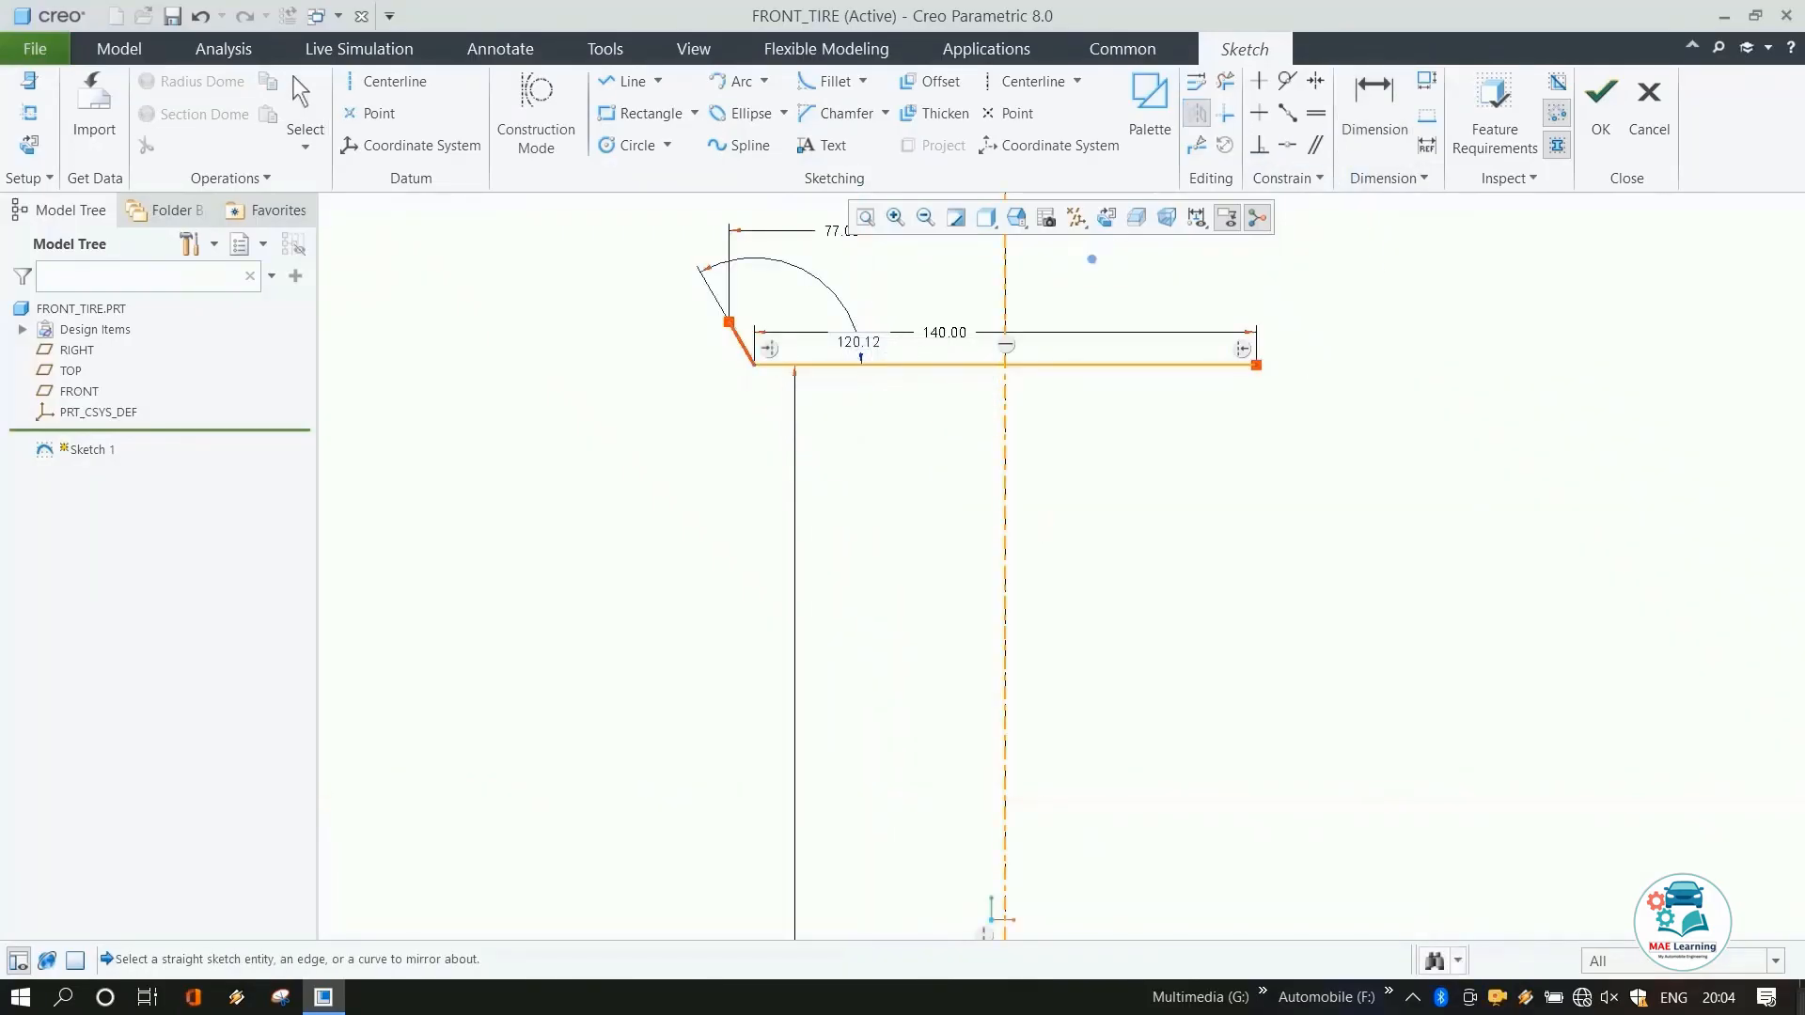
click(999, 282)
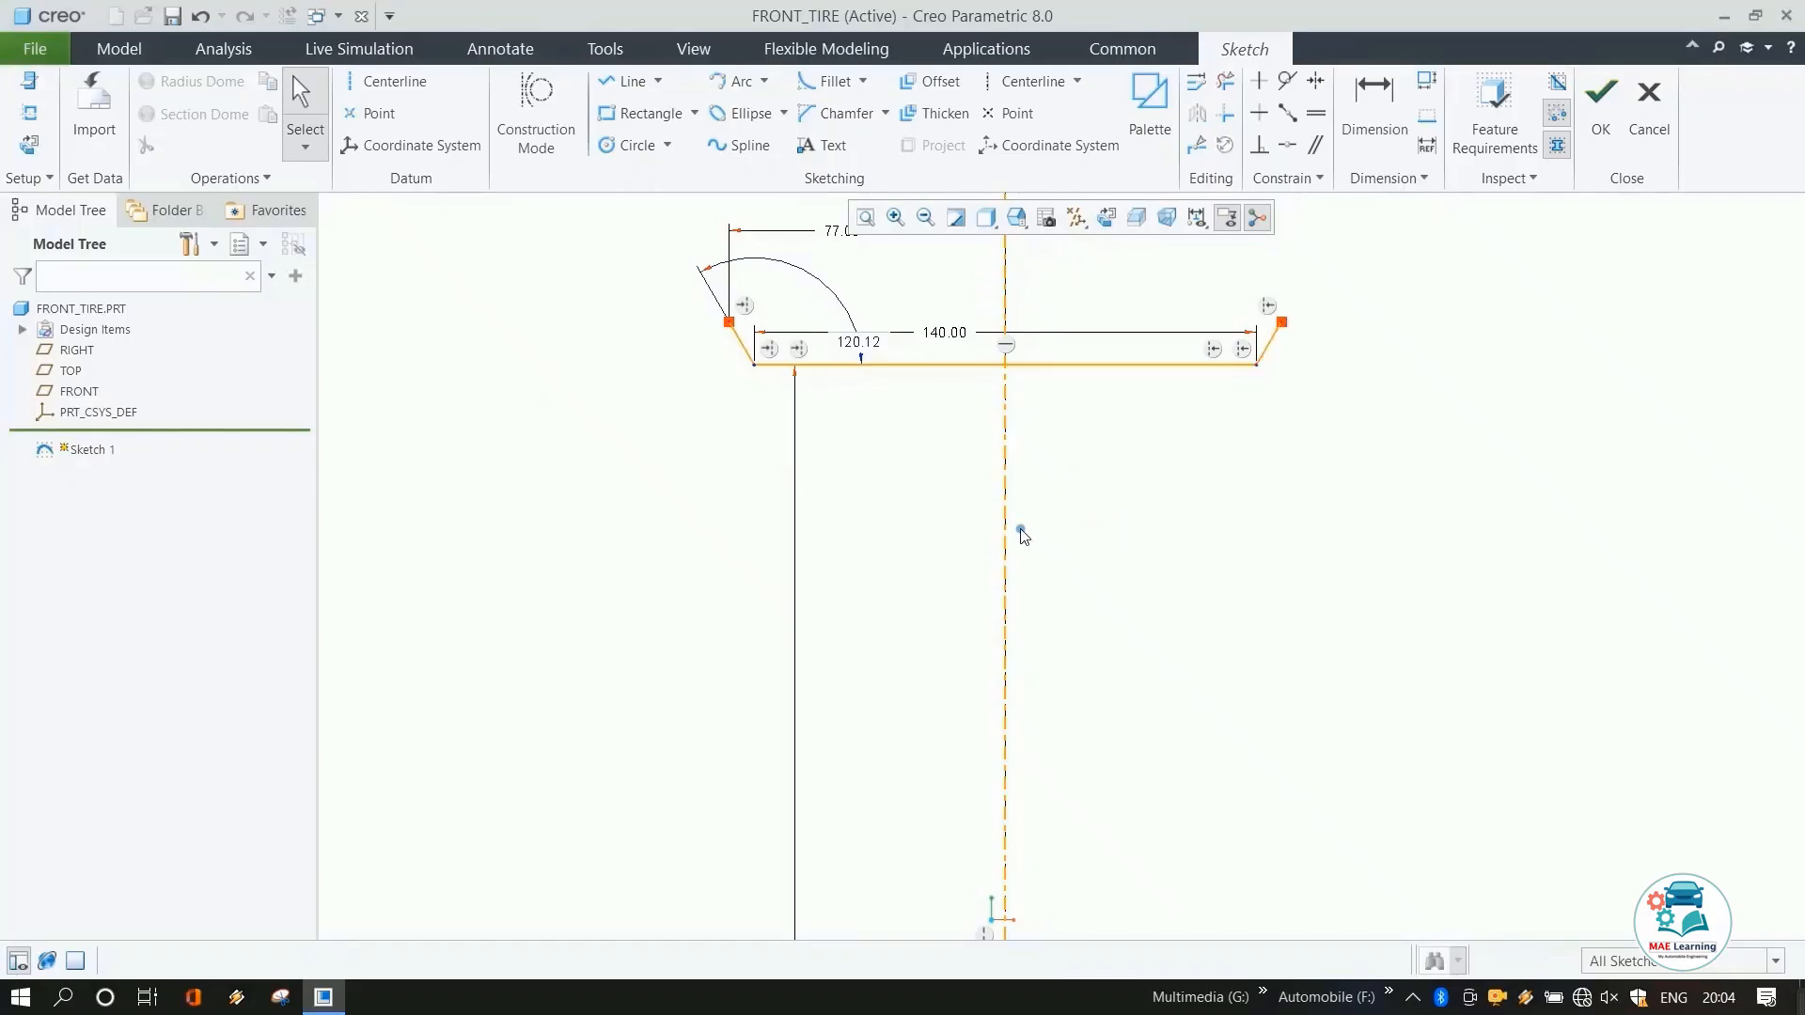
Draw a three-point arc connecting the upper ends of both slanted lines.
scroll(987, 527, up, 3)
click(736, 81)
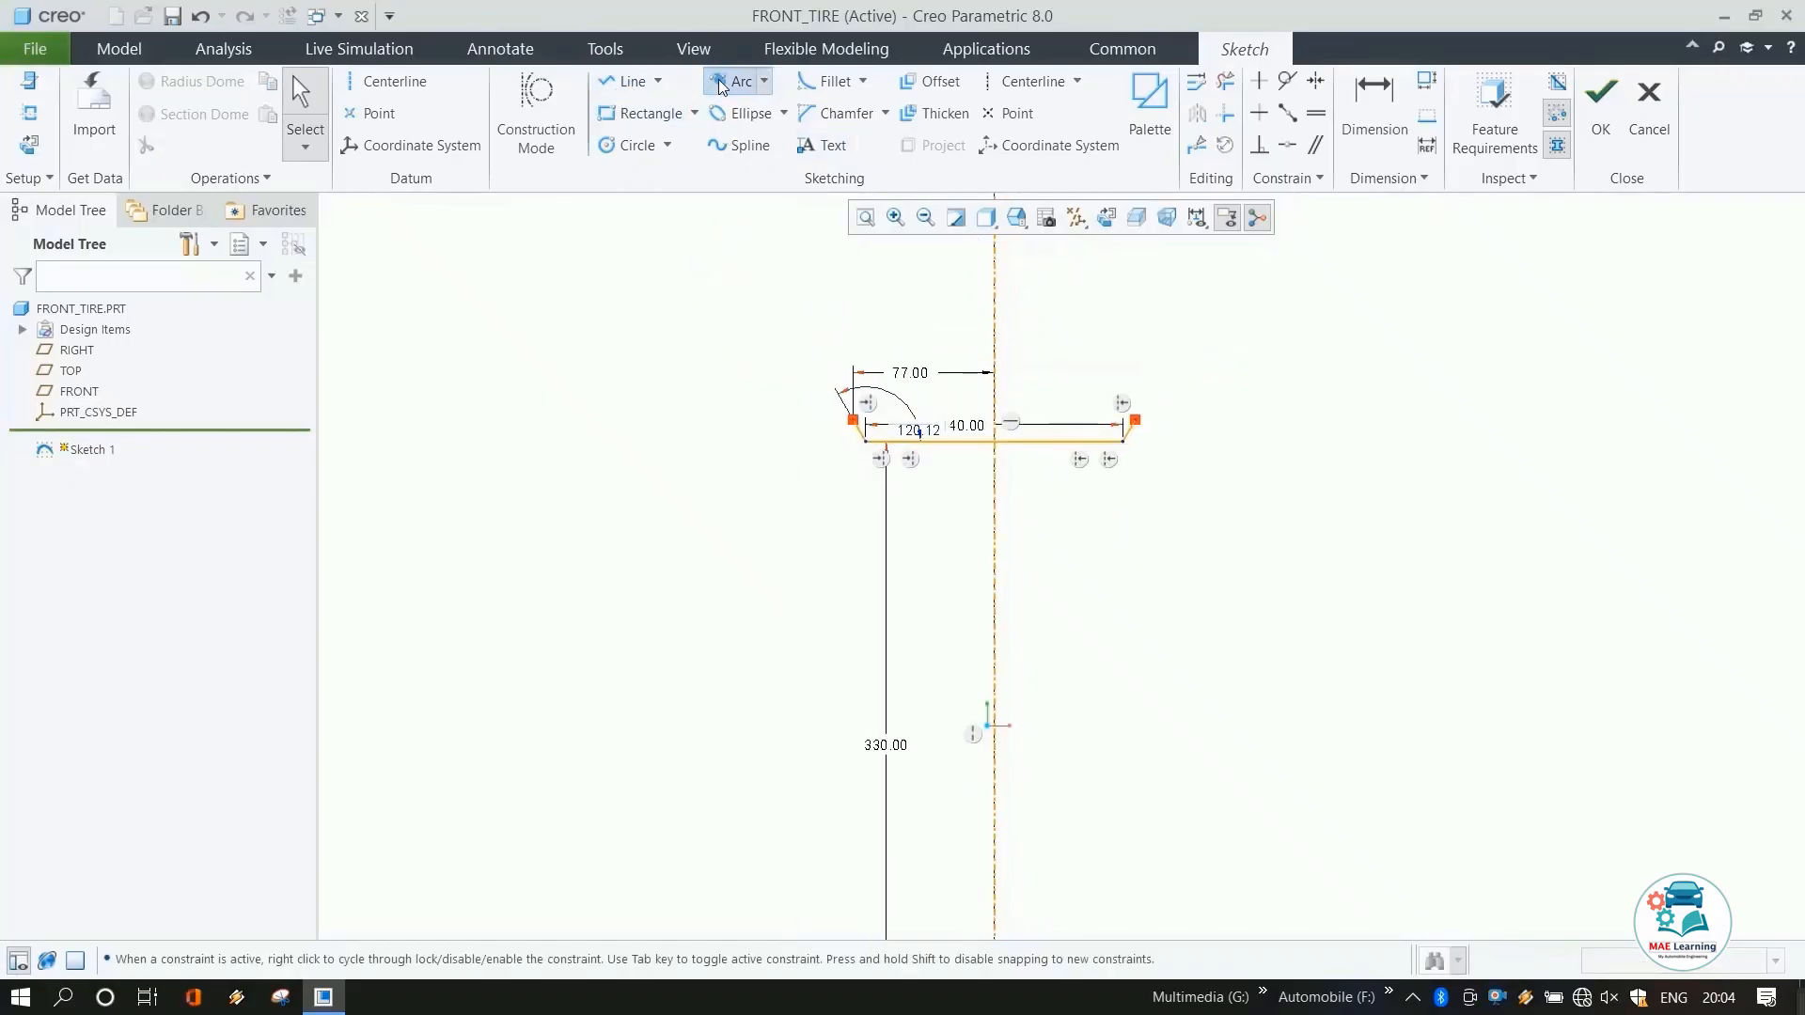
click(852, 419)
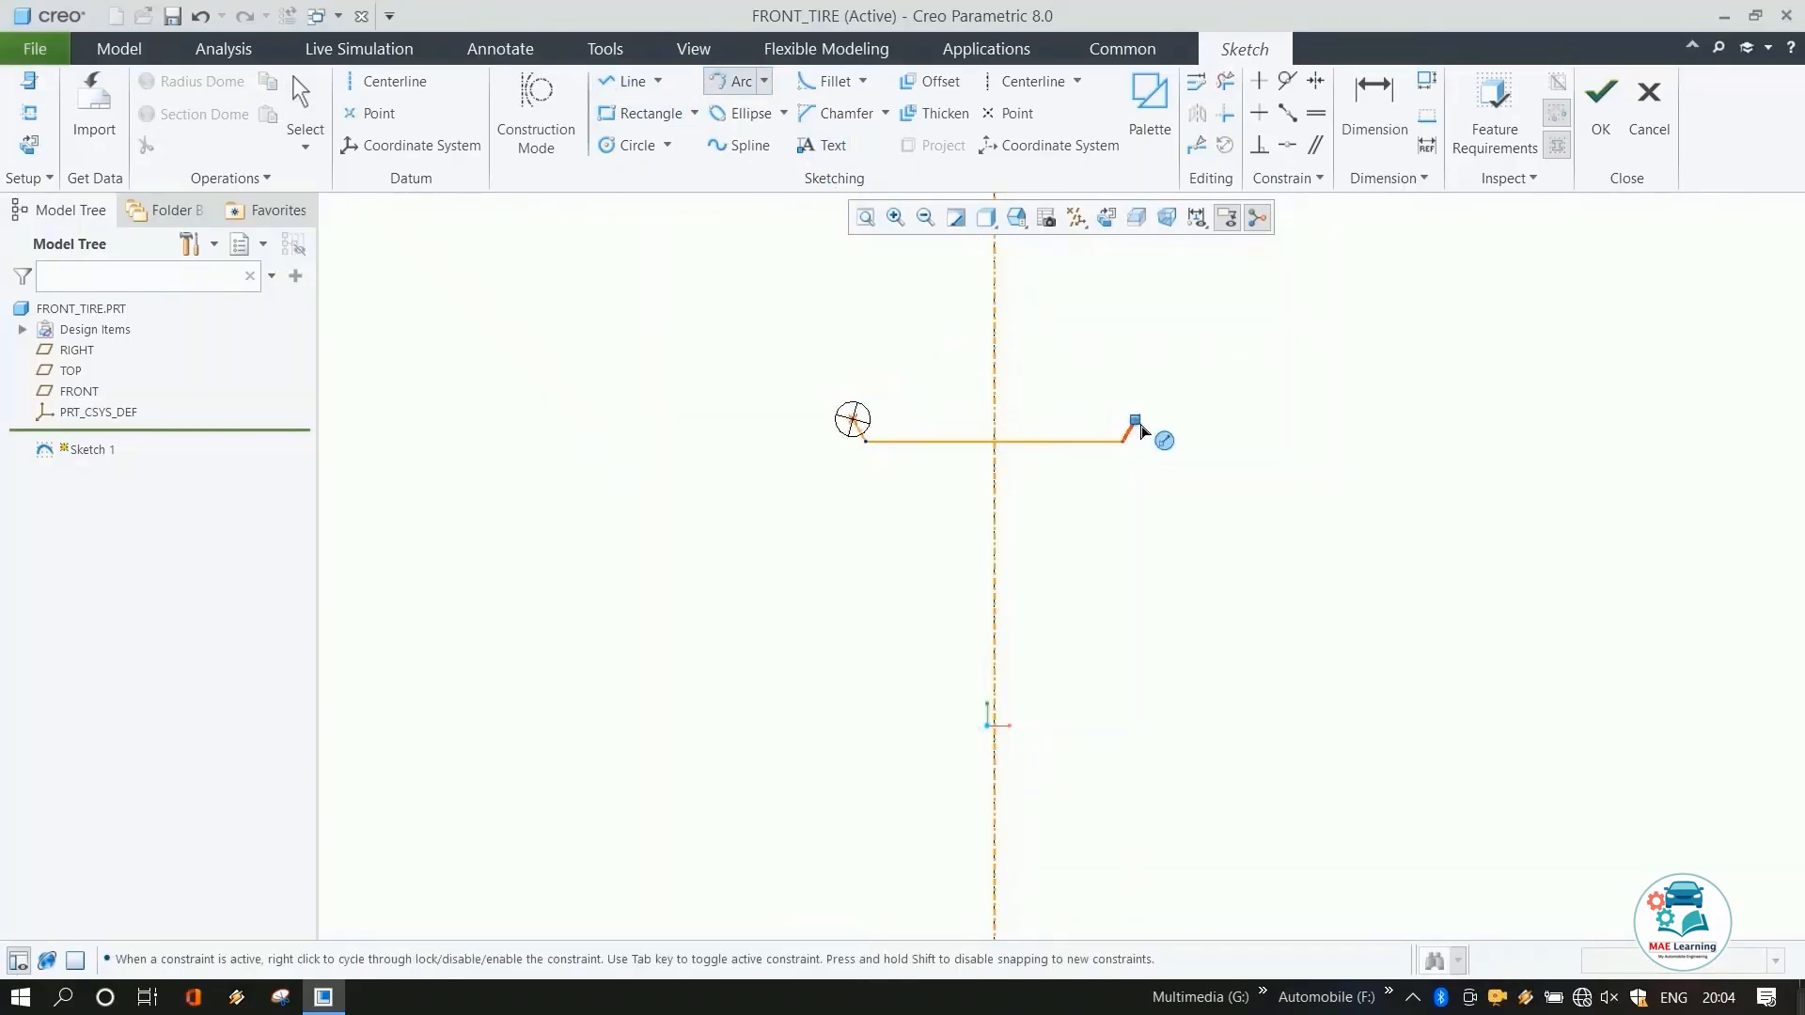
click(1135, 419)
click(1053, 377)
middle_click(1265, 351)
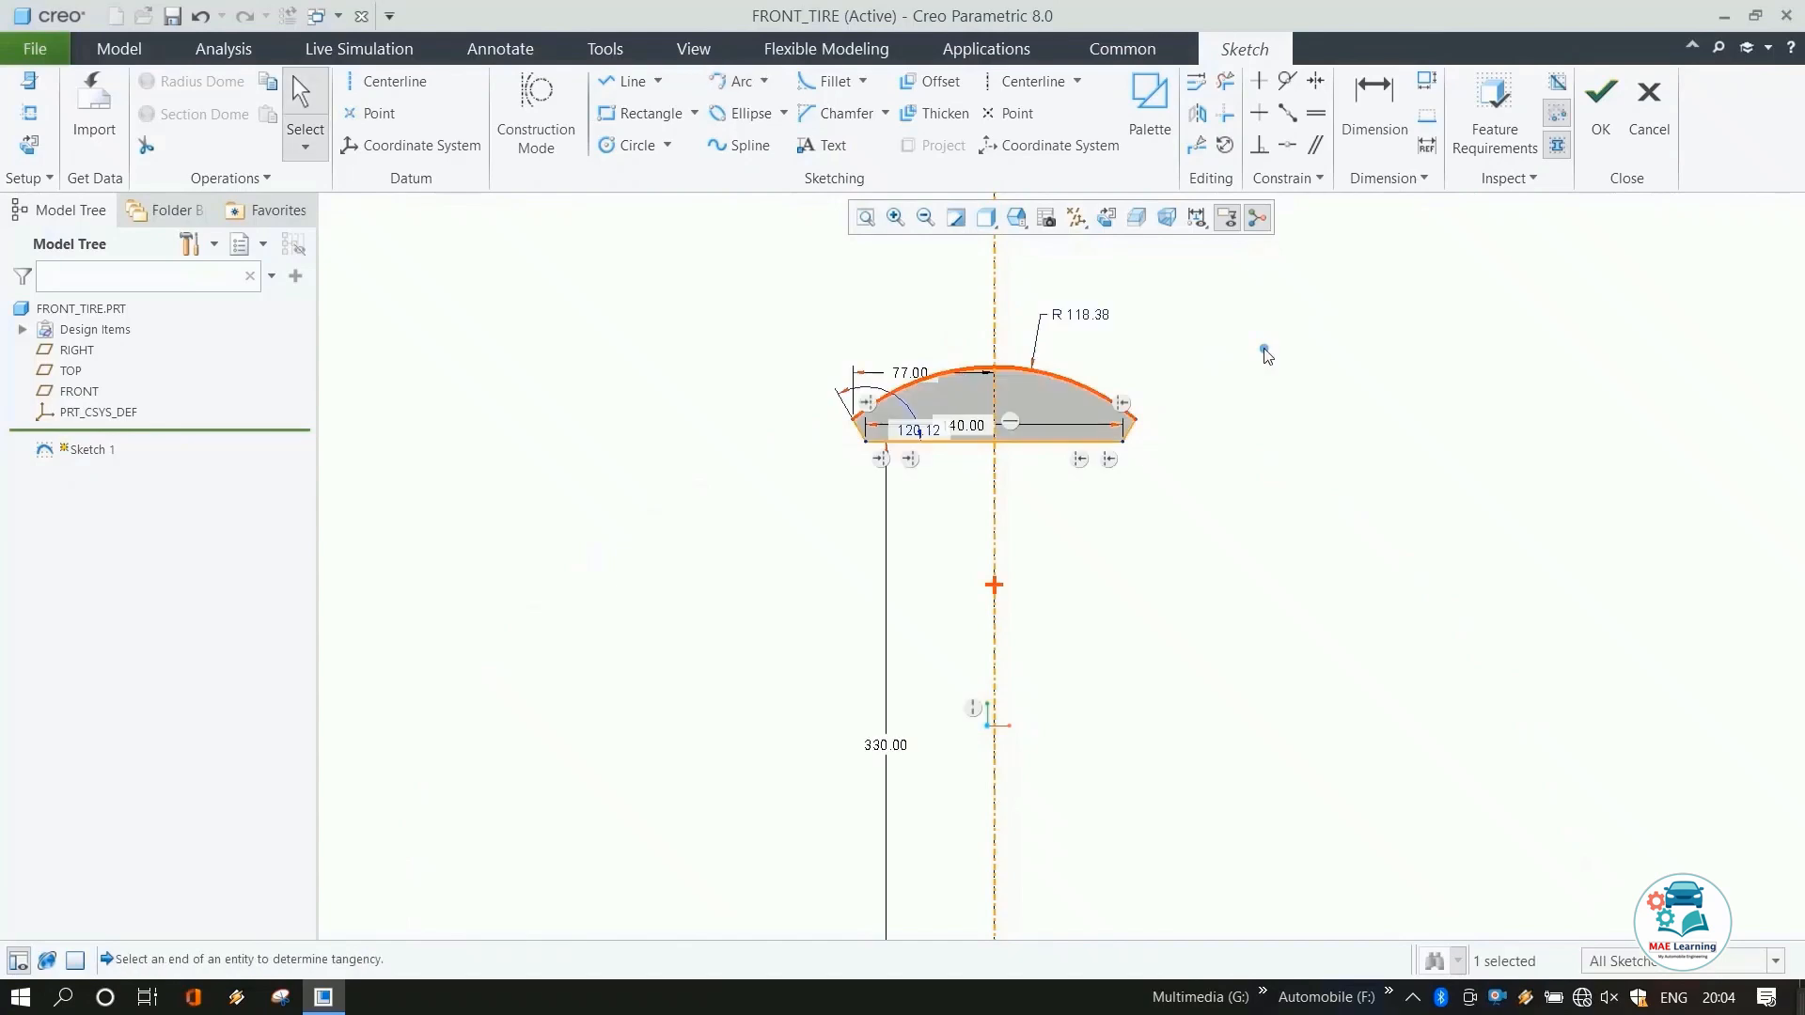
Set the arc's radius to 120 mm.
double_click(1079, 314)
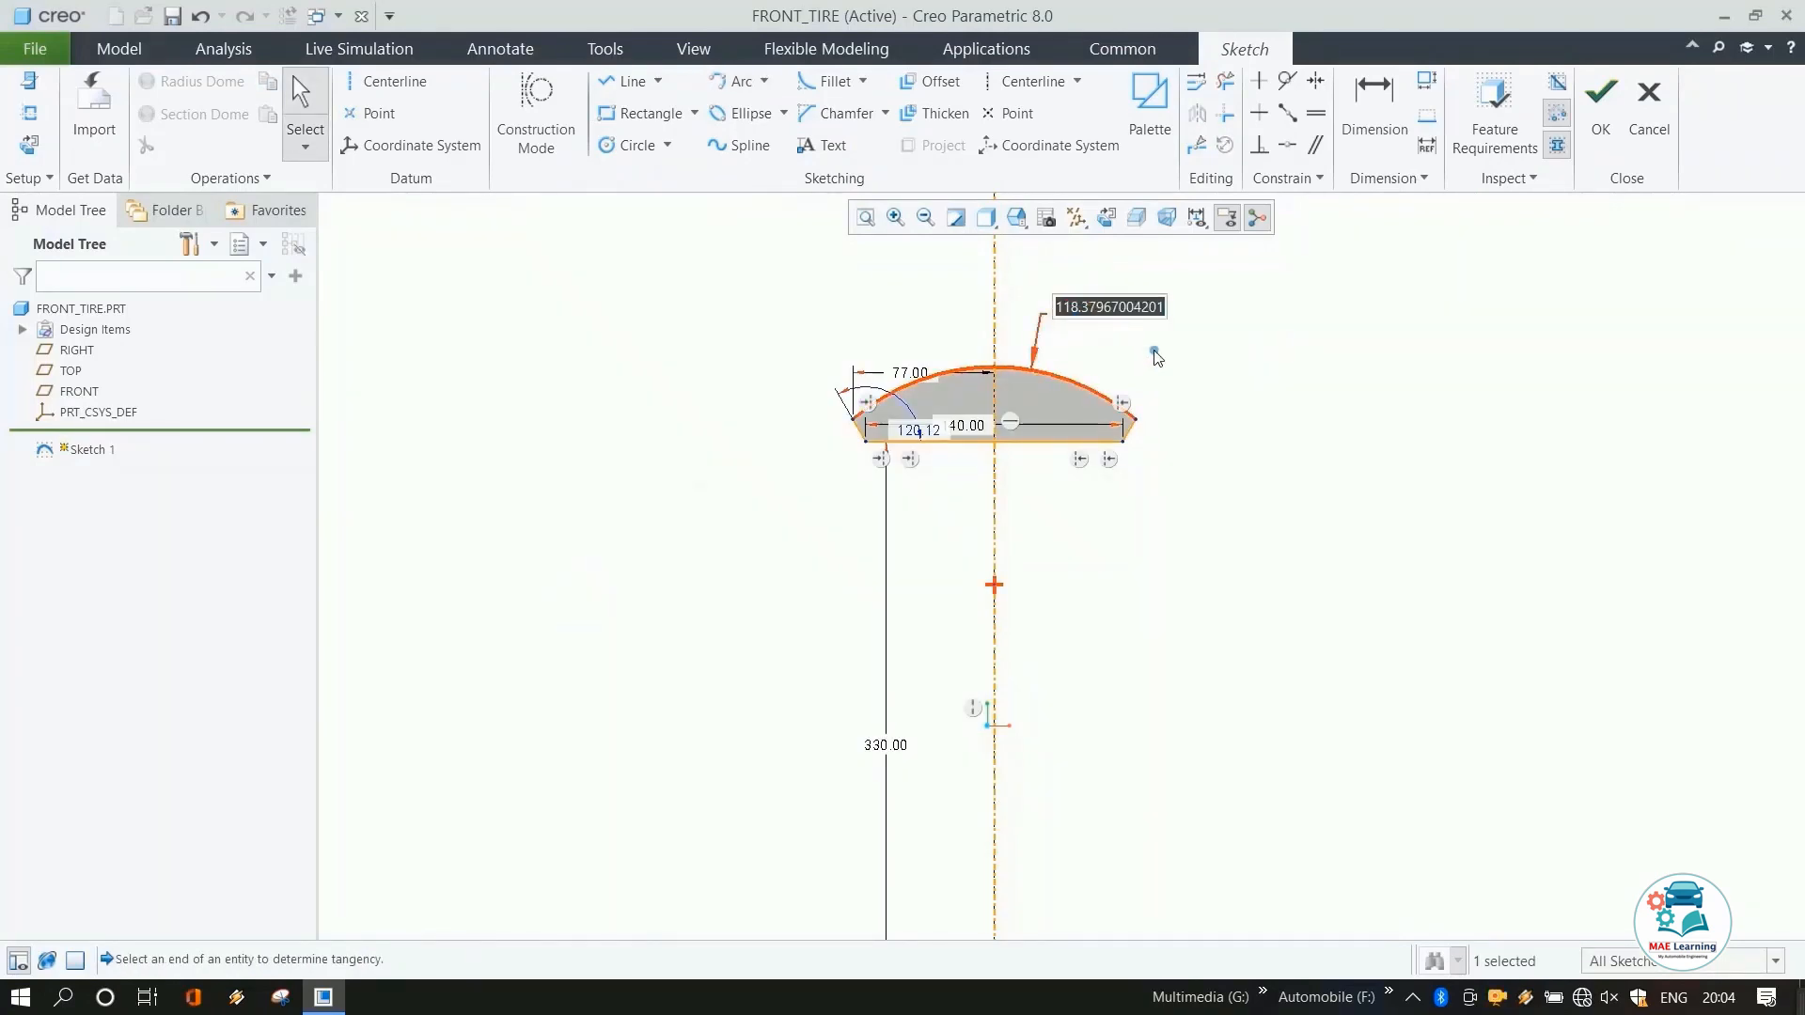
text(12)
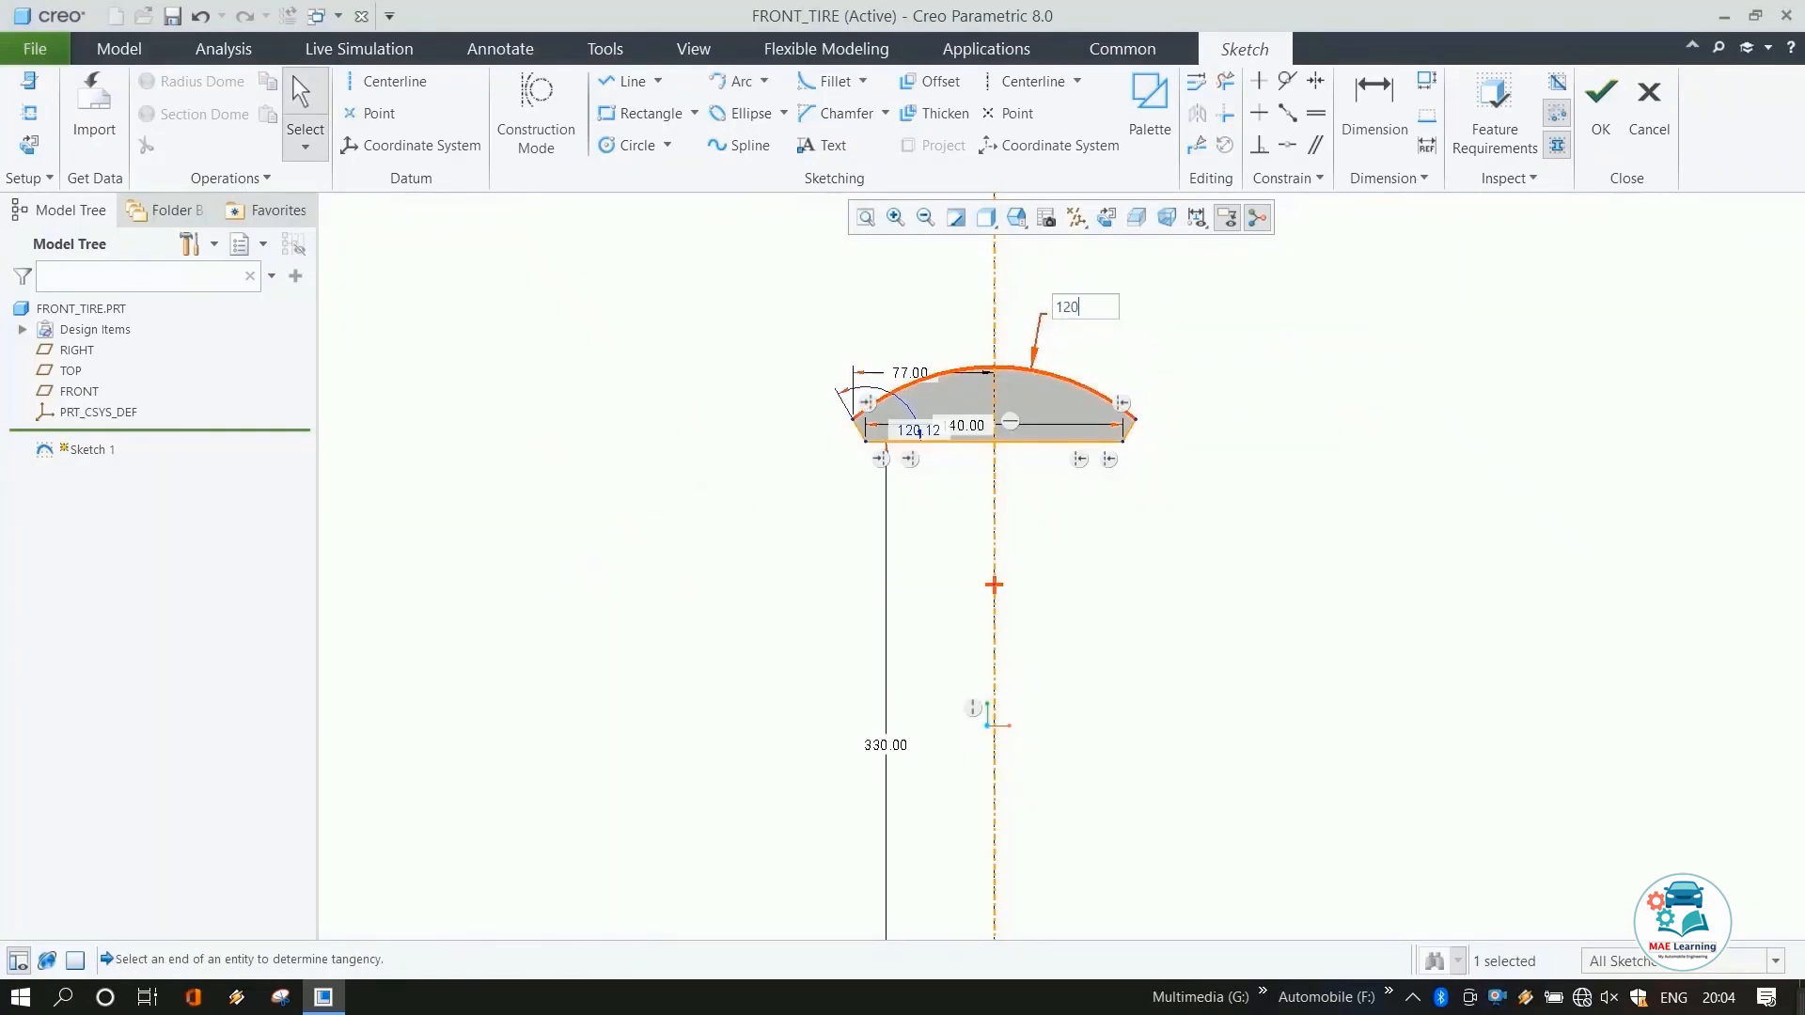
text(0)
key(Return)
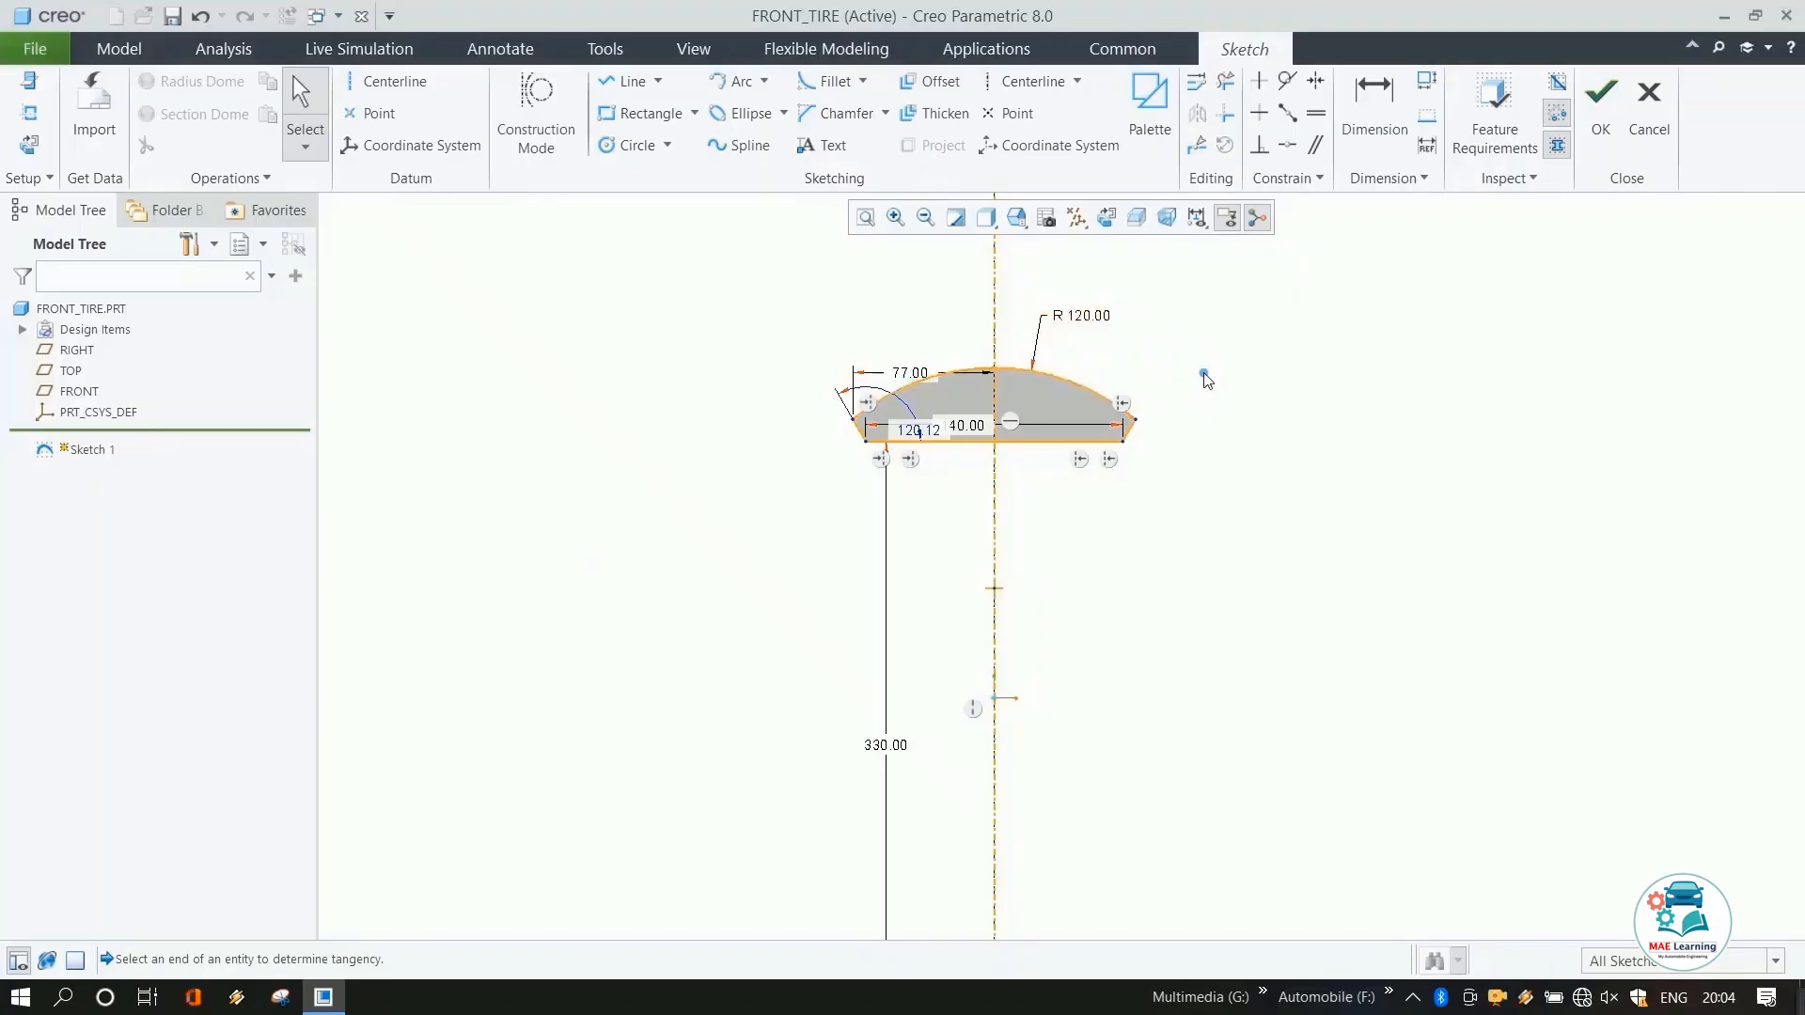
Dimension the arc's center height above the horizontal centerline and set it to 280 mm.
click(1374, 103)
scroll(1119, 423, up, 2)
scroll(1044, 555, down, 2)
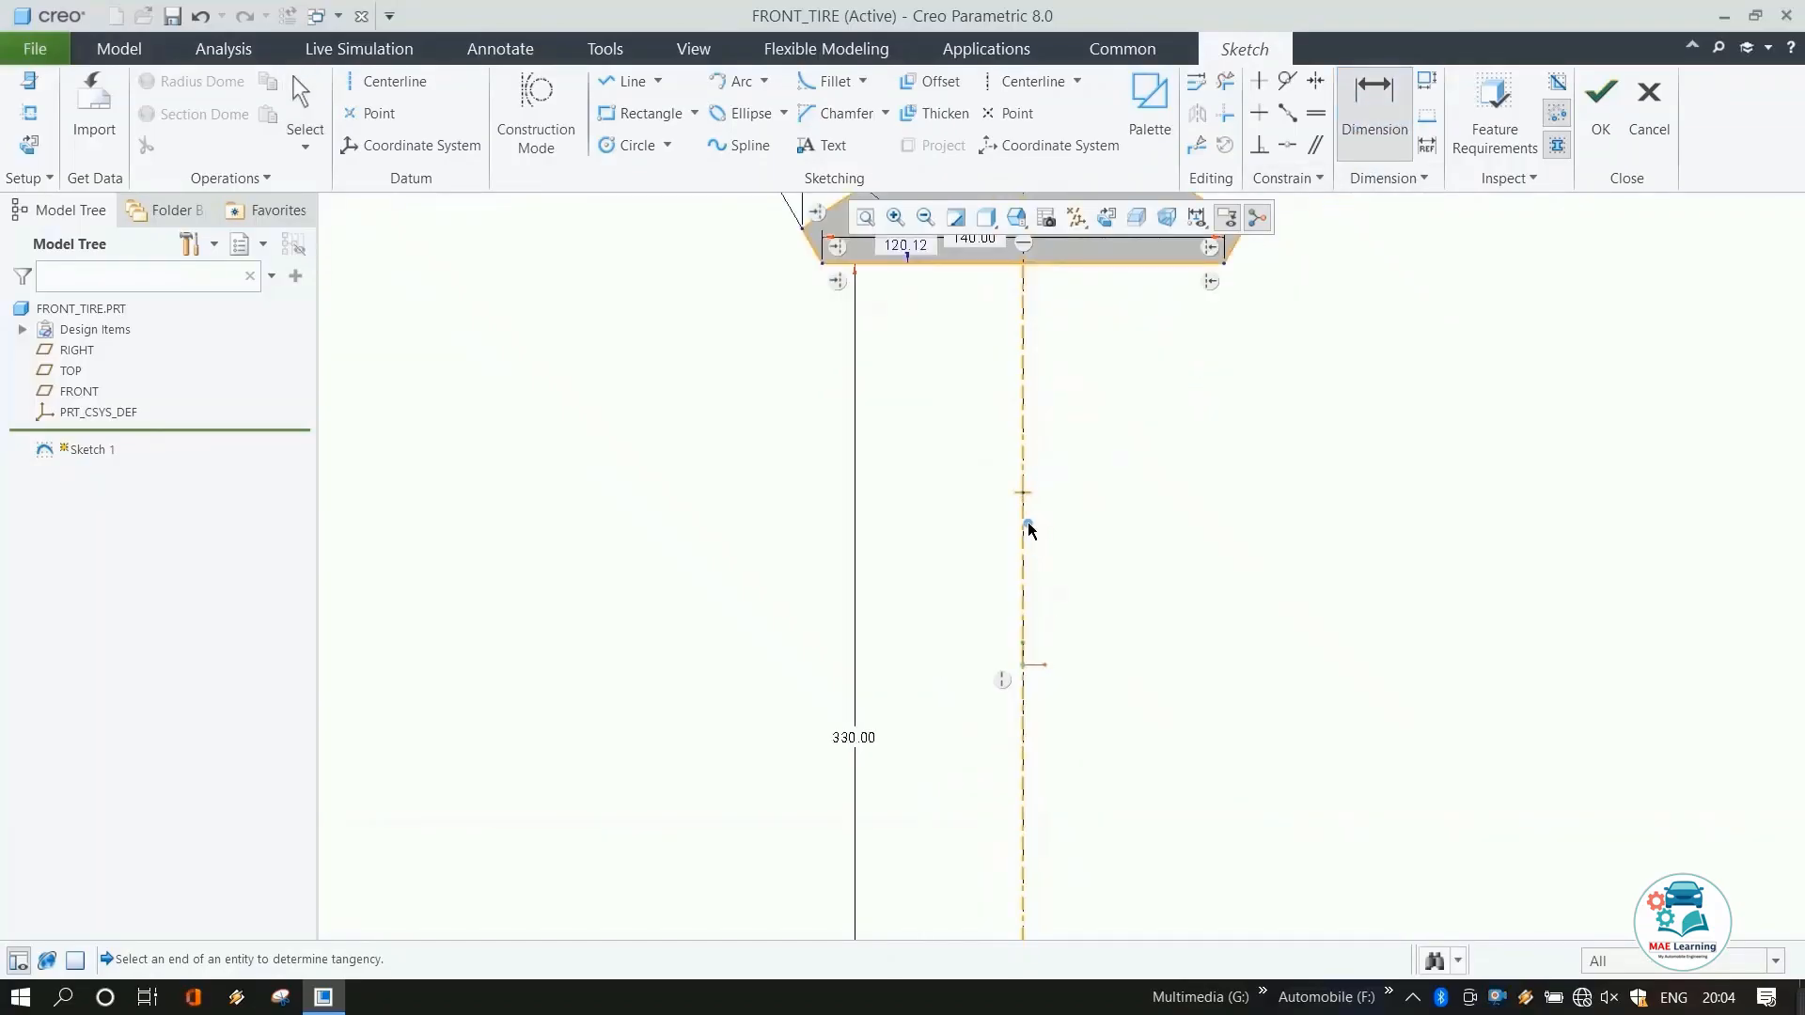
scroll(957, 366, up, 1)
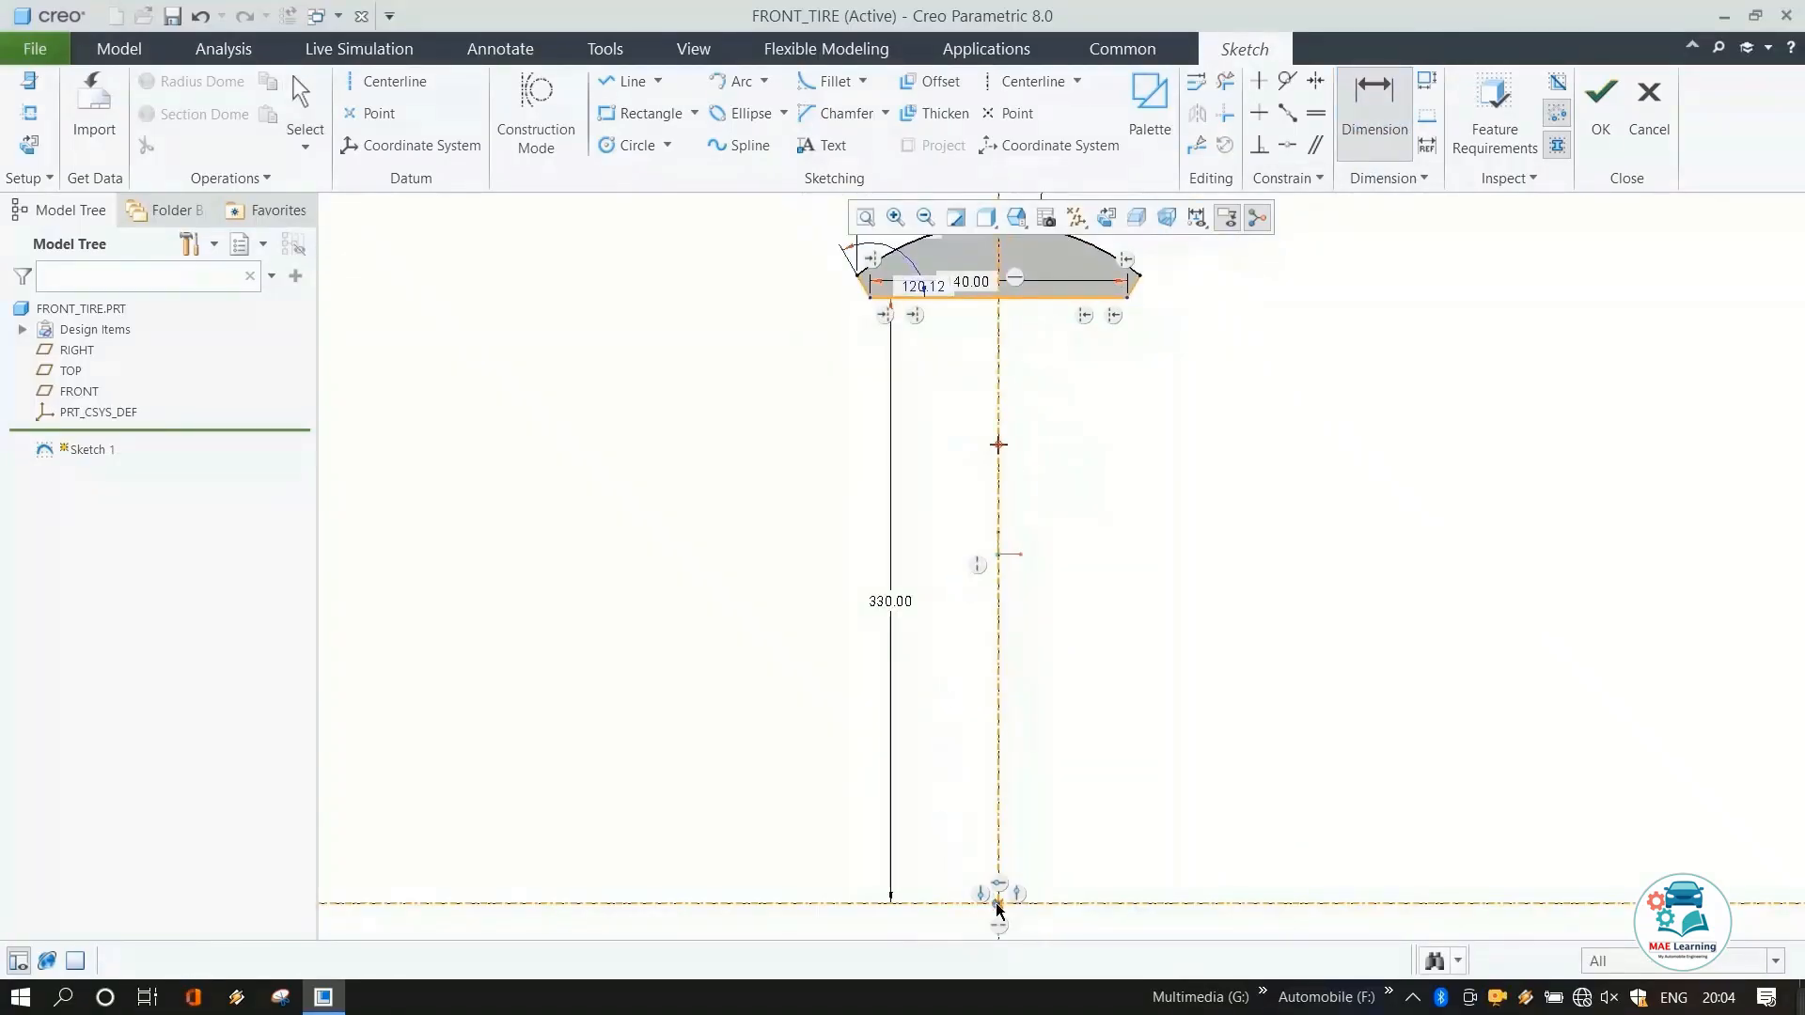
middle_click(1104, 749)
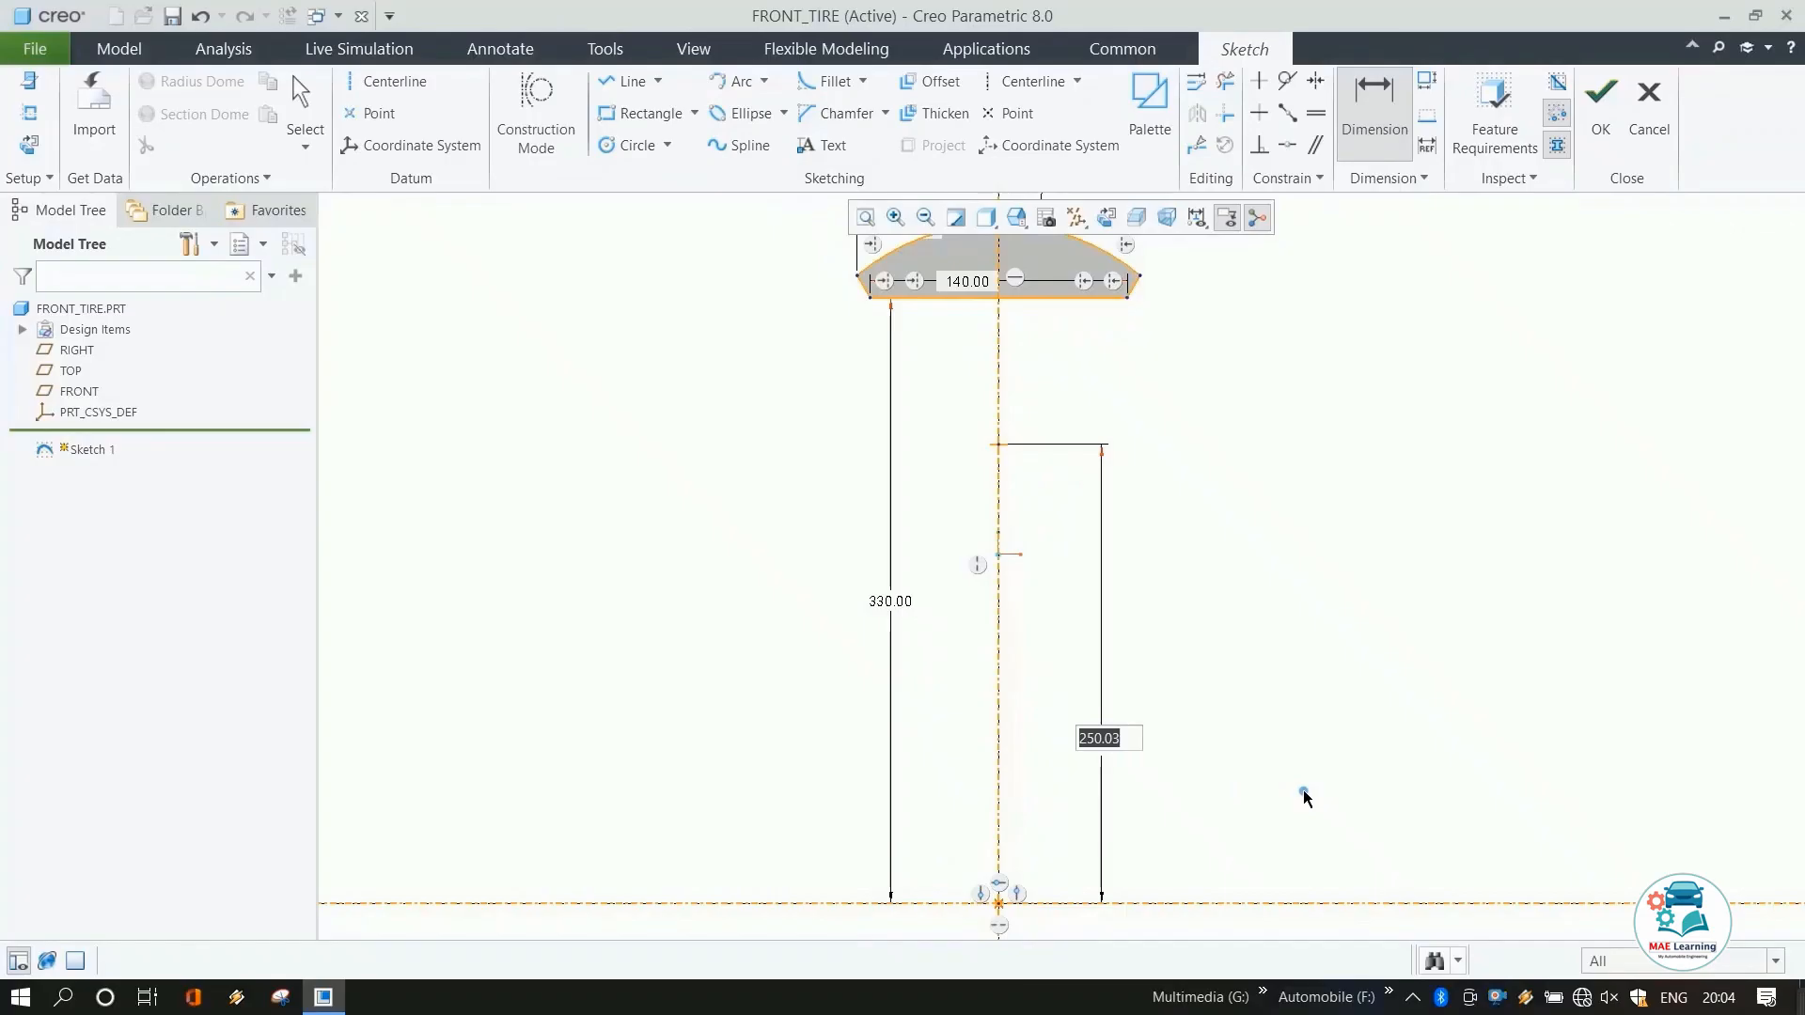
text(280)
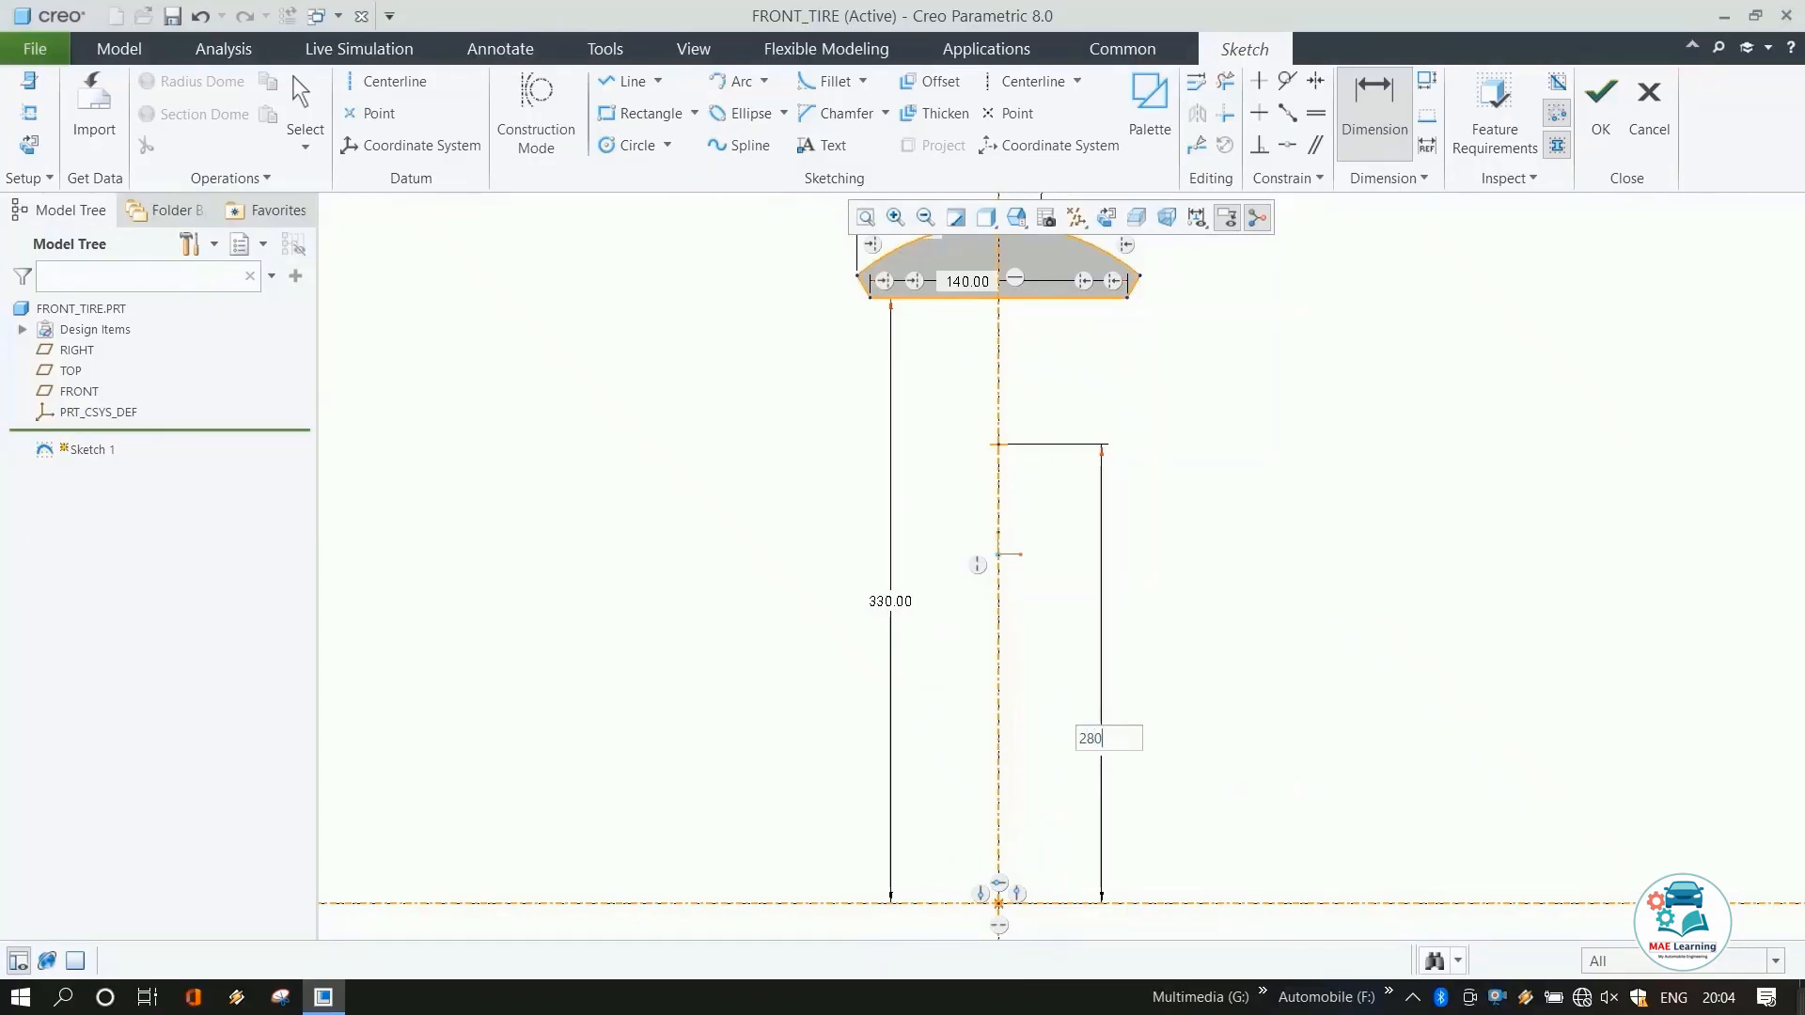
key(Return)
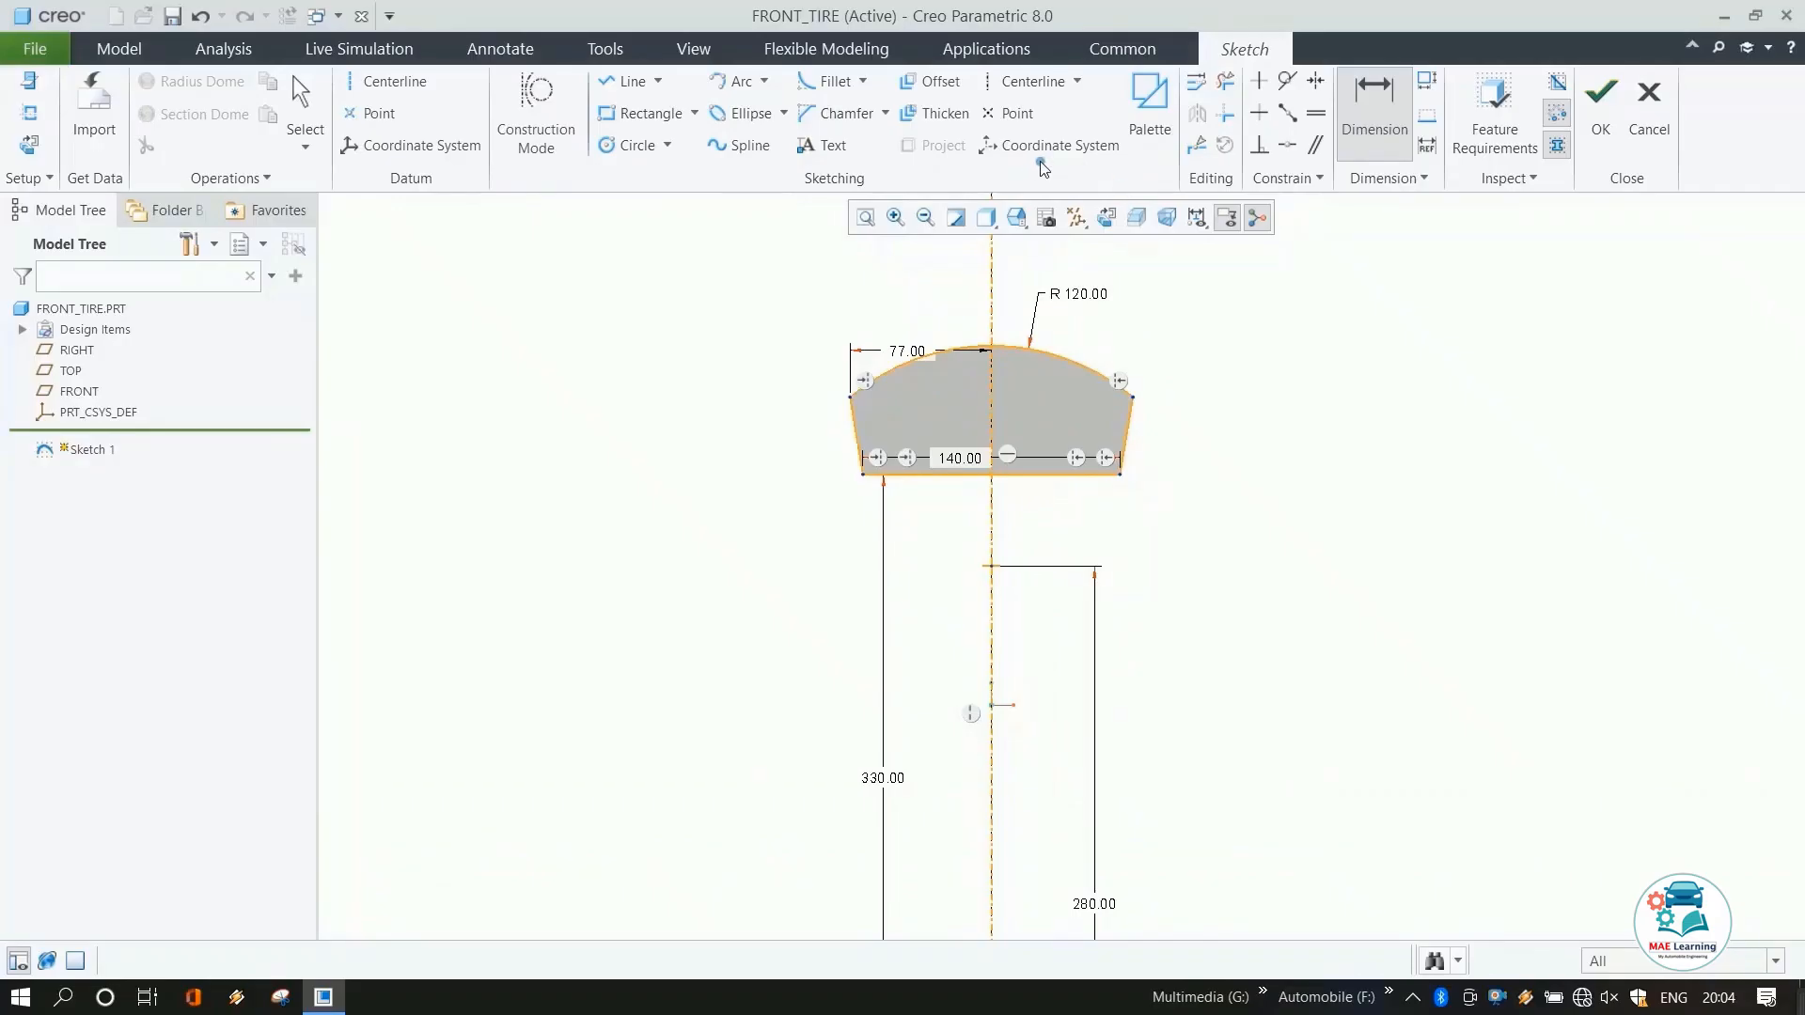
Fillet both upper corners where the slanted lines meet the top arc.
click(831, 81)
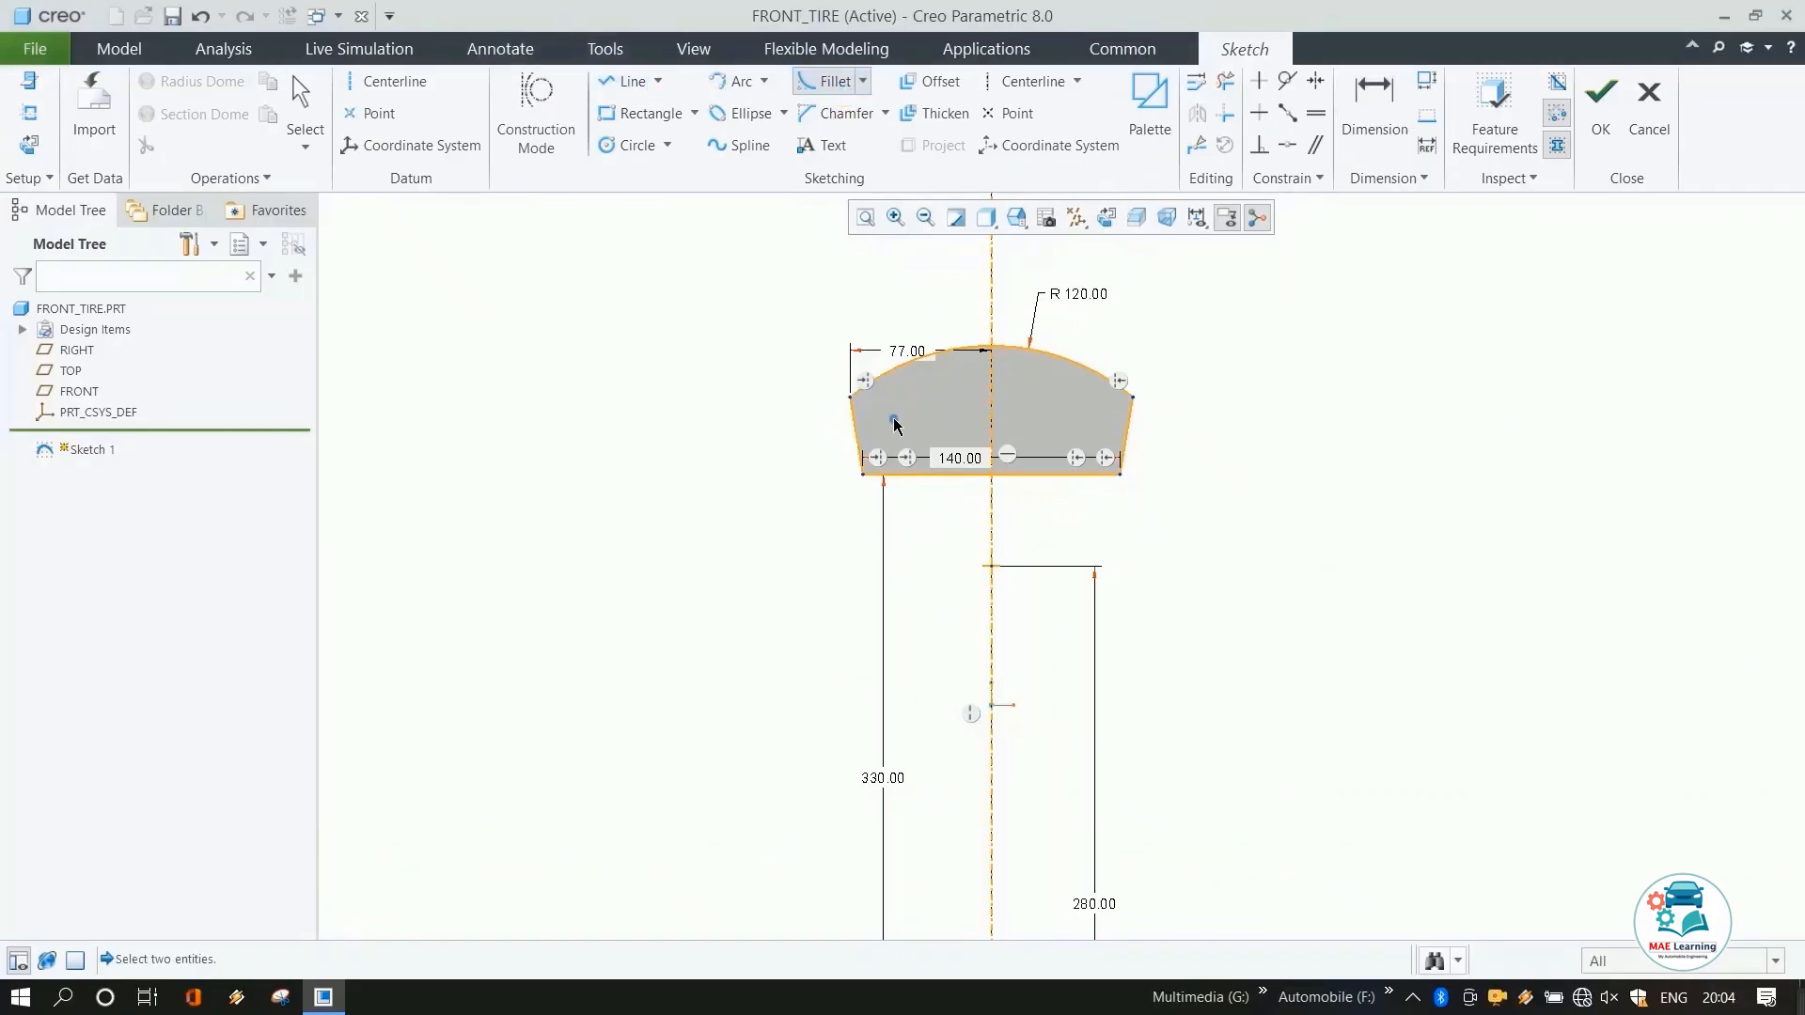
click(854, 418)
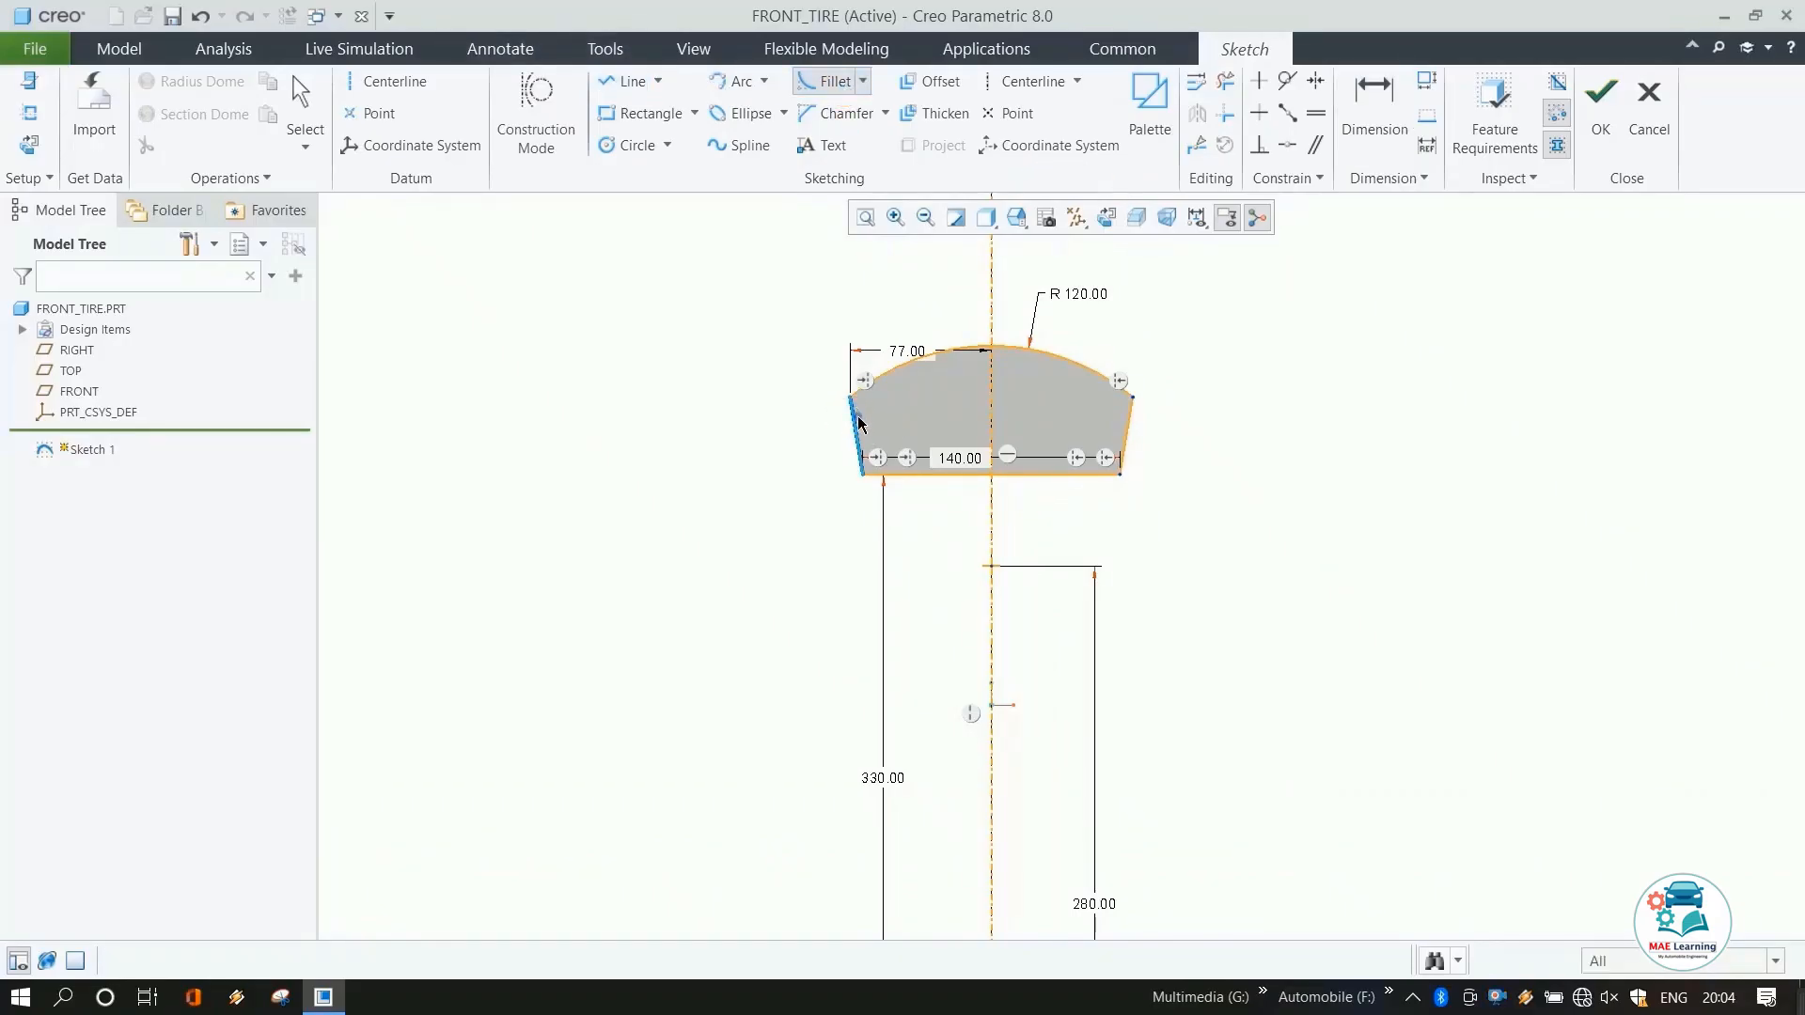
click(881, 384)
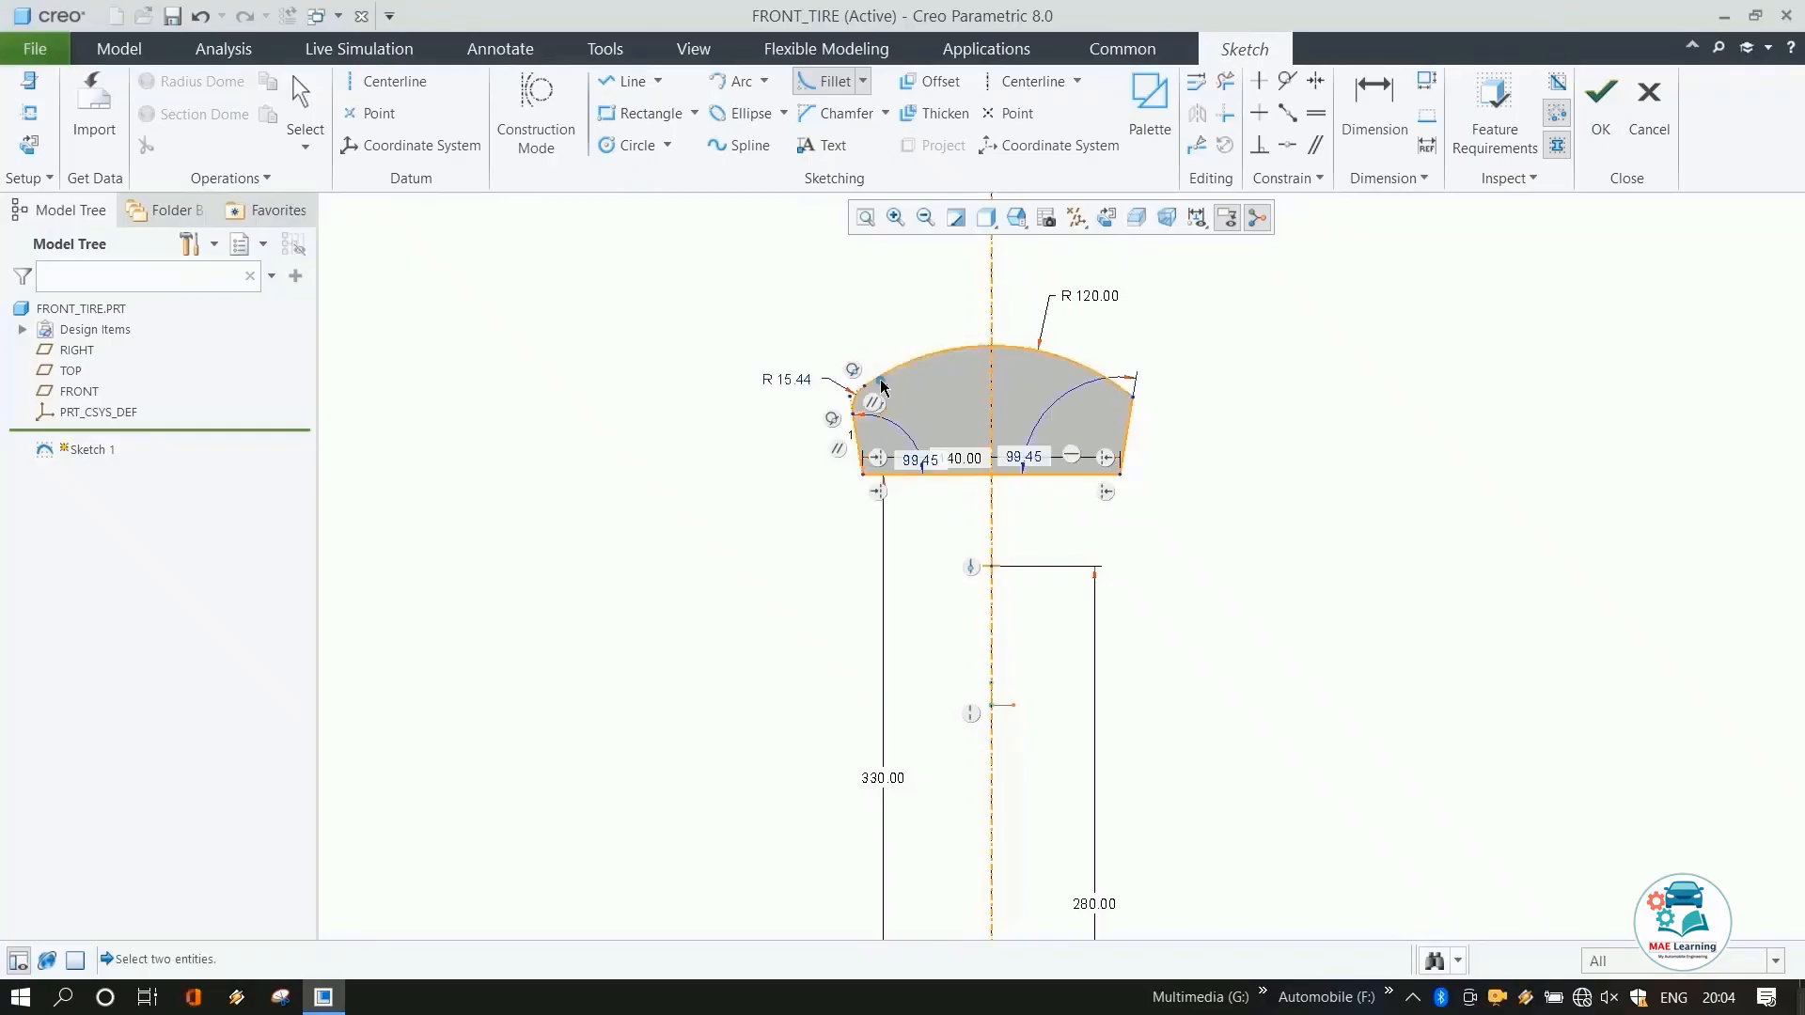
click(1131, 406)
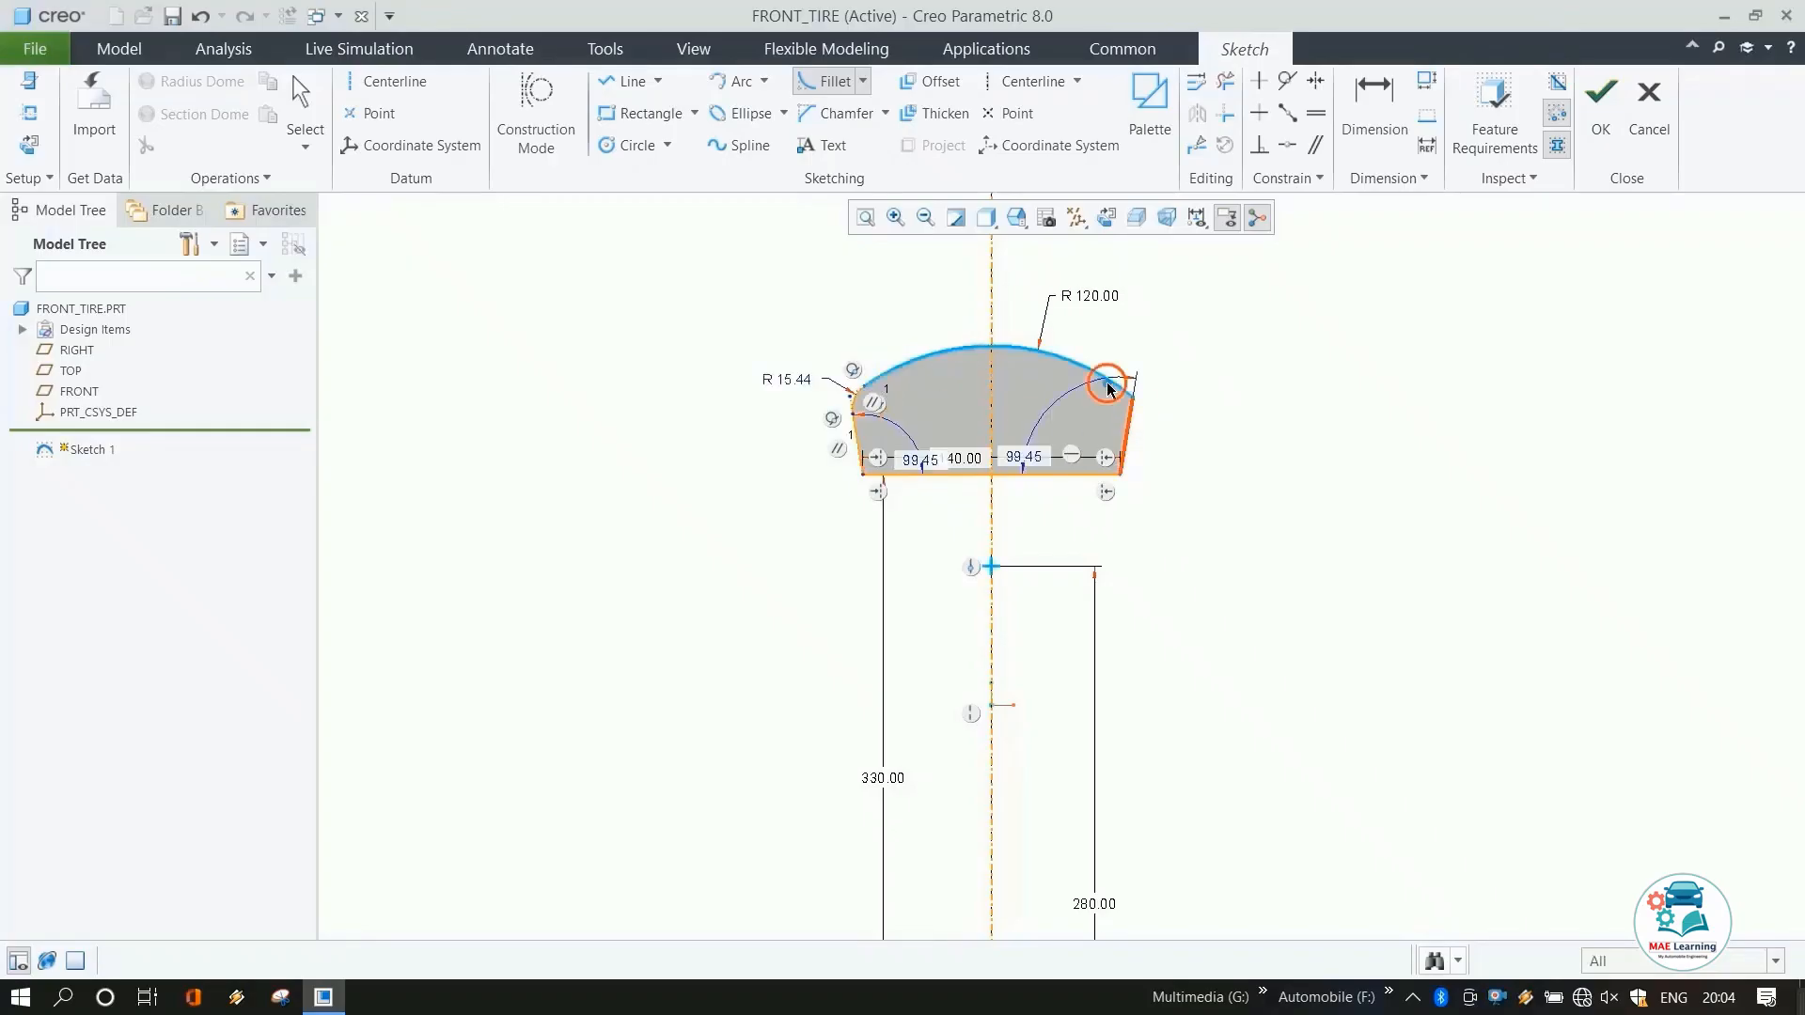
click(1122, 381)
middle_click(1226, 441)
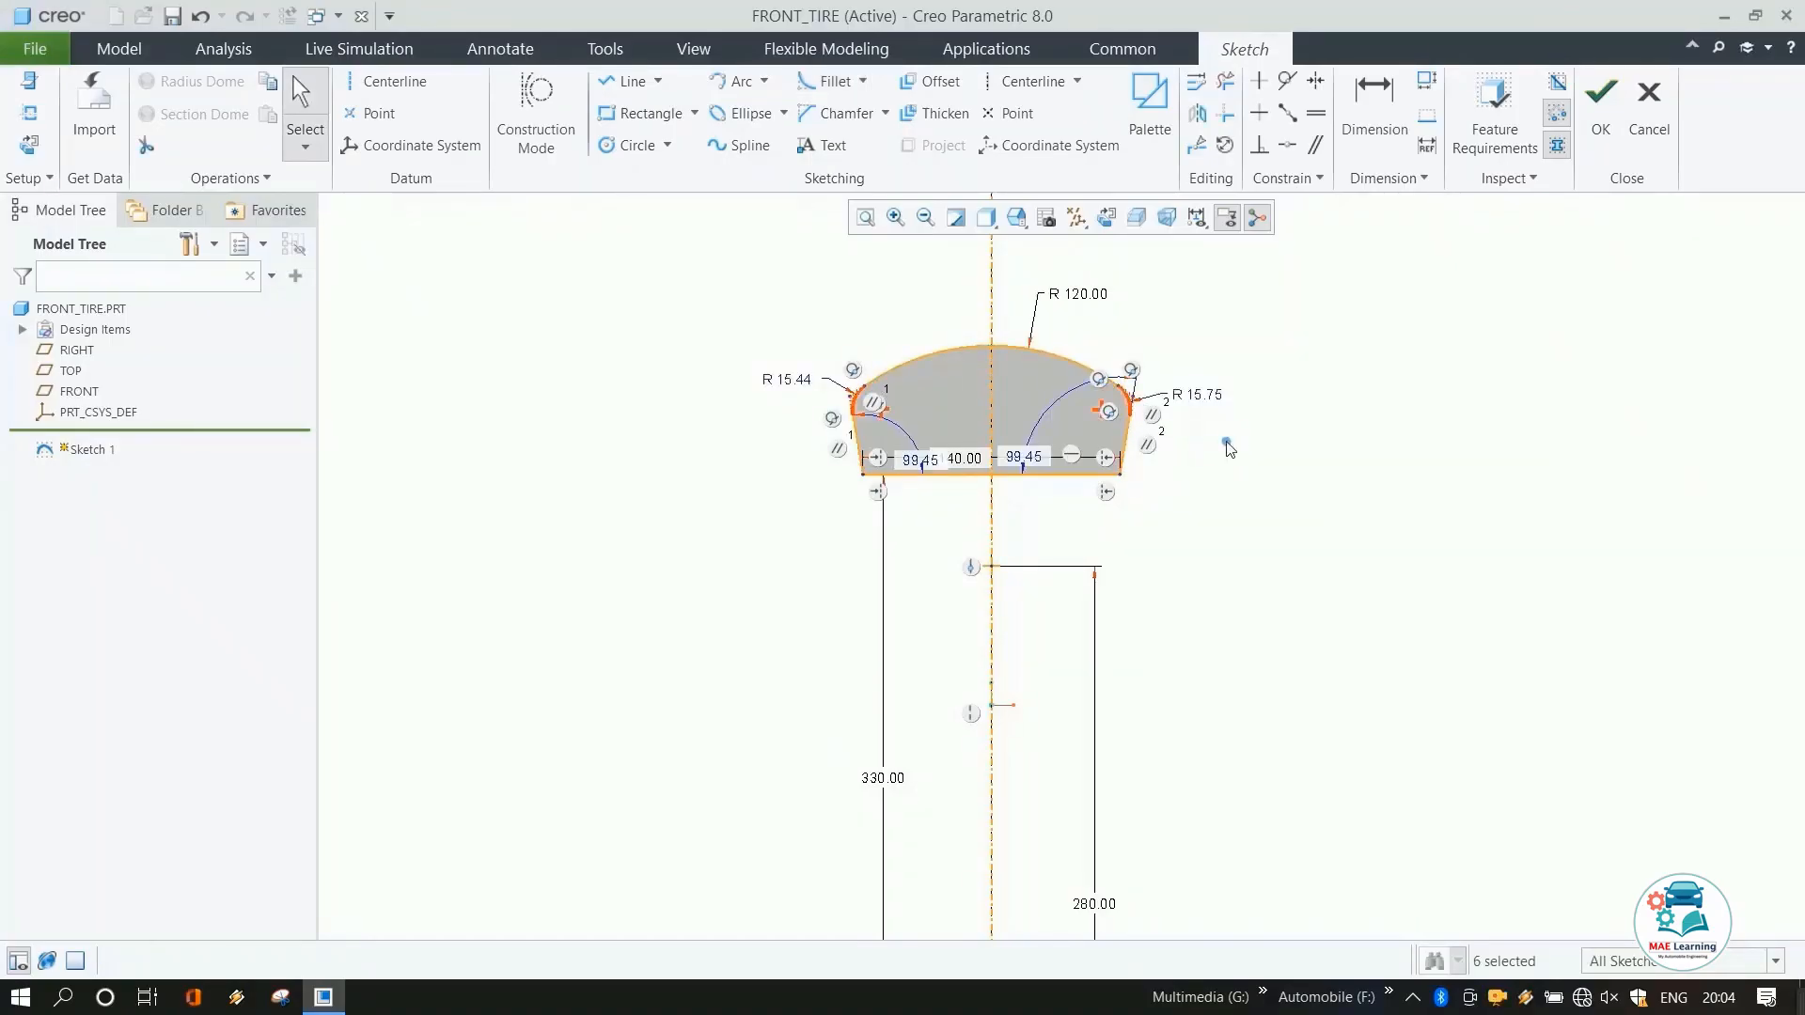
Constrain the two corner fillets to have equal radii.
click(1316, 113)
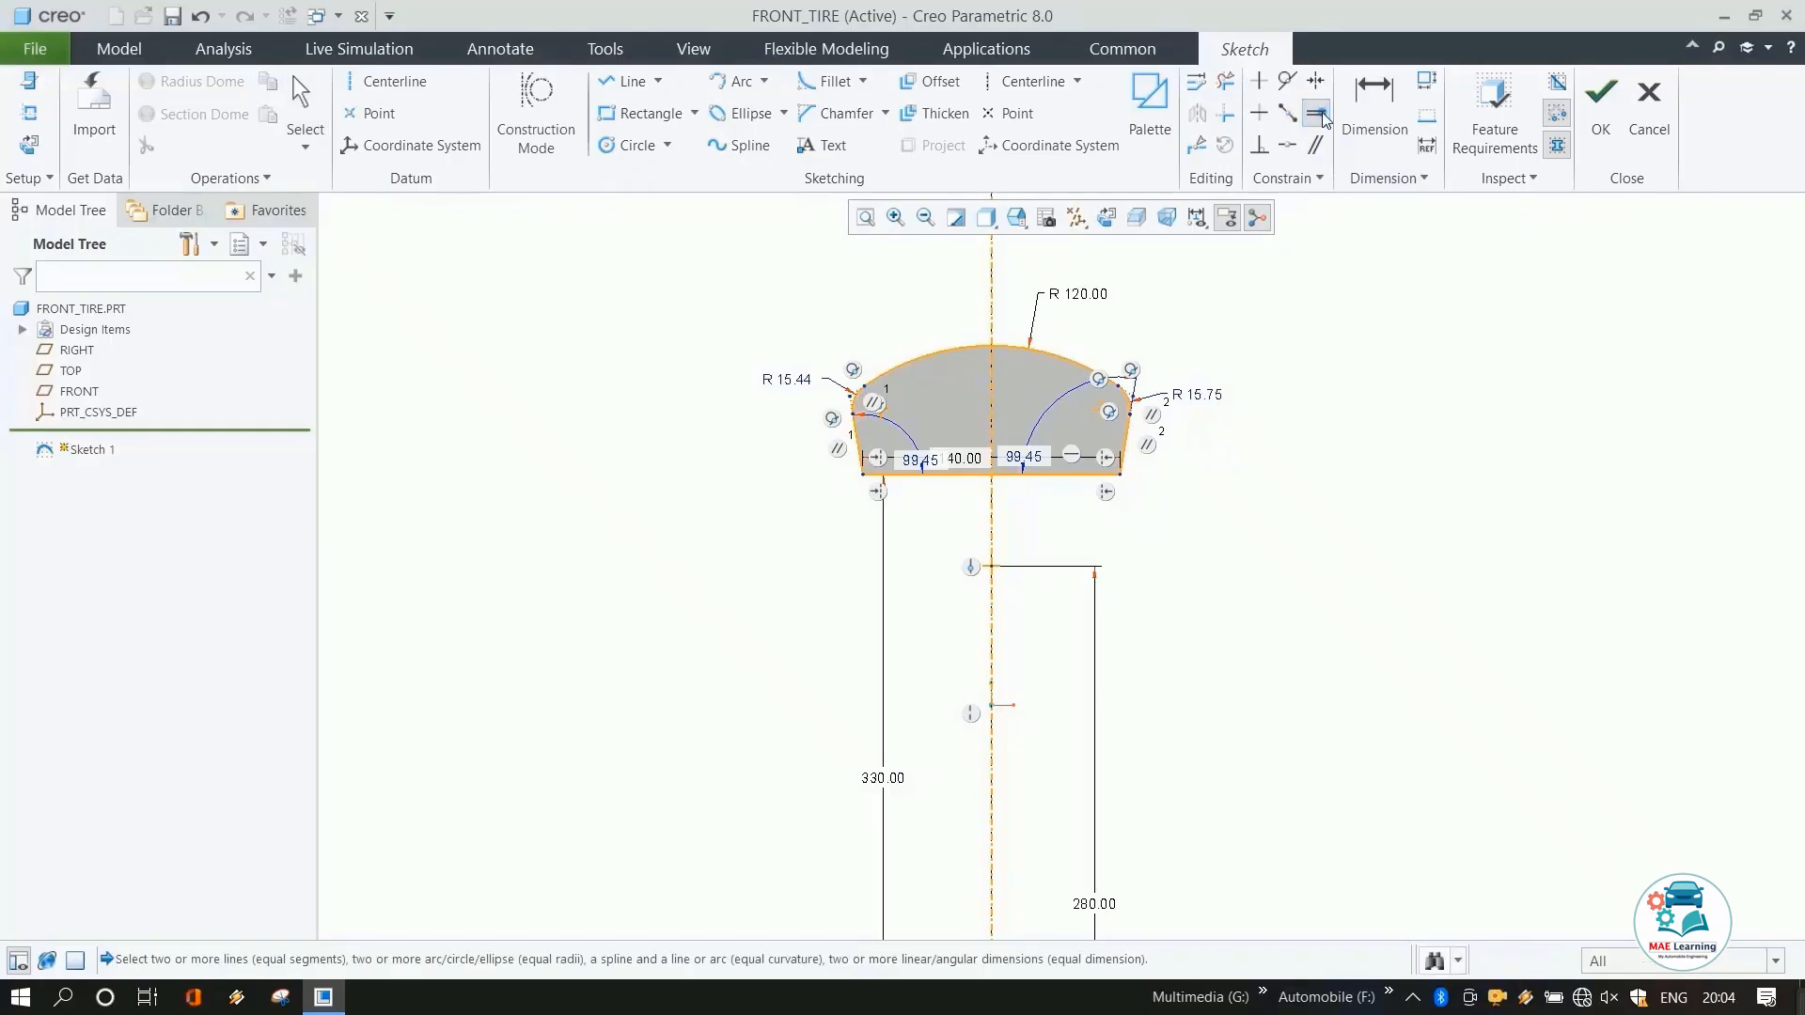
click(1198, 398)
click(797, 386)
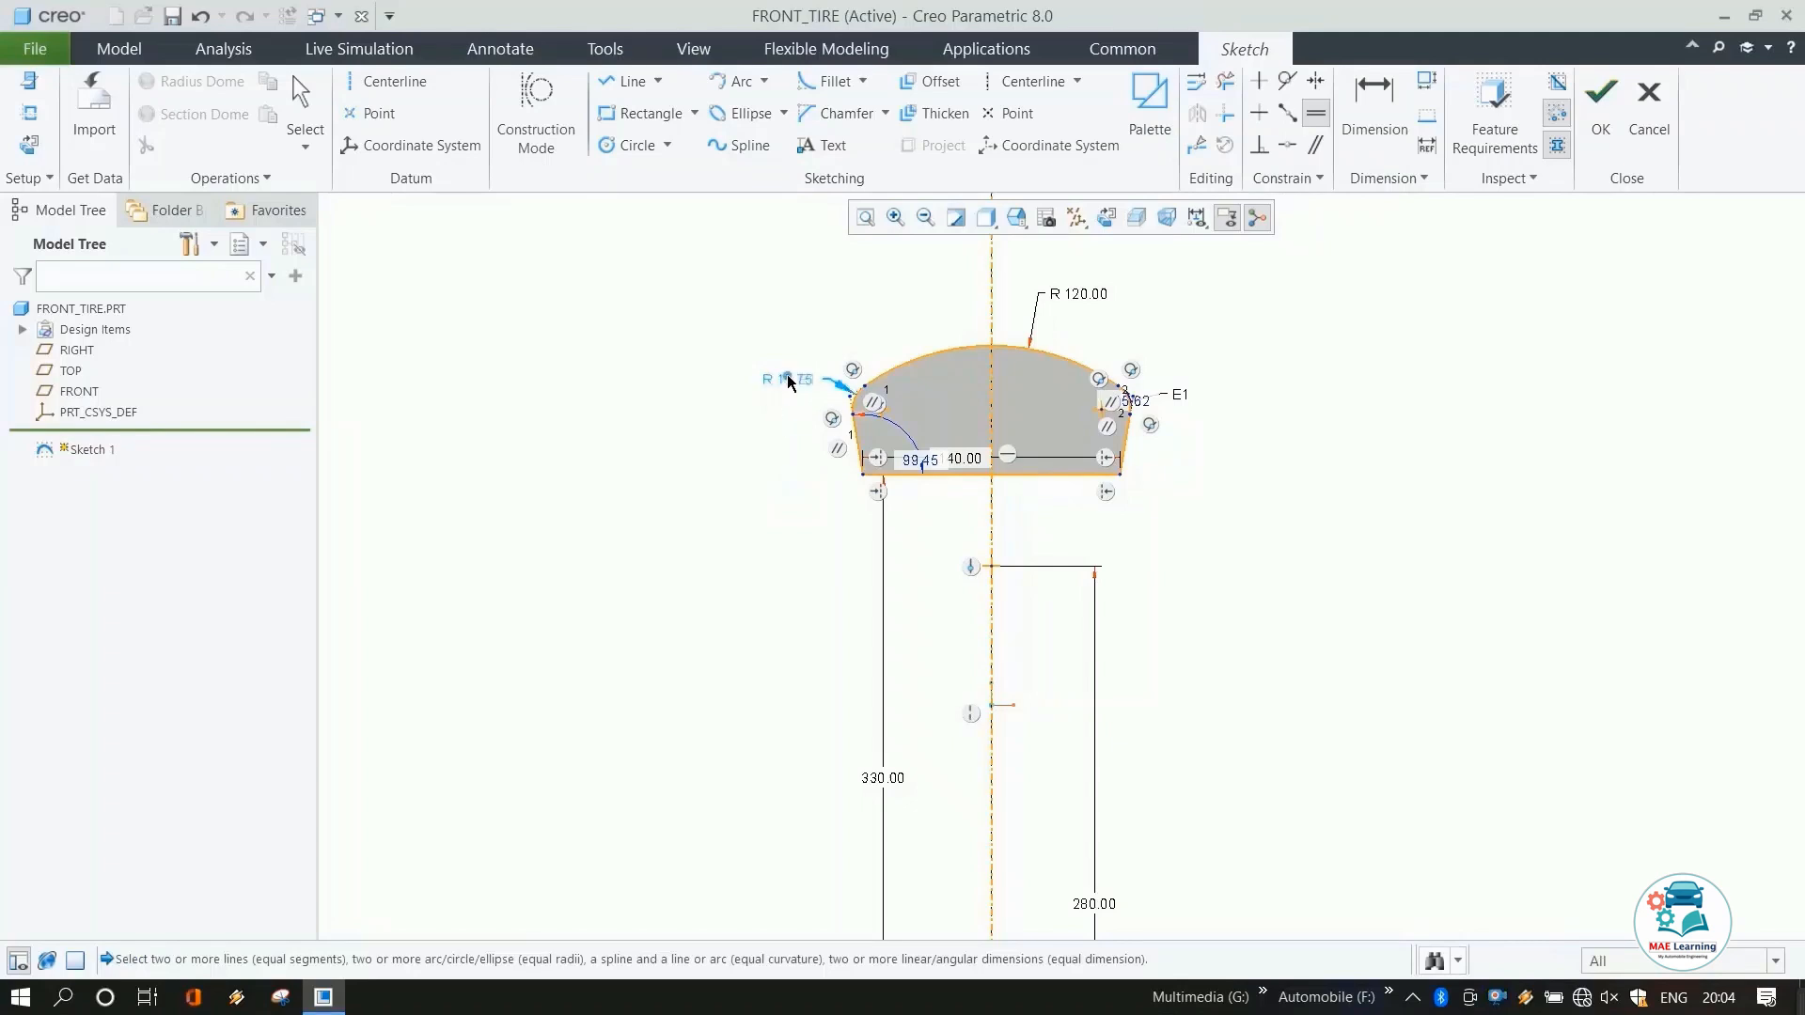
middle_click(630, 428)
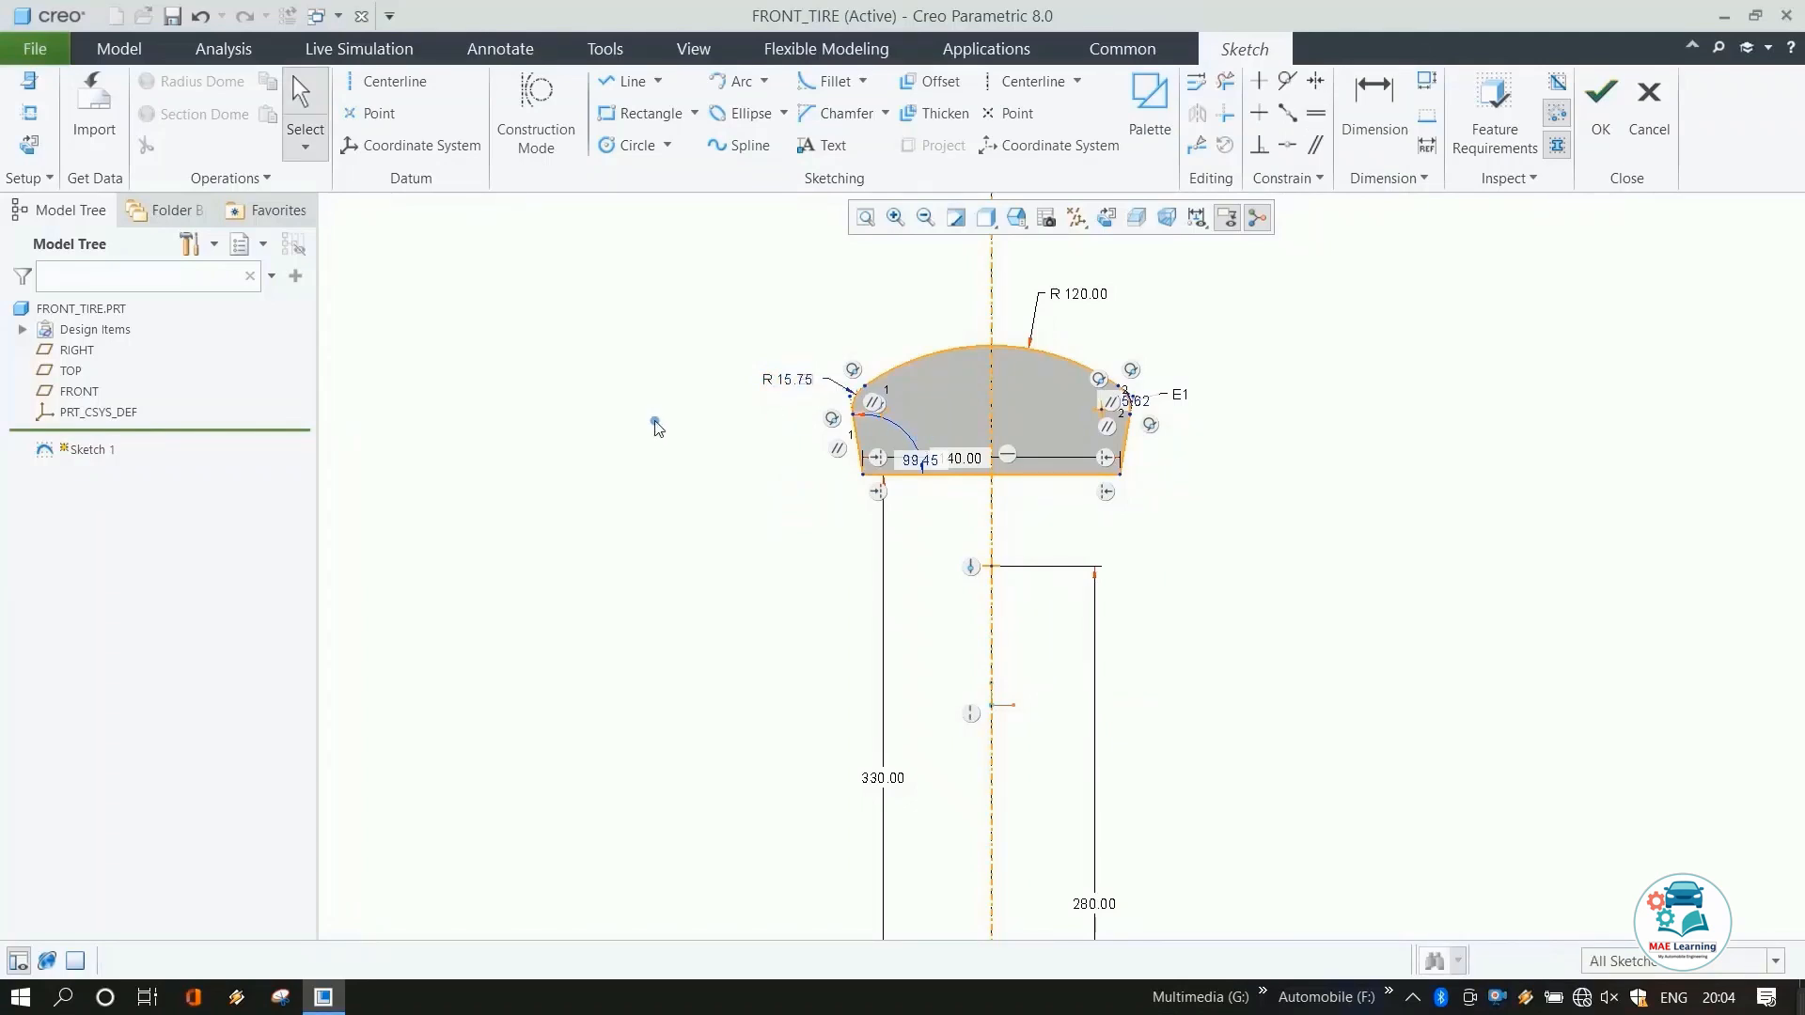
Set the corner fillet radius to 7 mm.
click(809, 383)
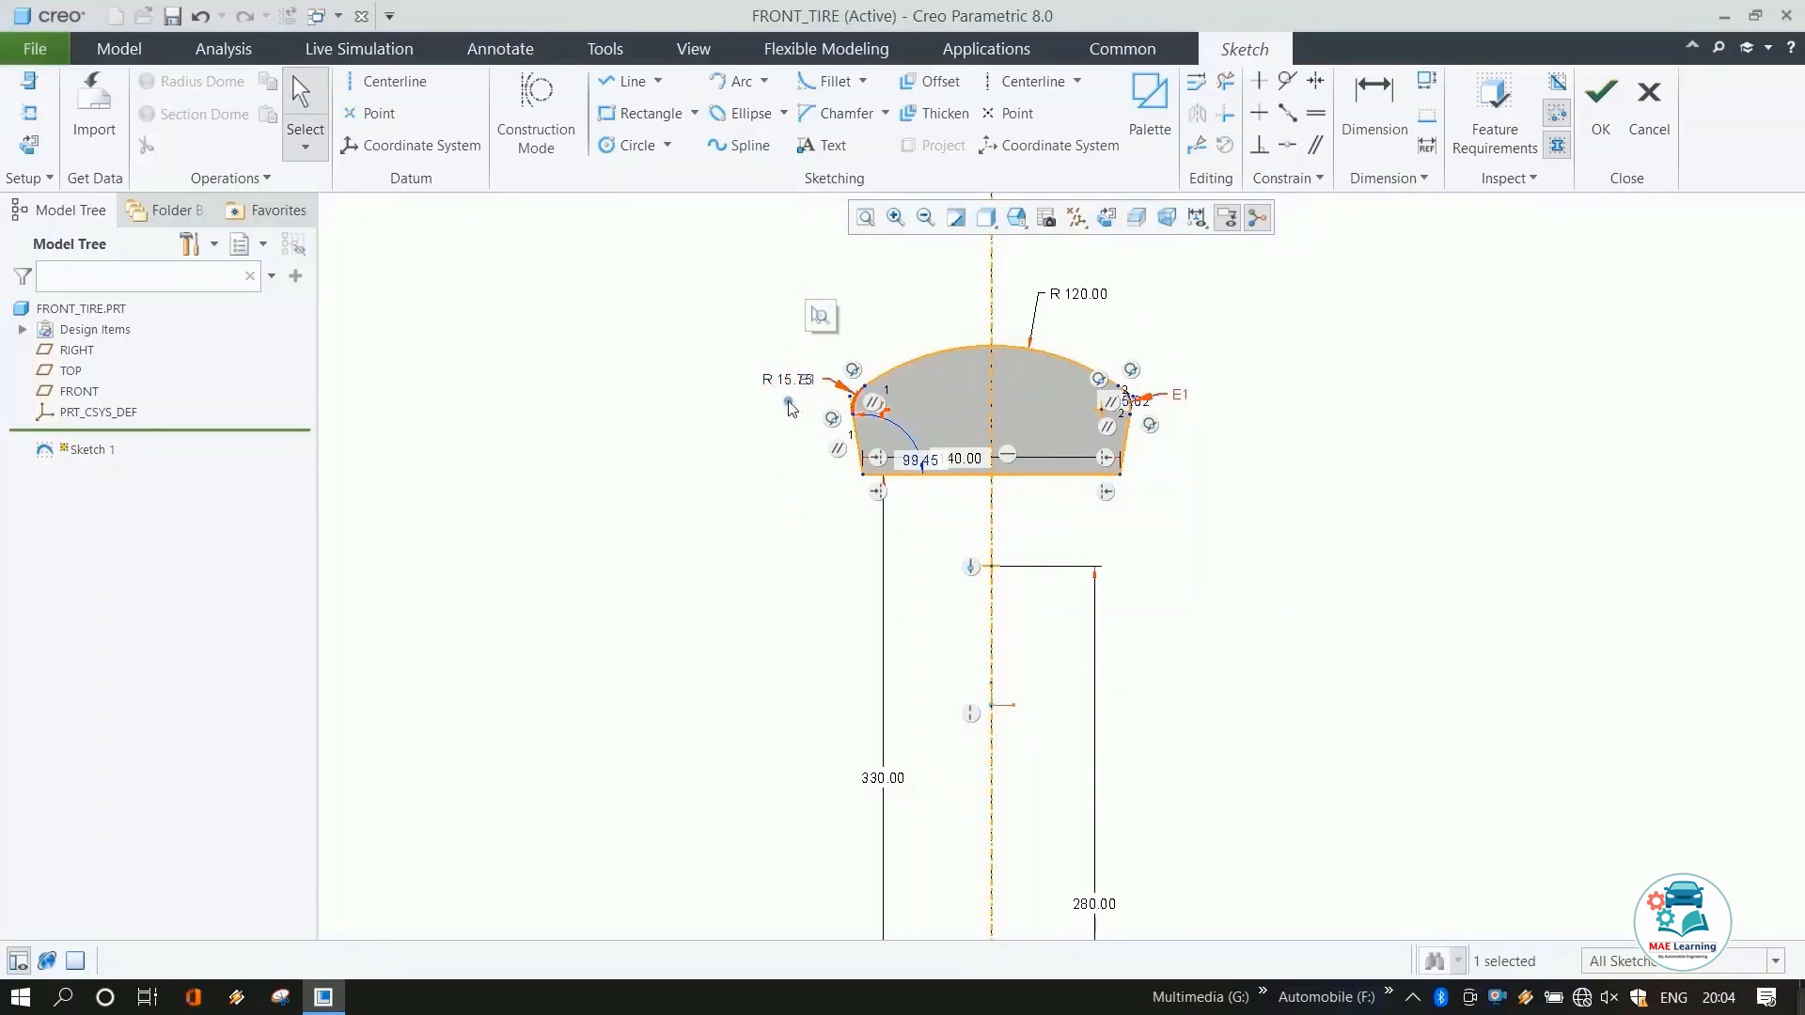
double_click(790, 379)
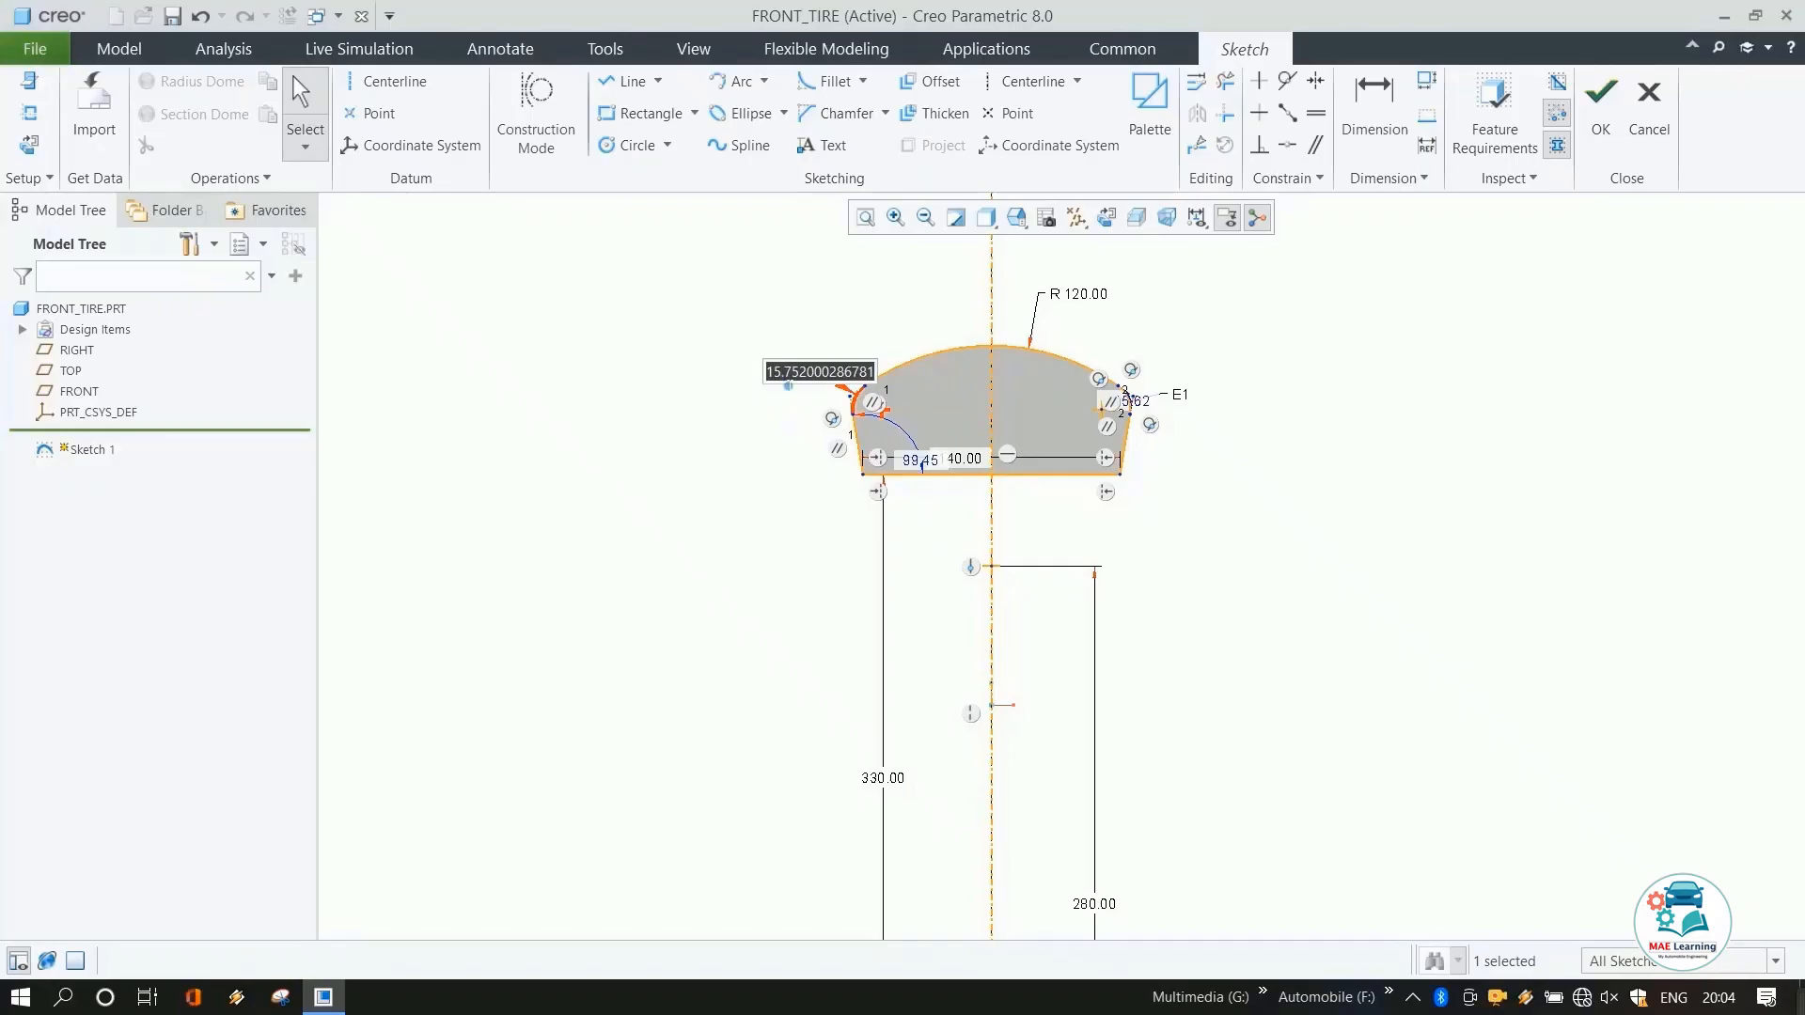
text(7)
key(Return)
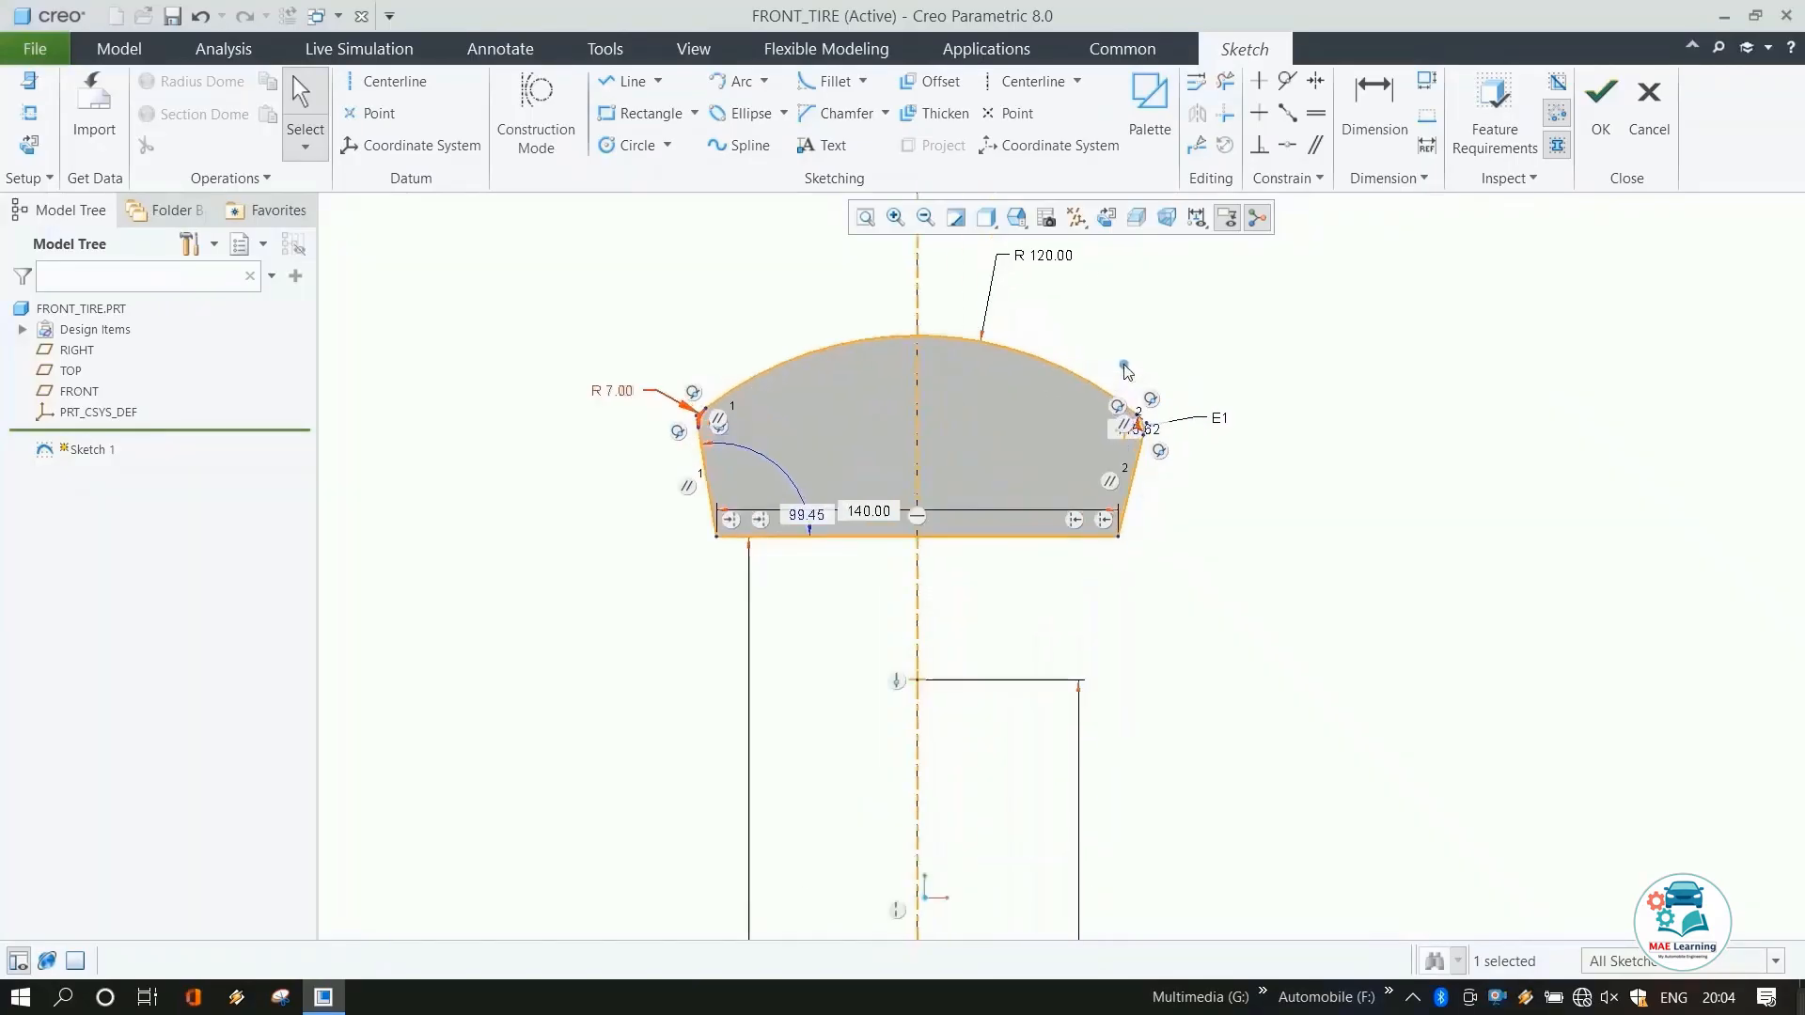
Finish the tire cross-section sketch.
scroll(1127, 370, down, 1)
scroll(1232, 488, up, 2)
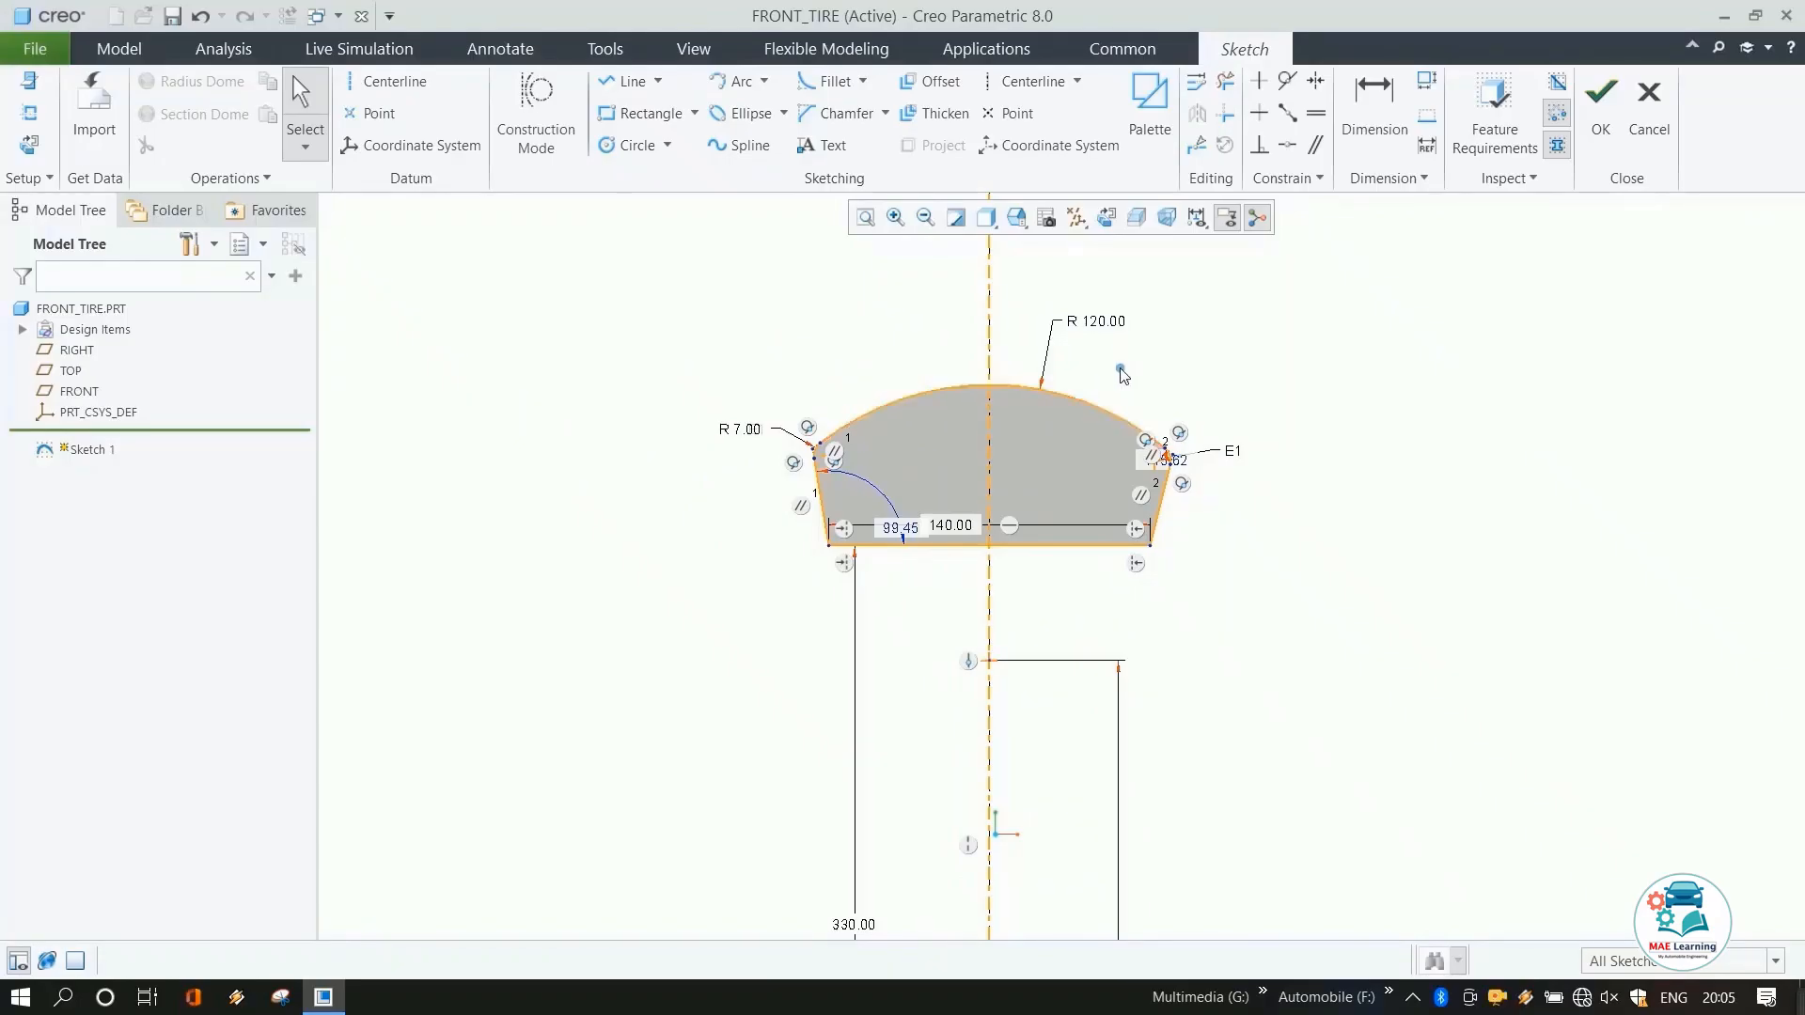
scroll(1121, 367, up, 4)
click(1602, 113)
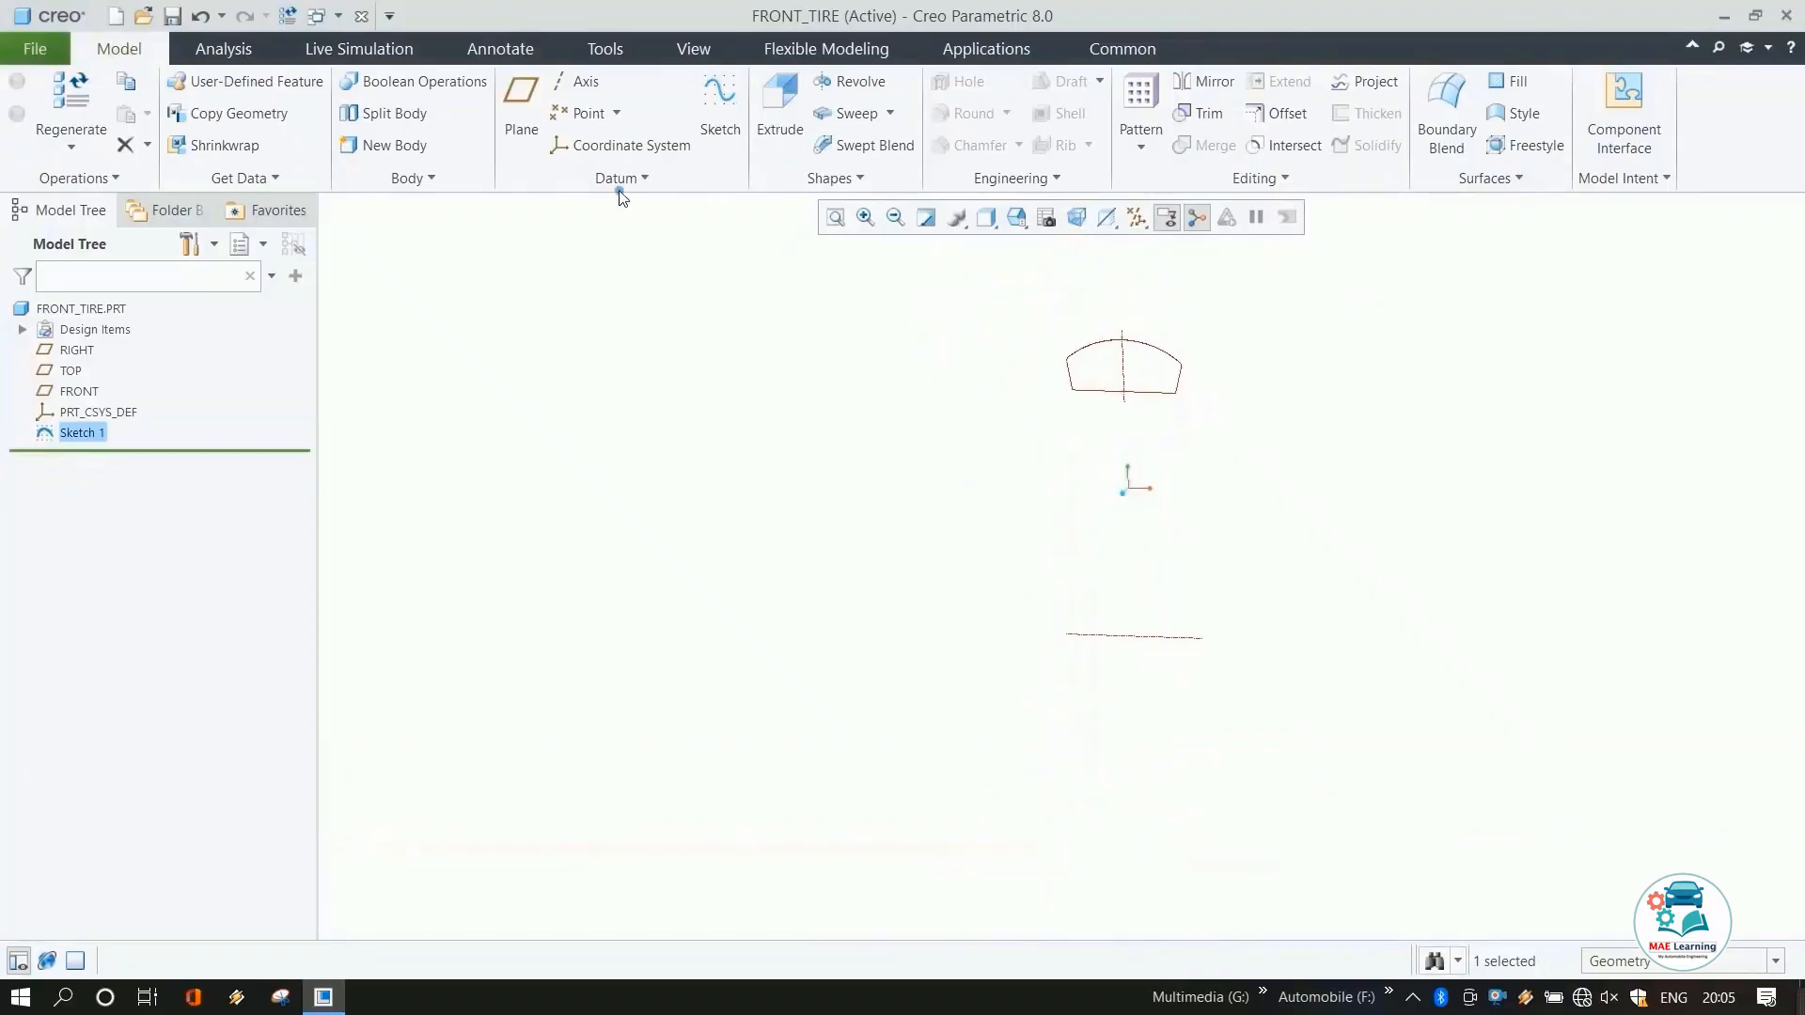
Revolve the sketch 360° about its internal centerline to create the tire body.
click(840, 92)
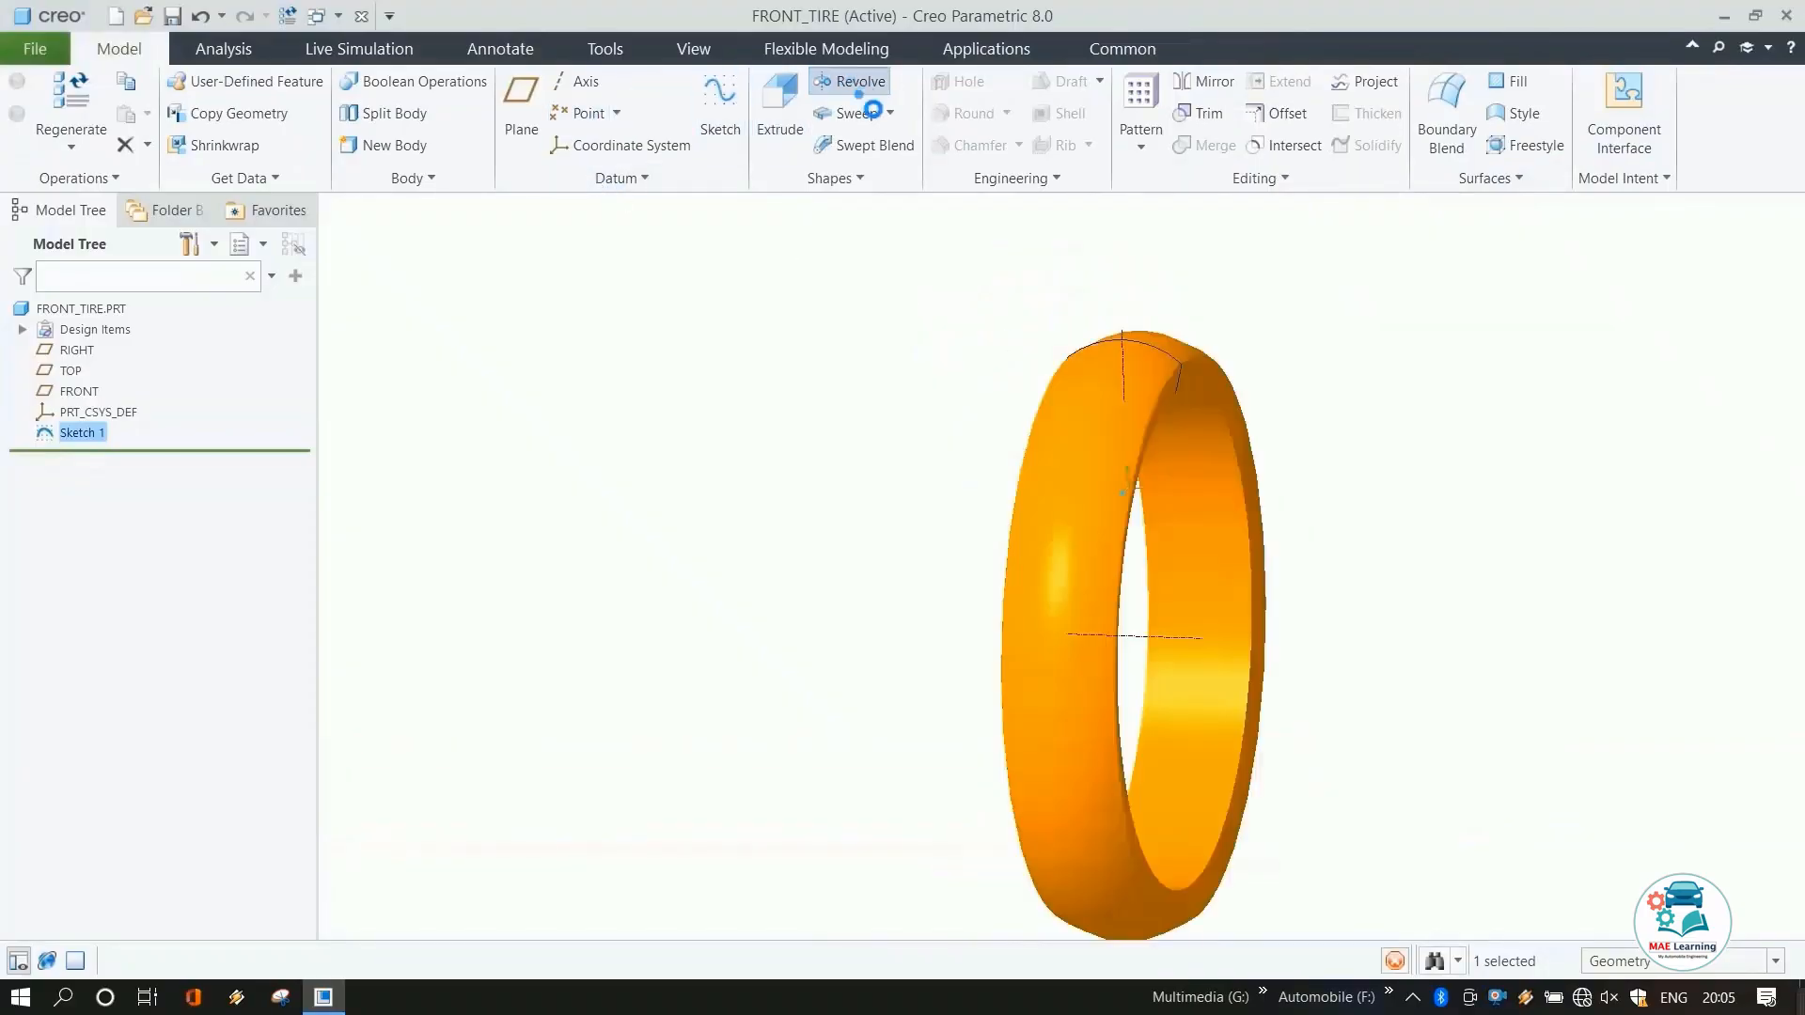
middle_click(995, 496)
middle_drag(949, 484, 843, 467)
click(1124, 548)
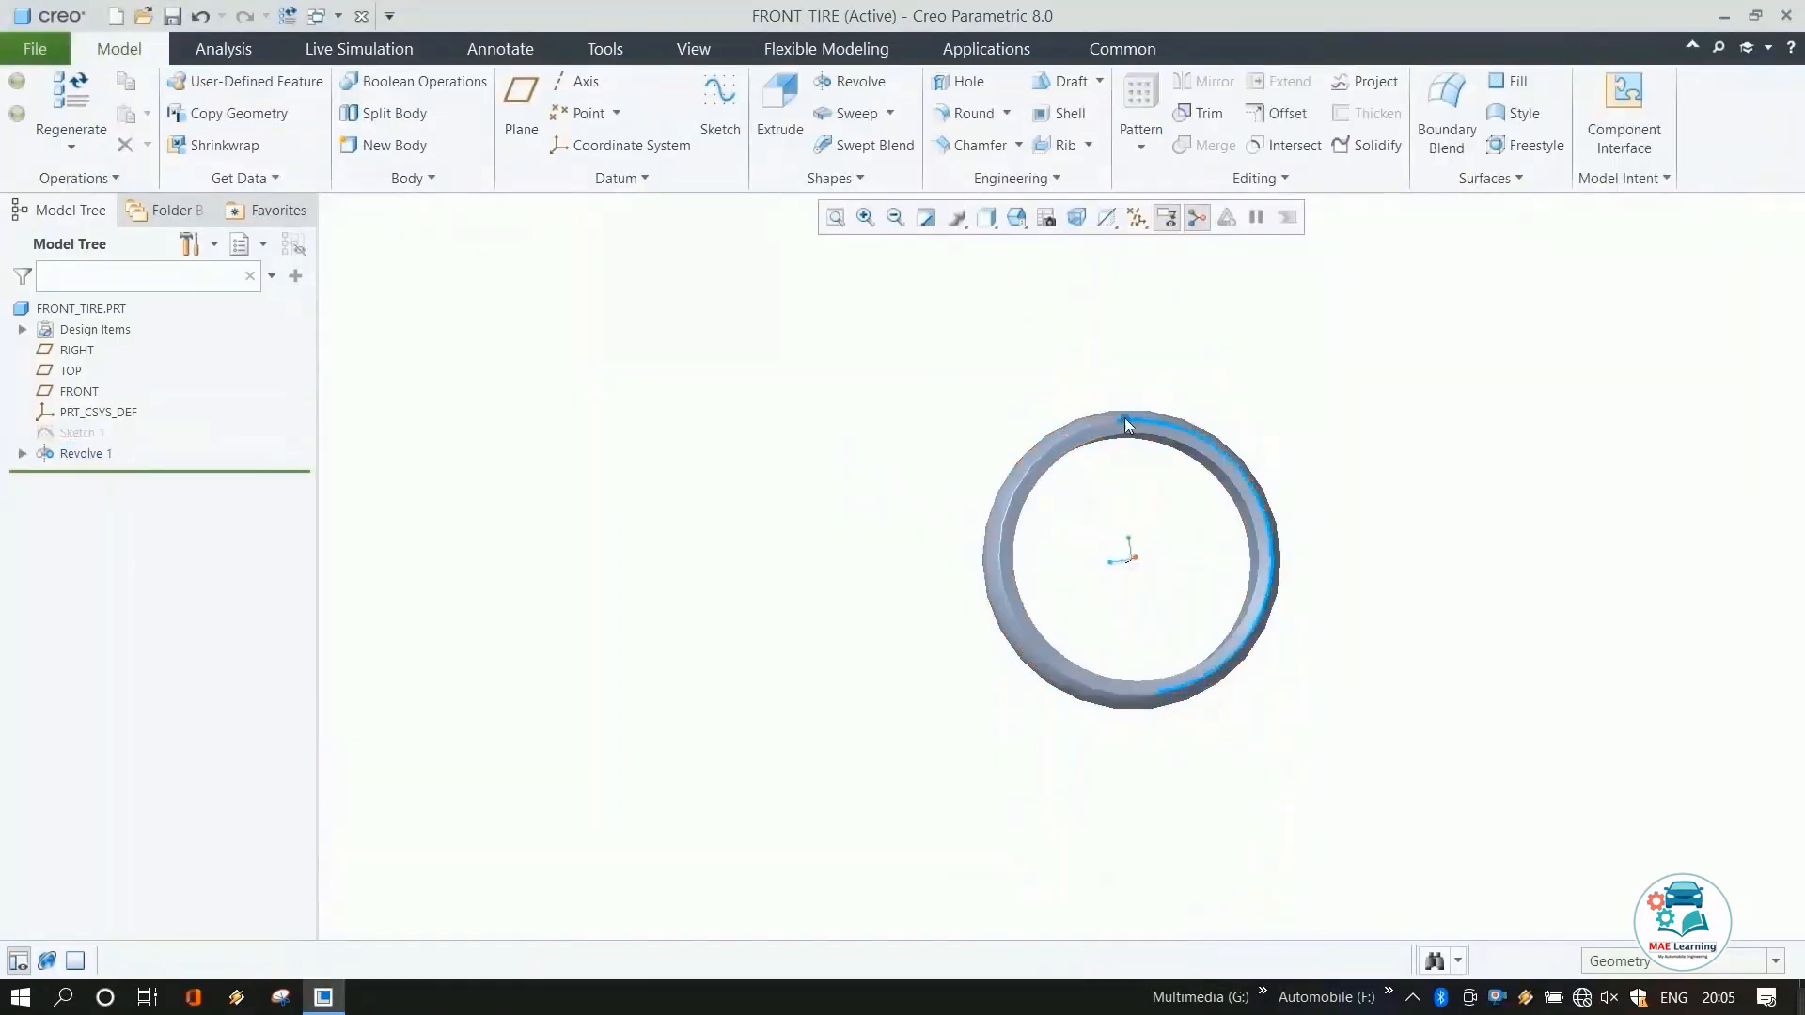
scroll(1125, 548, up, 3)
middle_drag(1137, 753, 1250, 524)
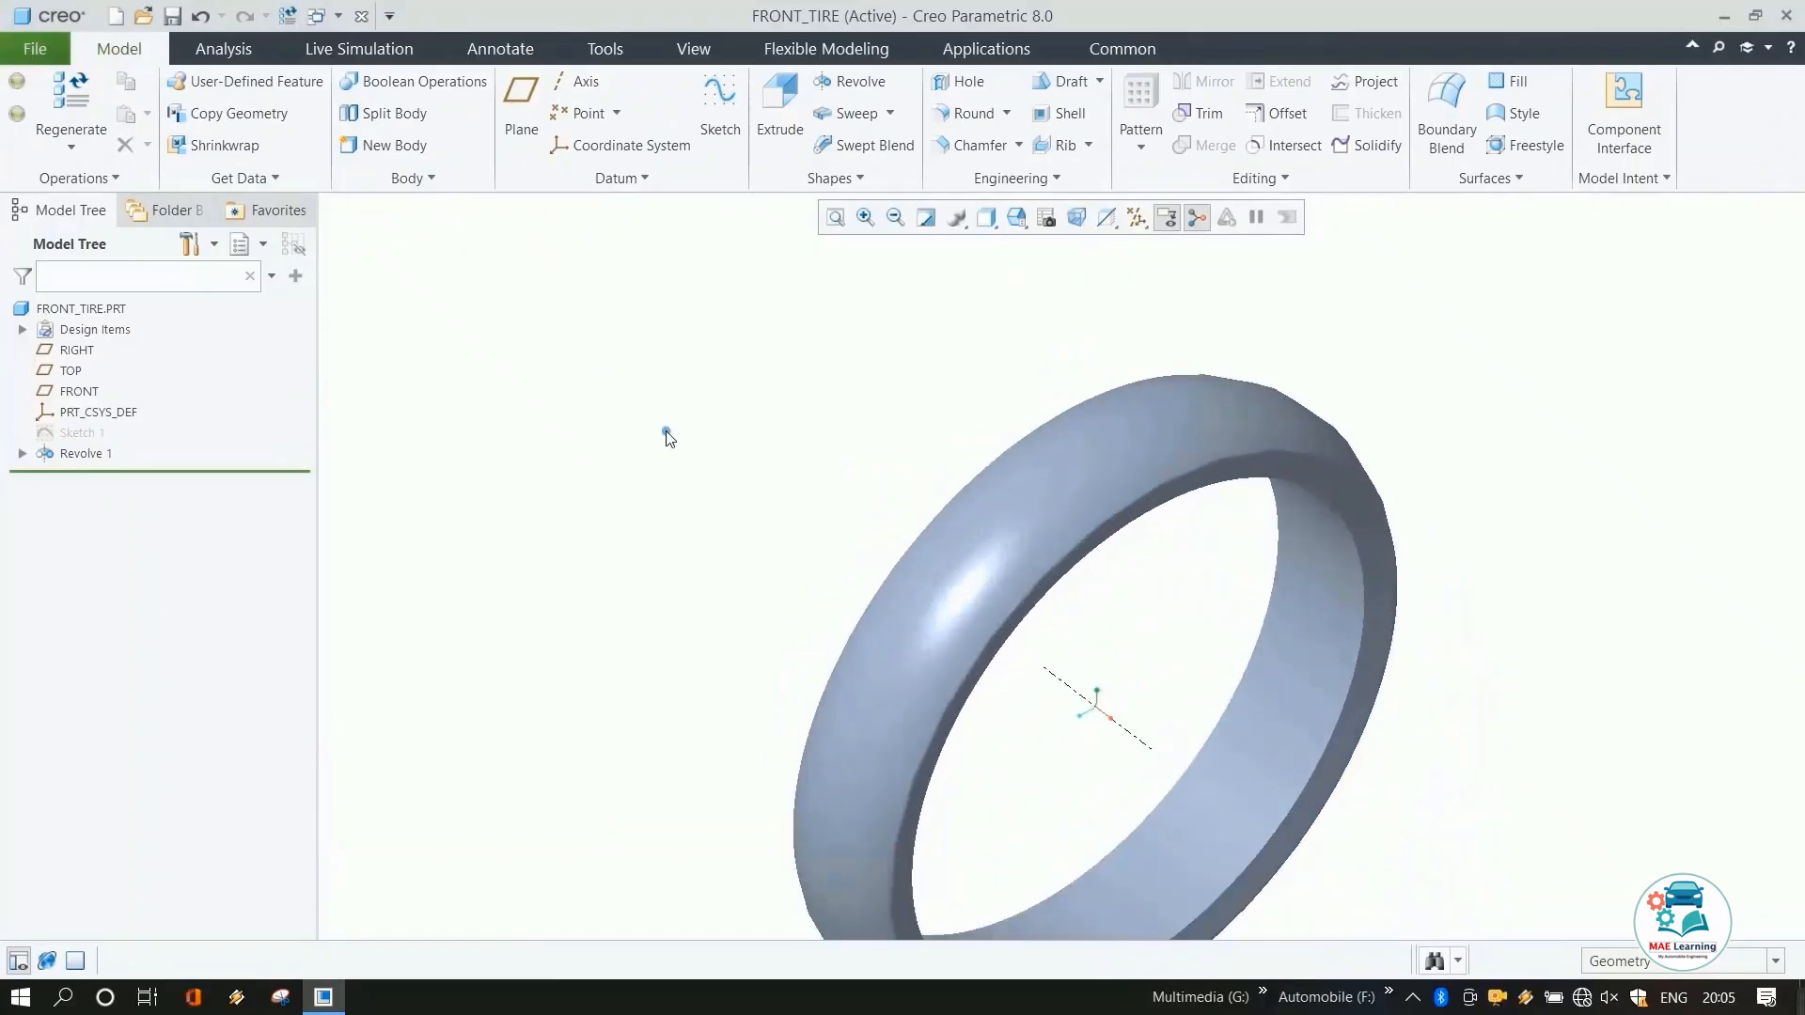
scroll(836, 376, down, 3)
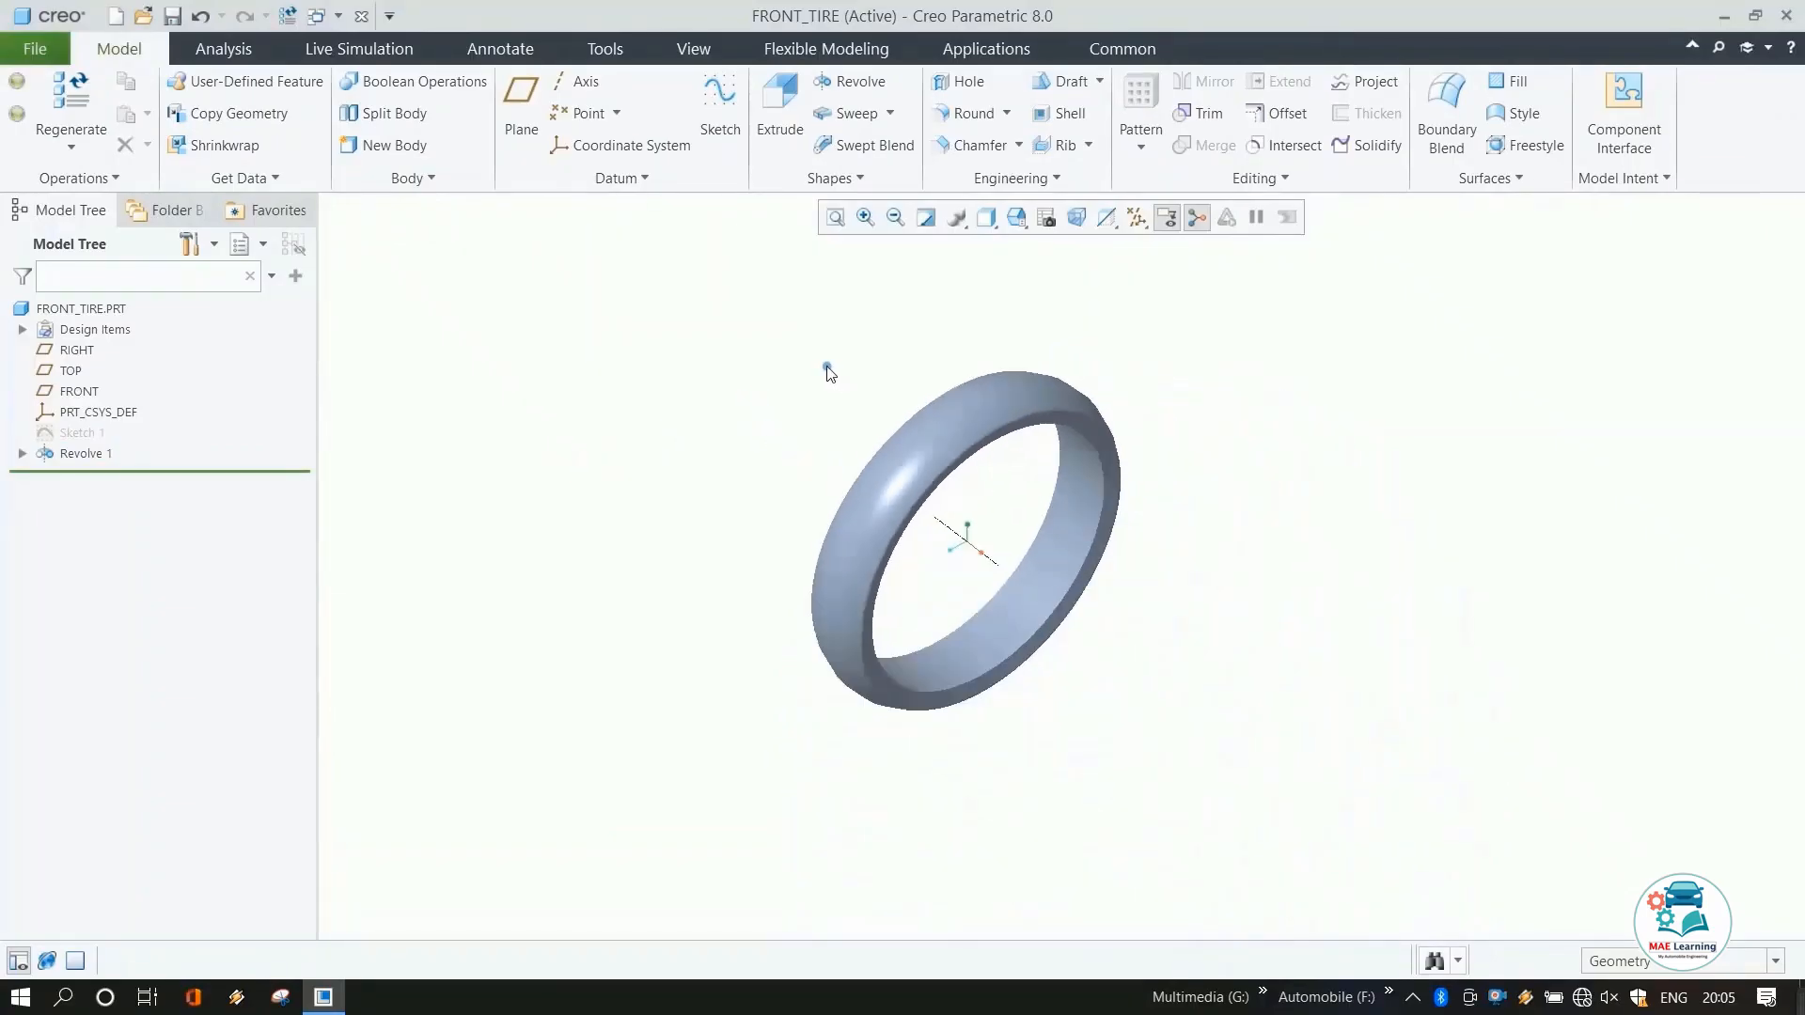
middle_drag(825, 371, 827, 564)
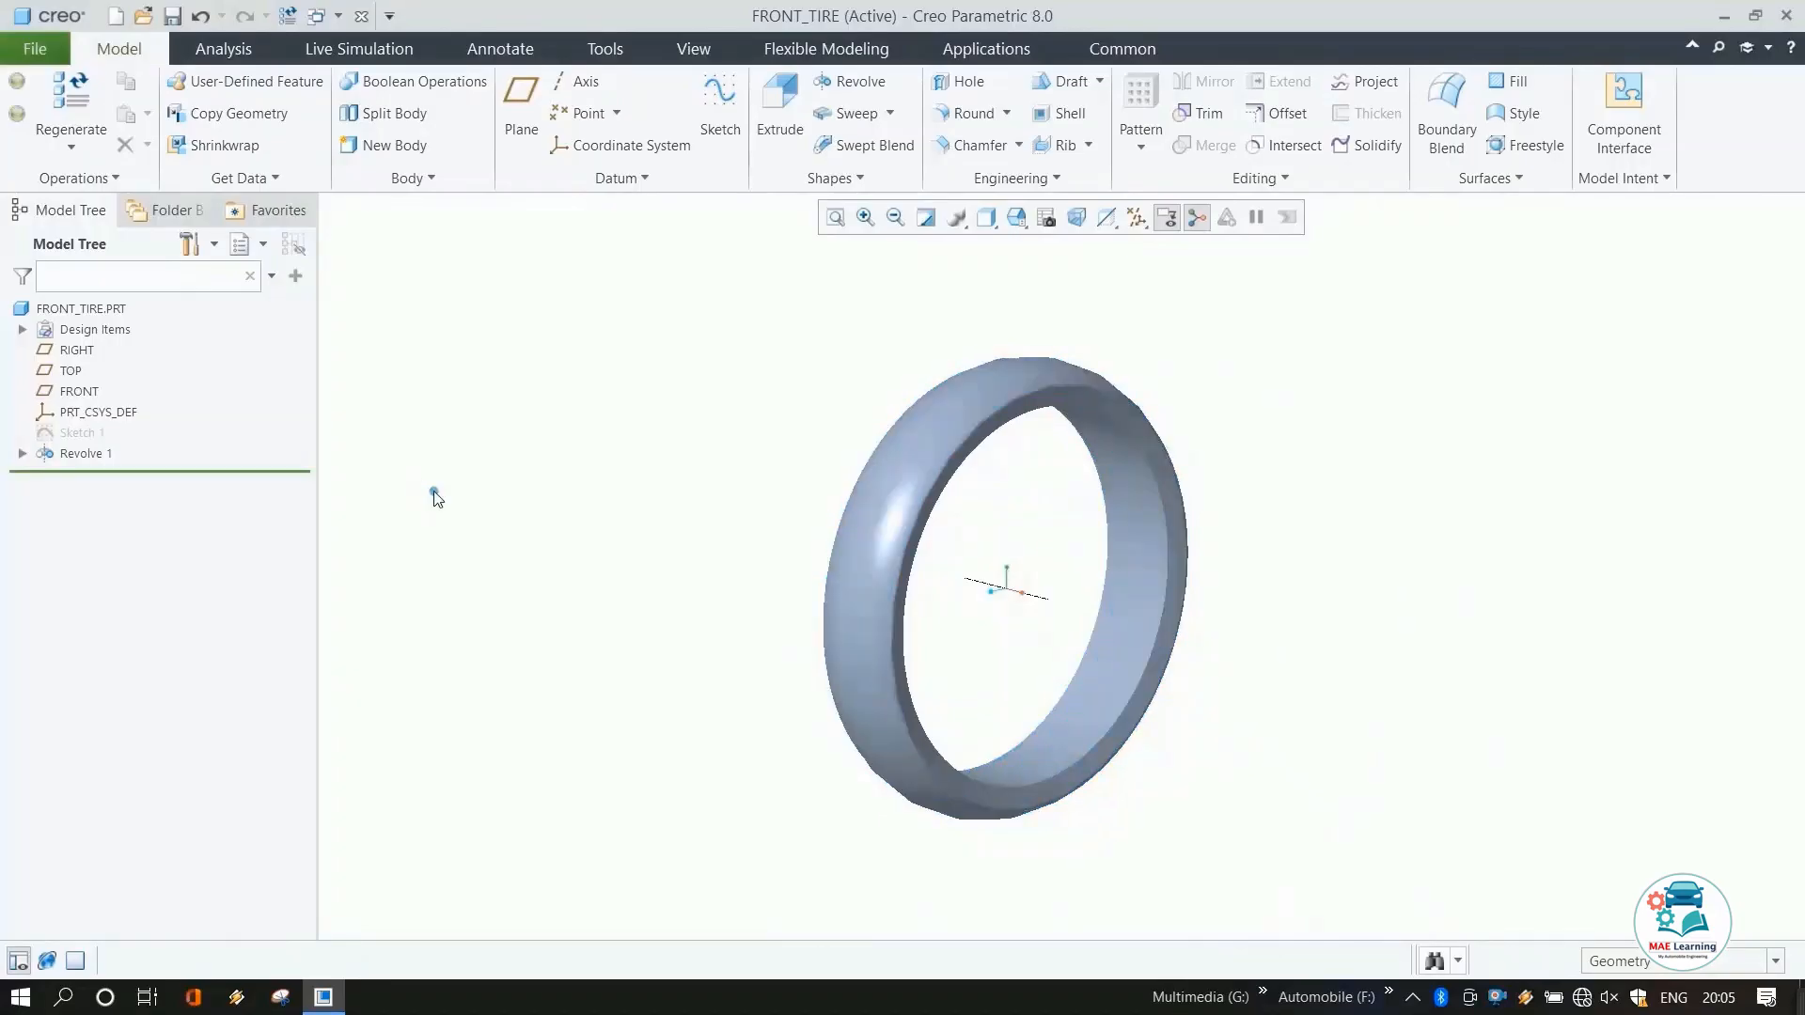
middle_drag(1034, 489, 1114, 540)
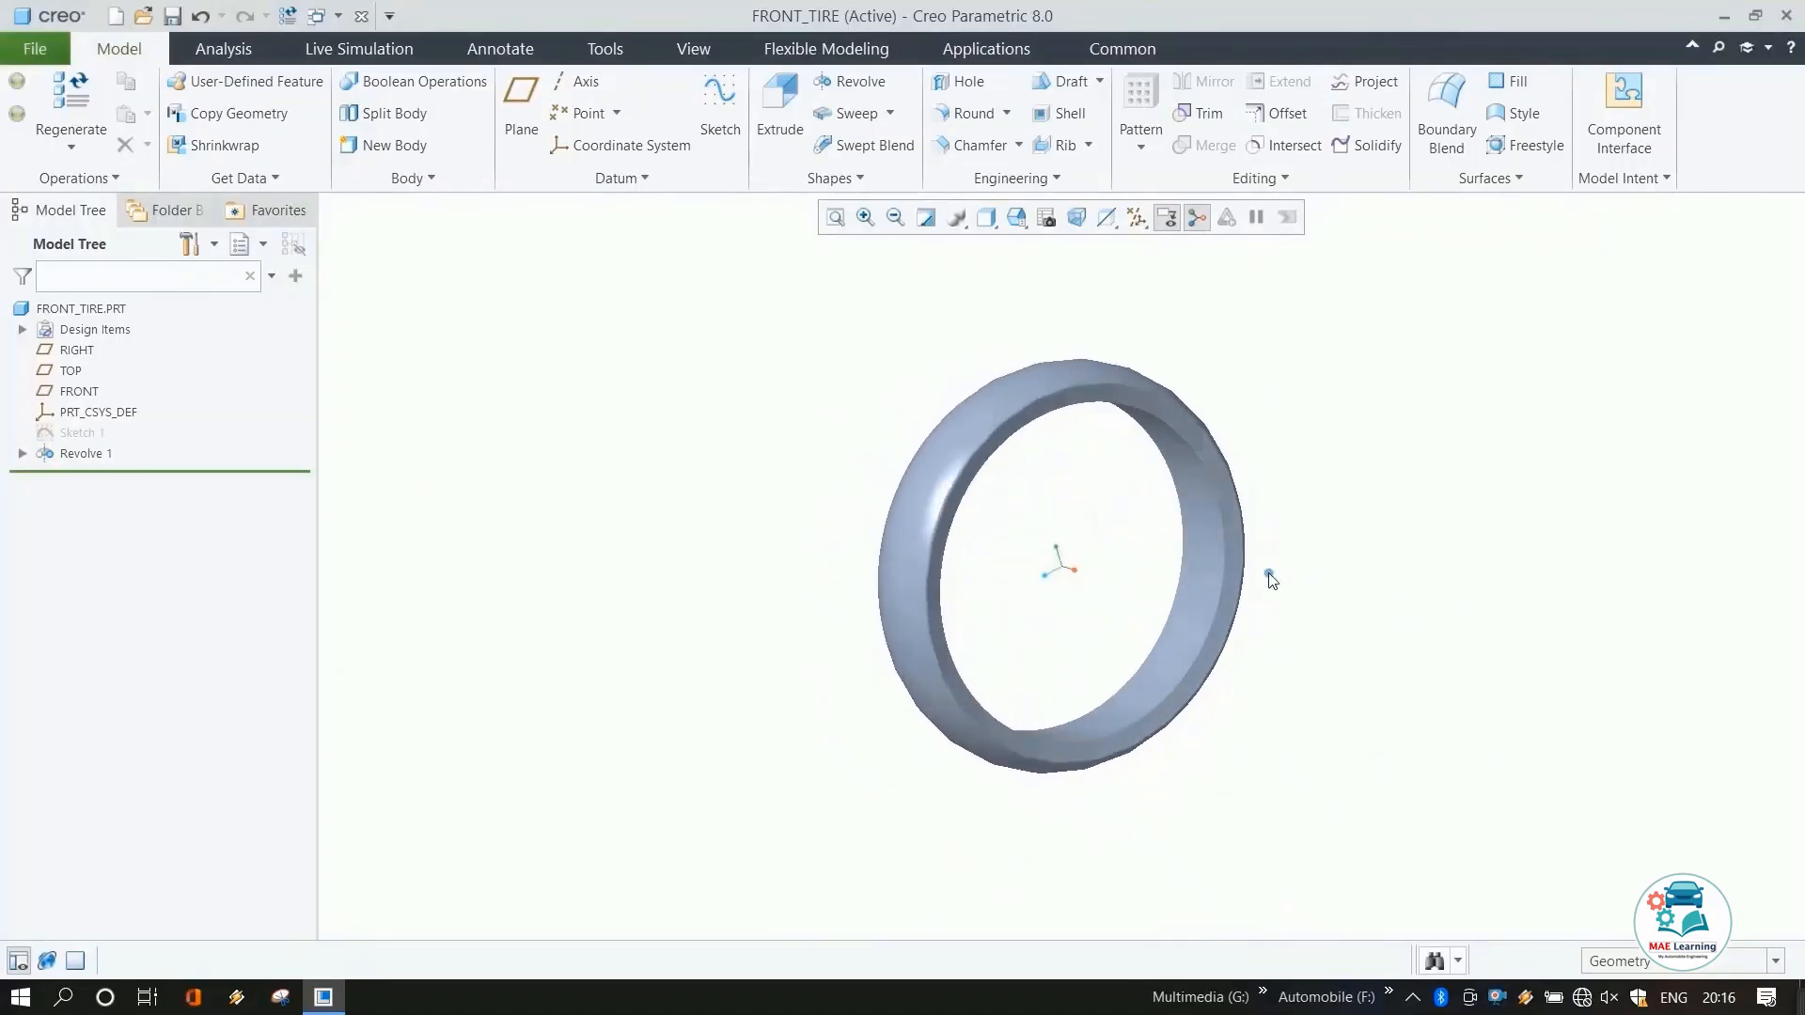
Start a new sketch on the FRONT datum plane and orient it parallel to the screen.
click(75, 350)
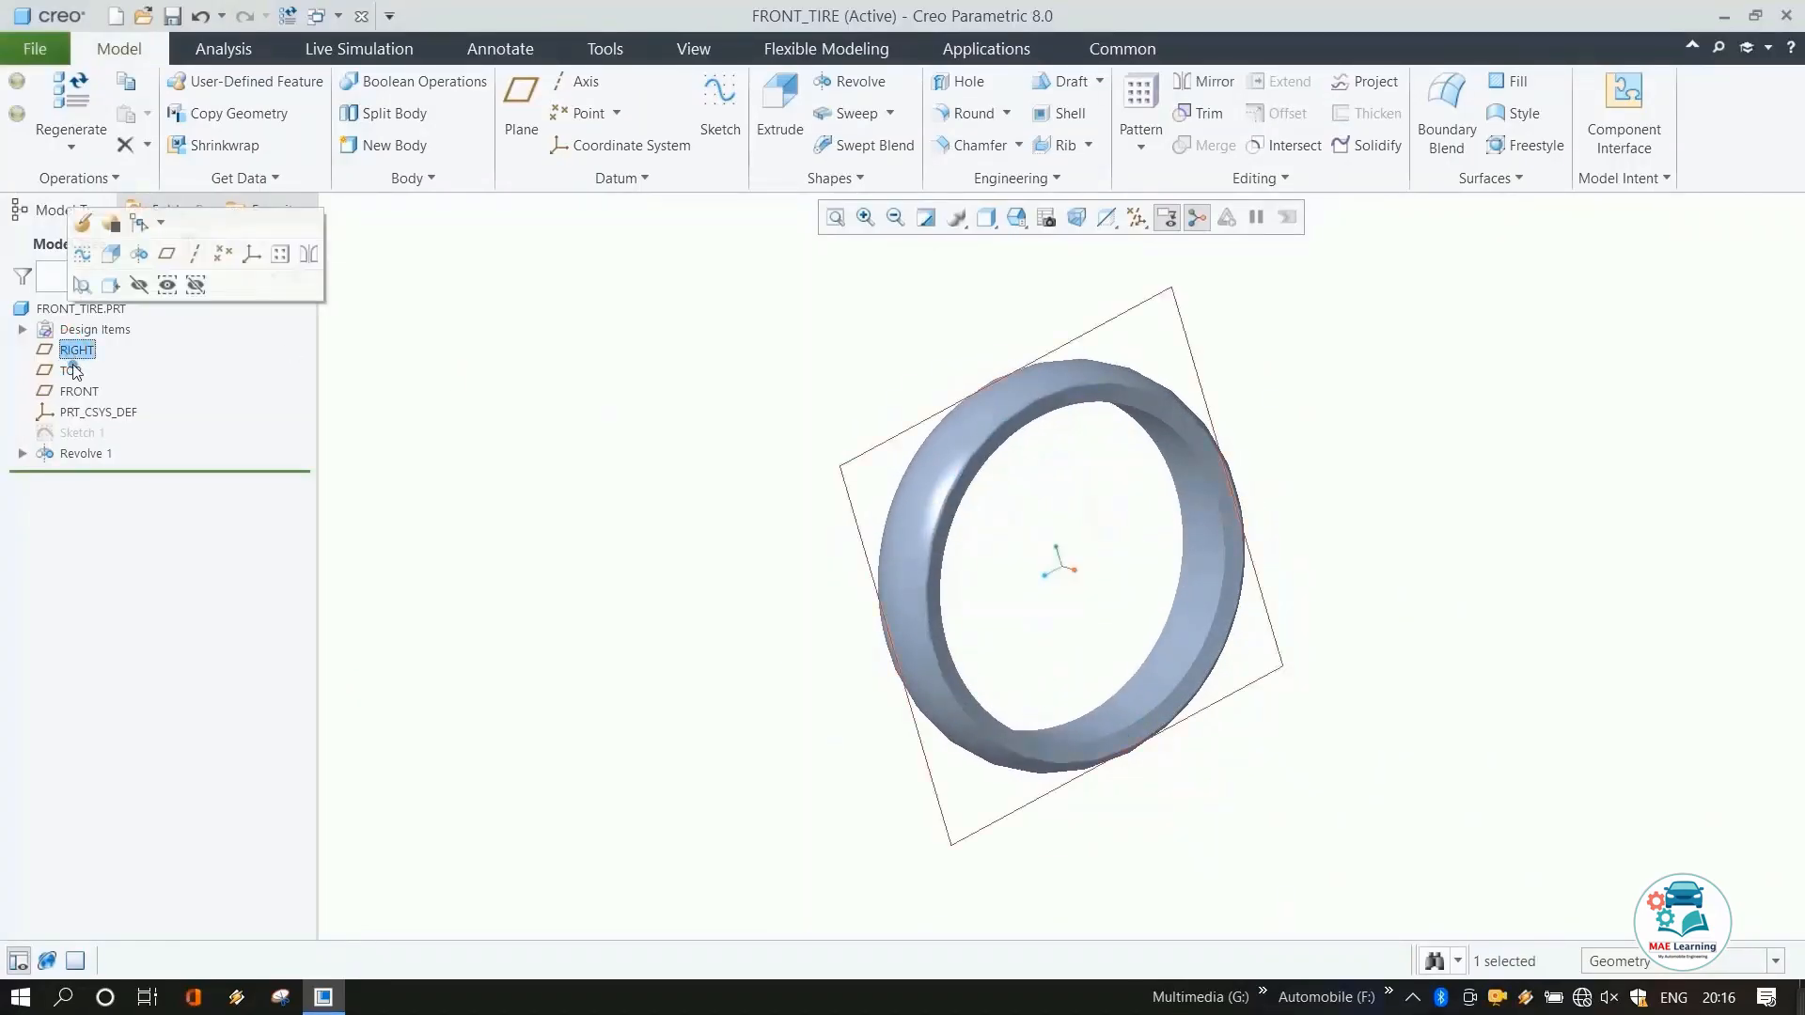
click(527, 488)
click(79, 392)
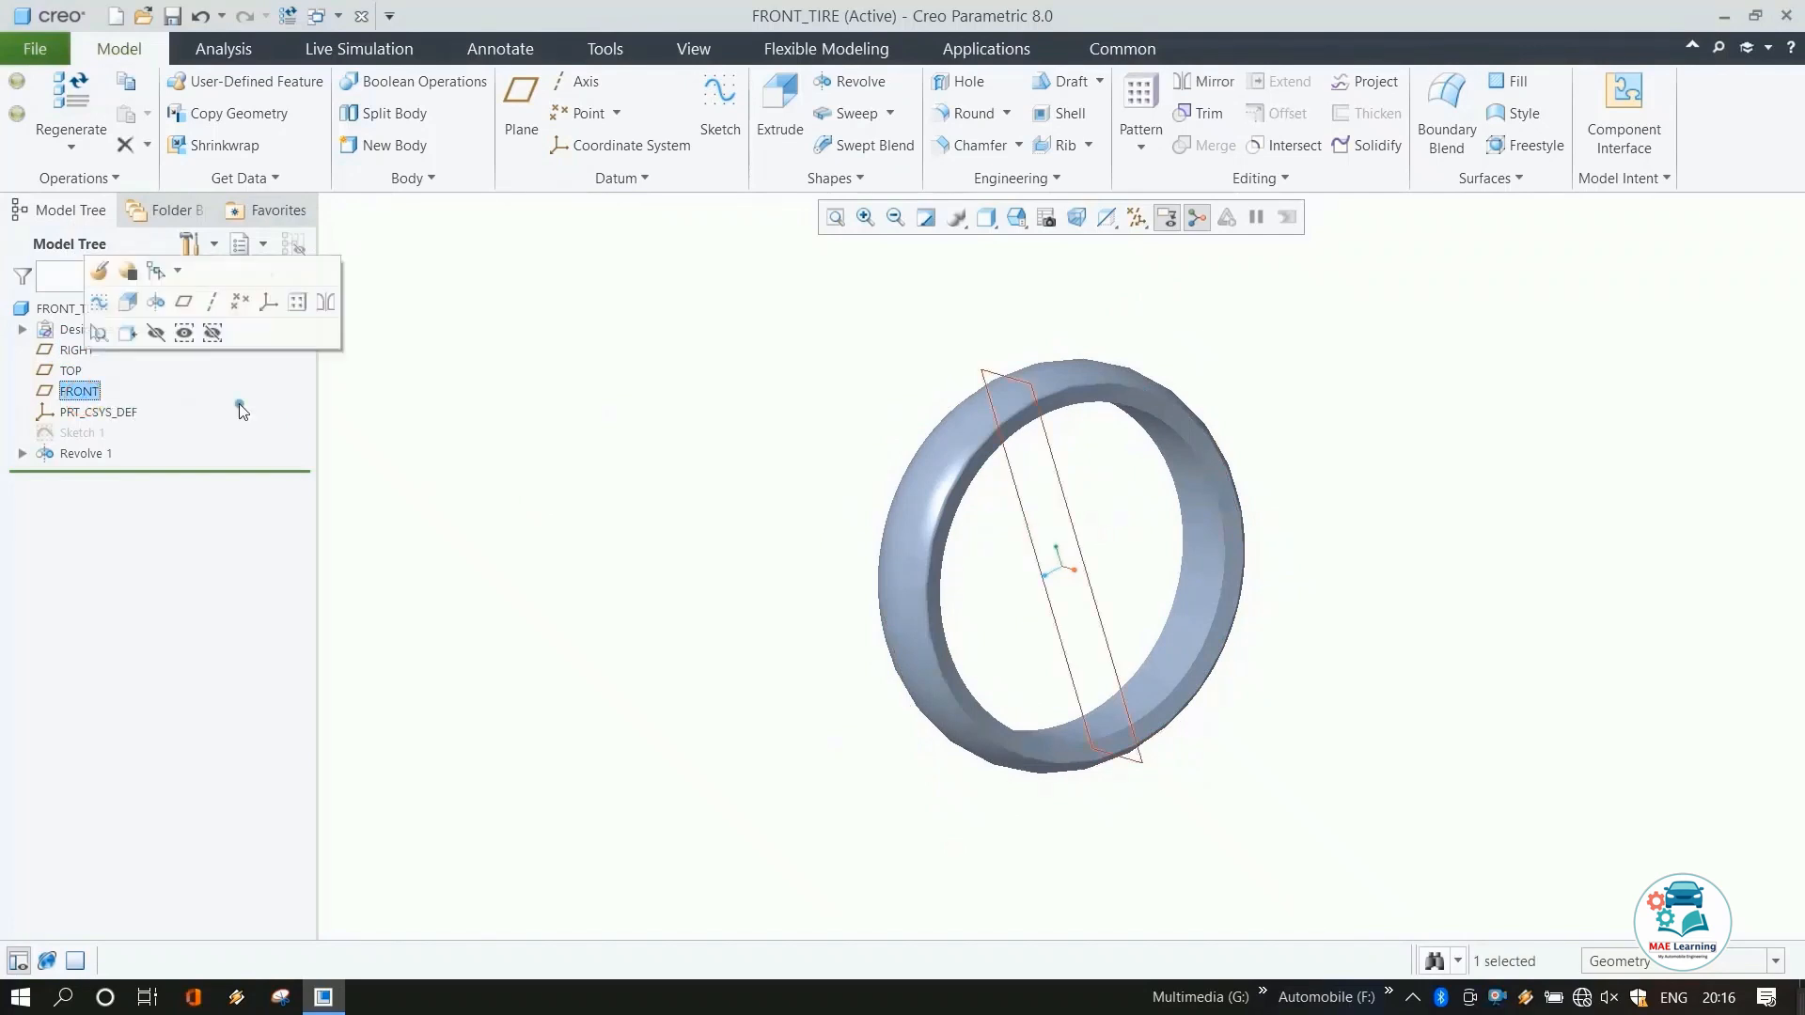
click(720, 103)
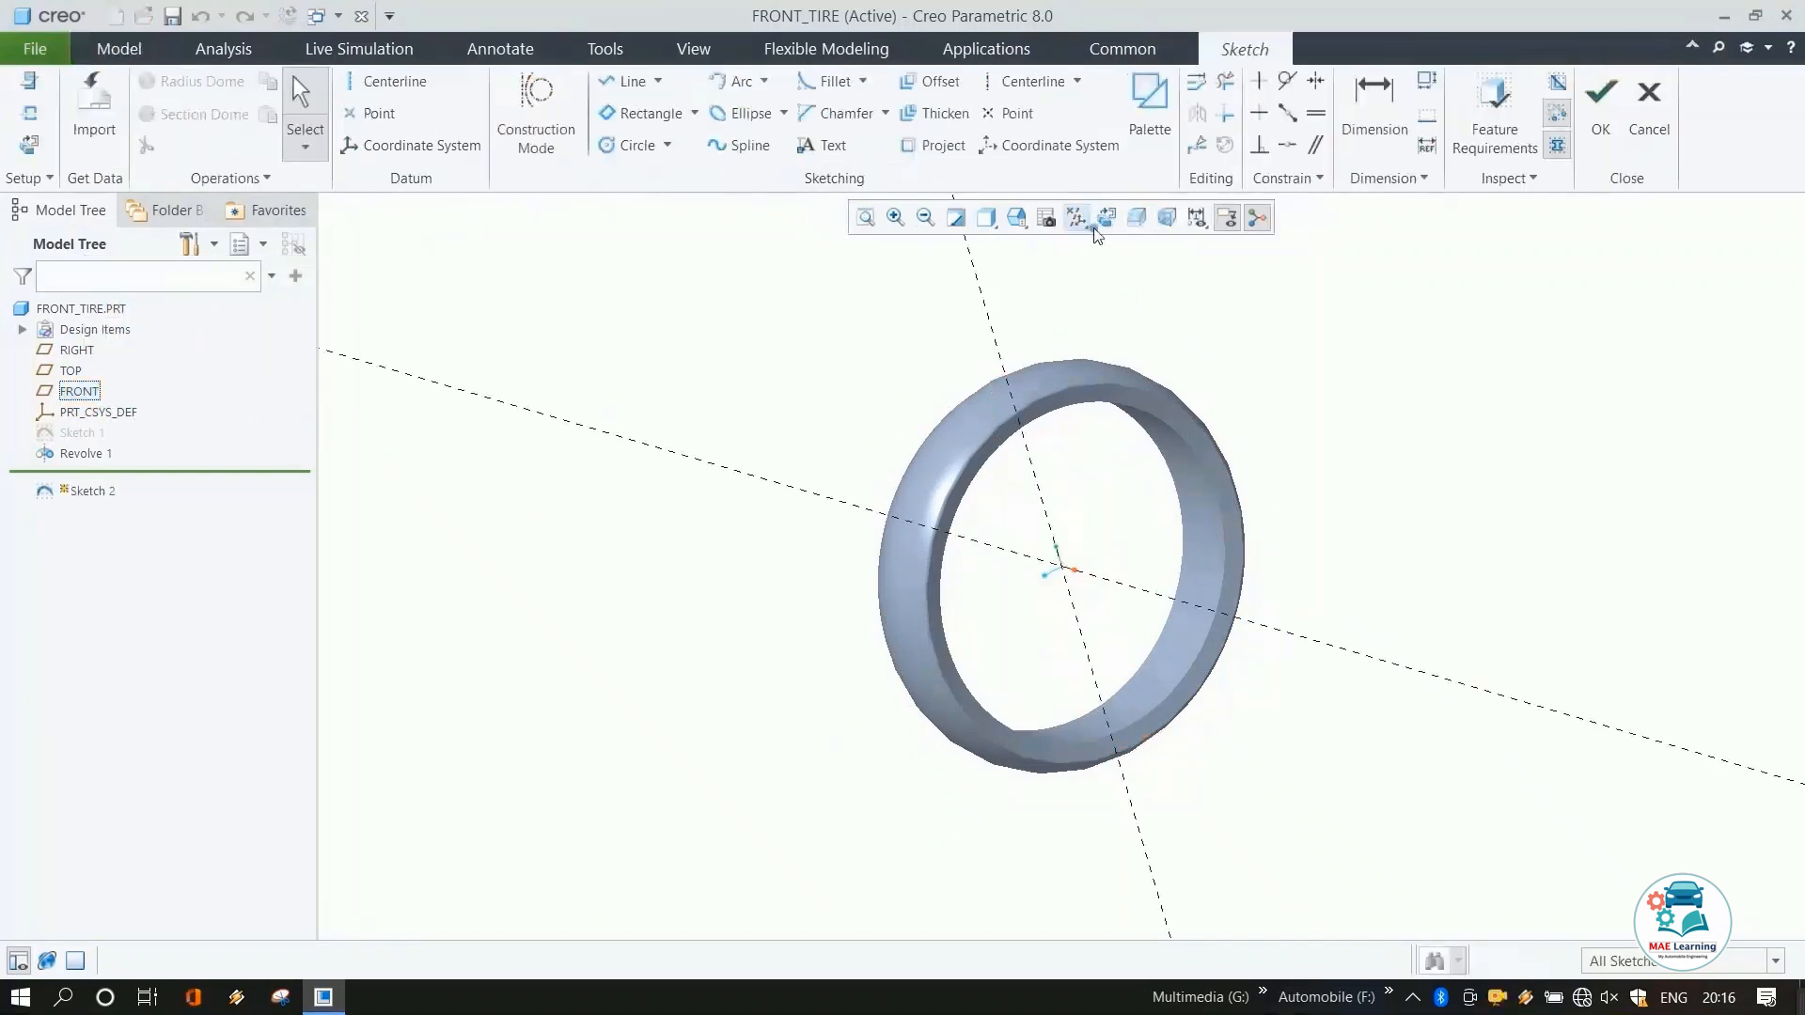
click(1077, 220)
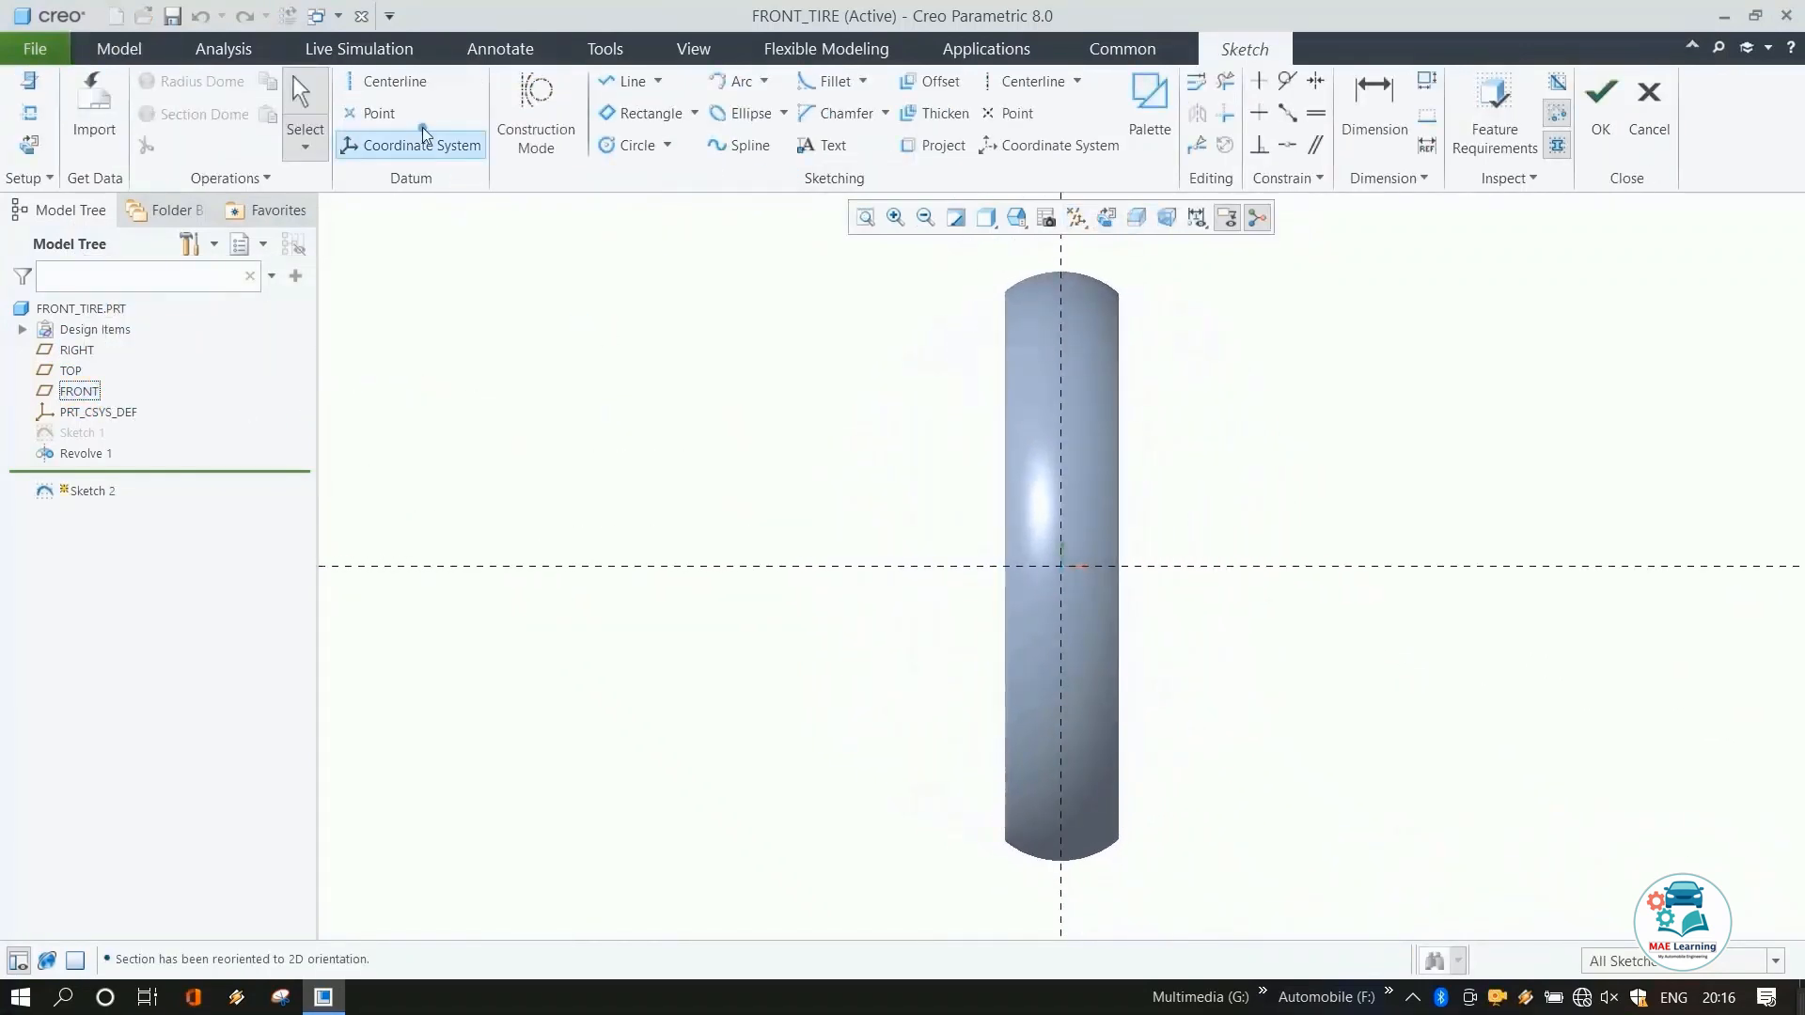
Draw a horizontal centerline through the sketch origin.
click(395, 81)
click(1060, 565)
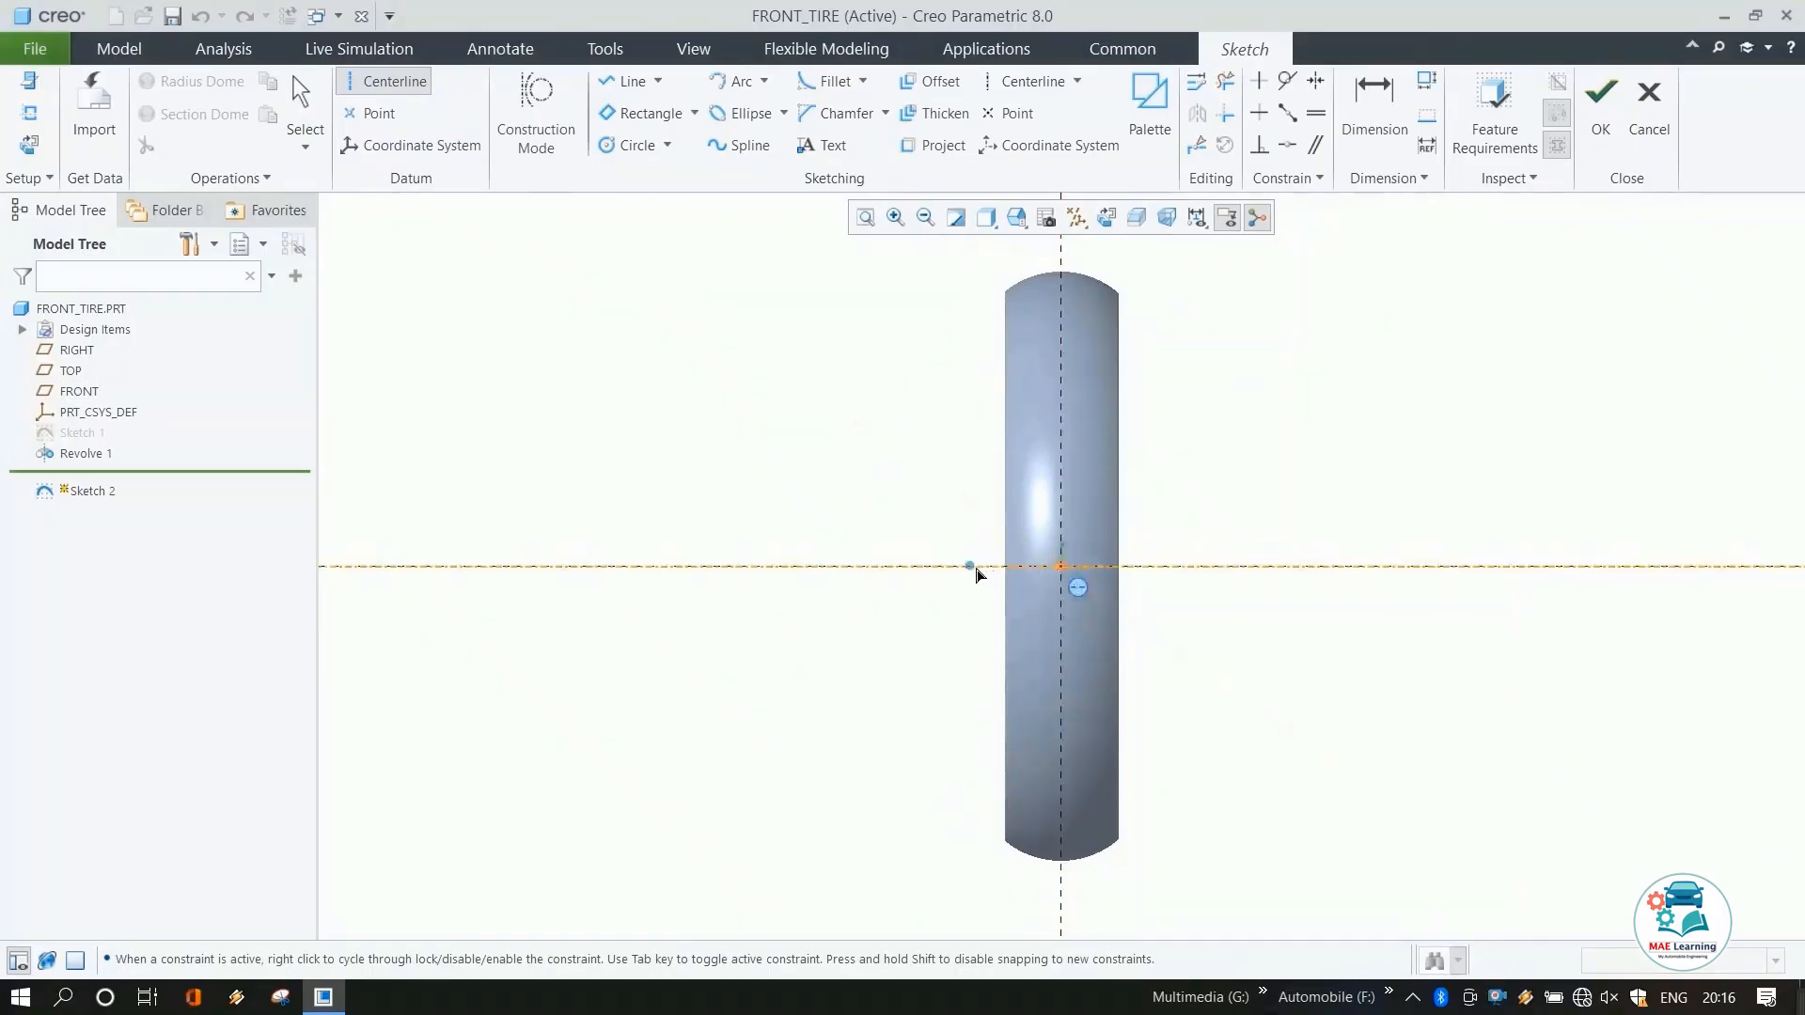
click(976, 575)
middle_click(781, 475)
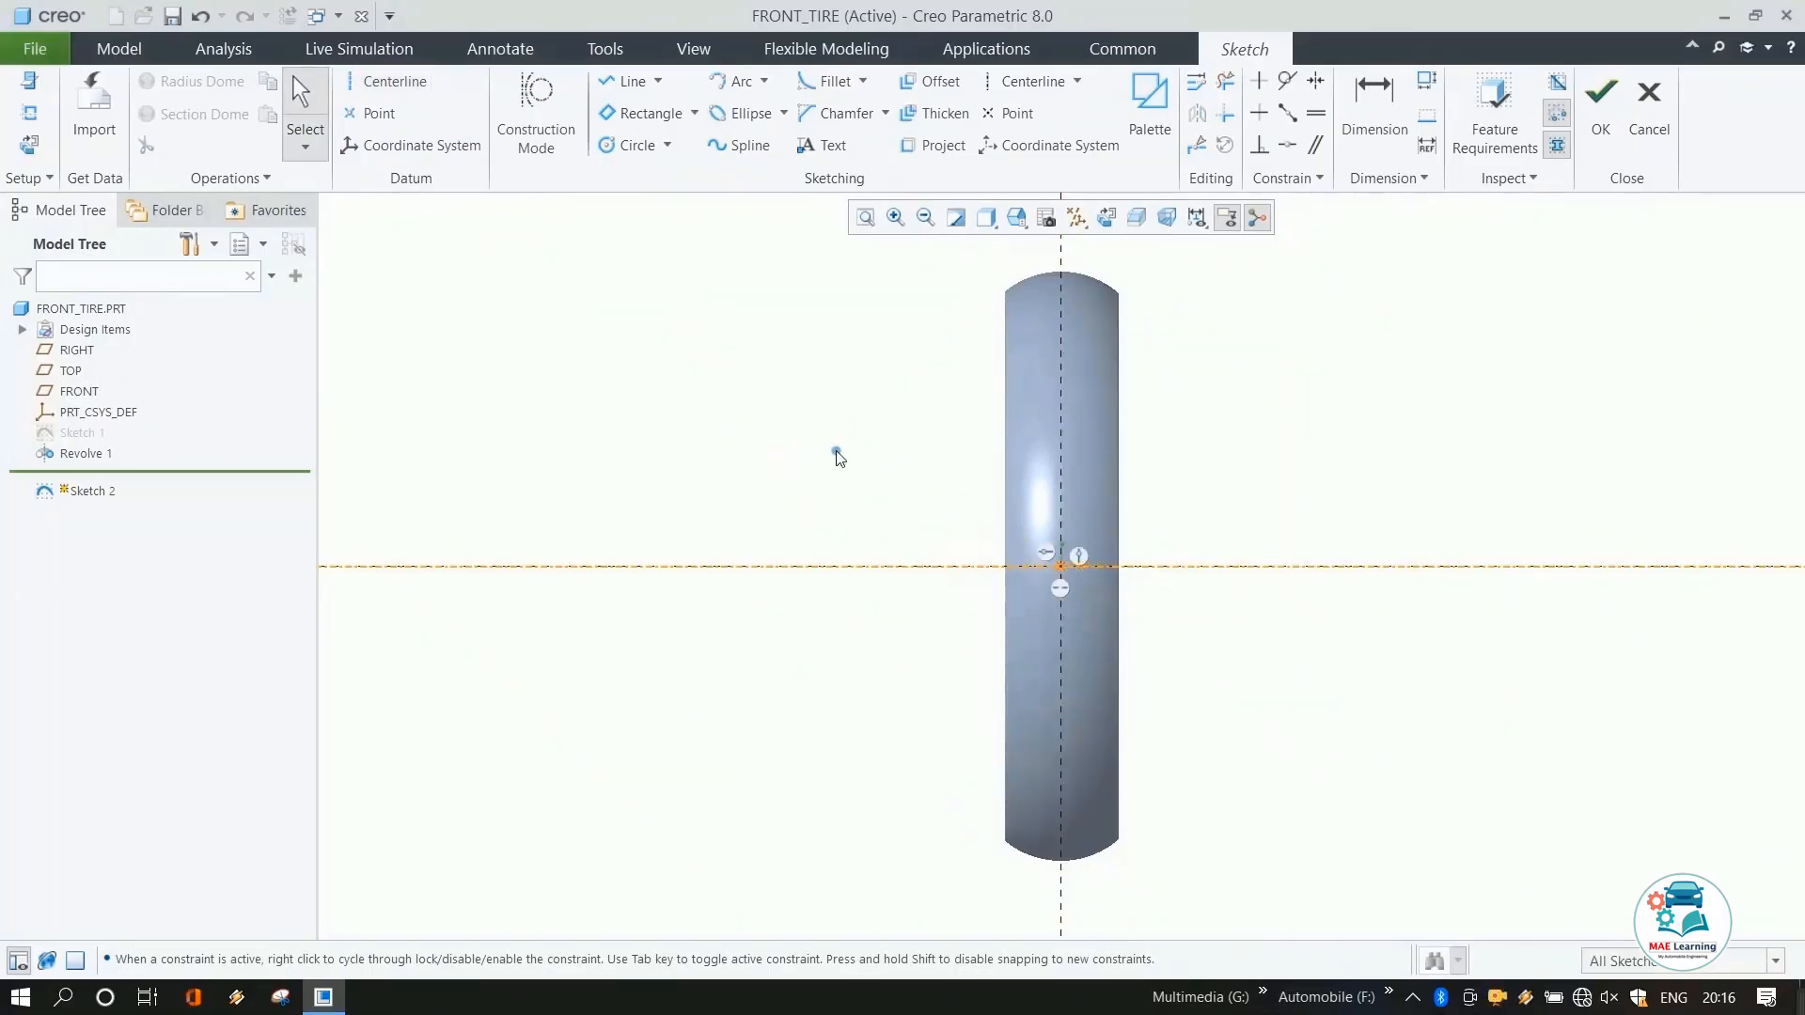
Add the tire's top silhouette edge as a sketch reference.
right_click(1162, 266)
click(1211, 343)
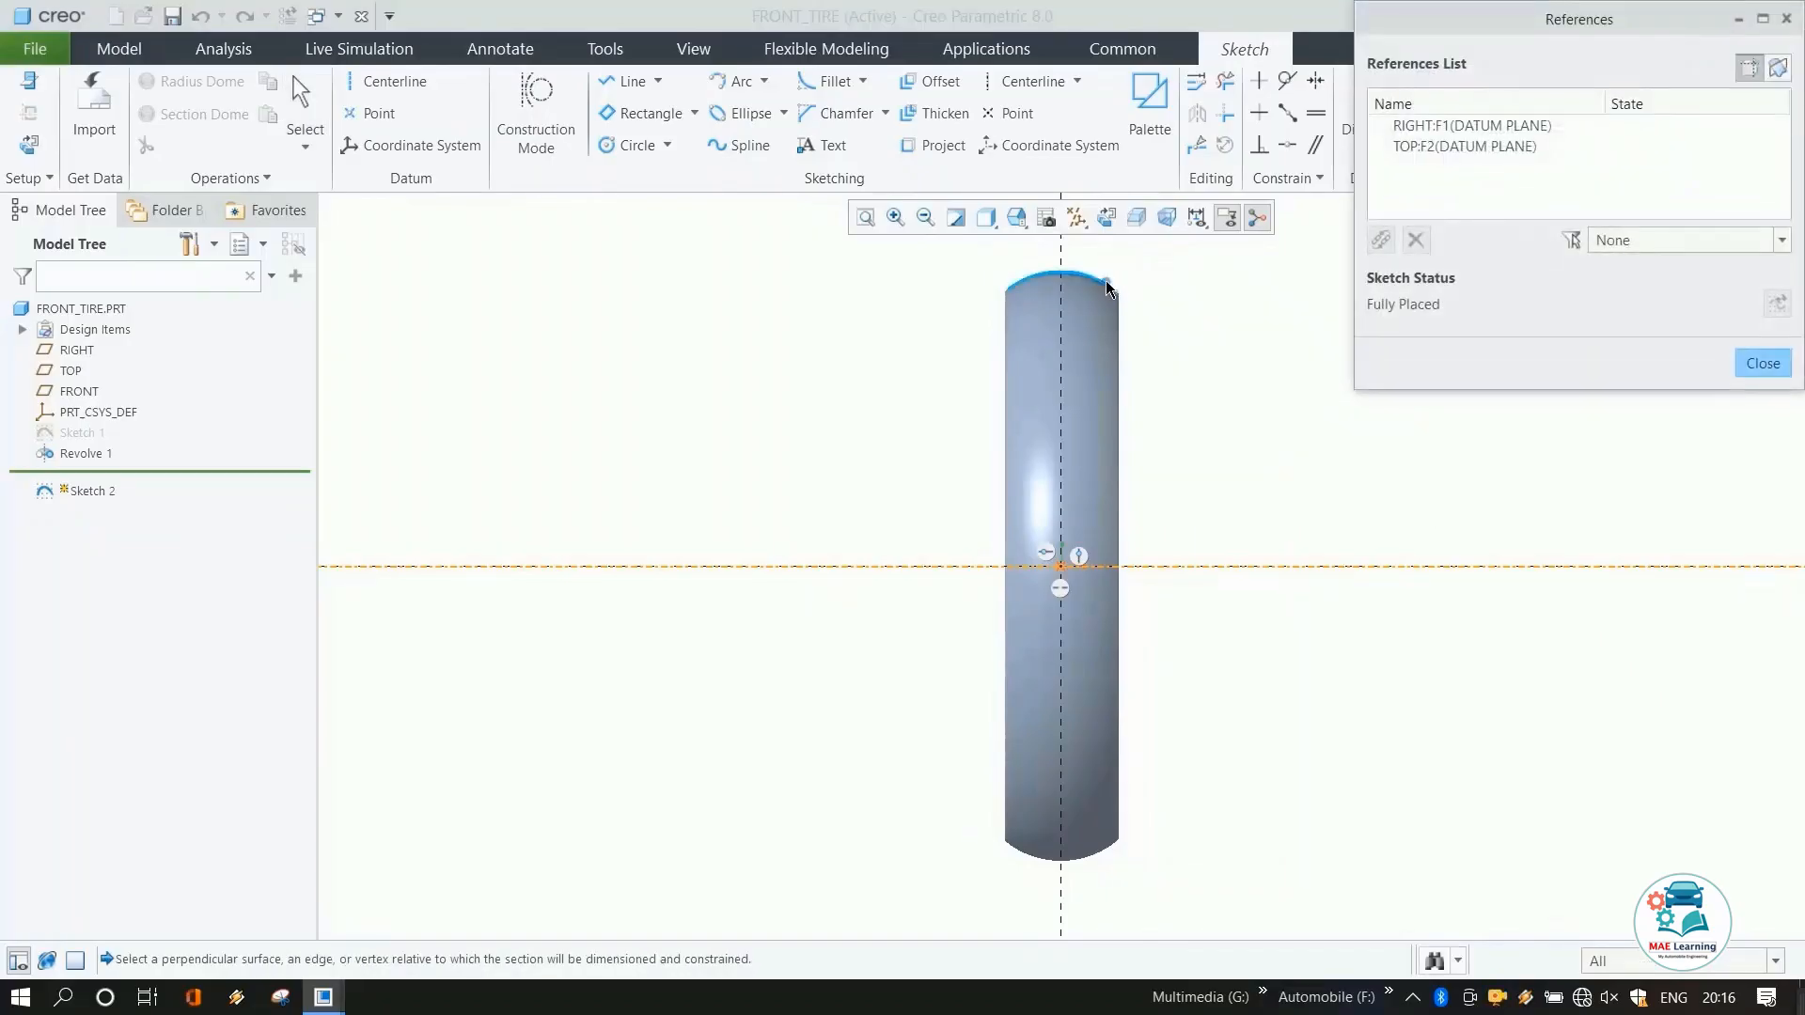
click(1108, 288)
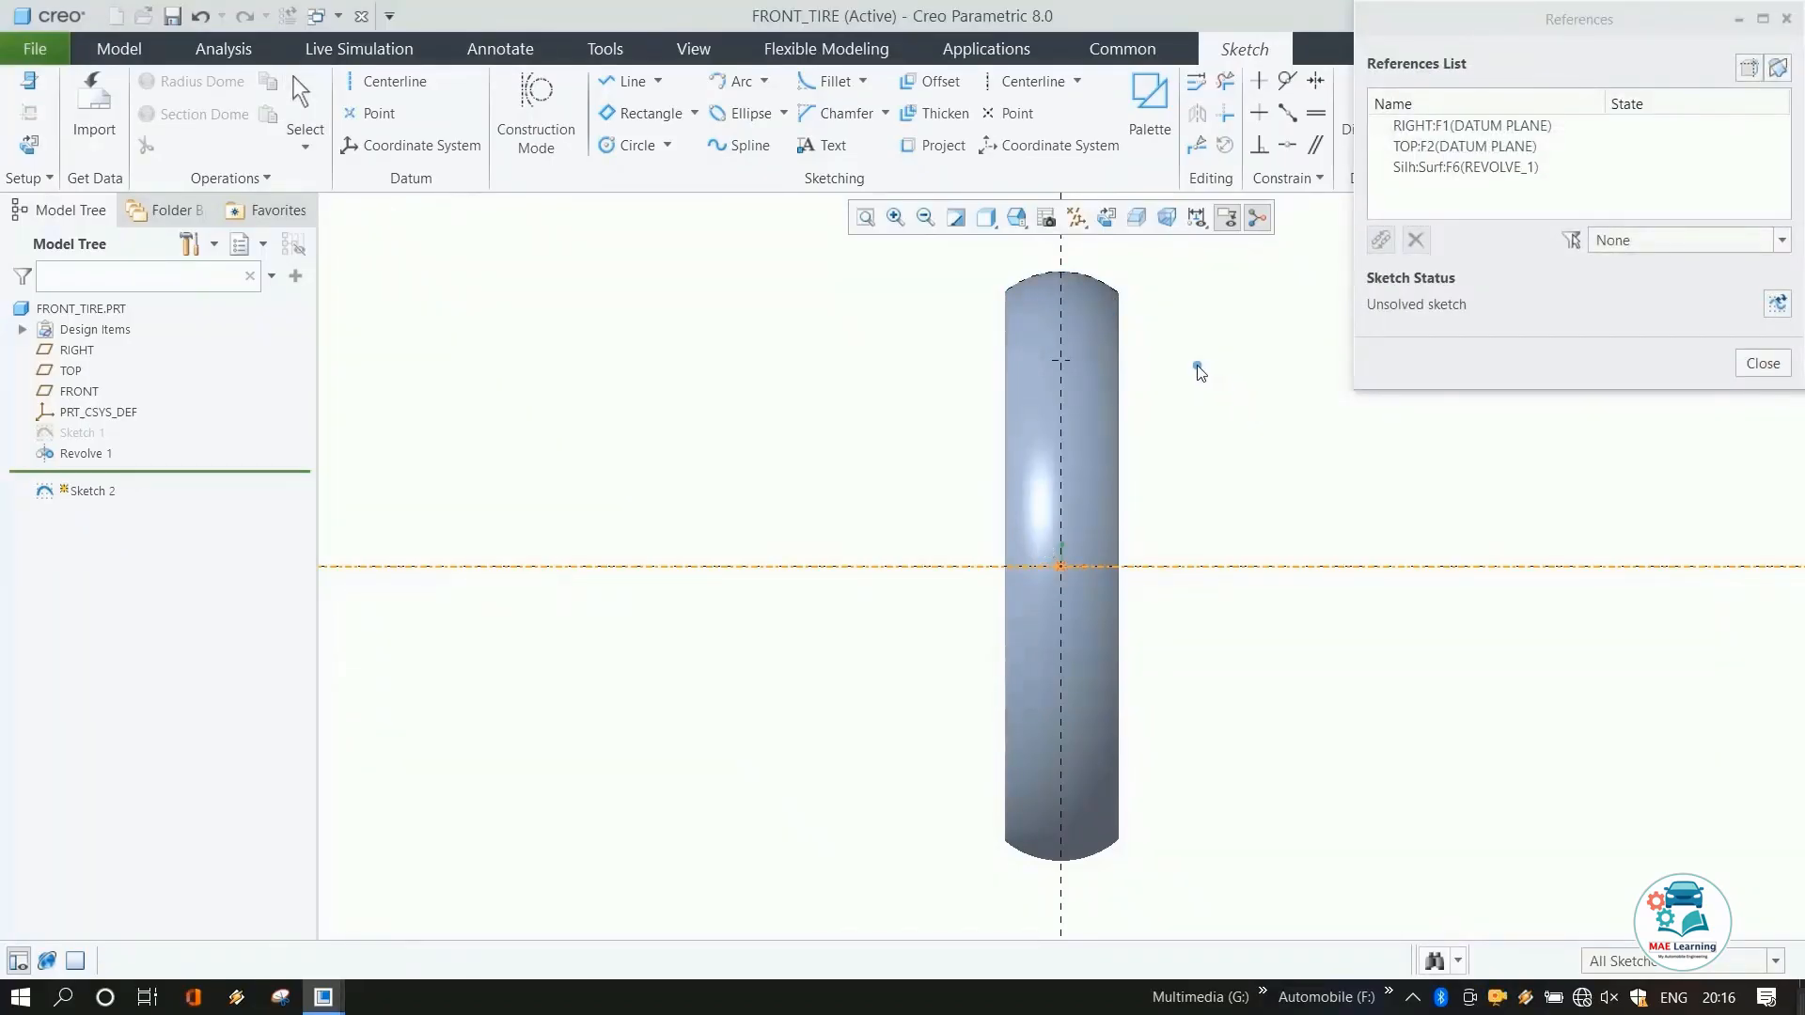
middle_click(1277, 327)
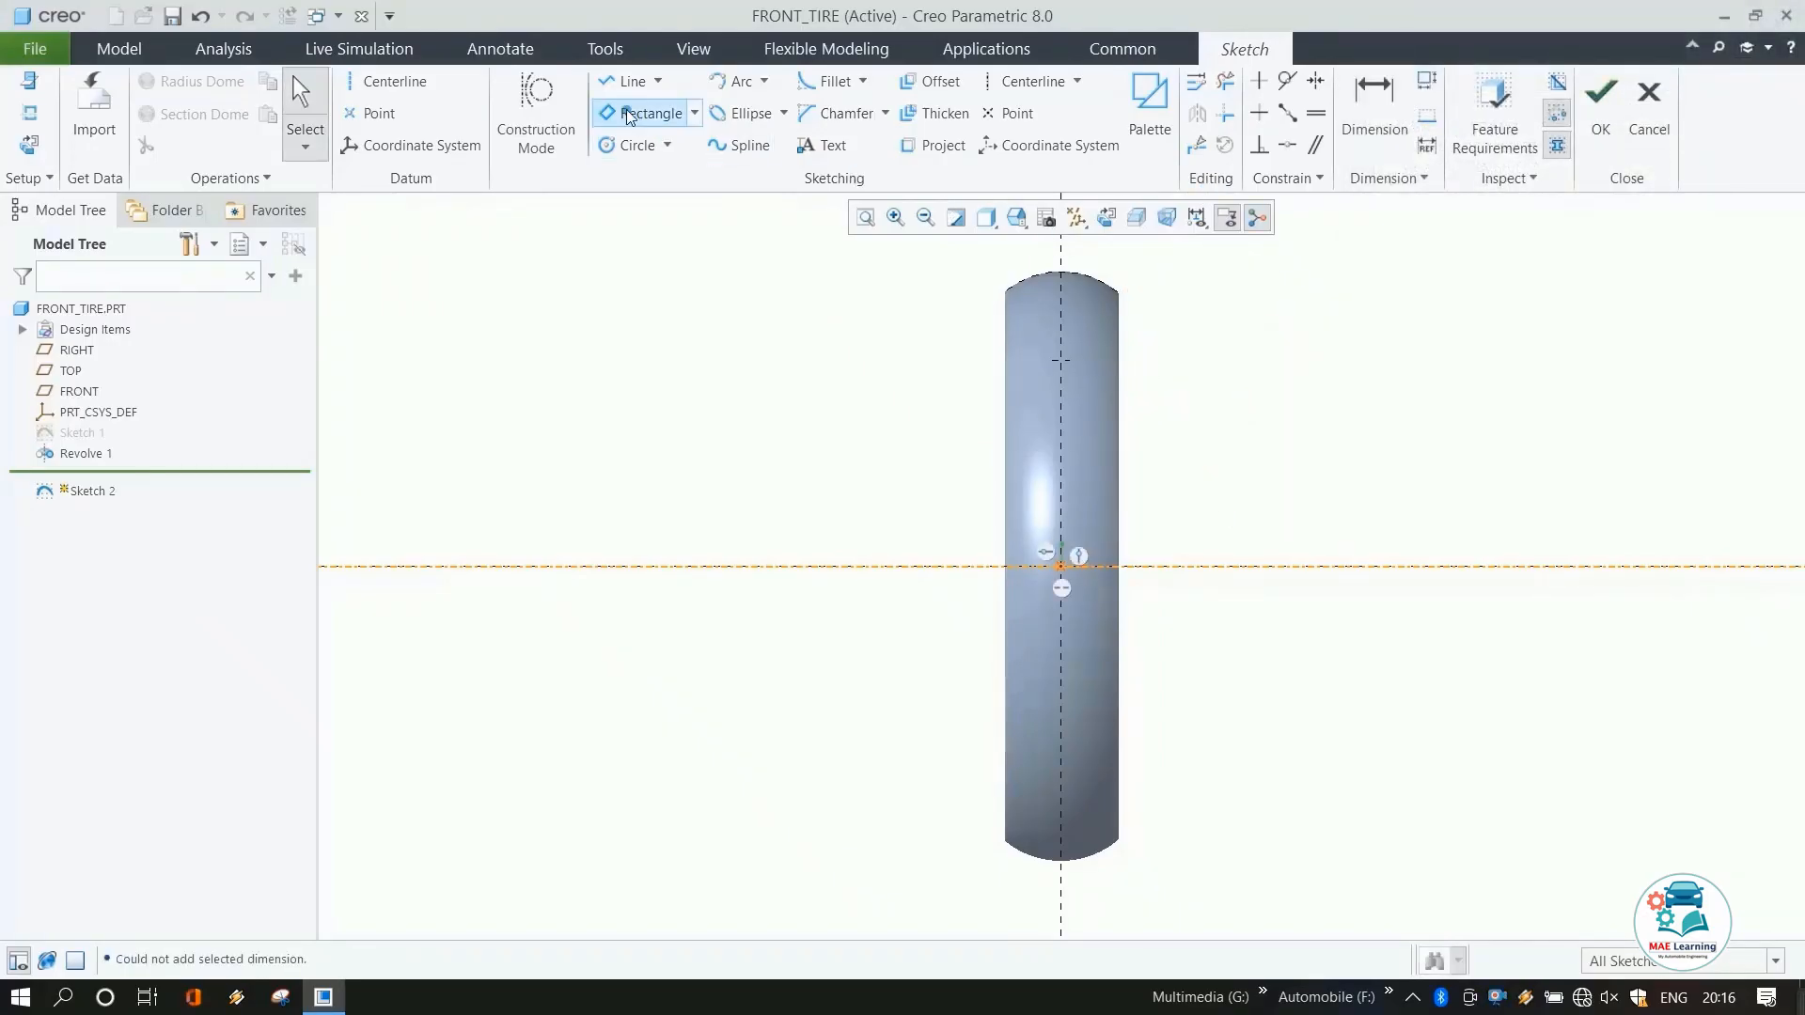
Draw a three-point arc across the top of the tire, radius about 200 mm.
click(733, 81)
scroll(1170, 281, up, 4)
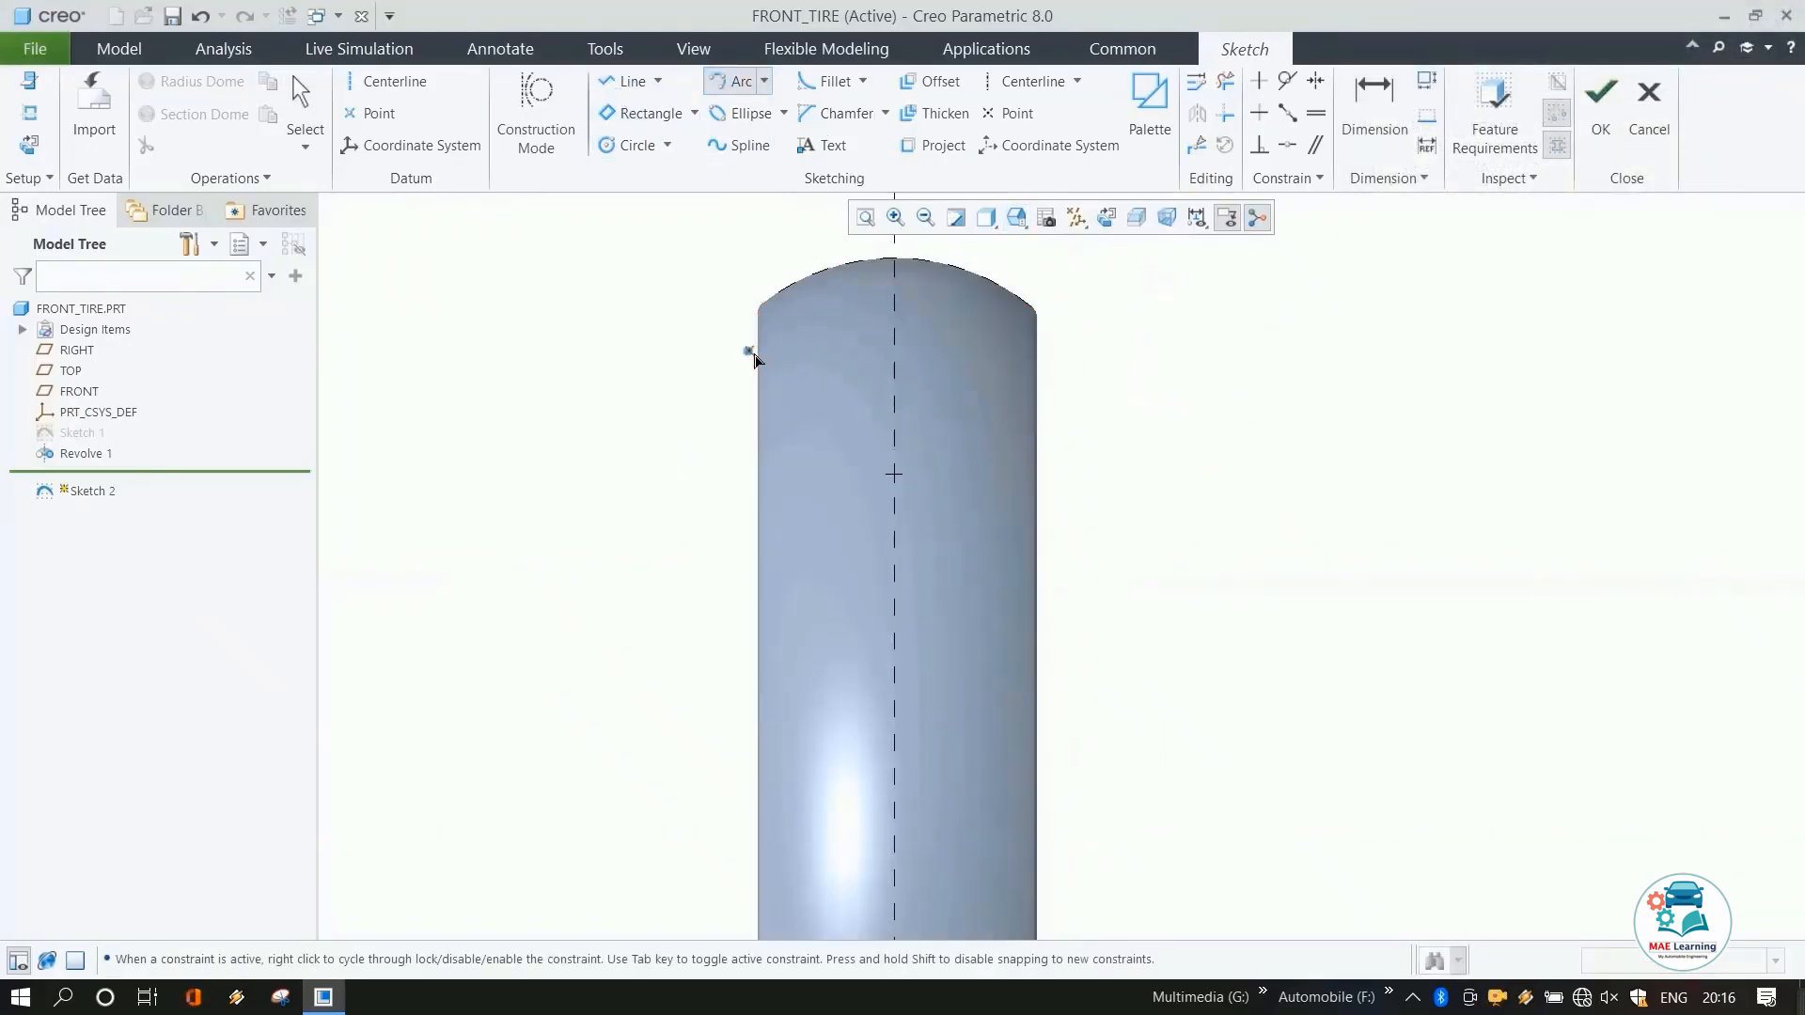
click(722, 357)
click(1078, 361)
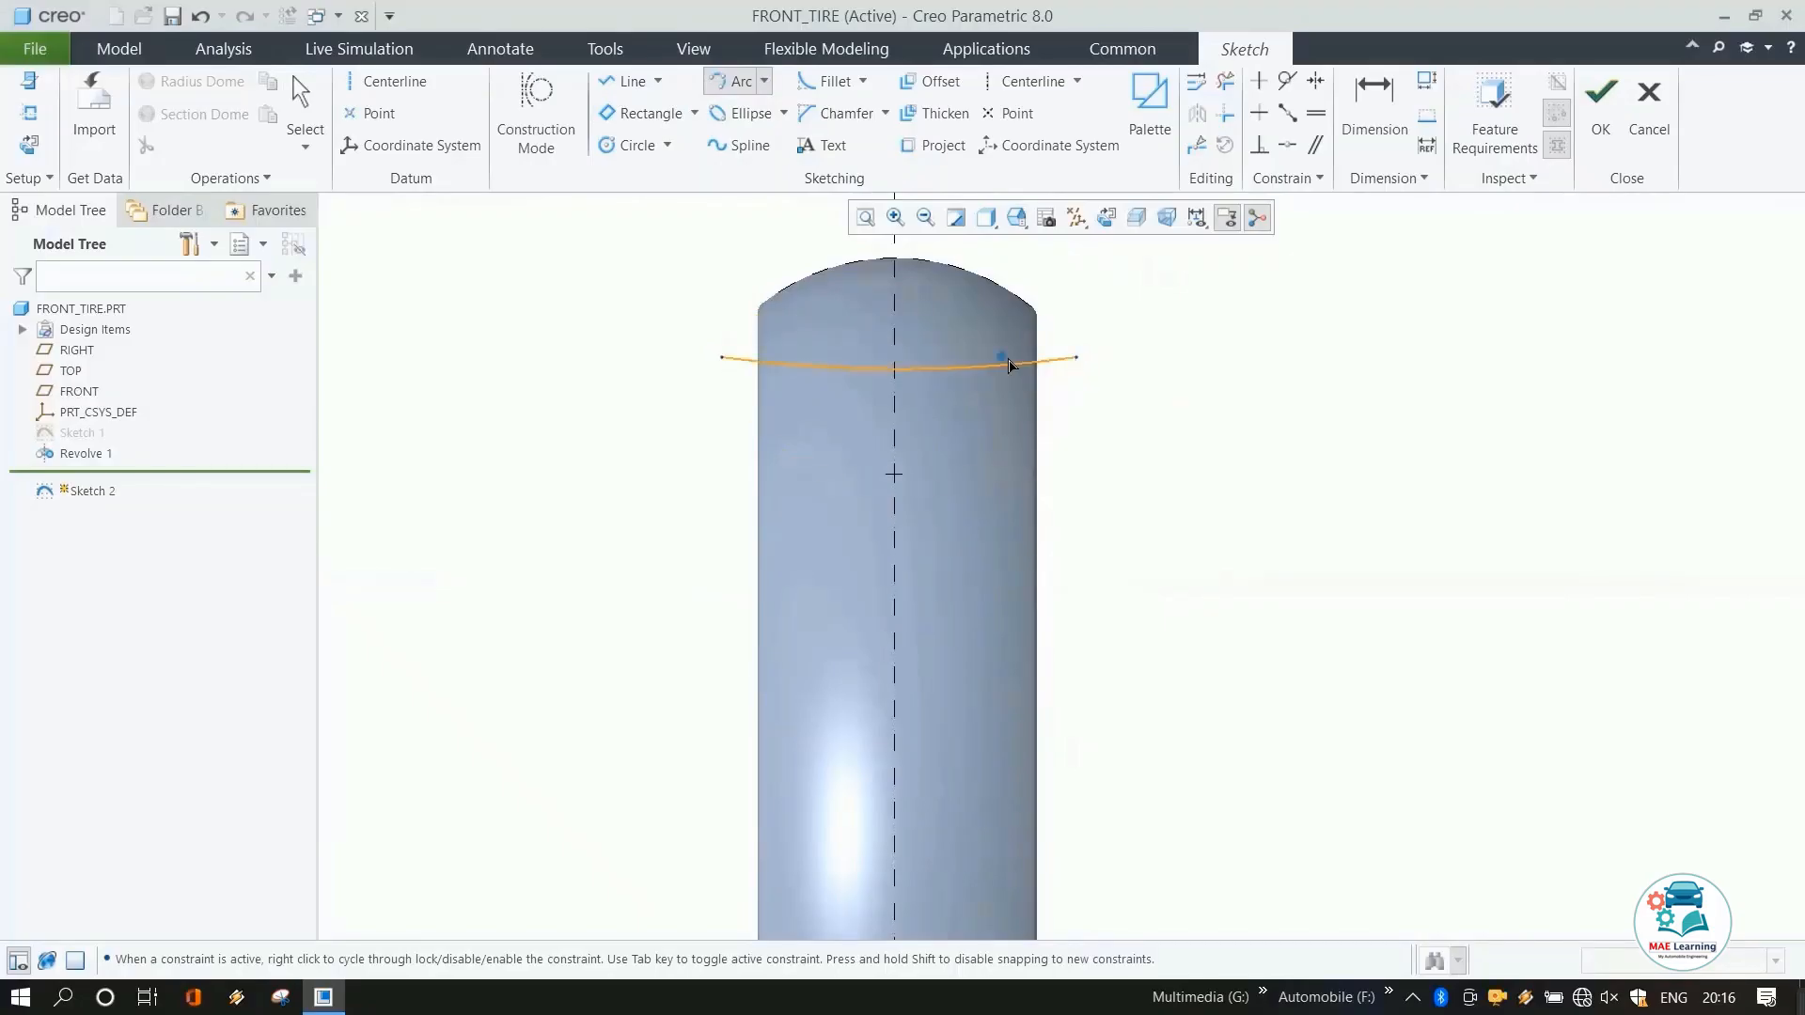
click(973, 322)
middle_click(1264, 393)
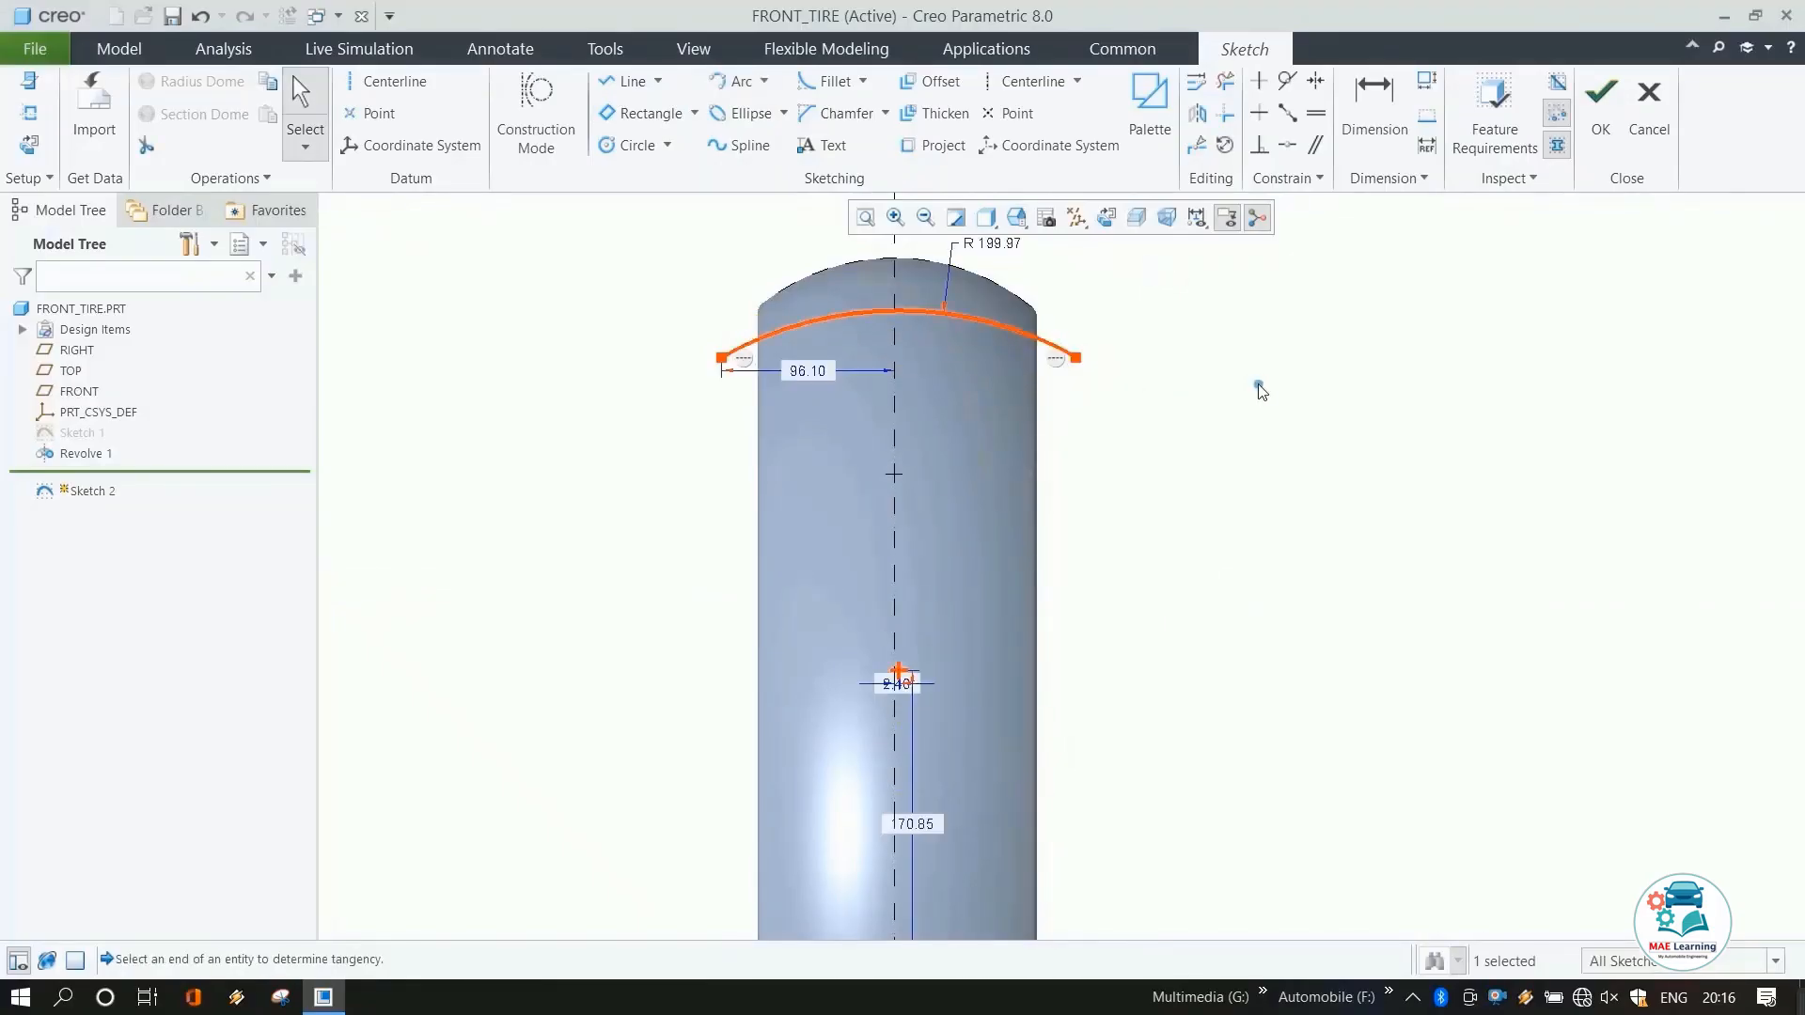
Align the arc's centre point to the vertical centerline.
scroll(1169, 420, down, 3)
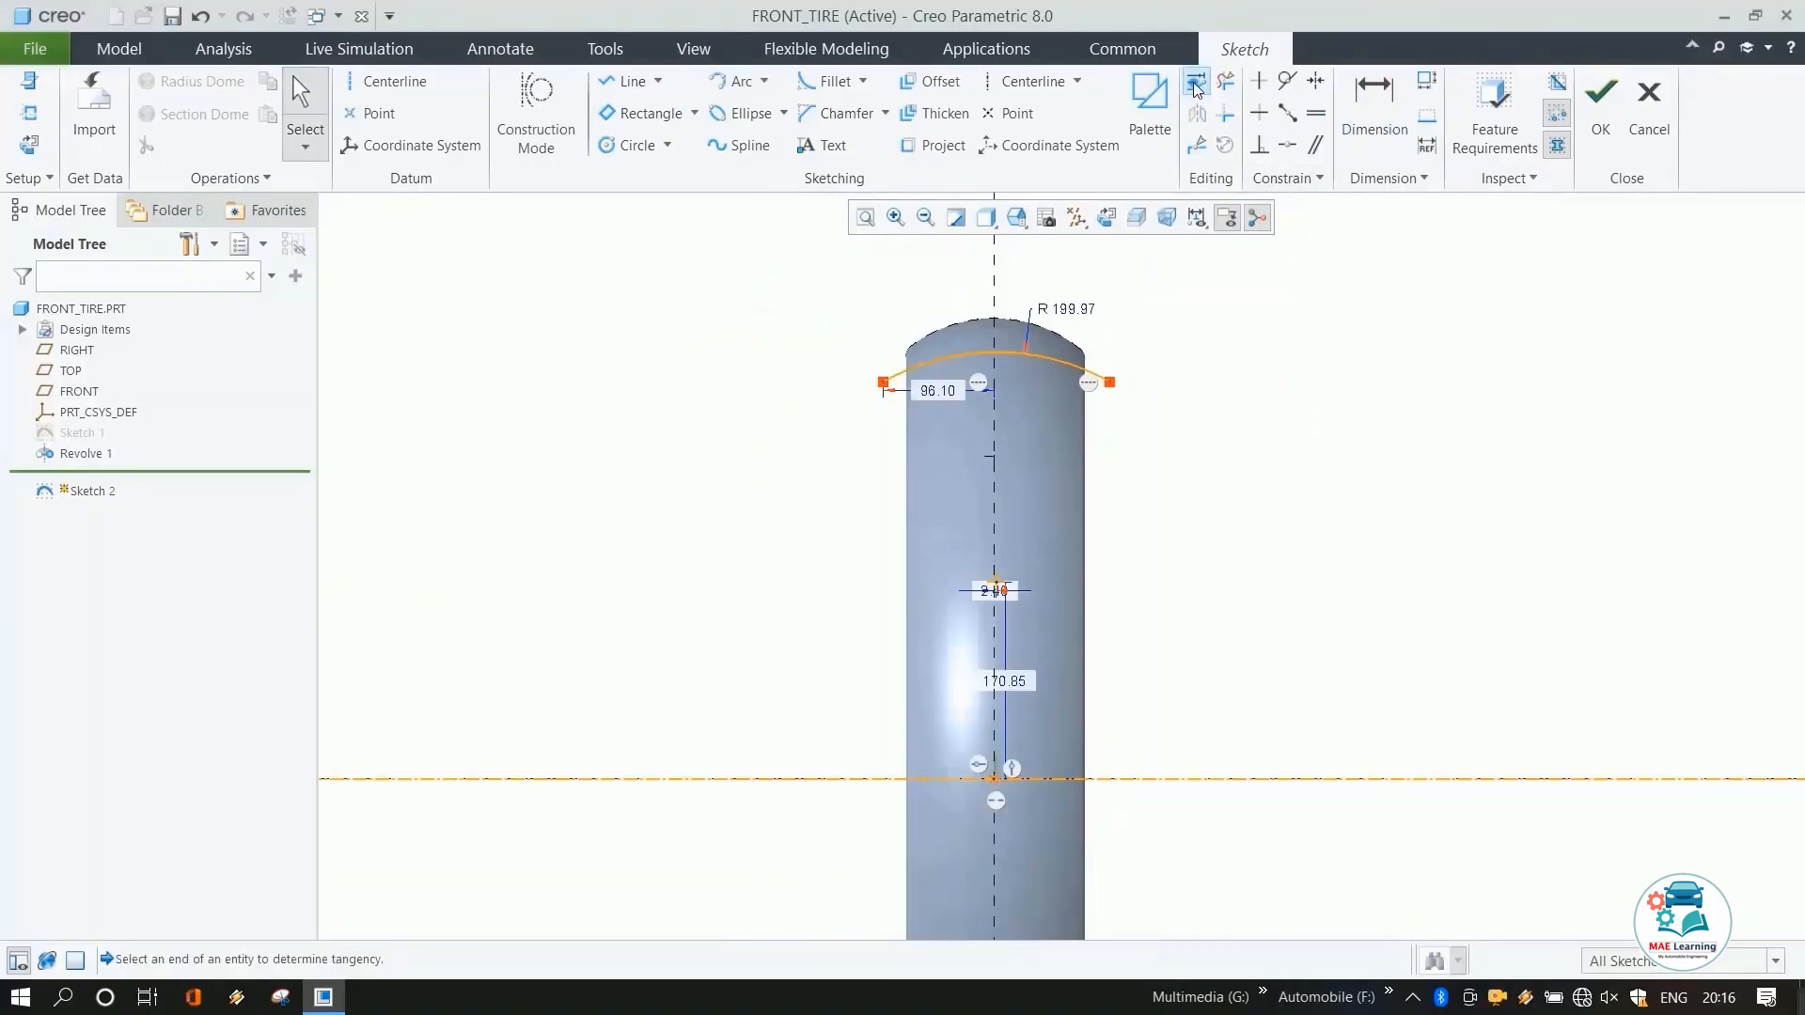
click(1316, 113)
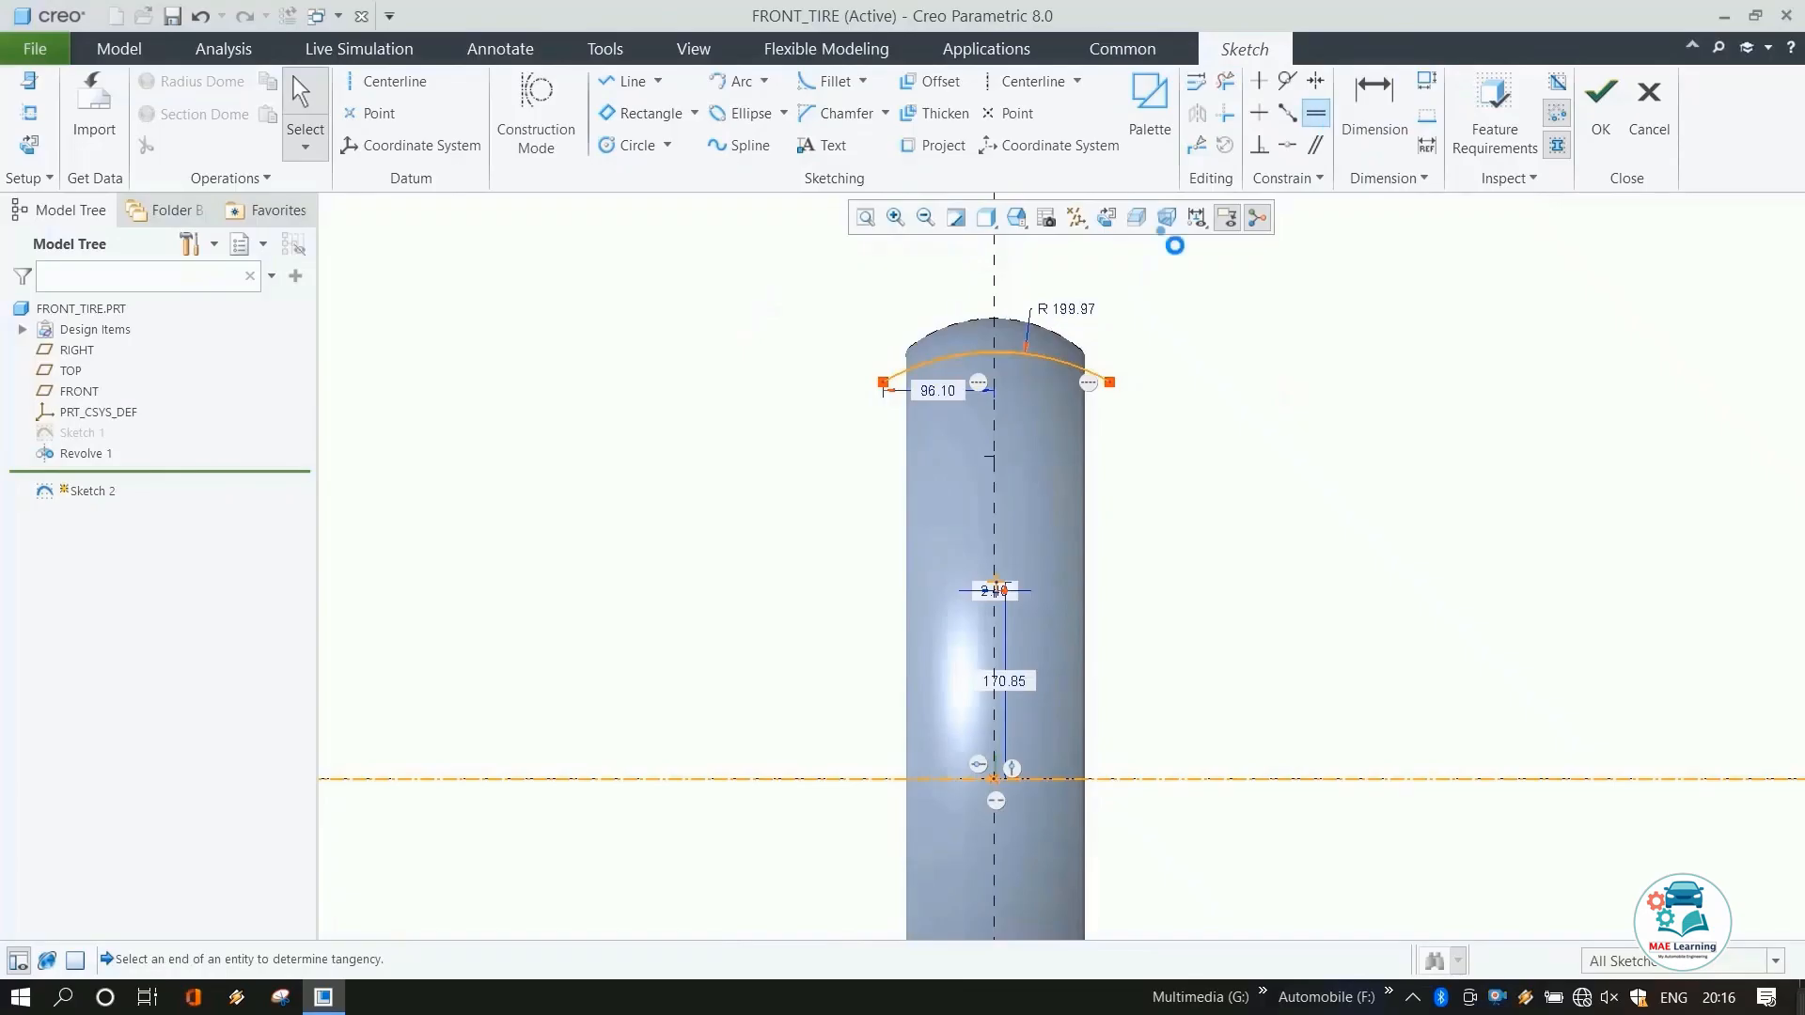
click(1025, 322)
scroll(1002, 498, down, 4)
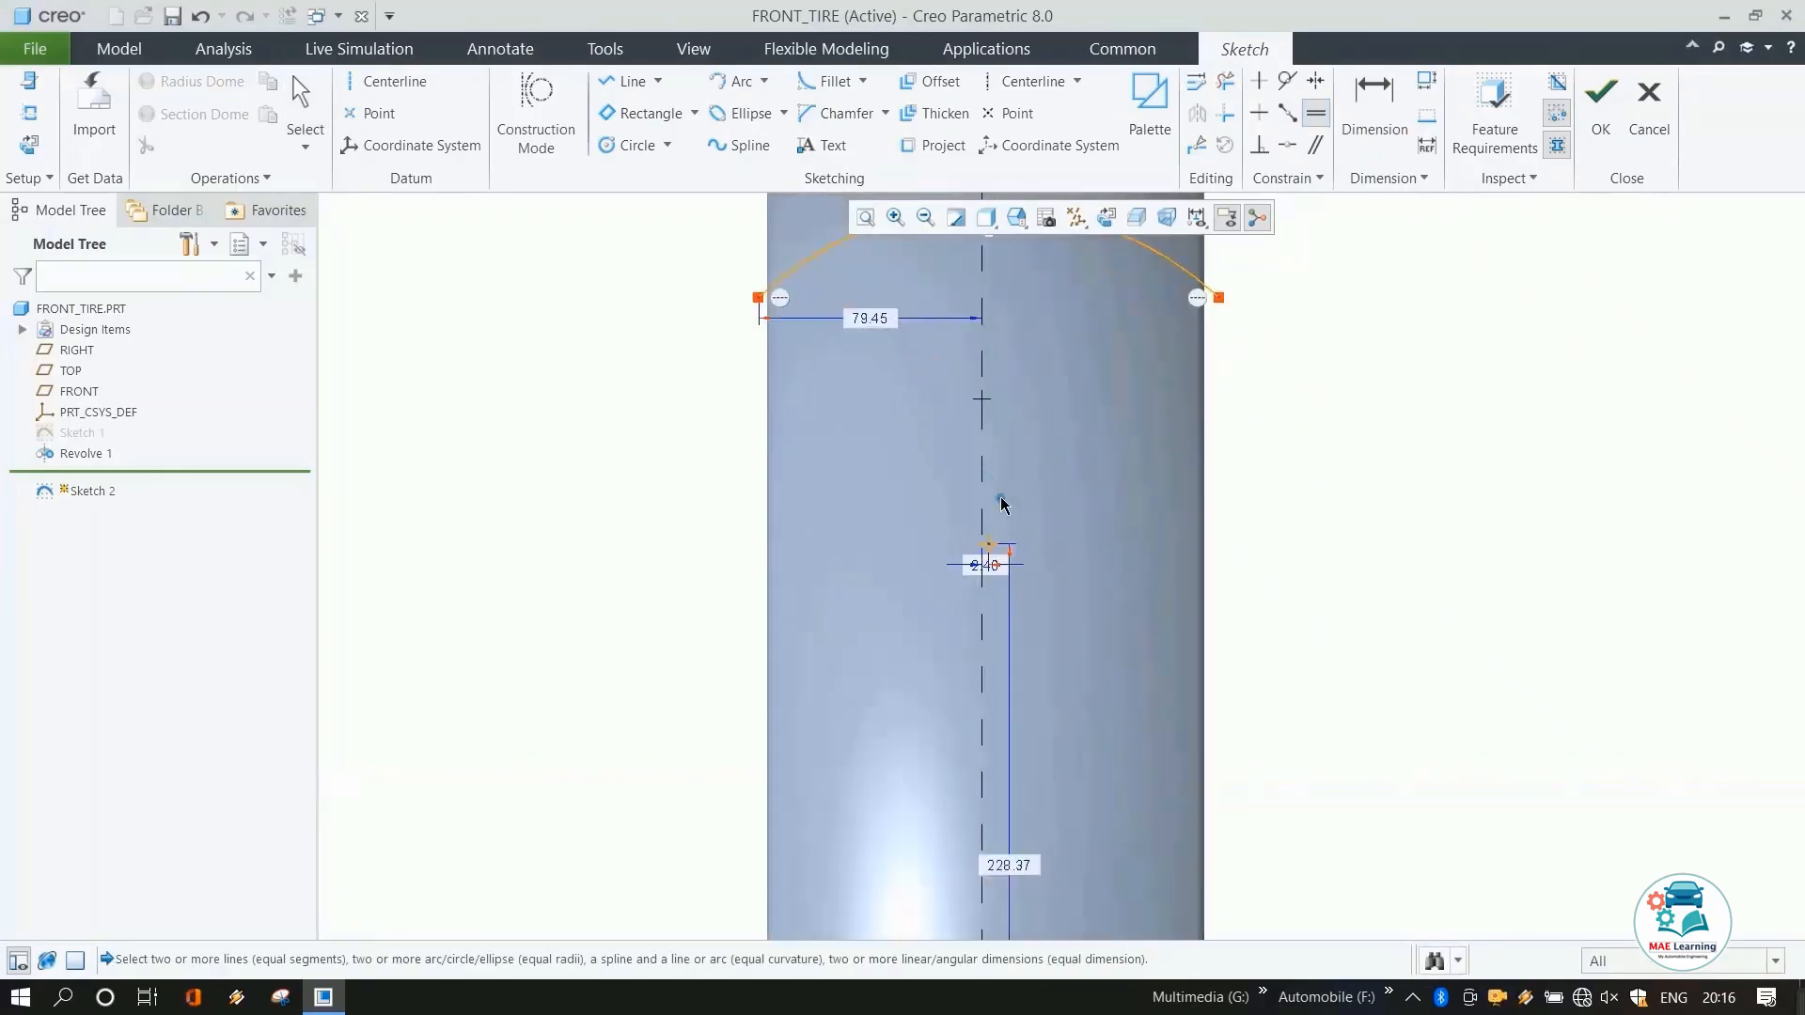
click(1288, 144)
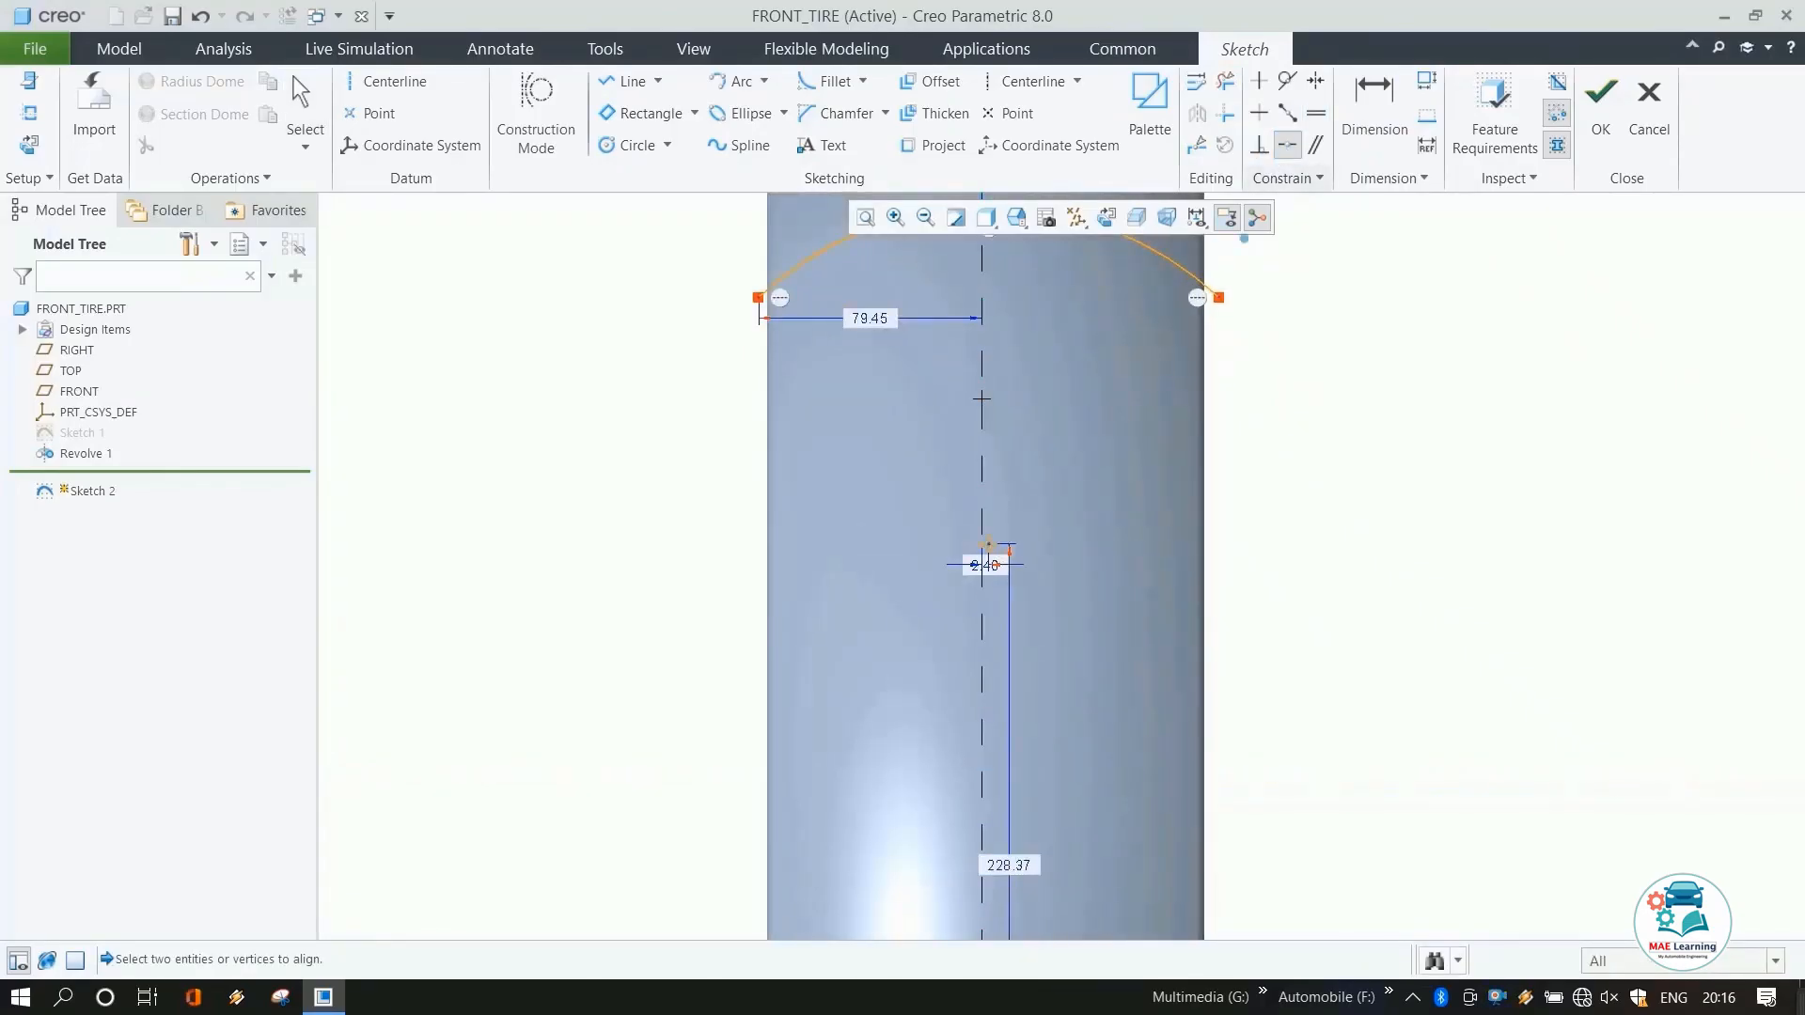
click(989, 548)
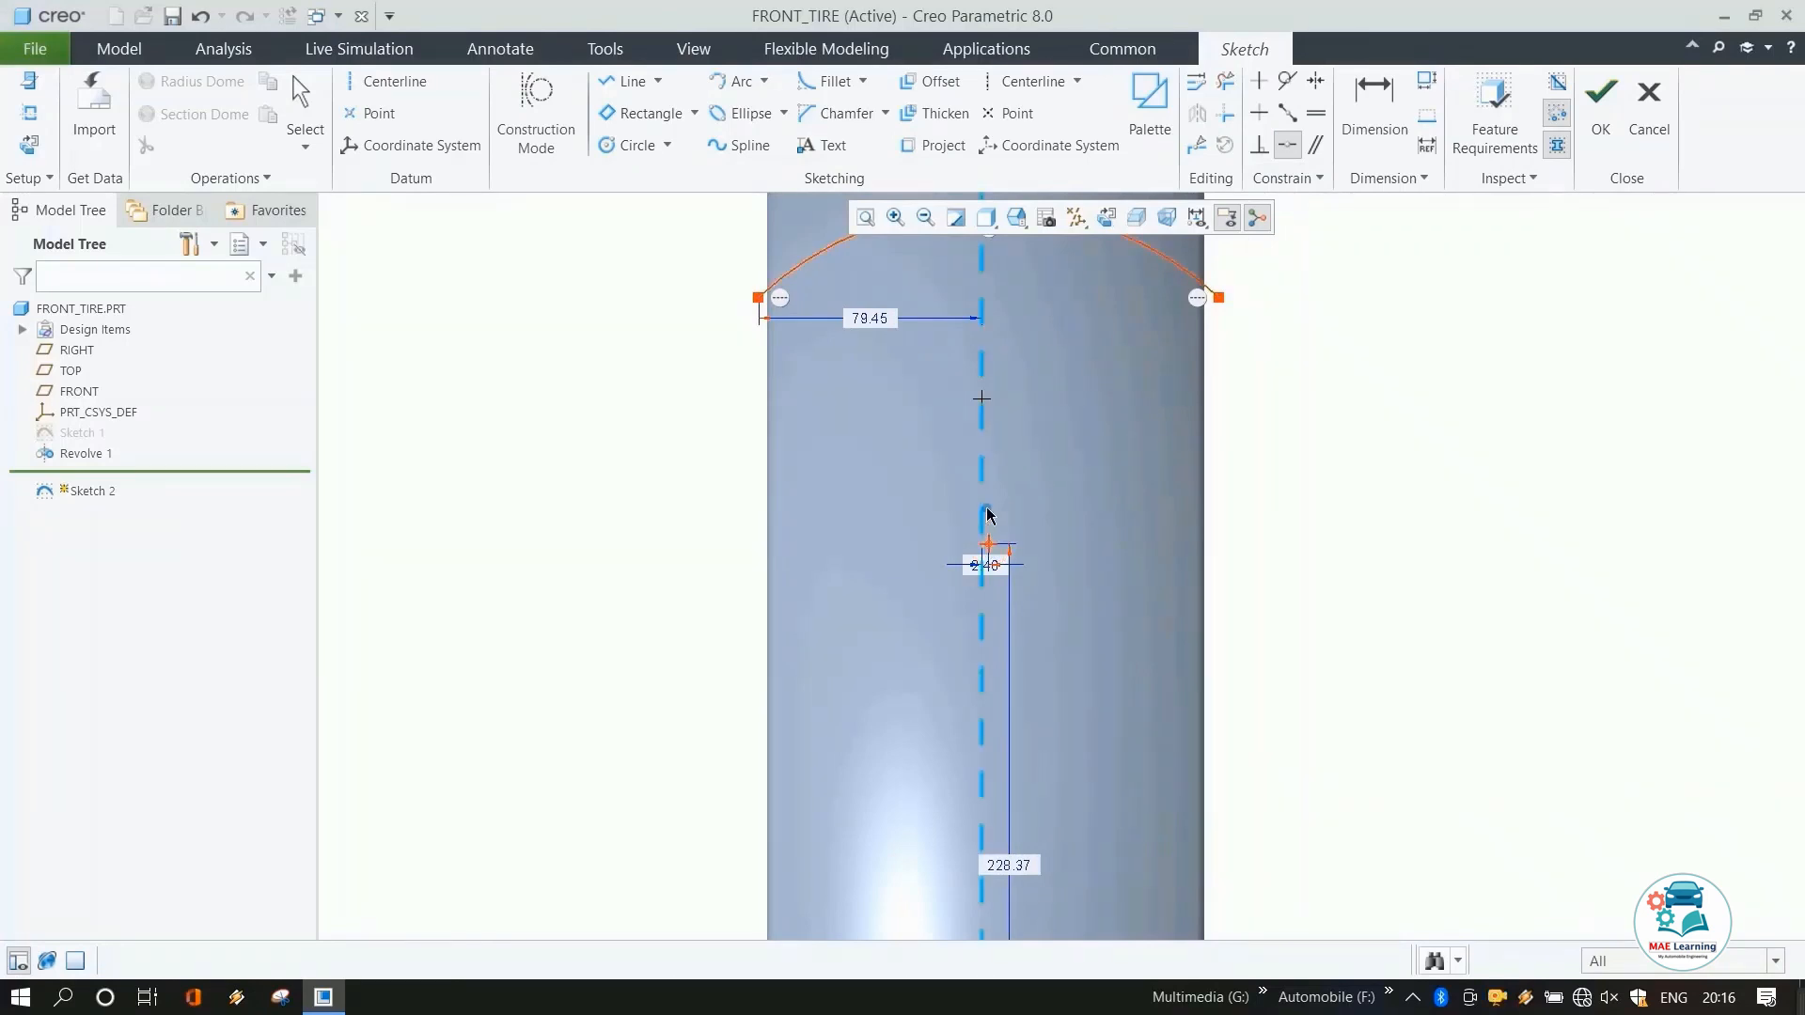
click(989, 515)
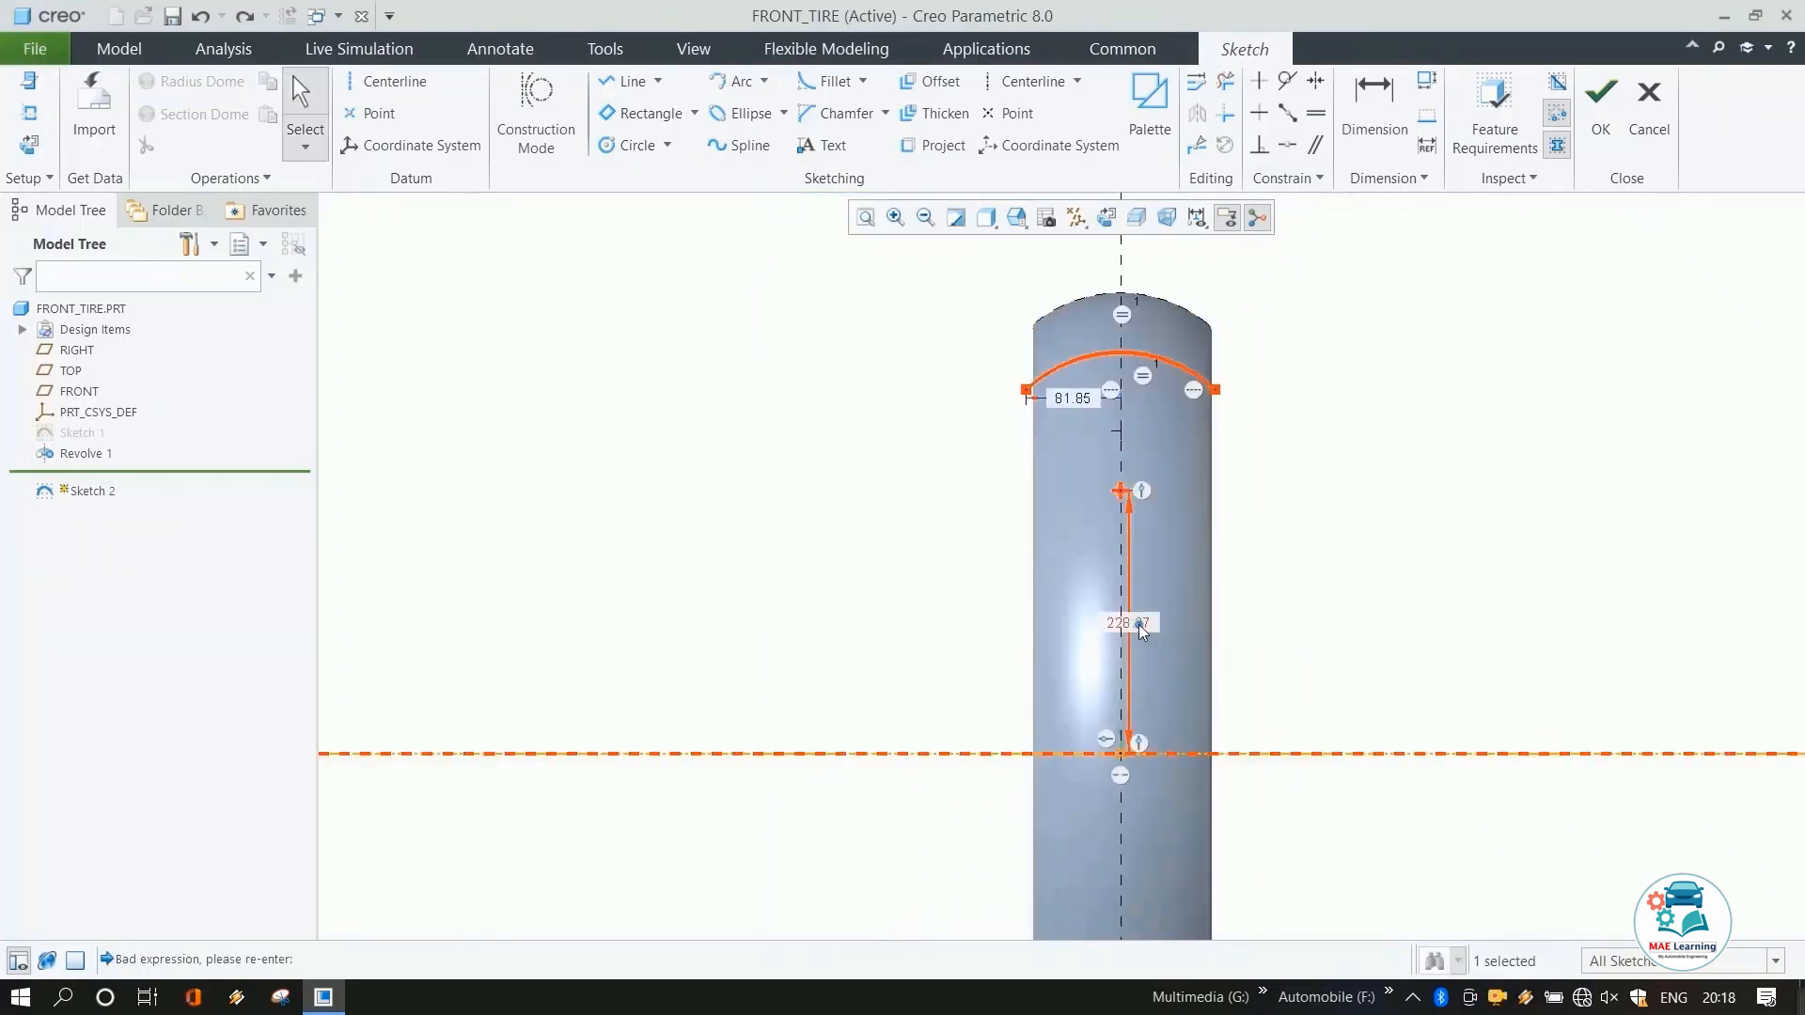
Set the arc centre's distance from the horizontal centerline to 277 mm and finish the sketch.
double_click(1138, 624)
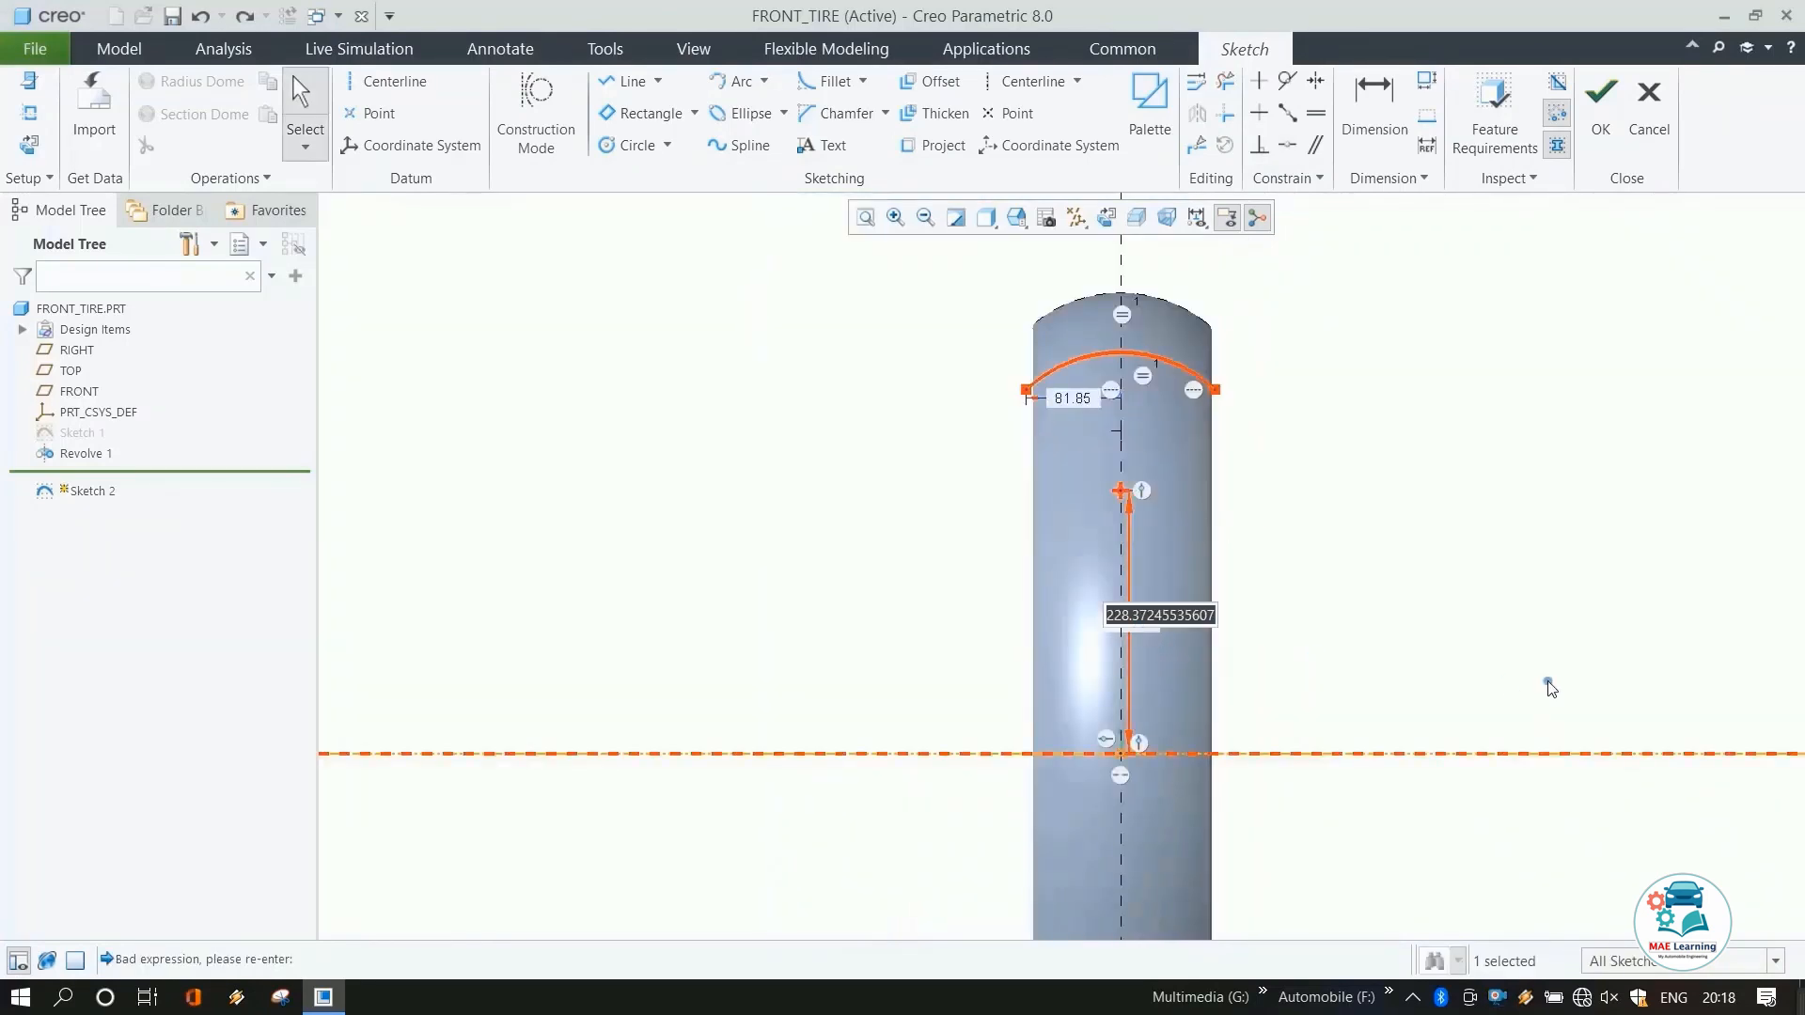
text(277)
key(Return)
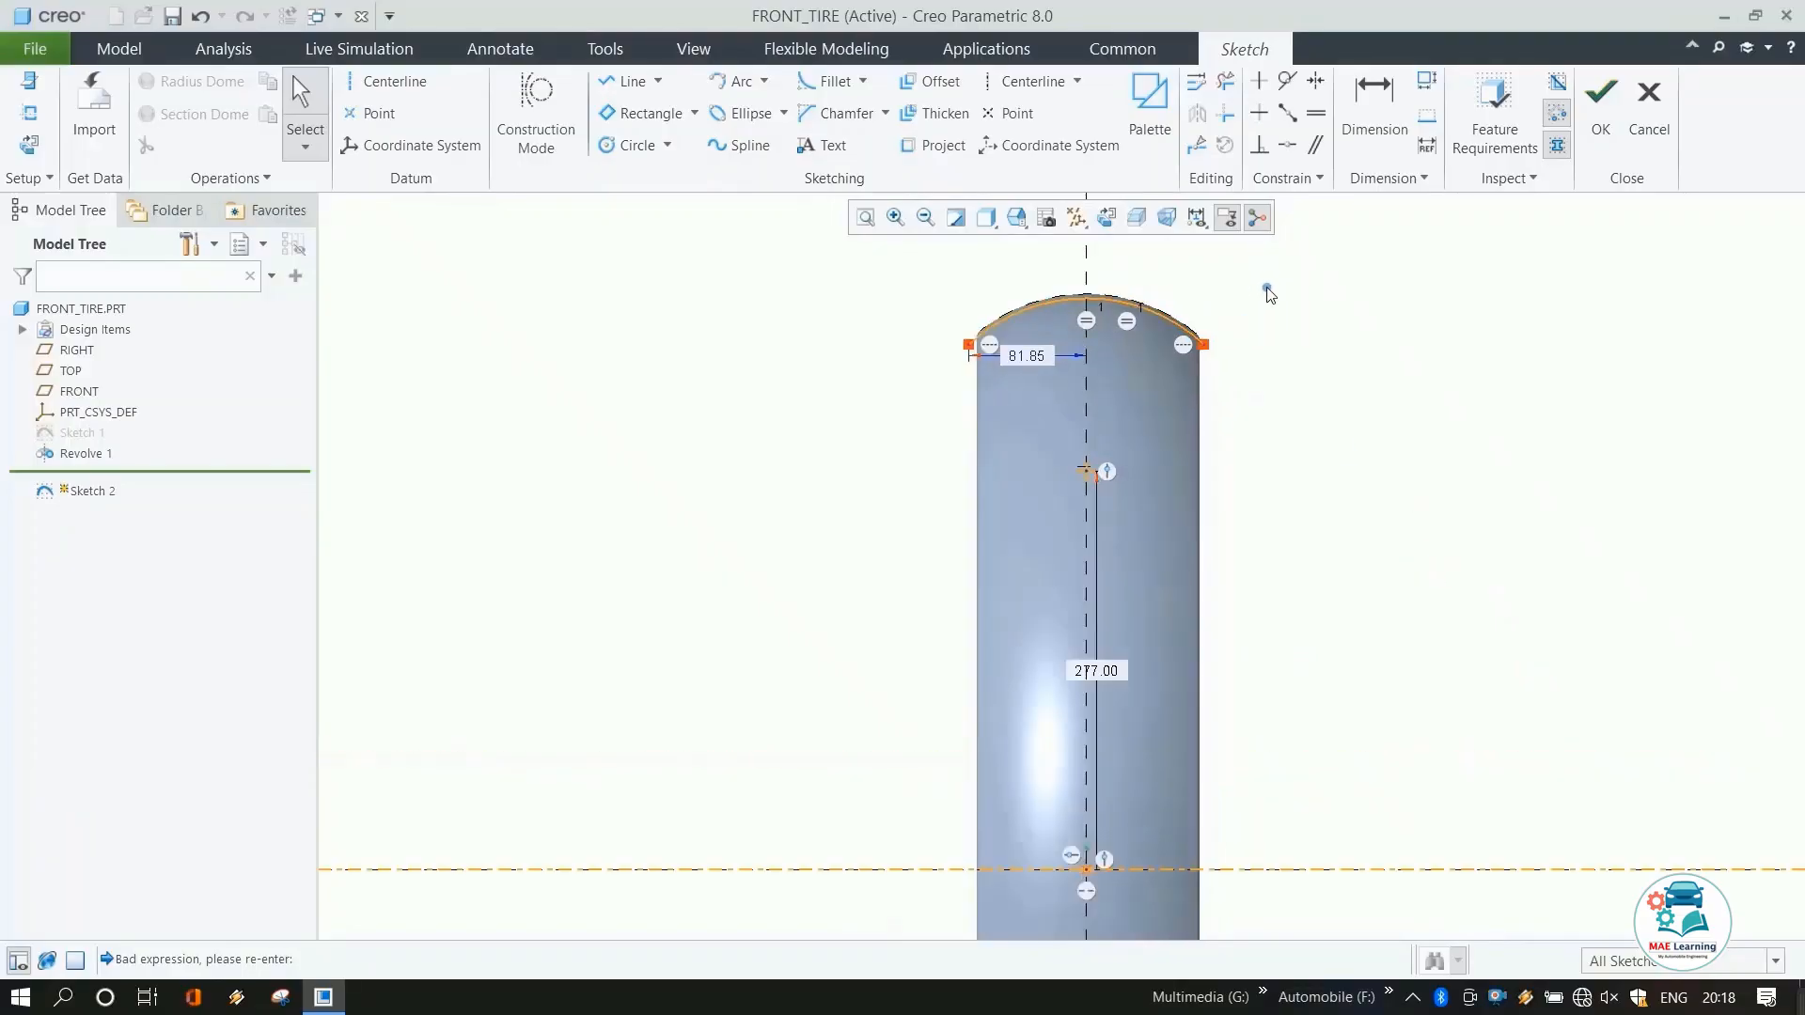
click(1603, 130)
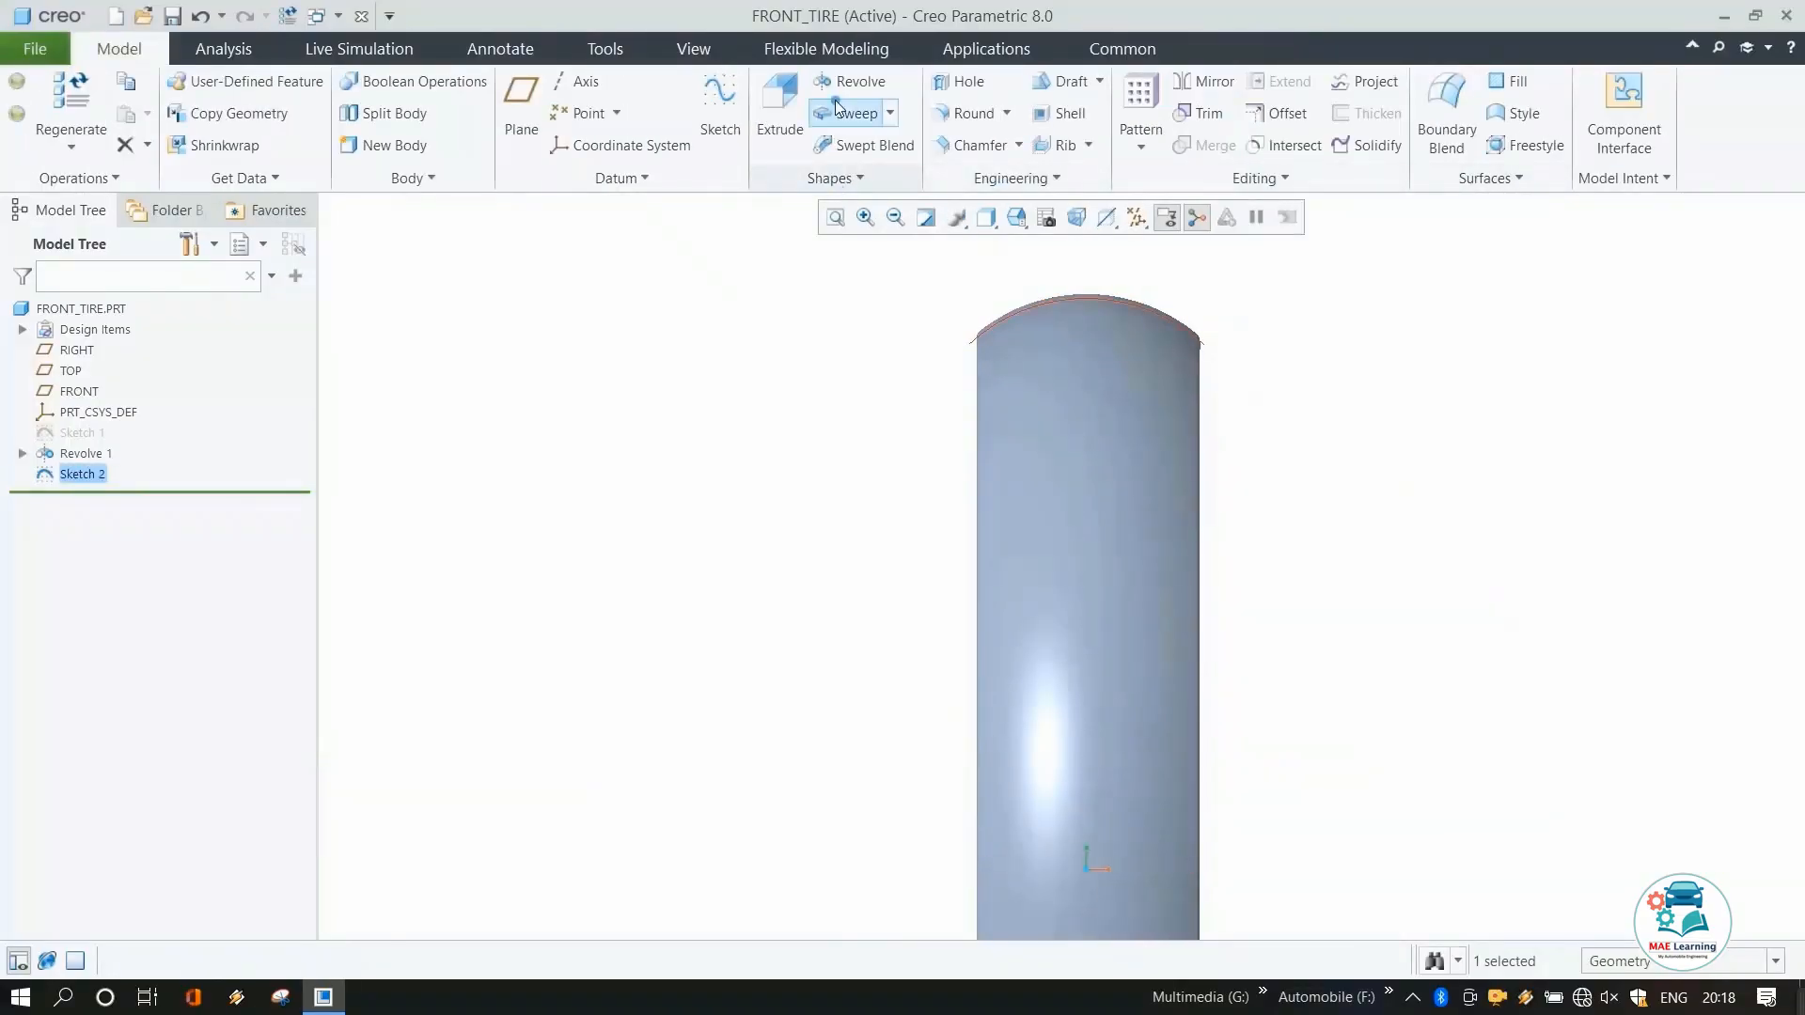
Revolve the arc sketch around the tire axis to shape the tire's crown.
click(839, 79)
middle_drag(1109, 387, 1288, 378)
scroll(1194, 384, down, 3)
middle_click(1207, 371)
scroll(1287, 377, up, 3)
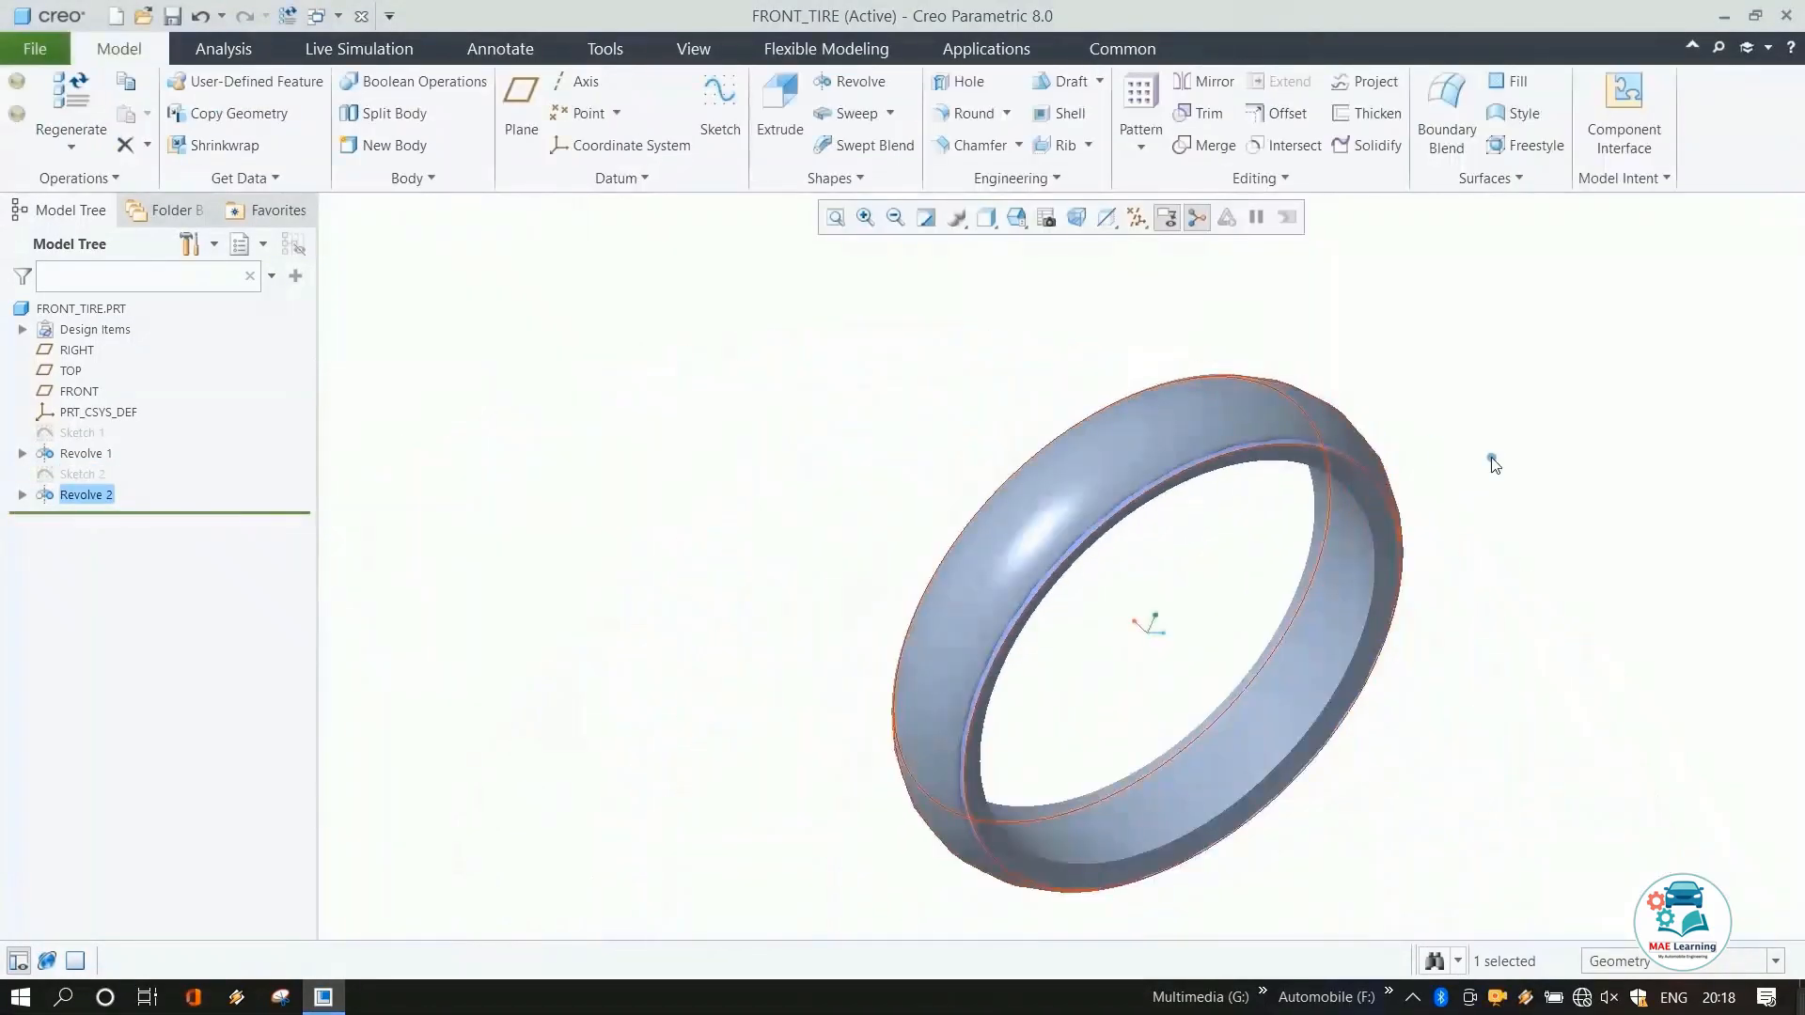
Turn on datum plane display with the FRONT plane selected.
middle_drag(1460, 440, 1298, 673)
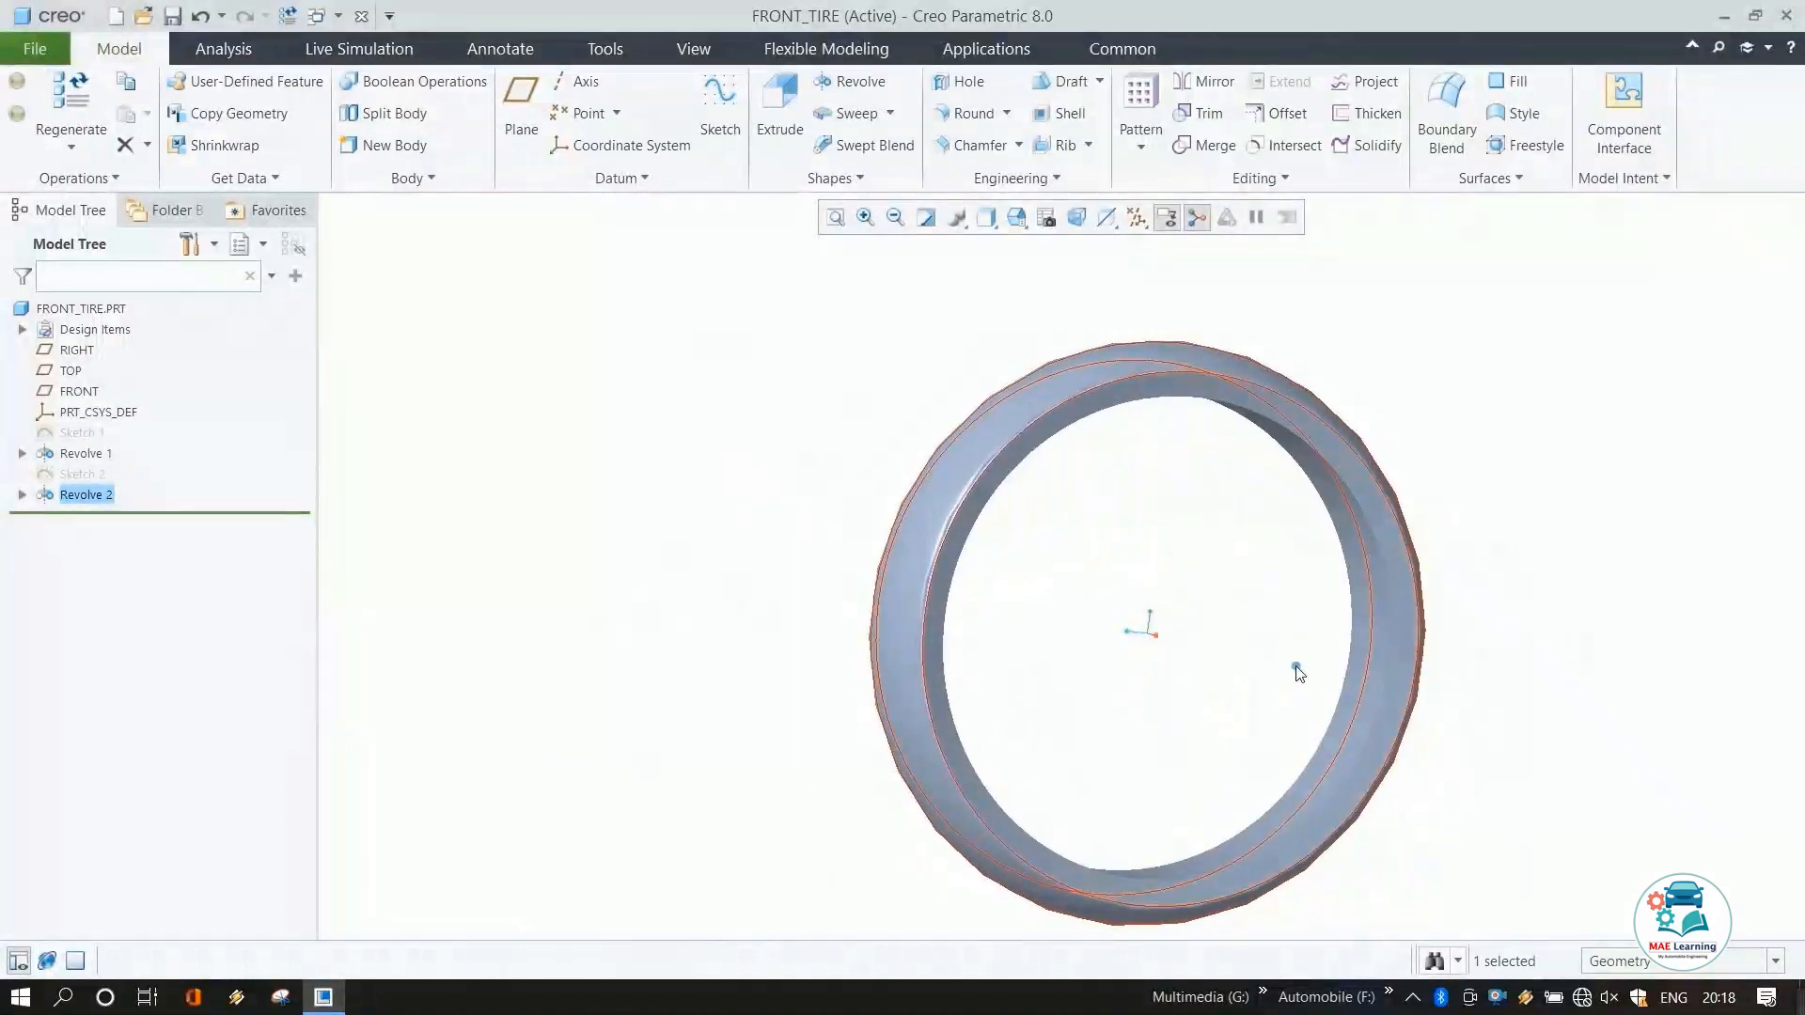
click(1197, 659)
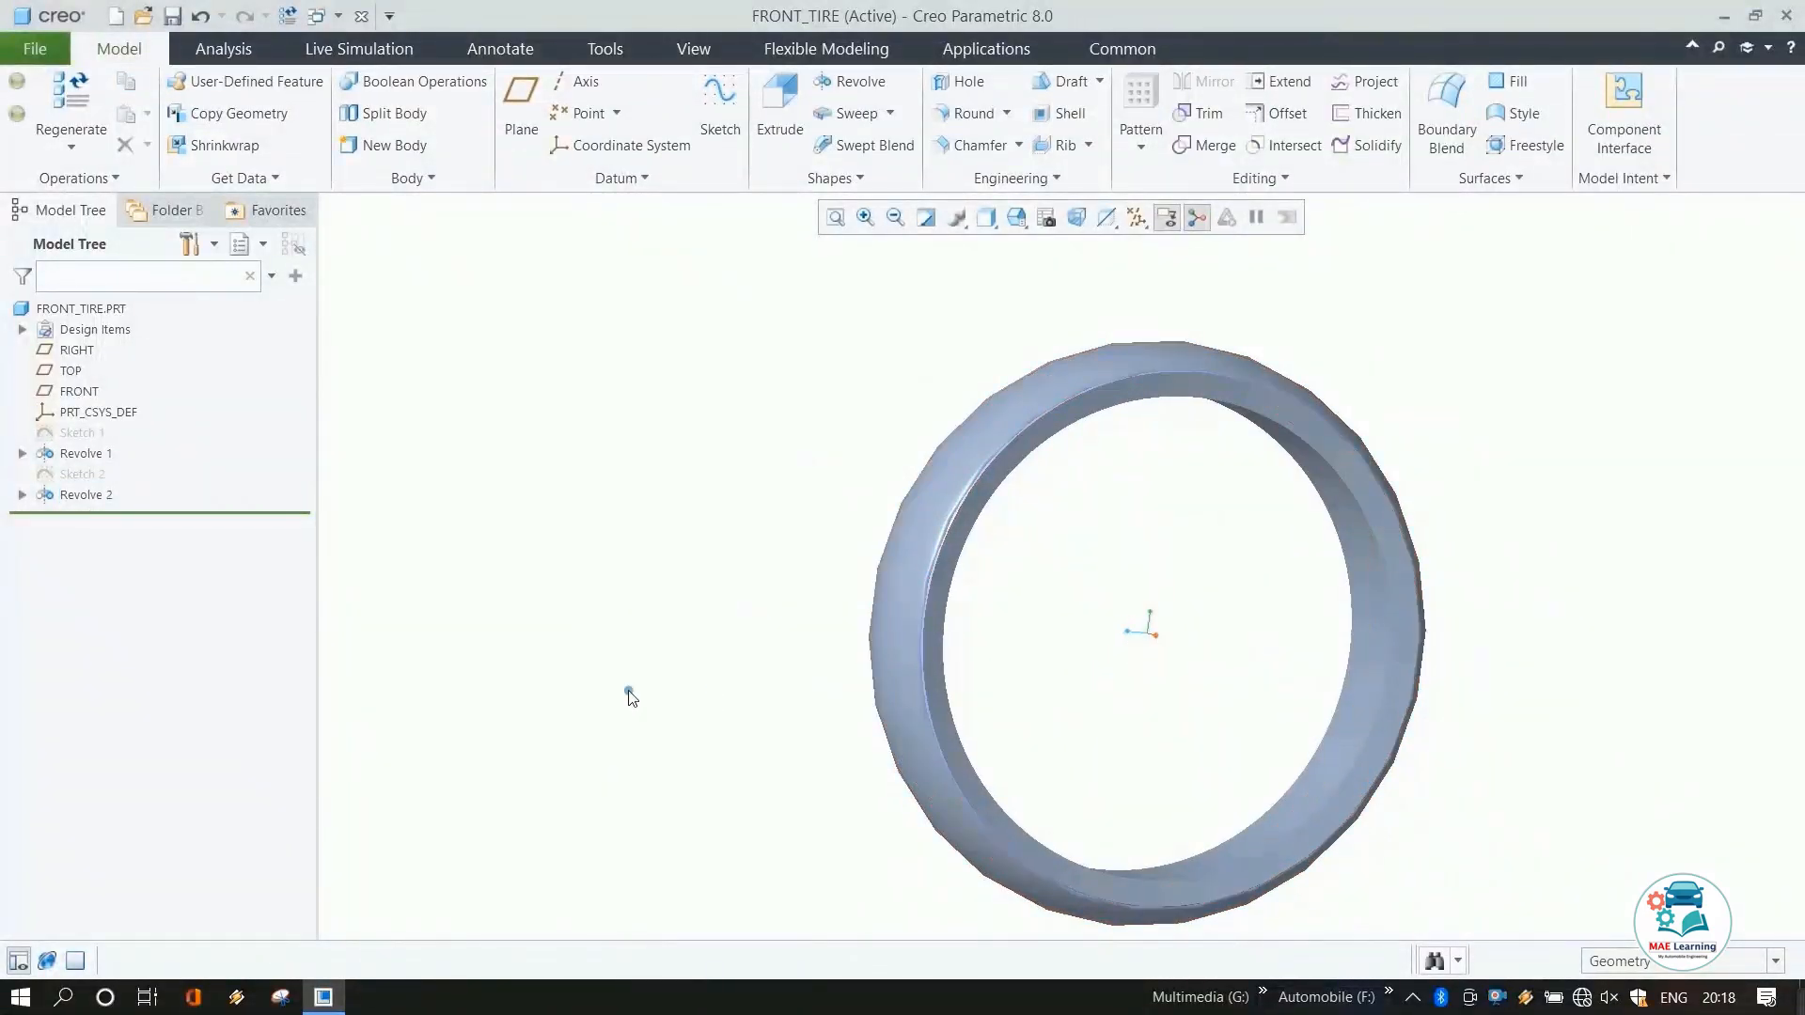
click(77, 390)
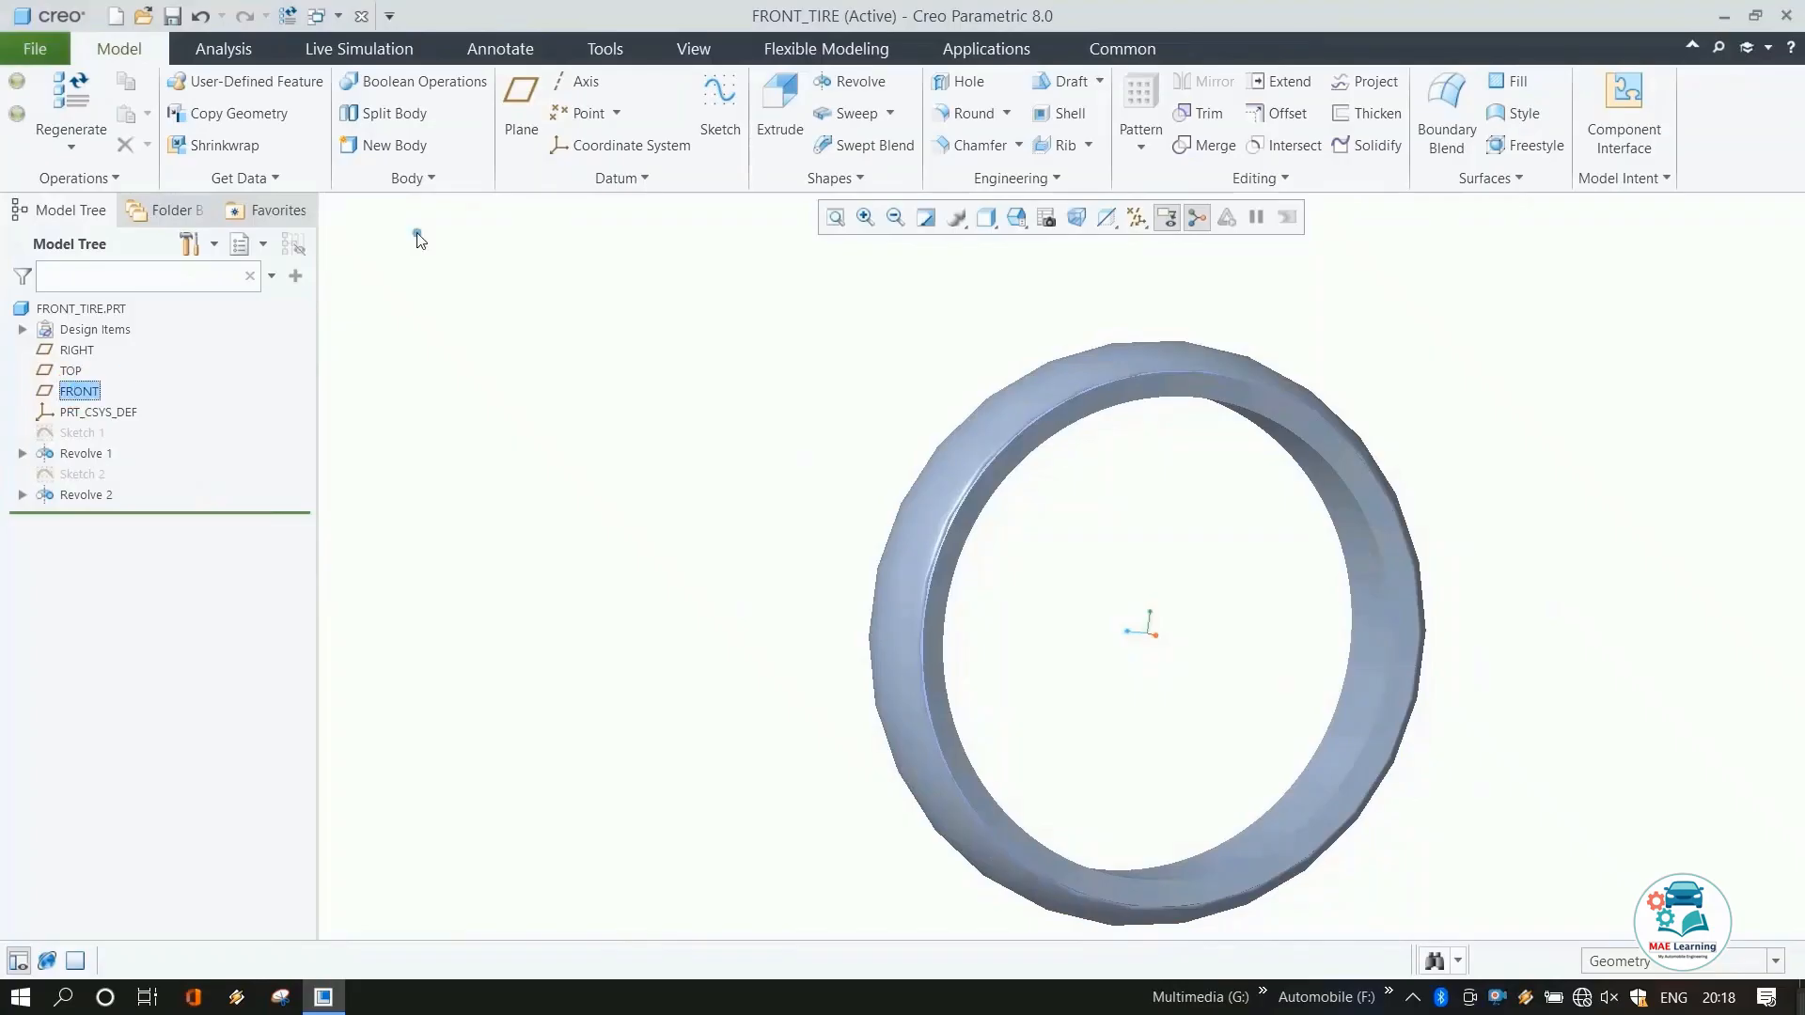
click(1133, 217)
click(1136, 344)
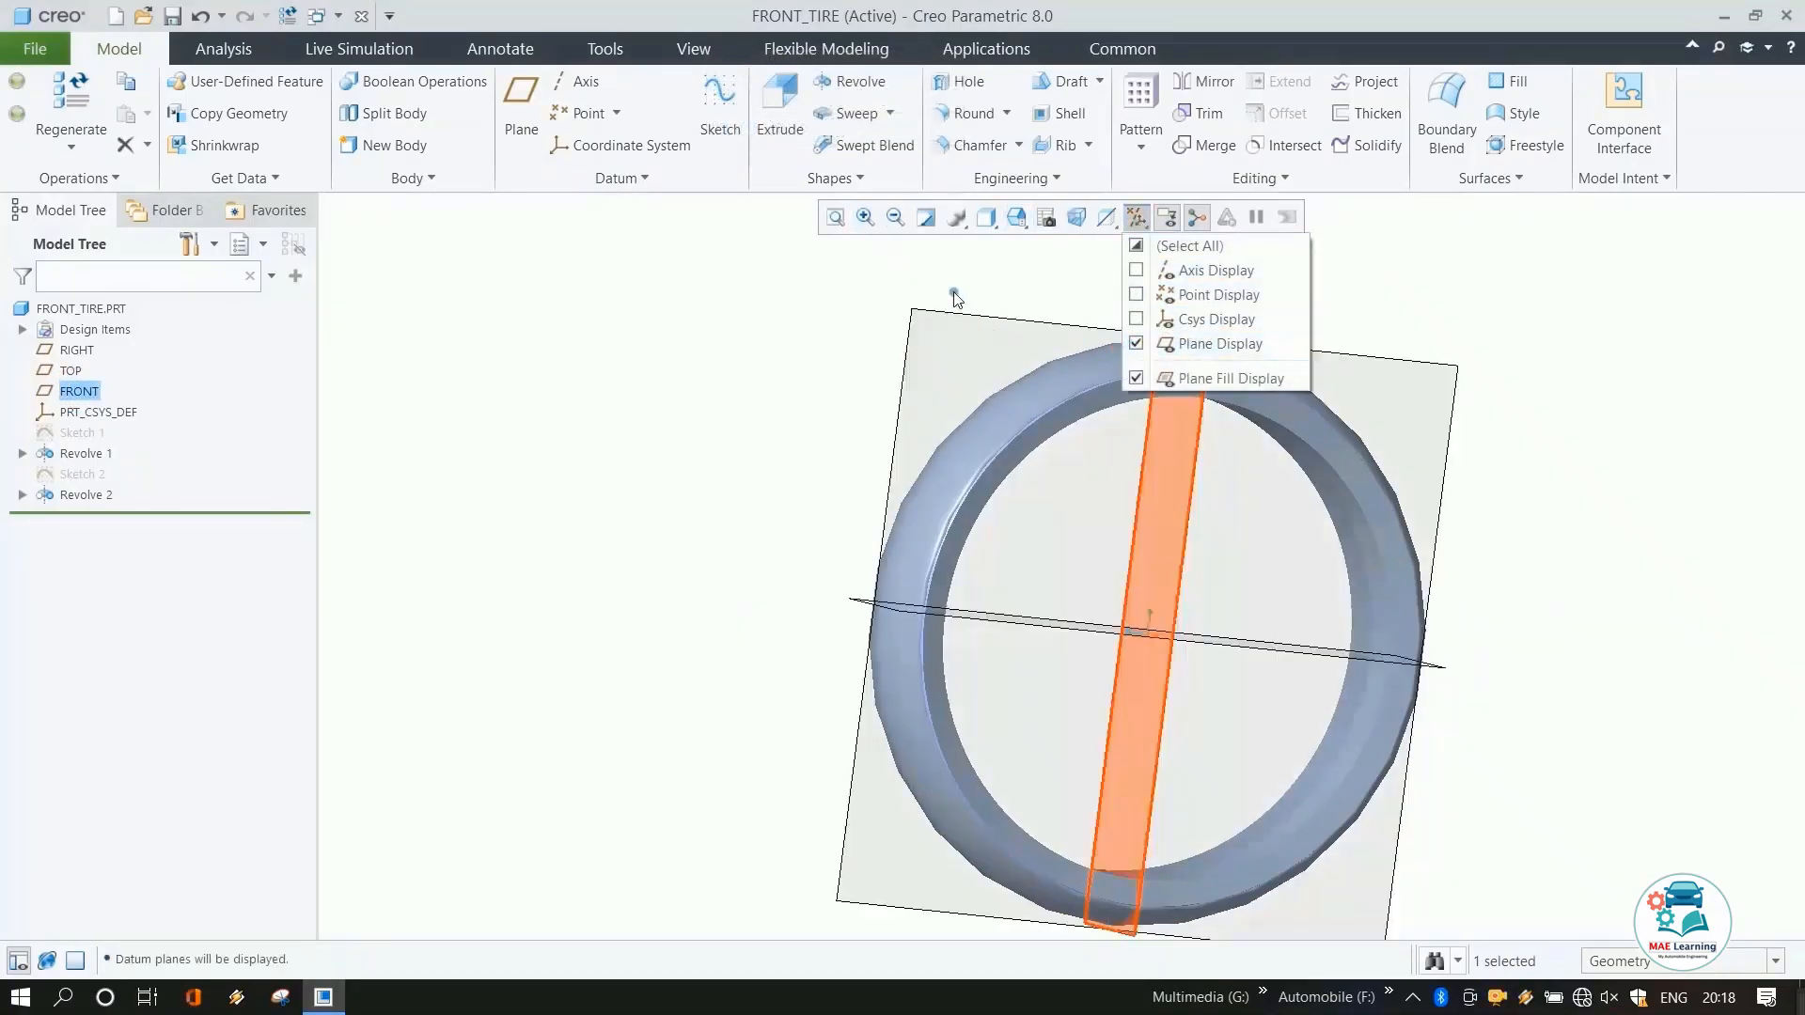
Create a datum plane offset from the FRONT plane out past the tire's side face.
click(519, 105)
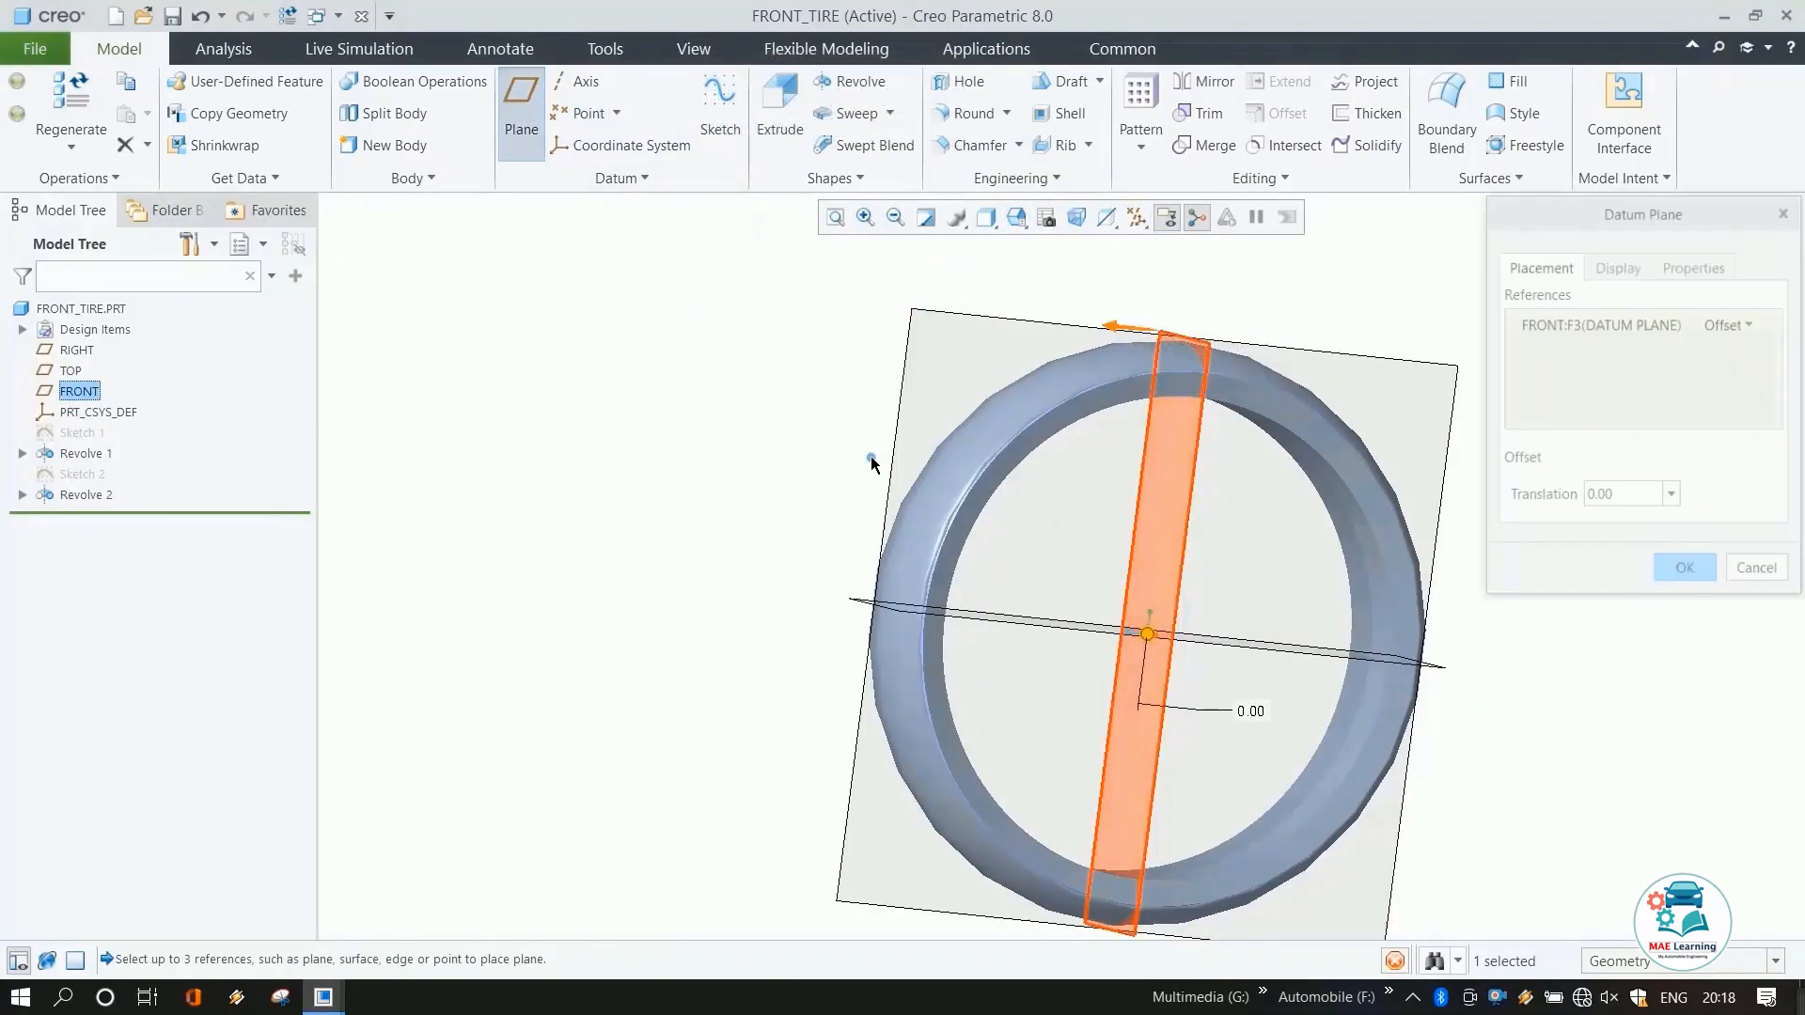
drag(1147, 634, 851, 658)
middle_click(705, 544)
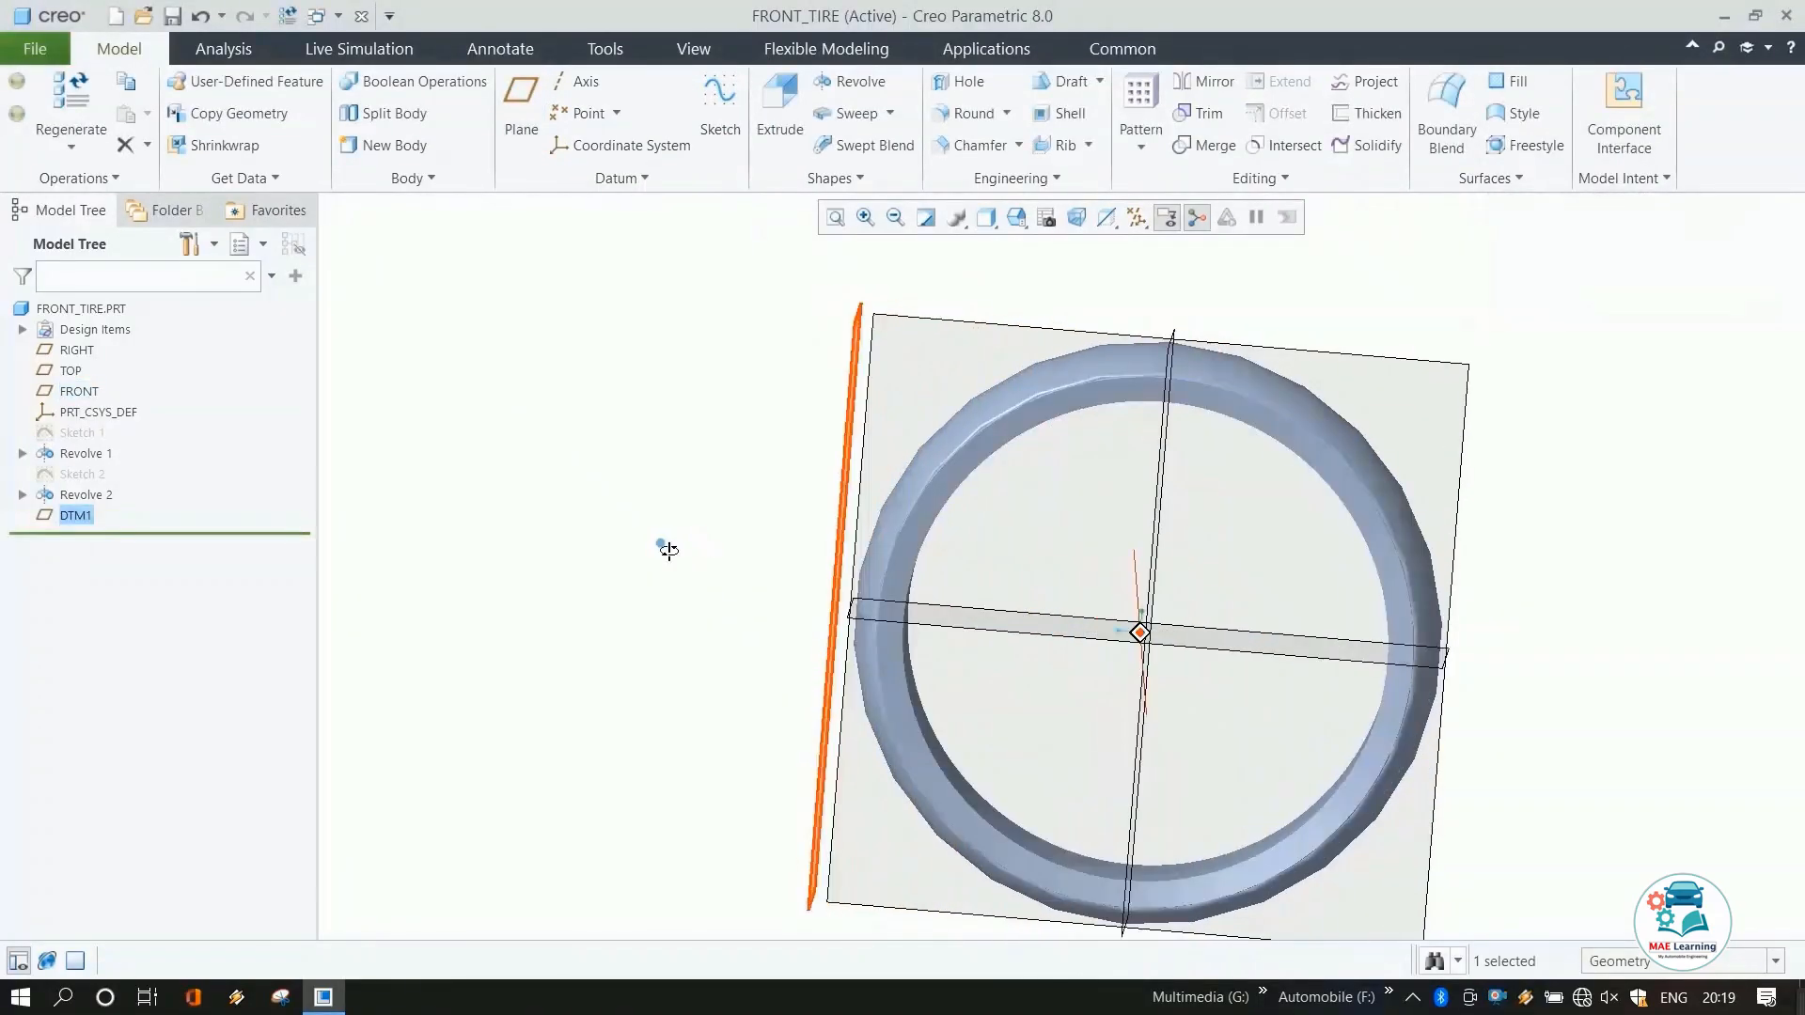
Start a new sketch on the new datum plane and orient it parallel to the screen.
click(721, 105)
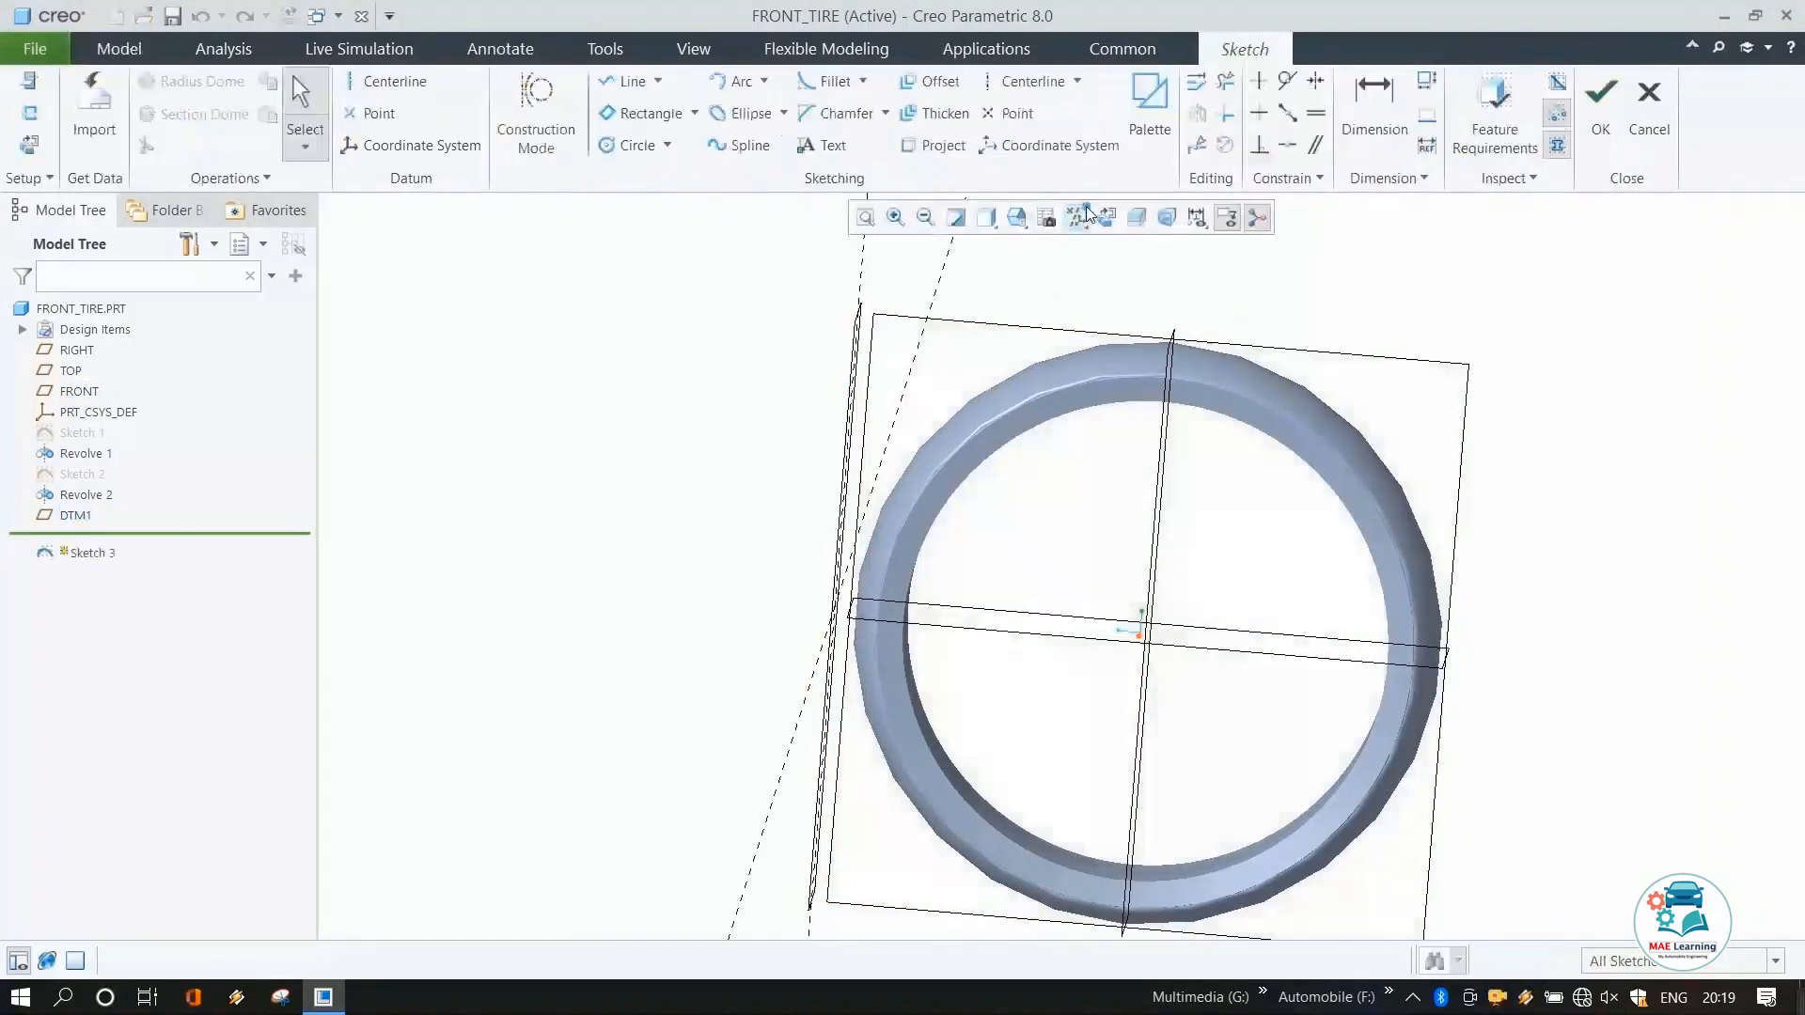
click(1107, 218)
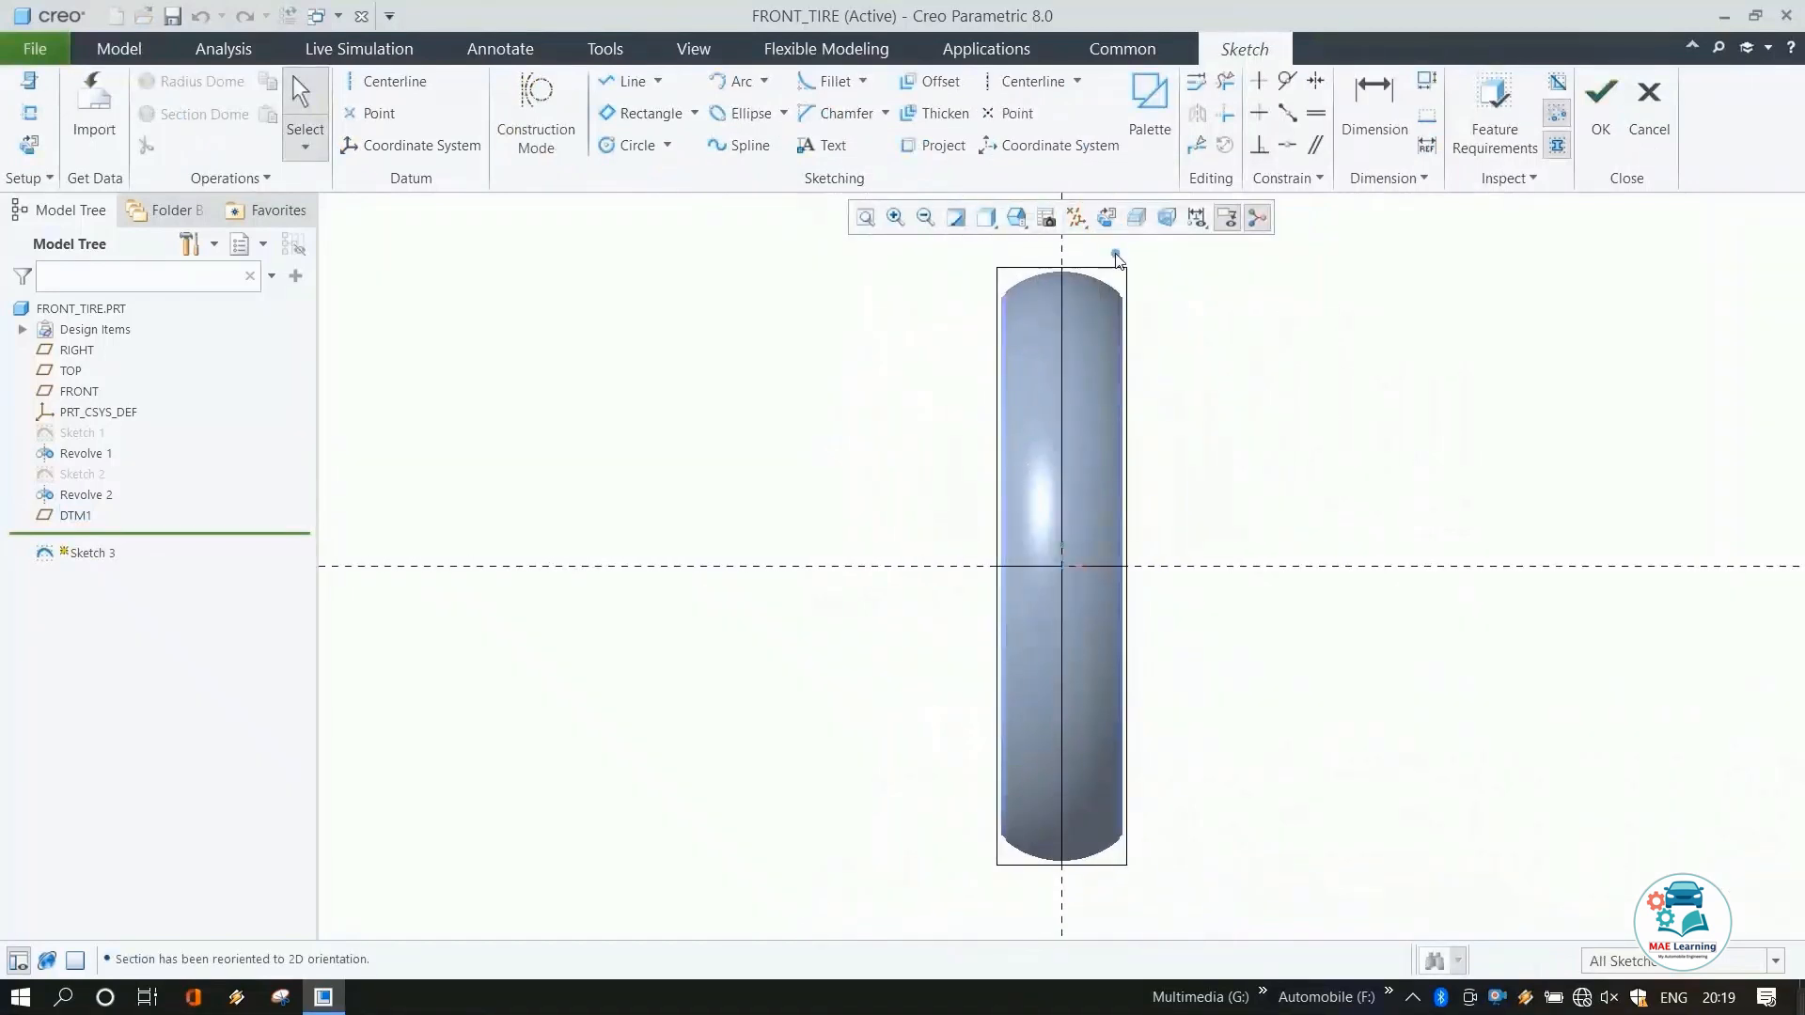
Hide all datum displays, including planes, axes, points and coordinate systems.
click(1076, 217)
click(1076, 245)
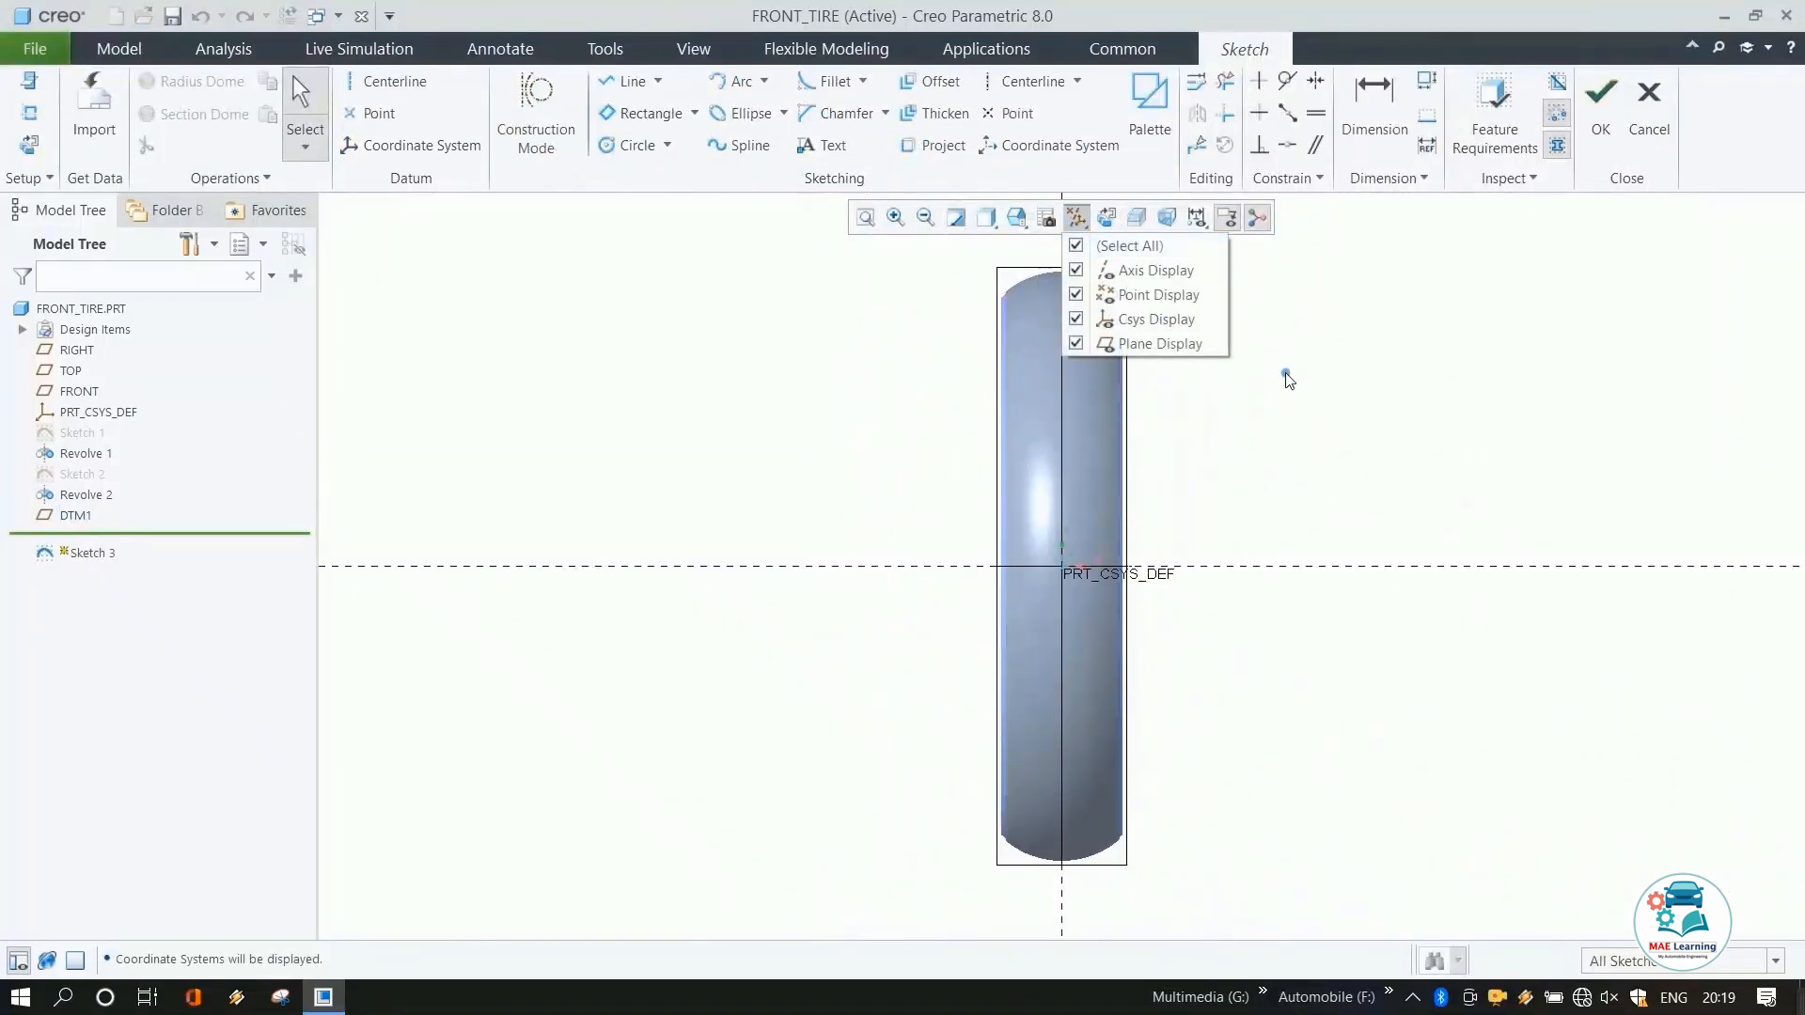
click(1075, 246)
click(1442, 470)
scroll(1109, 280, down, 2)
scroll(1109, 280, up, 2)
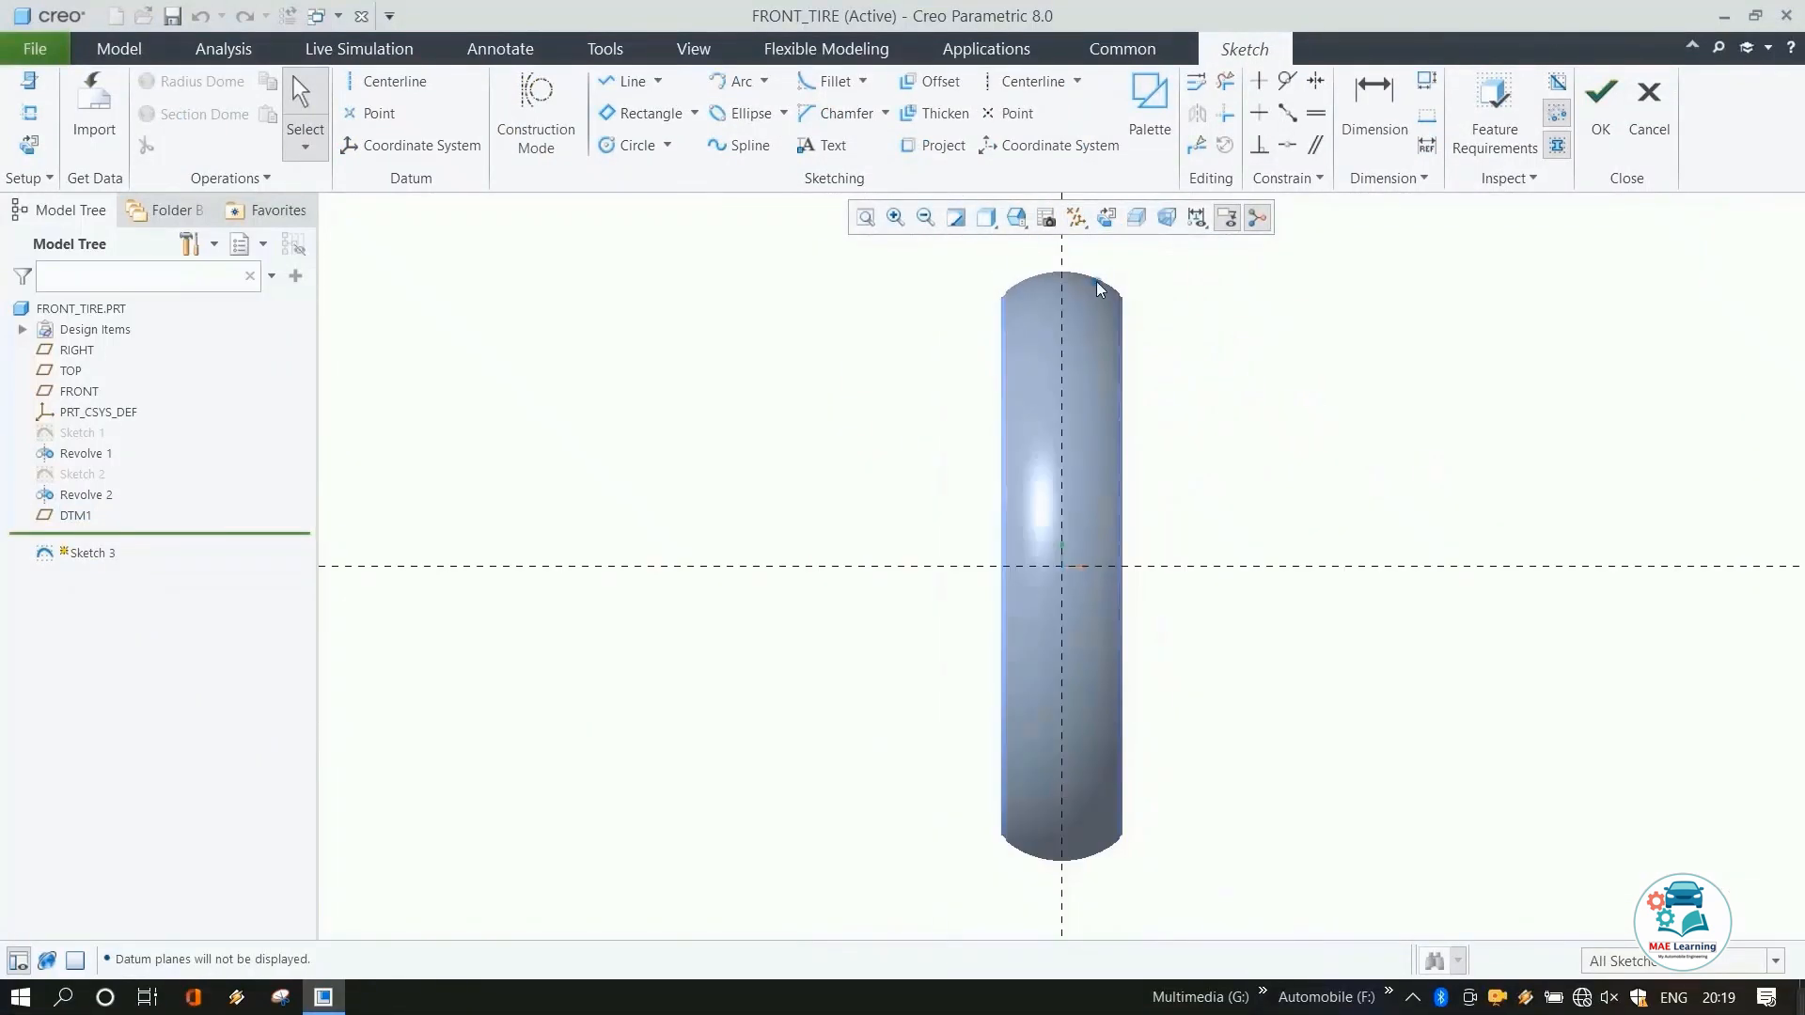
Draw a vertical centerline through the sketch origin.
click(387, 81)
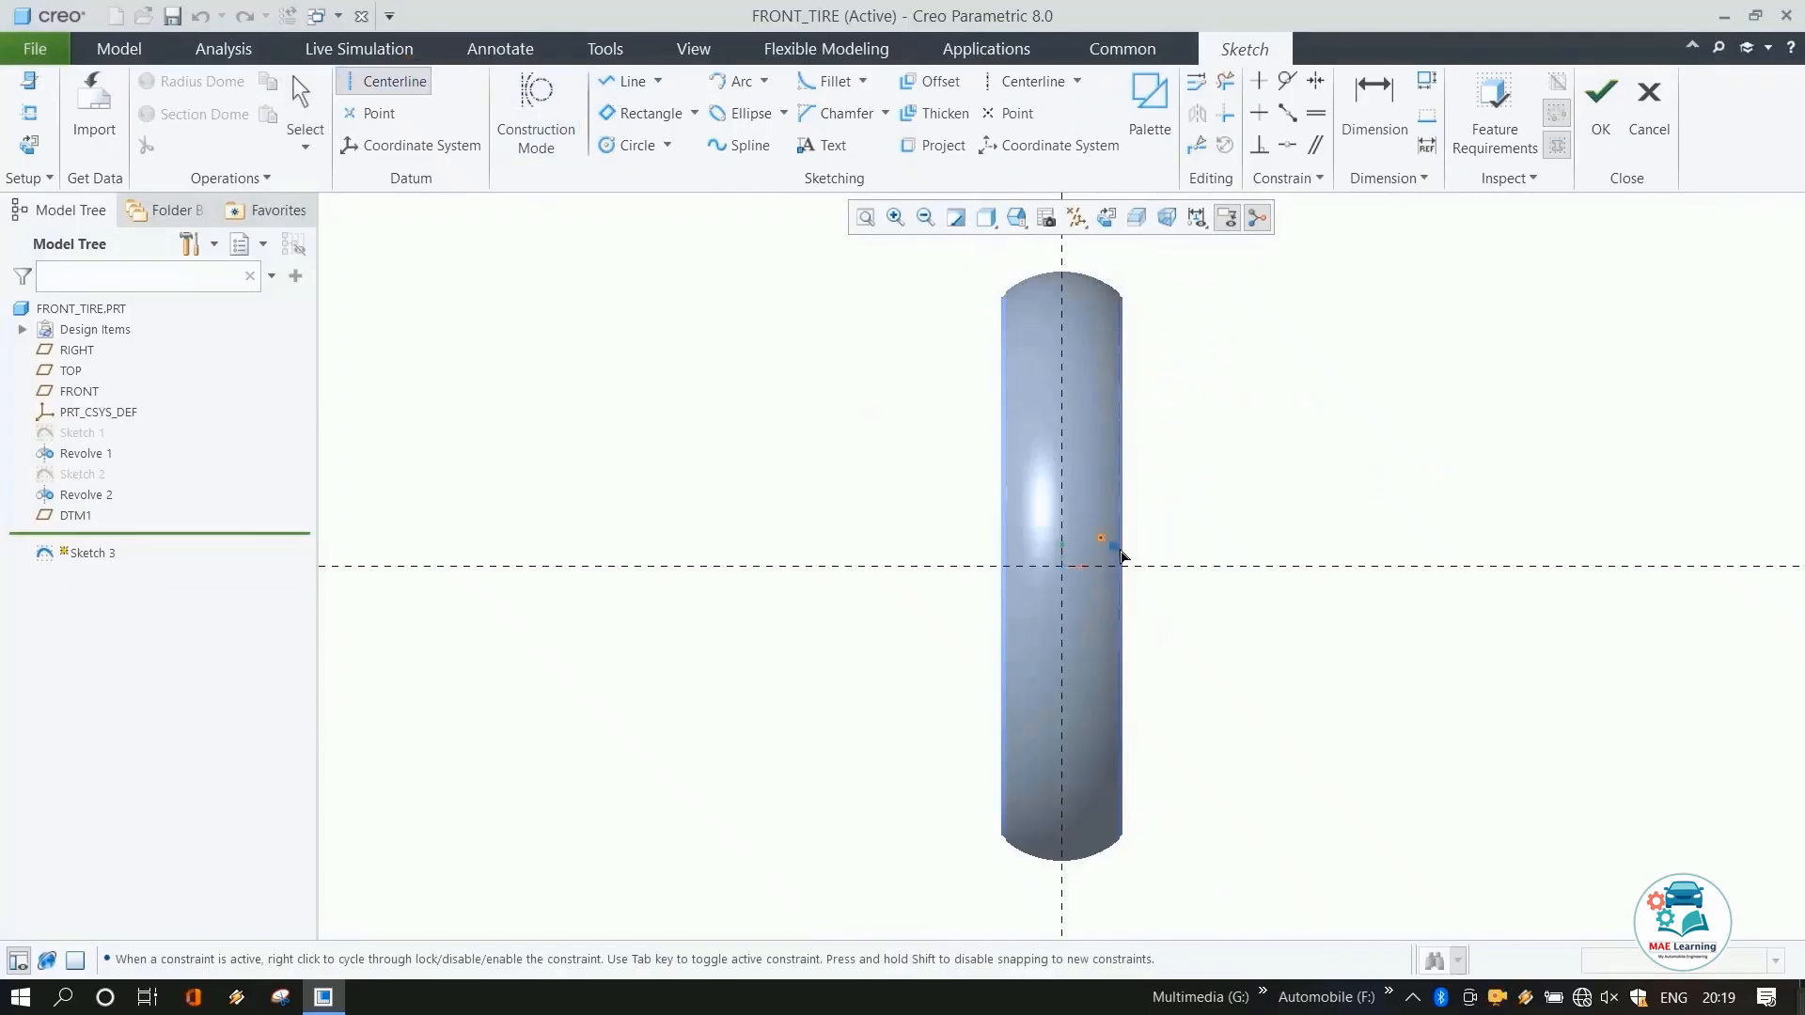
click(1061, 566)
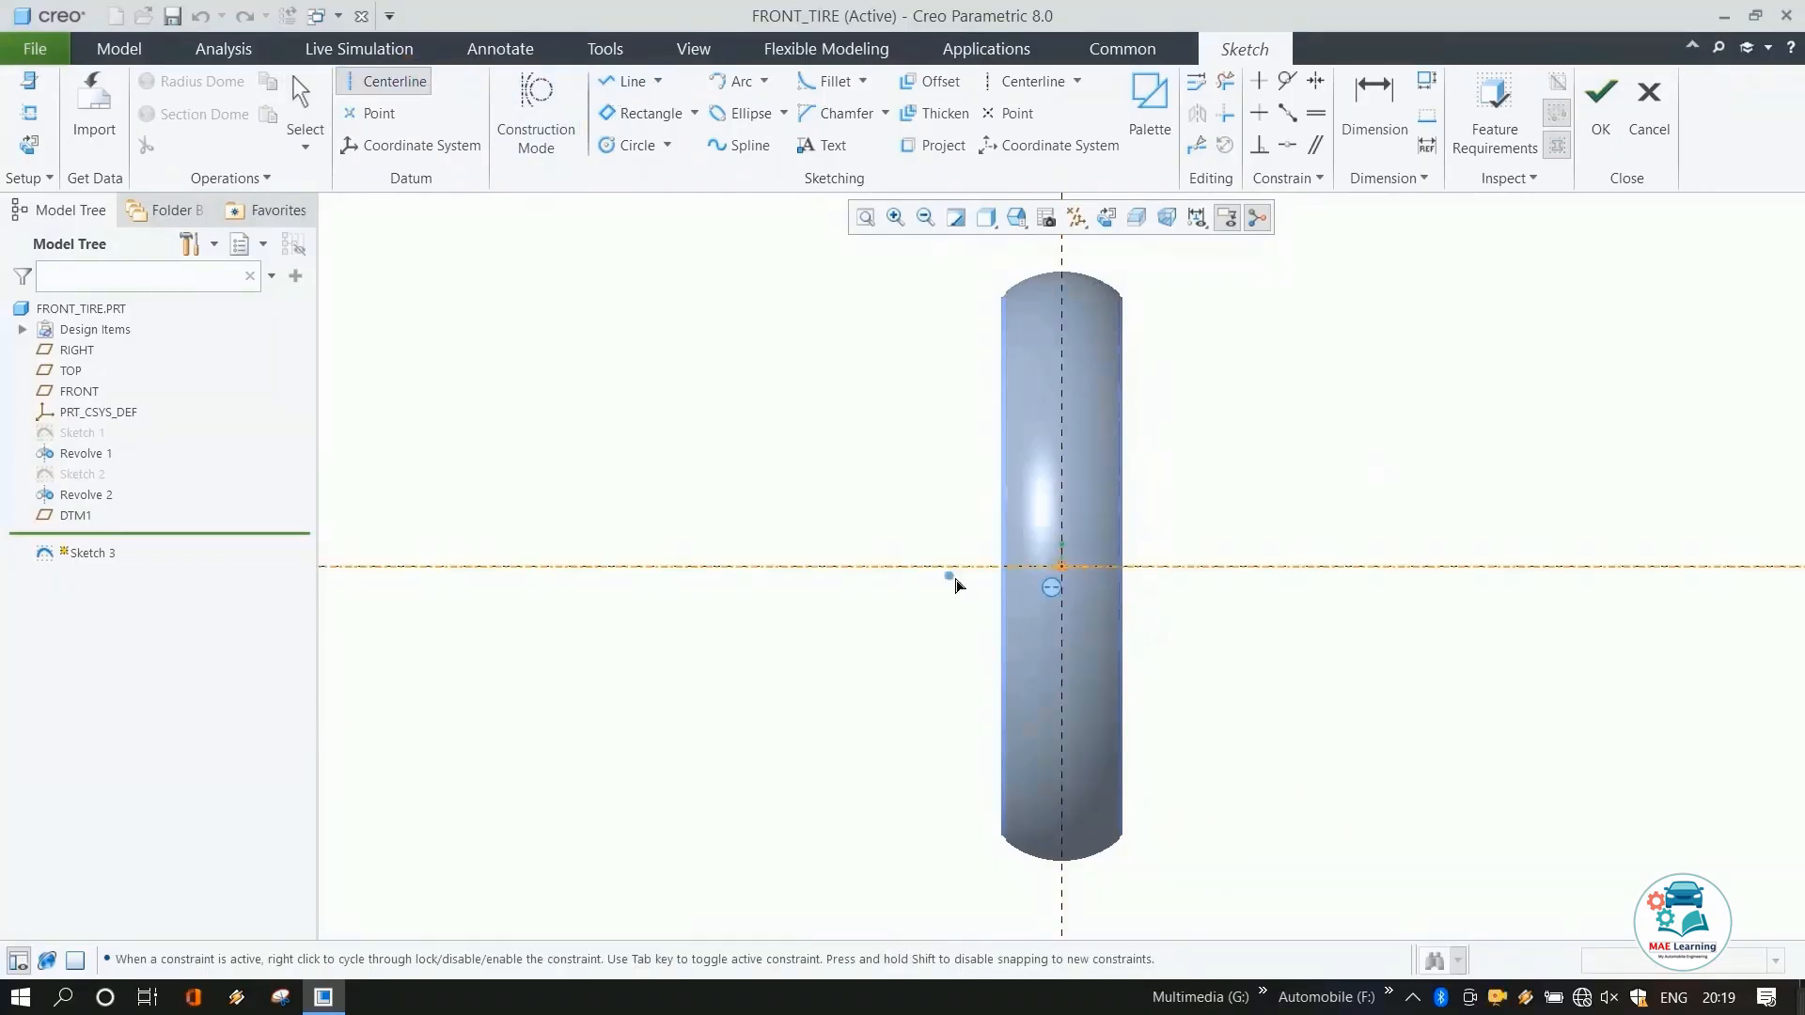
click(1072, 572)
click(1067, 505)
middle_click(1238, 444)
click(1238, 444)
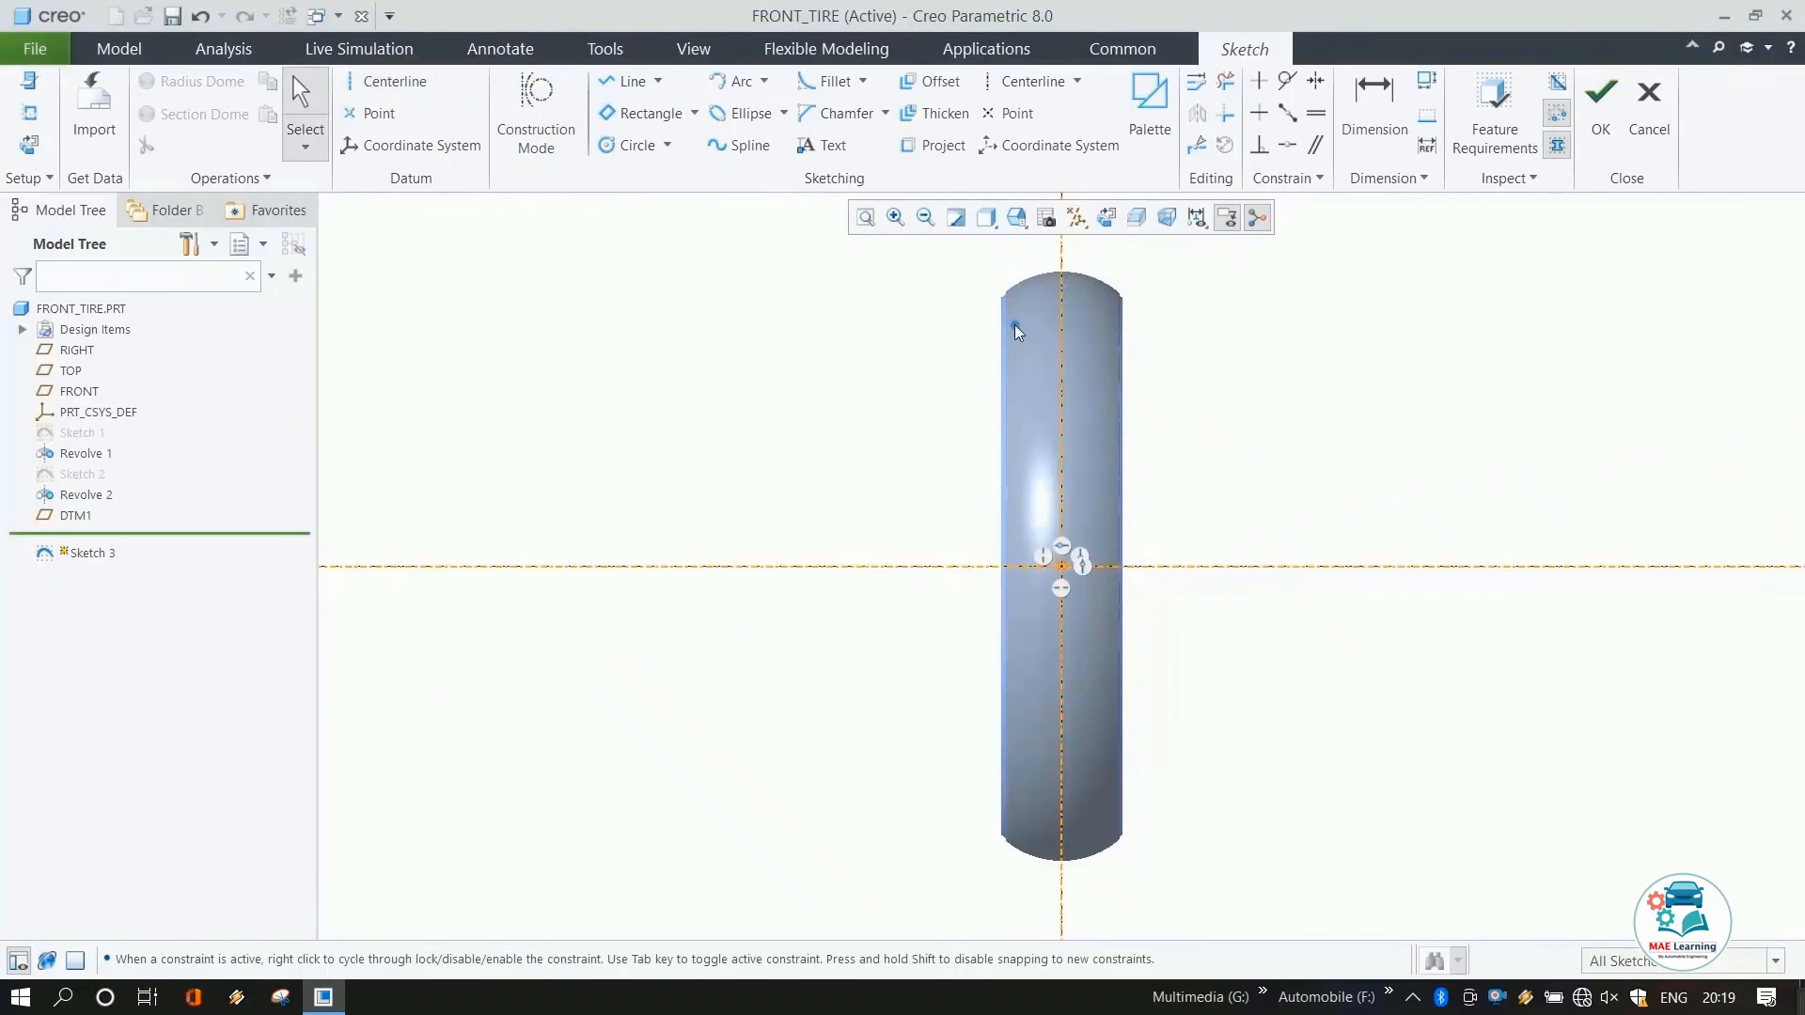
Draw a slanted rectangle across the tire's upper-left side, about 81 mm long.
click(629, 125)
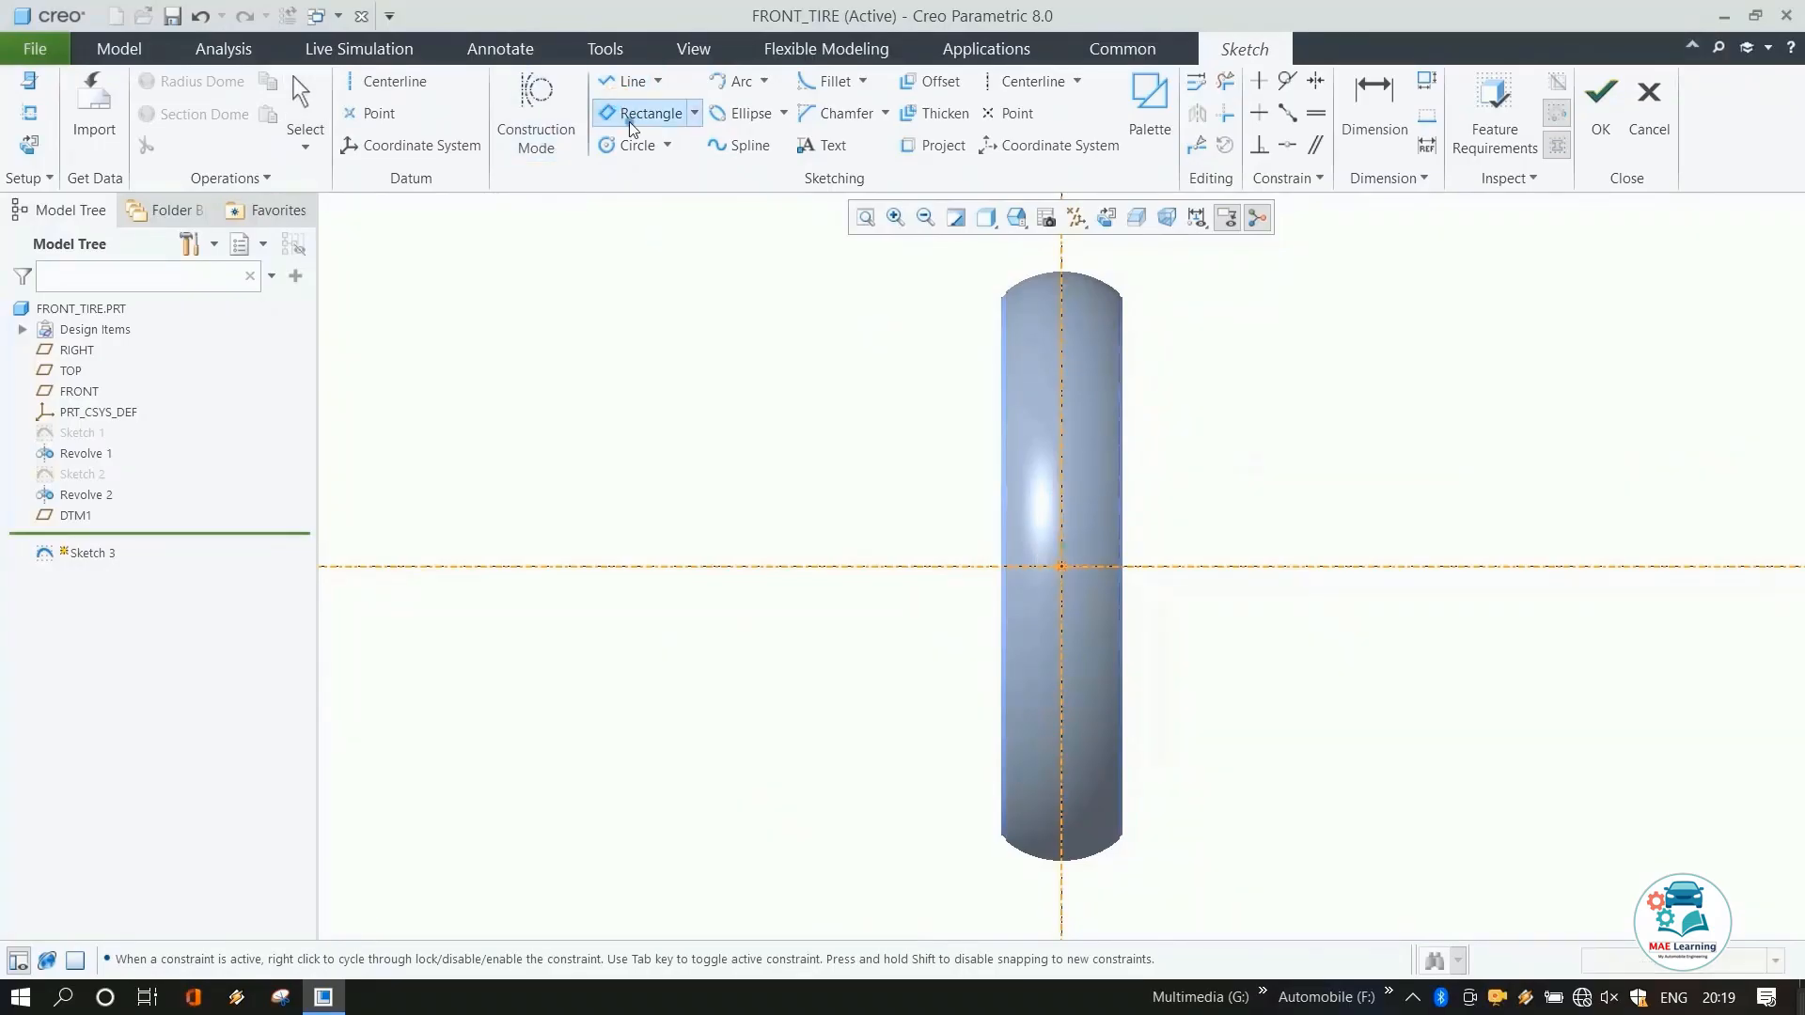
scroll(1060, 428, up, 3)
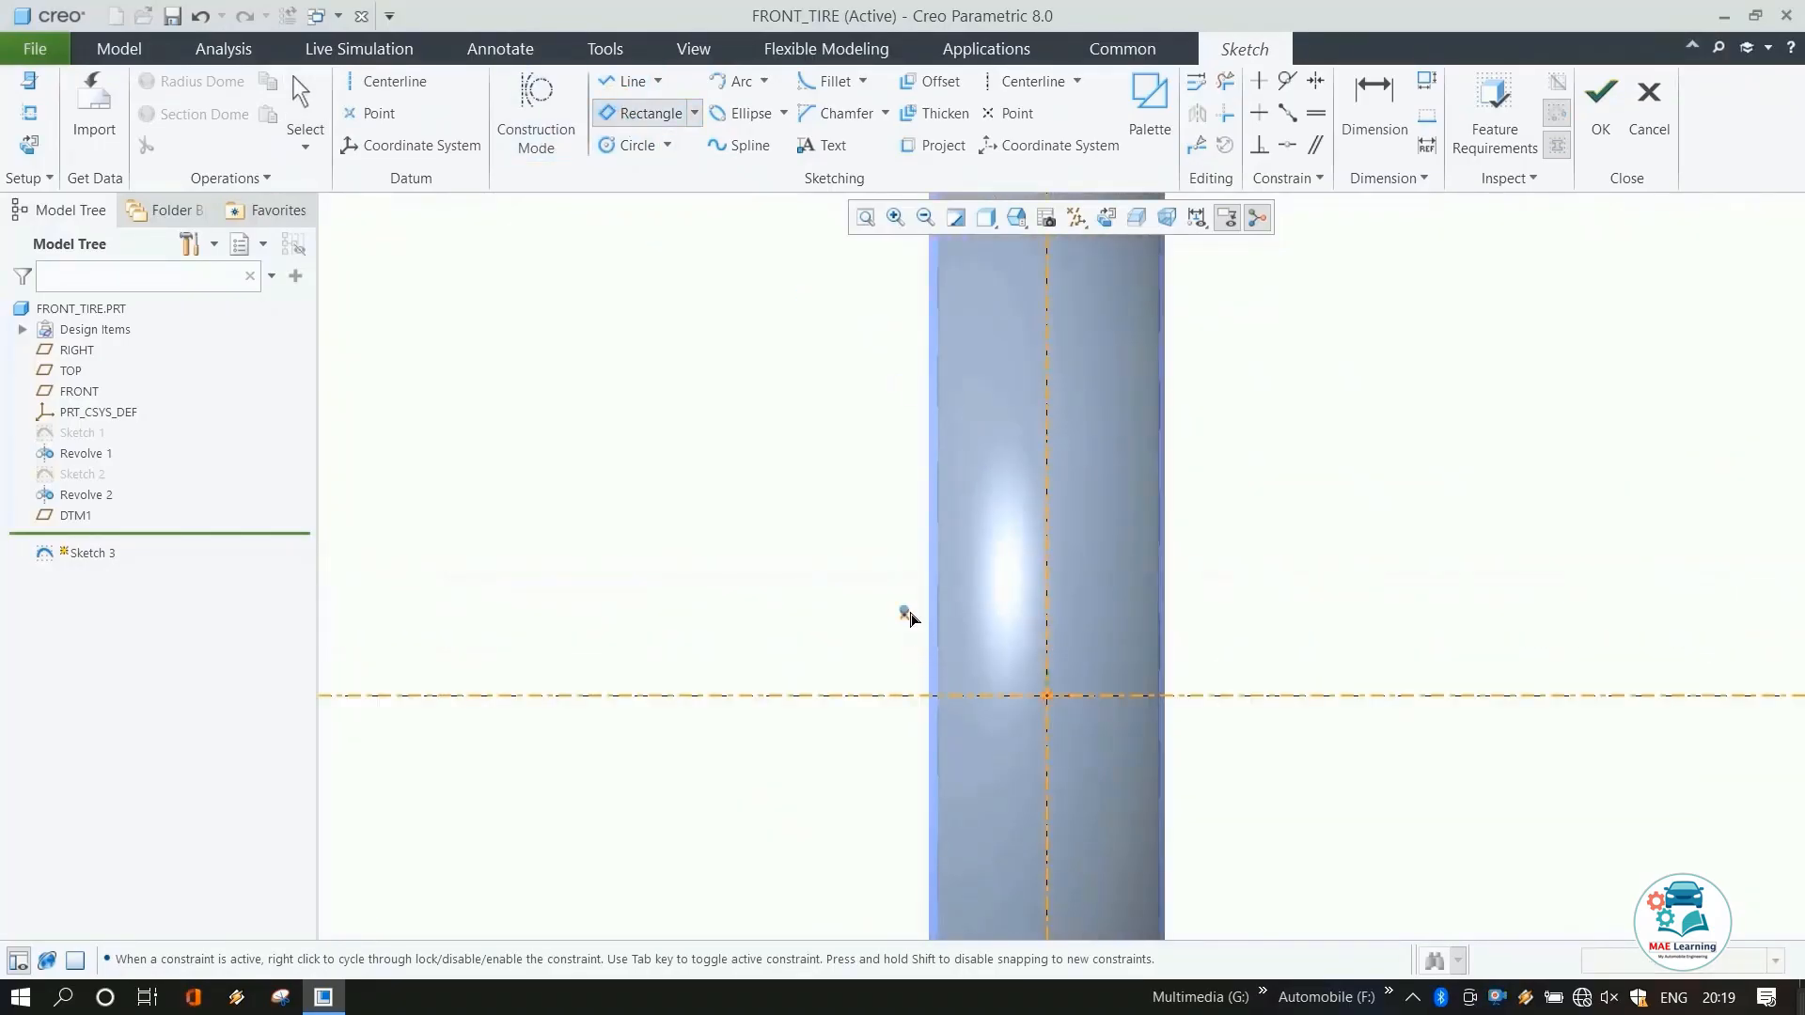
click(908, 598)
click(915, 617)
click(1003, 522)
middle_click(804, 458)
scroll(900, 616, down, 4)
scroll(980, 700, down, 2)
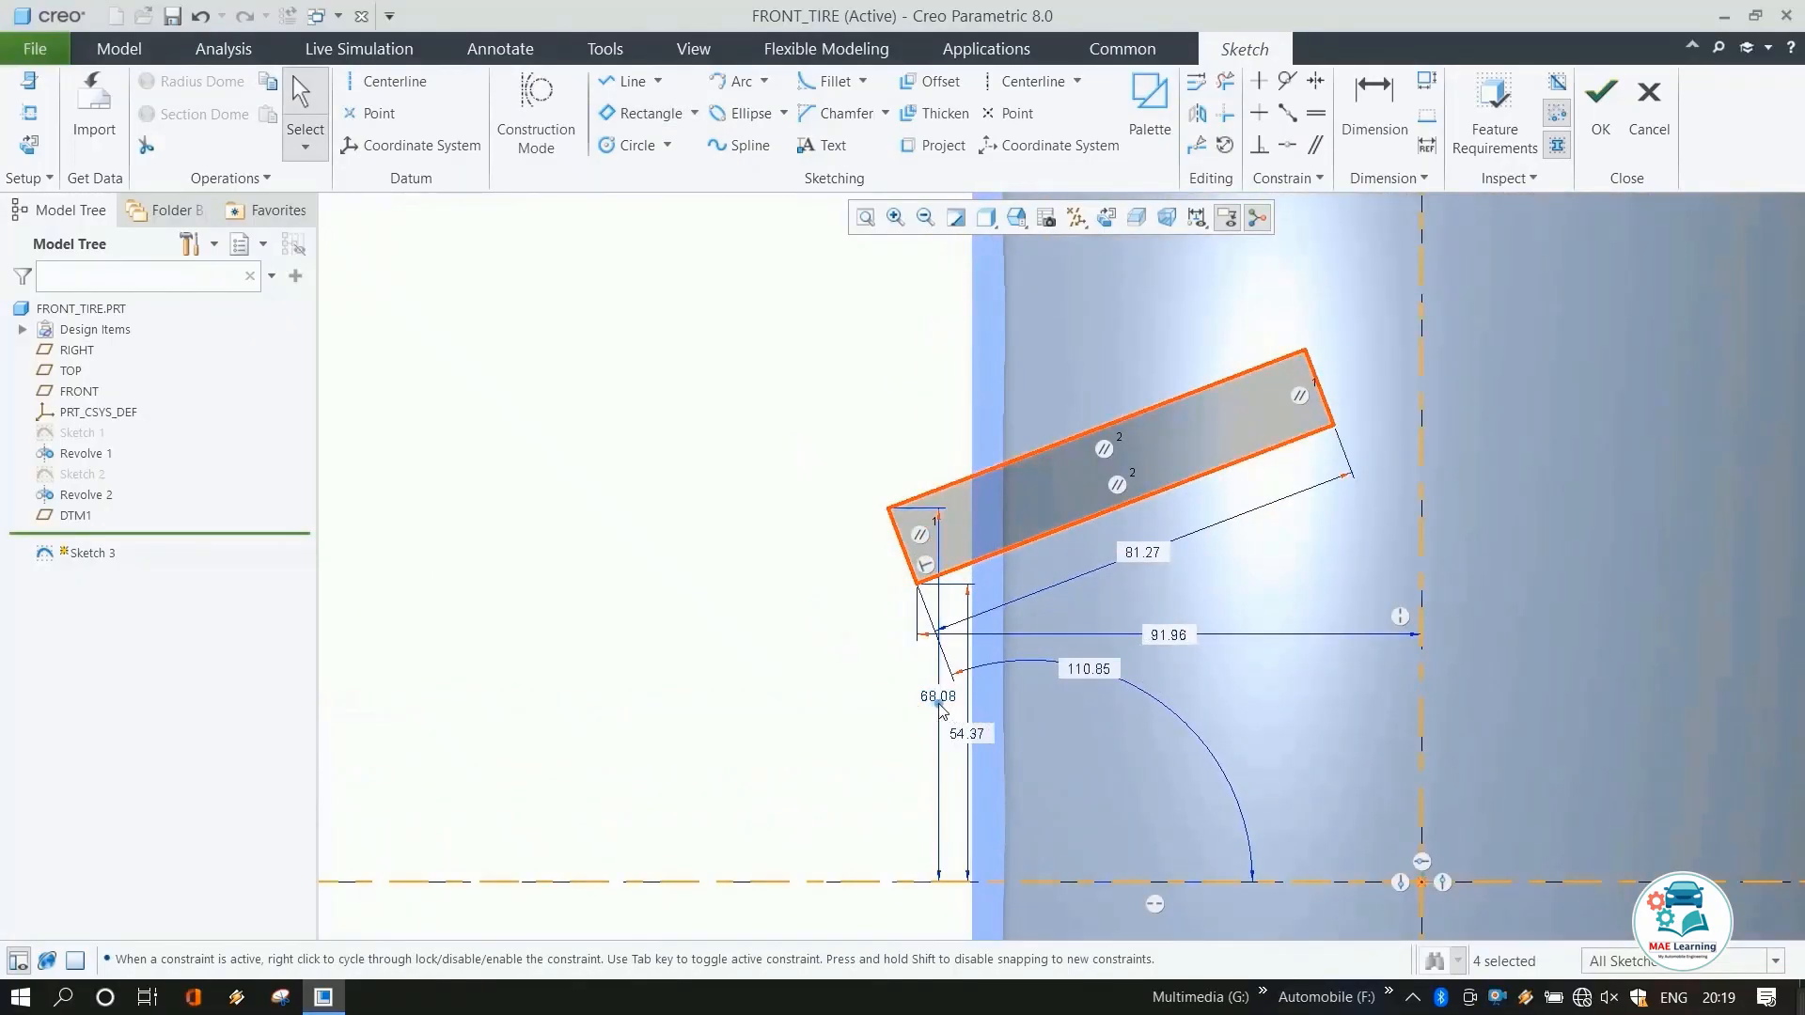
Set the rectangle corner's height dimension to 75 mm and undo the change.
double_click(940, 704)
text(75)
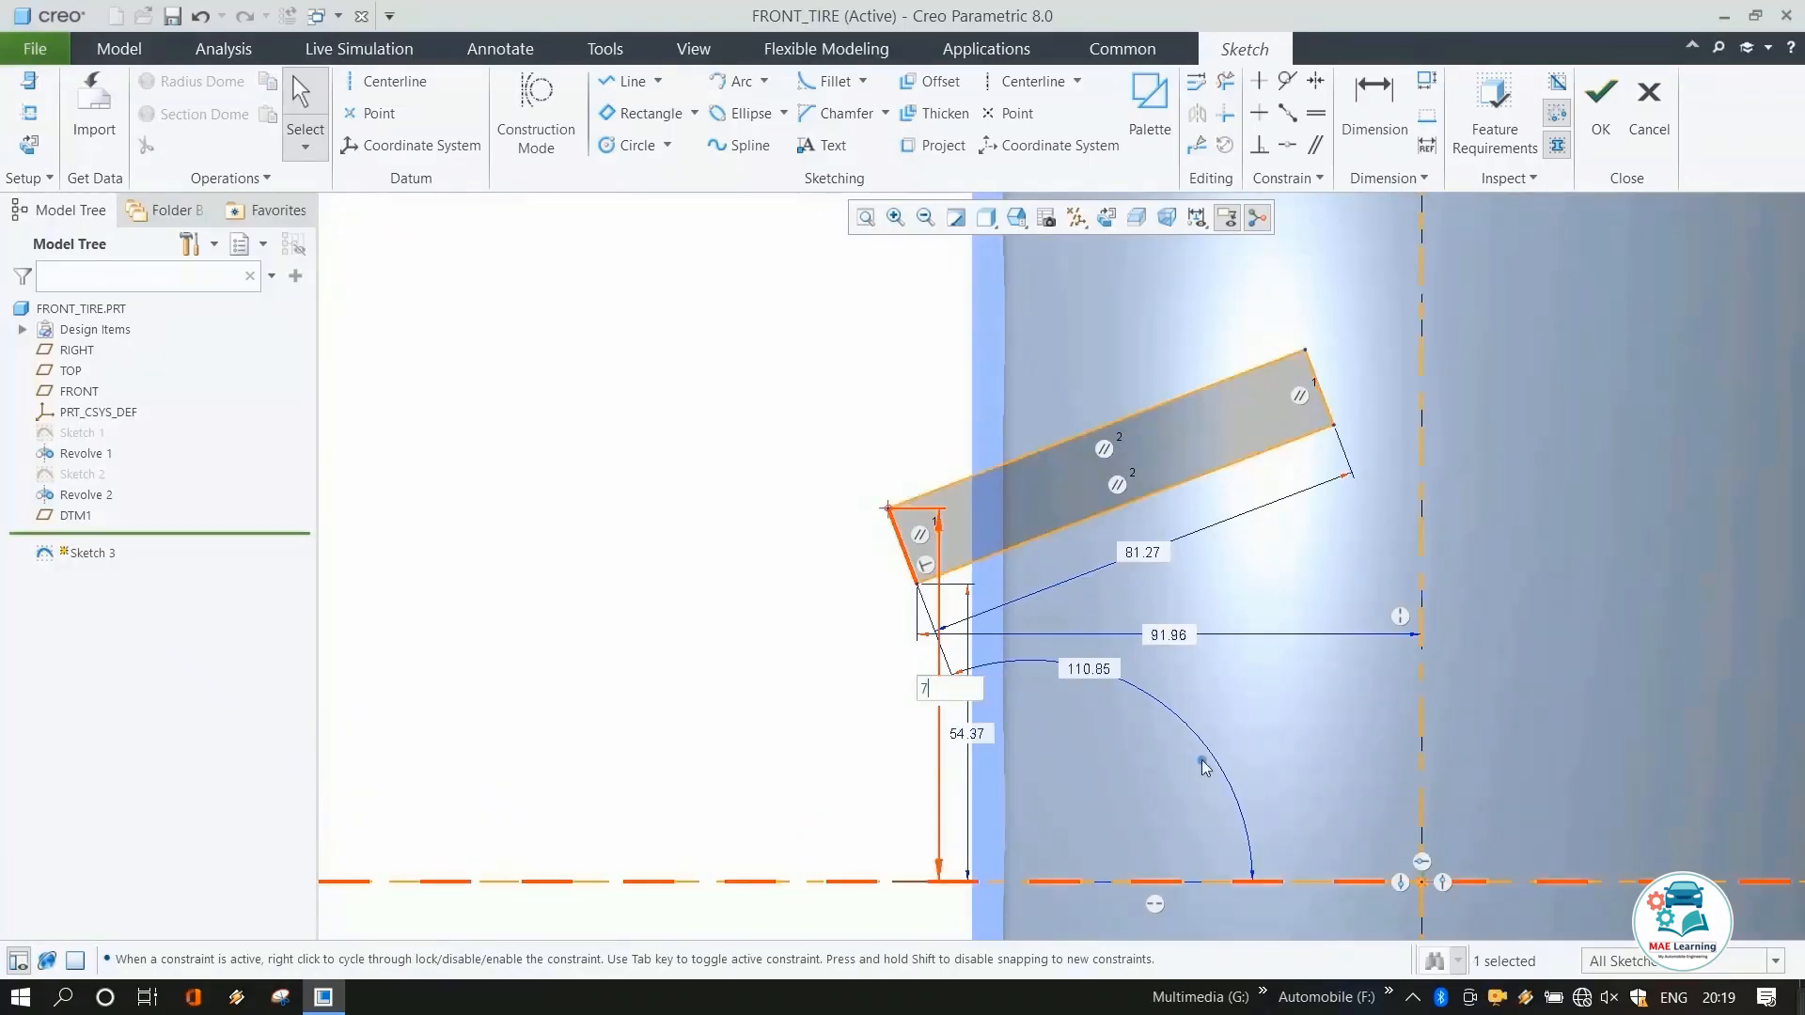
key(Return)
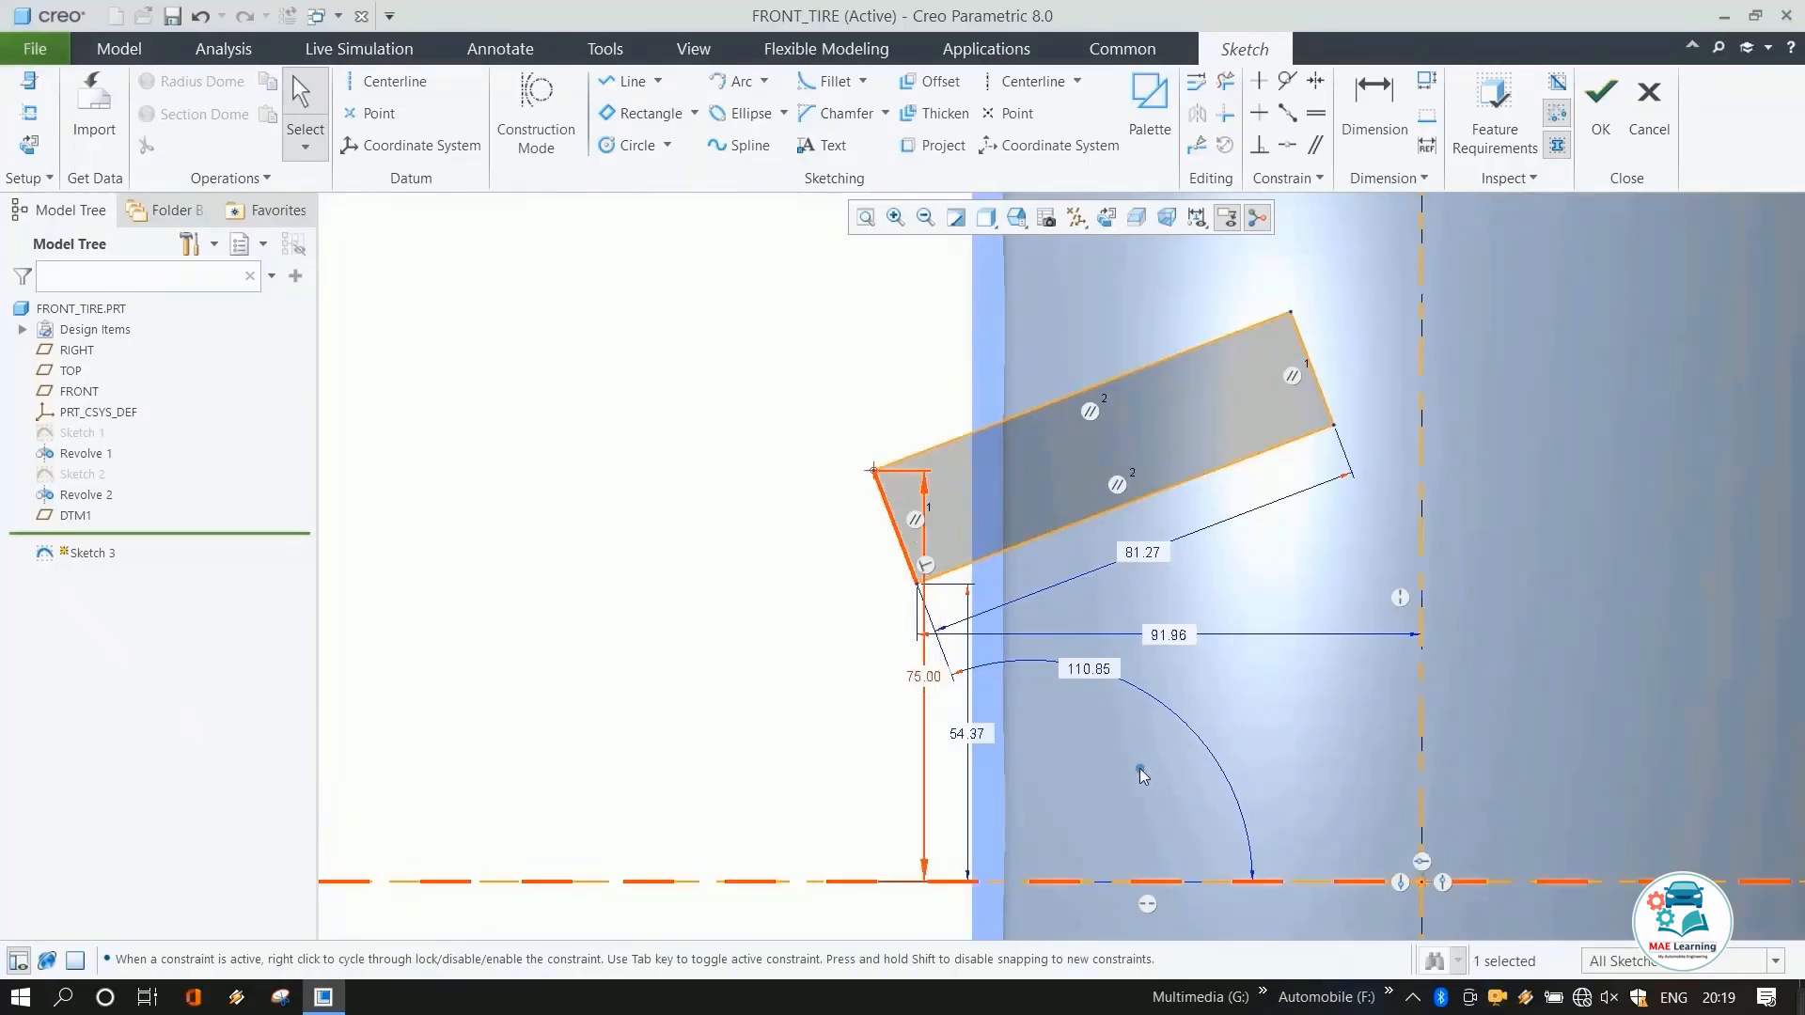
key(ctrl+z)
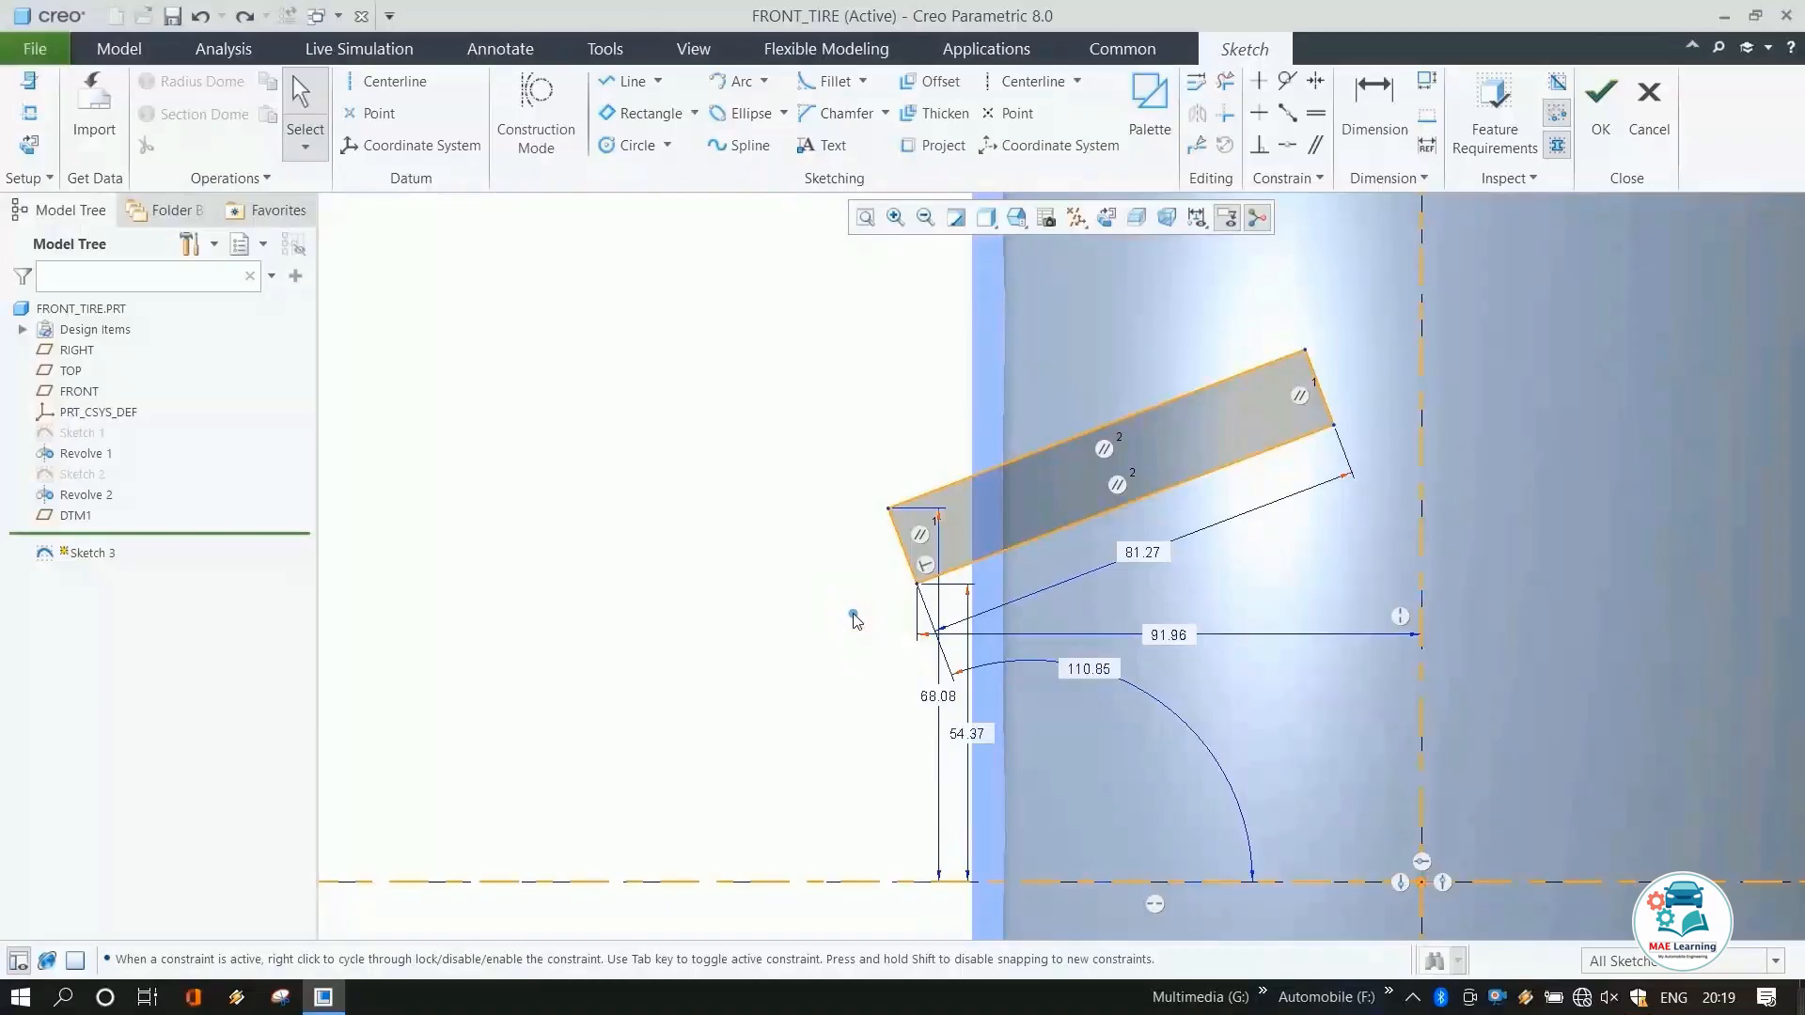
Set the rectangle's length to 110 mm.
double_click(1142, 552)
text(1)
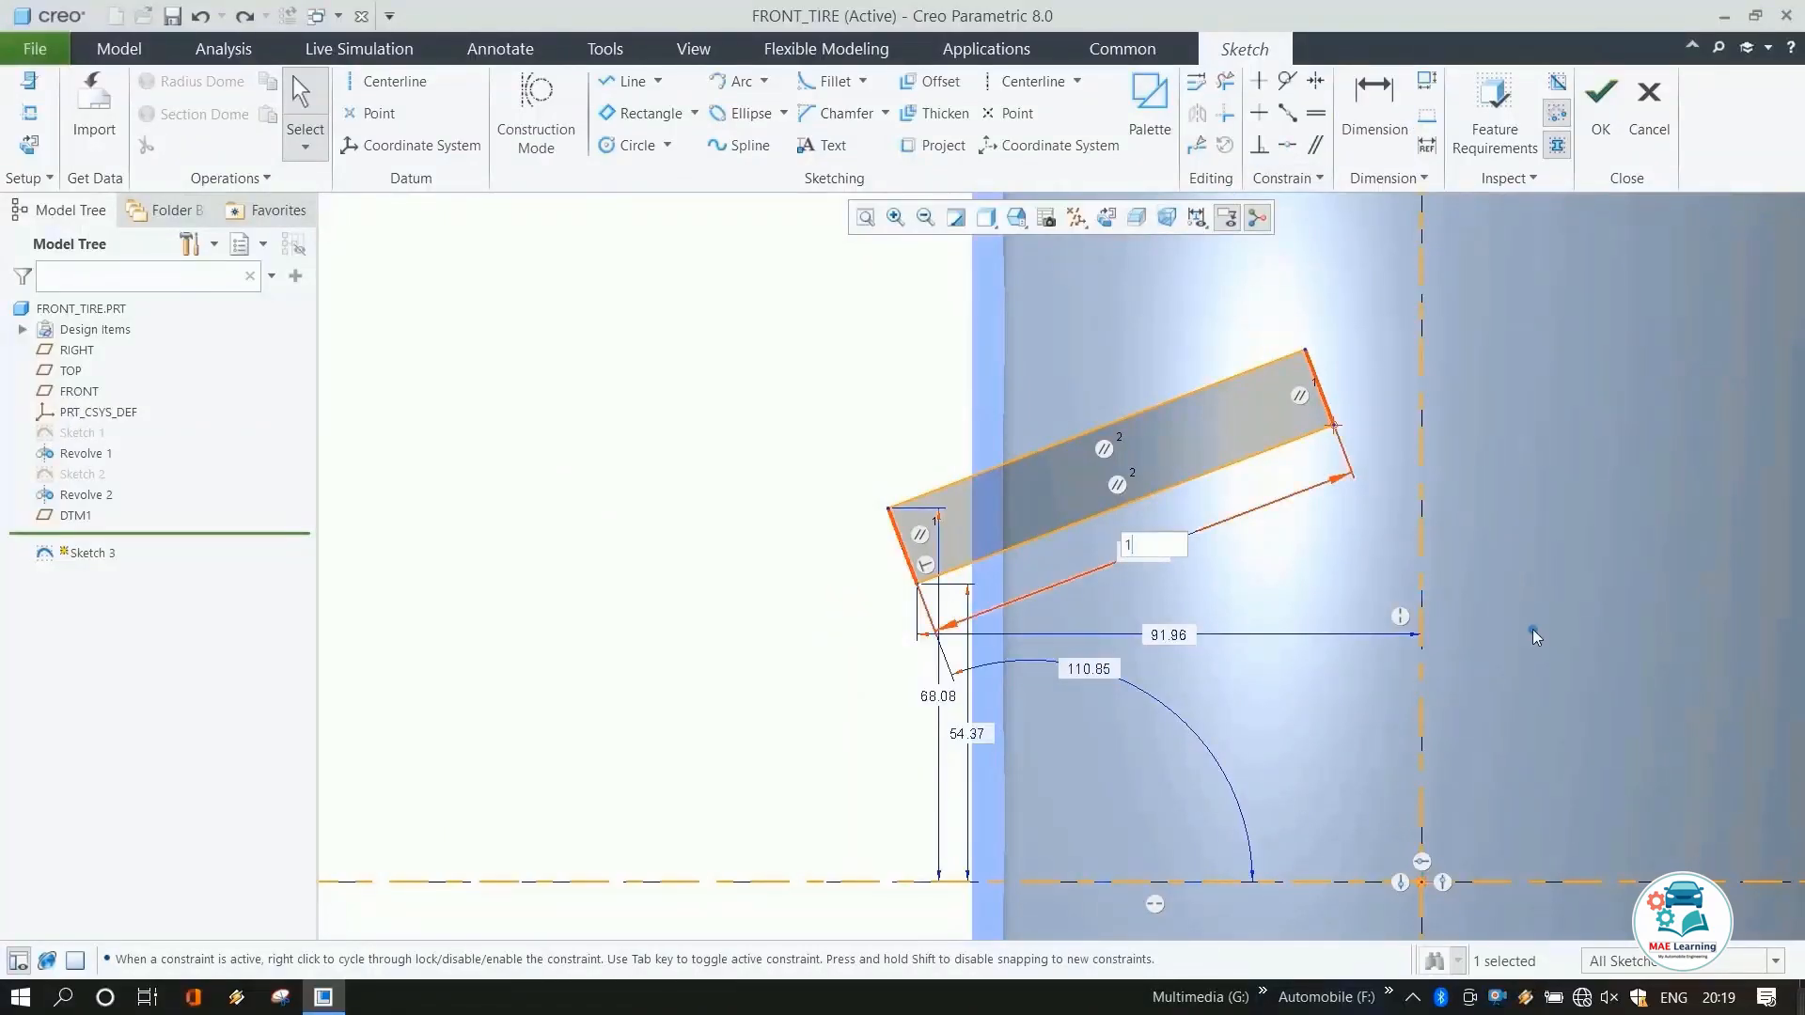
text(10)
key(Return)
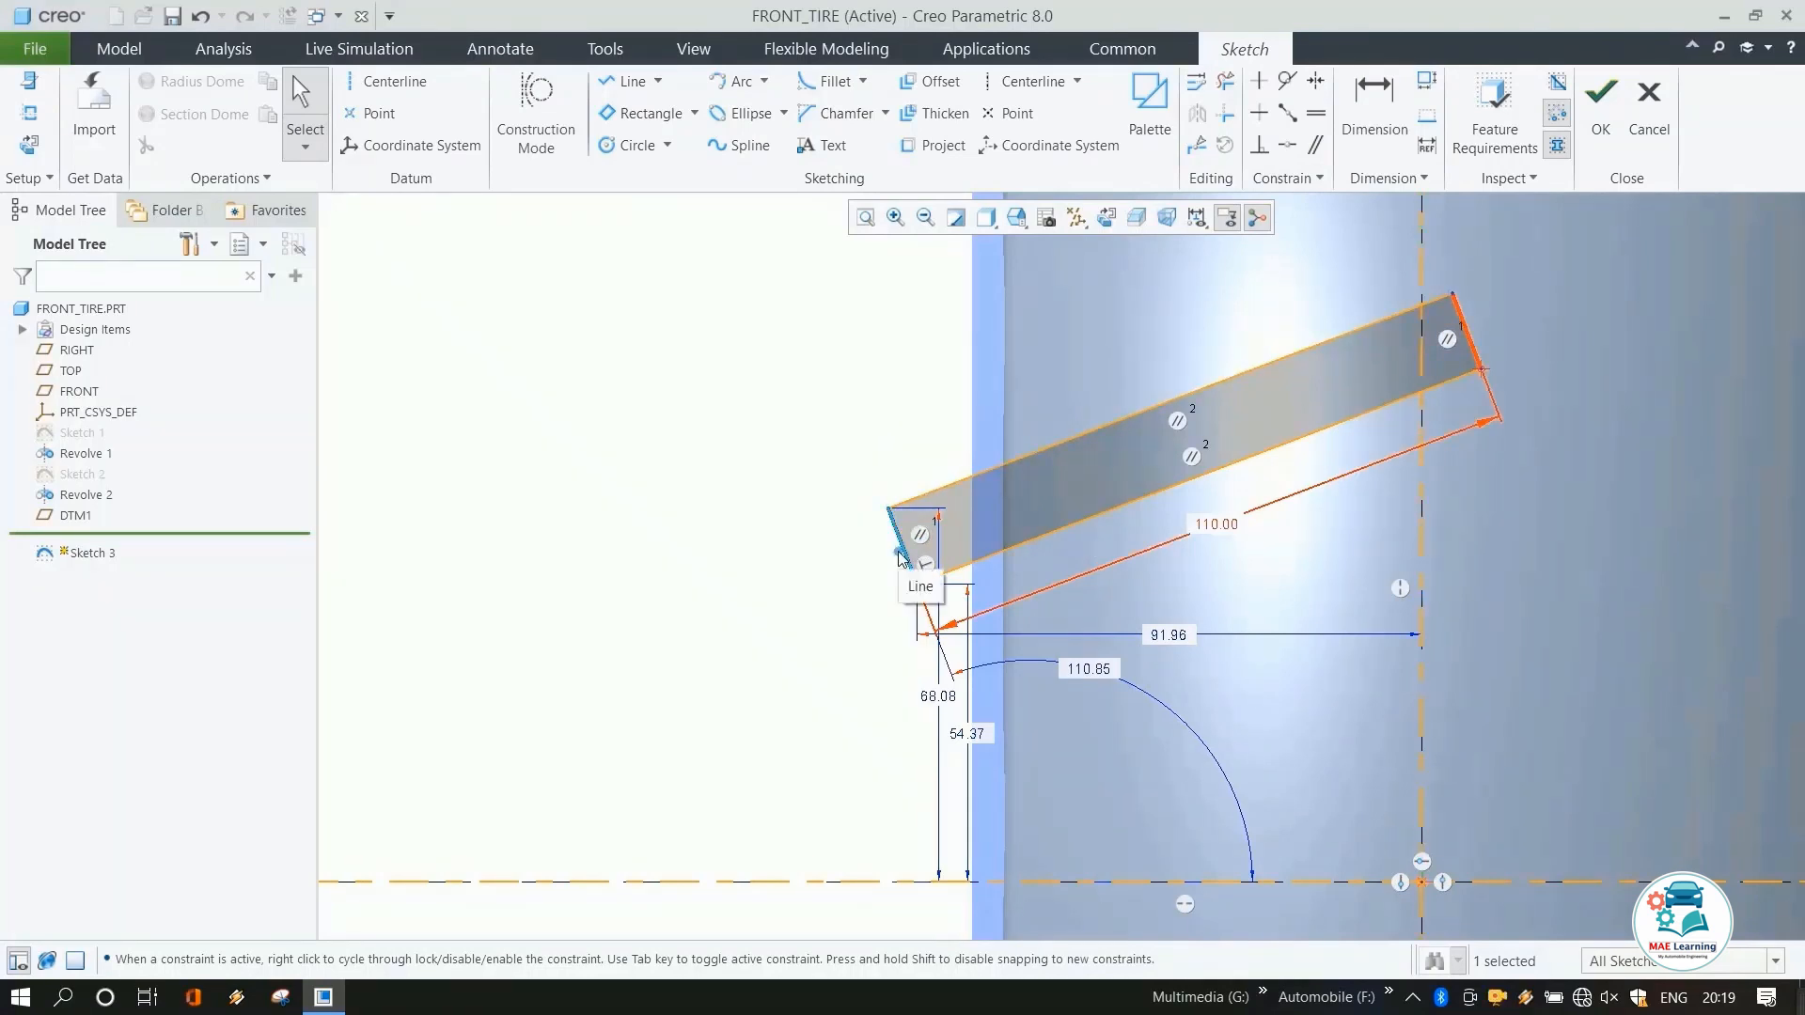
Dimension the rectangle's width as 10 mm.
key(d)
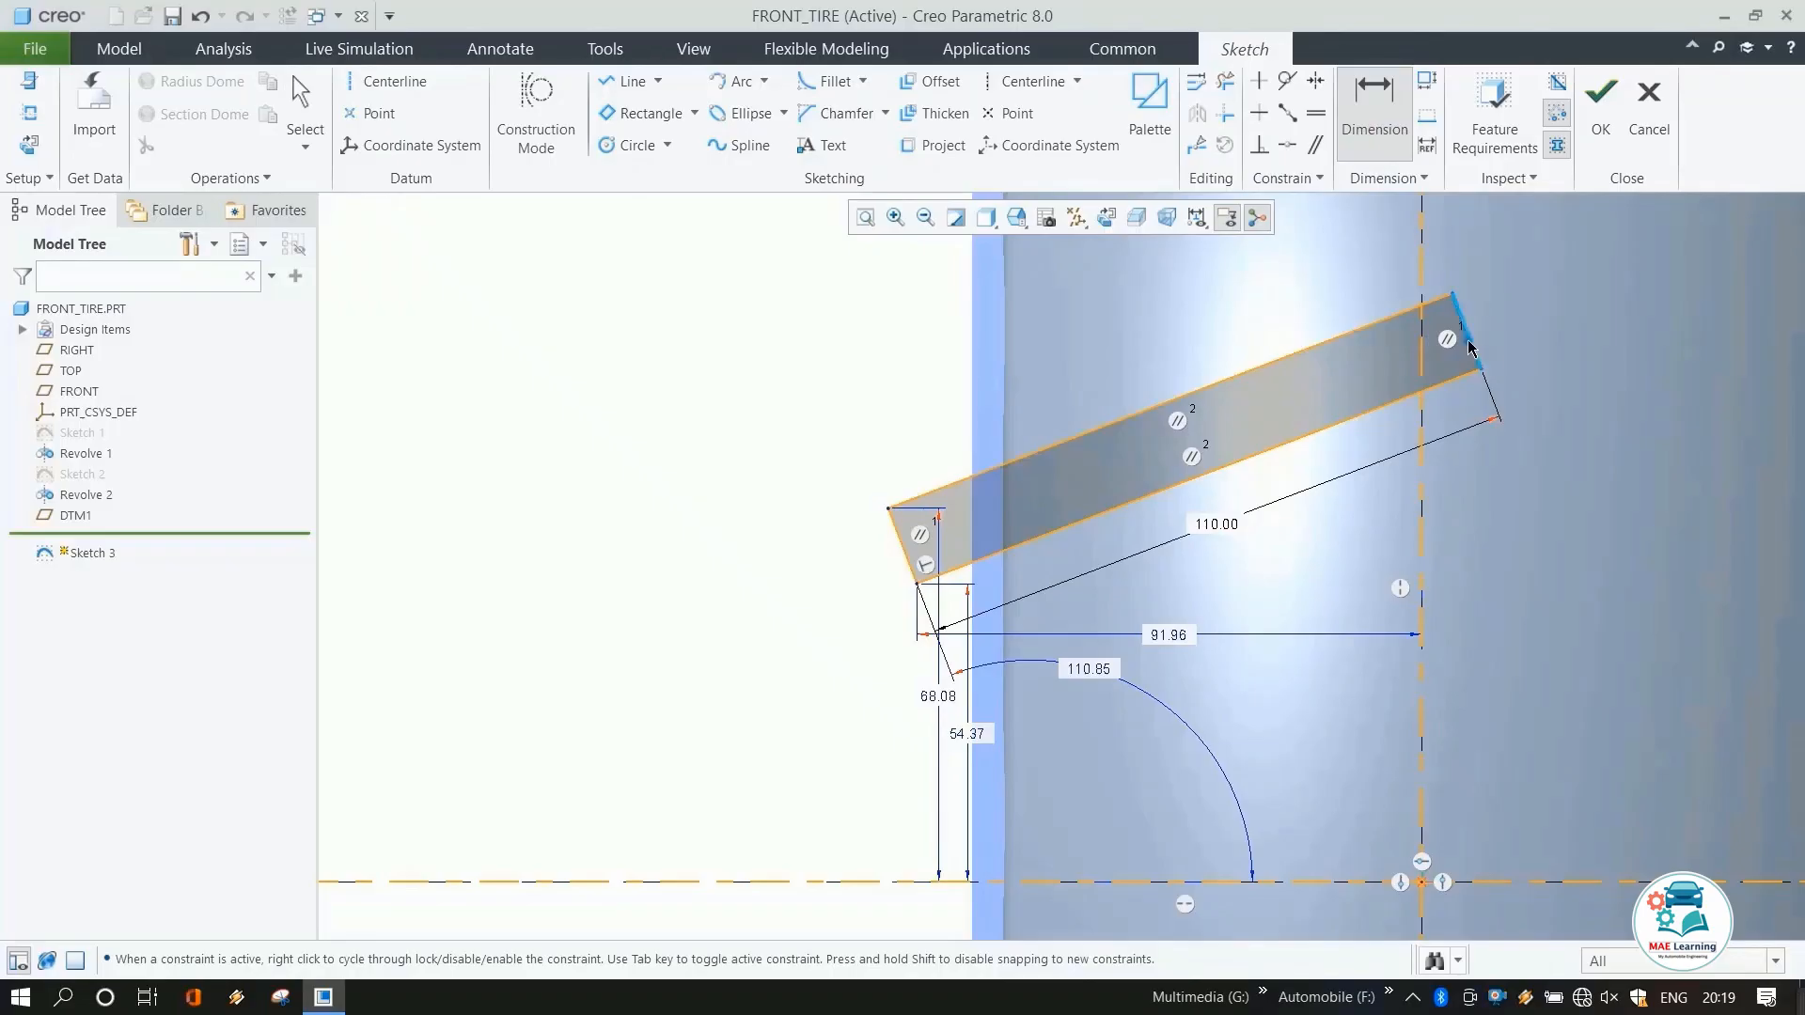
middle_click(1589, 349)
text(10)
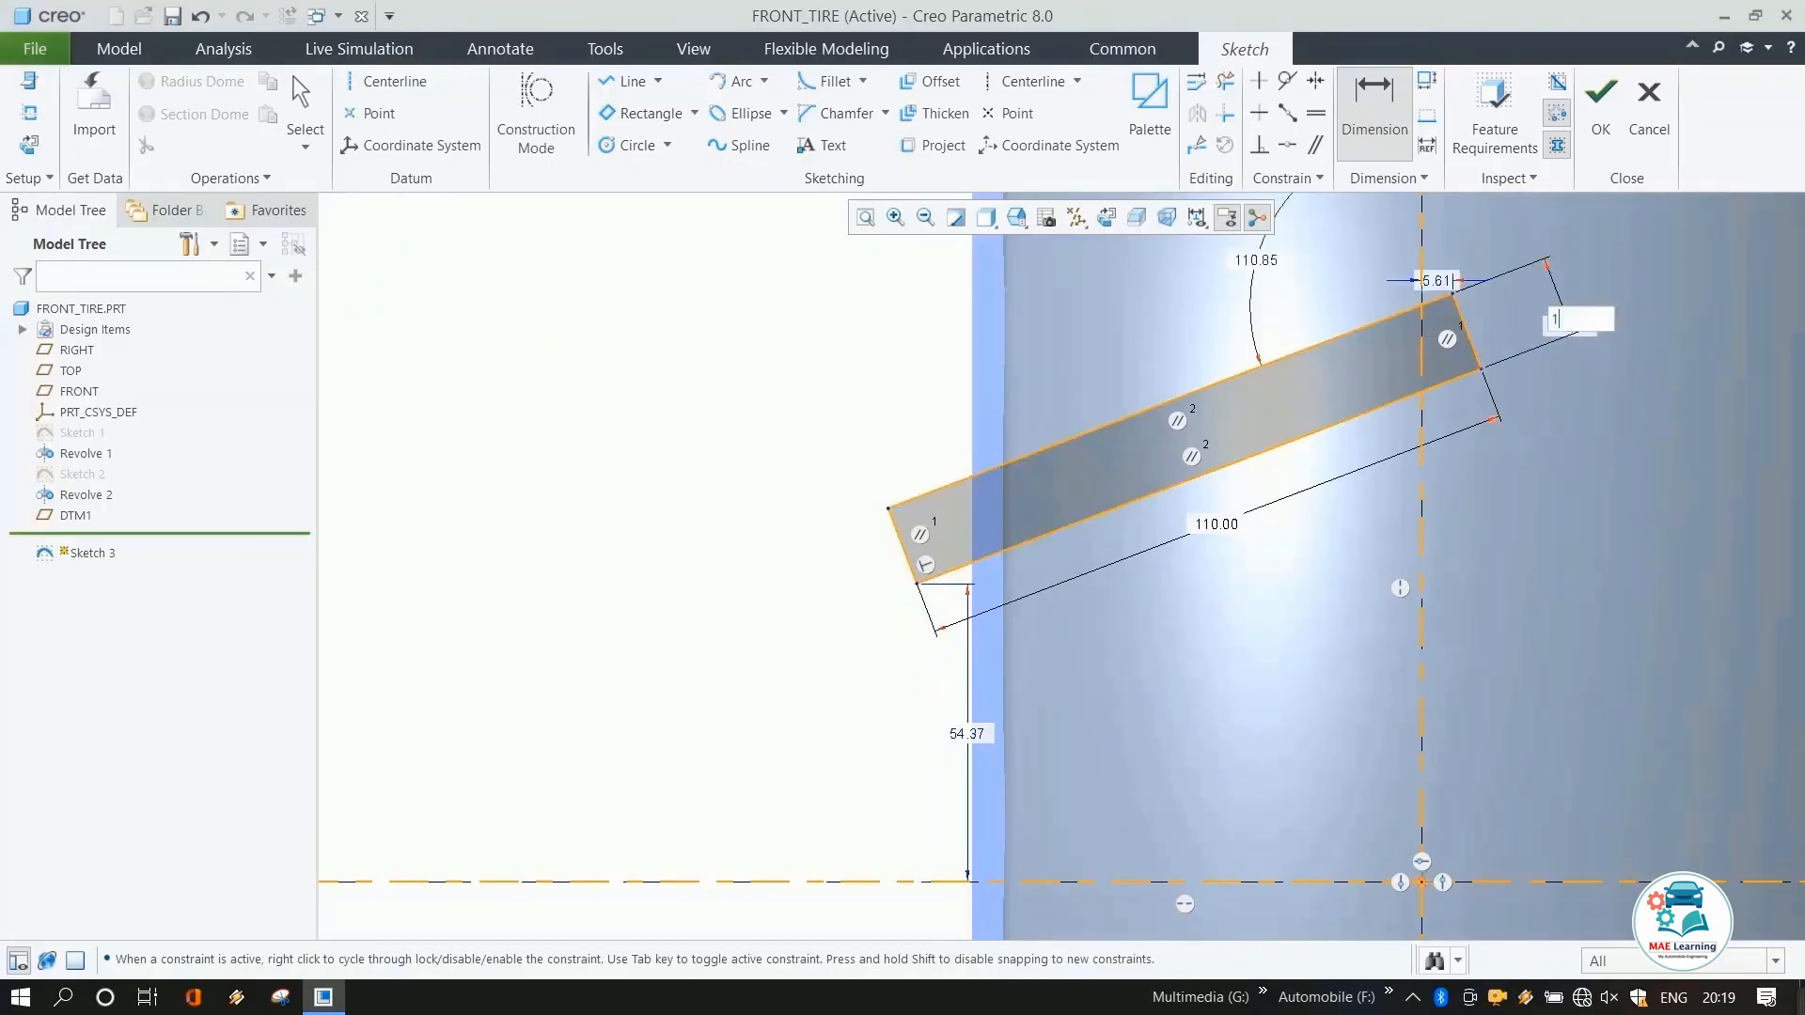
key(Return)
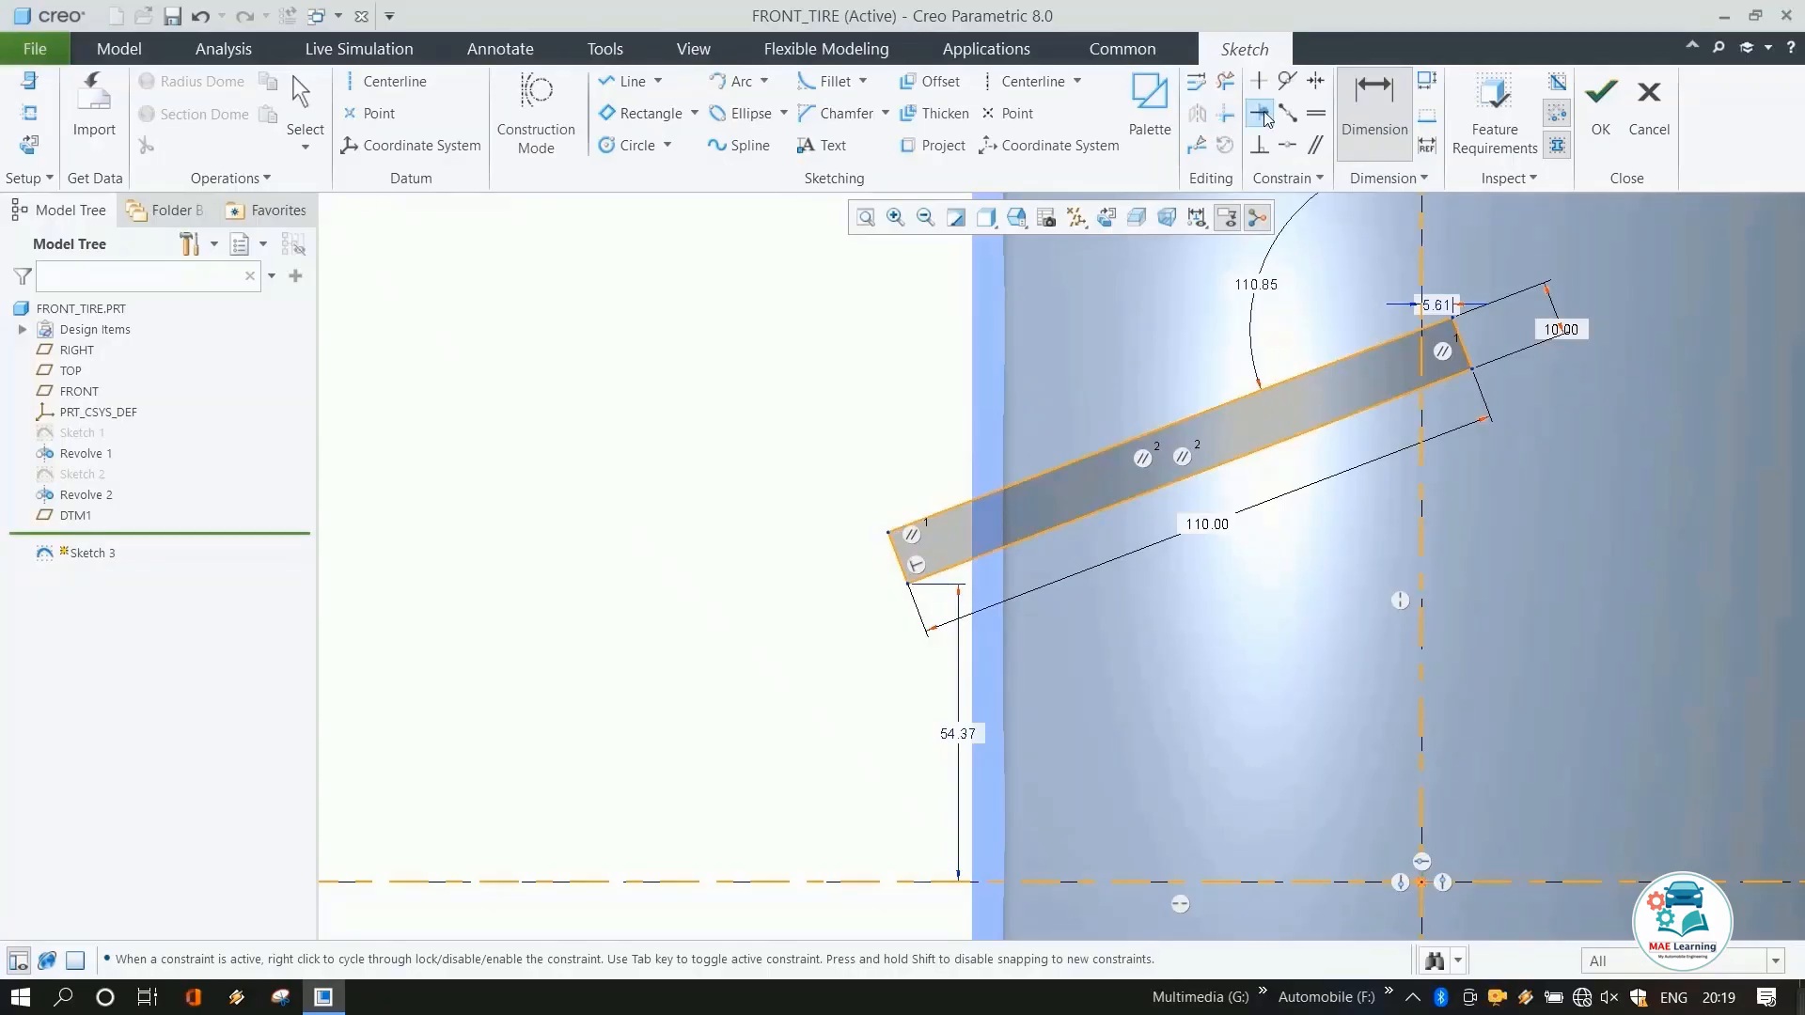
Dimension the horizontal distance from the rectangle's lower corner to the vertical reference as 20 mm.
shift+middle_drag(947, 476, 997, 529)
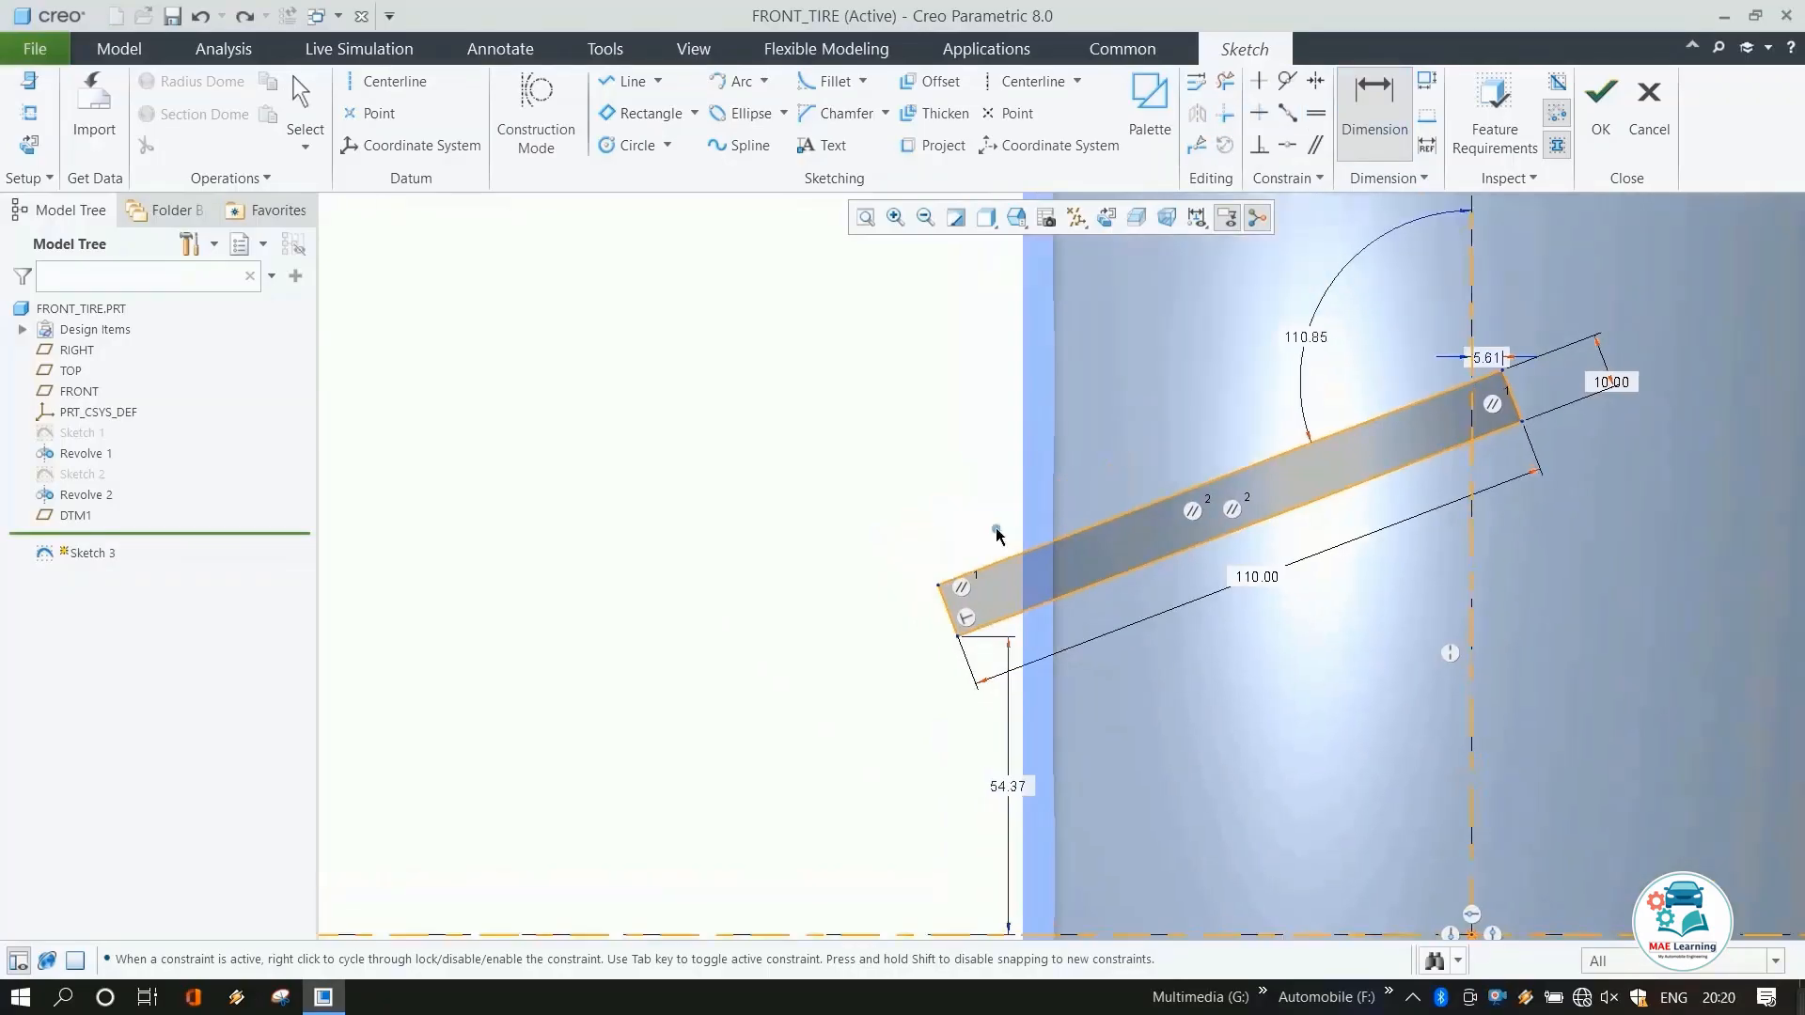
click(957, 636)
click(1051, 684)
middle_click(888, 682)
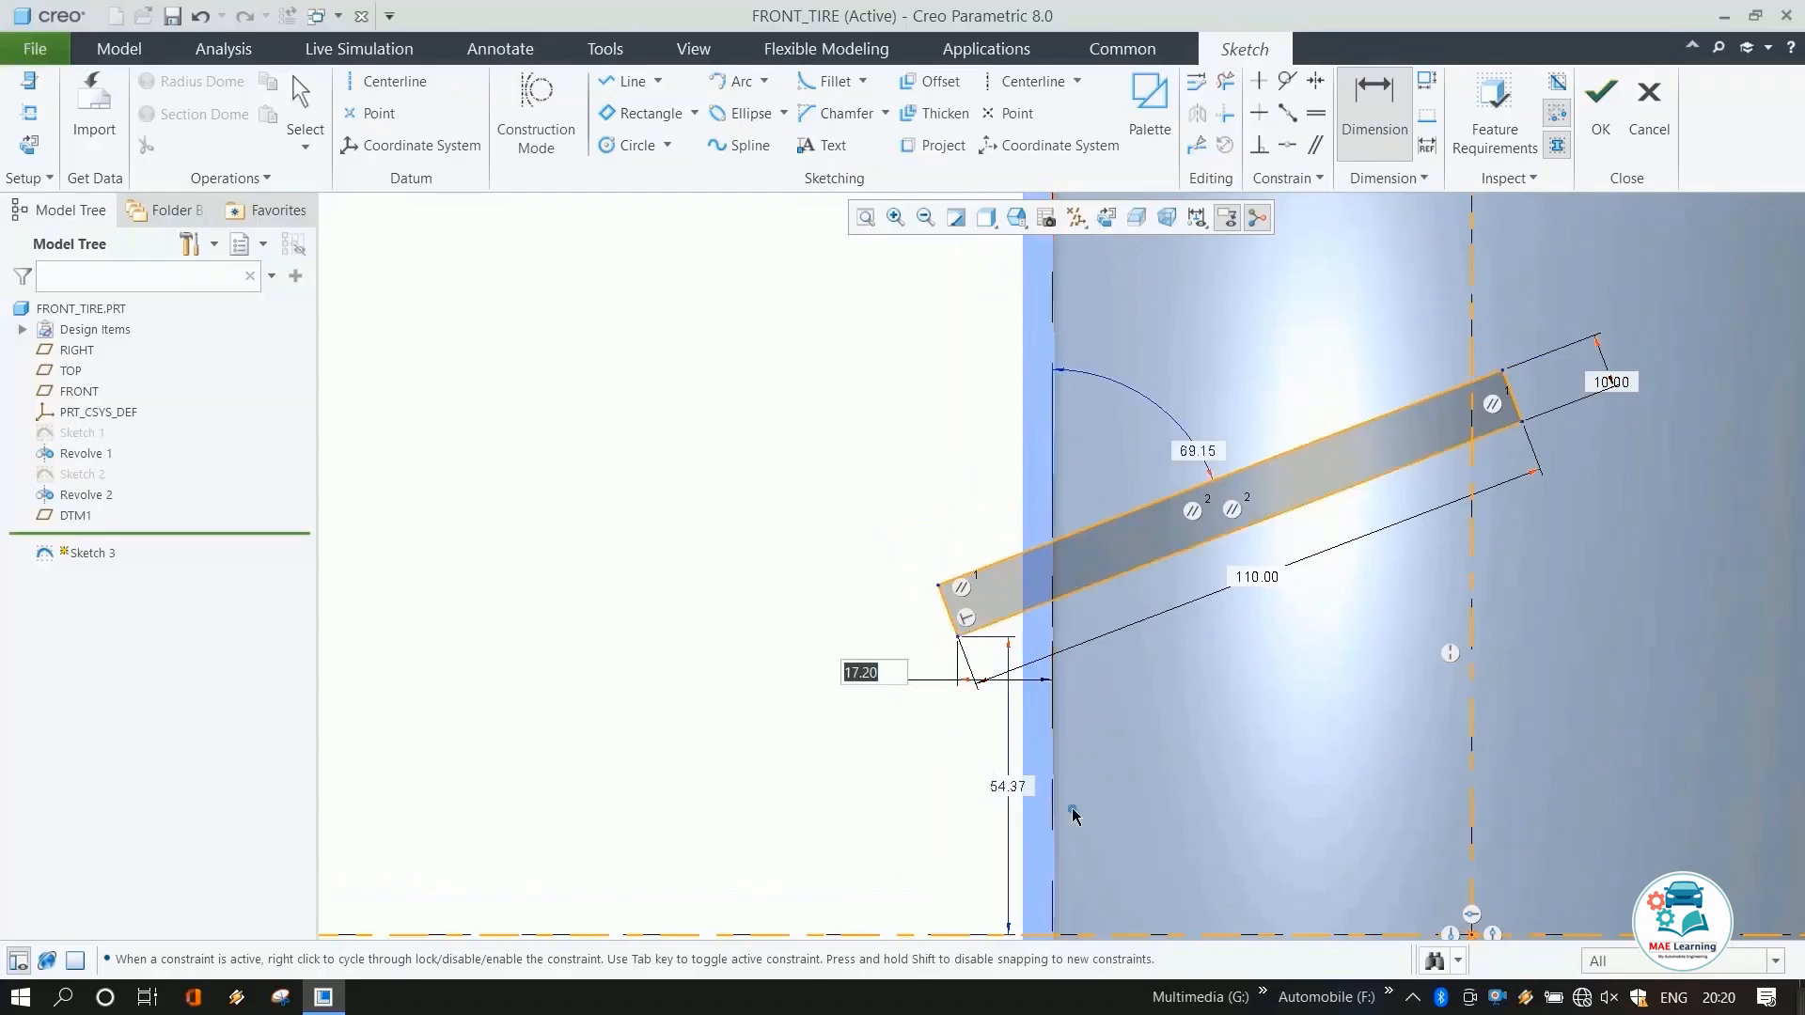
text(20)
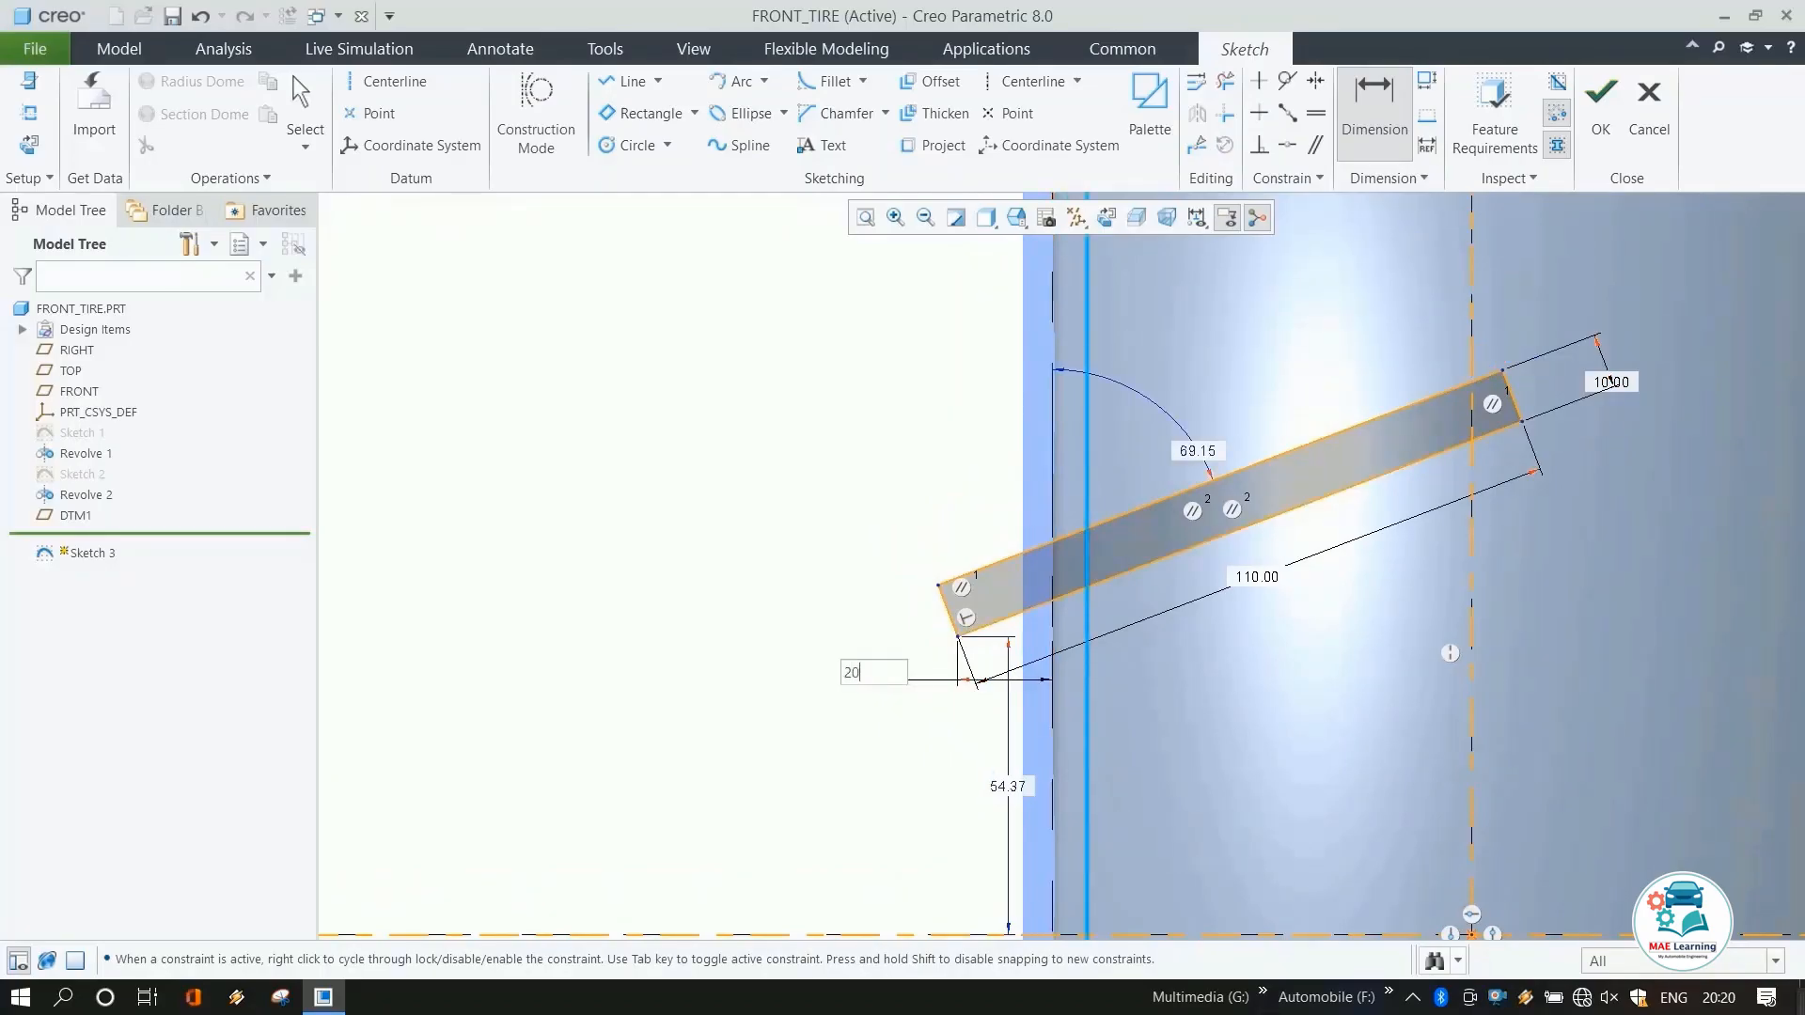
key(Return)
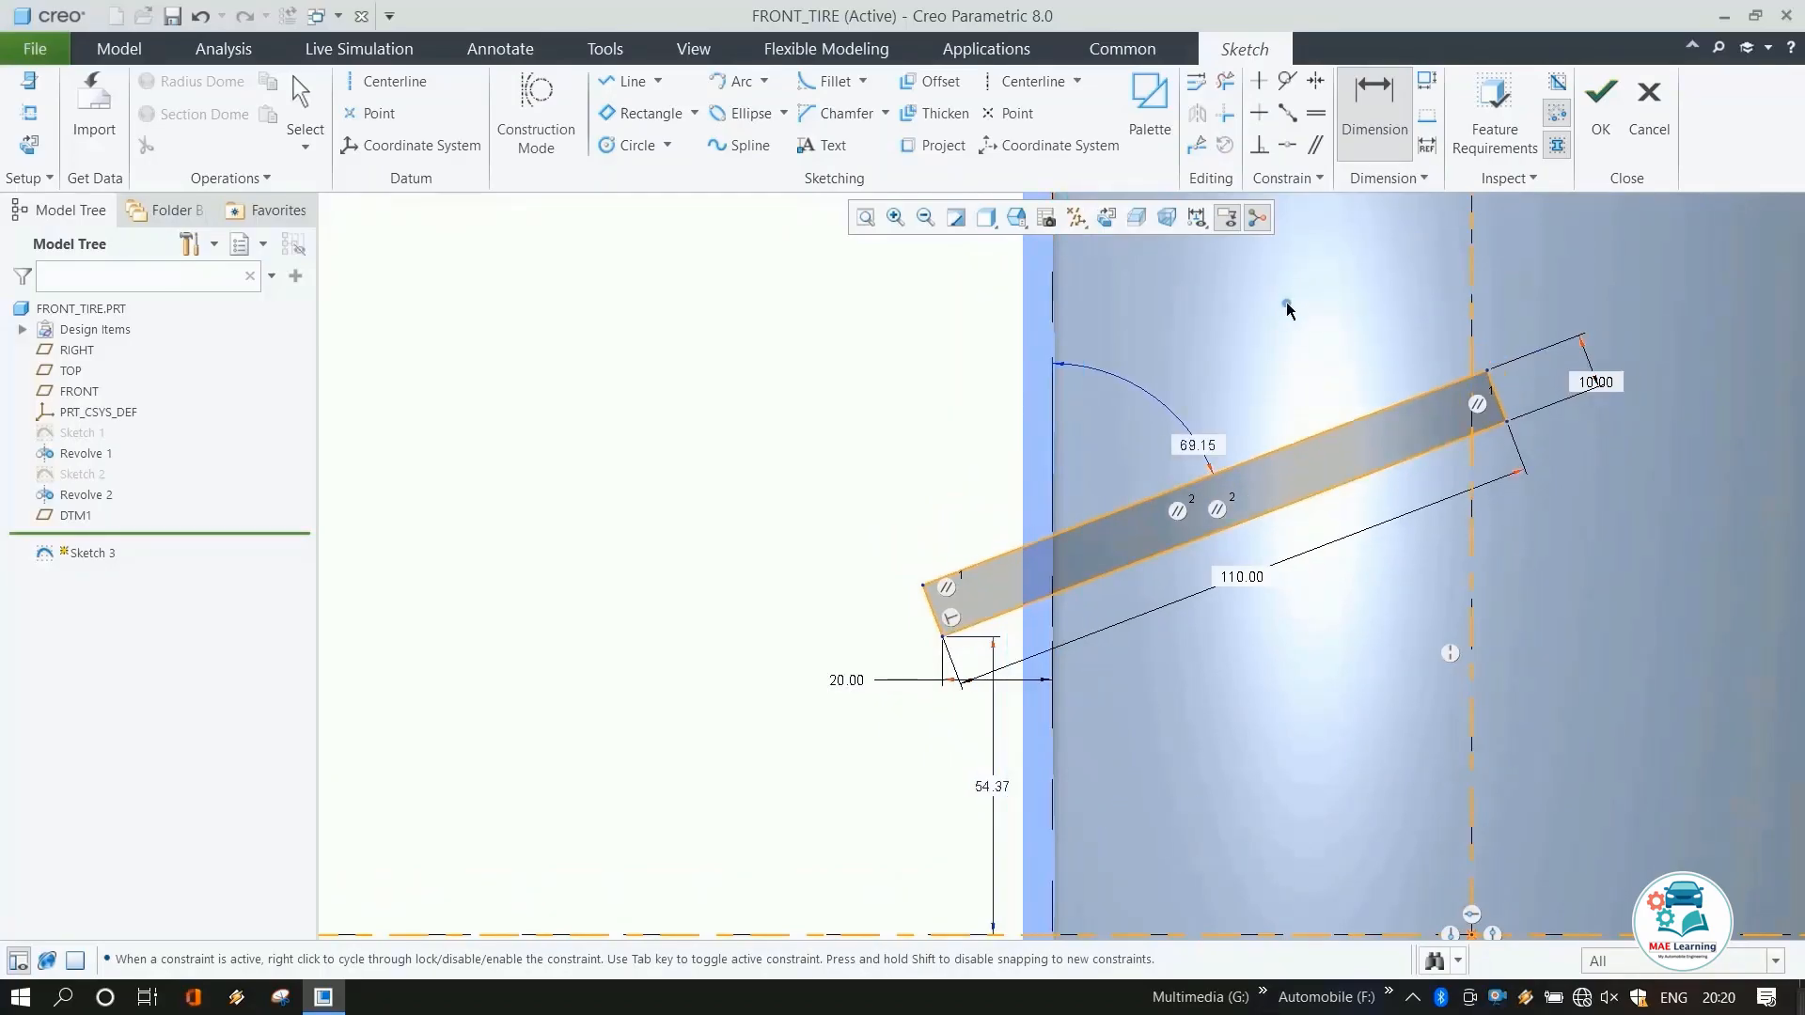
Set the angle between the rectangle's long edge and the vertical reference to 130°.
click(1096, 578)
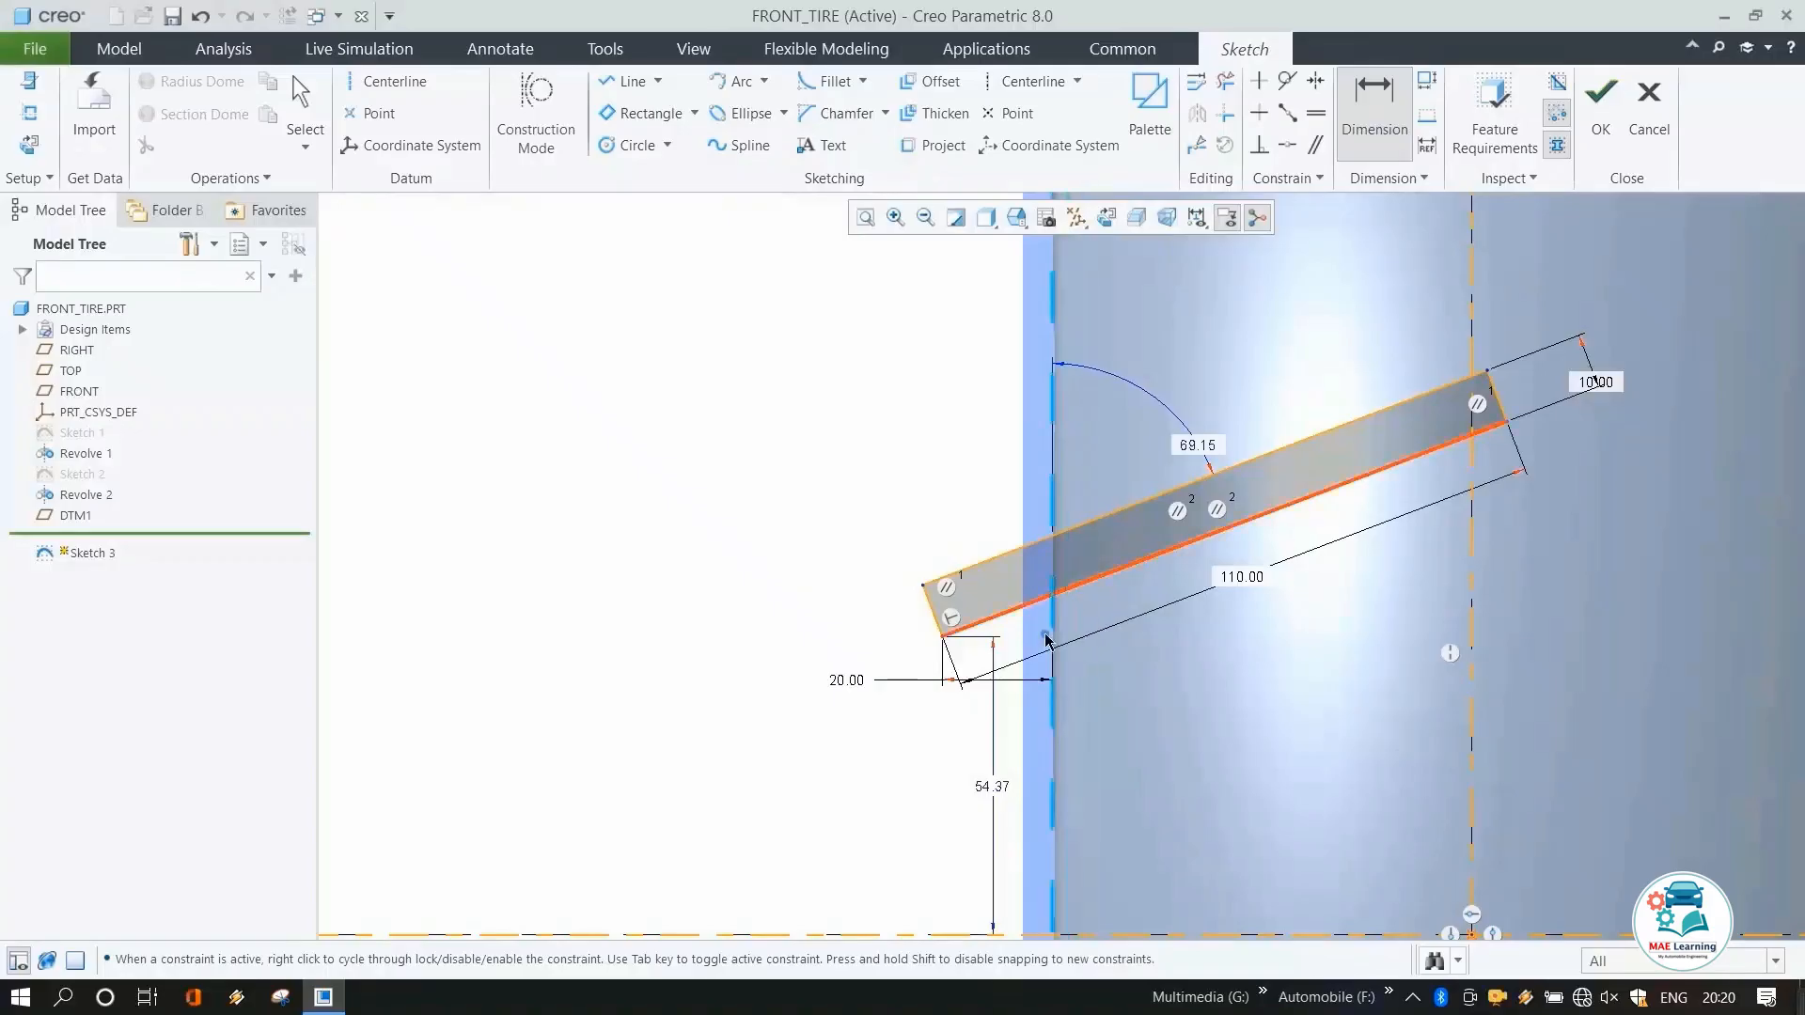
click(1051, 648)
middle_click(1095, 658)
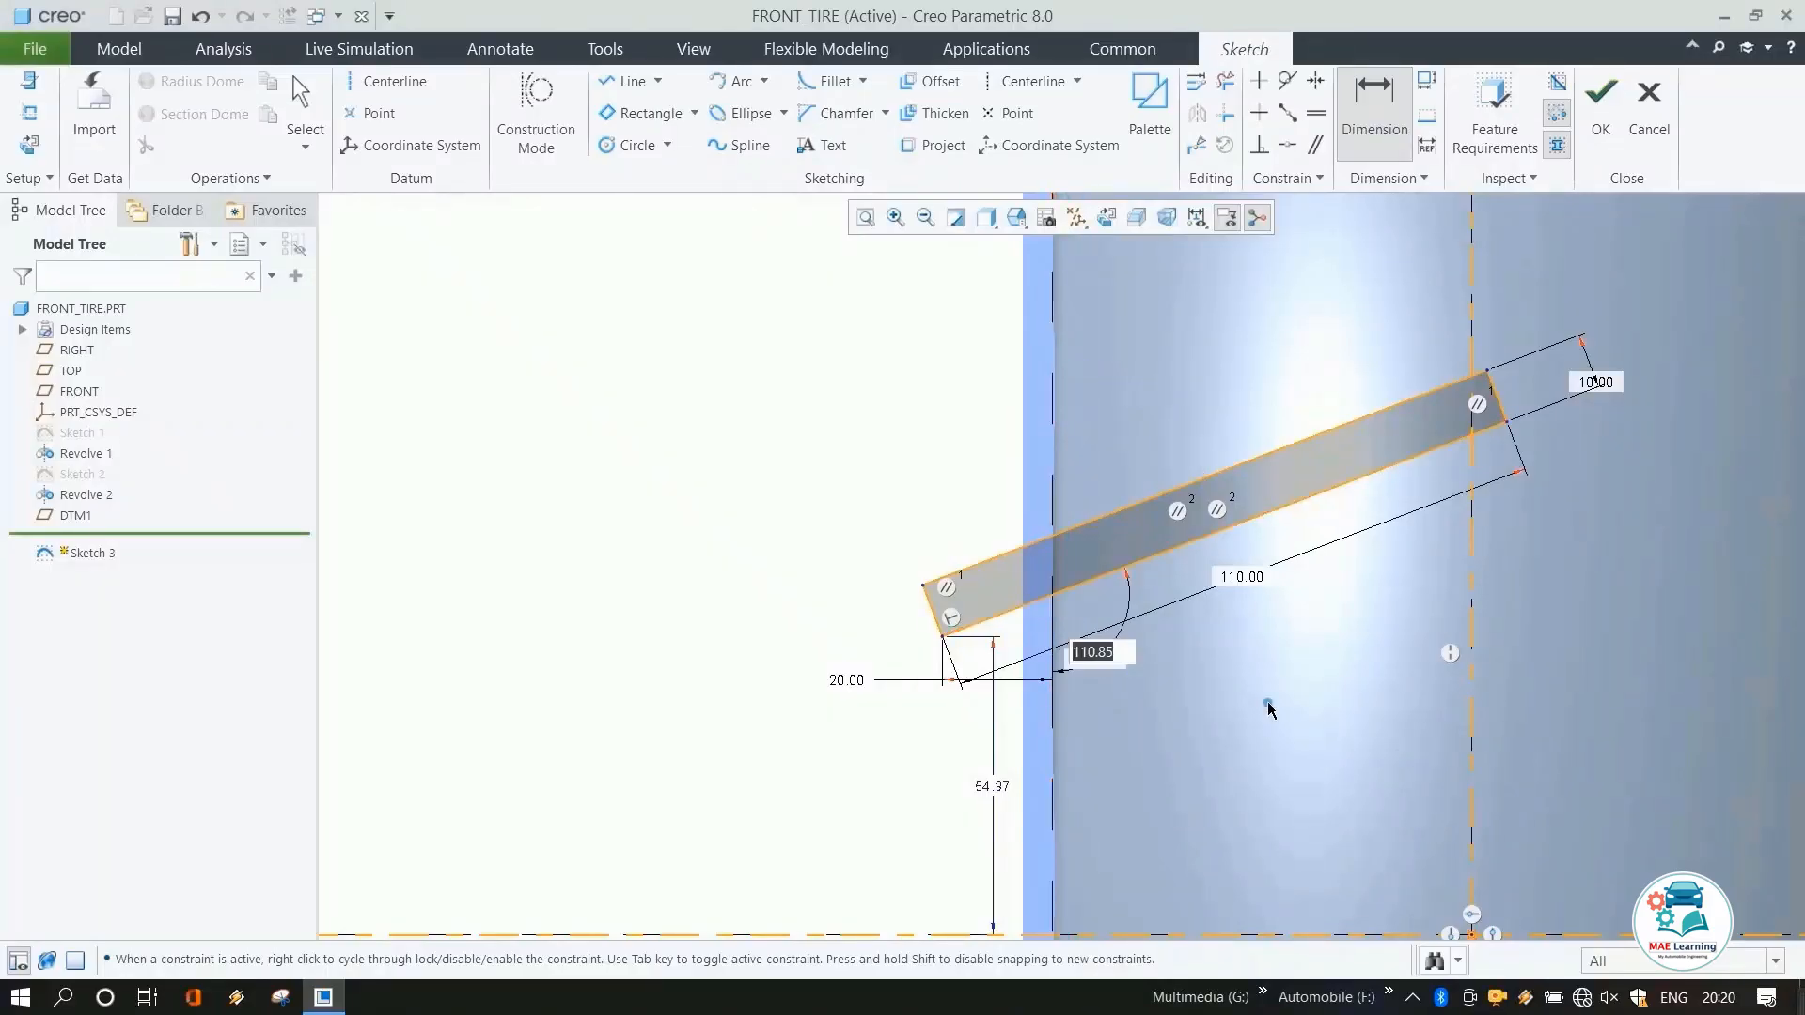
text(130)
key(Return)
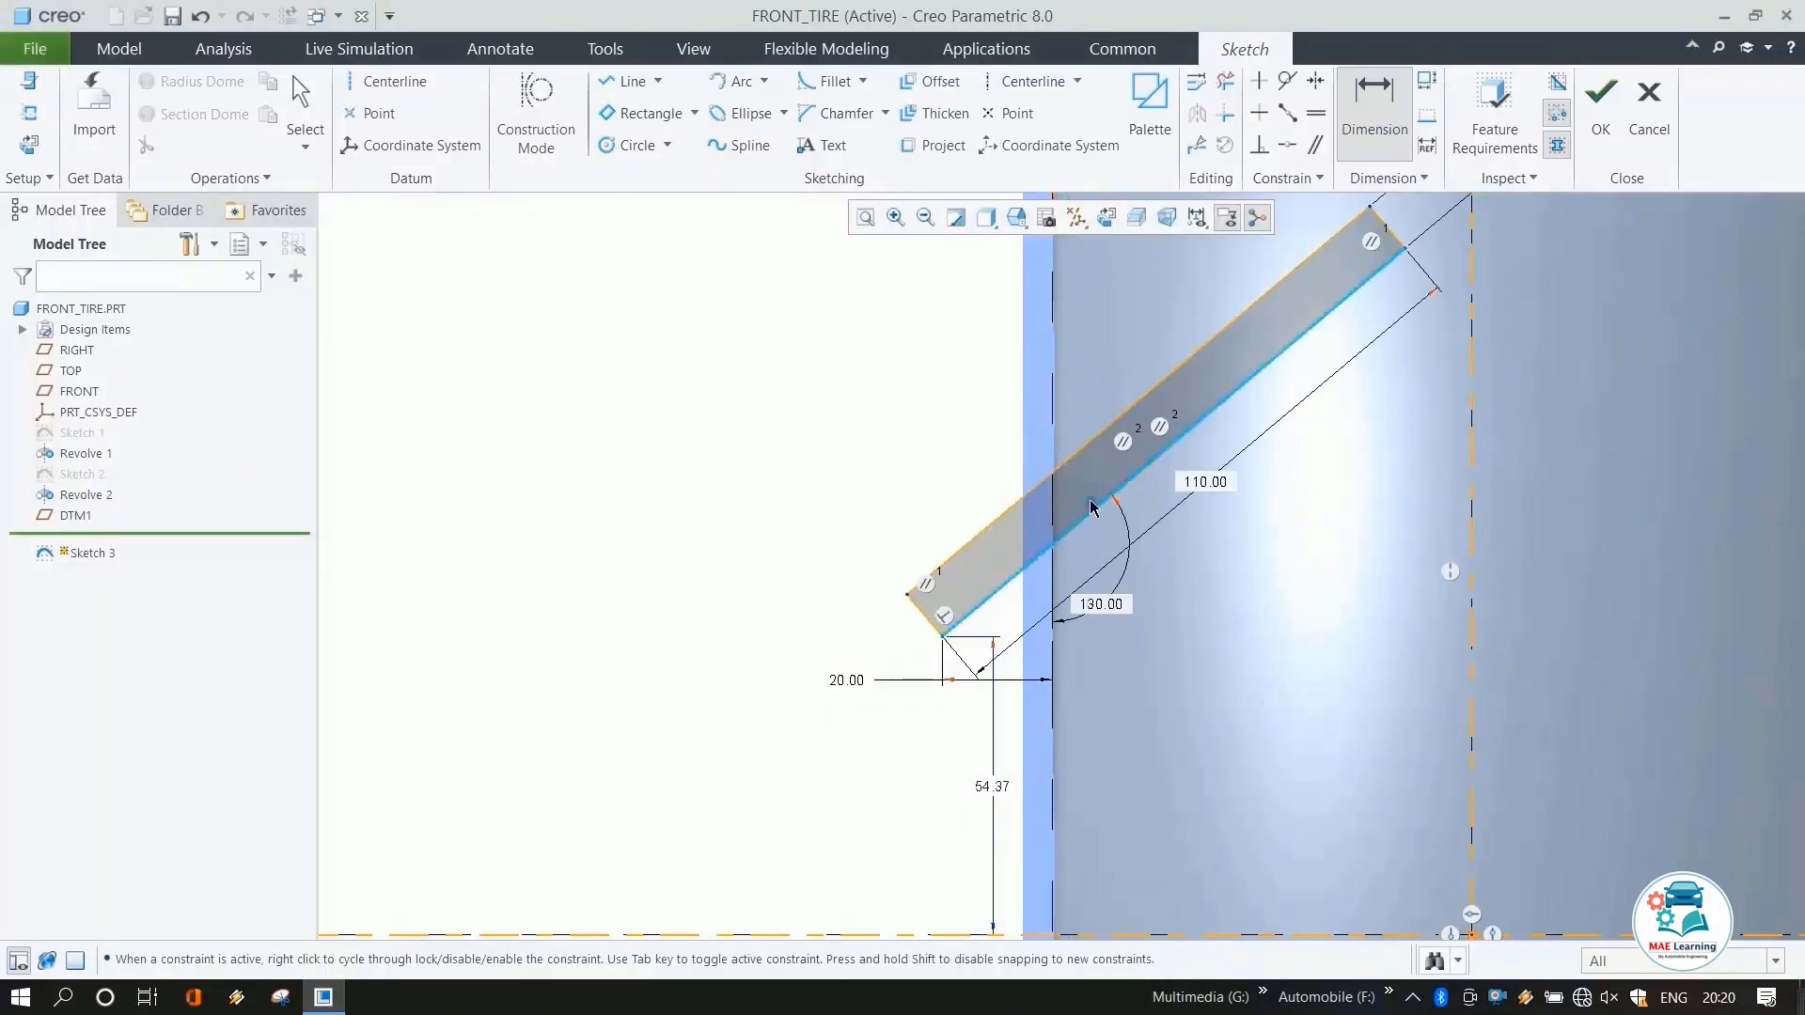
Dimension the rectangle corner's height above the horizontal centerline as 50 mm.
scroll(1090, 491, up, 1)
scroll(1095, 569, down, 1)
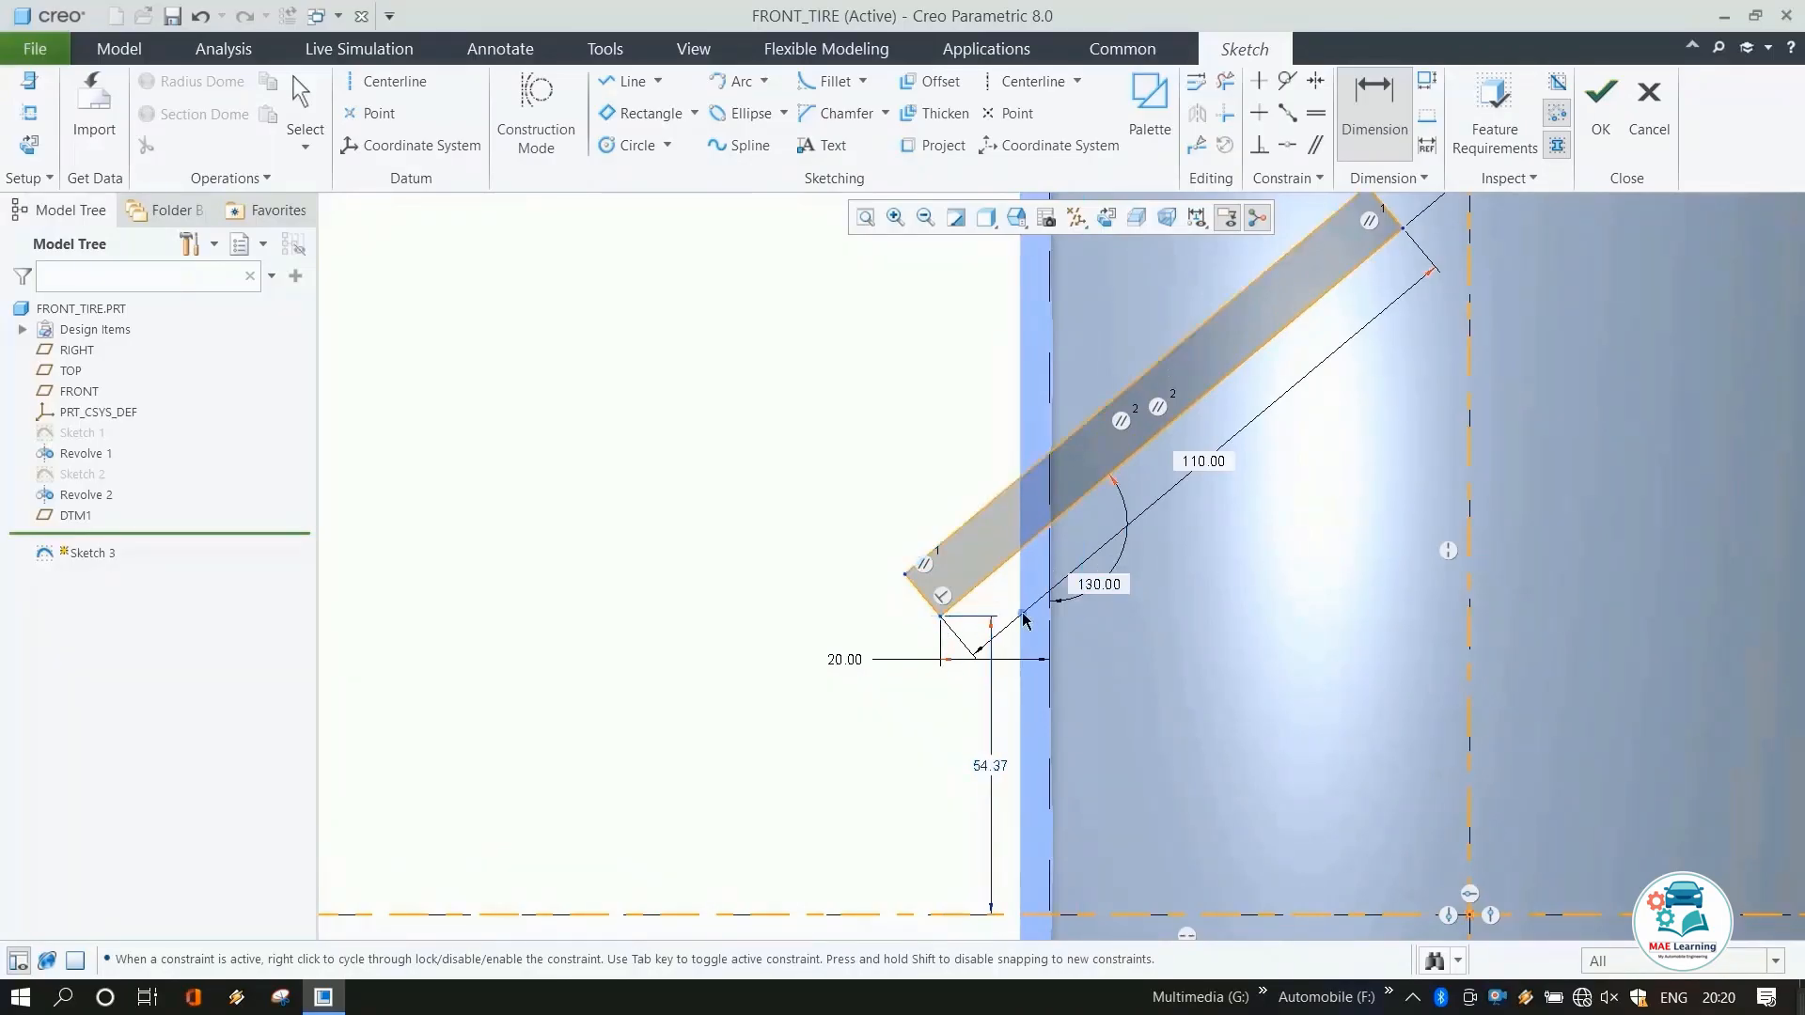
click(941, 624)
click(974, 913)
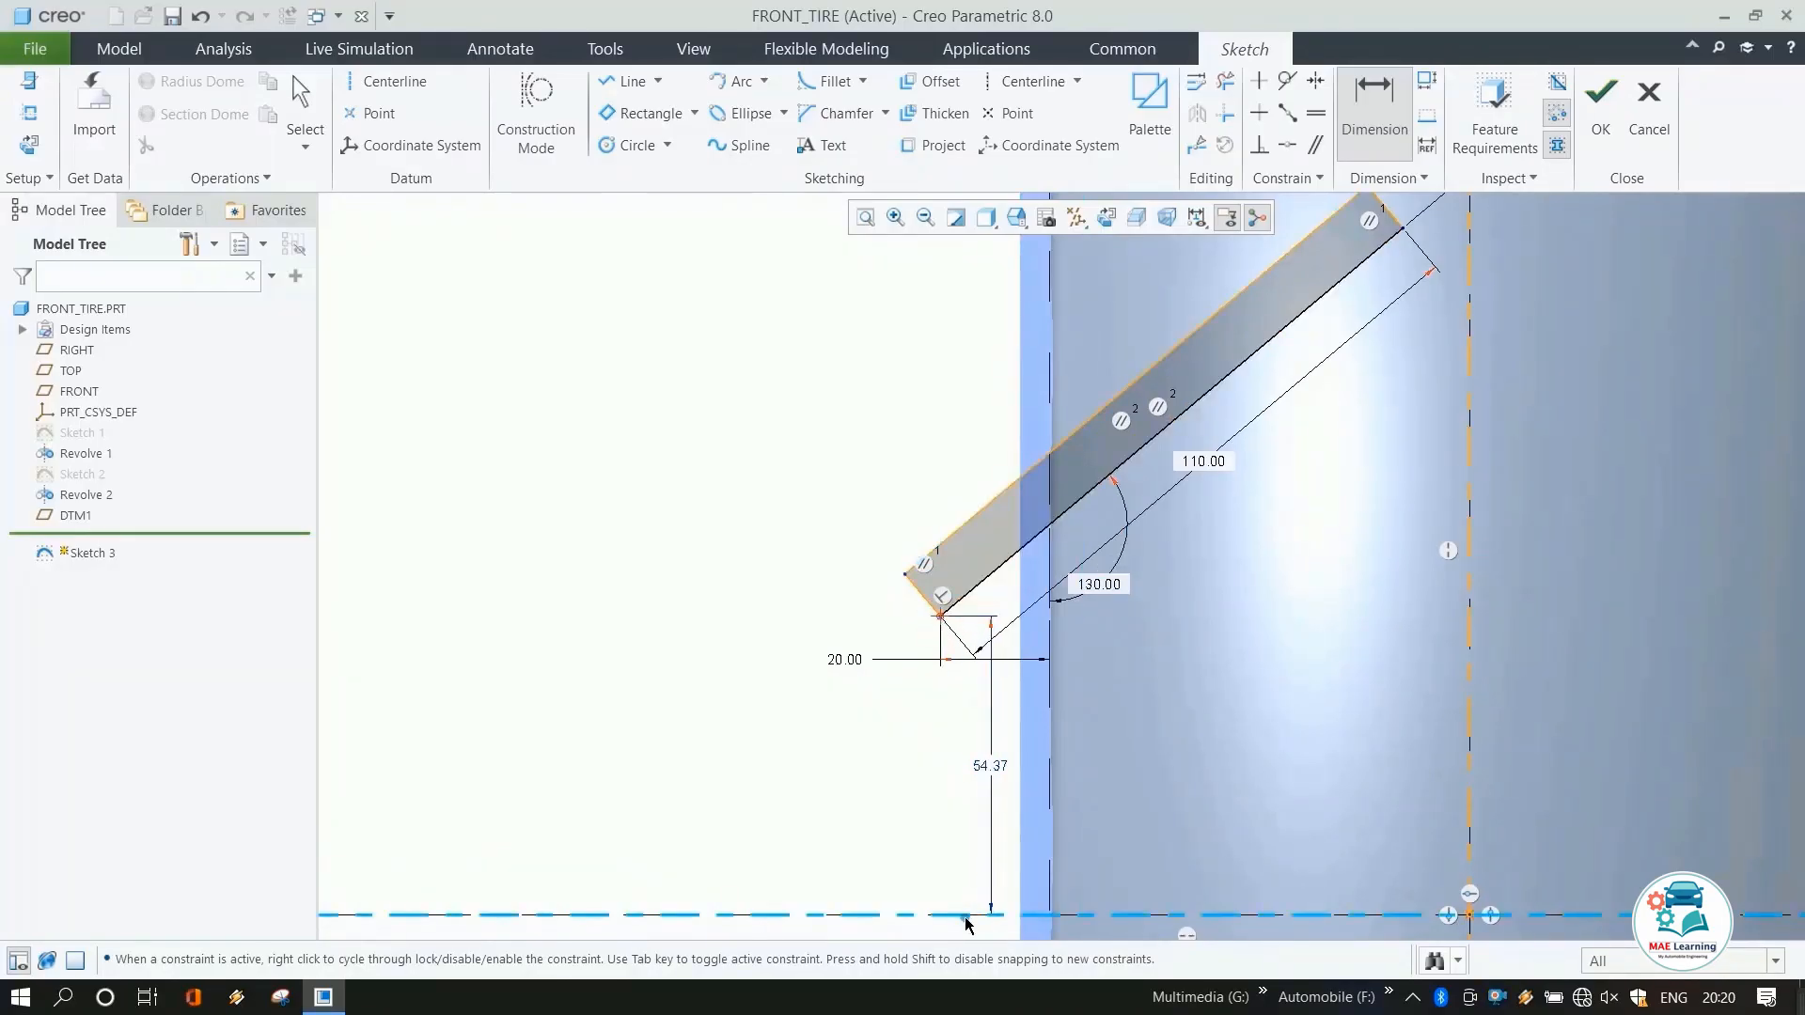
middle_click(920, 785)
scroll(976, 696, down, 2)
text(5)
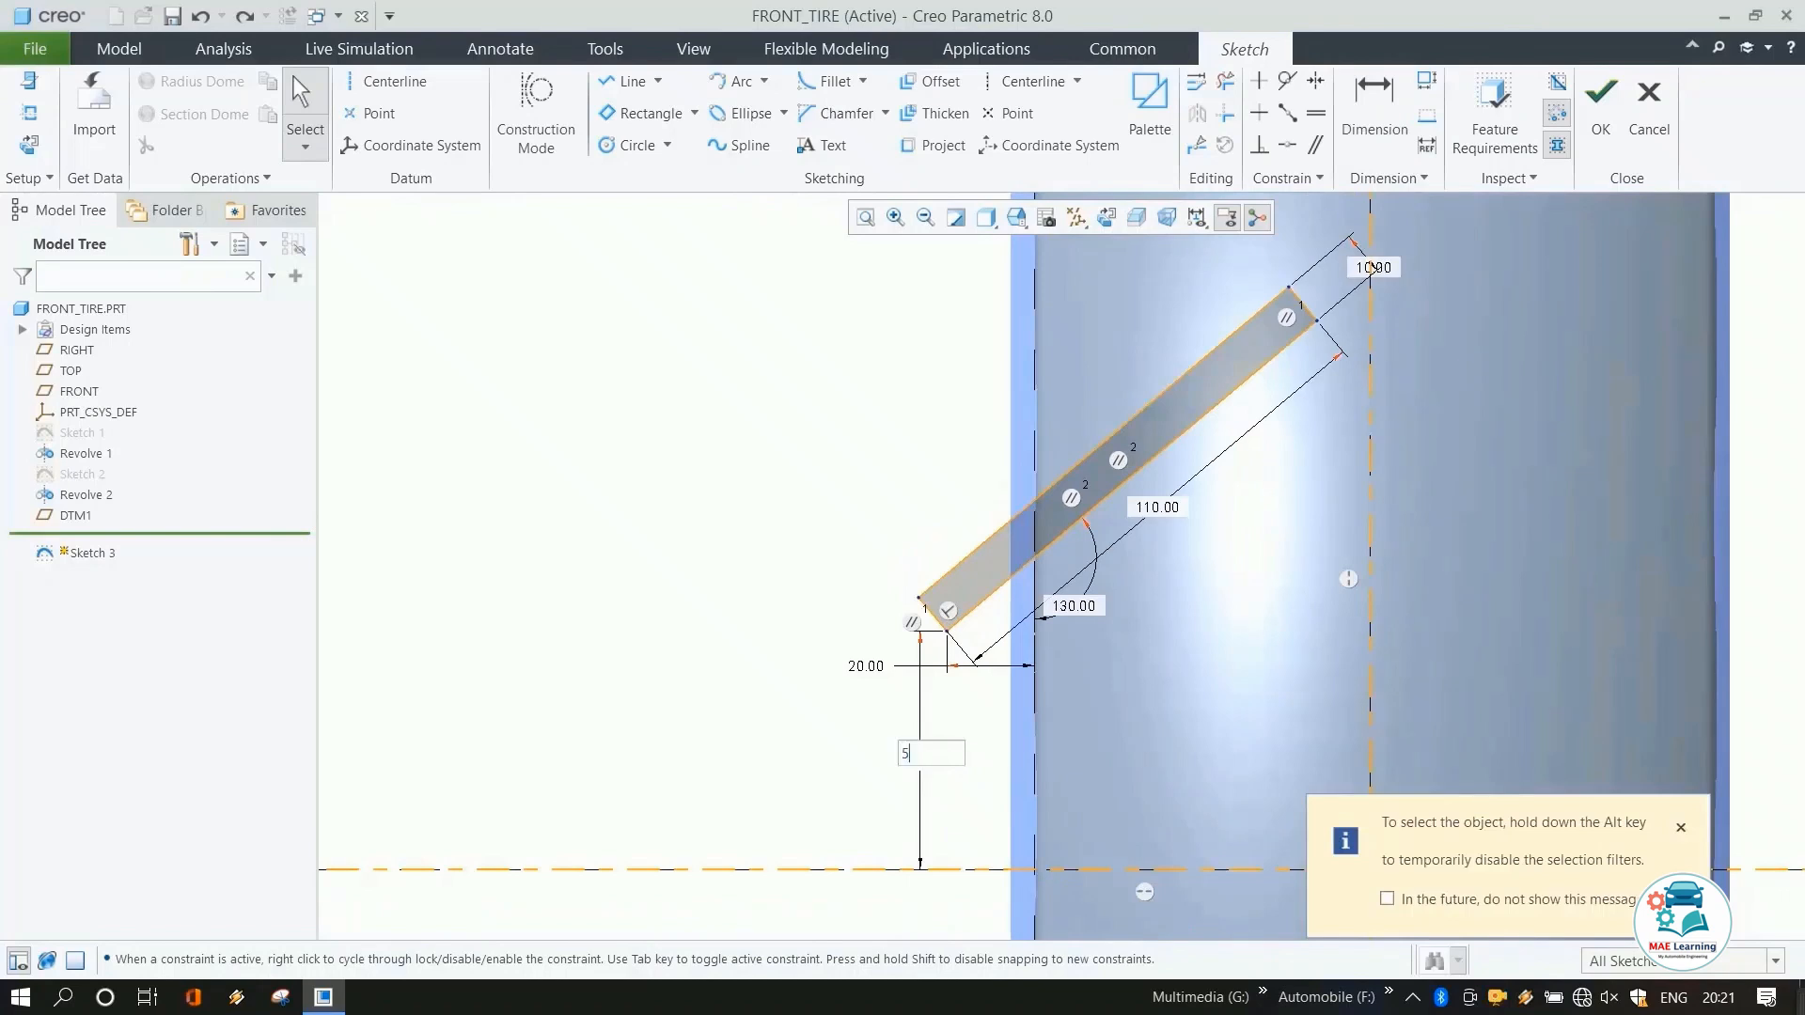
text(0)
key(Return)
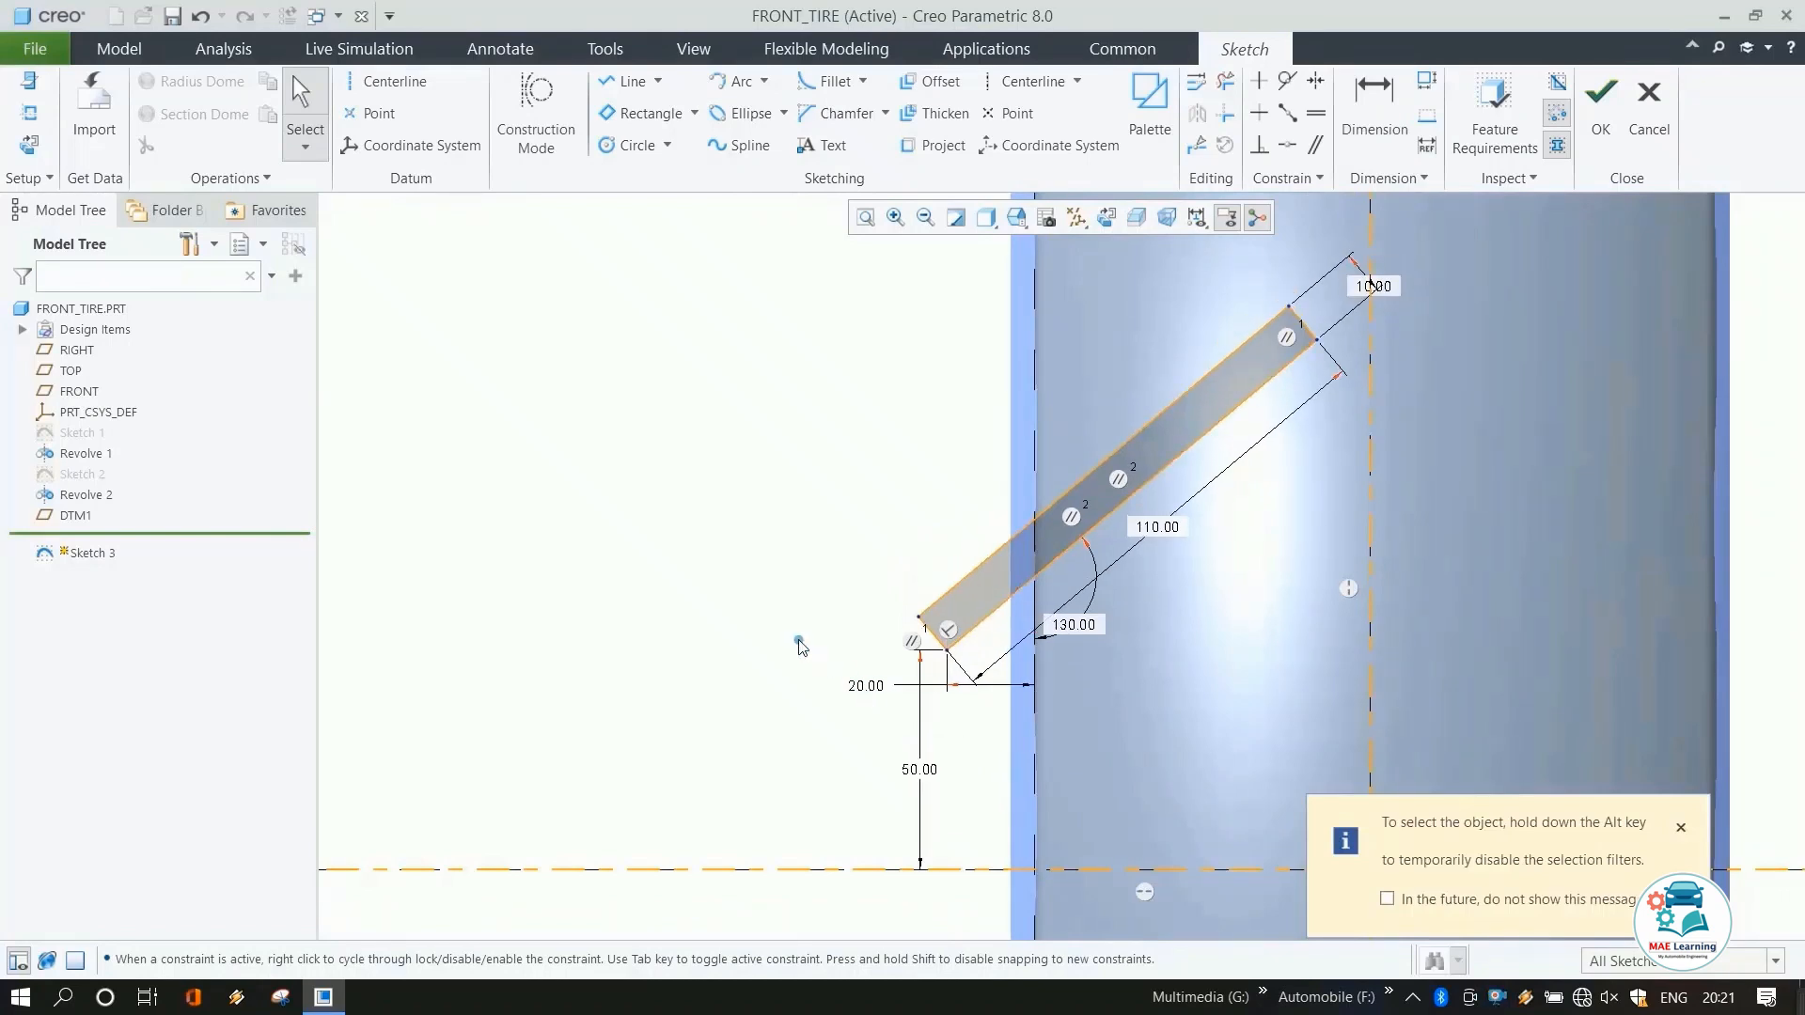
Draw a second slanted rectangle below and roughly parallel to the first one.
click(644, 115)
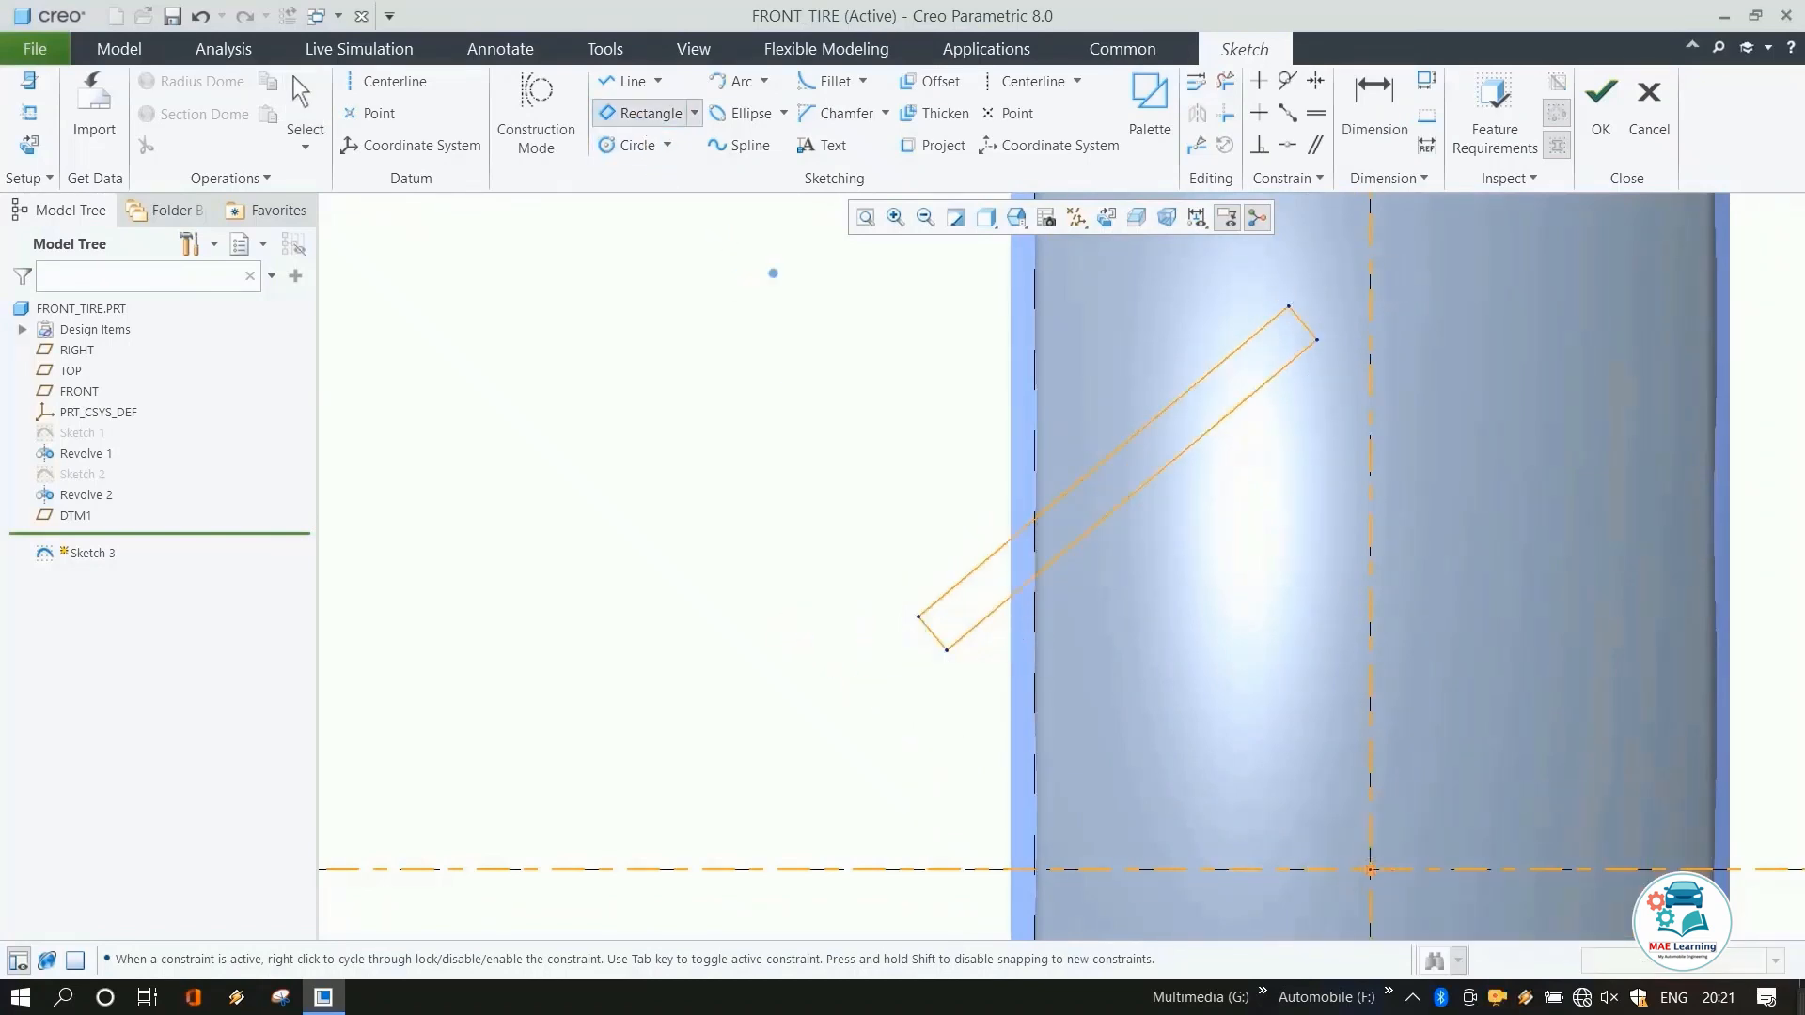
click(966, 763)
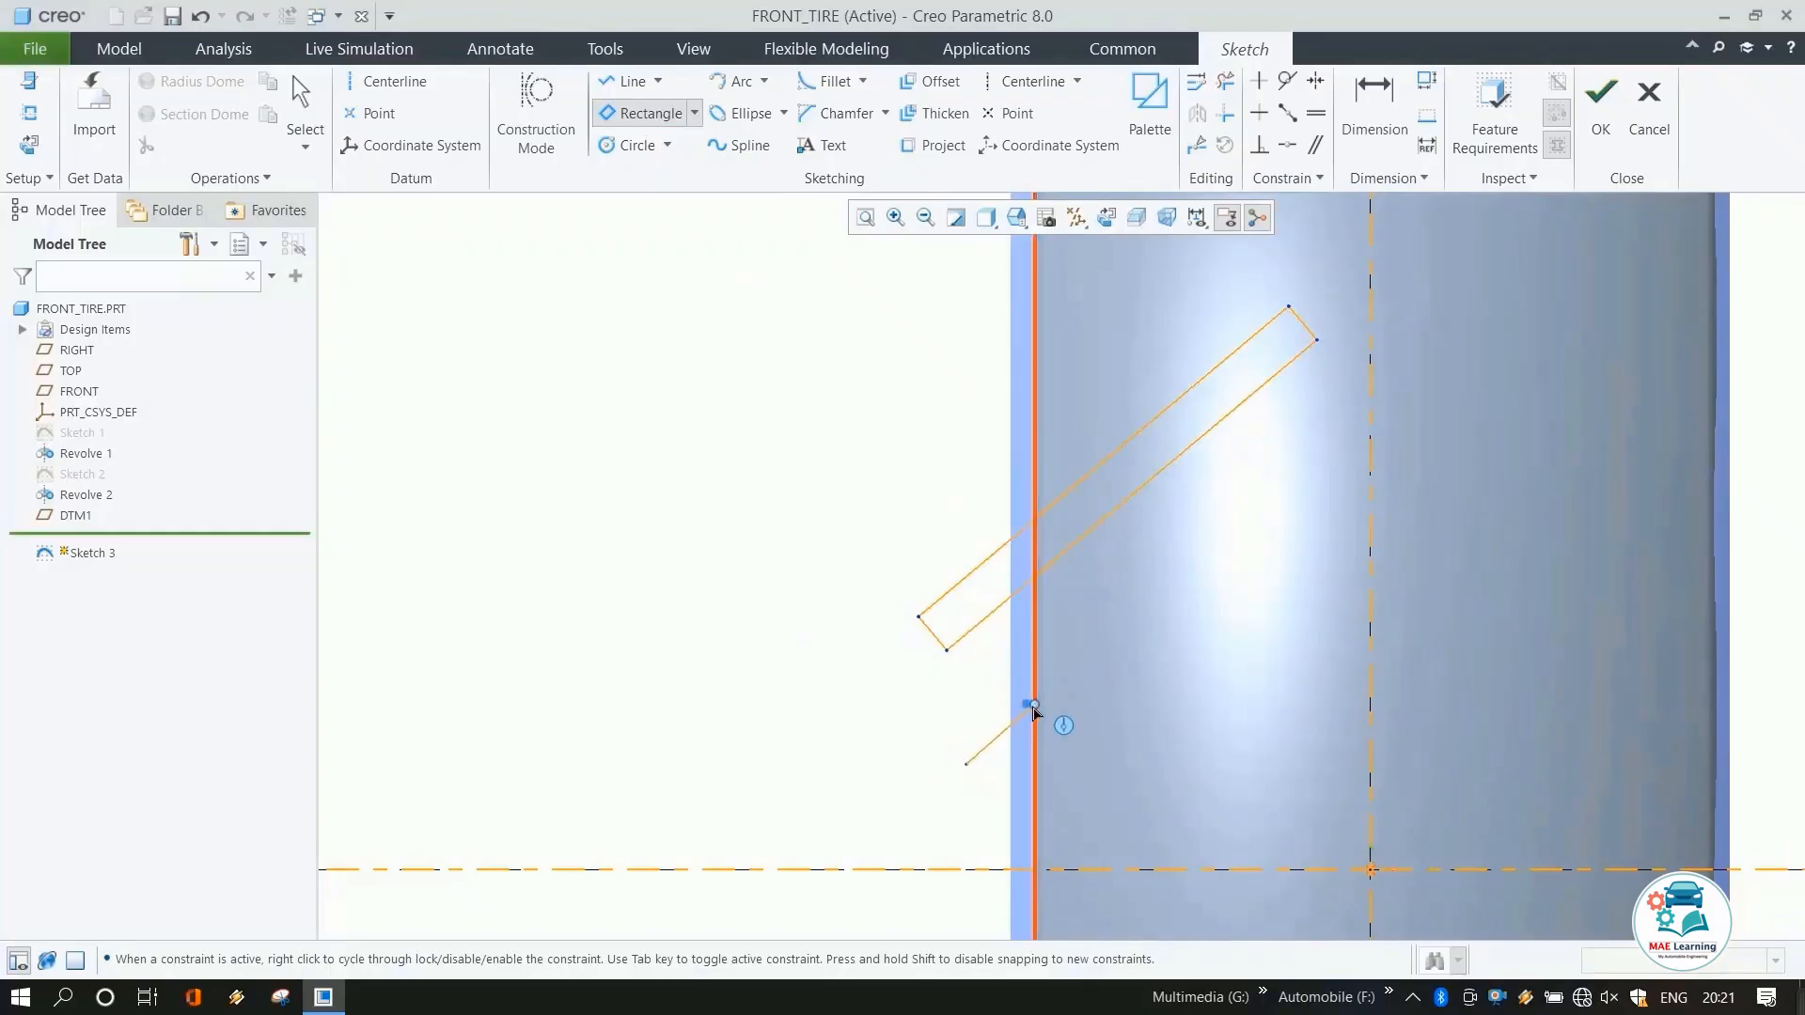
click(1281, 557)
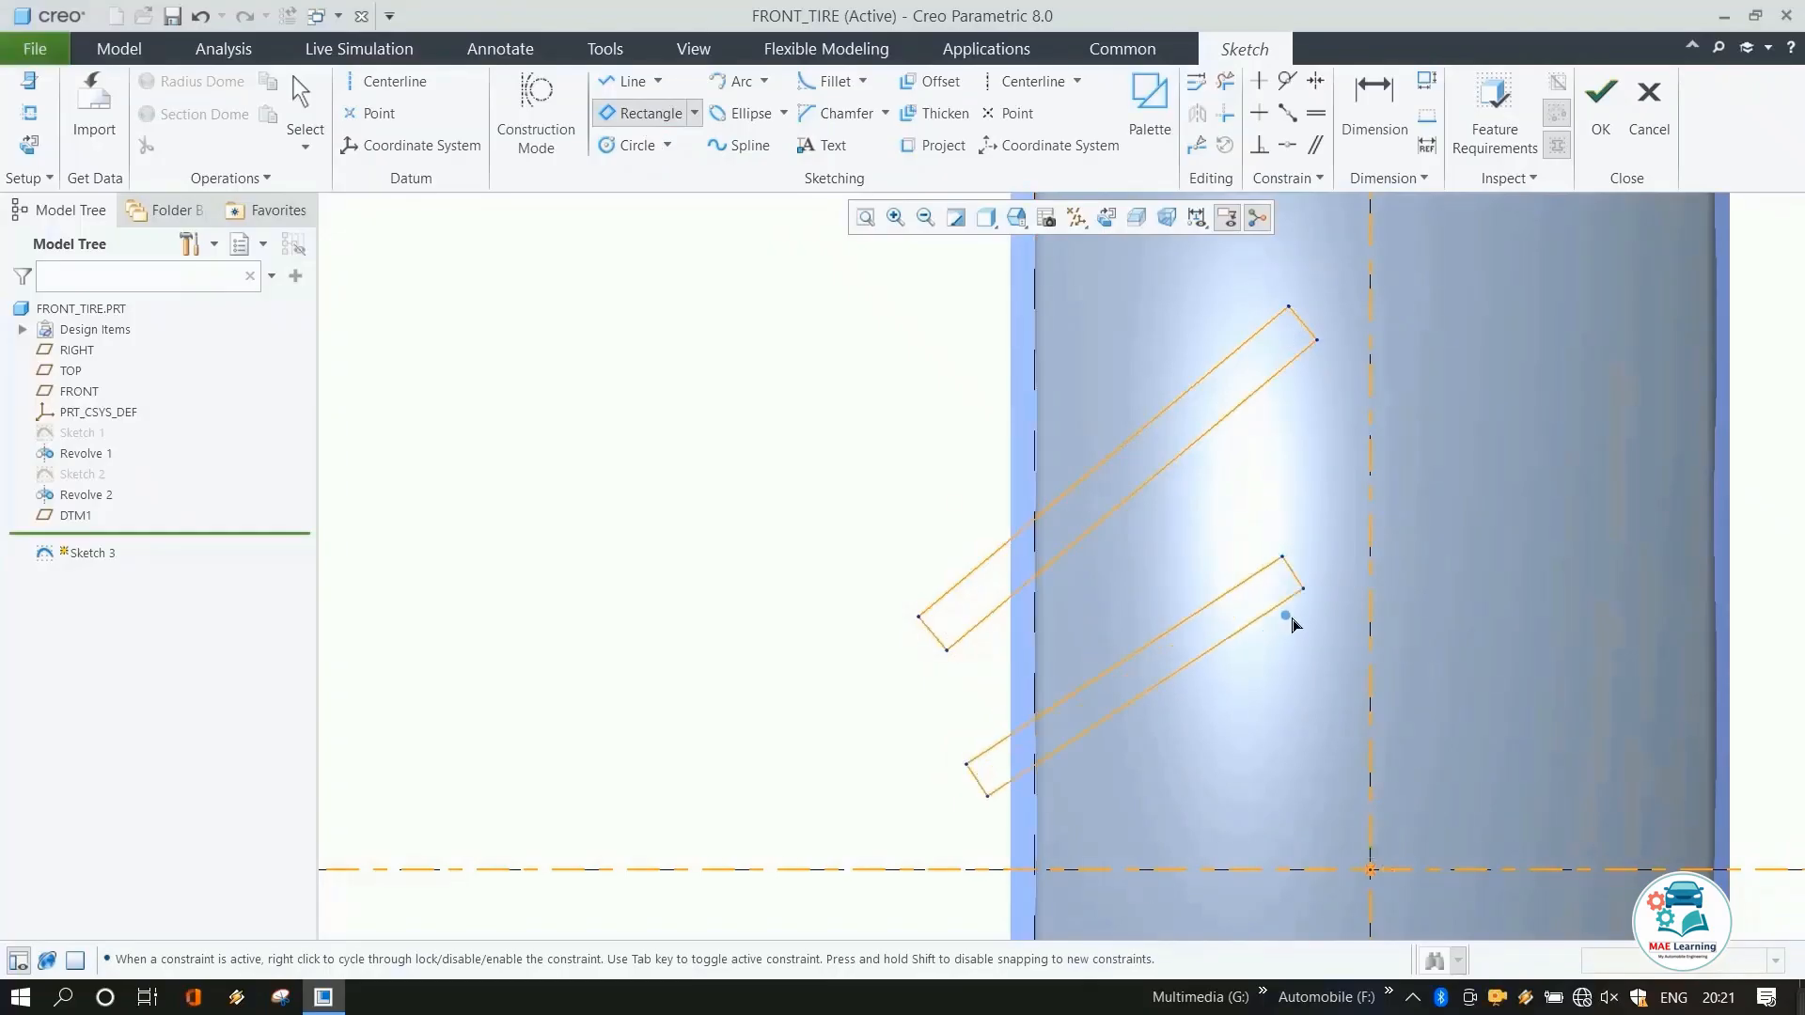
click(1298, 635)
middle_click(1302, 620)
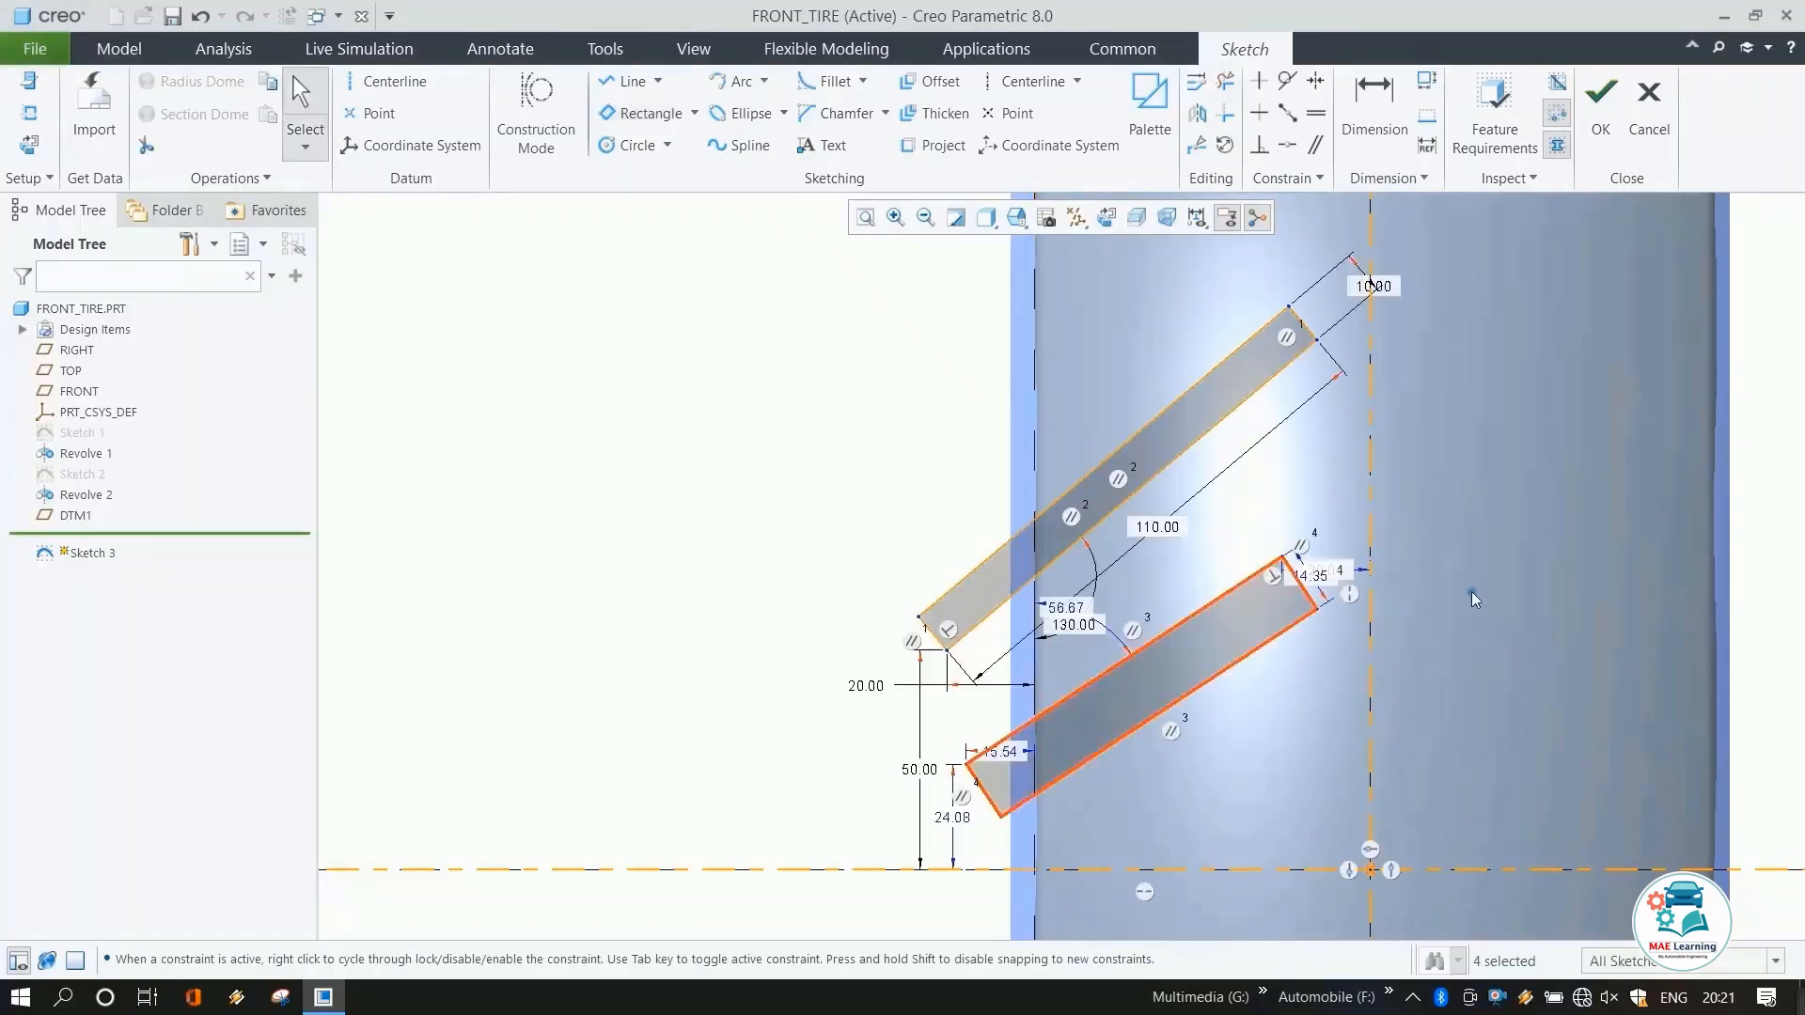
Set the second rectangle's width to 8 mm.
drag(1305, 580, 1329, 580)
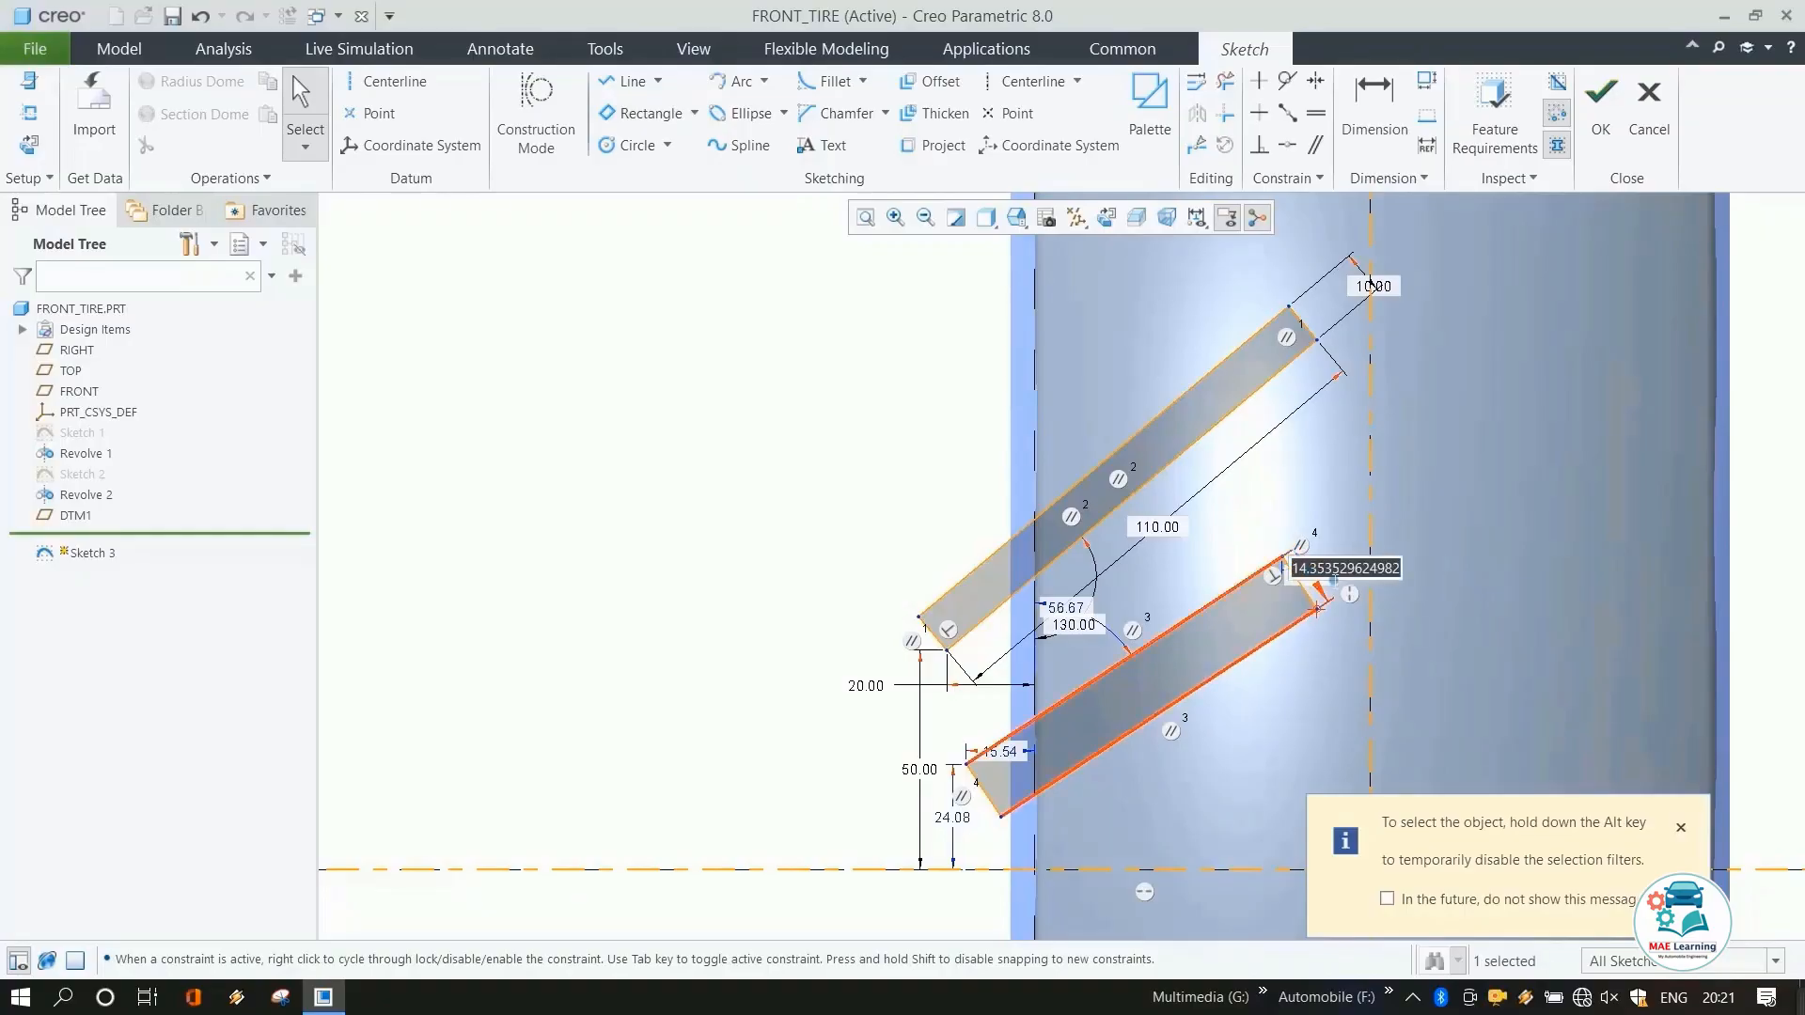
scroll(978, 799, up, 3)
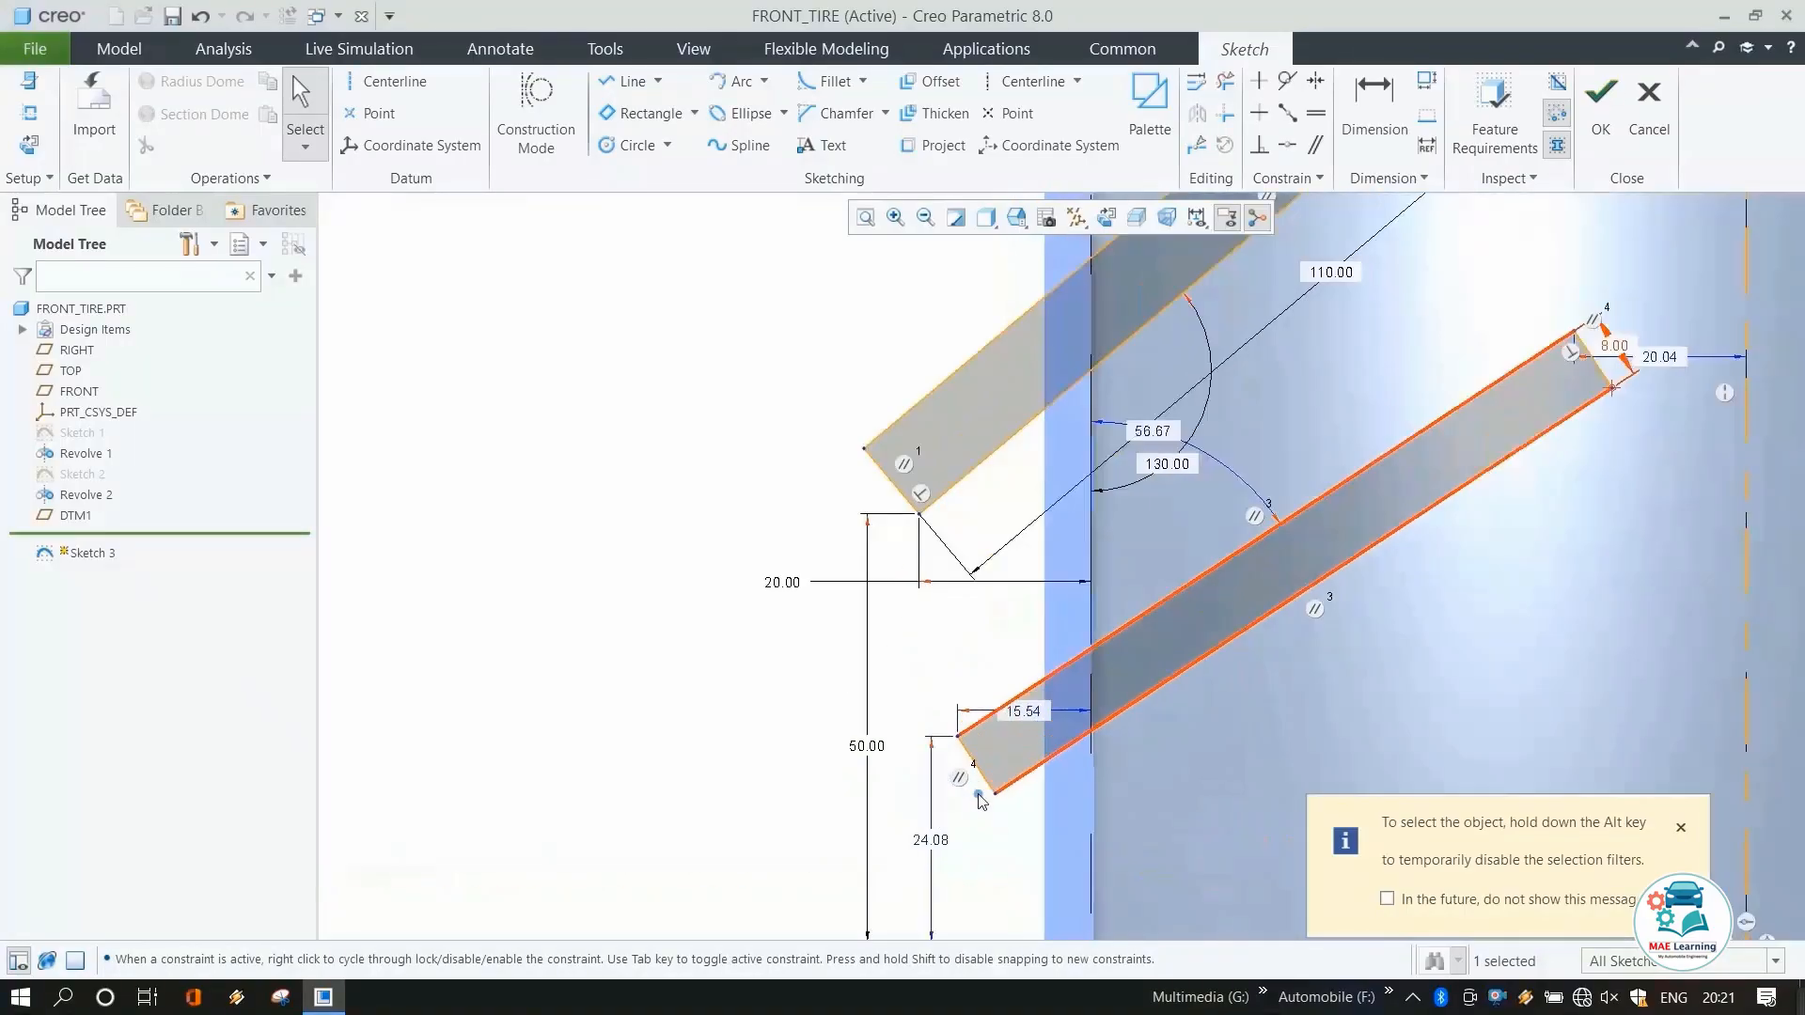
scroll(947, 752, down, 1)
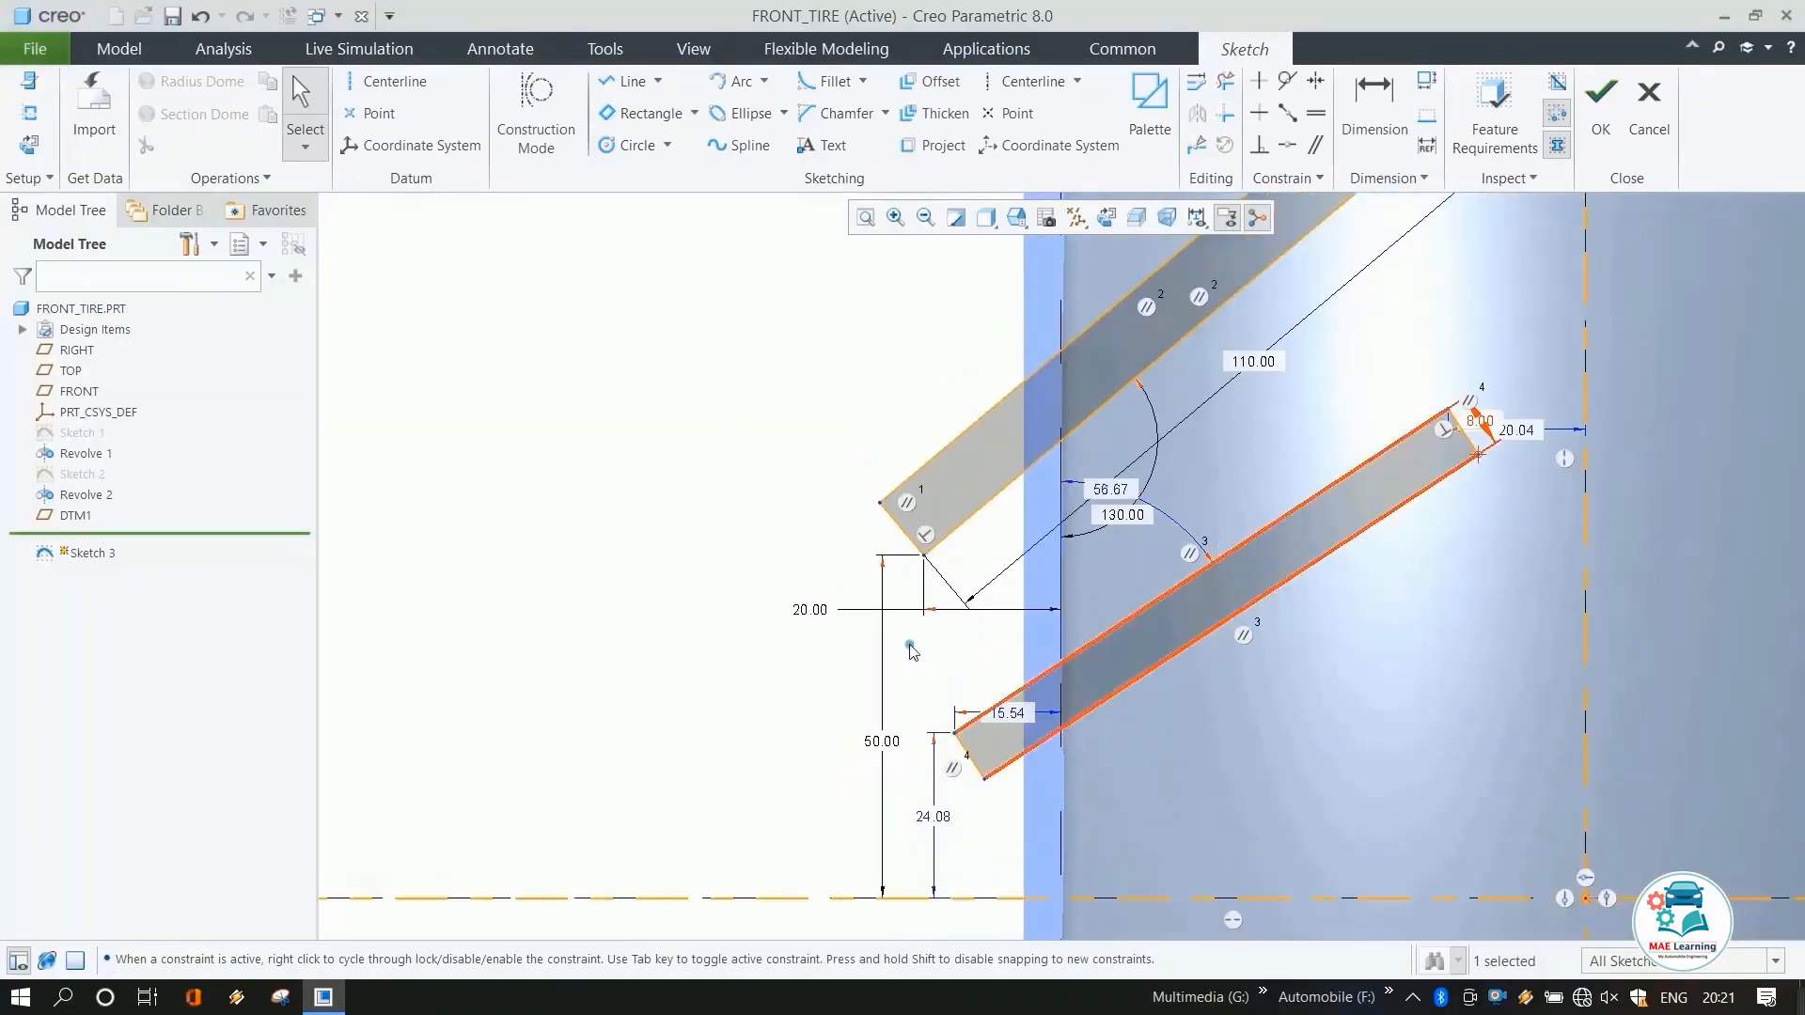
Dimension the second rectangle's length as 90 mm.
click(1321, 473)
click(1374, 104)
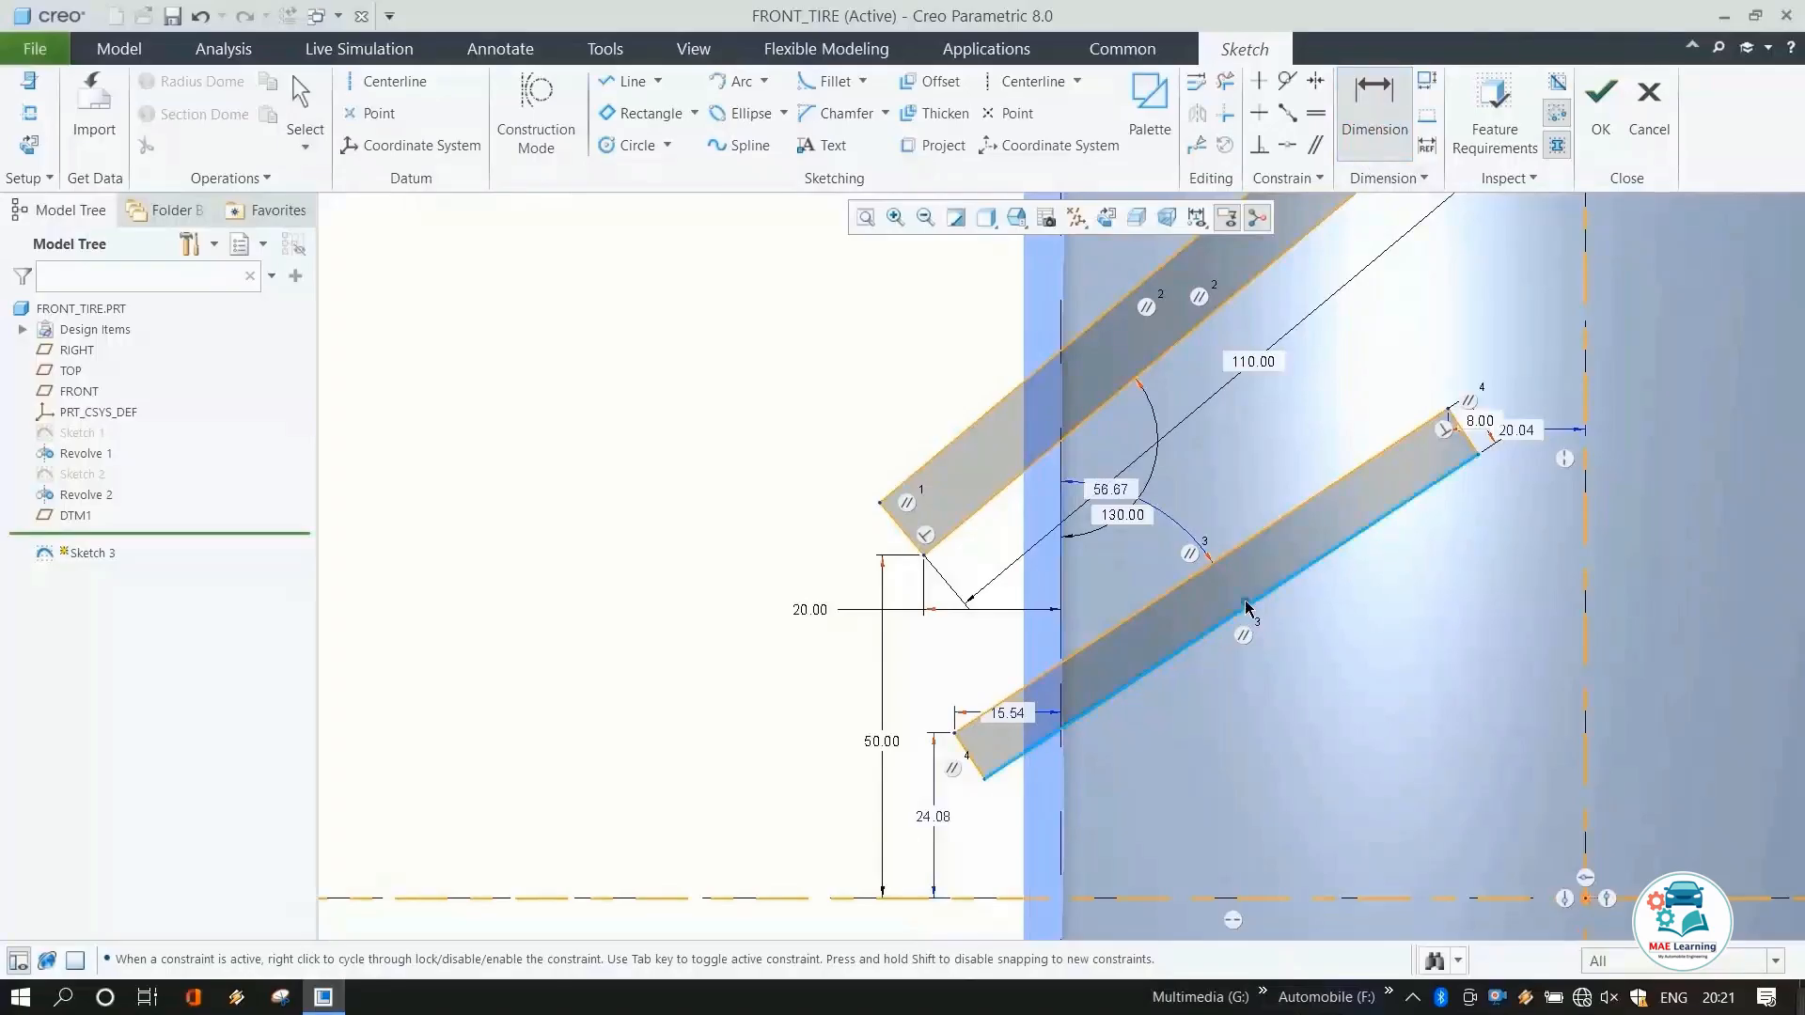
middle_click(1298, 656)
text(90)
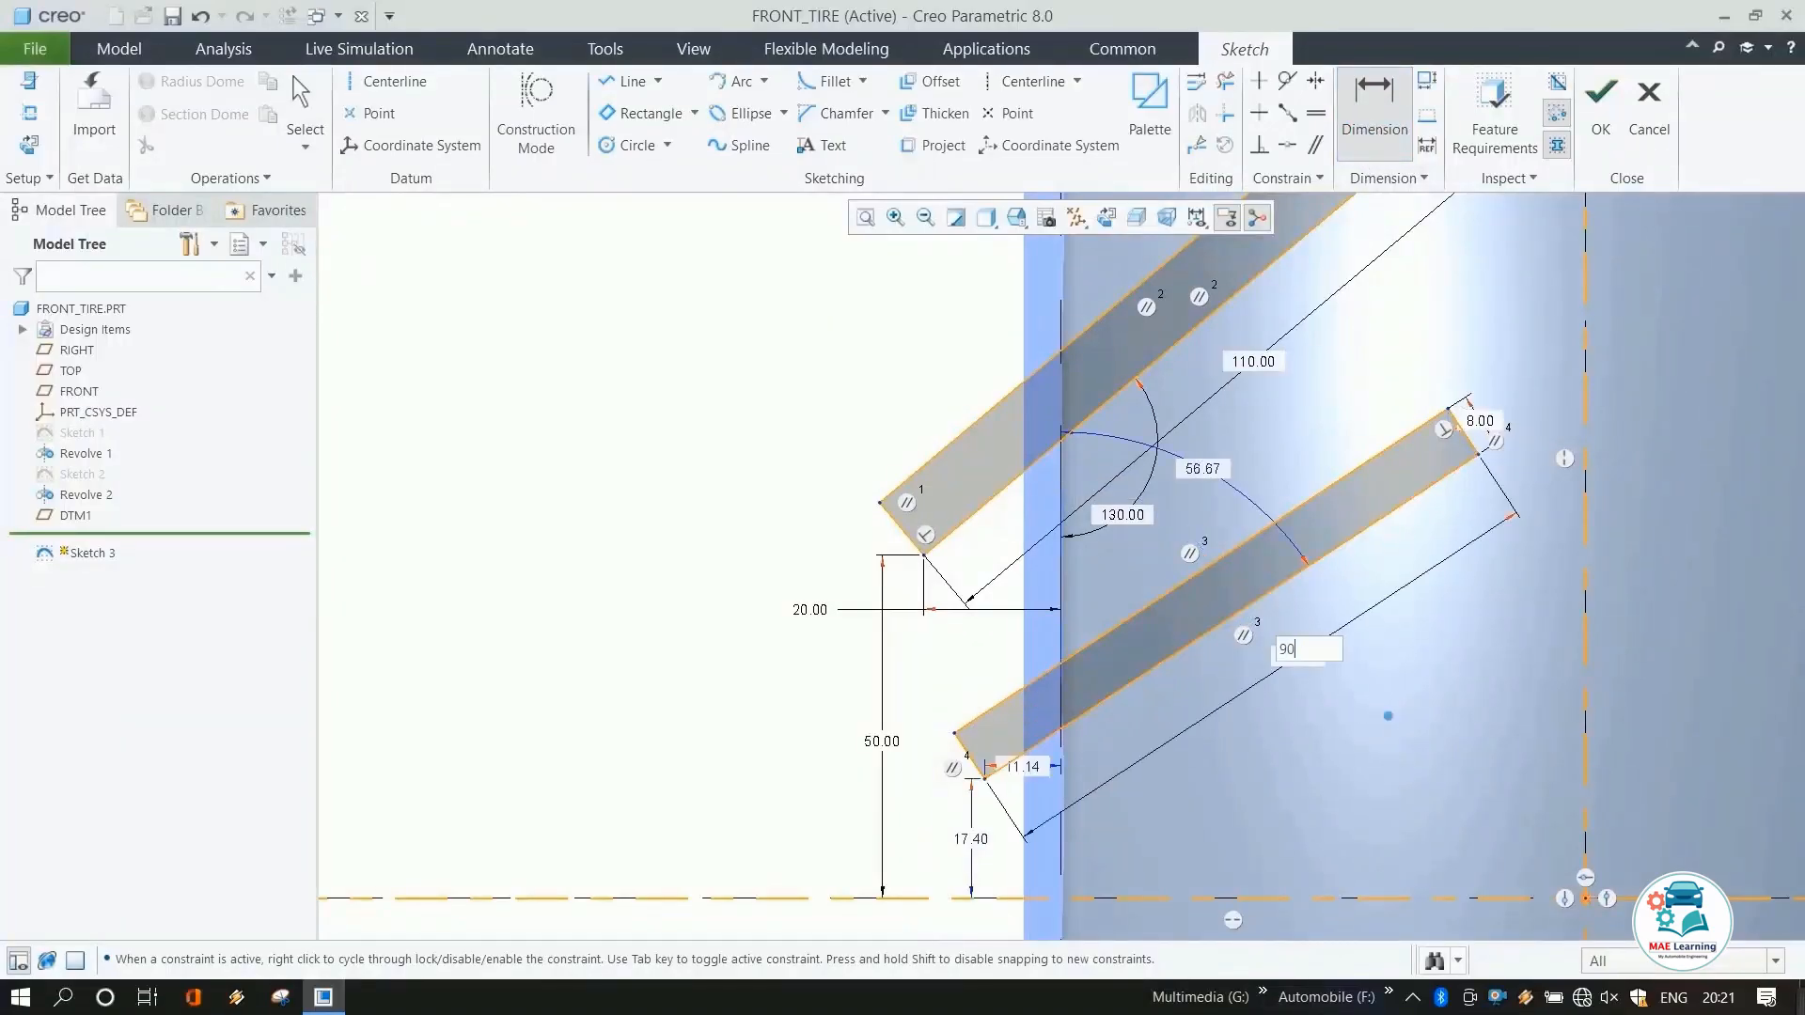
key(Return)
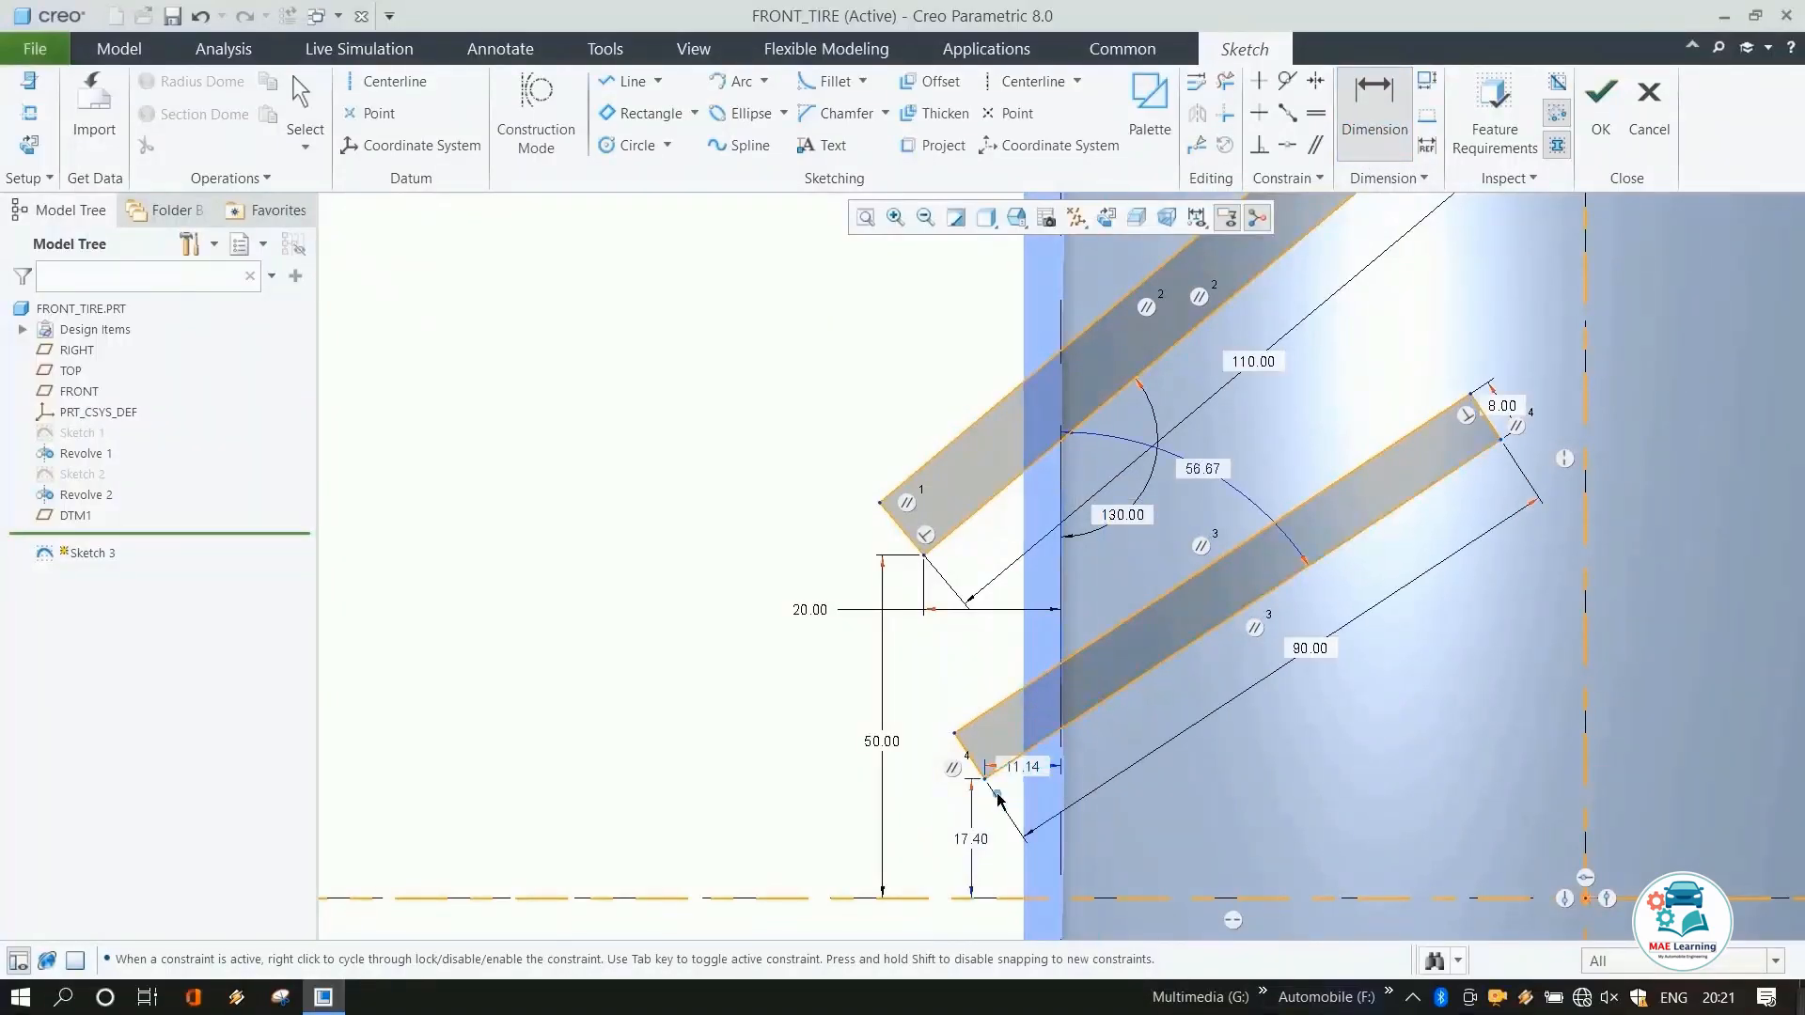
Dimension the second rectangle's lower corner 20 mm from the vertical reference.
click(1057, 807)
middle_click(1271, 870)
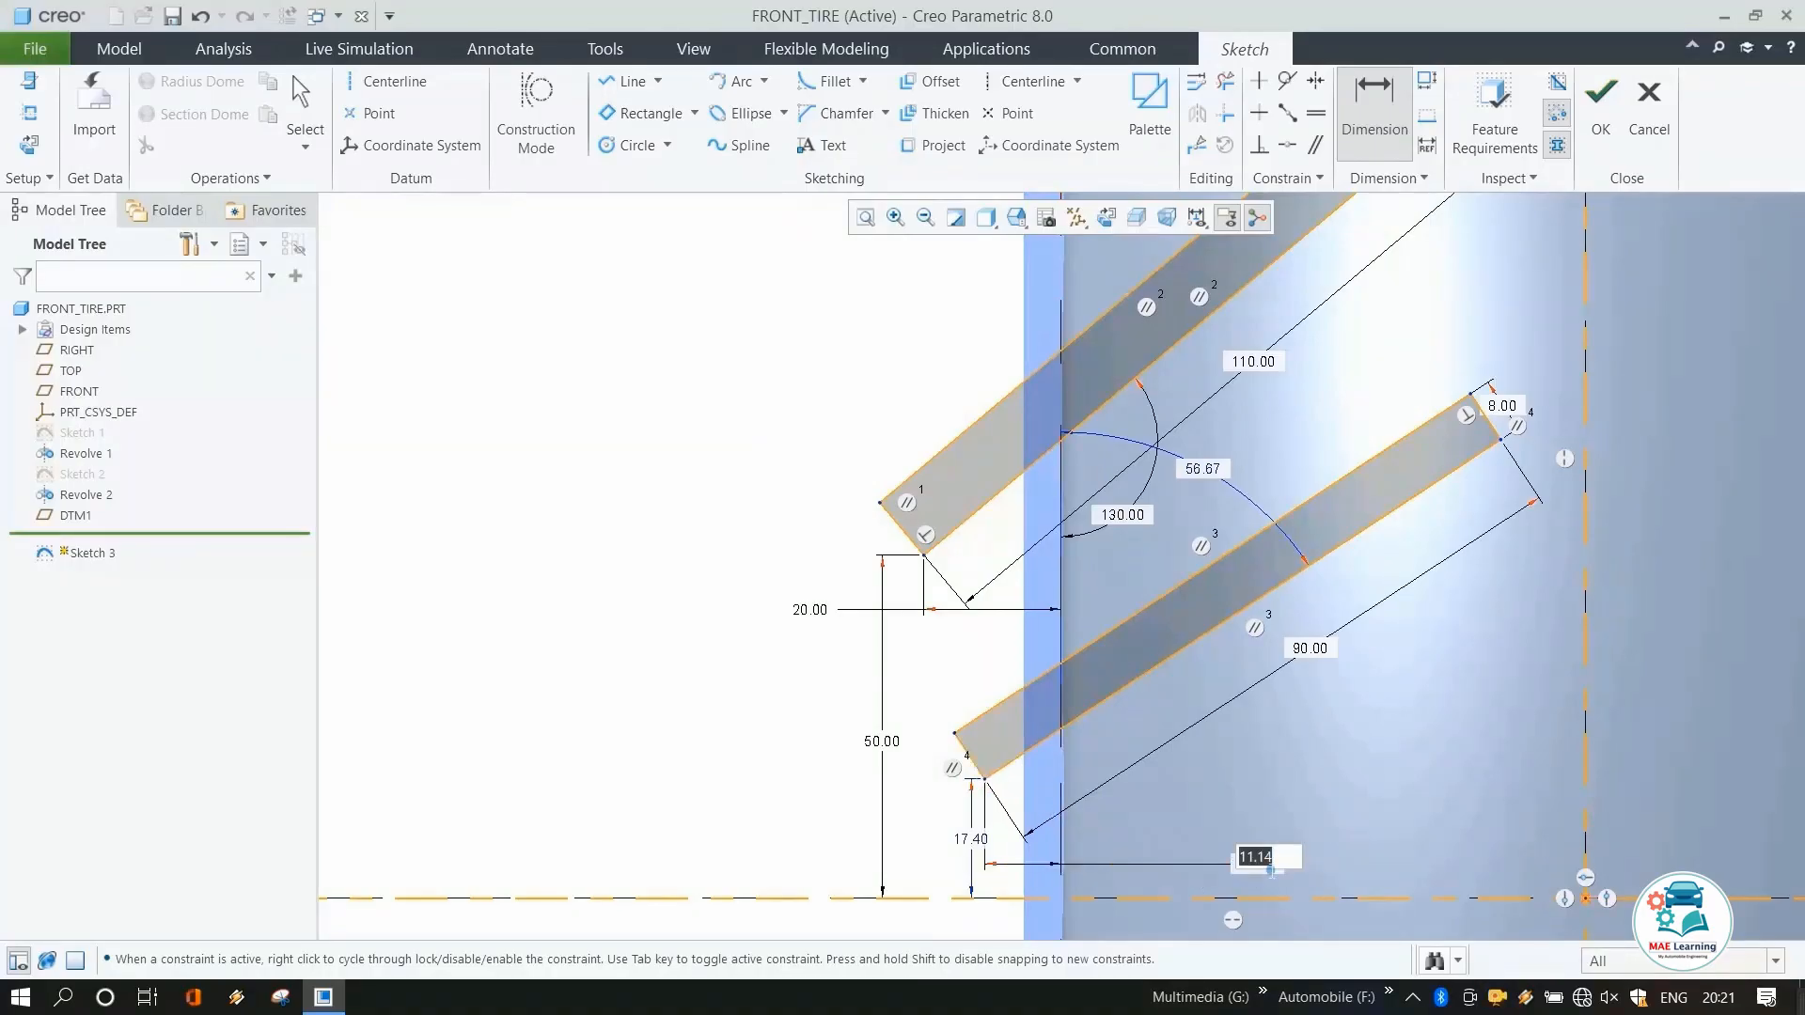
text(20)
key(Return)
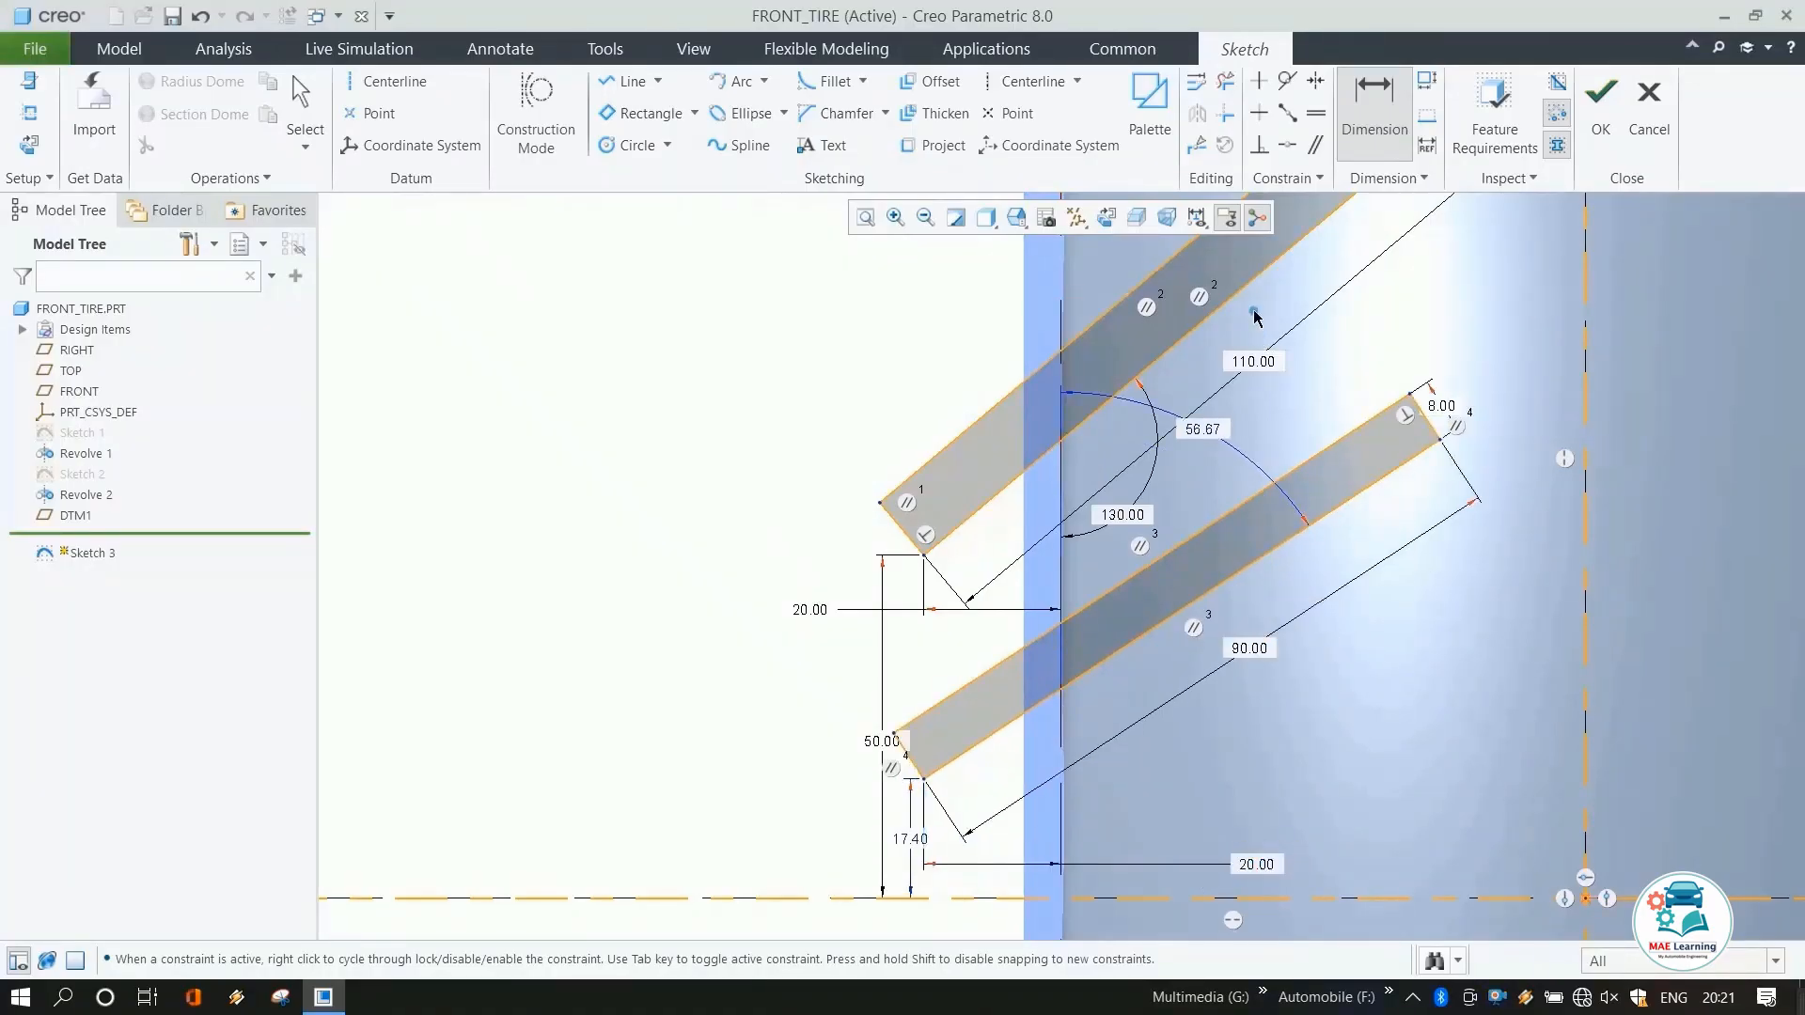
Set the angle between the second rectangle's long edge and the vertical reference to 130°.
click(1115, 653)
click(1062, 724)
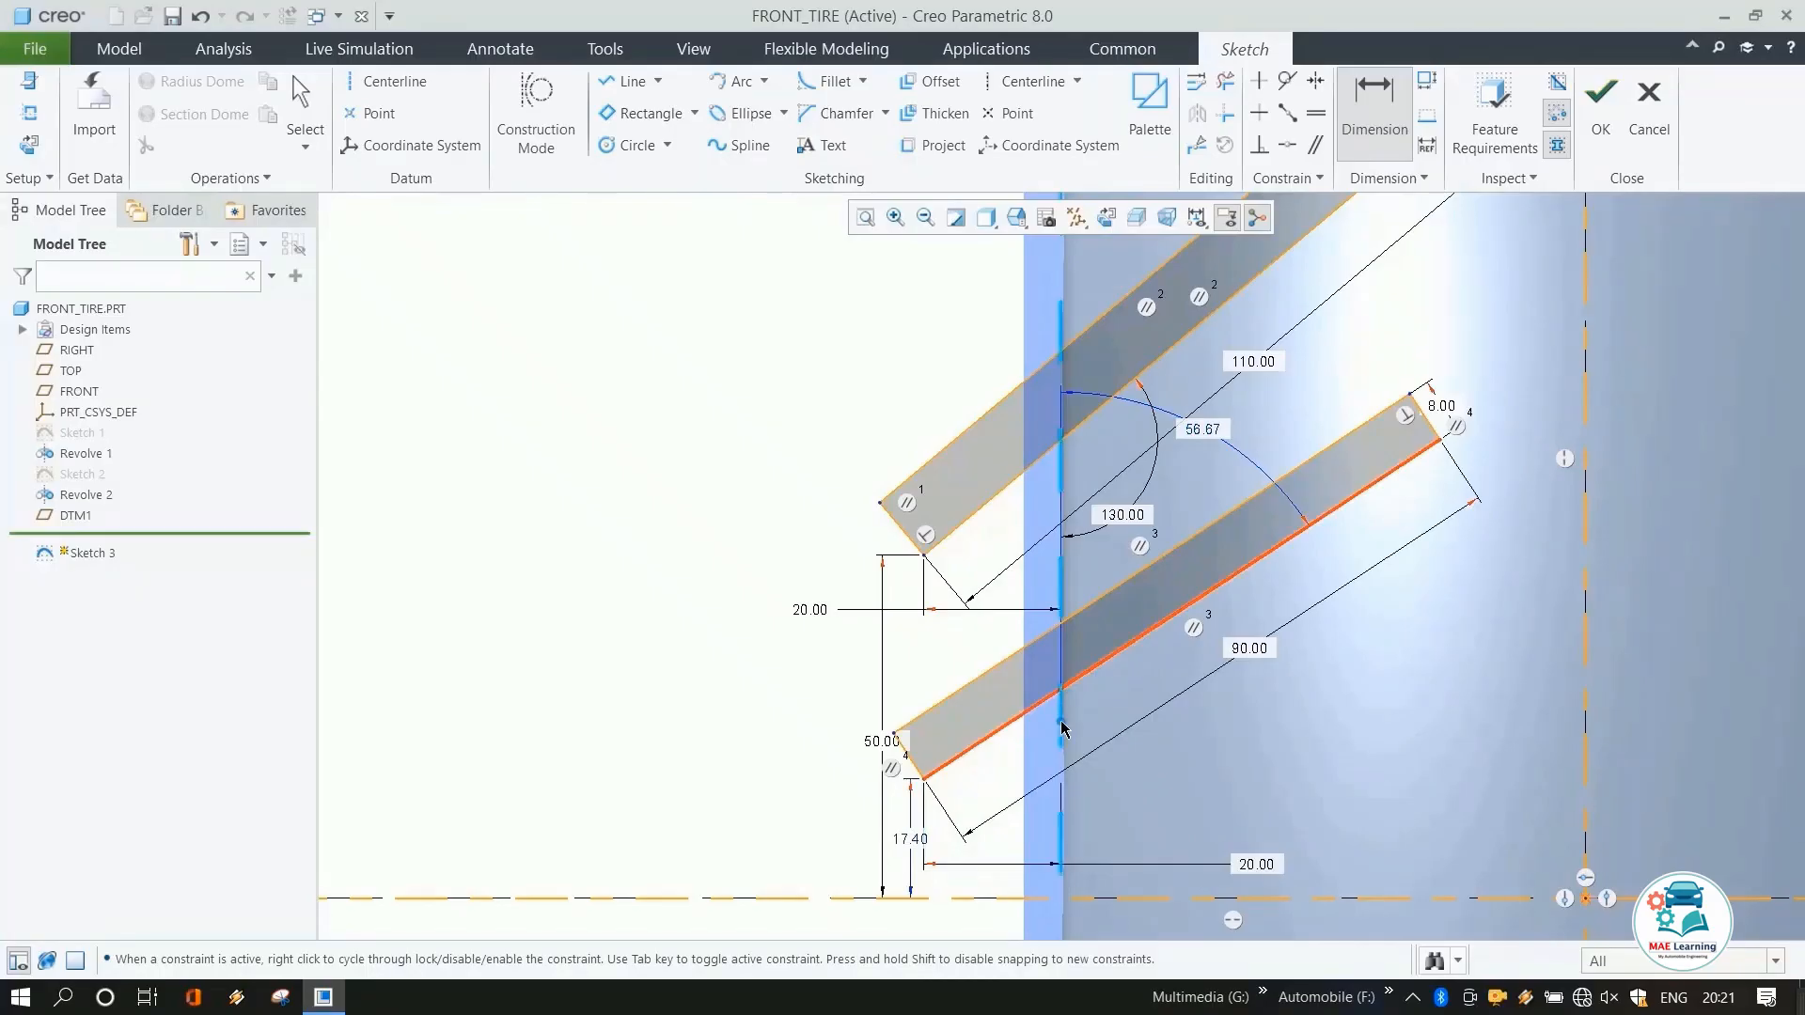
middle_click(1135, 705)
text(1)
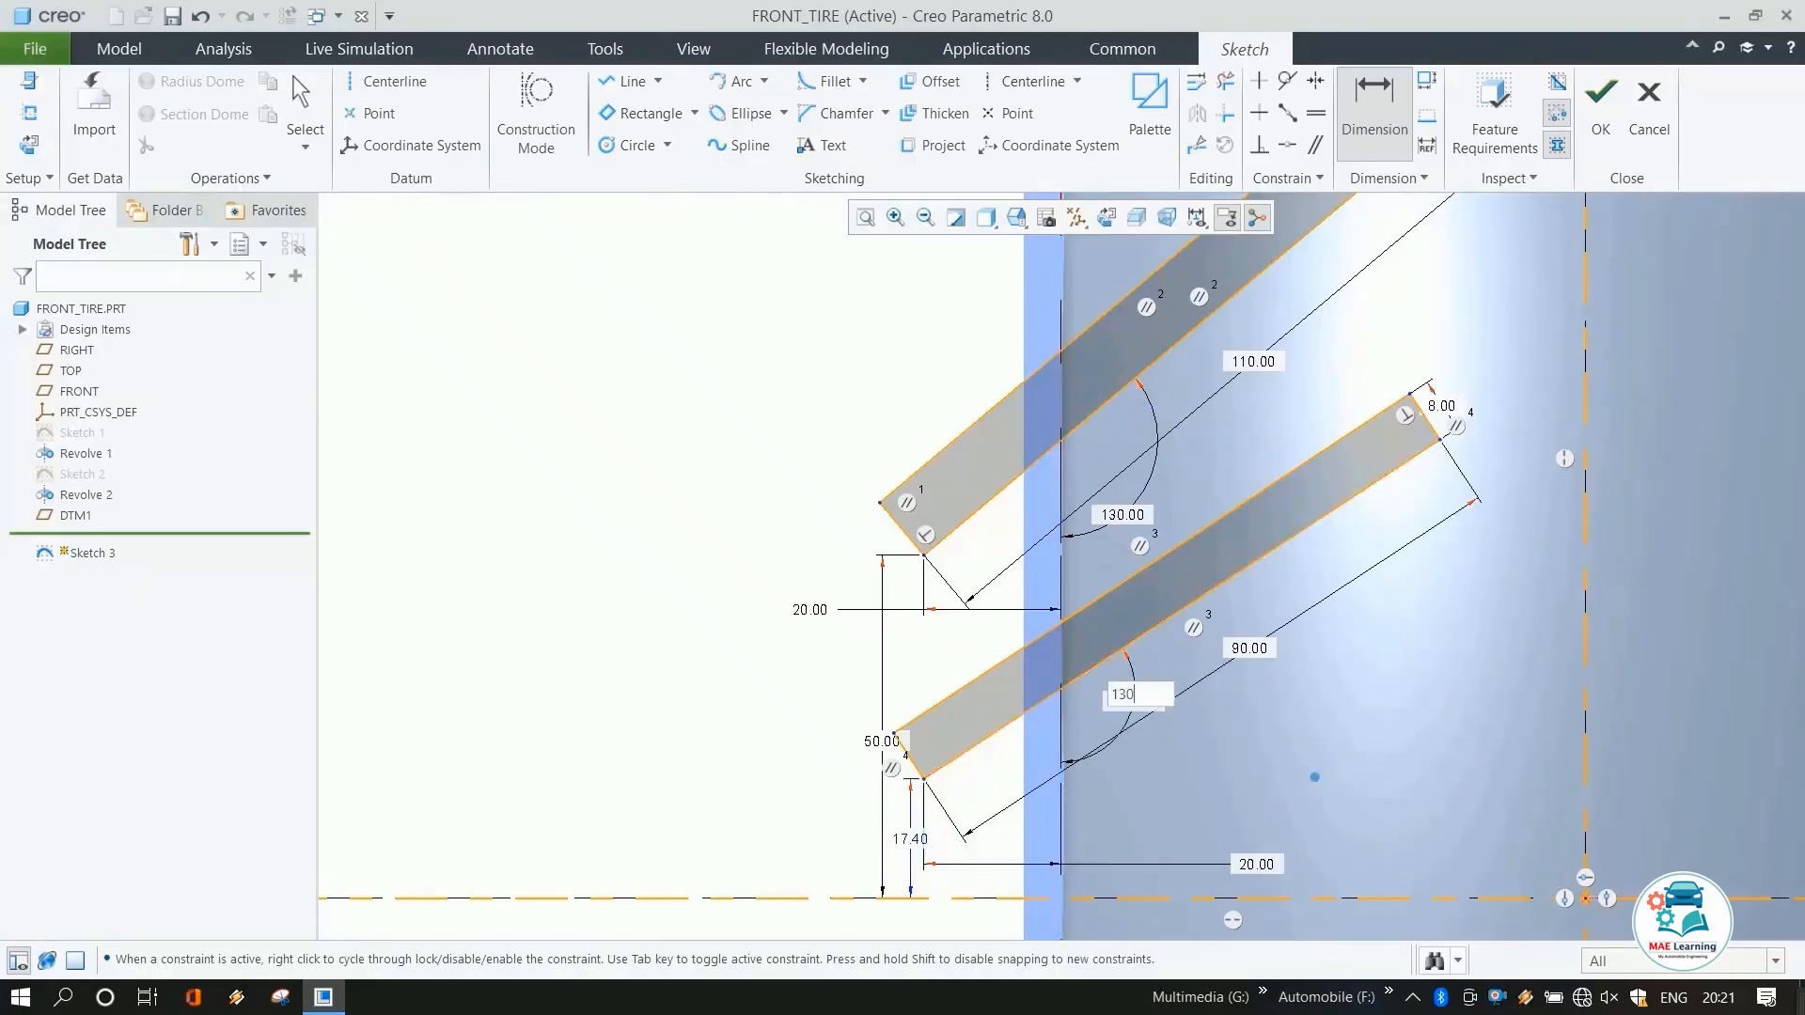
text(30)
key(Return)
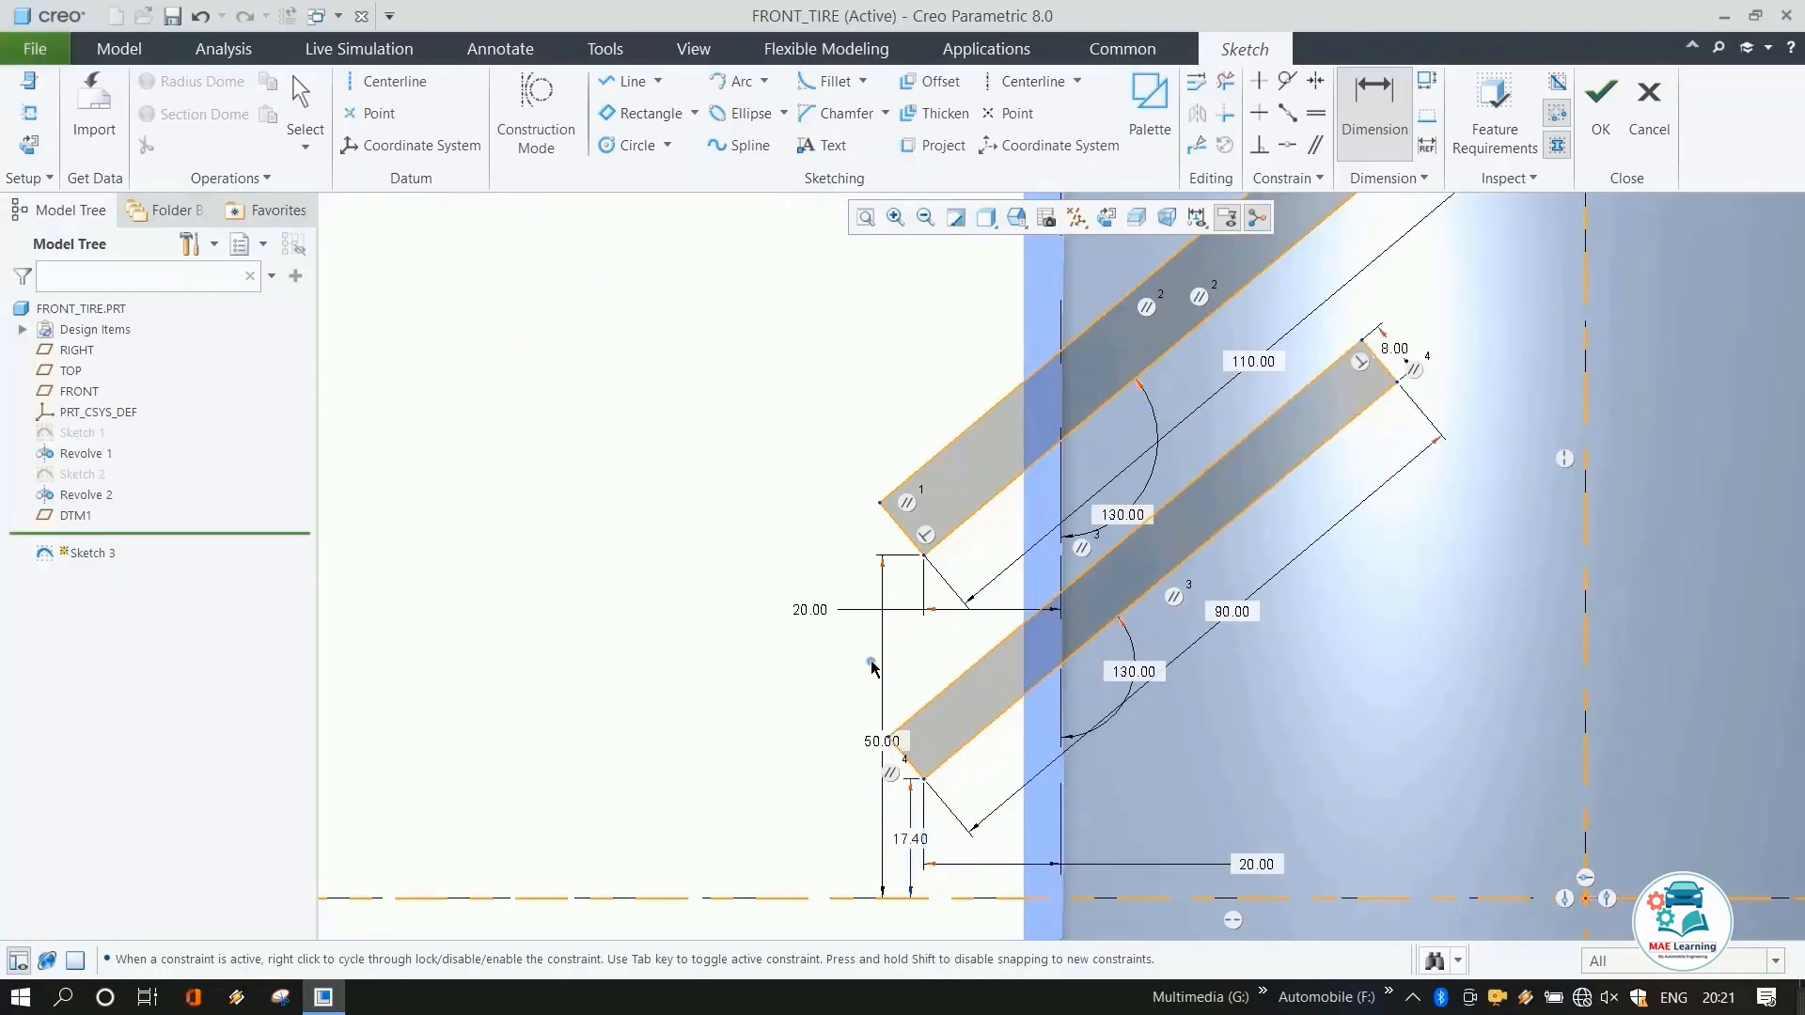
Dimension the second rectangle's lower corner 20 mm above the horizontal centerline.
middle_click(910, 811)
key(d)
click(924, 778)
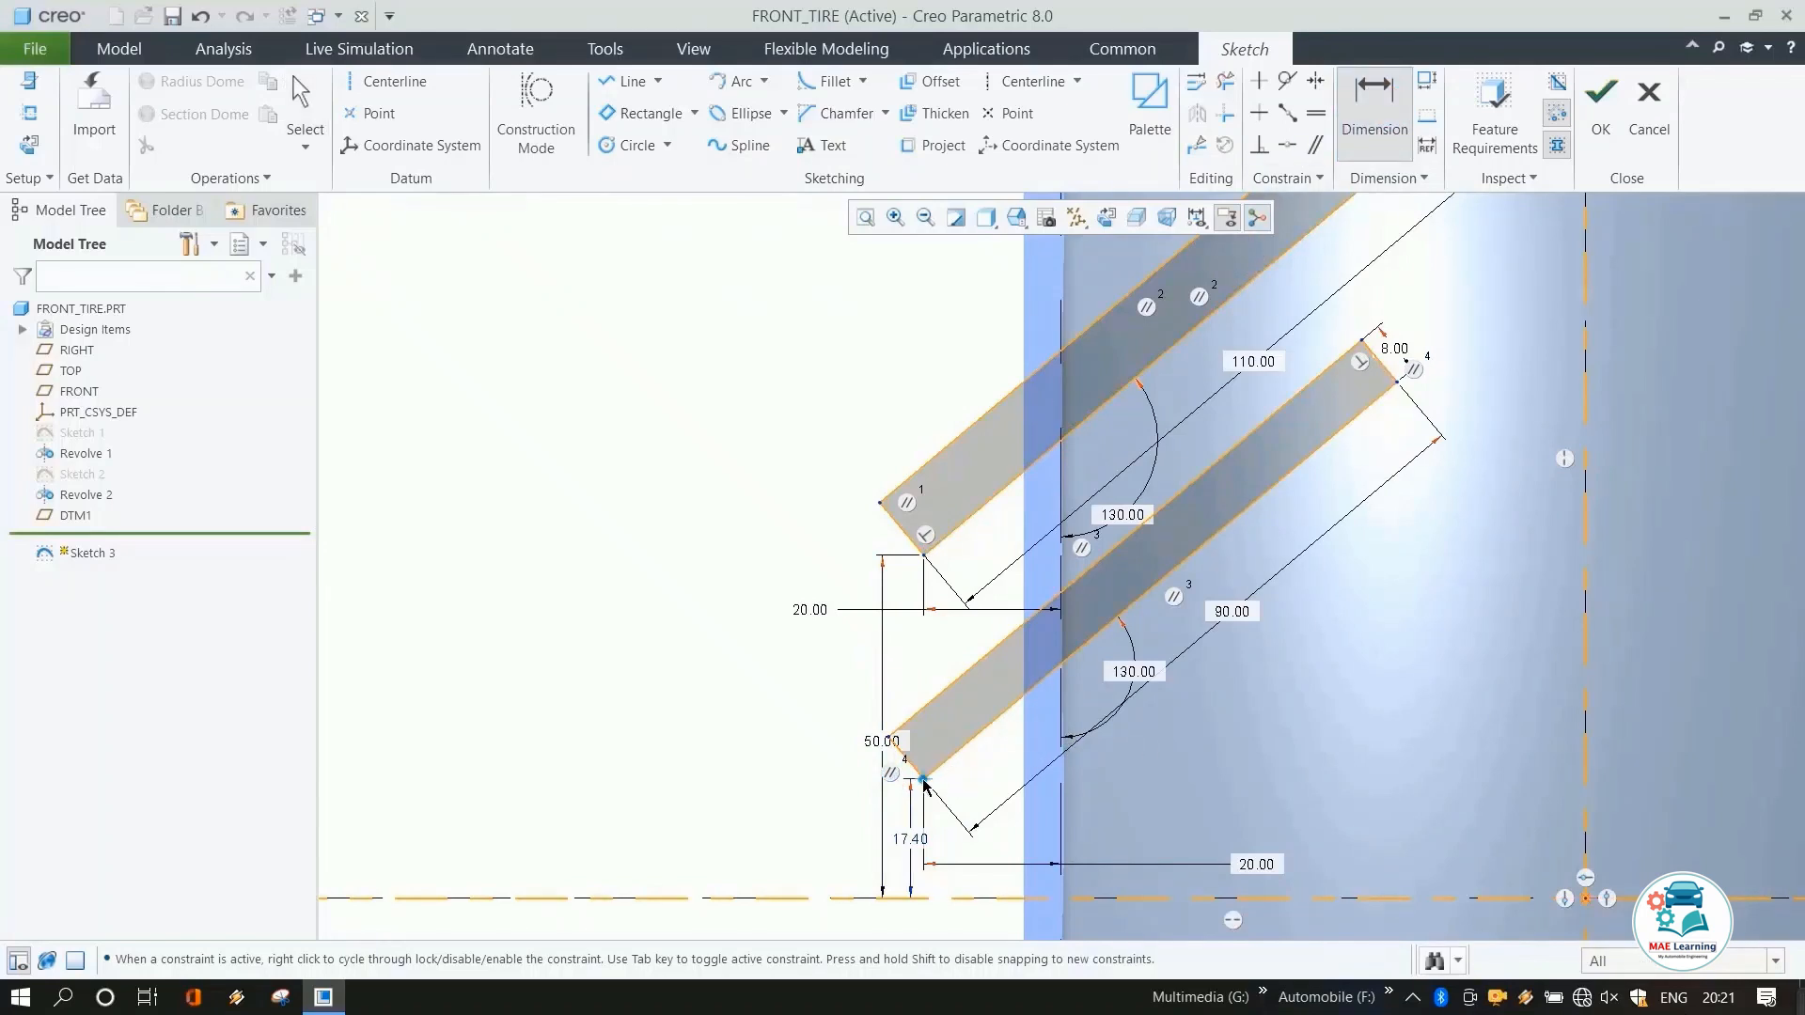
click(926, 900)
middle_click(957, 839)
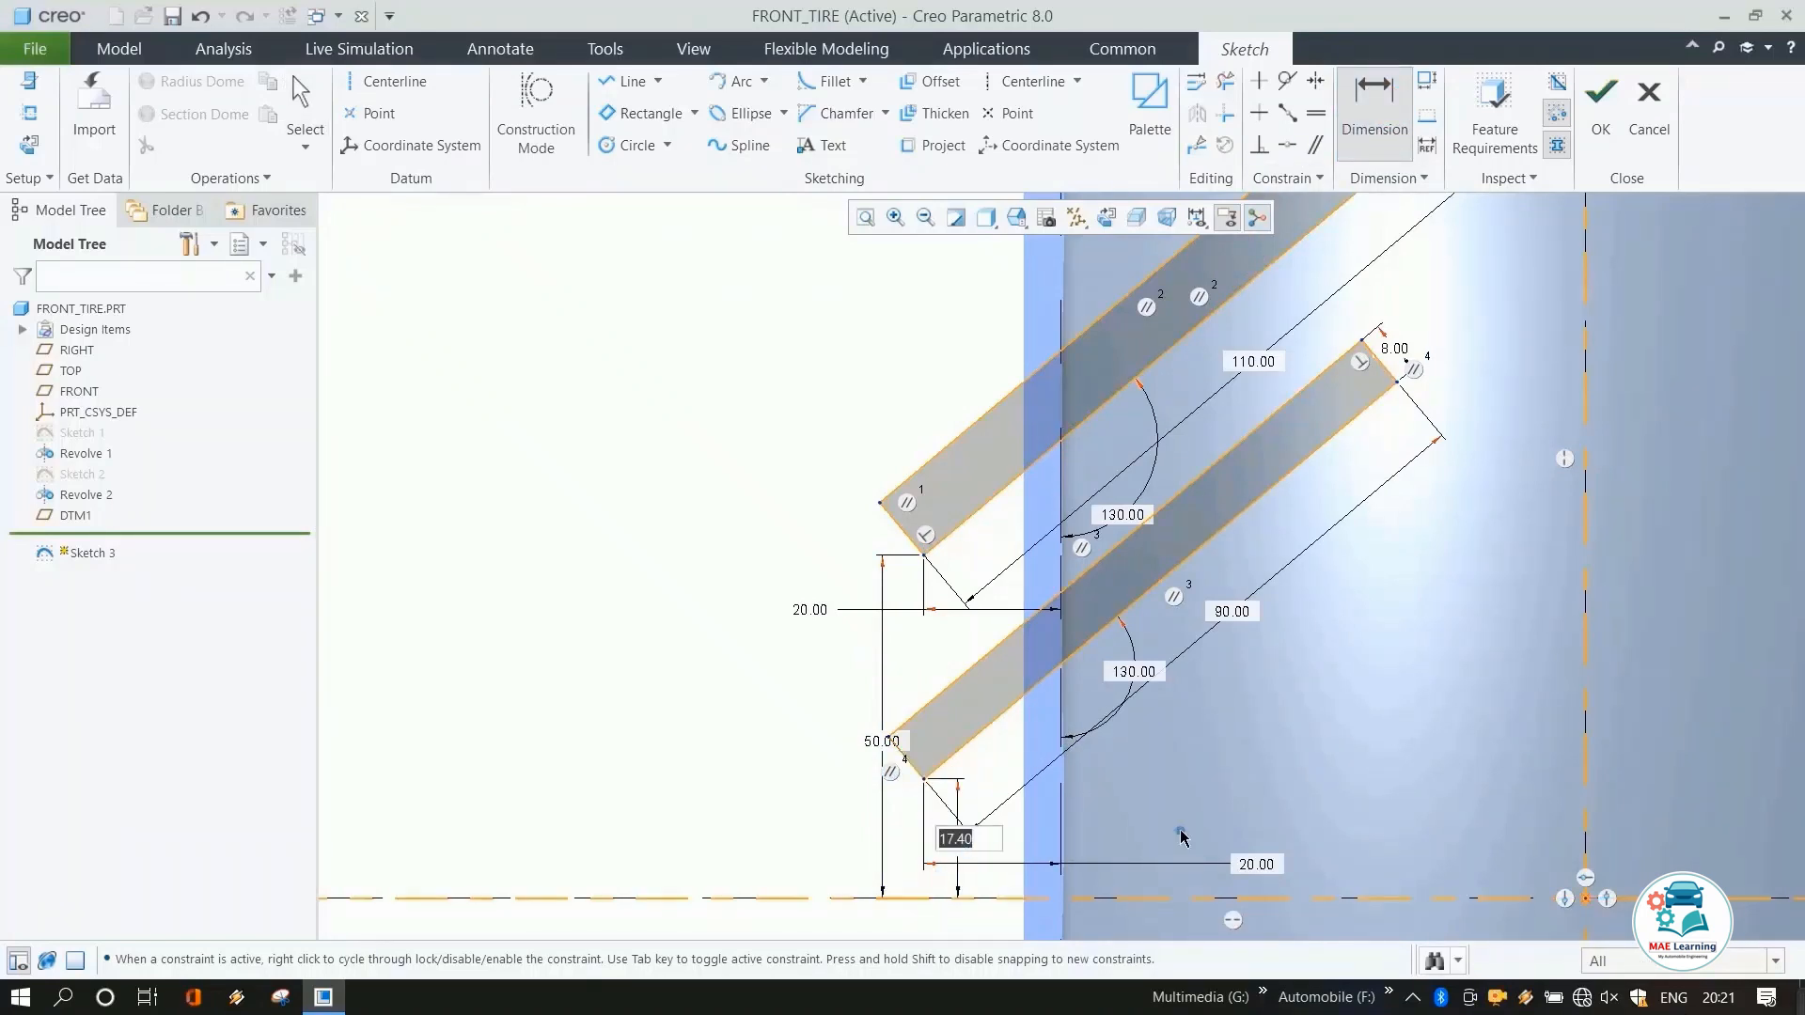
text(20)
key(Return)
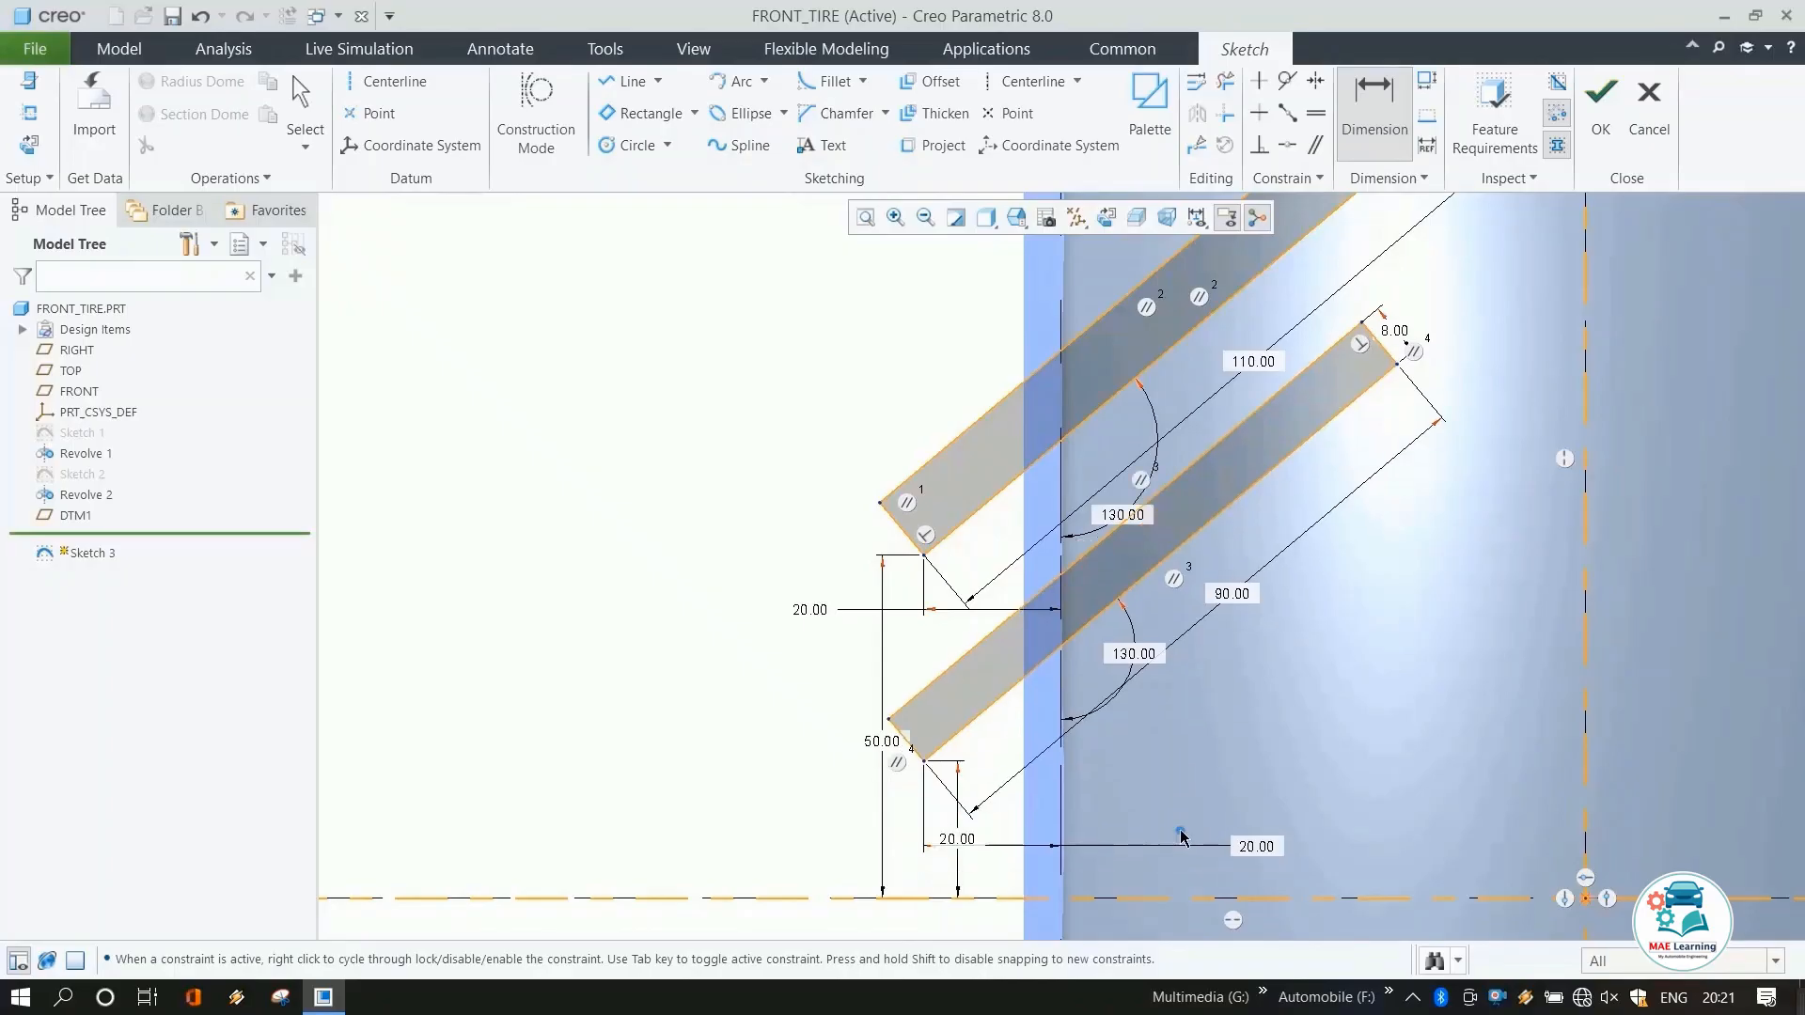
Fillet the first rectangle's upper outer corner with a radius of about 2.2 mm.
middle_click(889, 590)
scroll(870, 647, up, 2)
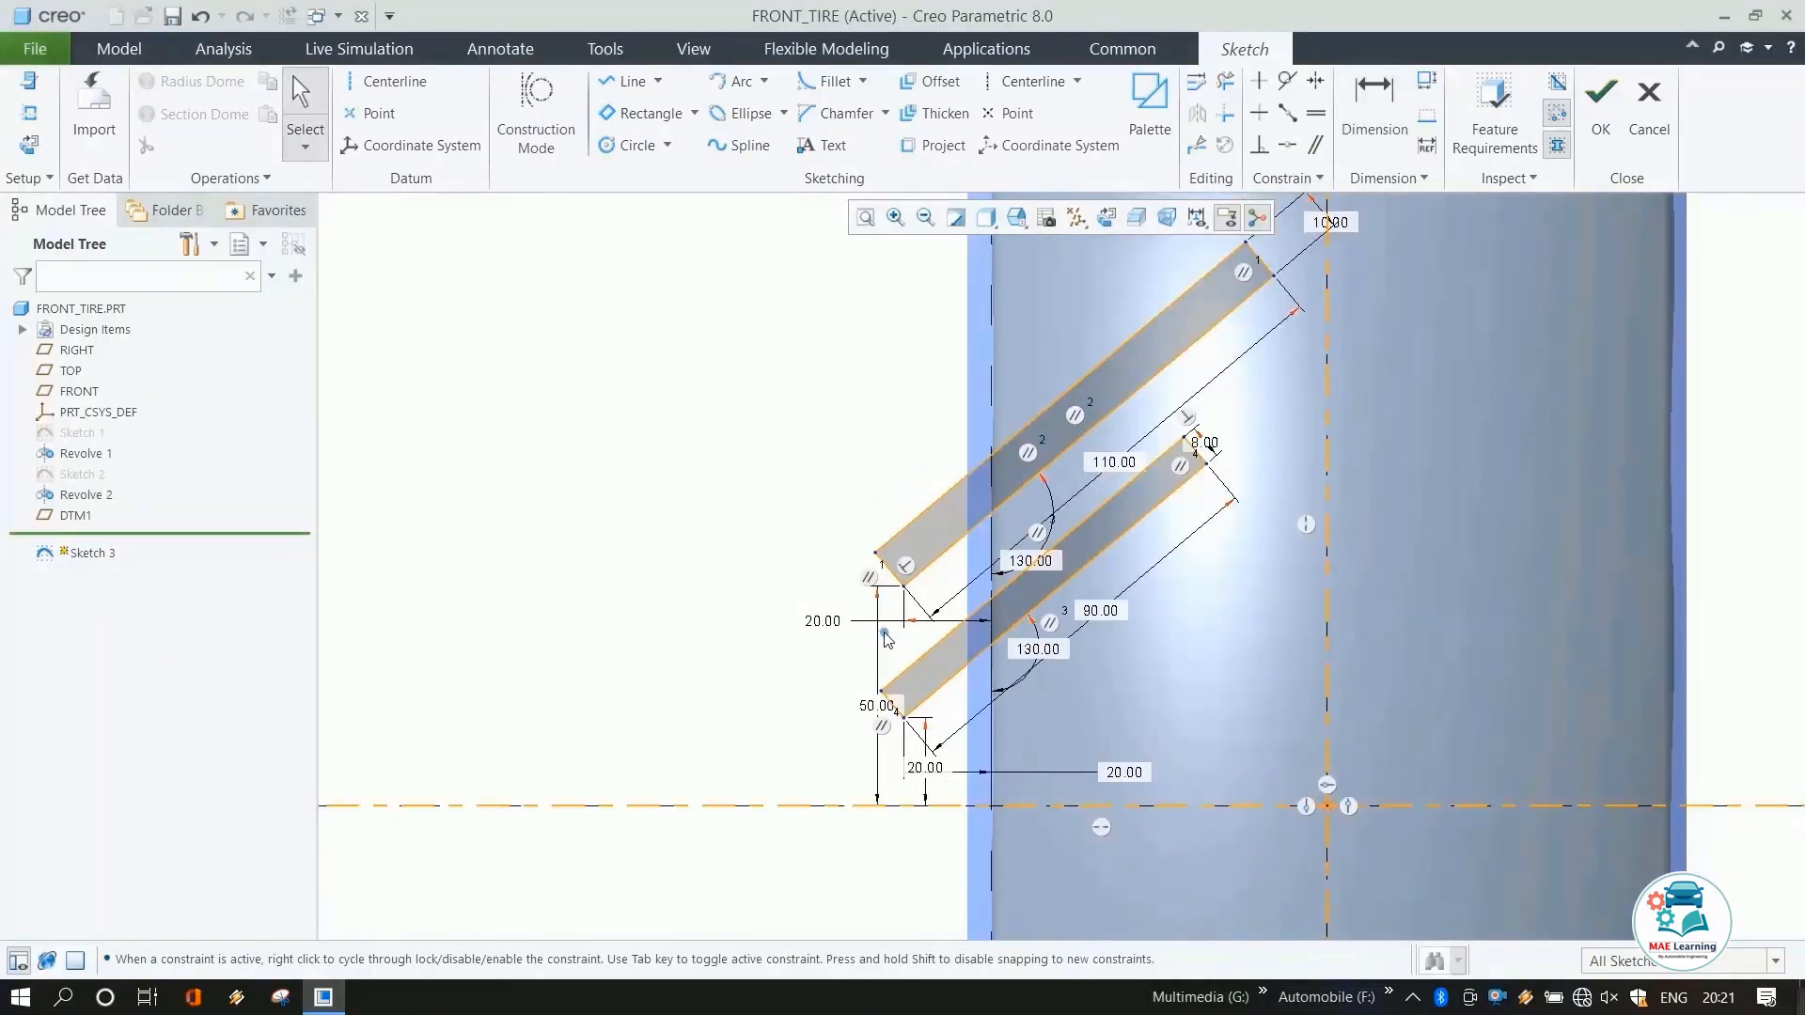
scroll(1119, 414, up, 2)
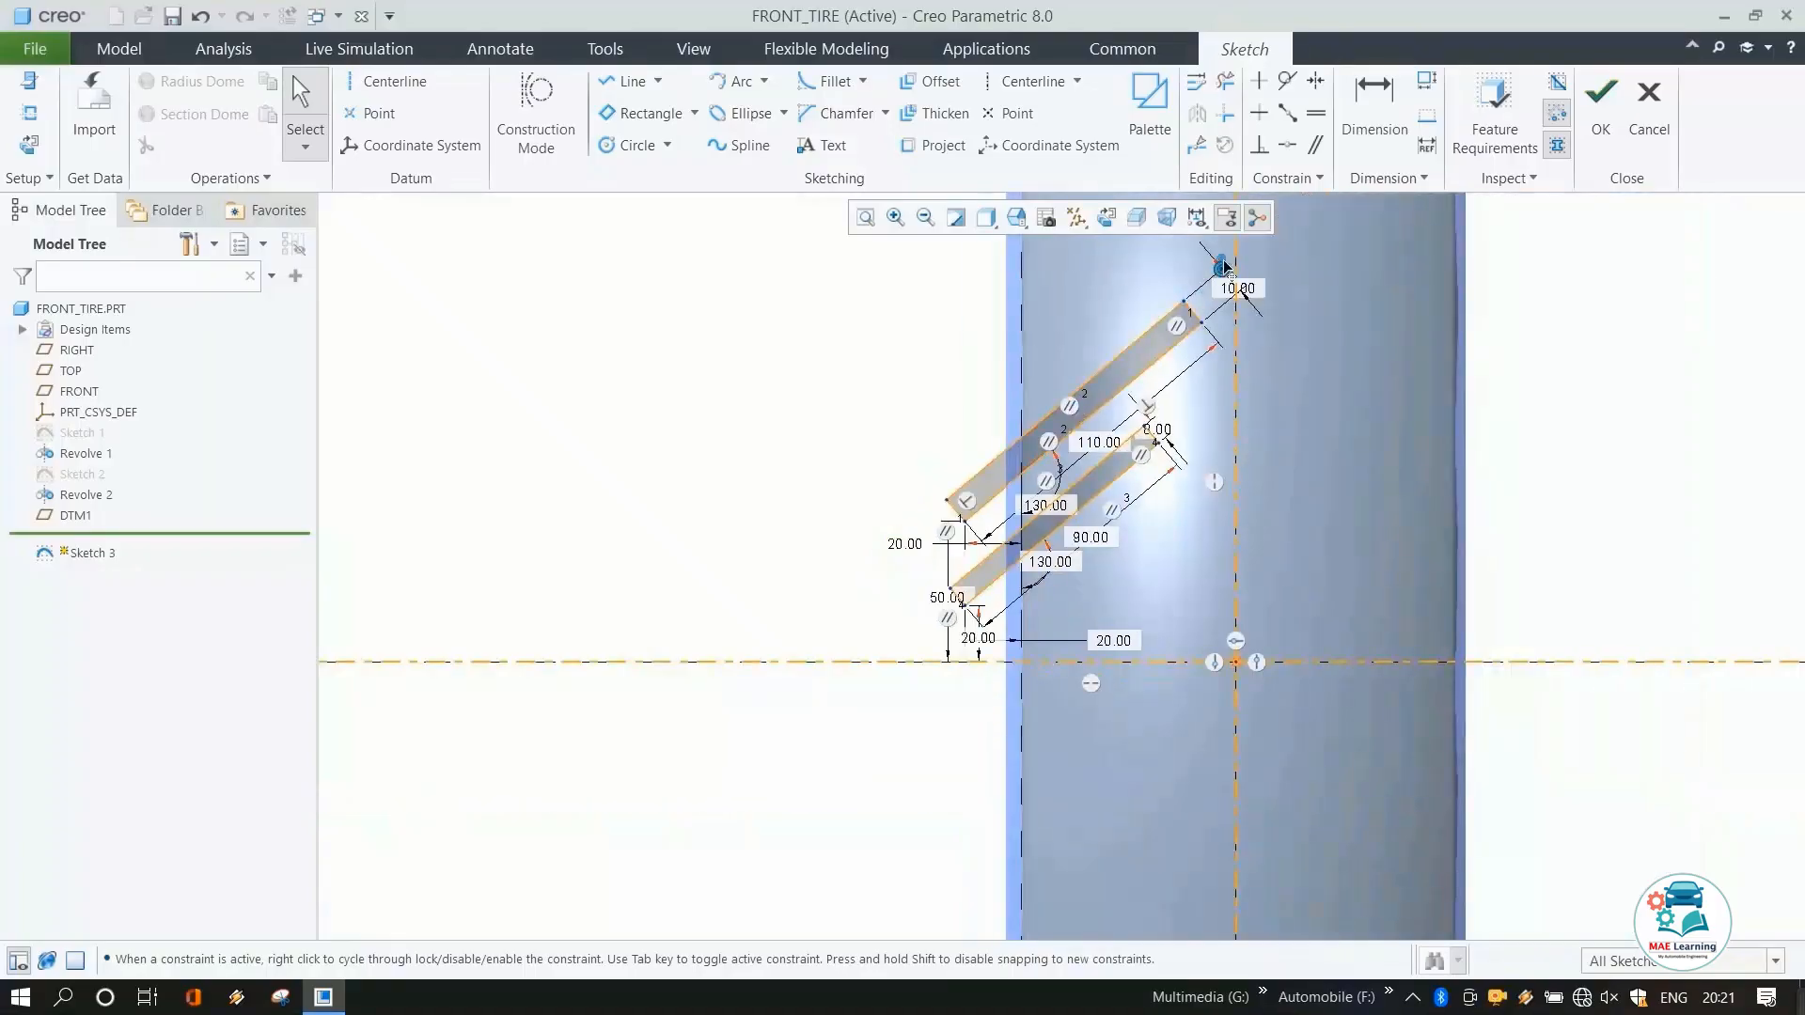
scroll(1227, 270, up, 1)
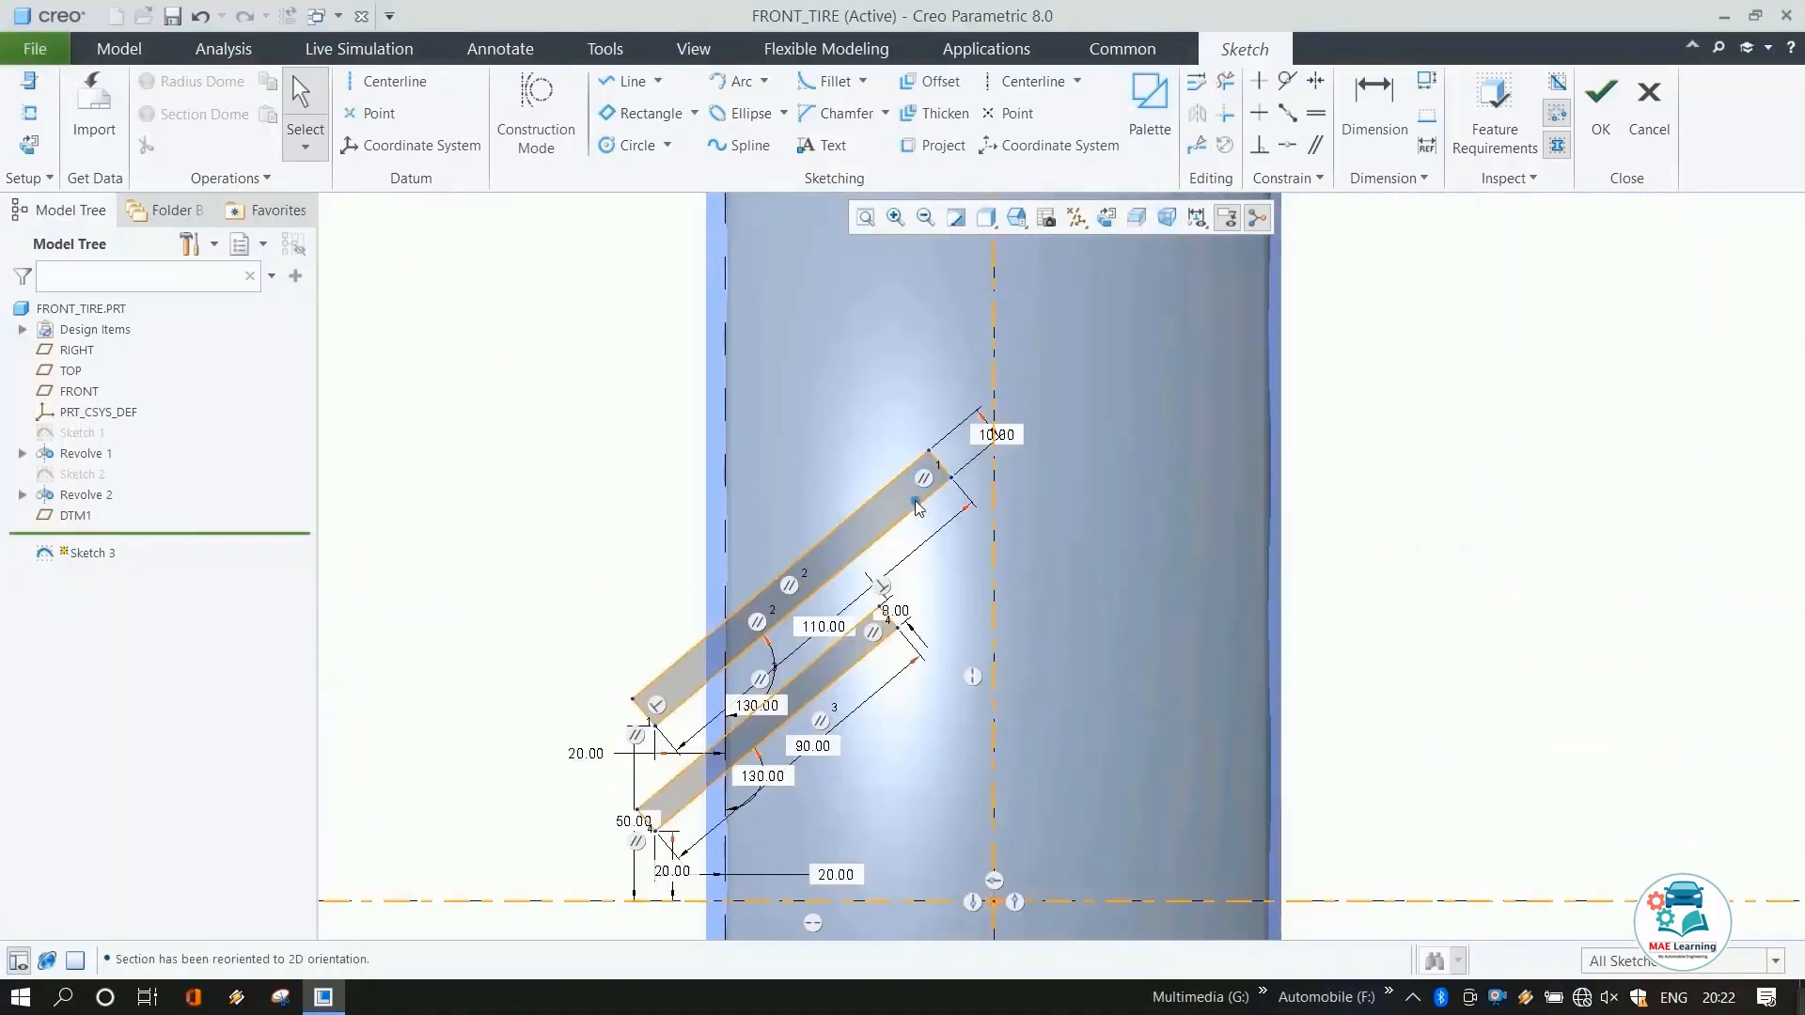
scroll(828, 547, down, 1)
scroll(873, 461, up, 1)
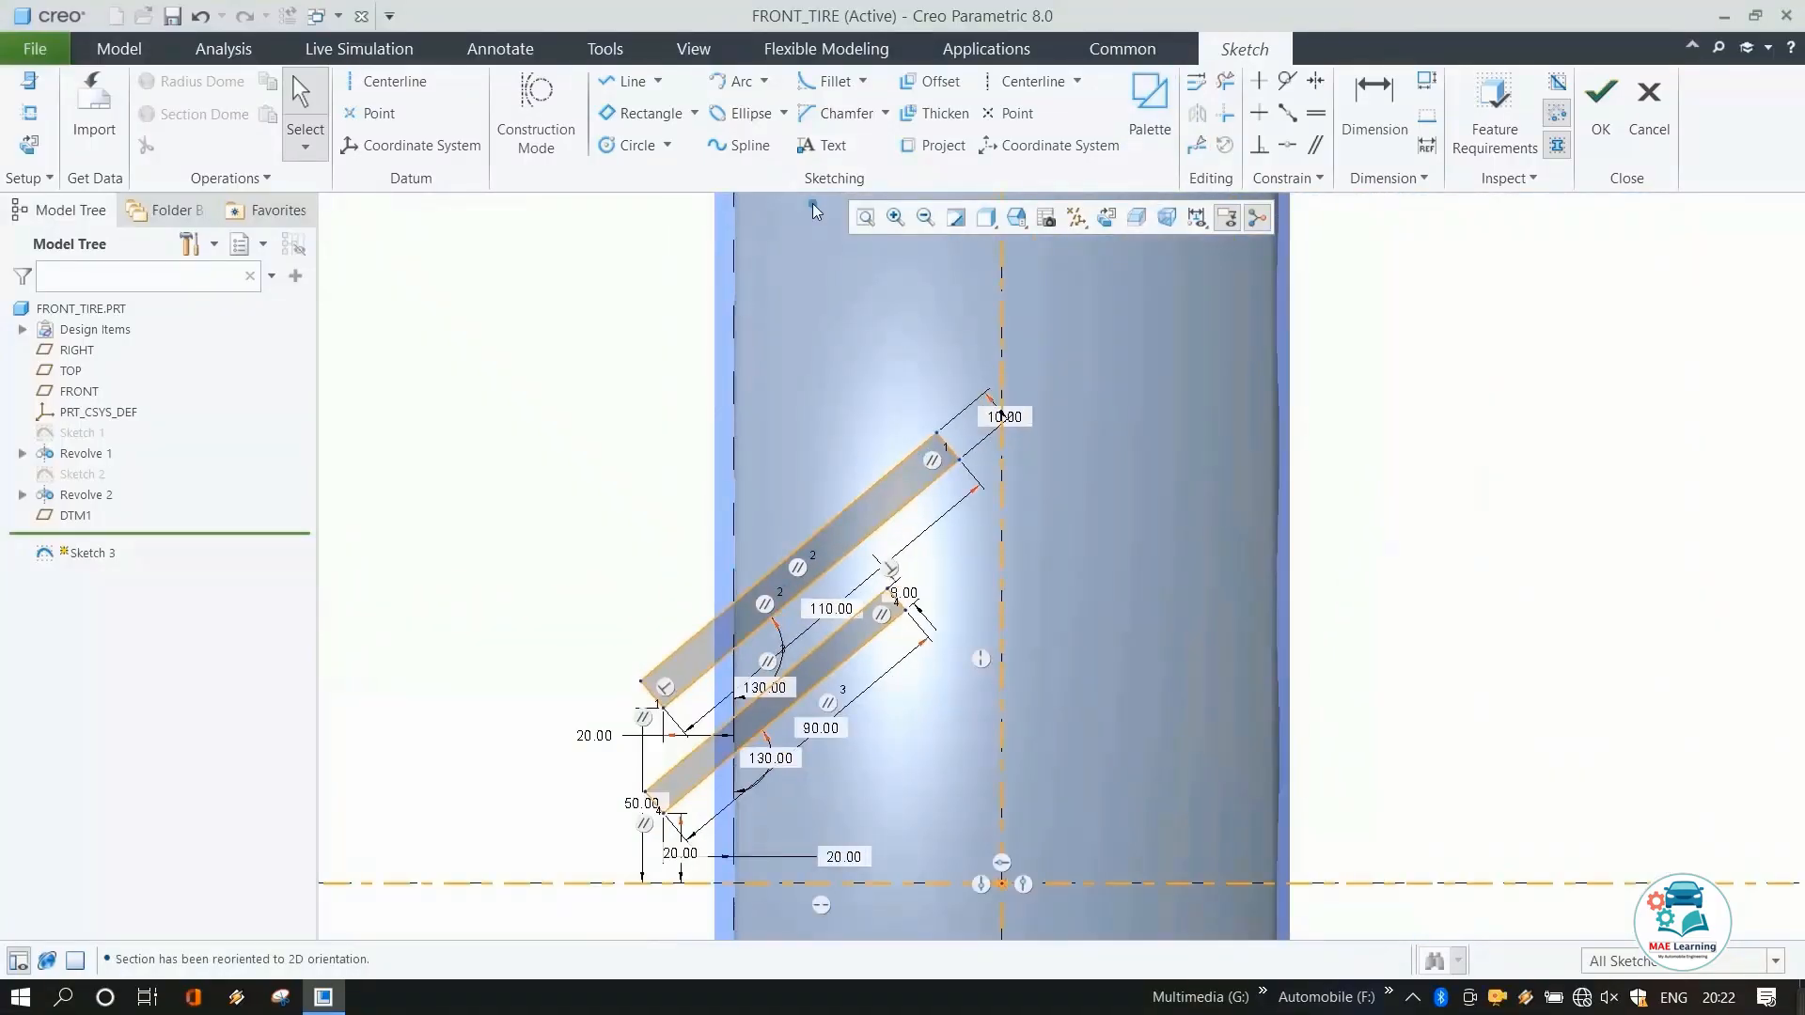
click(828, 81)
scroll(949, 428, down, 3)
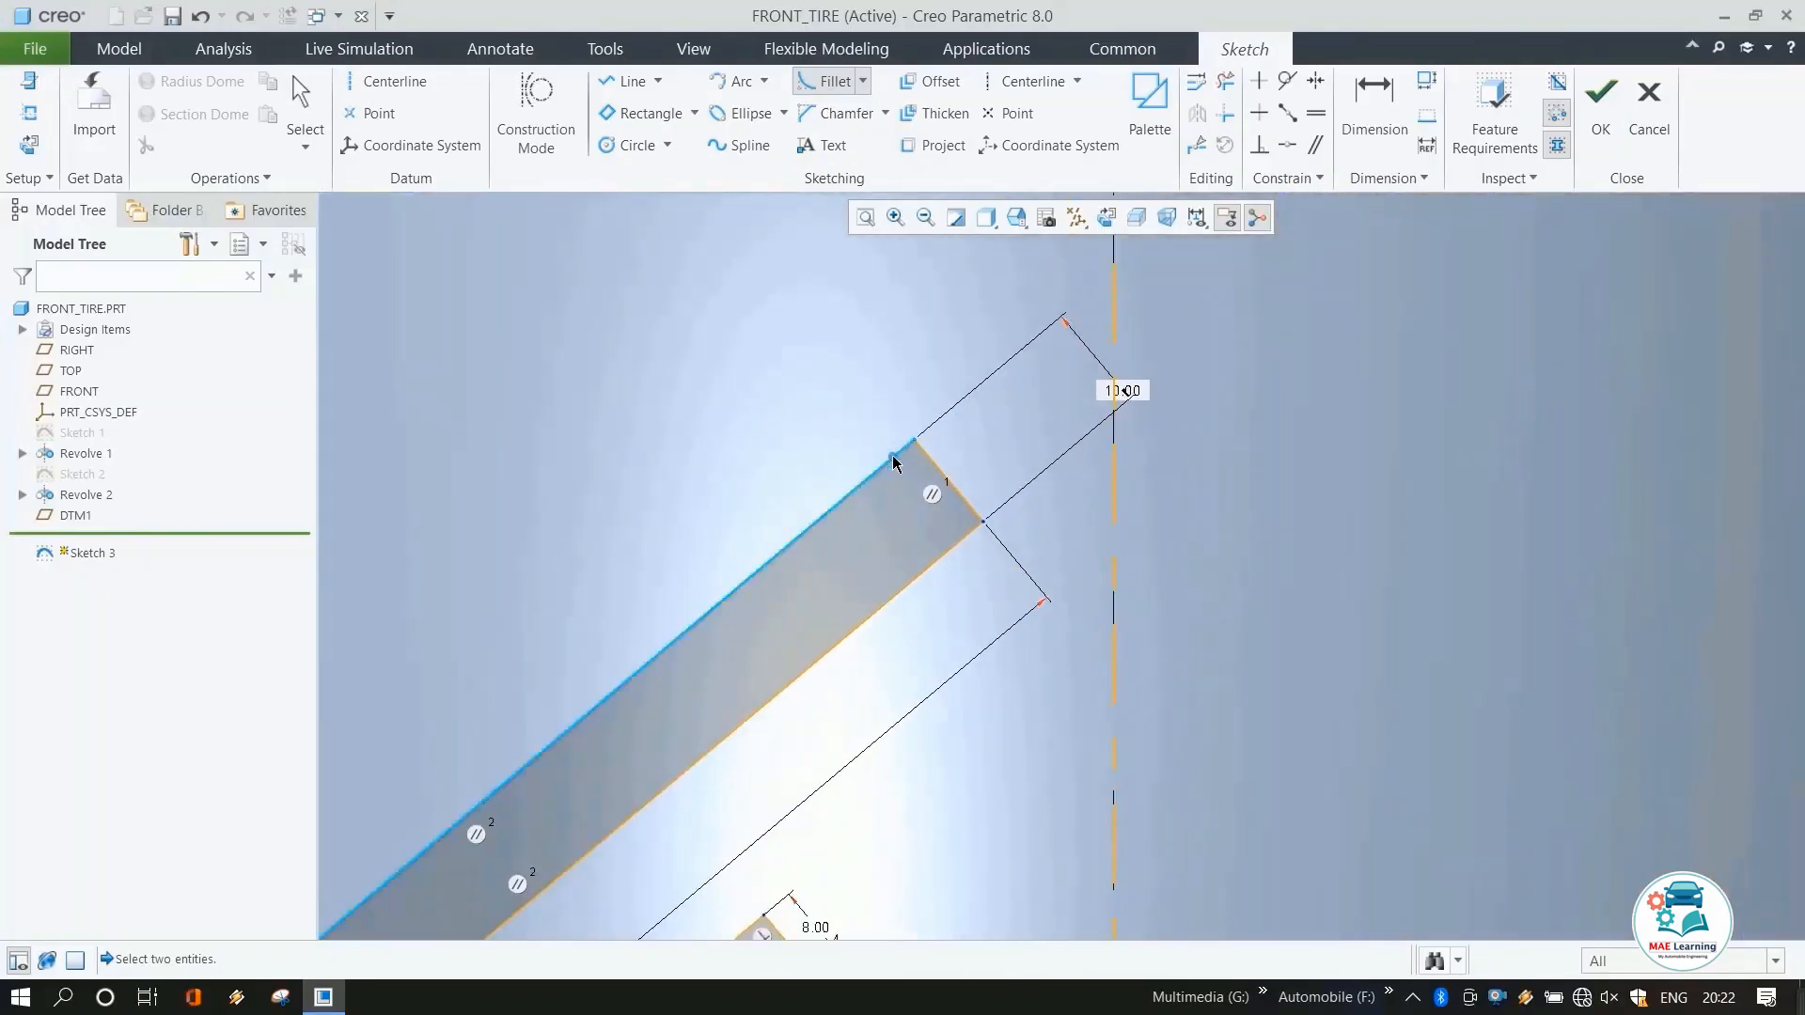
click(893, 461)
click(935, 487)
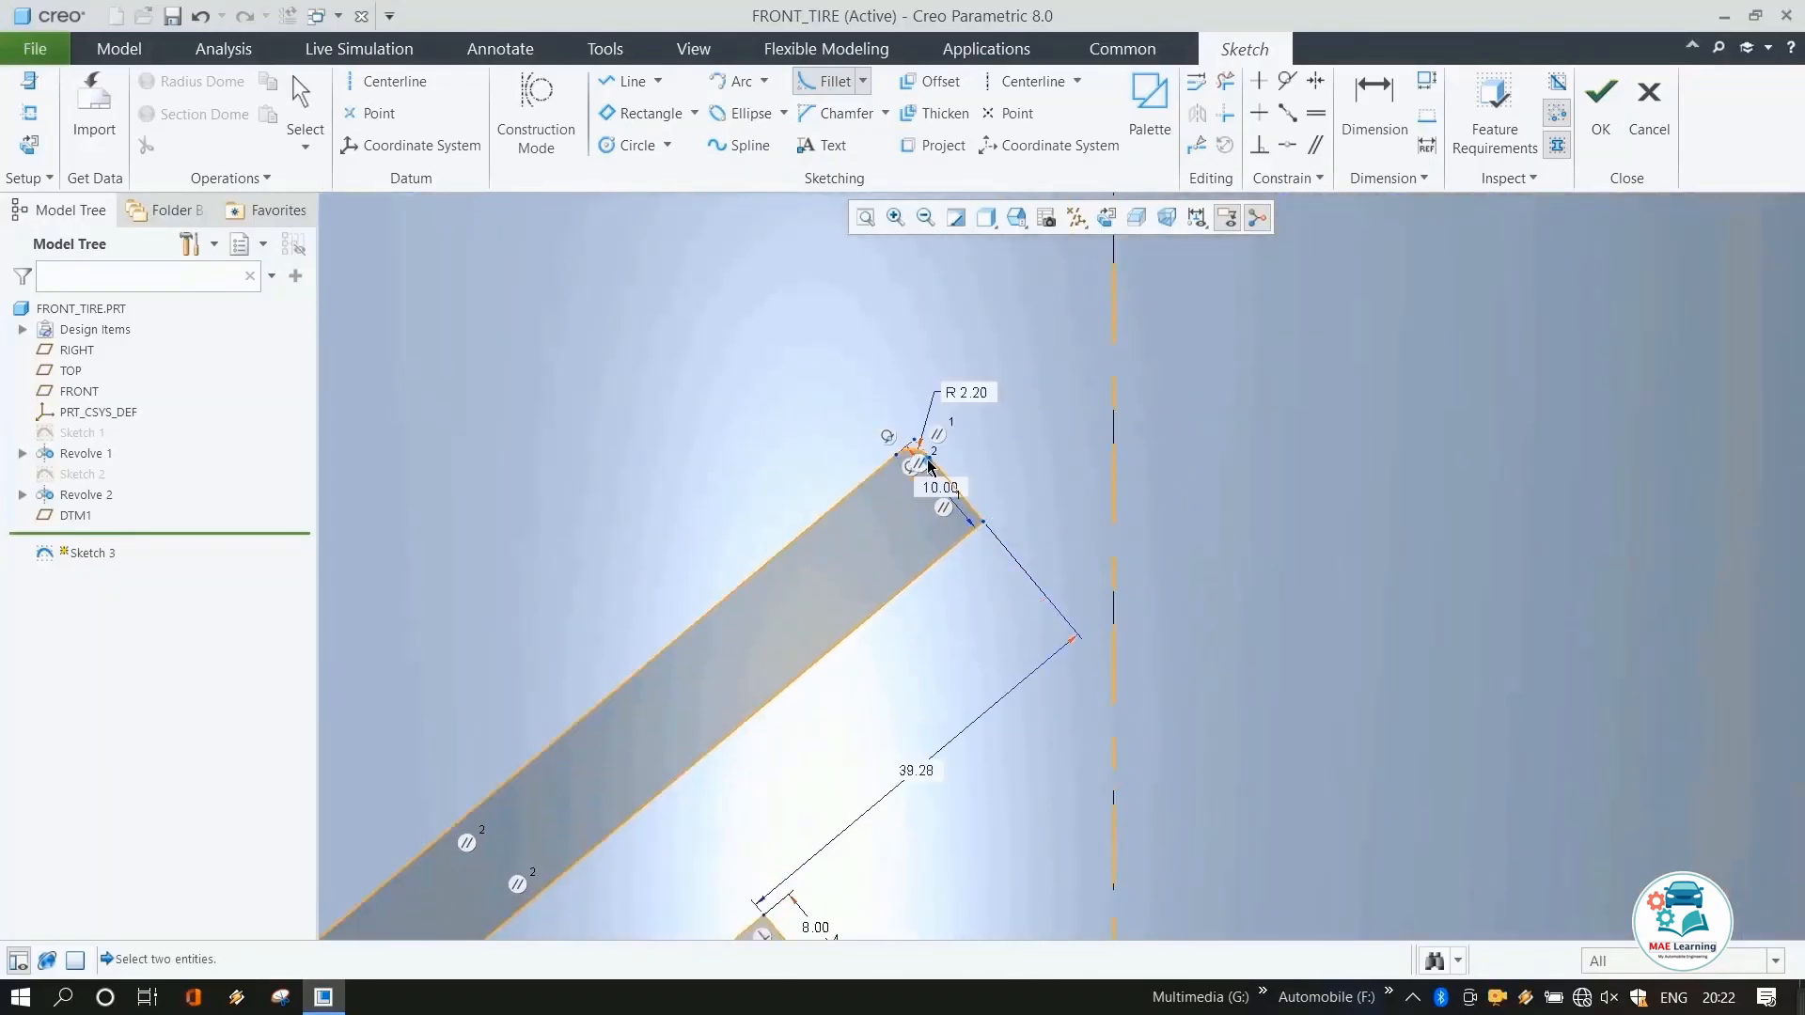
Fillet the first rectangle's other upper corner at about 1.9 mm and constrain its two corner fillets to be equal.
click(978, 523)
middle_click(1067, 508)
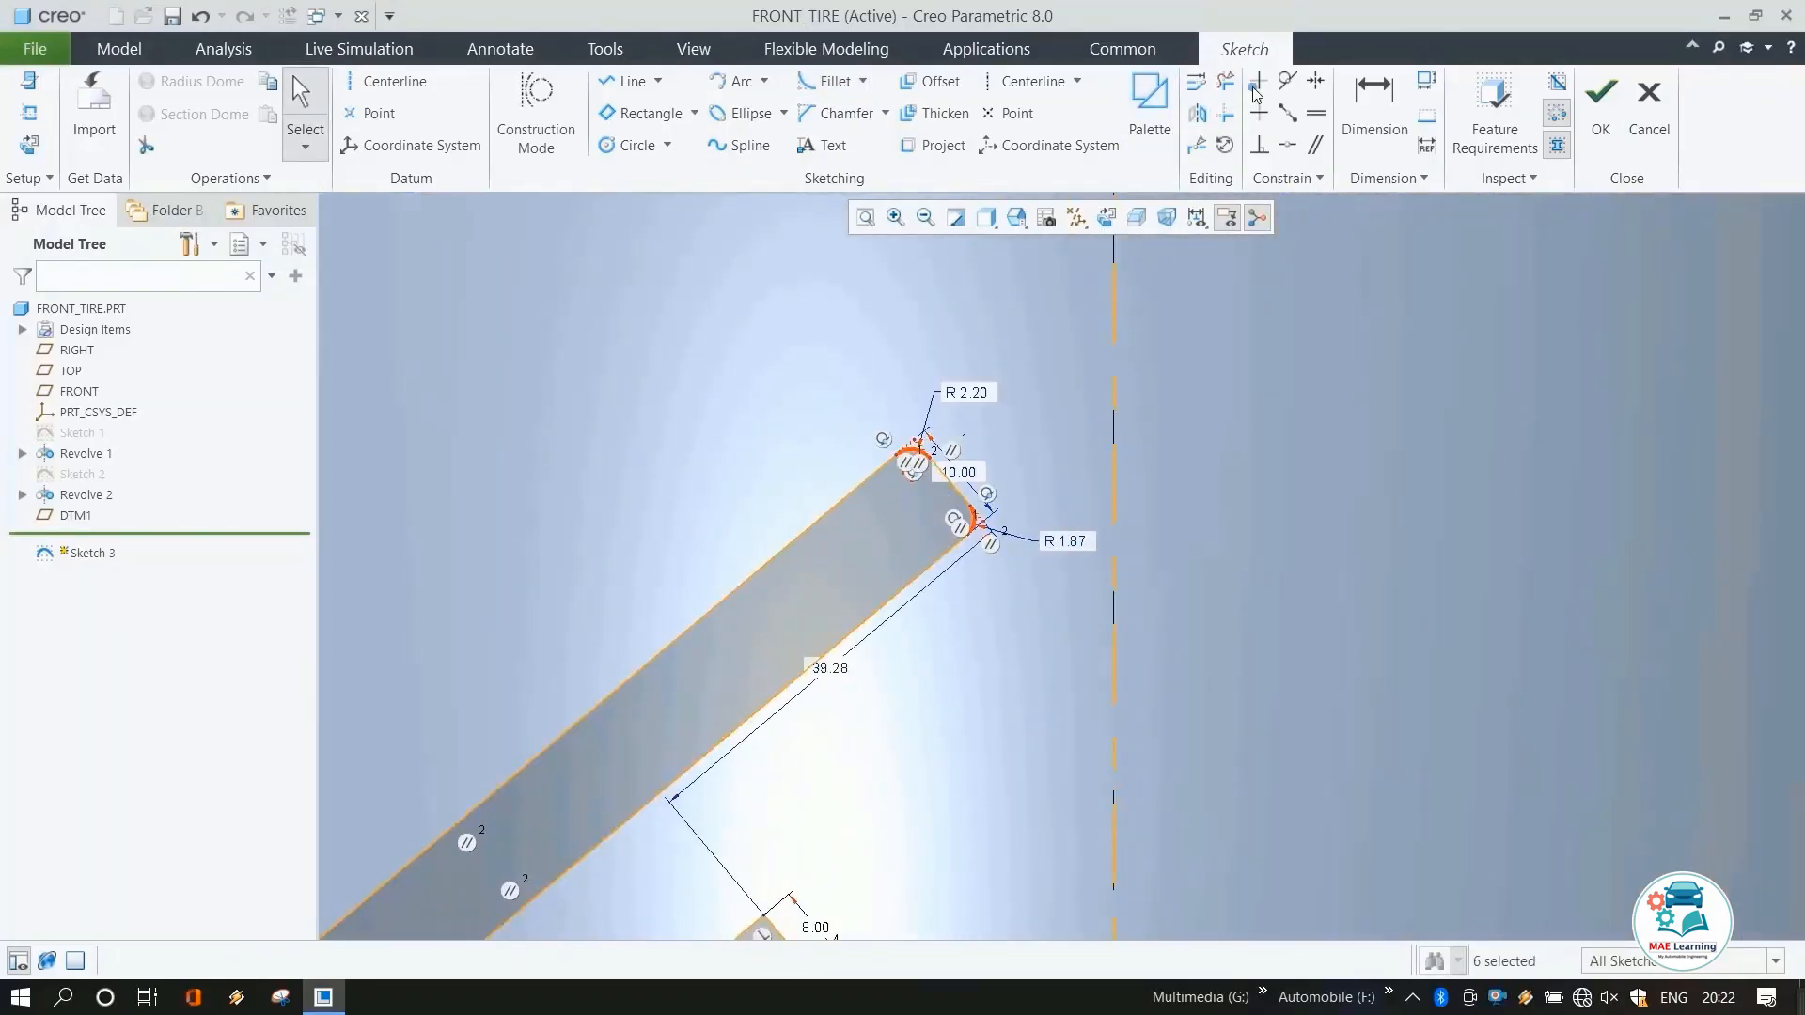
click(1317, 113)
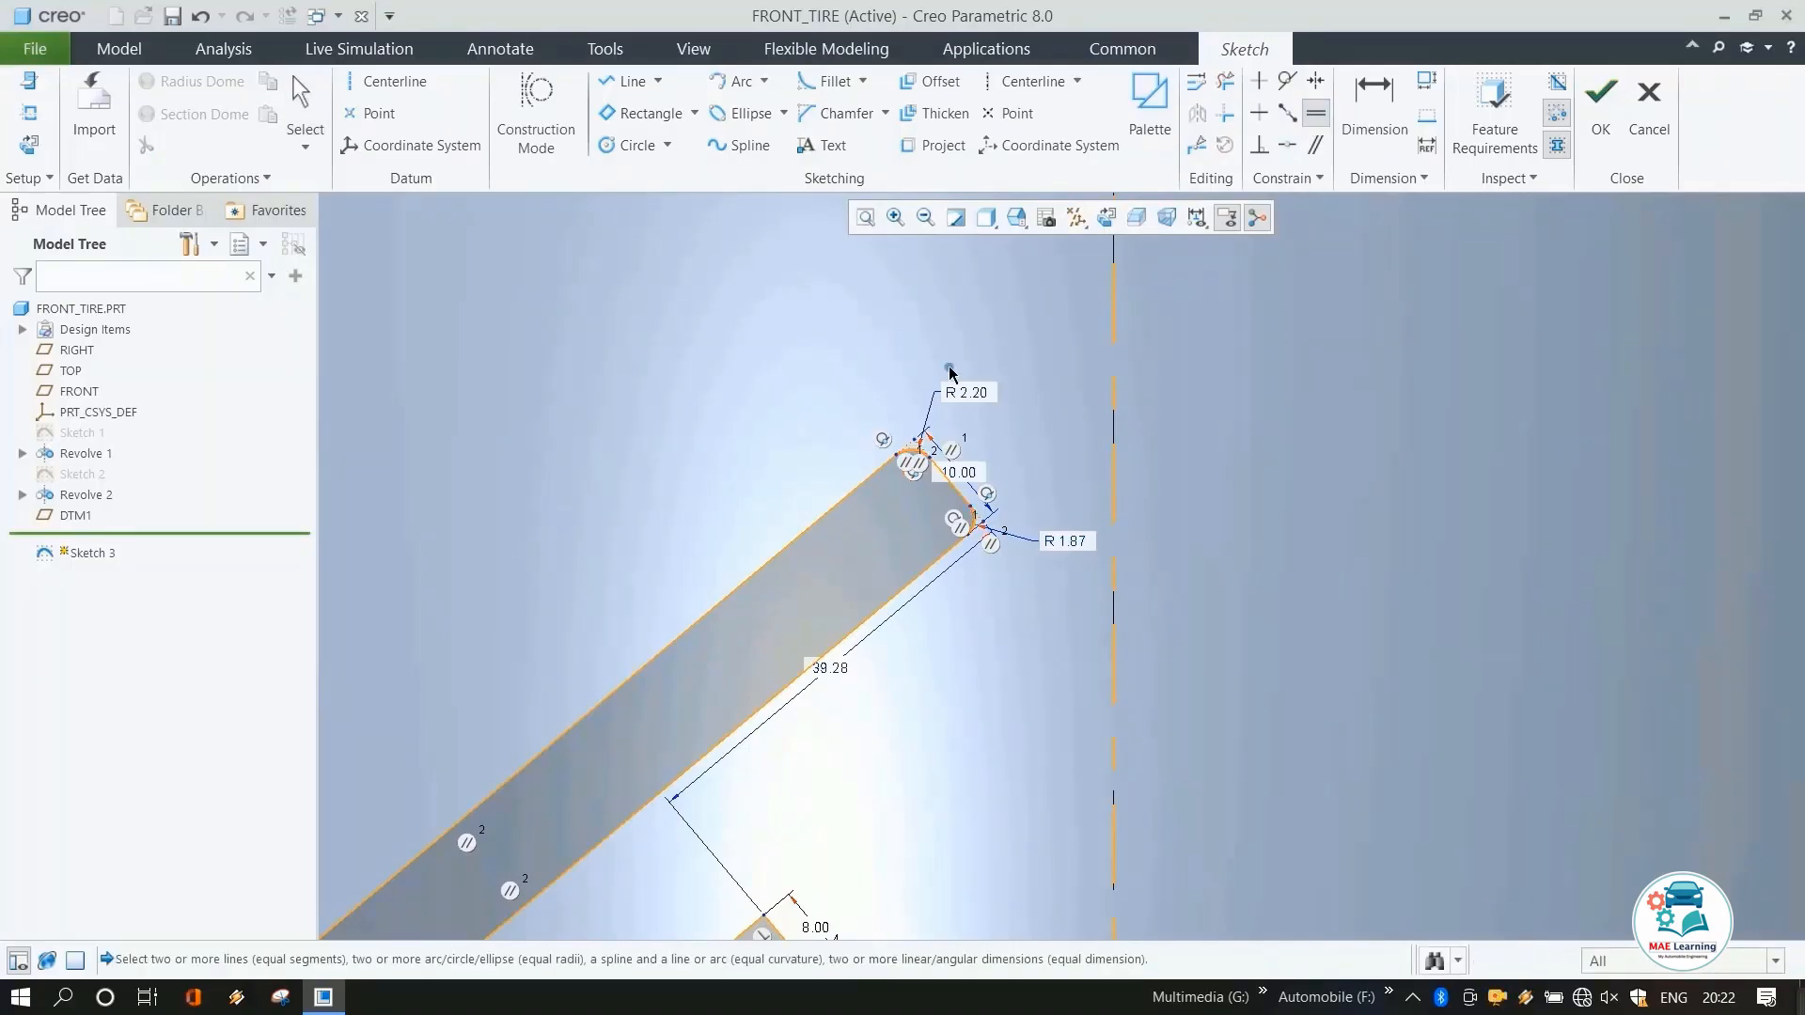
click(975, 394)
click(1070, 544)
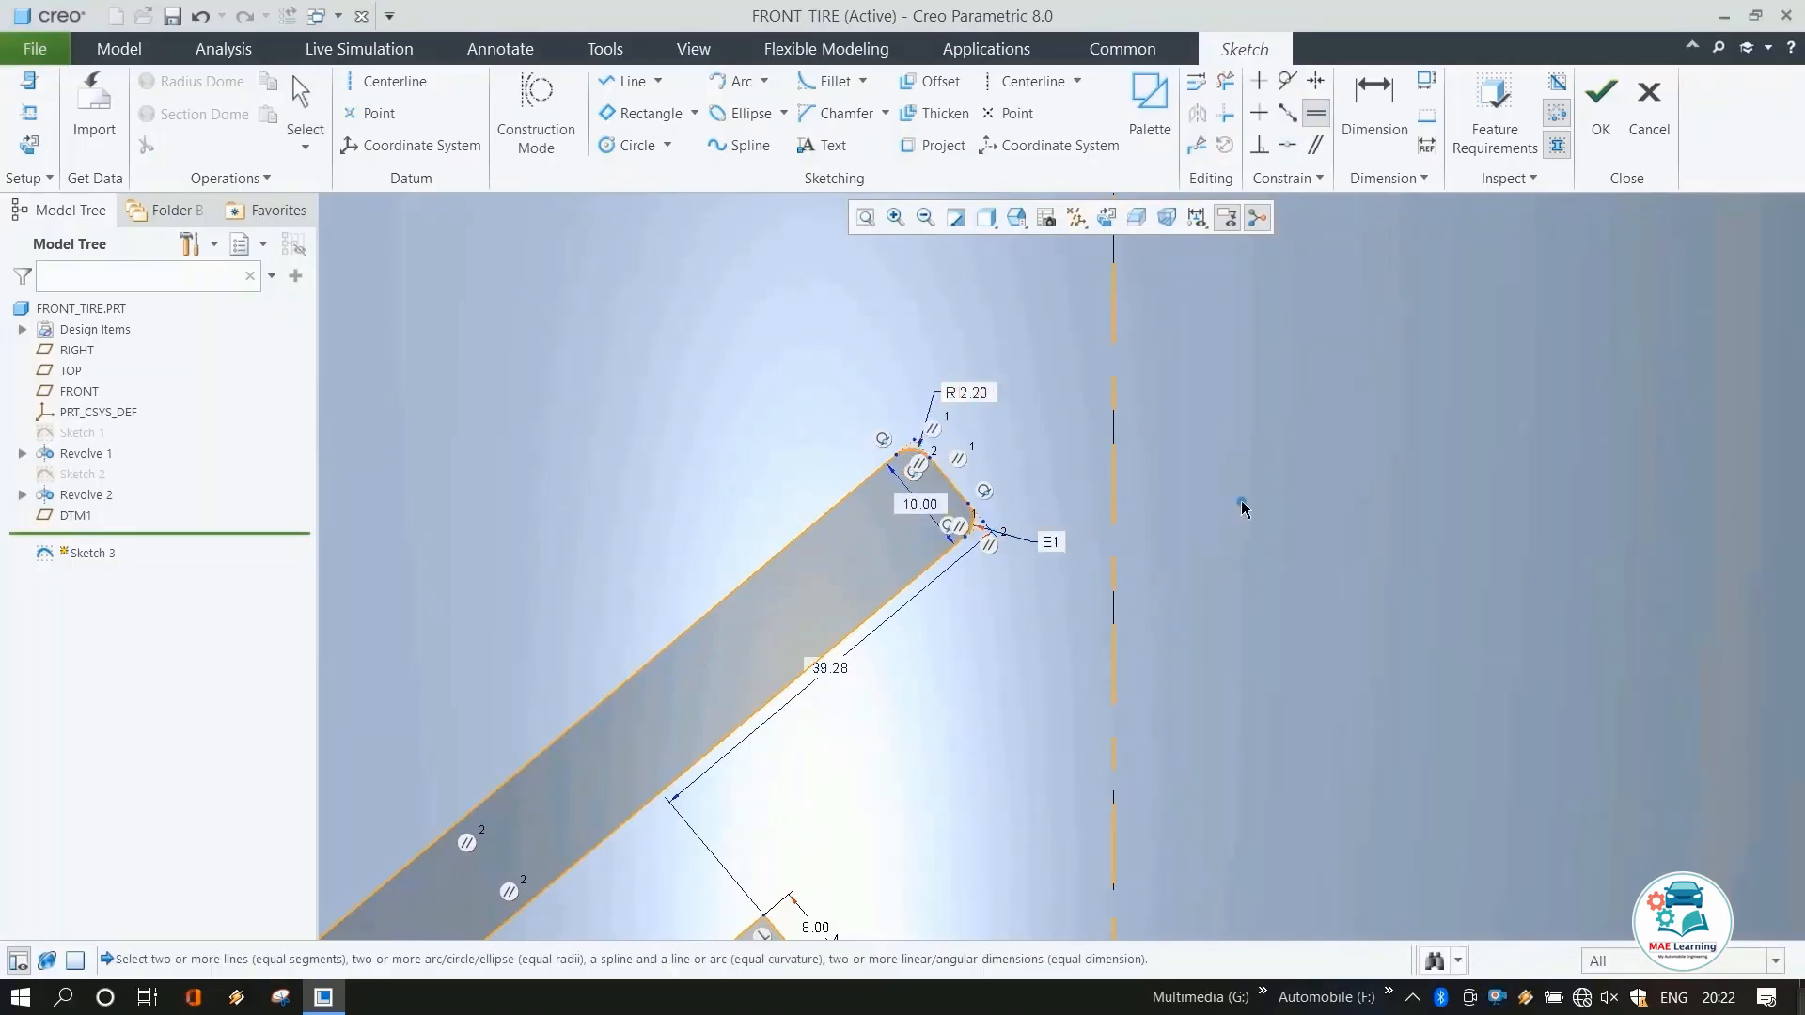
Set the first rectangle's corner fillet radius to 4 mm.
double_click(985, 404)
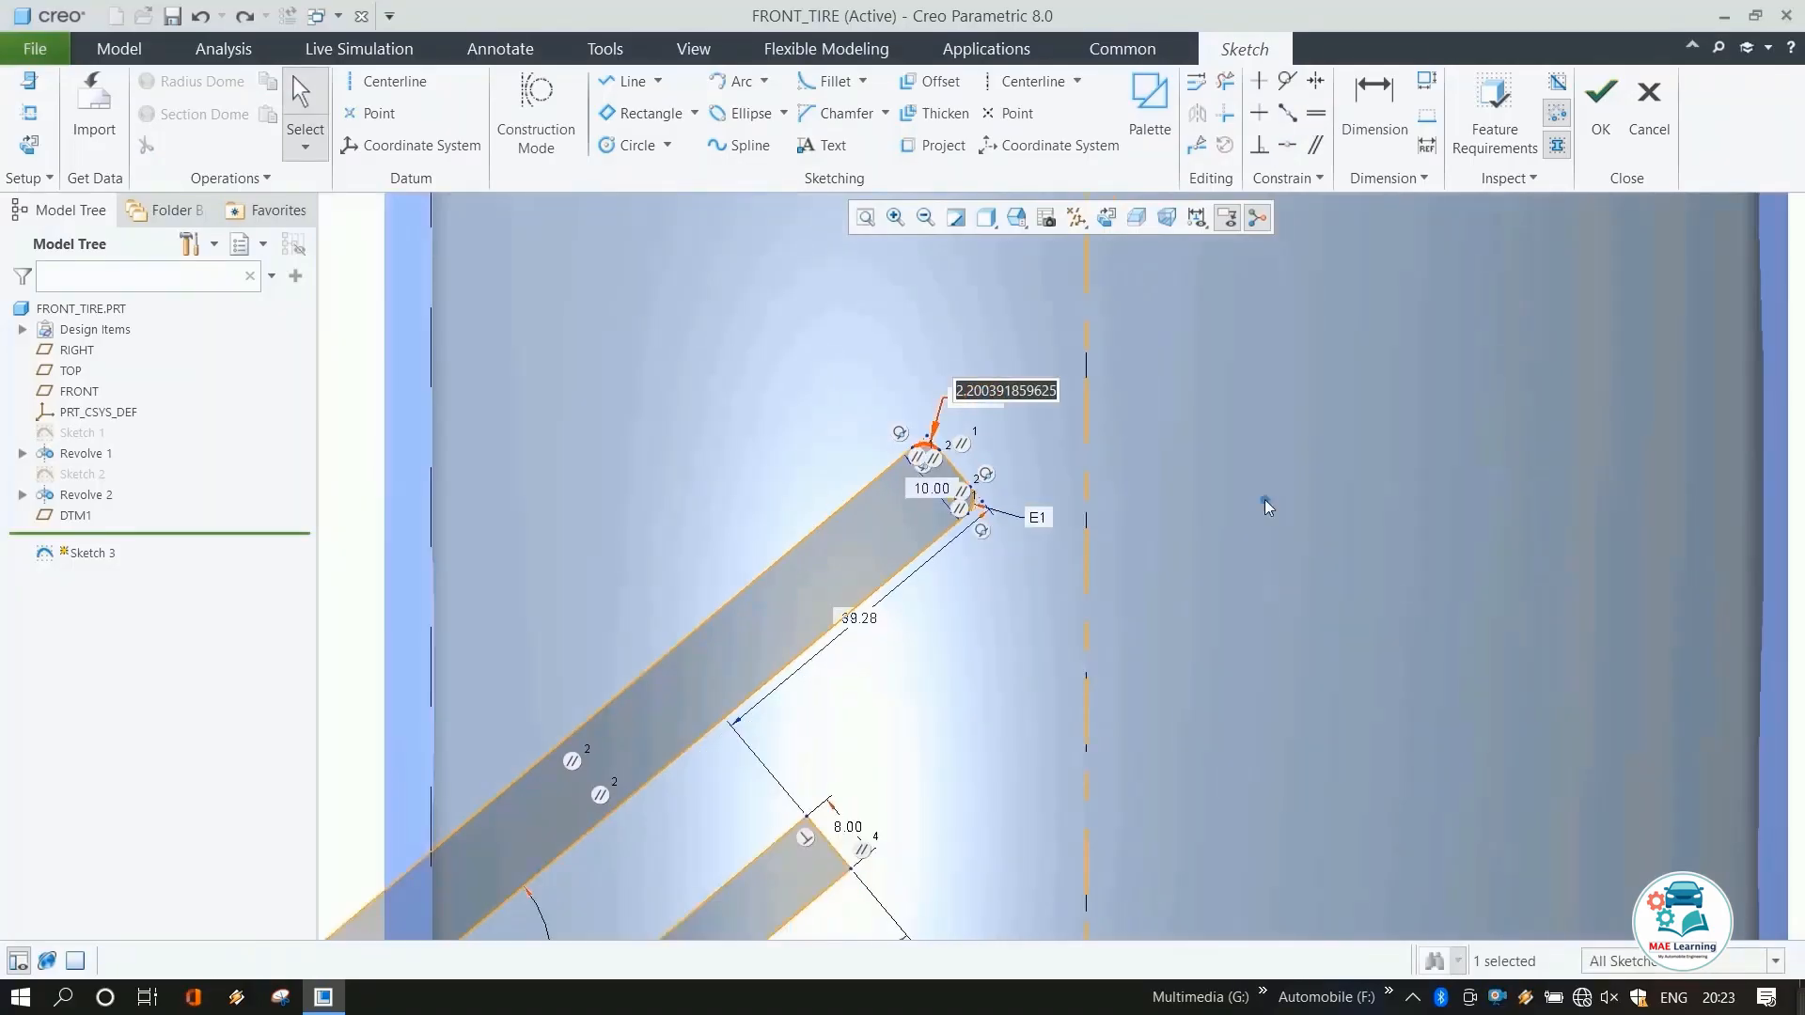
text(4)
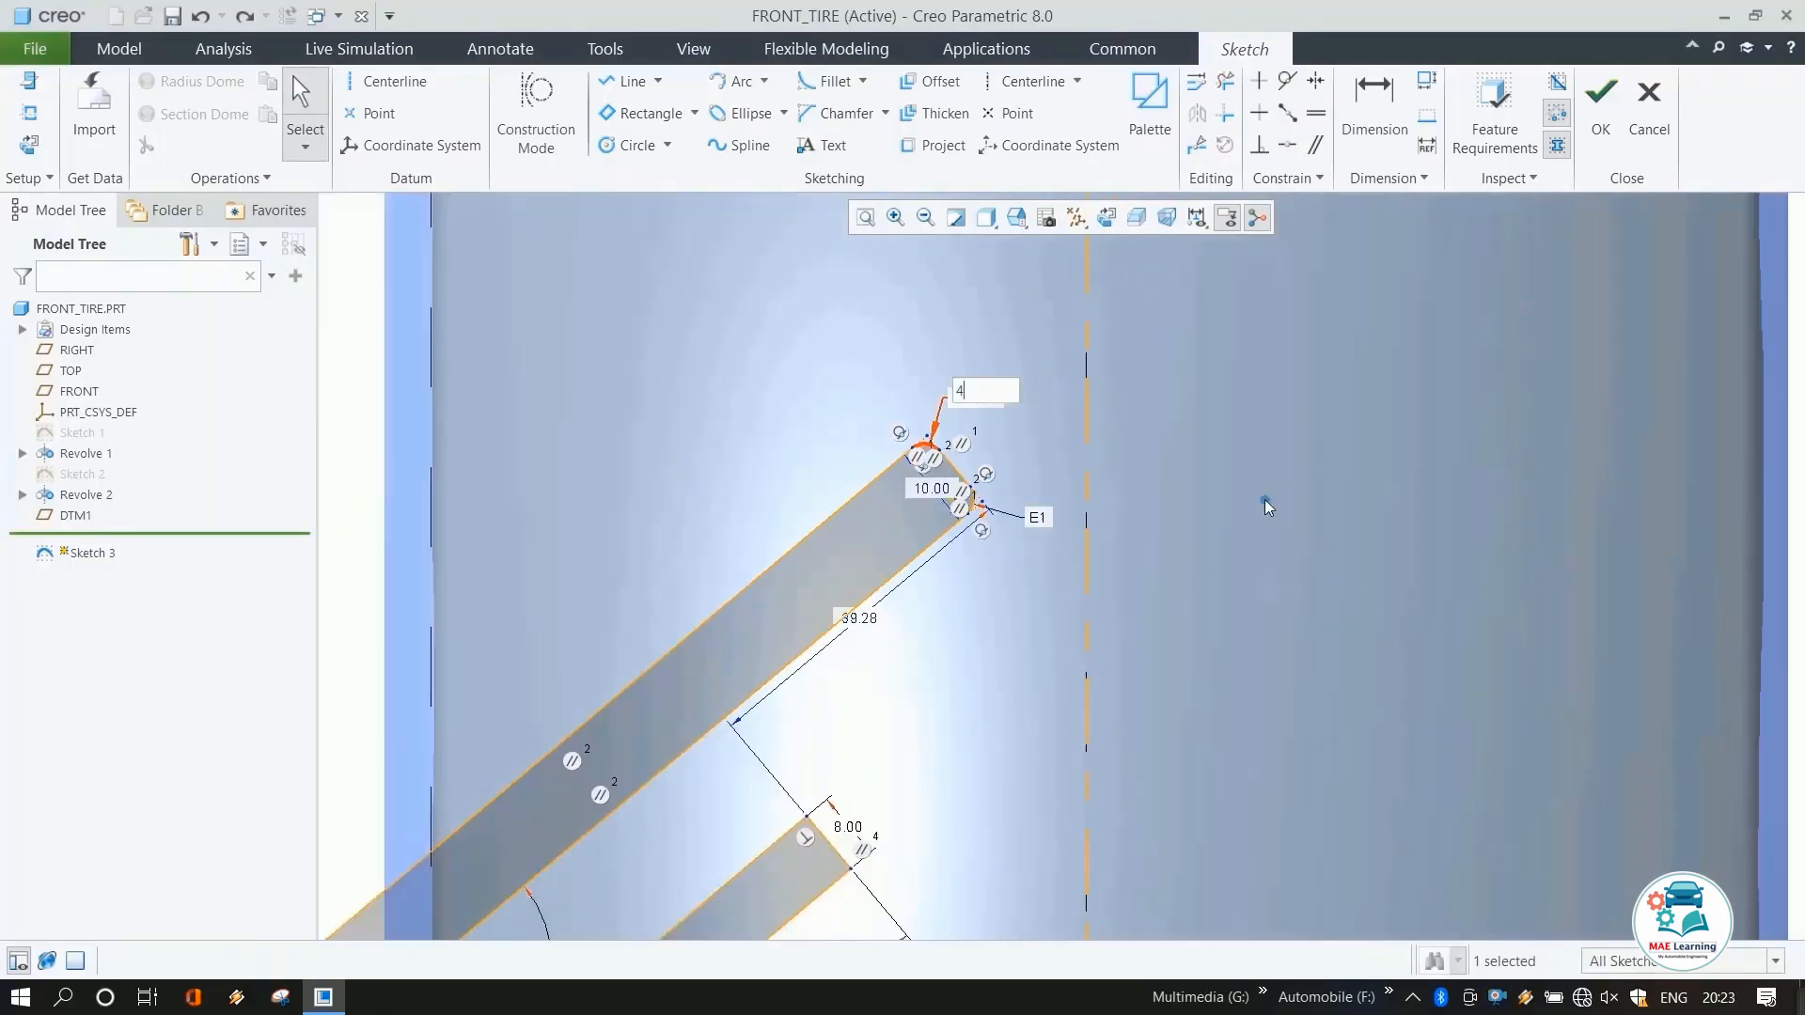
key(Return)
Fillet both upper corners of the second rectangle, at about 2.8 mm and 2.5 mm.
scroll(1074, 436, up, 4)
scroll(952, 594, down, 4)
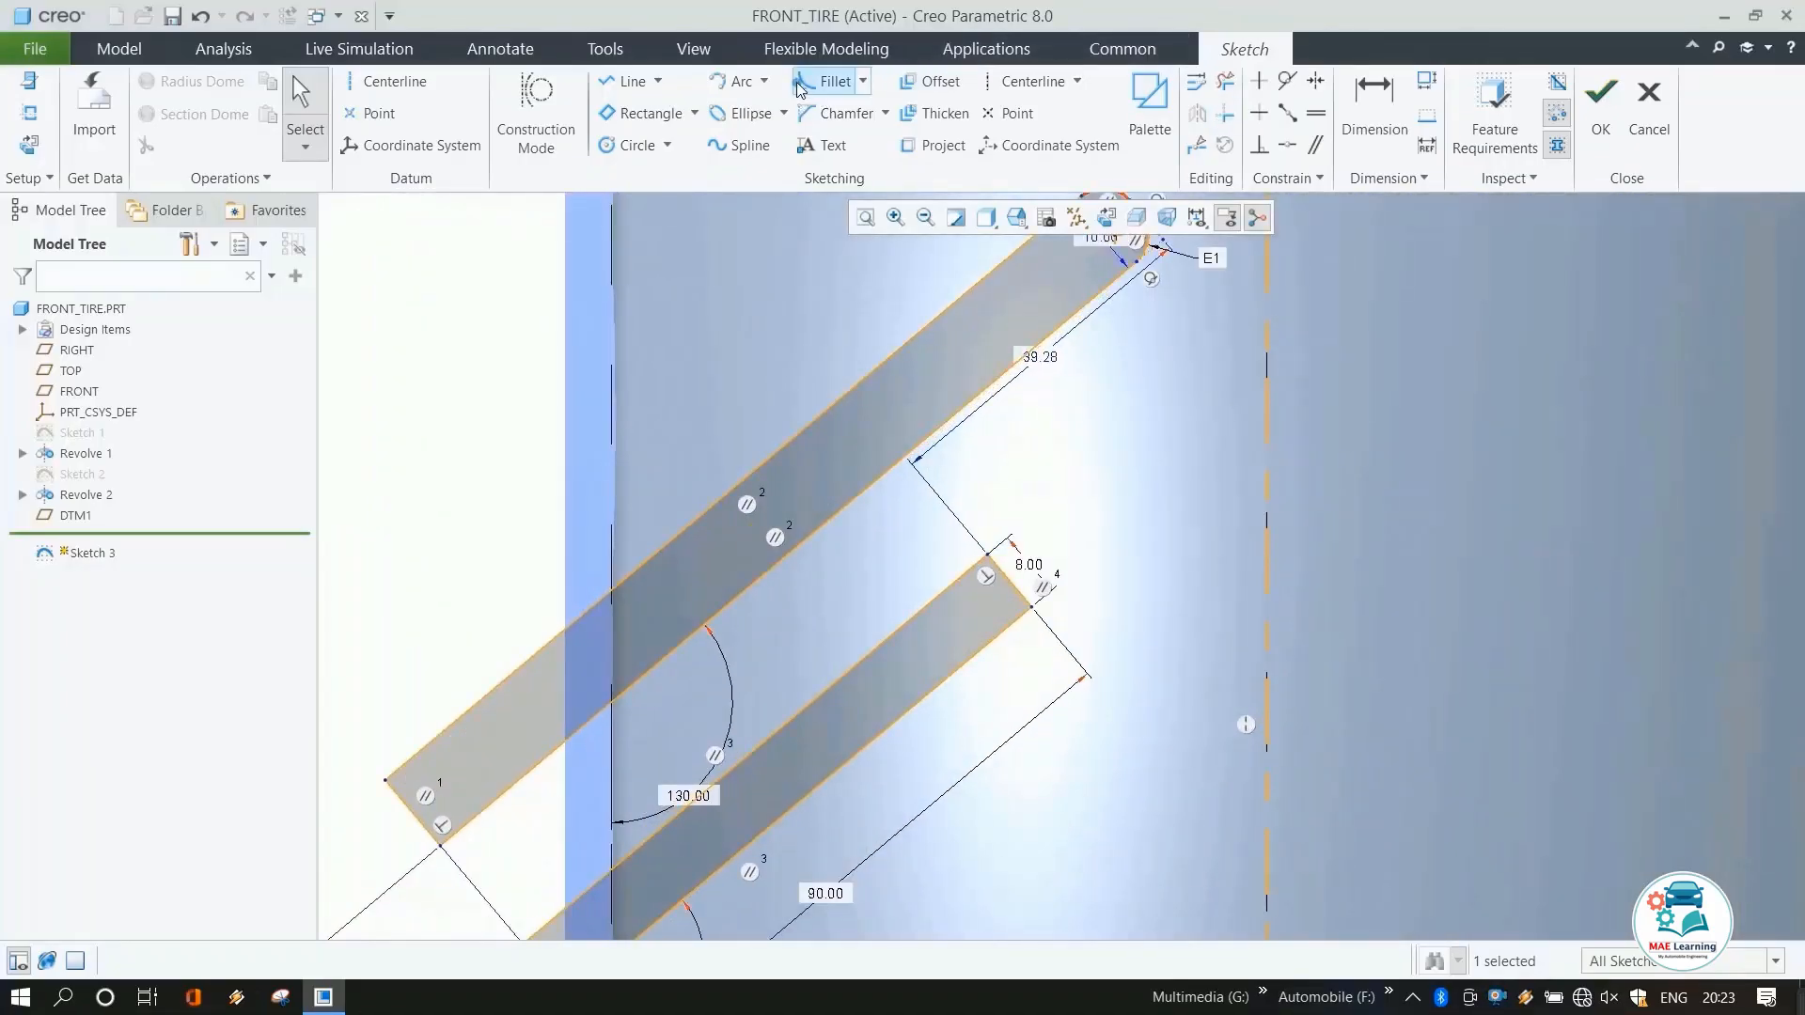
click(828, 81)
click(981, 577)
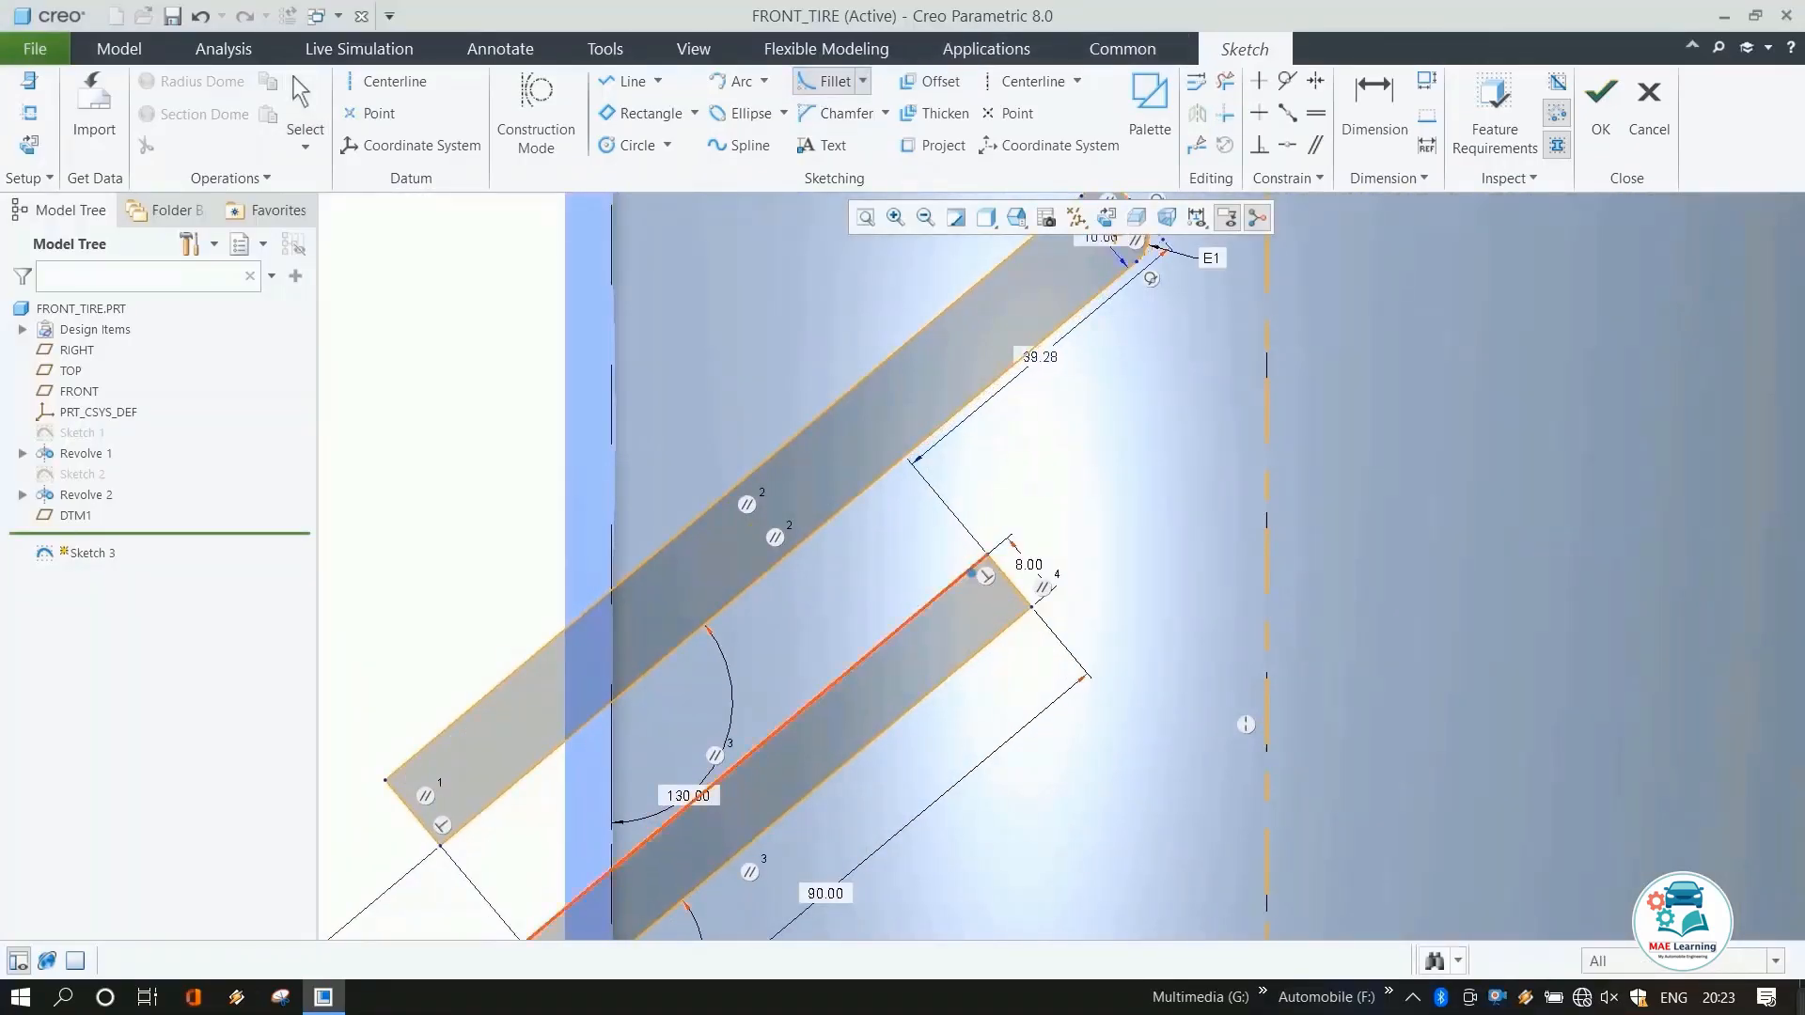
click(1004, 581)
click(1015, 622)
click(1022, 596)
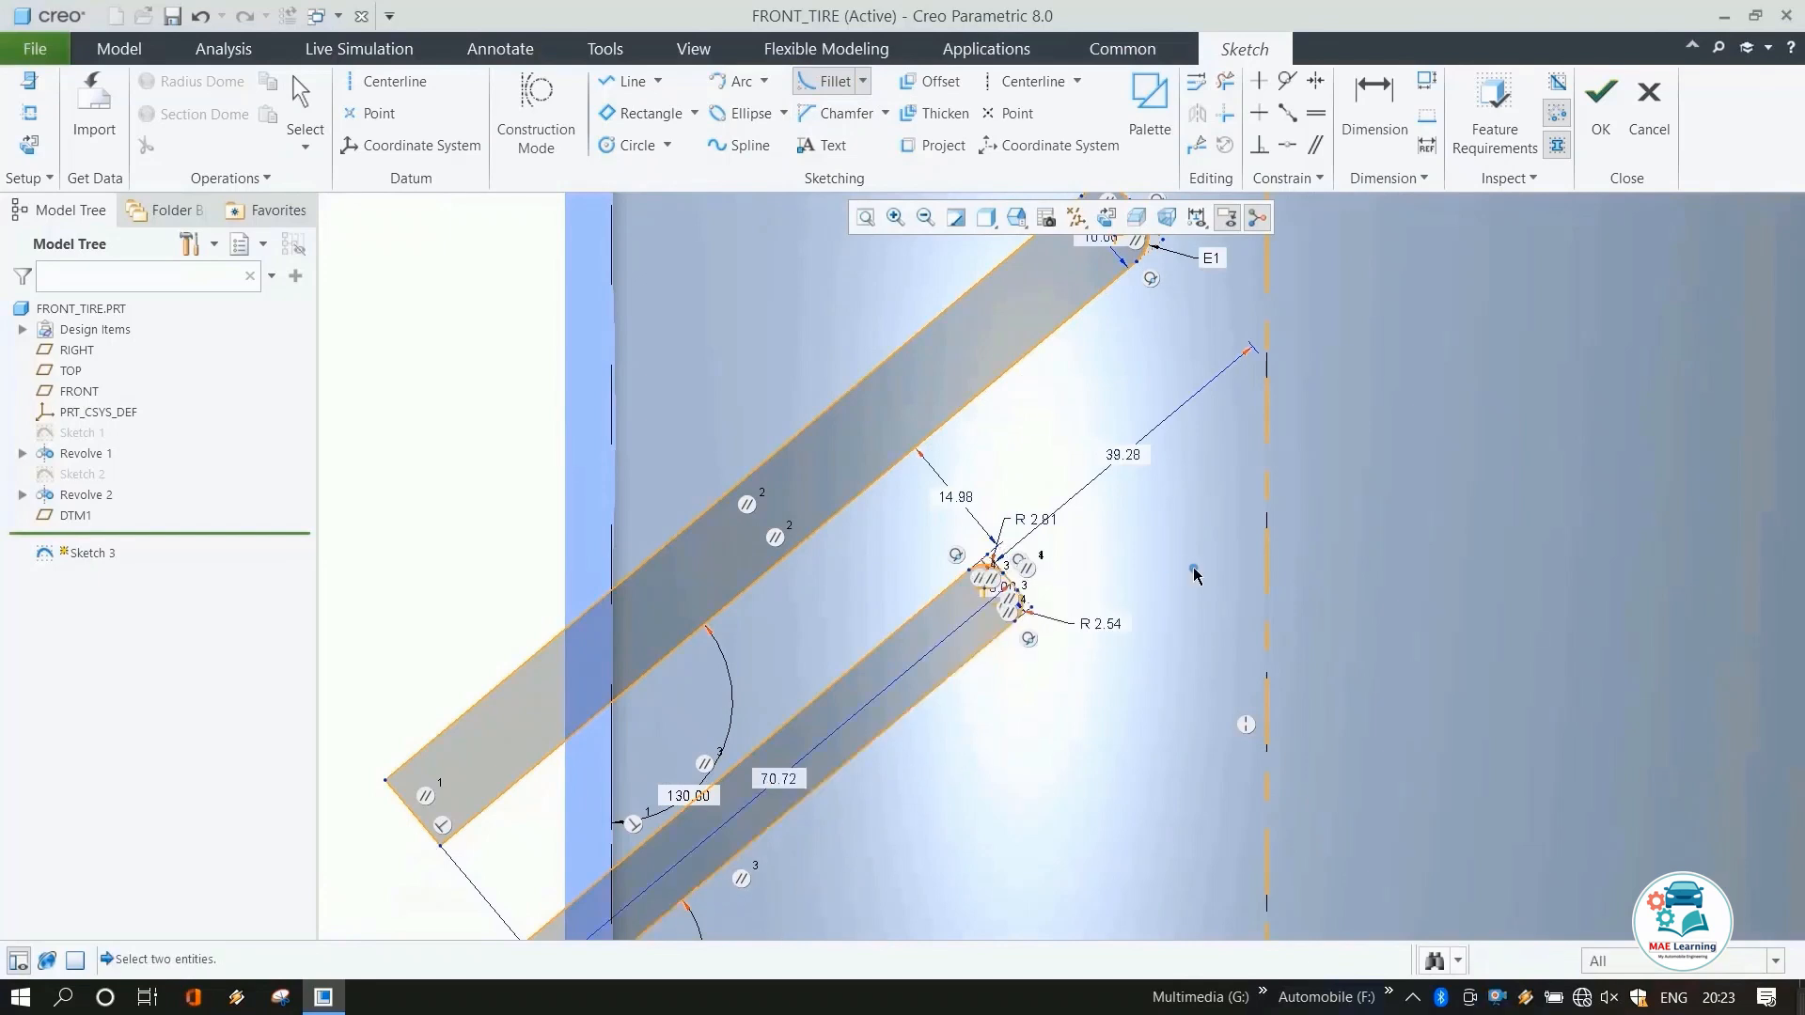
middle_click(1192, 565)
Constrain the second rectangle's two corner fillets to be equal.
click(1192, 565)
click(1316, 113)
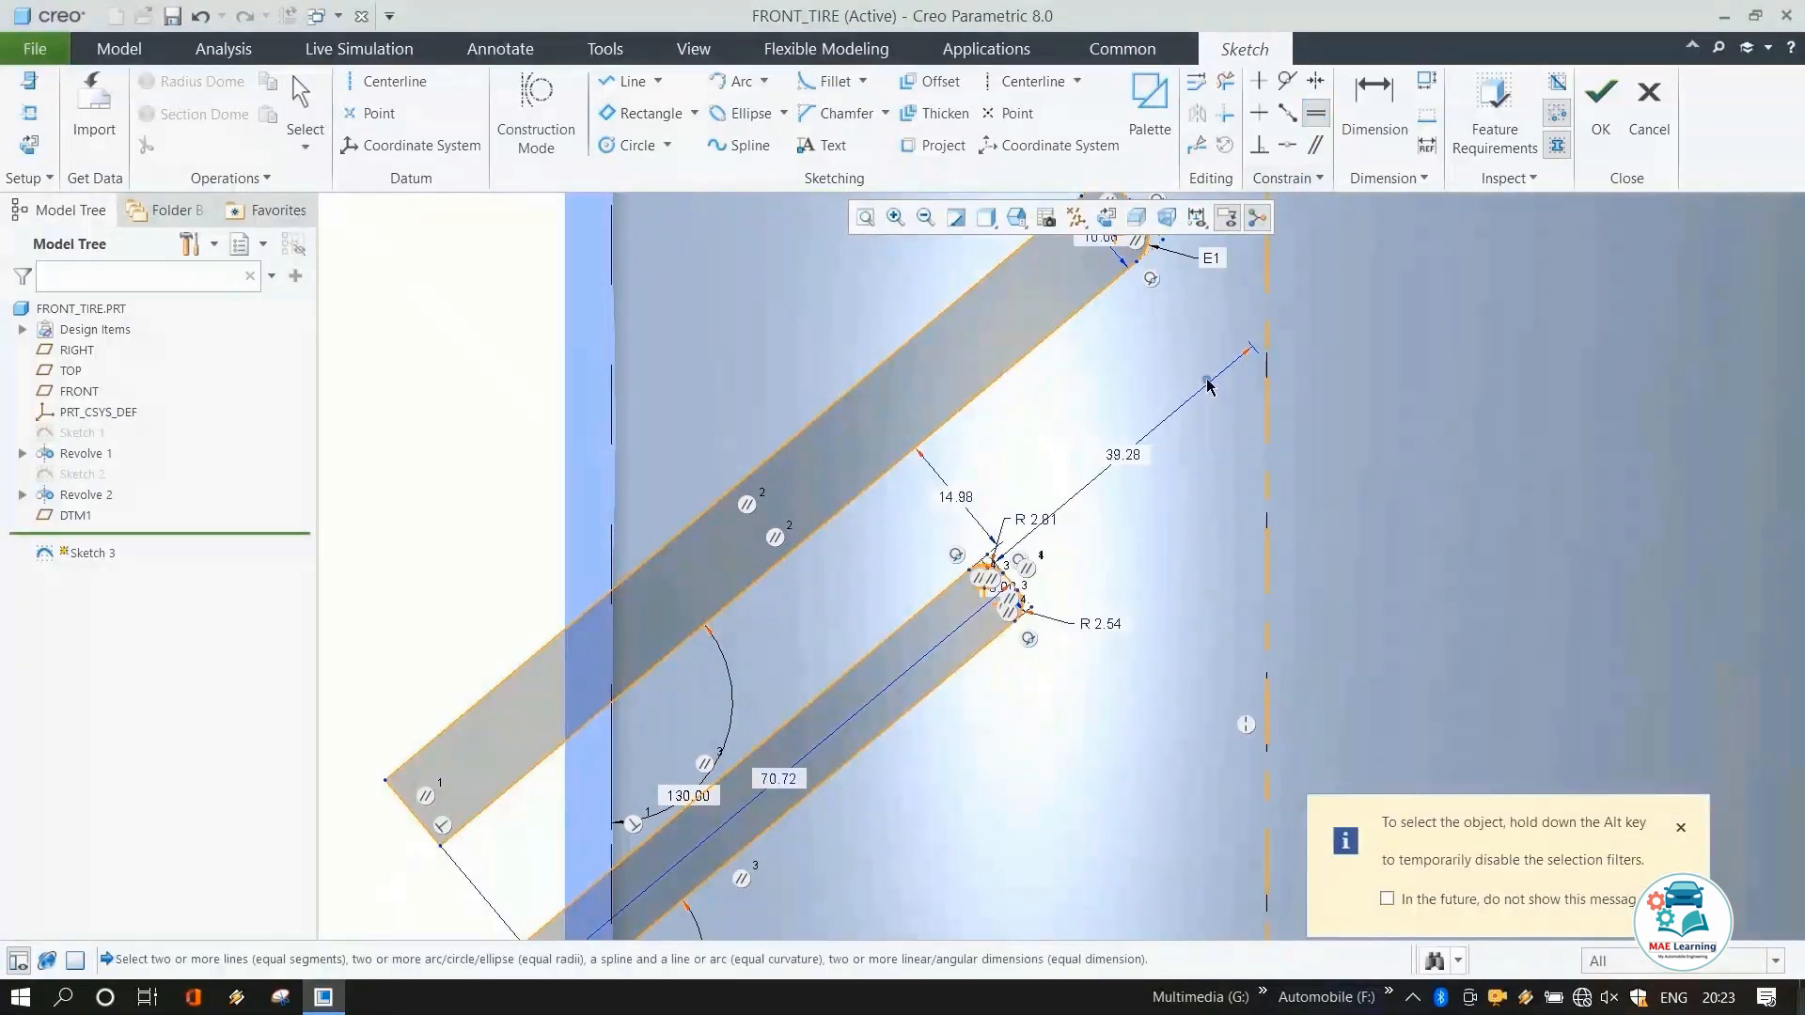
click(995, 553)
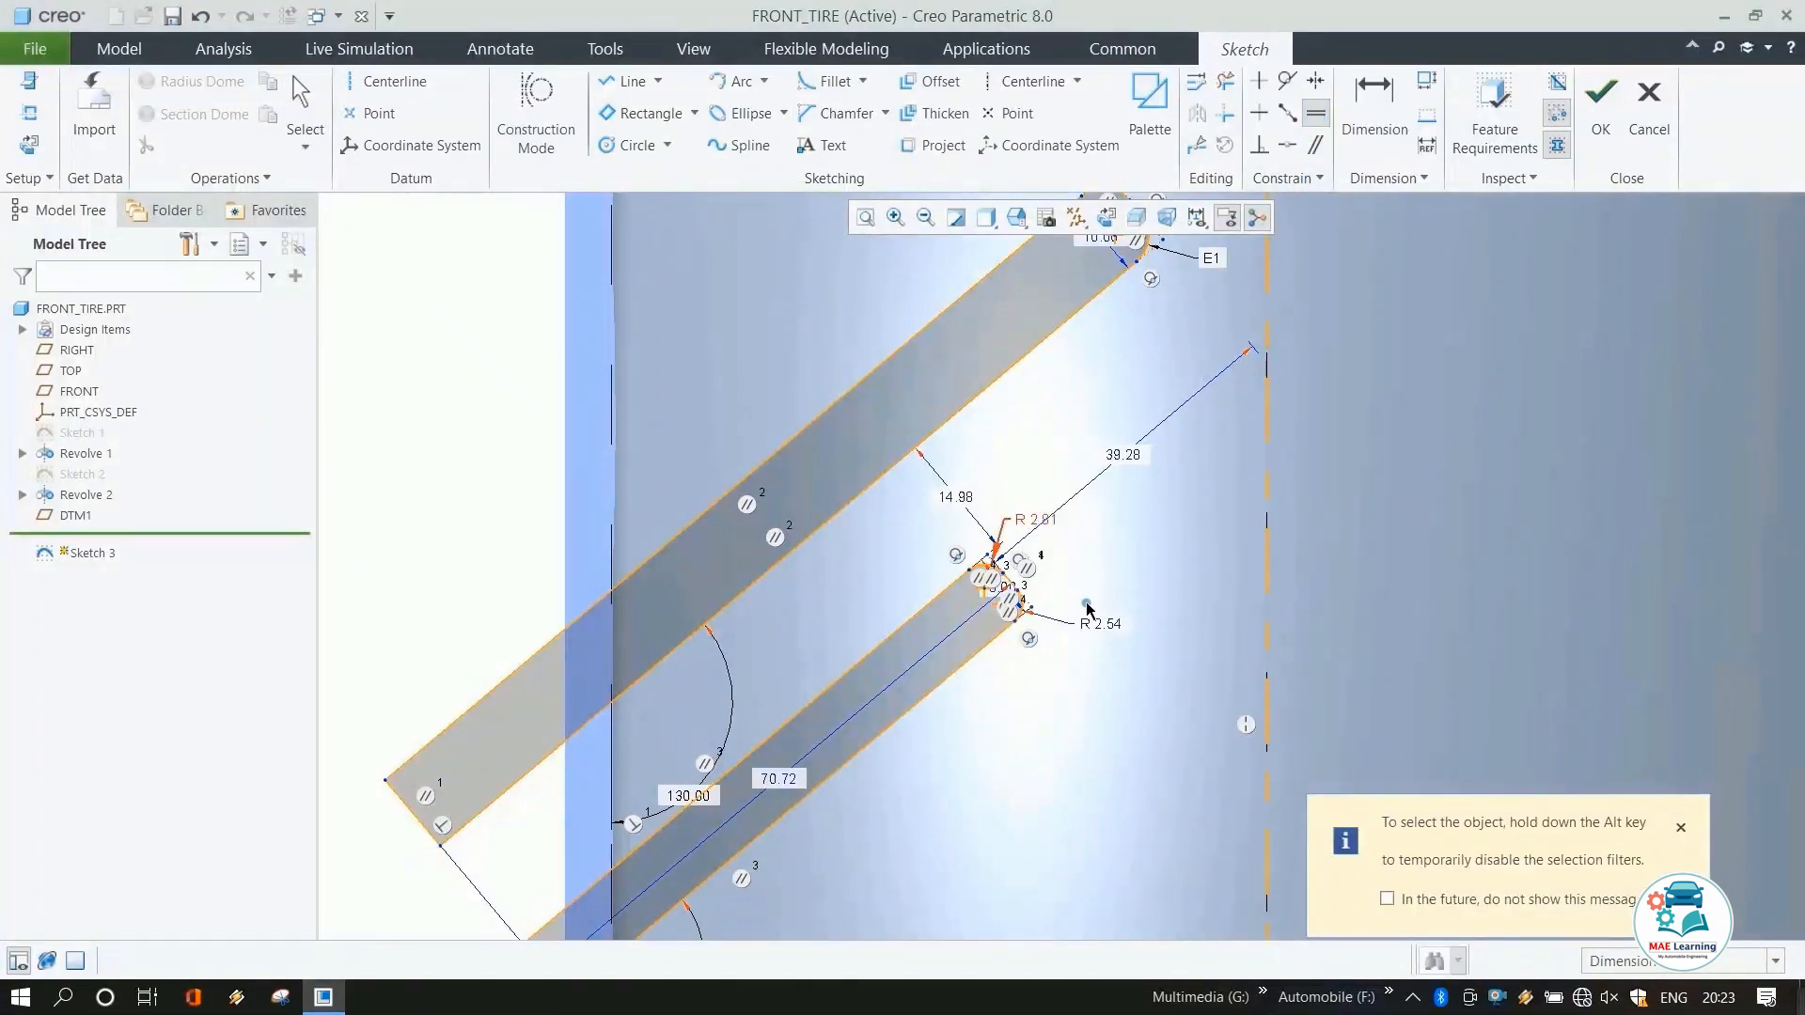
click(1029, 613)
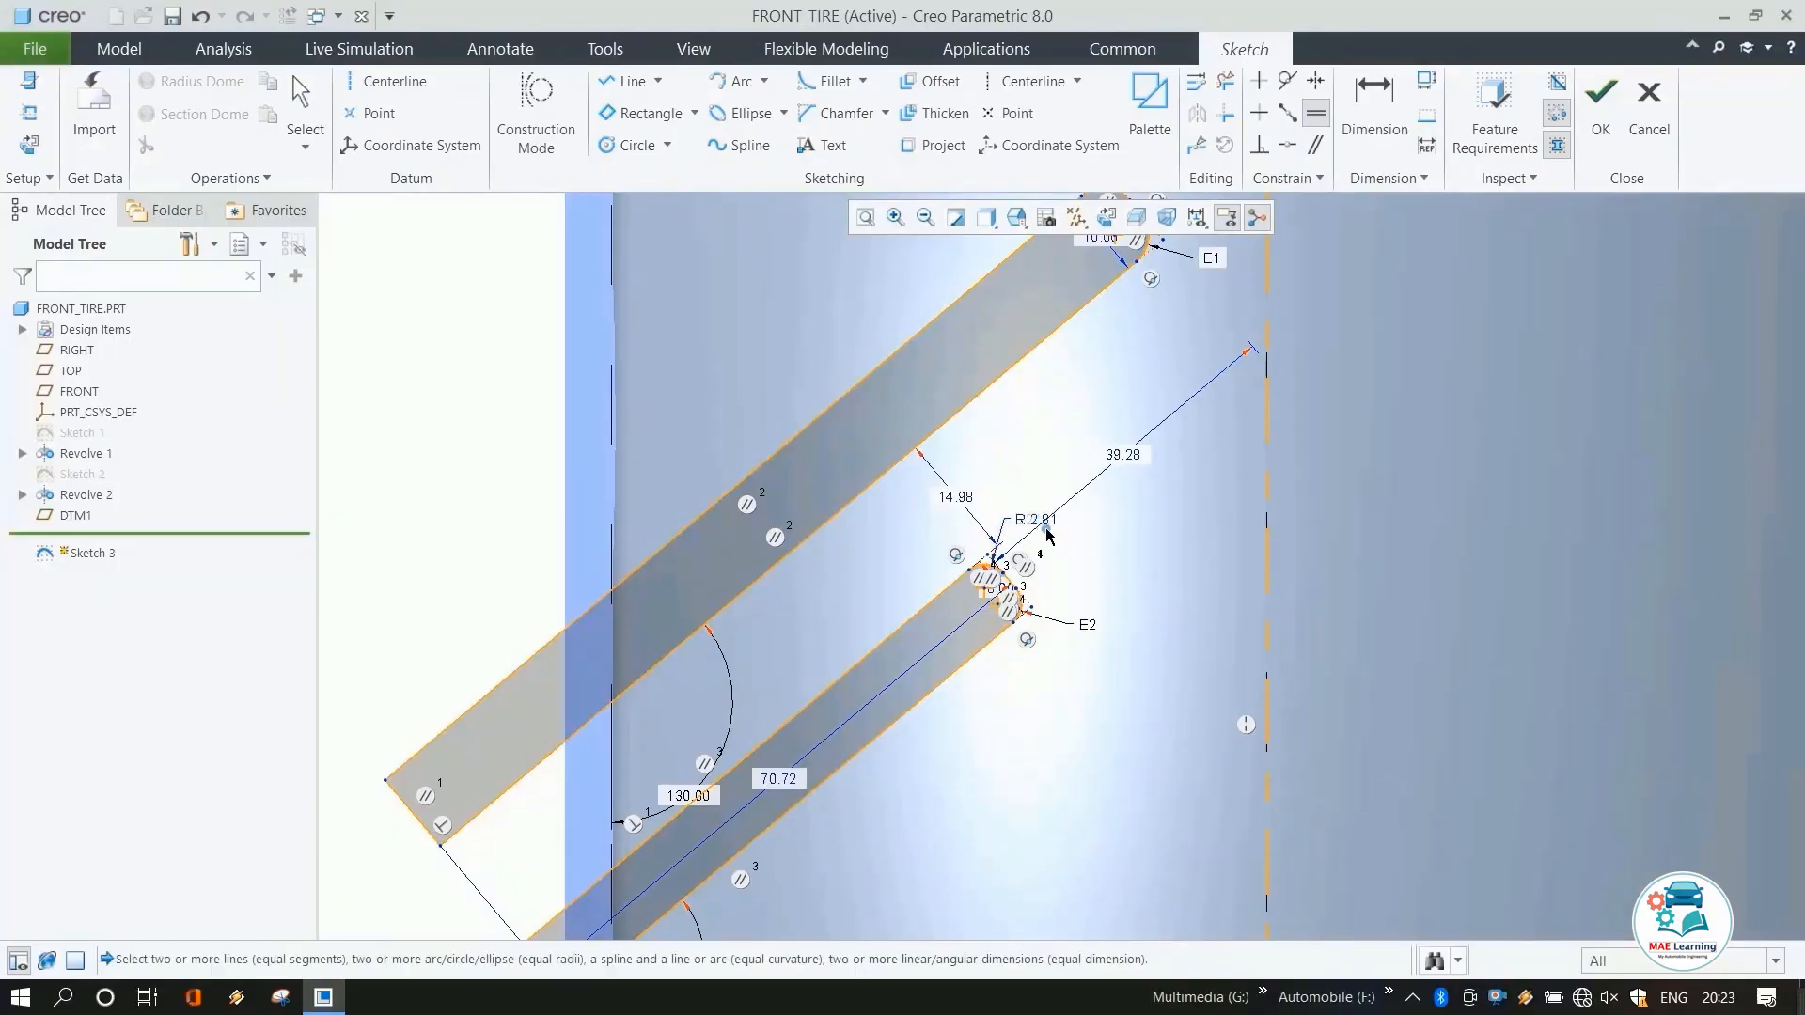
middle_click(1093, 550)
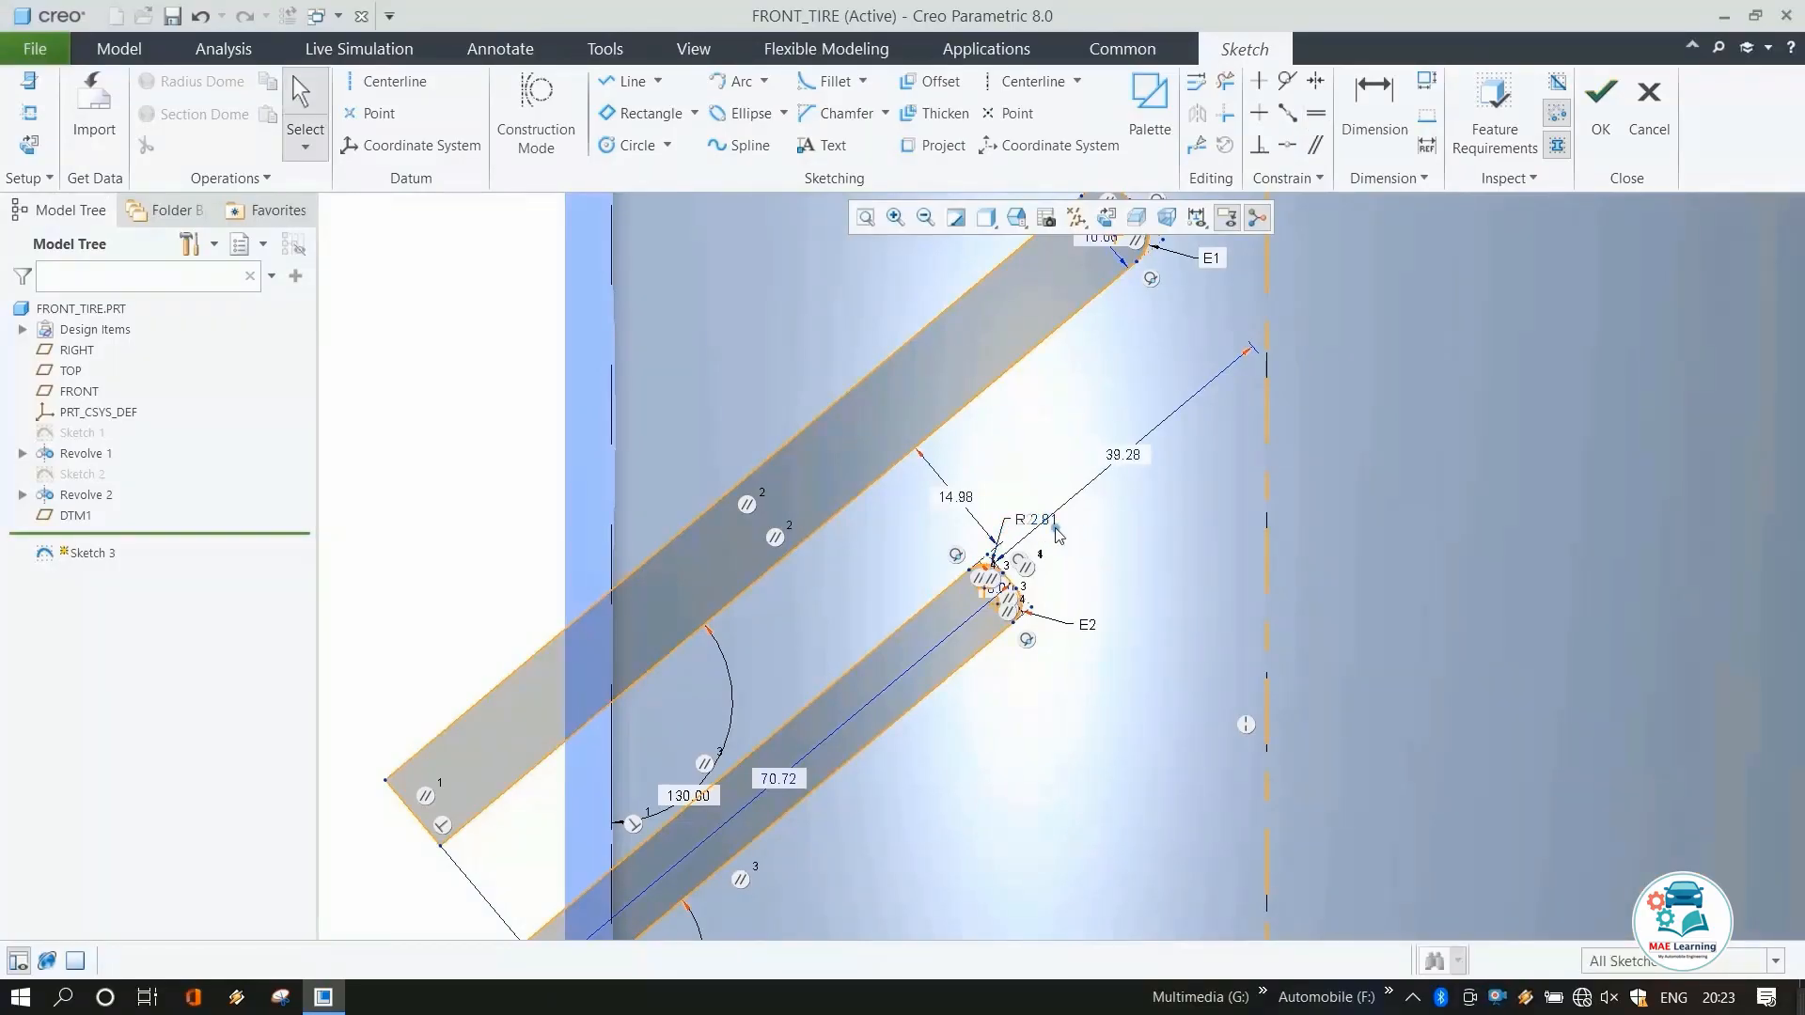
Set the second rectangle's fillet radius to 3 mm and the gap between the two rectangles to 15 mm.
double_click(1055, 525)
text(3)
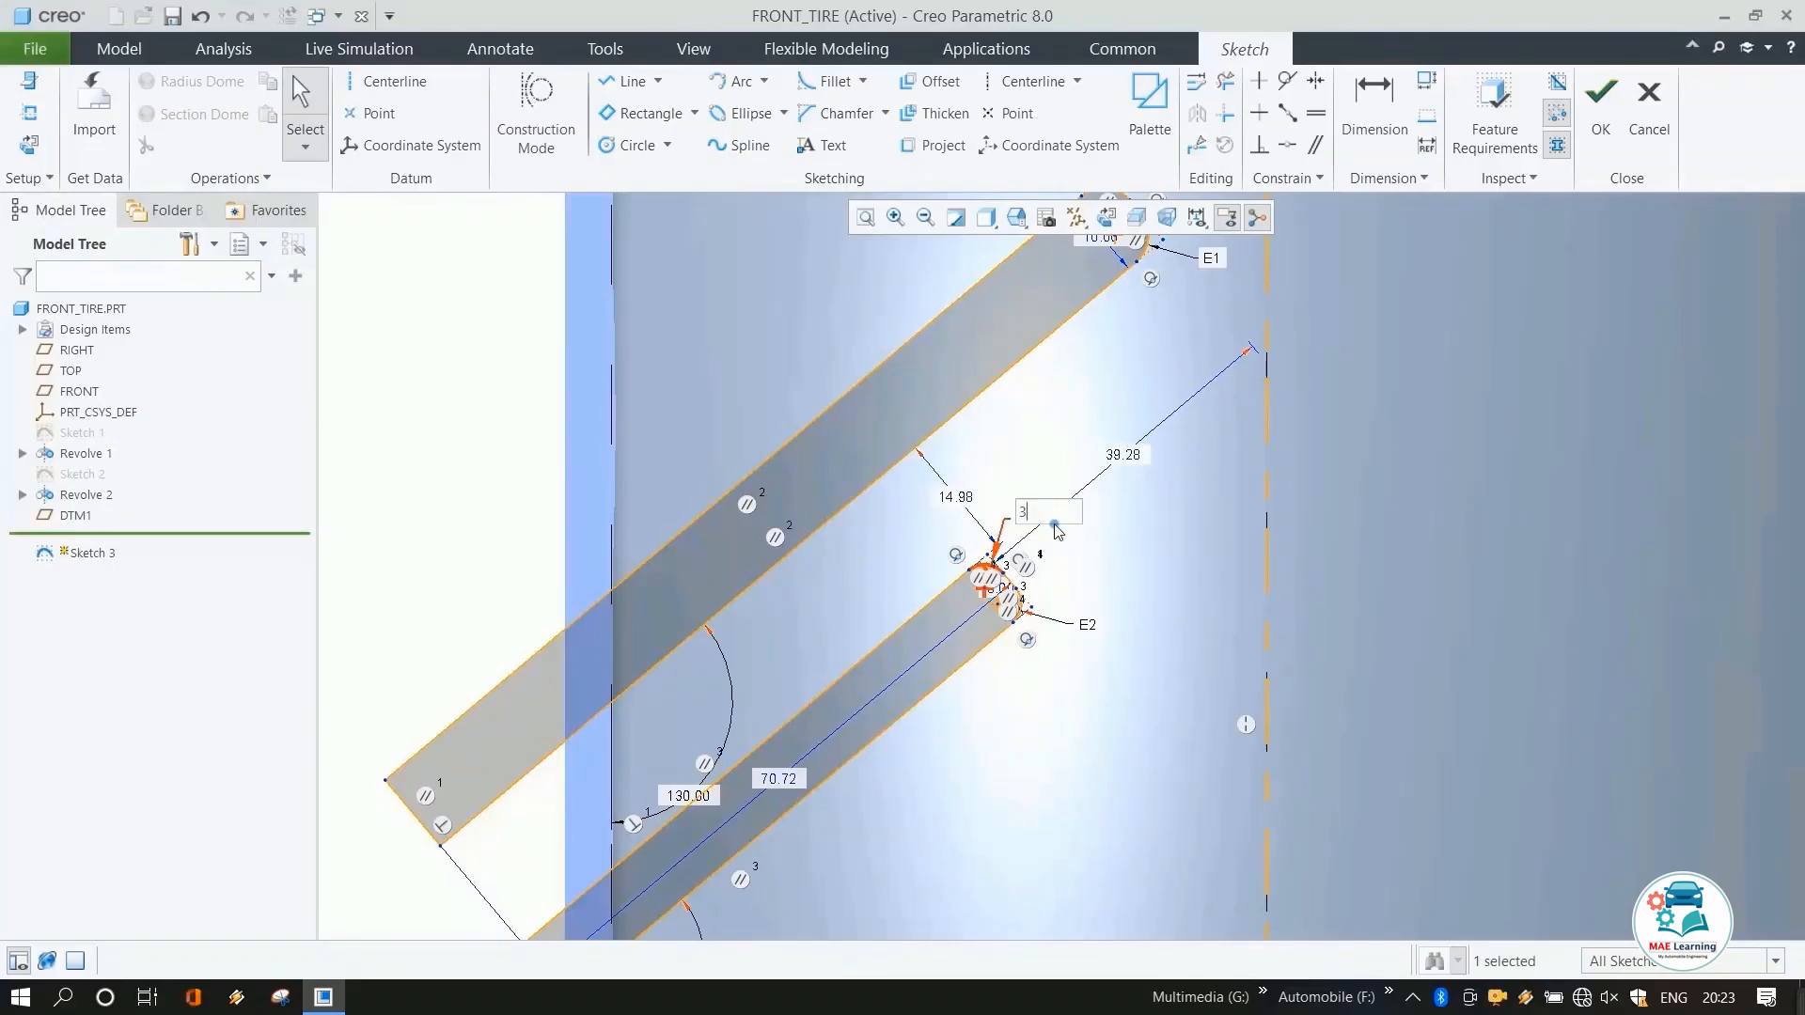
key(Return)
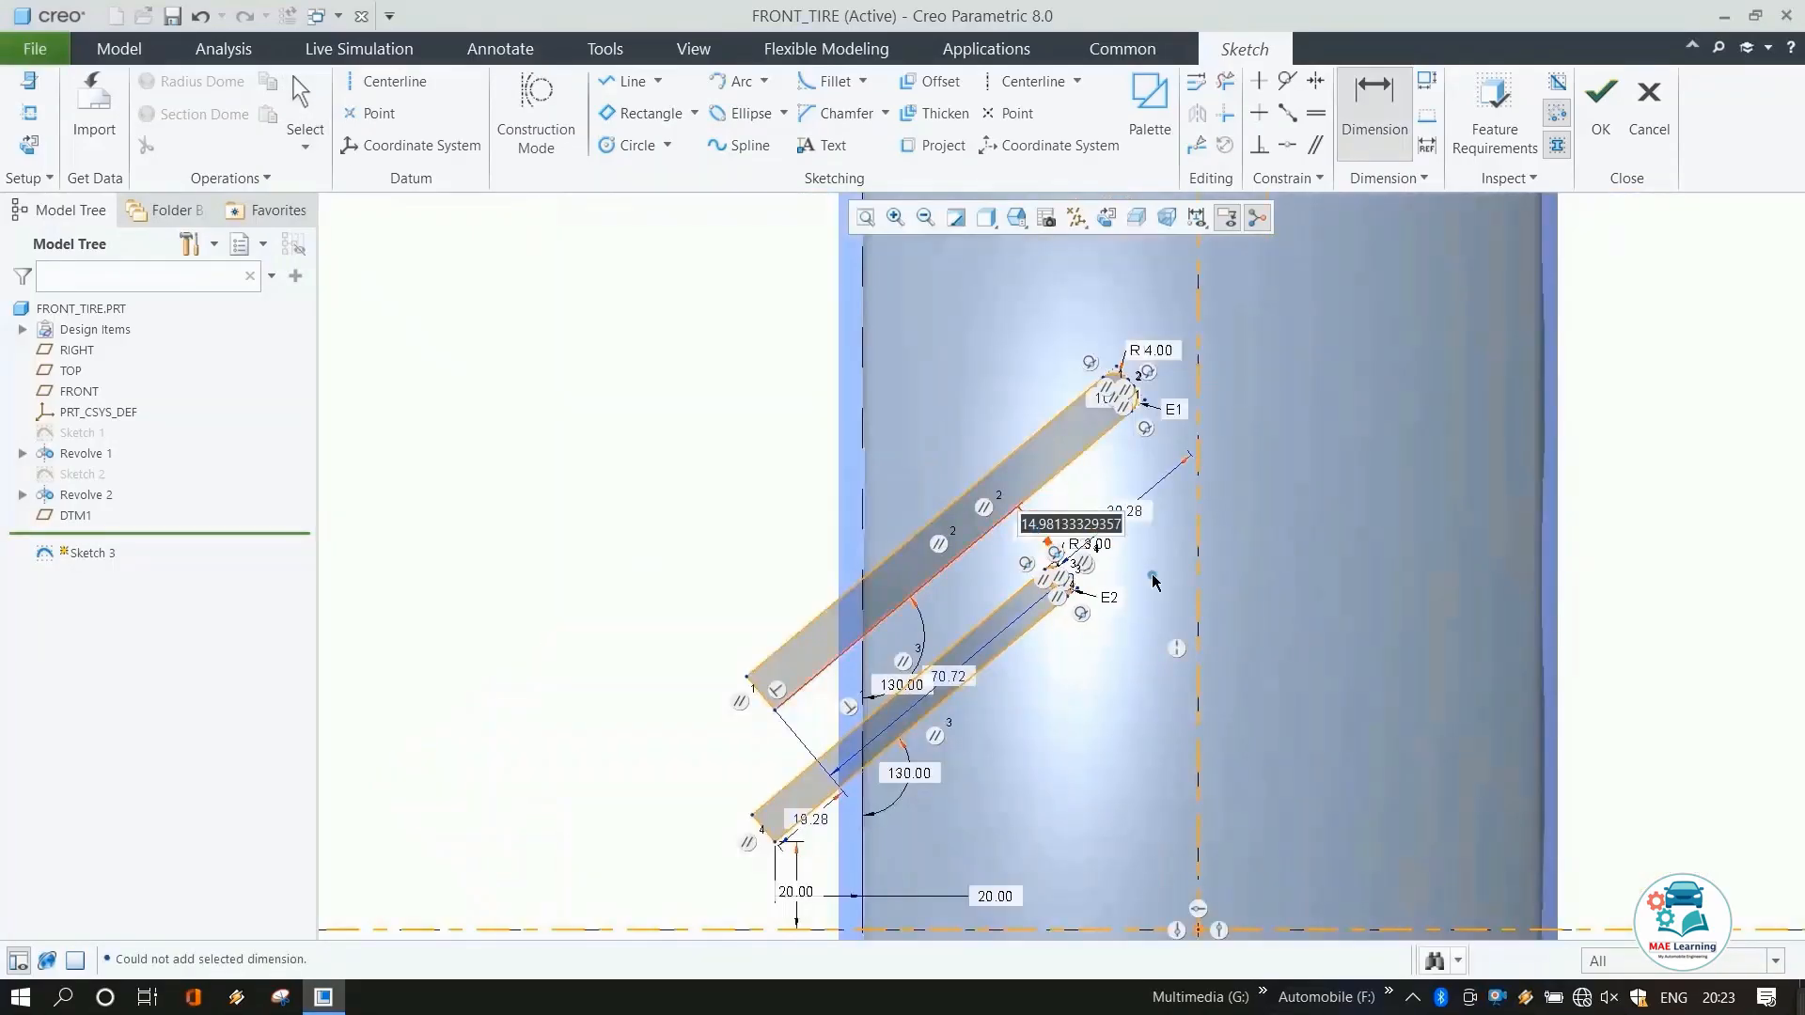
text(15)
key(Return)
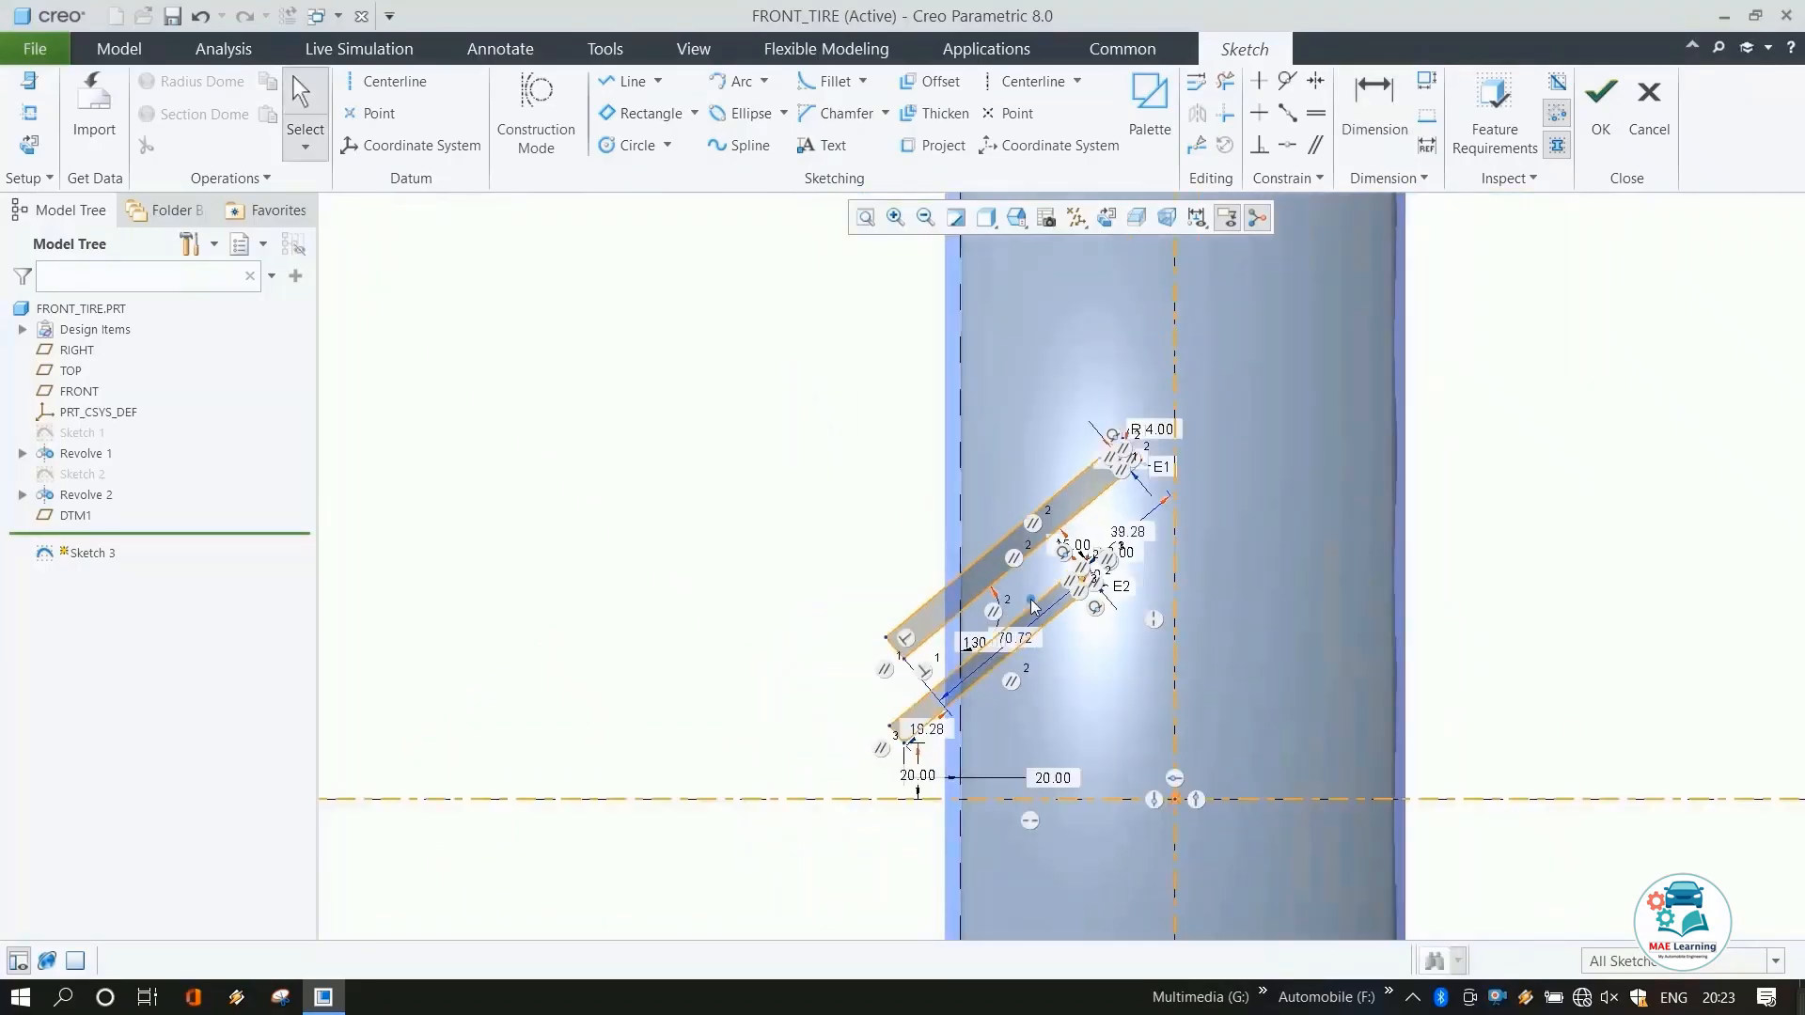
Mirror both rectangles about the vertical centerline and finish the sketch.
drag(793, 371, 1162, 771)
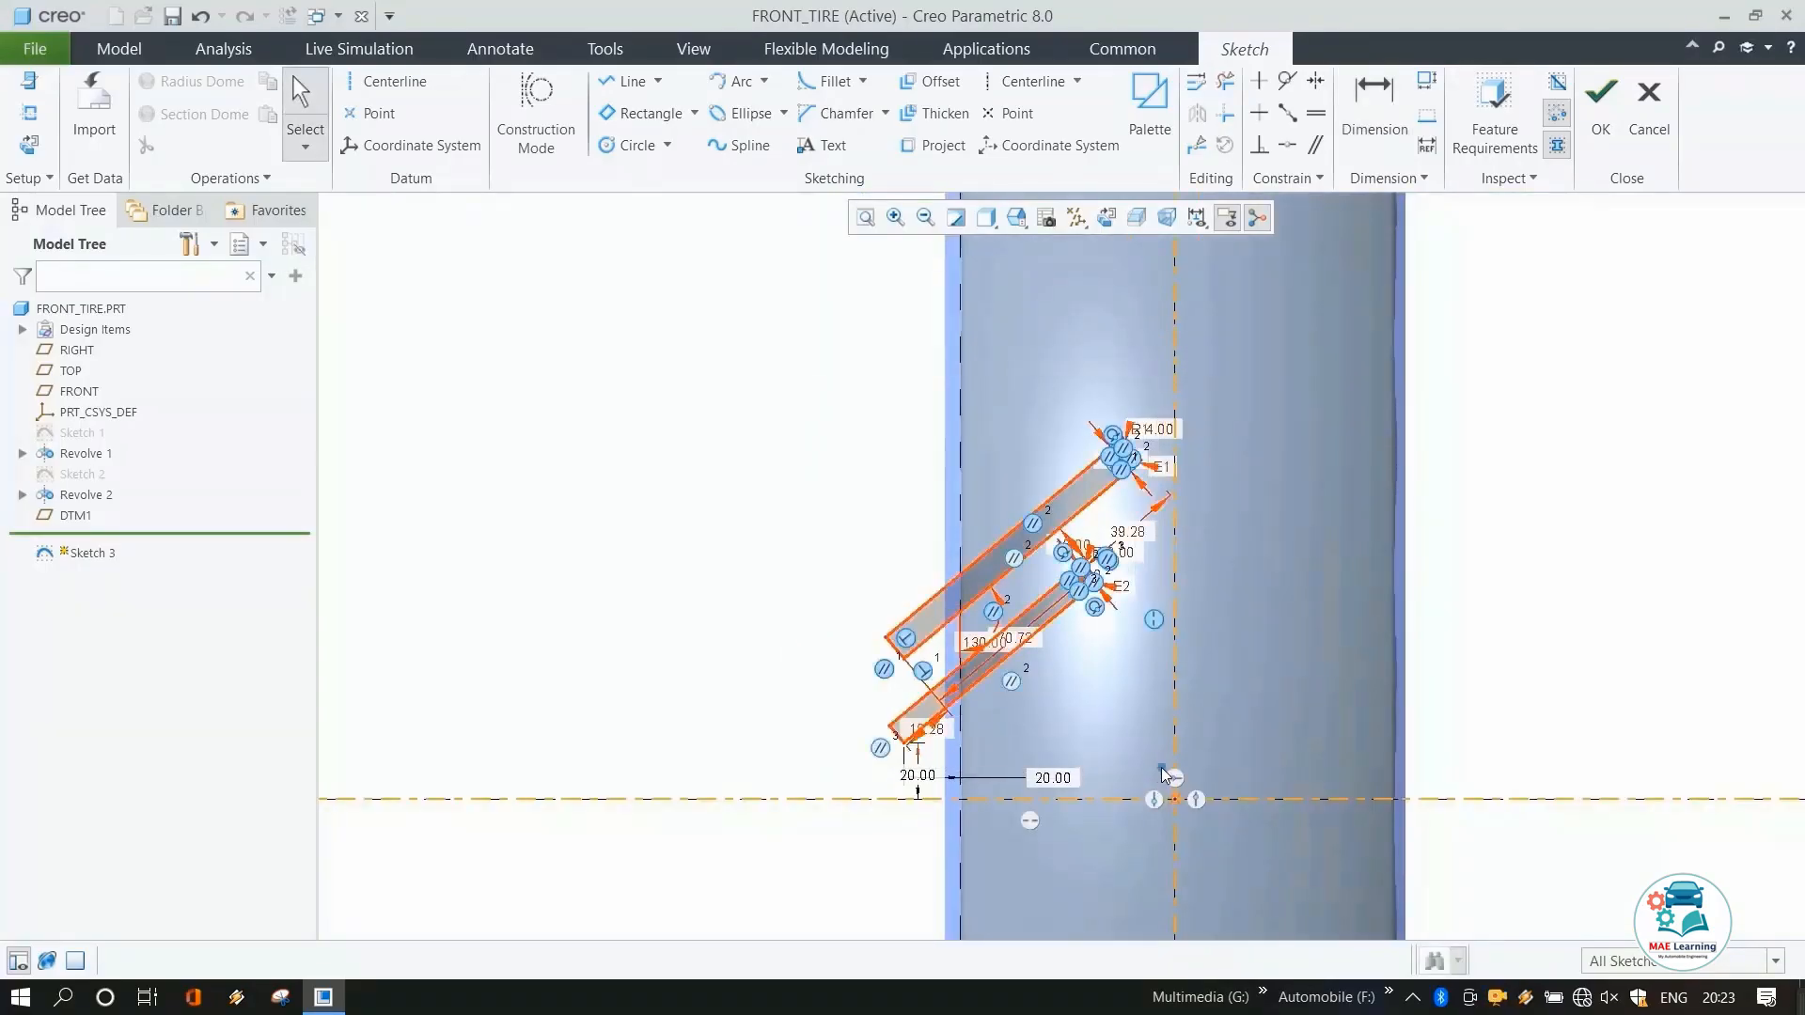
click(1196, 113)
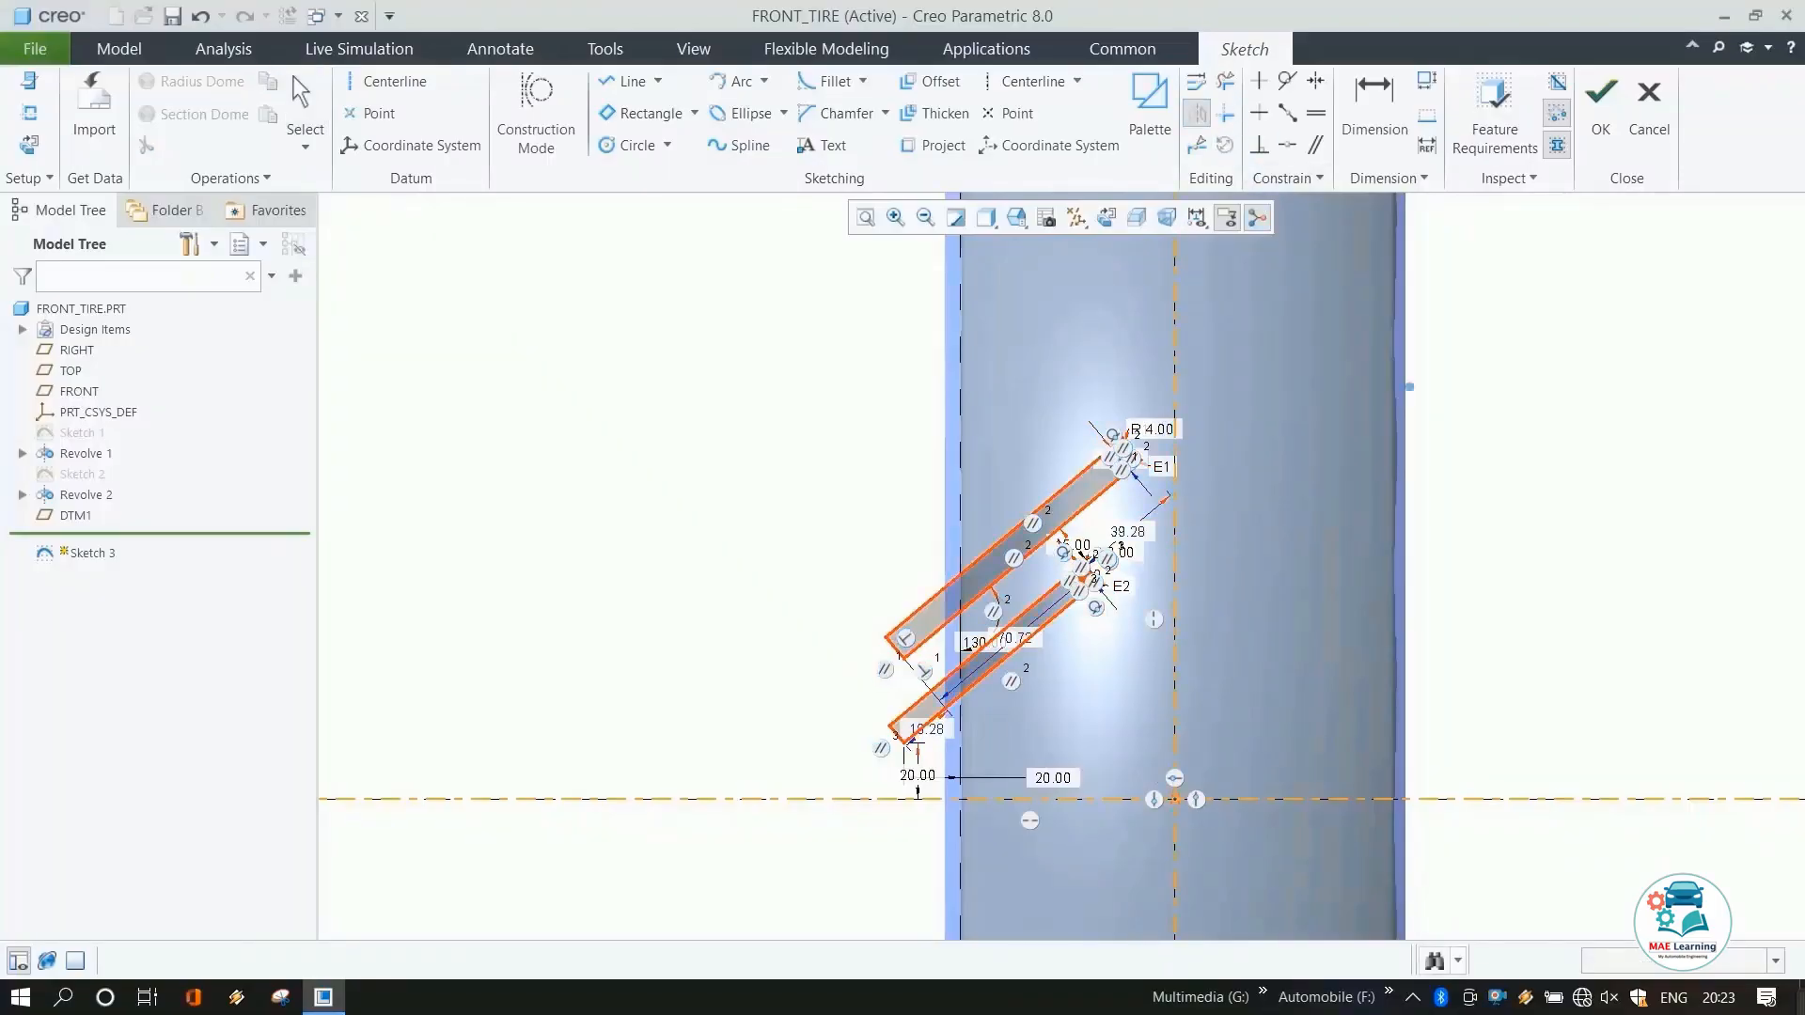
click(1175, 390)
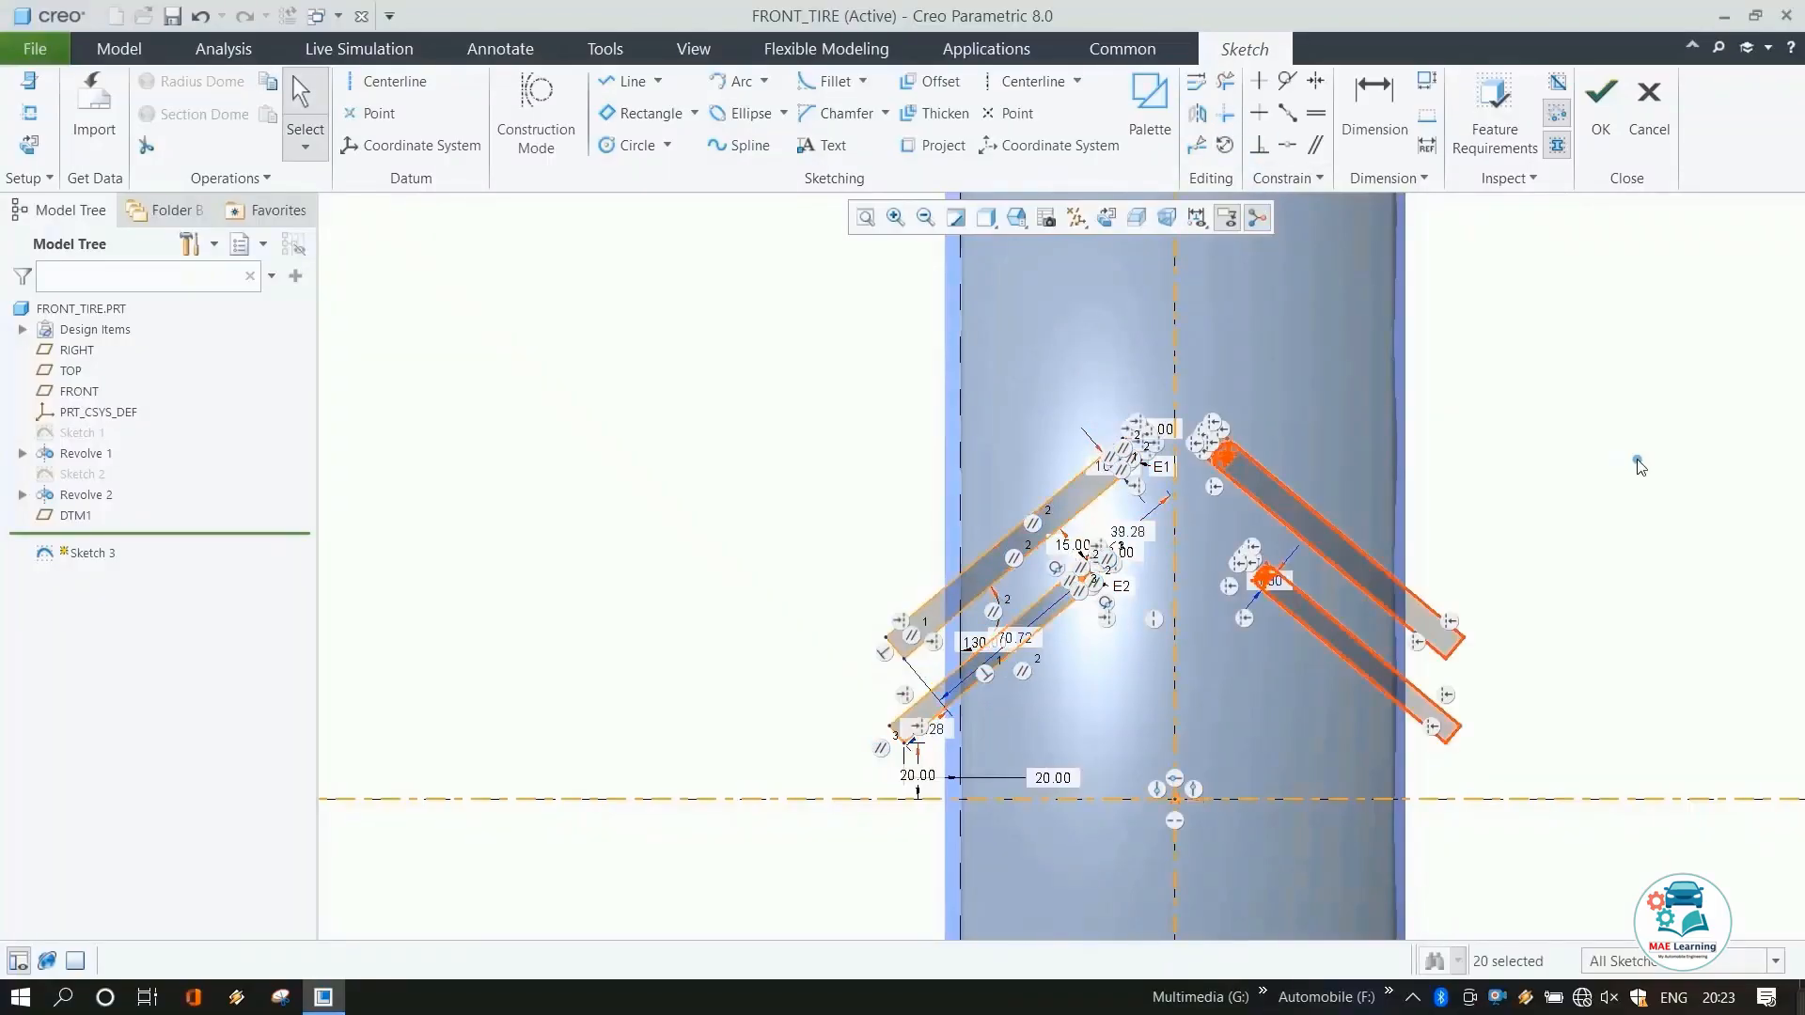
click(1601, 112)
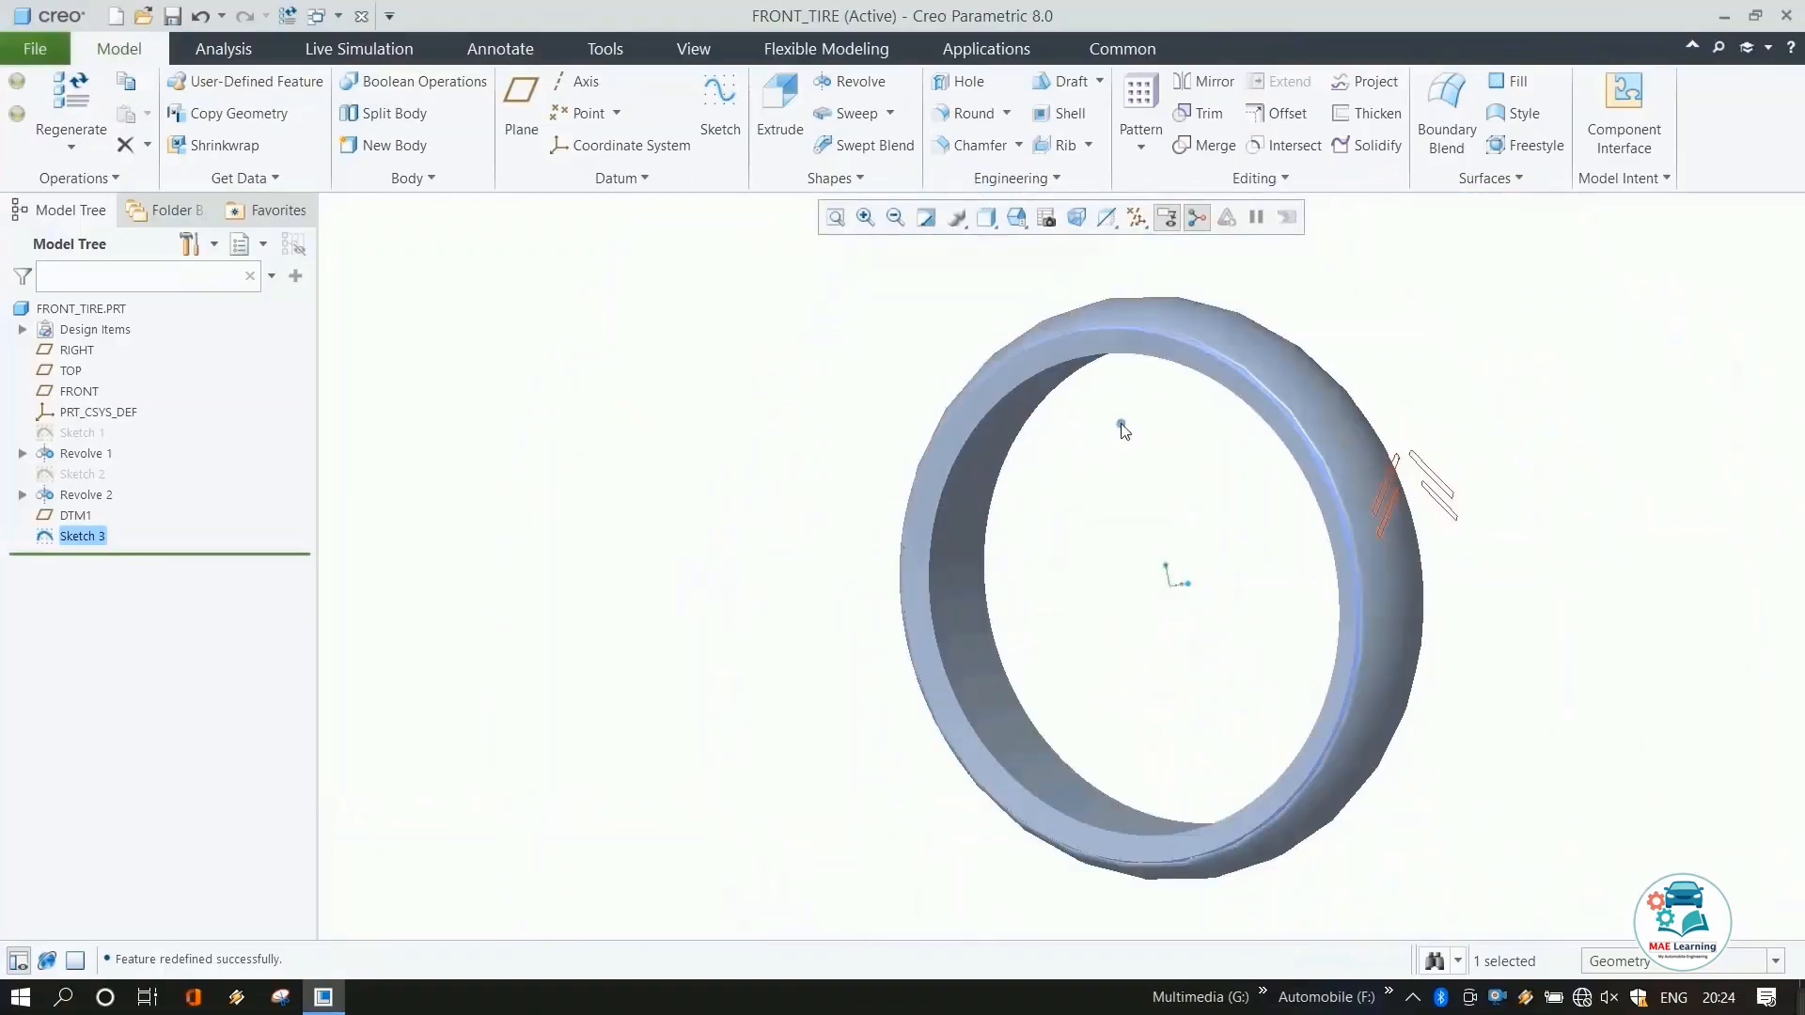
Extrude the sketch as a material-removing cut toward the tire, with depth up to the selected tire surface.
click(781, 108)
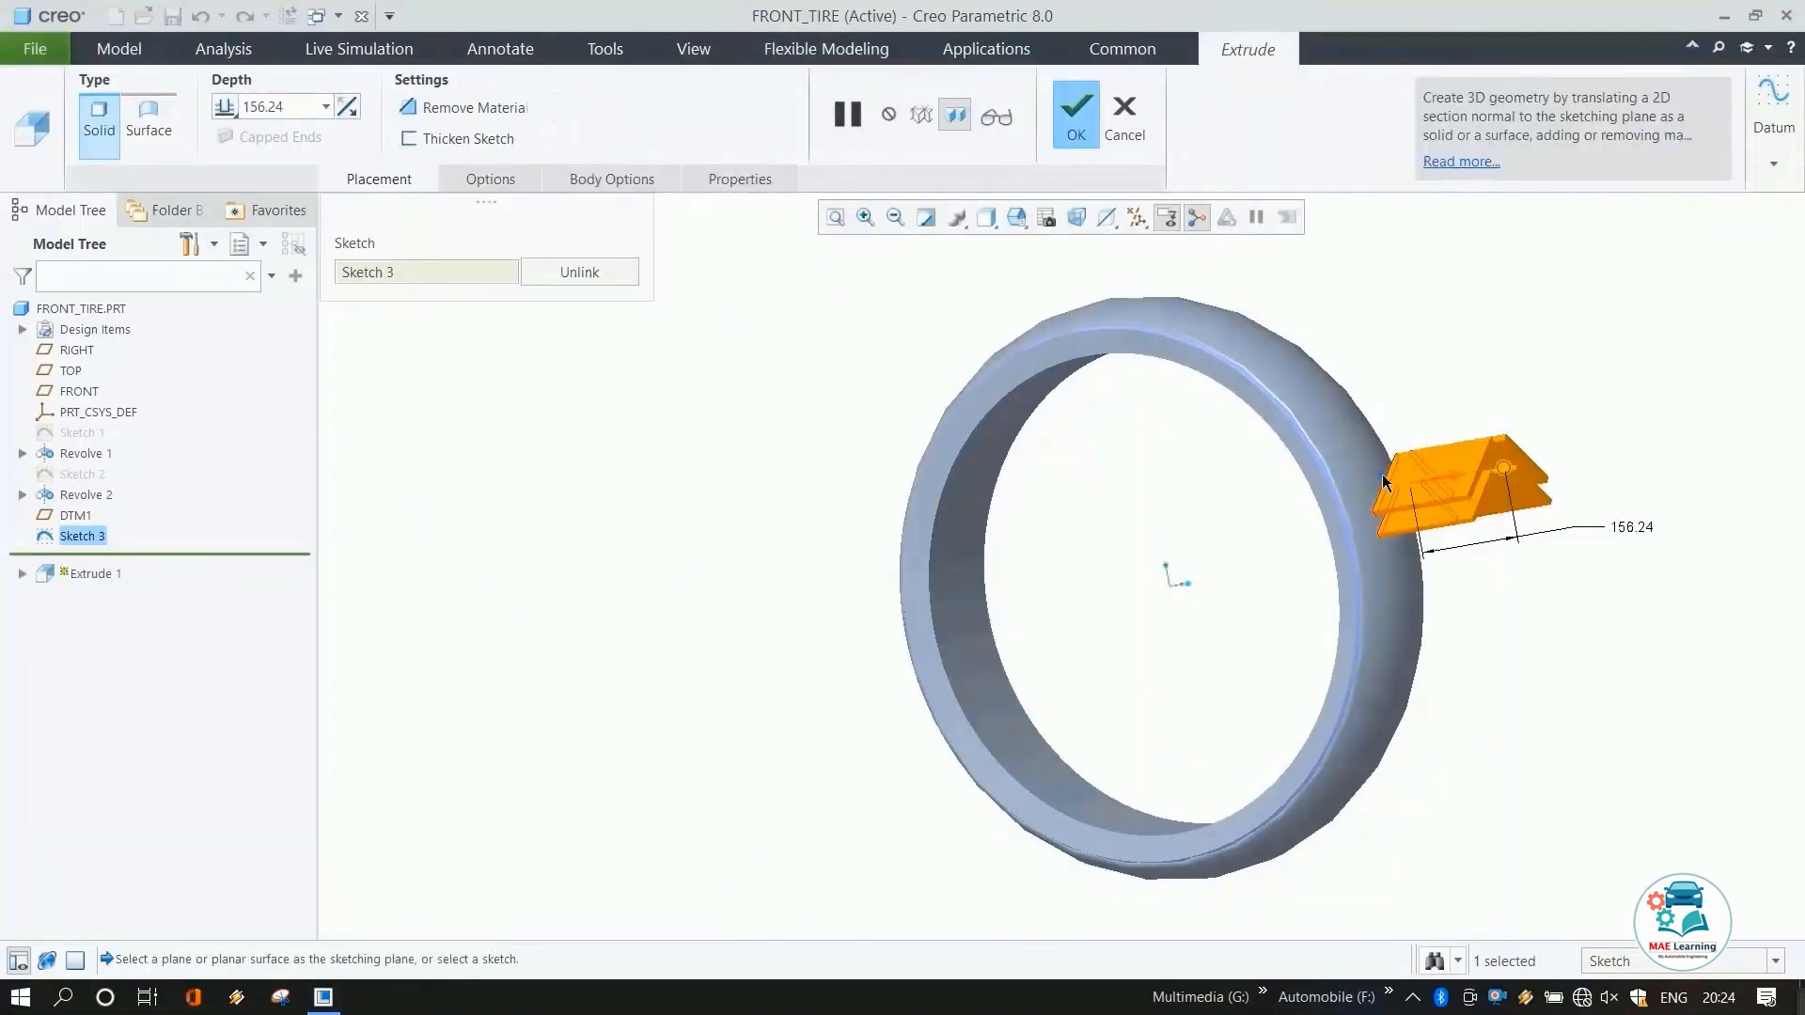
click(1431, 484)
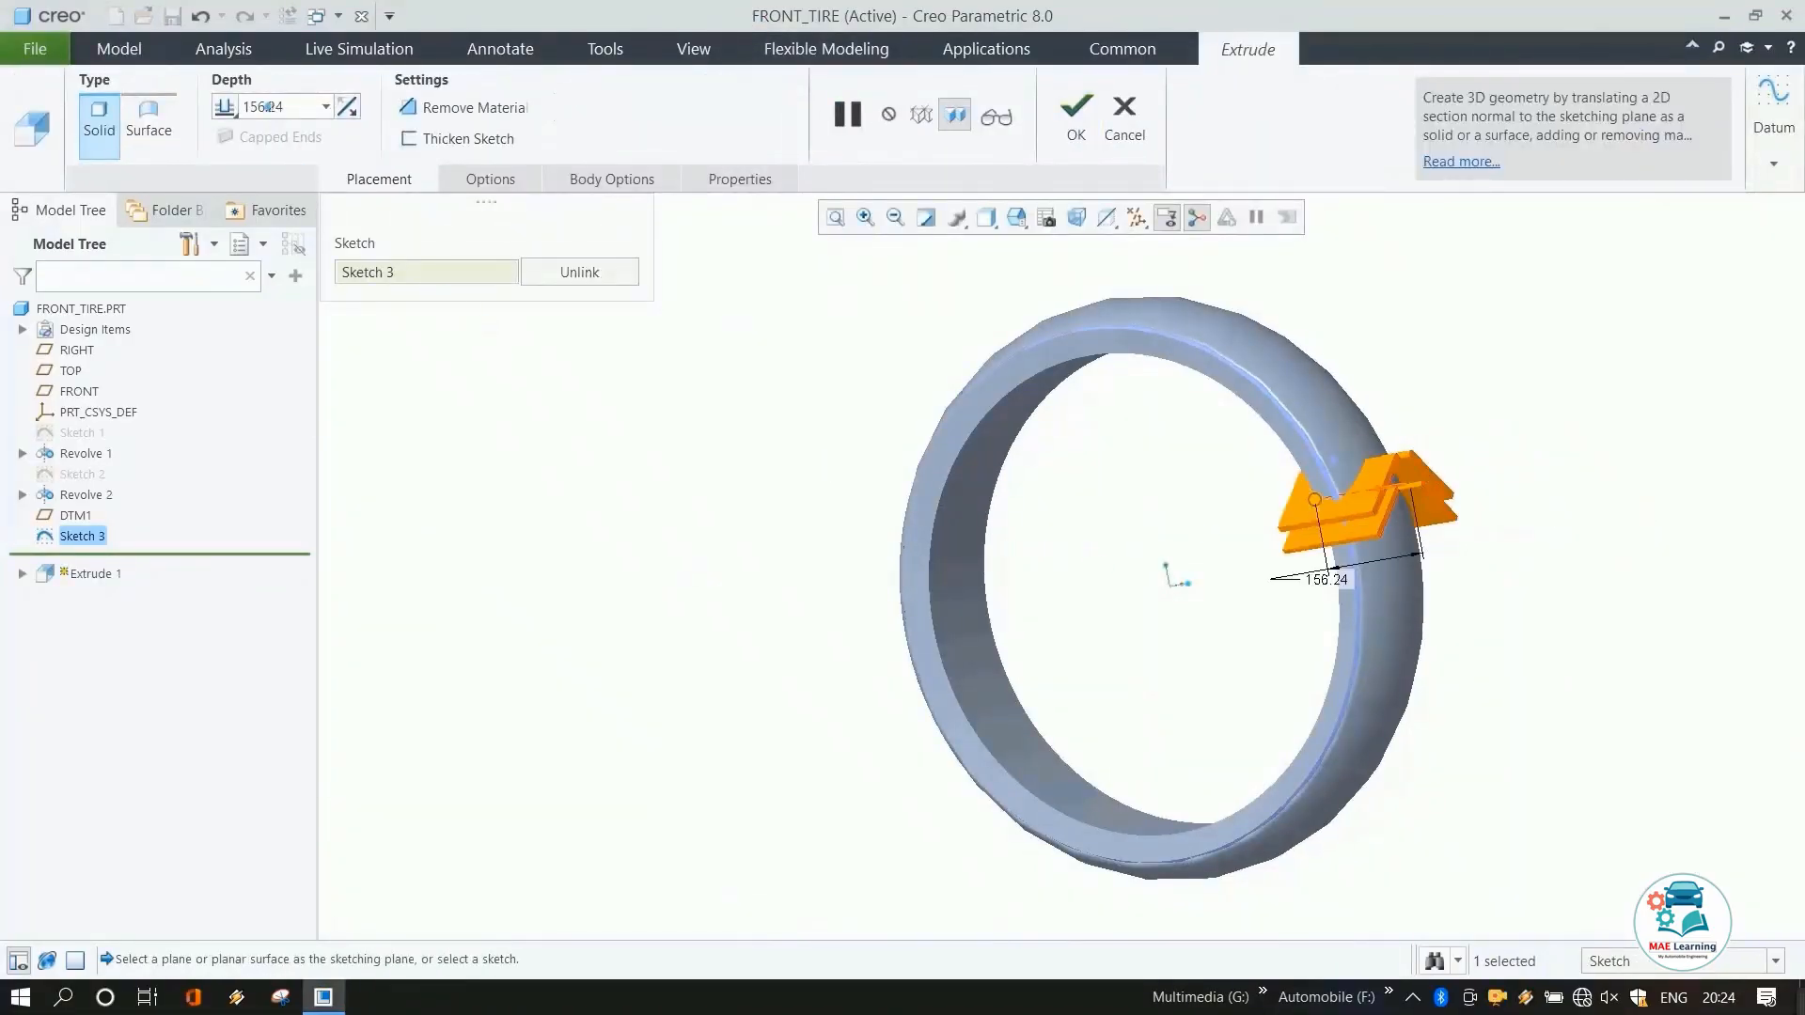
click(230, 120)
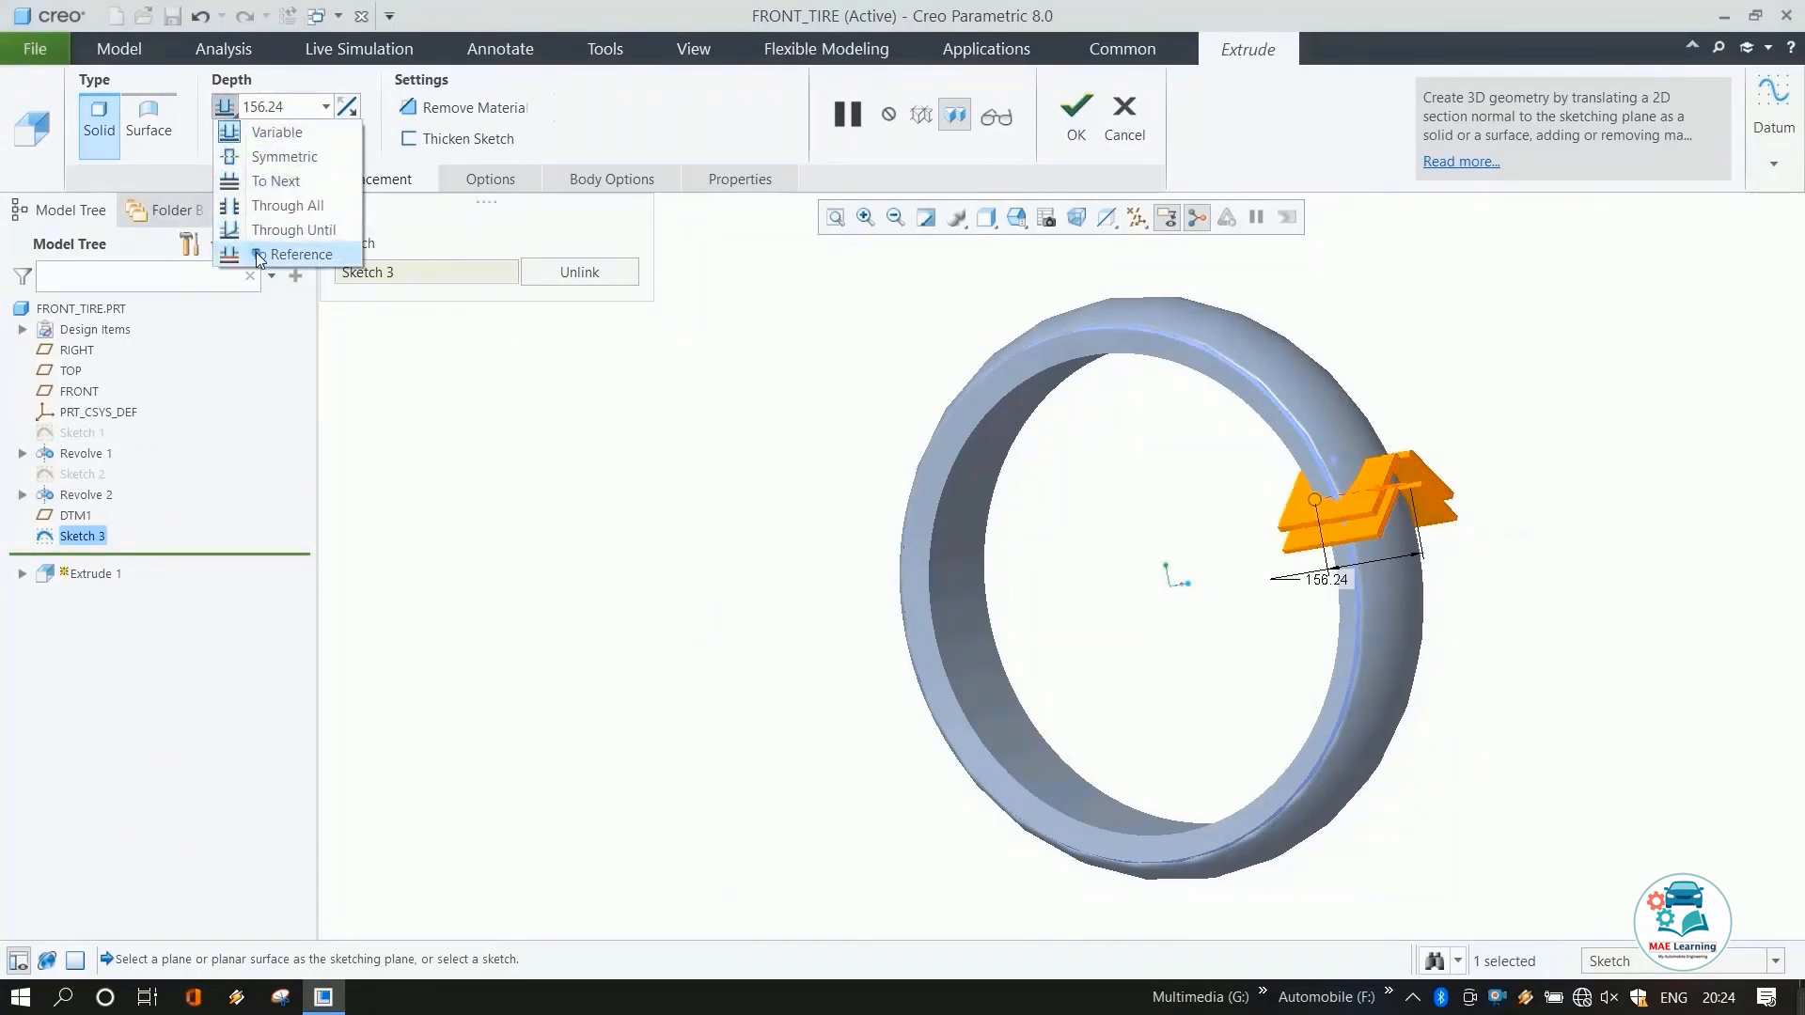
click(287, 252)
scroll(1338, 528, up, 10)
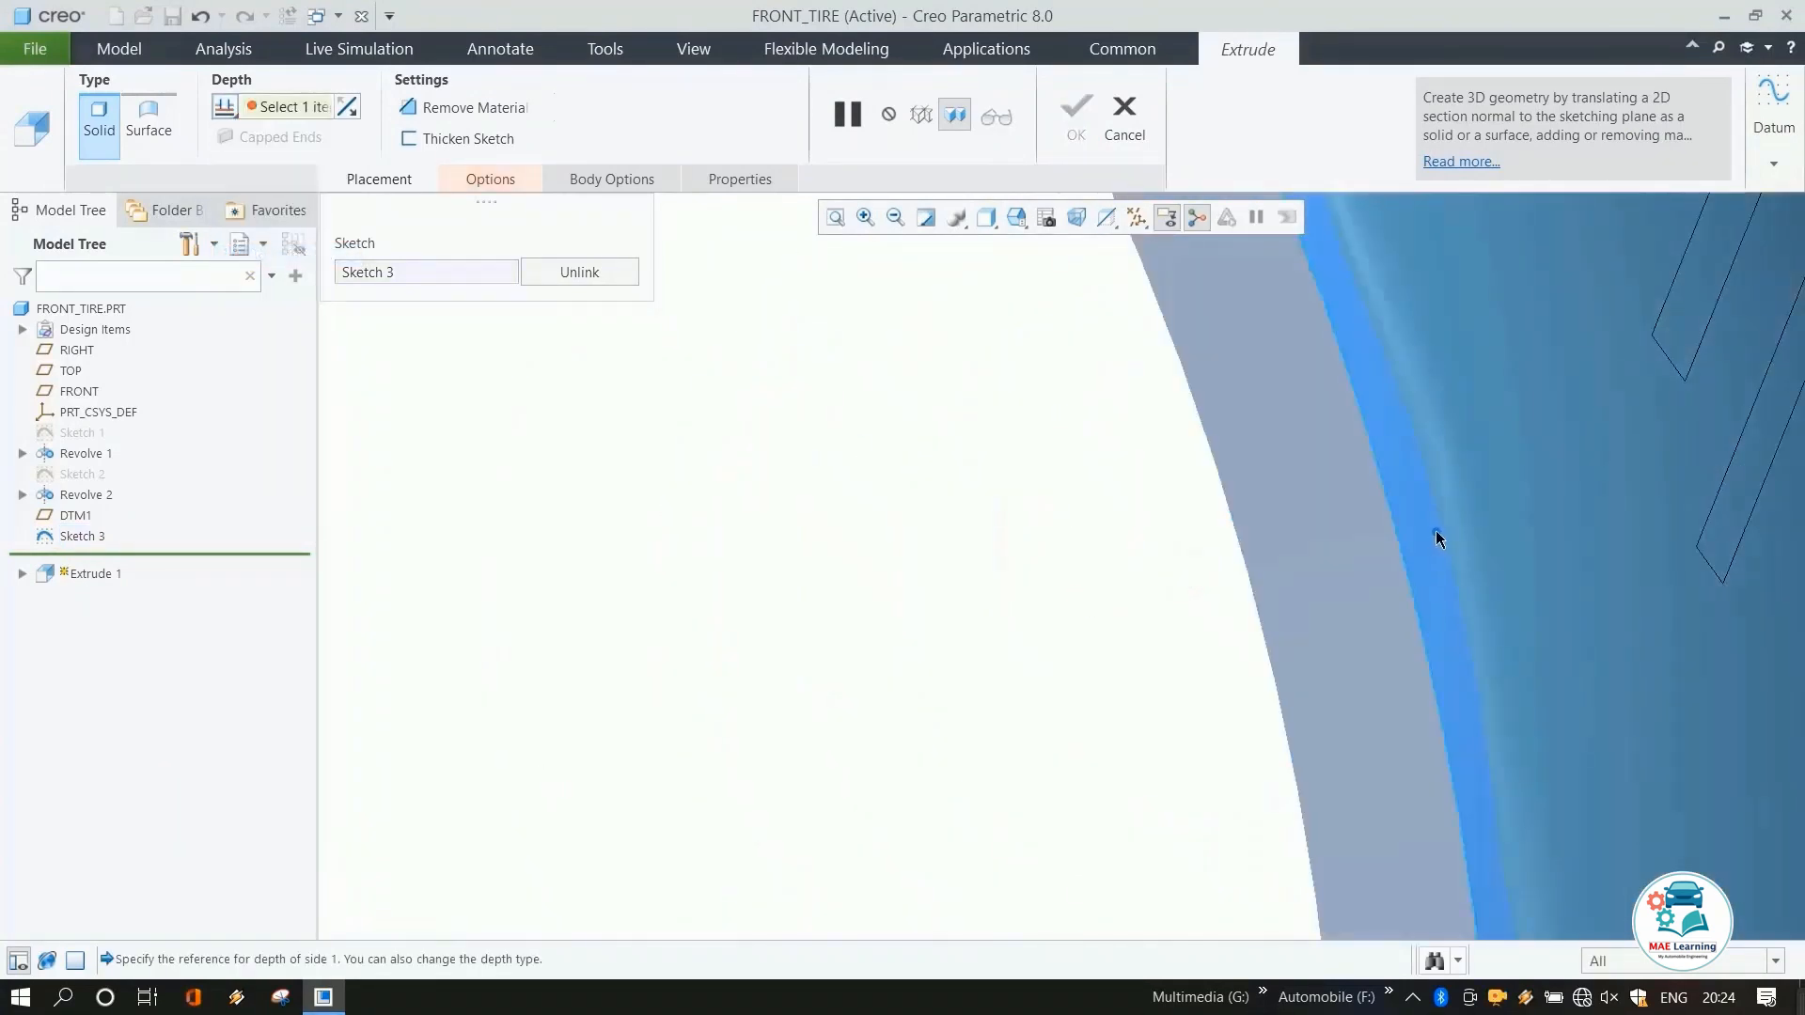
click(1429, 540)
scroll(1222, 518, down, 10)
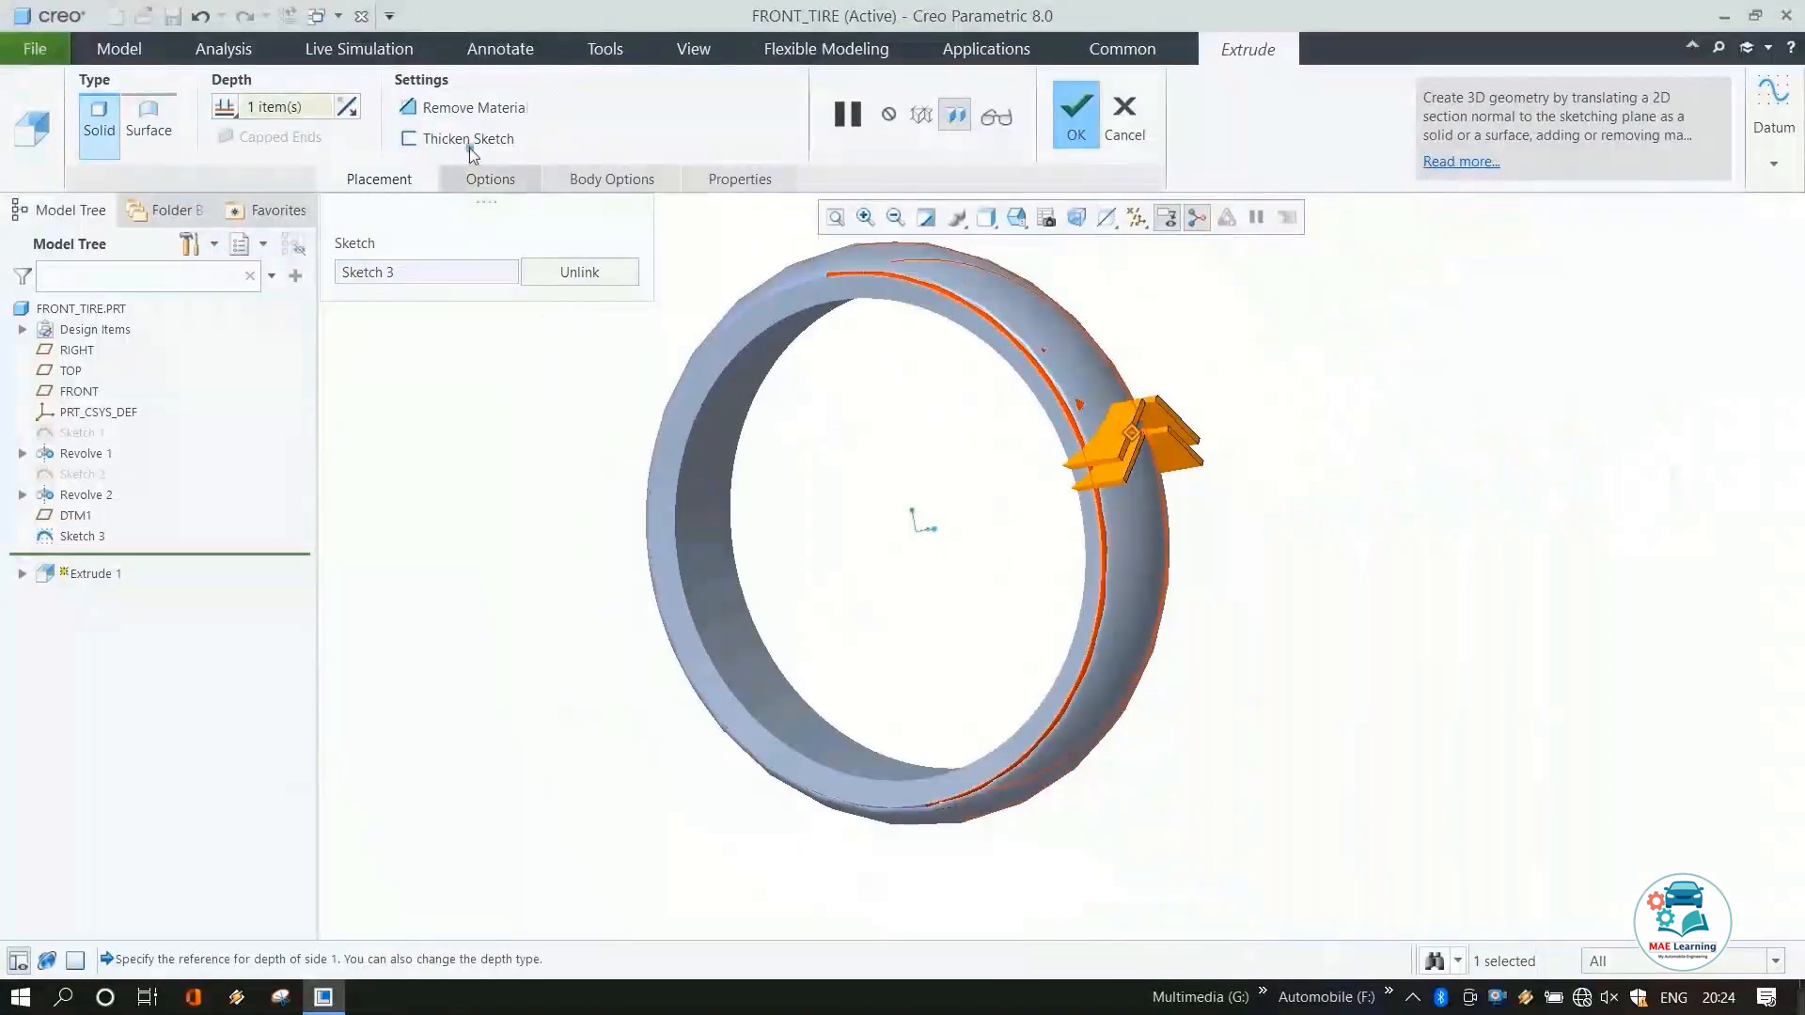
middle_click(911, 451)
Pattern the groove cut around the tire's central axis with 43 members over 360°.
scroll(1081, 455, up, 6)
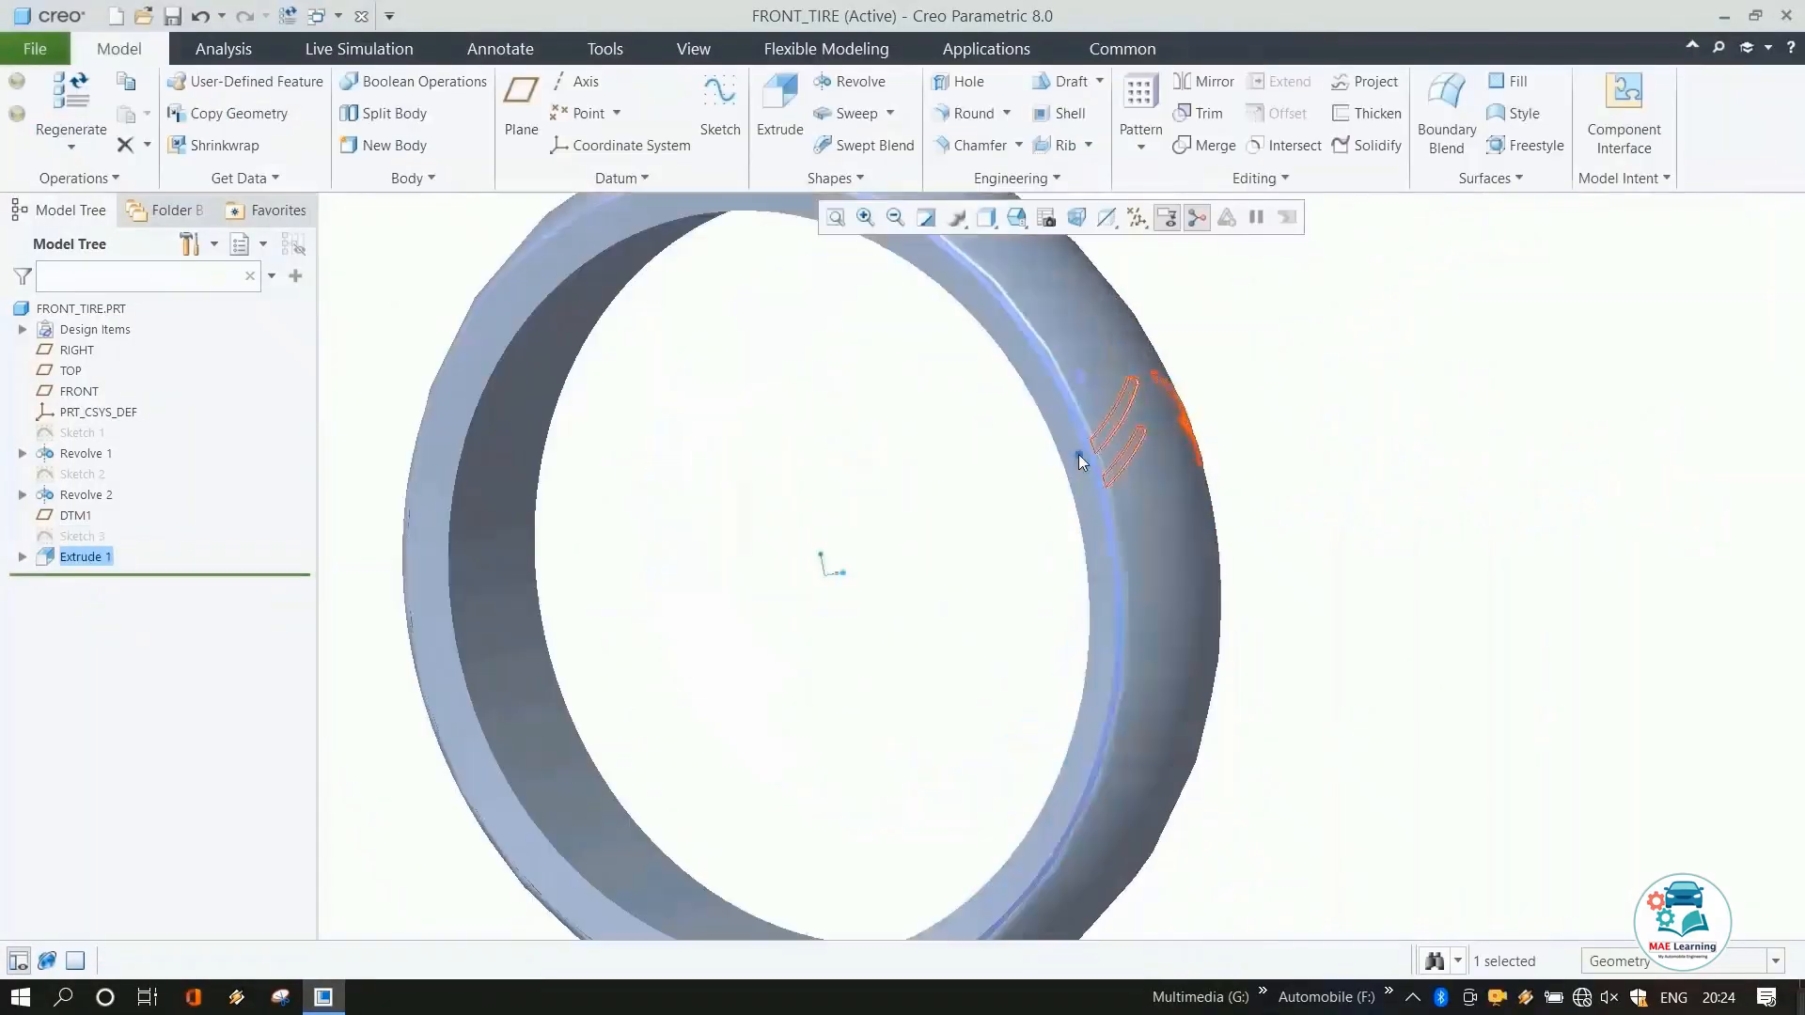
scroll(1133, 456, down, 8)
middle_drag(1113, 460, 1088, 402)
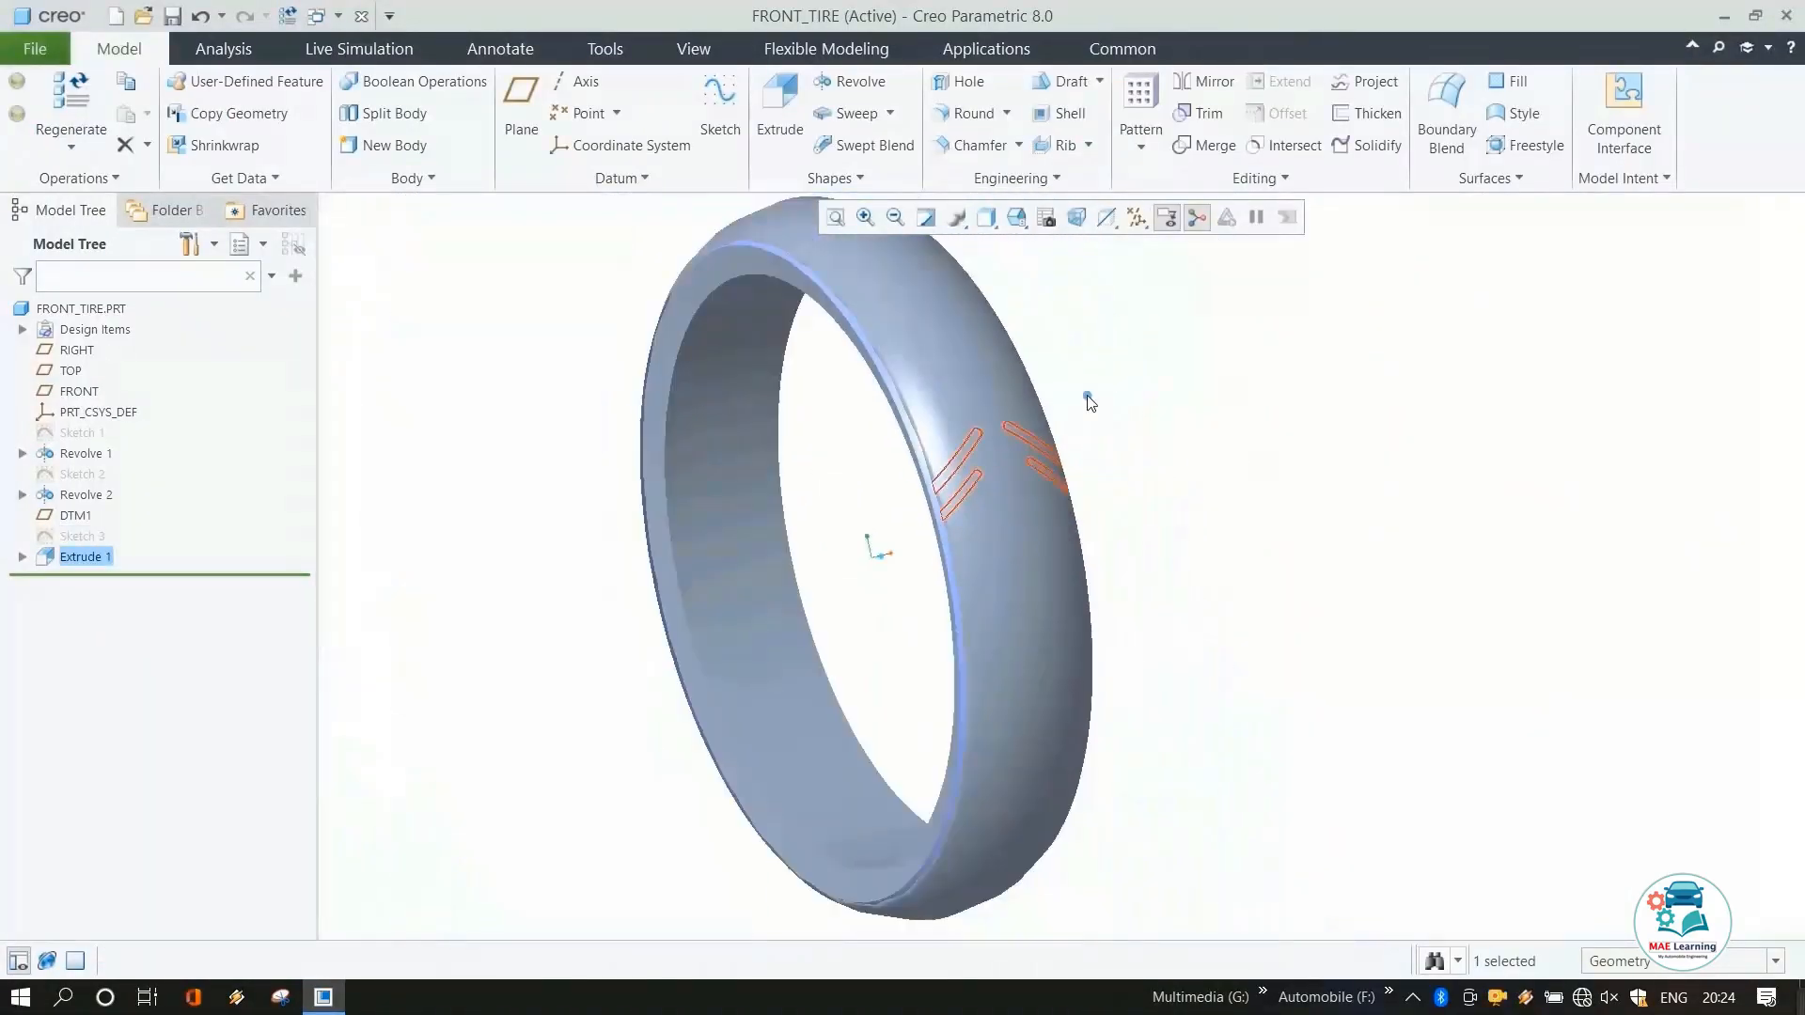
click(1140, 113)
click(1136, 217)
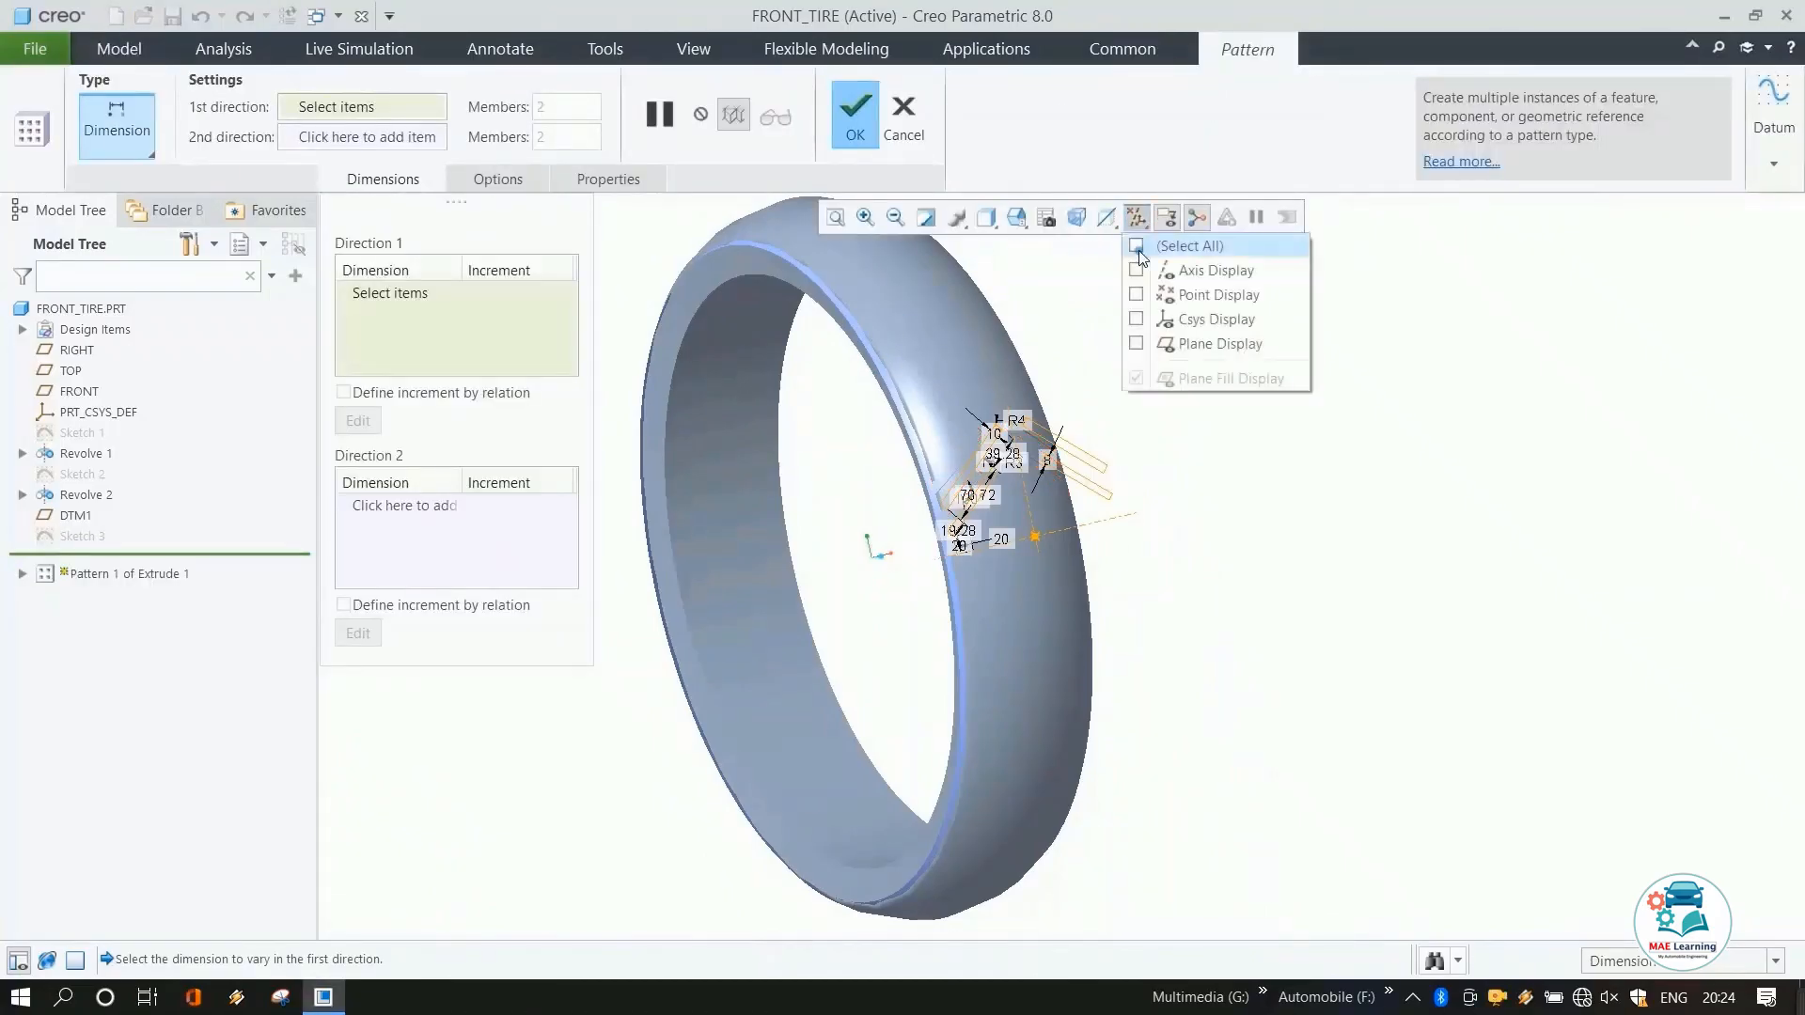
click(1138, 271)
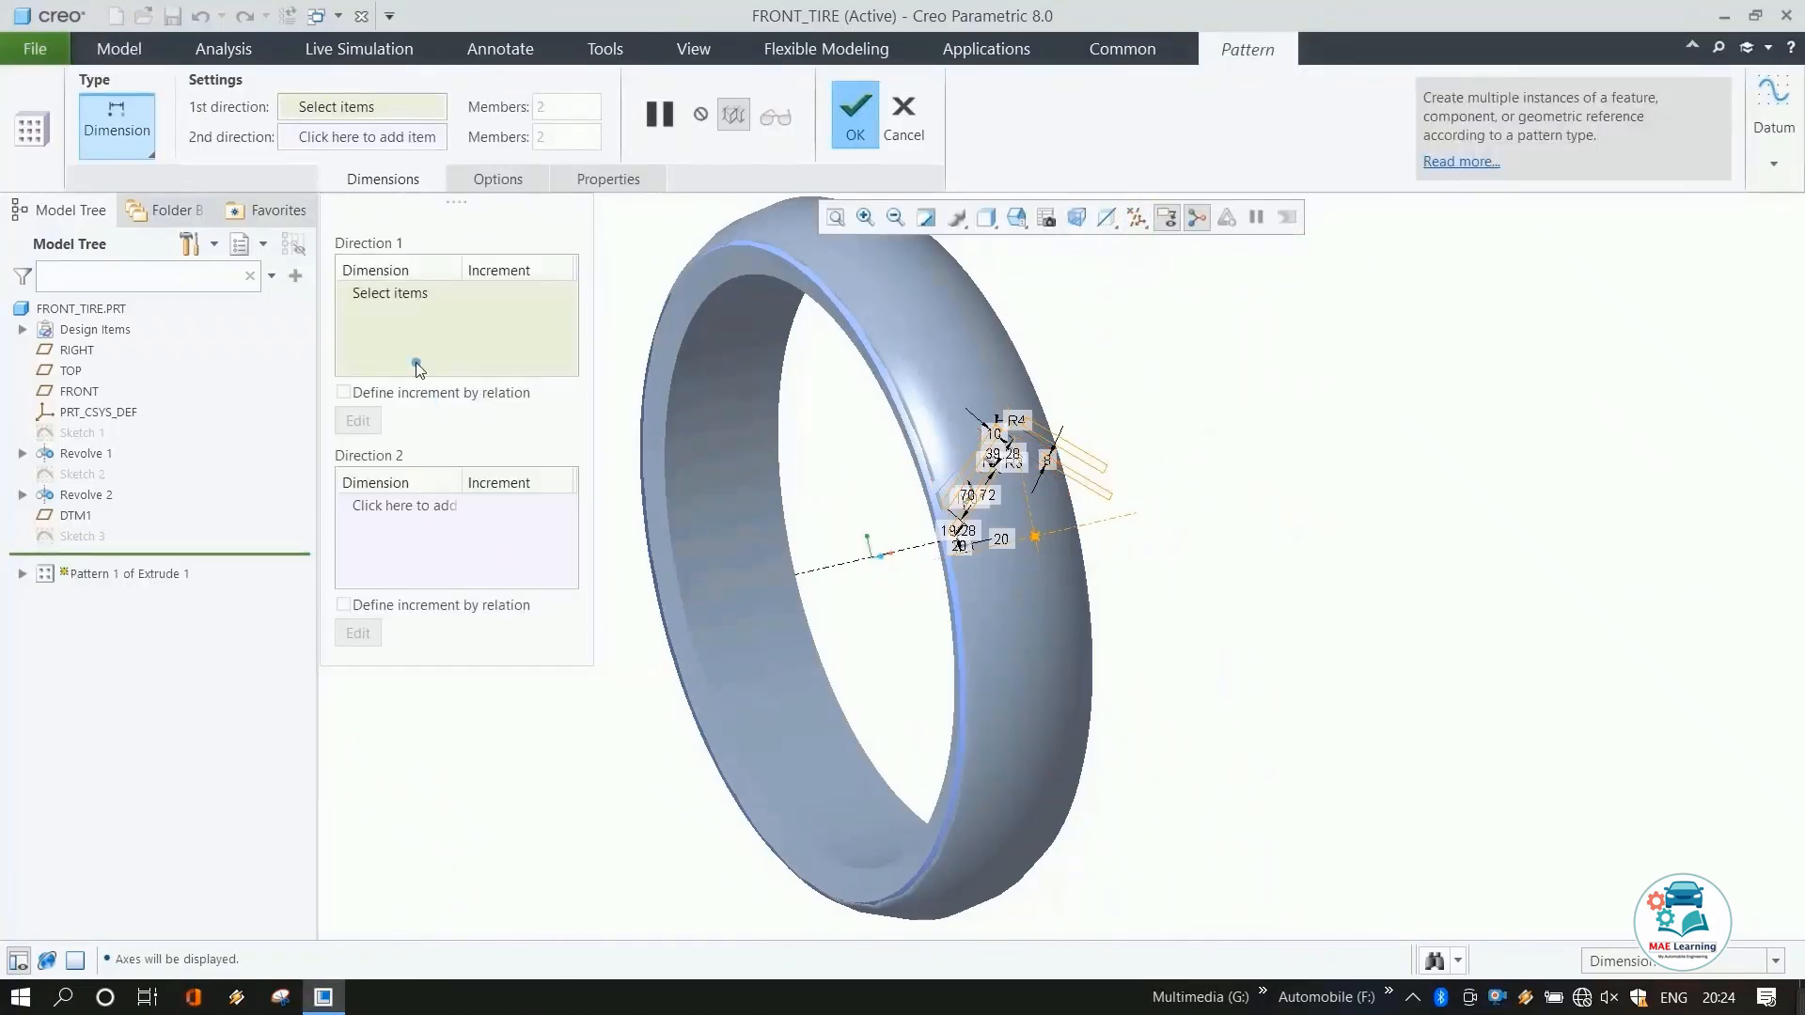
click(146, 158)
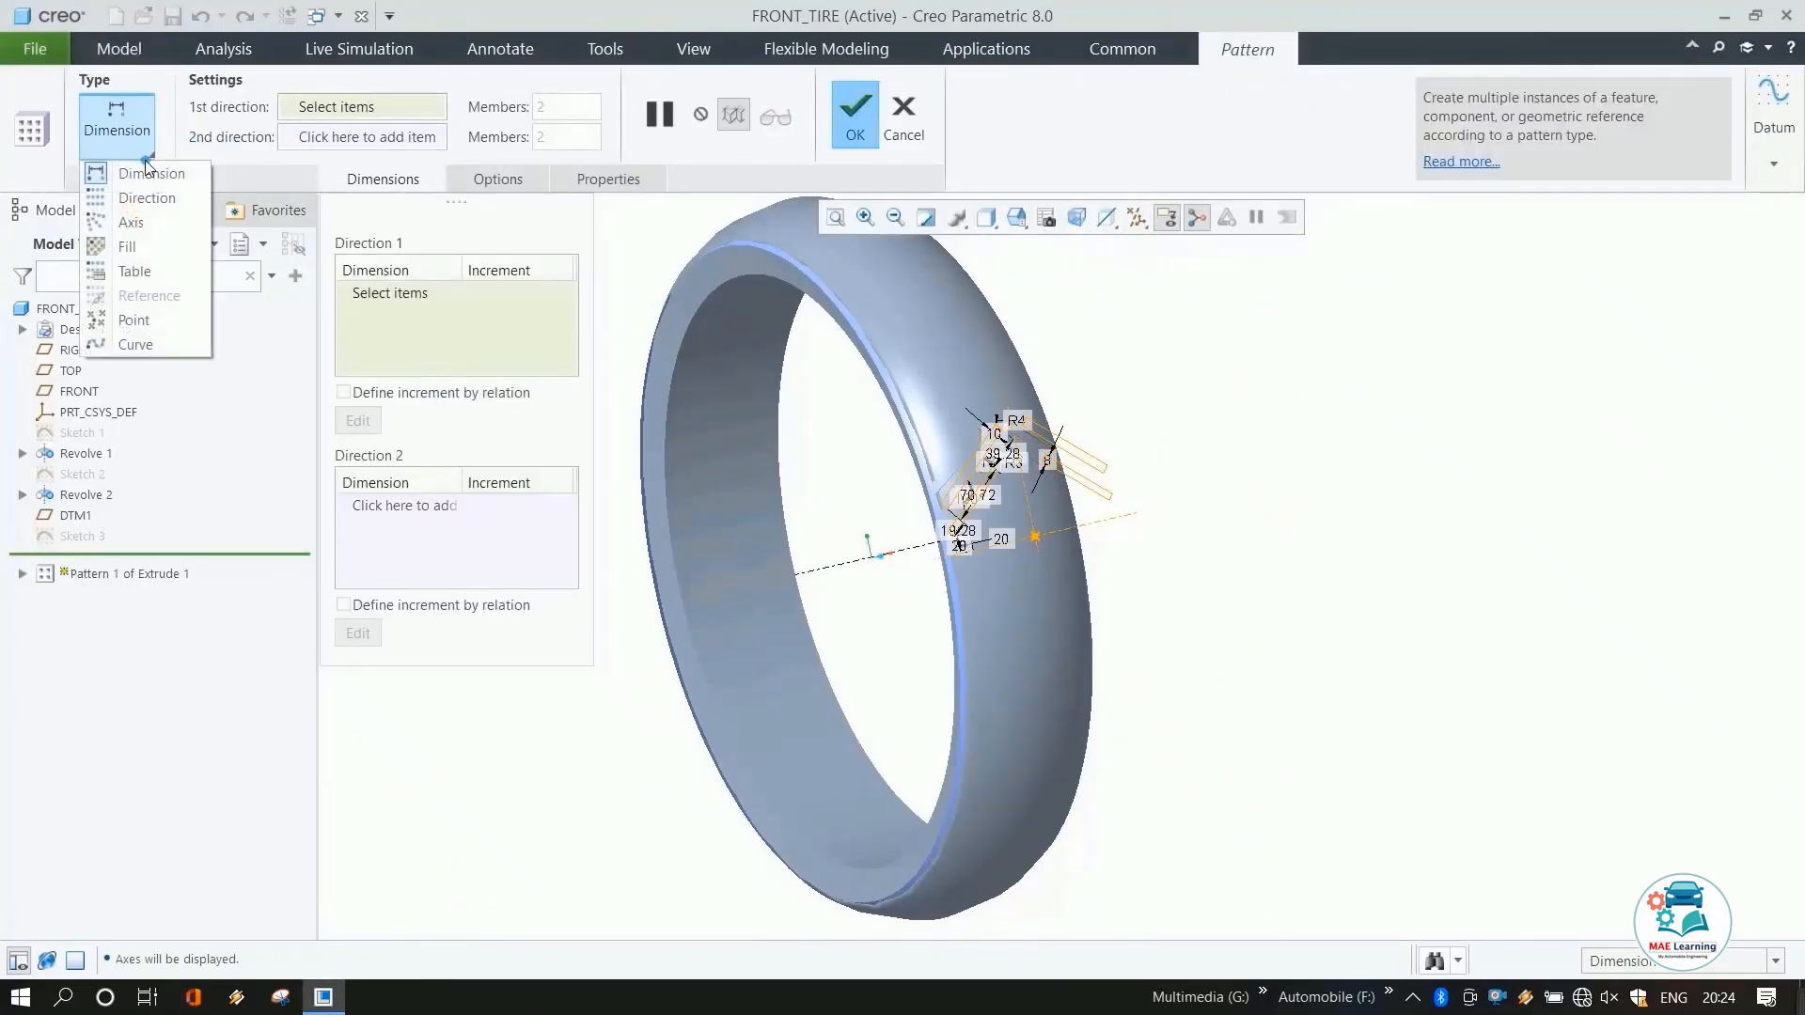
click(136, 223)
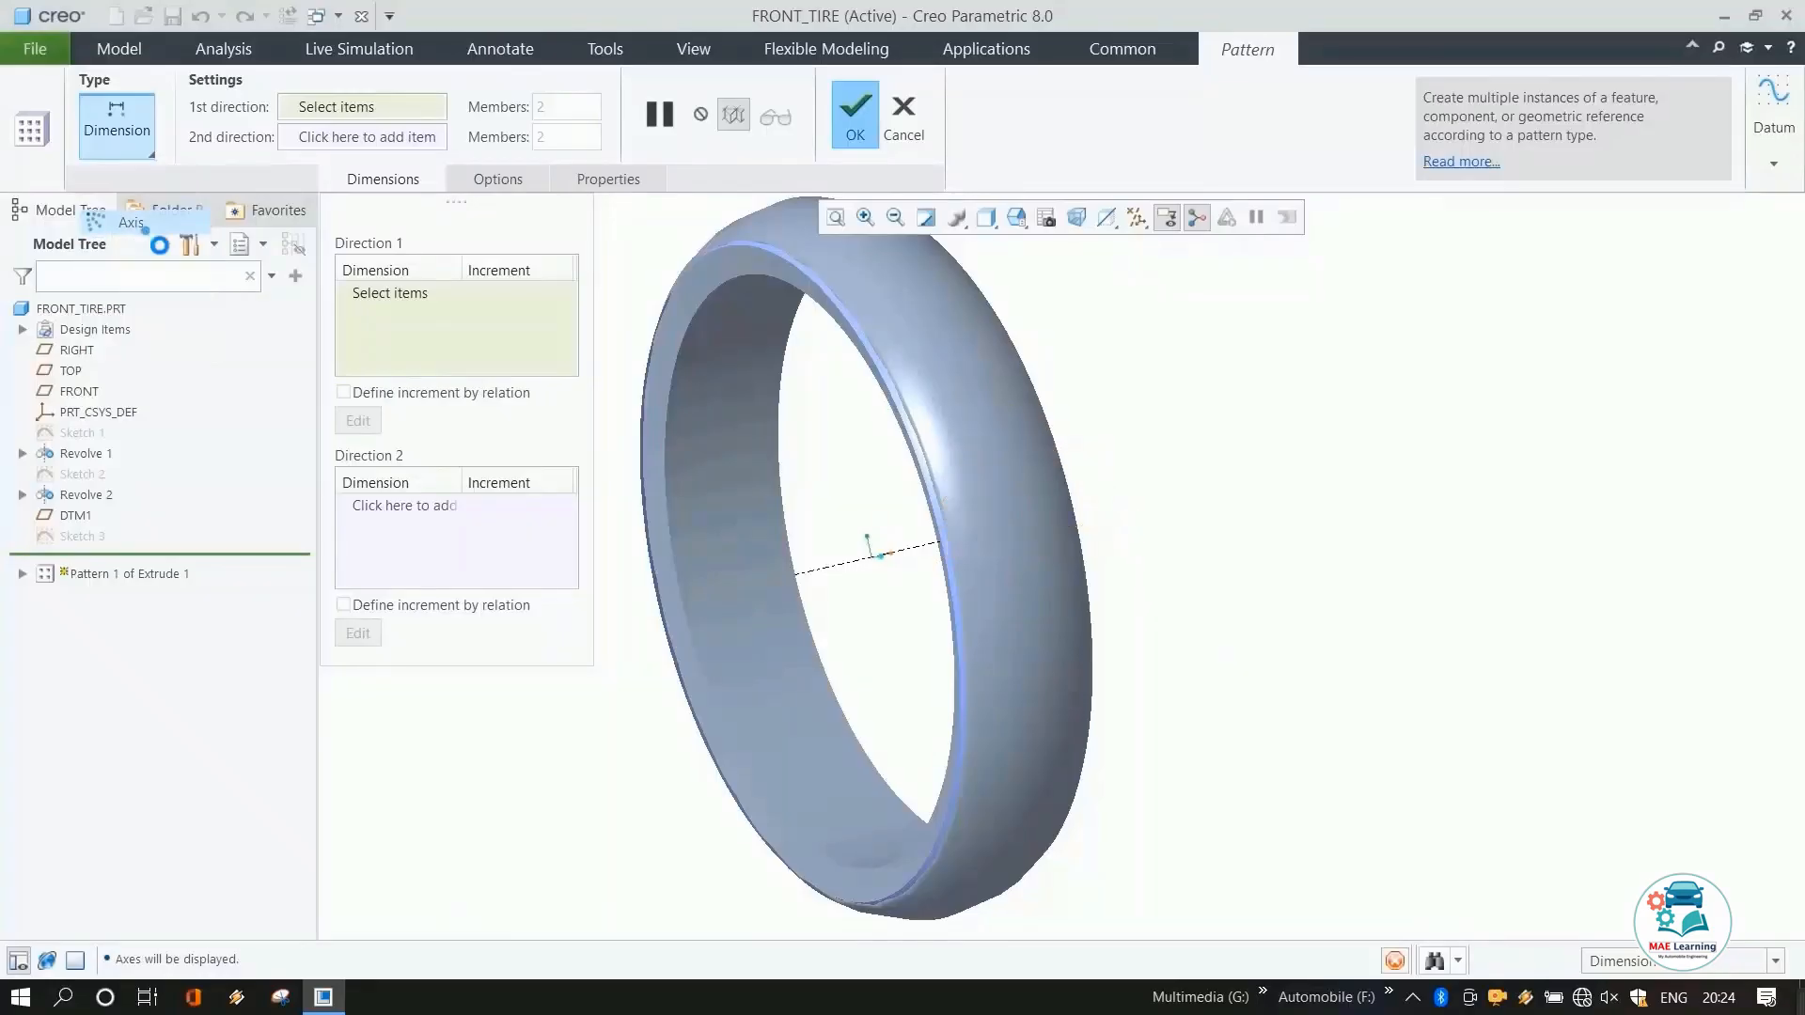
click(827, 569)
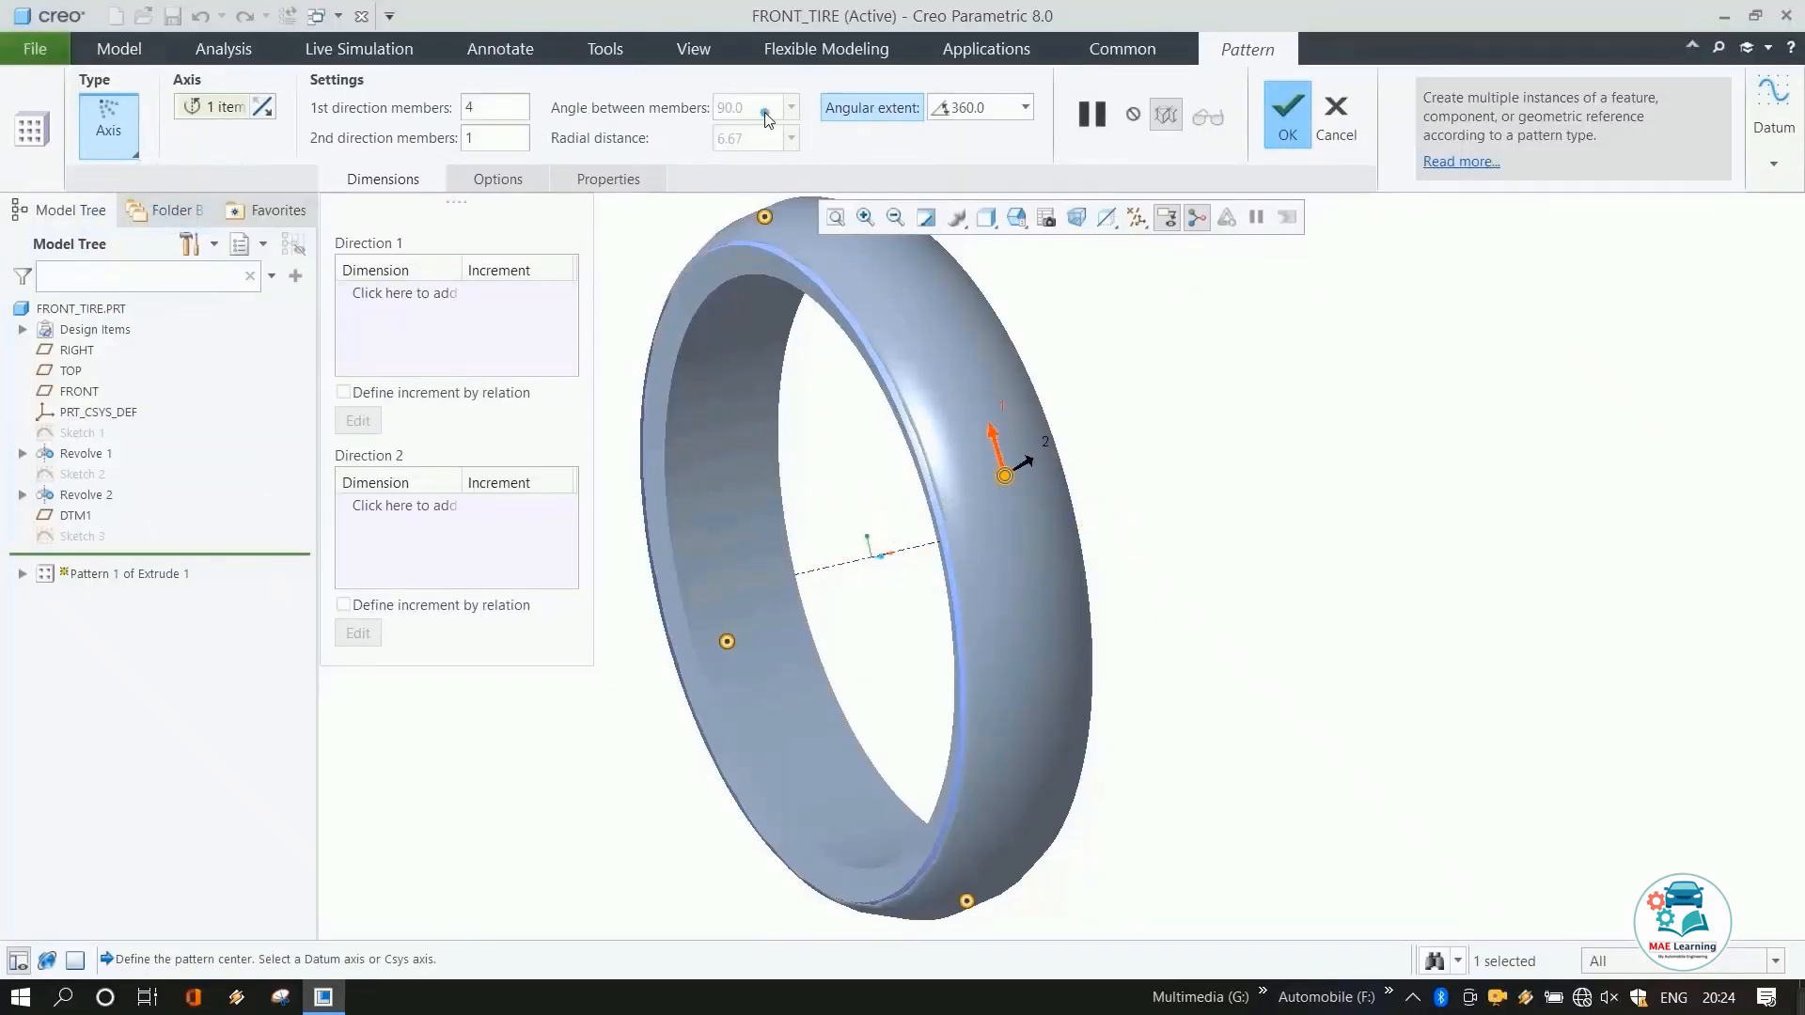
click(524, 107)
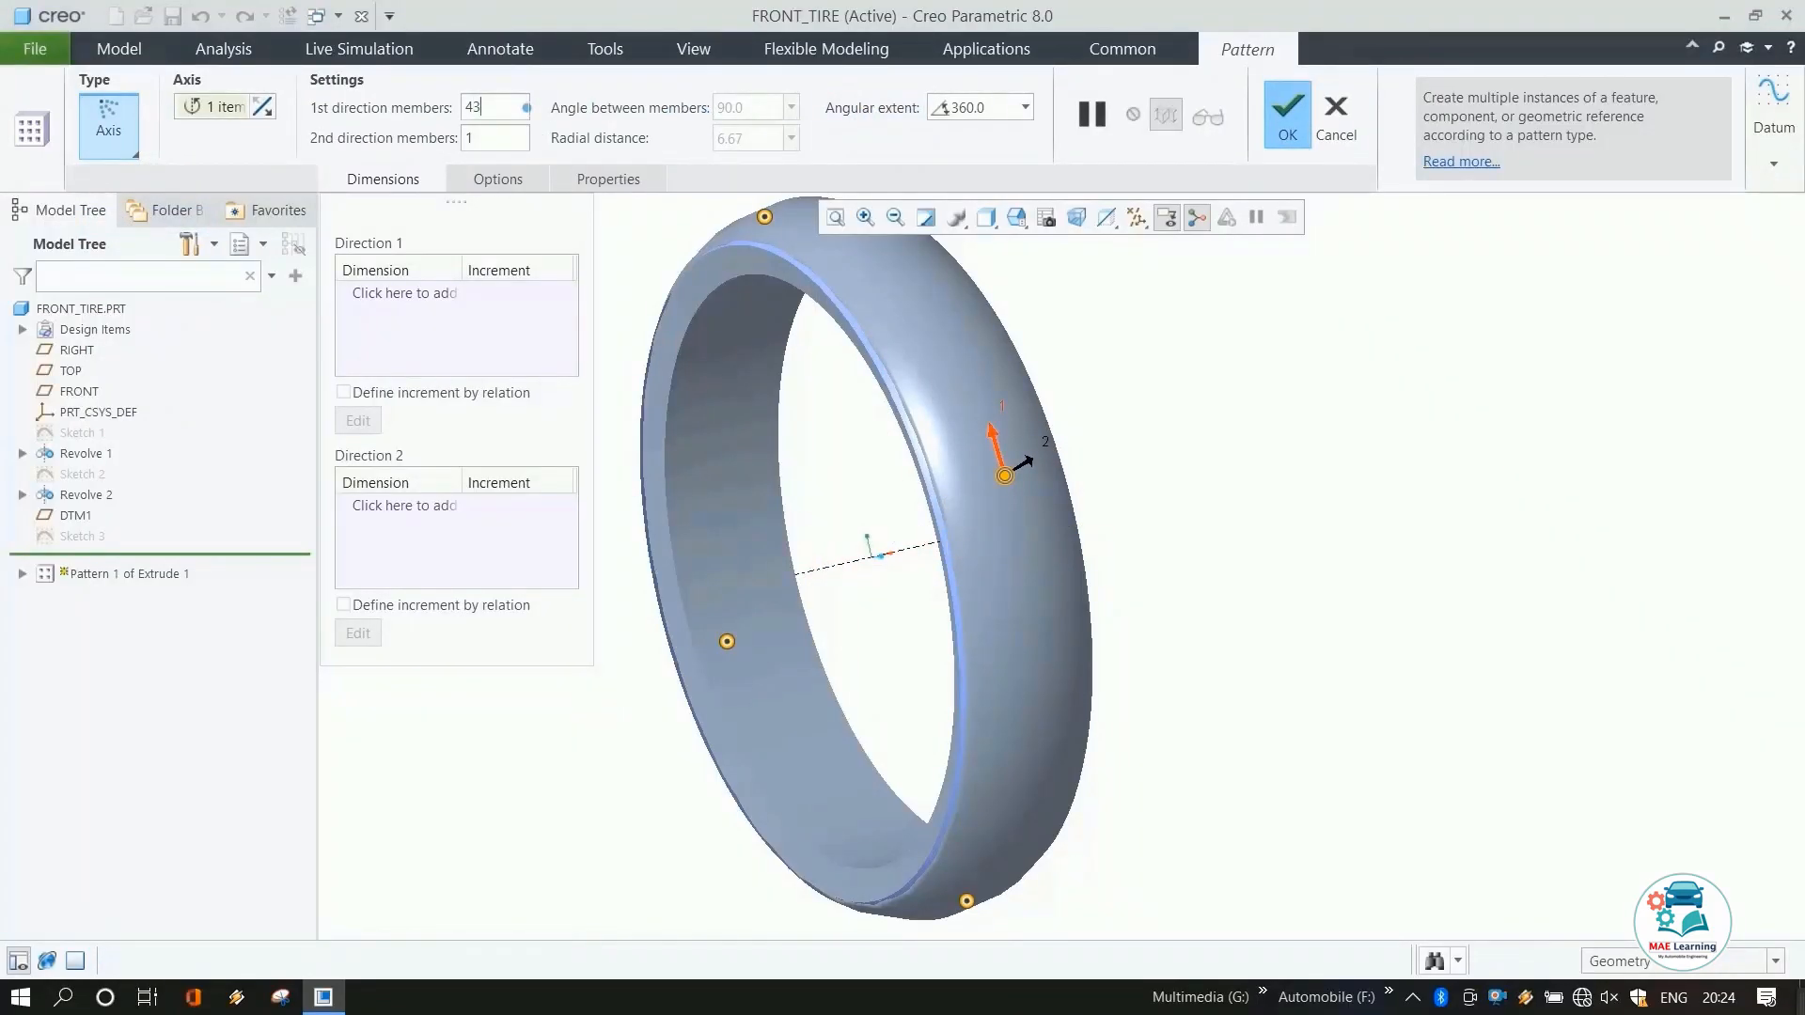
text(3)
key(Return)
click(1290, 132)
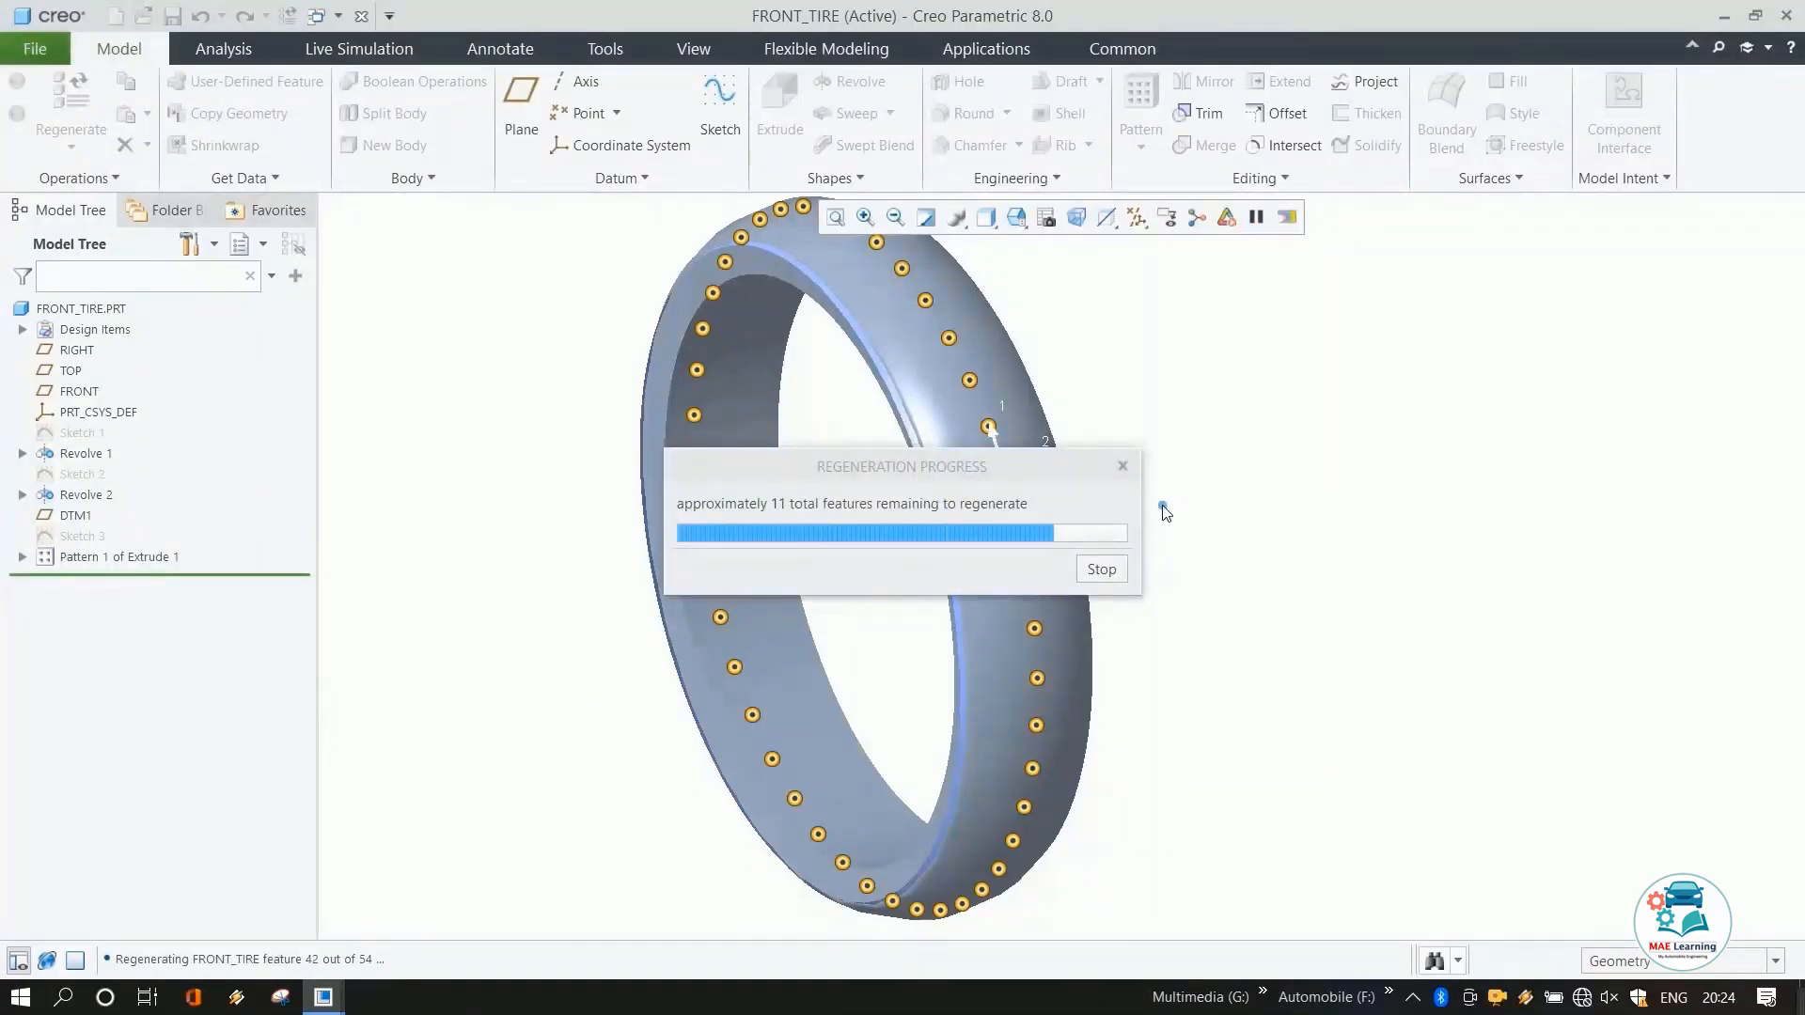
Inspect the patterned tread grooves around the tire.
scroll(1004, 421, down, 3)
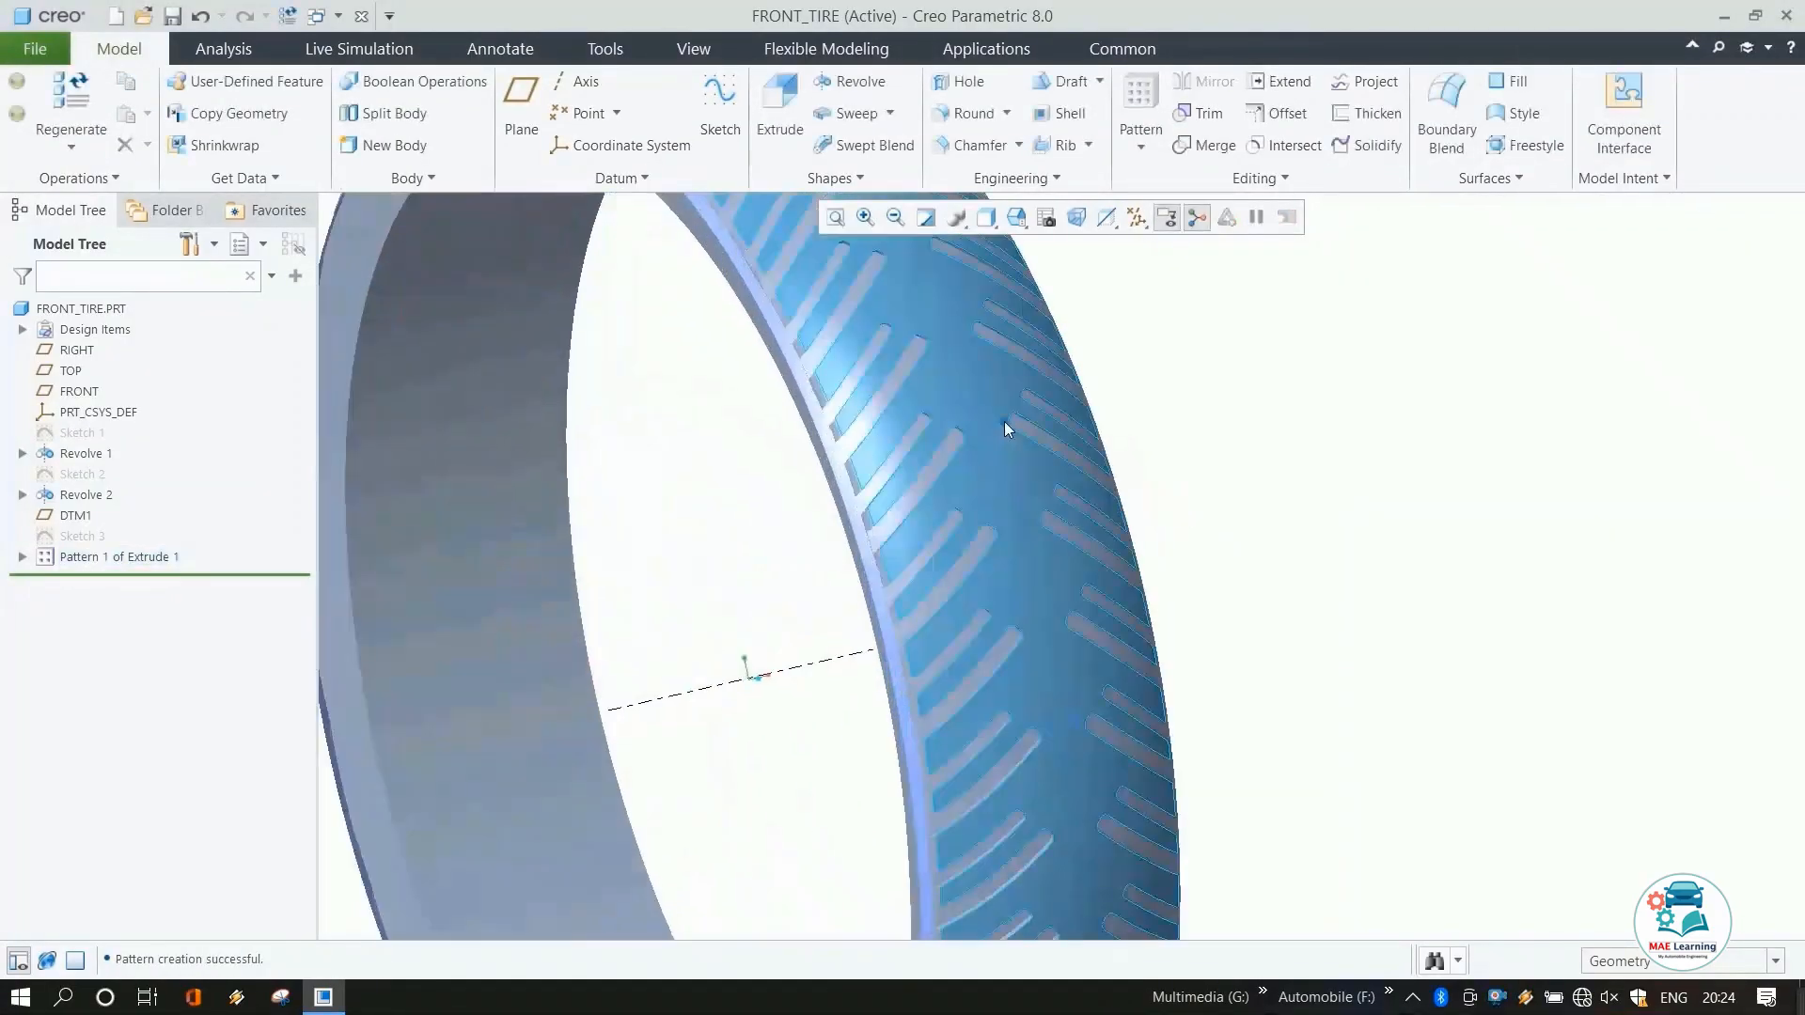
middle_drag(1005, 421, 927, 383)
scroll(1064, 396, up, 4)
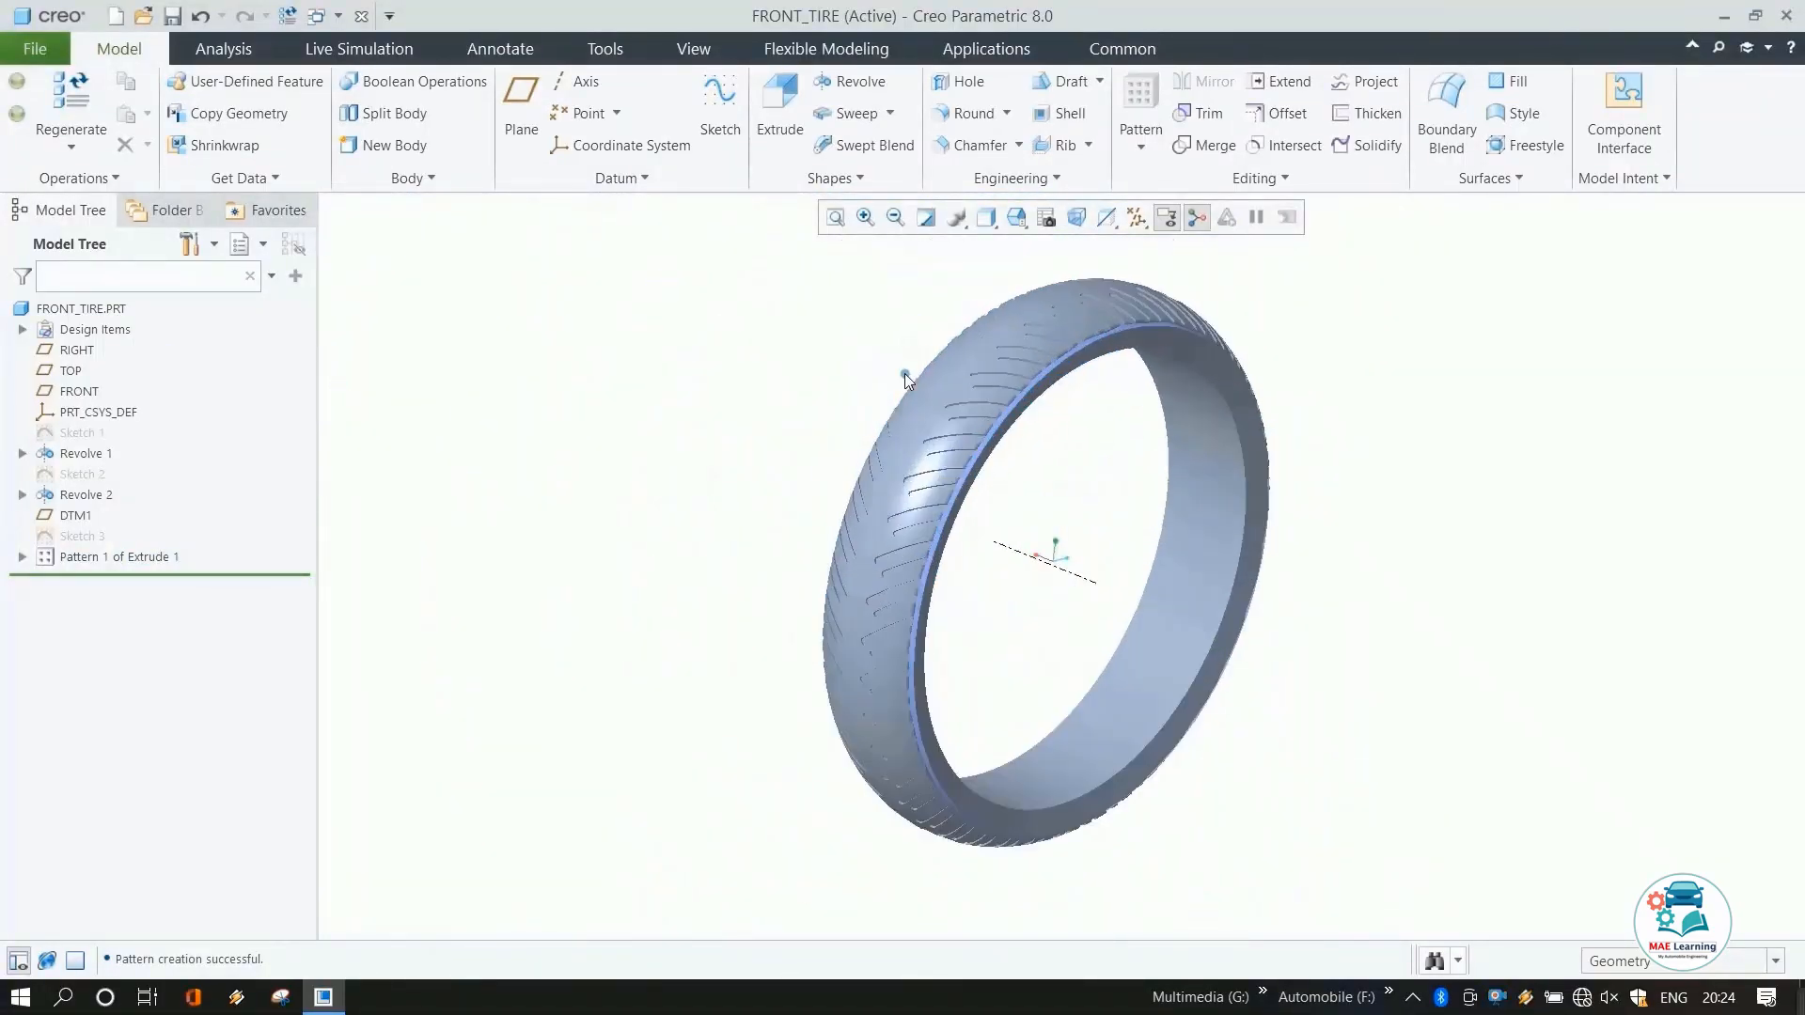
scroll(908, 498, down, 4)
scroll(846, 489, up, 4)
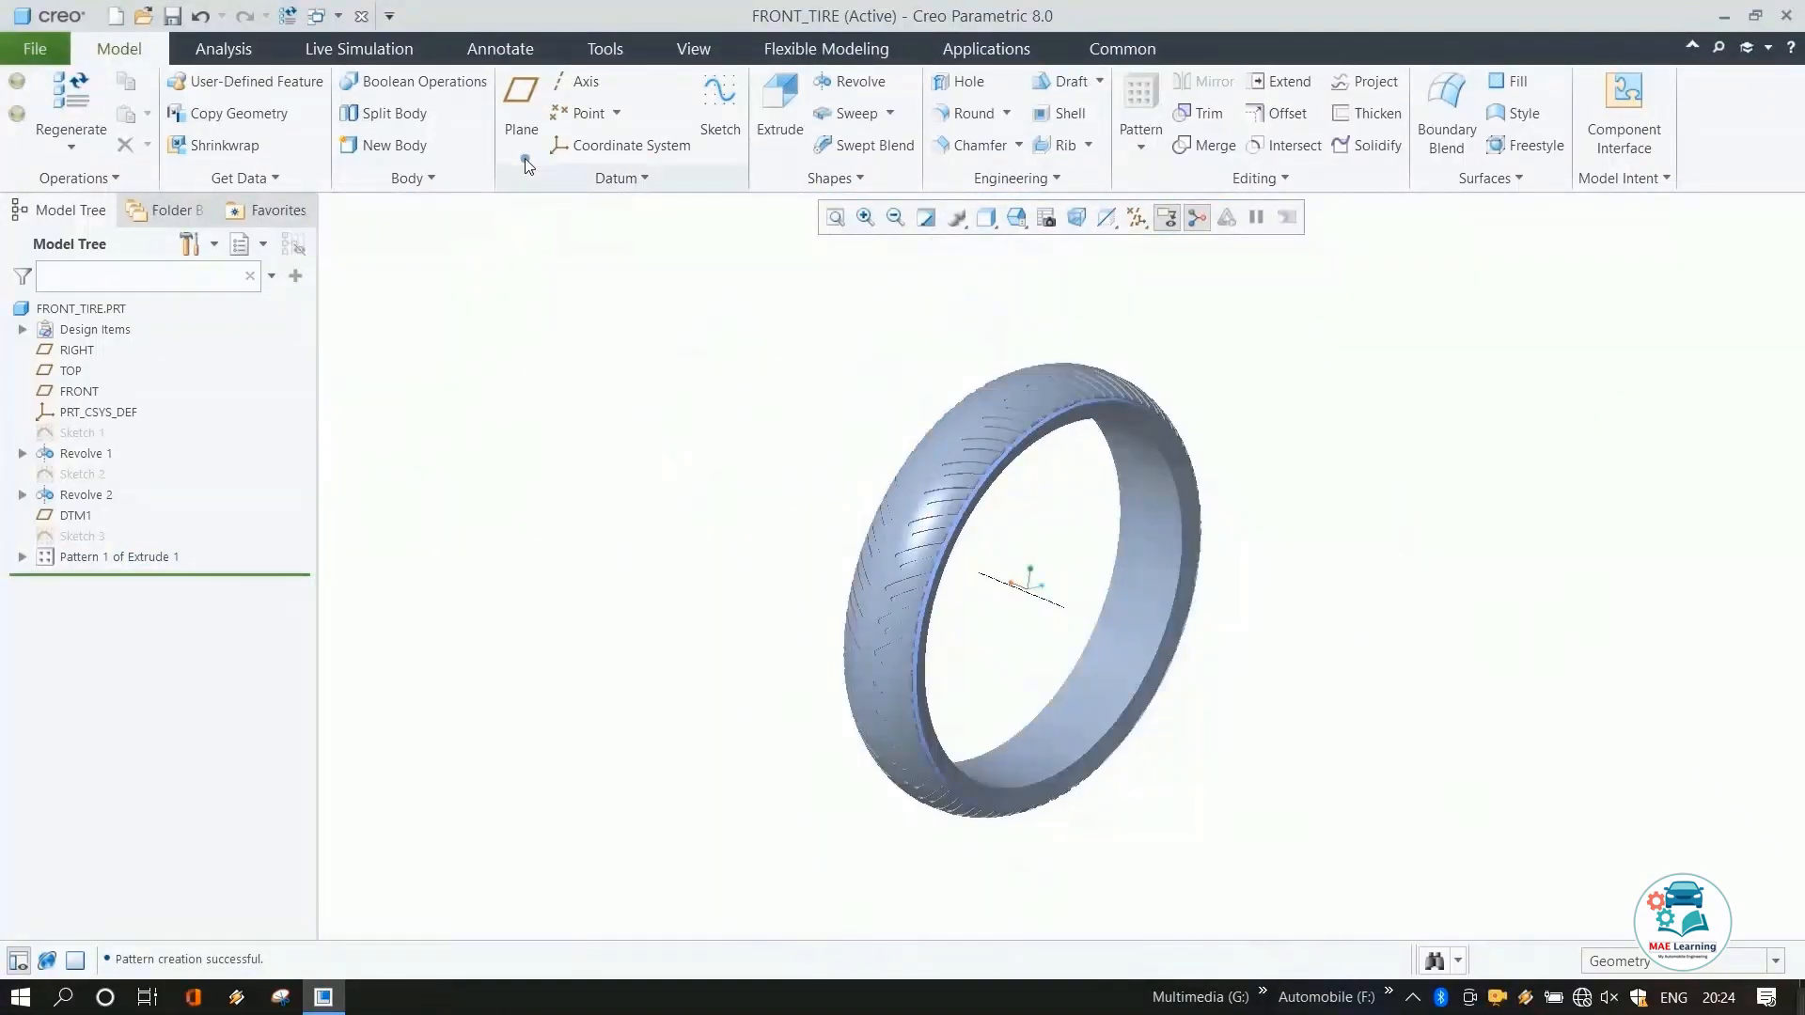
Start a sketch on the FRONT plane and add the tire's crown surface as a sketch reference.
click(79, 392)
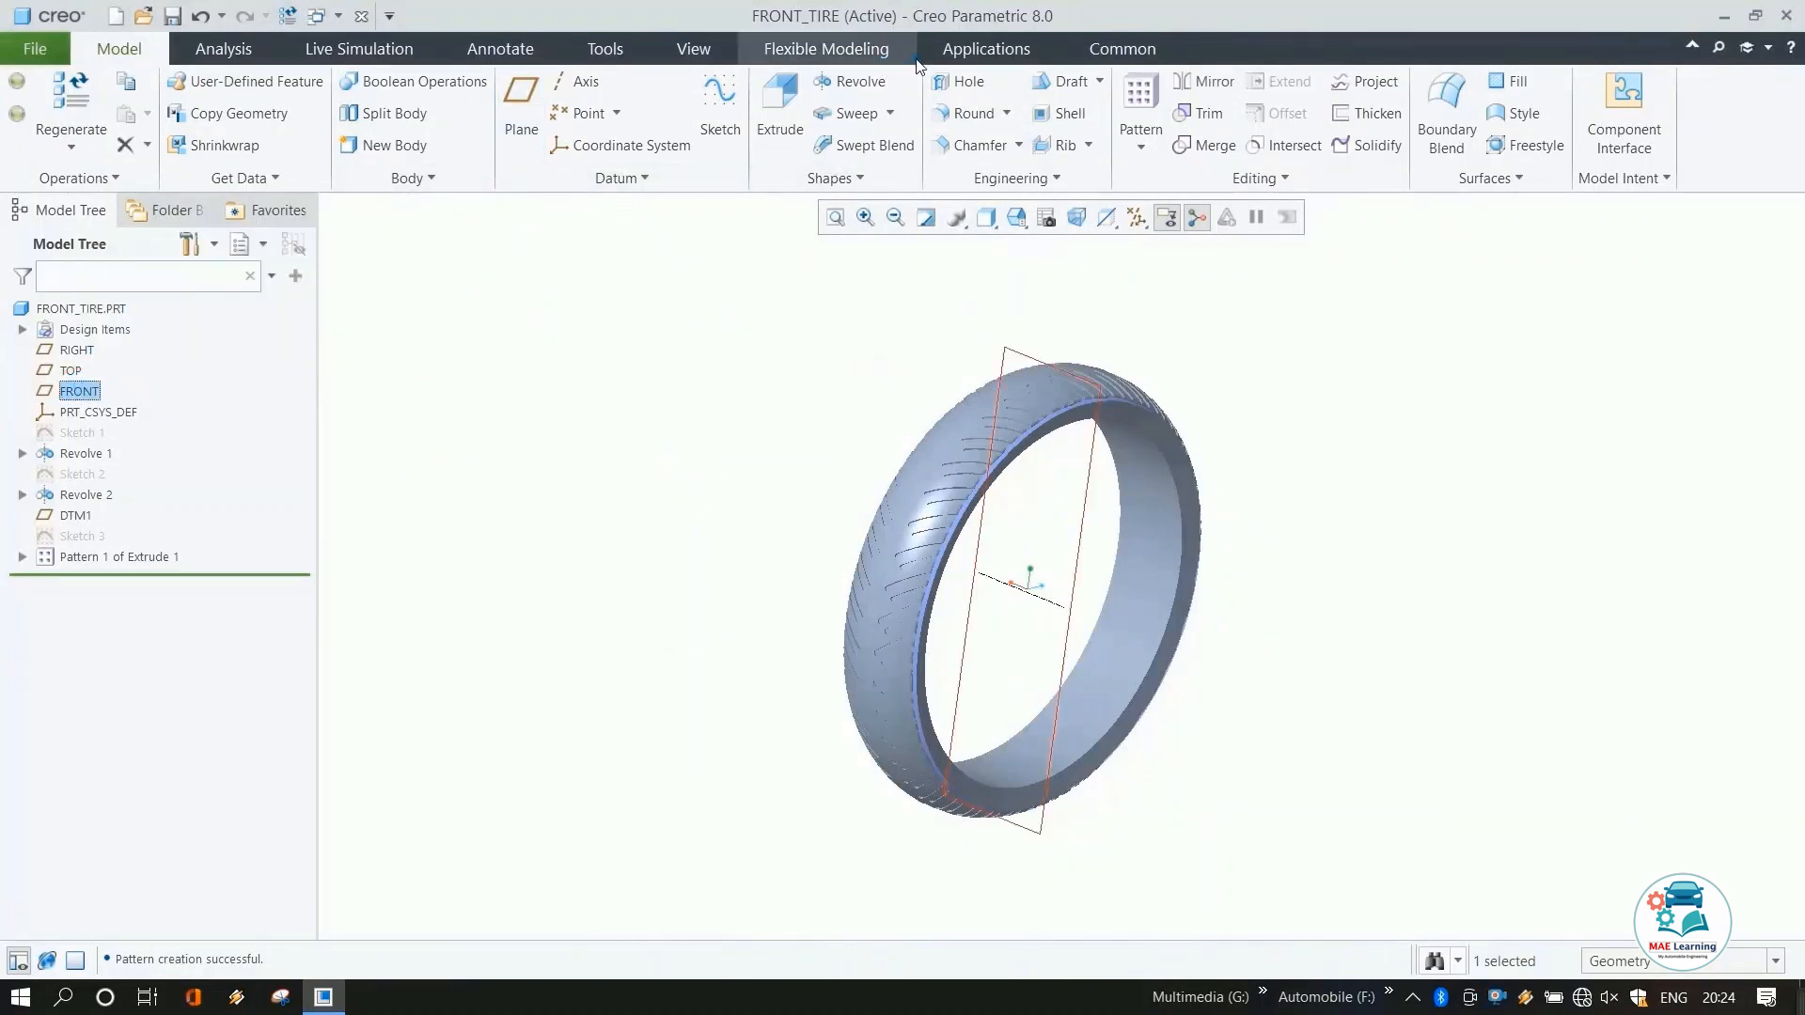
click(720, 103)
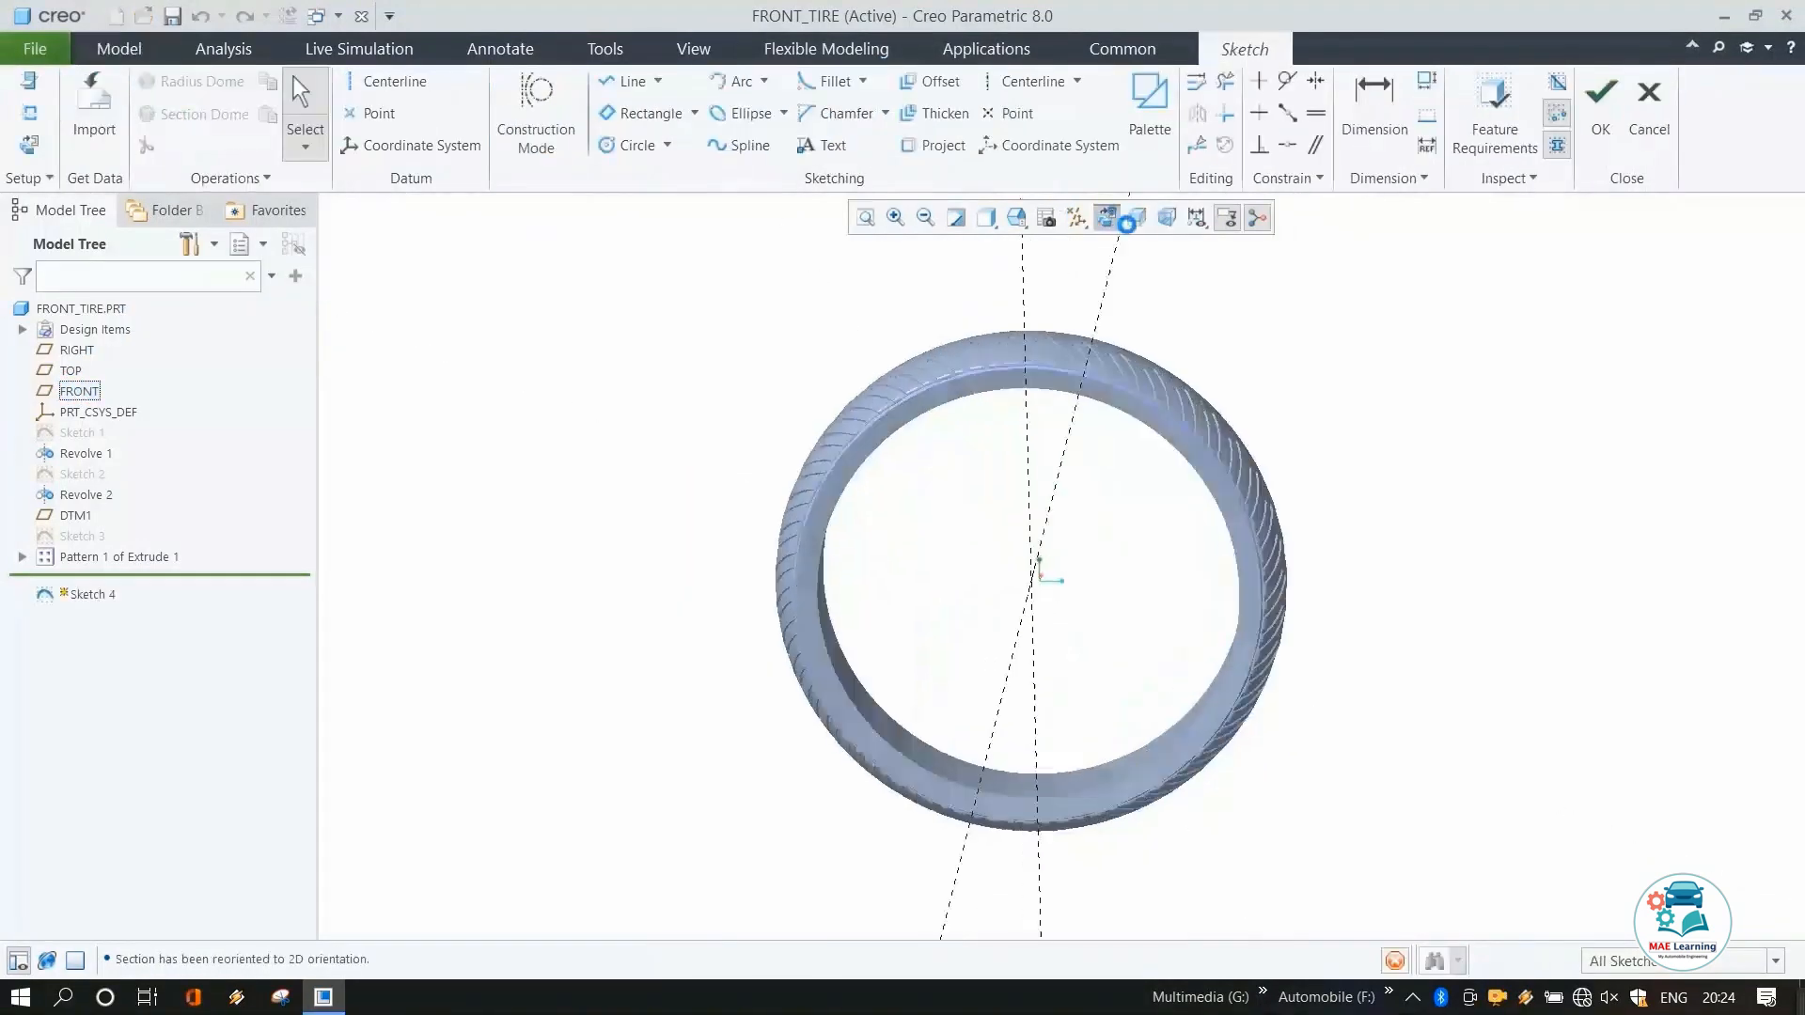
scroll(1115, 268, down, 5)
right_click(1042, 271)
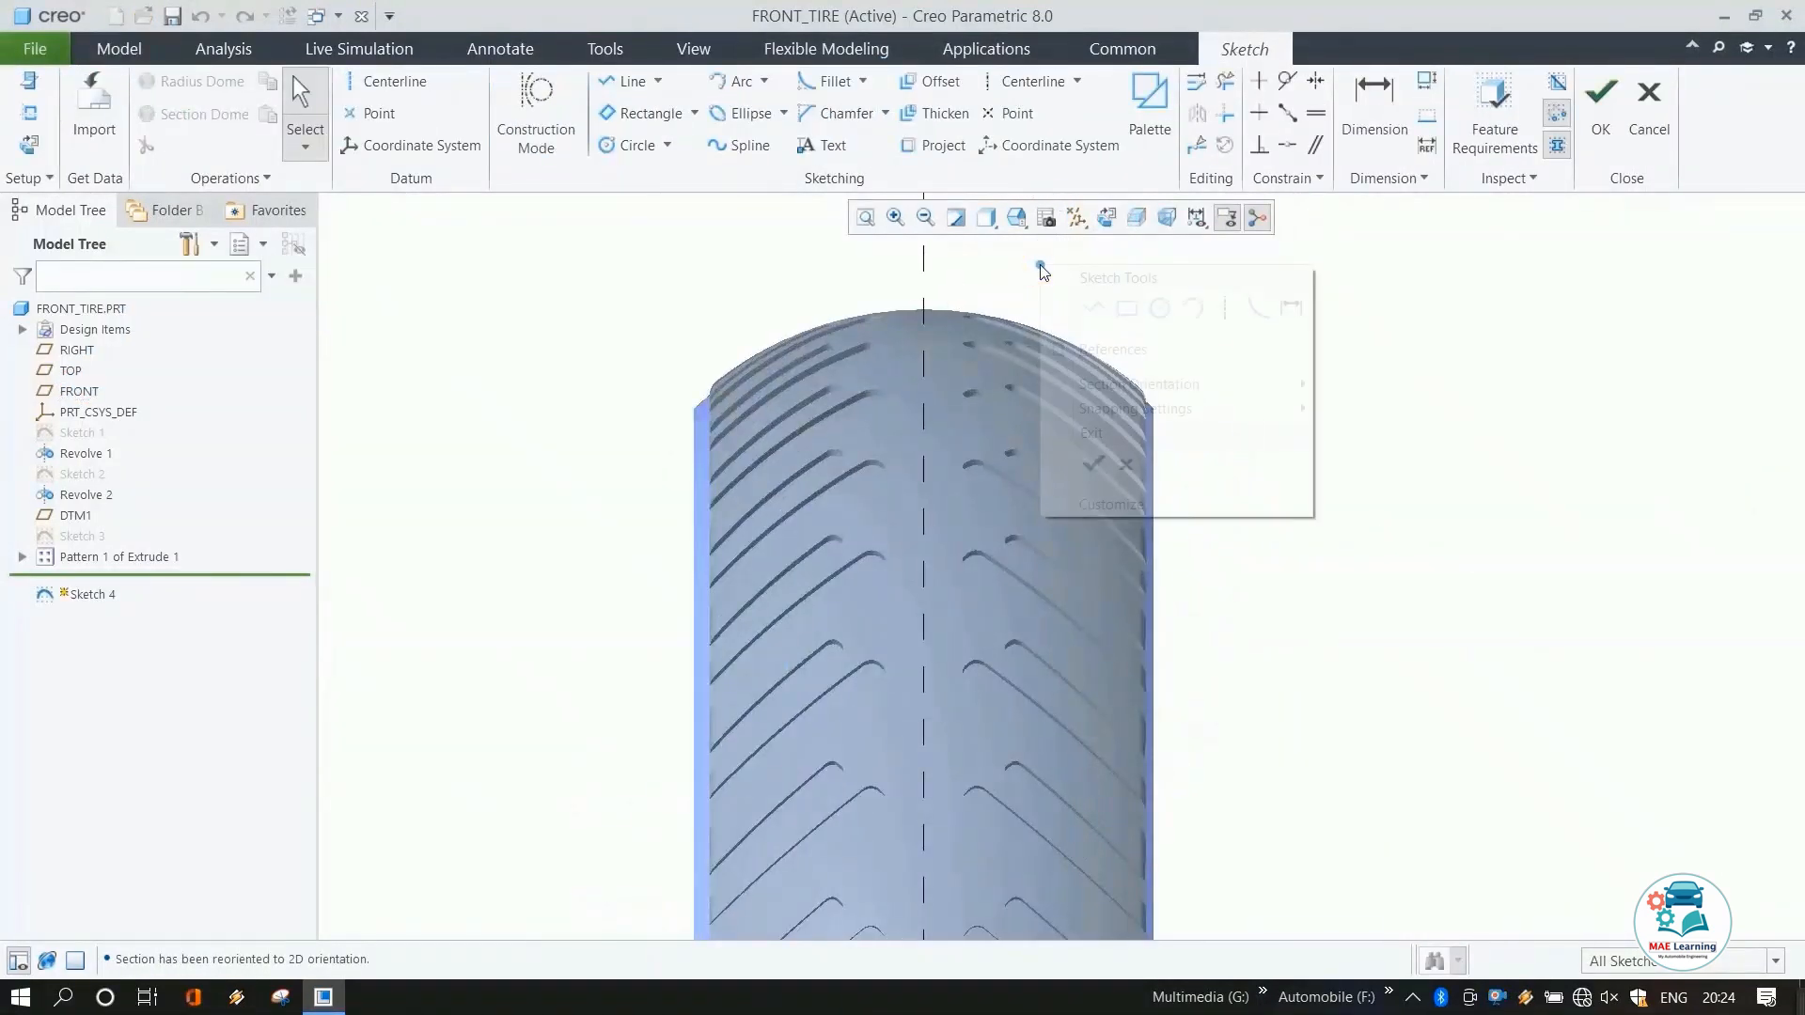
click(1109, 347)
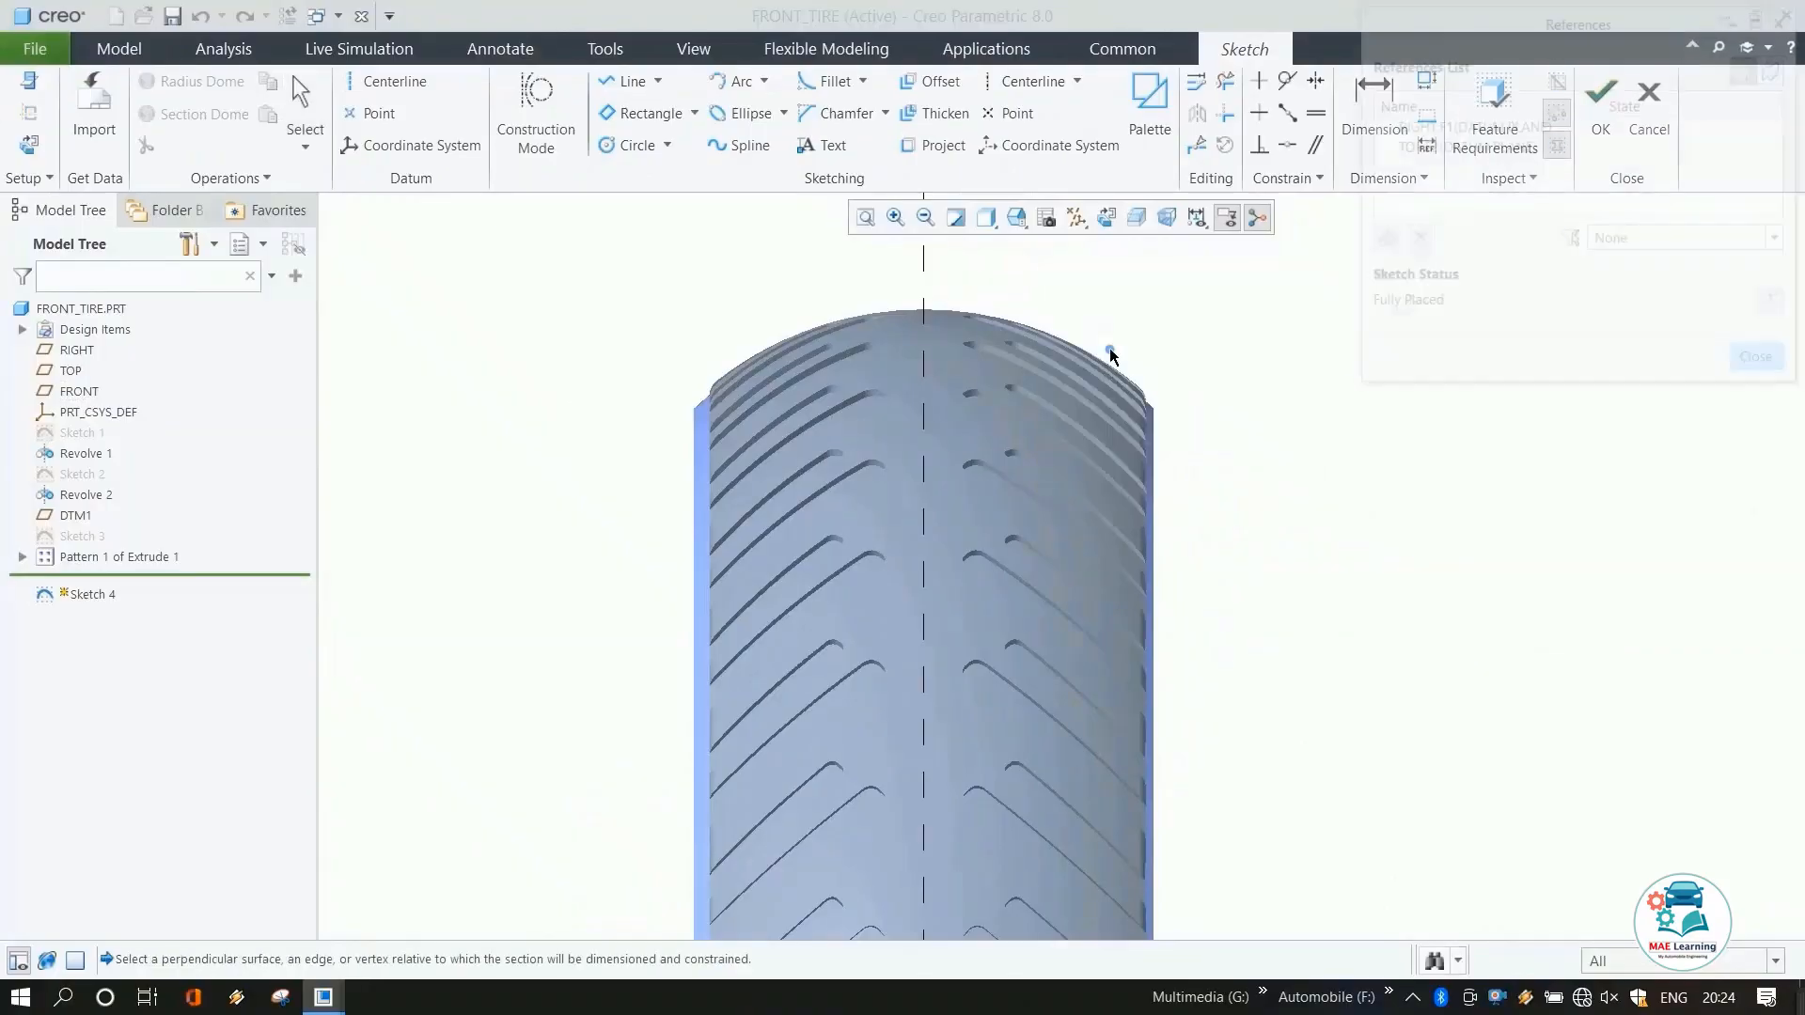
click(909, 310)
scroll(853, 266, up, 4)
Draw a horizontal centerline through the sketch origin along the wheel axis.
click(425, 83)
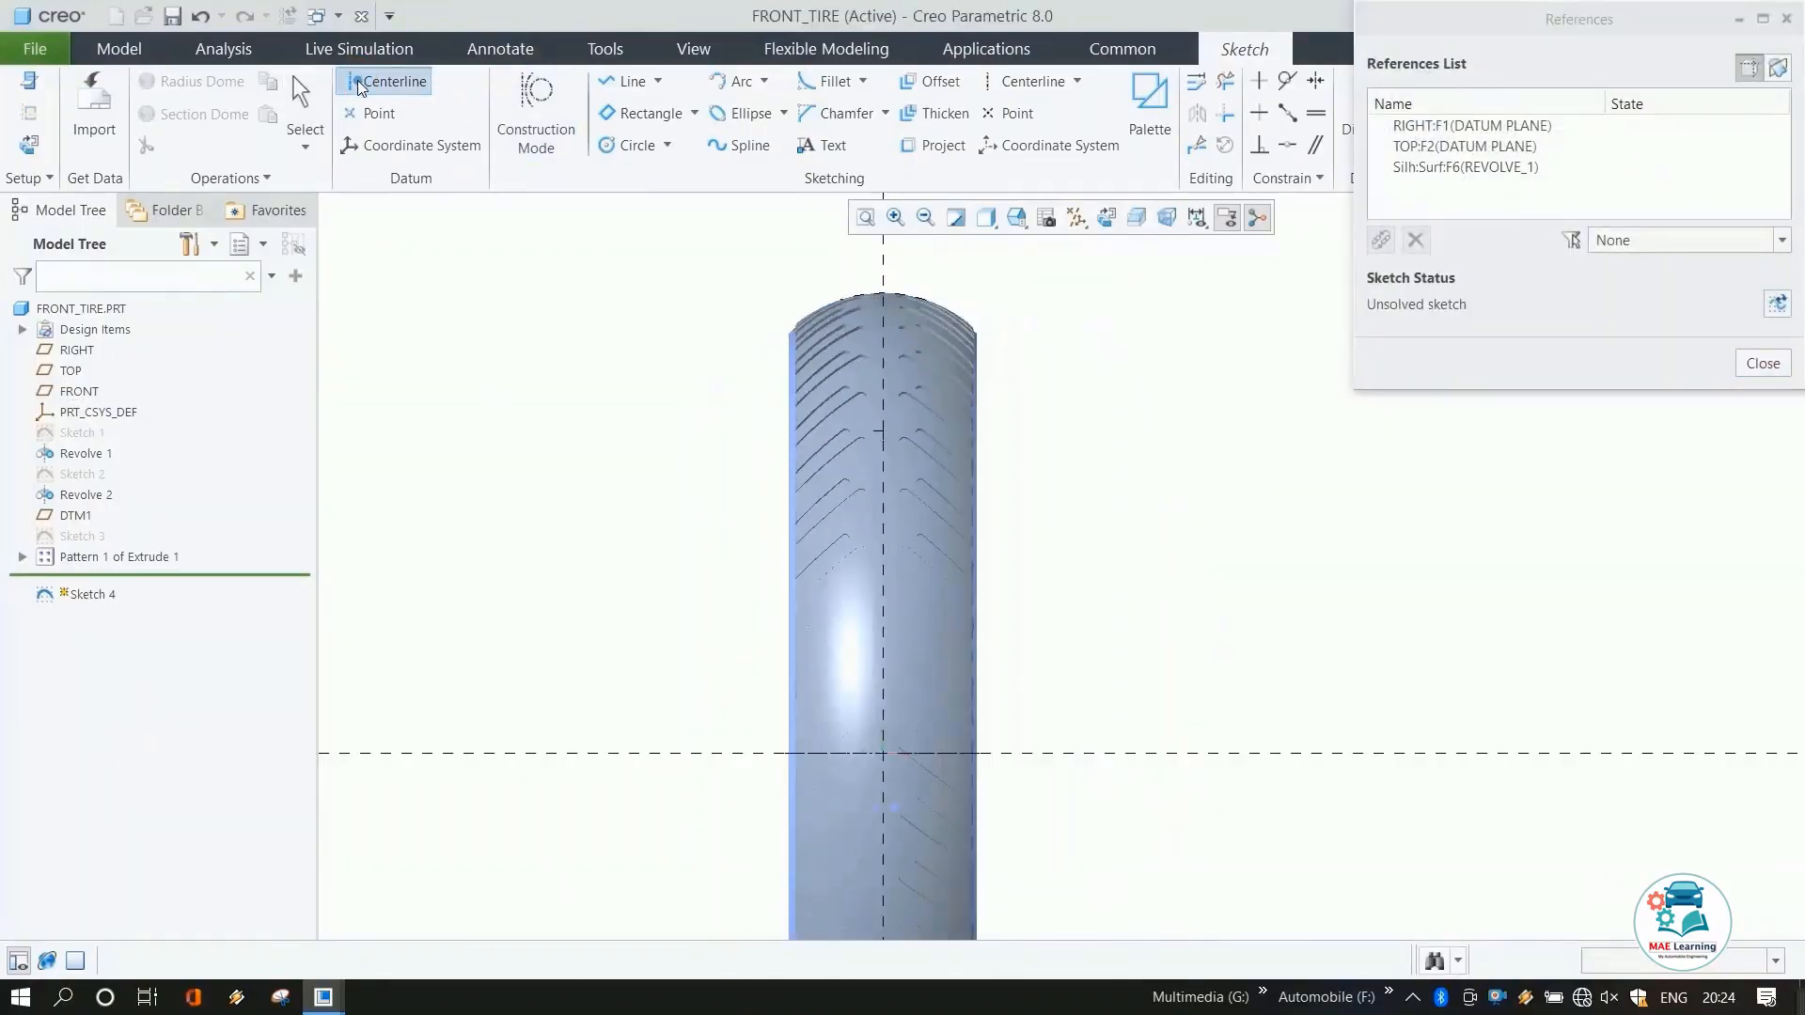
click(890, 754)
click(714, 754)
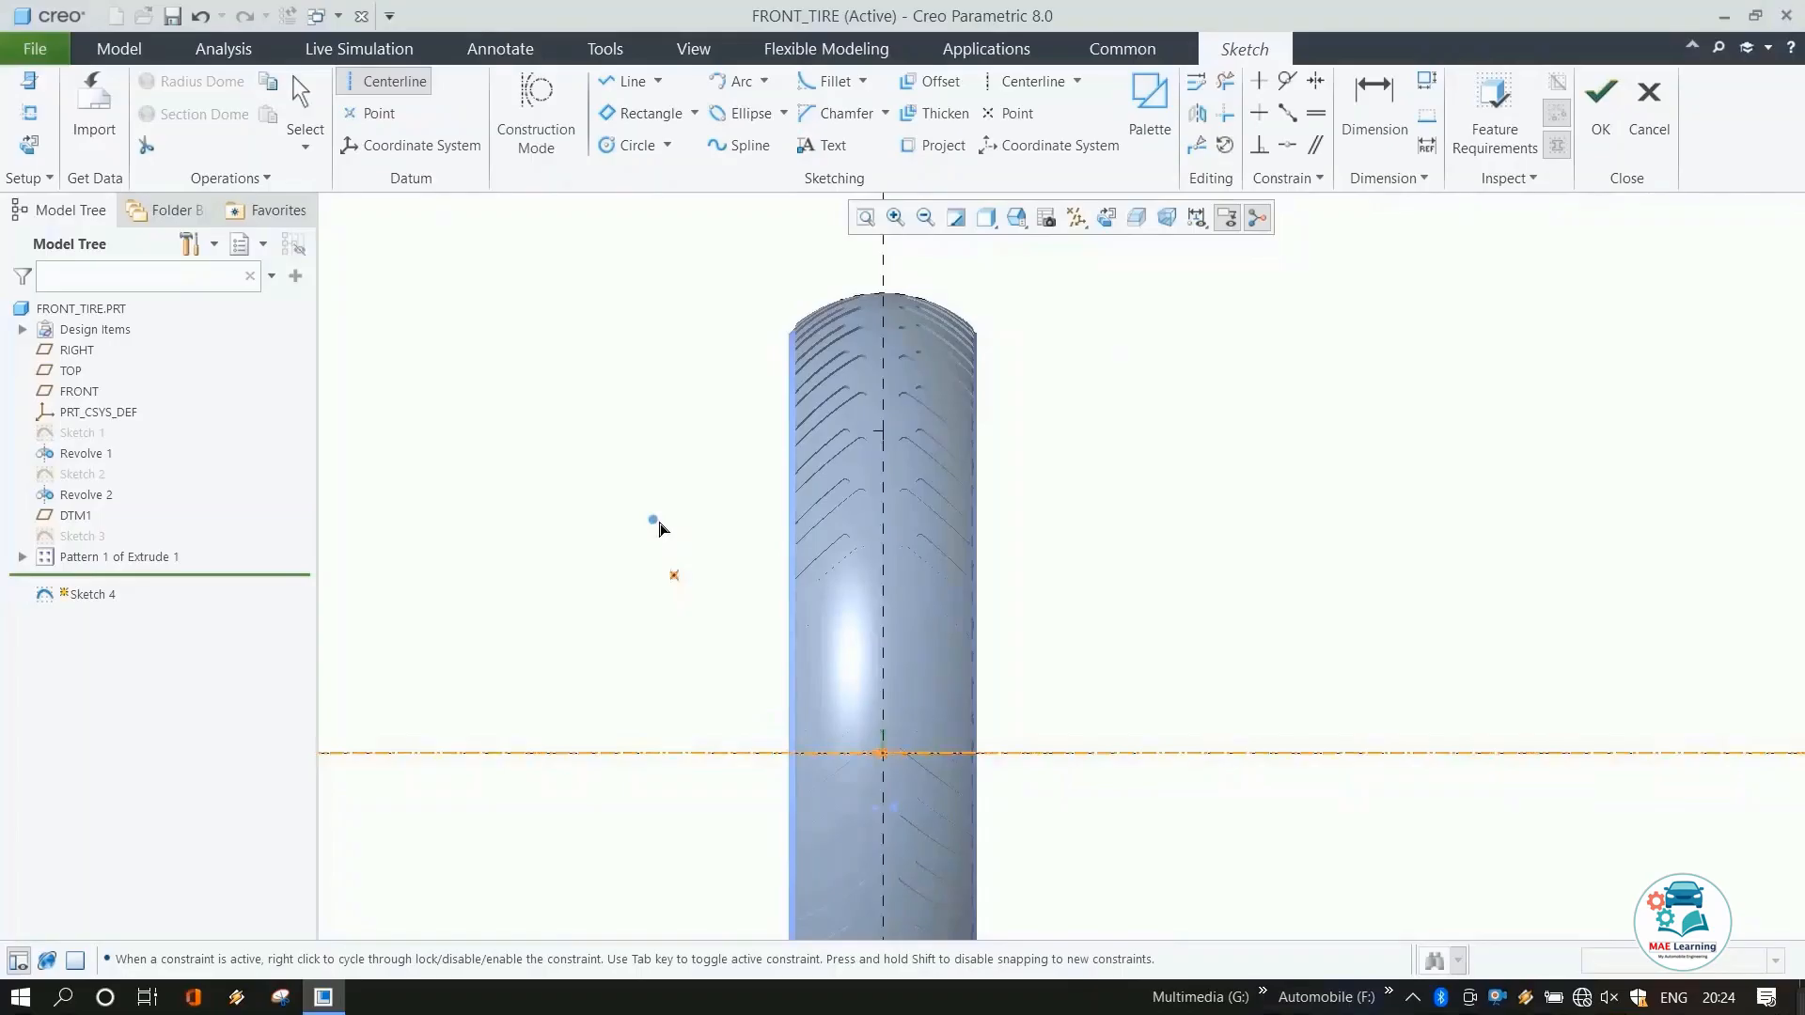
middle_click(655, 469)
scroll(794, 344, down, 5)
scroll(949, 432, up, 4)
scroll(1004, 340, down, 6)
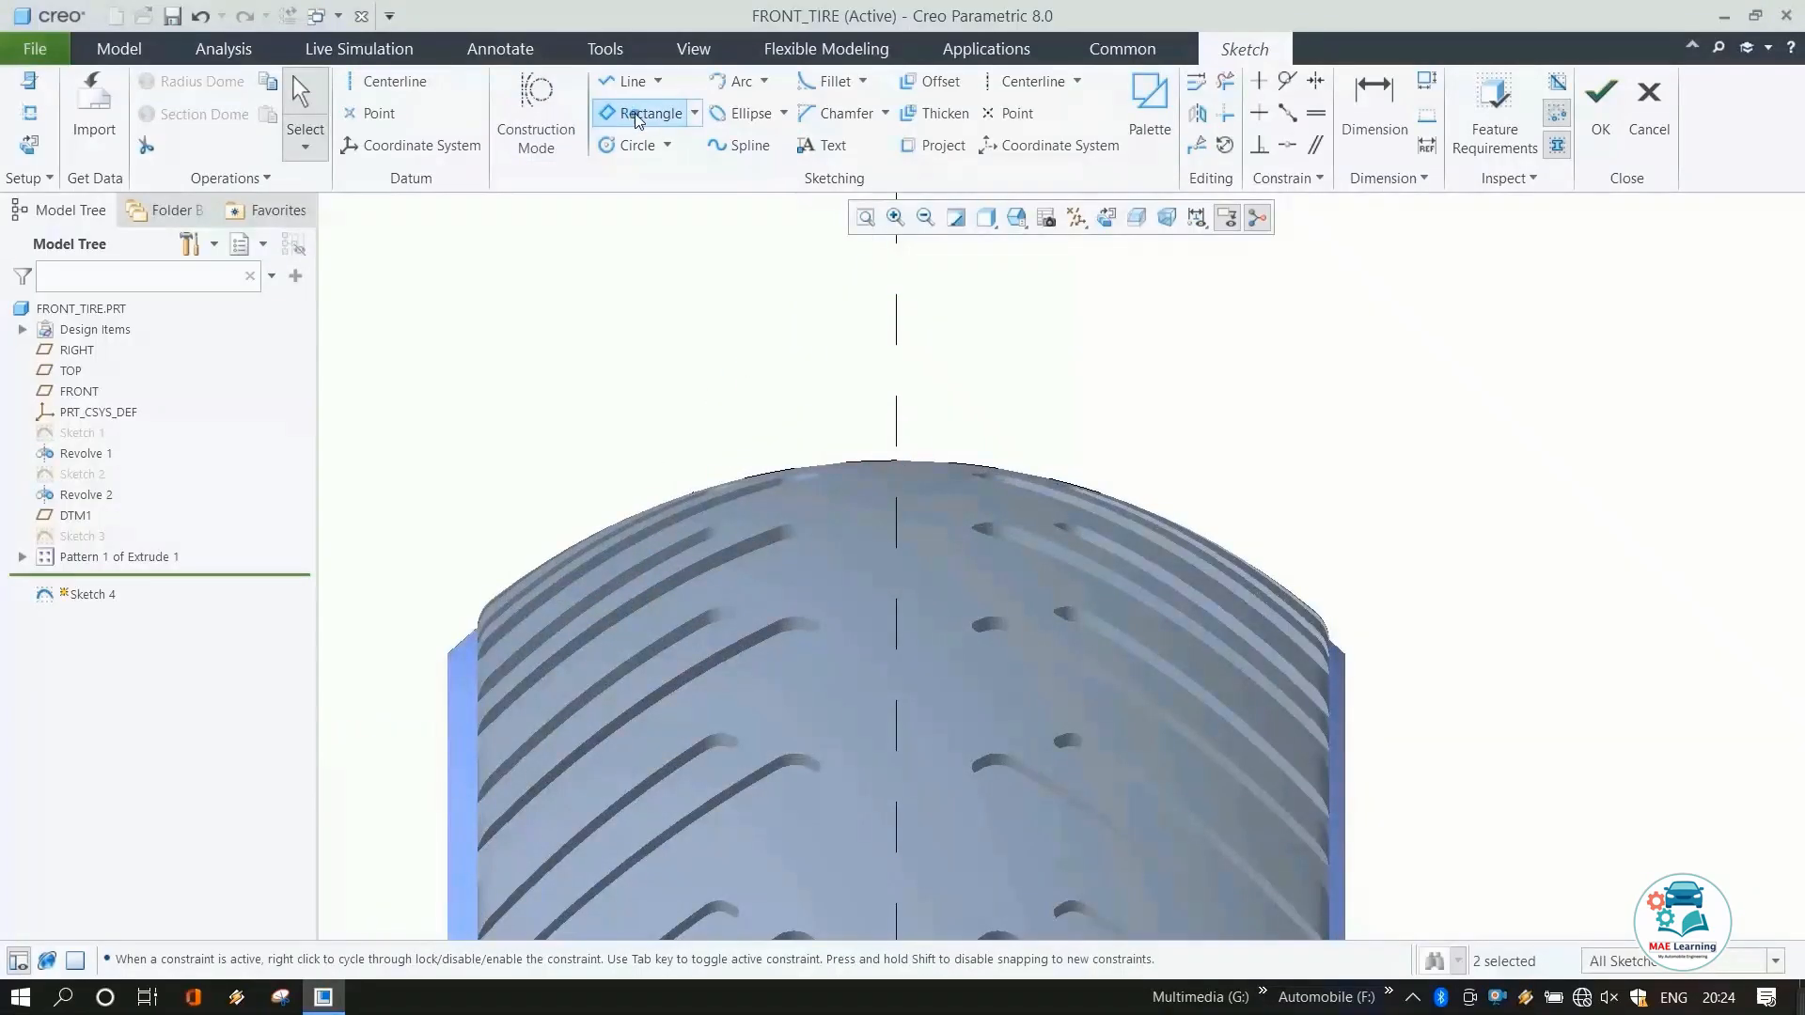
Draw a center rectangle on the vertical reference at the top of the tire crown, about 17 by 7.
click(695, 113)
click(679, 189)
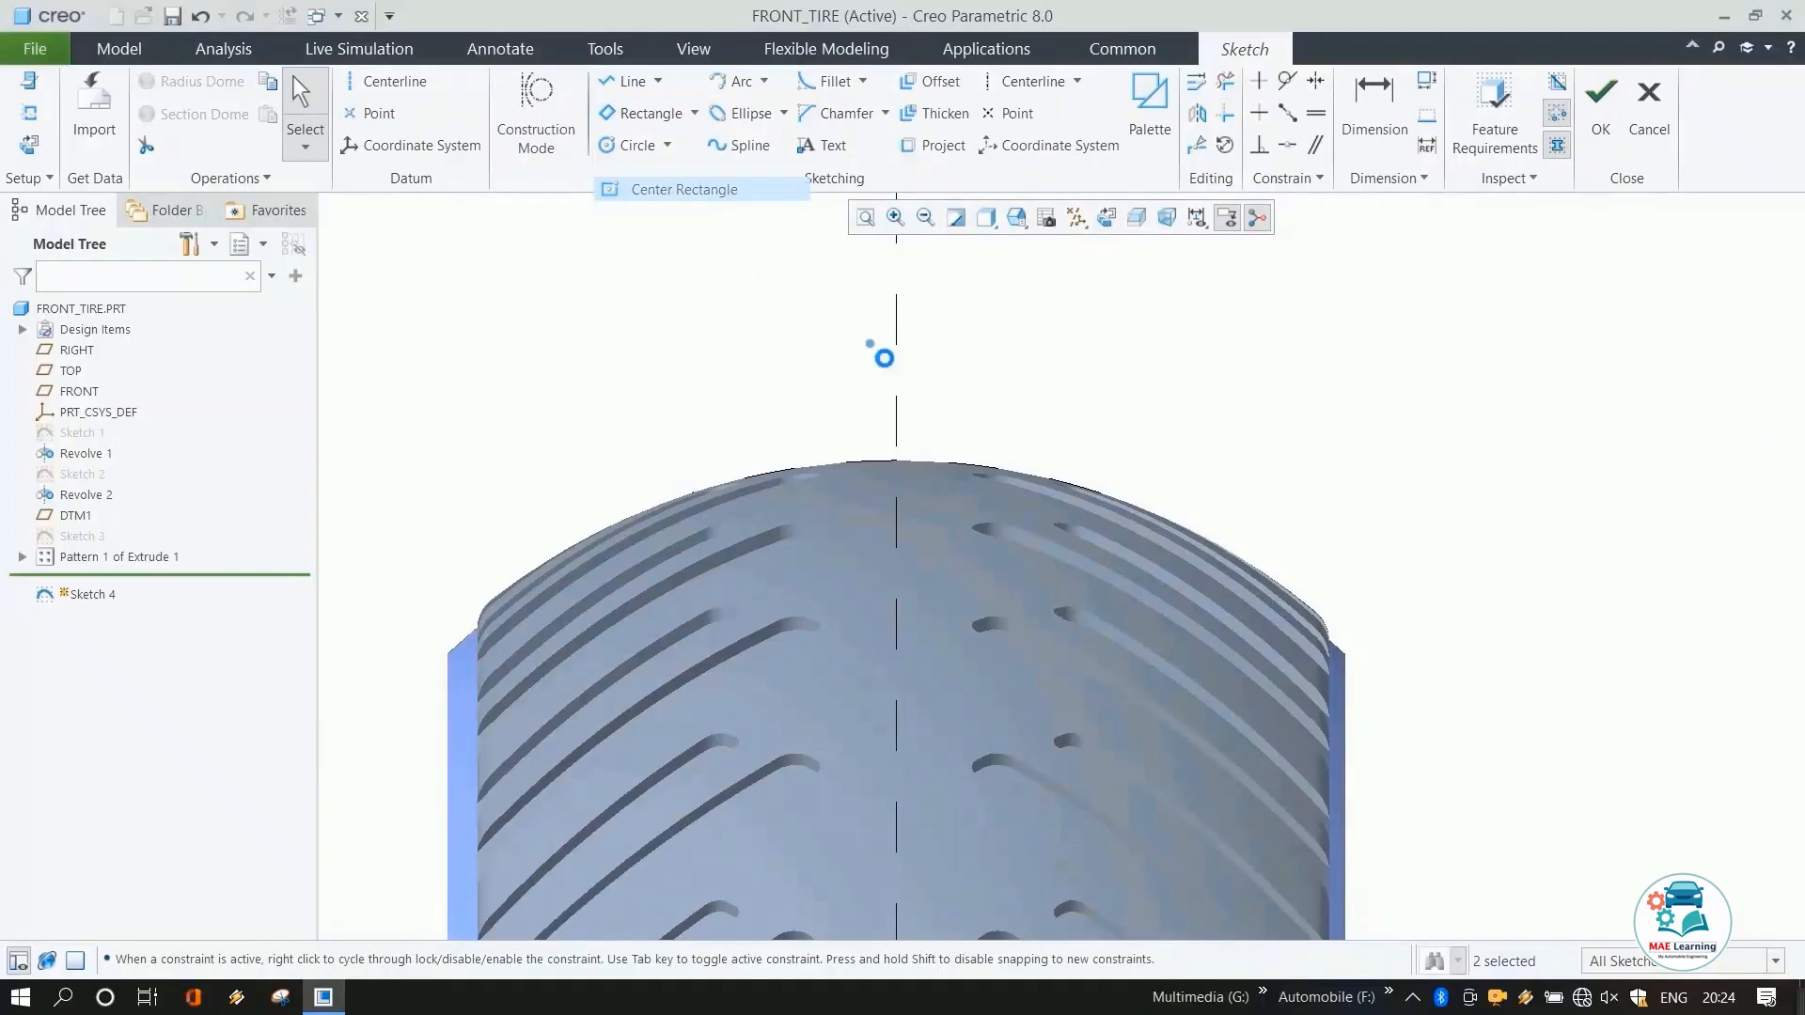
click(895, 461)
click(930, 429)
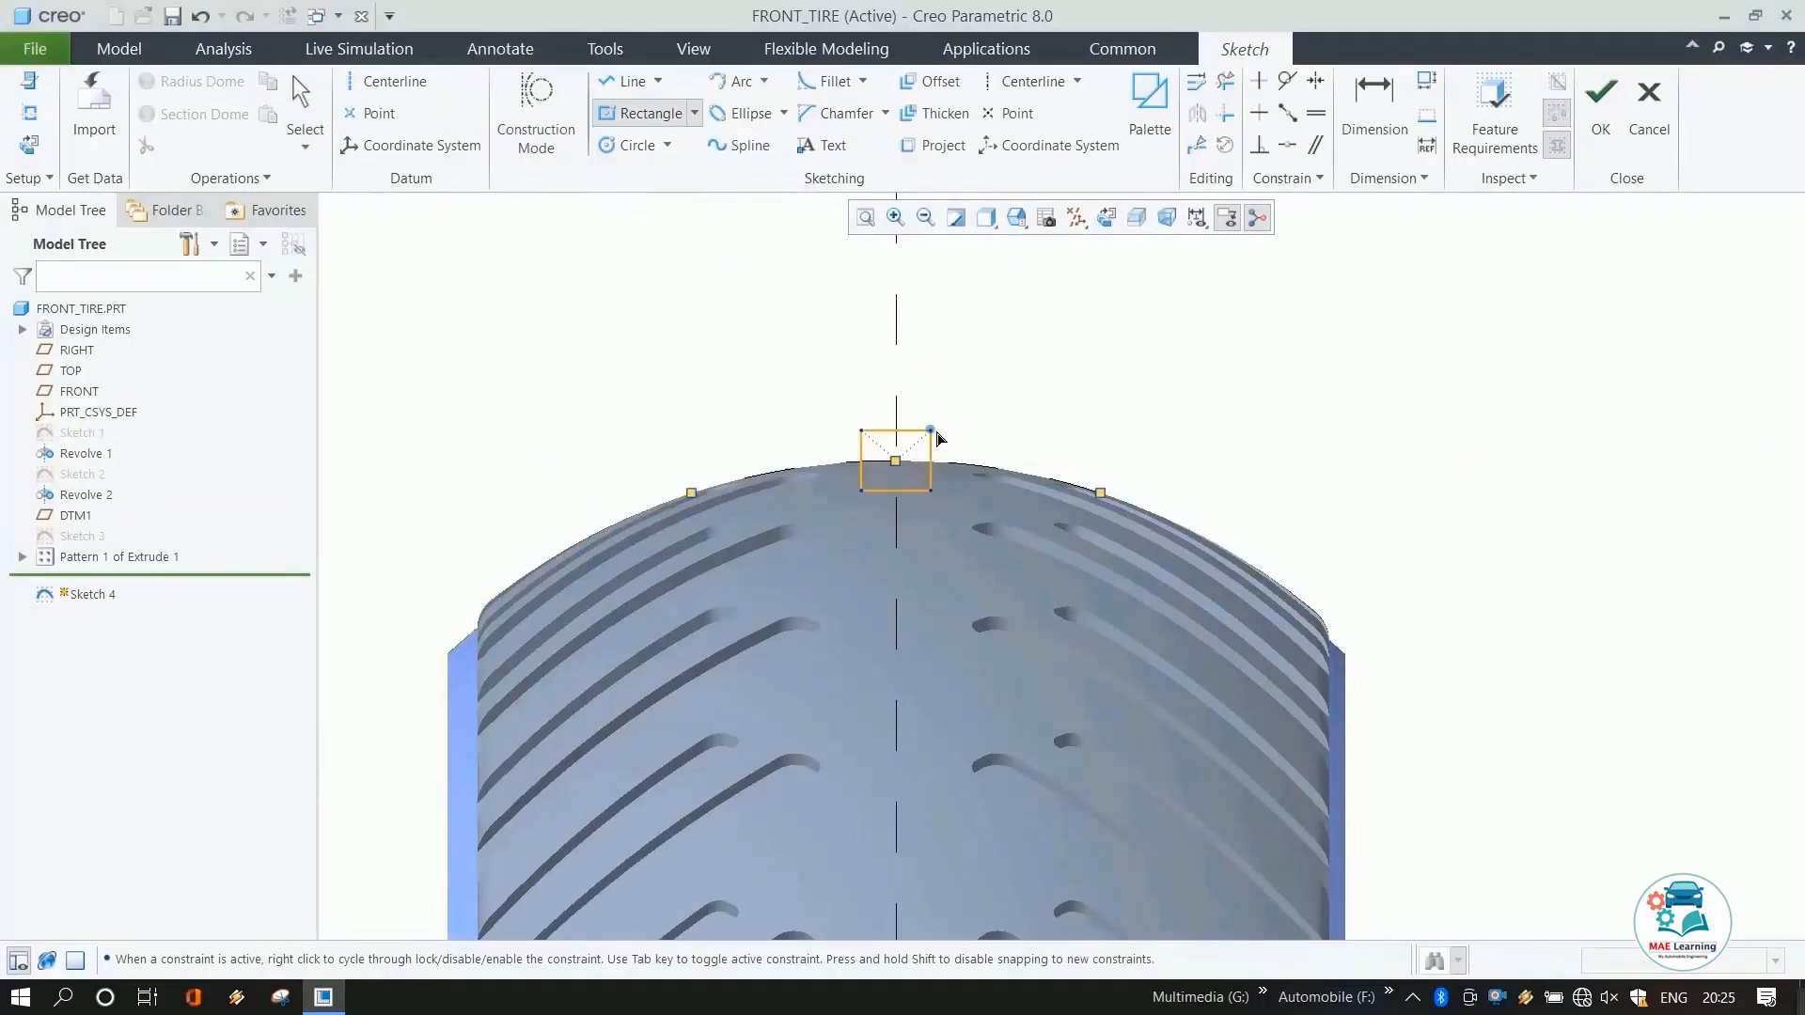
click(945, 443)
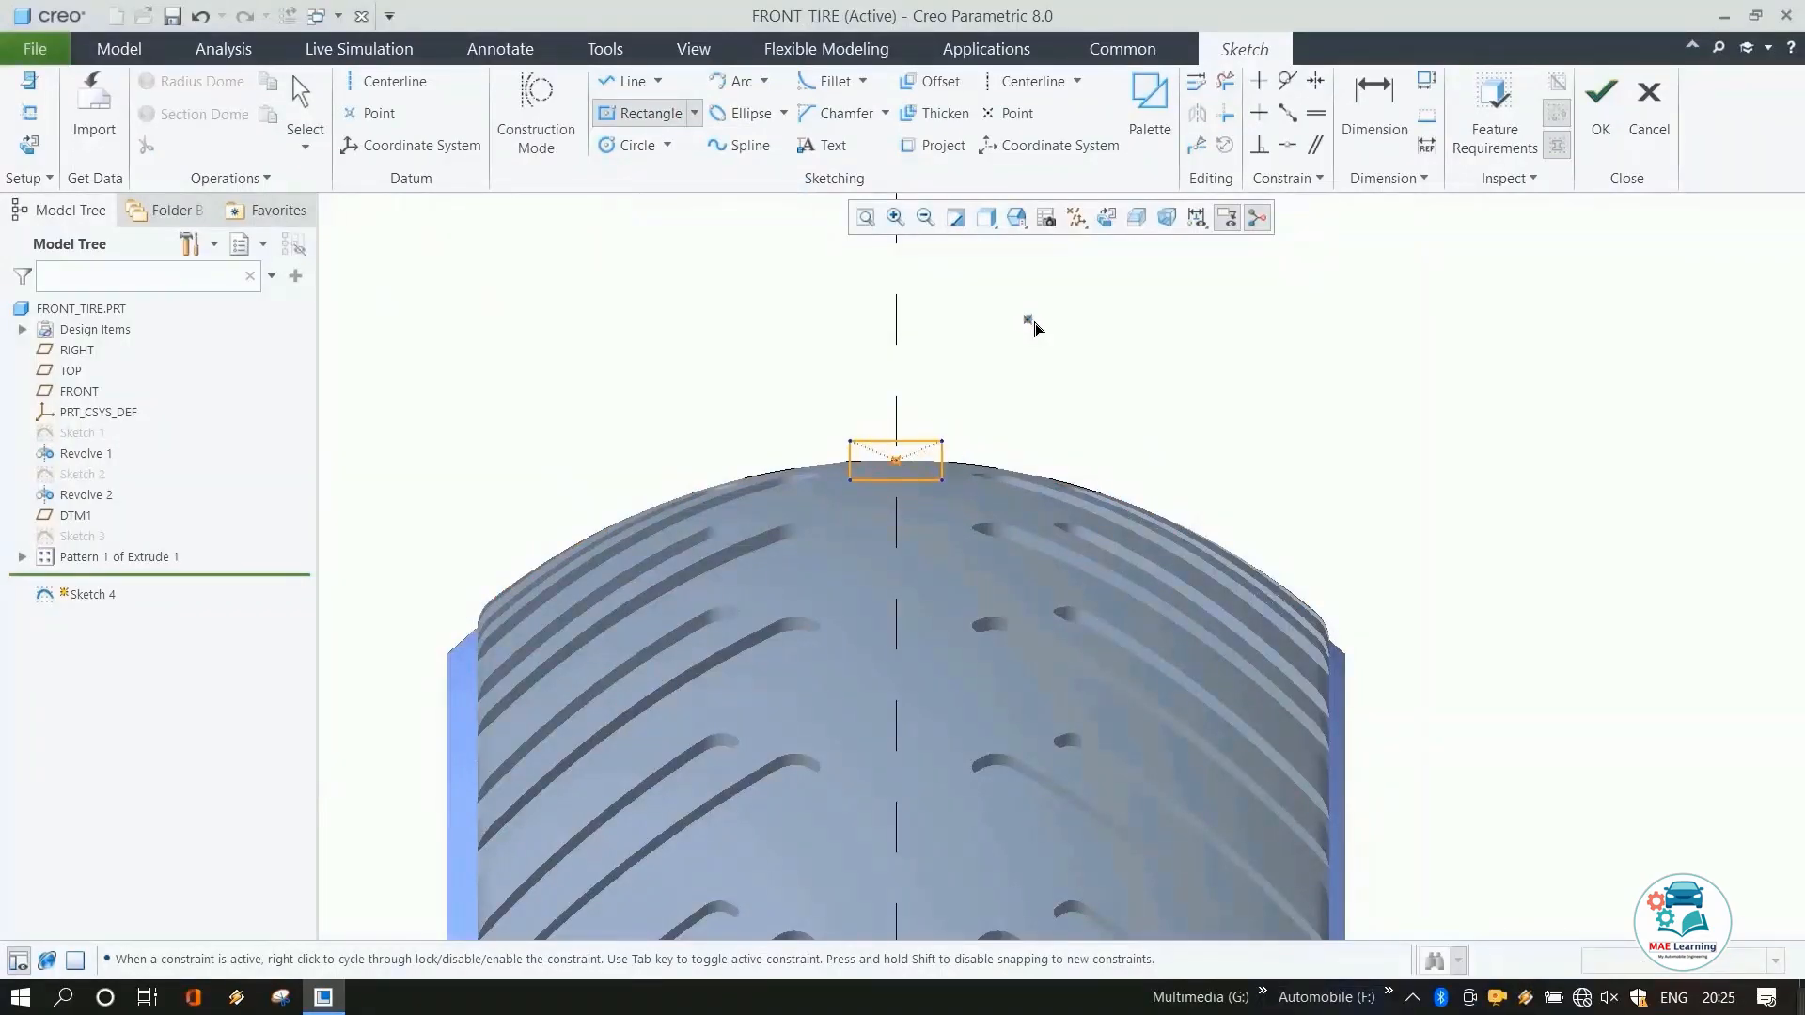
middle_click(1023, 339)
Set the rectangle's height to 6 and its width to 15.
scroll(1023, 341, up, 2)
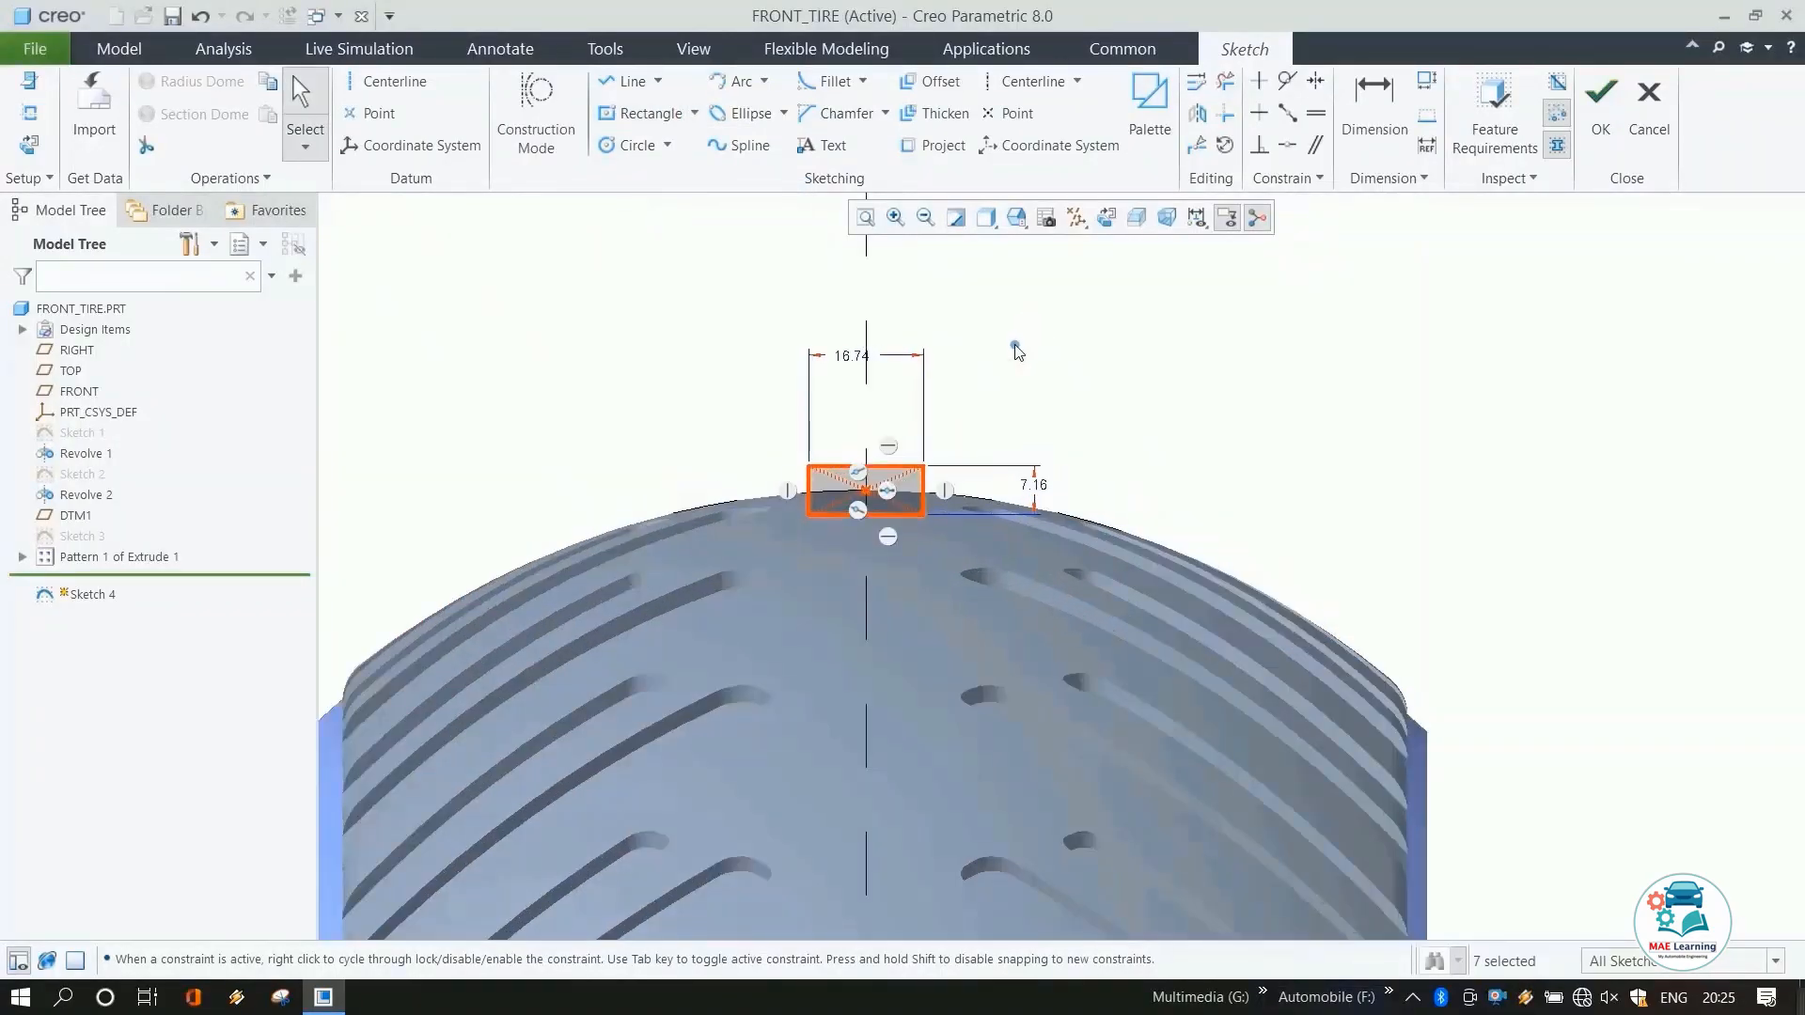
double_click(1036, 484)
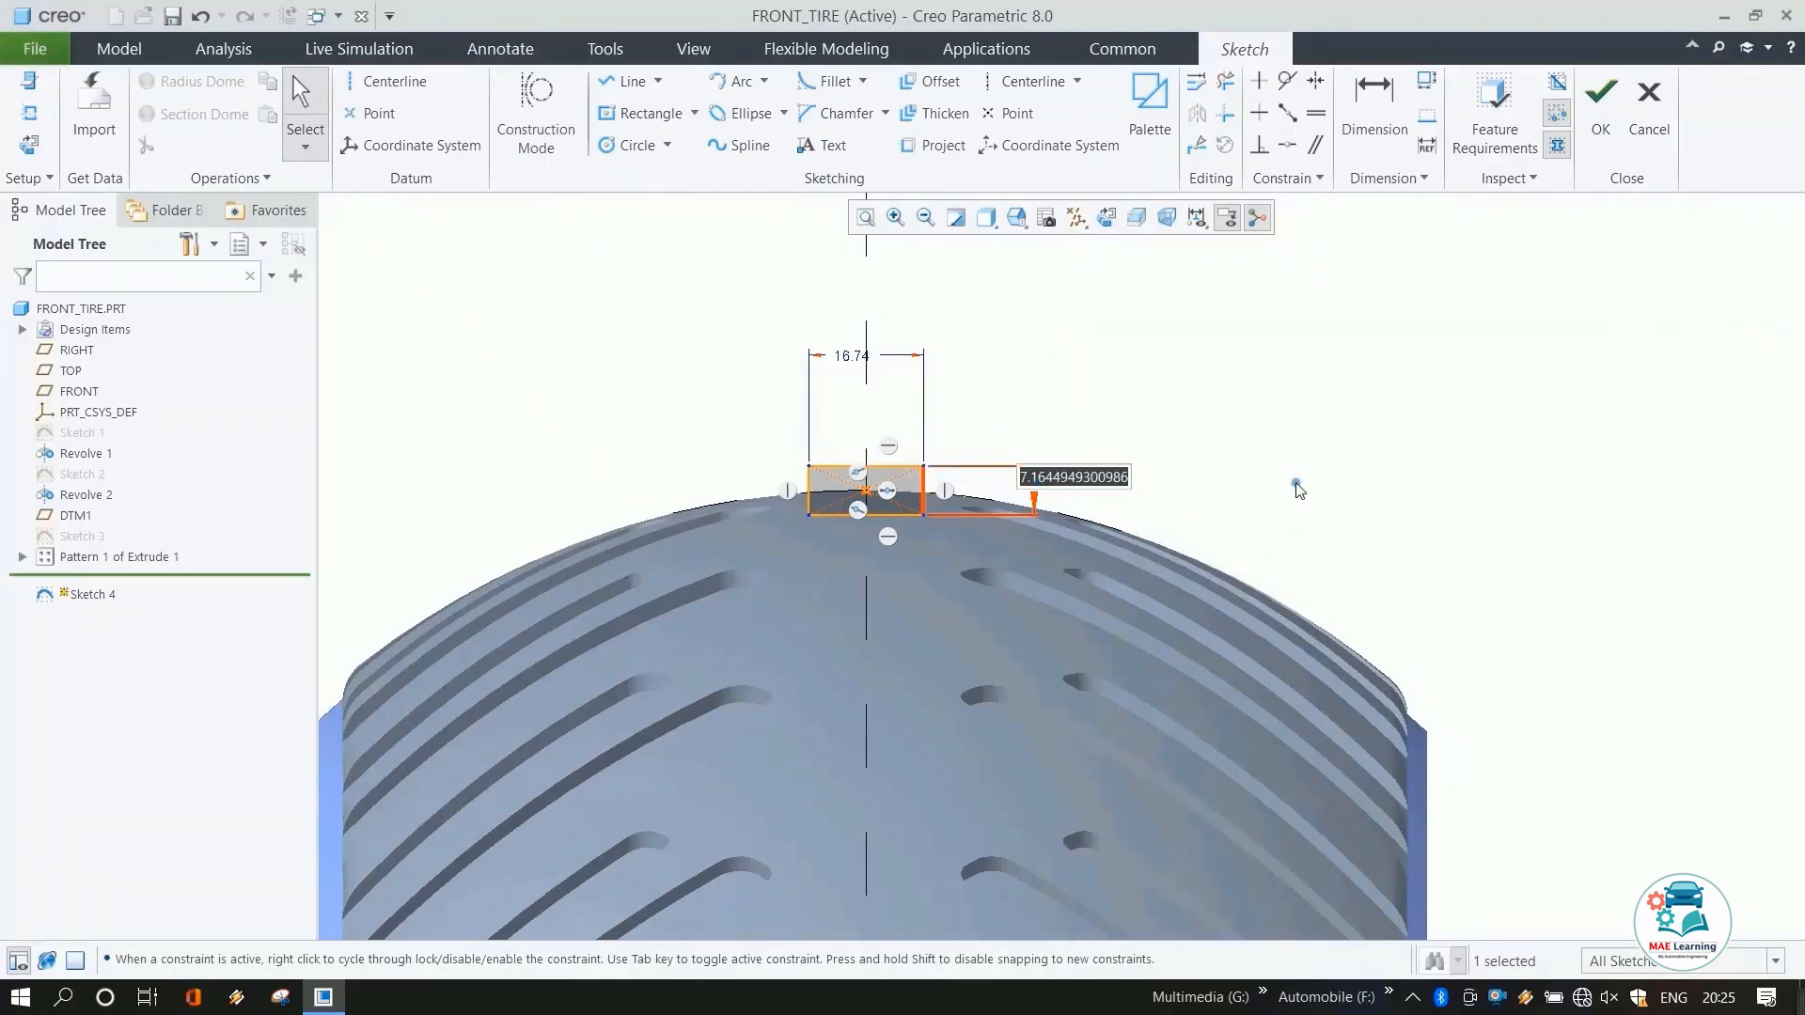
text(4)
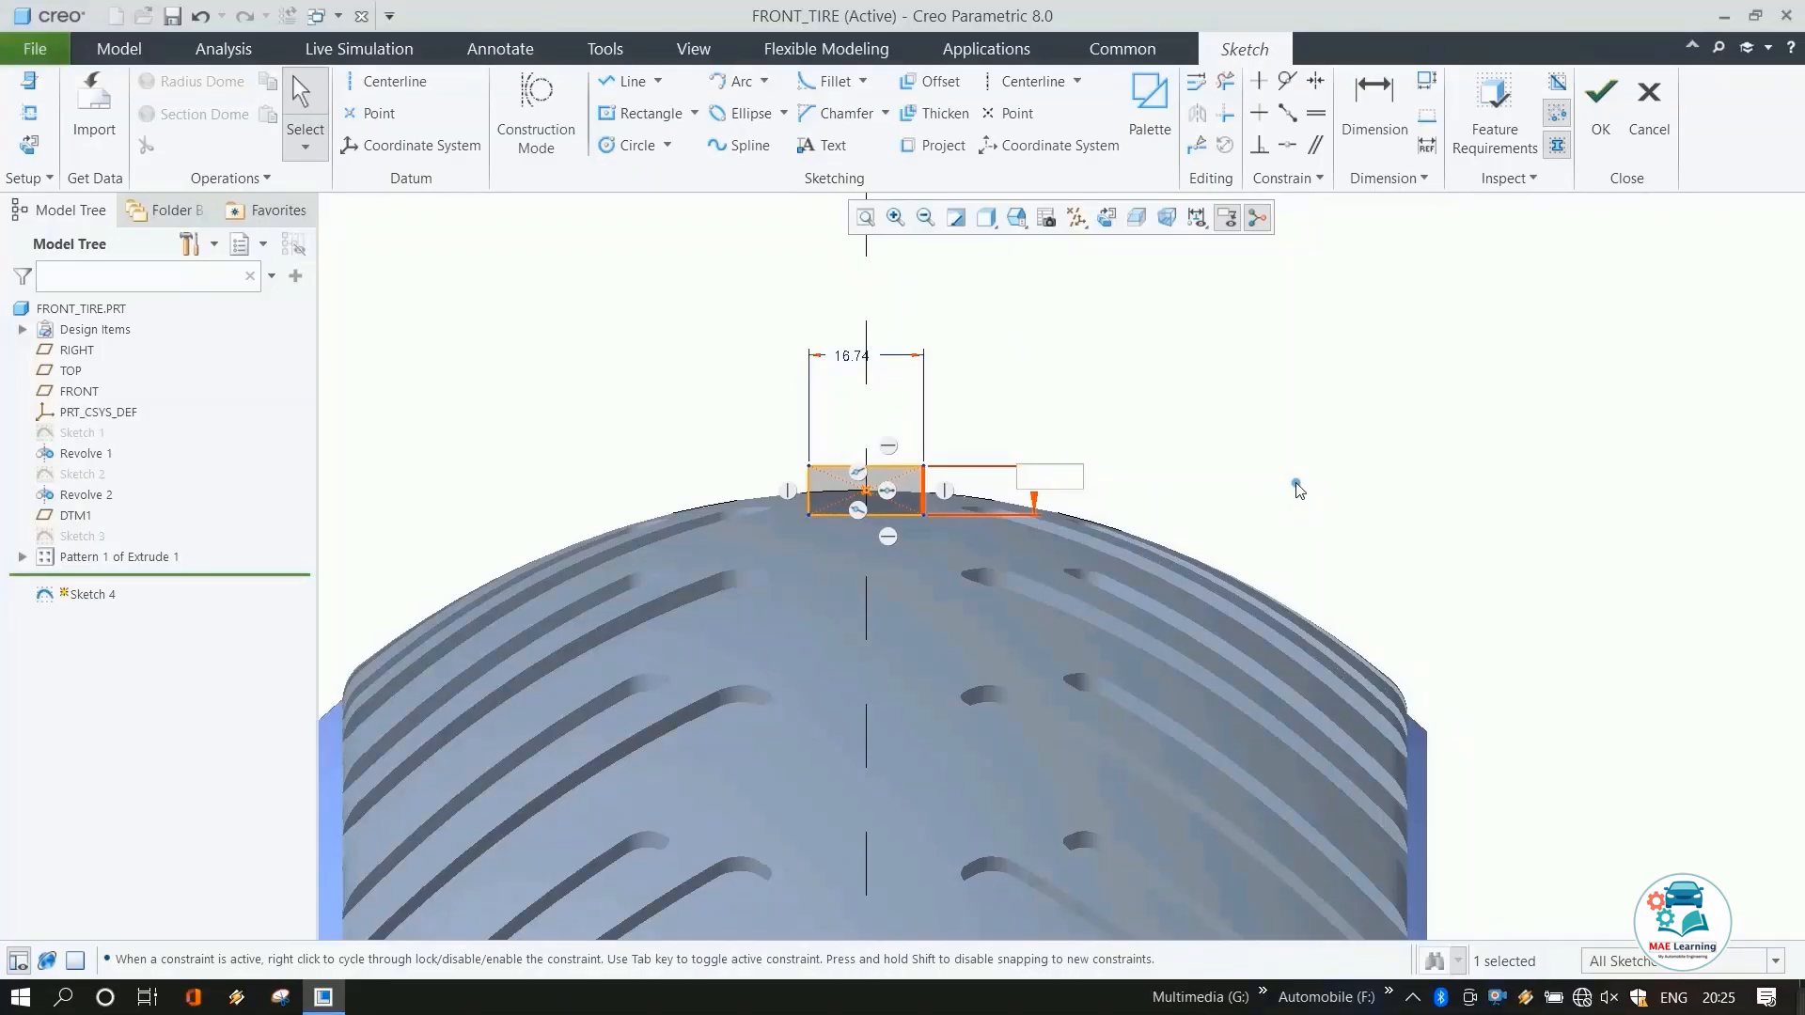
text(6)
key(Return)
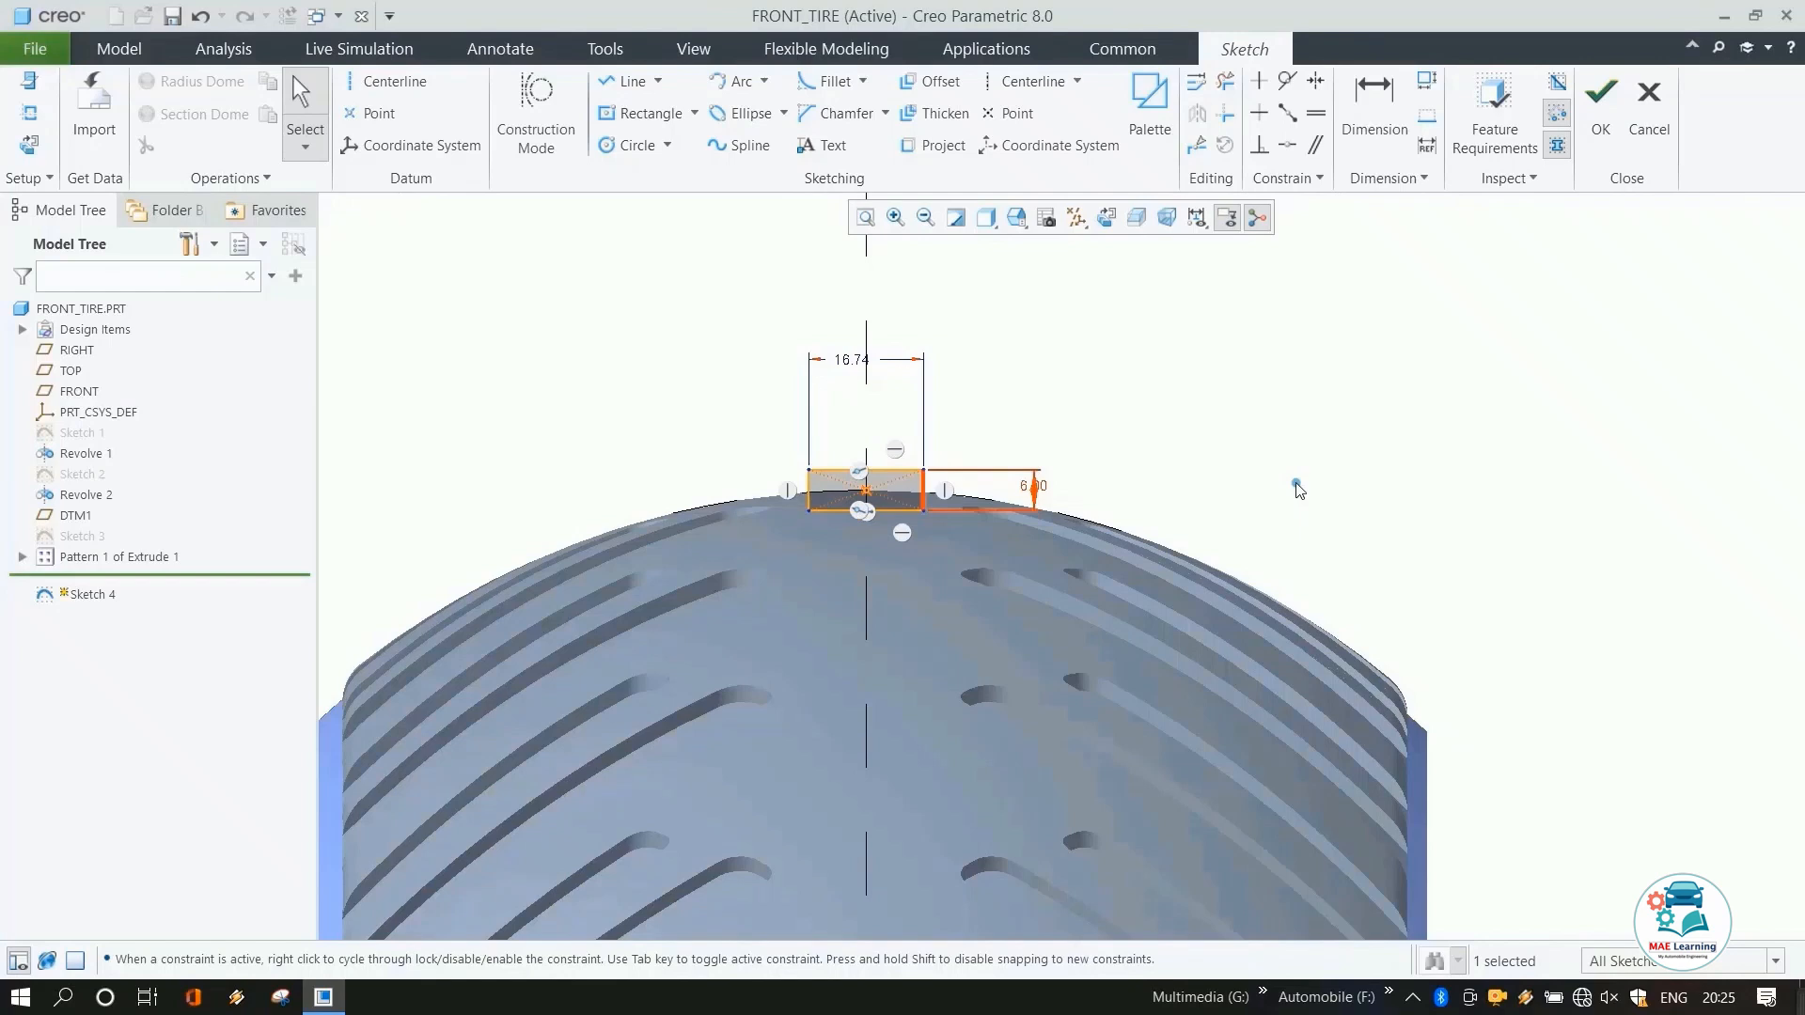
scroll(782, 462, down, 4)
scroll(679, 366, up, 1)
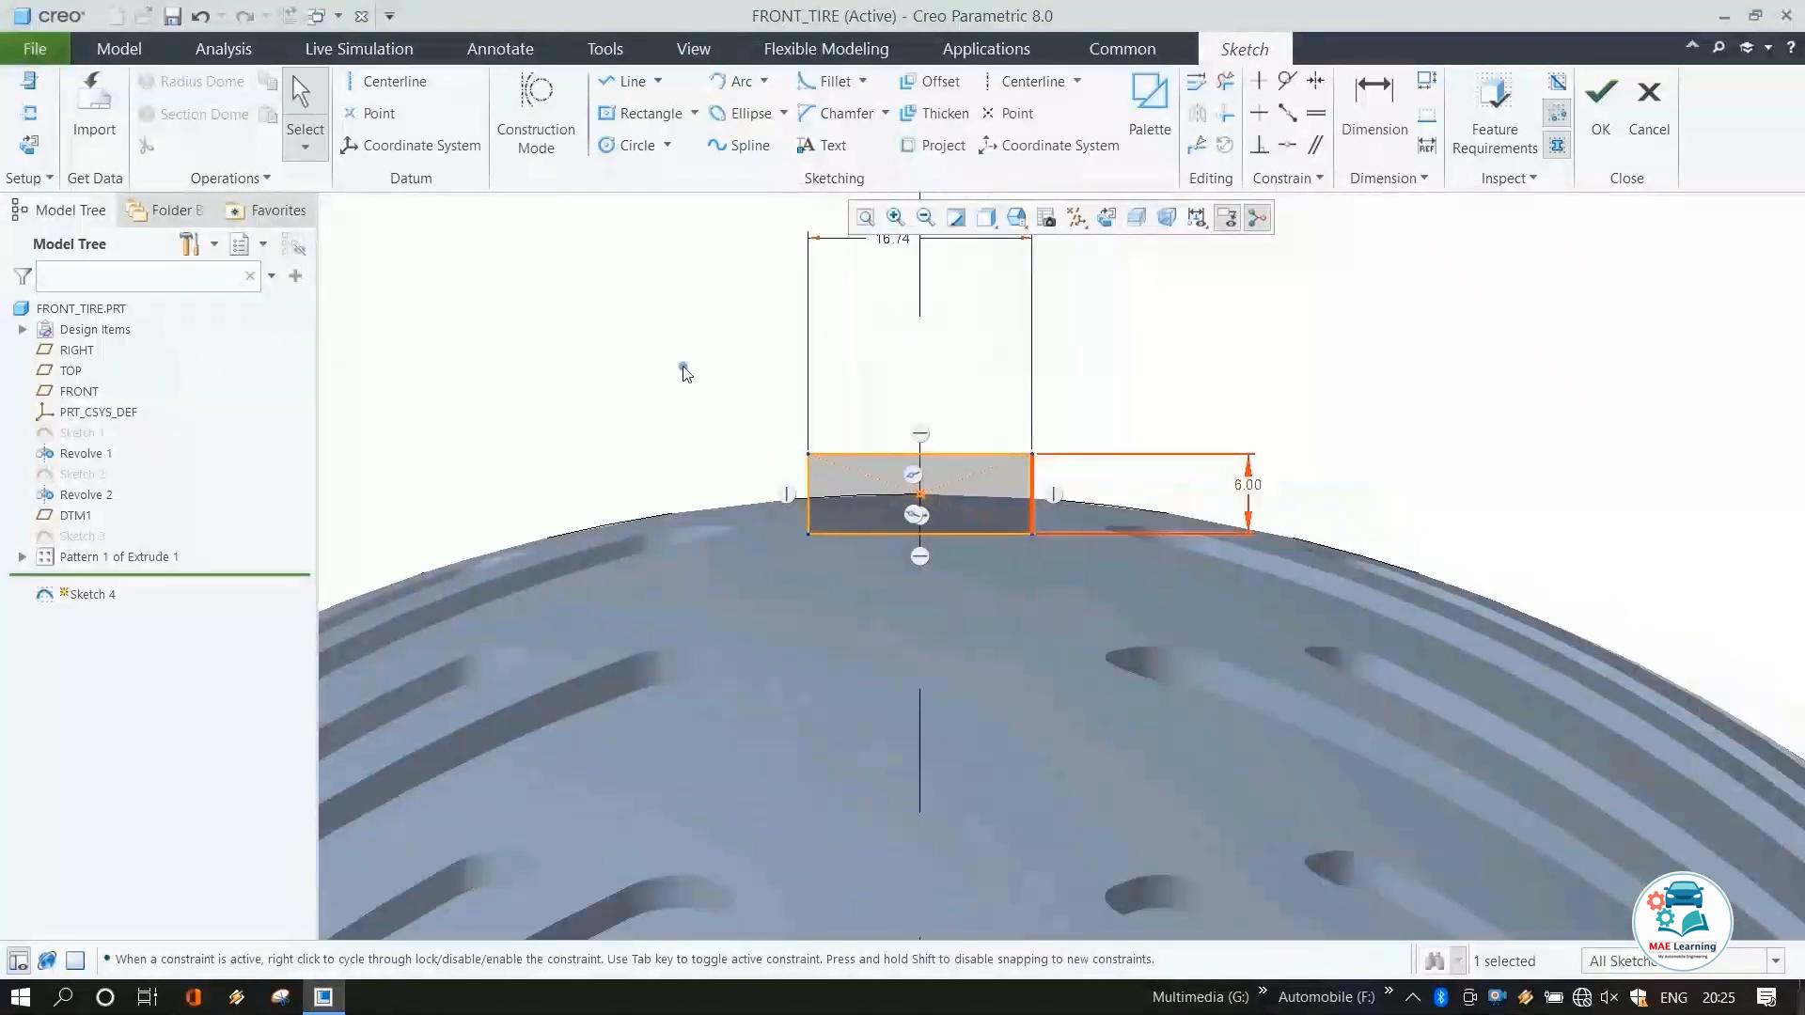
scroll(790, 358, up, 2)
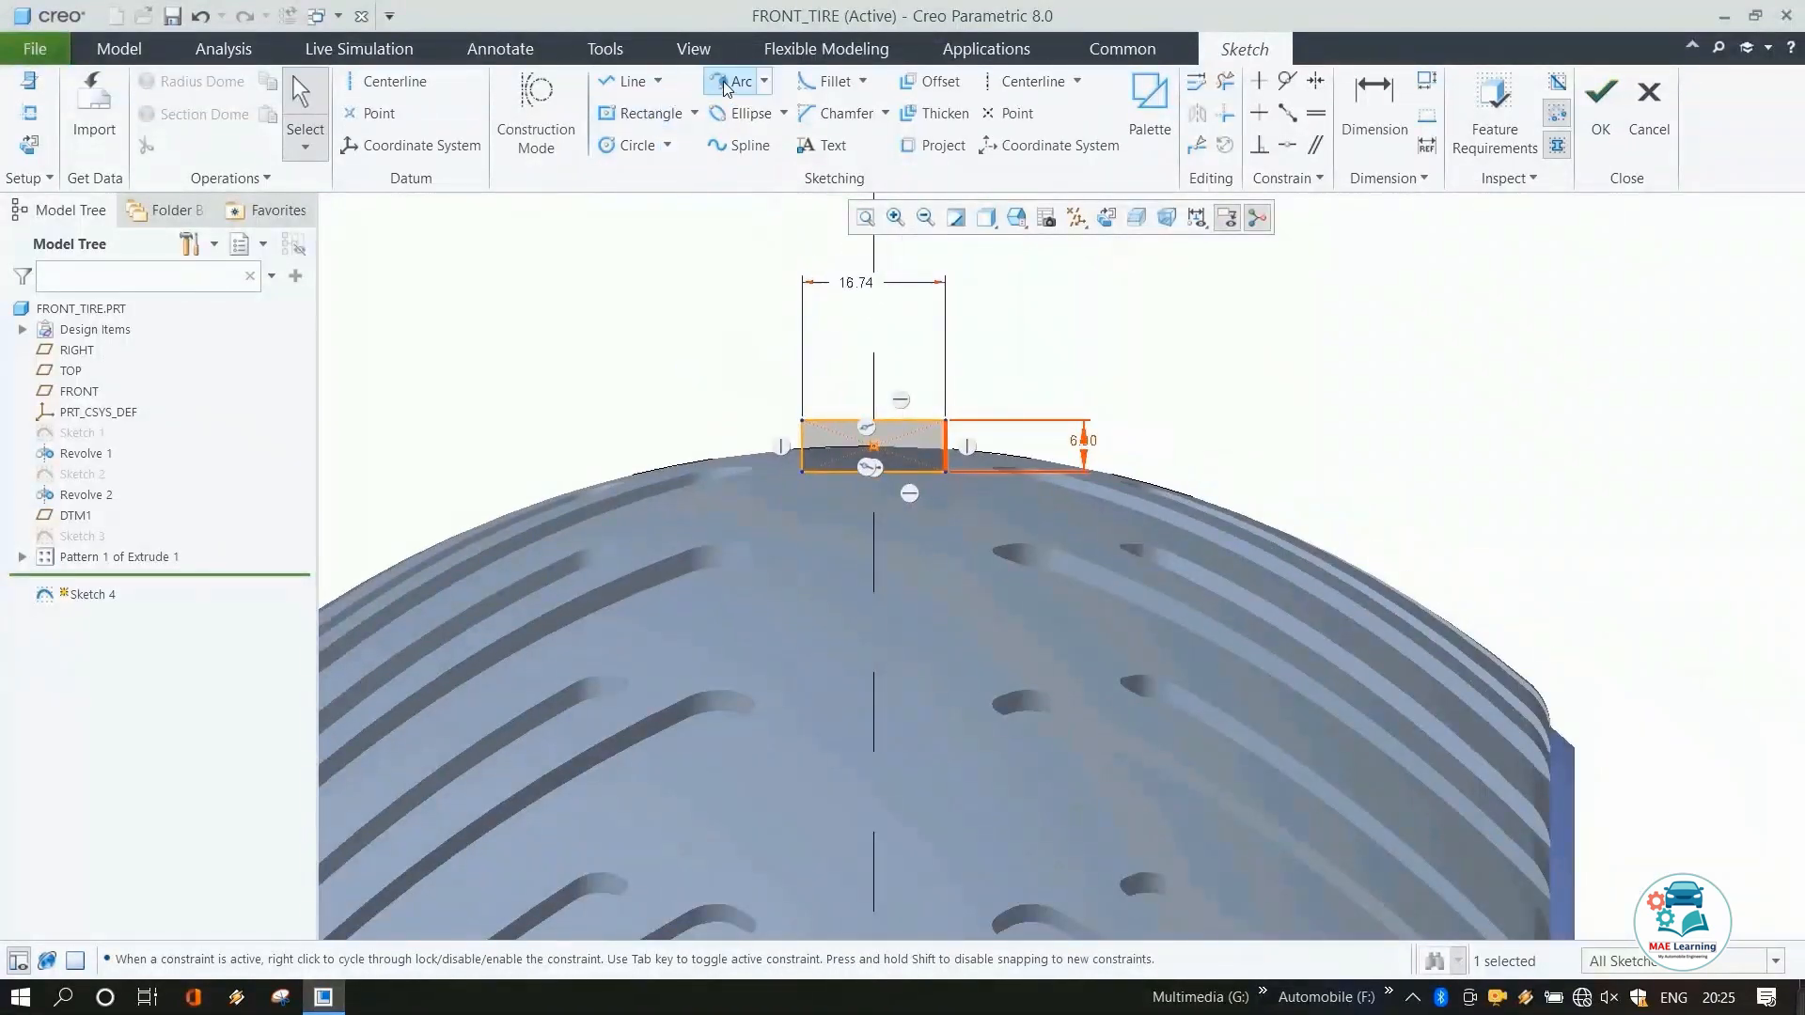
double_click(855, 282)
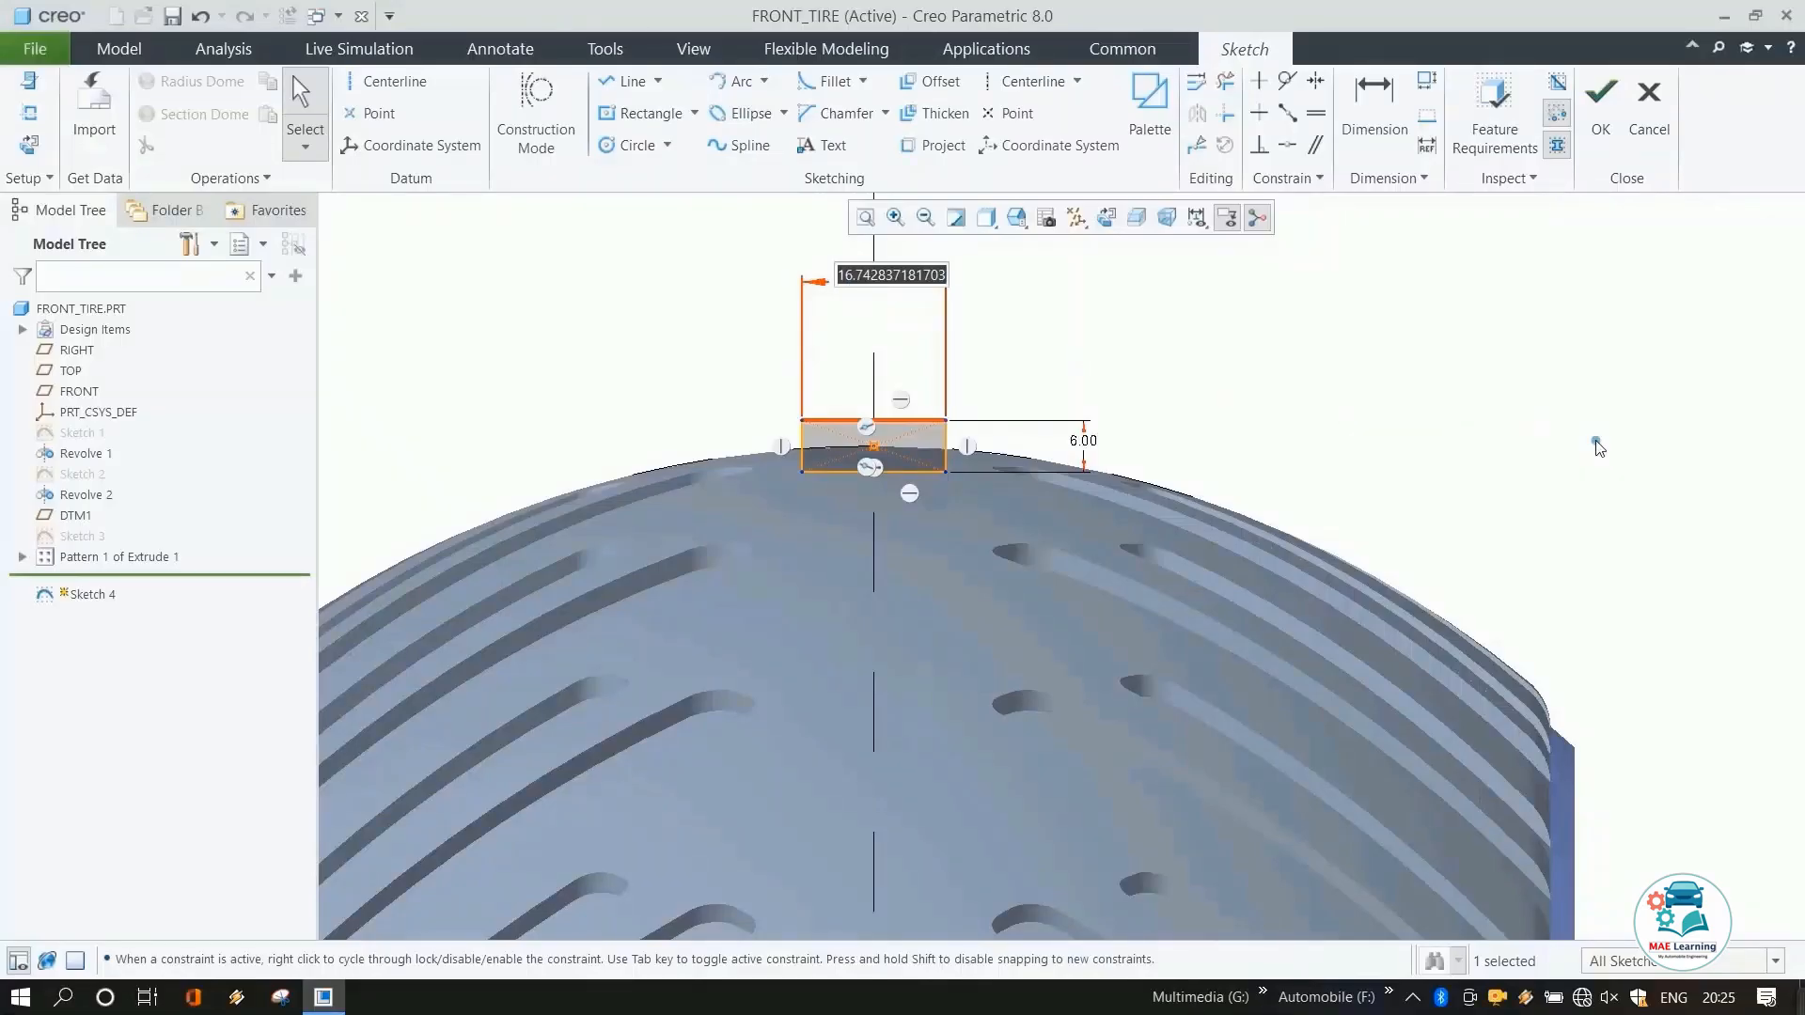
text(15)
key(Return)
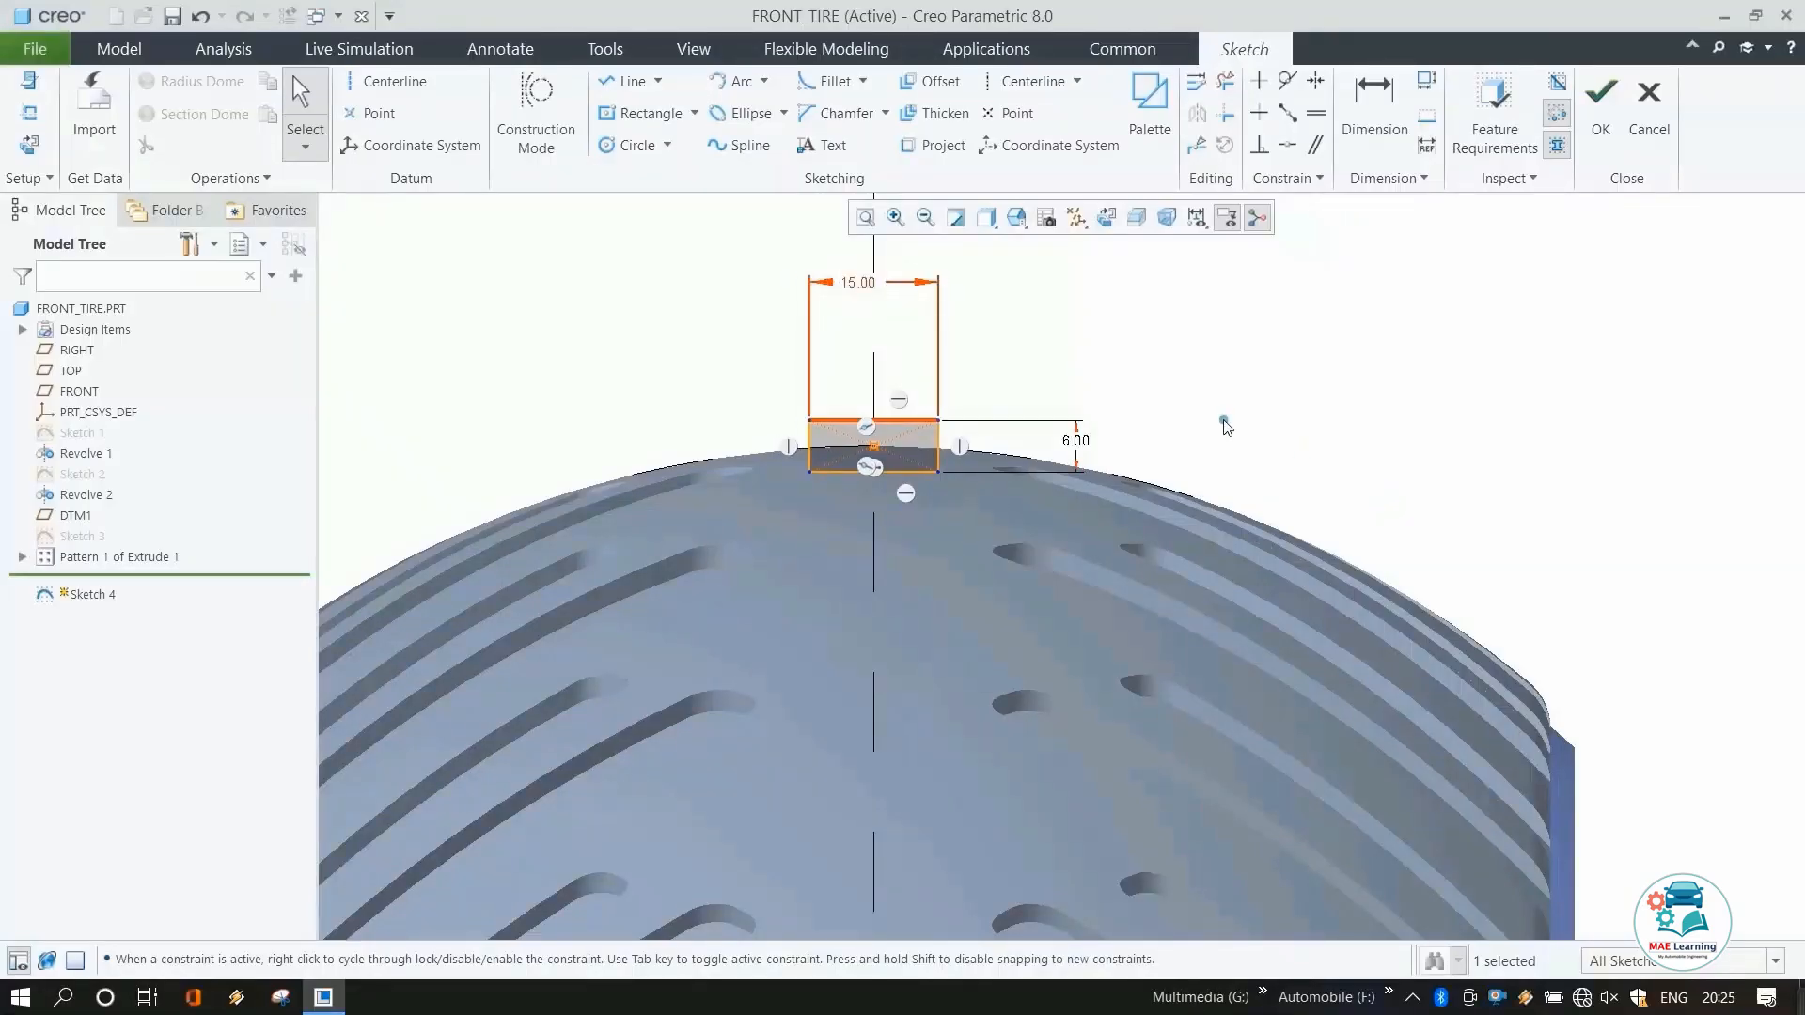
Fillet the rectangle's two lower corners.
click(1105, 371)
click(740, 81)
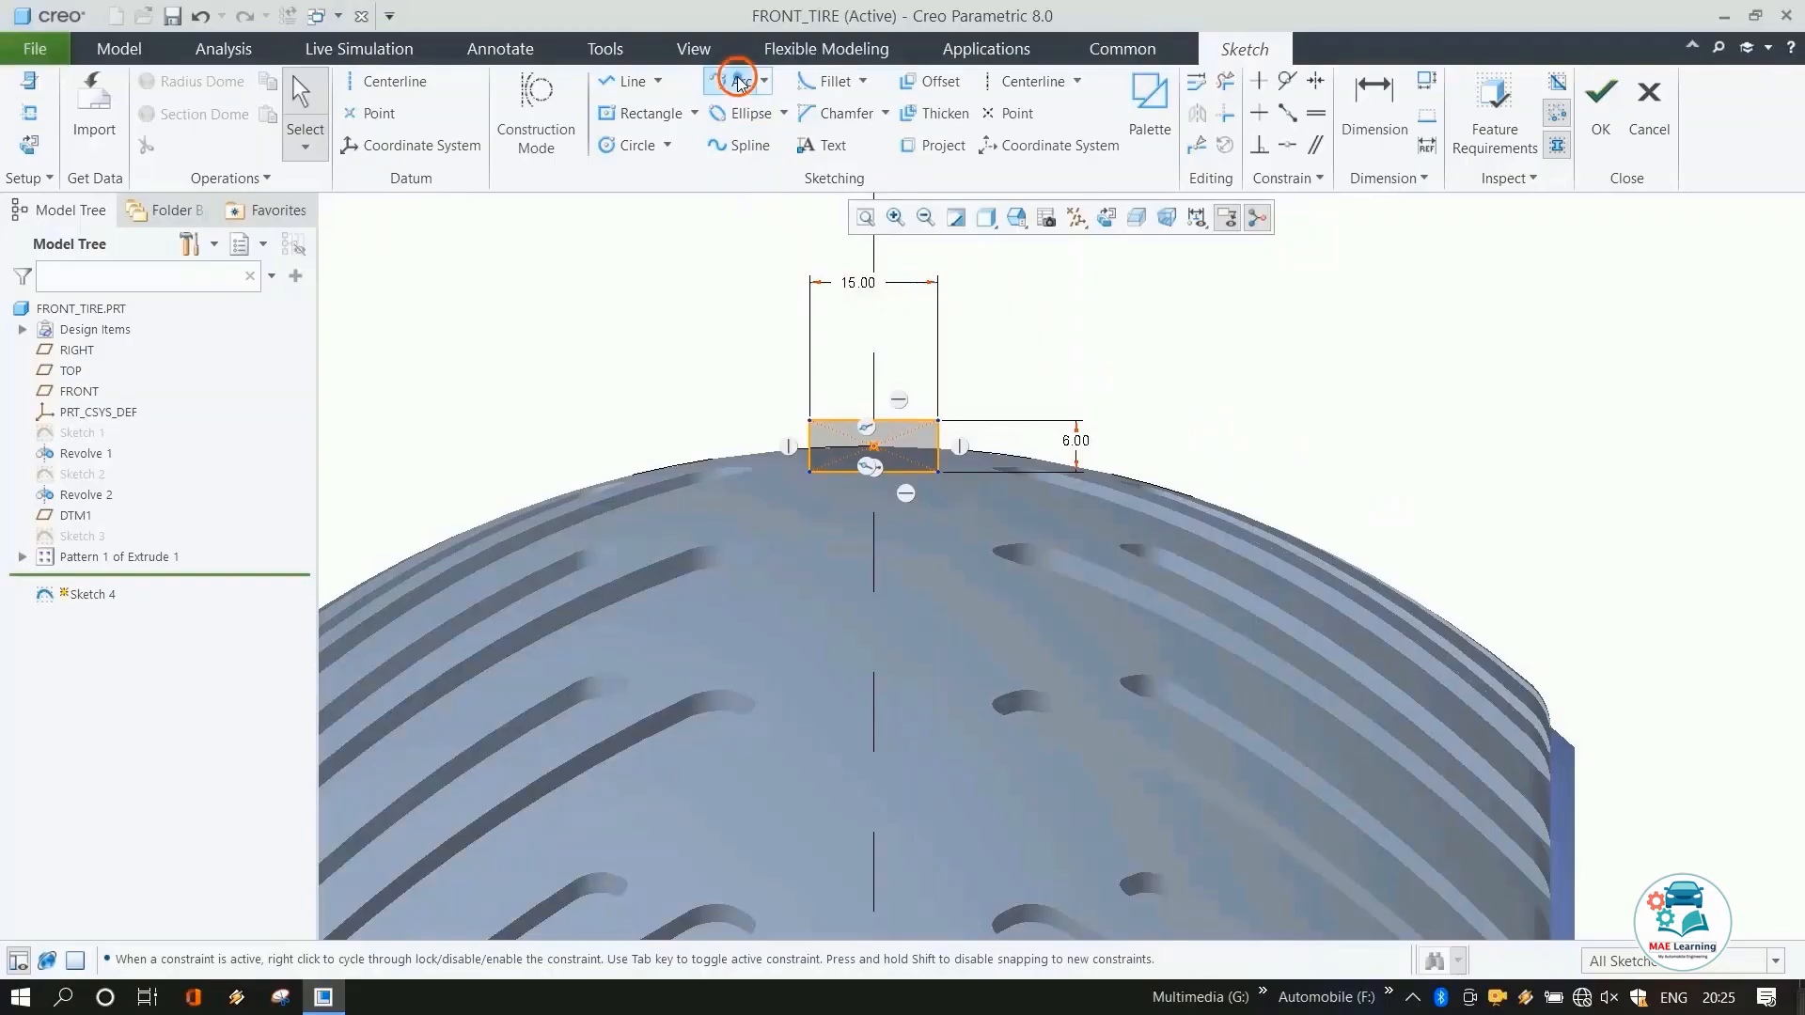
click(835, 81)
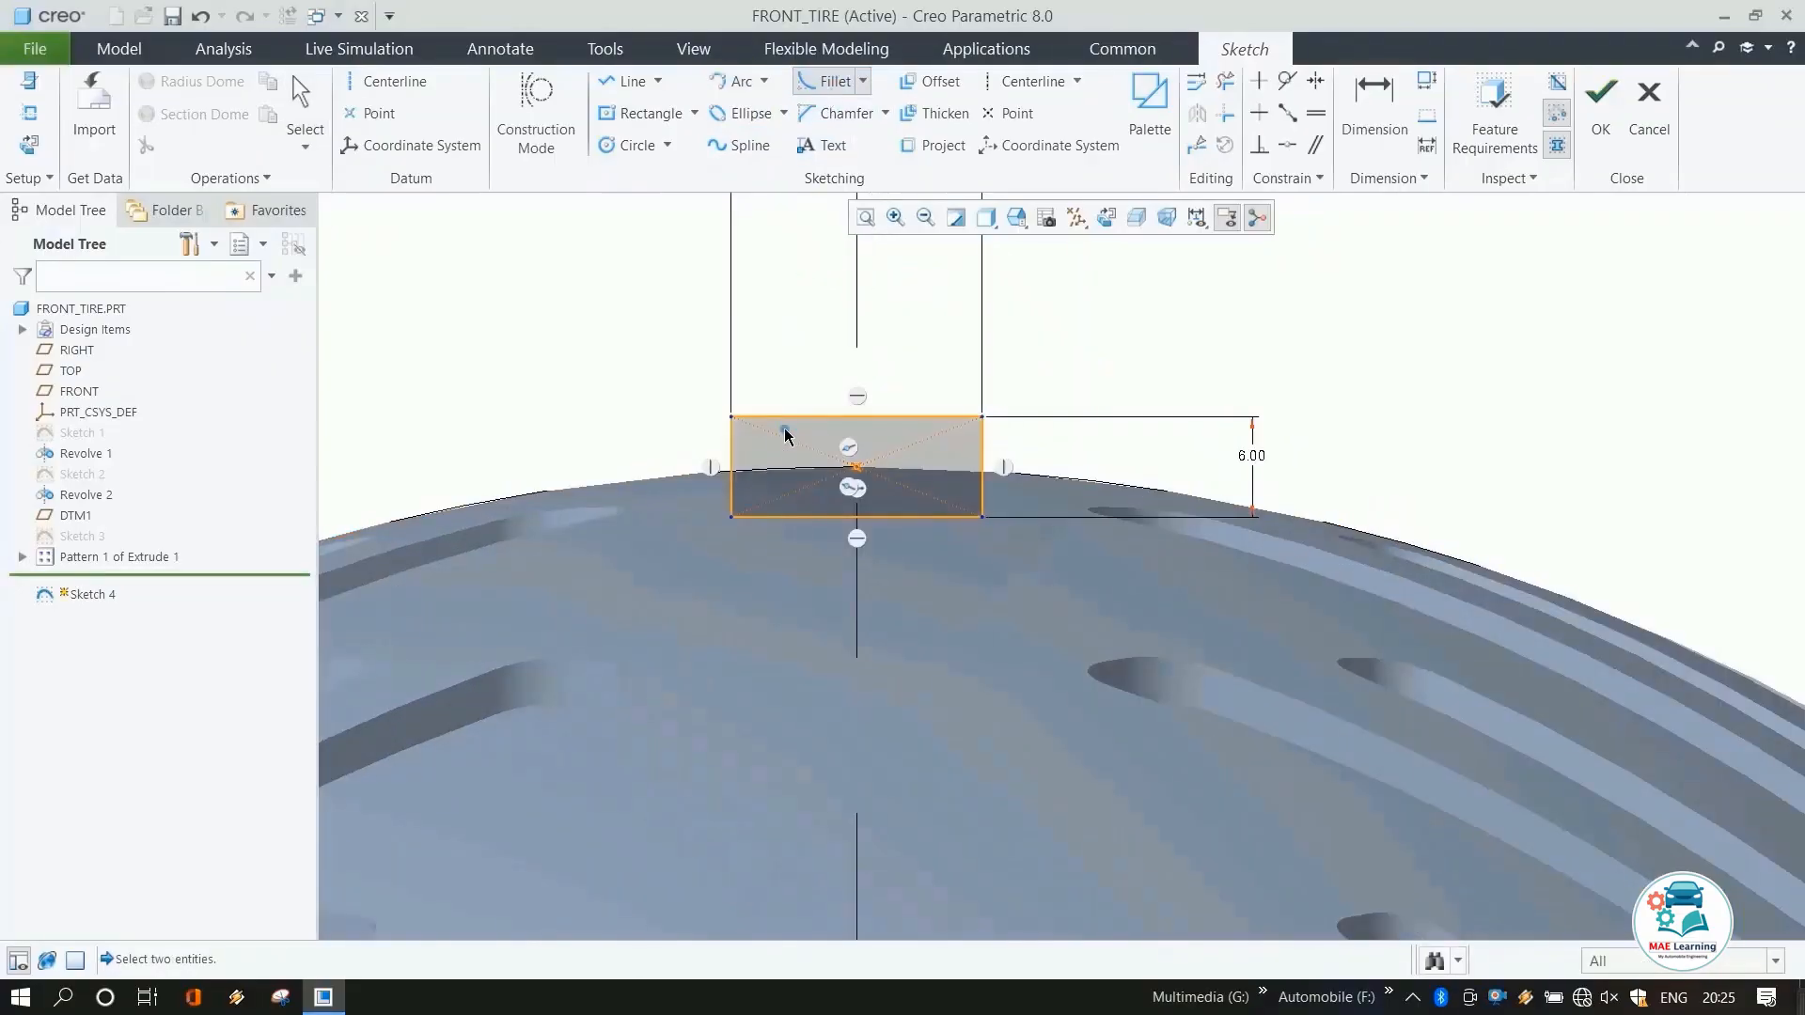
click(735, 498)
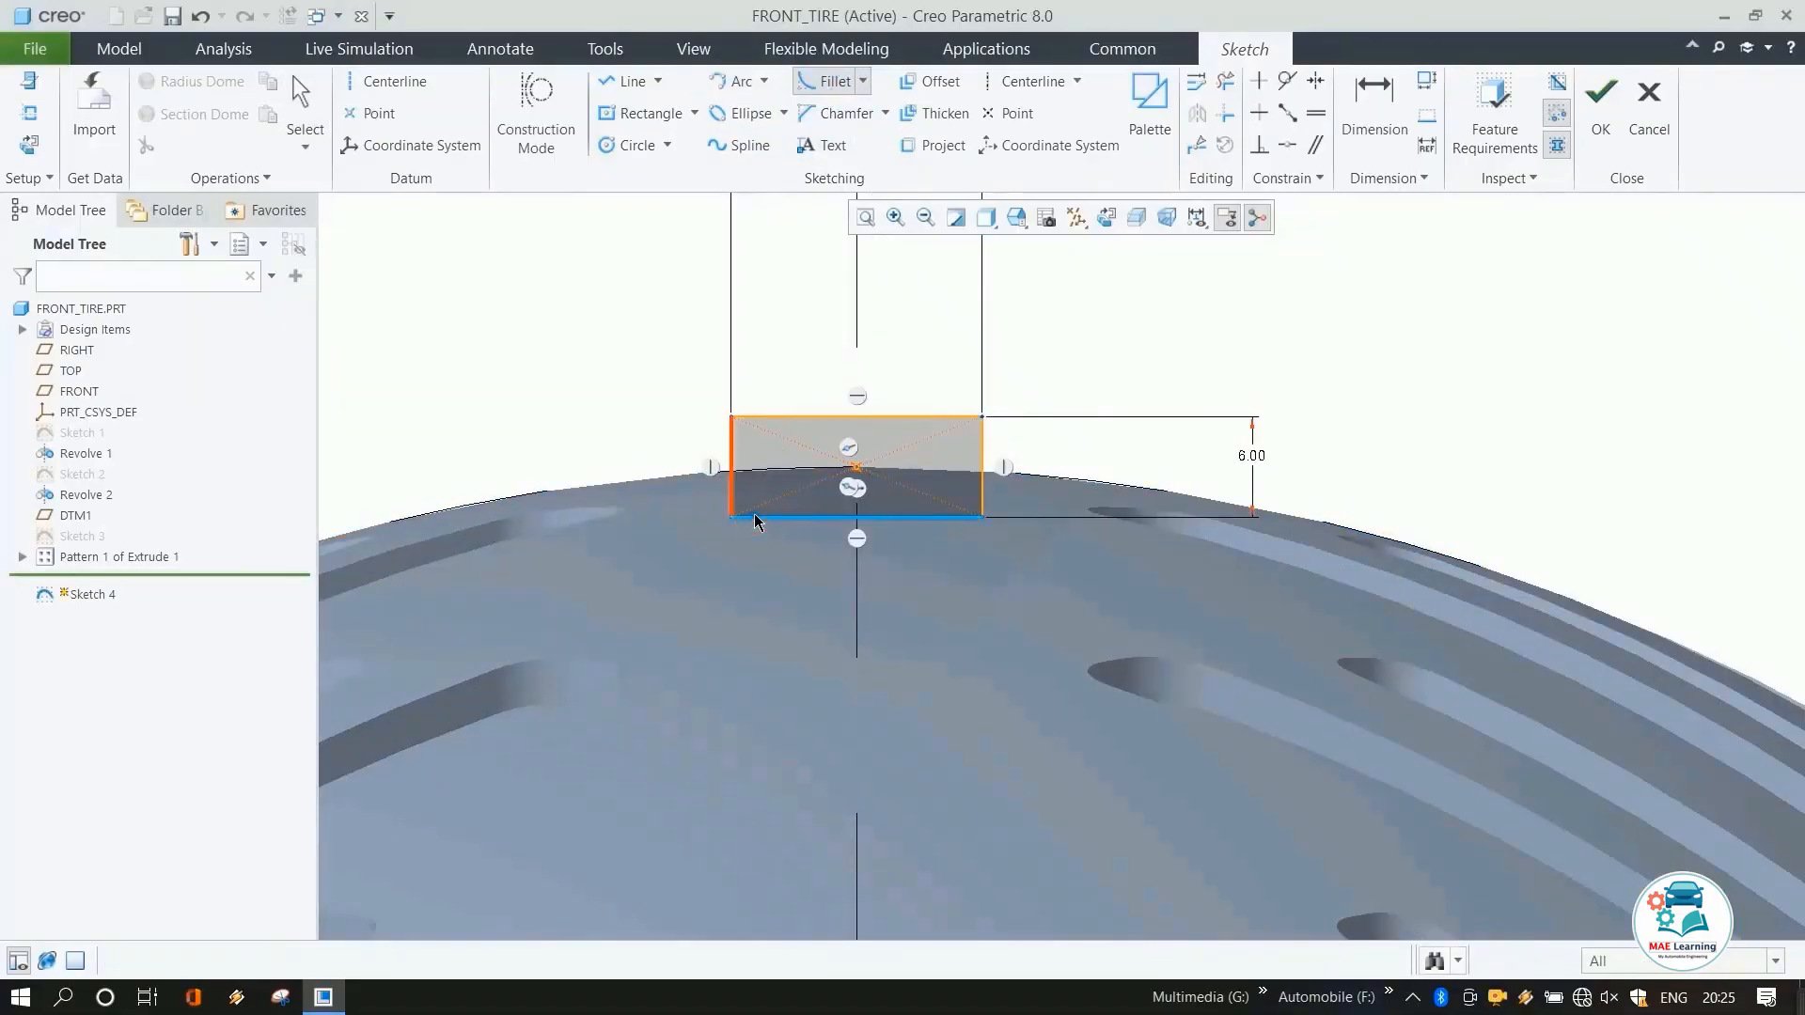
click(957, 517)
click(957, 520)
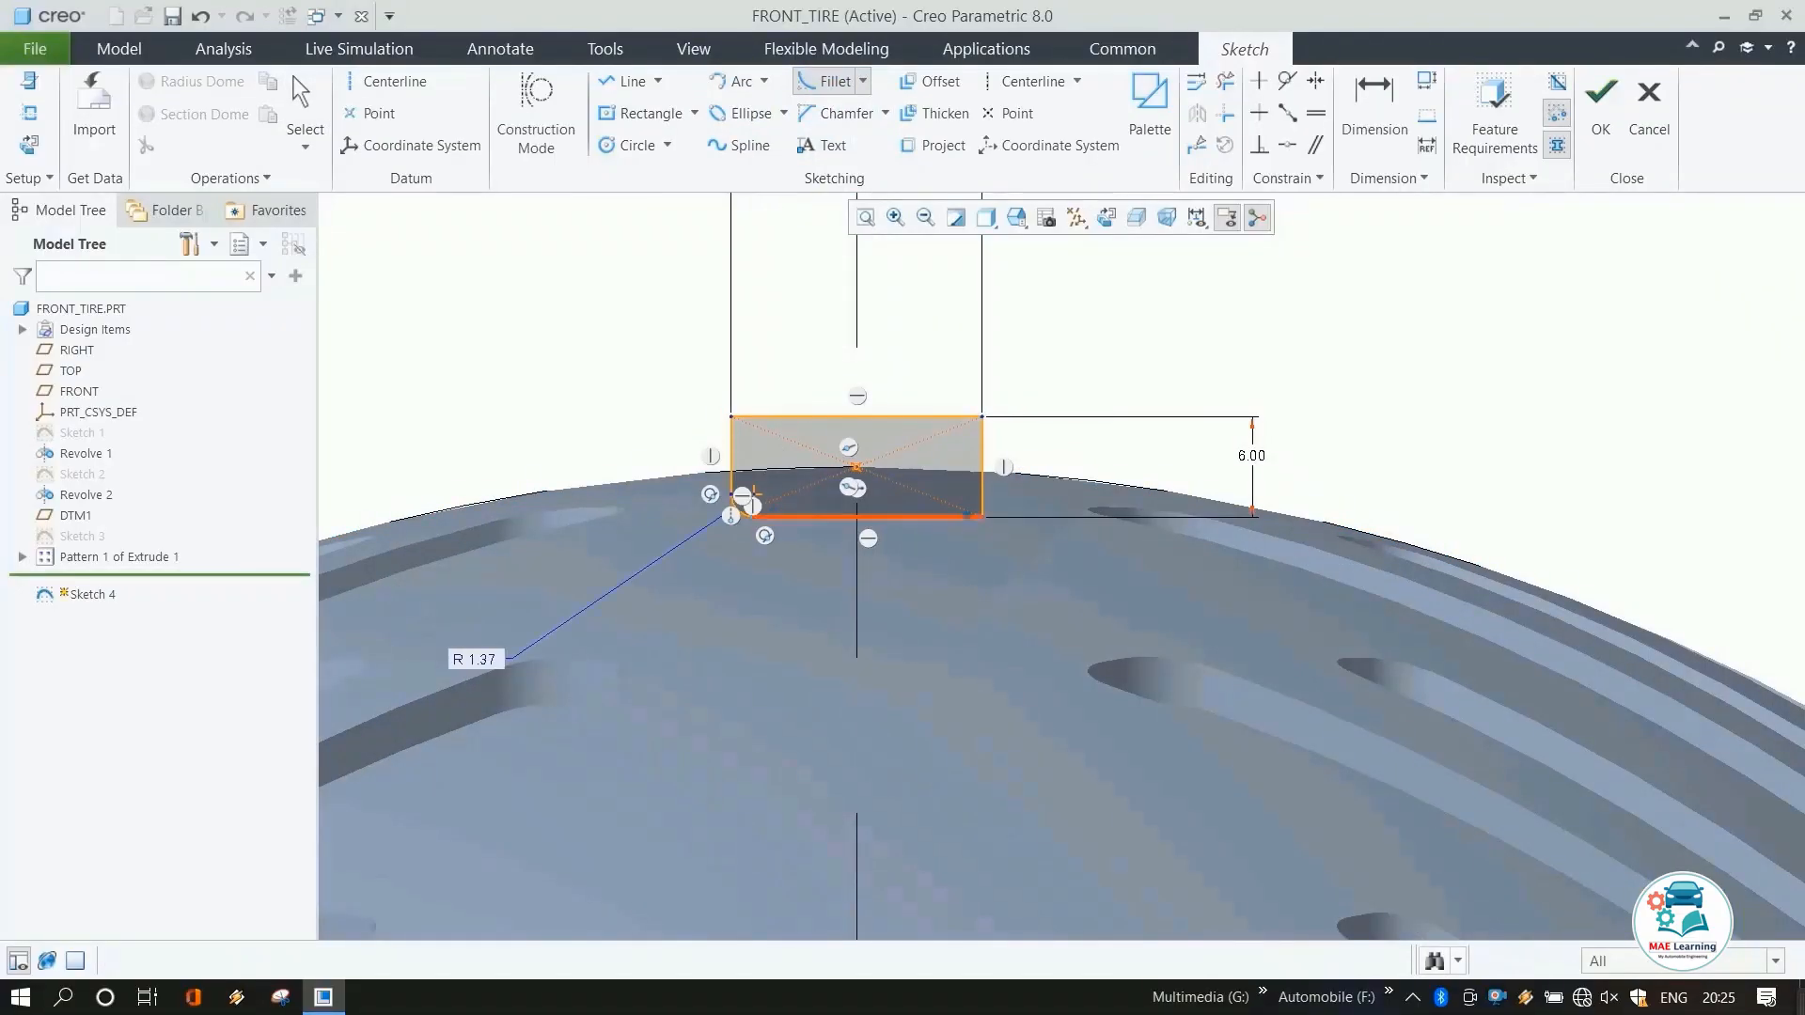
click(982, 470)
middle_click(1095, 390)
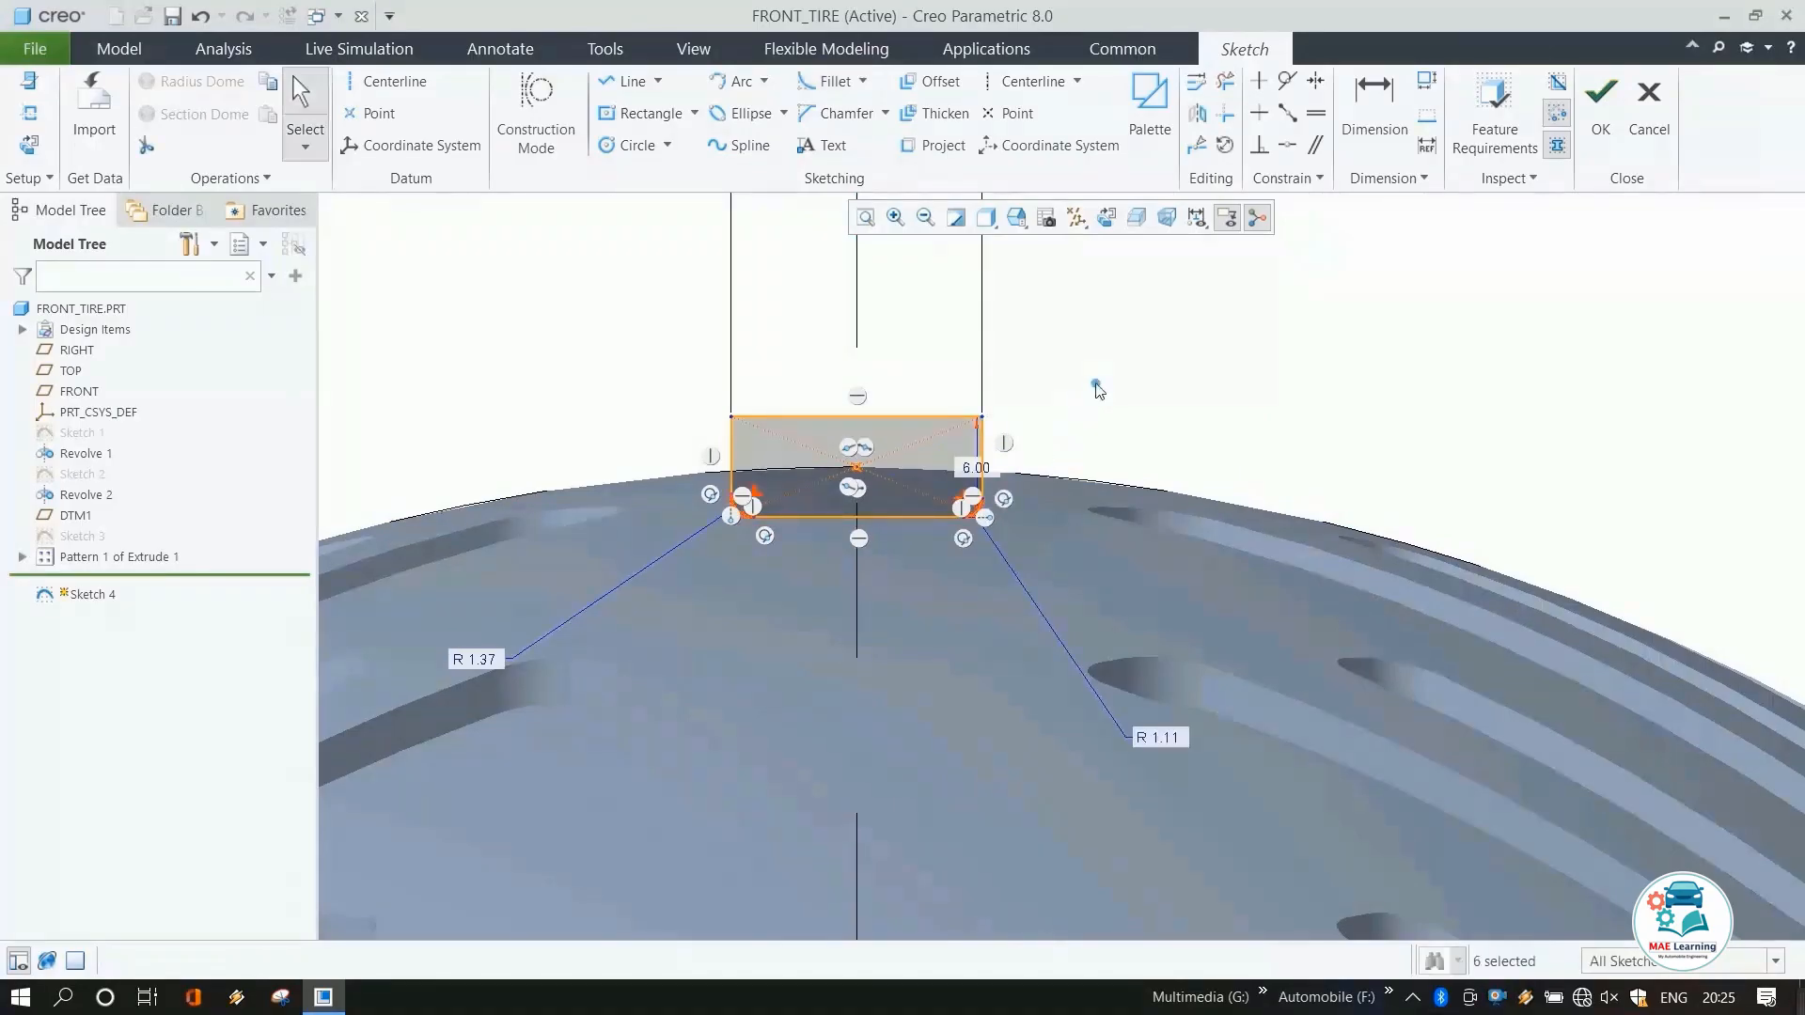
Constrain both fillet radii equal and set the radius to 2.
click(1316, 112)
click(1152, 741)
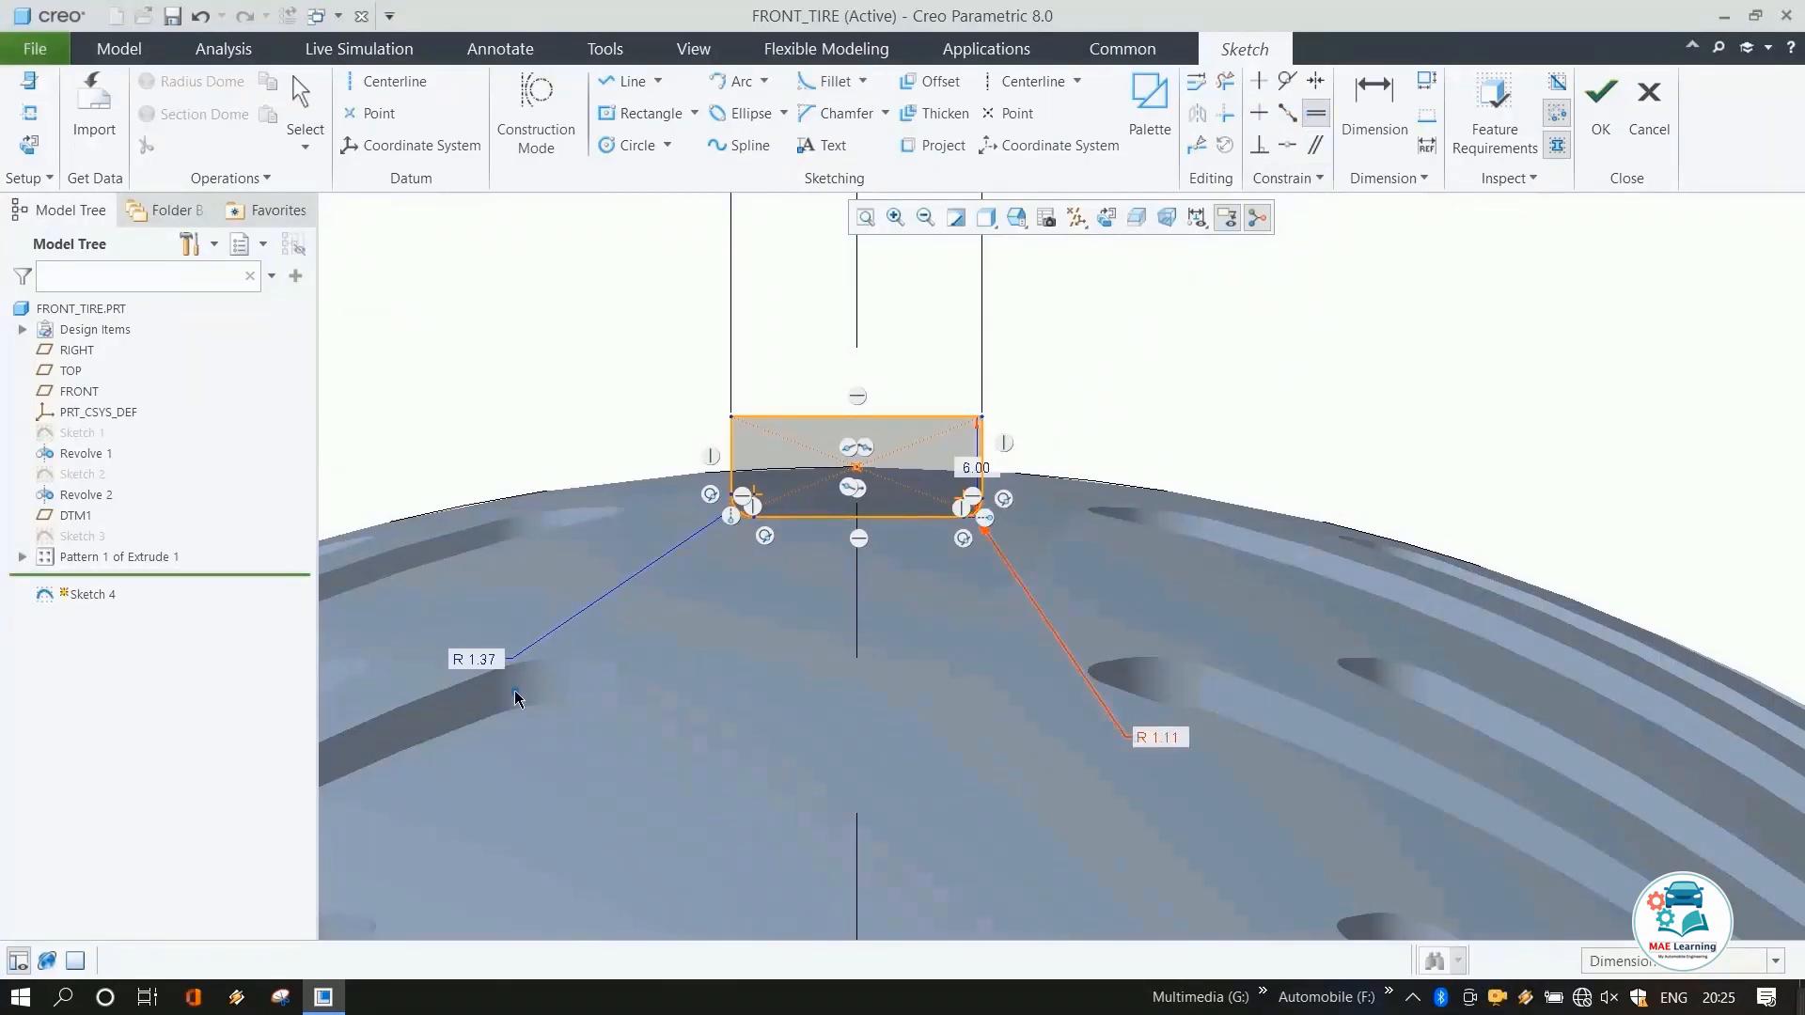
click(491, 660)
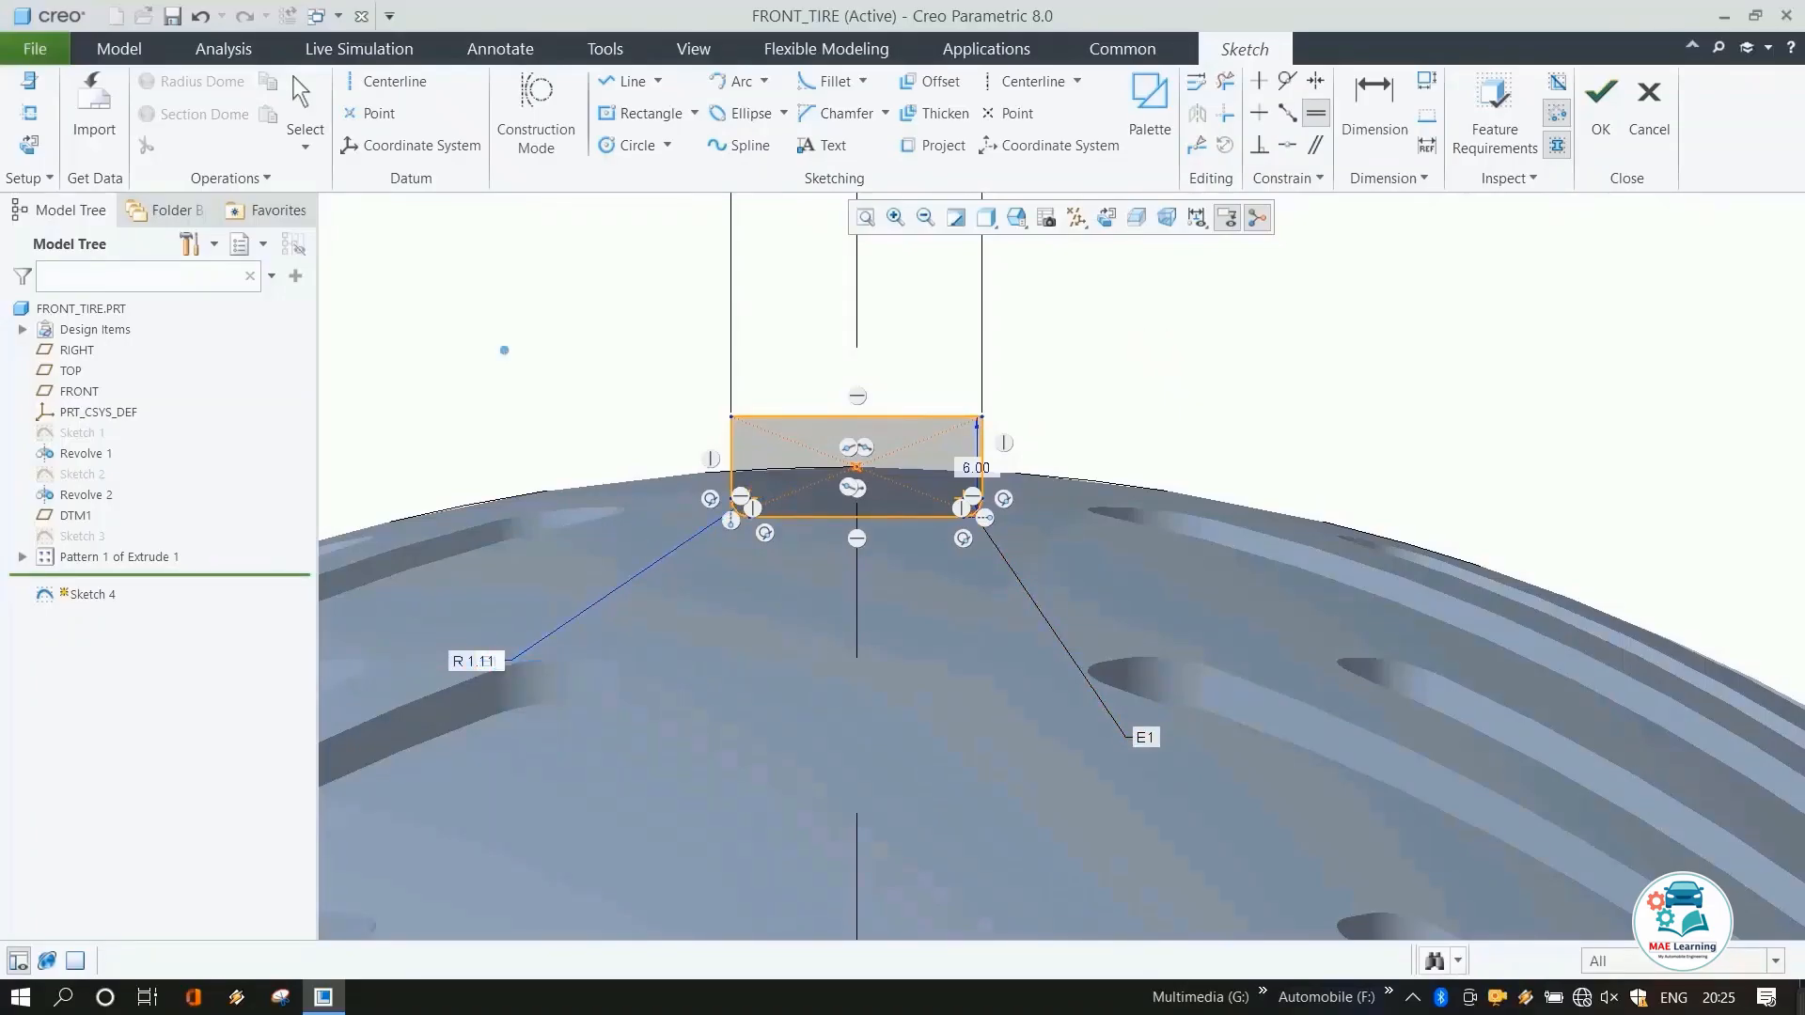
middle_click(504, 350)
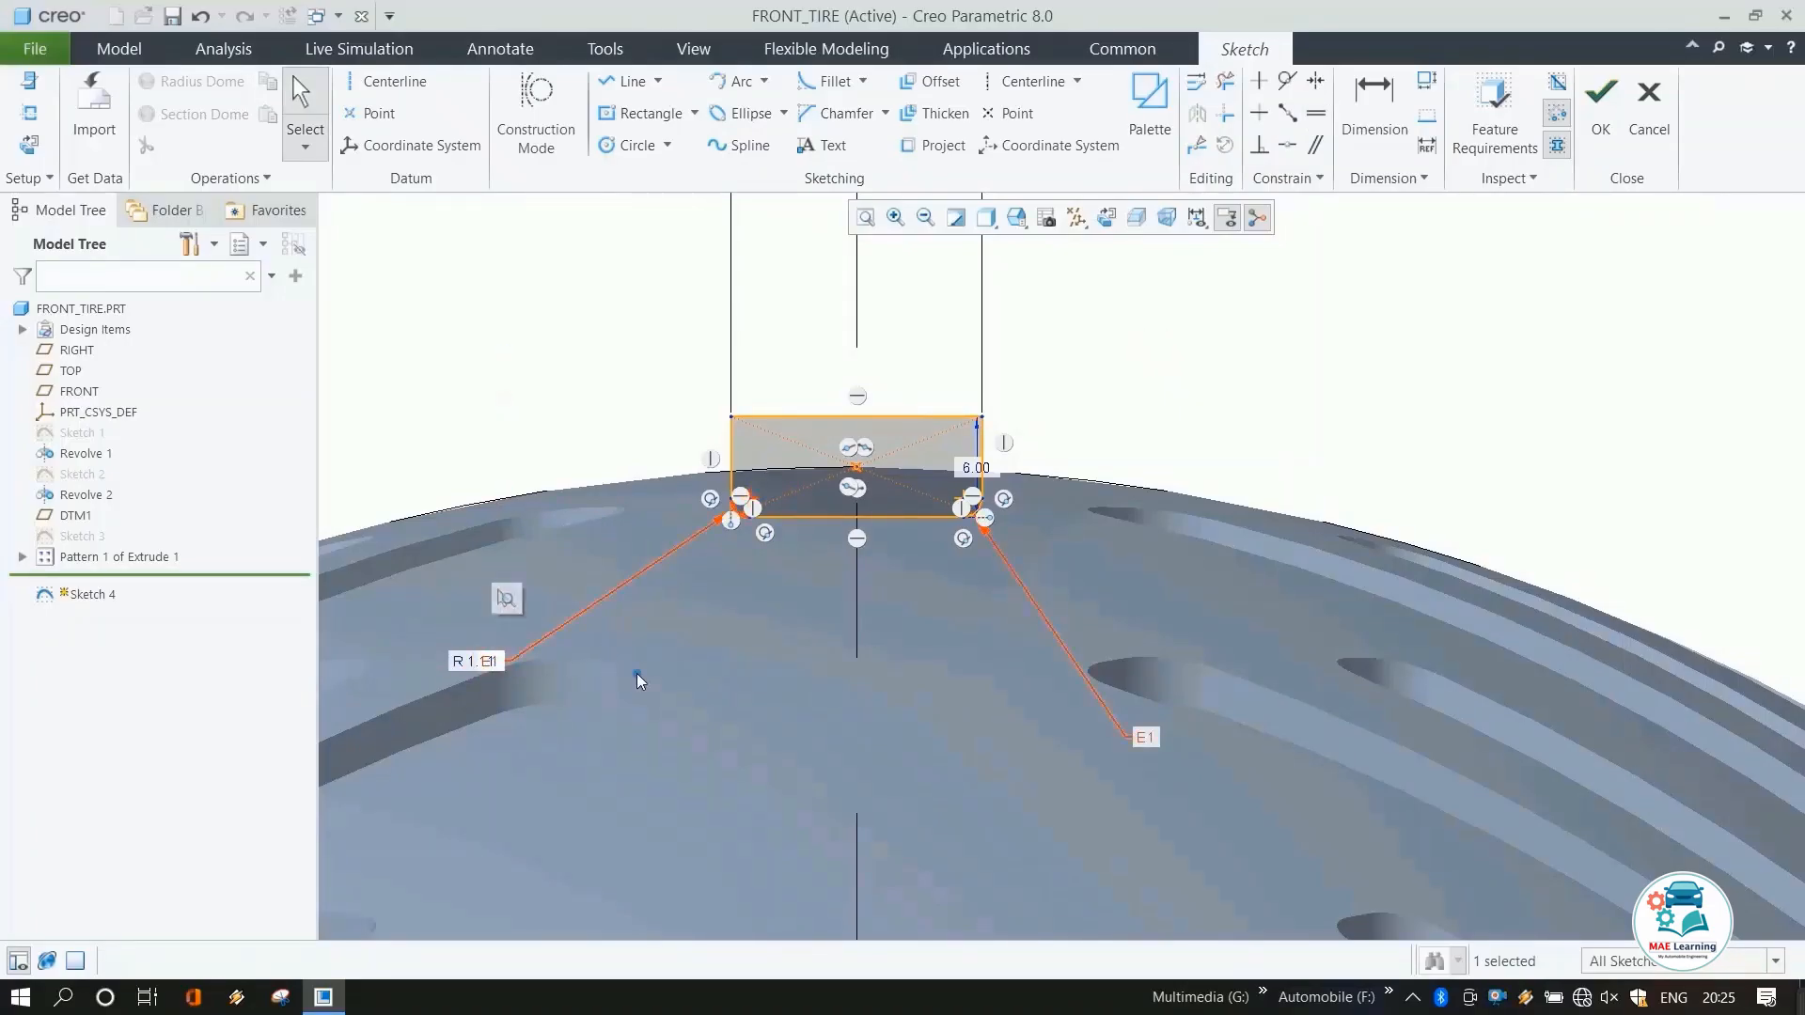
double_click(481, 662)
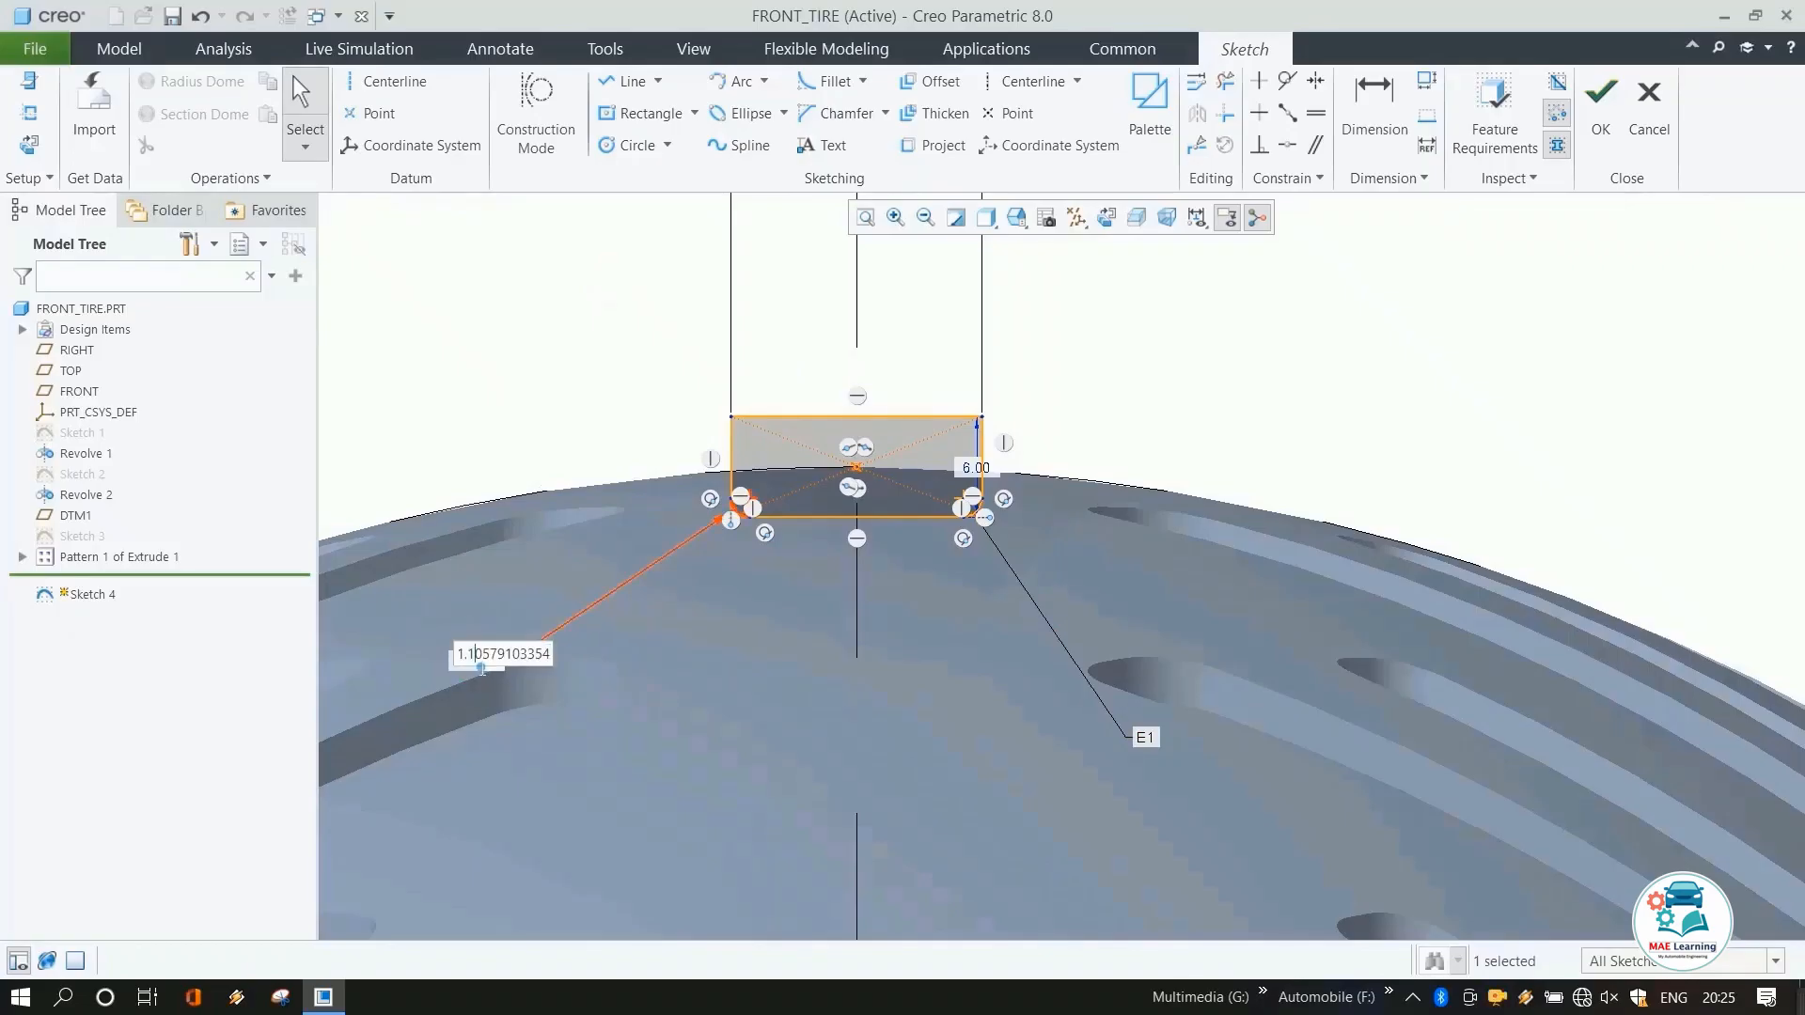
middle_click(564, 349)
double_click(478, 663)
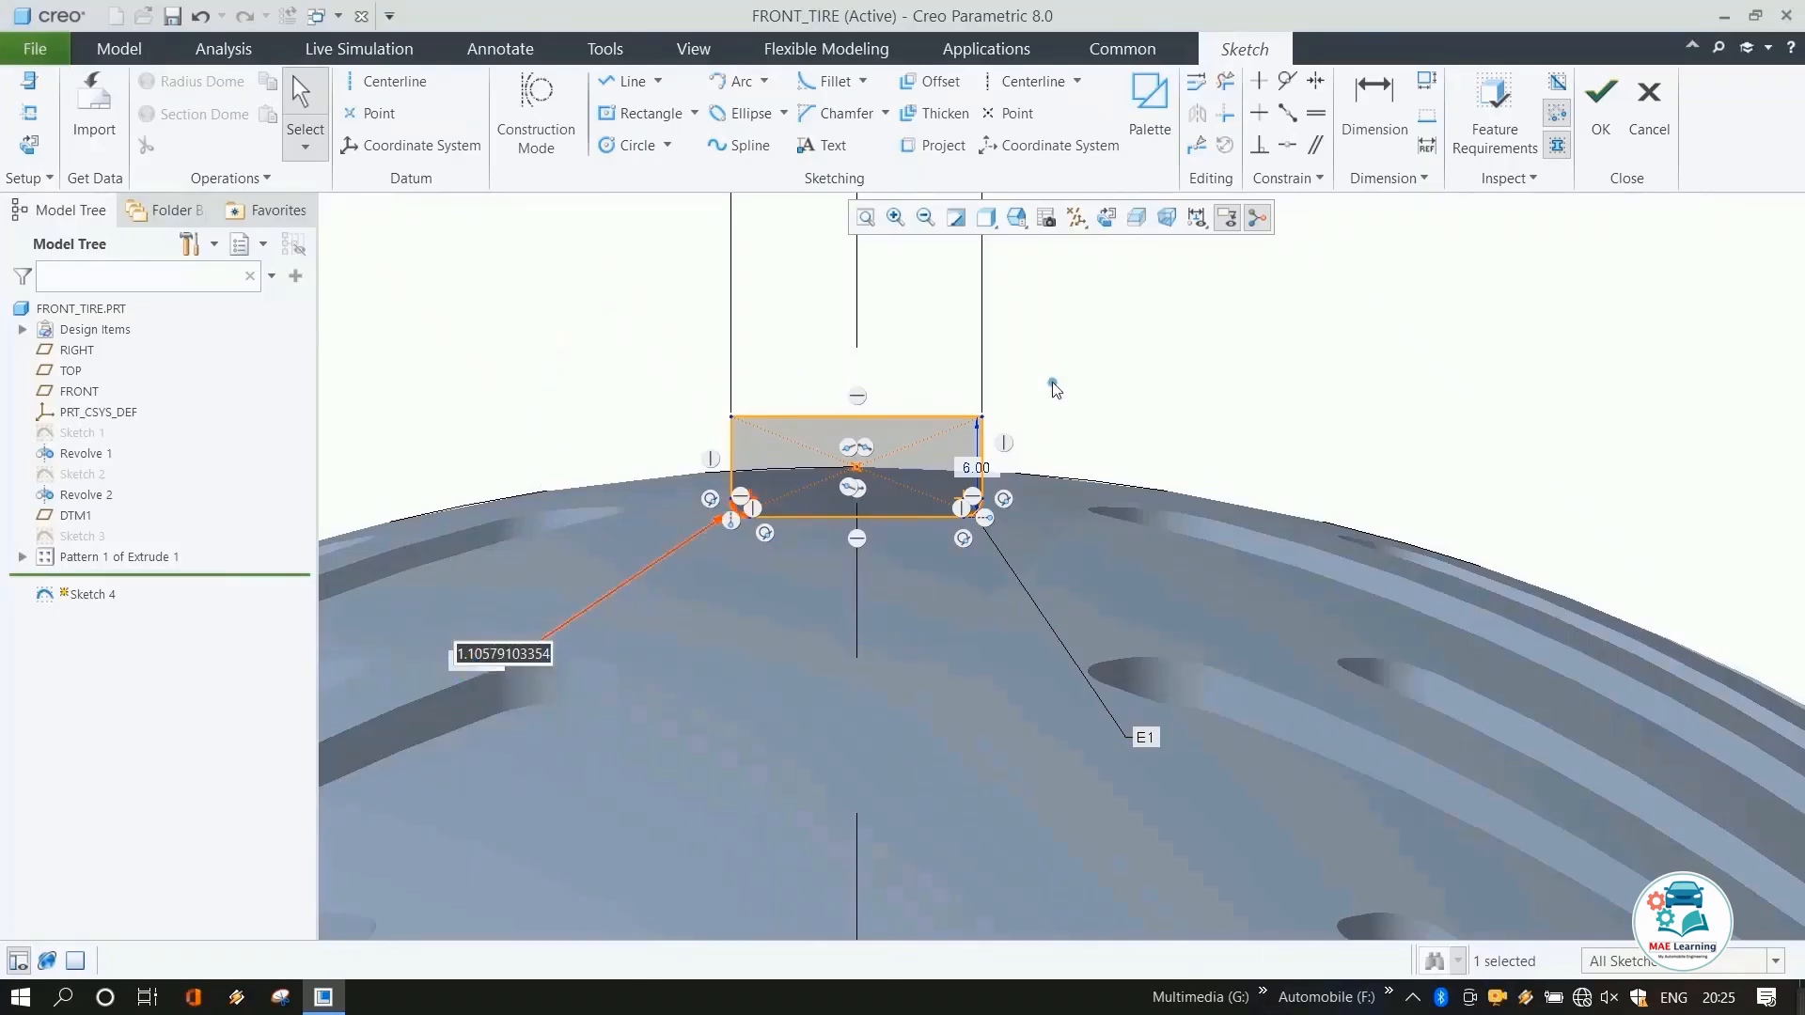
text(2)
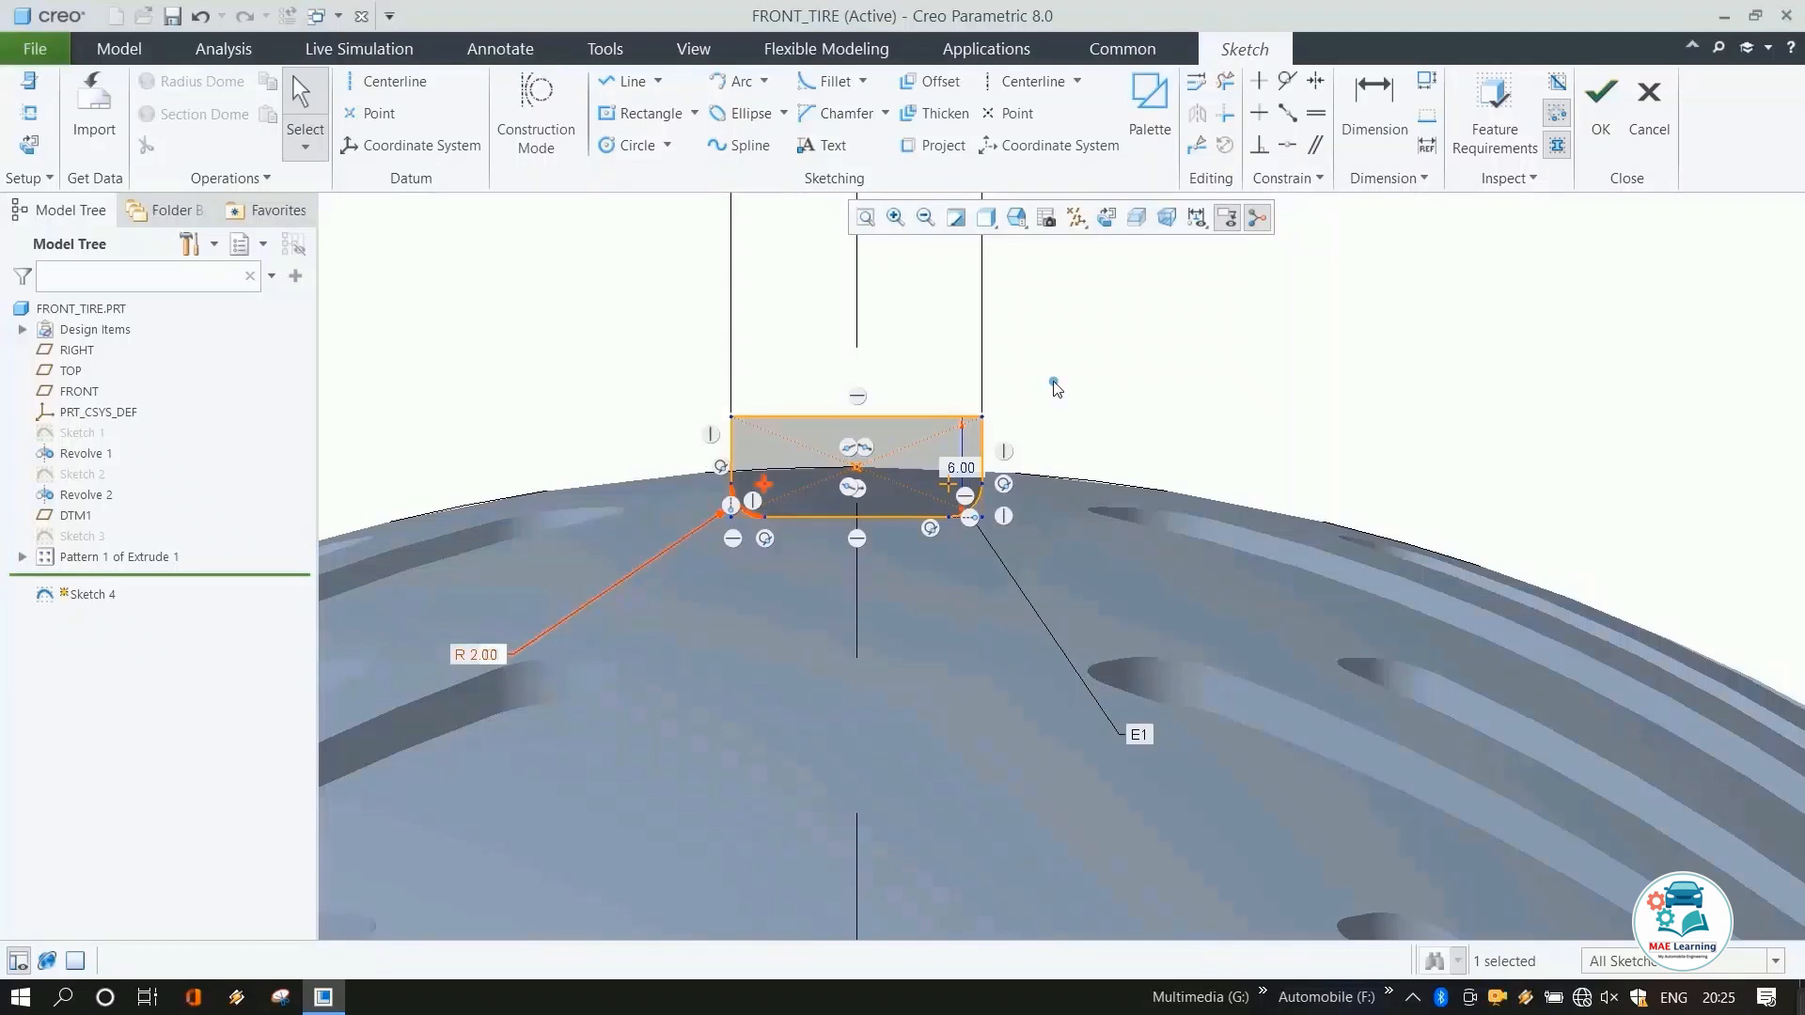
Finish the groove sketch.
scroll(1055, 388, up, 3)
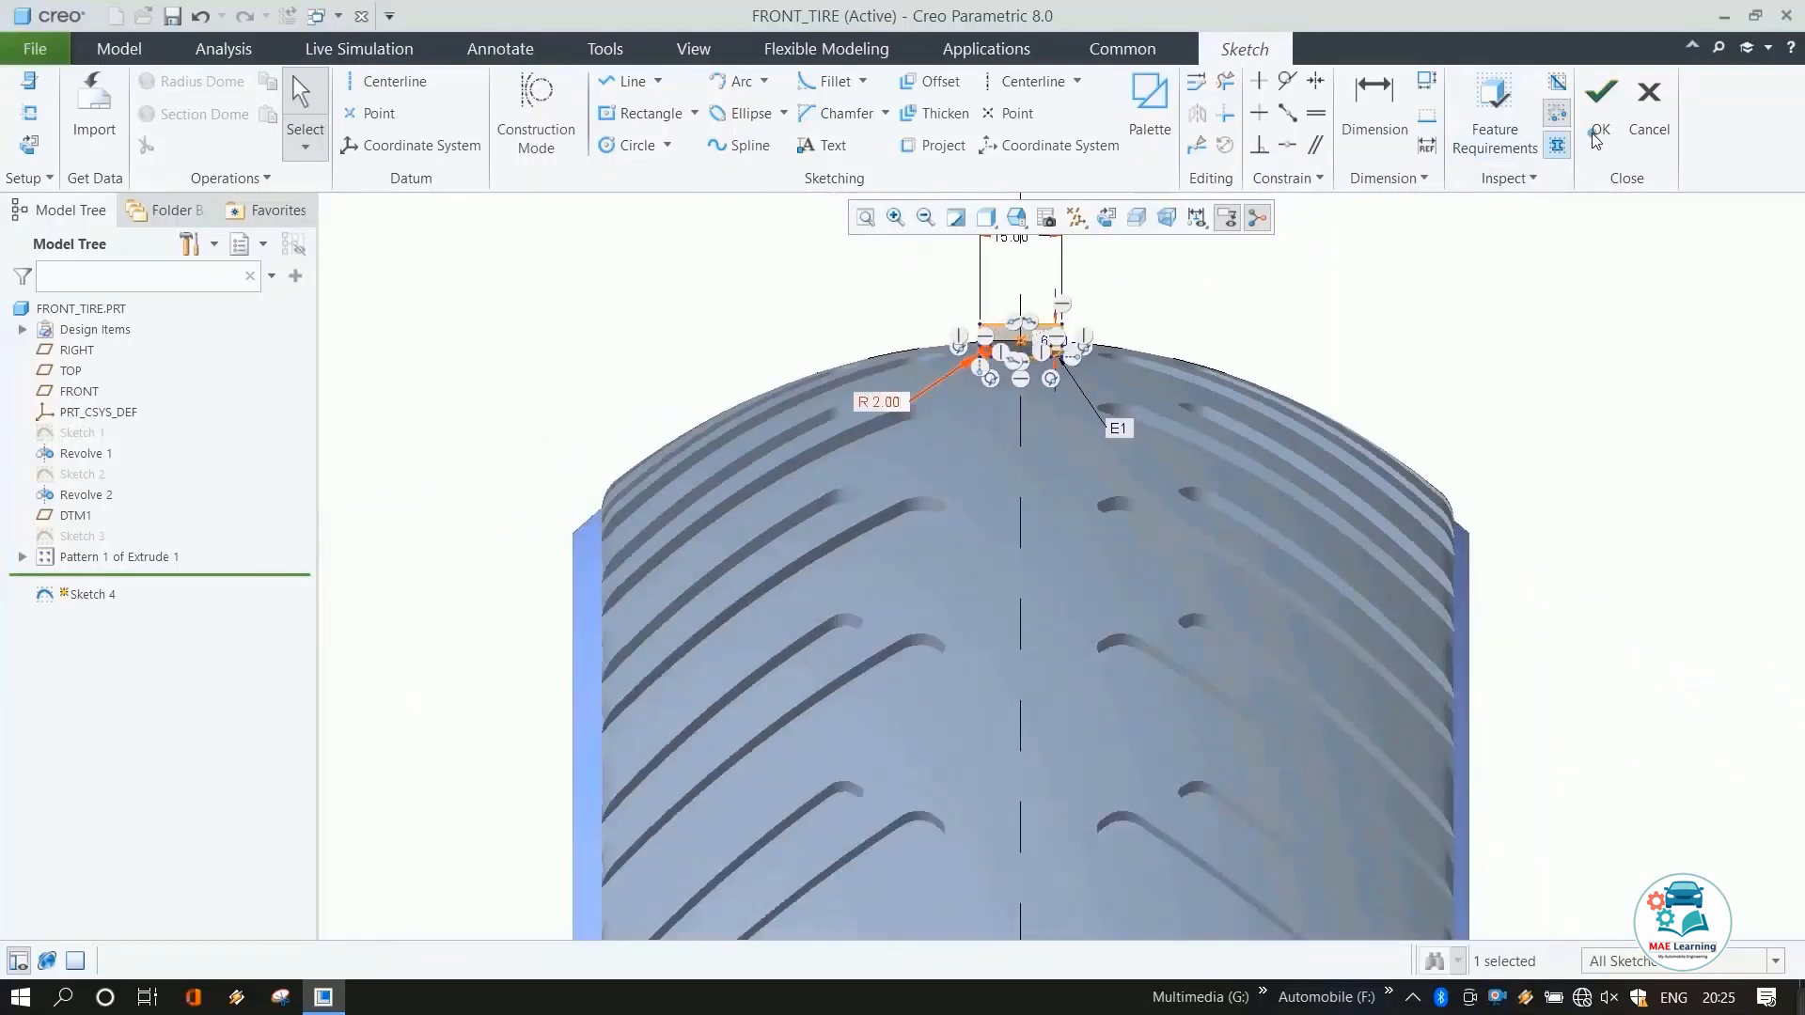
click(1598, 132)
scroll(1016, 310, up, 3)
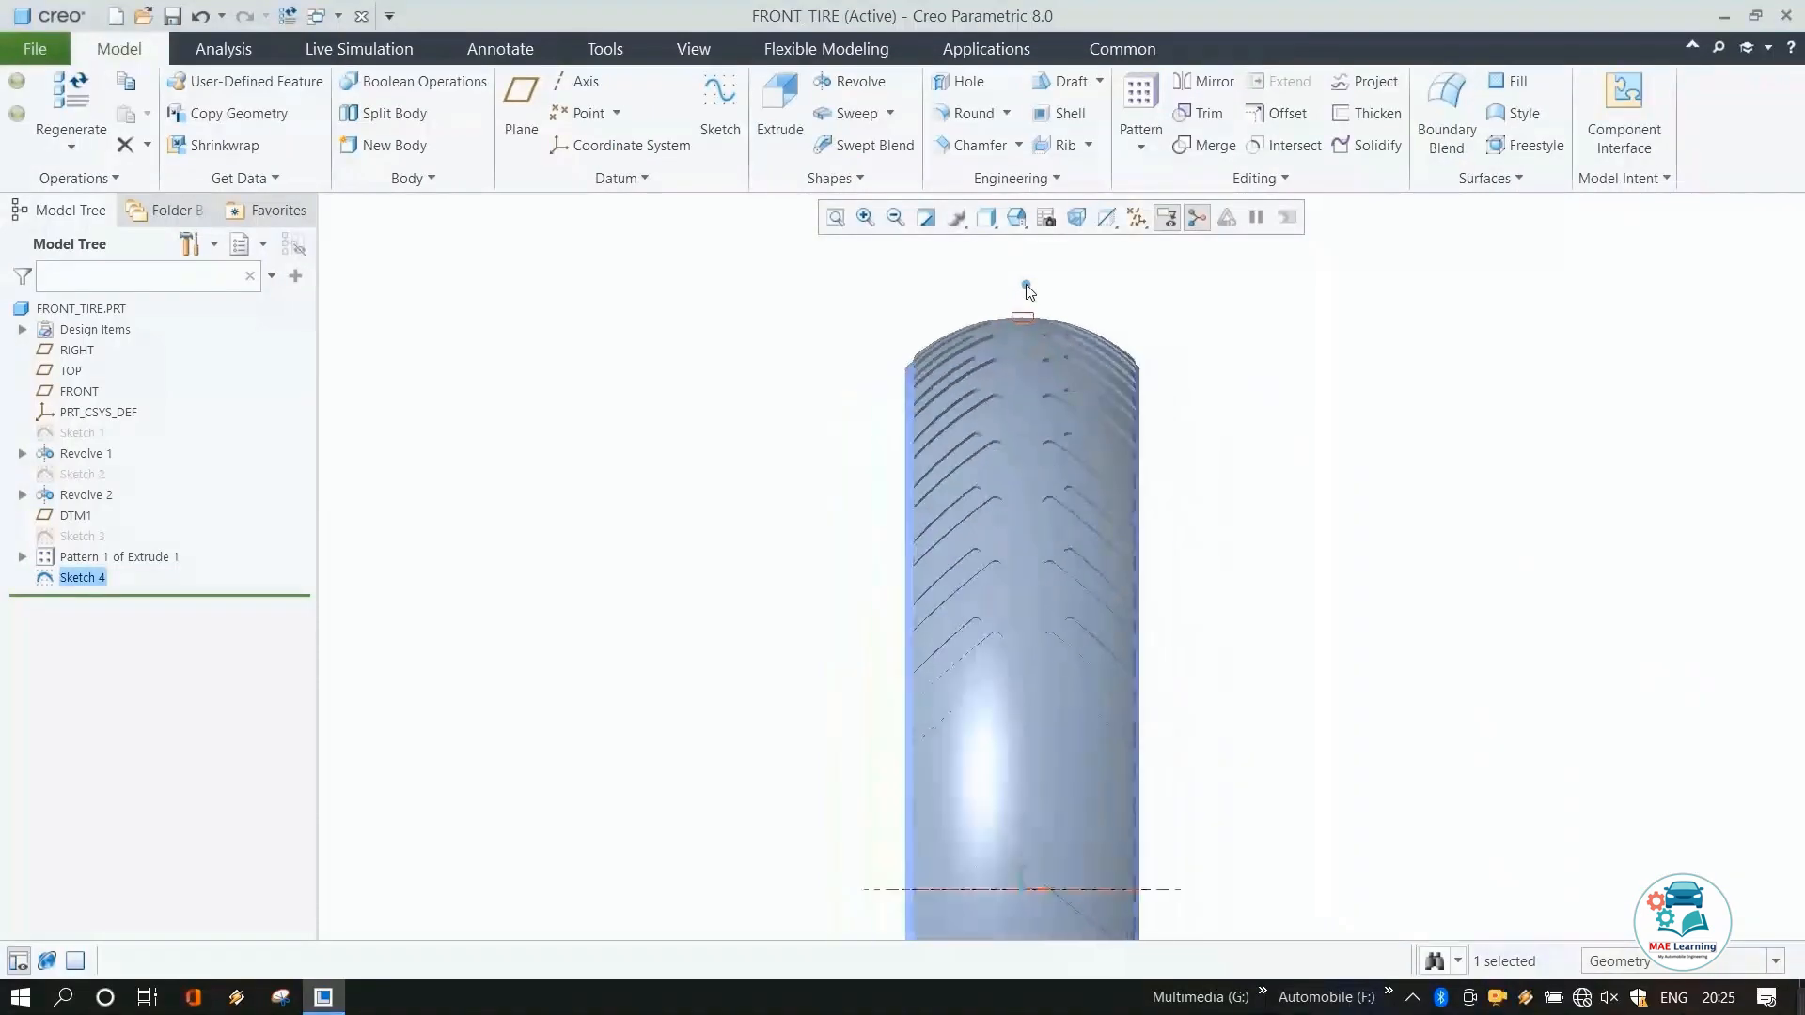
middle_drag(1028, 291, 950, 306)
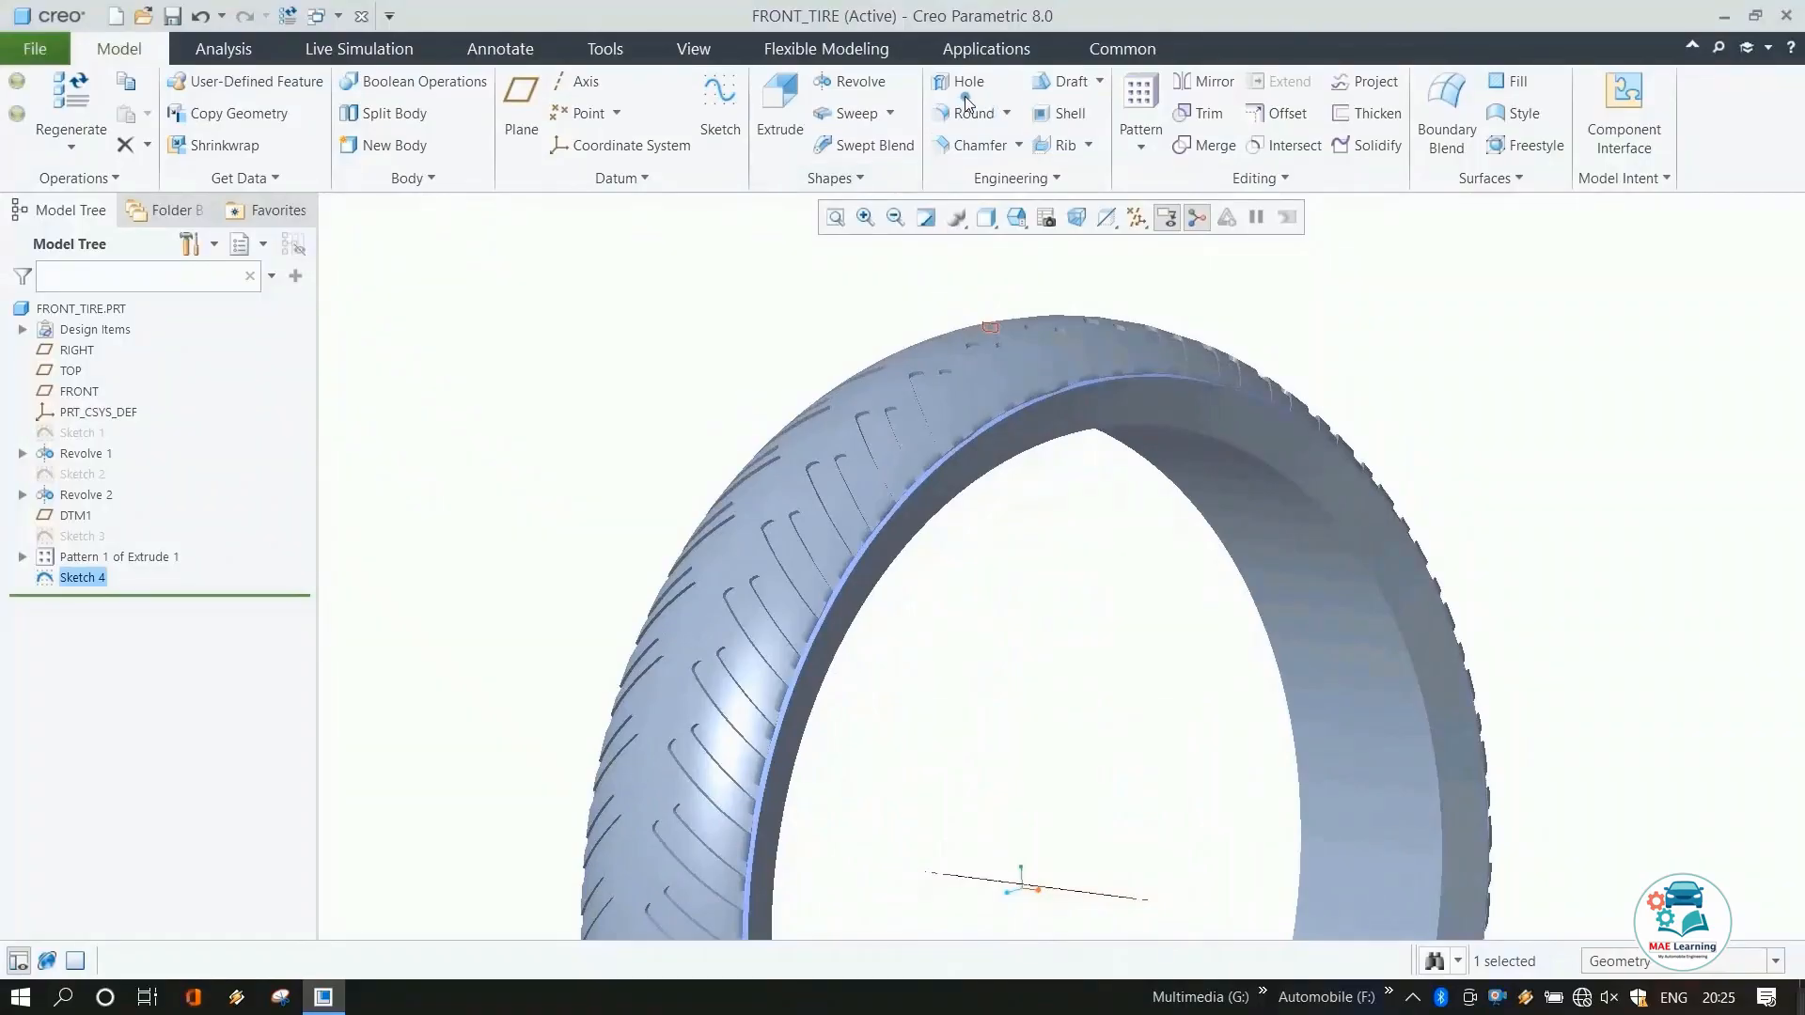
scroll(1042, 292, up, 2)
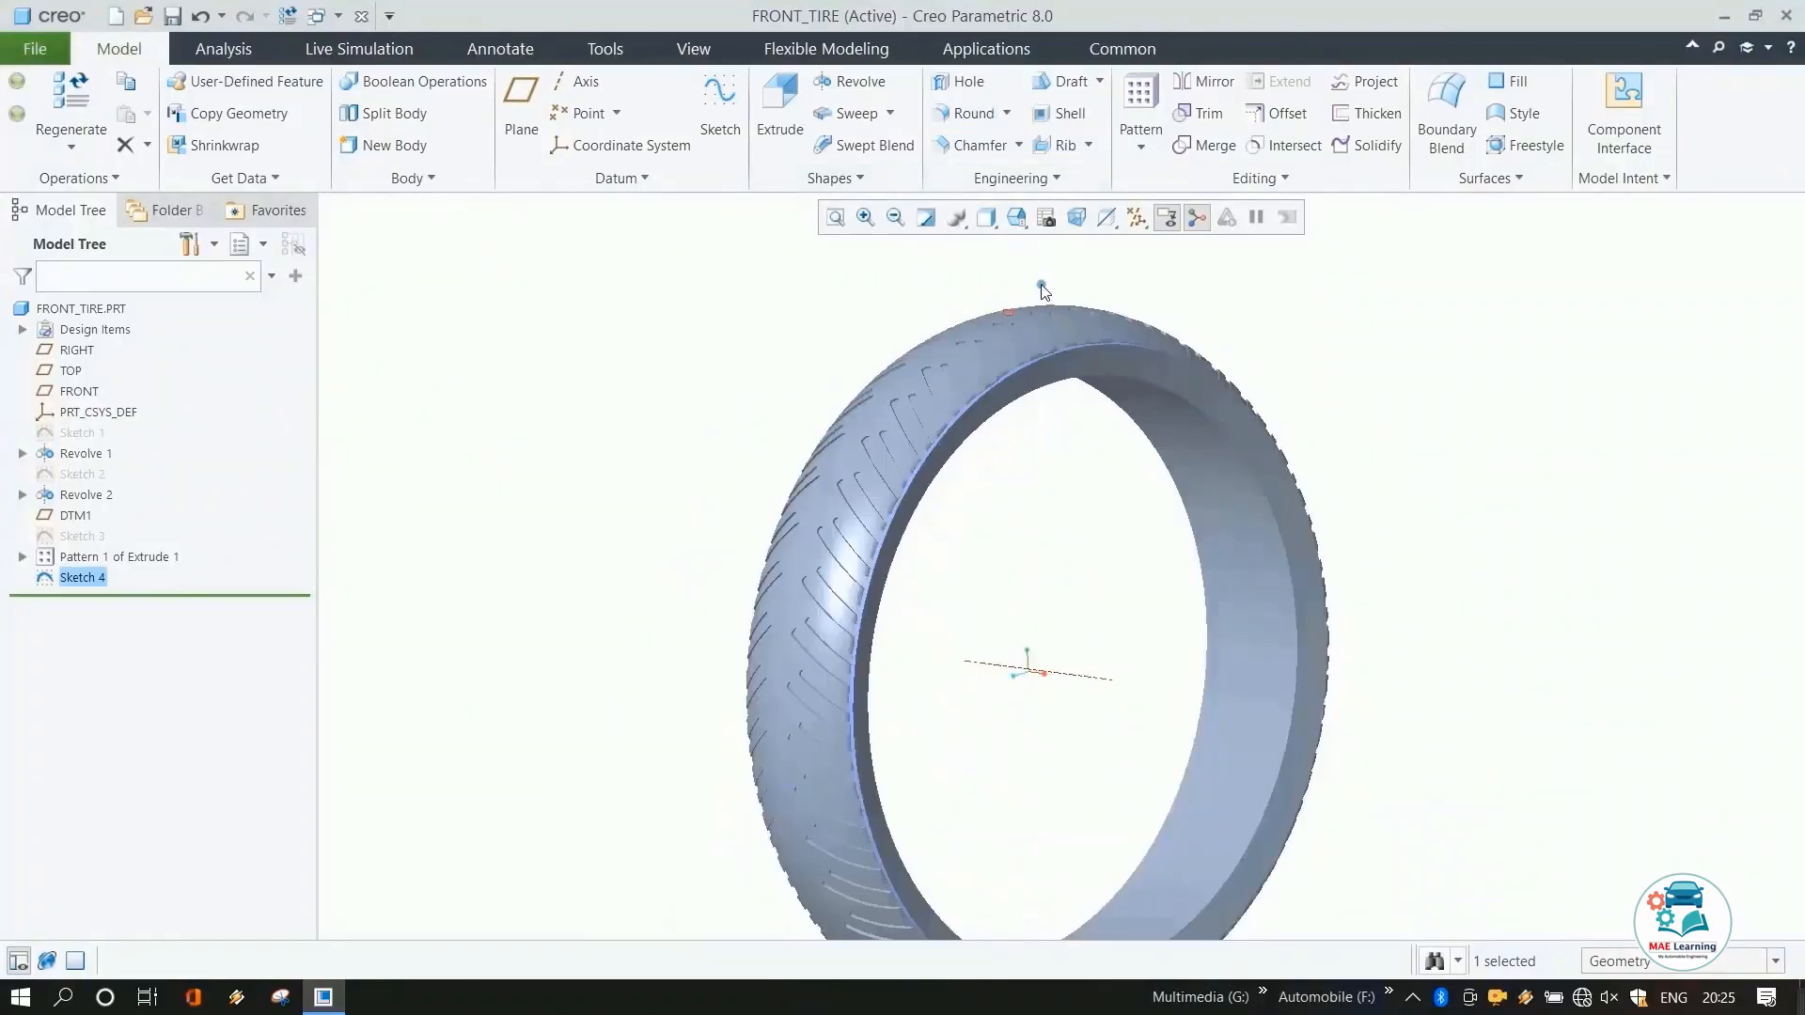
Revolve the sketch 360° about its centerline as a material-removing cut around the tire.
click(853, 86)
scroll(961, 333, up, 3)
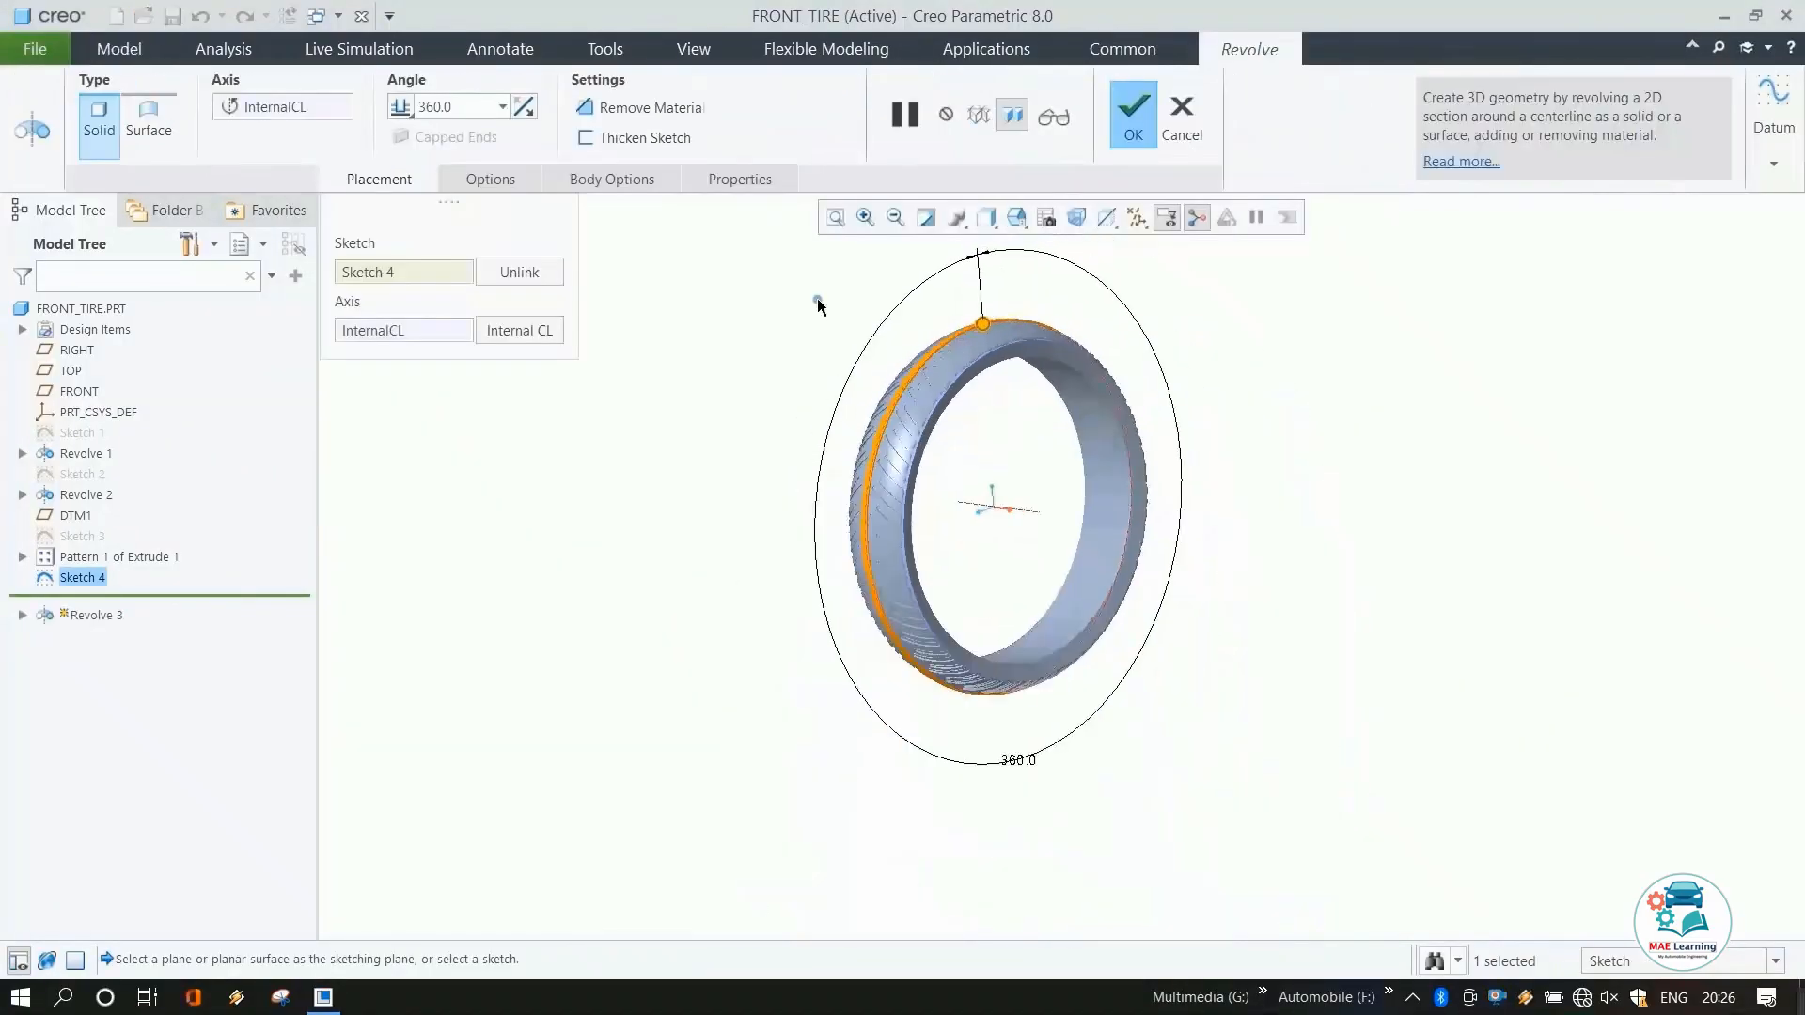
click(589, 112)
middle_drag(865, 388, 920, 407)
scroll(1082, 406, down, 4)
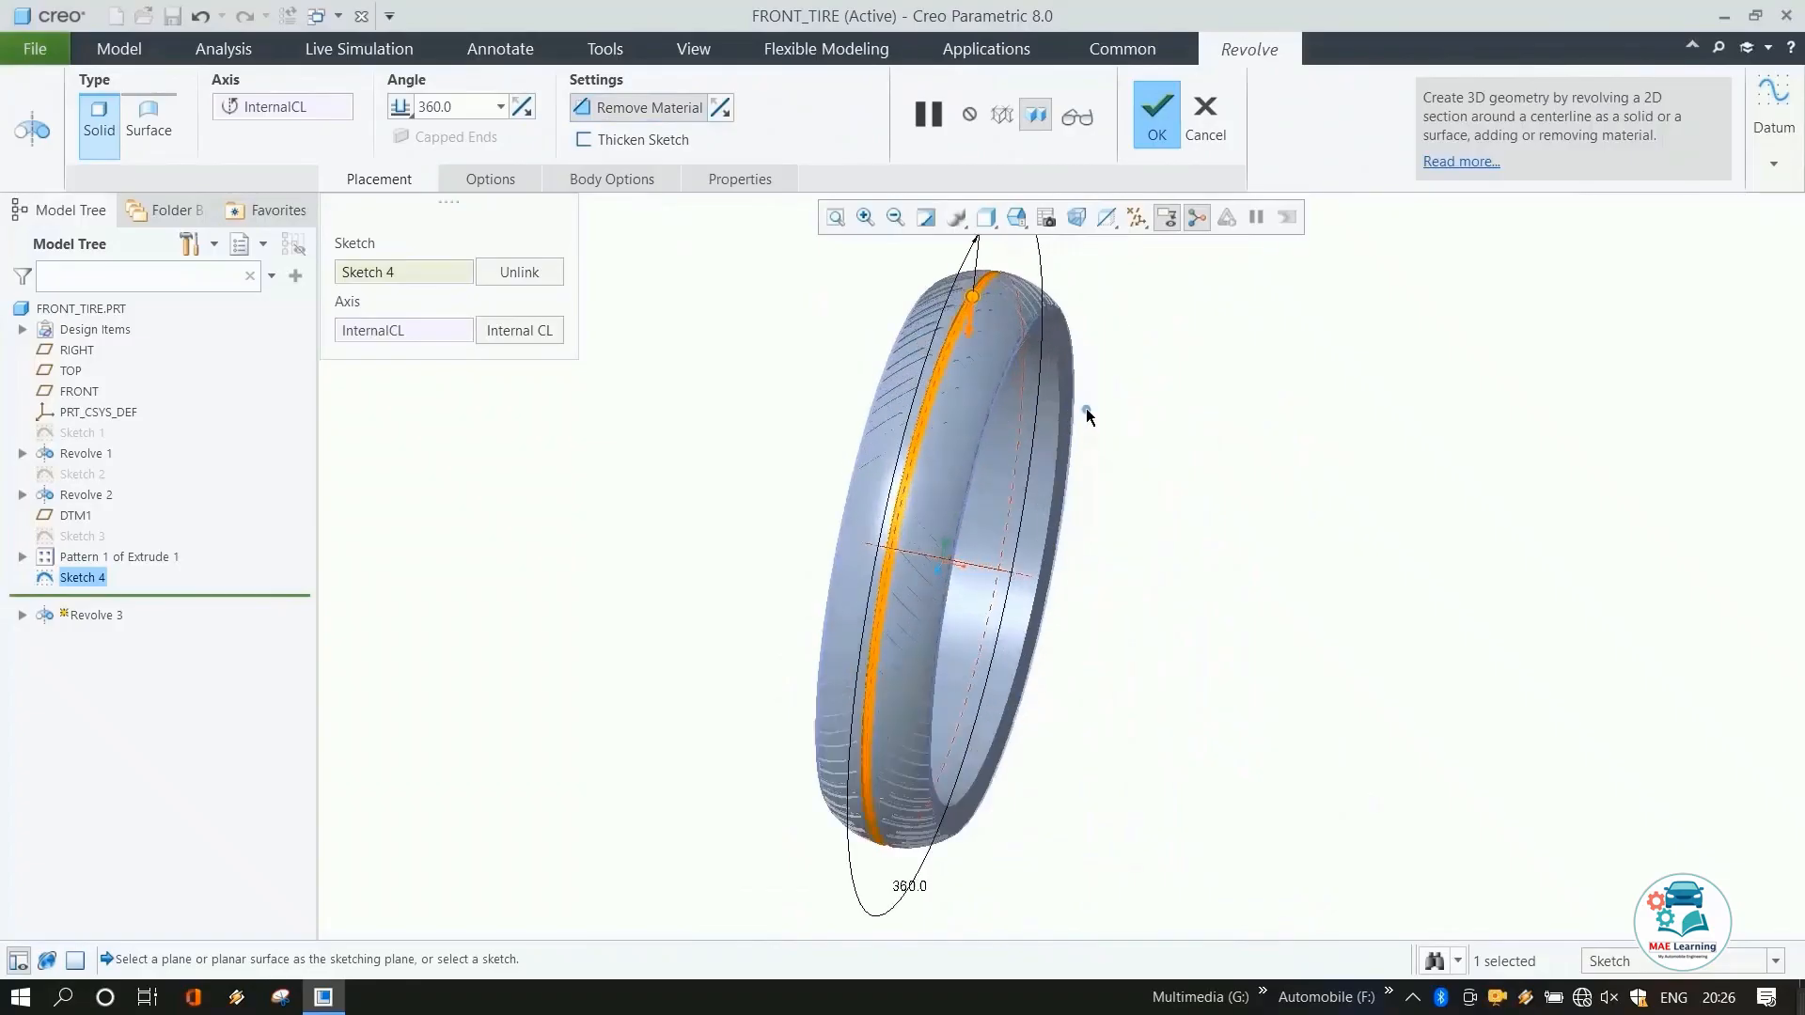
click(1286, 473)
middle_click(1288, 477)
mouse_move(1213, 479)
middle_down()
mouse_move(987, 386)
mouse_move(827, 354)
mouse_move(966, 347)
middle_up()
scroll(916, 343, down, 3)
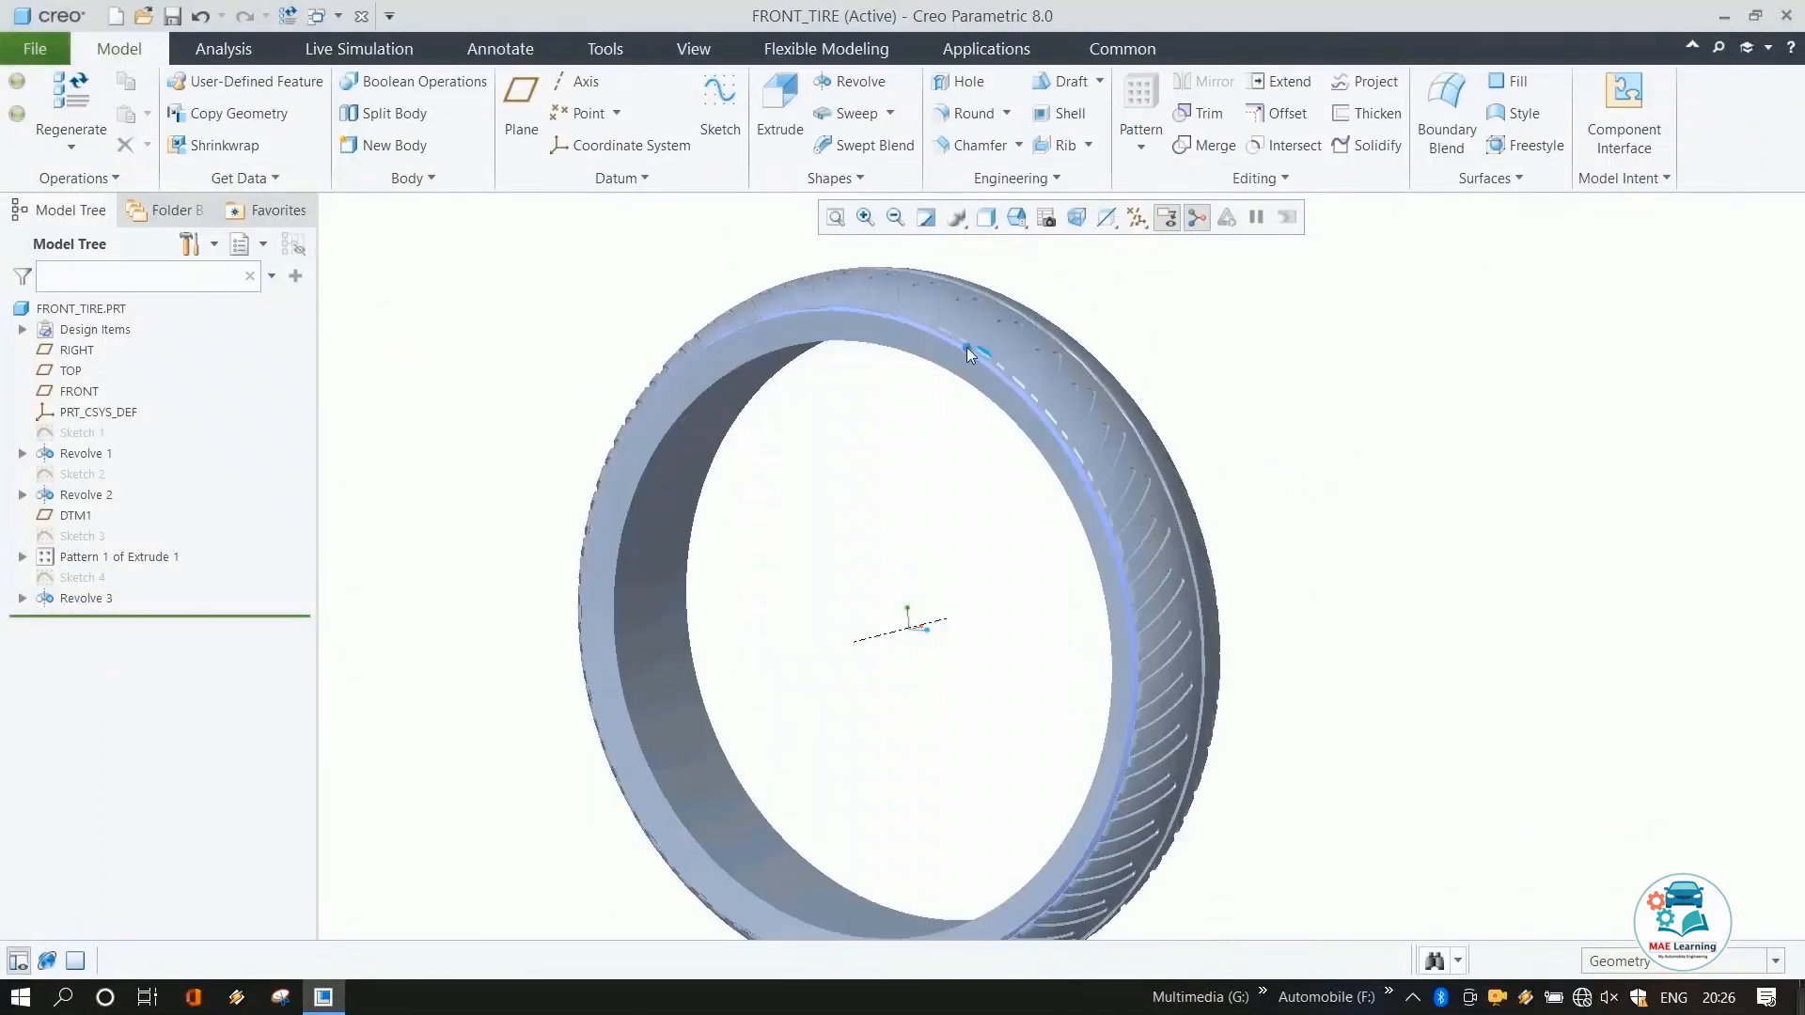
Hide the Revolve 2 feature of the tire in the model tree.
click(85, 474)
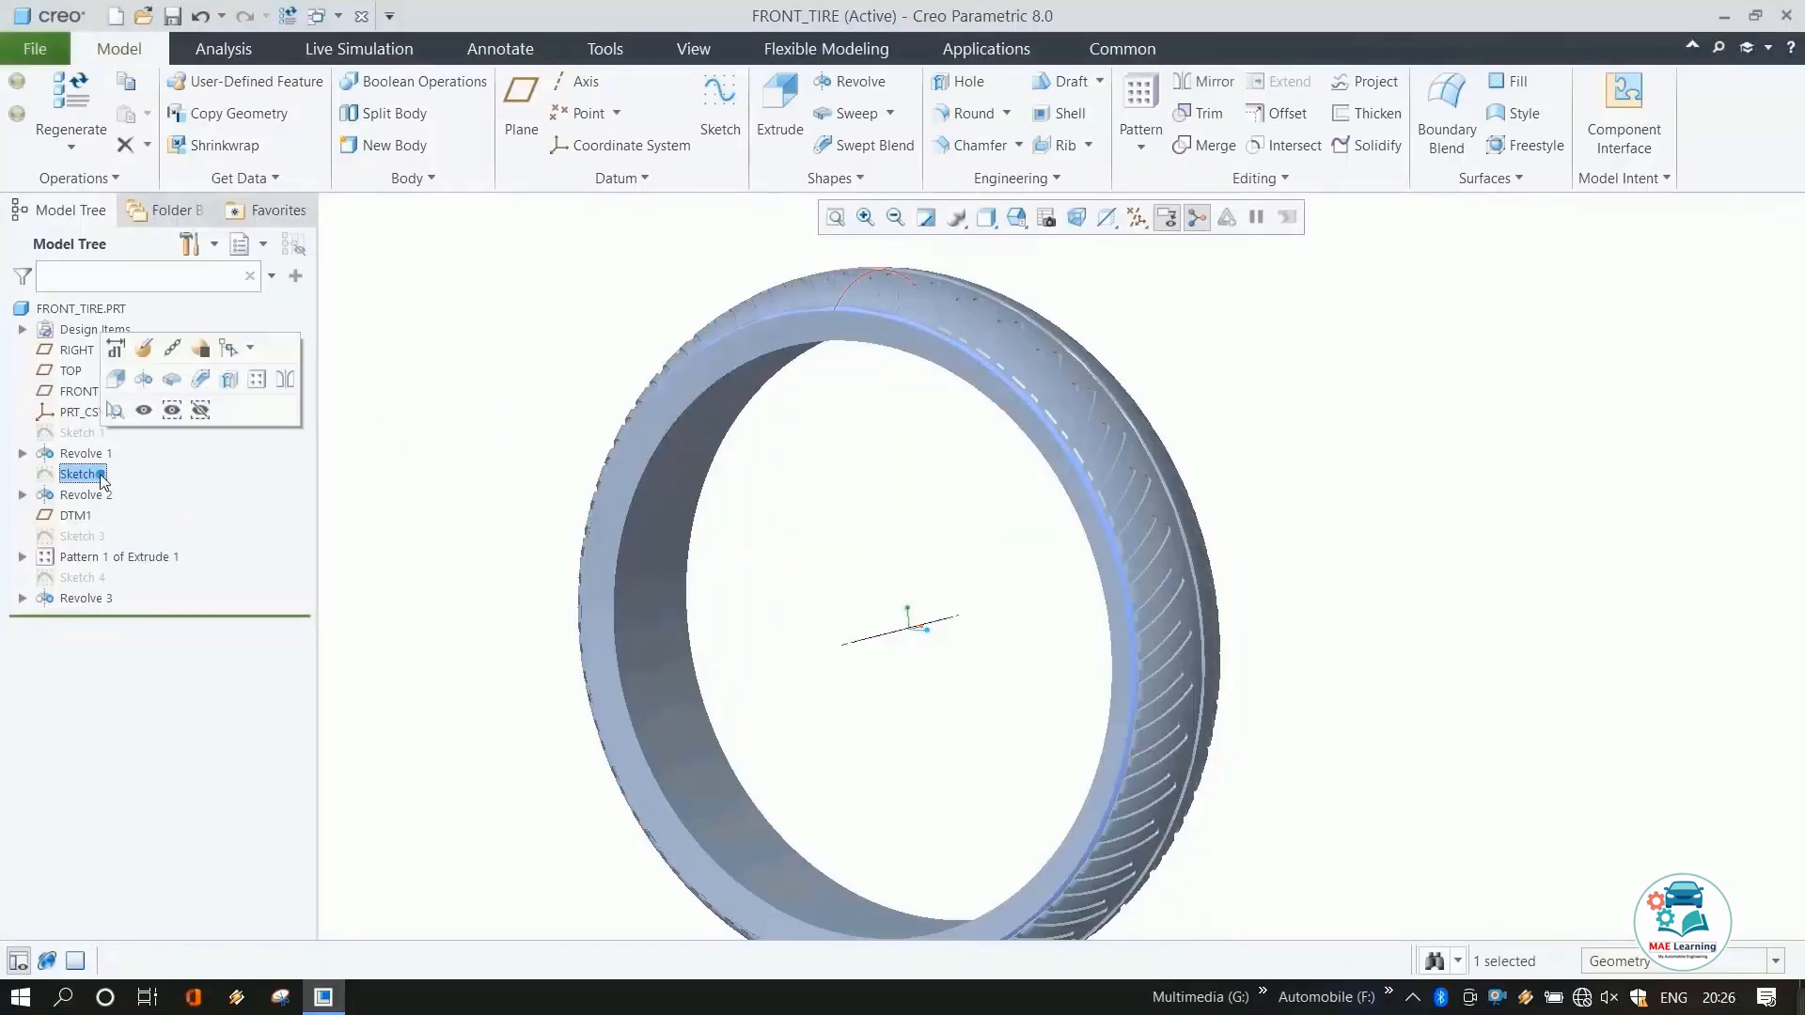
click(86, 499)
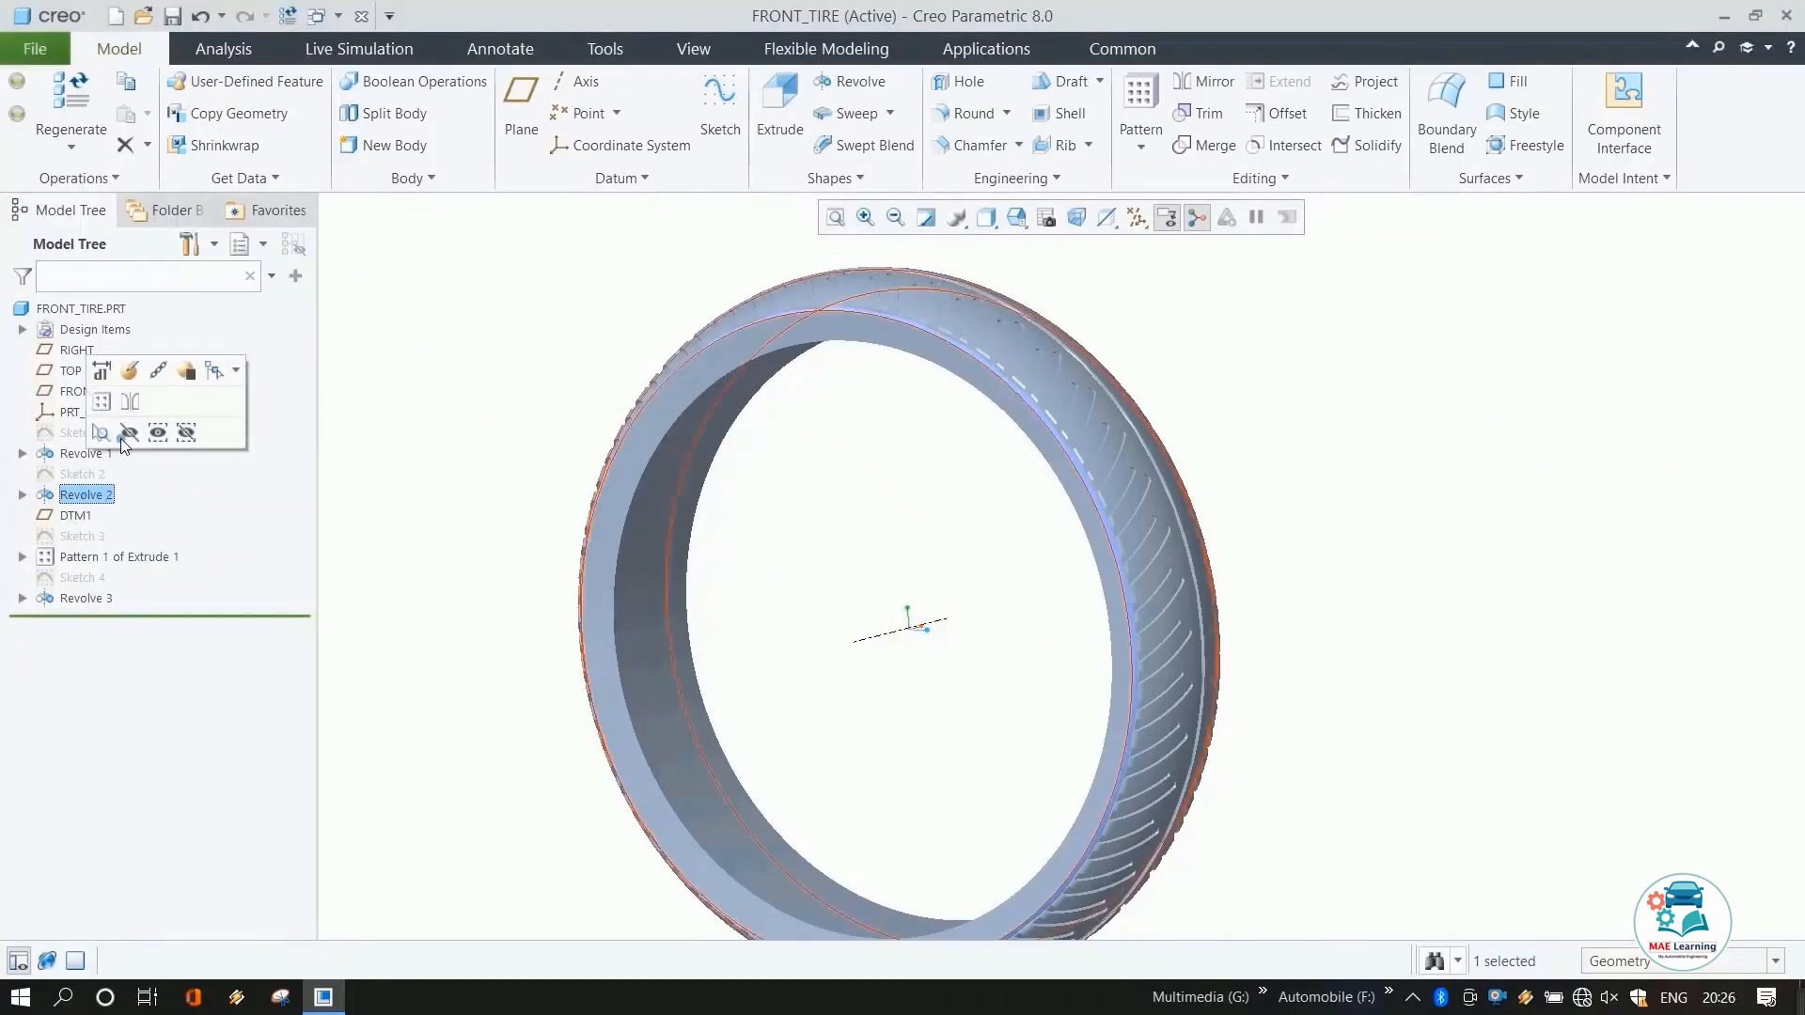
click(129, 433)
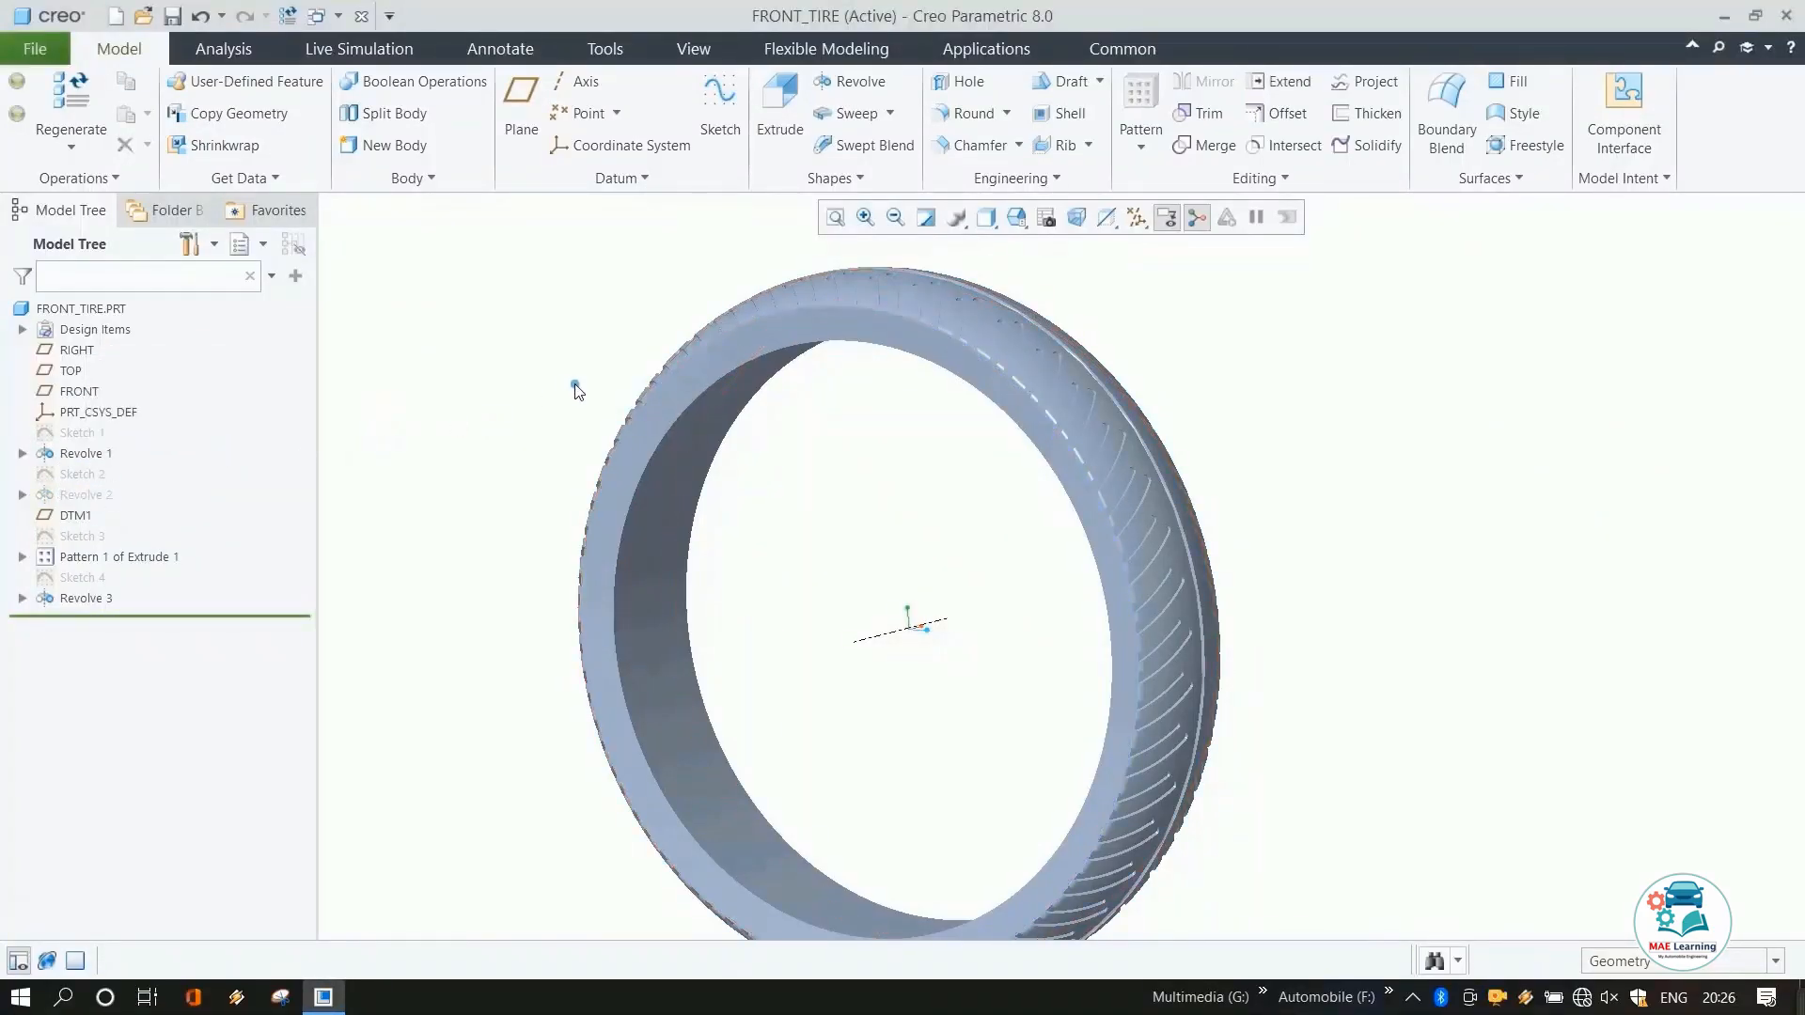
Save the FRONT_TIRE part in the Final folder.
middle_drag(576, 390, 821, 421)
scroll(918, 385, down, 3)
mouse_move(918, 386)
middle_down()
mouse_move(1023, 395)
mouse_move(1147, 352)
middle_up()
scroll(1147, 352, down, 3)
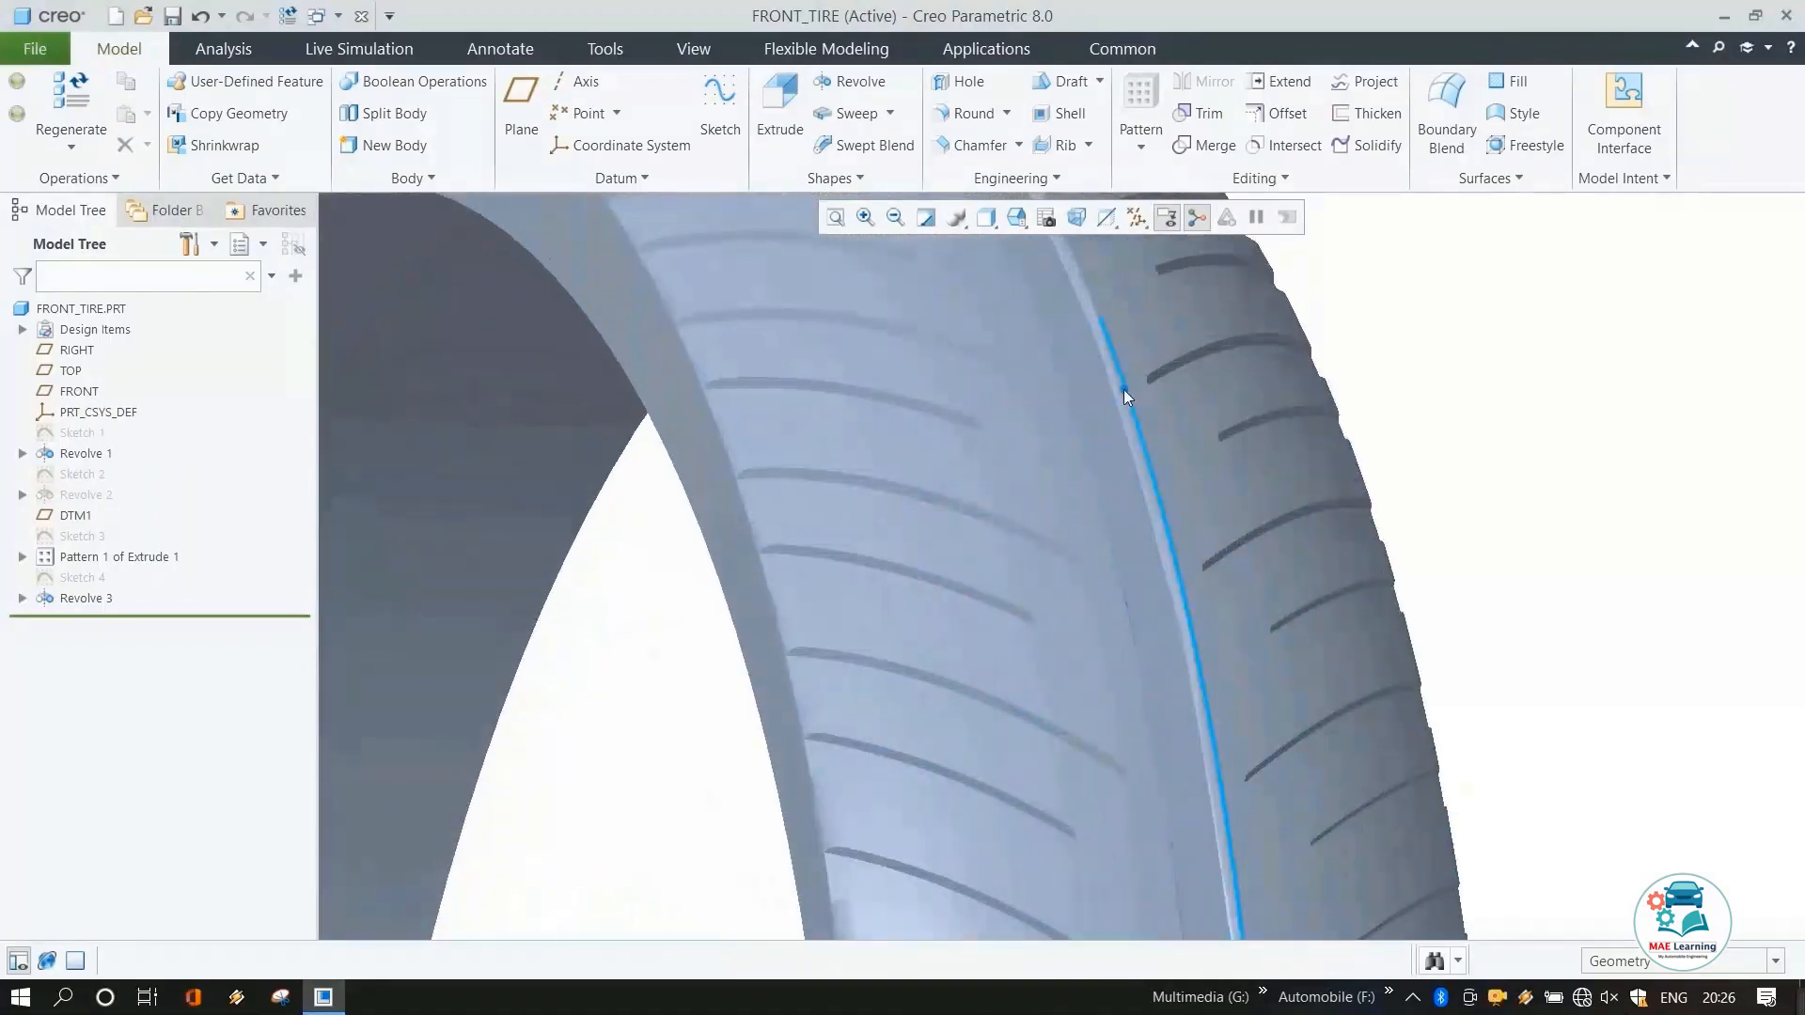
scroll(1133, 428, up, 8)
middle_drag(1134, 436, 982, 456)
scroll(996, 438, down, 3)
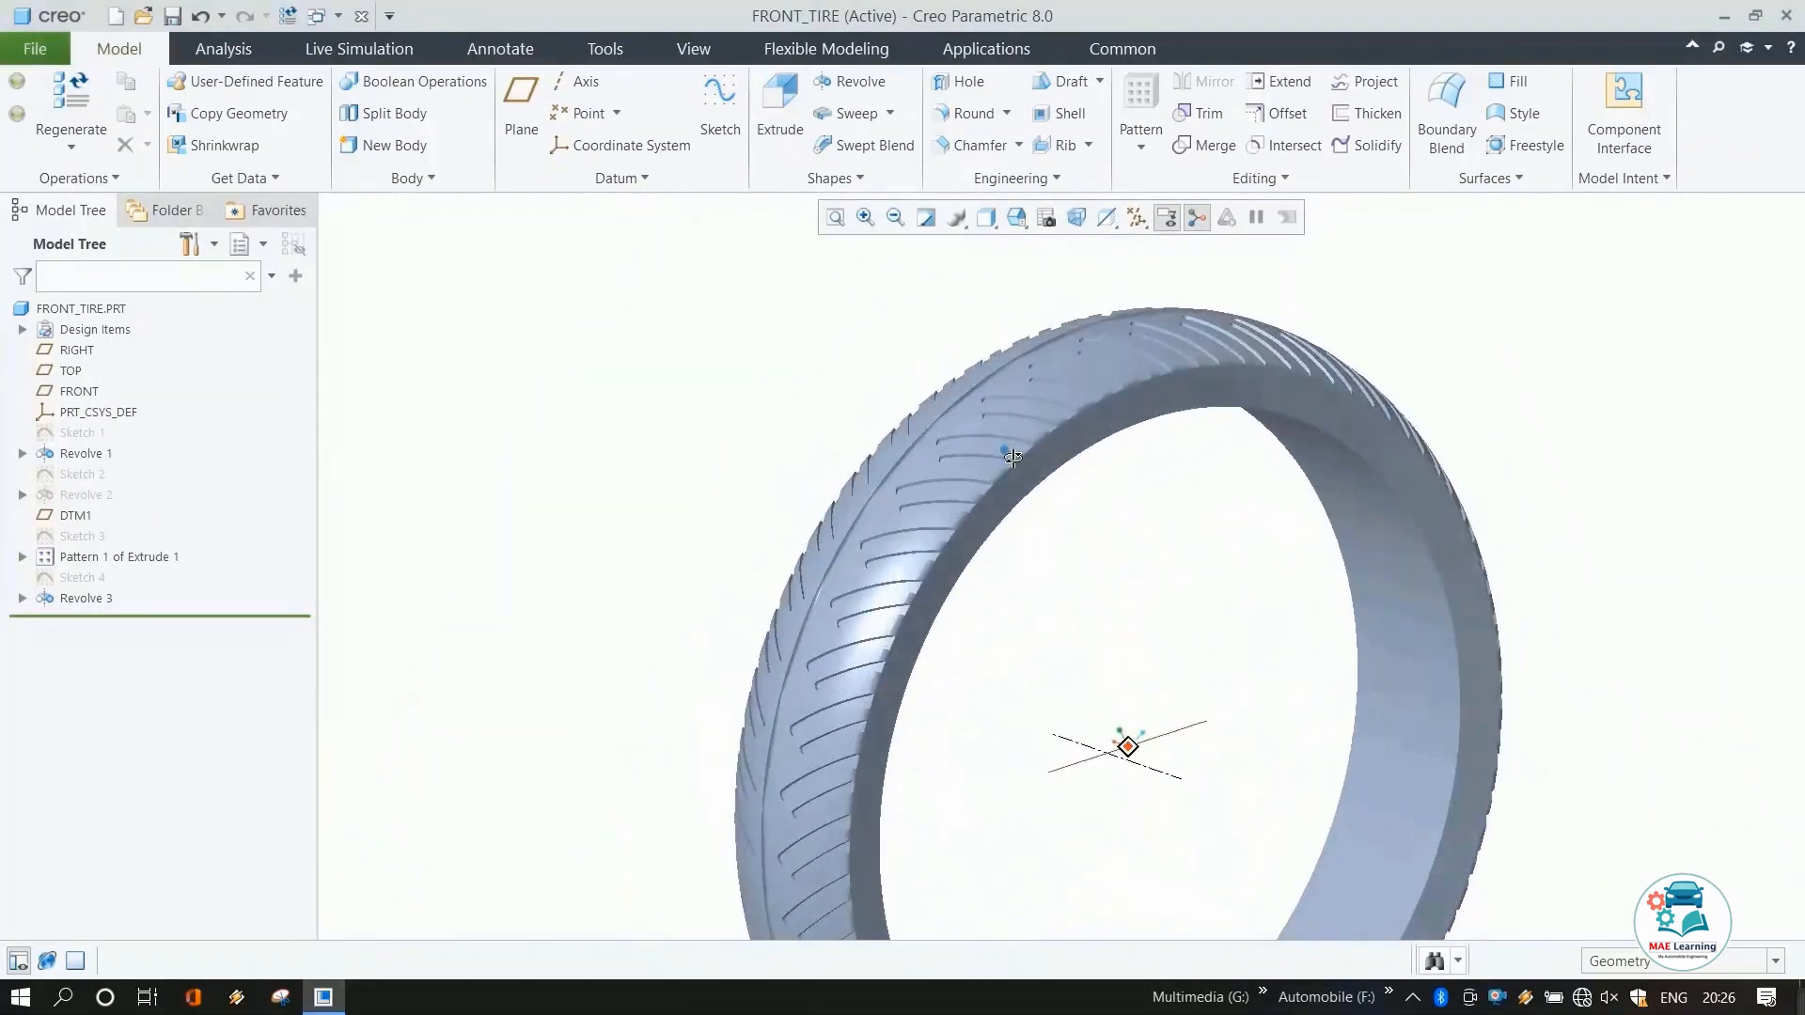
click(172, 16)
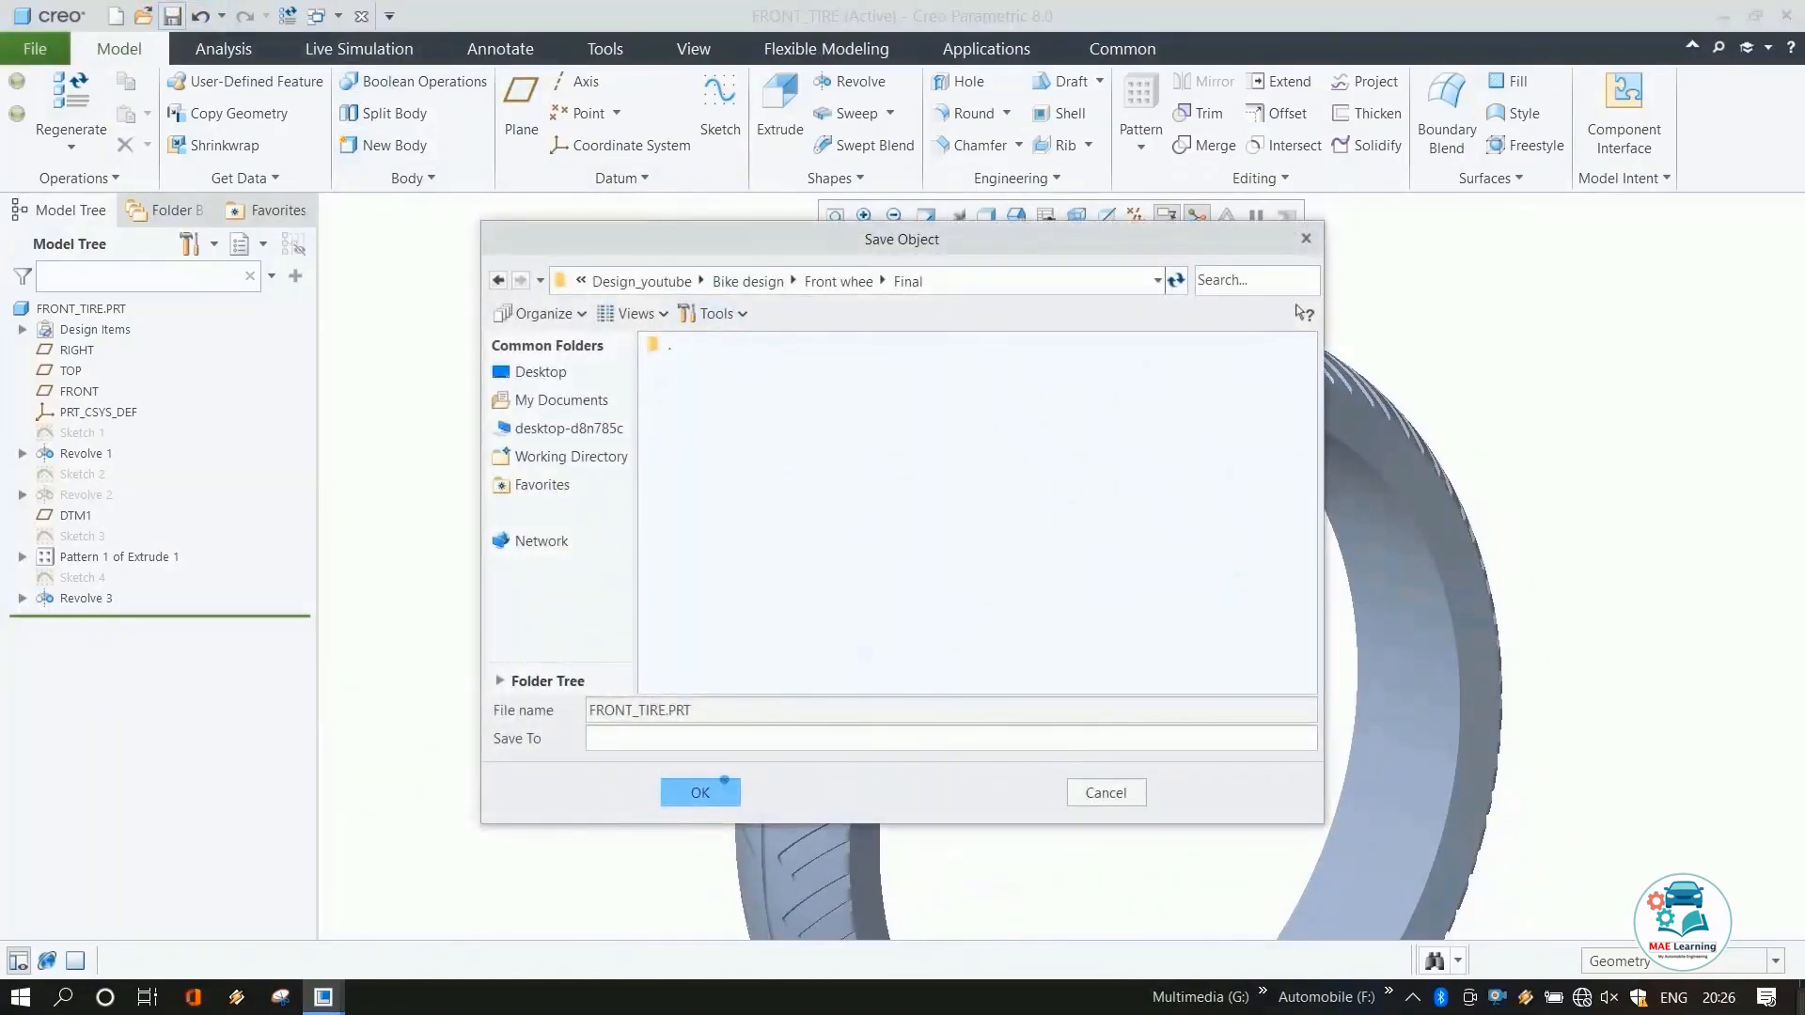
click(699, 792)
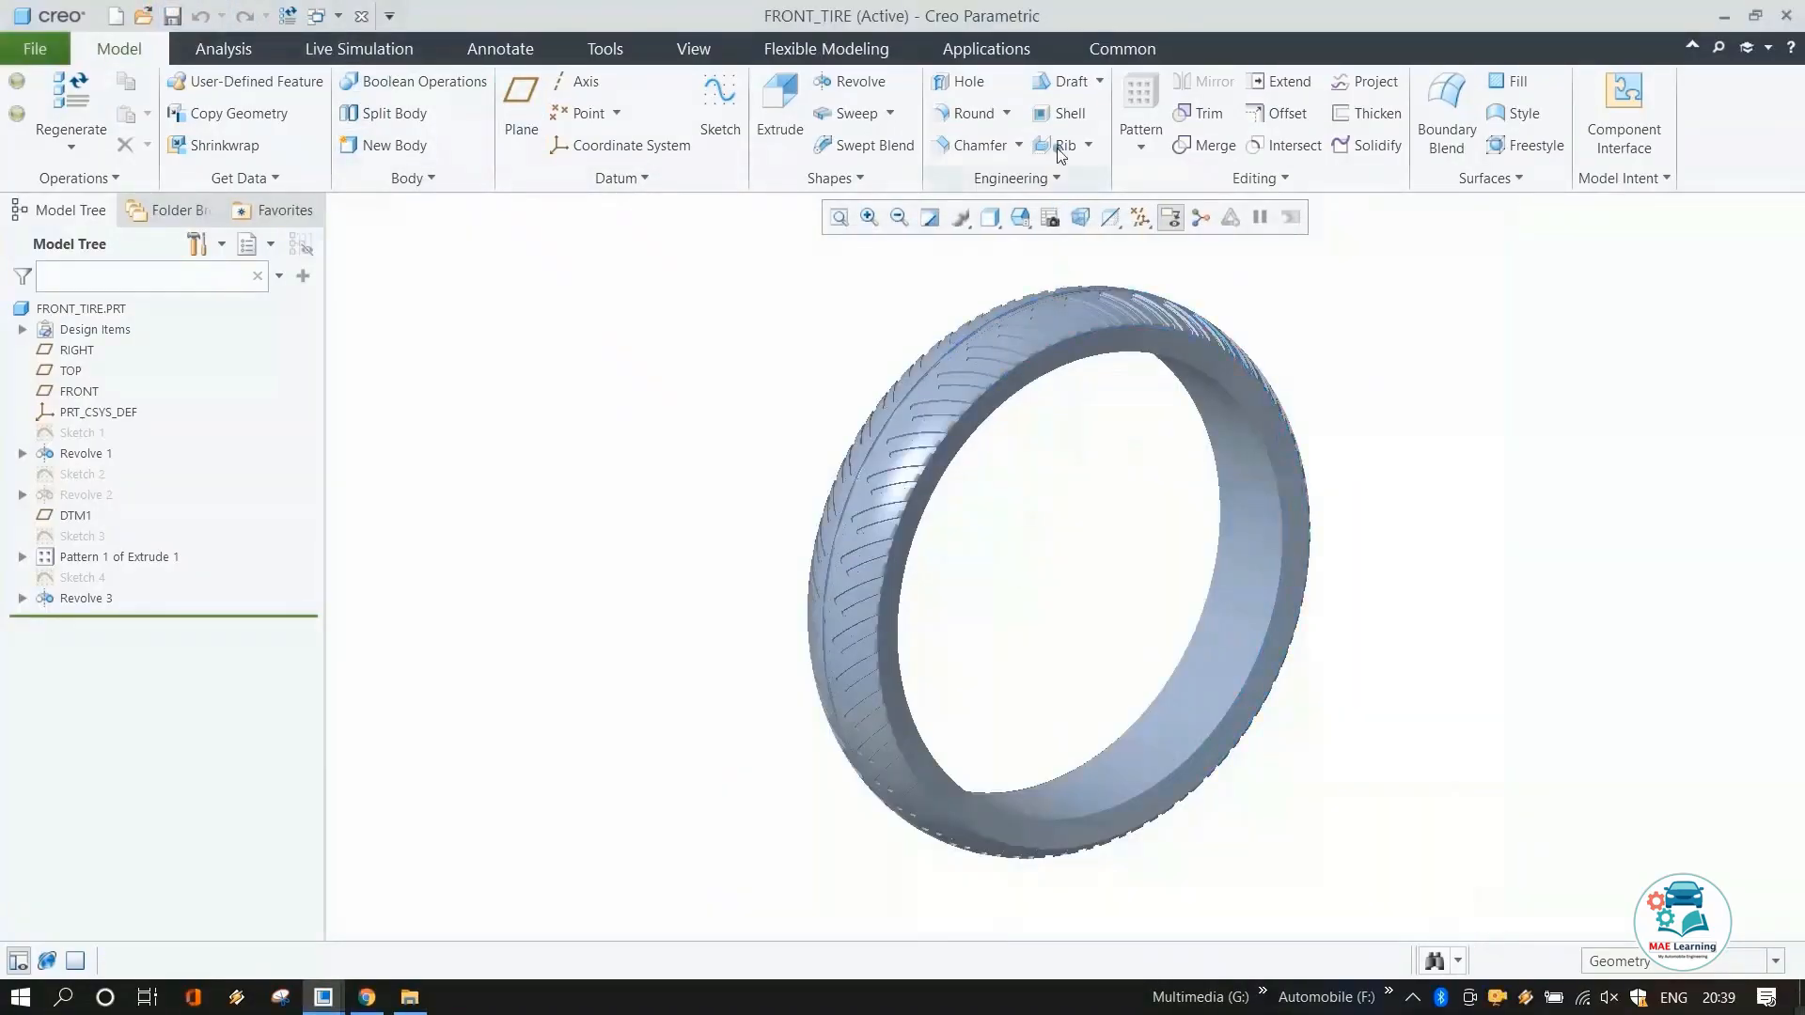
Shell the tire with a 0.9 wall thickness, removing its inner surface.
click(1057, 122)
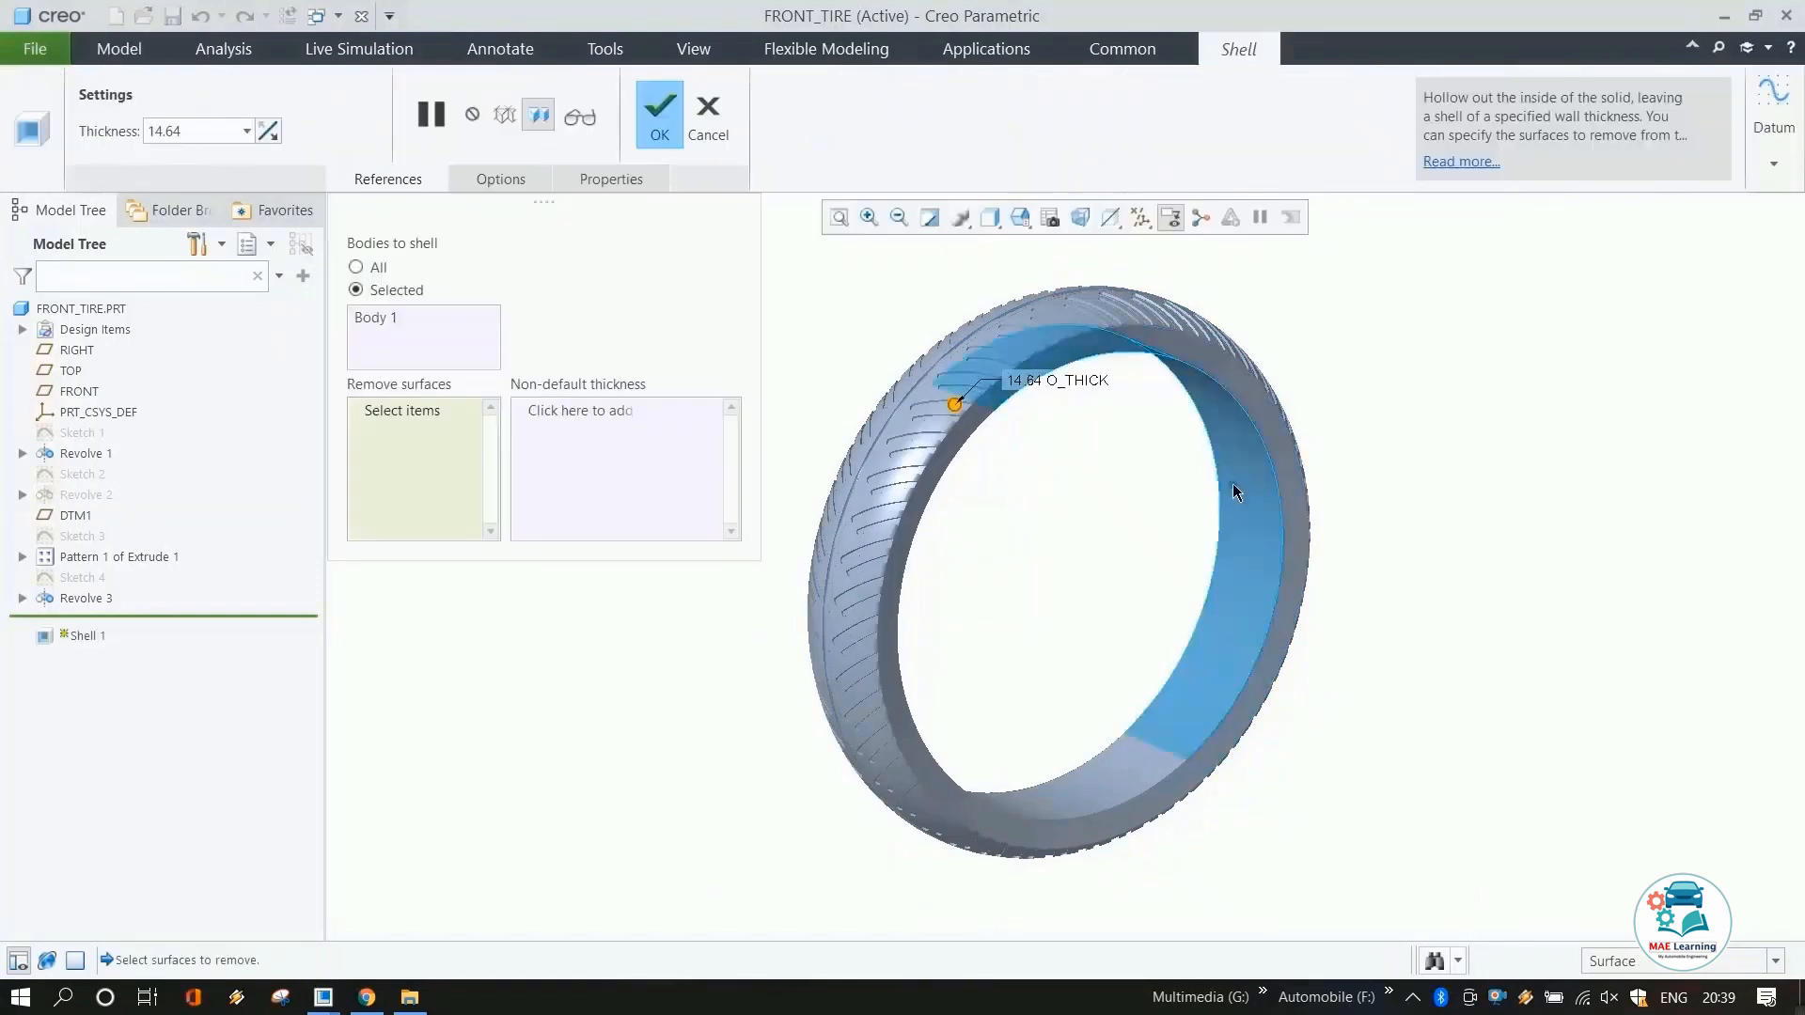
click(189, 131)
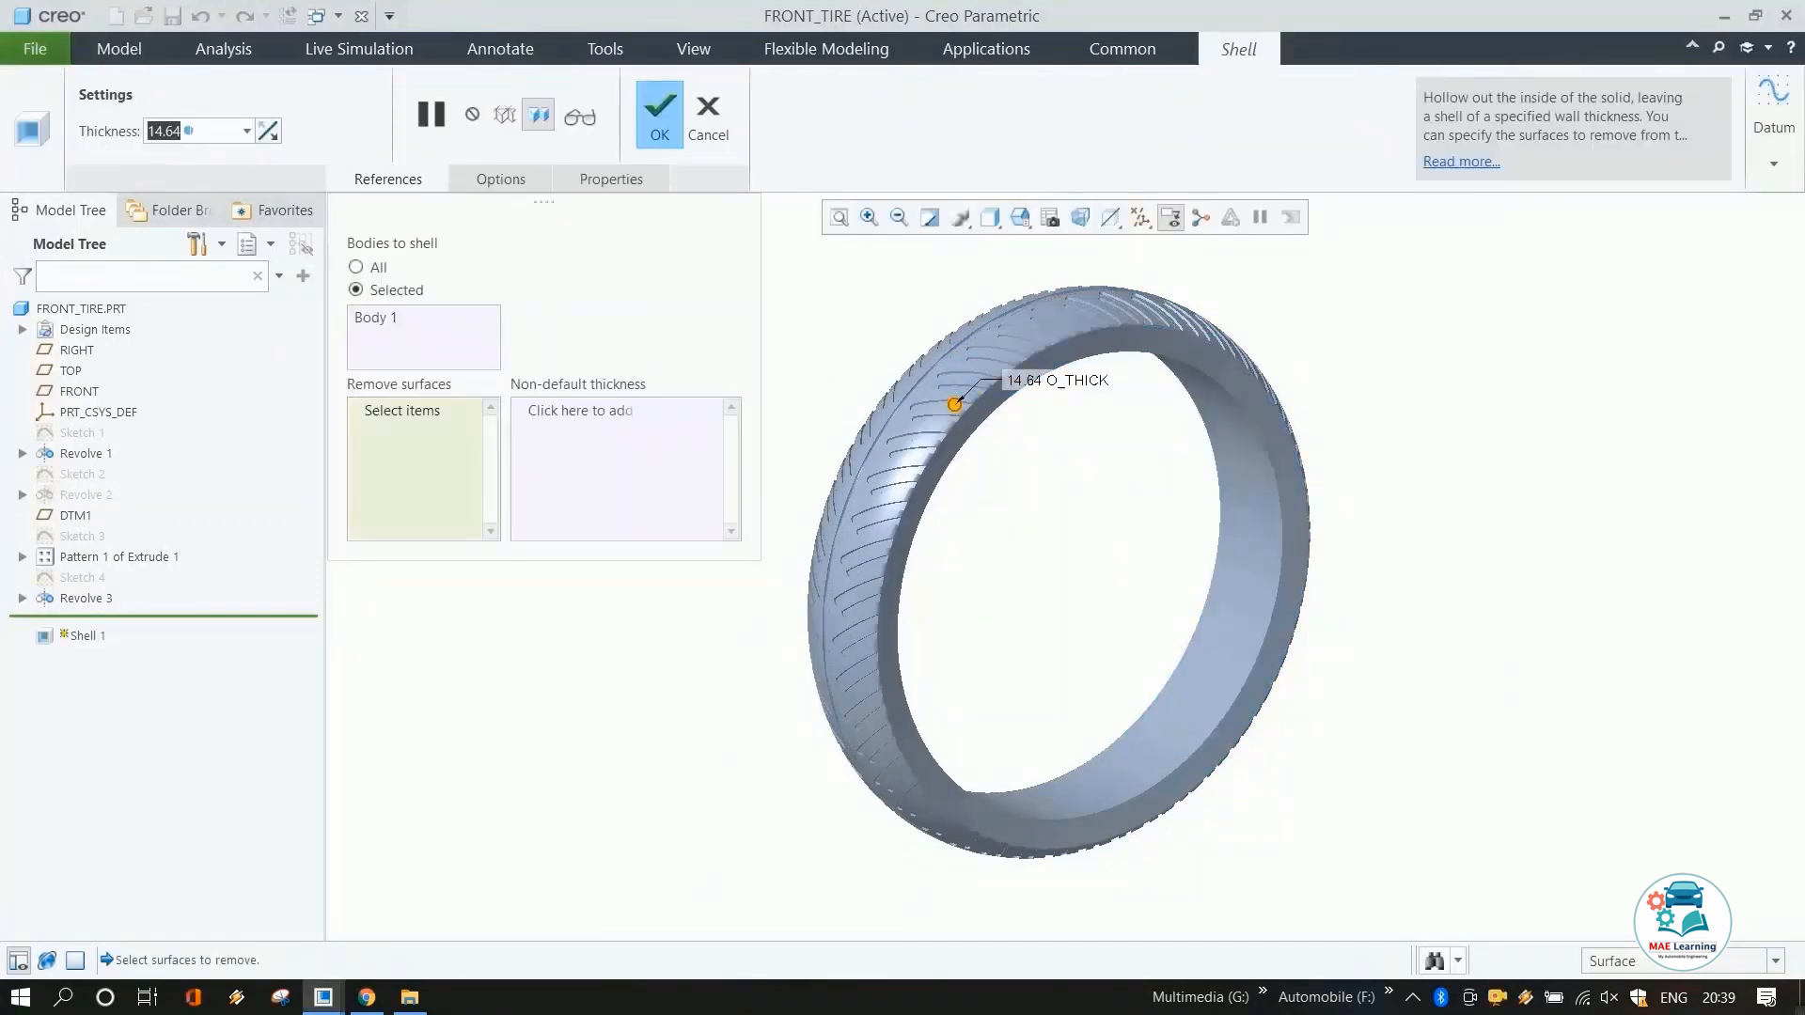
key(BackSpace)
text(.9)
key(Return)
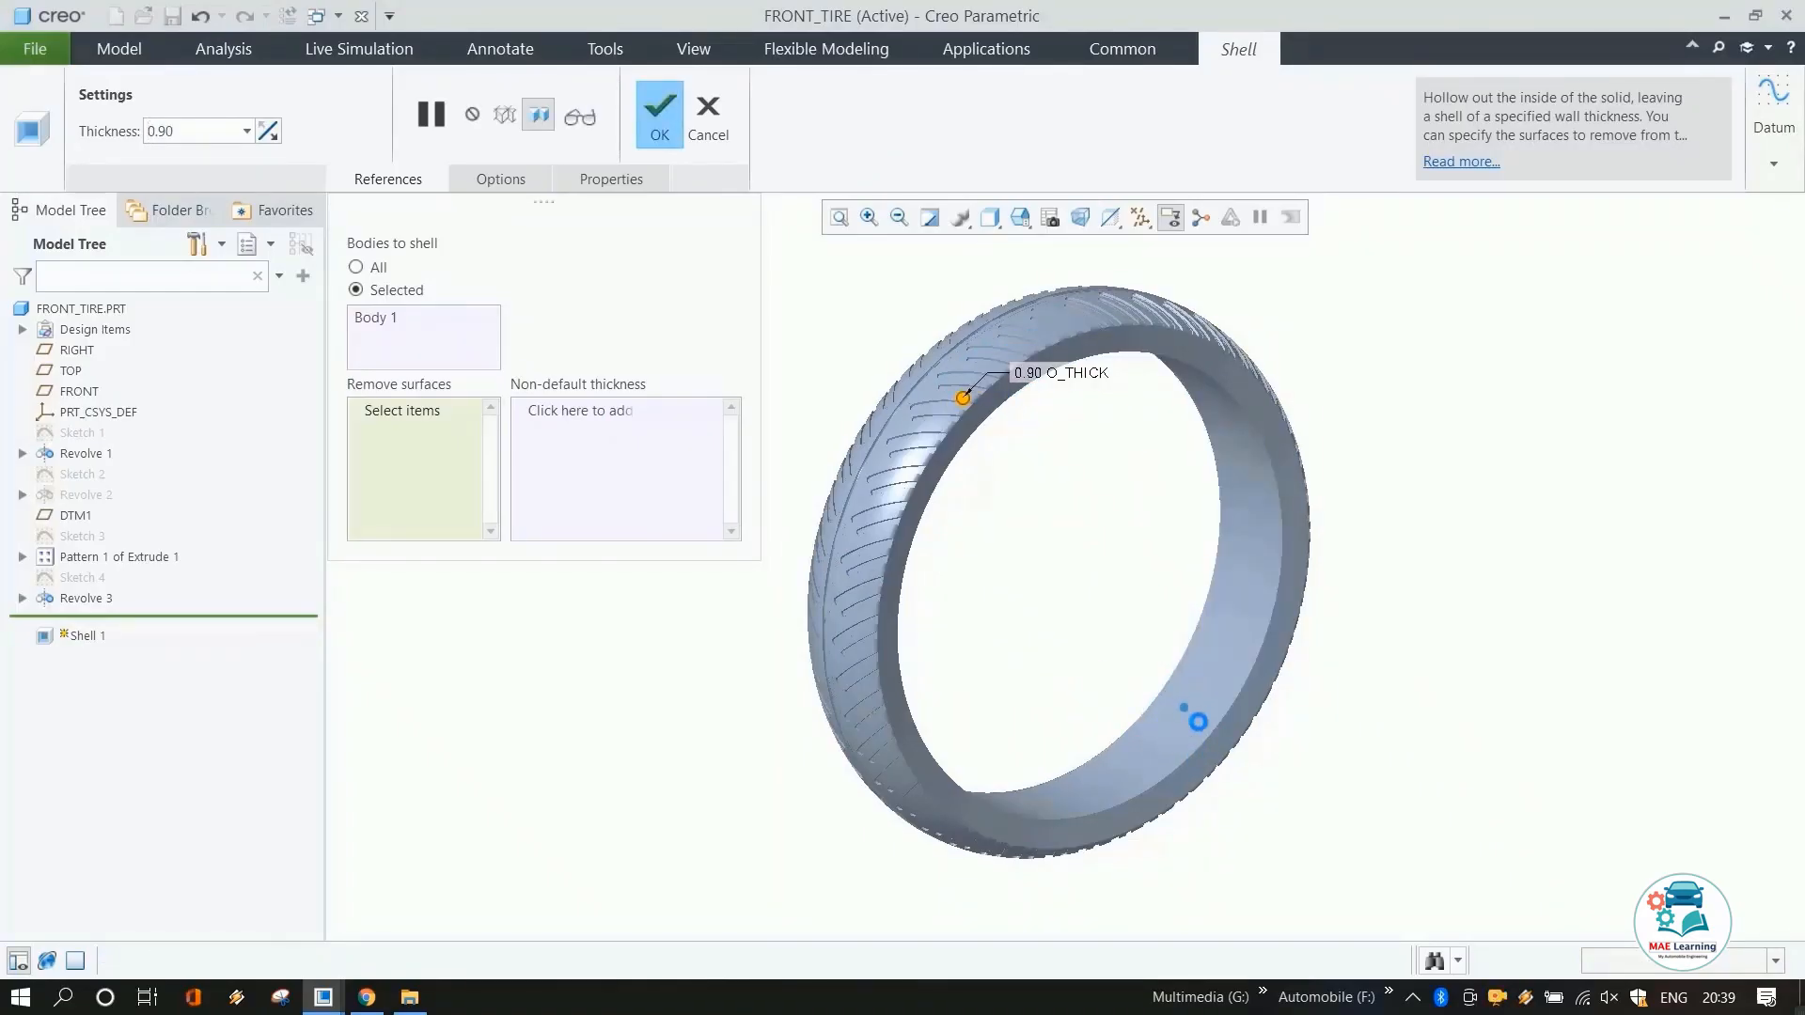
click(1198, 721)
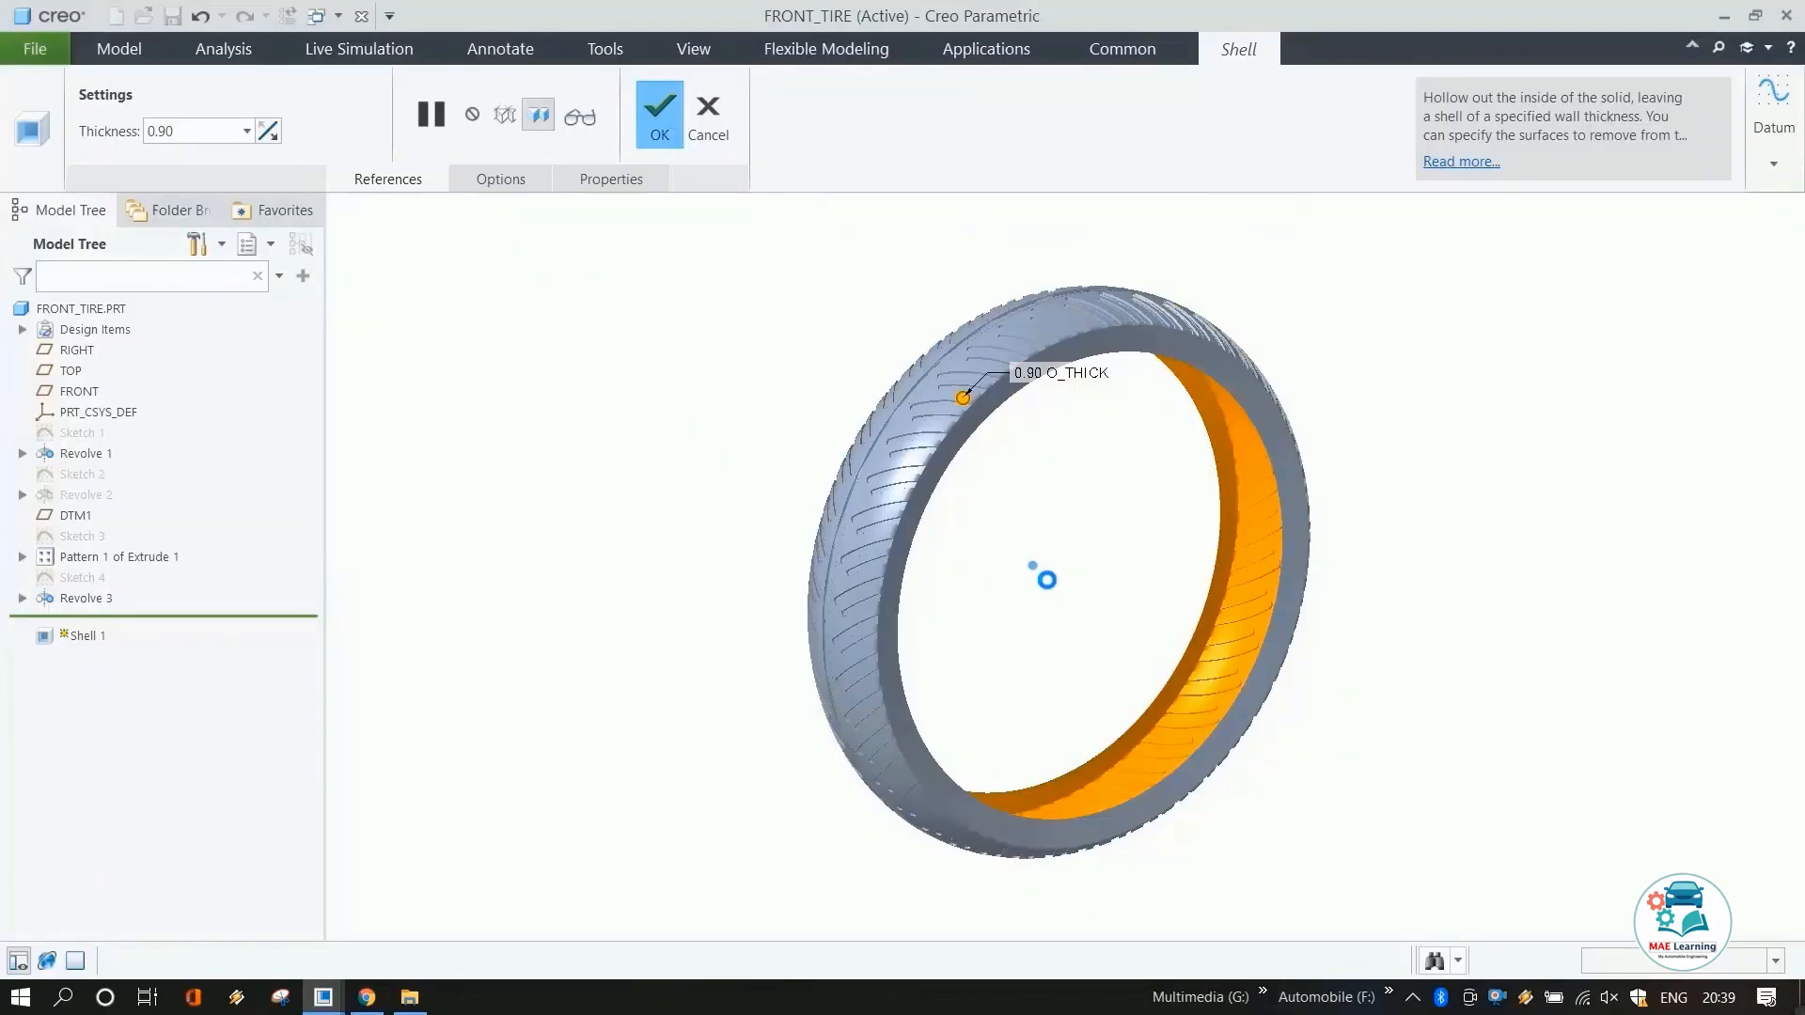
middle_click(1042, 573)
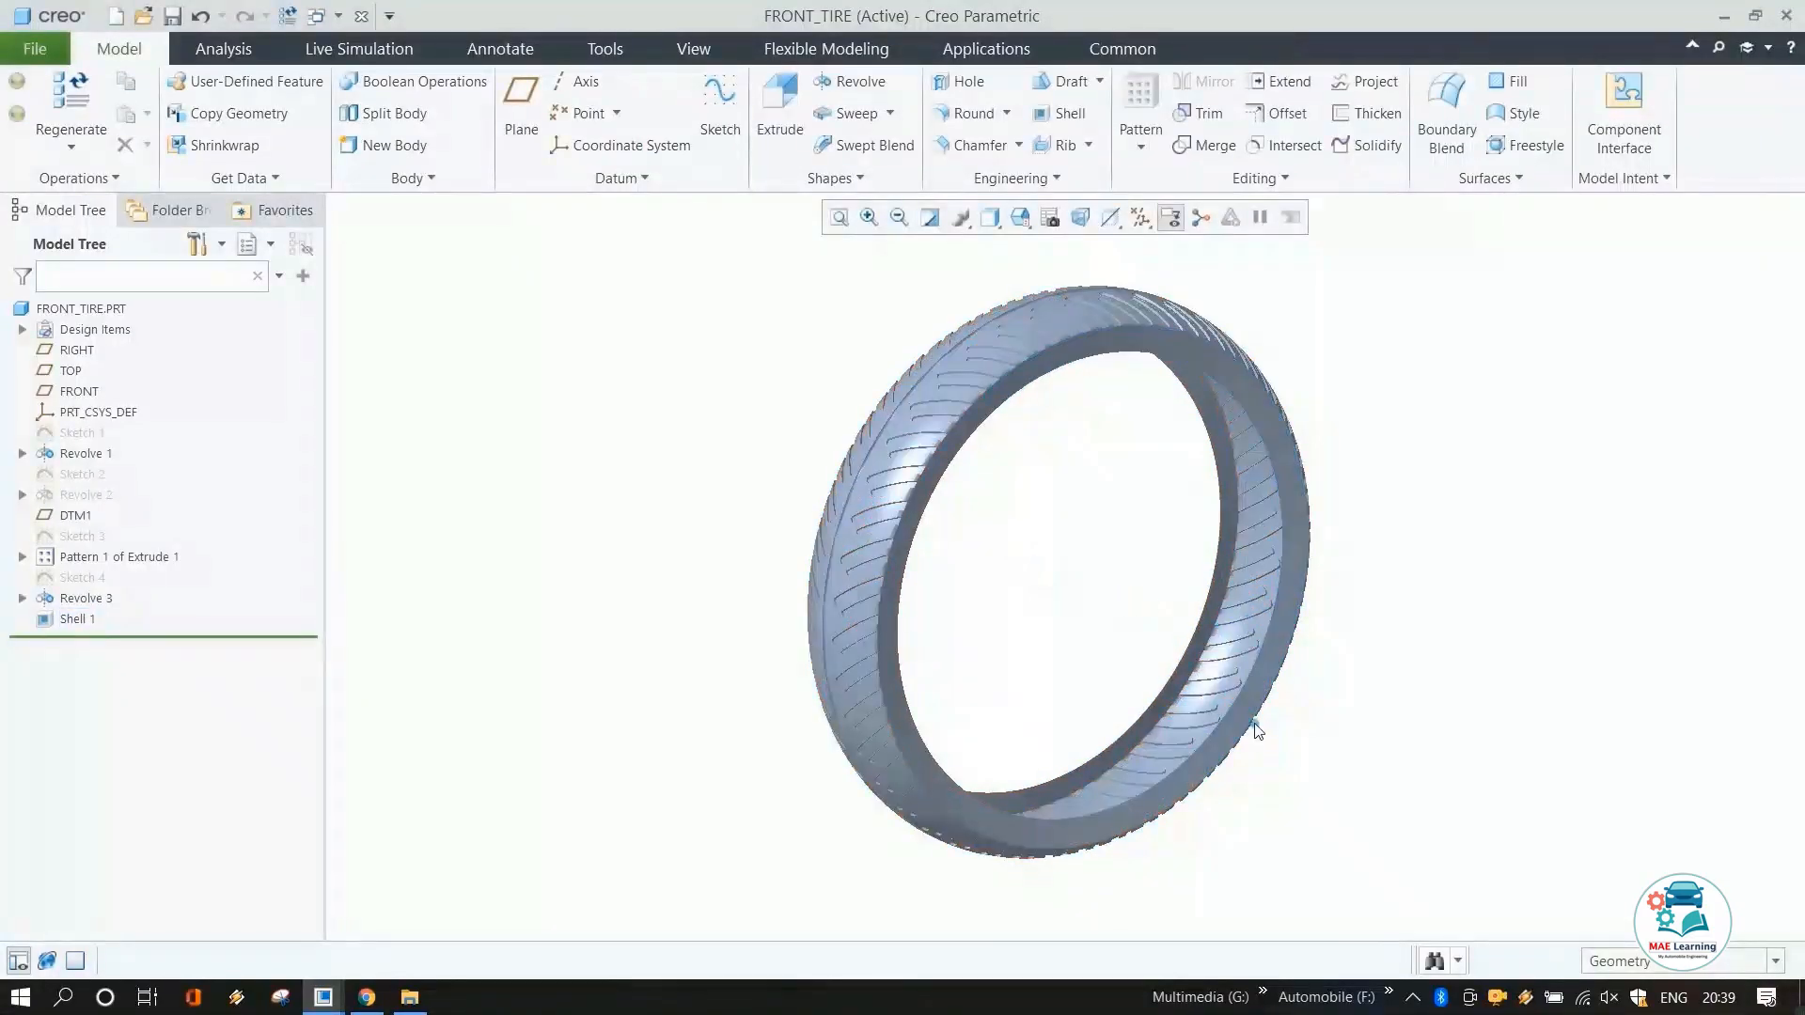
Save the shelled tire part.
mouse_move(963, 625)
middle_down()
mouse_move(861, 670)
mouse_move(1136, 784)
middle_up()
scroll(1185, 777, down, 5)
scroll(1254, 764, up, 8)
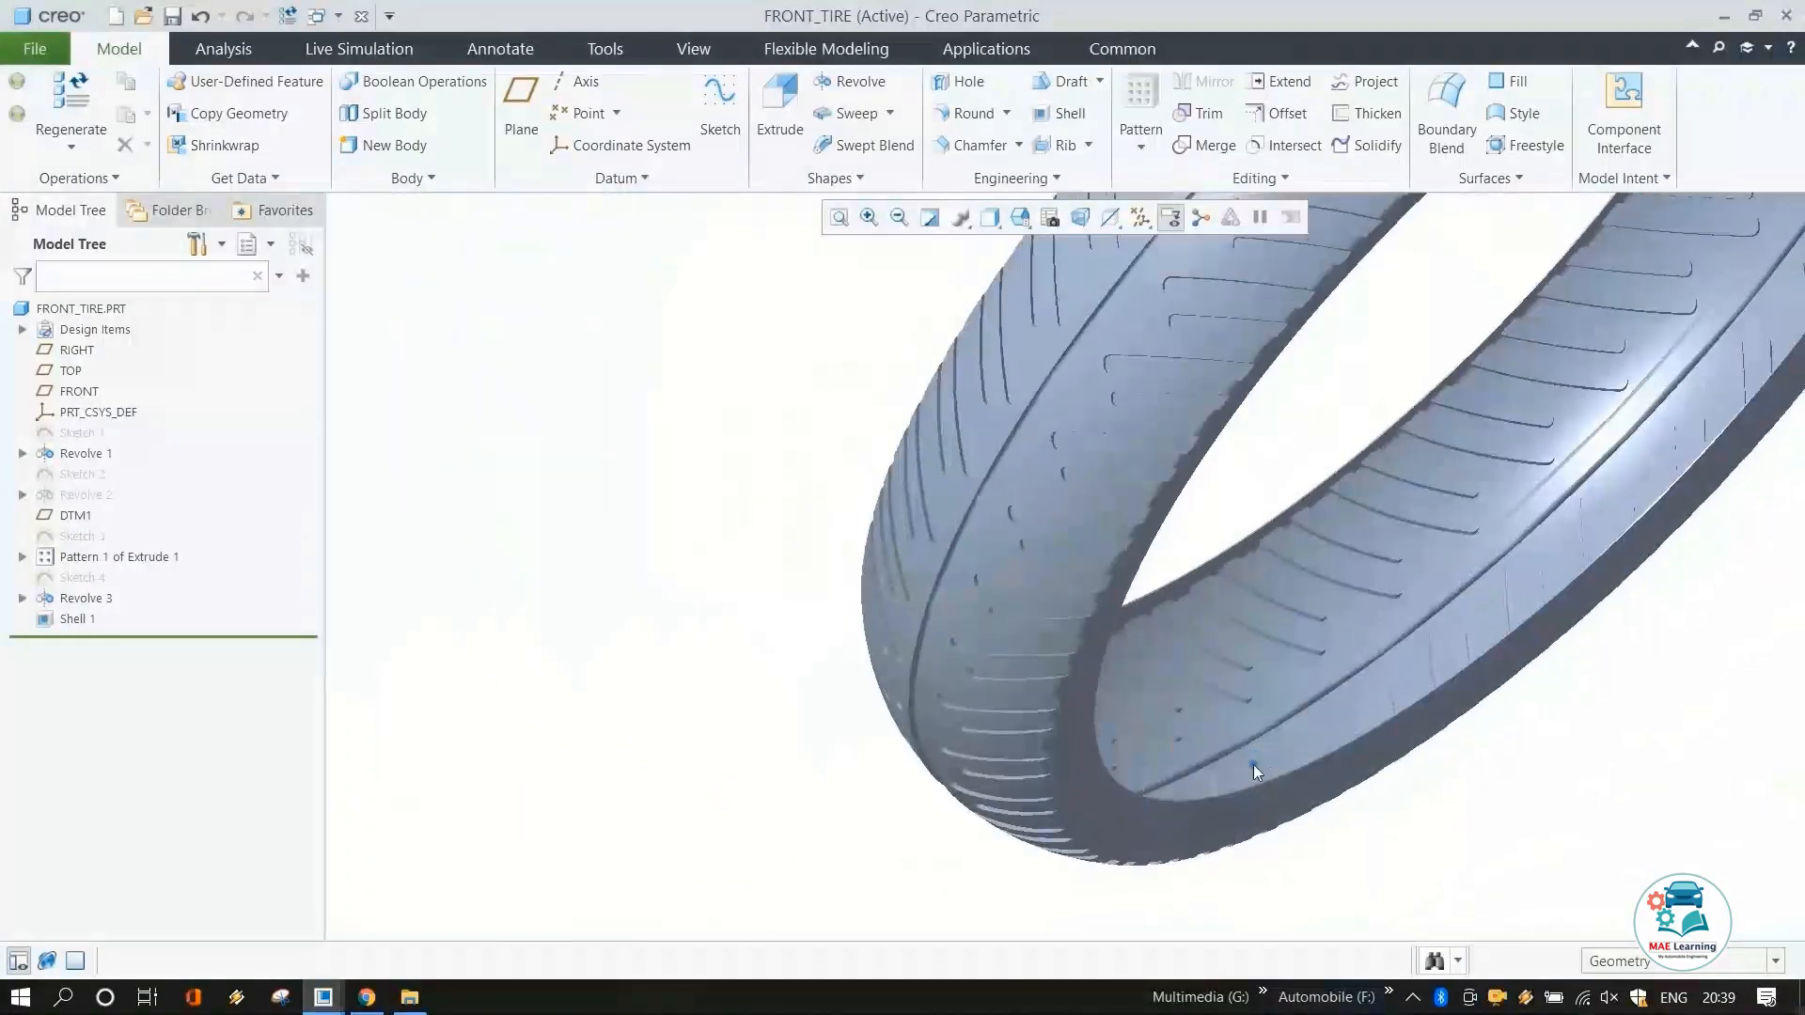
middle_drag(1279, 746, 1260, 752)
scroll(1257, 749, up, 1)
scroll(1514, 561, down, 5)
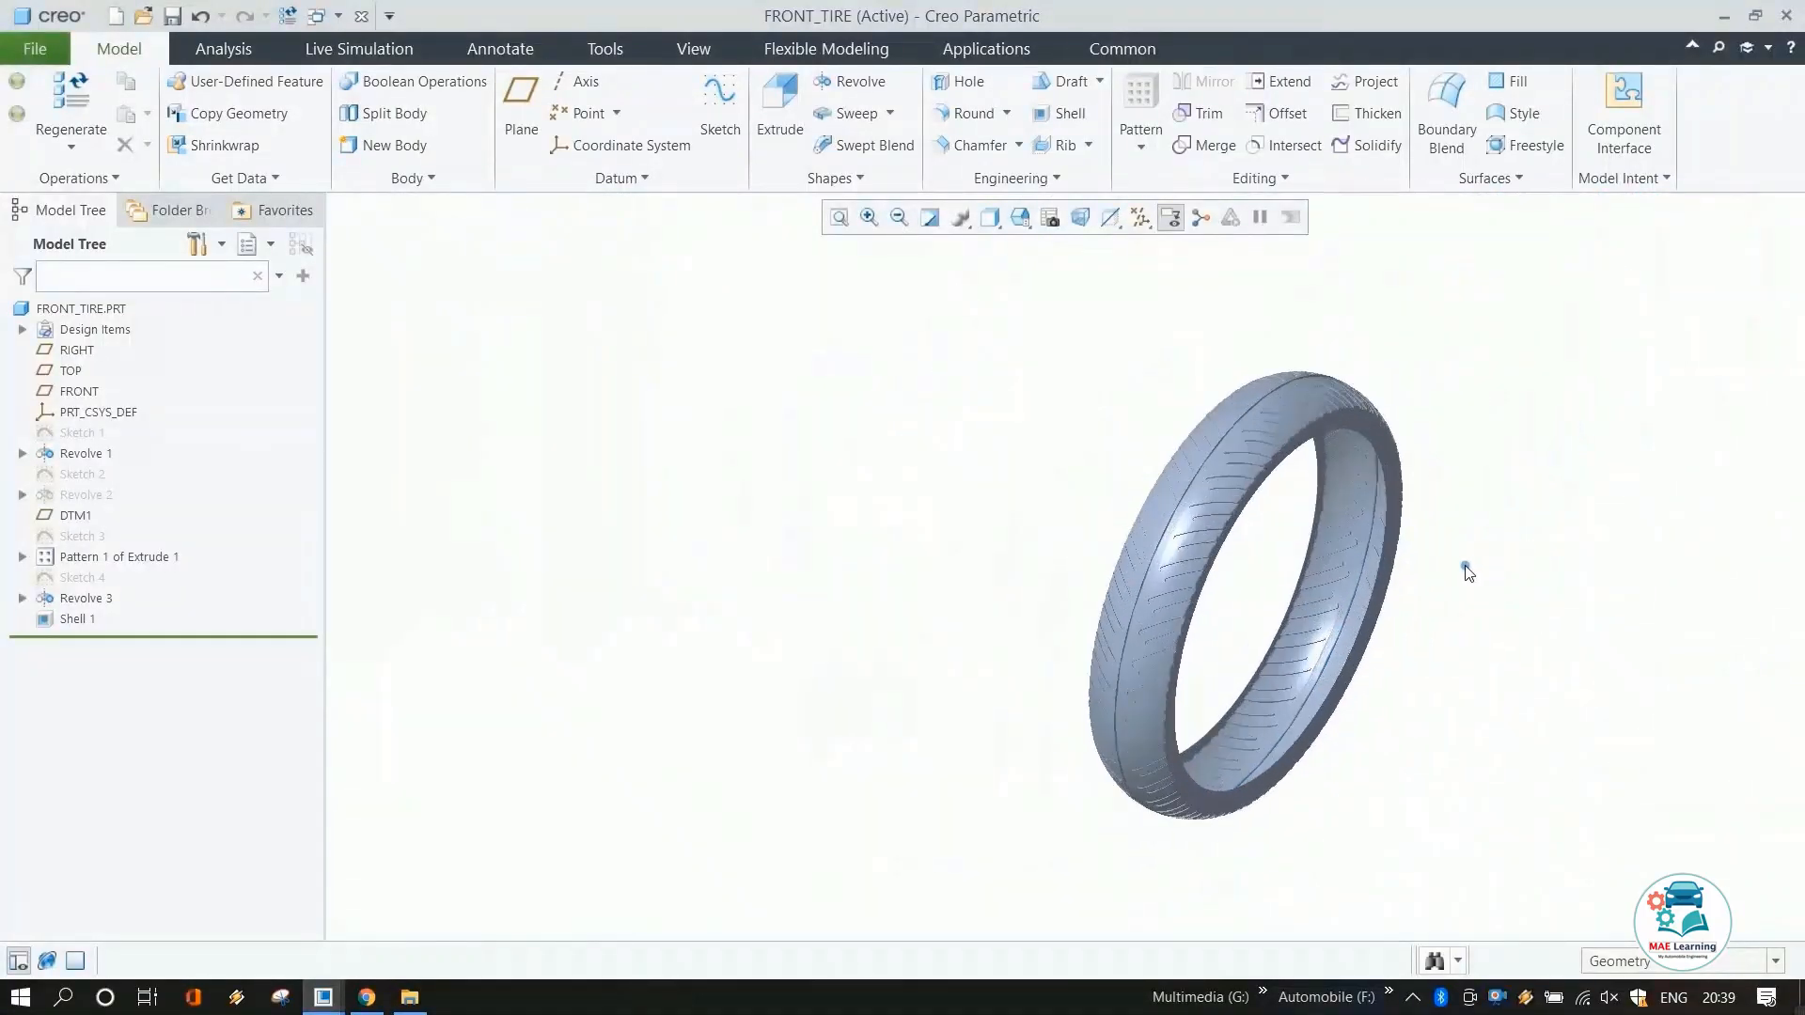
scroll(1421, 582, up, 2)
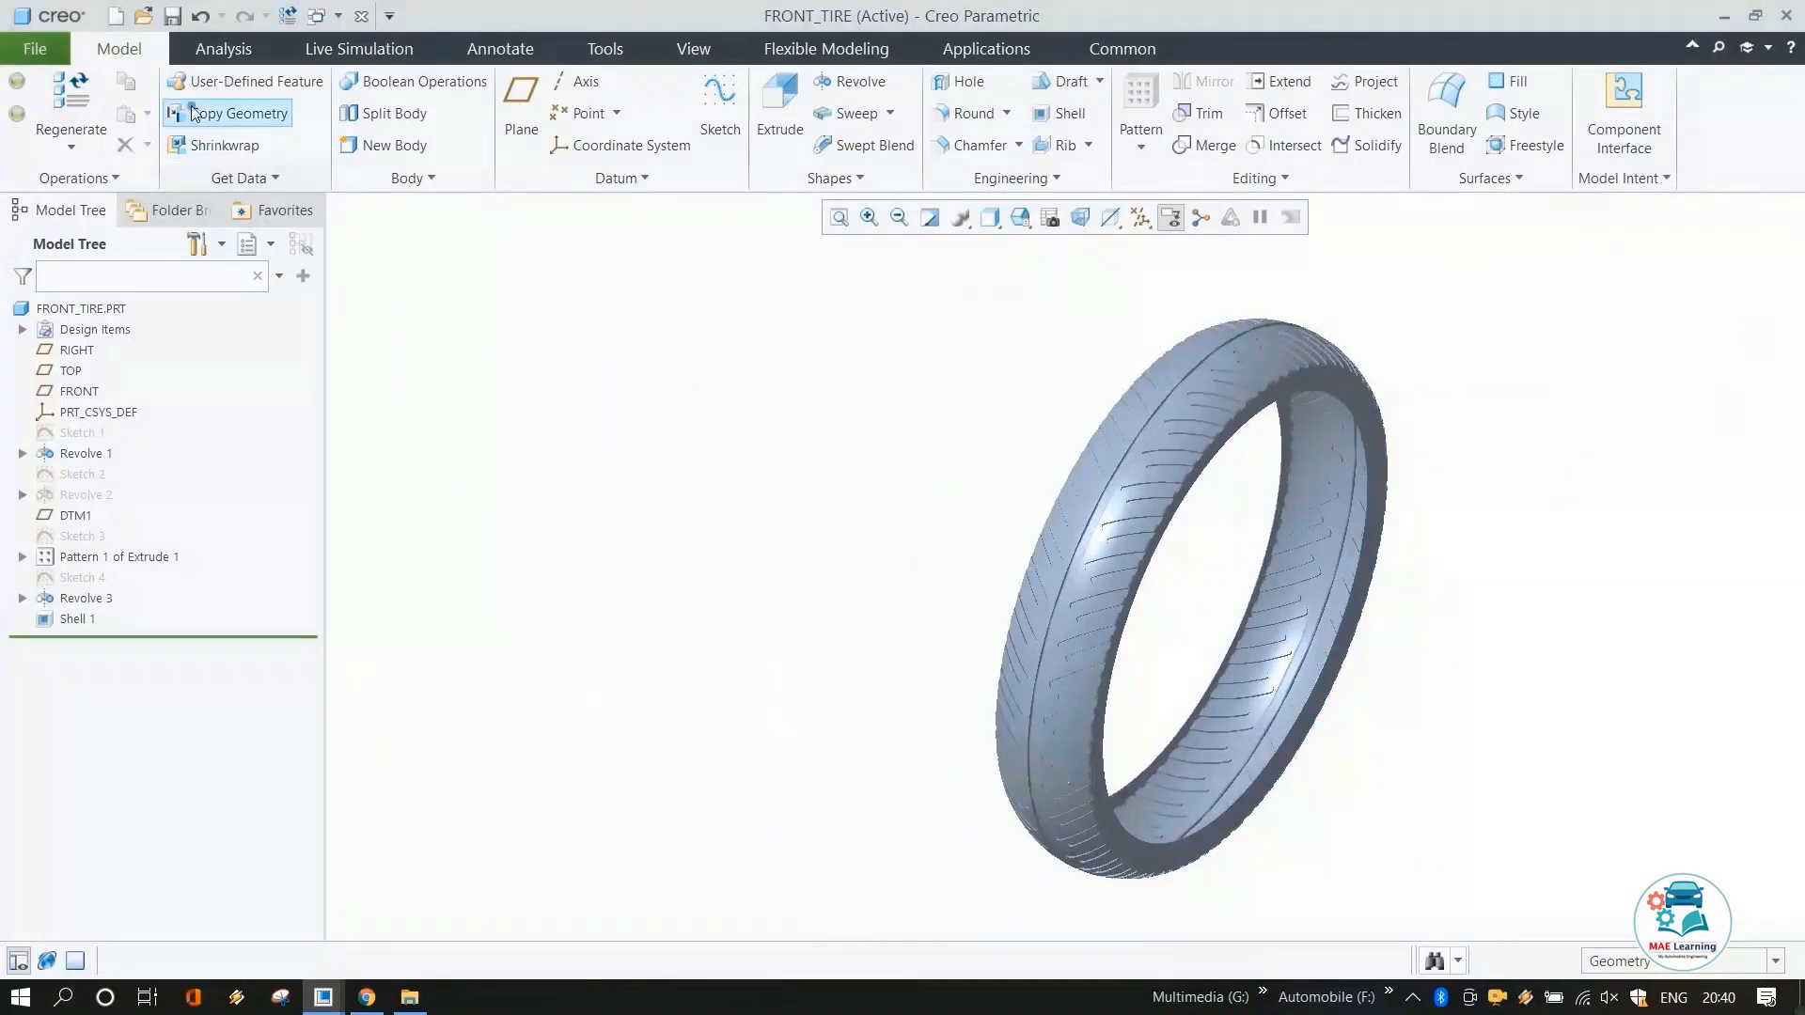
click(172, 17)
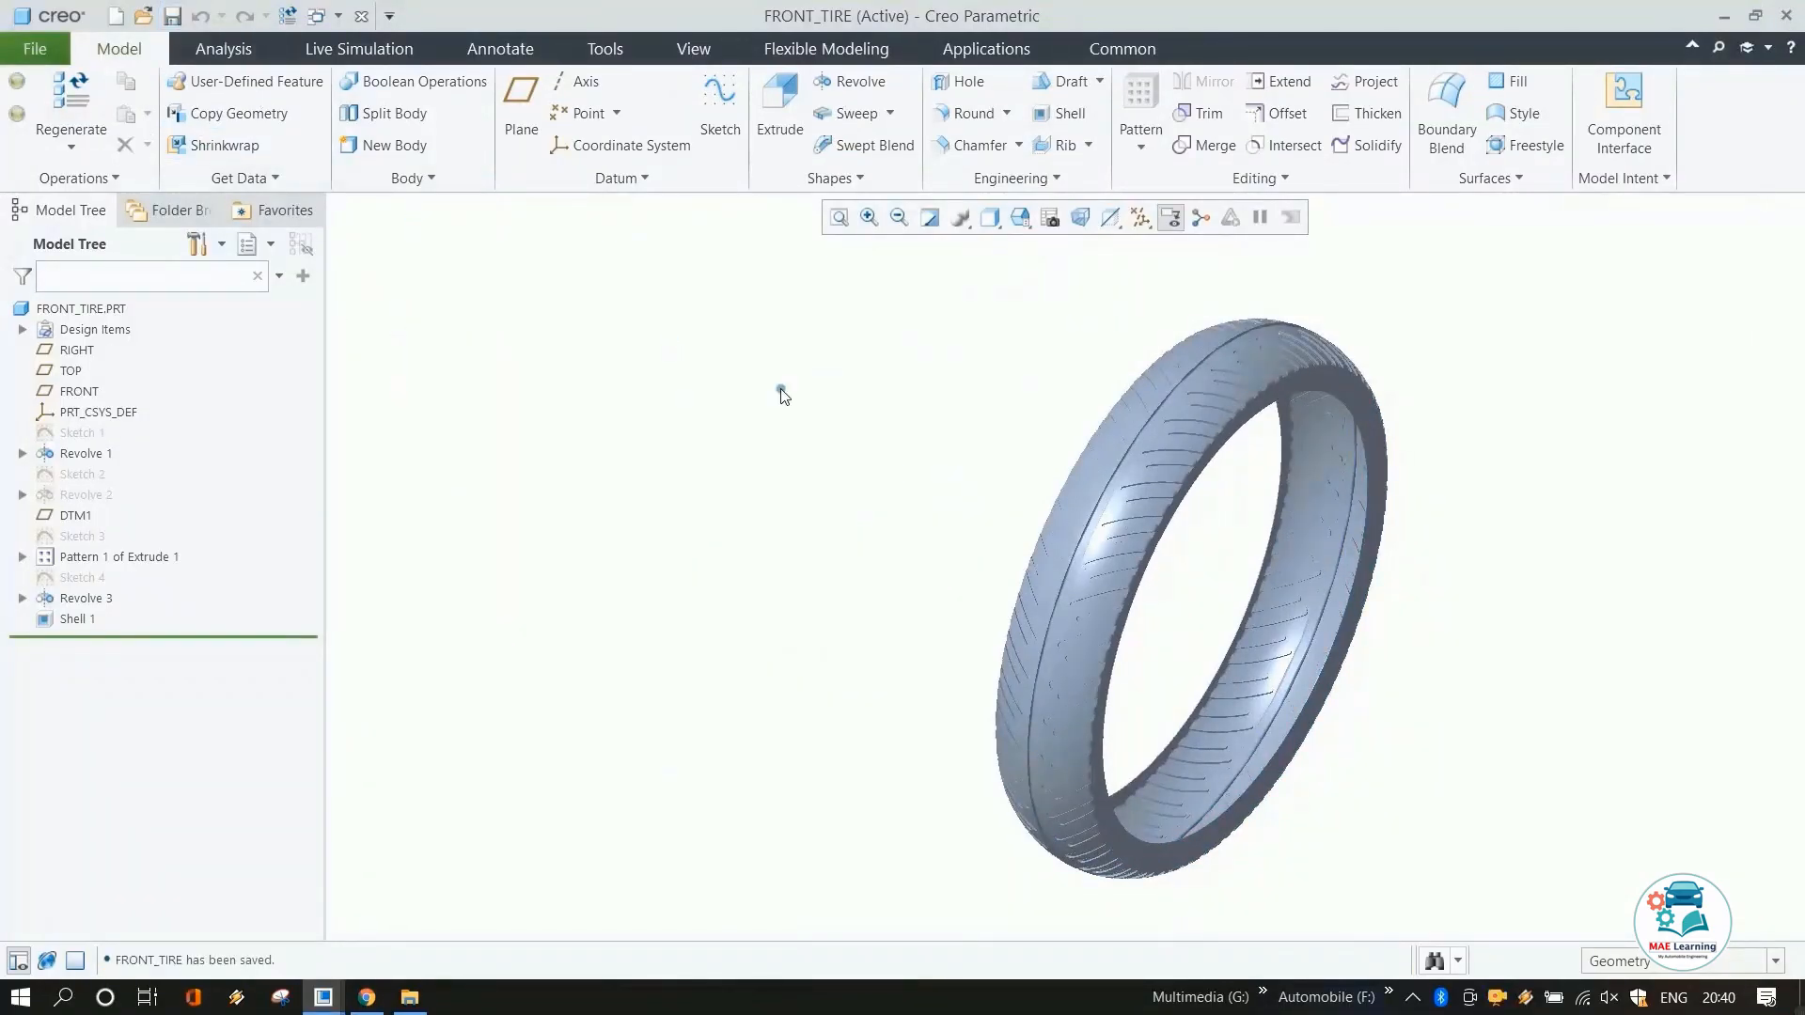
mouse_move(783, 394)
middle_down()
mouse_move(967, 492)
mouse_move(1273, 454)
mouse_move(1192, 453)
mouse_move(1240, 439)
mouse_move(1218, 461)
middle_up()
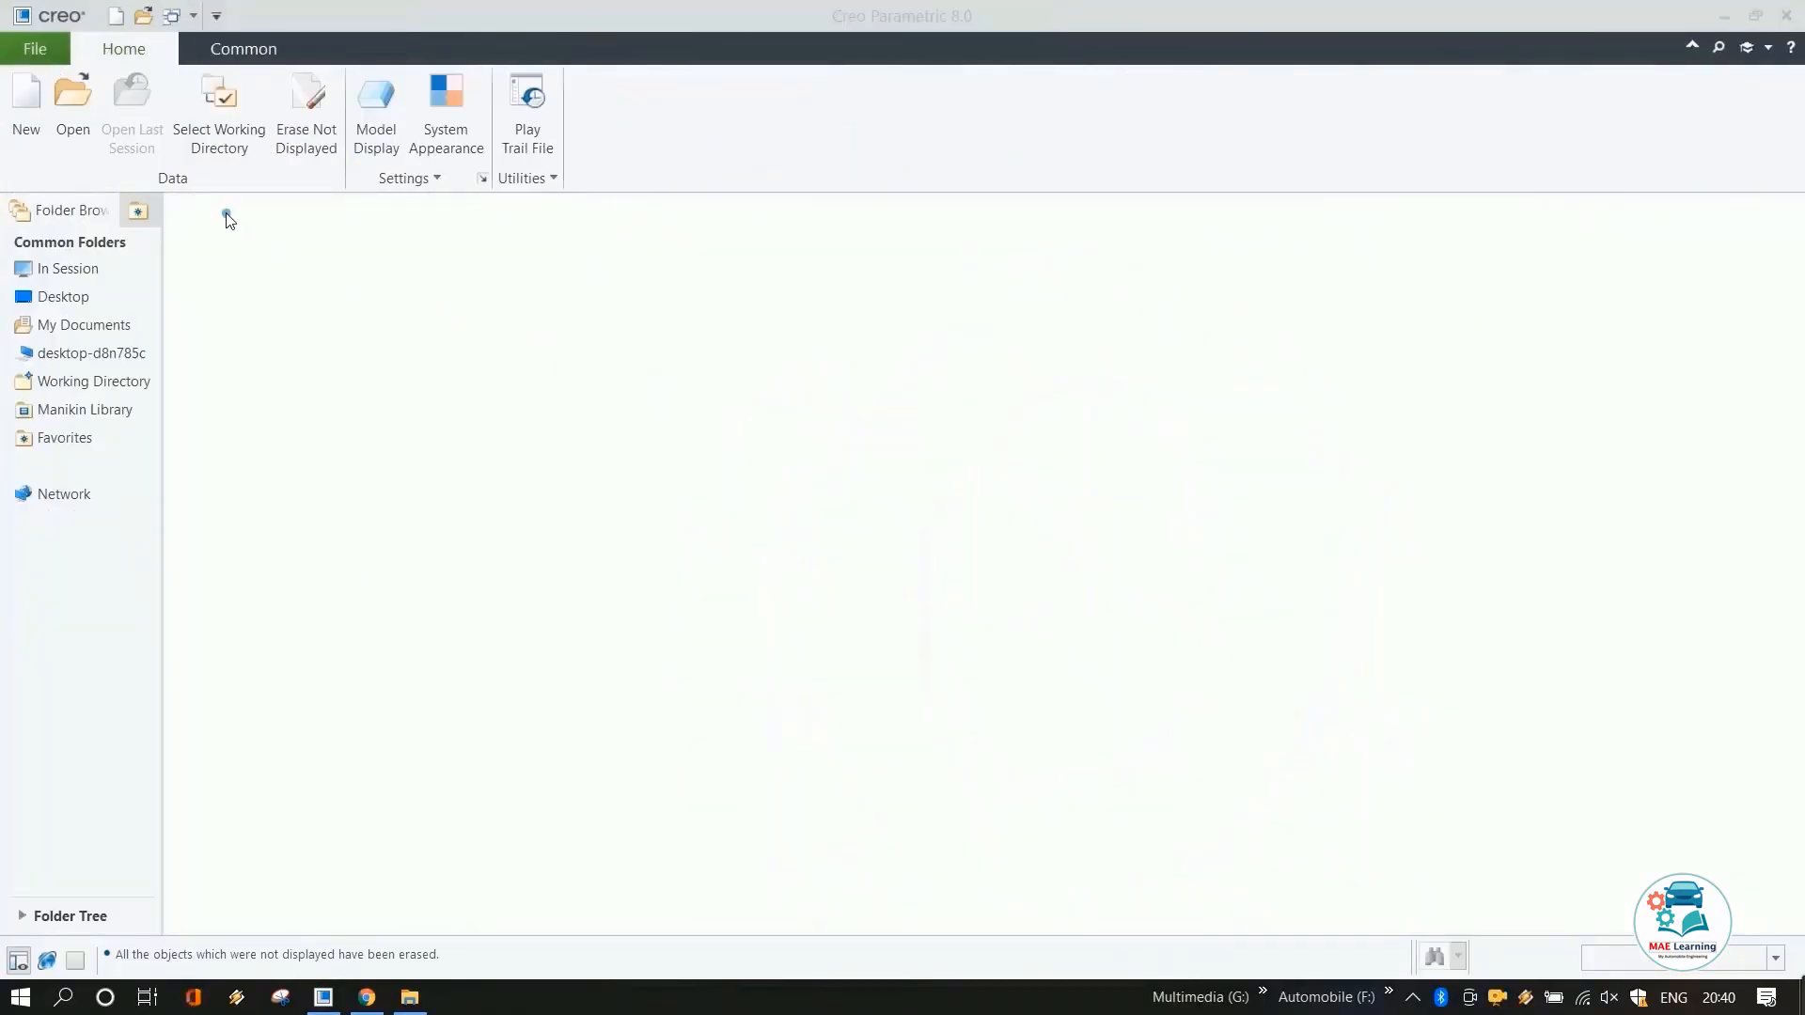
Create a new assembly named TIRE_RIM using the mmns_asm_design_abs template.
click(25, 111)
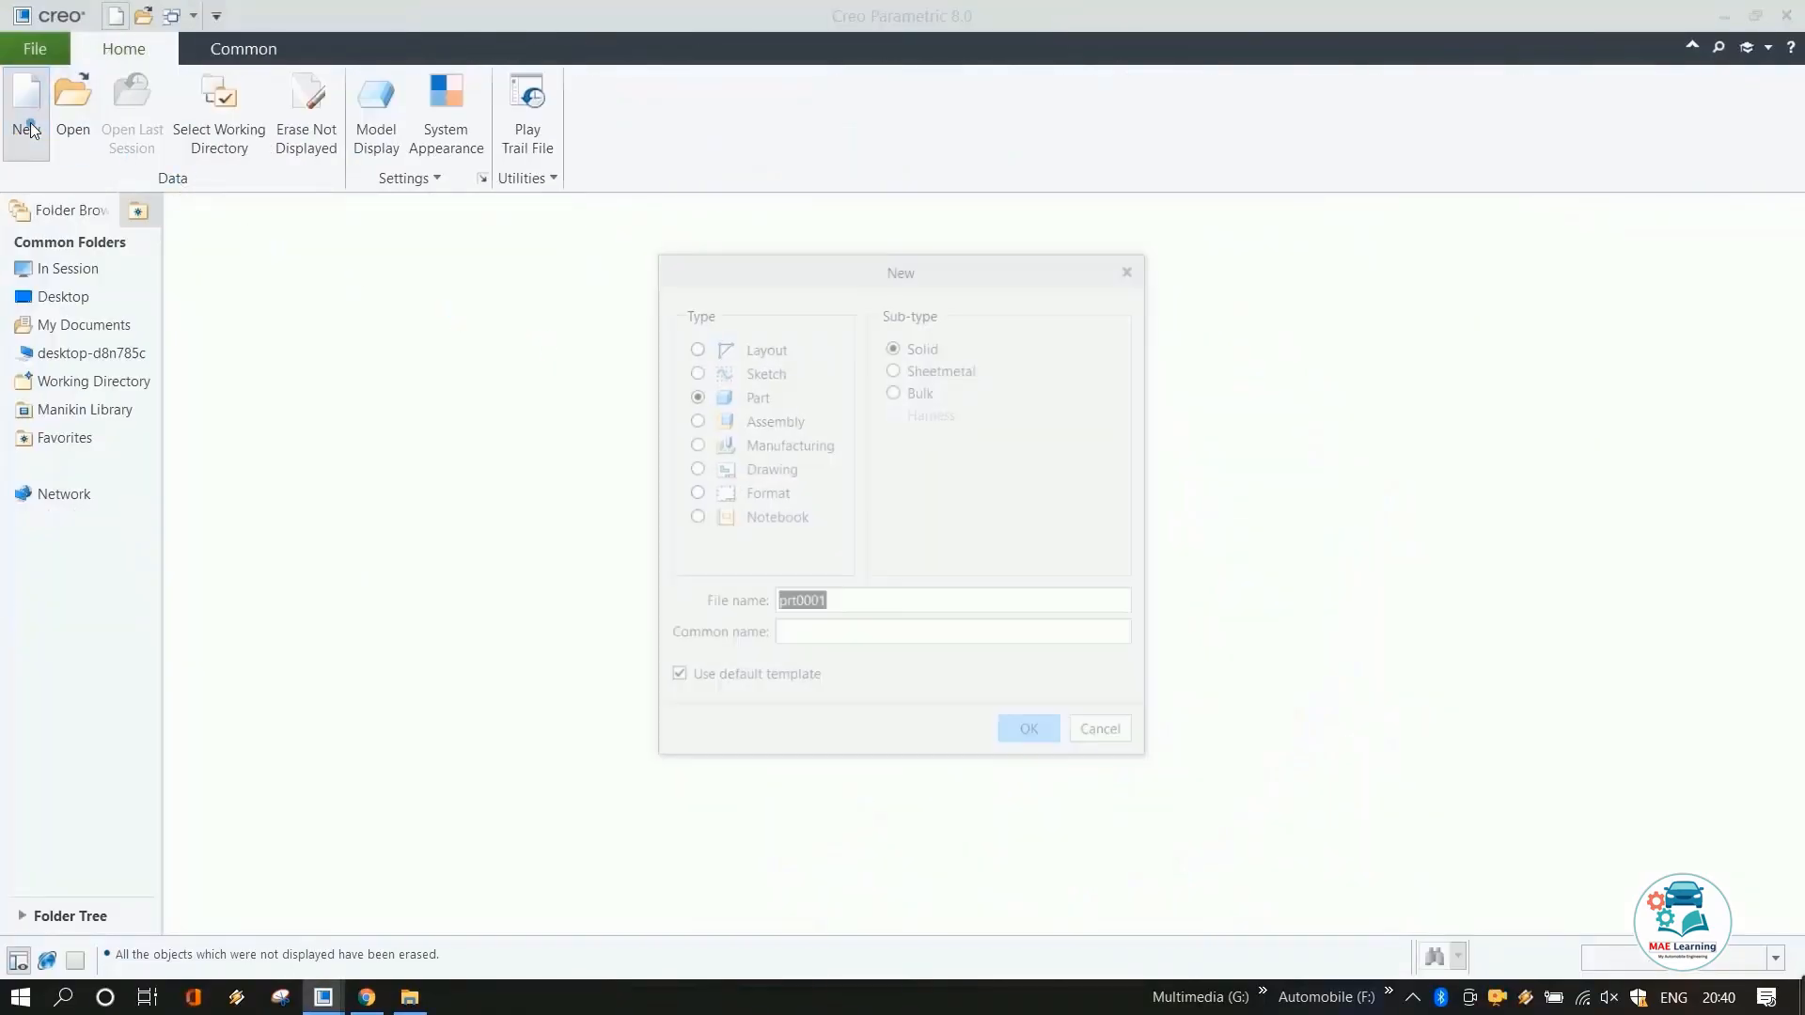
click(724, 420)
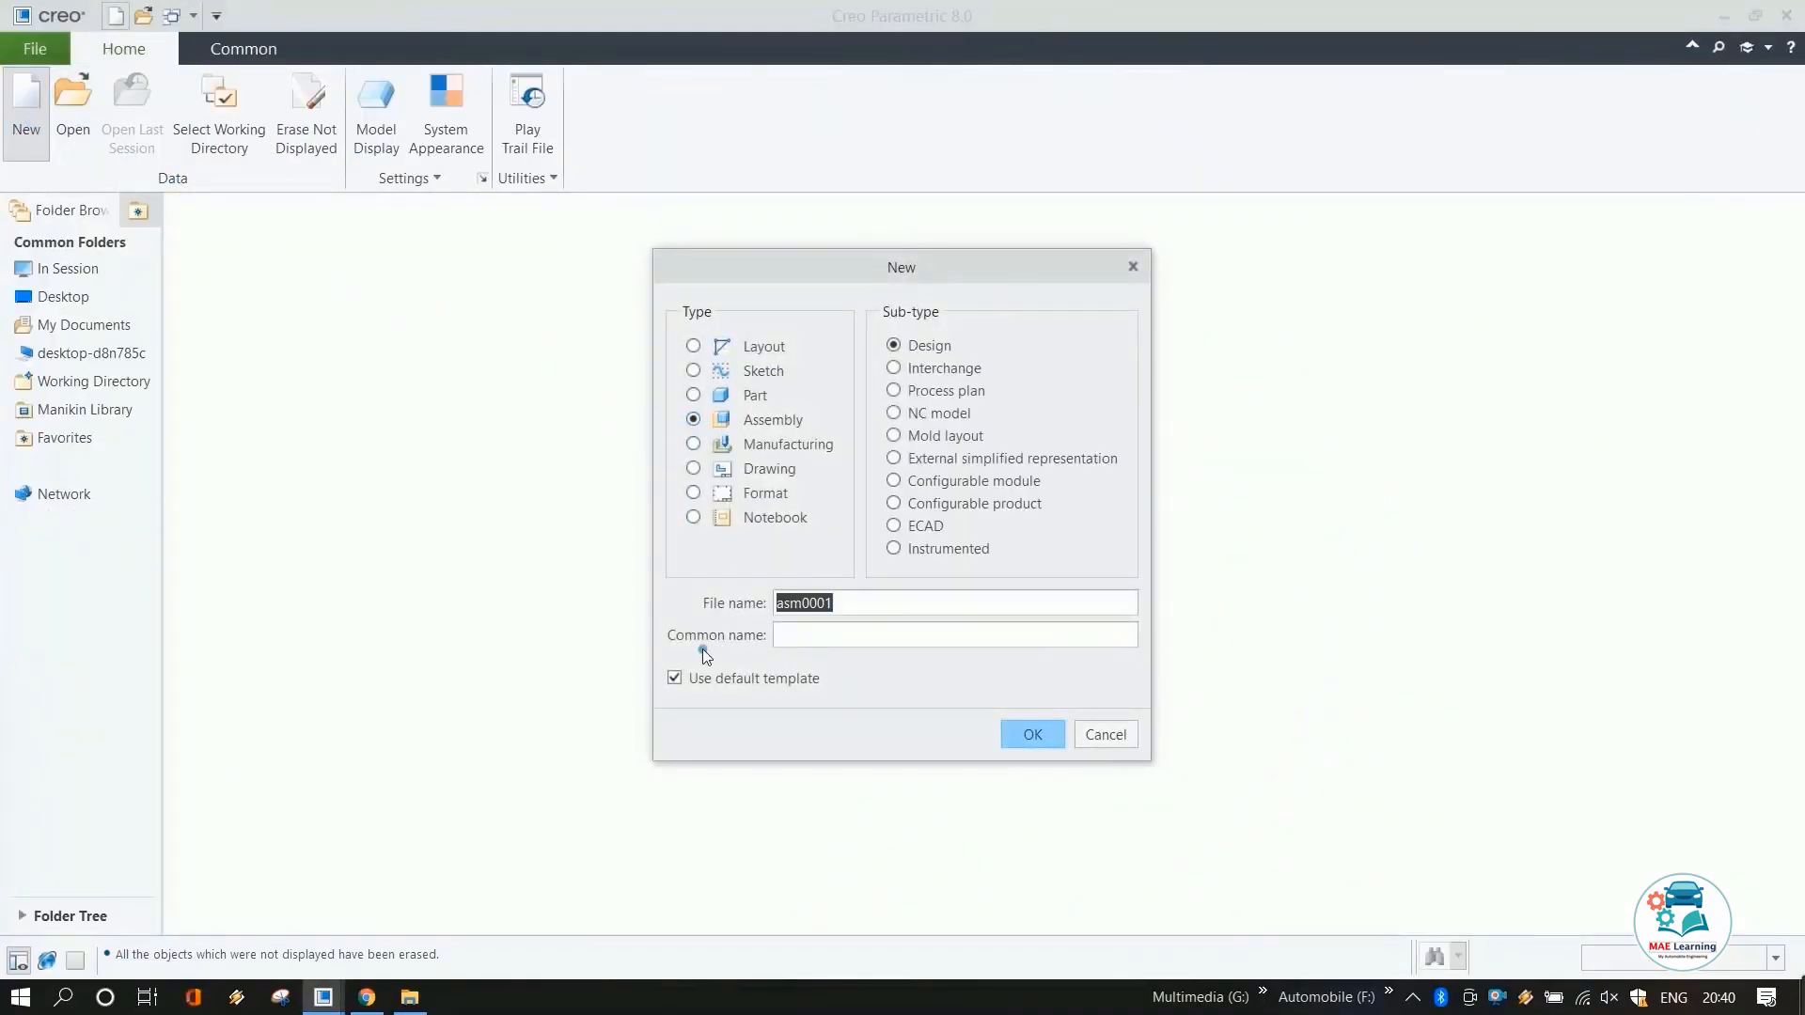
double_click(817, 603)
text(Tire_rim)
click(1025, 733)
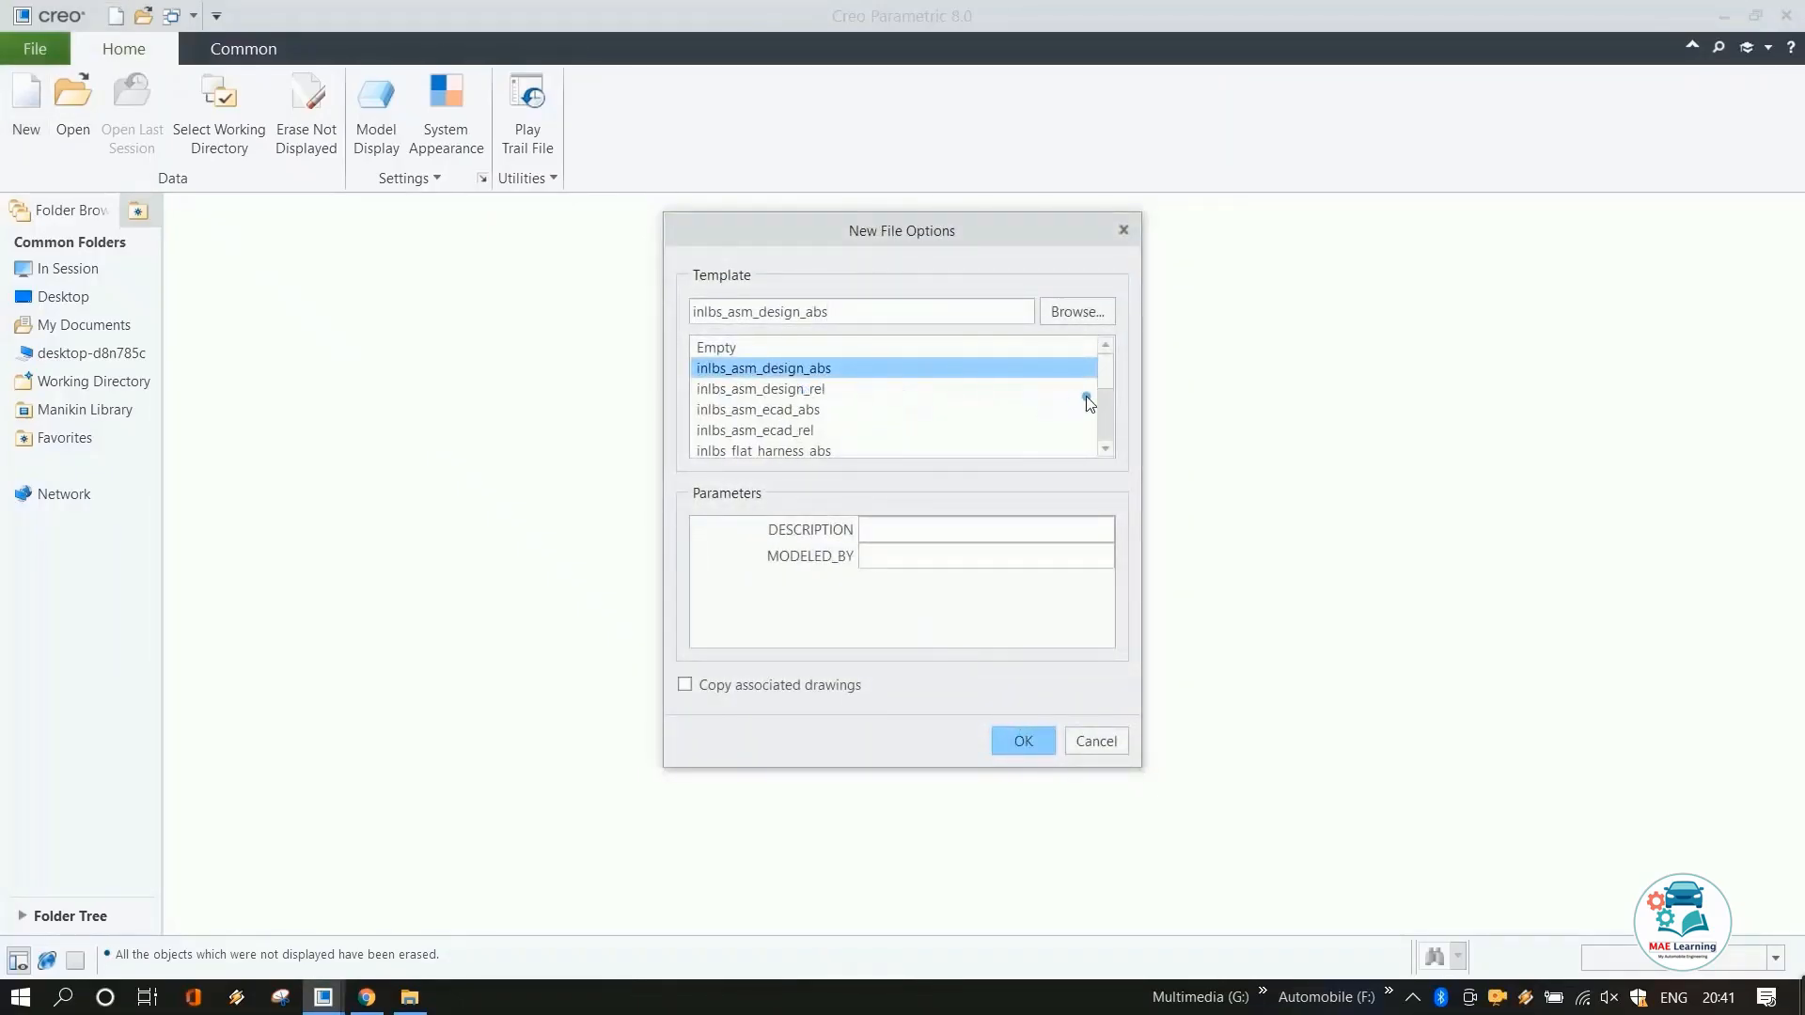
scroll(1087, 402, down, 10)
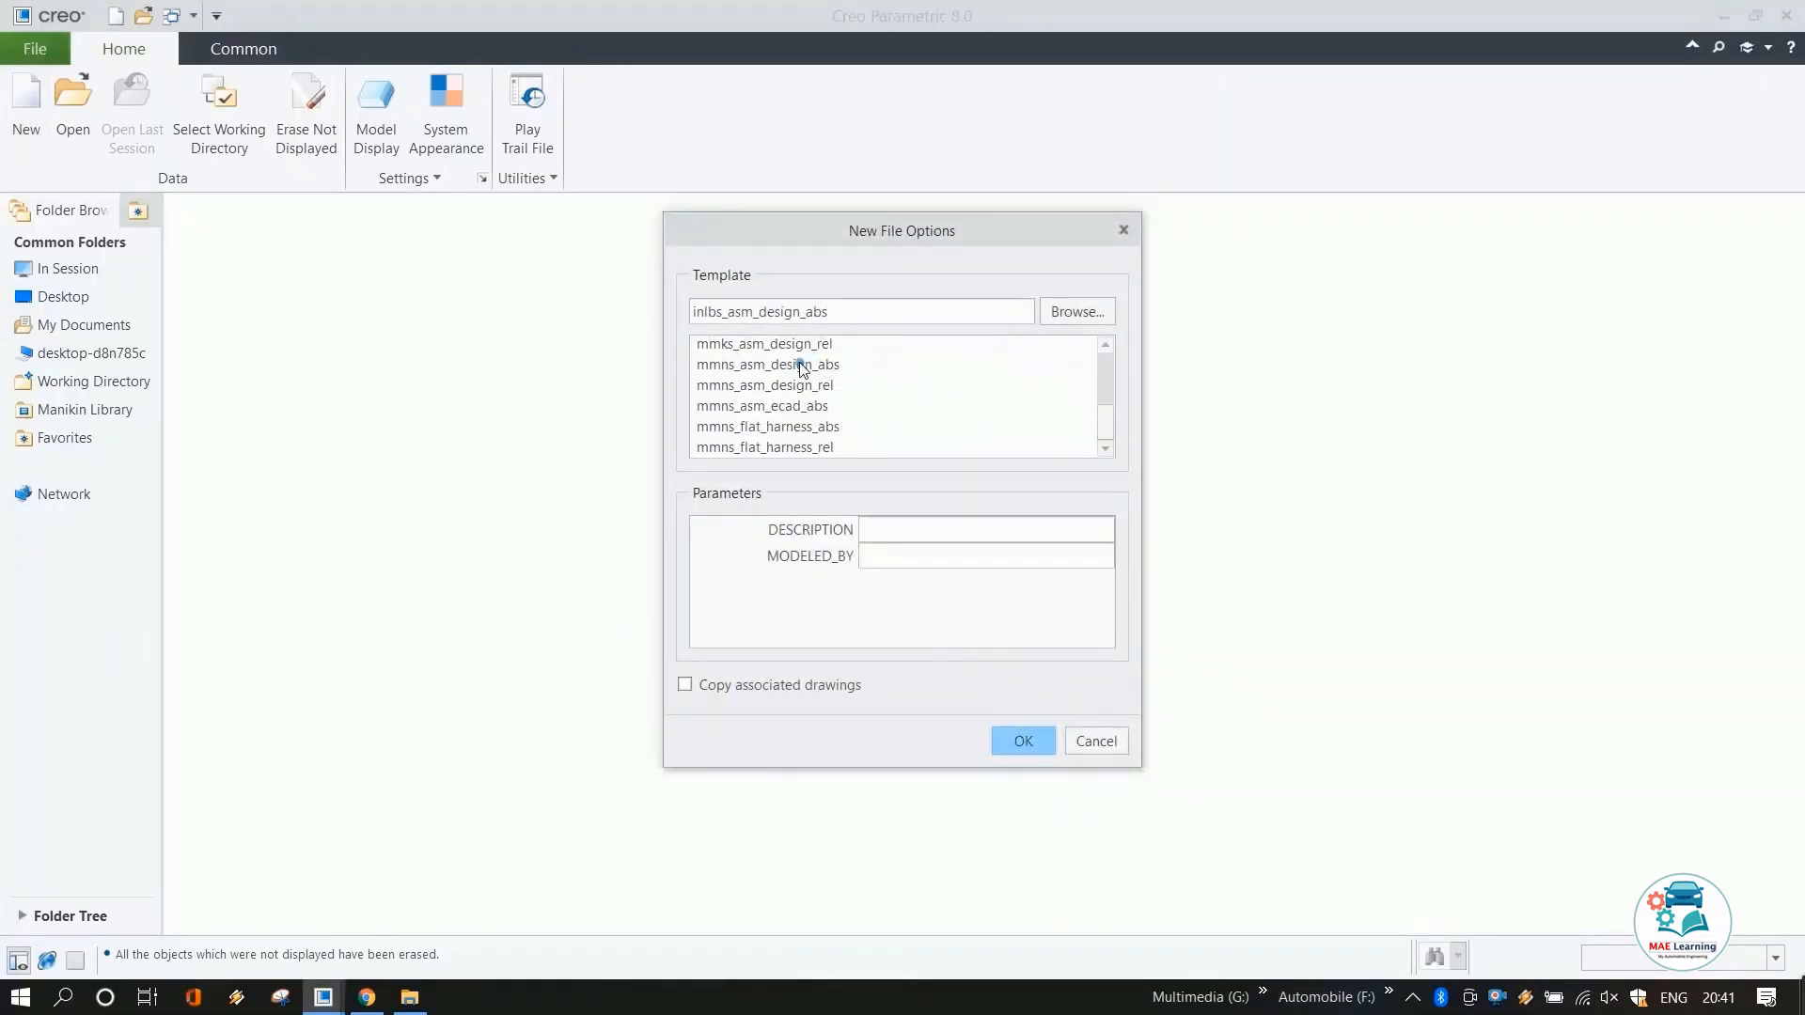
click(802, 366)
click(1011, 741)
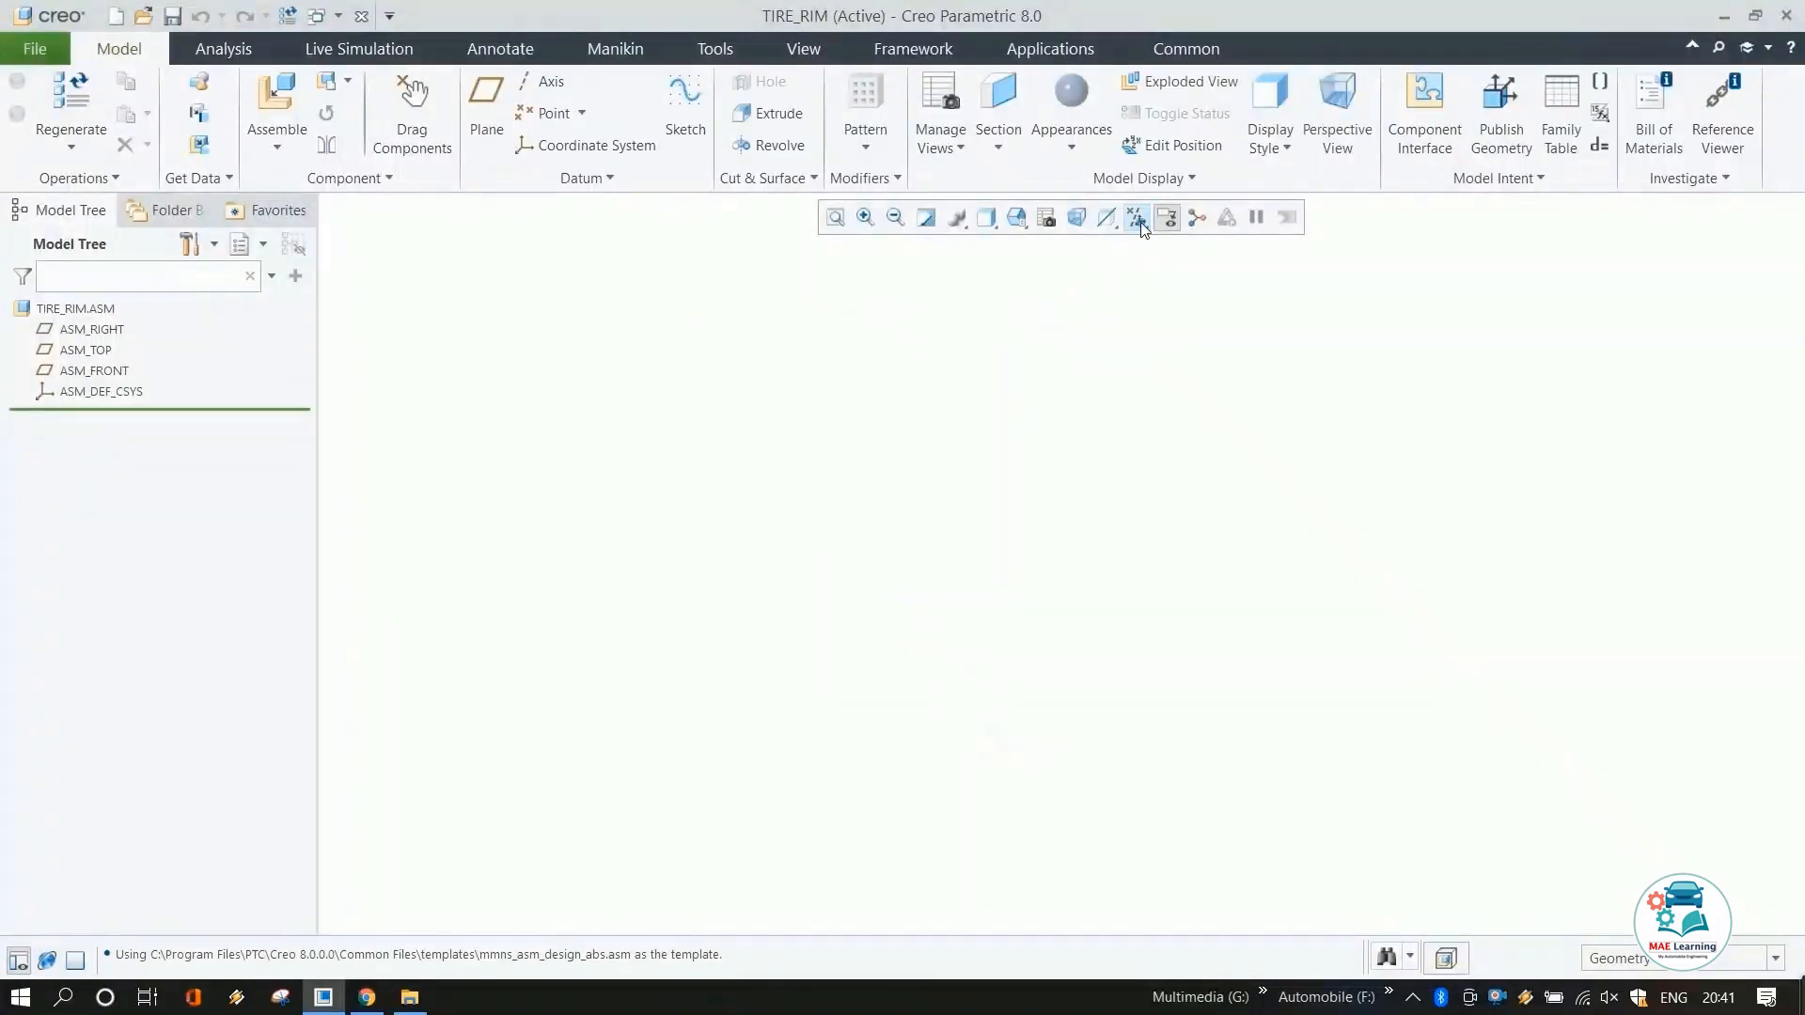
Show datum planes and assemble front_wheel_rim.prt as a rigid component at the default position.
click(1137, 218)
click(1187, 342)
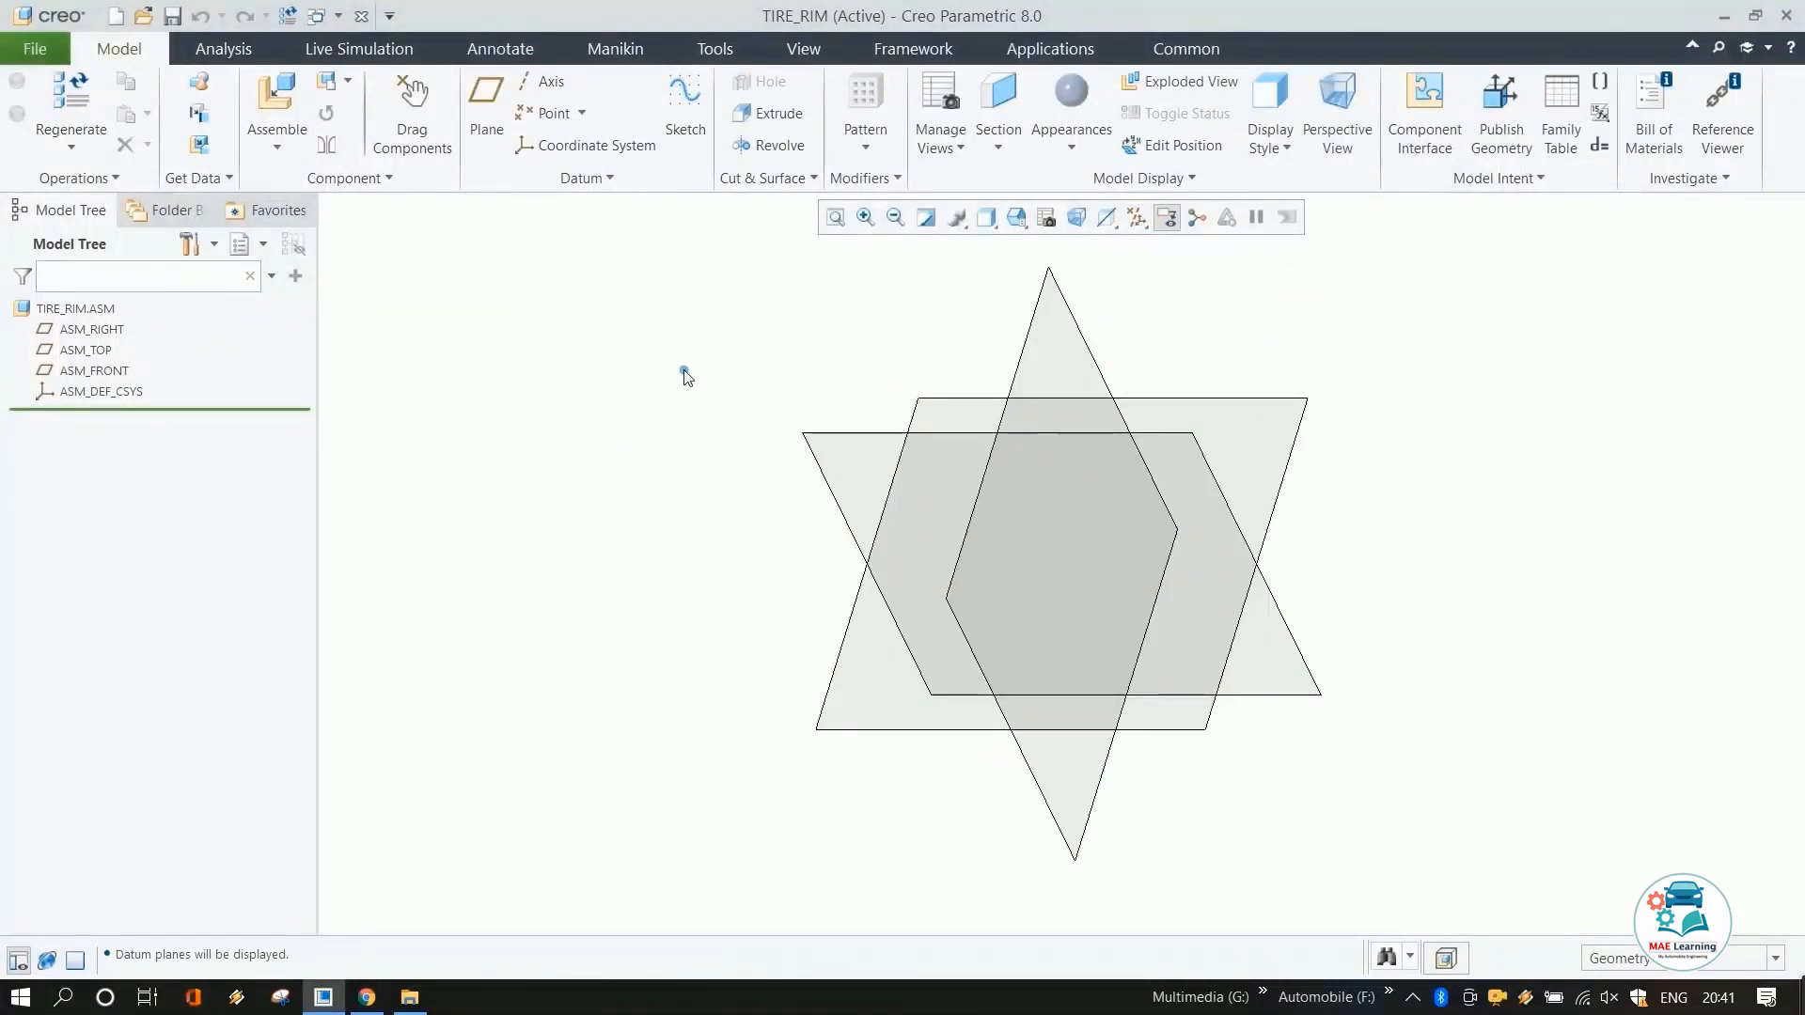
click(278, 108)
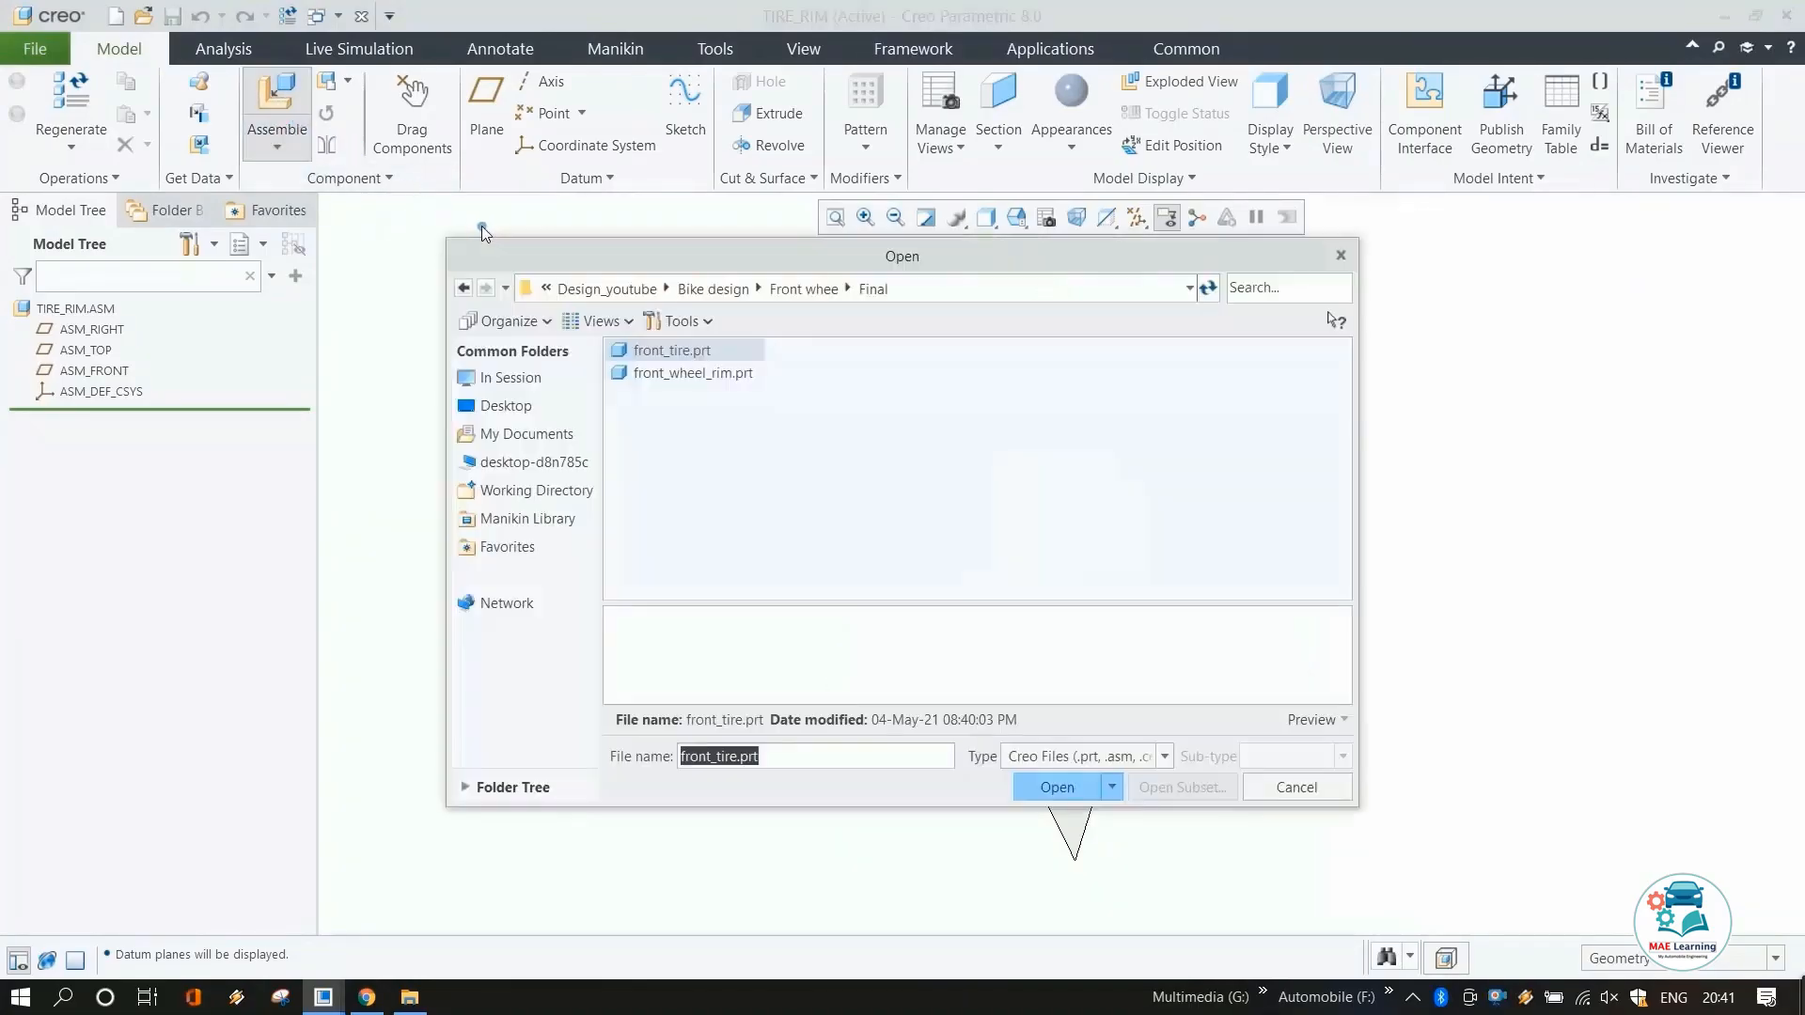
click(662, 376)
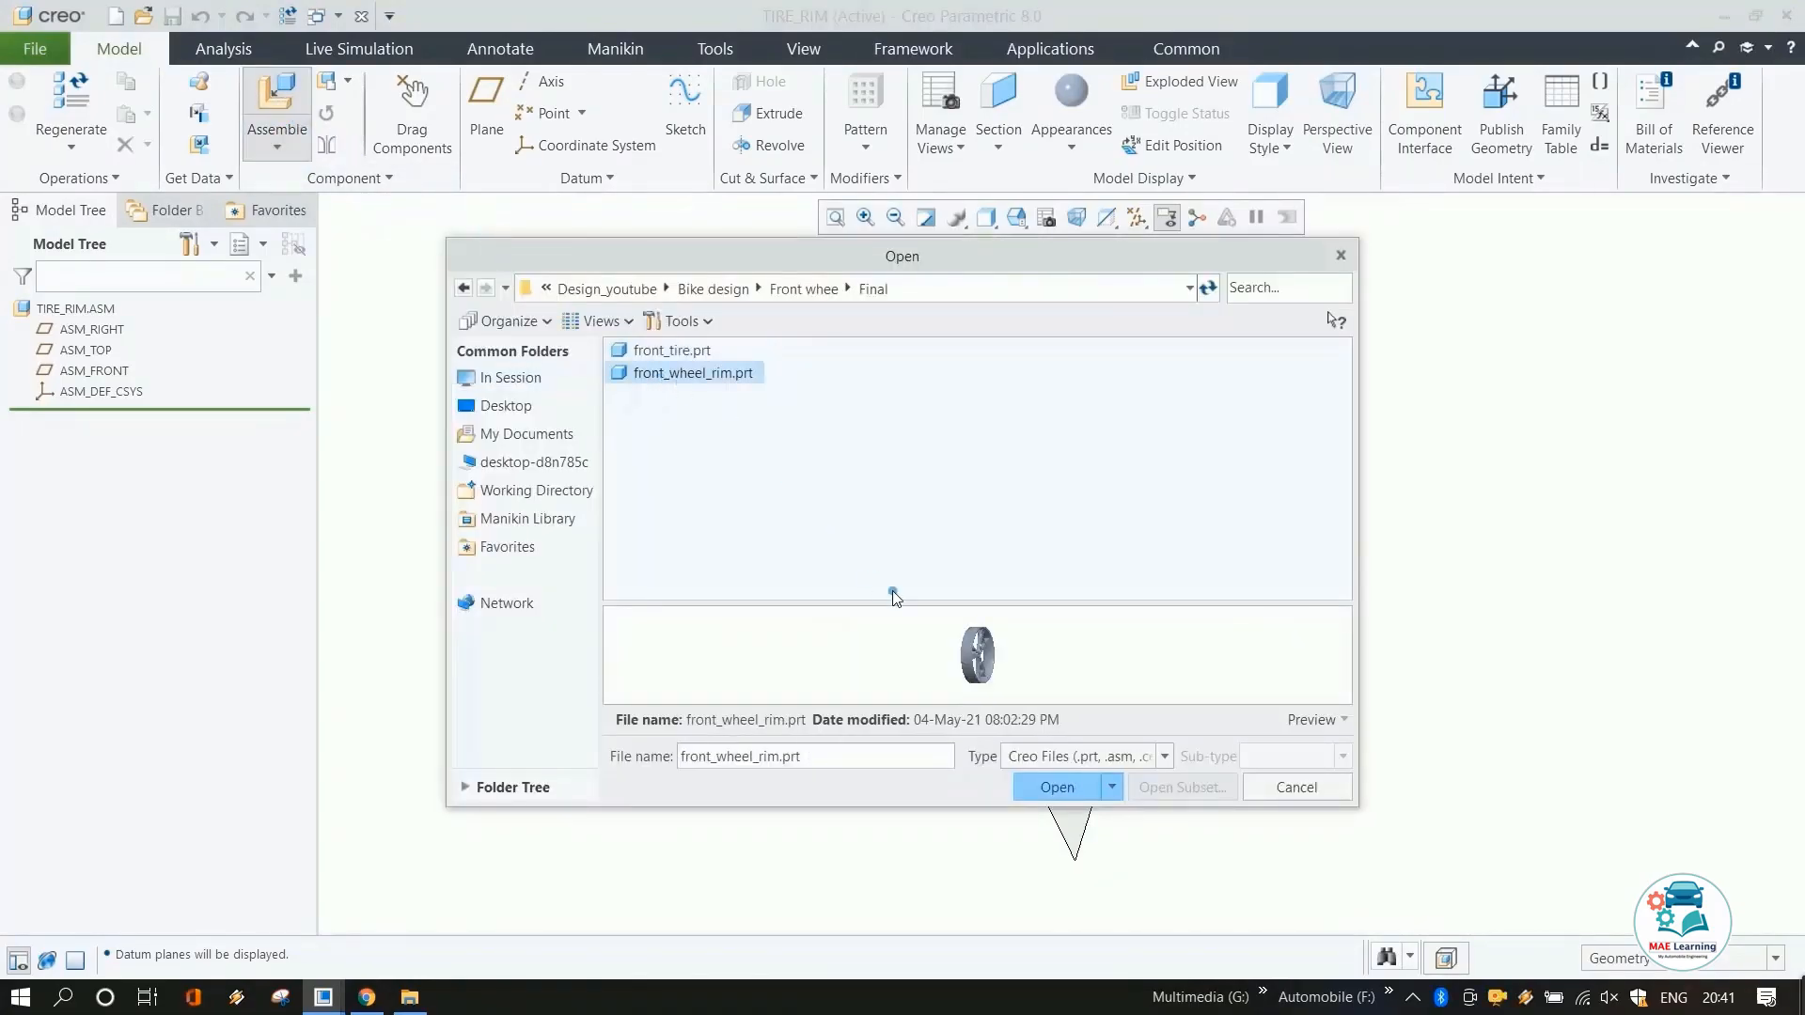
click(1056, 787)
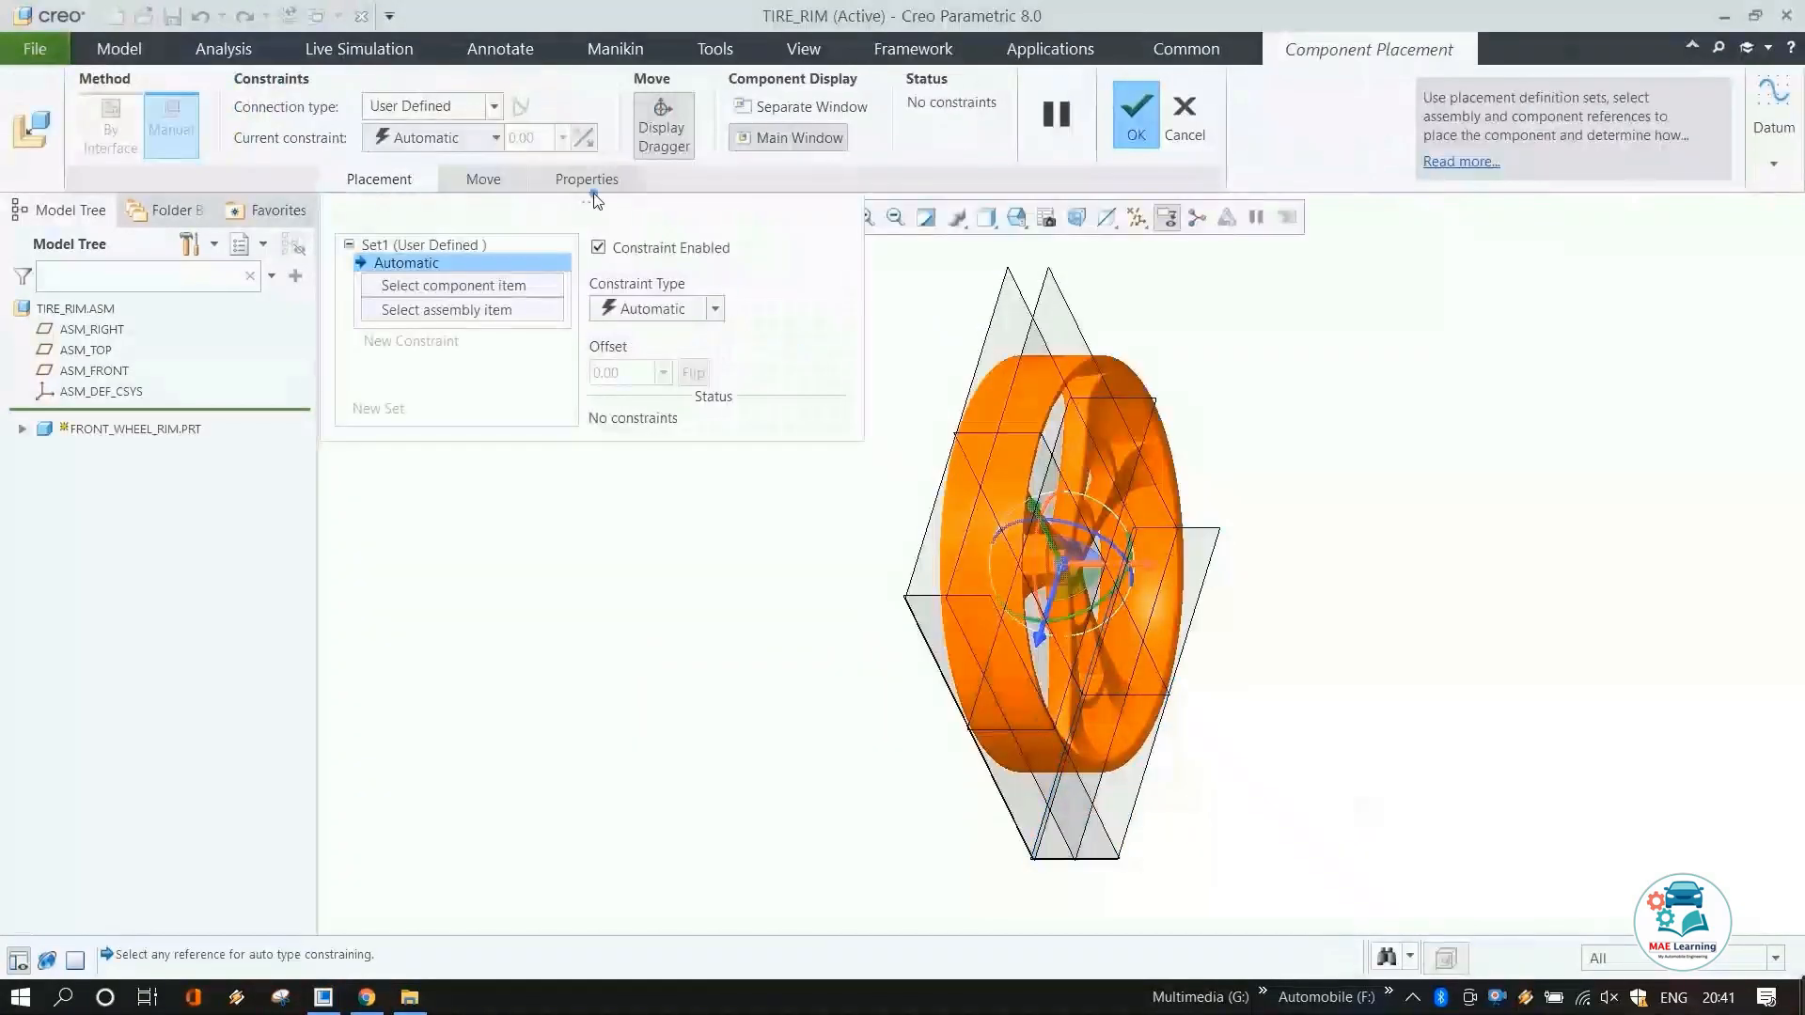
click(464, 139)
click(427, 388)
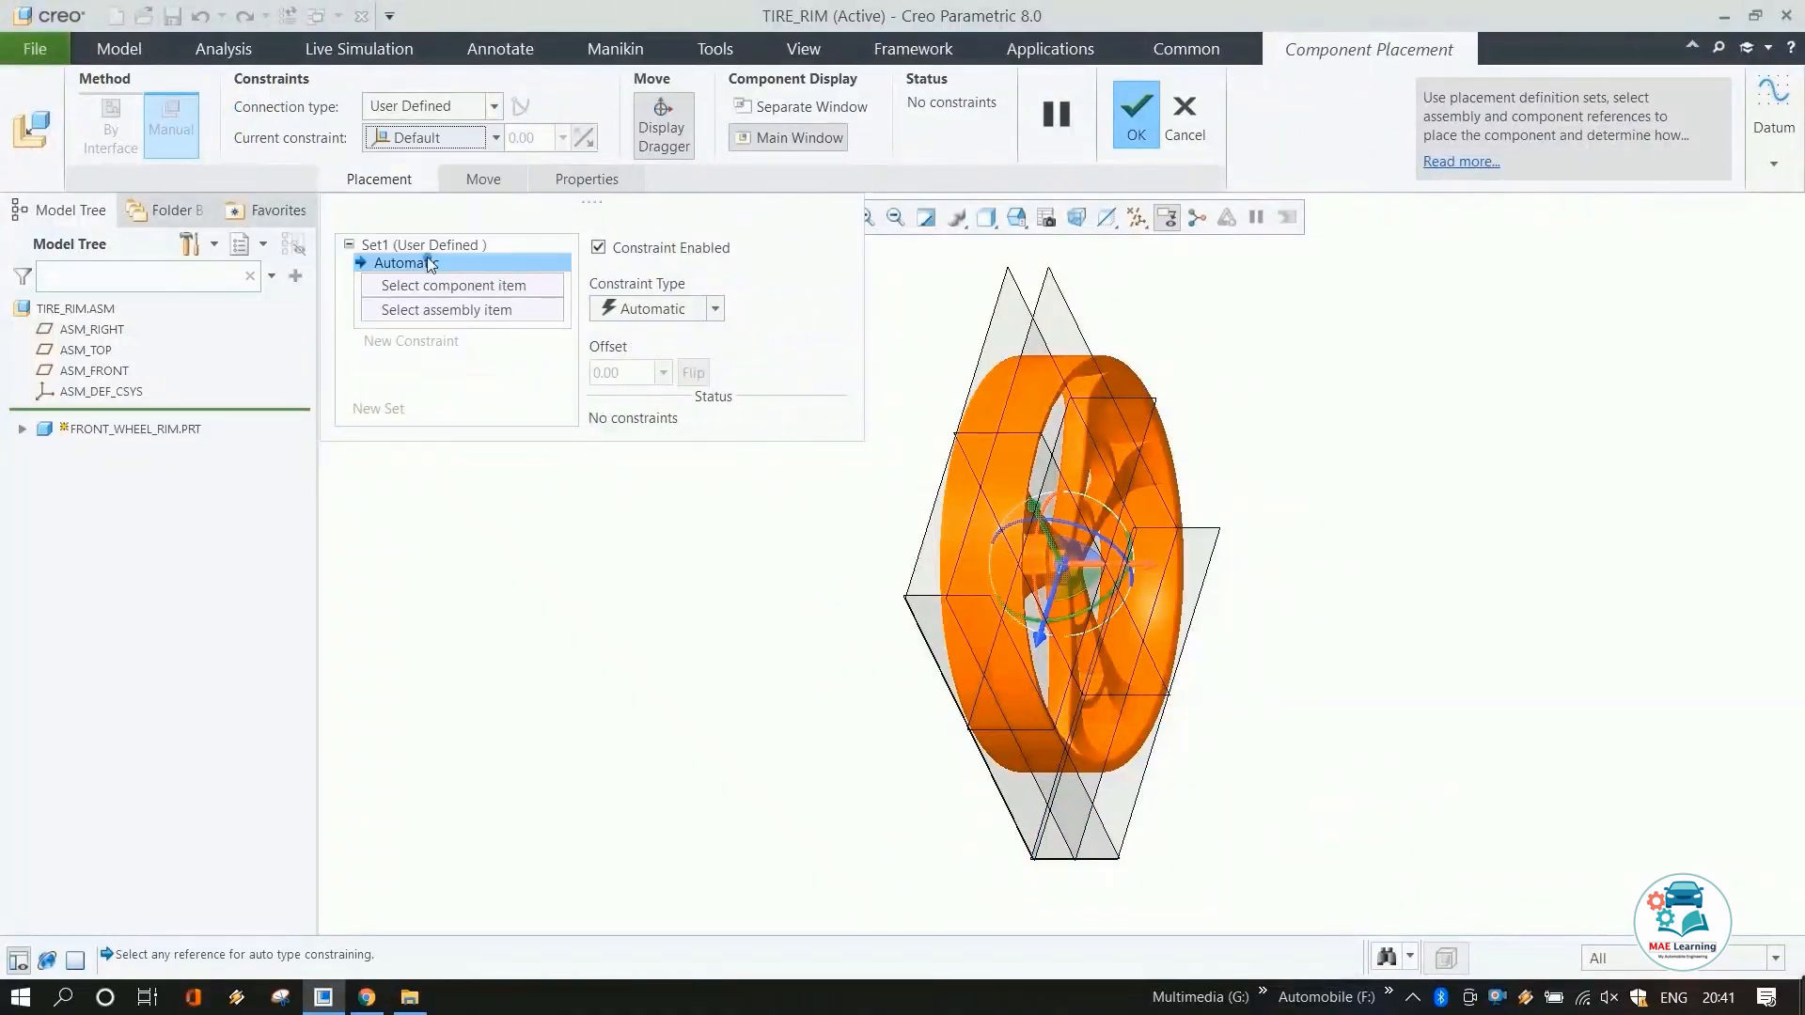
click(423, 118)
click(406, 146)
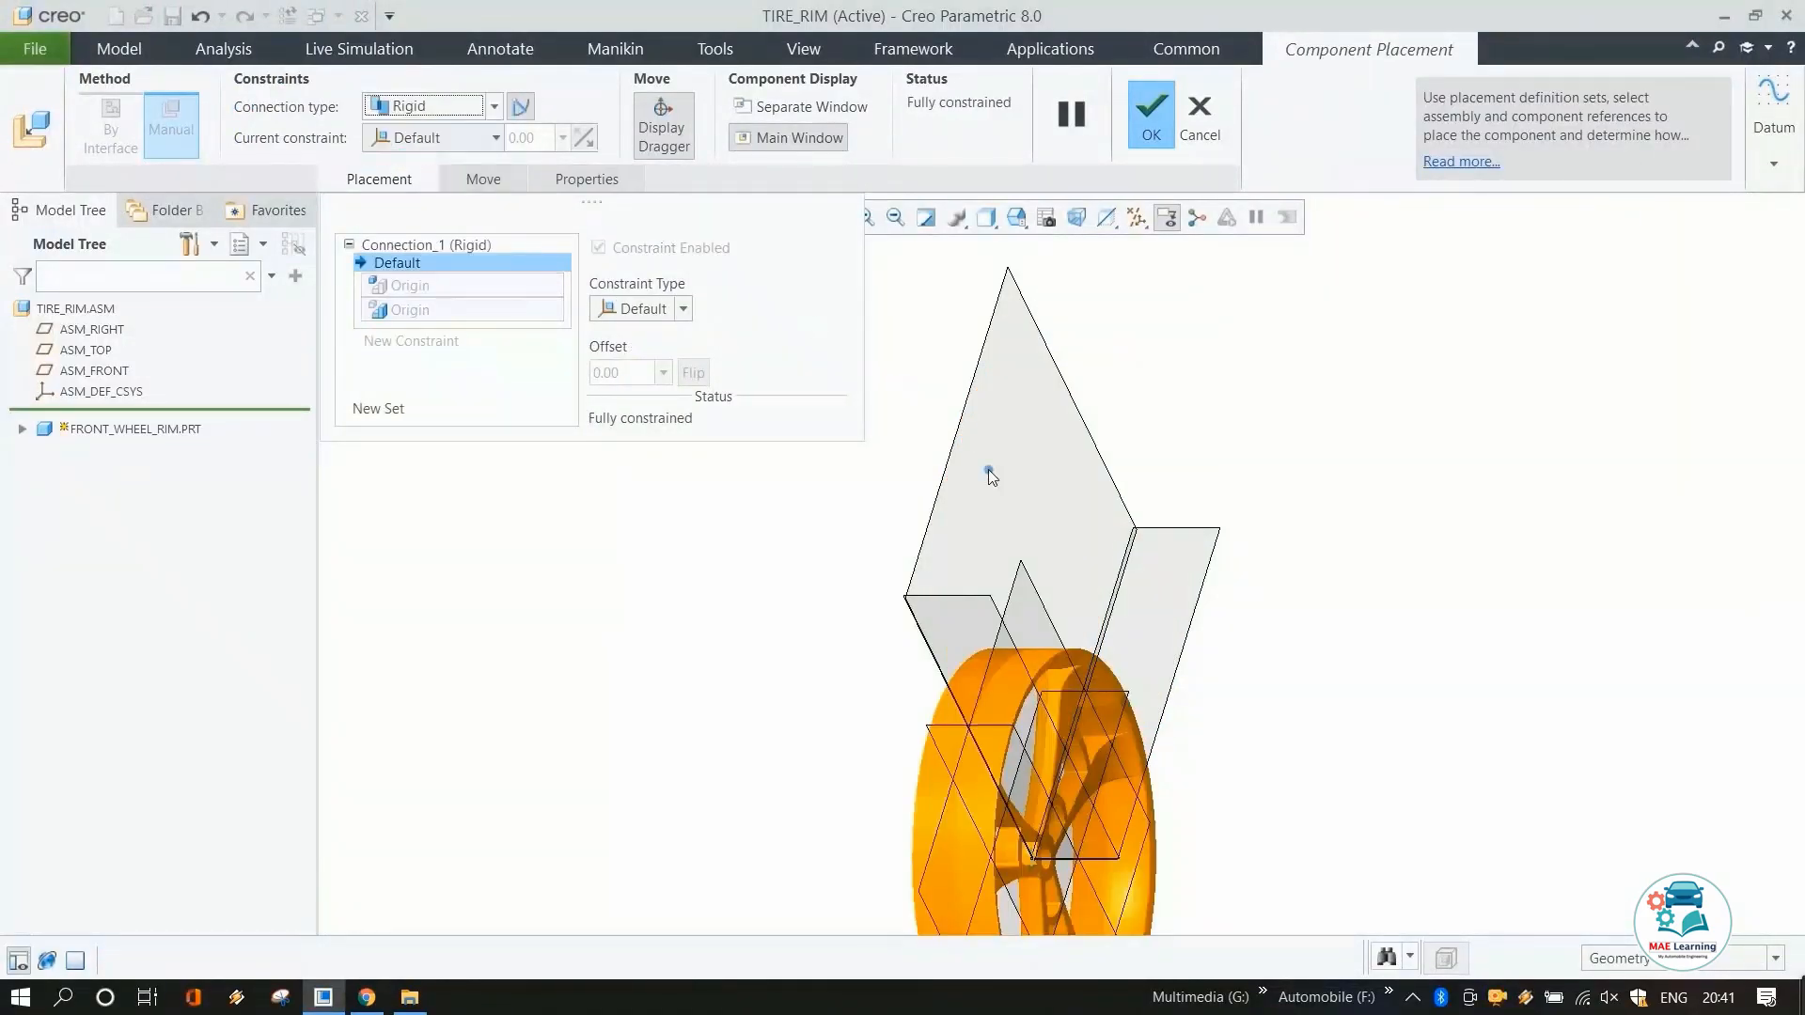
middle_drag(991, 410, 1159, 677)
middle_click(1160, 677)
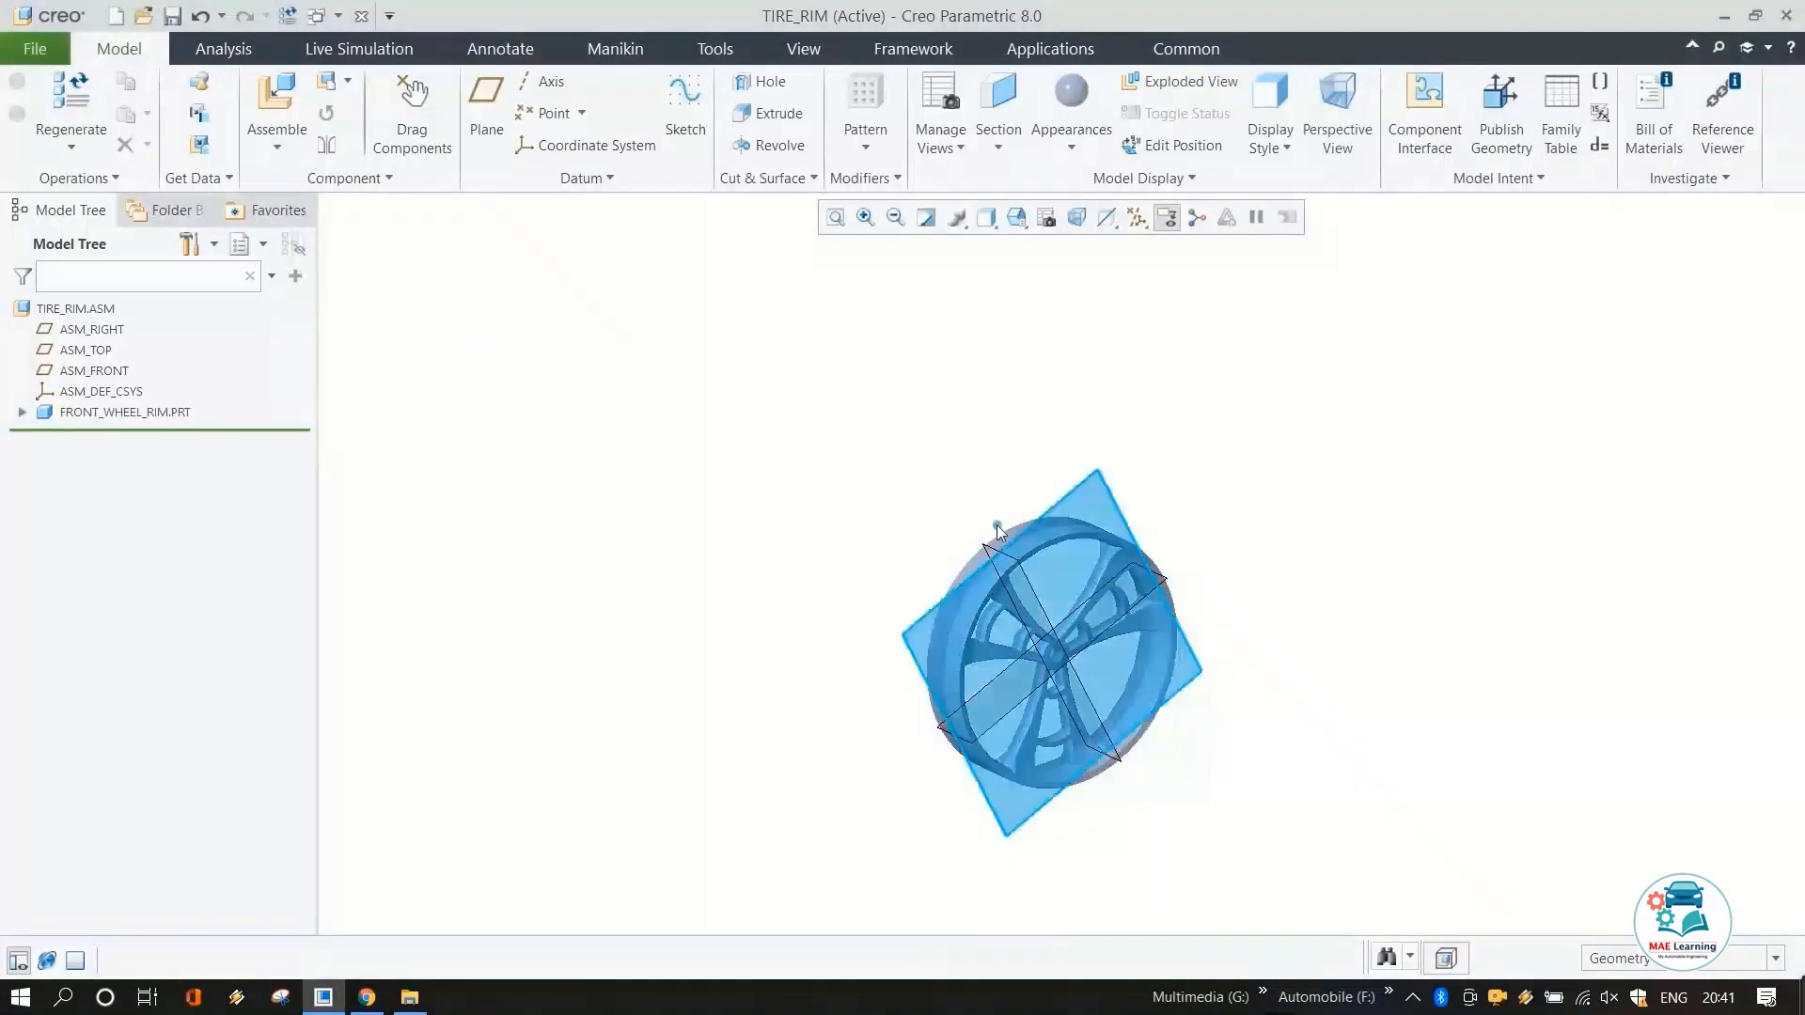
Insert front_tire.prt into the assembly and constrain its RIGHT datum plane coincident with ASM_RIGHT.
click(277, 99)
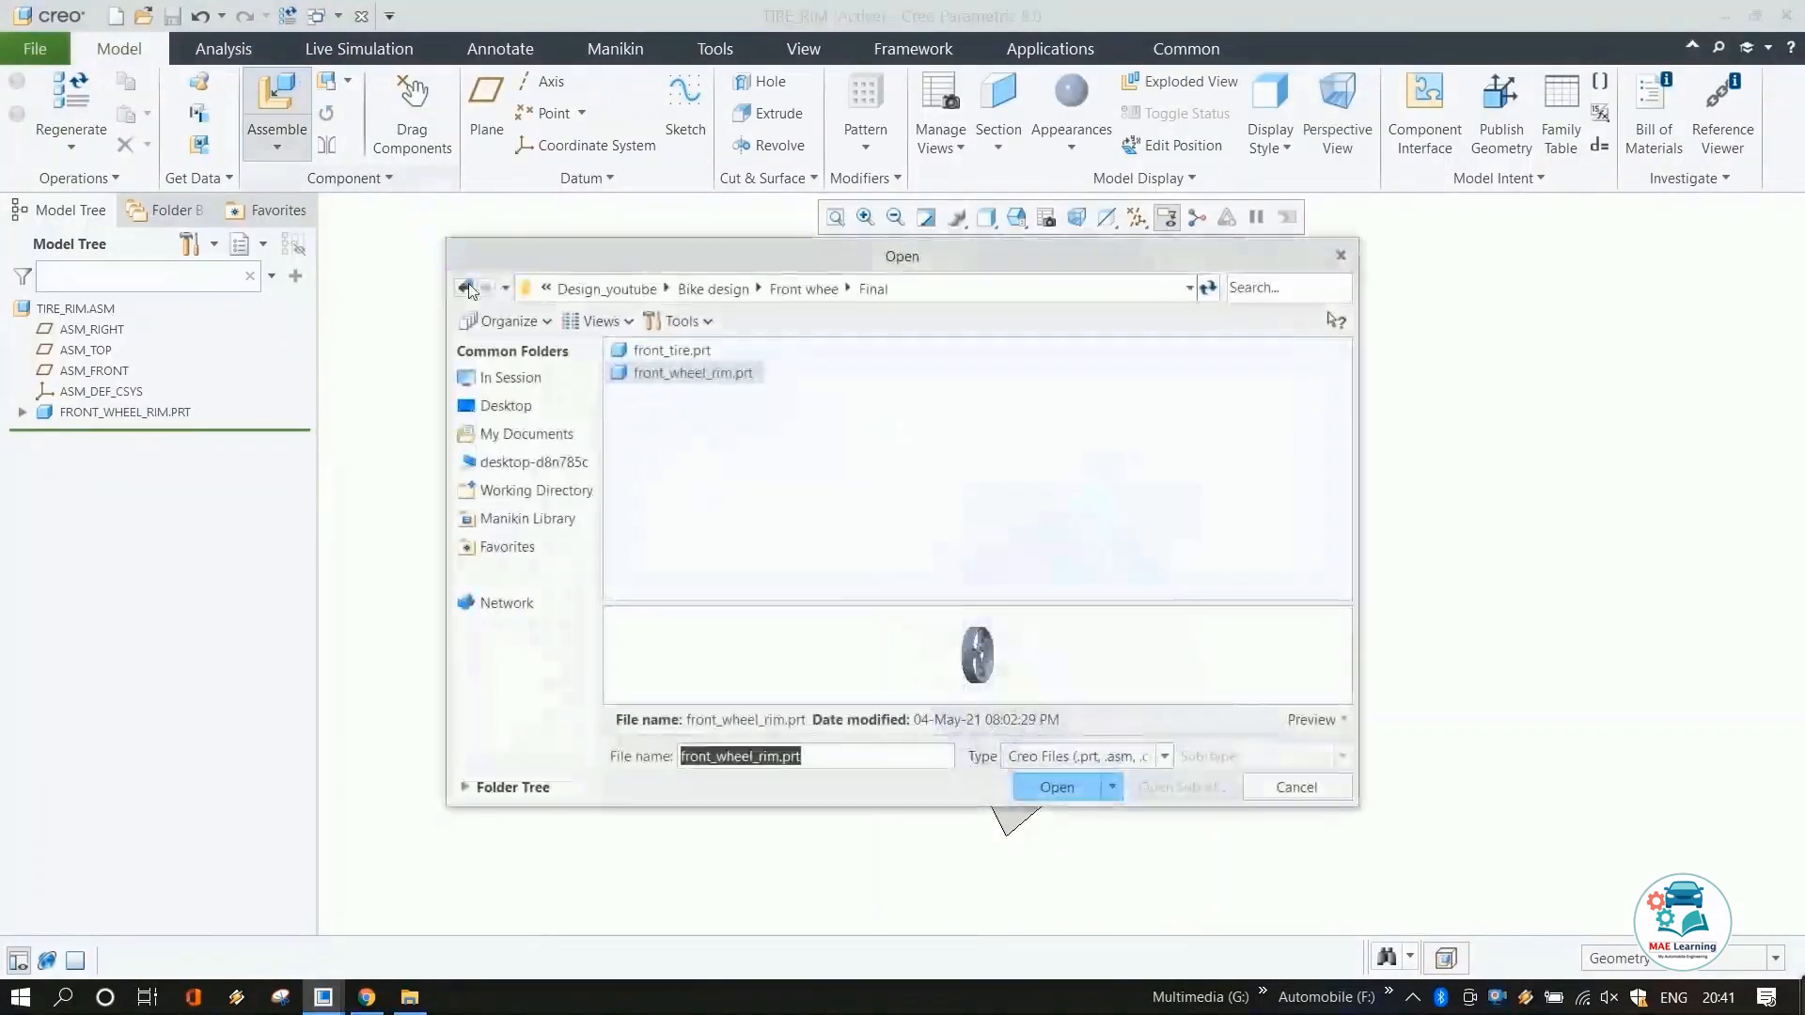
double_click(625, 355)
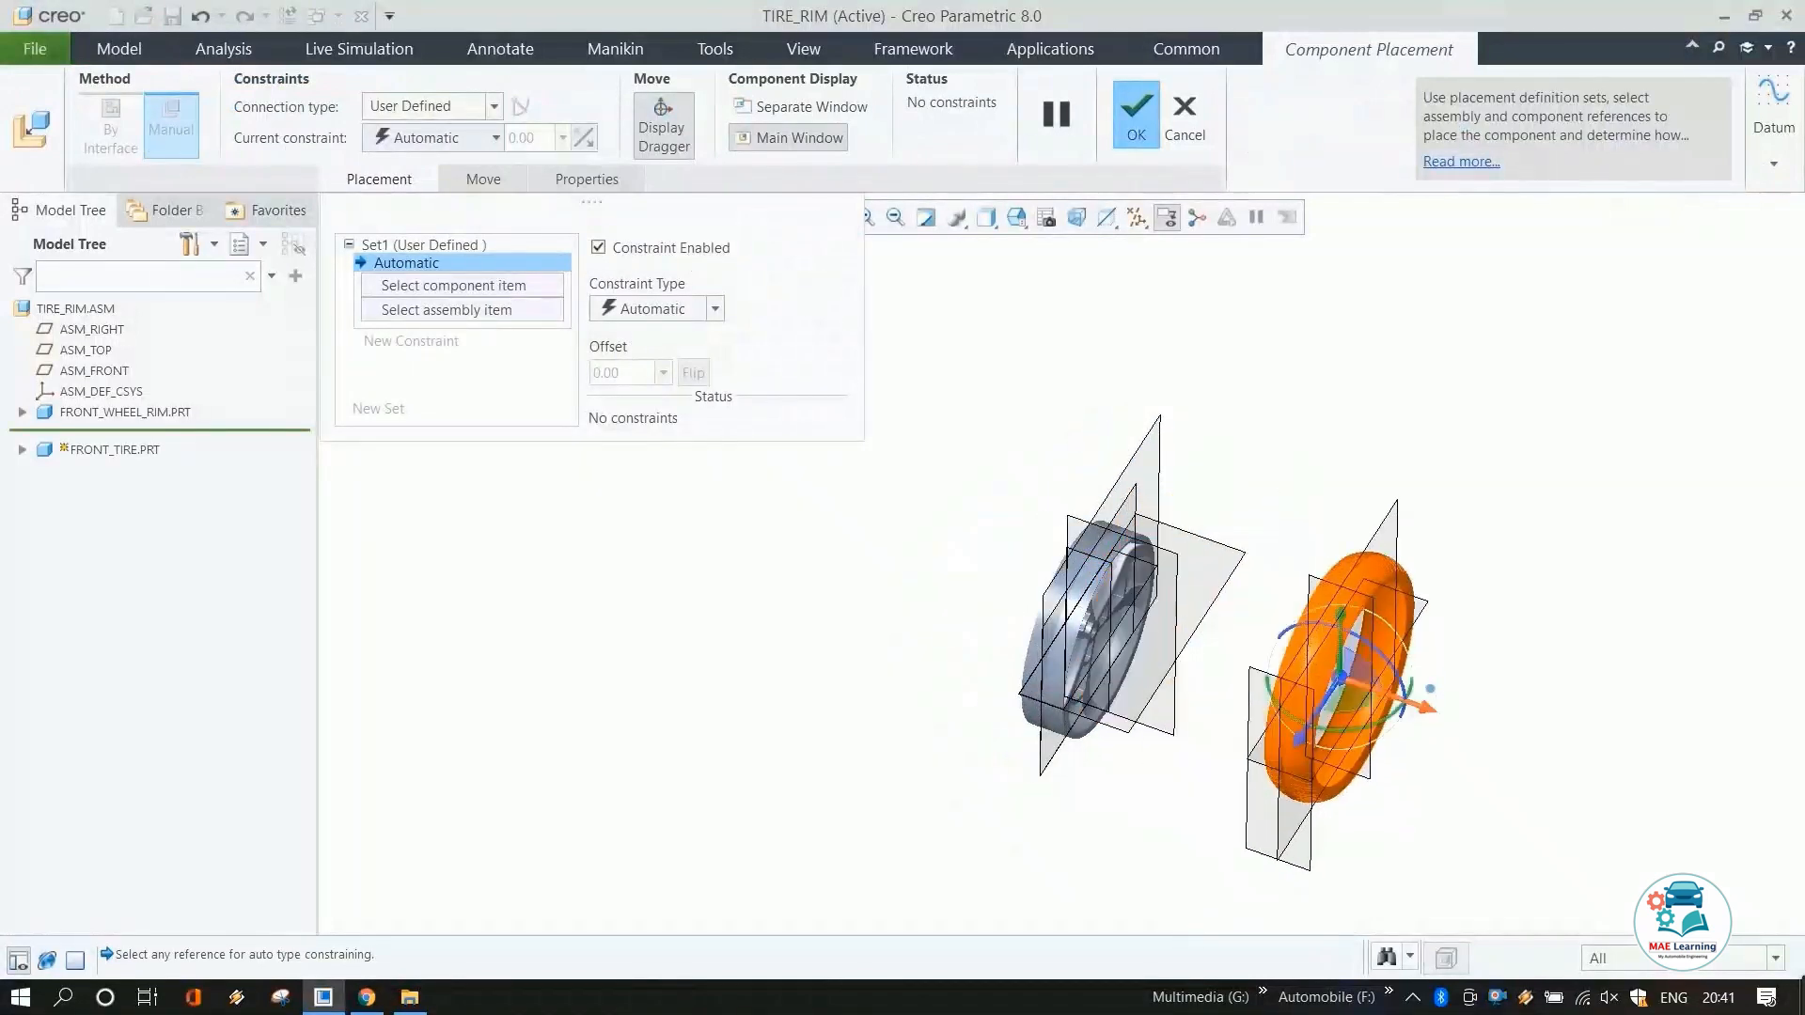
click(1401, 523)
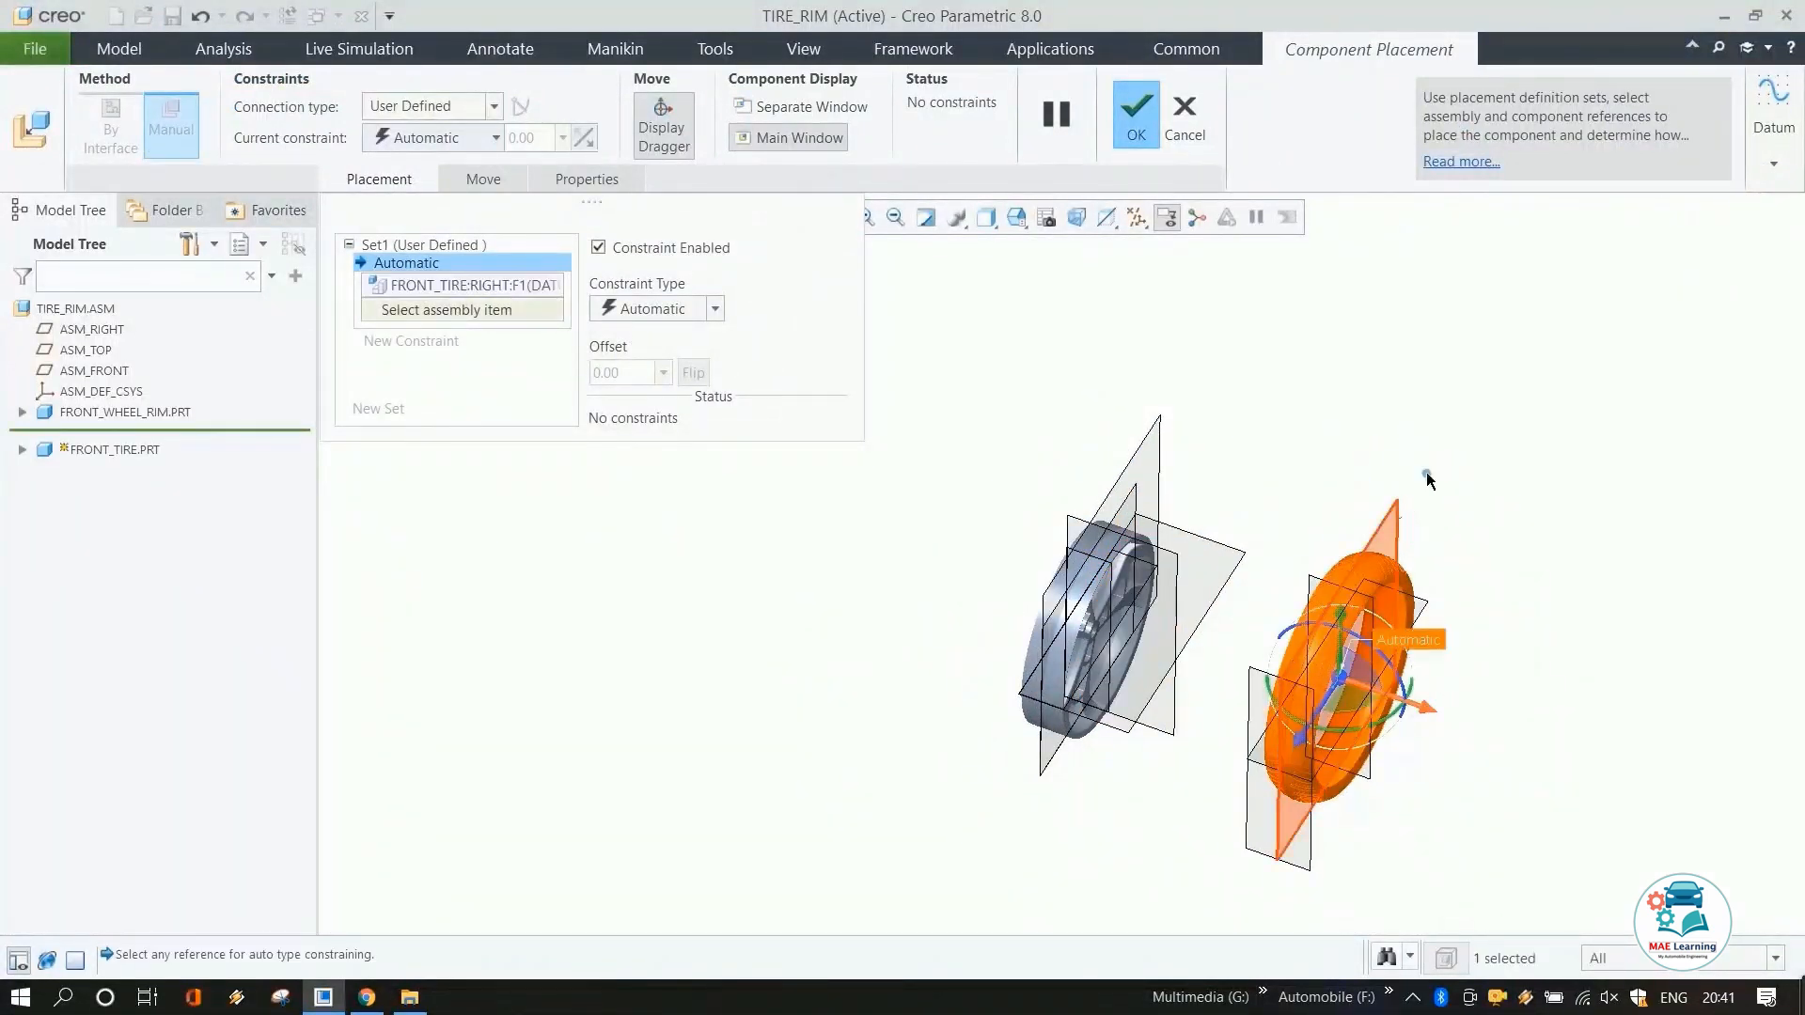
click(1142, 470)
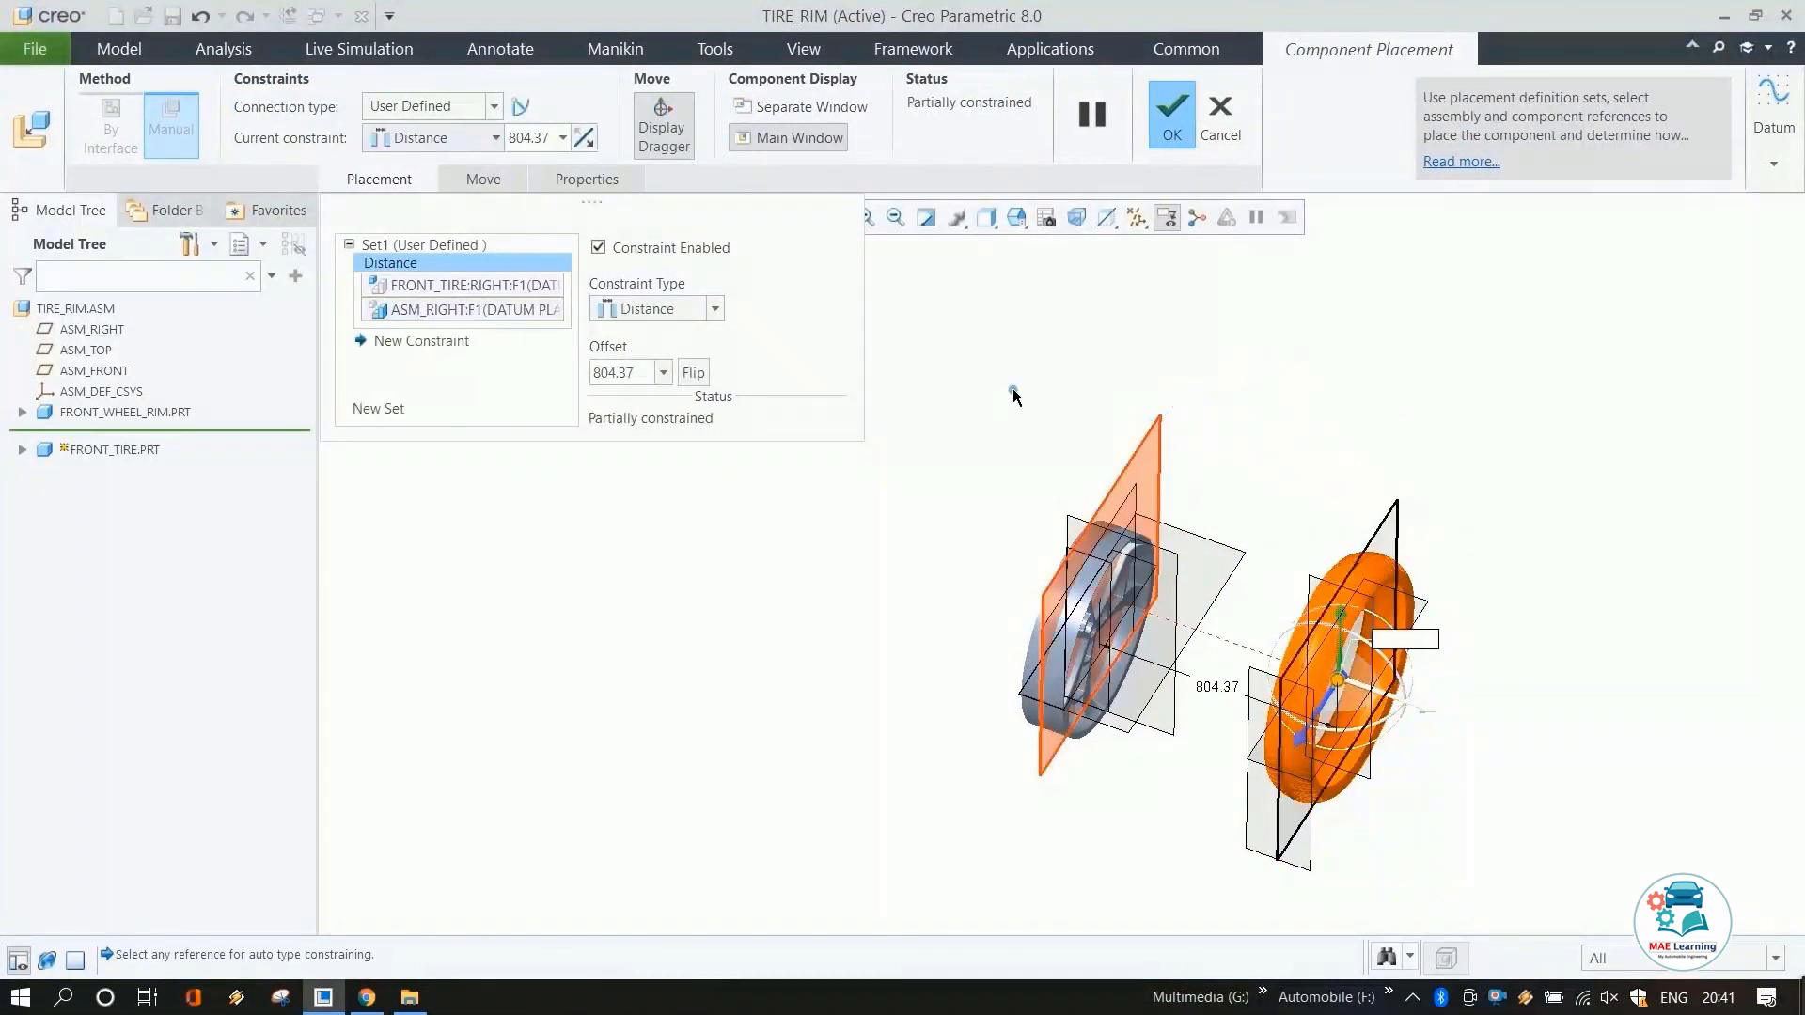
click(457, 139)
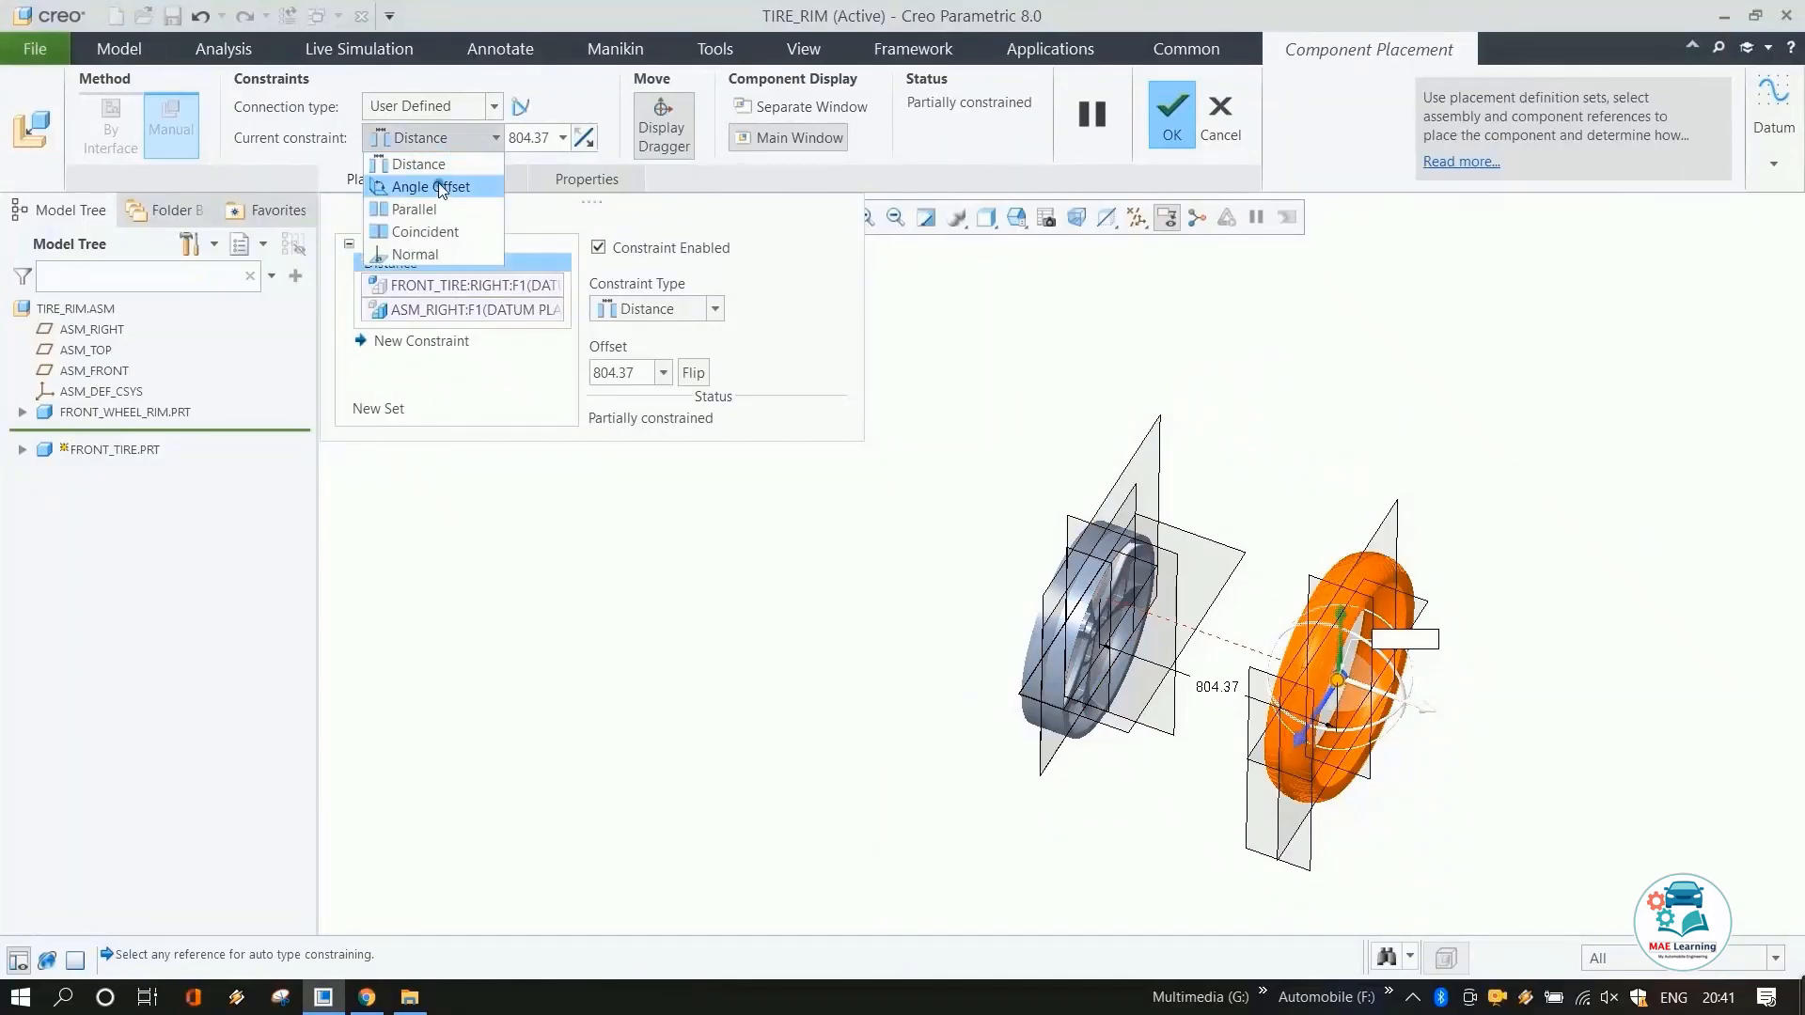
click(433, 231)
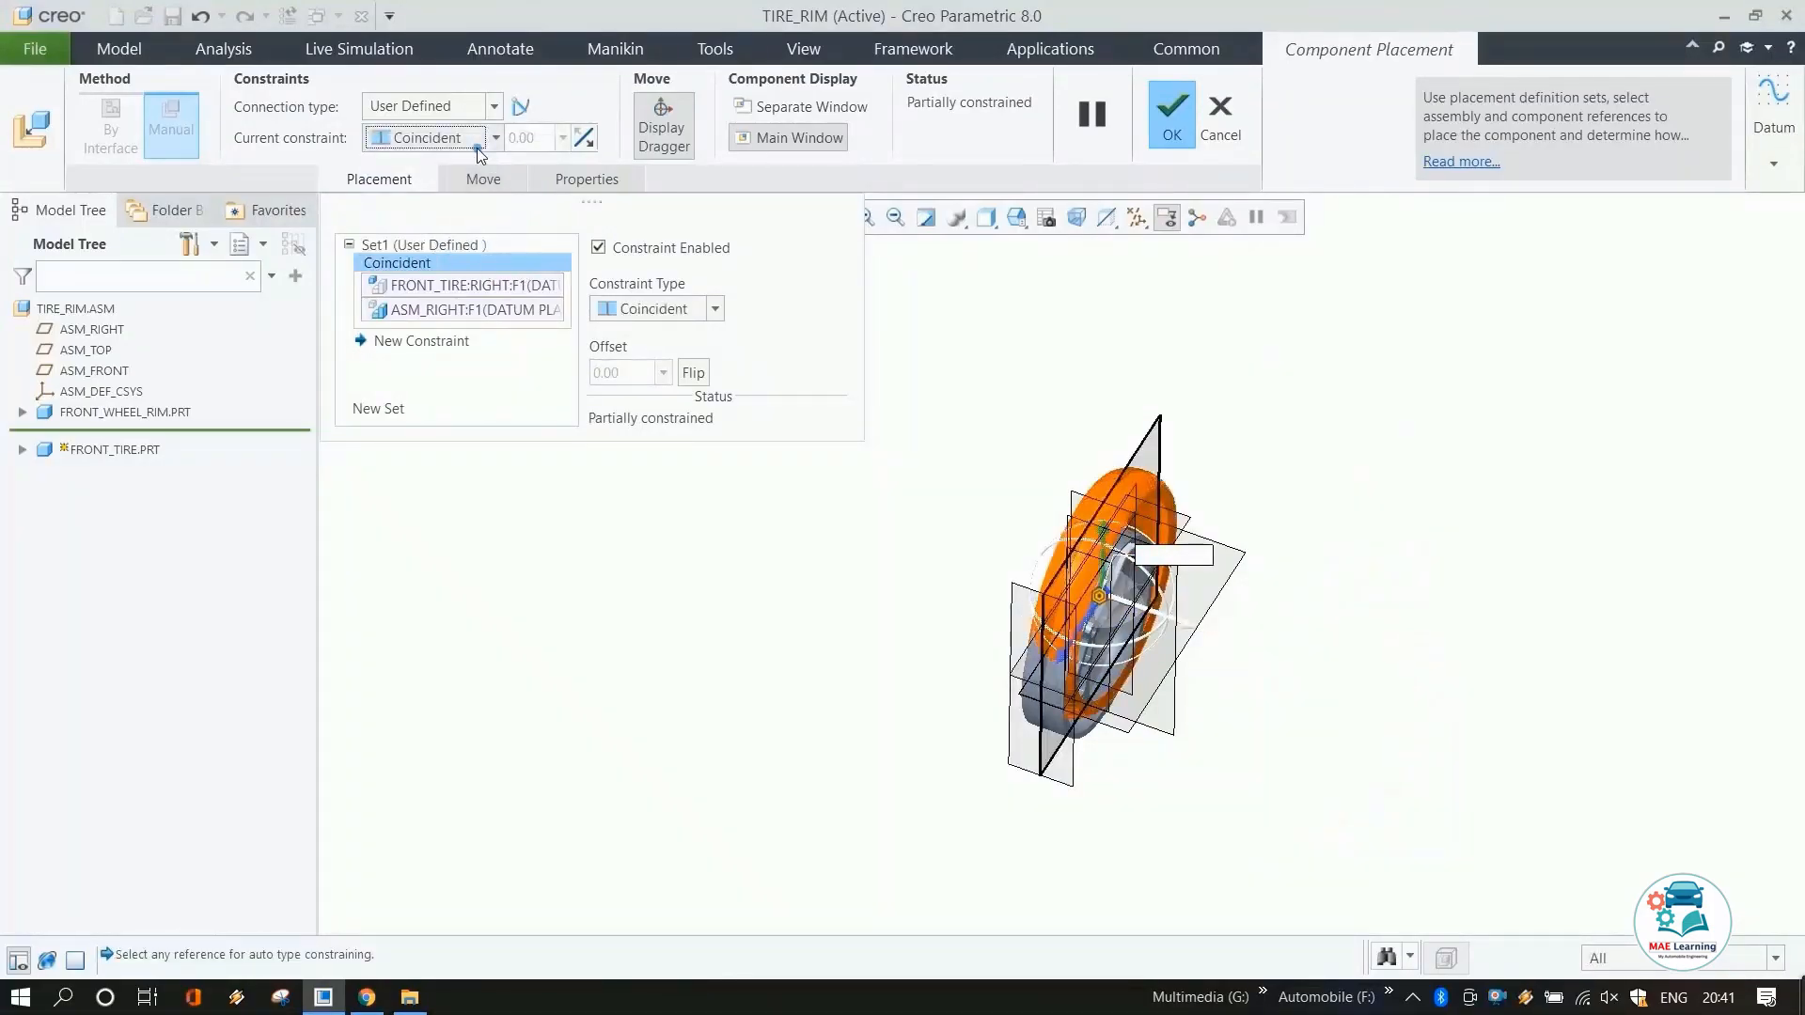
Constrain the tire's FRONT datum plane coincident with the rim's FRONT datum plane.
drag(1088, 612, 1389, 504)
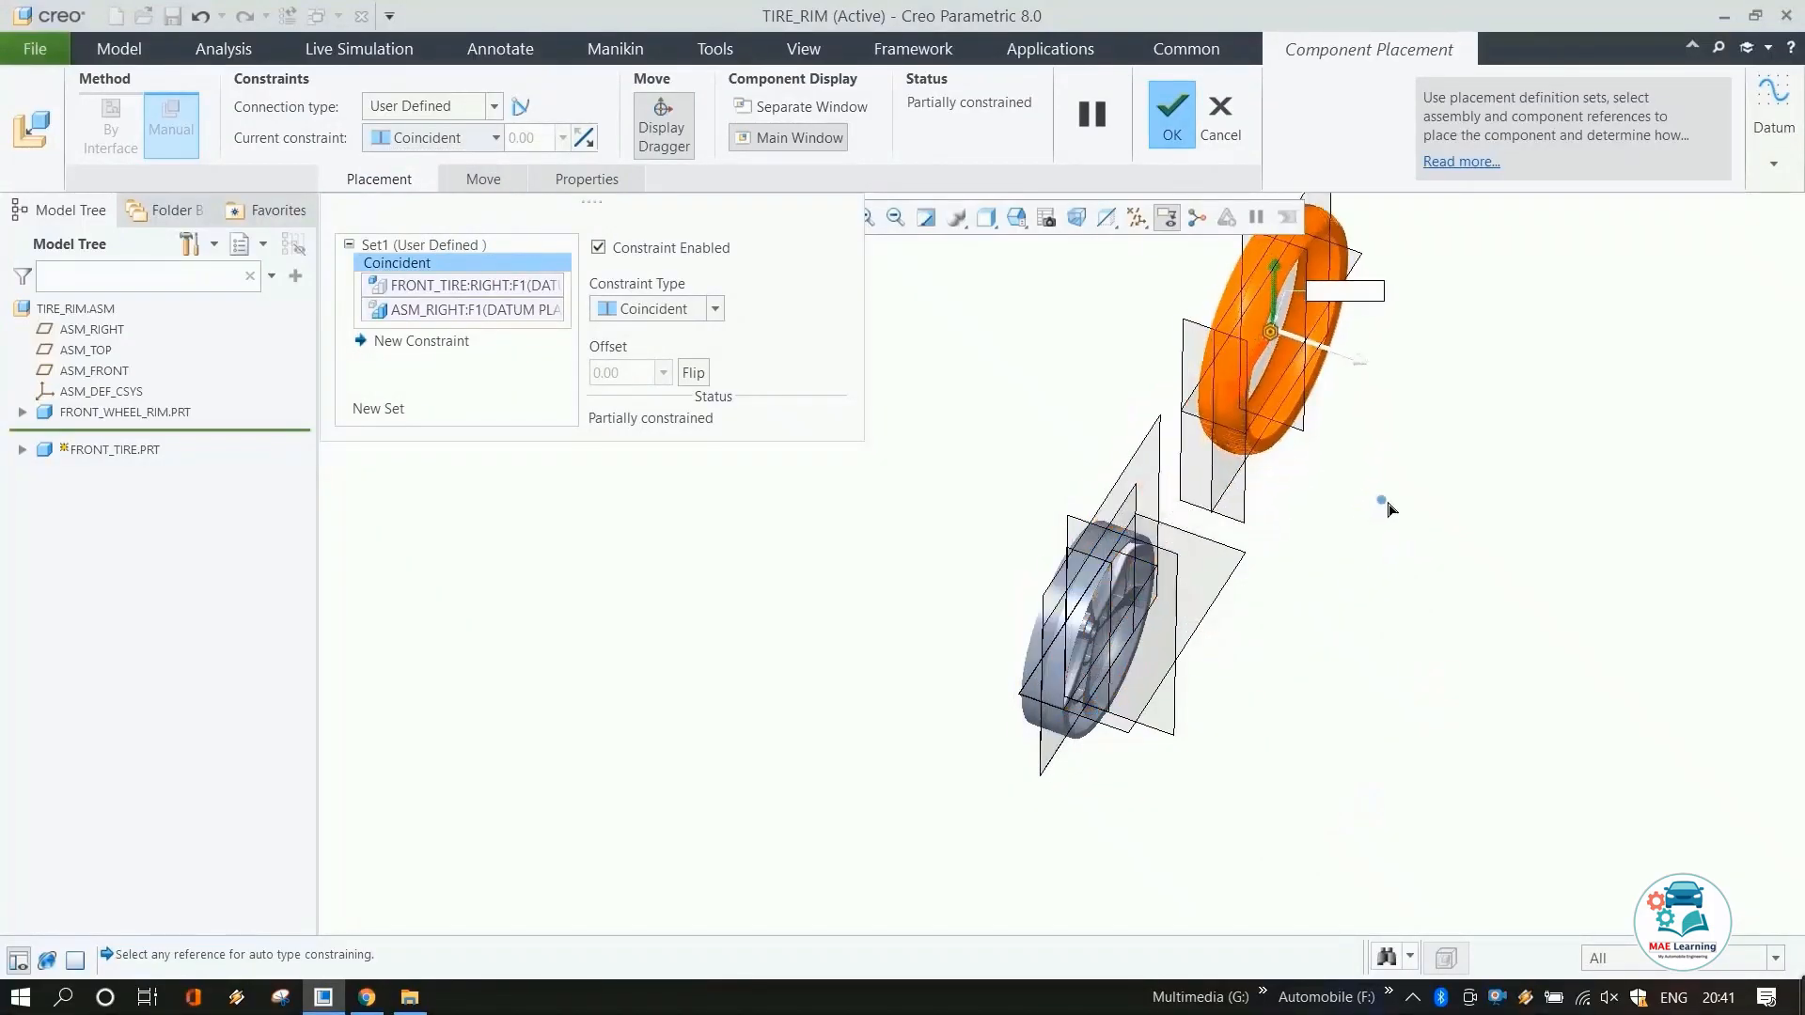
click(1316, 442)
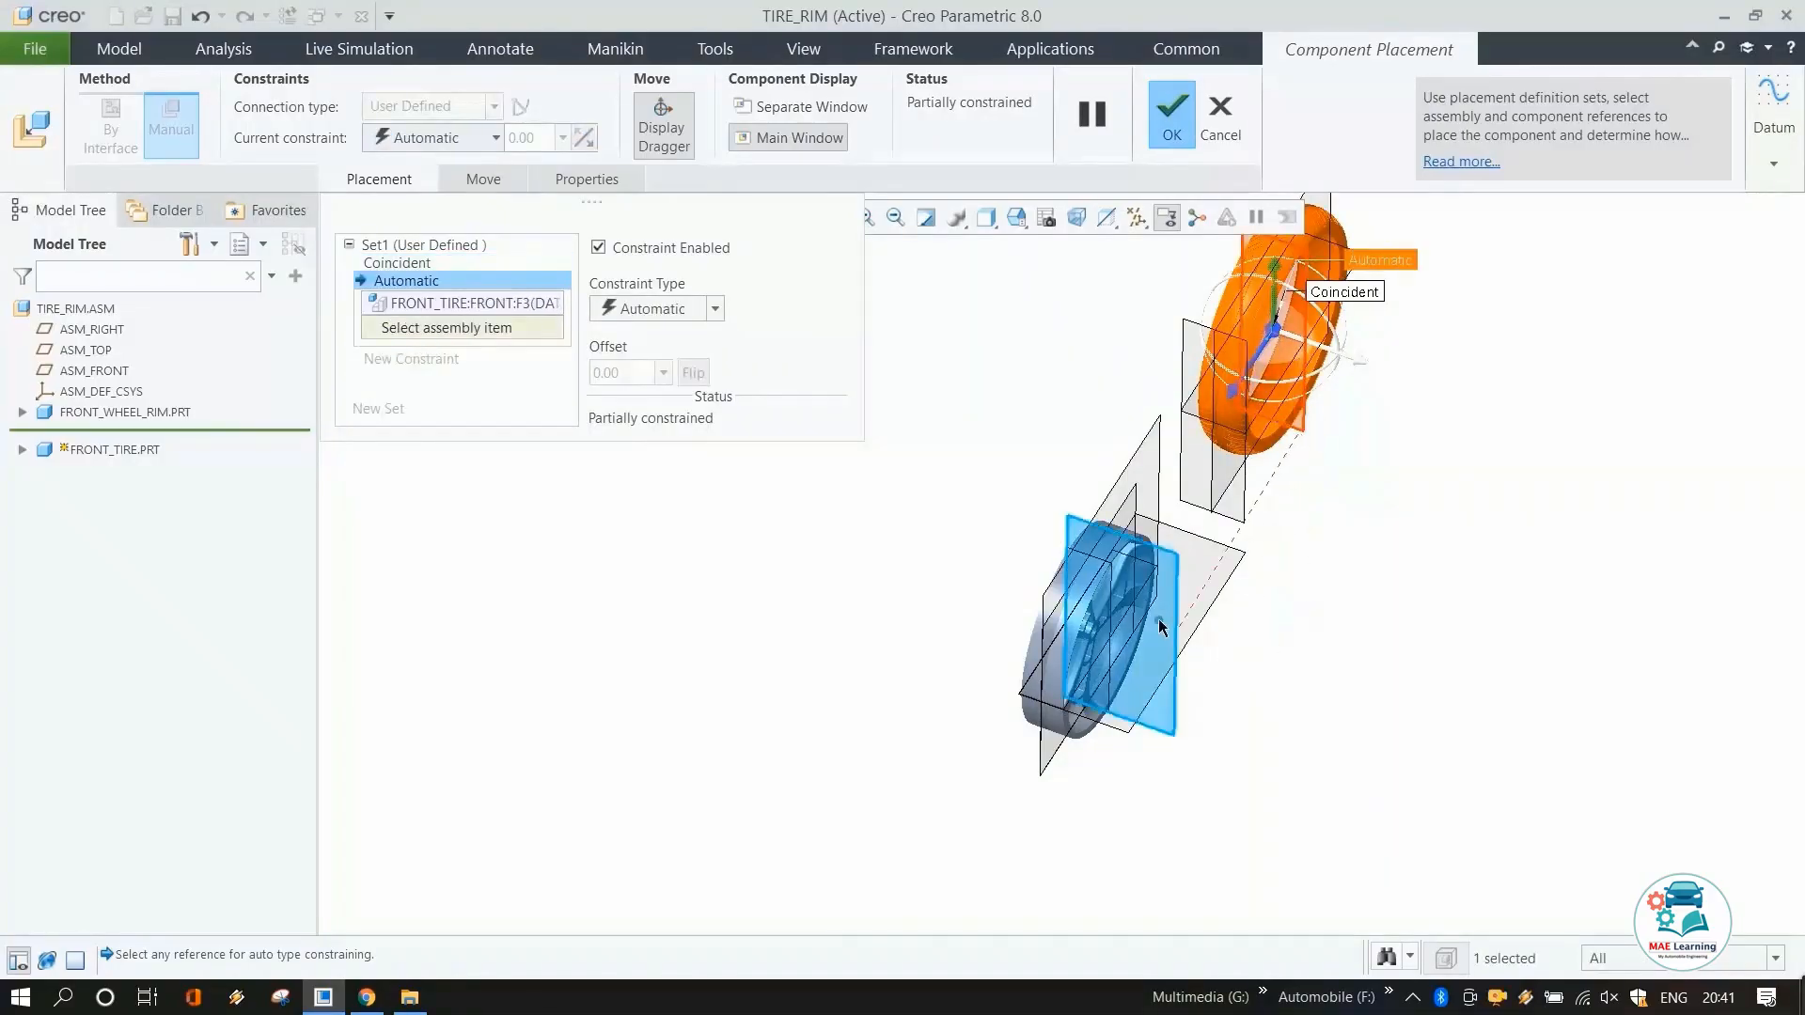
click(1111, 572)
click(382, 138)
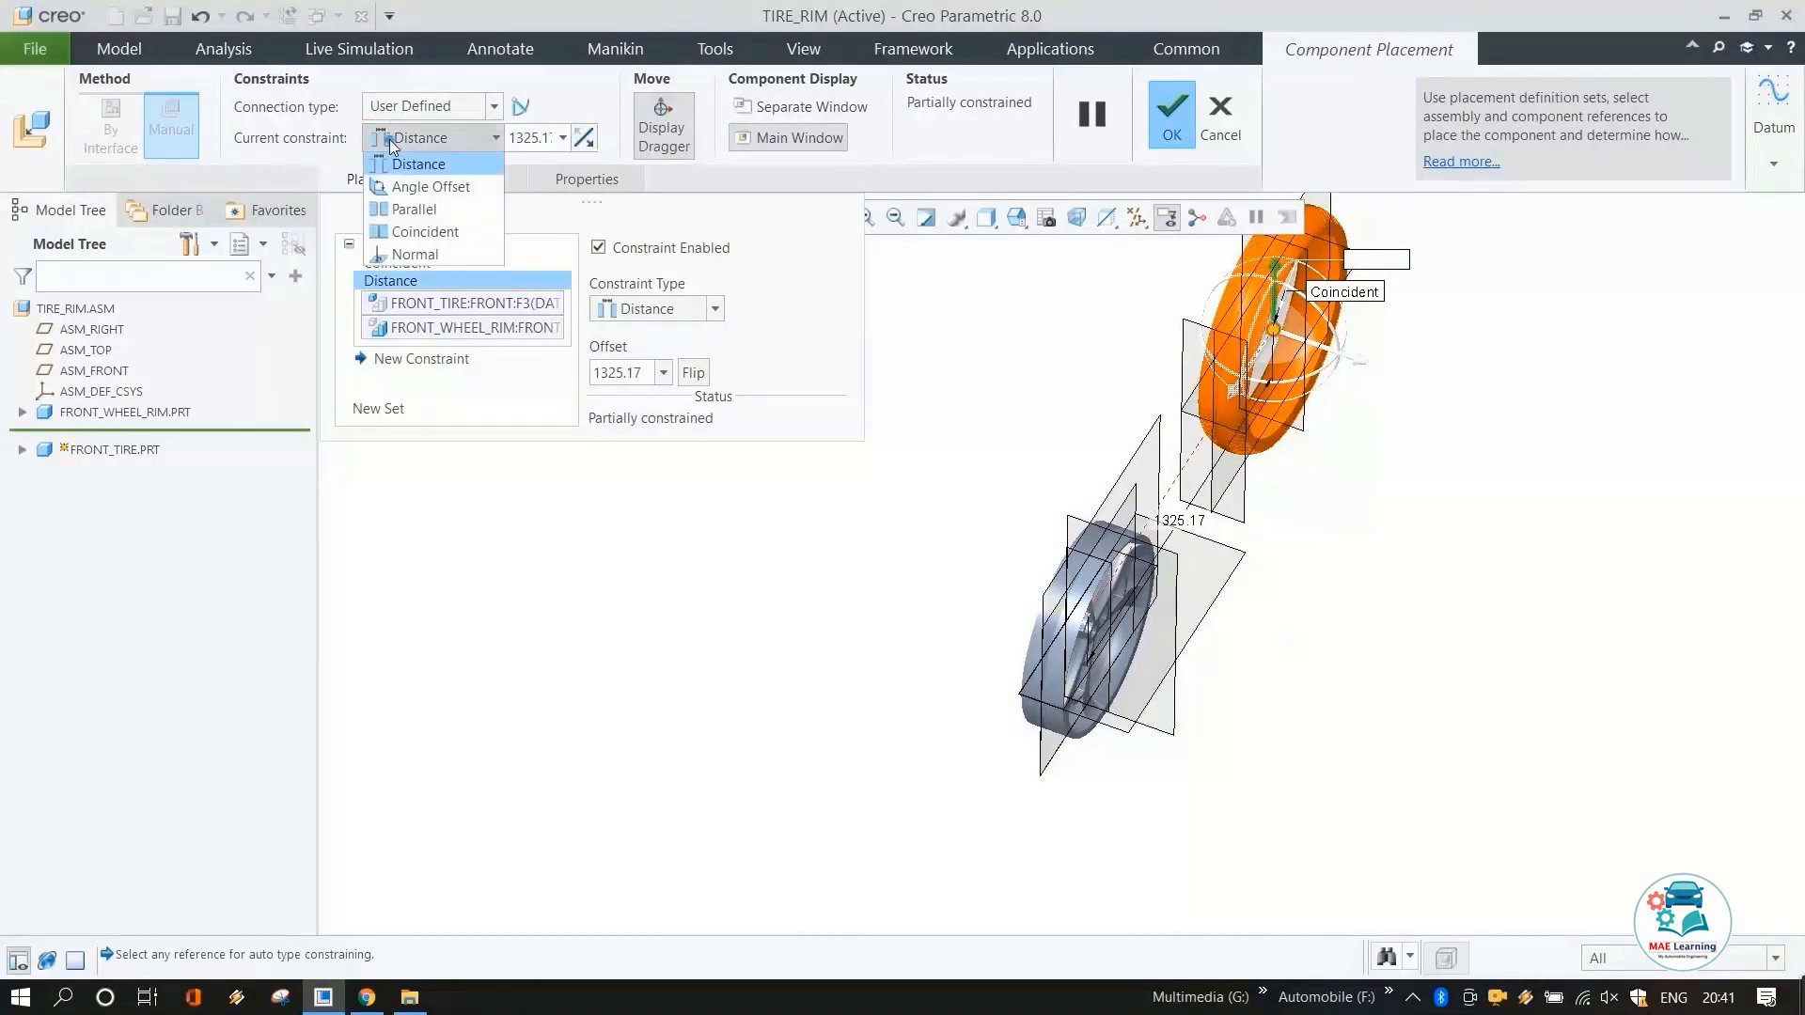
click(418, 228)
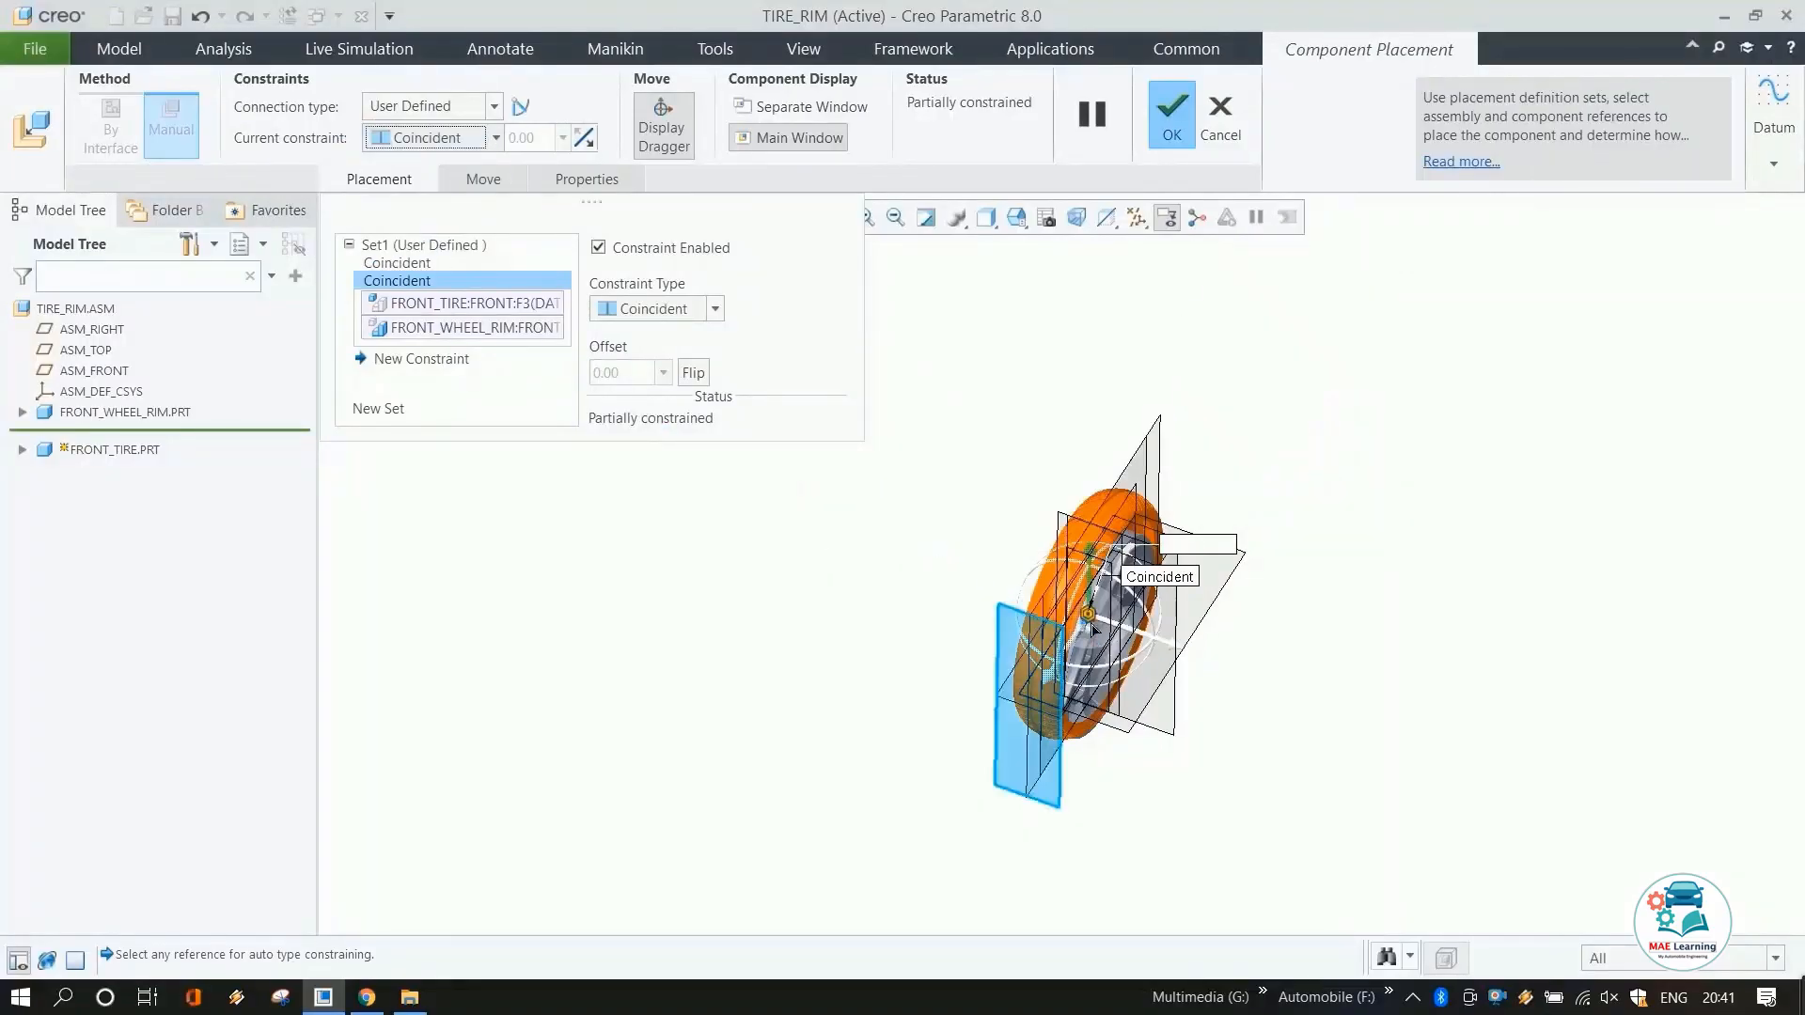
Constrain the tire's TOP datum plane coincident with the rim's TOP plane and finish placement as a Rigid connection.
drag(1090, 562, 1095, 307)
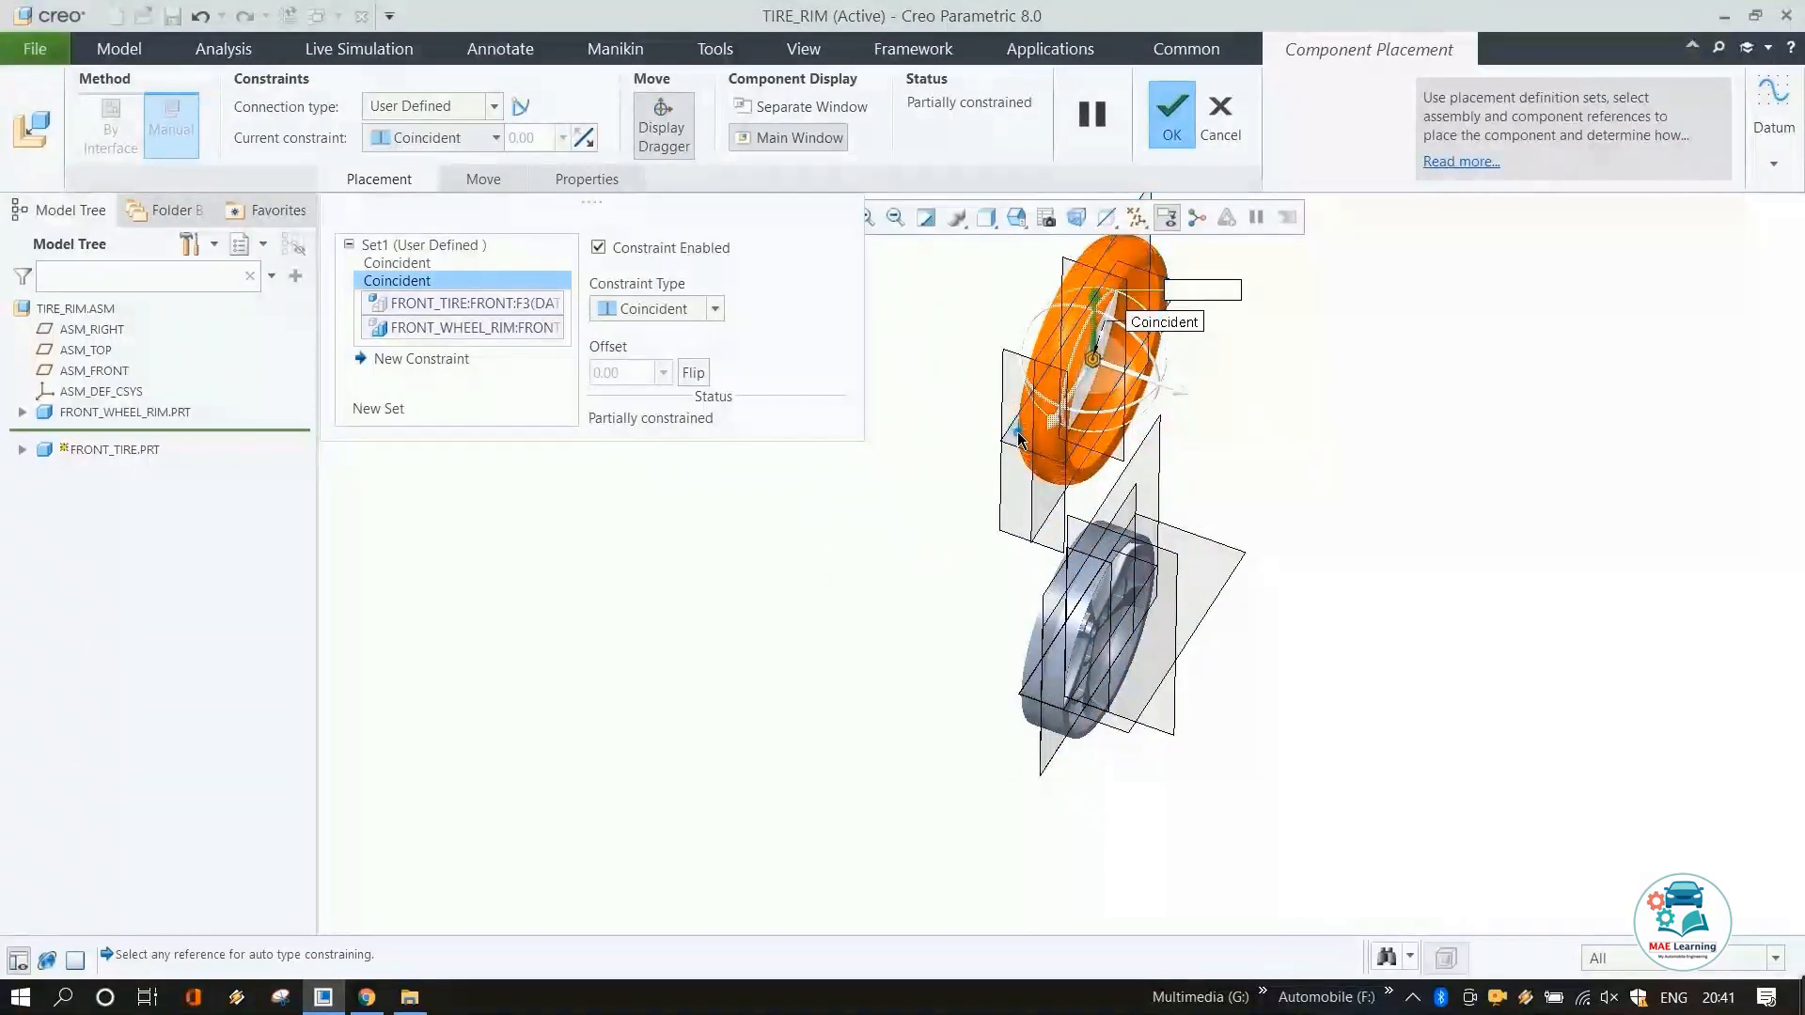
click(1024, 420)
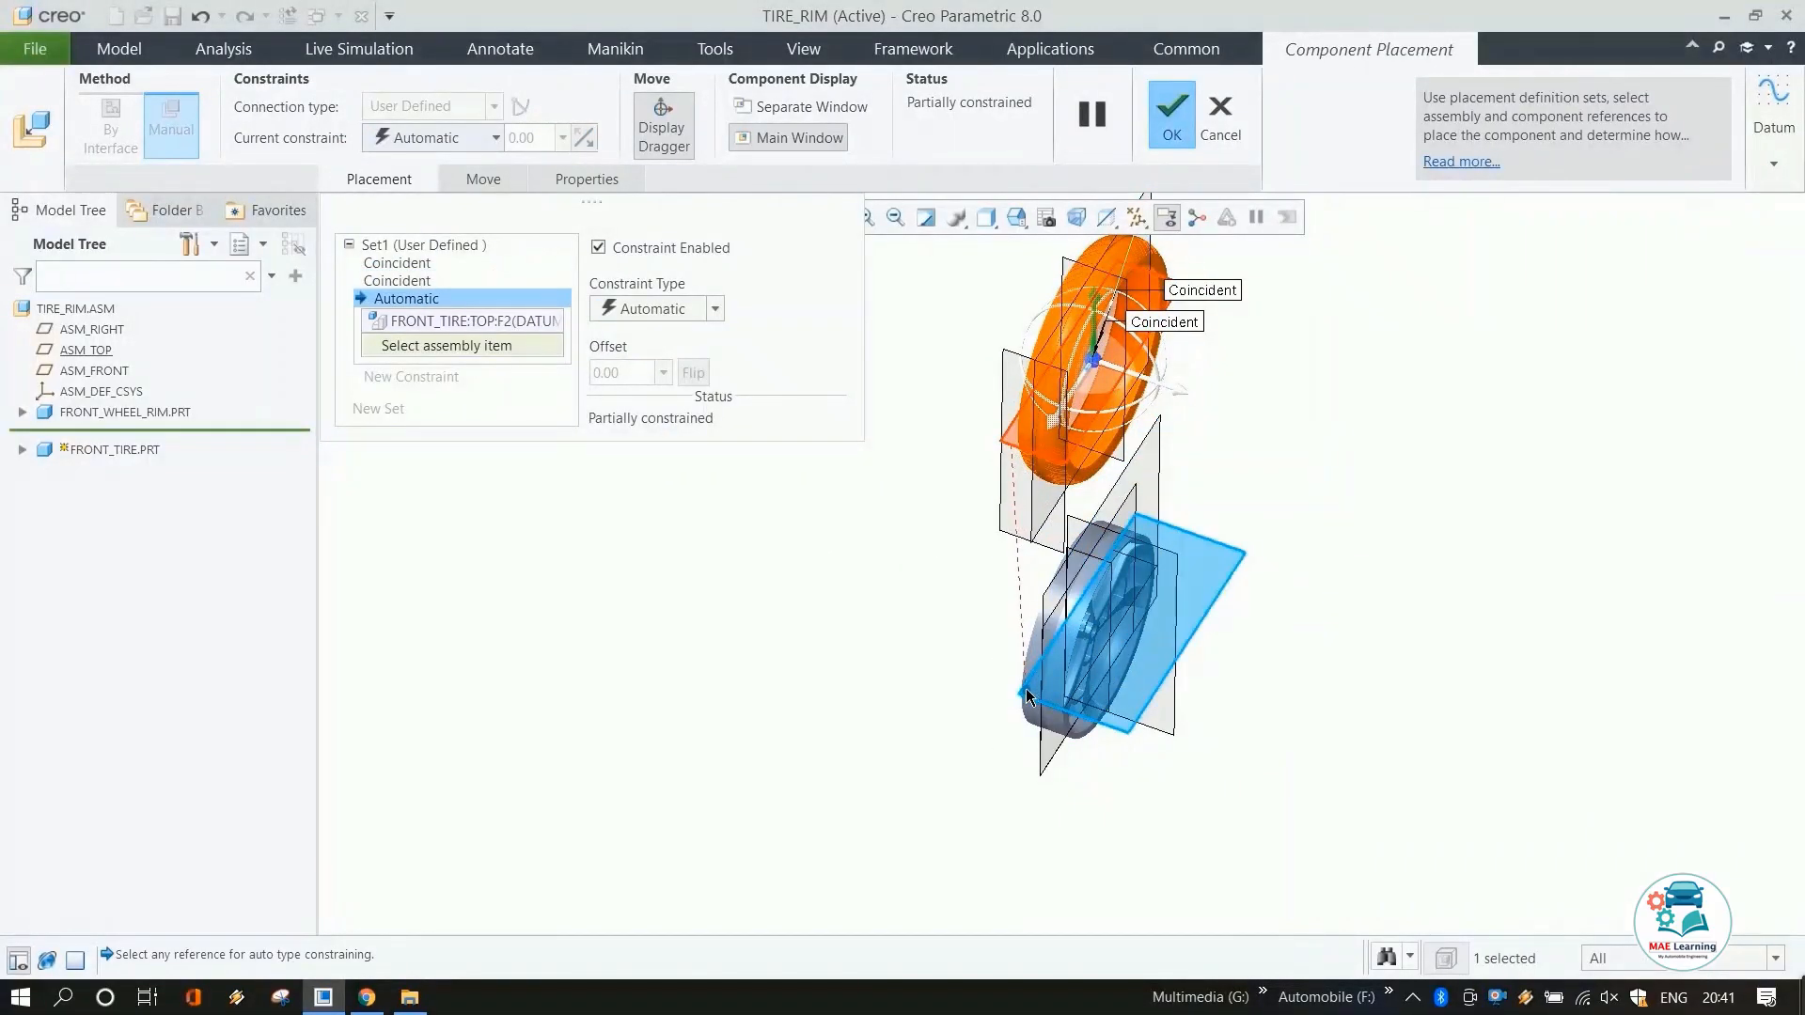
middle_drag(1361, 786, 1139, 583)
click(1140, 584)
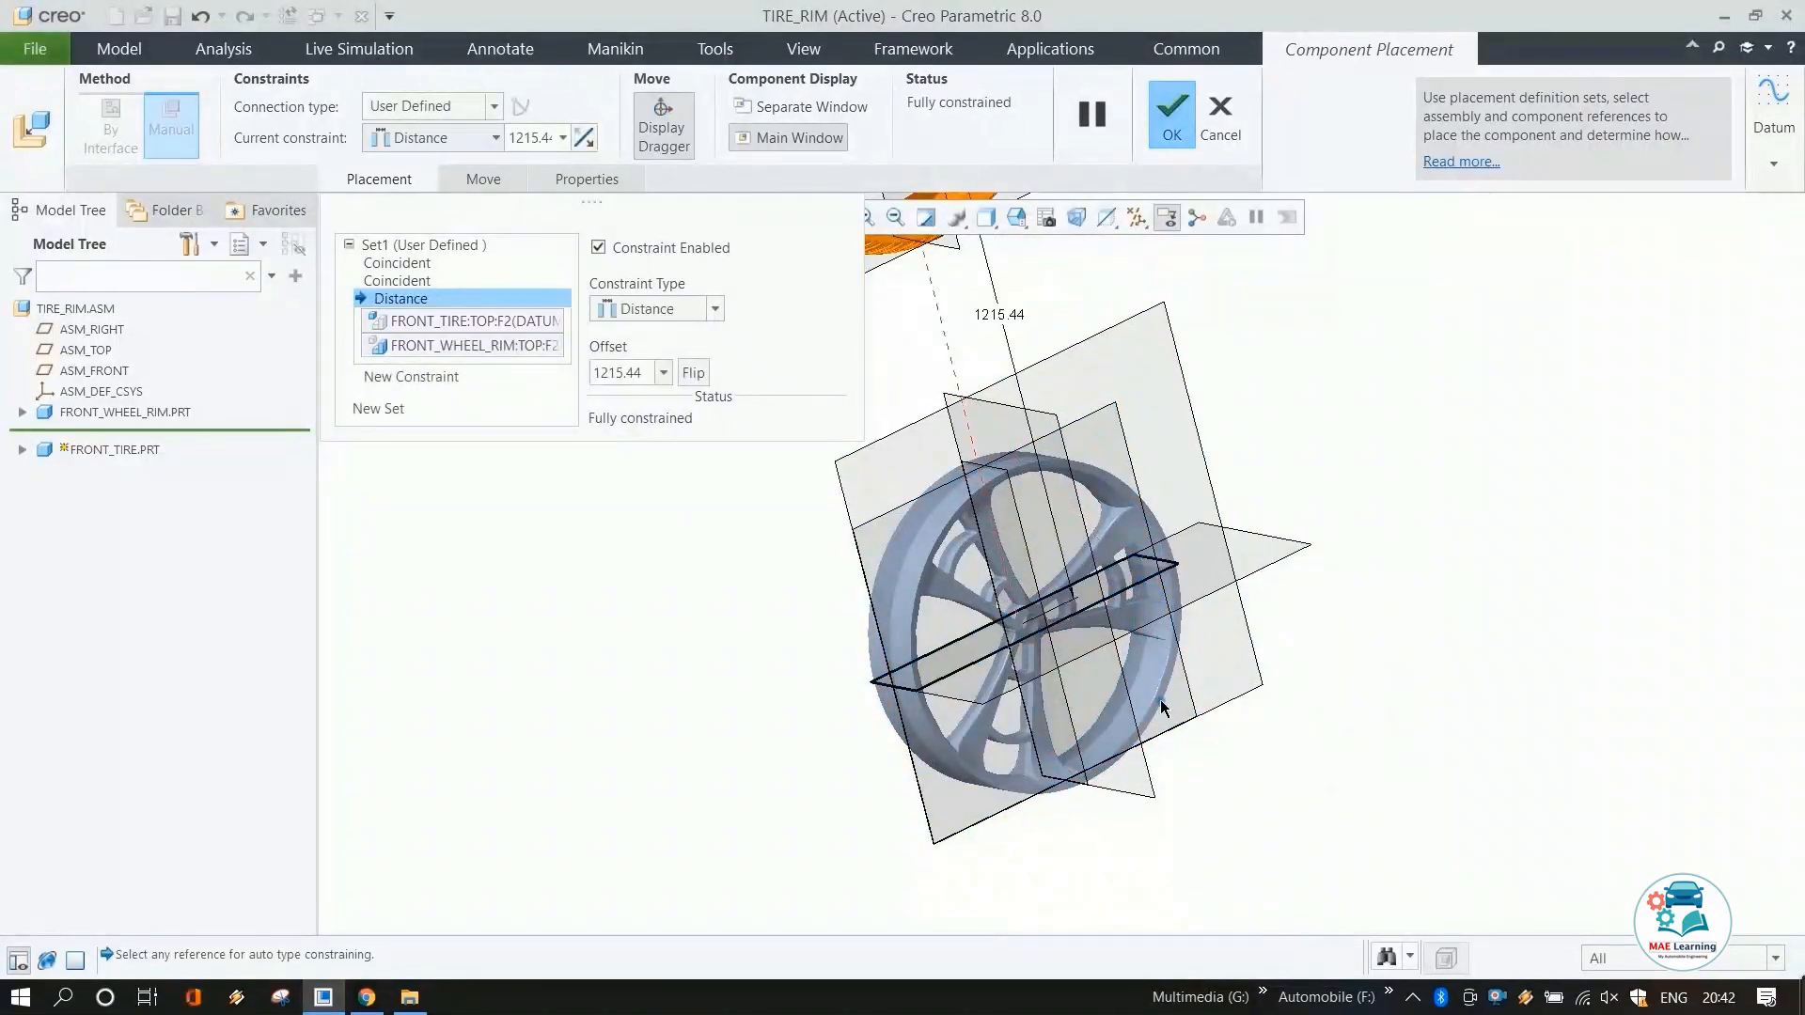
scroll(1163, 707, down, 3)
click(431, 137)
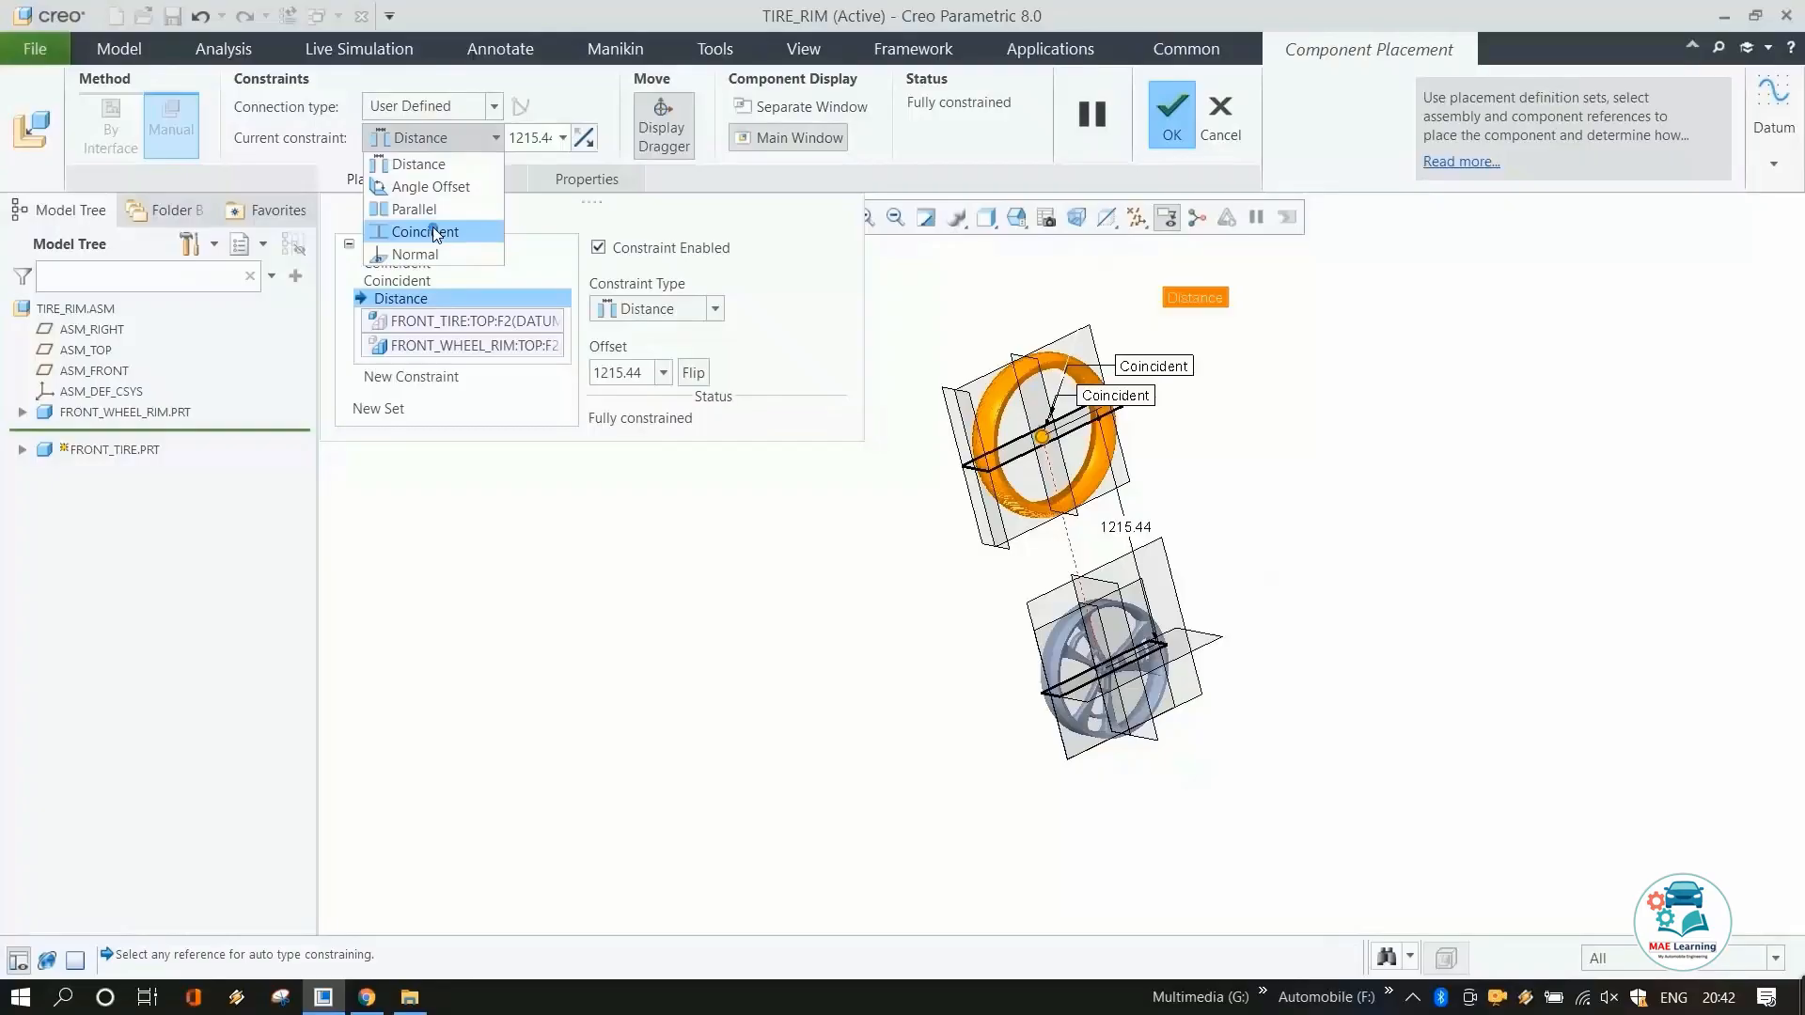
click(435, 230)
click(430, 106)
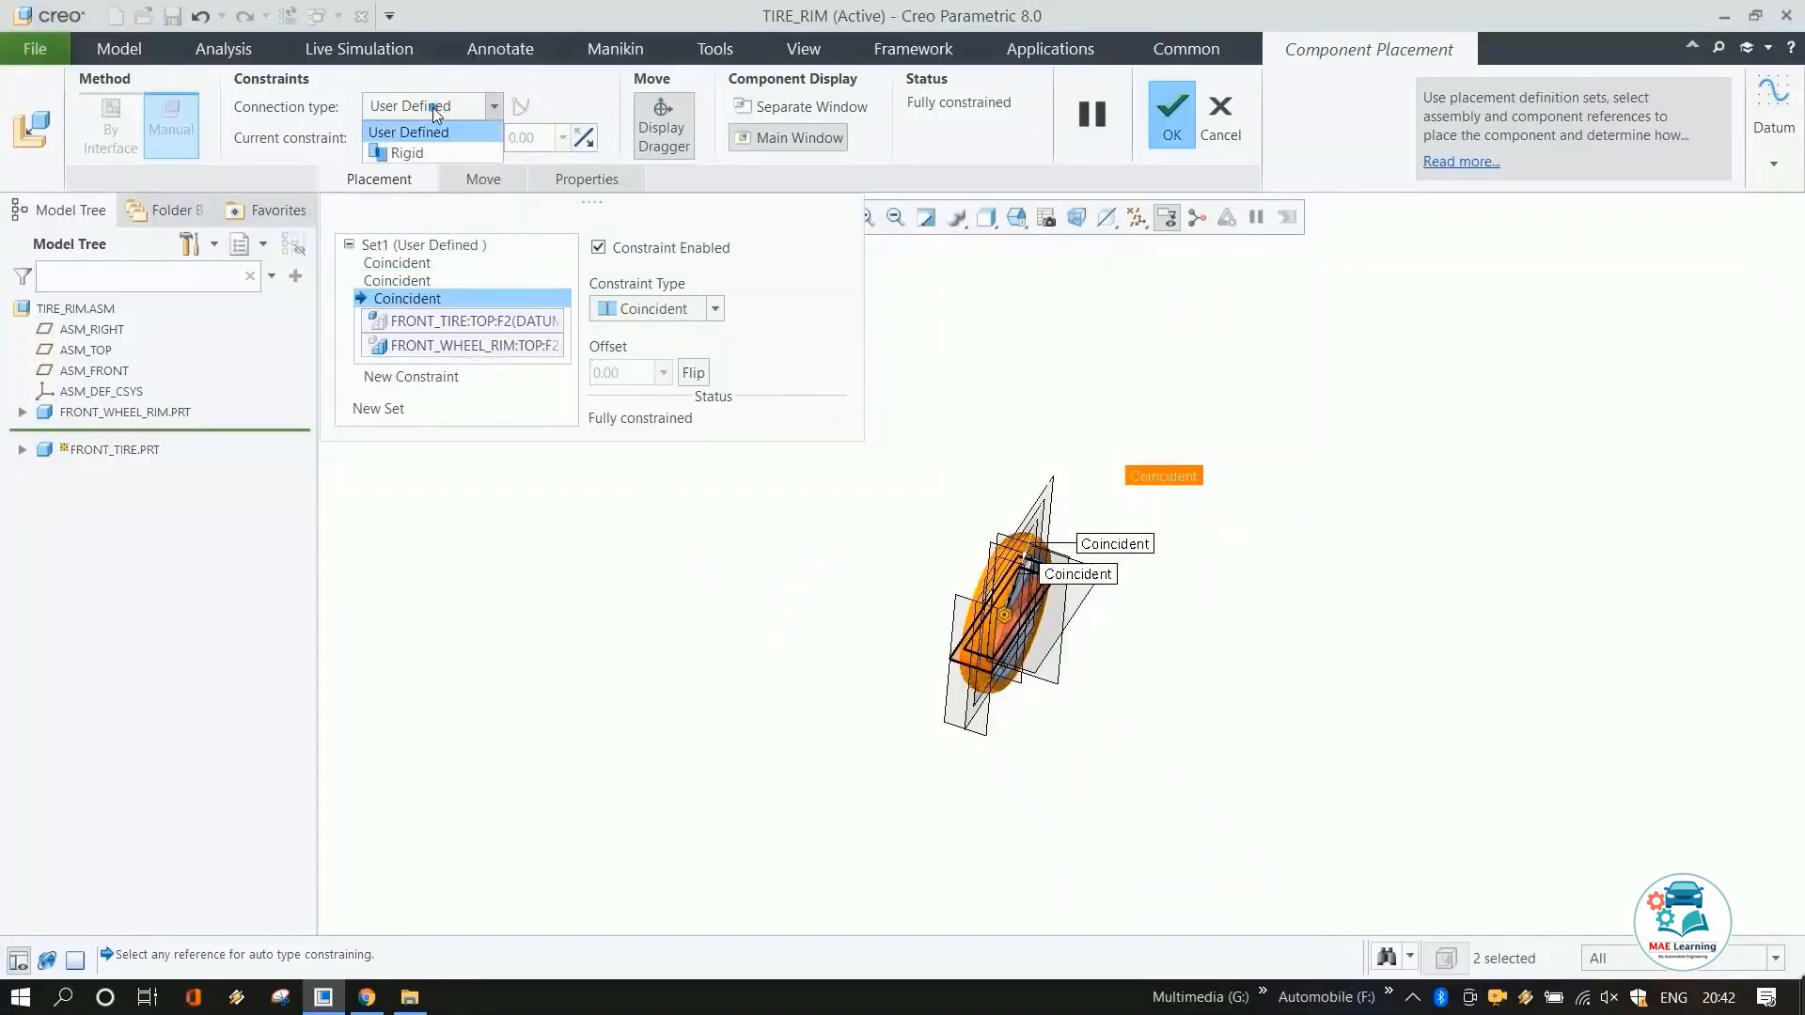
click(414, 144)
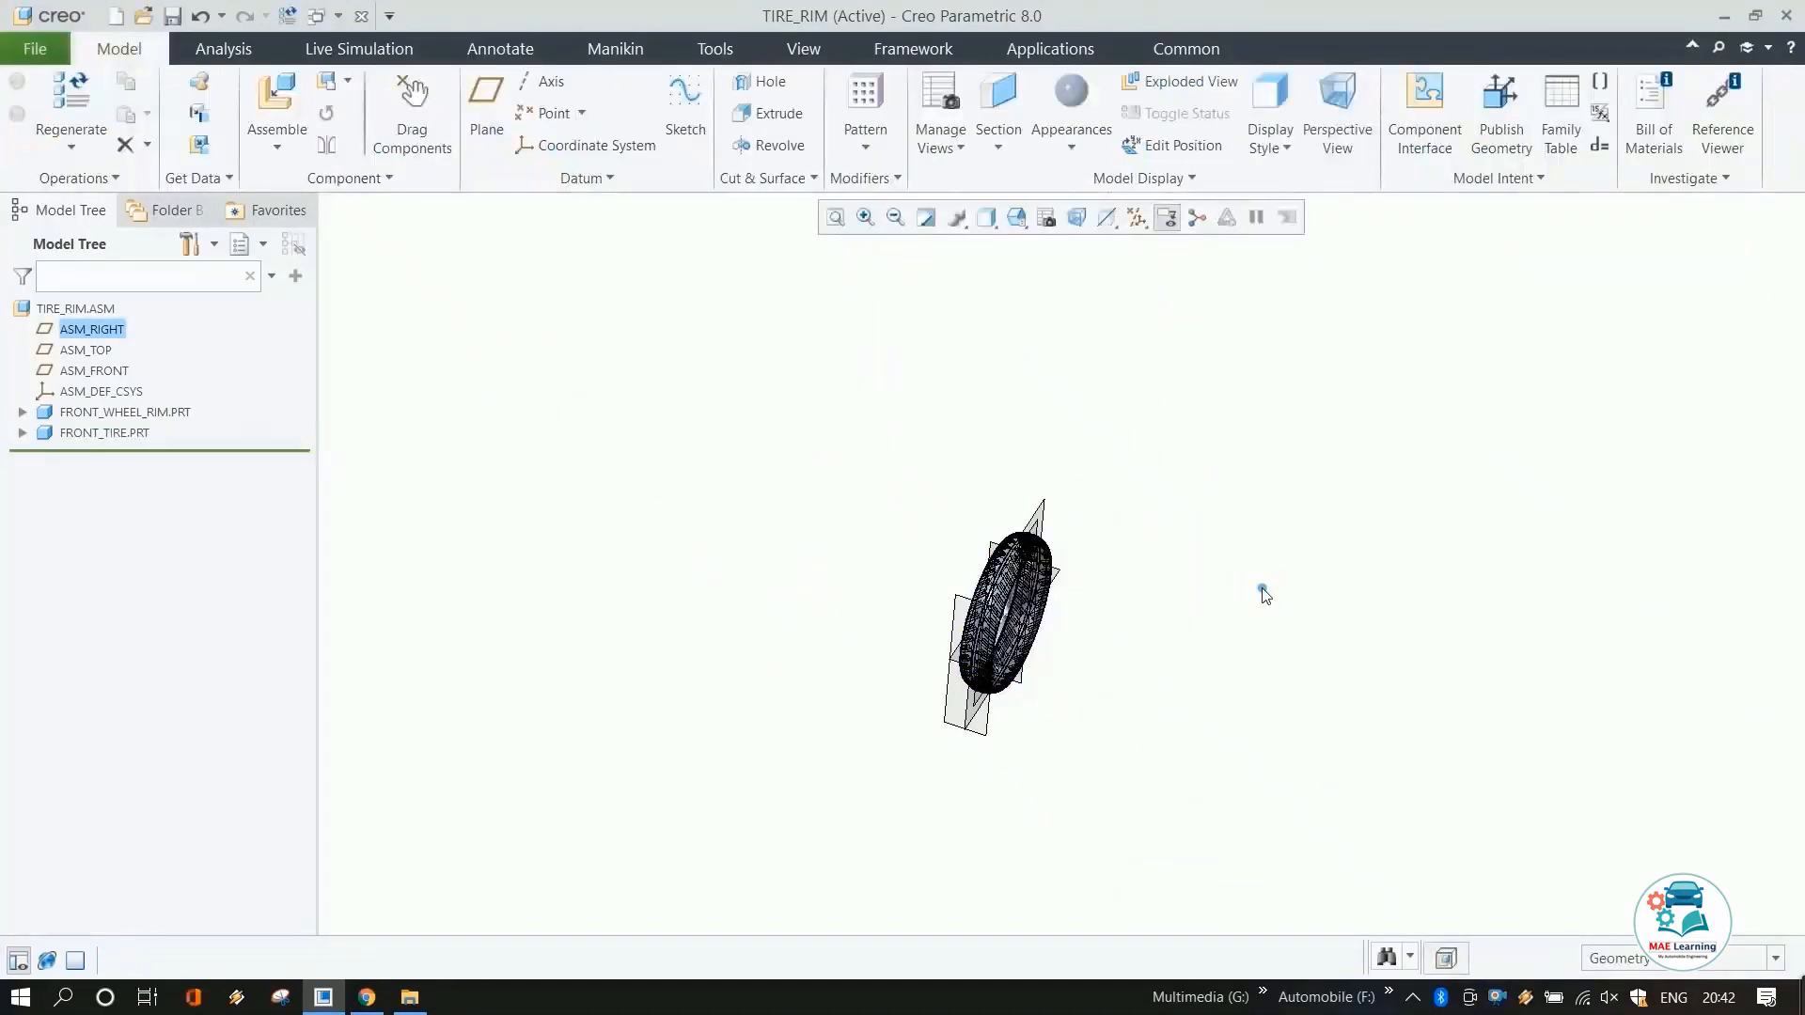
Turn off datum plane display in the assembly.
click(1261, 589)
middle_drag(1105, 614, 1165, 649)
scroll(1116, 679, up, 4)
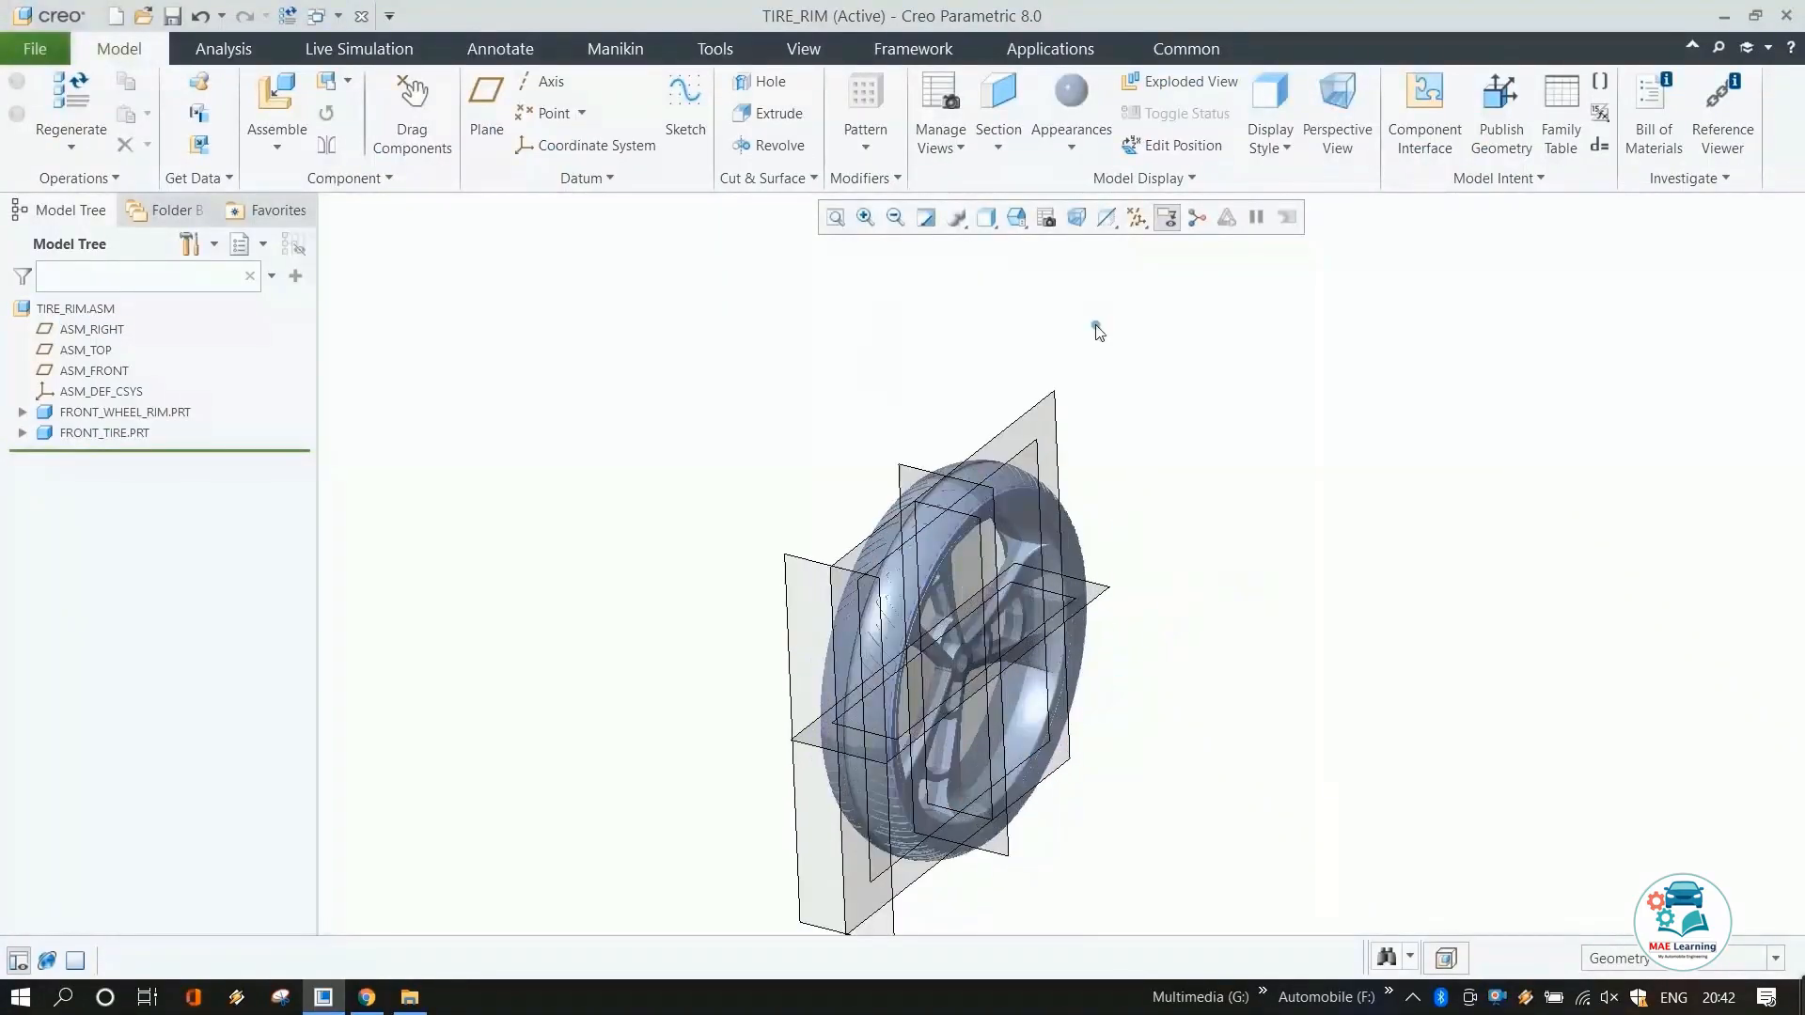
click(1141, 230)
click(1141, 249)
click(1140, 248)
click(1228, 455)
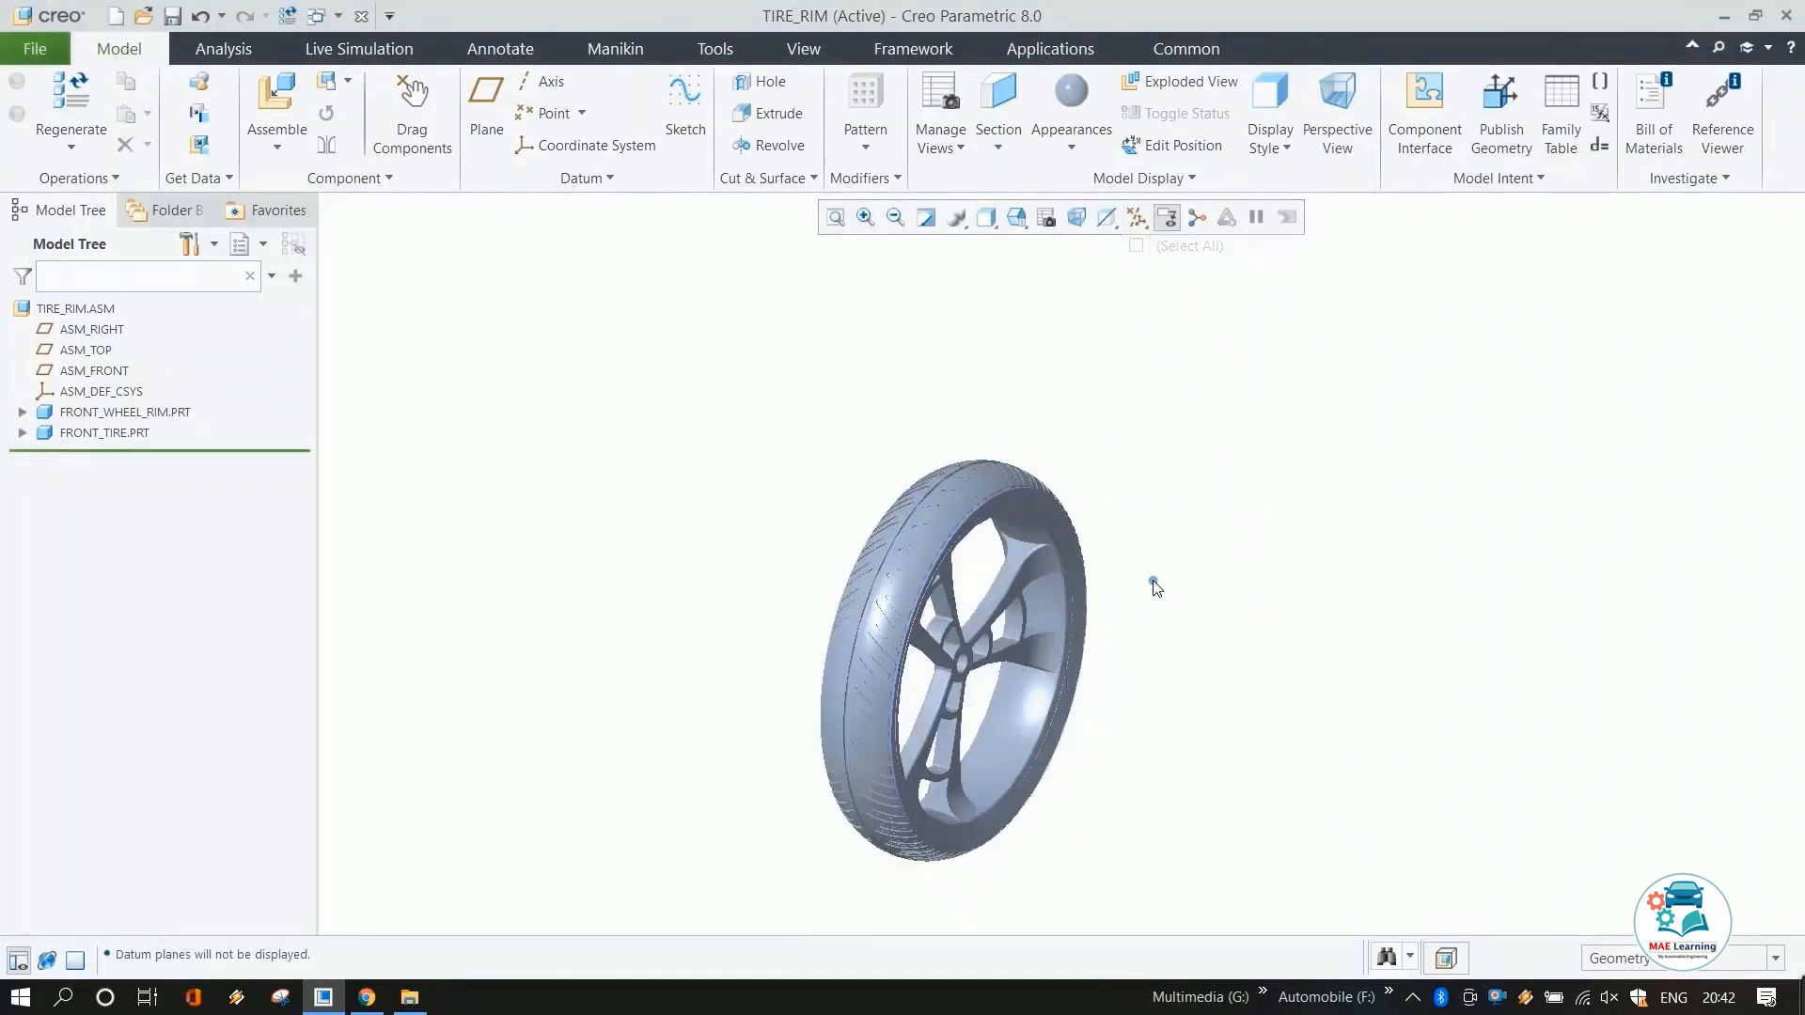
mouse_move(1153, 581)
middle_down()
mouse_move(999, 560)
mouse_move(1144, 594)
middle_up()
scroll(1144, 594, up, 2)
scroll(1297, 583, down, 2)
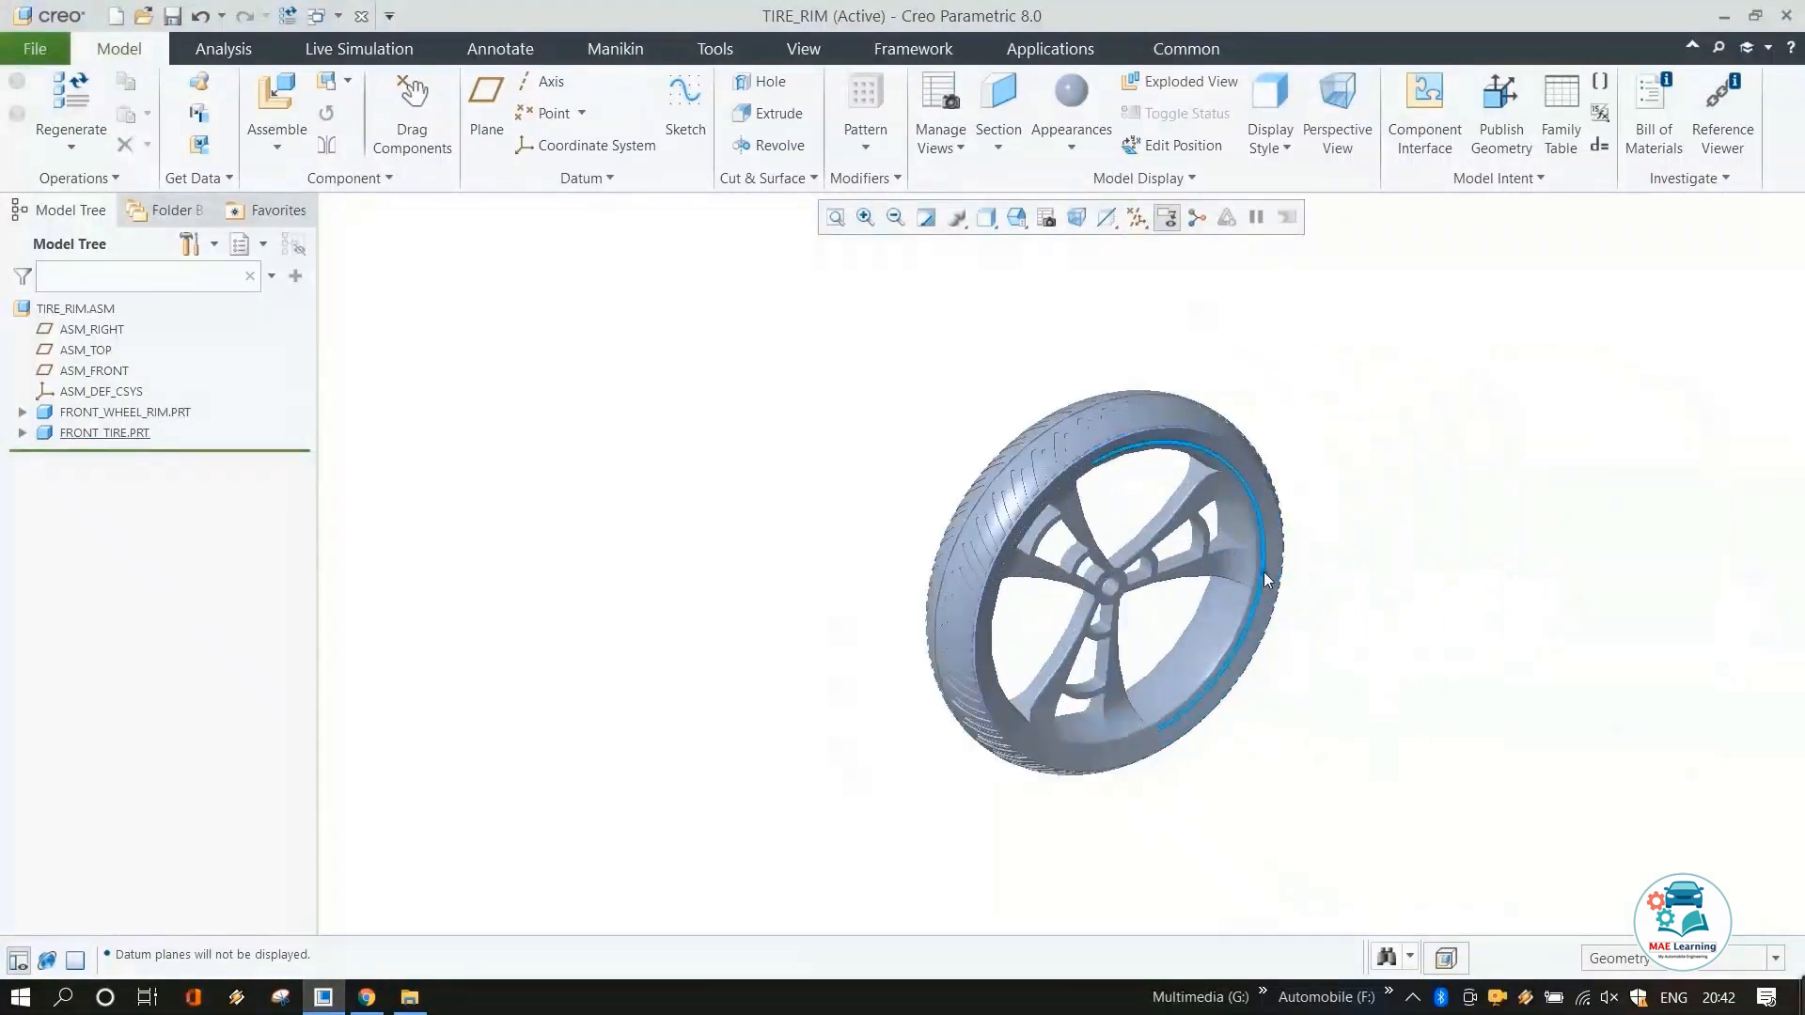
scroll(1264, 578, up, 2)
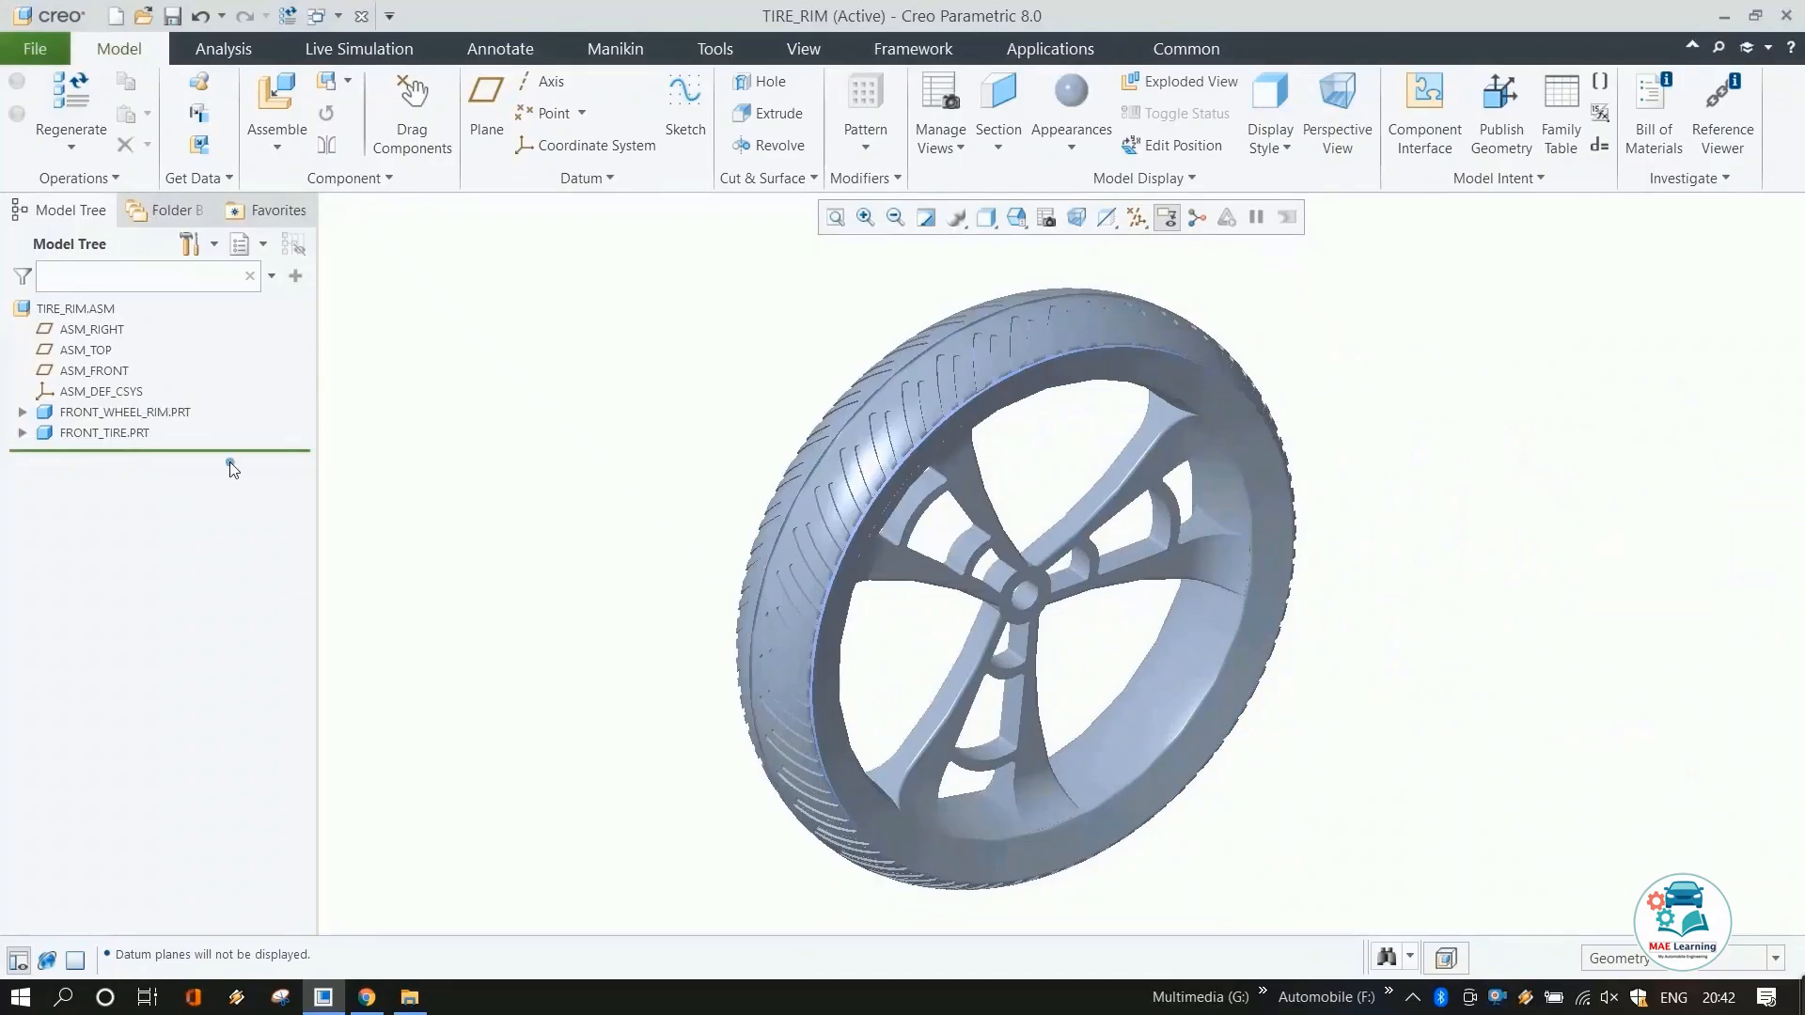
Activate the FRONT_TIRE part inside the assembly and hide its Revolve 2 feature.
click(23, 432)
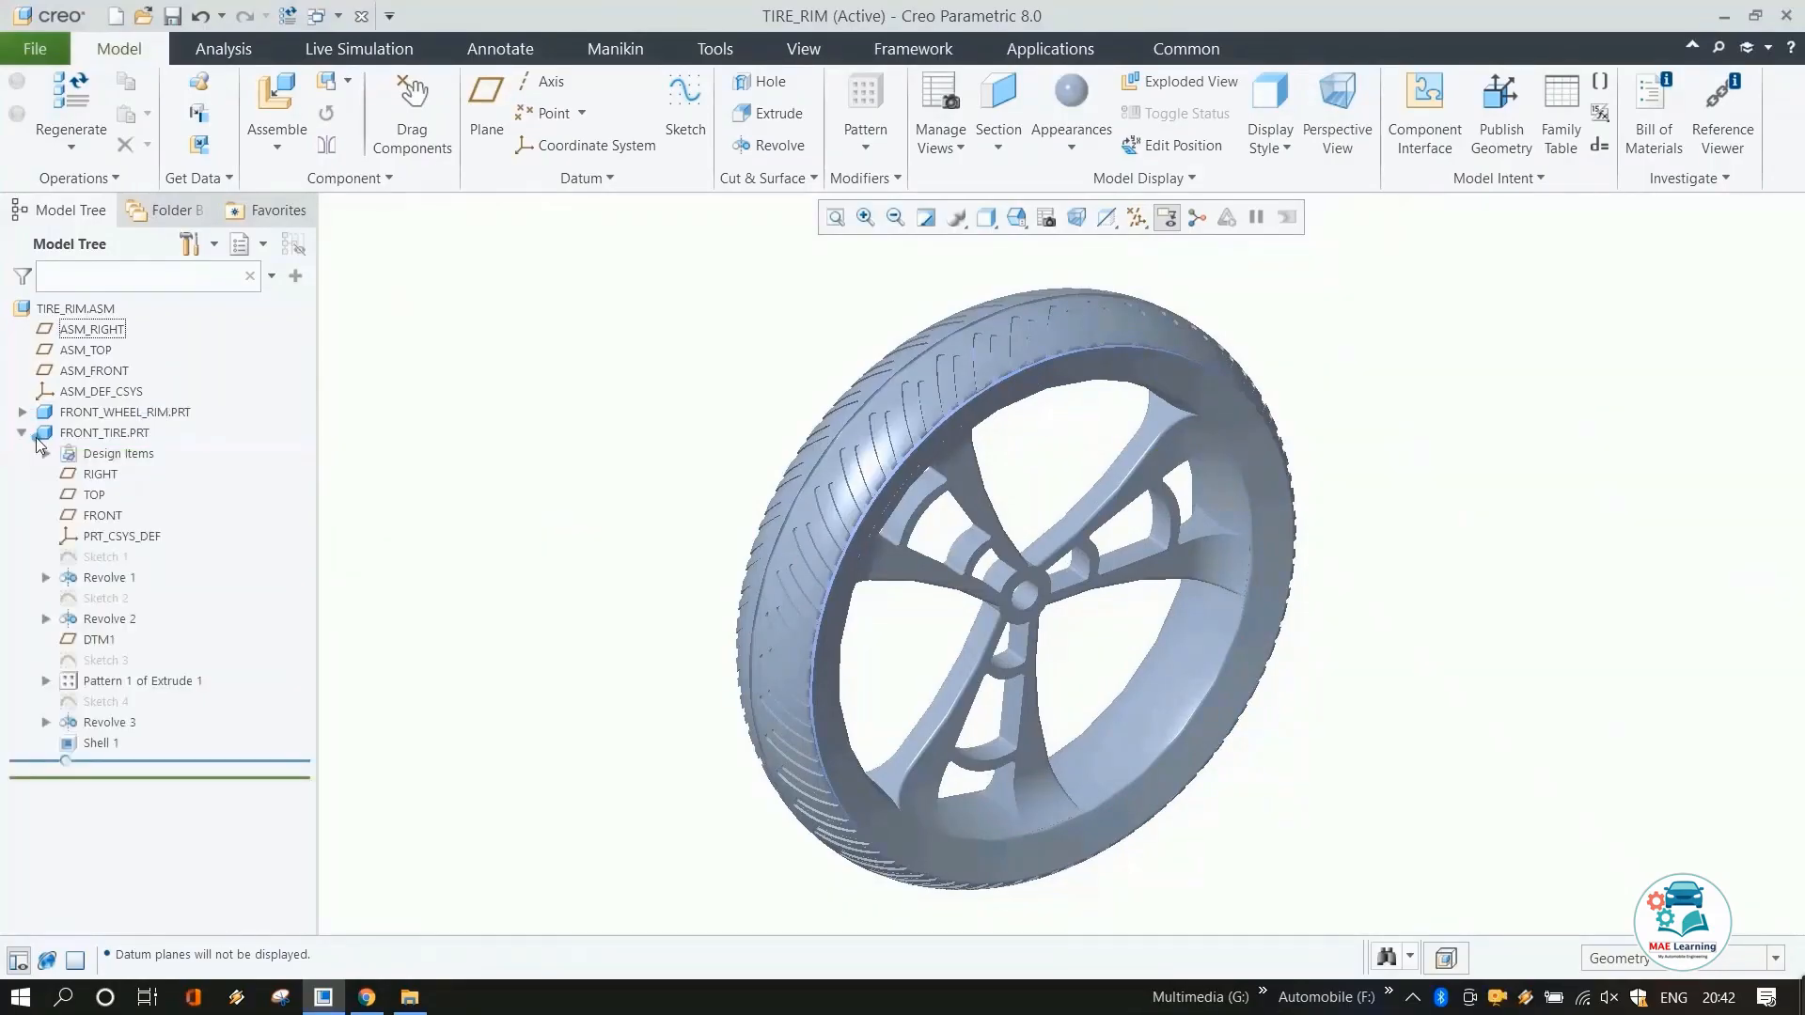
click(83, 435)
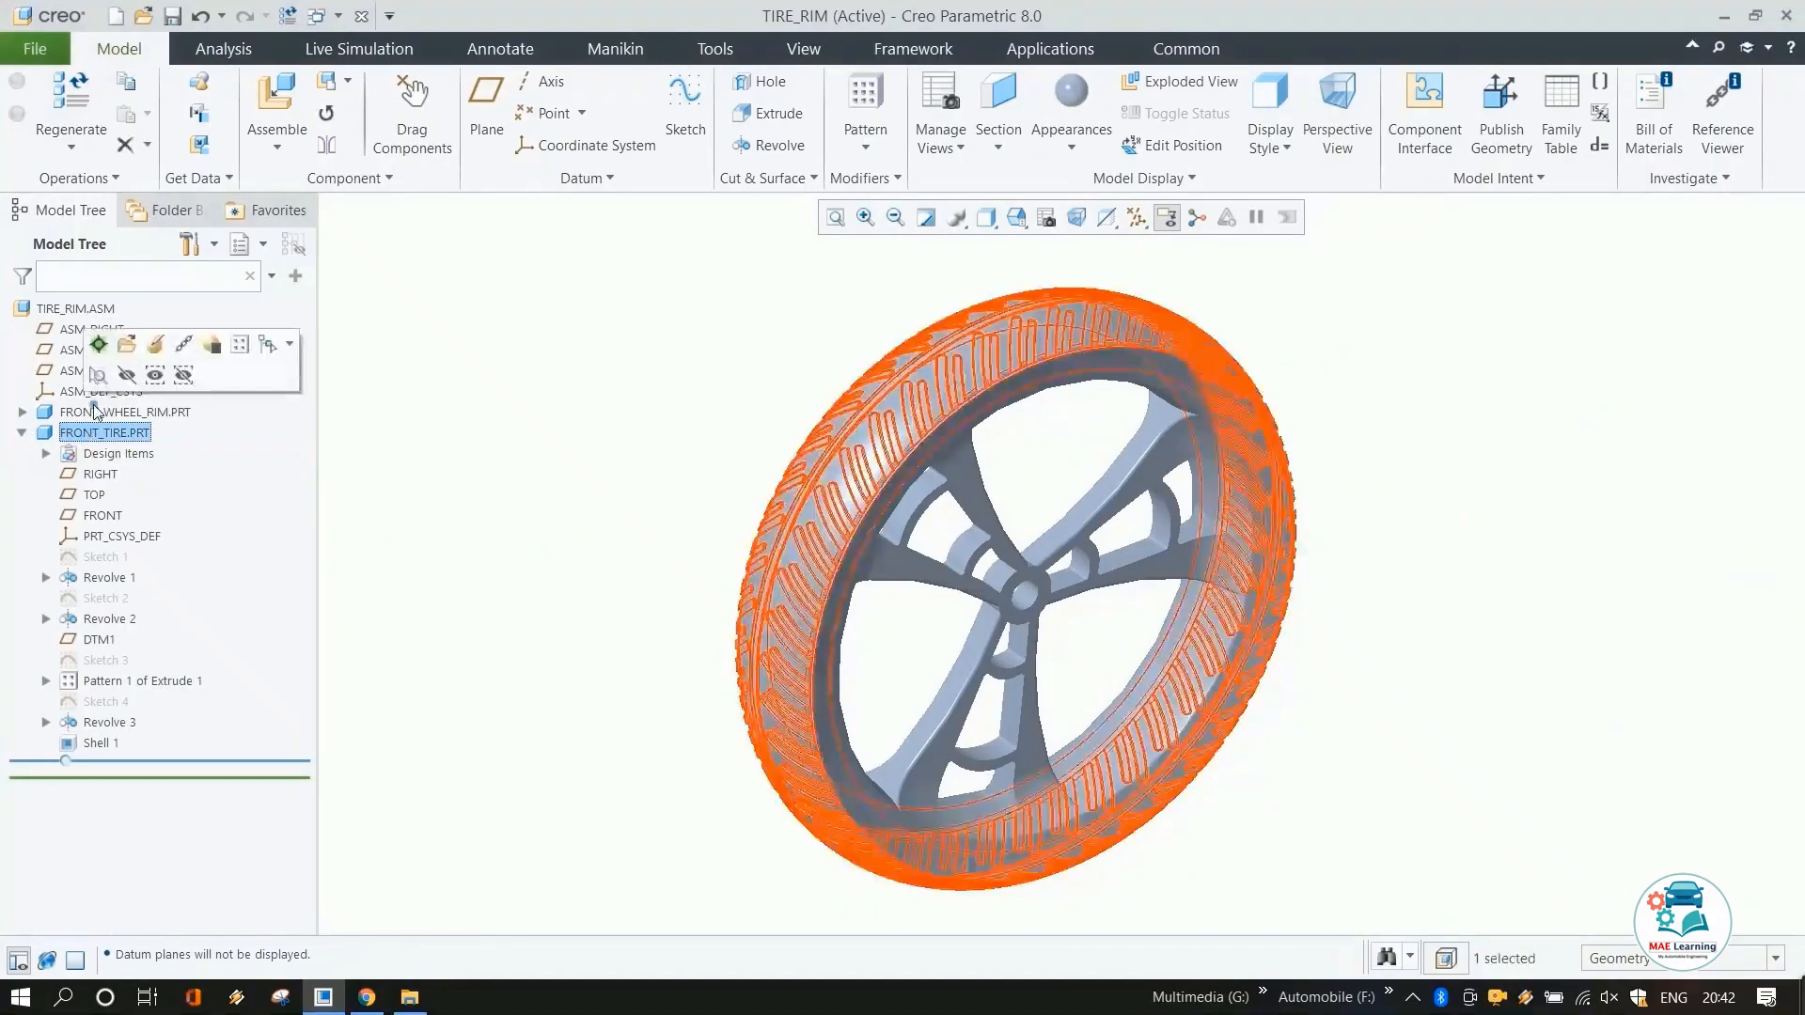
click(100, 346)
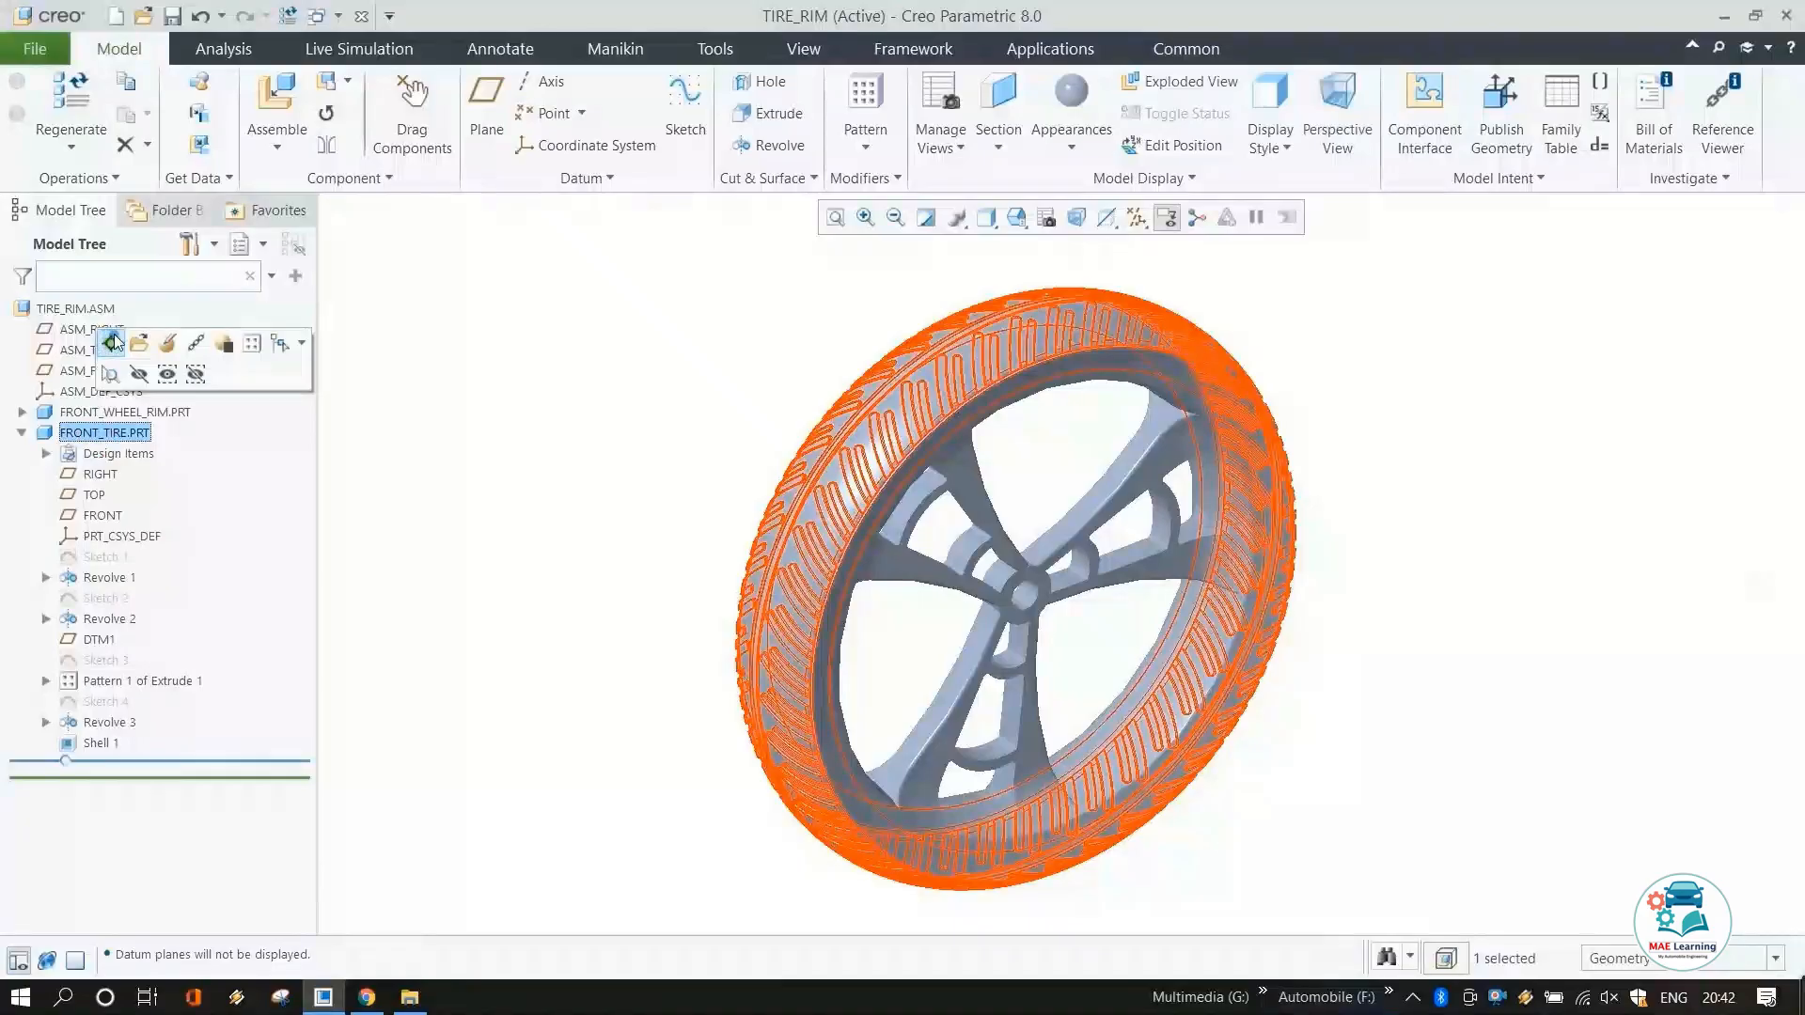
click(108, 619)
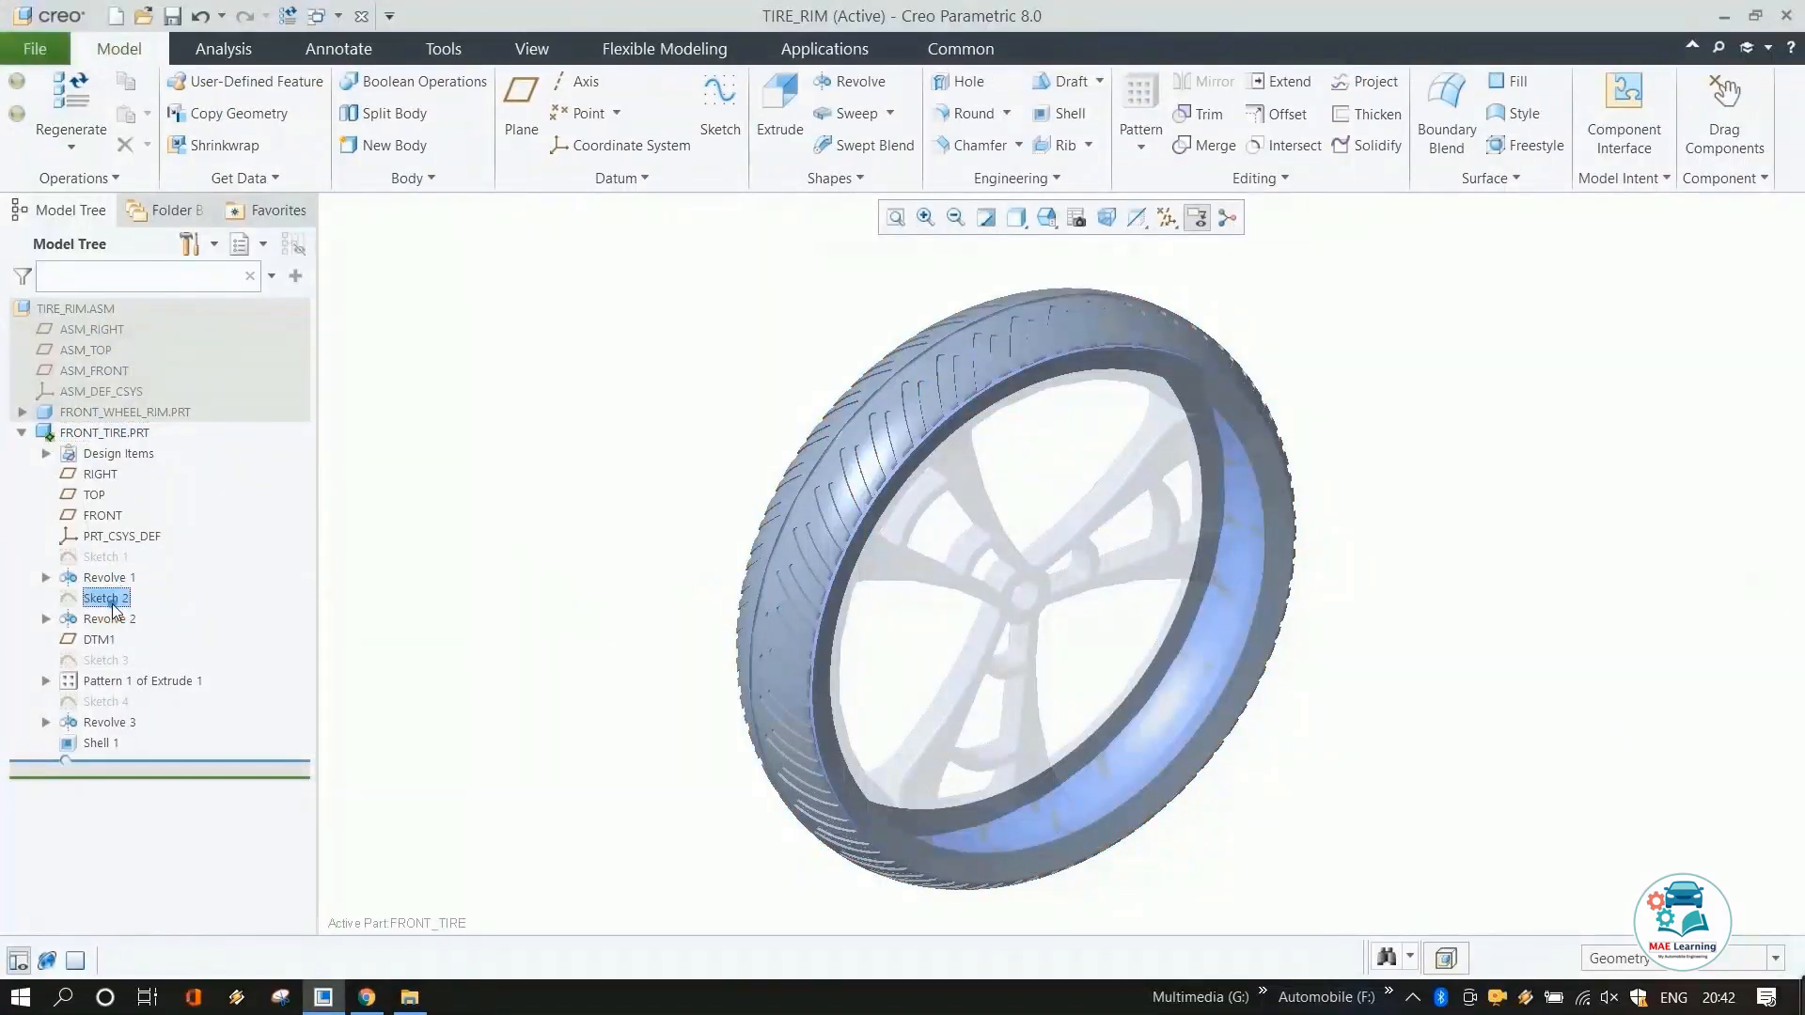
click(158, 550)
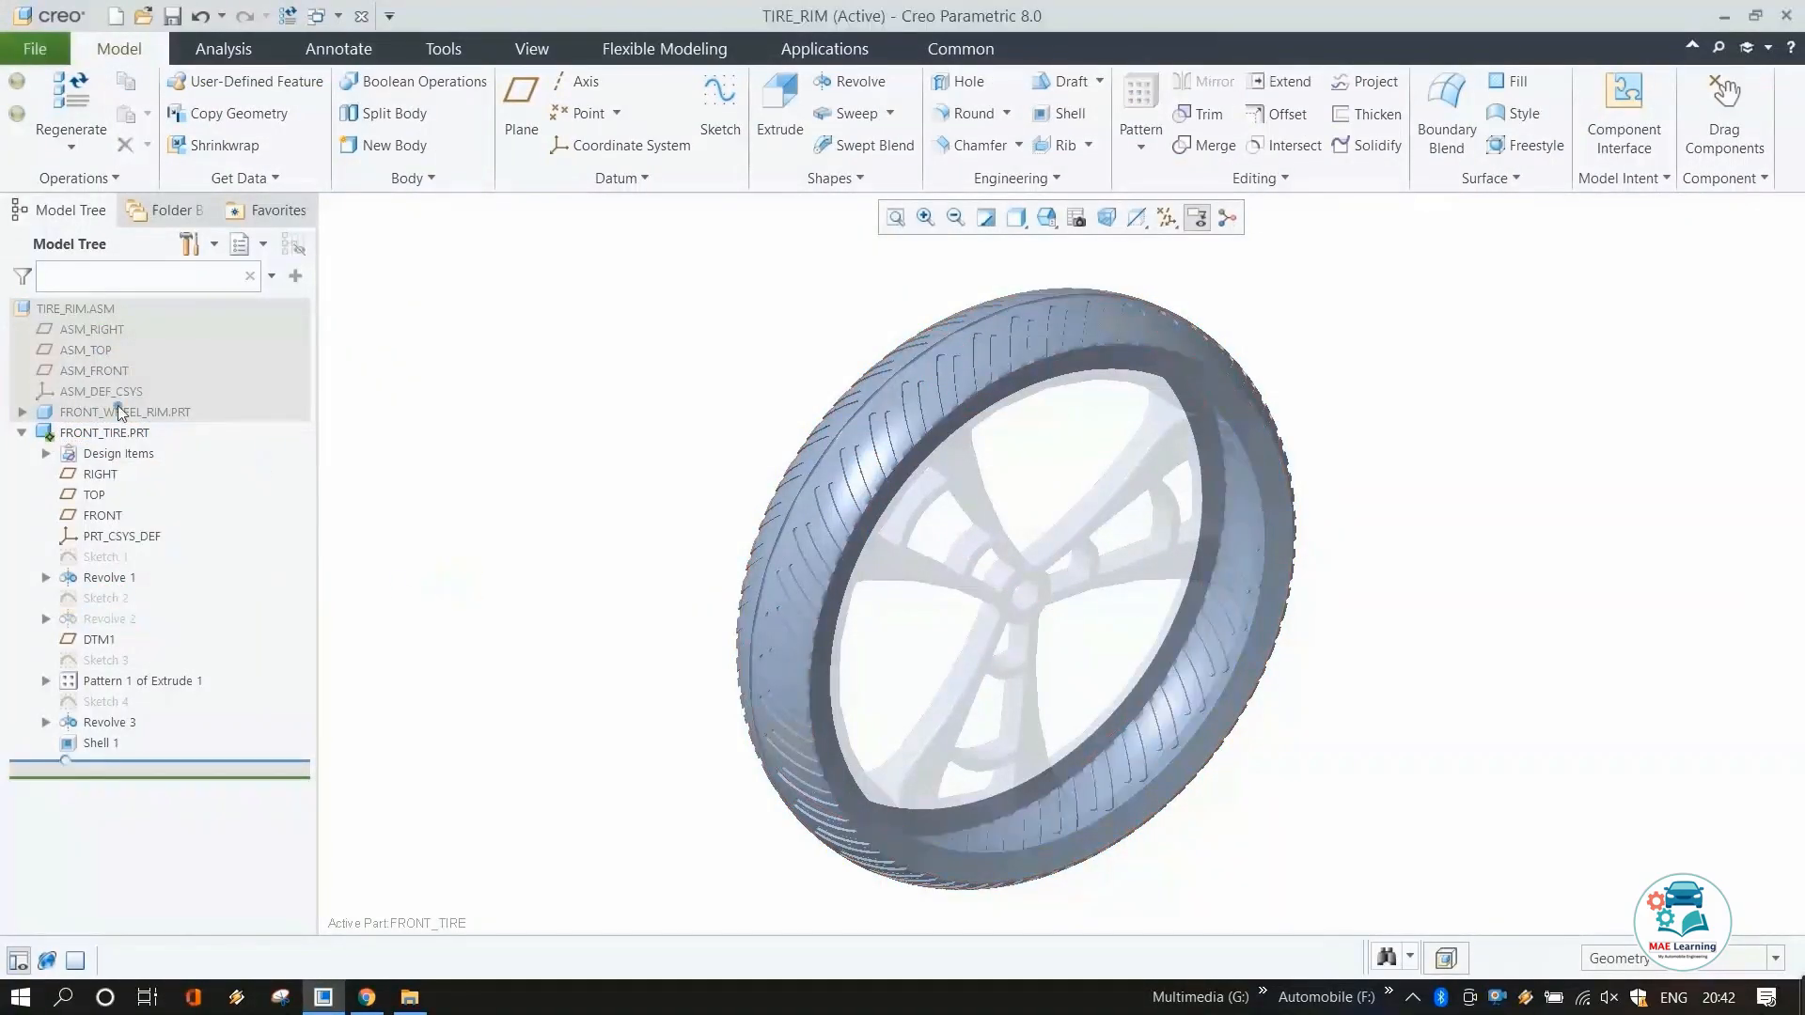
Reactivate the top-level TIRE_RIM assembly and clear the selection.
click(49, 315)
click(66, 225)
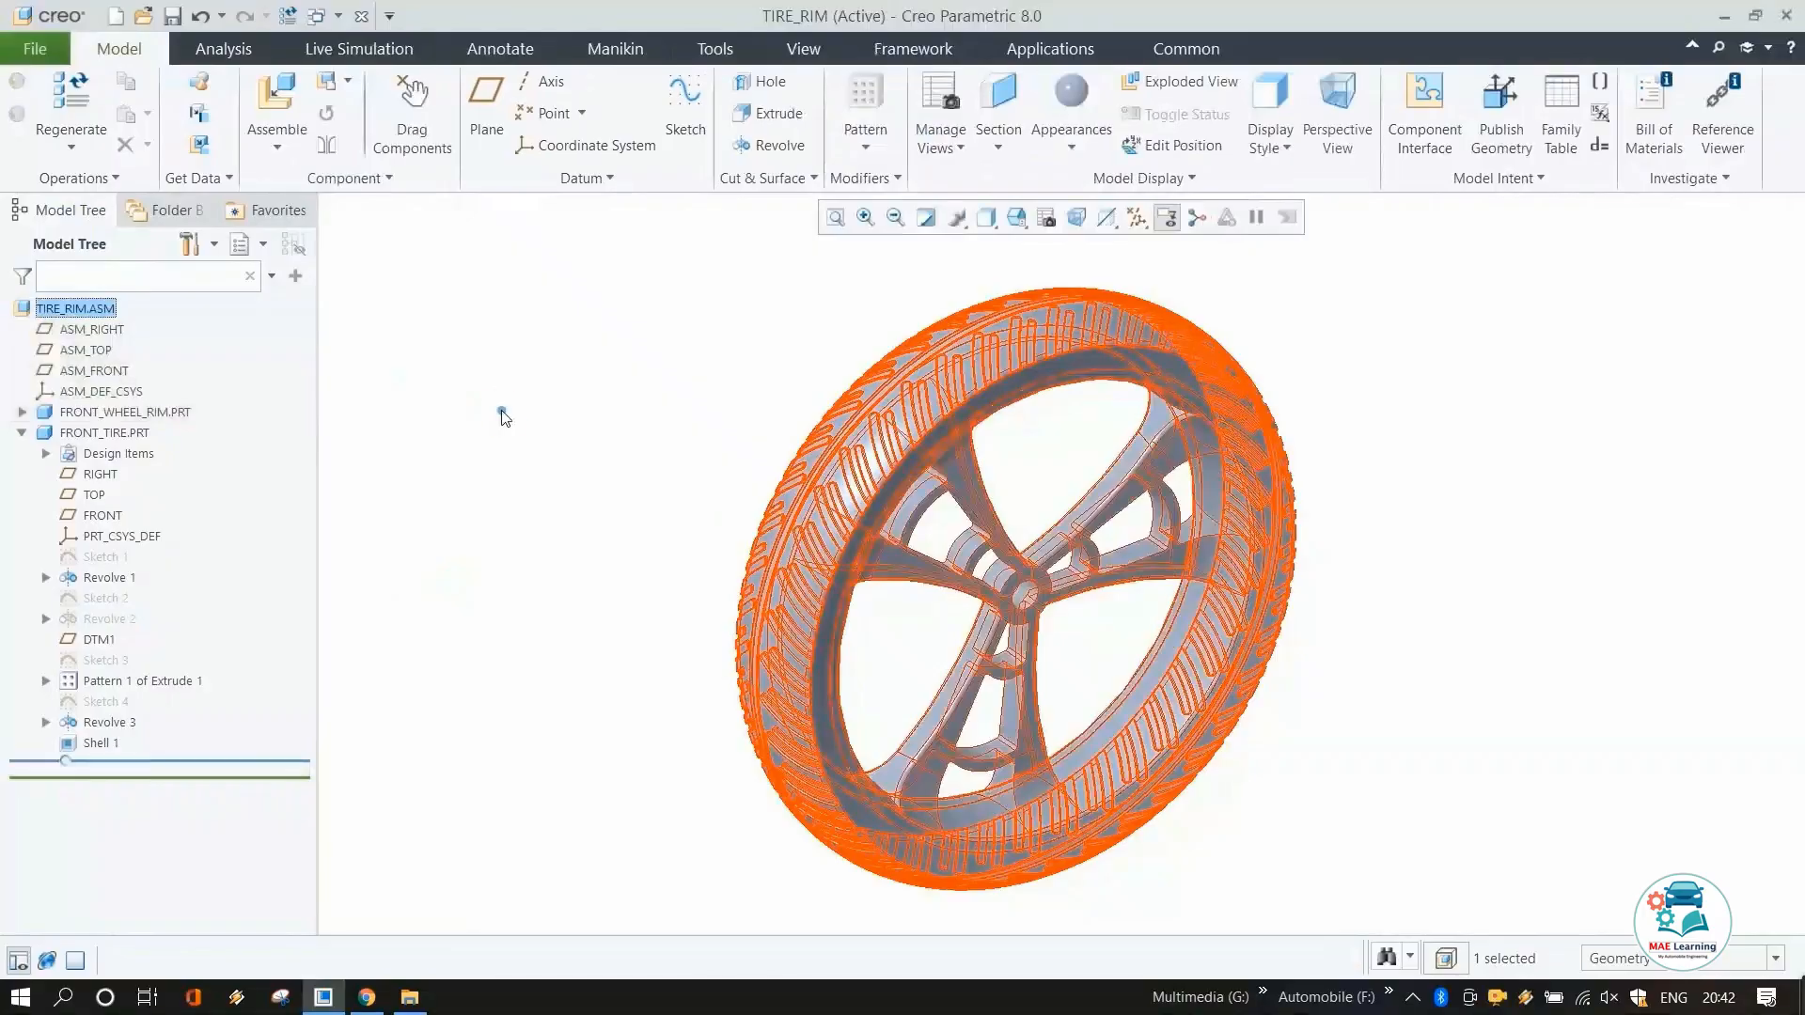
click(508, 428)
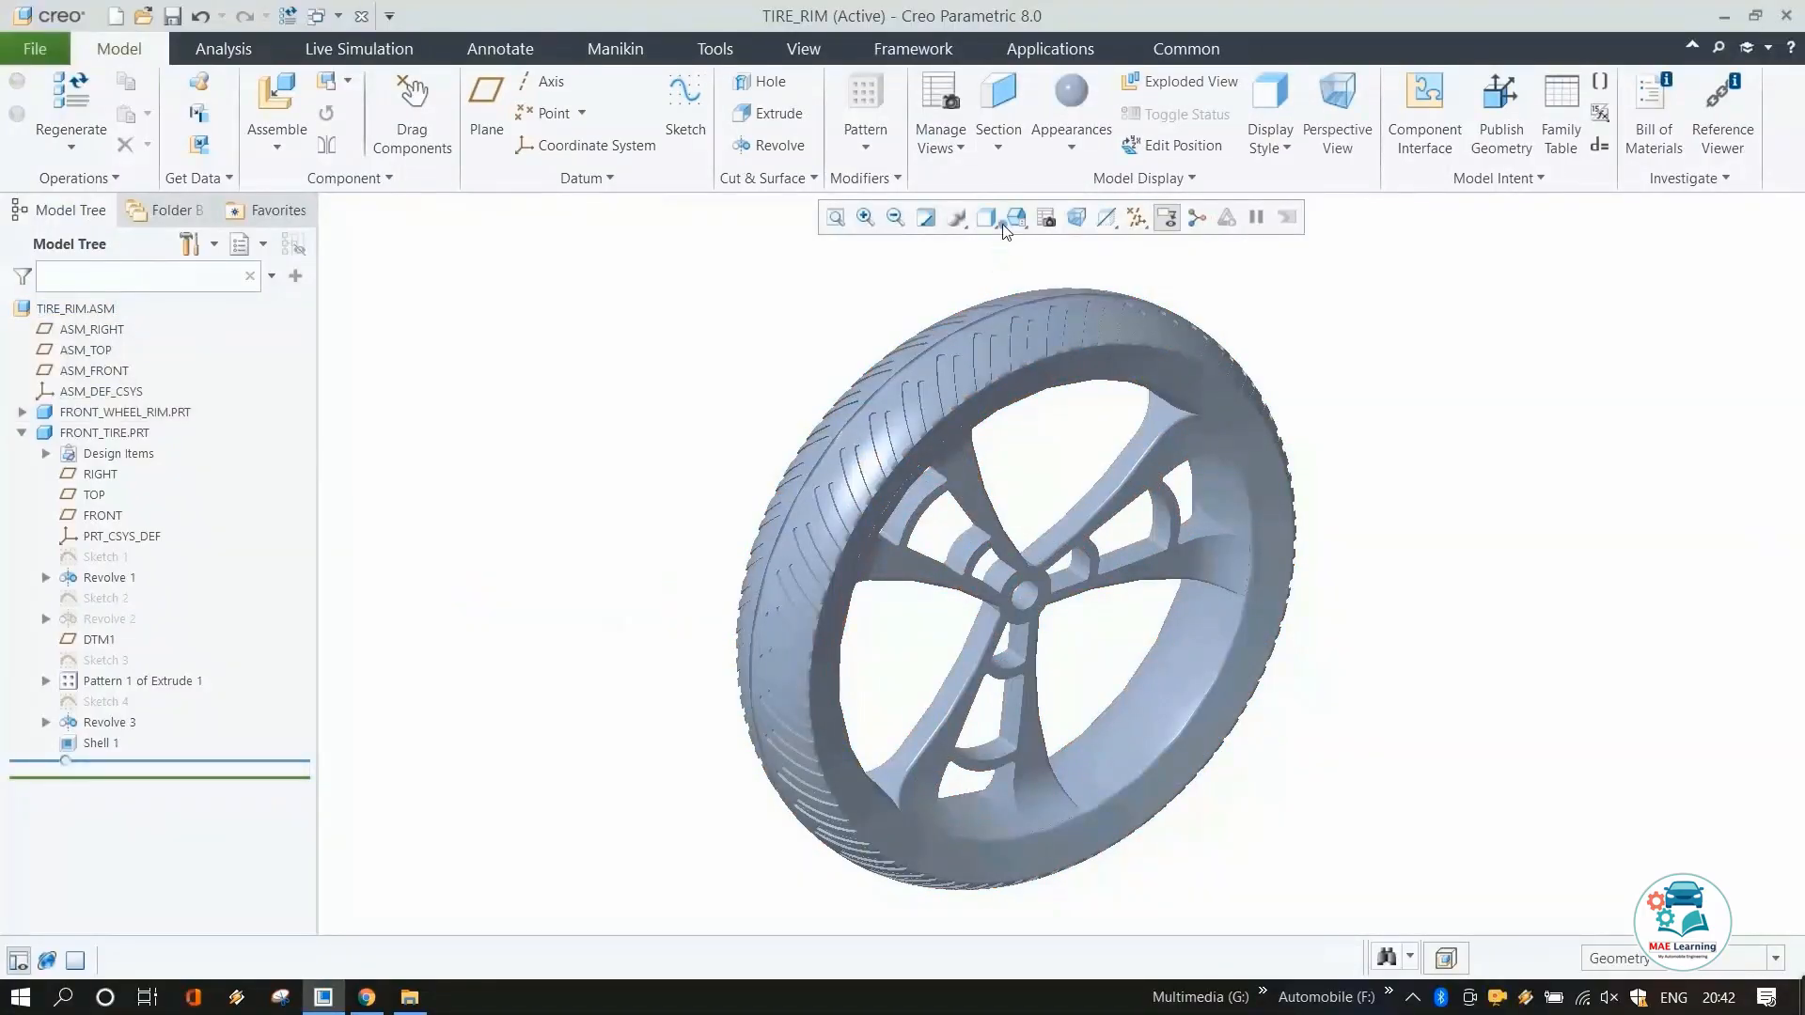
Create a new appearance with class Rubber and black colour, then apply it to the tire.
click(1073, 150)
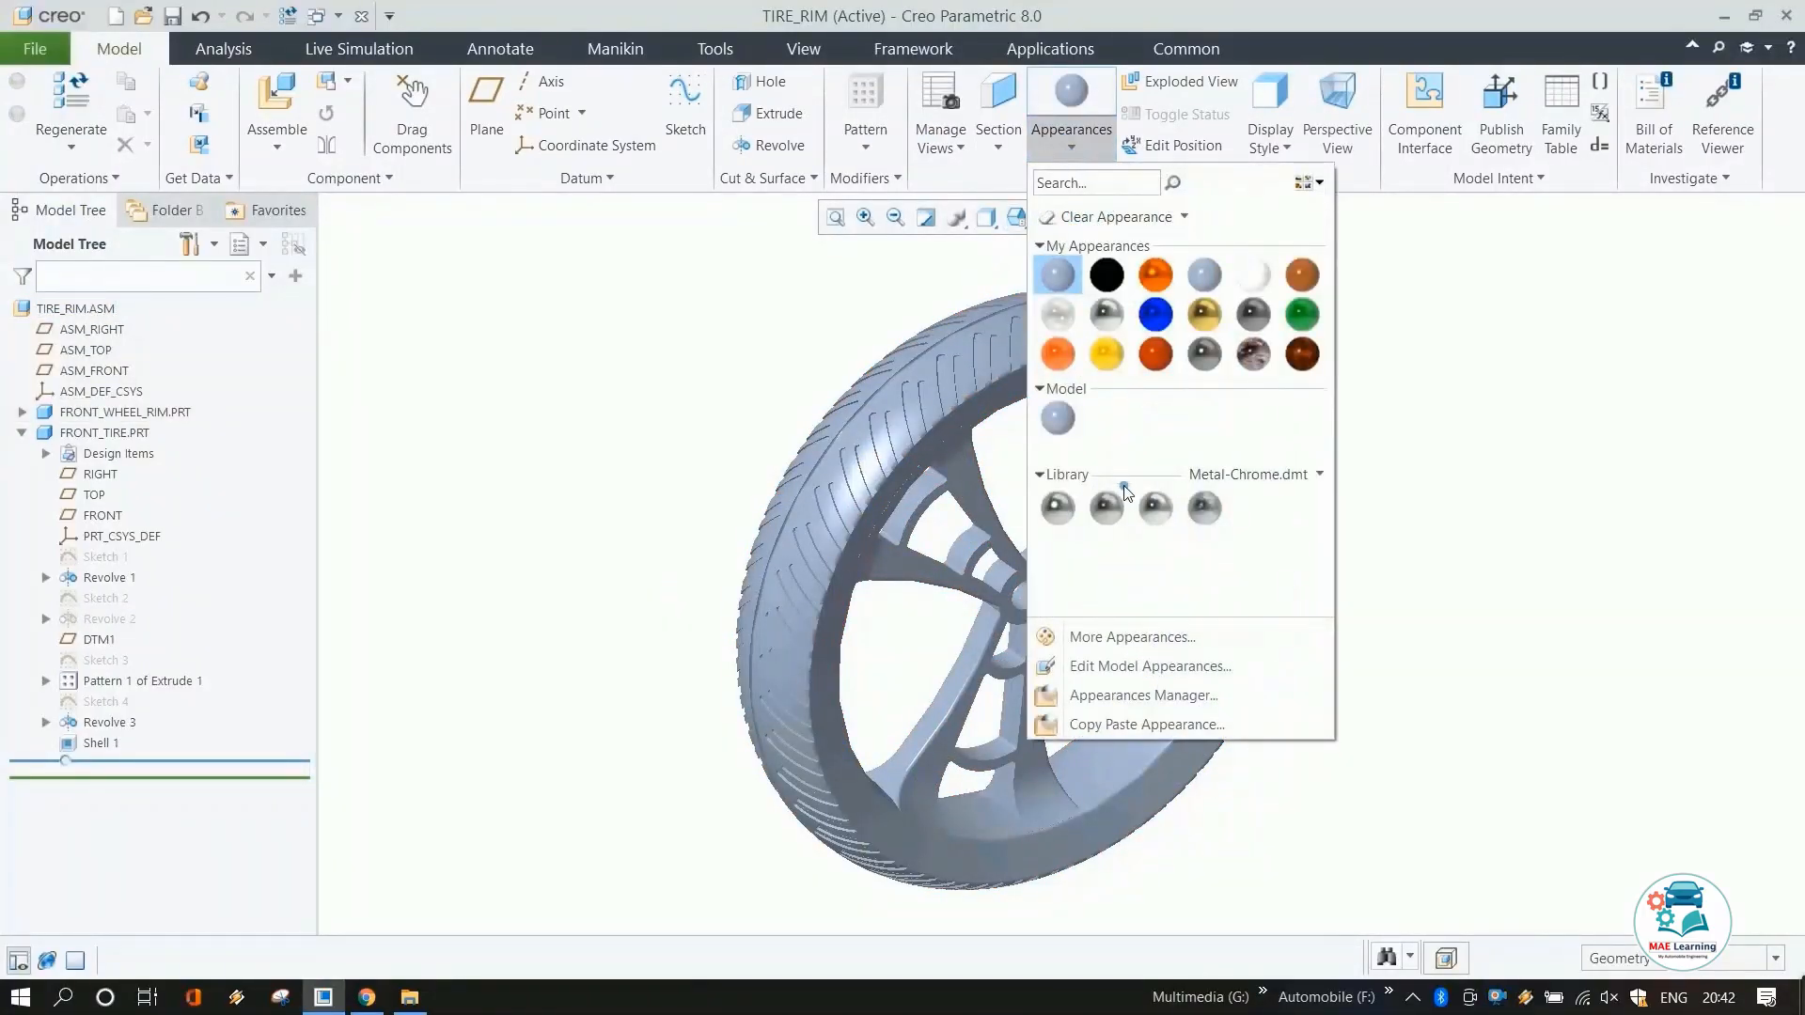
click(1133, 637)
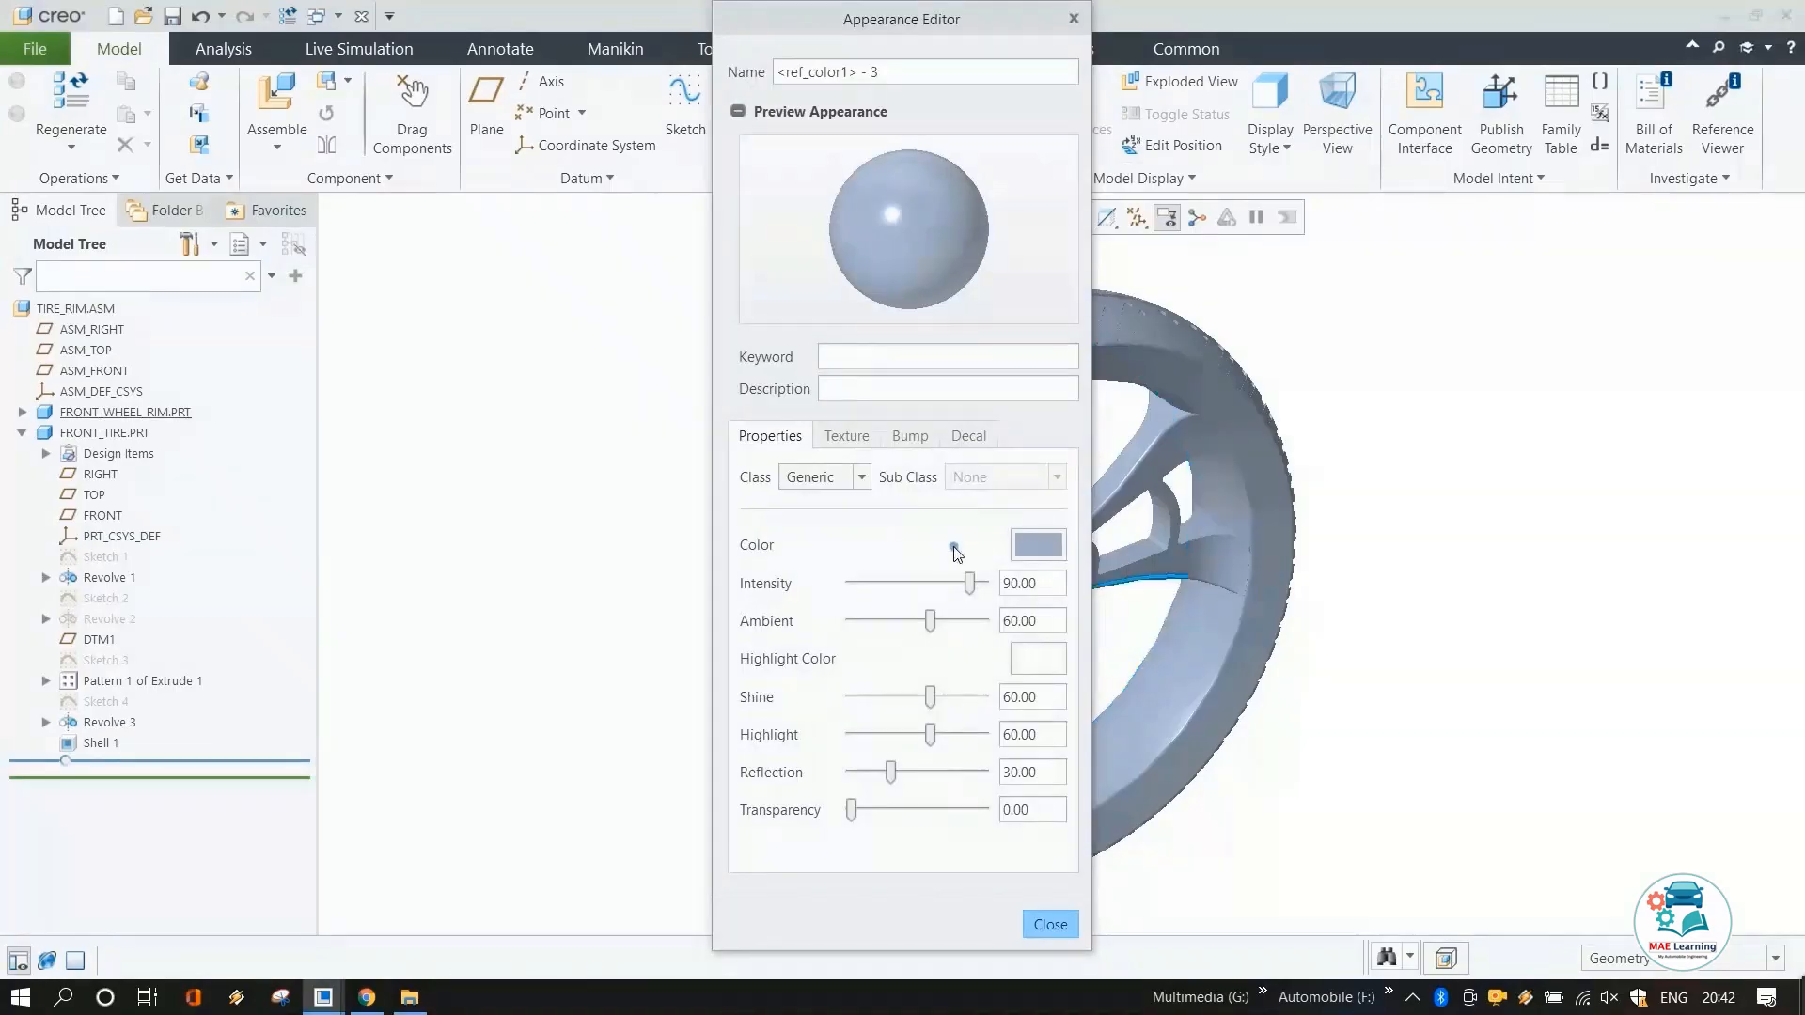
click(853, 482)
click(807, 601)
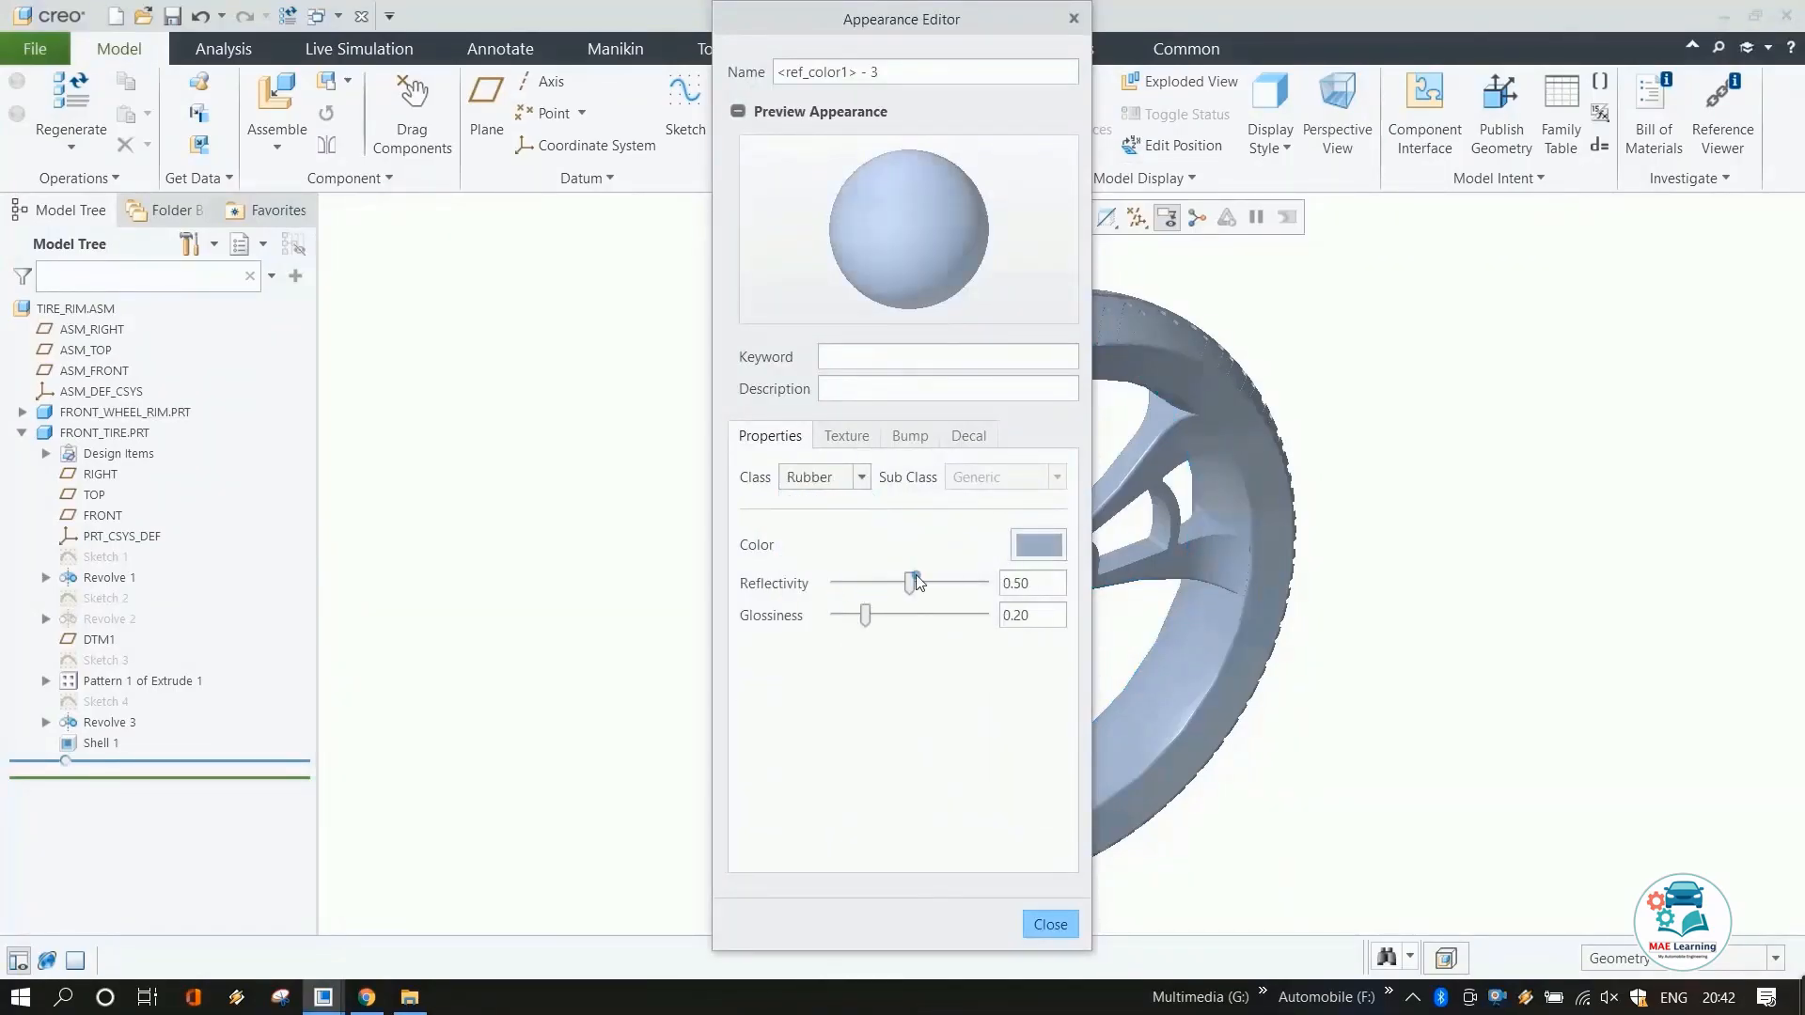
click(1024, 555)
drag(1606, 532, 1571, 537)
click(1656, 782)
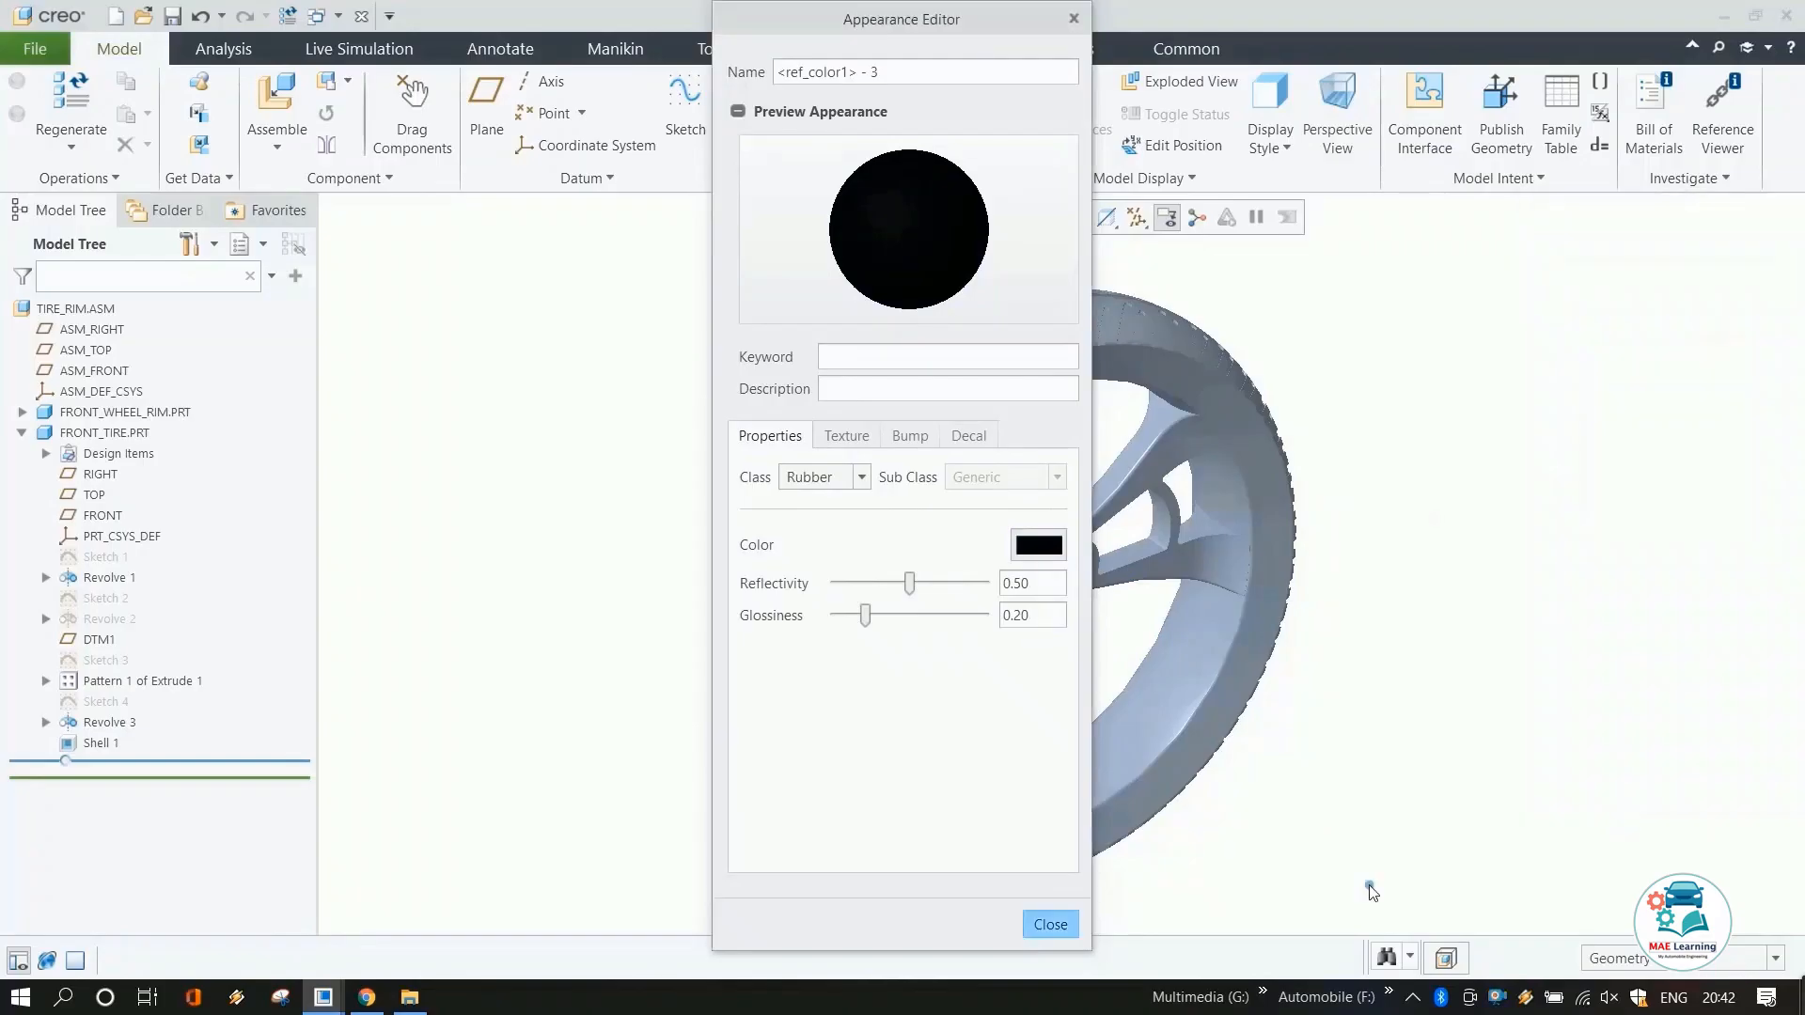
click(1059, 916)
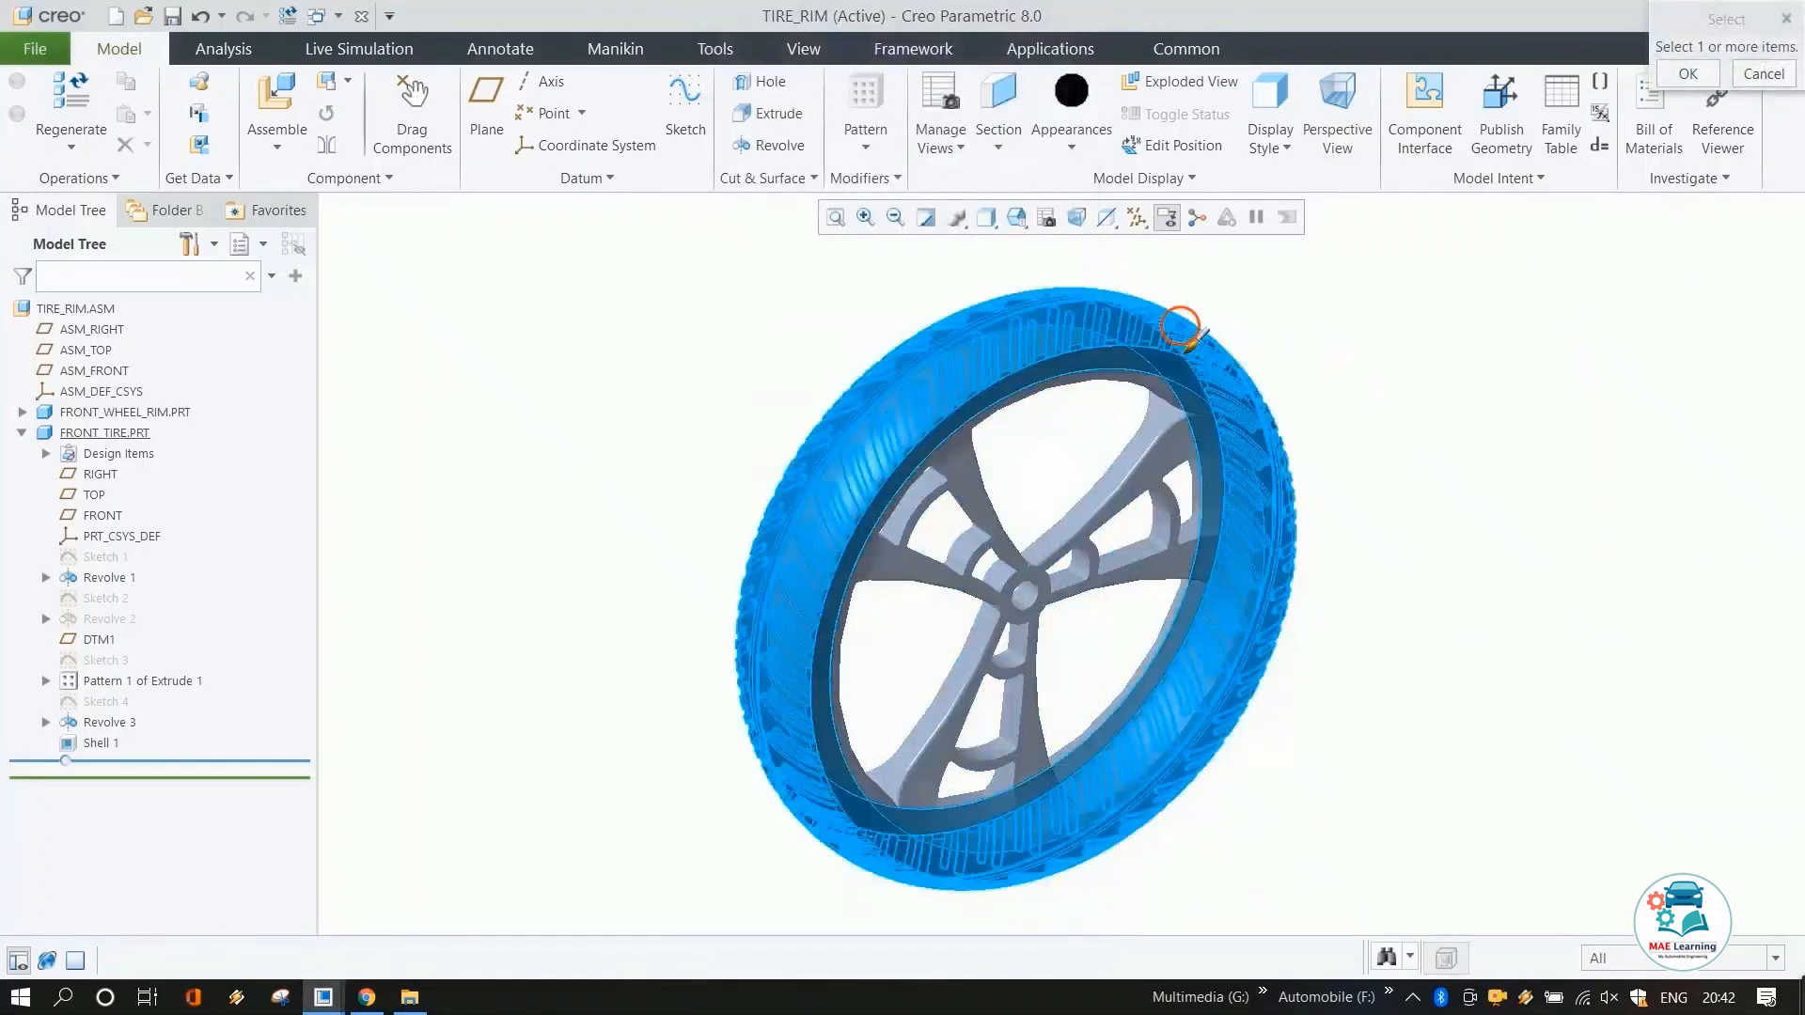
click(1183, 324)
middle_click(1457, 364)
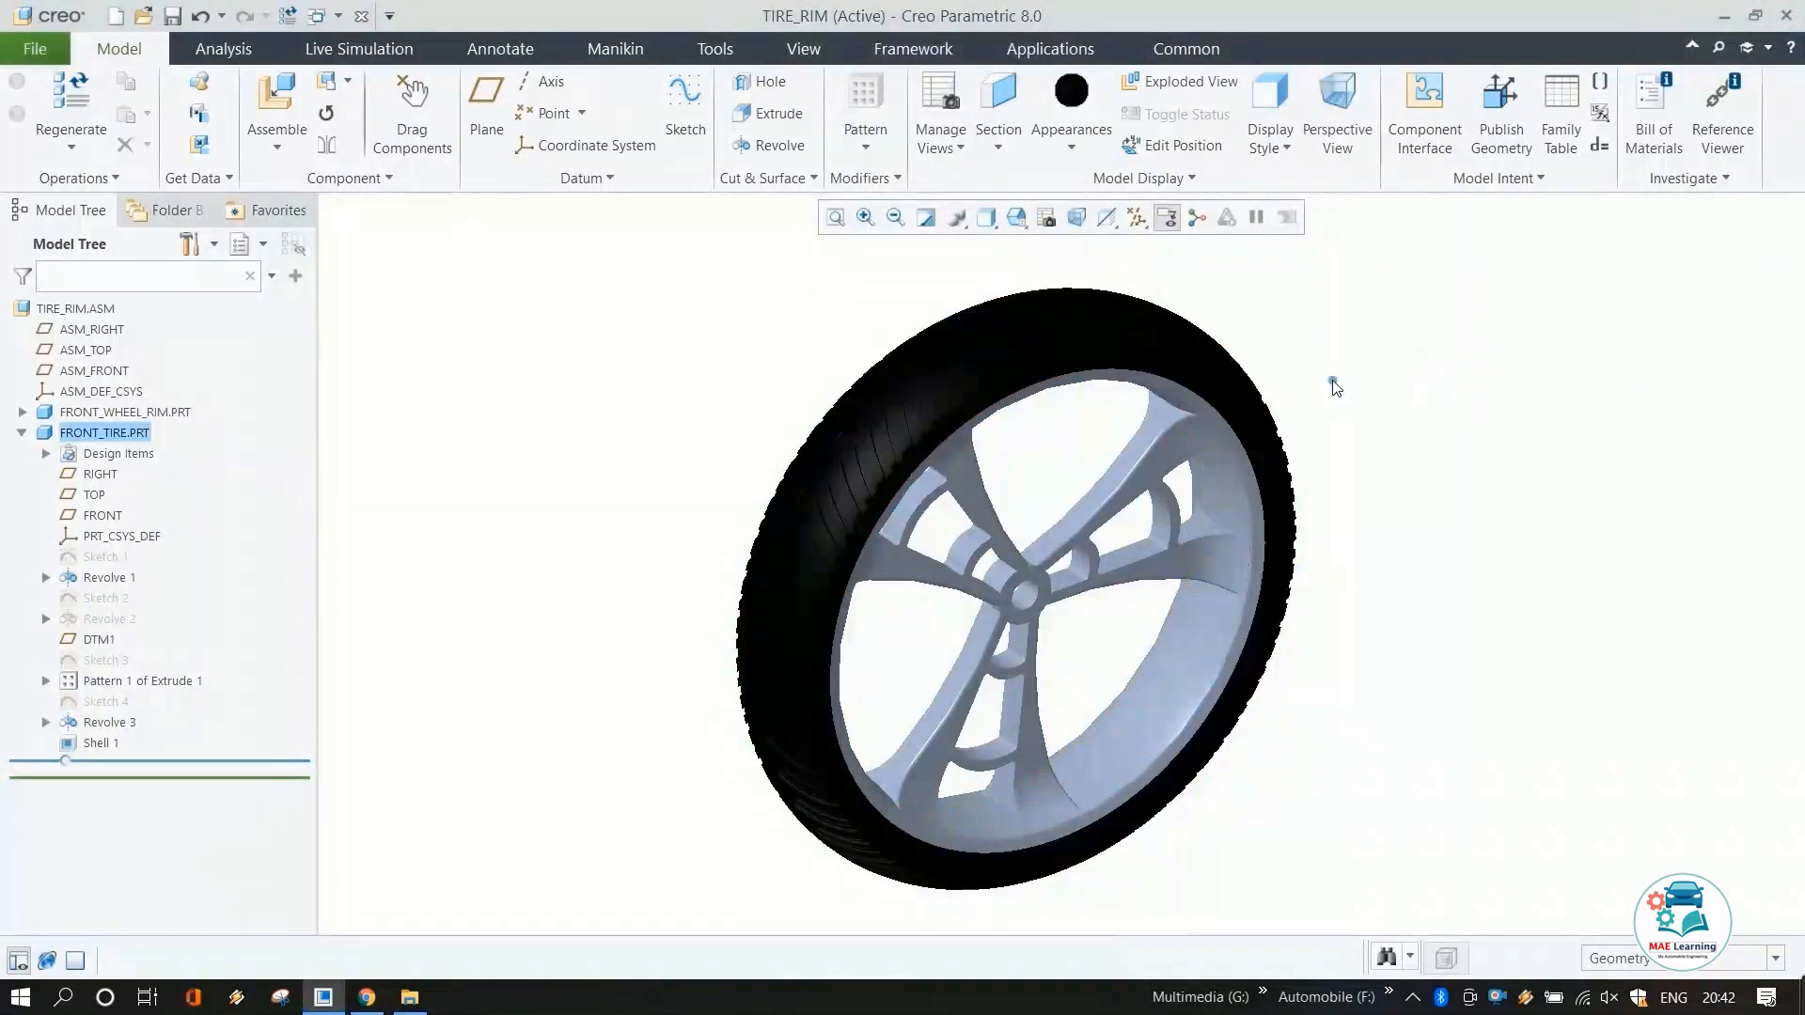
Apply a chrome appearance from the Metal-Chrome library to the front wheel rim part.
mouse_move(1332, 380)
middle_down()
mouse_move(1316, 365)
mouse_move(1332, 386)
middle_up()
scroll(1333, 387, up, 1)
scroll(1389, 277, down, 2)
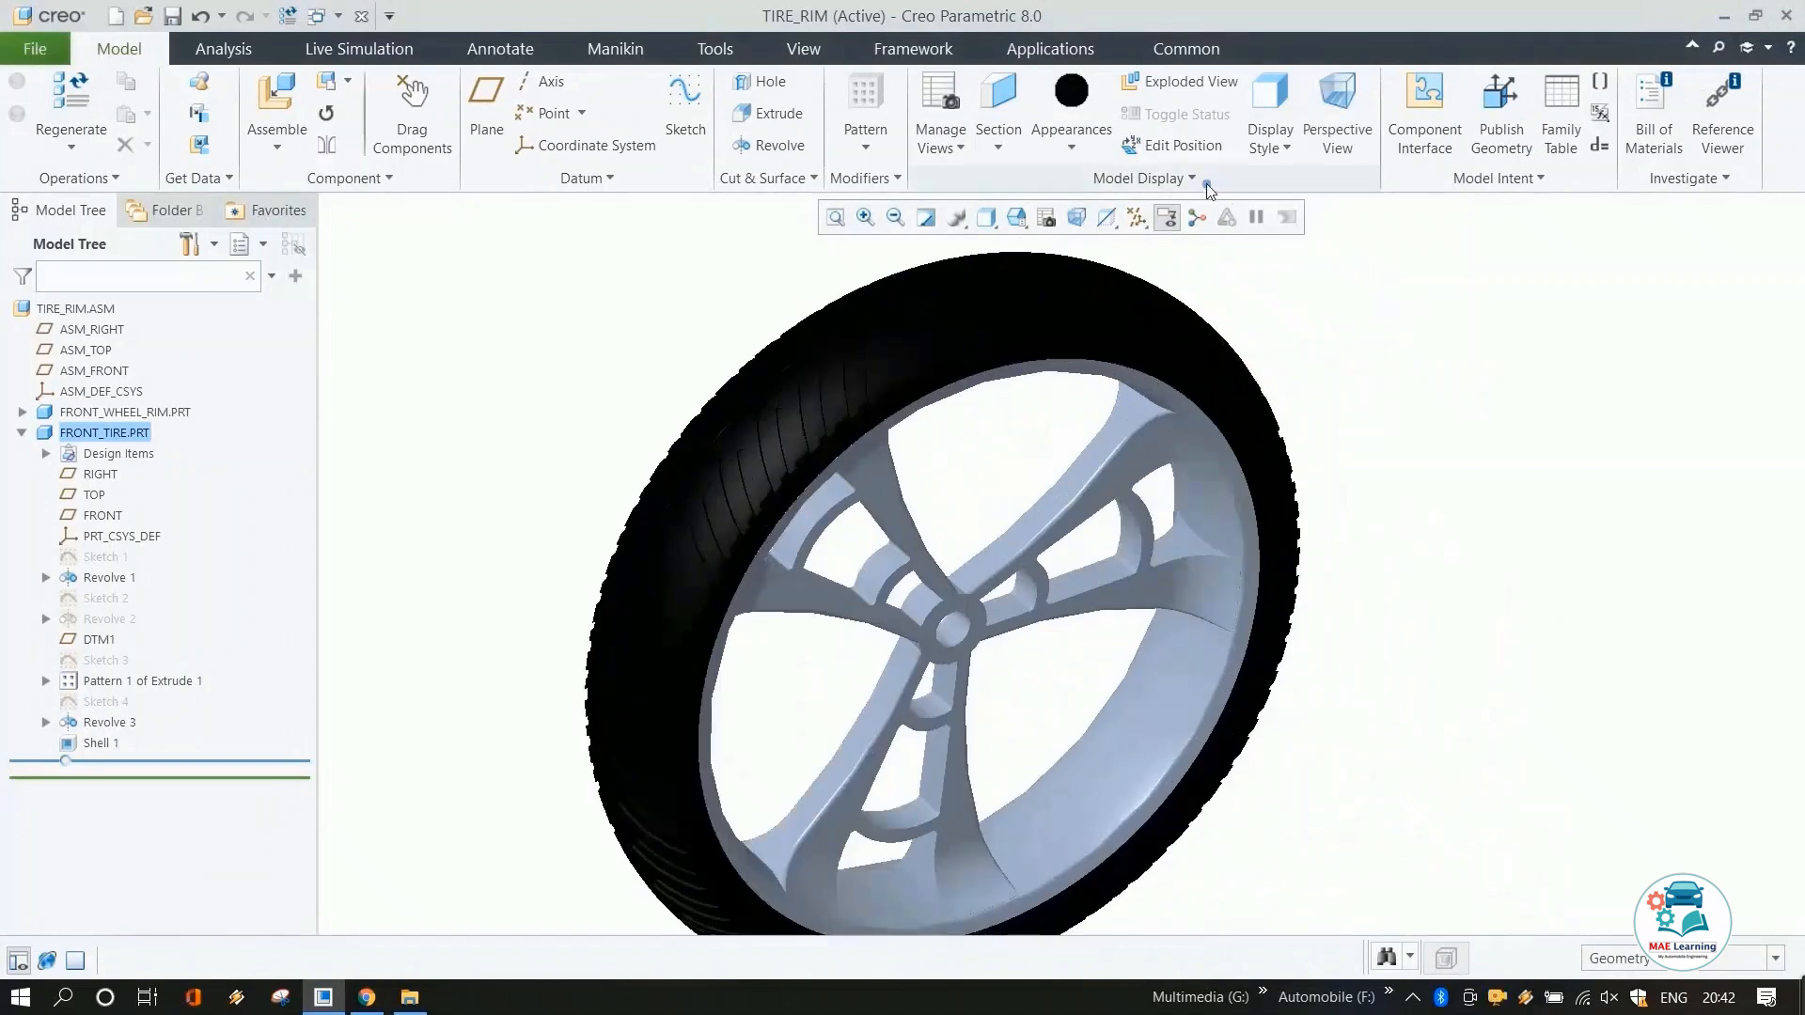
click(1071, 136)
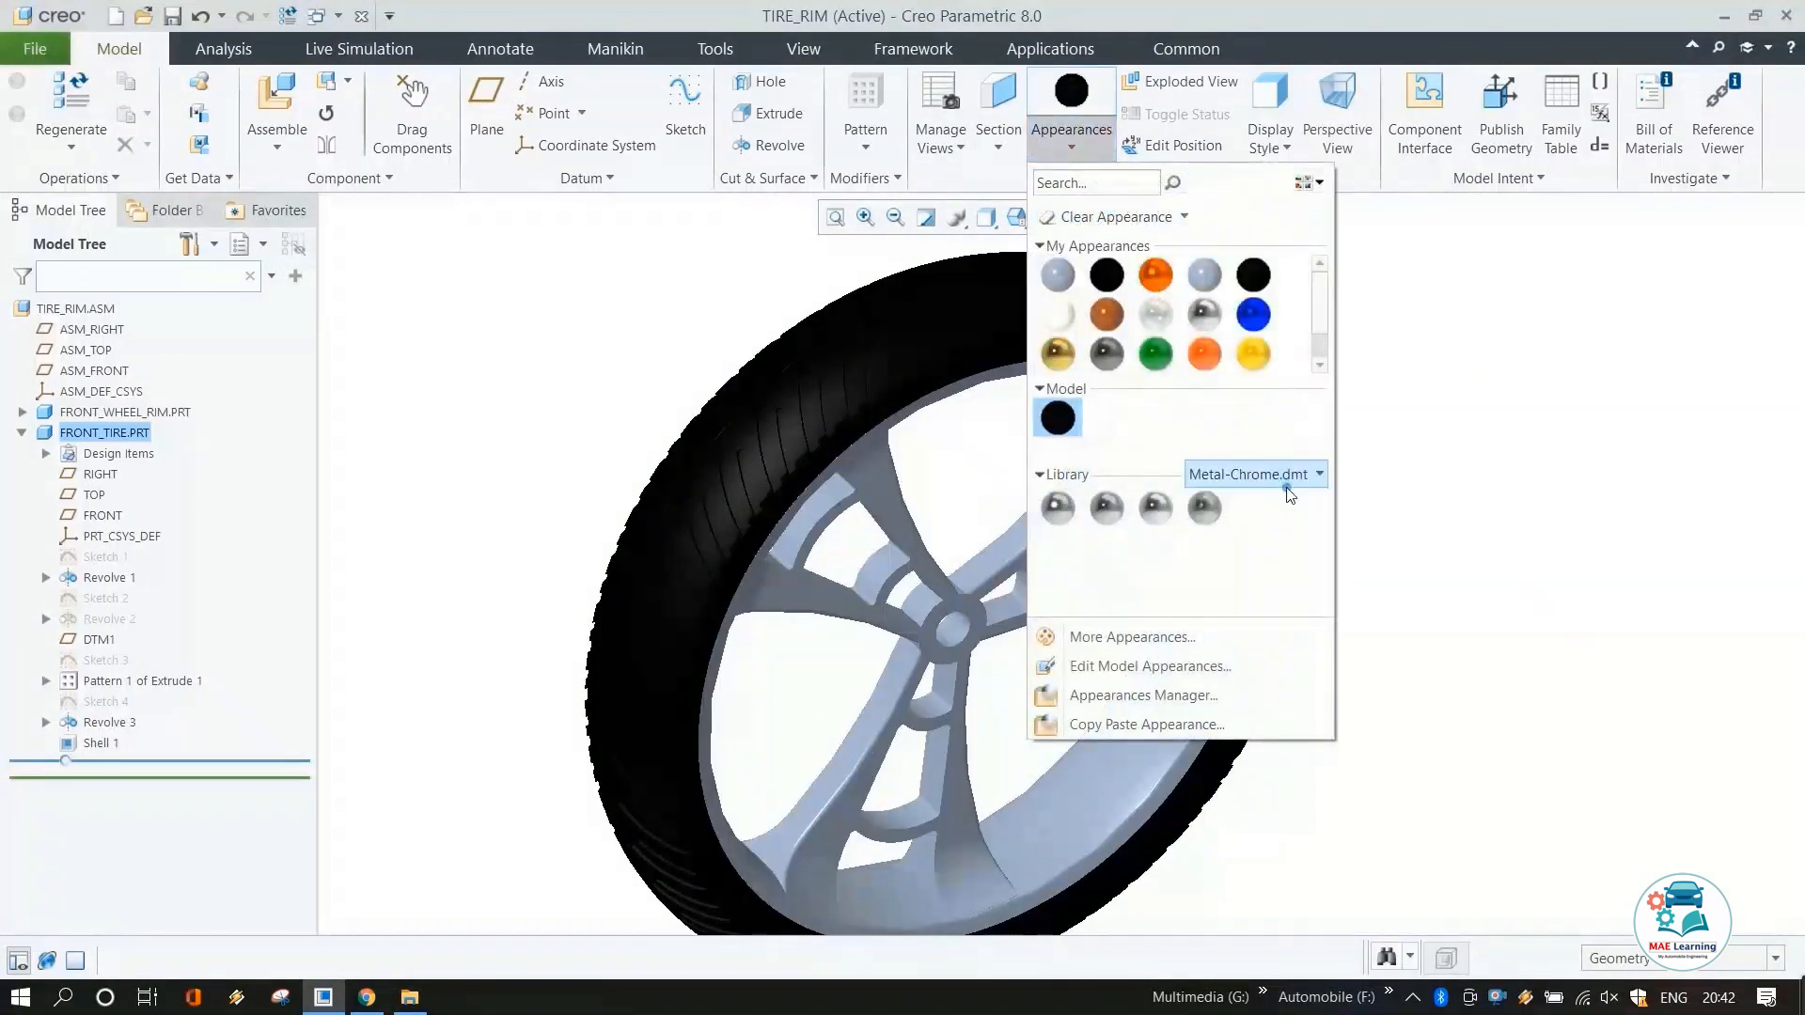
click(1057, 507)
click(1170, 547)
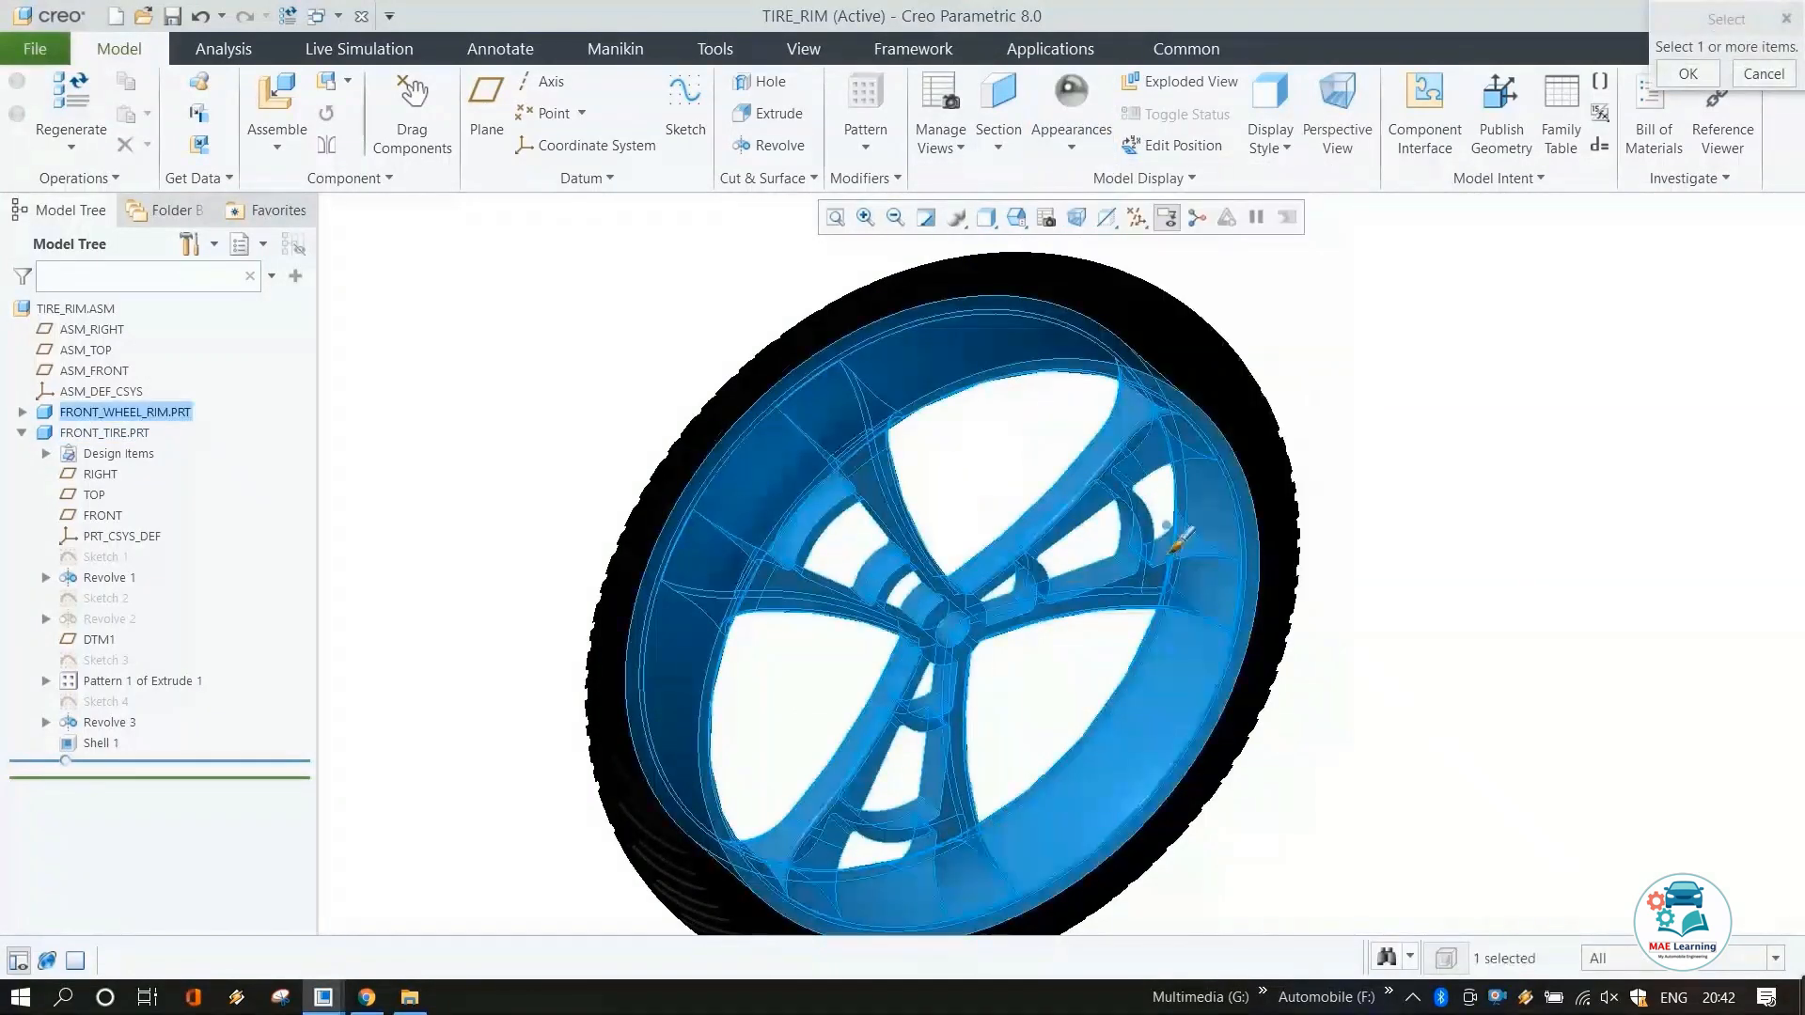
middle_click(1463, 492)
Save the TIRE_RIM assembly as TIRE_RIM.ASM.
scroll(1156, 437, up, 1)
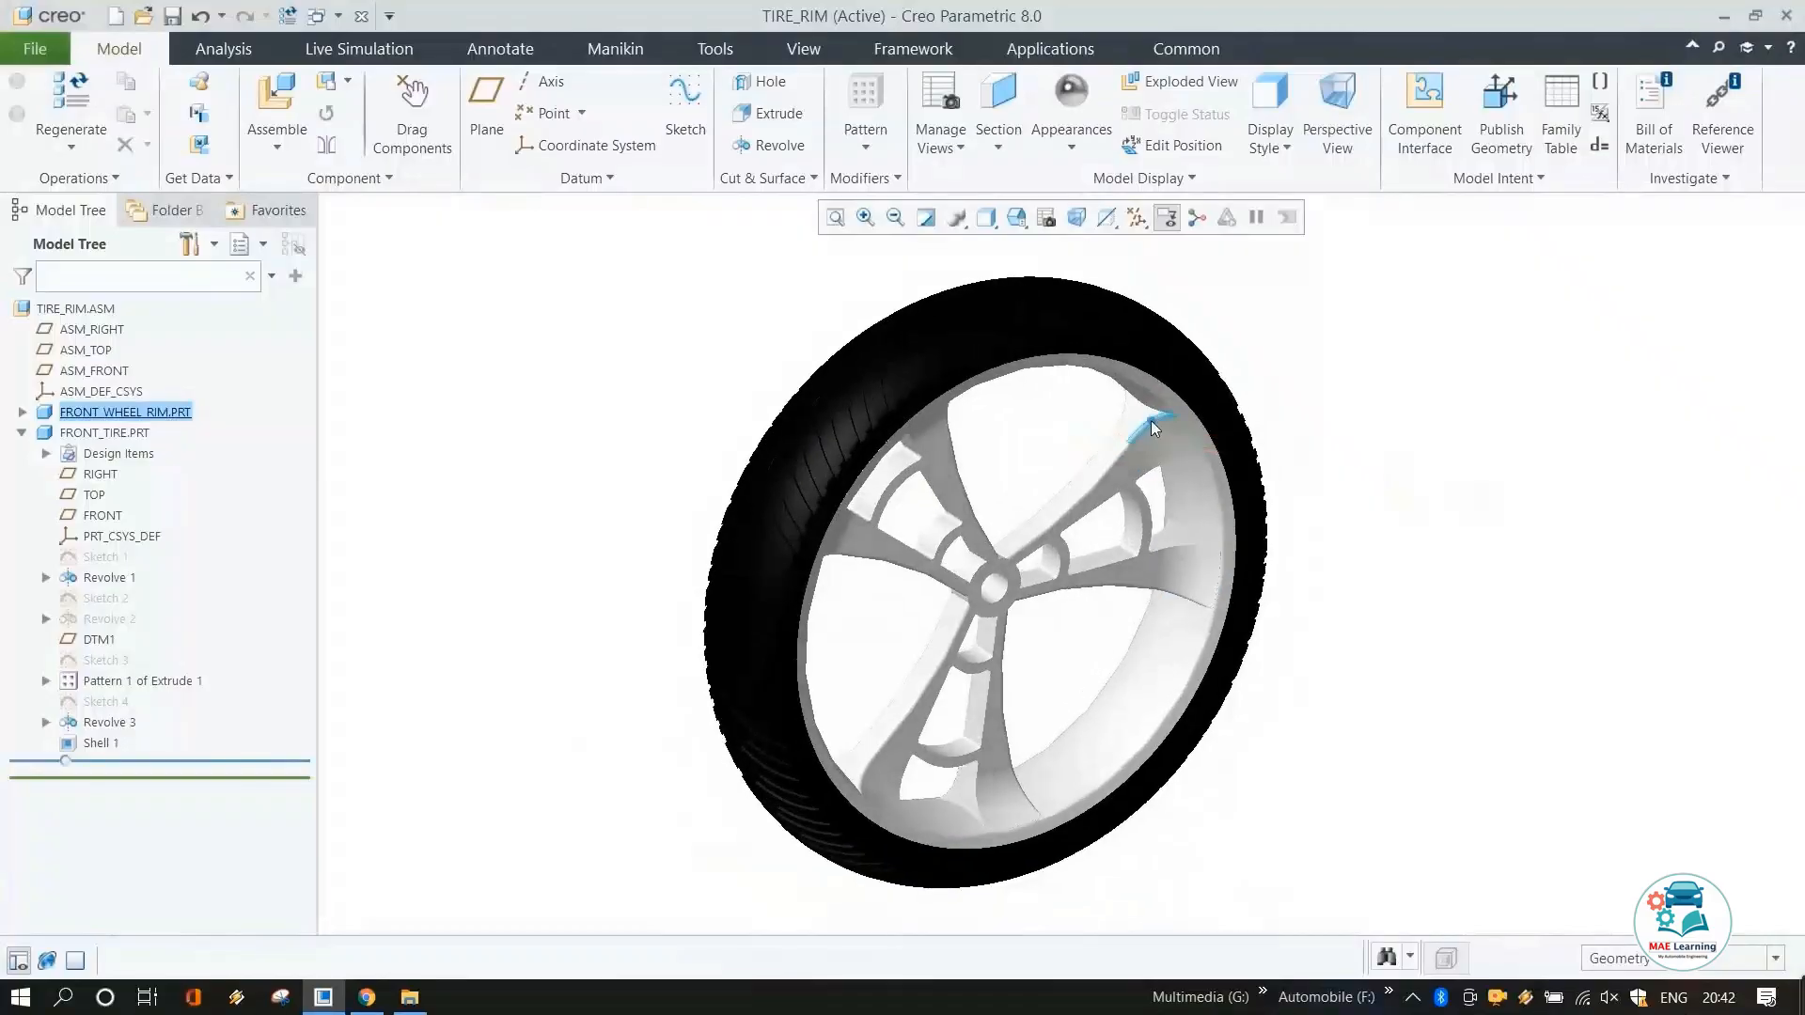
middle_drag(1148, 419, 1139, 417)
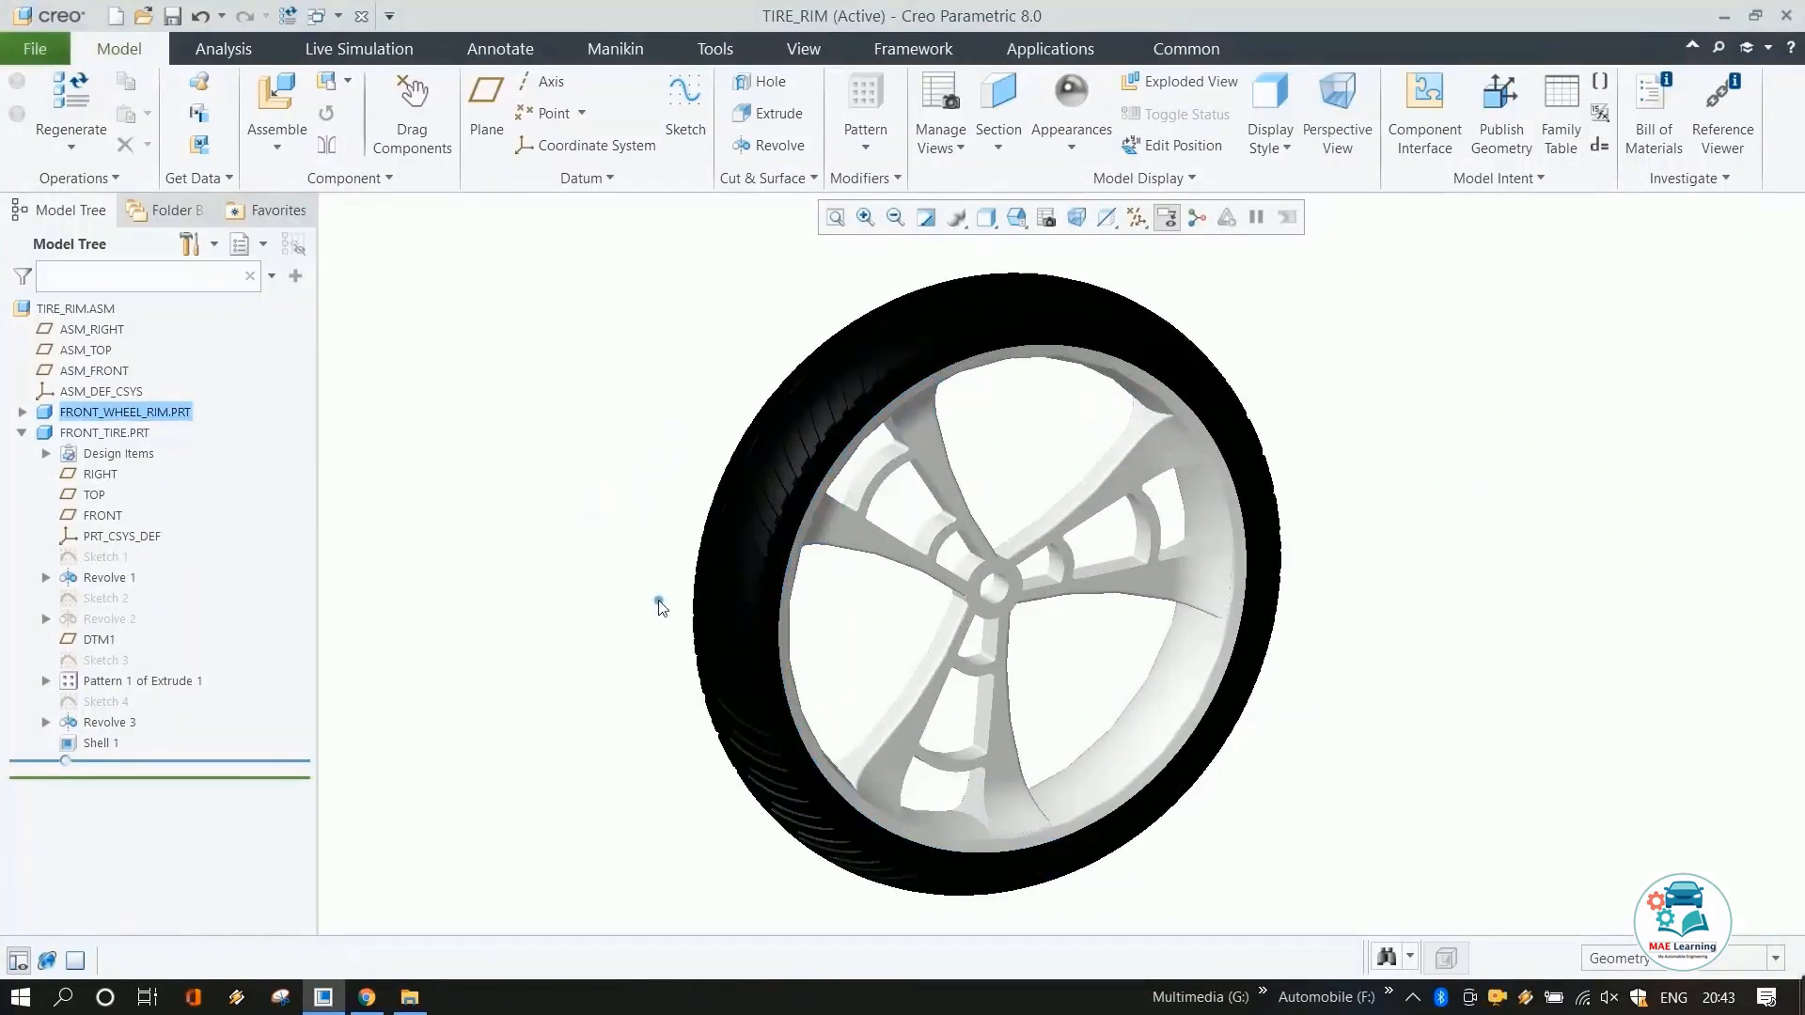
middle_drag(1075, 677, 1036, 675)
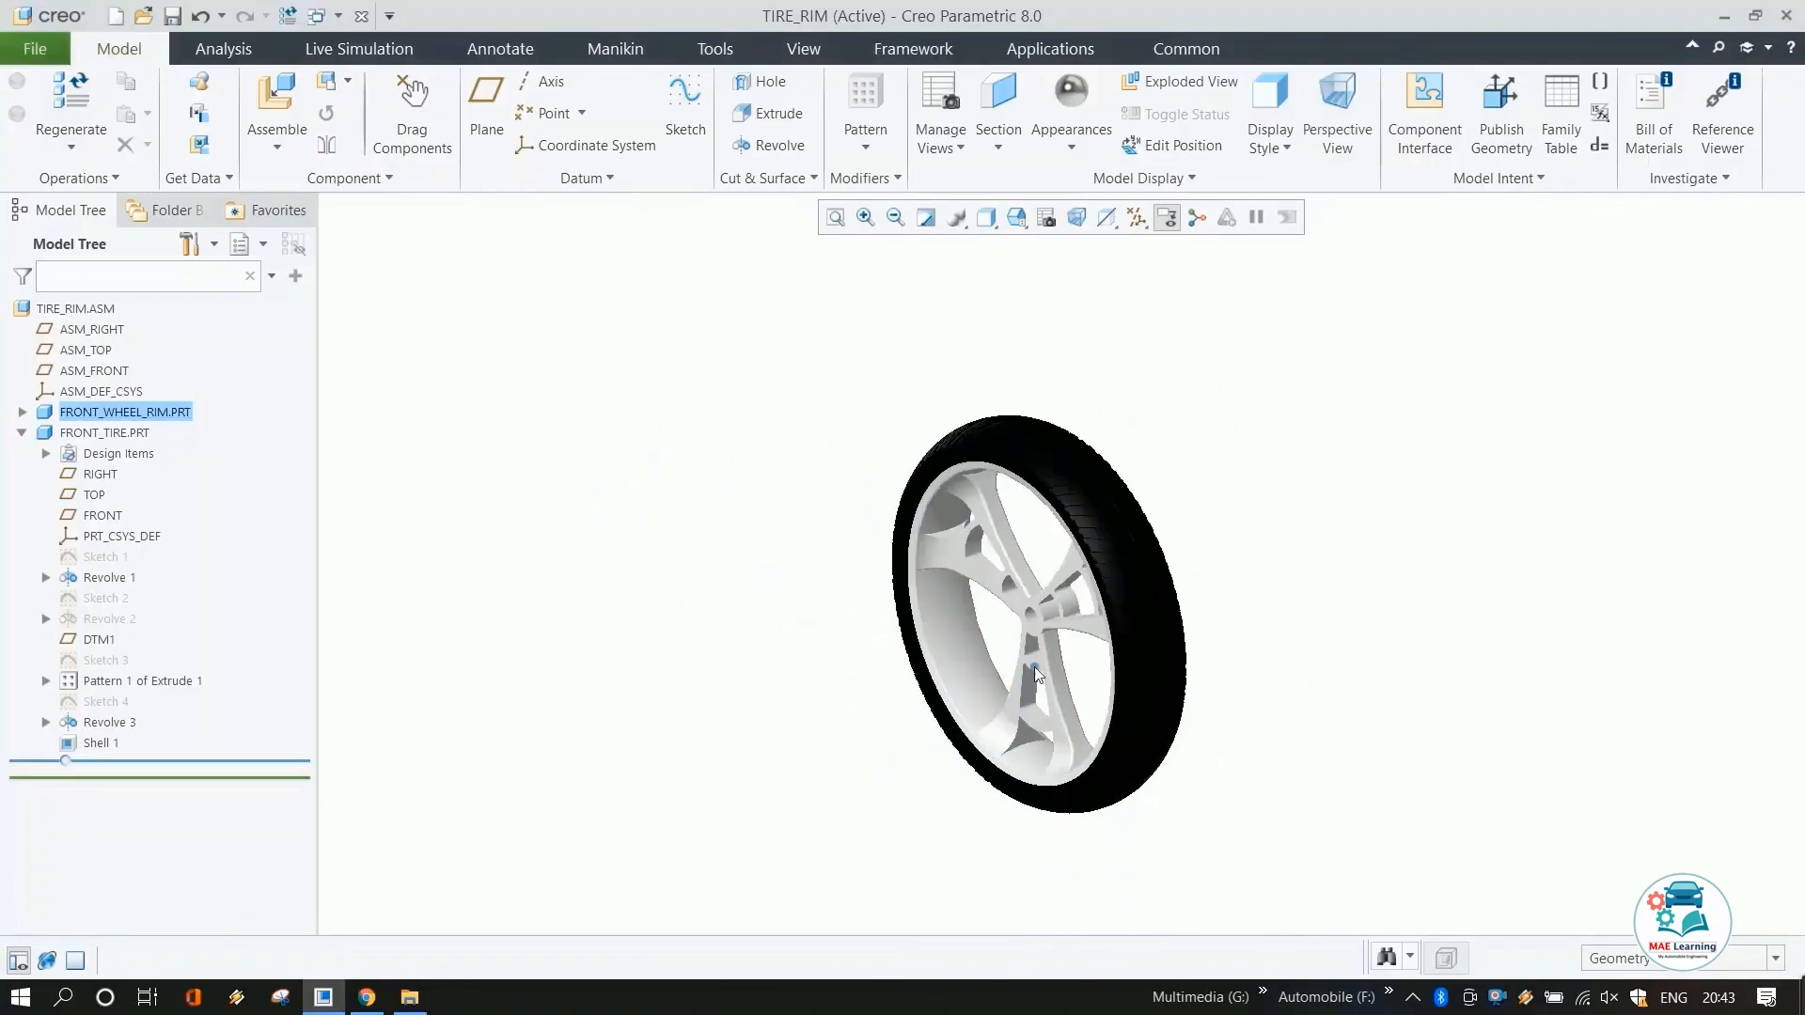
mouse_move(1081, 548)
middle_down()
mouse_move(1229, 533)
mouse_move(1221, 554)
middle_up()
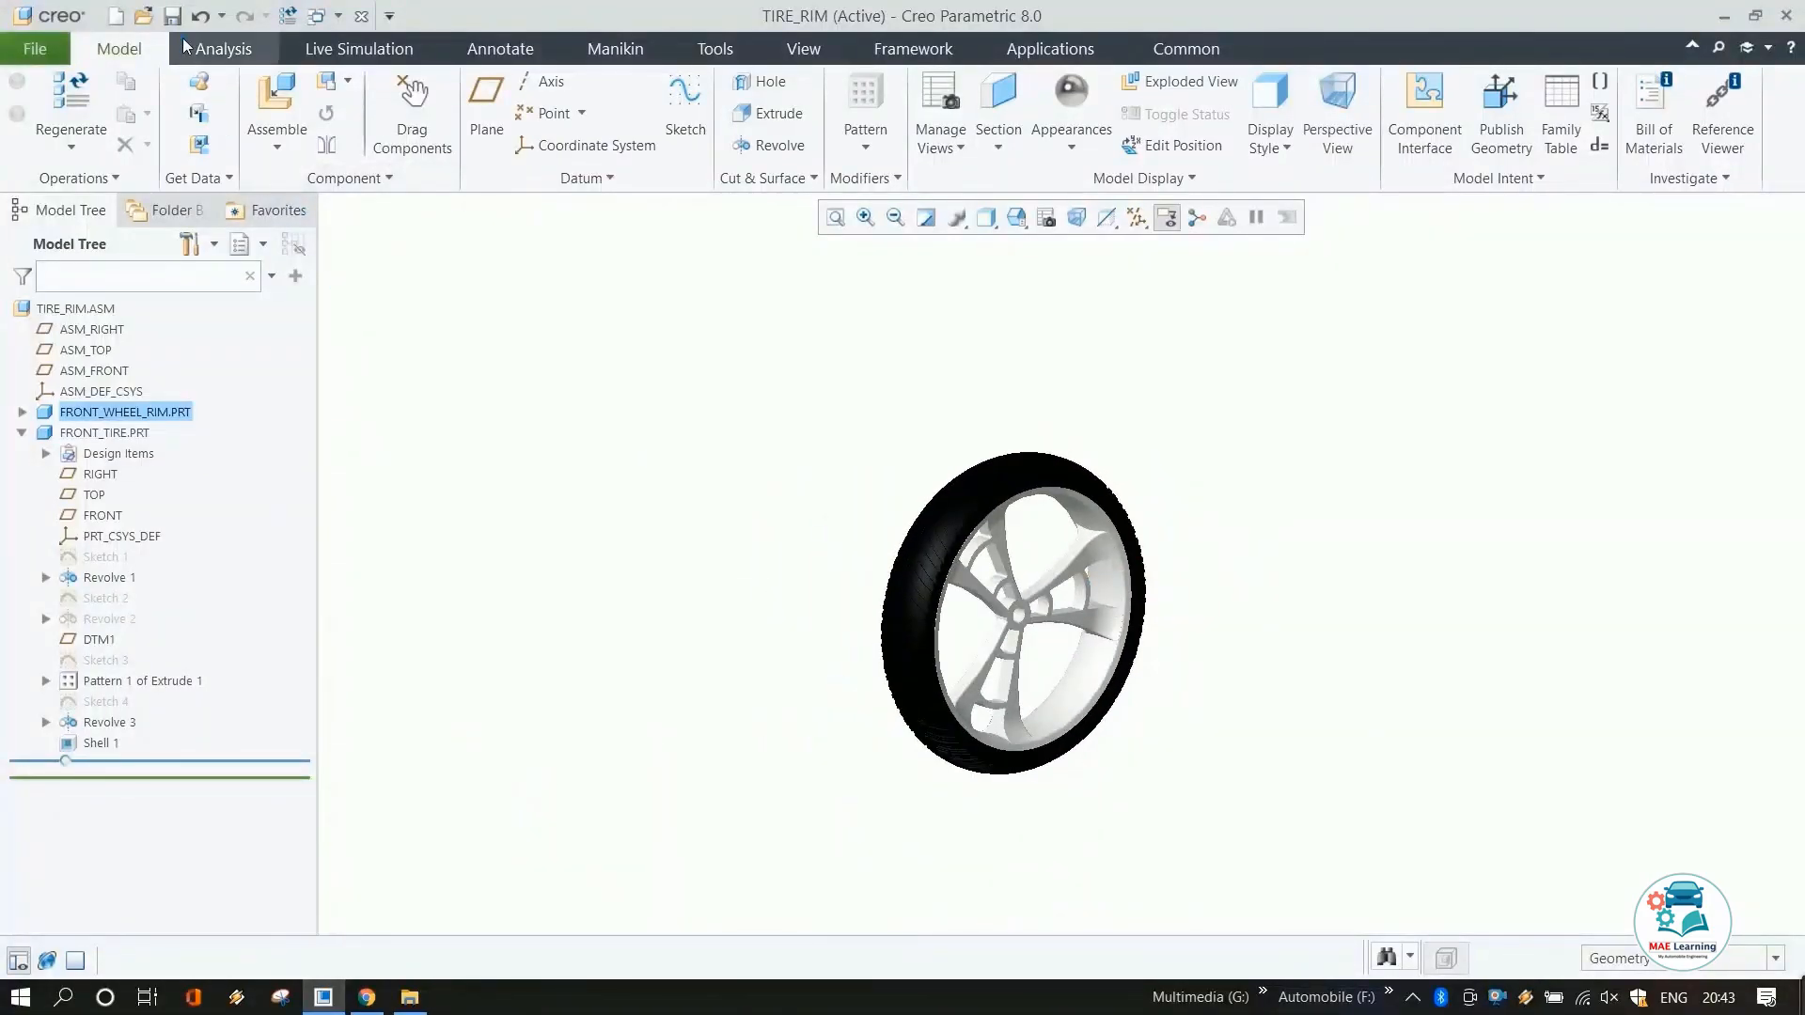
click(173, 16)
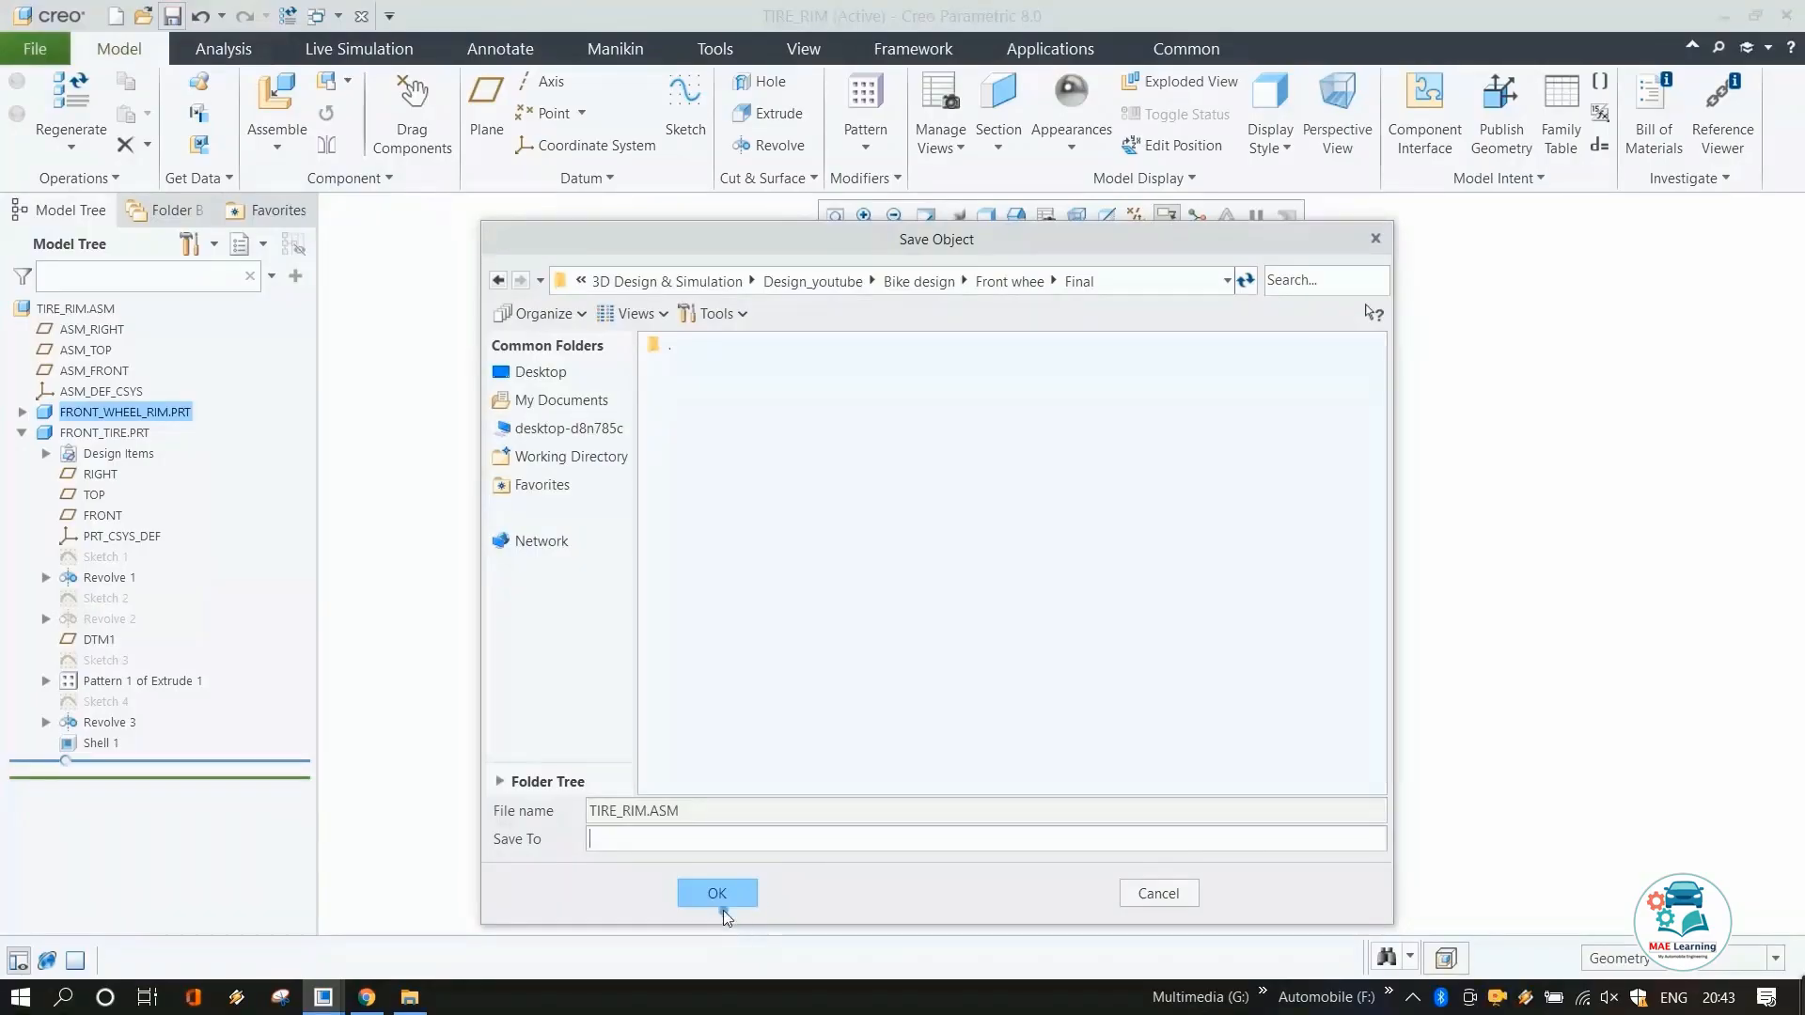
click(720, 904)
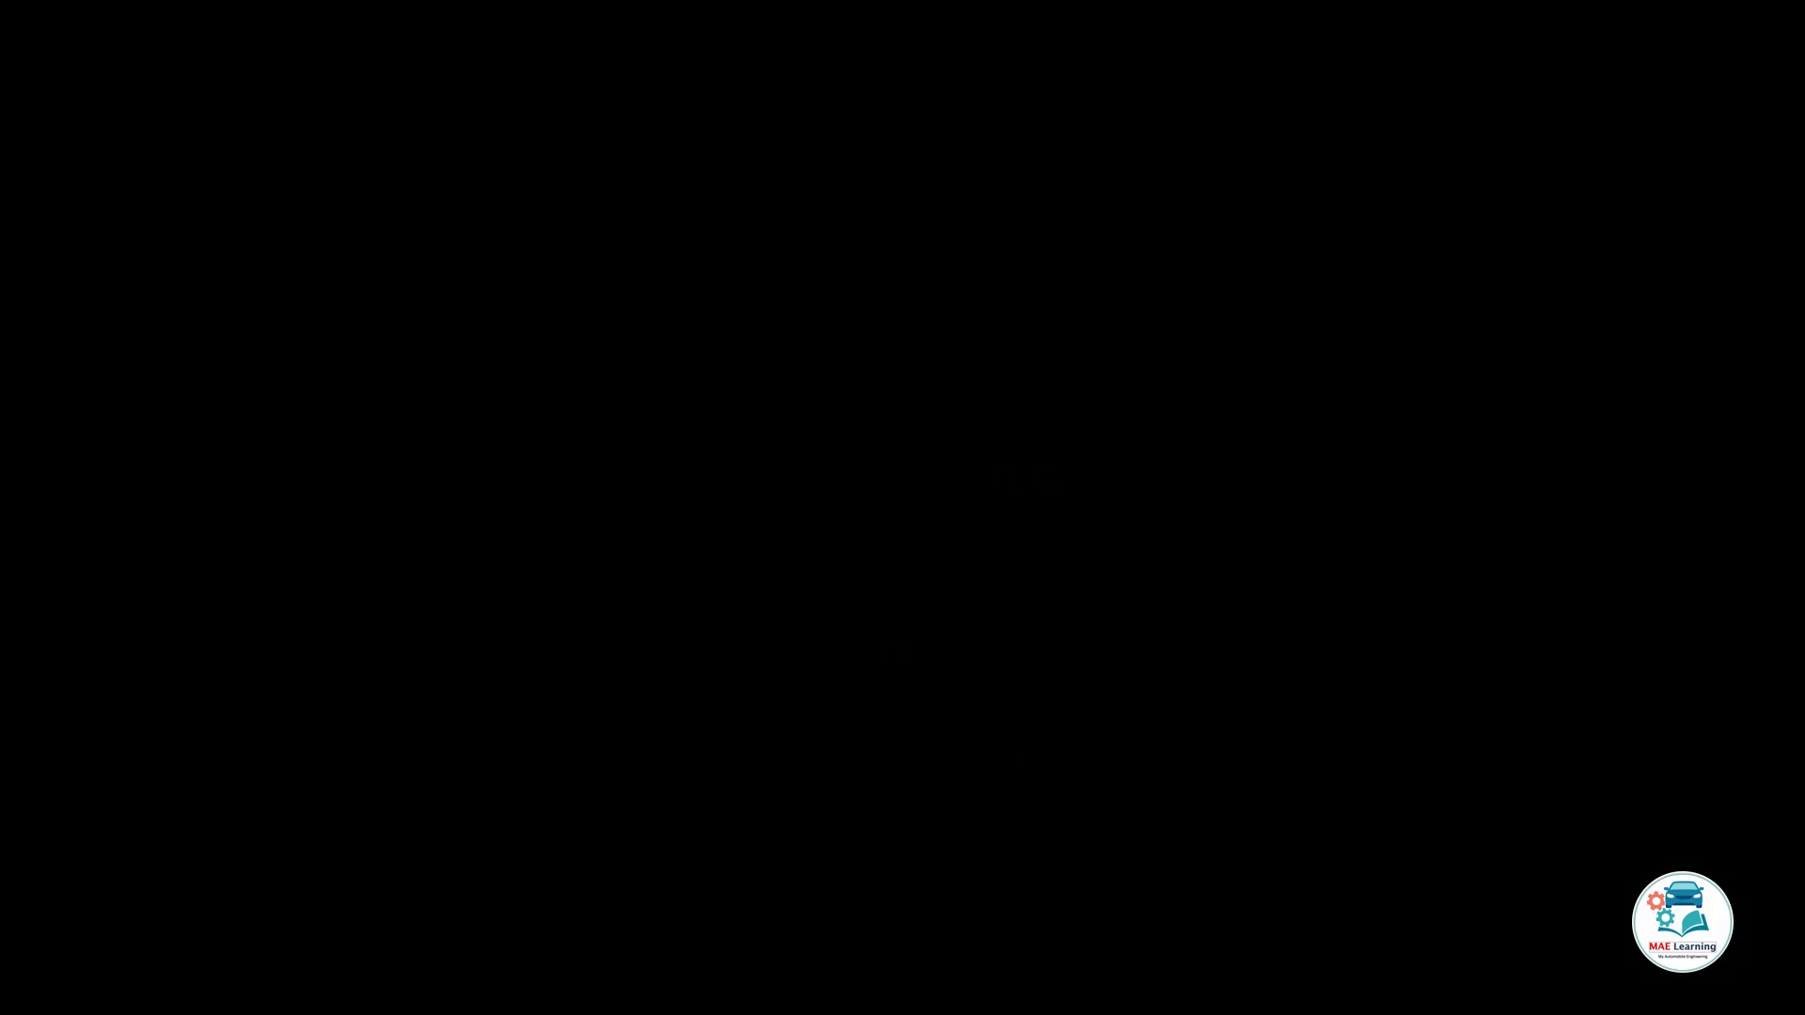